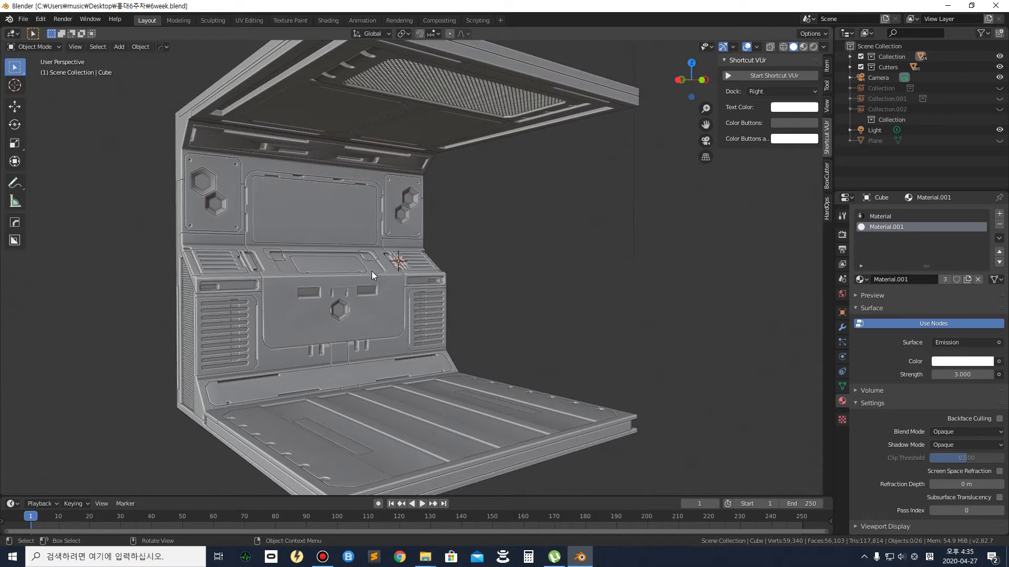
# Examine the sci-fi wall, floor and ceiling module from several angles in solid and material preview shading
pyautogui.moveTo(389, 276); pyautogui.dragTo(400, 271, button='middle')
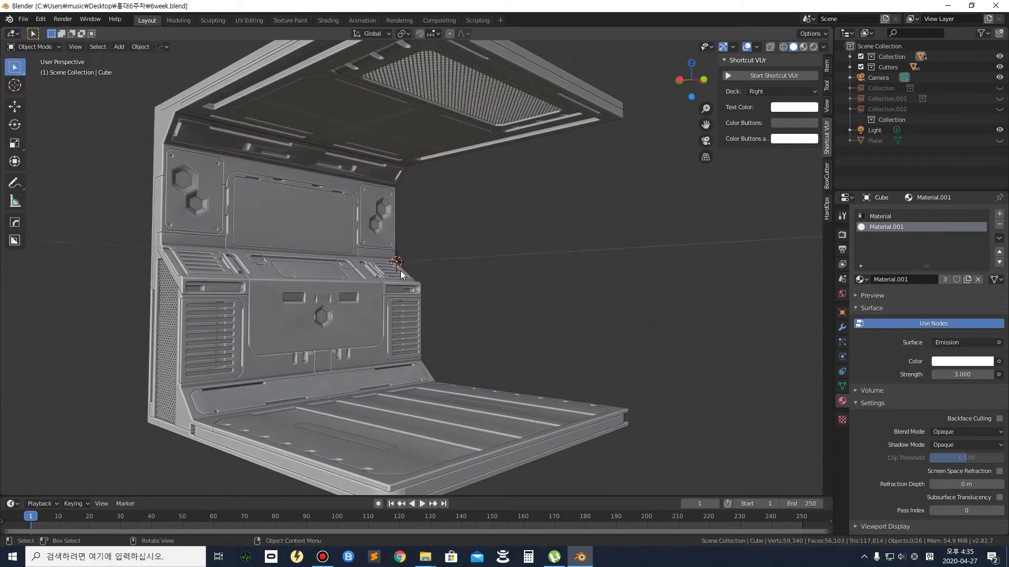
pyautogui.scroll(-1, 400, 270)
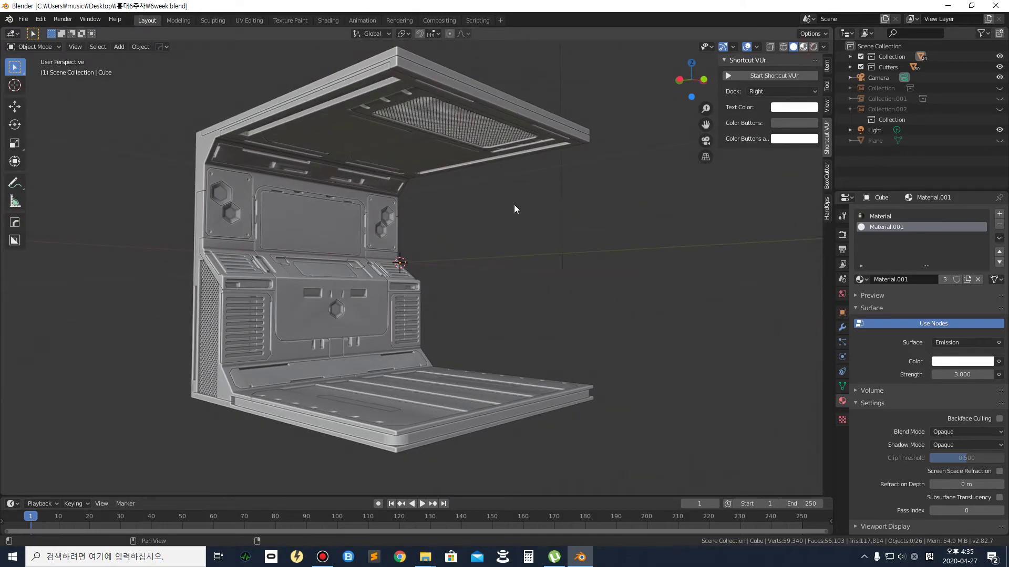
pyautogui.moveTo(434, 285)
pyautogui.mouseDown(button='middle')
pyautogui.moveTo(387, 298)
pyautogui.moveTo(465, 282)
pyautogui.mouseUp(button='middle')
pyautogui.scroll(2, 374, 298)
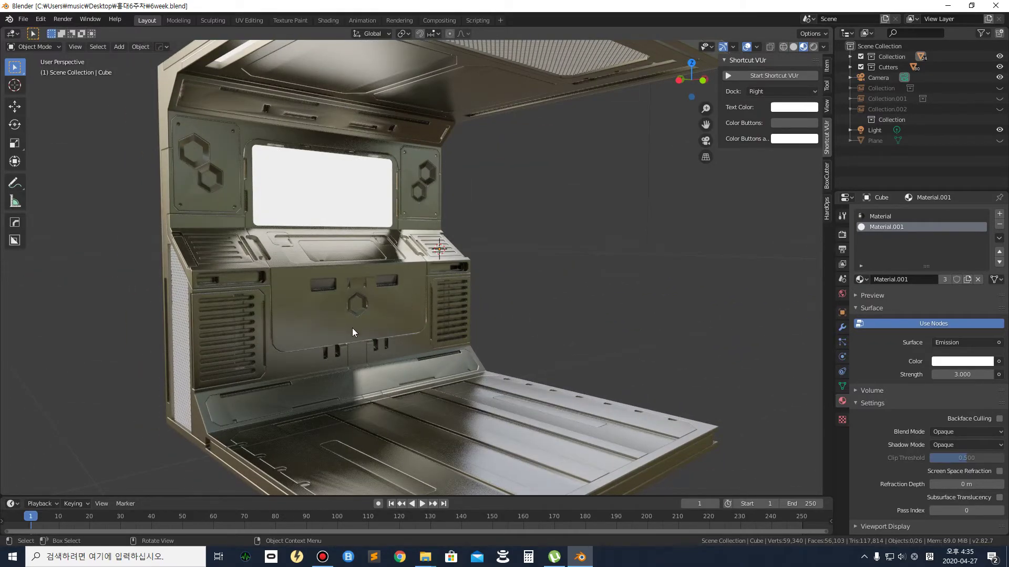
pyautogui.scroll(3, 352, 328)
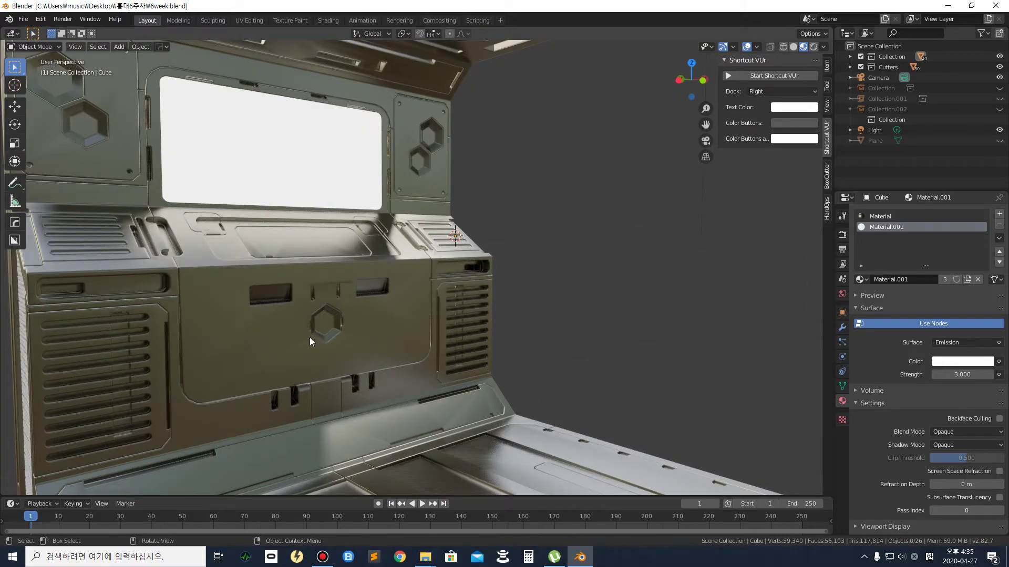
pyautogui.scroll(-5, 151, 181)
pyautogui.moveTo(192, 160); pyautogui.dragTo(328, 226, button='middle')
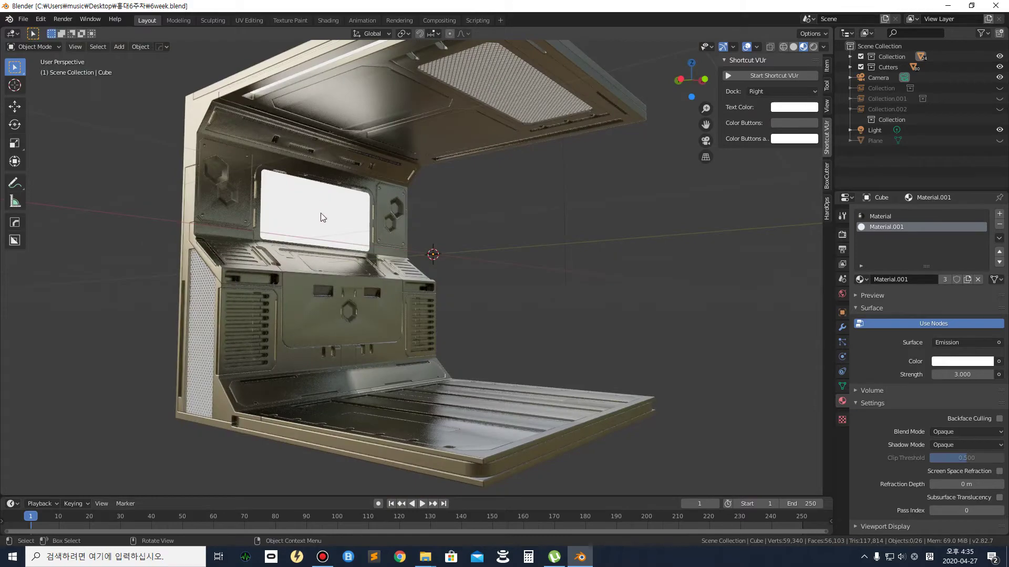
pyautogui.moveTo(446, 215); pyautogui.dragTo(419, 288, button='middle')
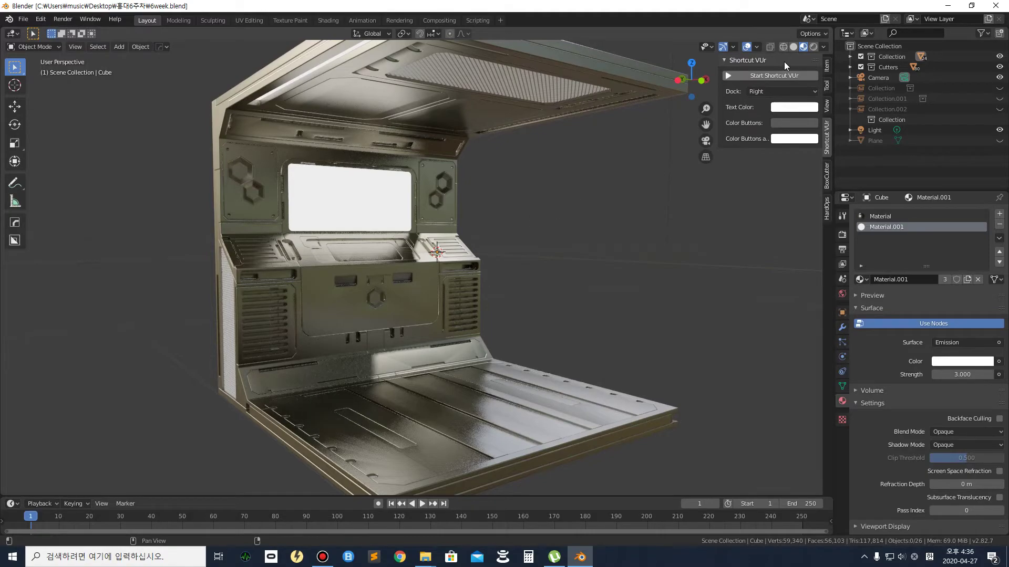
# Unhide the Collection.002, Collection.001 and Collection instances to display the complete corridor
pyautogui.click(999, 109)
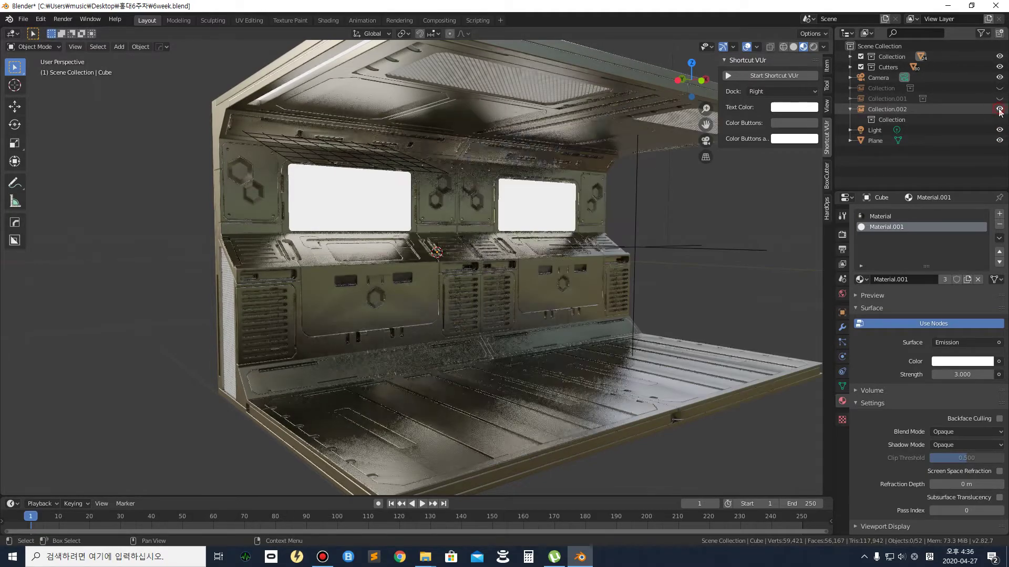
pyautogui.click(999, 99)
pyautogui.click(999, 88)
pyautogui.moveTo(557, 206); pyautogui.dragTo(466, 217, button='middle')
pyautogui.scroll(3, 499, 201)
pyautogui.keyDown('shift'); pyautogui.moveTo(618, 203); pyautogui.dragTo(502, 246, button='middle'); pyautogui.keyUp('shift')
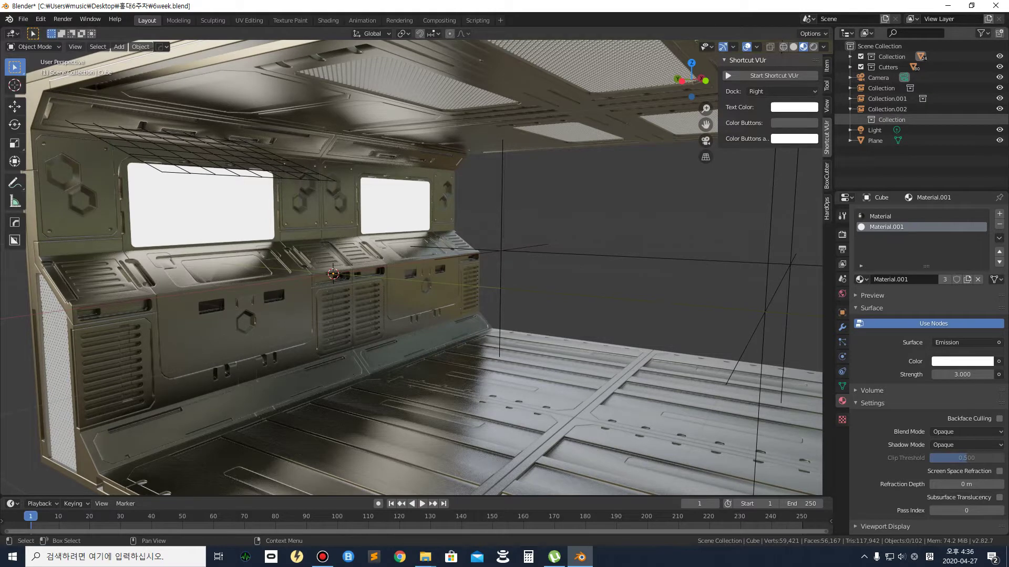
# Switch to Chrome and search Google for "boxcutter blender"
pyautogui.click(399, 556)
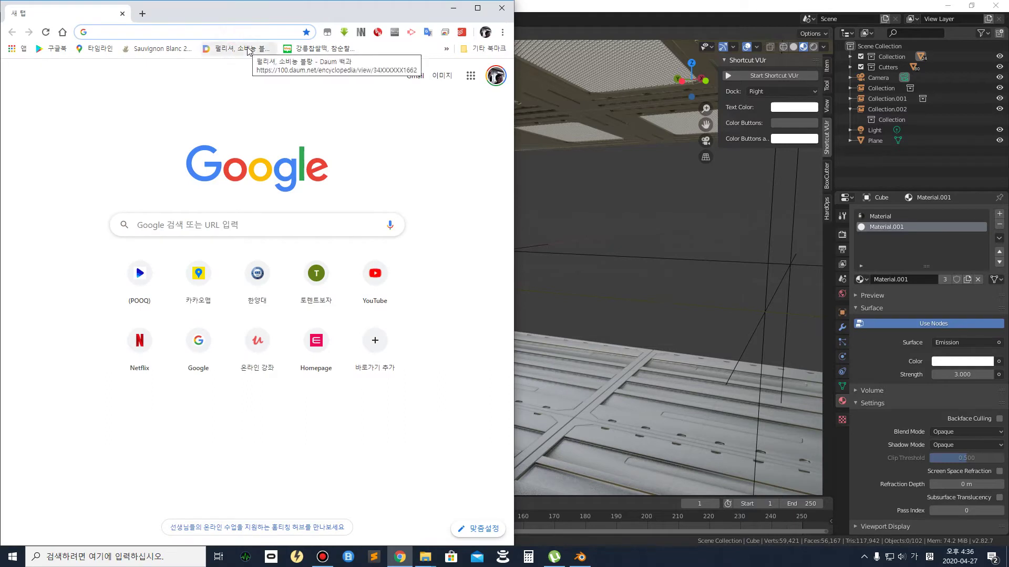
pyautogui.write('ㅠㅐㅌ')
pyautogui.press('BackSpace')
pyautogui.press('BackSpace')
pyautogui.press('BackSpace')
pyautogui.press('Hangul')
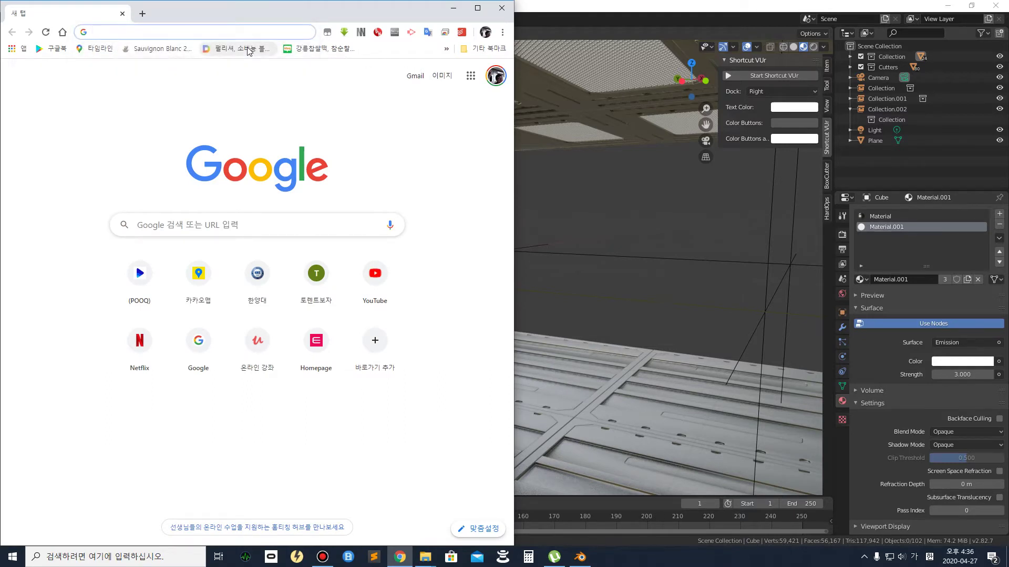
pyautogui.write('boxcutter')
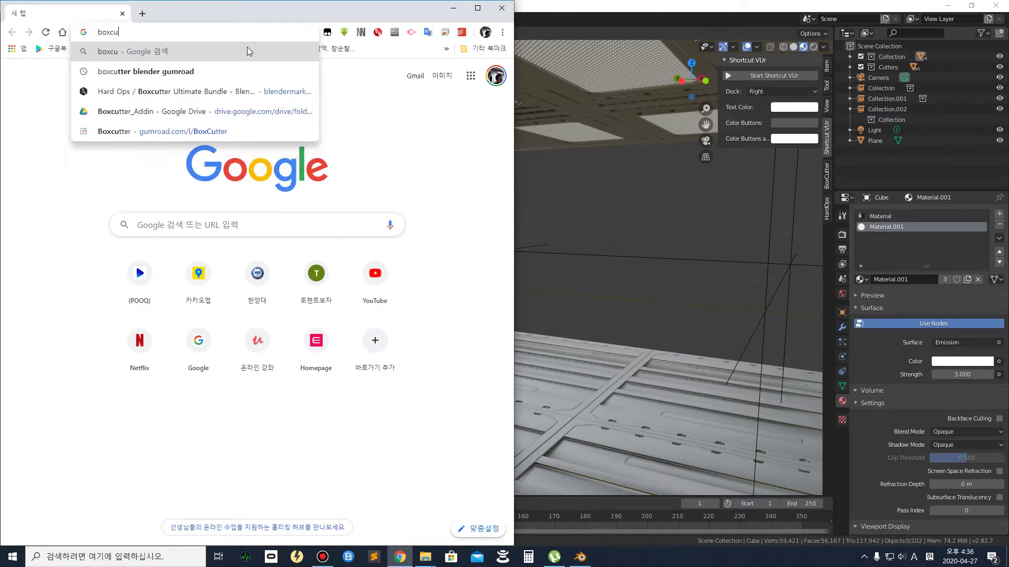
pyautogui.press('Return')
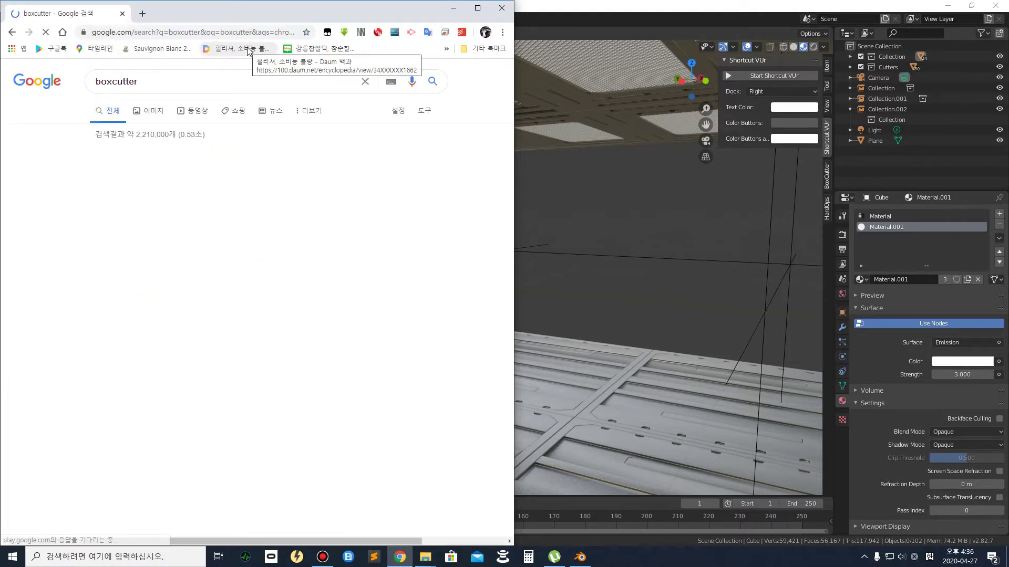
pyautogui.click(210, 87)
pyautogui.write('blender')
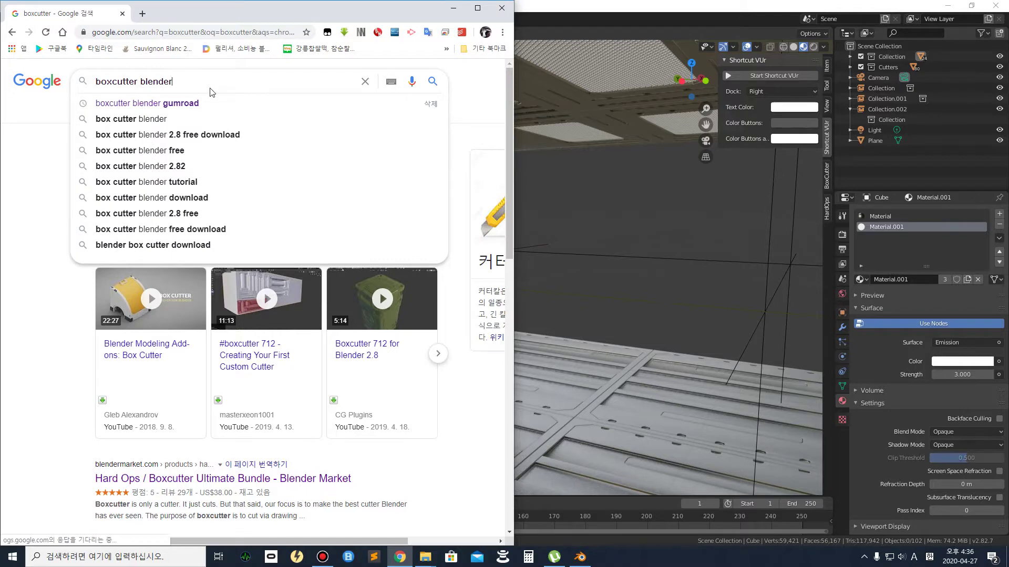
pyautogui.press('Return')
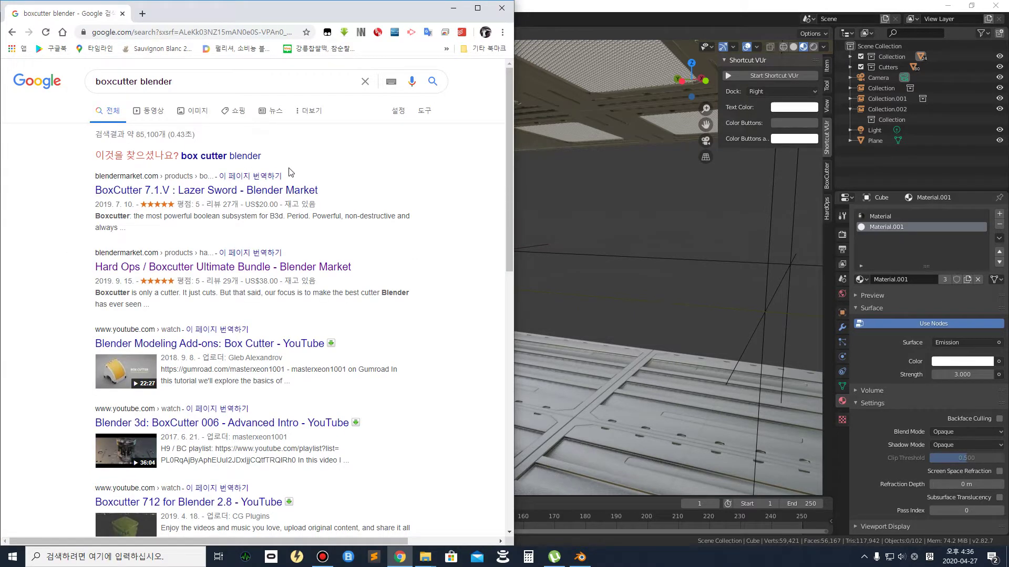
# Look through the Hard Ops / Boxcutter Ultimate Bundle page on Blender Market, and close it
pyautogui.click(249, 269)
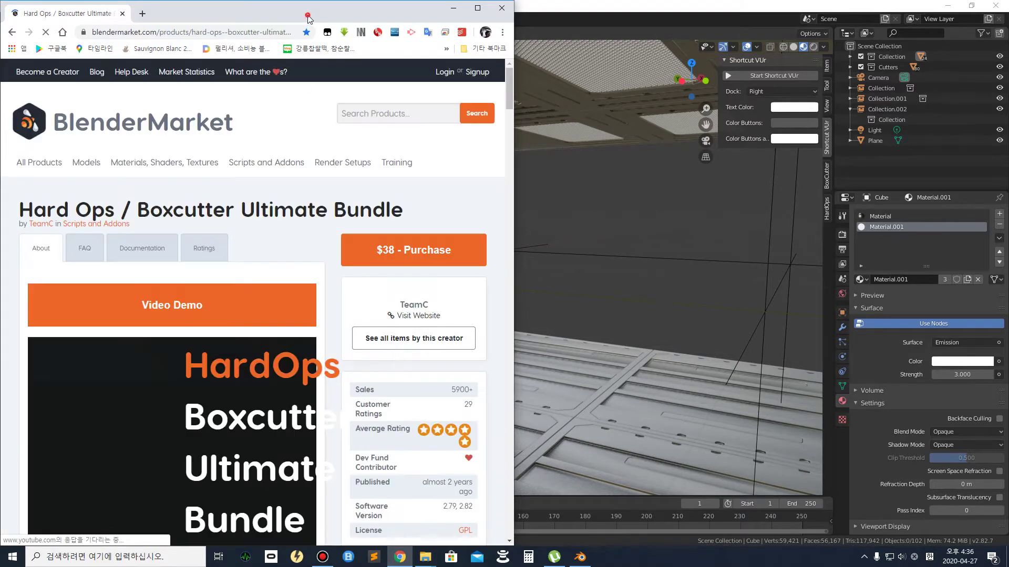
pyautogui.doubleClick(307, 15)
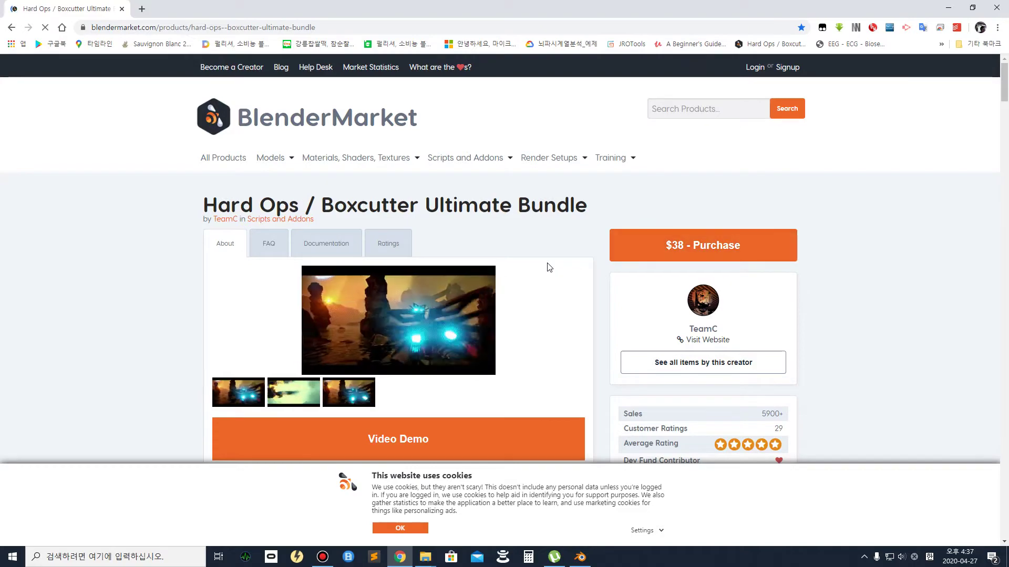
pyautogui.scroll(-8, 242, 241)
pyautogui.scroll(-15, 243, 245)
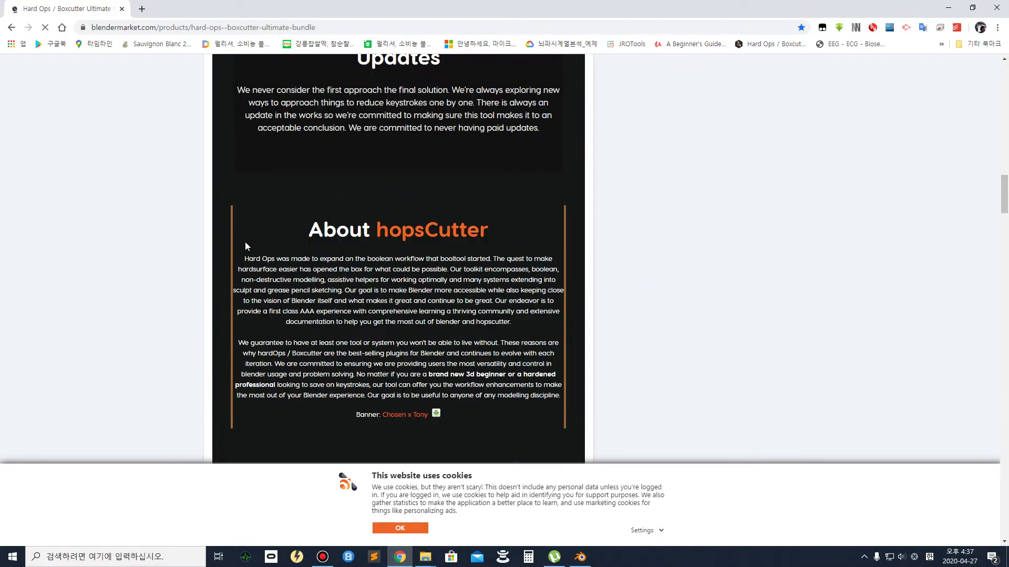
pyautogui.scroll(20, 245, 246)
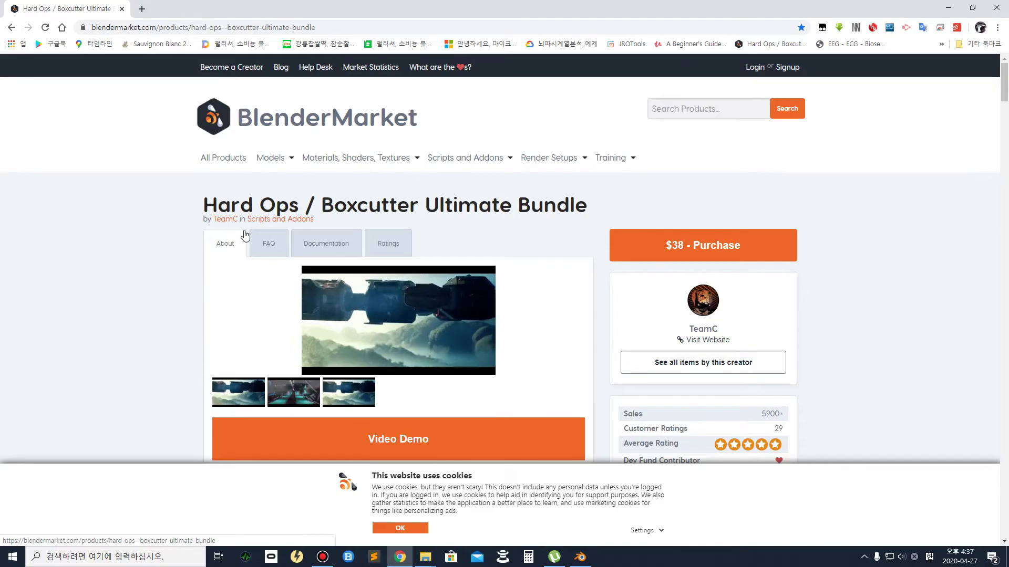
pyautogui.click(122, 9)
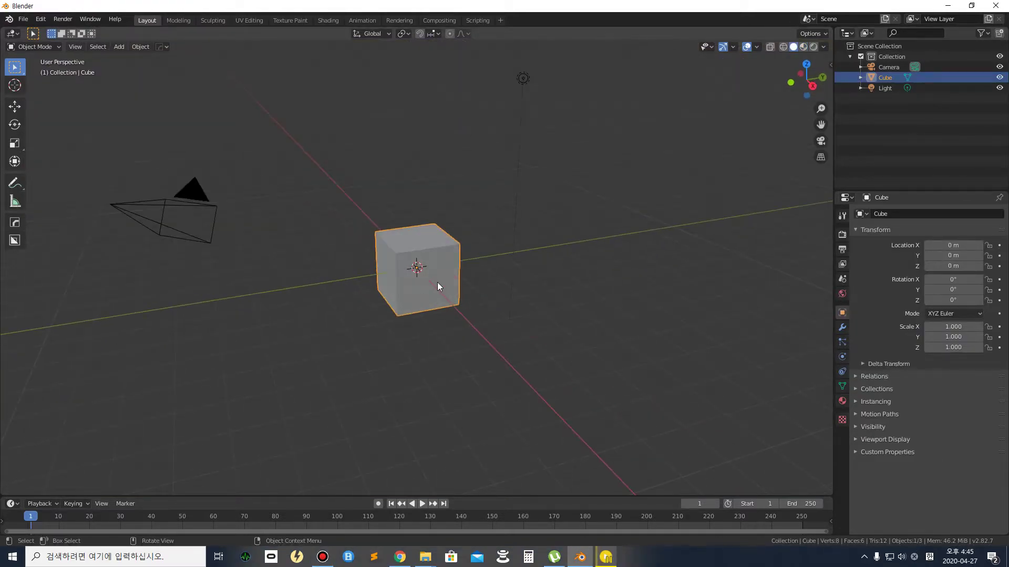
# Isolate the default cube in local view
pyautogui.press('KP_Divide')
pyautogui.scroll(-4, 424, 230)
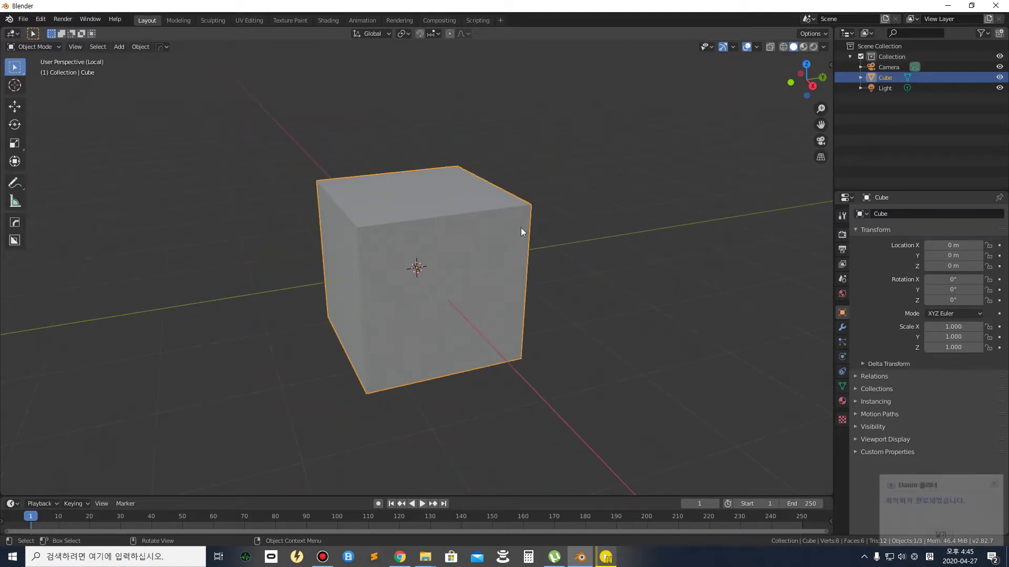
# Switch to Chrome to locate the slash key on the ANSI keyboard layout diagram, and return to Blender
pyautogui.click(399, 557)
pyautogui.click(796, 181)
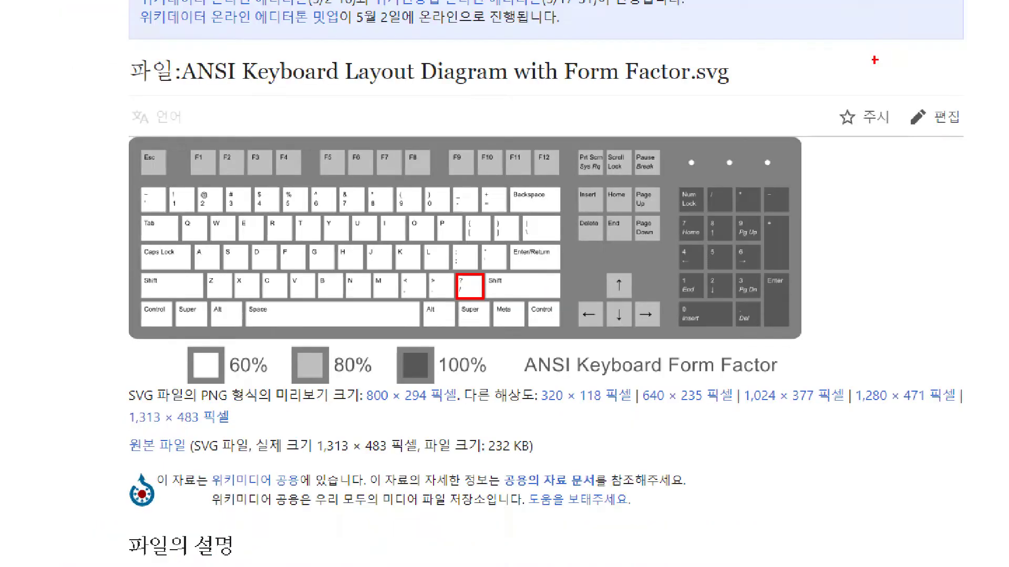
pyautogui.press('Escape')
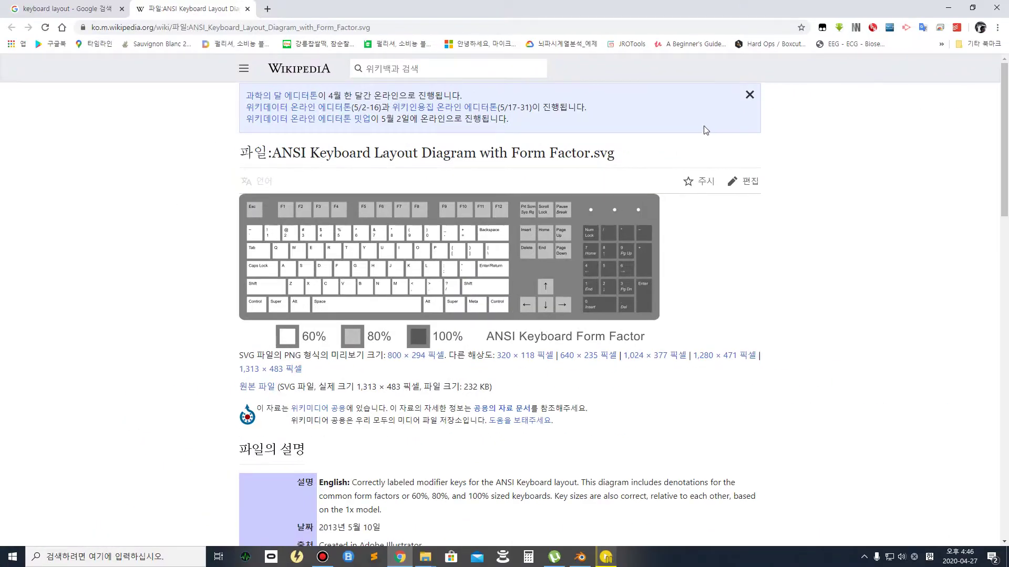
pyautogui.click(944, 6)
# Leave local view and isolate the cube again
pyautogui.press('/')
pyautogui.press('/')
pyautogui.scroll(-4, 496, 241)
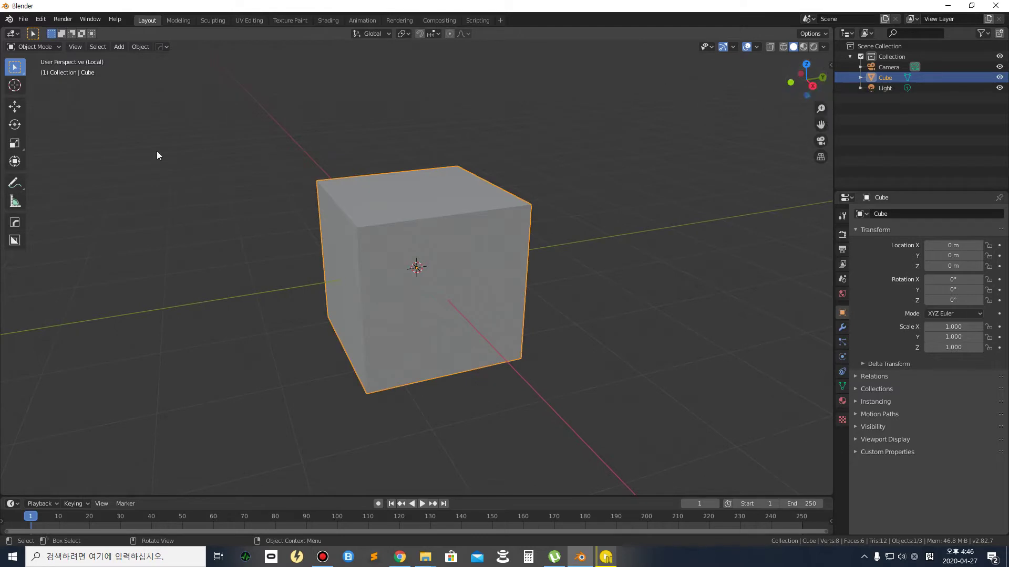
# Display the BoxCutter settings beside the viewport and activate the BoxCutter tool for the cube
pyautogui.click(830, 64)
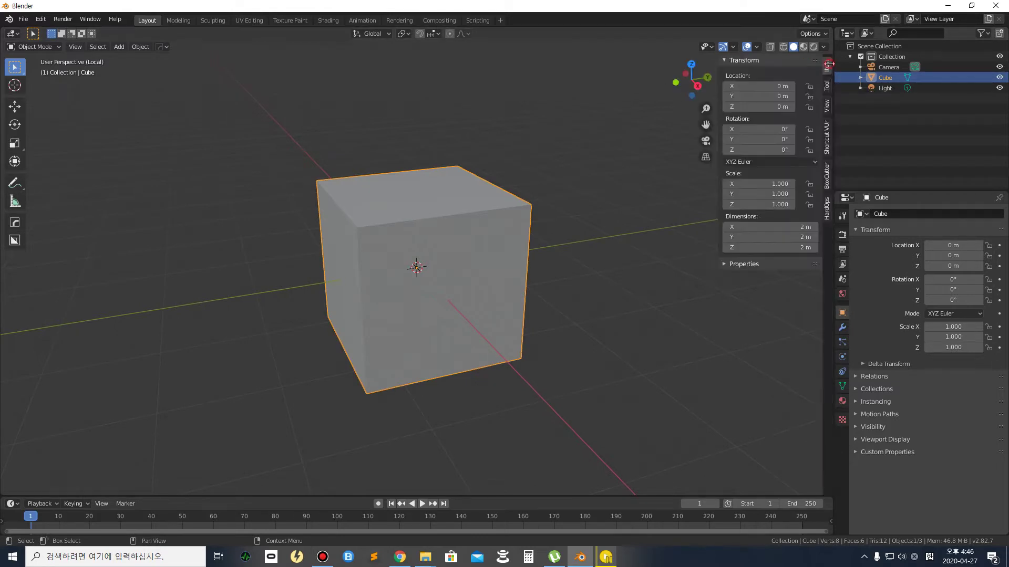
pyautogui.click(827, 187)
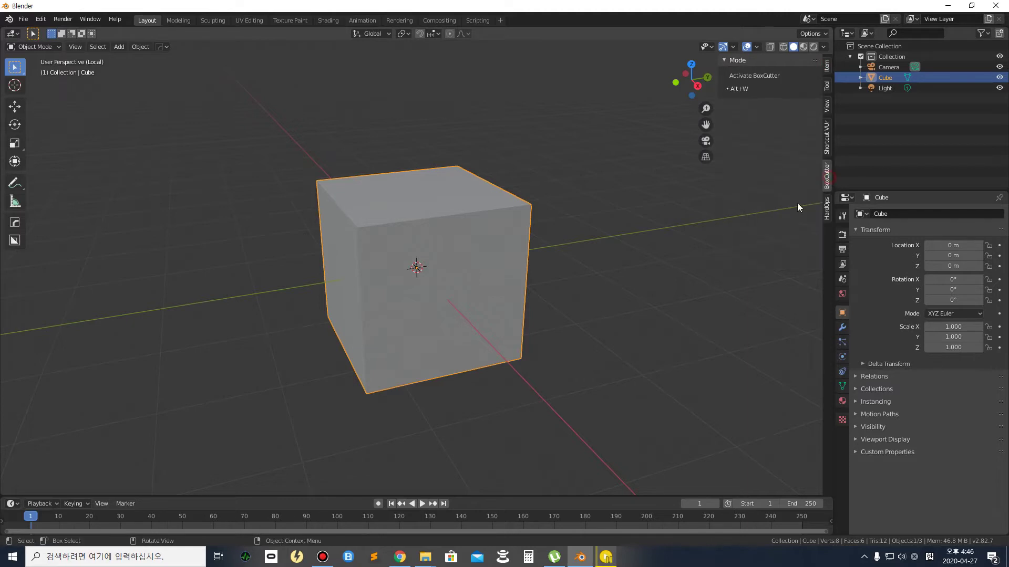
pyautogui.click(13, 242)
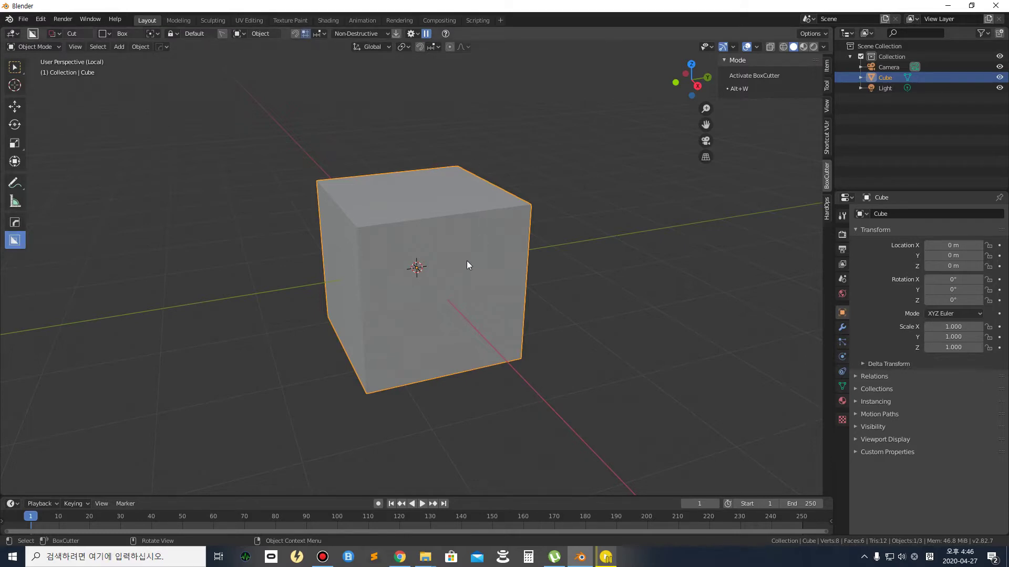
pyautogui.click(584, 246)
pyautogui.click(489, 250)
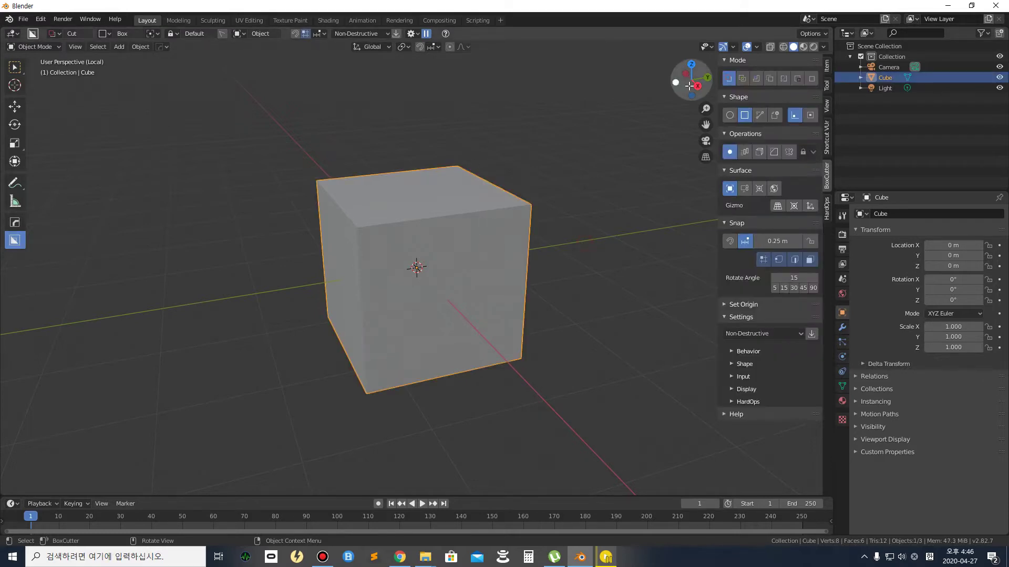
# Try a rectangular BoxCutter cut through the cube from the right view, leaving a thin C-shaped shell
pyautogui.click(698, 86)
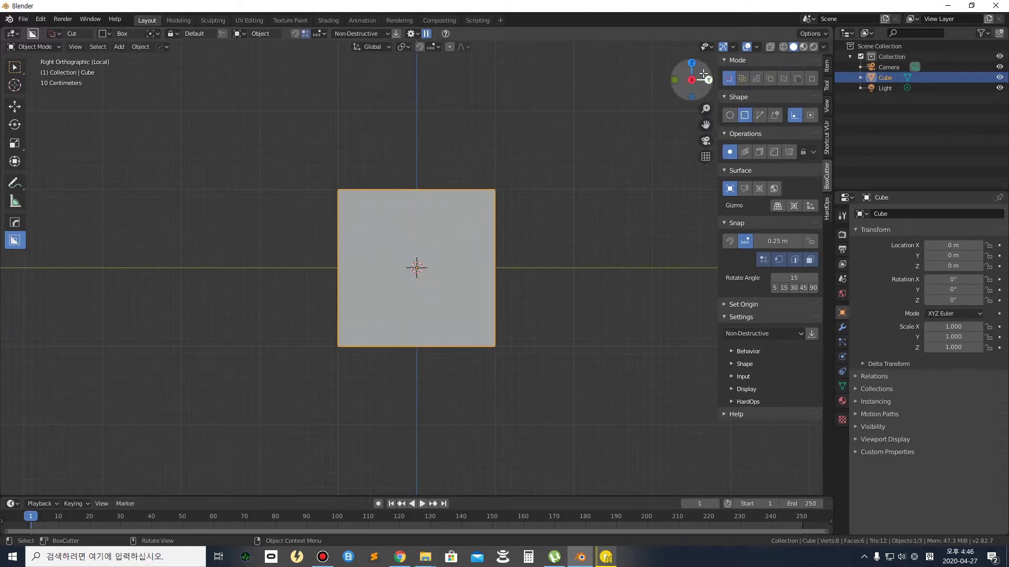
pyautogui.scroll(3, 328, 207)
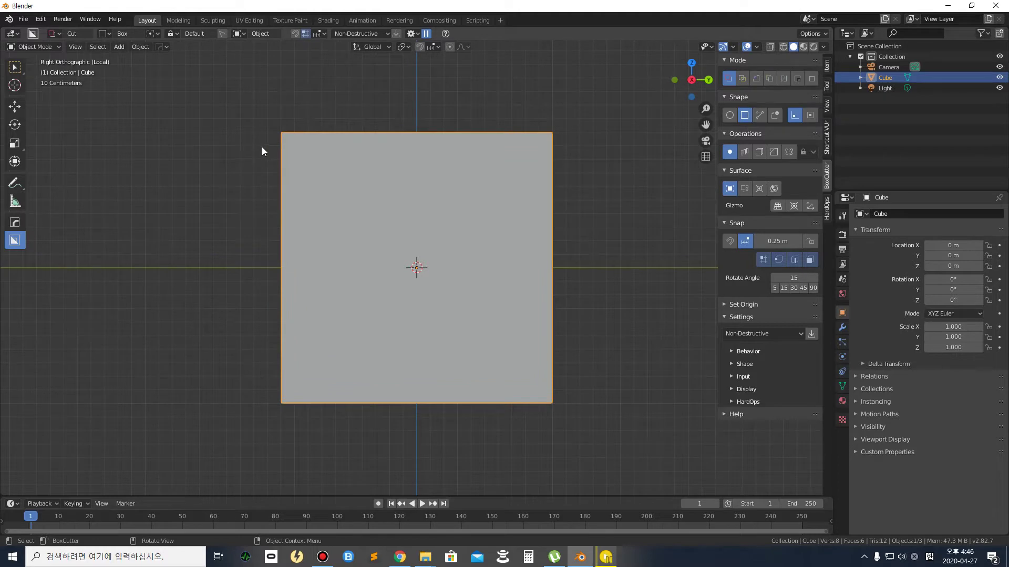
pyautogui.moveTo(253, 146)
pyautogui.mouseDown()
pyautogui.moveTo(349, 205)
pyautogui.moveTo(537, 390)
pyautogui.mouseUp()
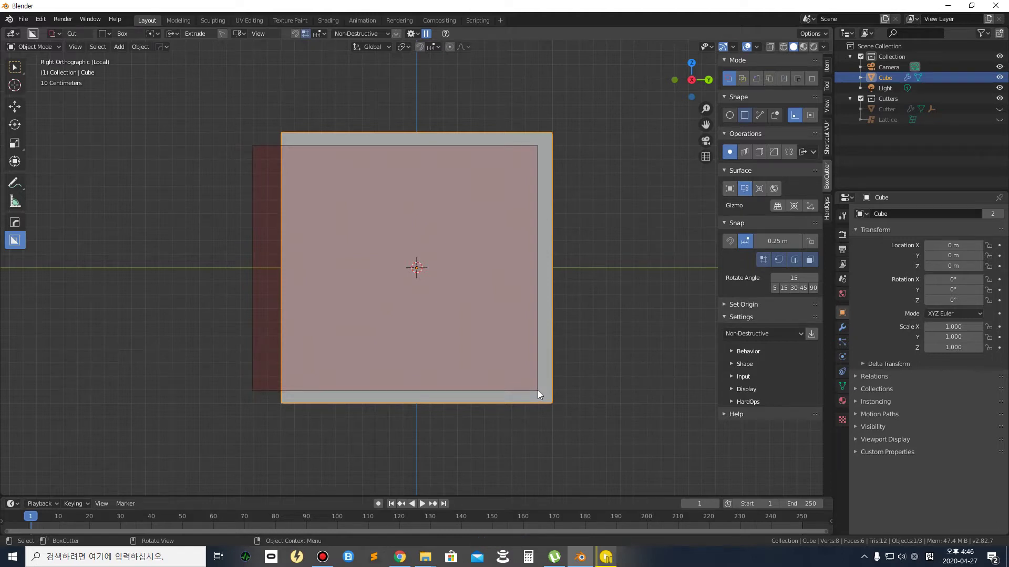
pyautogui.moveTo(541, 237); pyautogui.dragTo(480, 250, button='middle')
pyautogui.moveTo(422, 226); pyautogui.dragTo(314, 137)
pyautogui.moveTo(185, 237); pyautogui.dragTo(353, 325, button='middle')
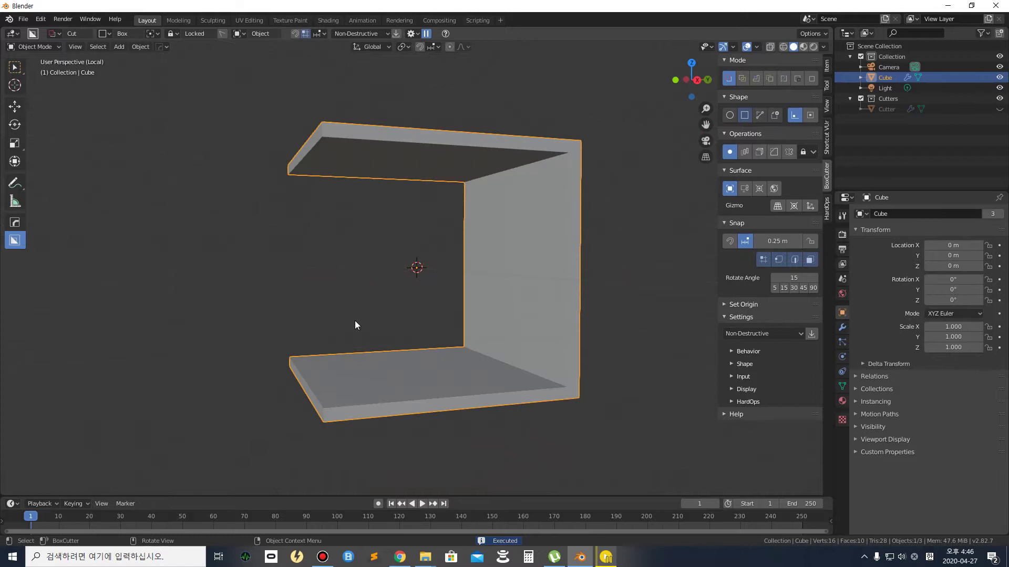
pyautogui.moveTo(355, 314); pyautogui.dragTo(361, 317, button='middle')
pyautogui.hotkey('ctrl', 'z')
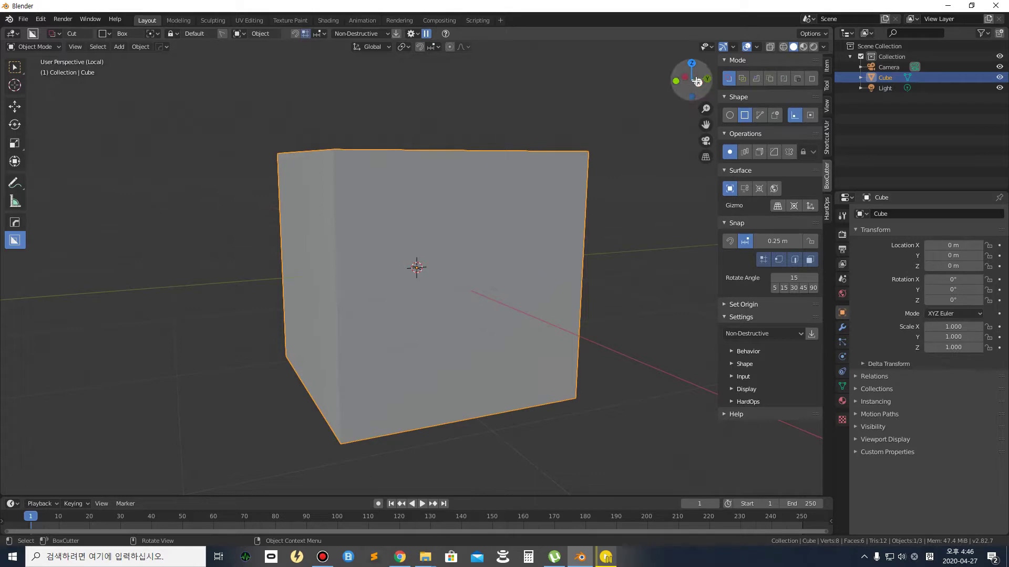
# Try a rectangular BoxCutter shape from the right view, overhanging one side of the cube, and bevel its corners into small chamfers
pyautogui.click(698, 83)
pyautogui.scroll(1, 270, 149)
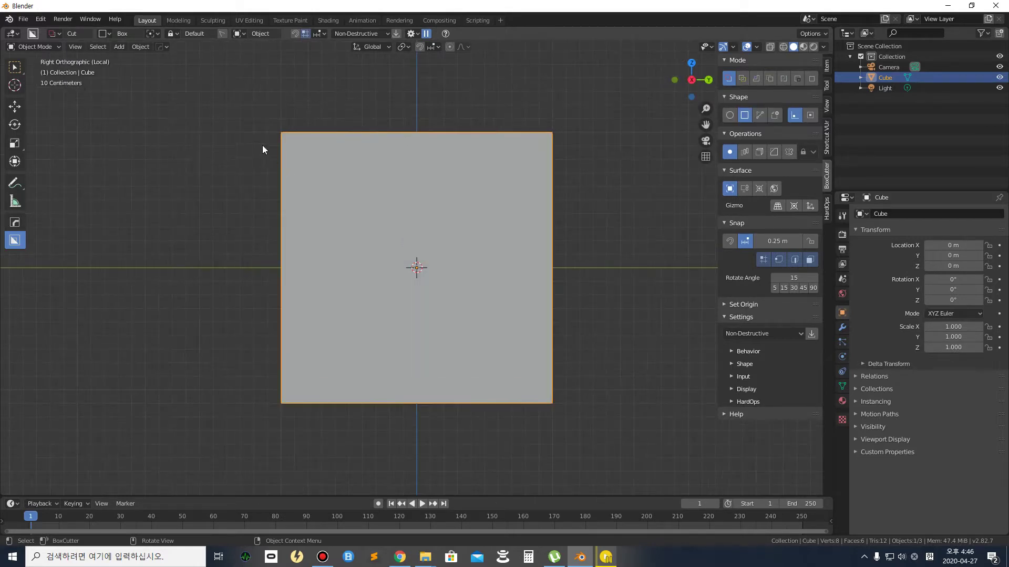
pyautogui.moveTo(253, 146)
pyautogui.mouseDown()
pyautogui.moveTo(283, 154)
pyautogui.moveTo(538, 389)
pyautogui.mouseUp()
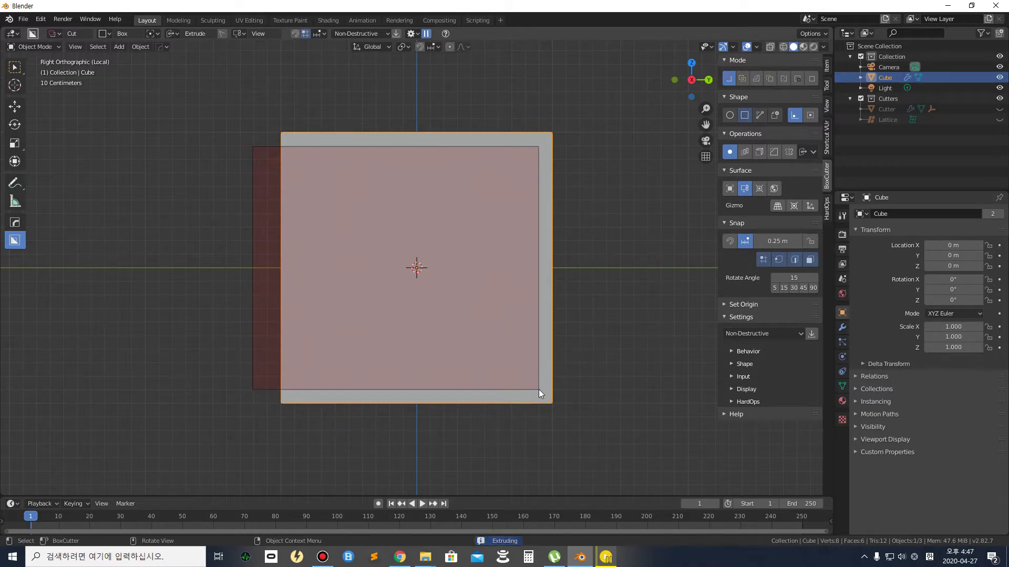
pyautogui.press('b')
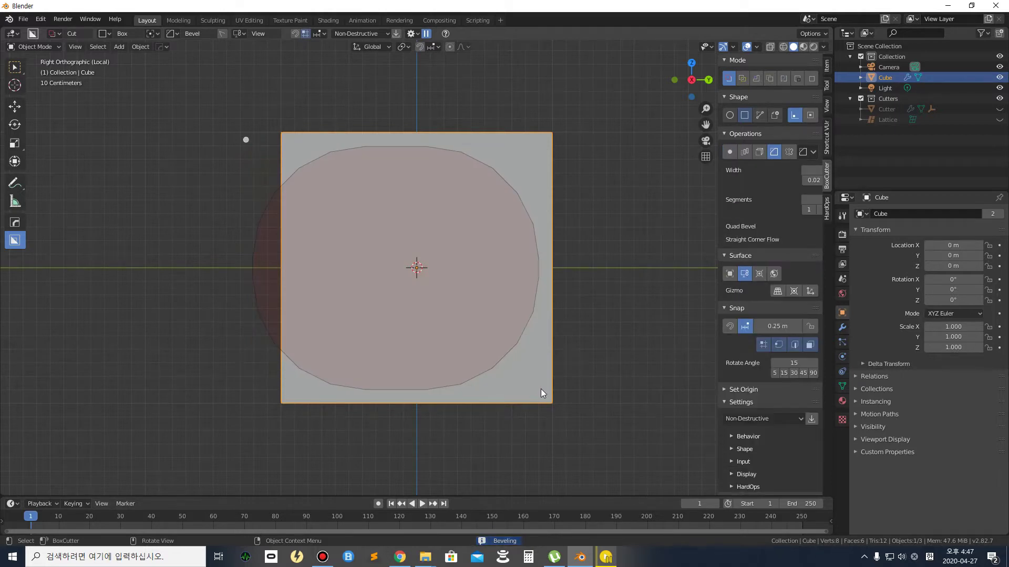
pyautogui.moveTo(541, 388); pyautogui.dragTo(160, 338)
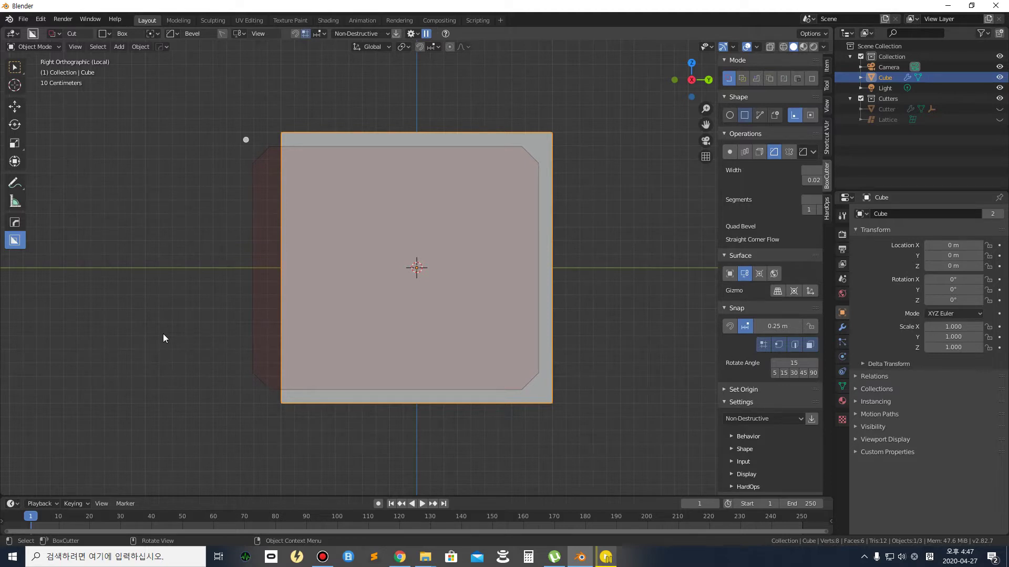
# Try rounding the cutter's corners with 4 bevel segments and return them to flat chamfers
pyautogui.scroll(3, 162, 339)
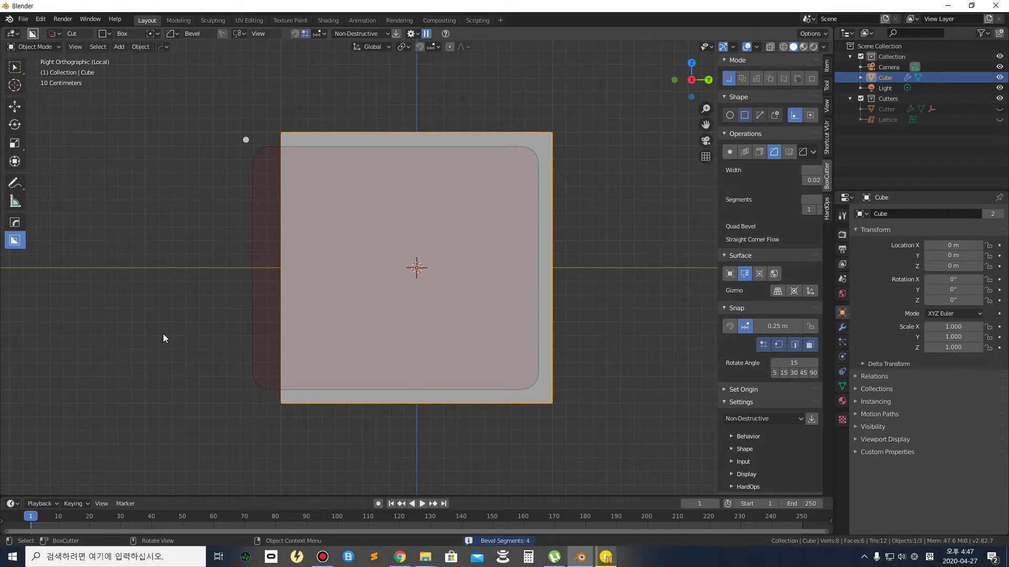
pyautogui.scroll(-3, 163, 335)
pyautogui.scroll(3, 163, 335)
pyautogui.scroll(-3, 163, 335)
# Lock the chamfered cutter shape and cut it through the cube to leave a C-shaped shell
pyautogui.press('Tab')
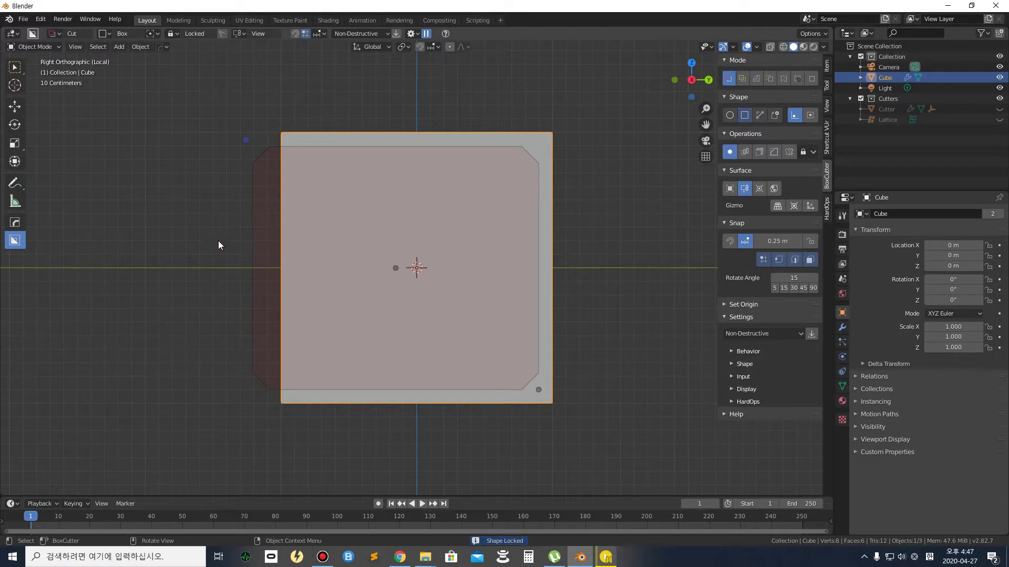
pyautogui.moveTo(218, 240); pyautogui.dragTo(265, 281, button='middle')
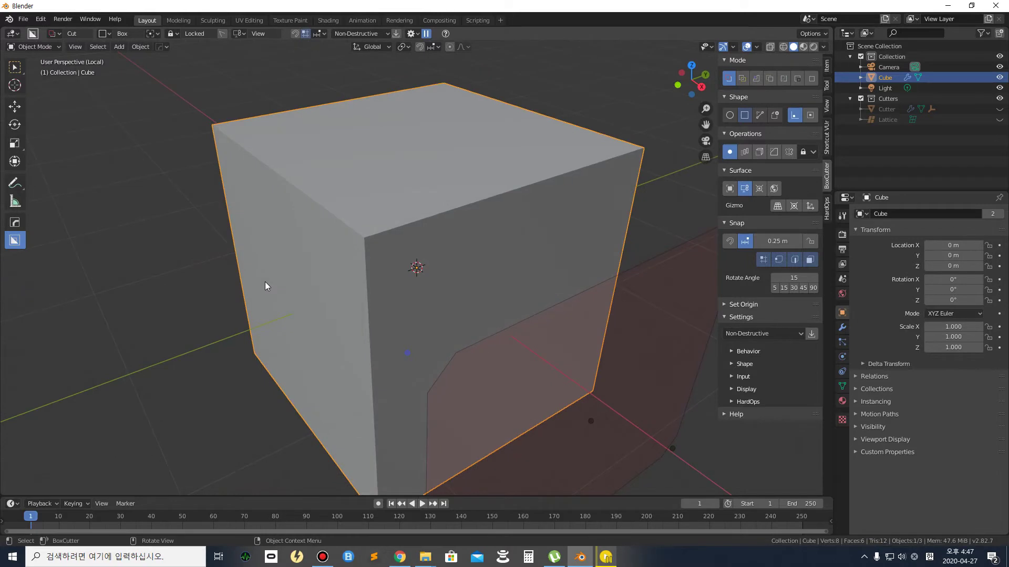
pyautogui.scroll(-2, 265, 282)
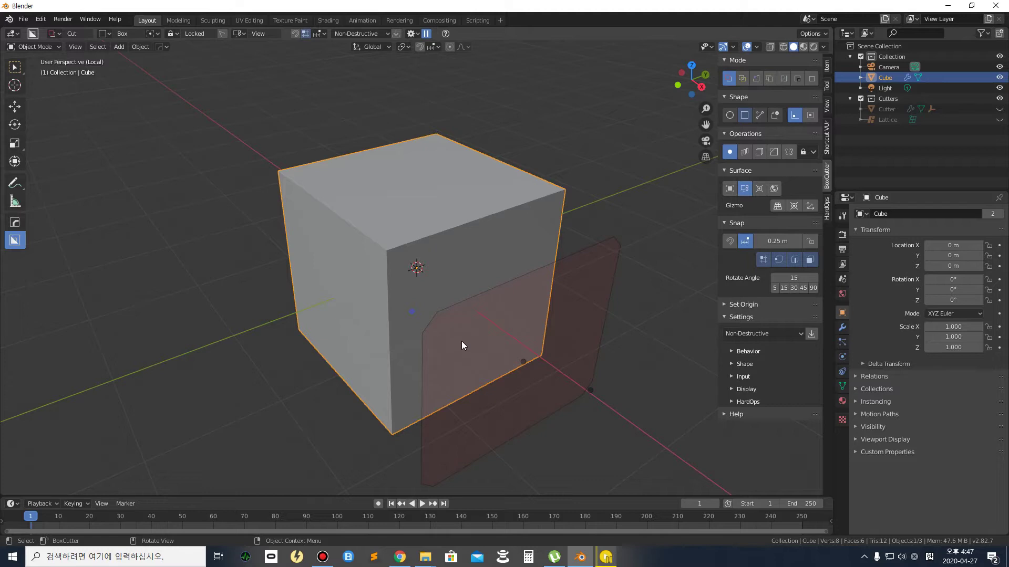
pyautogui.click(826, 143)
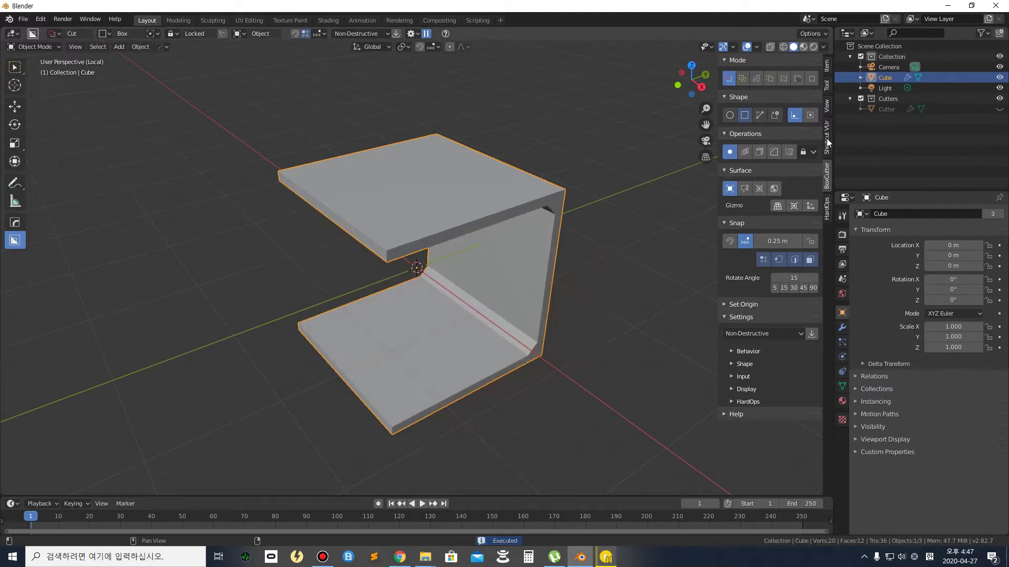
# Start the Shortcut VUr key display and undo the chamfered cut on the cube
pyautogui.click(827, 138)
pyautogui.click(764, 79)
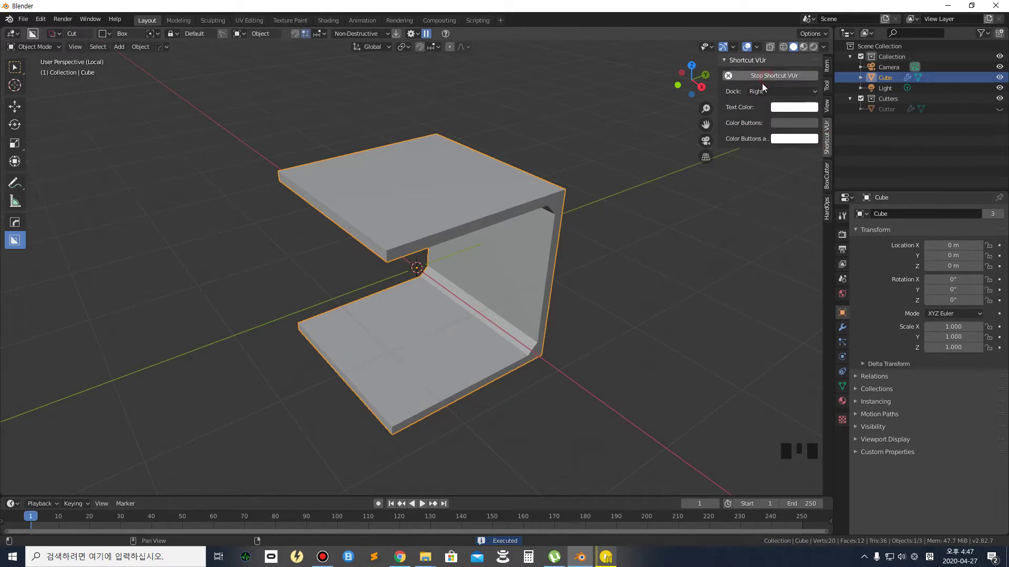
pyautogui.moveTo(602, 360); pyautogui.dragTo(678, 191, button='middle')
pyautogui.hotkey('ctrl', 'z')
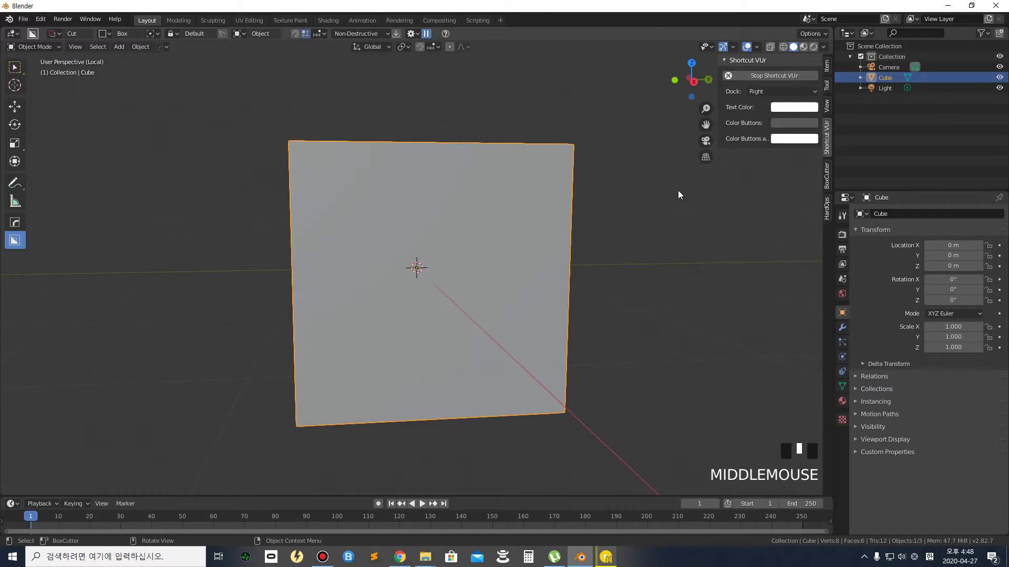
# Draw a new box cutter from the right view, leaving thin margins on three sides of the cube, and chamfer its corners
pyautogui.click(692, 81)
pyautogui.scroll(2, 292, 209)
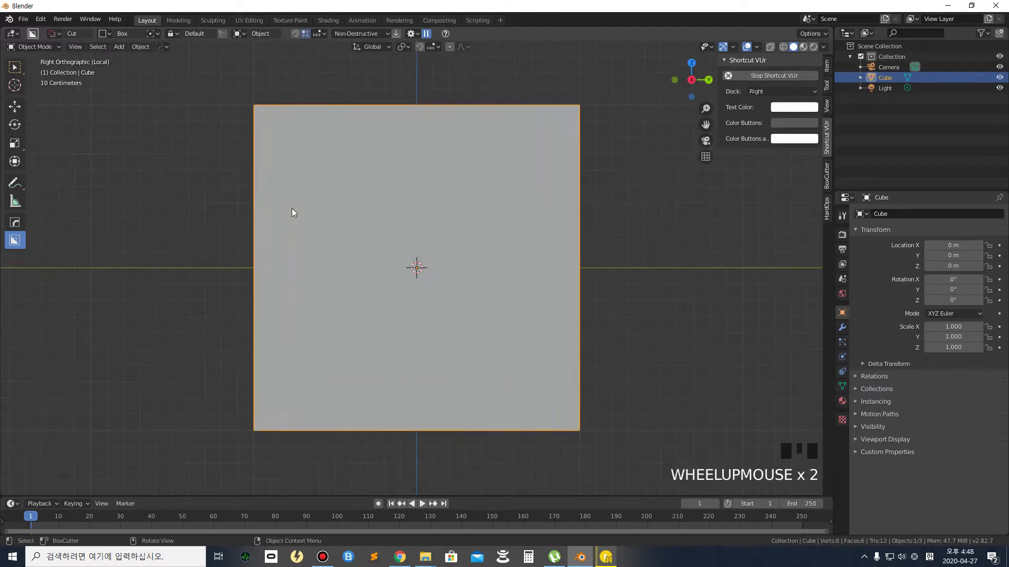
pyautogui.moveTo(220, 121)
pyautogui.mouseDown()
pyautogui.moveTo(296, 180)
pyautogui.moveTo(505, 390)
pyautogui.moveTo(560, 414)
pyautogui.mouseUp()
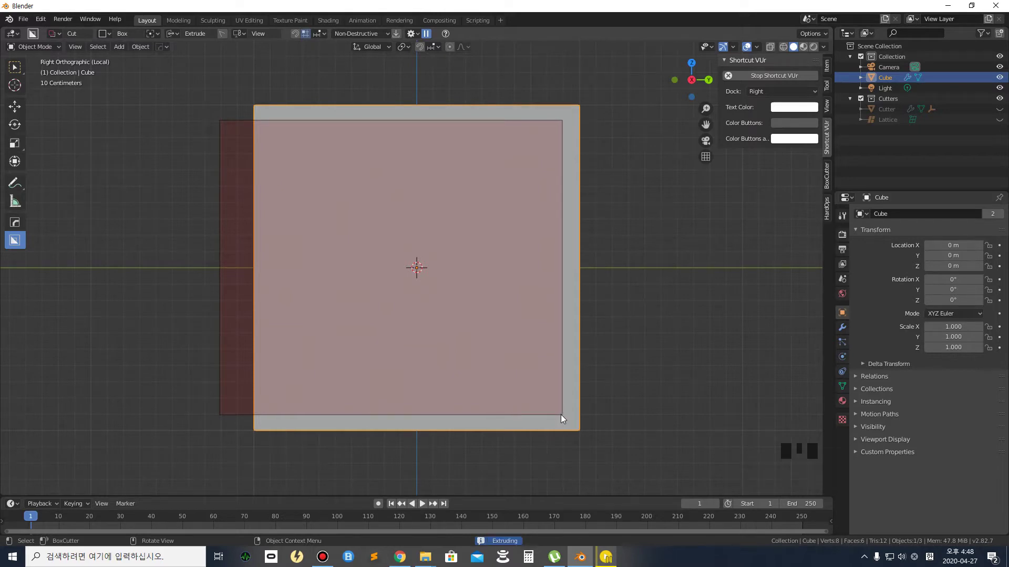
pyautogui.press('b')
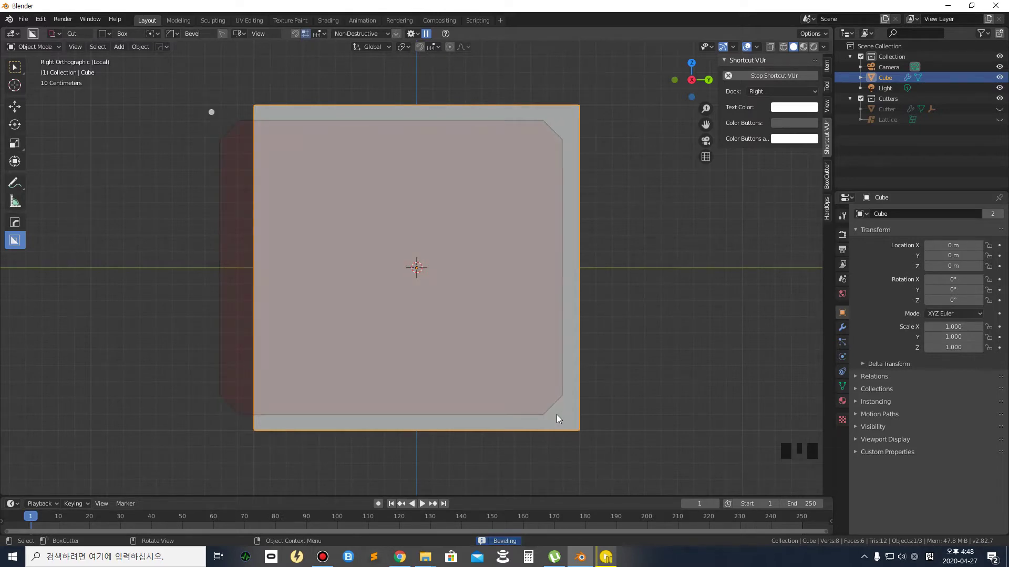
pyautogui.click(557, 414)
# Extrude the chamfered cutter past the cube's far side, offset its near end outward, and apply the cut to form a C-shaped shell
pyautogui.moveTo(463, 335); pyautogui.dragTo(492, 357, button='middle')
pyautogui.scroll(-3, 475, 357)
pyautogui.press('e')
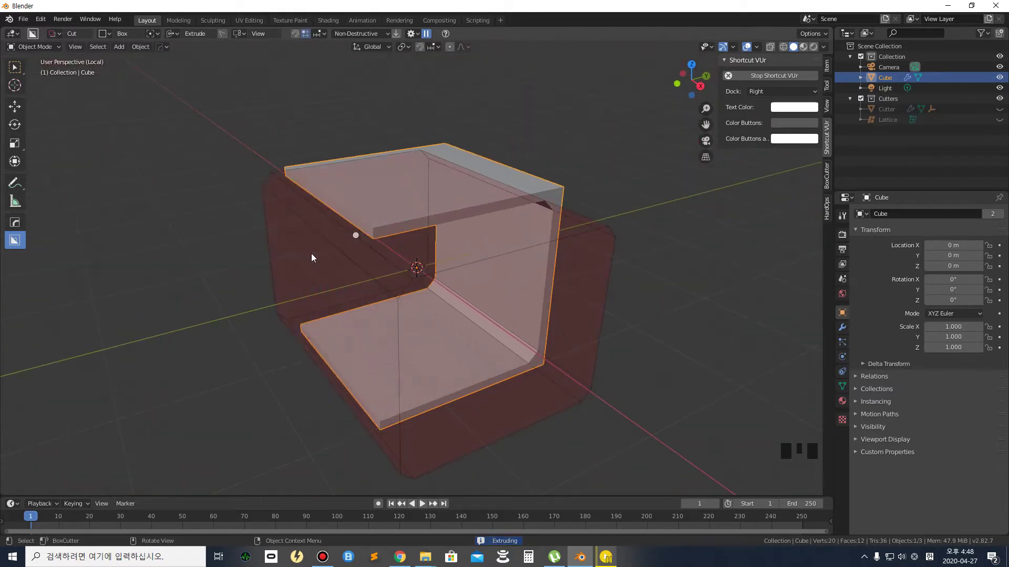
pyautogui.press('o')
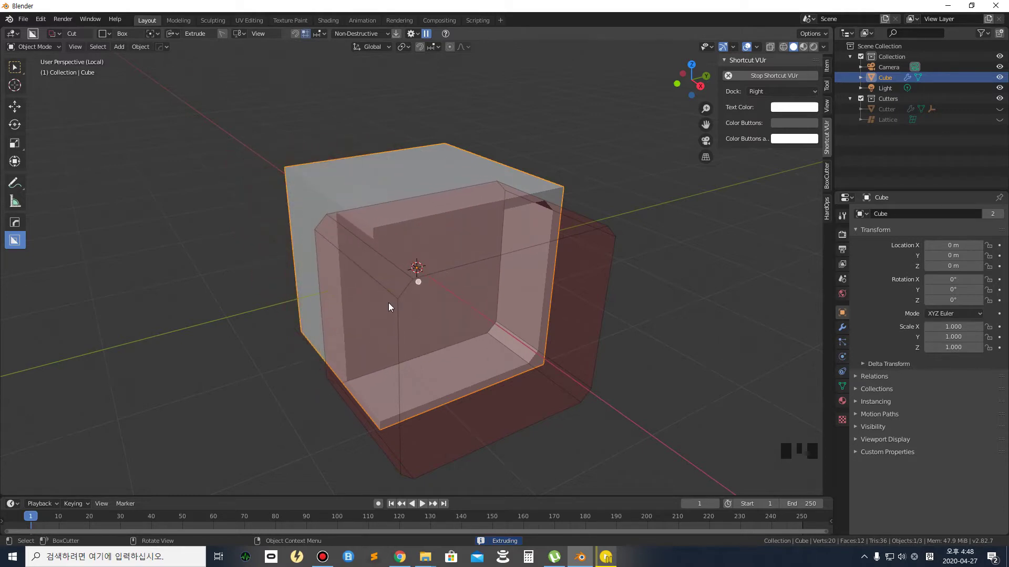
pyautogui.press('e')
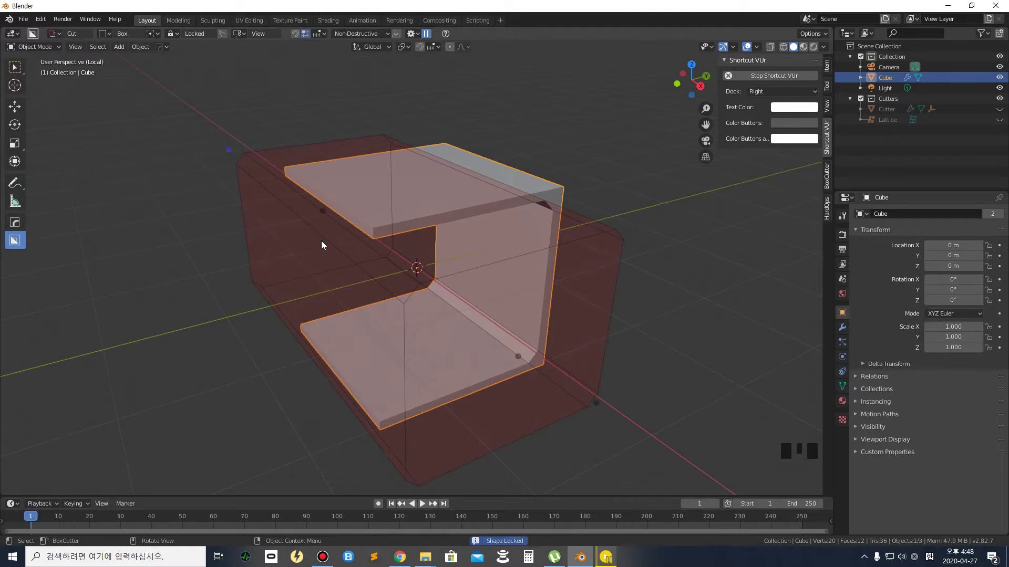
pyautogui.moveTo(414, 311)
pyautogui.mouseDown(button='middle')
pyautogui.moveTo(491, 354)
pyautogui.moveTo(480, 330)
pyautogui.moveTo(380, 278)
pyautogui.moveTo(348, 310)
pyautogui.moveTo(418, 311)
pyautogui.mouseUp(button='middle')
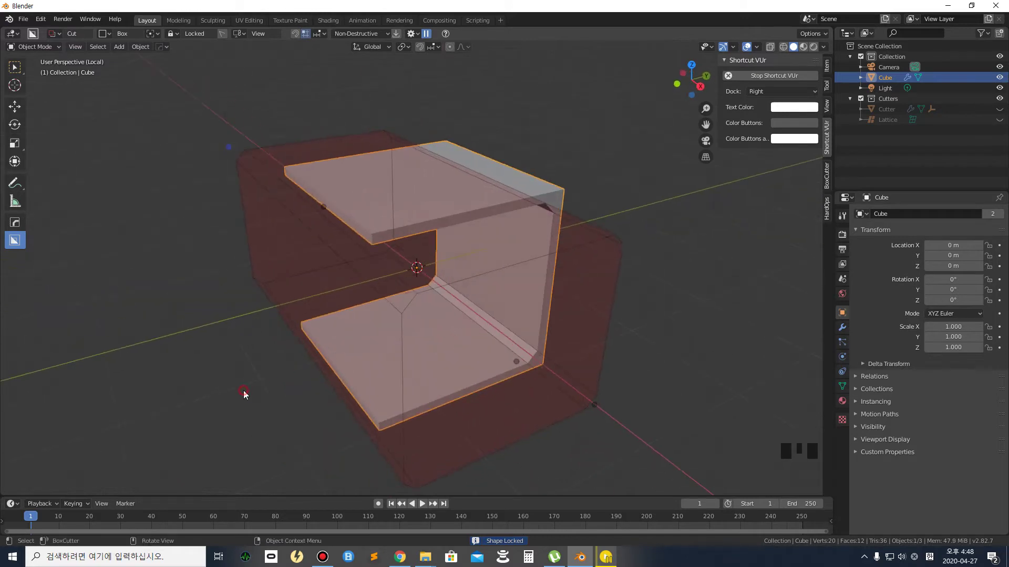
pyautogui.click(243, 393)
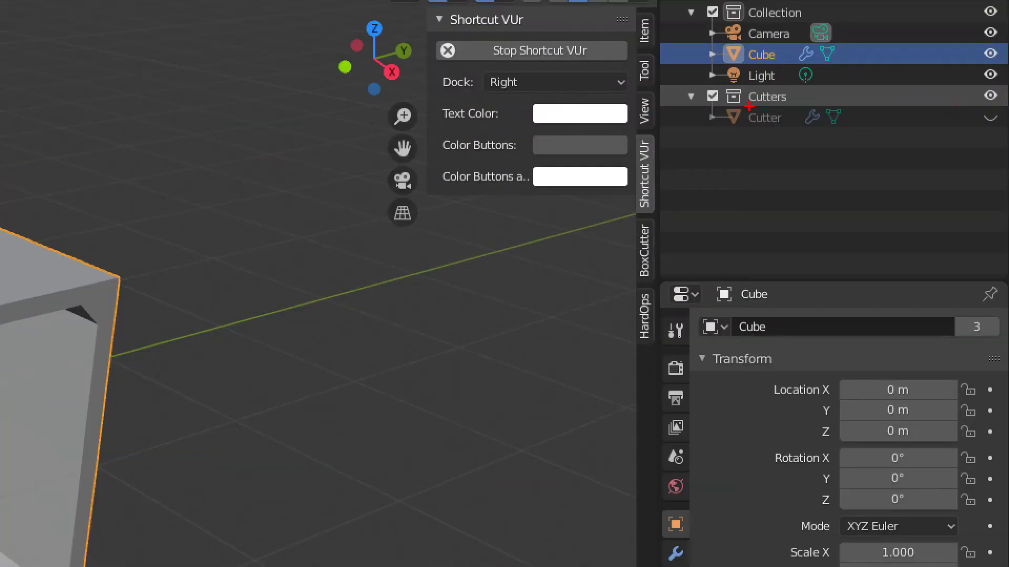
pyautogui.moveTo(108, 358)
pyautogui.mouseDown()
pyautogui.moveTo(76, 387)
pyautogui.moveTo(111, 396)
pyautogui.mouseUp()
pyautogui.moveTo(181, 395)
pyautogui.mouseDown()
pyautogui.moveTo(99, 375)
pyautogui.moveTo(67, 388)
pyautogui.moveTo(110, 346)
pyautogui.mouseUp()
pyautogui.moveTo(816, 148)
pyautogui.mouseDown()
pyautogui.moveTo(759, 135)
pyautogui.moveTo(915, 124)
pyautogui.mouseUp()
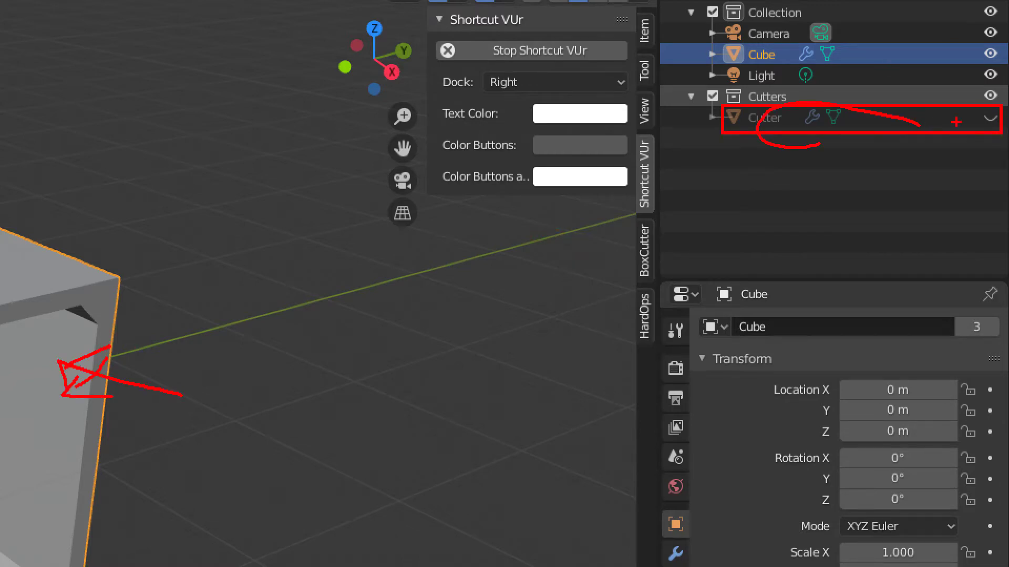
pyautogui.press('Escape')
# Unhide the Cutter object in the Cutters collection and select its wireframe box around the shell
pyautogui.click(999, 109)
pyautogui.moveTo(803, 216); pyautogui.dragTo(536, 253, button='middle')
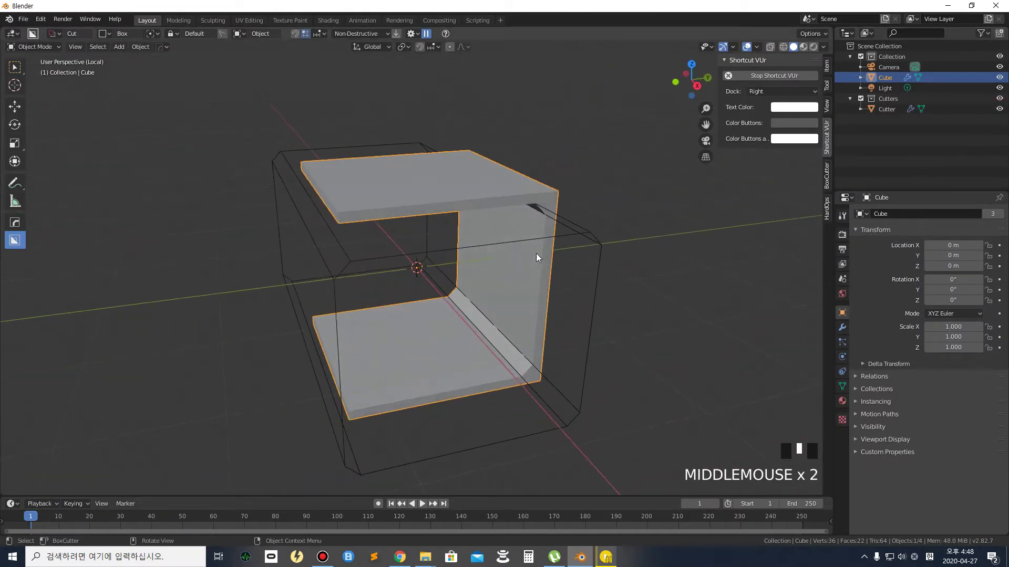
pyautogui.scroll(2, 514, 241)
pyautogui.click(519, 232)
pyautogui.click(523, 228)
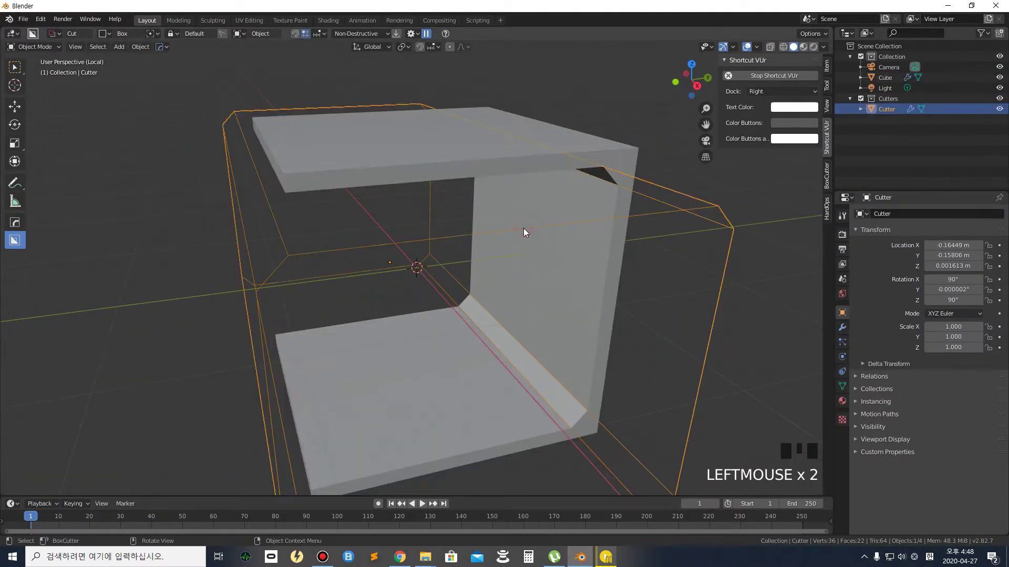
pyautogui.scroll(-3, 523, 228)
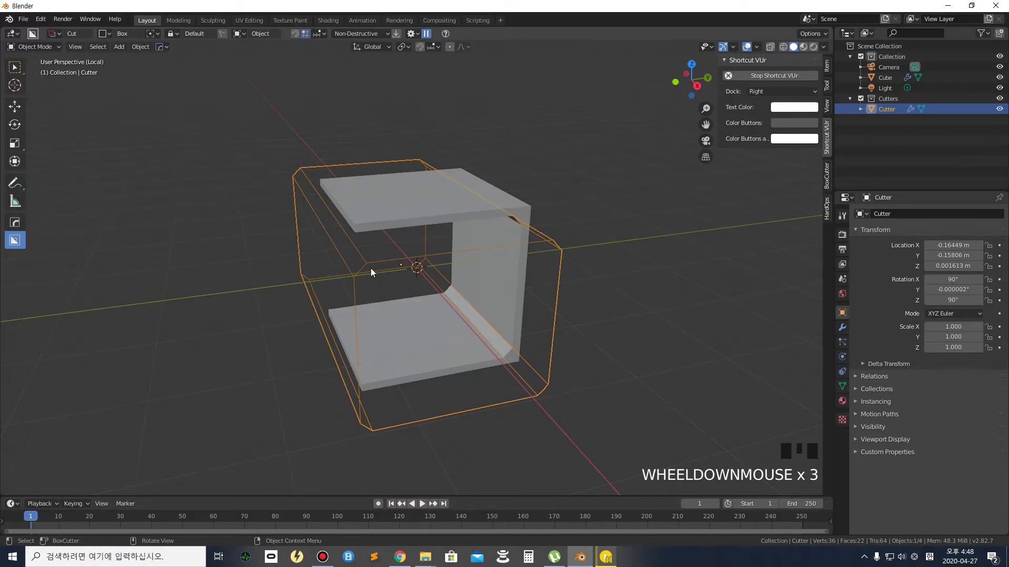
pyautogui.moveTo(386, 300); pyautogui.dragTo(407, 296, button='middle')
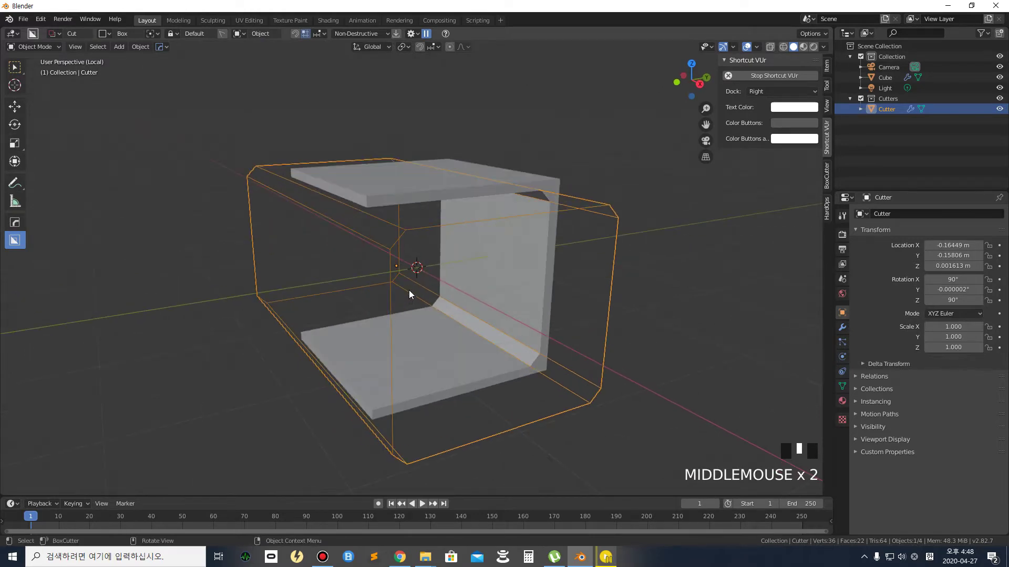
# In Edit Mode with face selection, select the cutter's front end face and move it along the X axis
pyautogui.press('Tab')
pyautogui.click(480, 275)
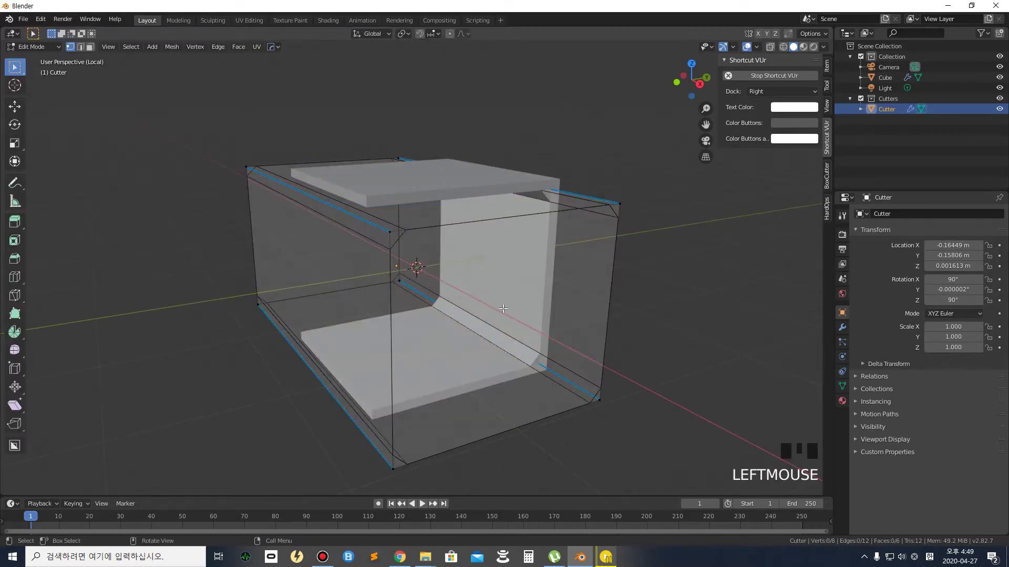
pyautogui.click(89, 47)
pyautogui.click(528, 331)
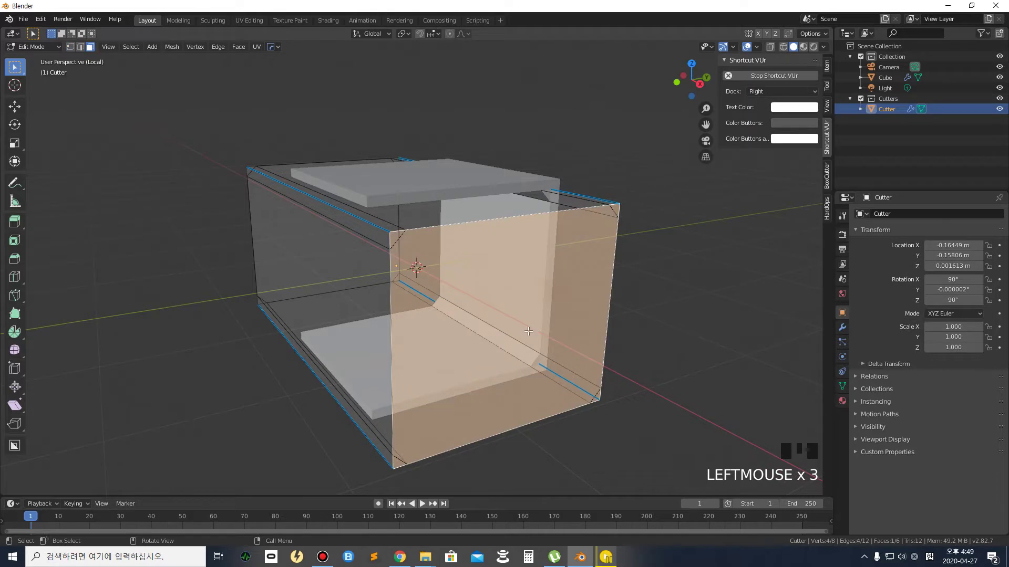
pyautogui.click(14, 106)
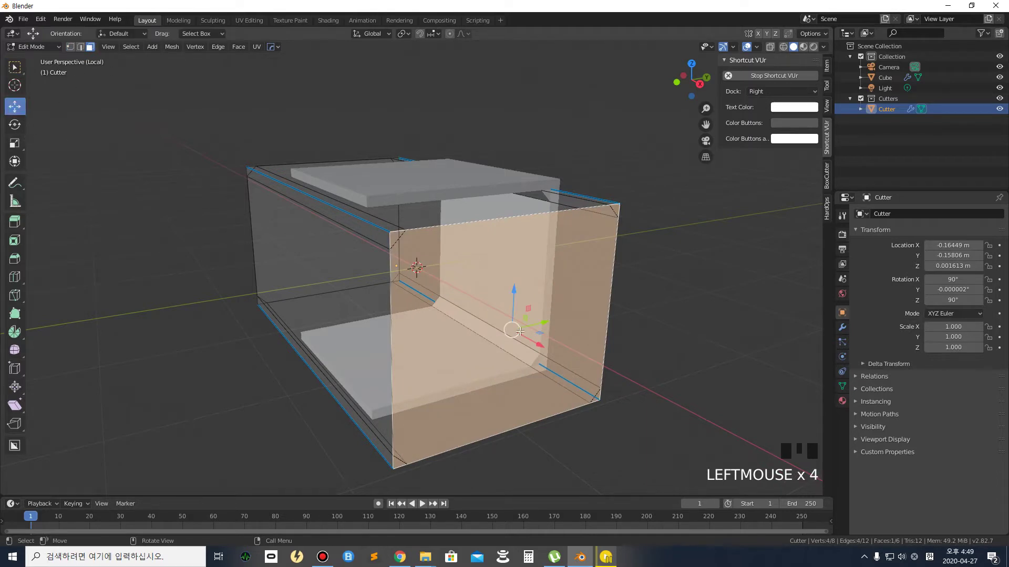
pyautogui.moveTo(529, 346)
pyautogui.mouseDown()
pyautogui.moveTo(475, 305)
pyautogui.moveTo(549, 343)
pyautogui.mouseUp()
pyautogui.moveTo(529, 338); pyautogui.dragTo(249, 347, button='middle')
pyautogui.click(250, 347)
pyautogui.moveTo(250, 347)
pyautogui.mouseDown()
pyautogui.moveTo(398, 288)
pyautogui.moveTo(247, 344)
pyautogui.mouseUp()
# Hide the cutter's front end face to see inside the cutter mesh
pyautogui.moveTo(557, 318); pyautogui.dragTo(476, 312, button='middle')
pyautogui.click(476, 312)
pyautogui.click(461, 319)
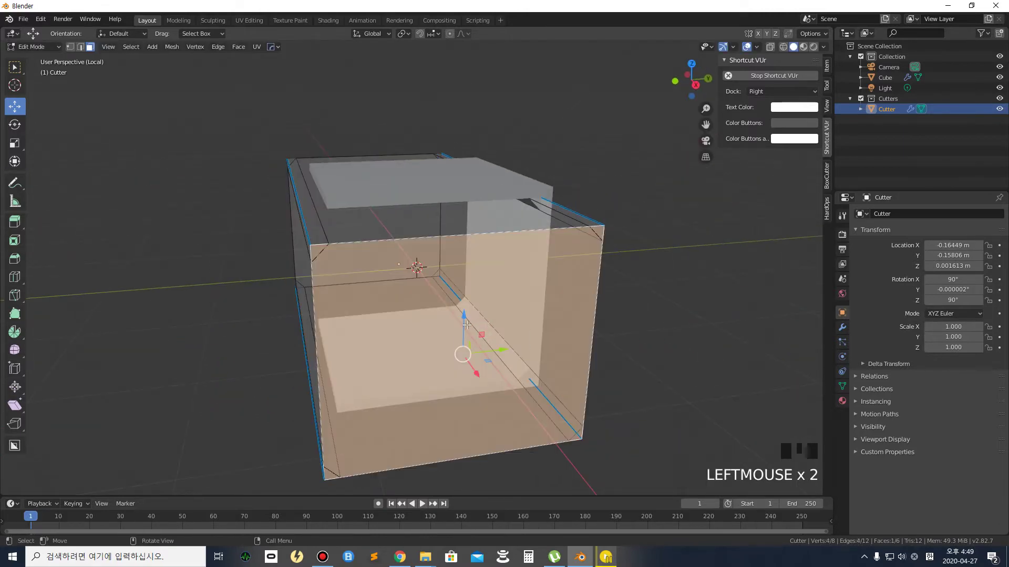
pyautogui.press('h')
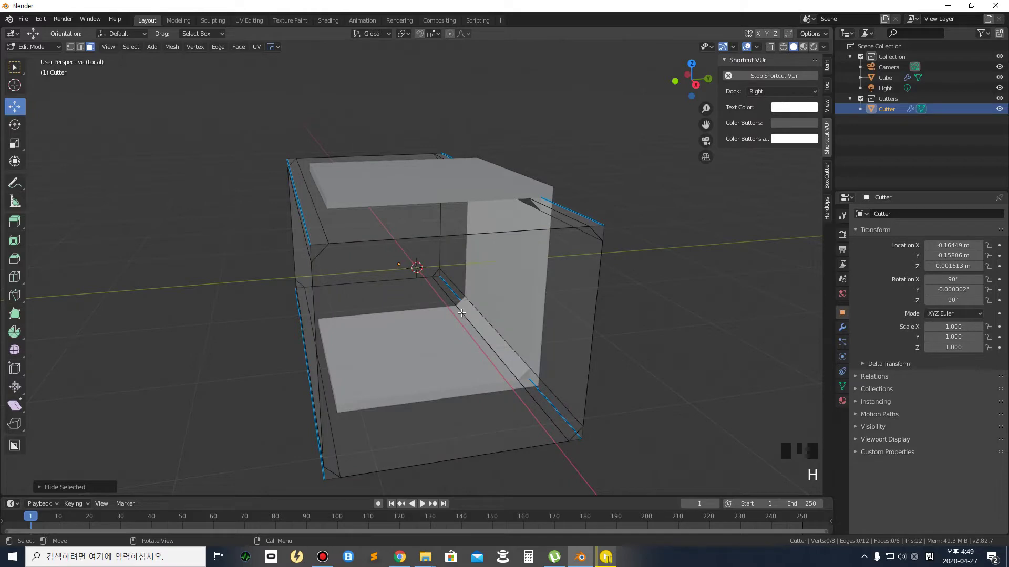
pyautogui.moveTo(548, 336); pyautogui.dragTo(550, 324, button='middle')
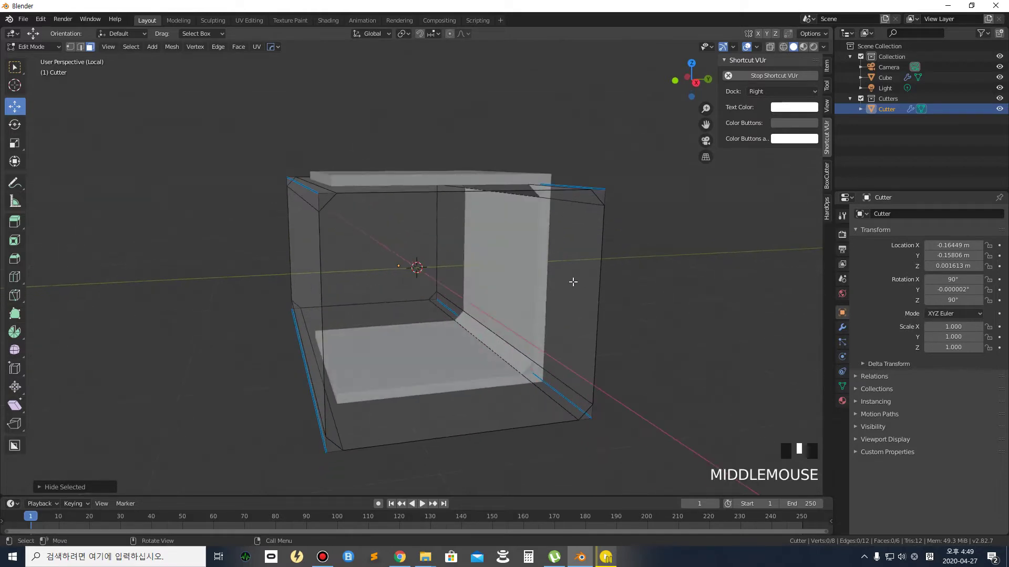
pyautogui.scroll(2, 573, 282)
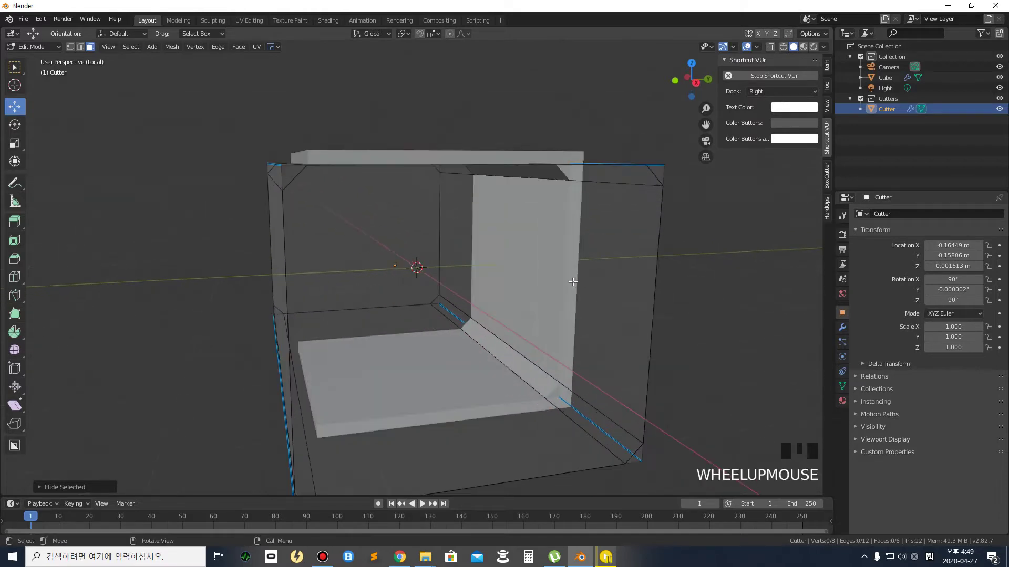
pyautogui.click(80, 46)
pyautogui.click(657, 281)
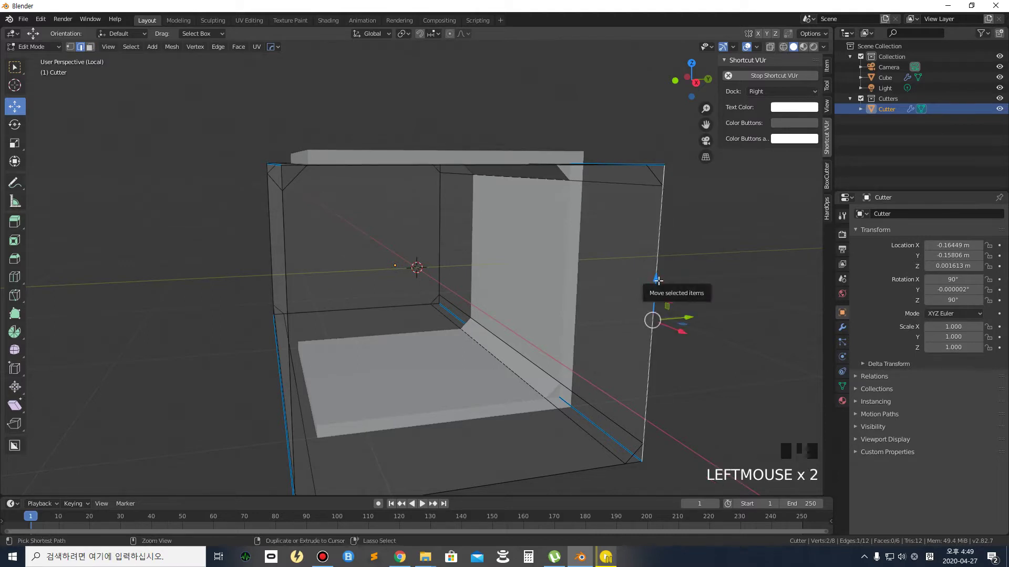
pyautogui.hotkey('ctrl', 'r')
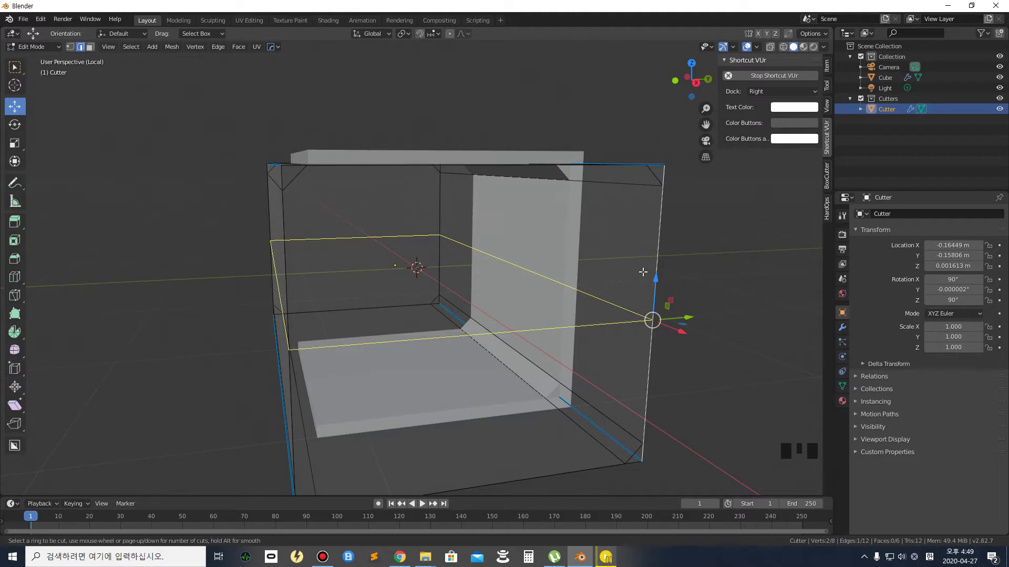
pyautogui.press('Escape')
# Return to face selection and hide the cutter's rear end face
pyautogui.click(89, 47)
pyautogui.click(90, 46)
pyautogui.click(384, 230)
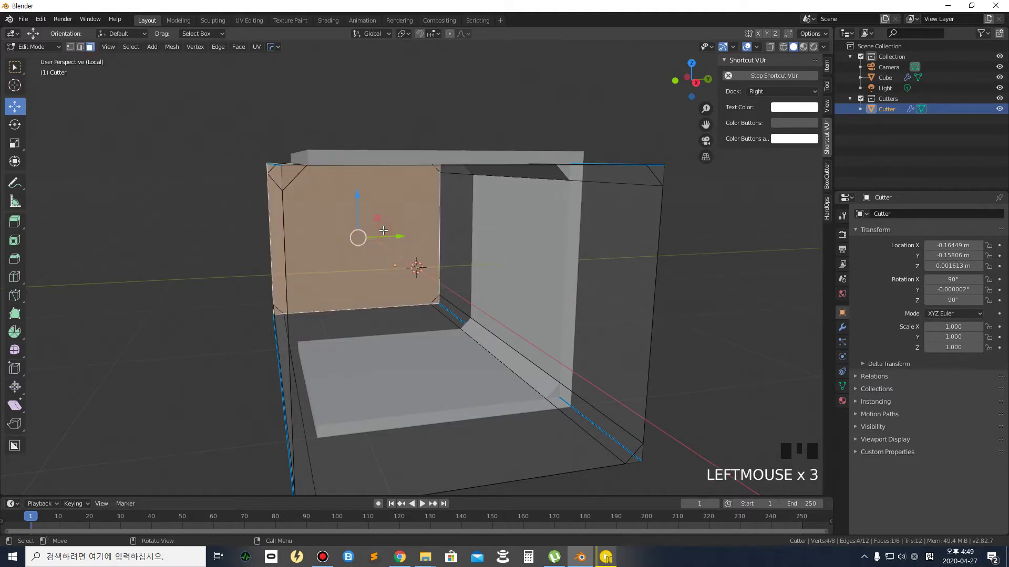
pyautogui.press('h')
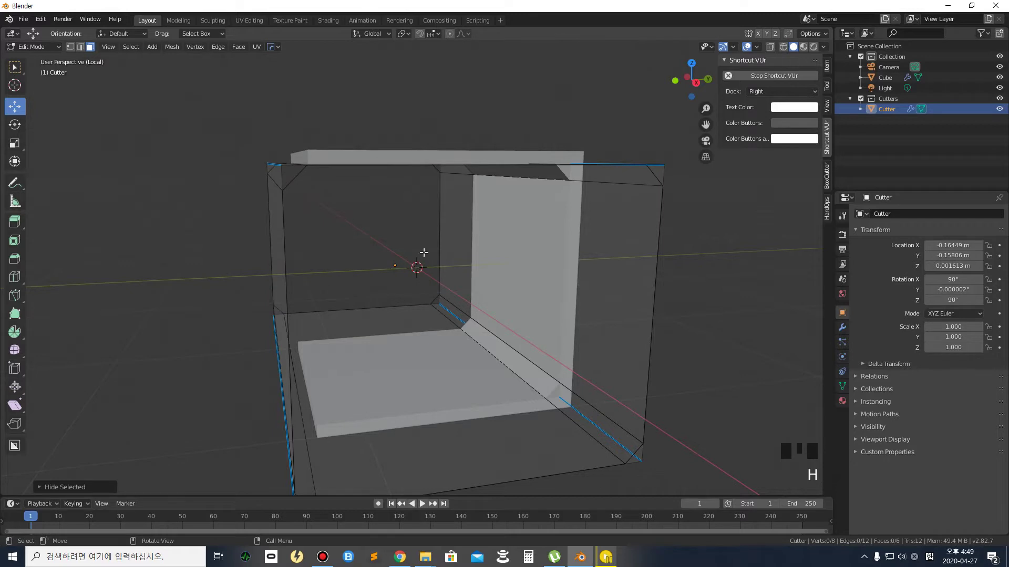
# In edge selection, add one centred loop cut running lengthwise along the cutter's inner side wall next to the shell's vertical wall
pyautogui.click(653, 305)
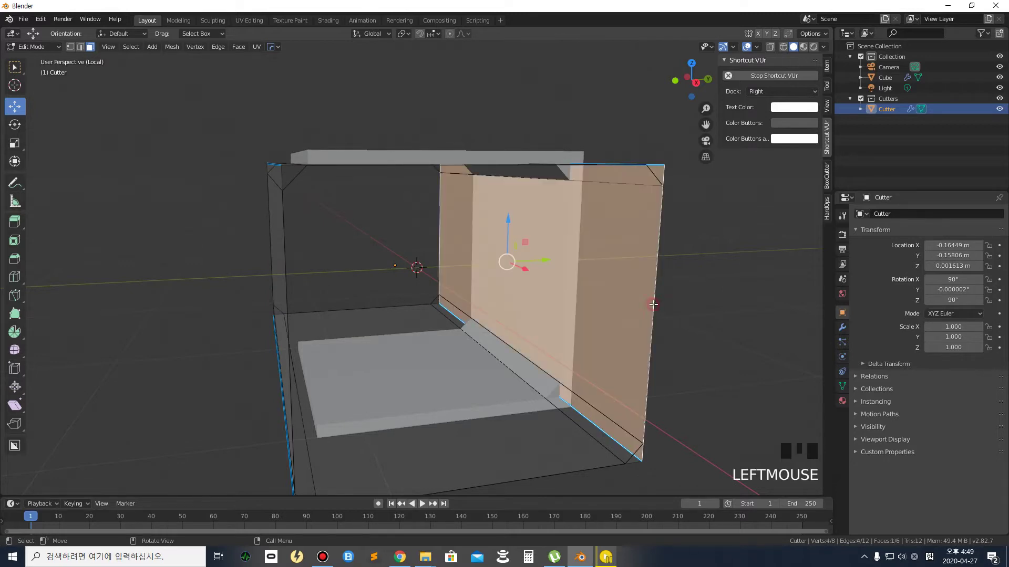
pyautogui.click(675, 298)
pyautogui.click(80, 47)
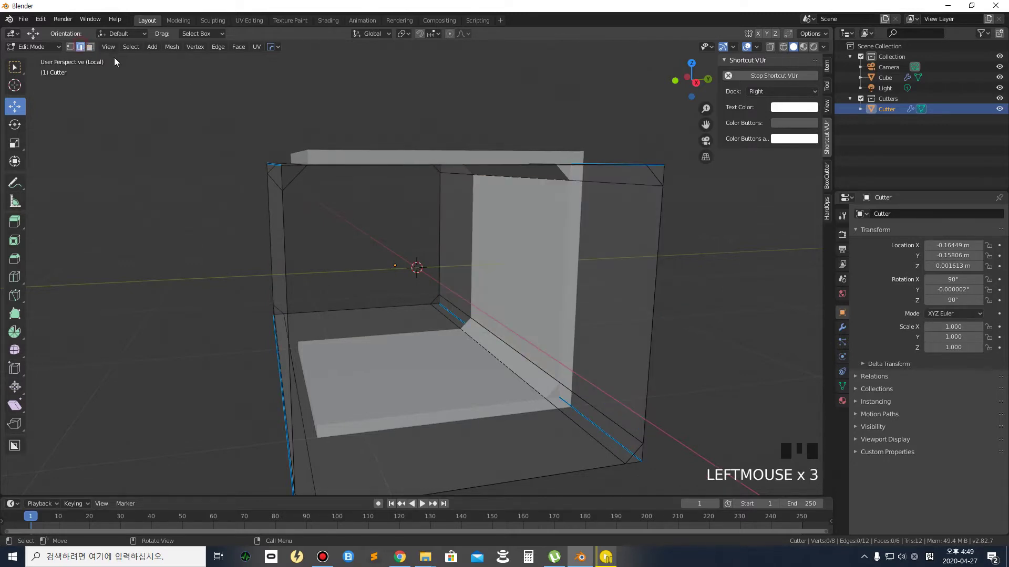
pyautogui.click(657, 263)
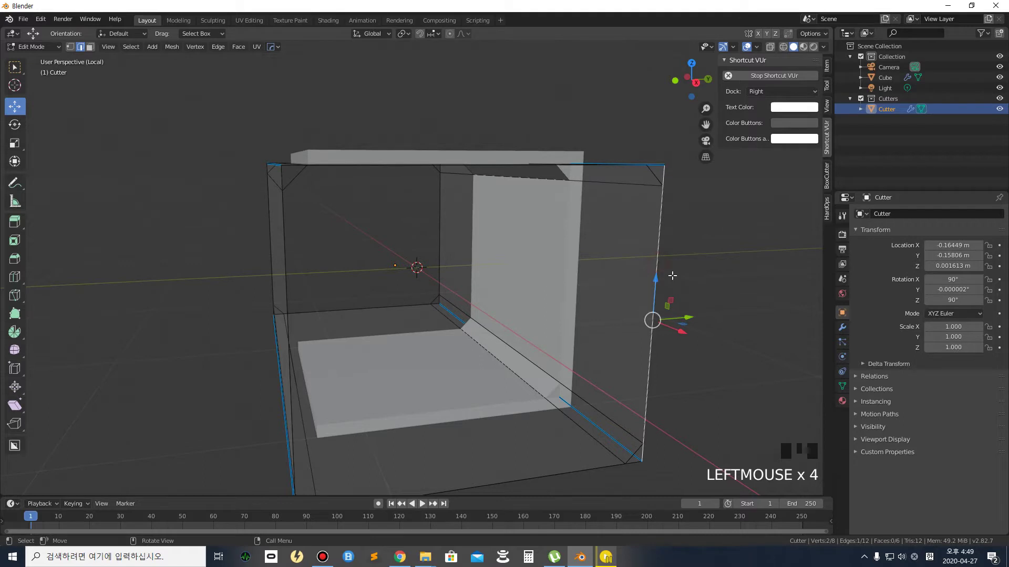
pyautogui.hotkey('ctrl', 'r')
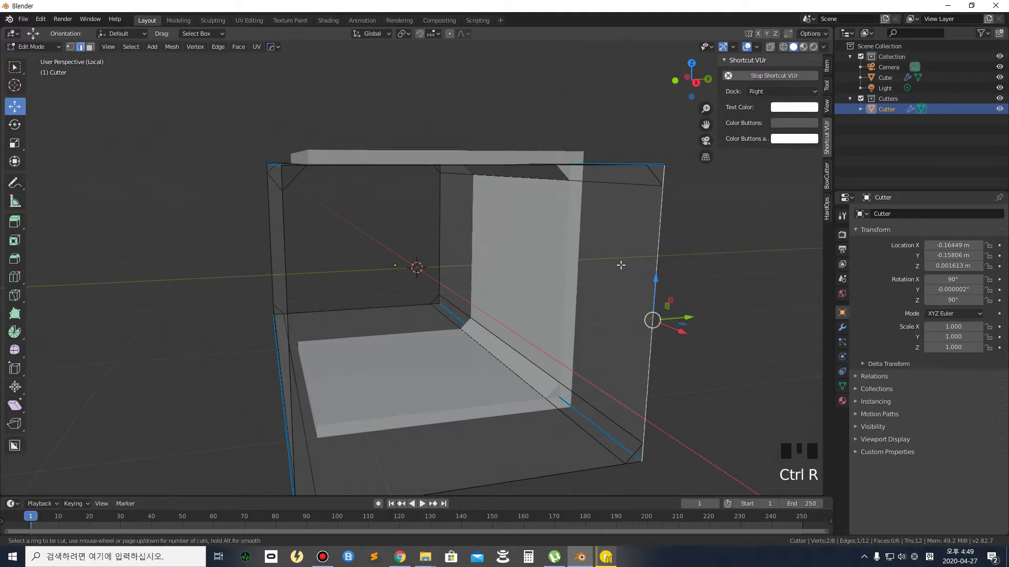
pyautogui.click(641, 294)
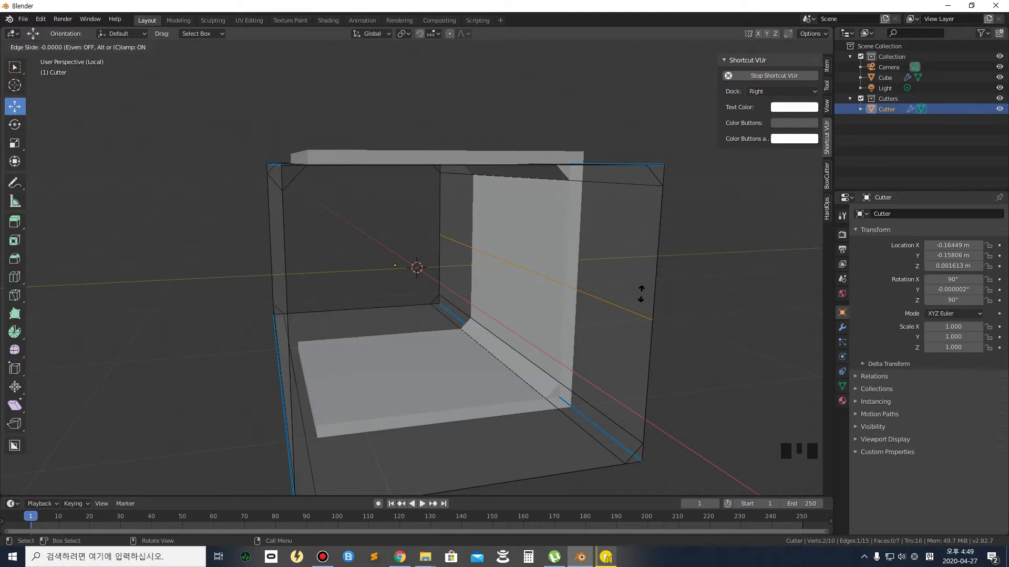
pyautogui.click(641, 294)
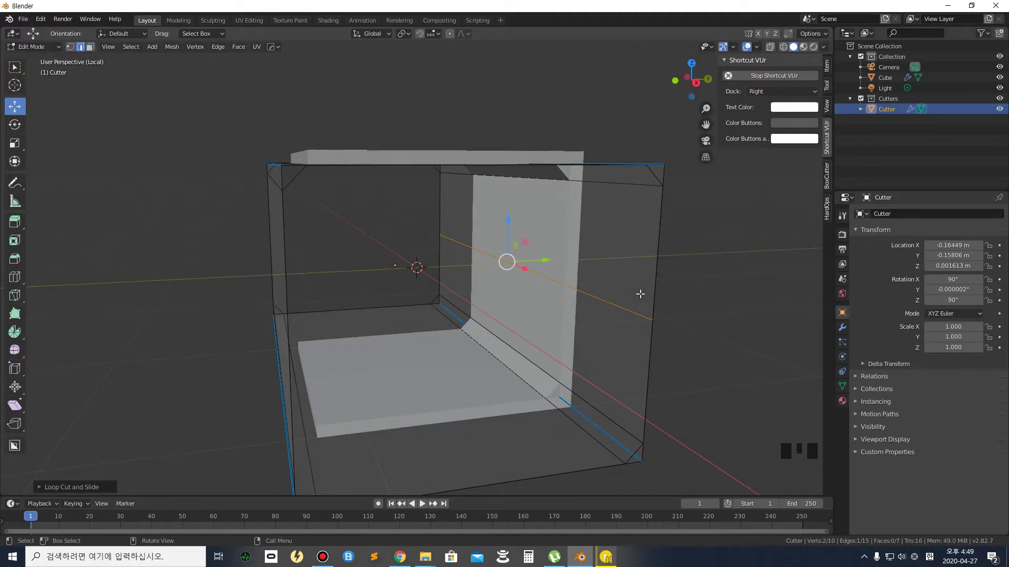
# Bevel the new edge loop into a band with a width of about 0.148 m, and return to face selection
pyautogui.hotkey('ctrl', 'b')
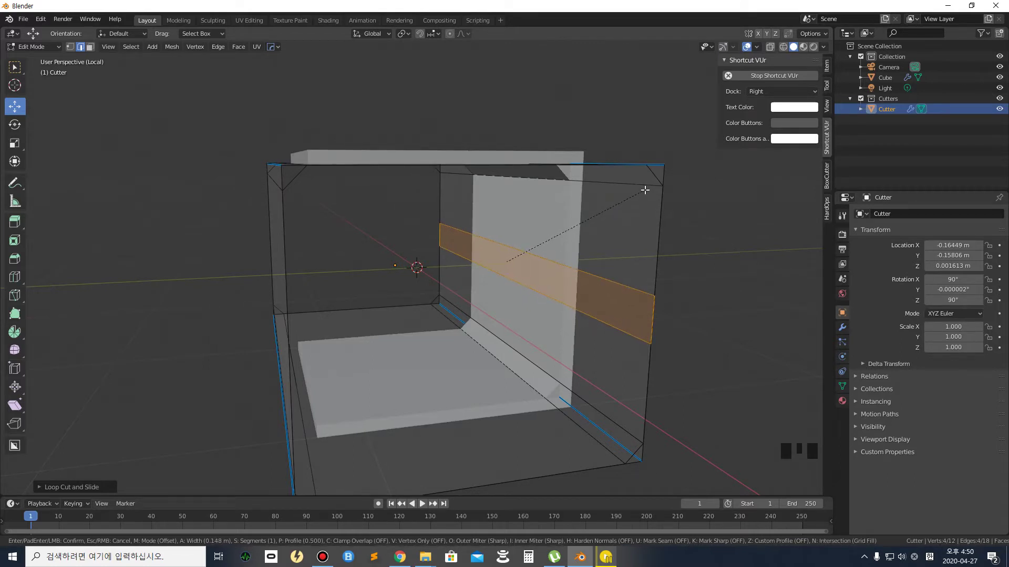
pyautogui.click(645, 190)
pyautogui.moveTo(657, 286); pyautogui.dragTo(594, 279, button='middle')
pyautogui.scroll(-3, 504, 272)
pyautogui.scroll(1, 504, 272)
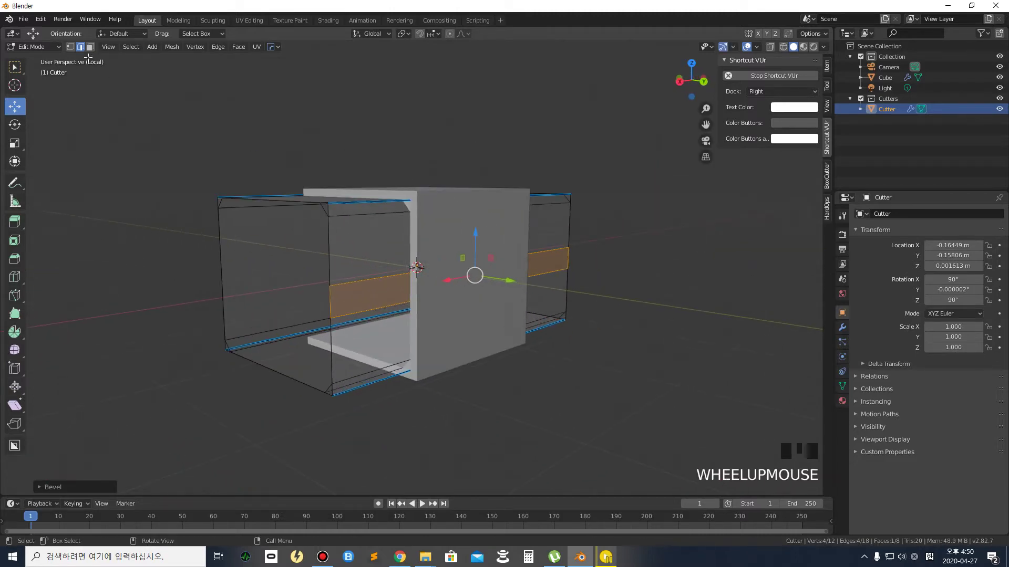
pyautogui.click(90, 47)
pyautogui.moveTo(424, 205); pyautogui.dragTo(368, 158, button='middle')
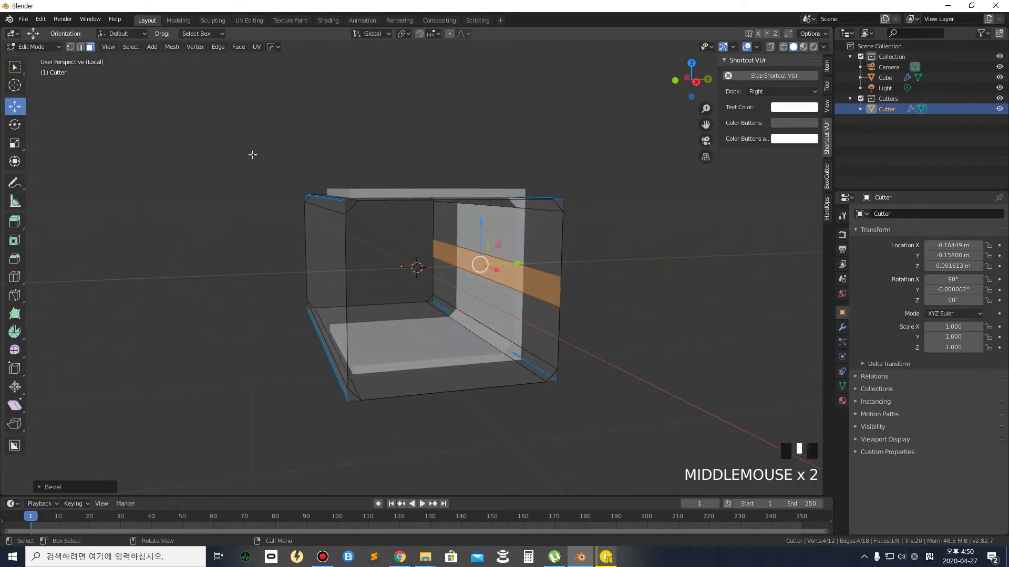
pyautogui.scroll(2, 502, 204)
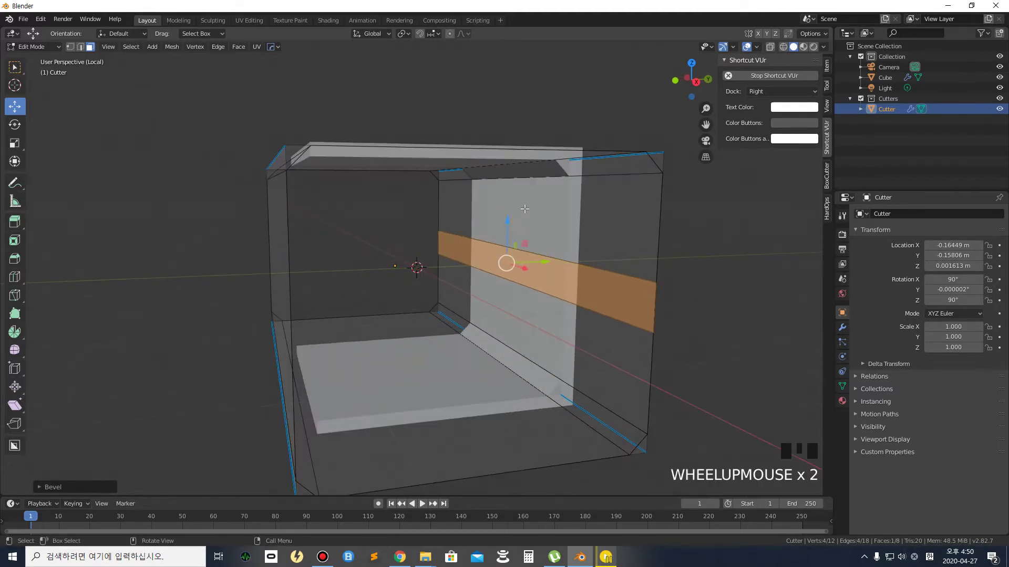
pyautogui.moveTo(524, 209); pyautogui.dragTo(539, 173, button='middle')
pyautogui.click(541, 171)
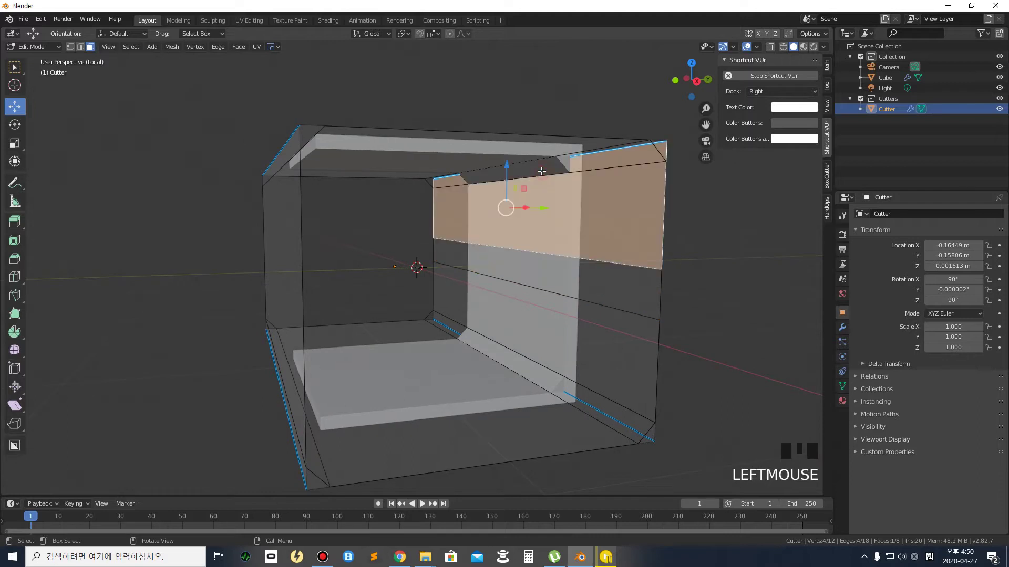
pyautogui.moveTo(457, 181); pyautogui.dragTo(451, 194, button='middle')
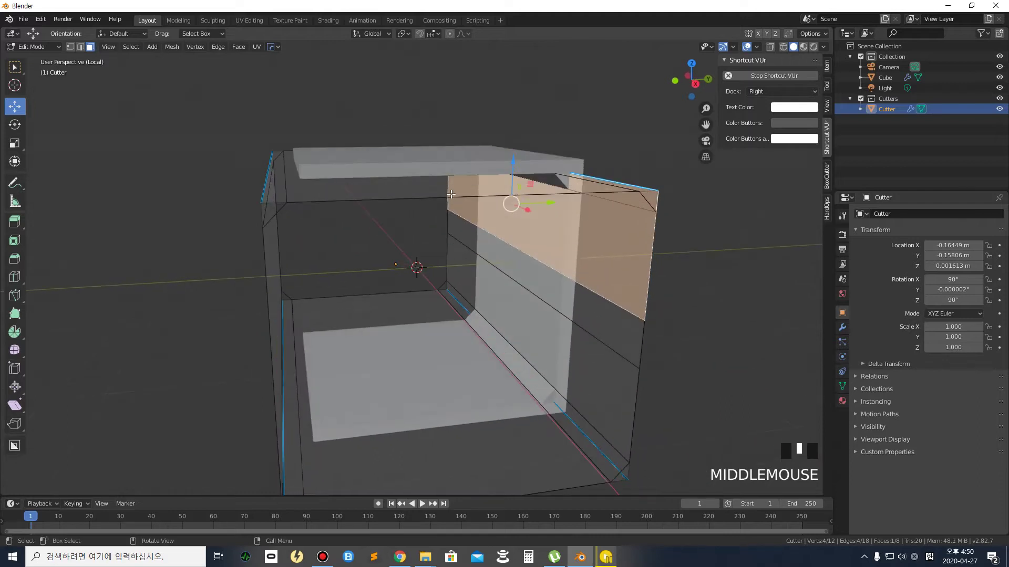
pyautogui.click(15, 67)
pyautogui.click(190, 193)
pyautogui.moveTo(533, 203); pyautogui.dragTo(533, 203, button='middle')
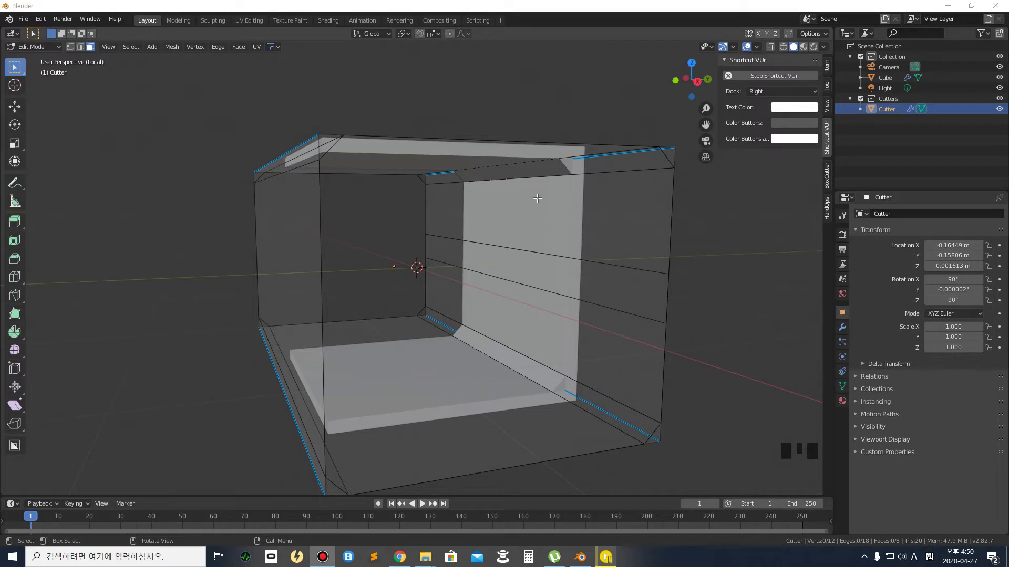
pyautogui.moveTo(556, 206); pyautogui.dragTo(93, 29, button='middle')
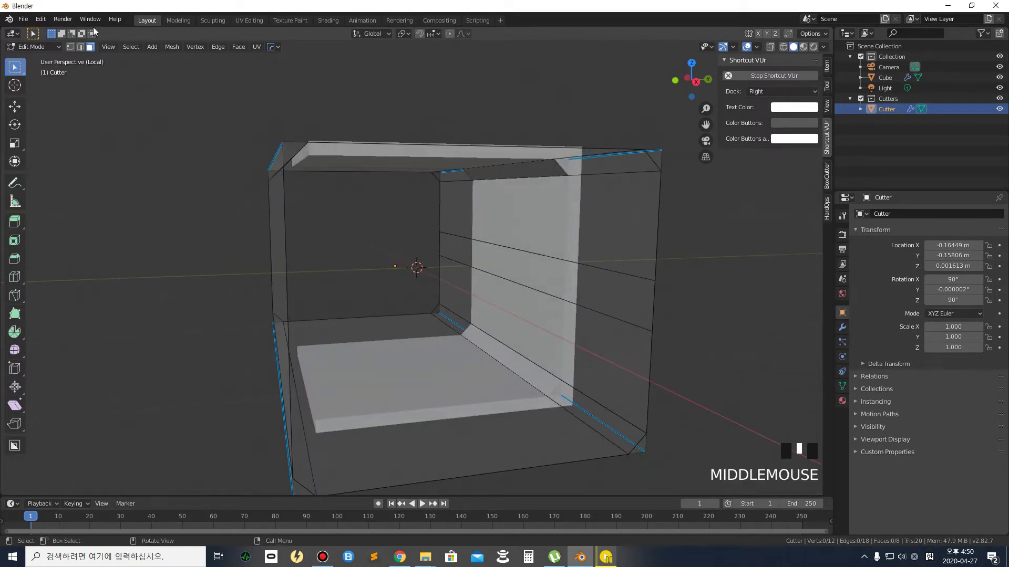
# Leave the cutter's Edit Mode, select the Cube shell and enter its Edit Mode with face selection
pyautogui.click(40, 46)
pyautogui.click(42, 58)
pyautogui.moveTo(576, 204); pyautogui.dragTo(478, 241, button='middle')
pyautogui.scroll(-2, 533, 198)
pyautogui.click(478, 241)
pyautogui.press('Tab')
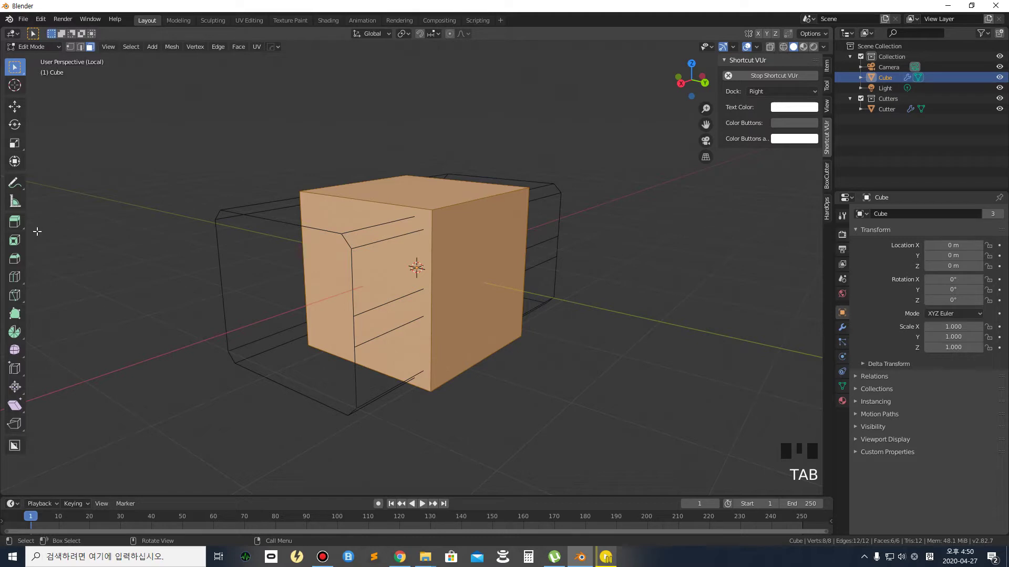
pyautogui.click(89, 48)
pyautogui.click(90, 47)
# Select the cube's side face behind the vertical wall and move it outward along the Y axis to thicken the wall
pyautogui.click(488, 250)
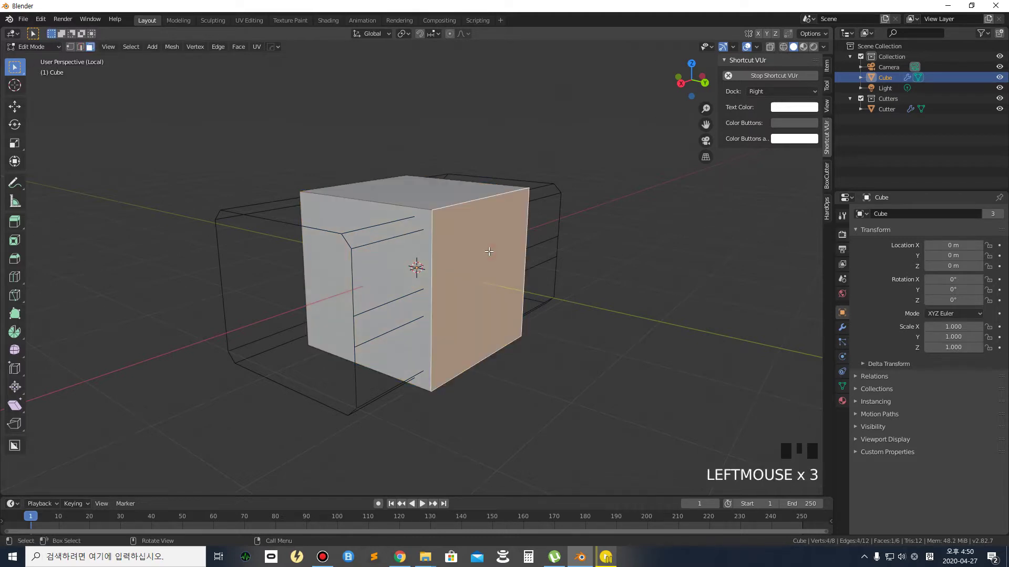
pyautogui.click(15, 107)
pyautogui.moveTo(518, 293); pyautogui.dragTo(552, 301)
pyautogui.moveTo(551, 300); pyautogui.dragTo(442, 266, button='middle')
pyautogui.scroll(2, 620, 252)
pyautogui.moveTo(645, 255); pyautogui.dragTo(610, 261, button='middle')
pyautogui.moveTo(631, 269); pyautogui.dragTo(637, 269)
pyautogui.moveTo(653, 237); pyautogui.dragTo(681, 230, button='middle')
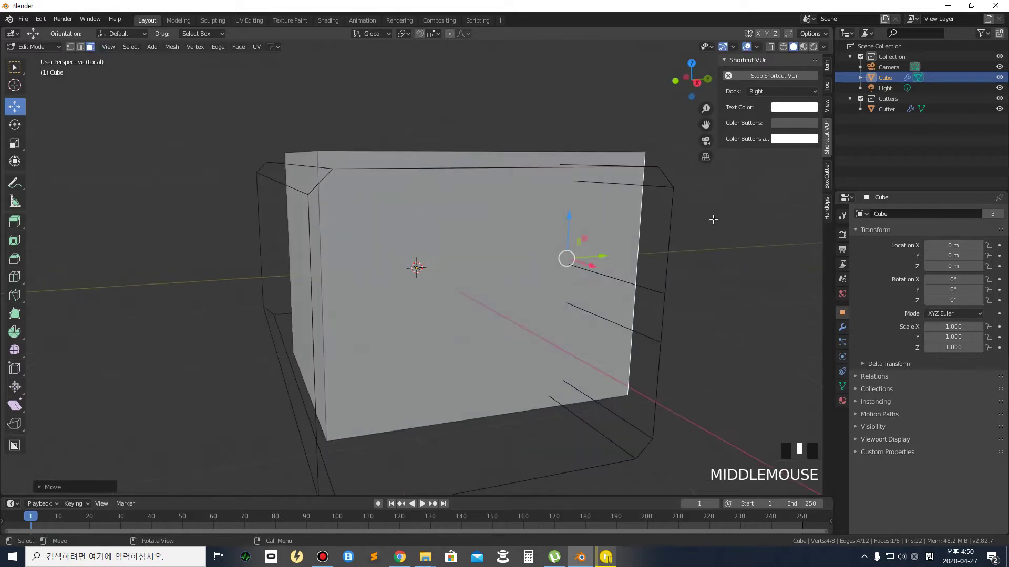
# Compare the cut shell in Object Mode with the uncut cube mesh in Edit Mode, ending in Object Mode
pyautogui.press('Tab')
pyautogui.click(698, 226)
pyautogui.moveTo(571, 214); pyautogui.dragTo(579, 168, button='middle')
pyautogui.click(585, 166)
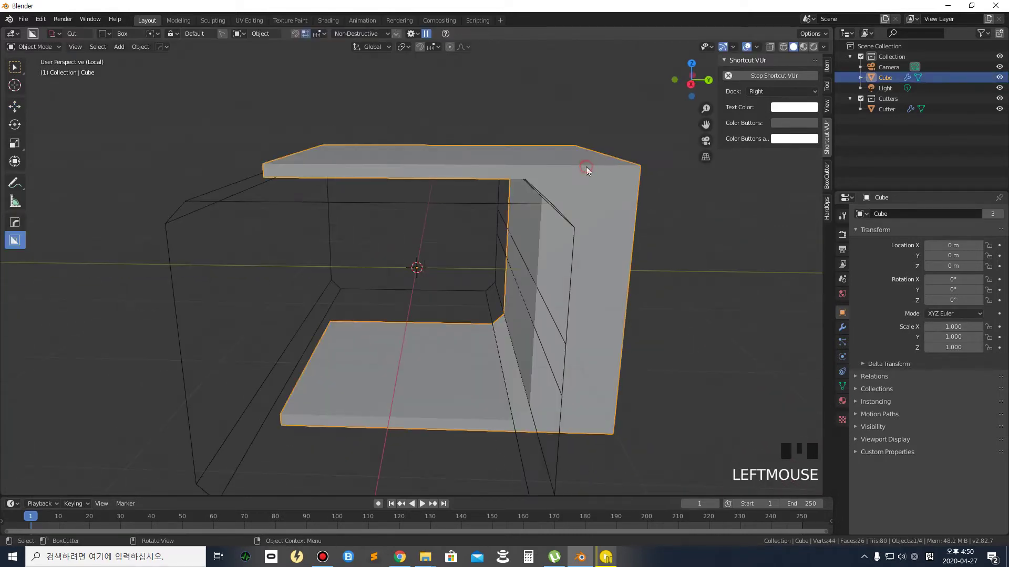
pyautogui.press('Tab')
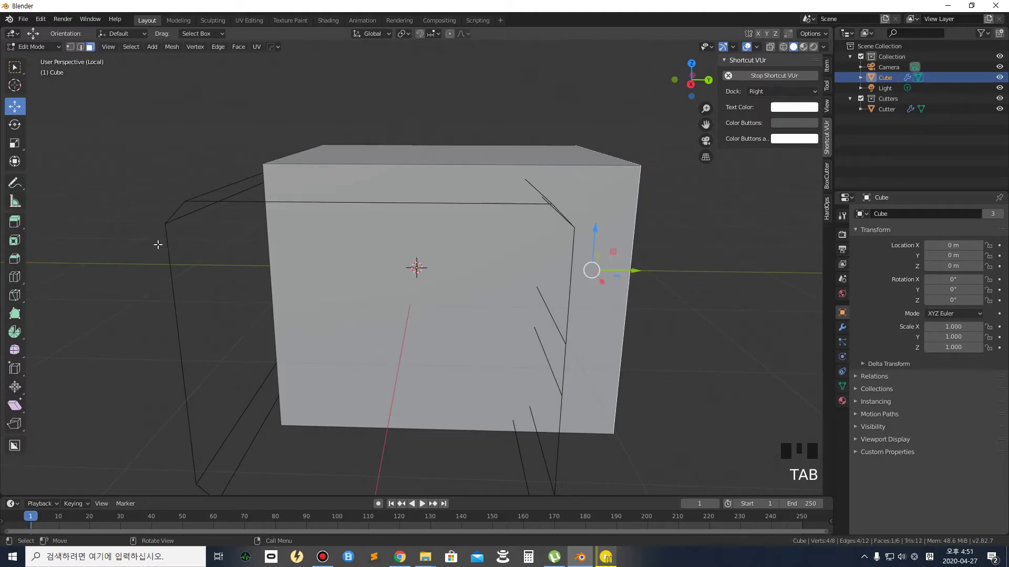
pyautogui.press('Tab')
pyautogui.moveTo(278, 256); pyautogui.dragTo(320, 241, button='middle')
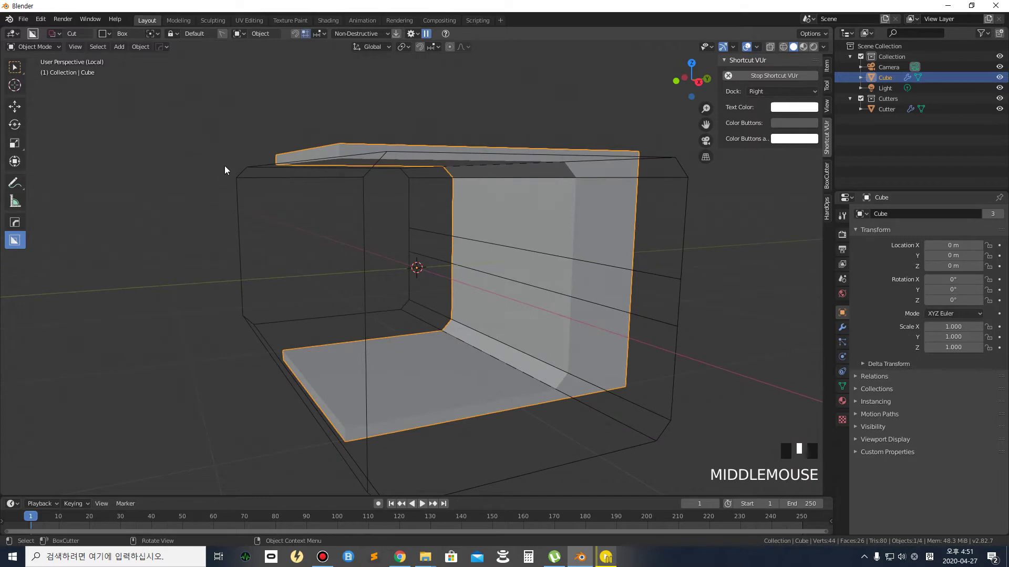
# Open the shell's modifiers and expand the Boolean modifier to examine its operation and cutter object
pyautogui.click(842, 327)
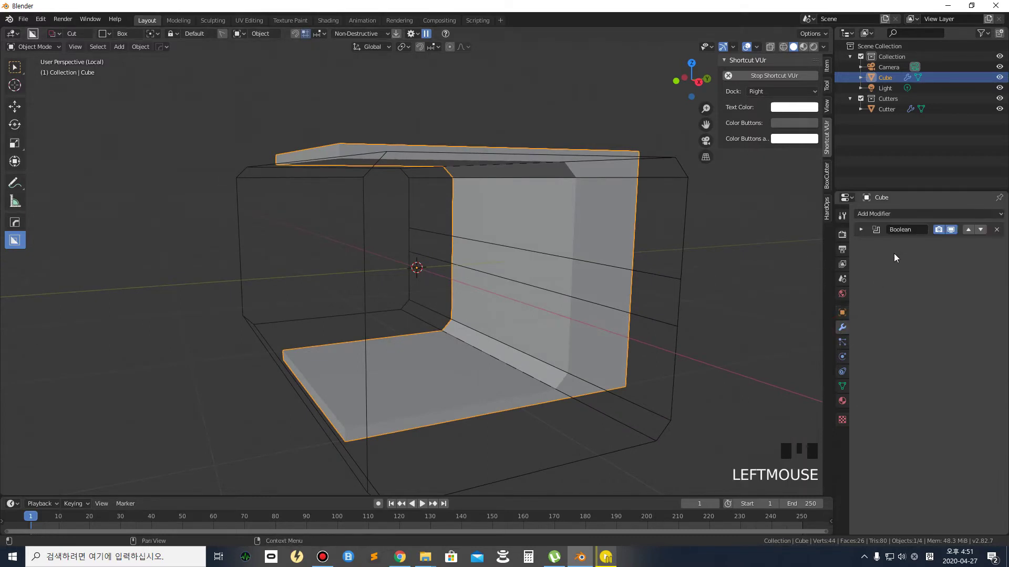
pyautogui.click(863, 228)
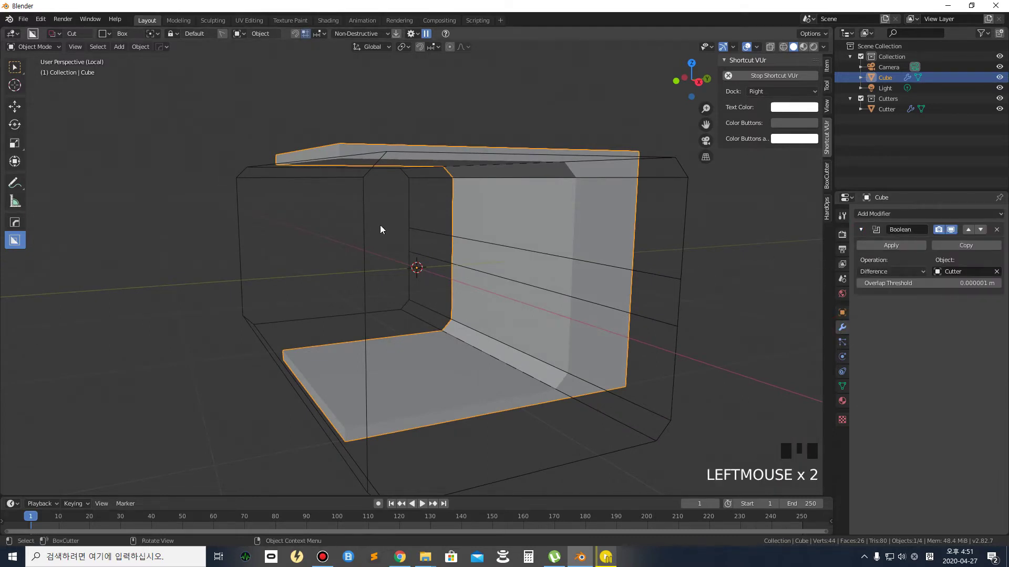
pyautogui.click(521, 214)
# Select the Cutter wireframe and enter its Edit Mode
pyautogui.click(359, 178)
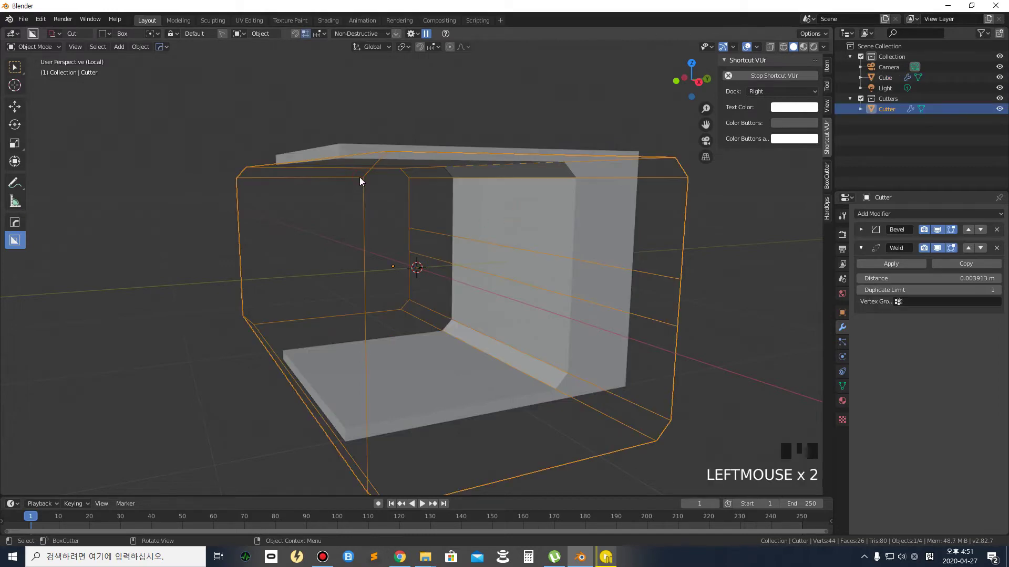
pyautogui.press('Tab')
pyautogui.scroll(2, 597, 202)
pyautogui.scroll(-1, 652, 157)
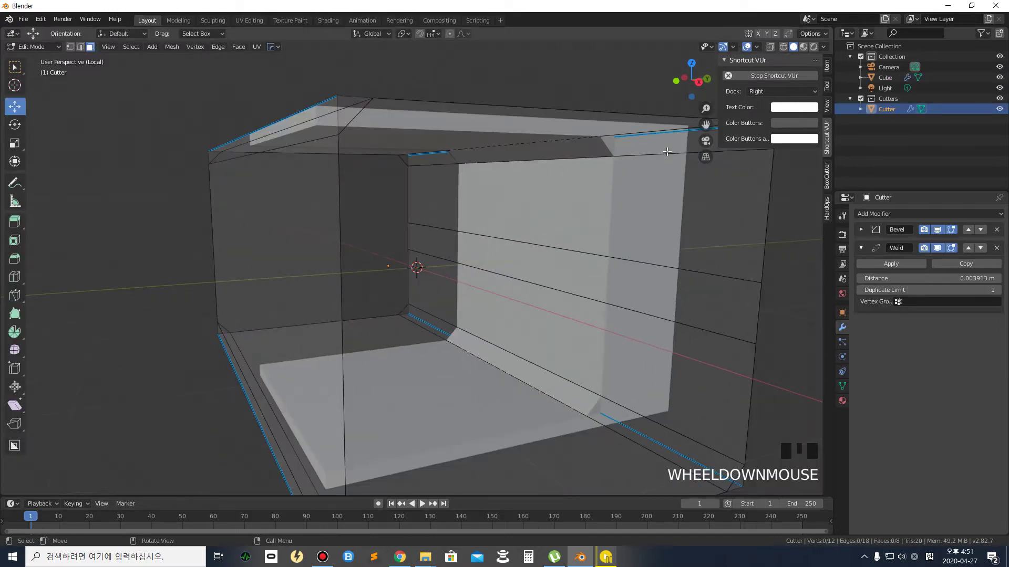
pyautogui.keyDown('shift'); pyautogui.moveTo(658, 152); pyautogui.dragTo(534, 118, button='middle'); pyautogui.keyUp('shift')
# Try to select the chamfer faces along the cutter's upper corners
pyautogui.click(539, 143)
pyautogui.scroll(2, 590, 110)
pyautogui.scroll(-2, 578, 90)
pyautogui.click(527, 124)
pyautogui.click(432, 149)
pyautogui.click(346, 169)
pyautogui.click(329, 172)
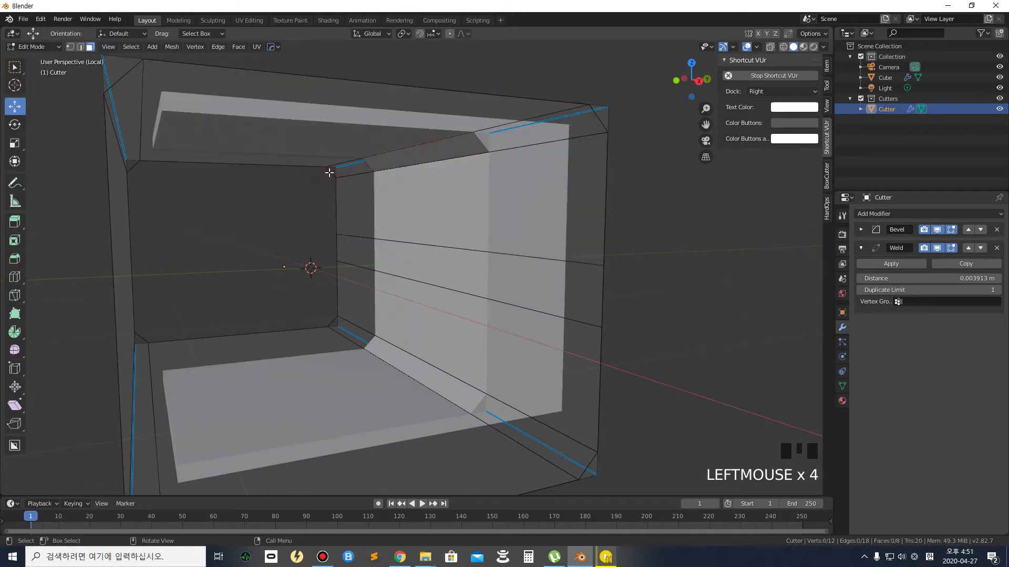
pyautogui.click(126, 90)
pyautogui.click(126, 74)
pyautogui.click(126, 74)
pyautogui.scroll(-2, 287, 196)
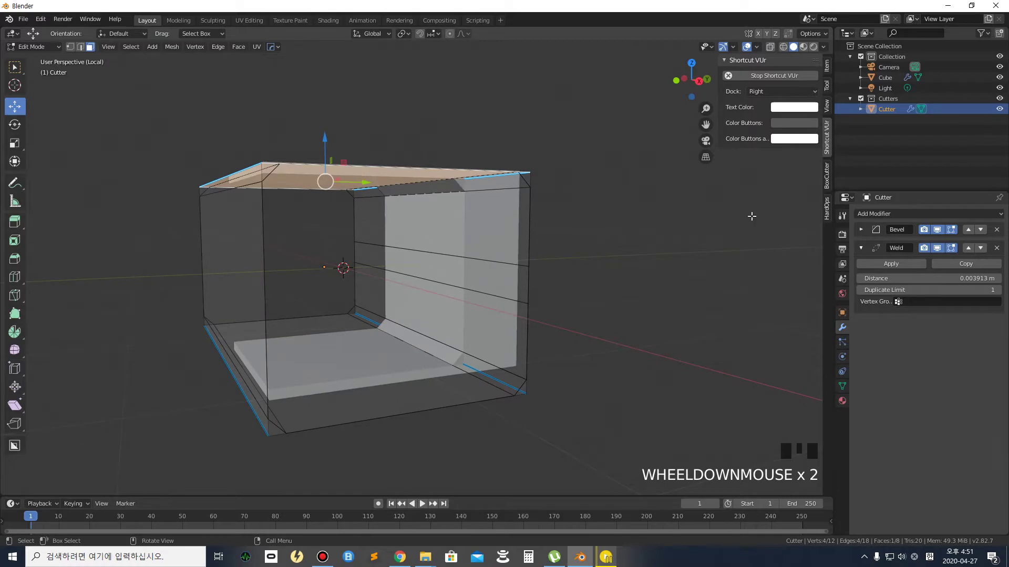
# Expand the cutter's Bevel modifier and apply it in Object Mode
pyautogui.click(861, 230)
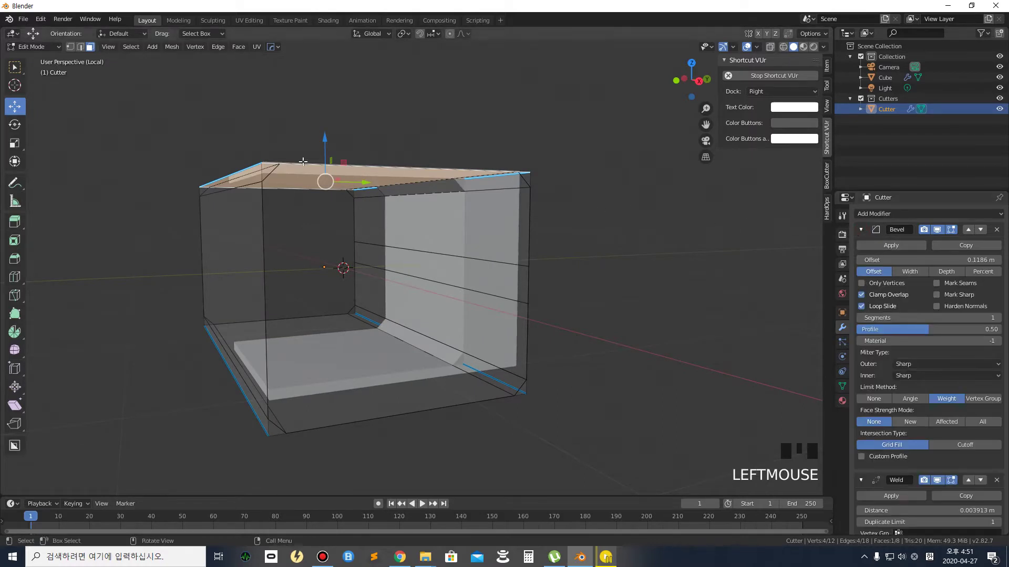
pyautogui.click(879, 243)
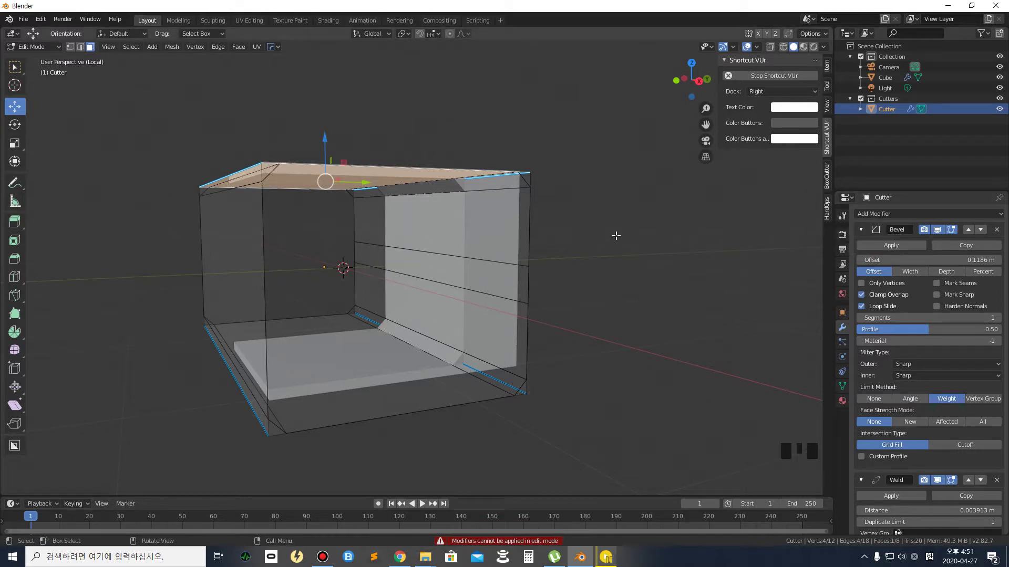
pyautogui.press('Tab')
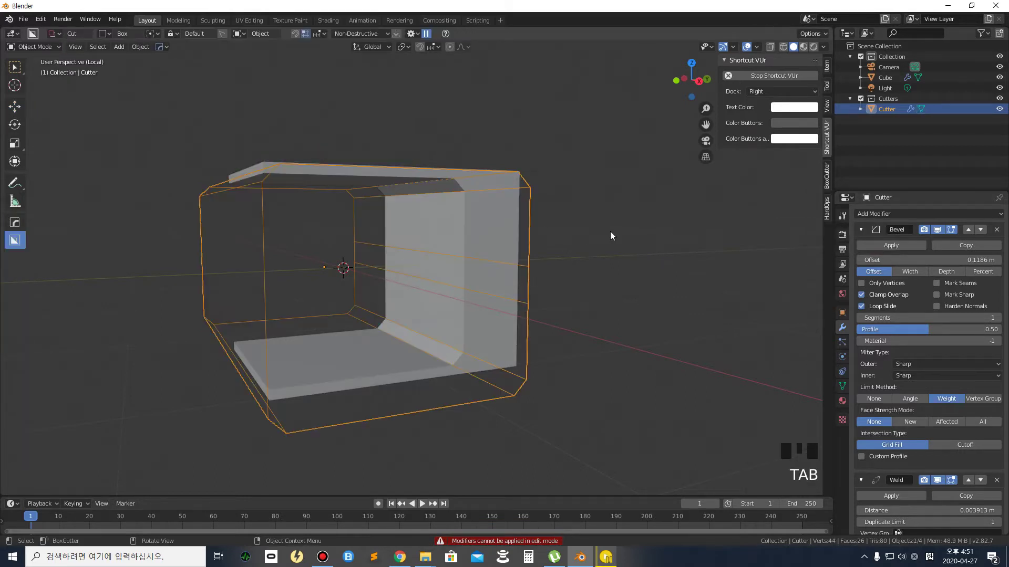
pyautogui.click(905, 245)
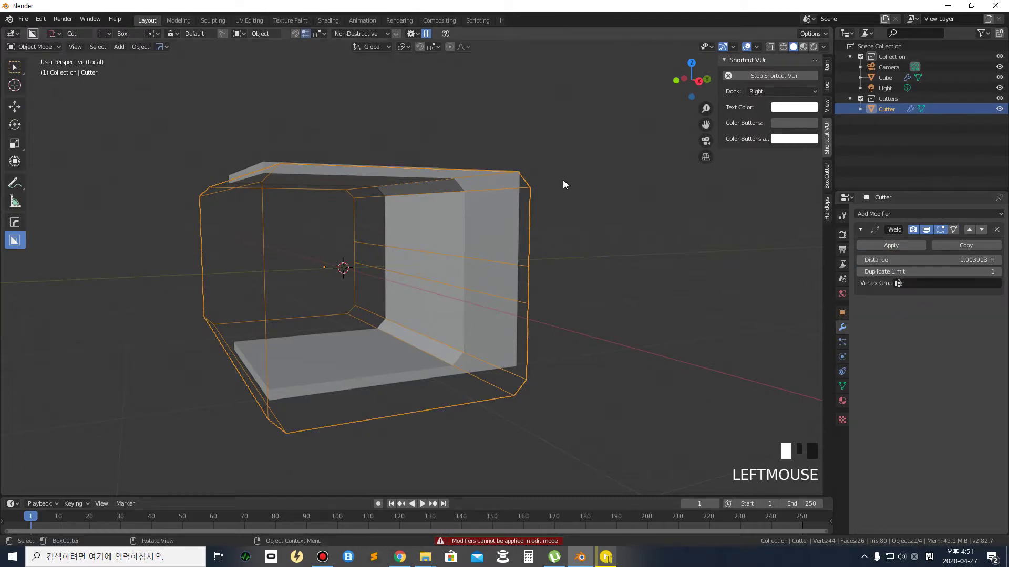
# In Edit Mode, select the cutter's upper chamfer face and upper side wall face and move both outward along the Y axis
pyautogui.press('Tab')
pyautogui.scroll(2, 499, 172)
pyautogui.click(540, 135)
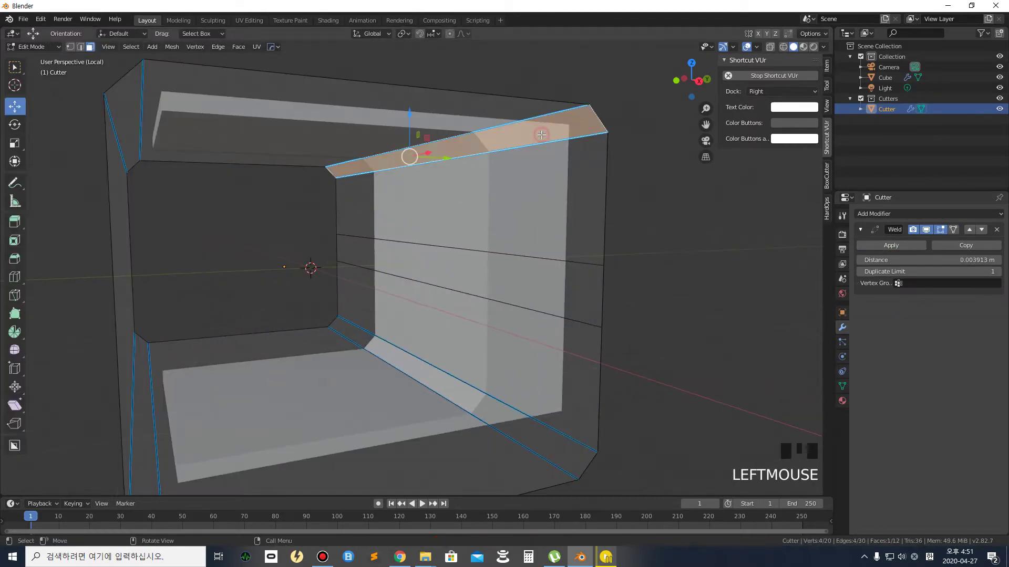
pyautogui.keyDown('shift'); pyautogui.click(505, 214); pyautogui.keyUp('shift')
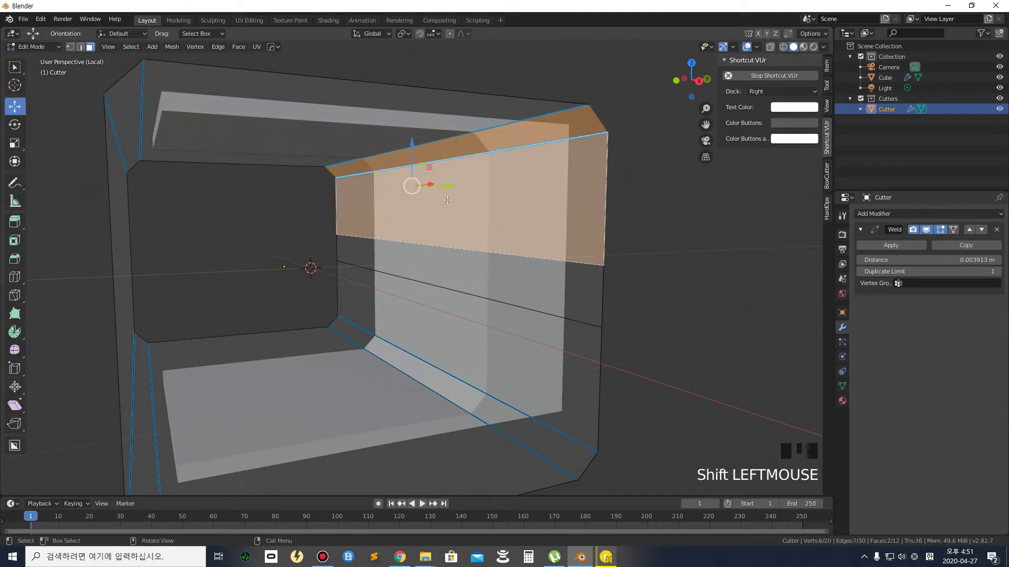
pyautogui.moveTo(447, 200); pyautogui.dragTo(431, 209, button='middle')
pyautogui.moveTo(463, 179); pyautogui.dragTo(509, 178)
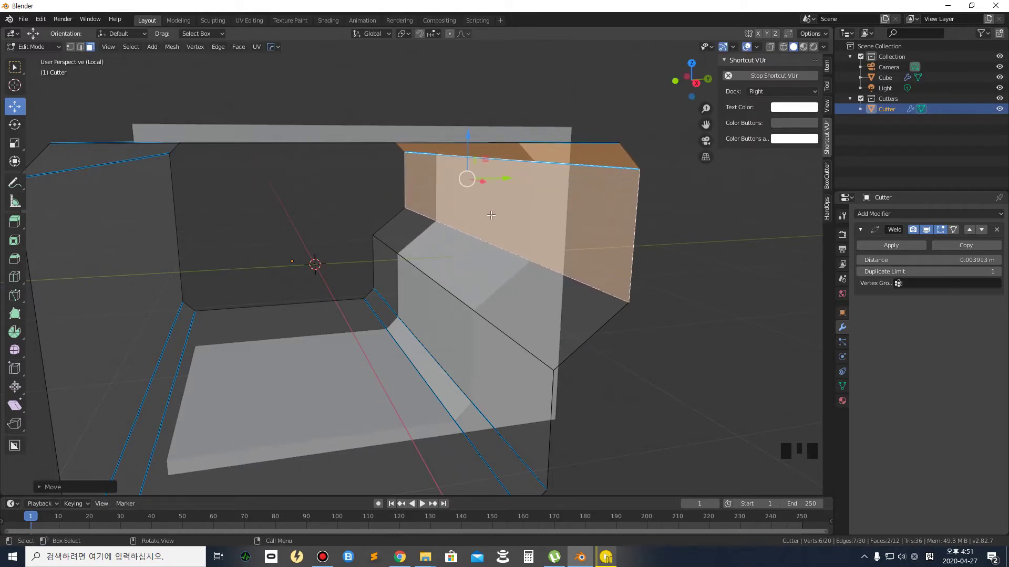
pyautogui.moveTo(479, 244); pyautogui.dragTo(503, 197, button='middle')
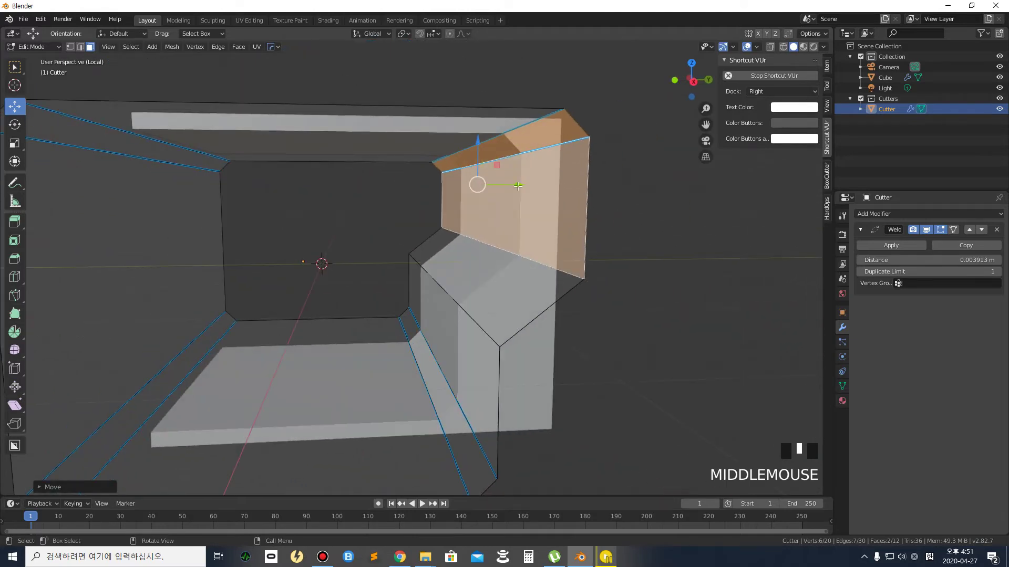
pyautogui.moveTo(513, 184); pyautogui.dragTo(523, 185)
pyautogui.moveTo(420, 234); pyautogui.dragTo(430, 238, button='middle')
pyautogui.scroll(2, 500, 220)
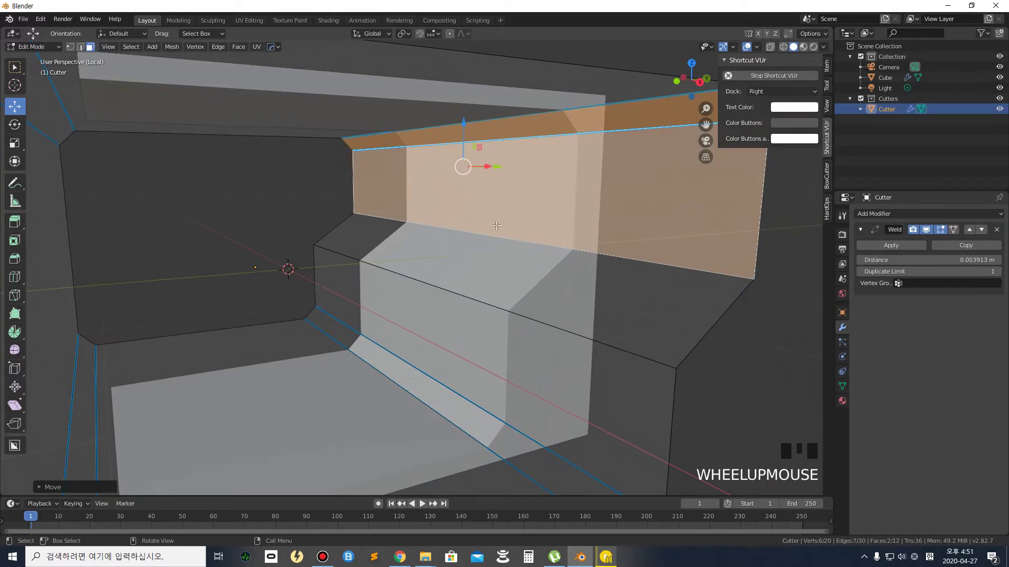
# Open the finished reference scene 6week.blend from the 홍대6주자 folder
pyautogui.moveTo(518, 204); pyautogui.dragTo(474, 257, button='middle')
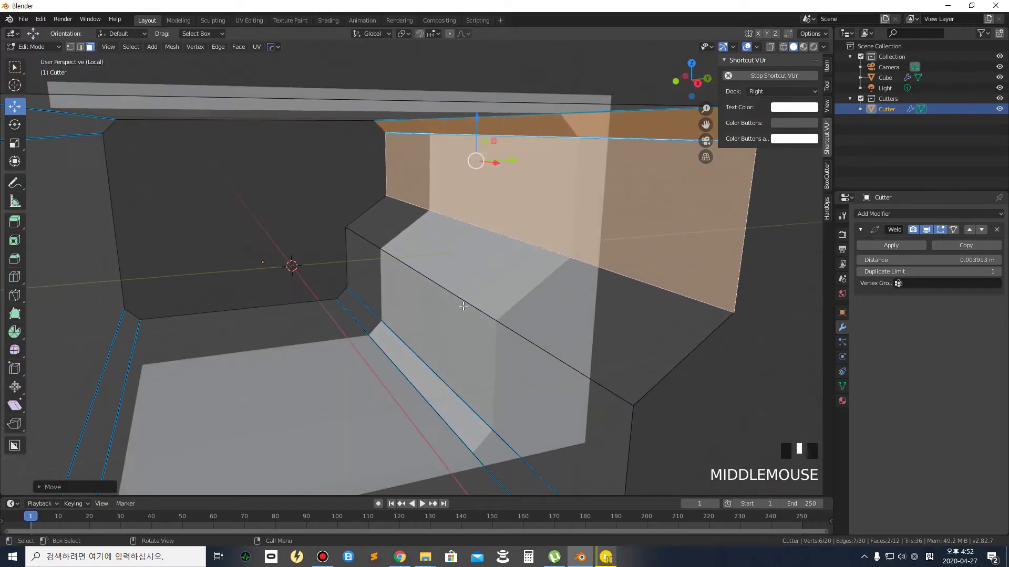
pyautogui.moveTo(422, 560)
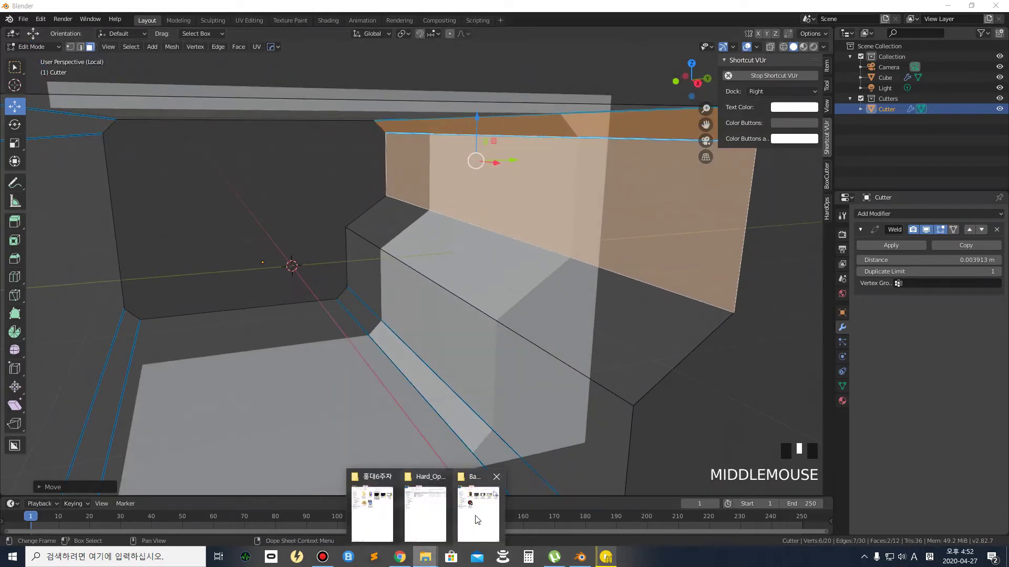
pyautogui.moveTo(412, 520)
pyautogui.click(419, 515)
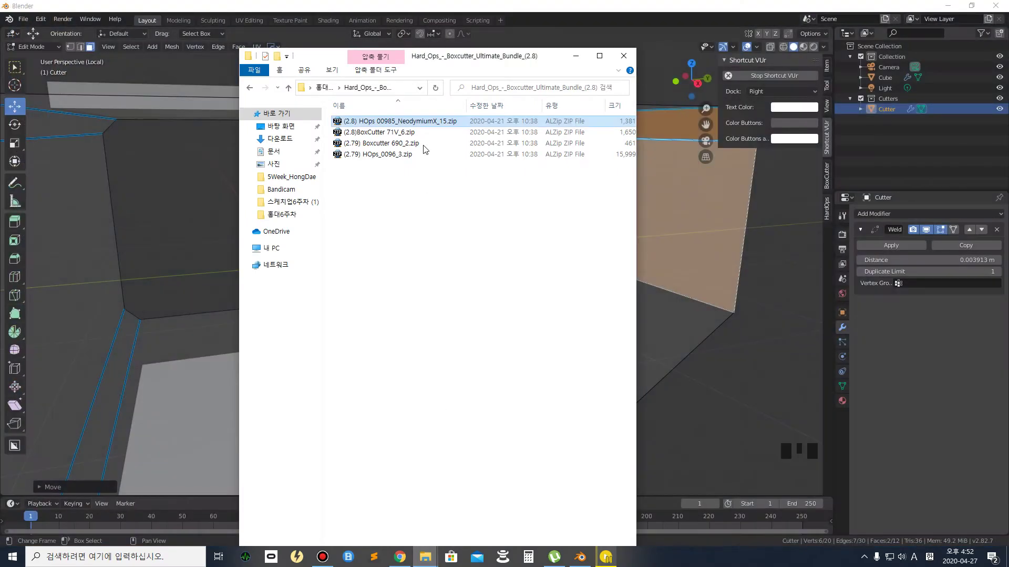
pyautogui.click(330, 89)
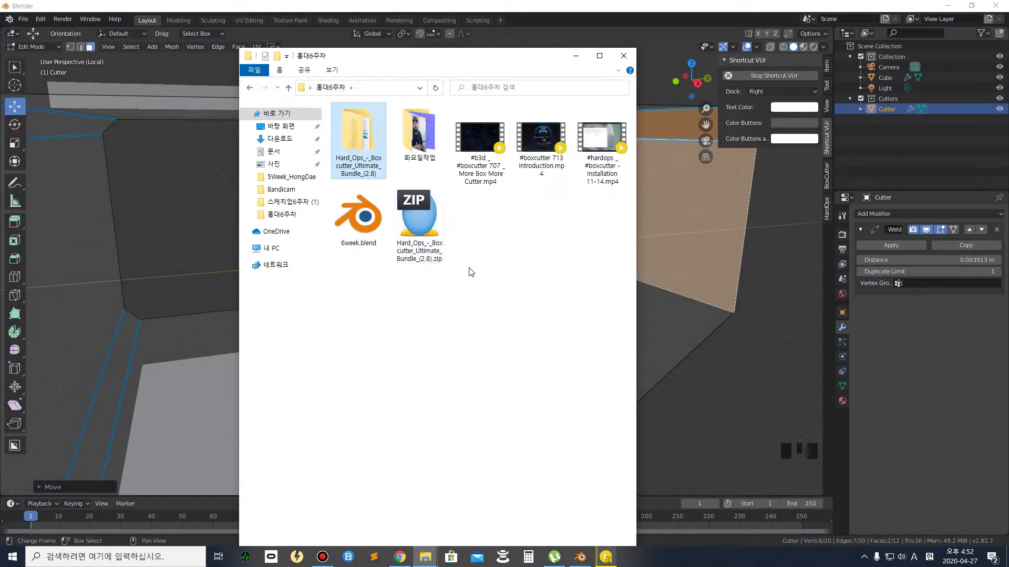
pyautogui.click(367, 230)
pyautogui.doubleClick(366, 230)
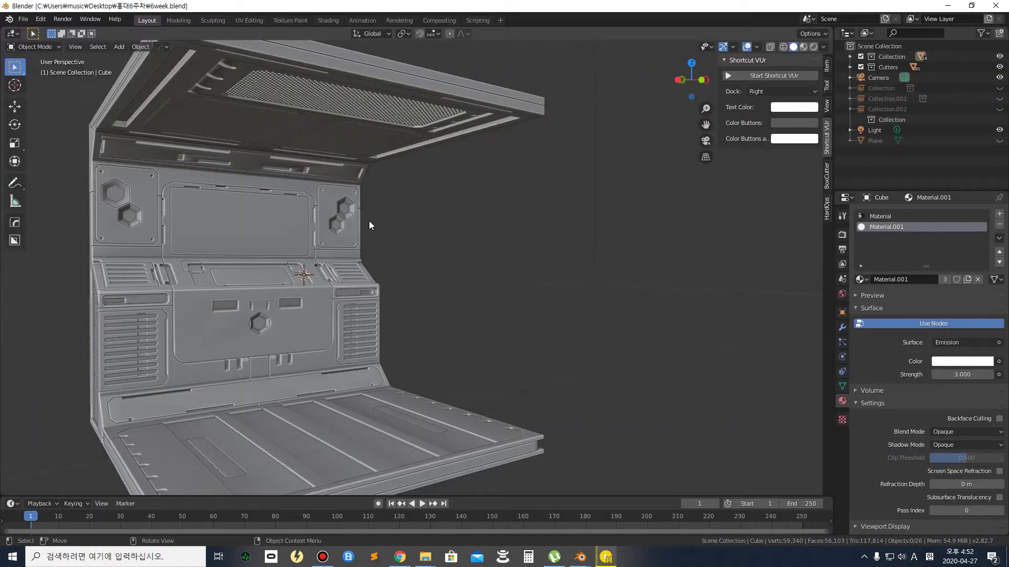
# Examine the inner wall profile of the finished sci-fi corridor in the reference scene, tracing it from ceiling to floor
pyautogui.moveTo(369, 221); pyautogui.dragTo(480, 194, button='middle')
pyautogui.scroll(-4, 481, 198)
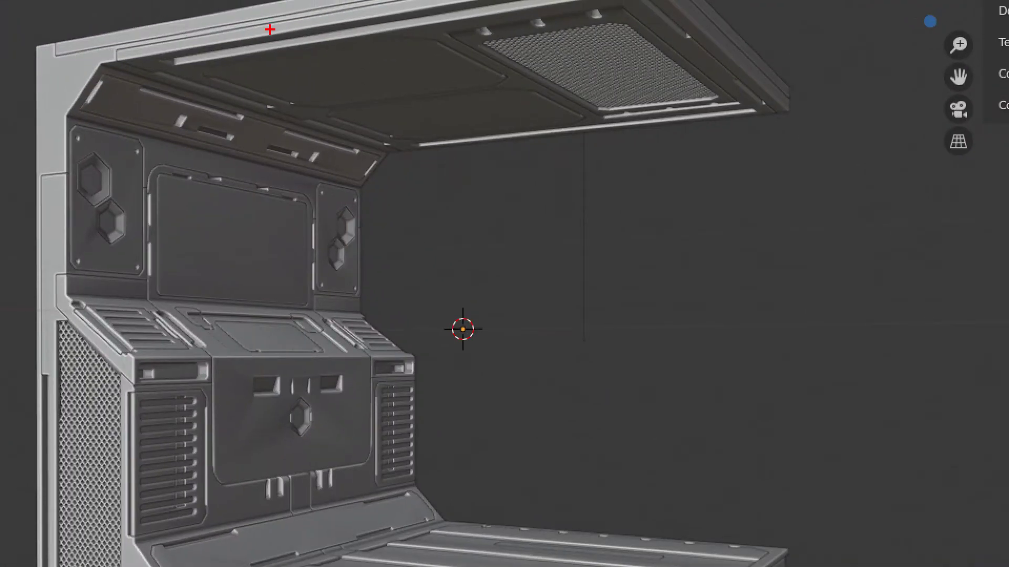
pyautogui.moveTo(269, 29)
pyautogui.mouseDown()
pyautogui.moveTo(114, 47)
pyautogui.moveTo(72, 122)
pyautogui.moveTo(105, 332)
pyautogui.moveTo(132, 362)
pyautogui.moveTo(189, 566)
pyautogui.moveTo(289, 566)
pyautogui.mouseUp()
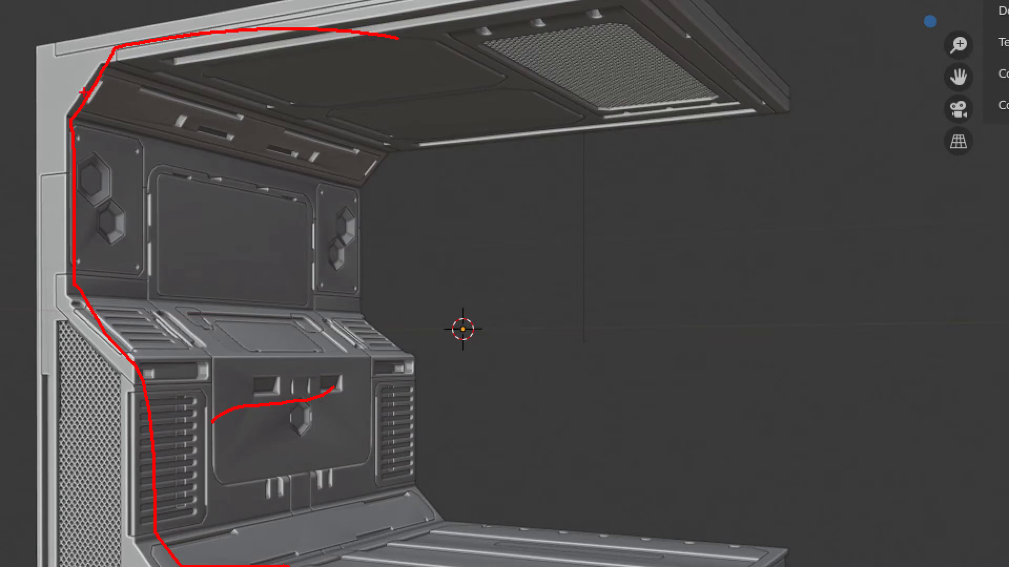
pyautogui.press('Escape')
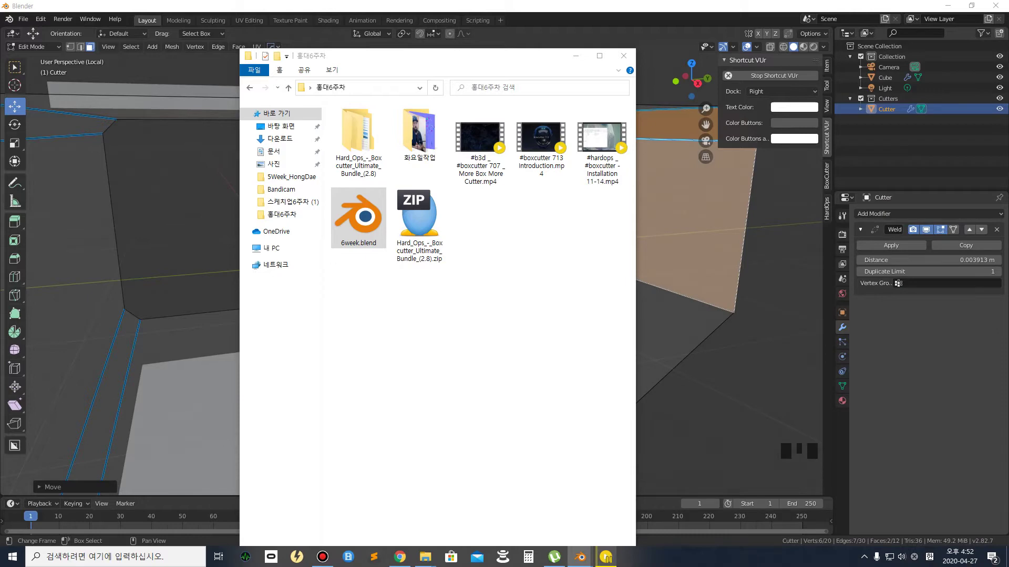
# Switch back to the unsaved Blender scene with the C-shaped shell, leave the cutter's Edit Mode and hide the Cutter object
pyautogui.click(580, 557)
pyautogui.scroll(-2, 385, 272)
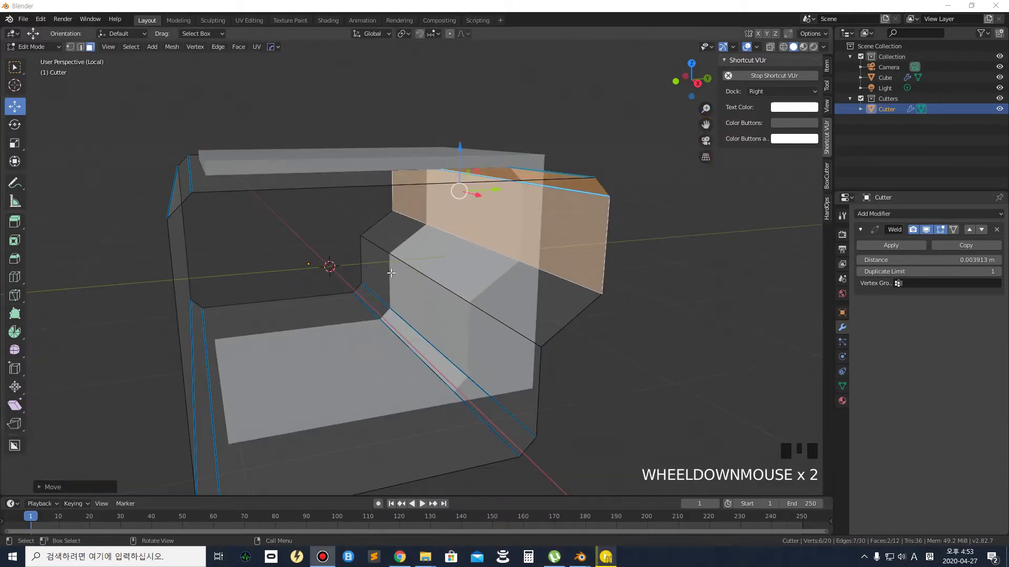
pyautogui.moveTo(385, 273); pyautogui.dragTo(443, 269, button='middle')
pyautogui.click(716, 279)
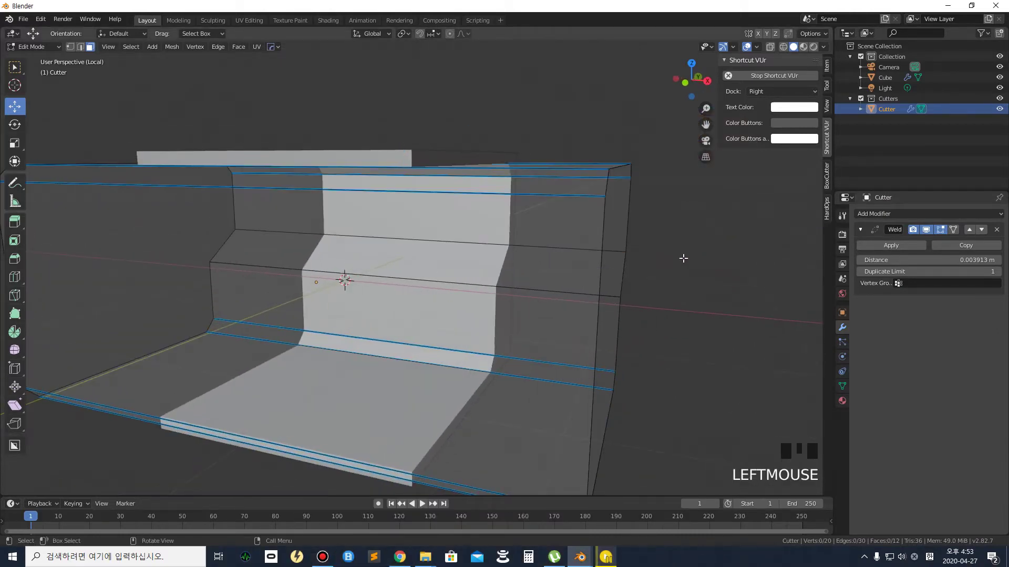
pyautogui.press('Tab')
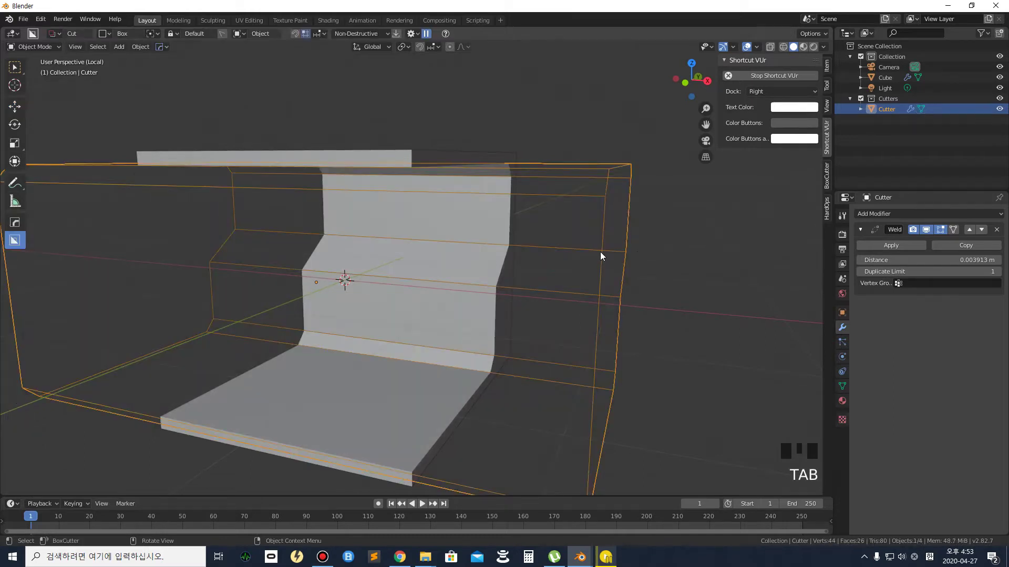
pyautogui.click(629, 250)
pyautogui.moveTo(630, 250); pyautogui.dragTo(619, 173, button='middle')
pyautogui.click(619, 171)
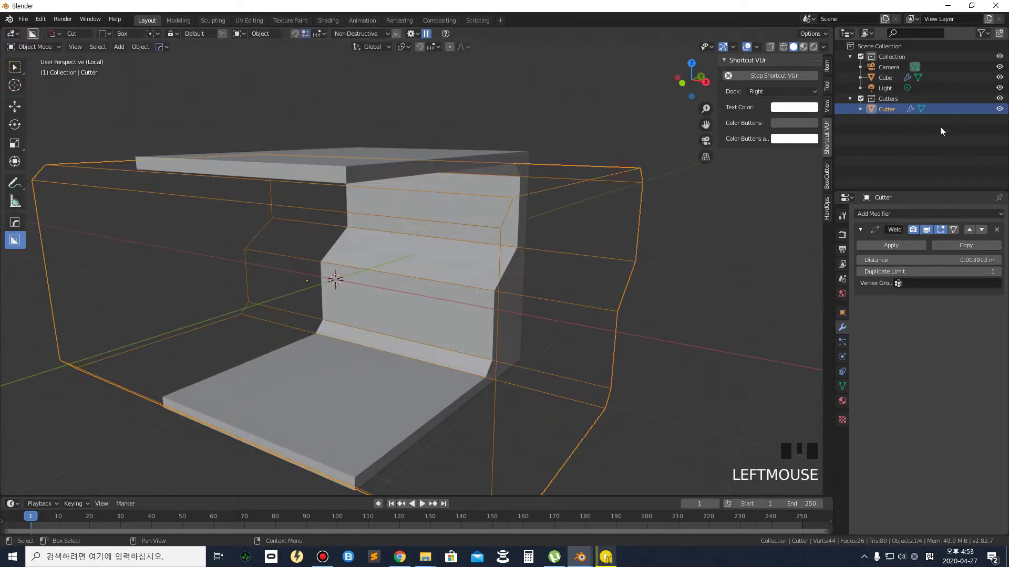
pyautogui.click(999, 109)
pyautogui.press('Tab')
pyautogui.moveTo(417, 206); pyautogui.dragTo(464, 212, button='middle')
pyautogui.scroll(-3, 480, 225)
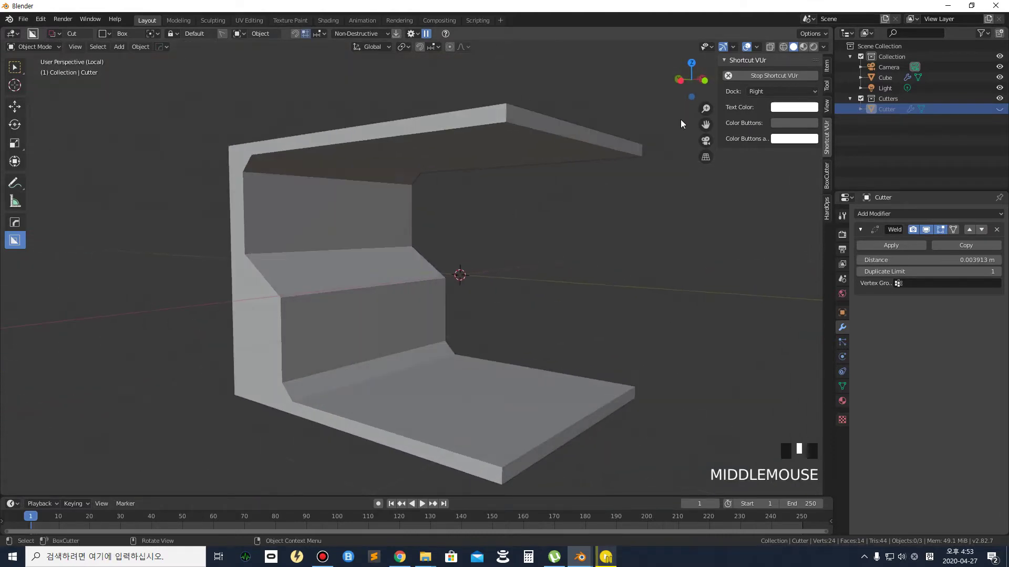
# Examine the bevelled edges and corners of the finished corridor's ceiling slab in the 6week.blend window
pyautogui.moveTo(1008, 121); pyautogui.dragTo(350, 114)
pyautogui.scroll(4, 632, 163)
pyautogui.scroll(-3, 631, 164)
pyautogui.keyDown('shift'); pyautogui.moveTo(654, 169); pyautogui.dragTo(558, 294, button='middle'); pyautogui.keyUp('shift')
pyautogui.scroll(3, 515, 273)
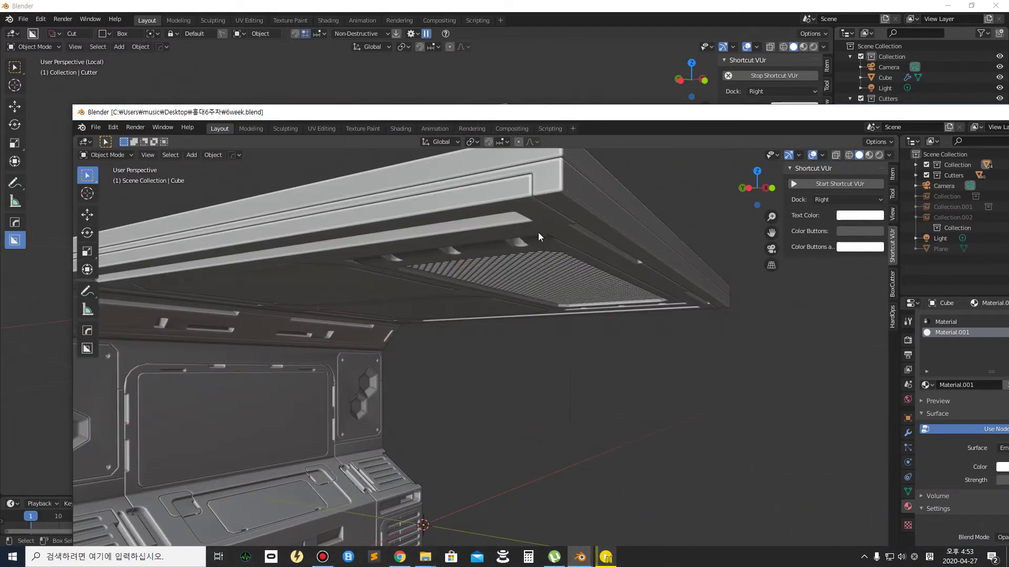
pyautogui.keyDown('shift'); pyautogui.moveTo(544, 214); pyautogui.dragTo(532, 238, button='middle'); pyautogui.keyUp('shift')
pyautogui.keyDown('shift'); pyautogui.moveTo(499, 289); pyautogui.dragTo(502, 213, button='middle'); pyautogui.keyUp('shift')
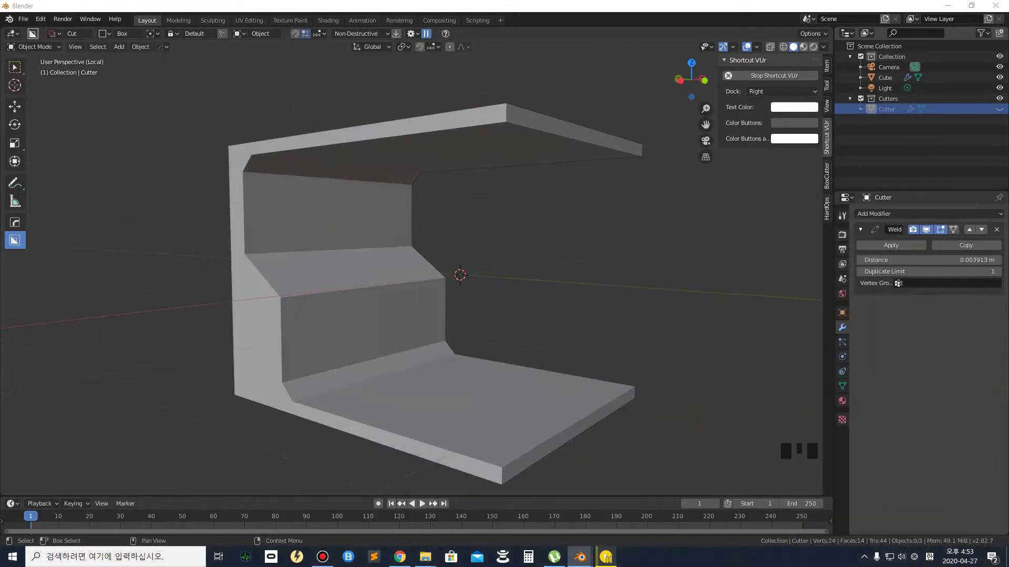
# Select the C-shaped shell and add a Hard Ops Bevel with 3 segments and a width of 0.005 m
pyautogui.click(434, 143)
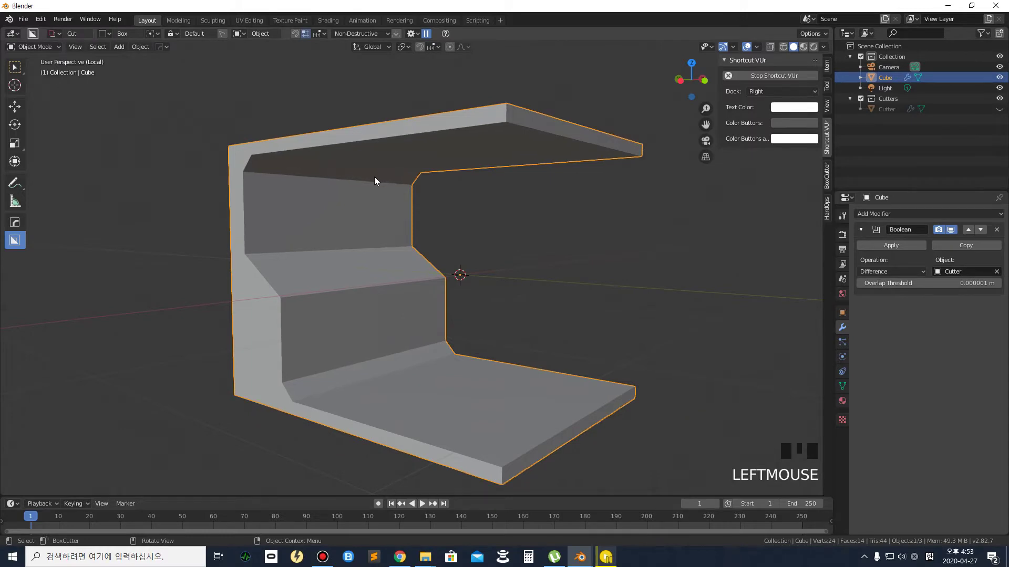
pyautogui.press('q')
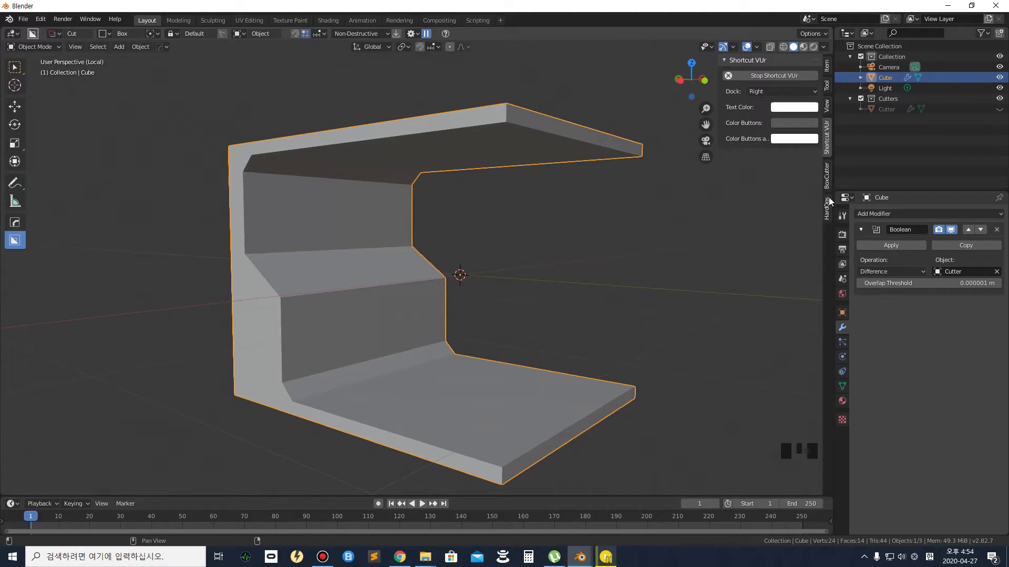
pyautogui.press('q')
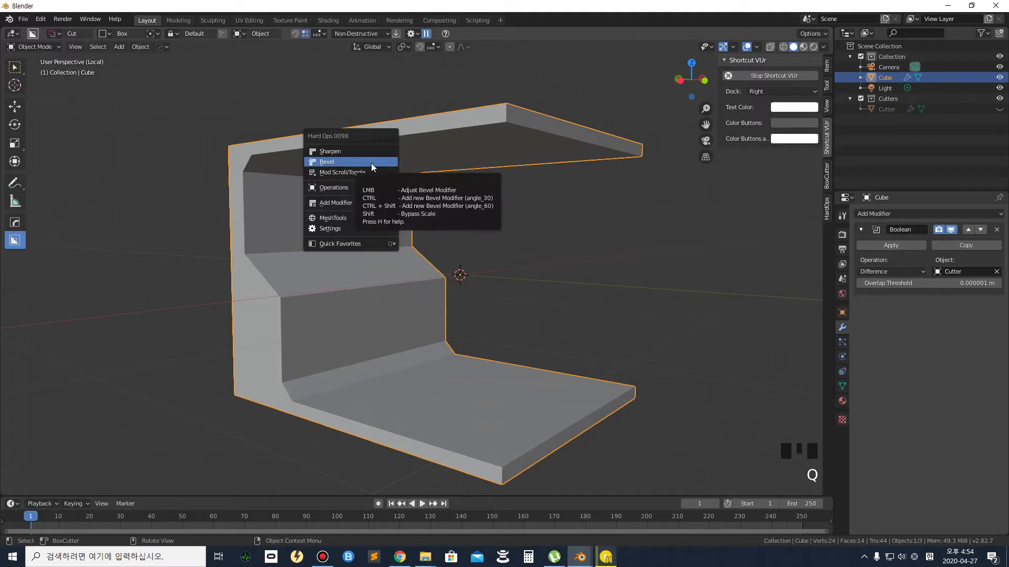
pyautogui.click(371, 163)
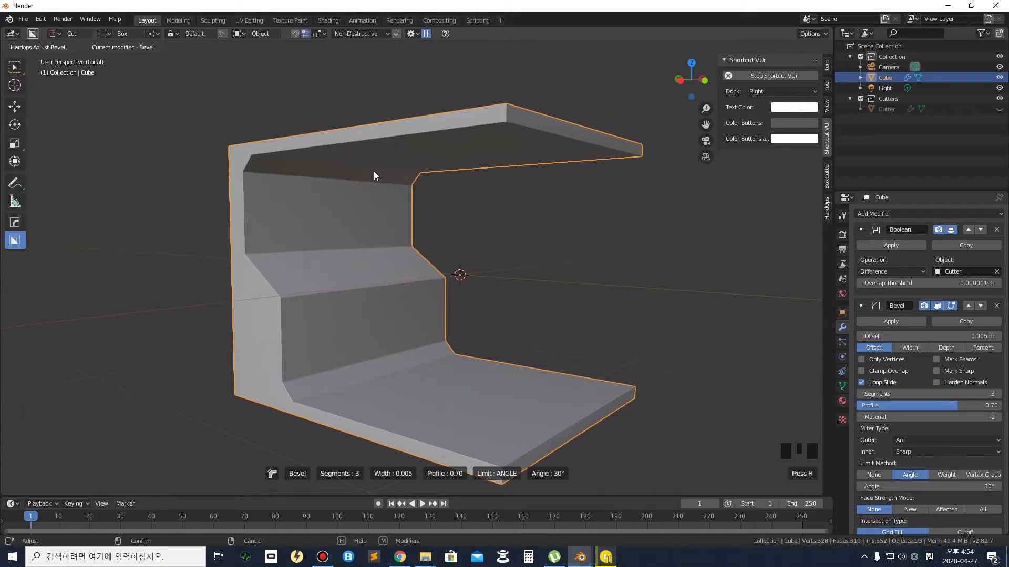
pyautogui.click(373, 171)
# Inspect the front corner of the shell's ceiling slab up close and undo the 3-segment bevel
pyautogui.scroll(2, 538, 83)
pyautogui.keyDown('shift'); pyautogui.moveTo(535, 86); pyautogui.dragTo(514, 128, button='middle'); pyautogui.keyUp('shift')
pyautogui.keyDown('shift'); pyautogui.scroll(1, 505, 138); pyautogui.keyUp('shift')
pyautogui.scroll(2, 499, 143)
pyautogui.scroll(1, 494, 152)
pyautogui.keyDown('shift'); pyautogui.moveTo(478, 169); pyautogui.dragTo(474, 178, button='middle'); pyautogui.keyUp('shift')
pyautogui.scroll(-1, 474, 178)
pyautogui.scroll(1, 477, 179)
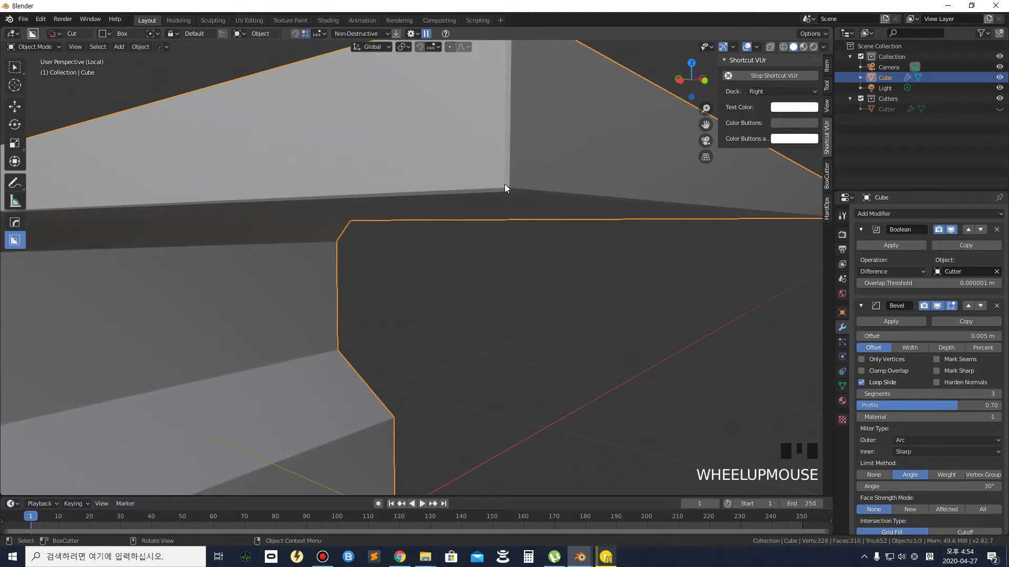
pyautogui.hotkey('ctrl', 'z')
# Add the Hard Ops Bevel to the shell again with 5 segments and a width of 0.005 m
pyautogui.press('q')
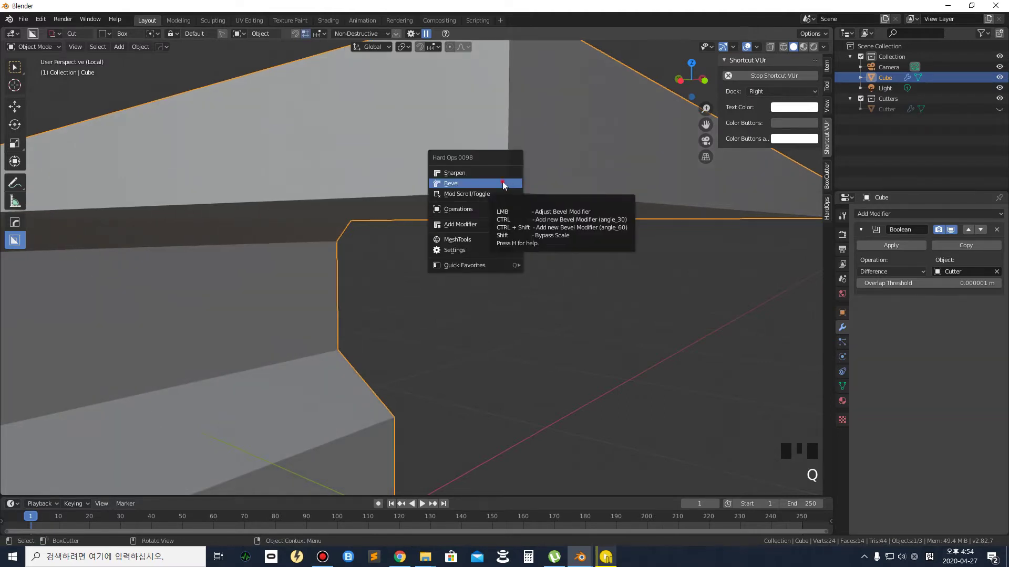
pyautogui.click(503, 181)
pyautogui.scroll(2, 503, 182)
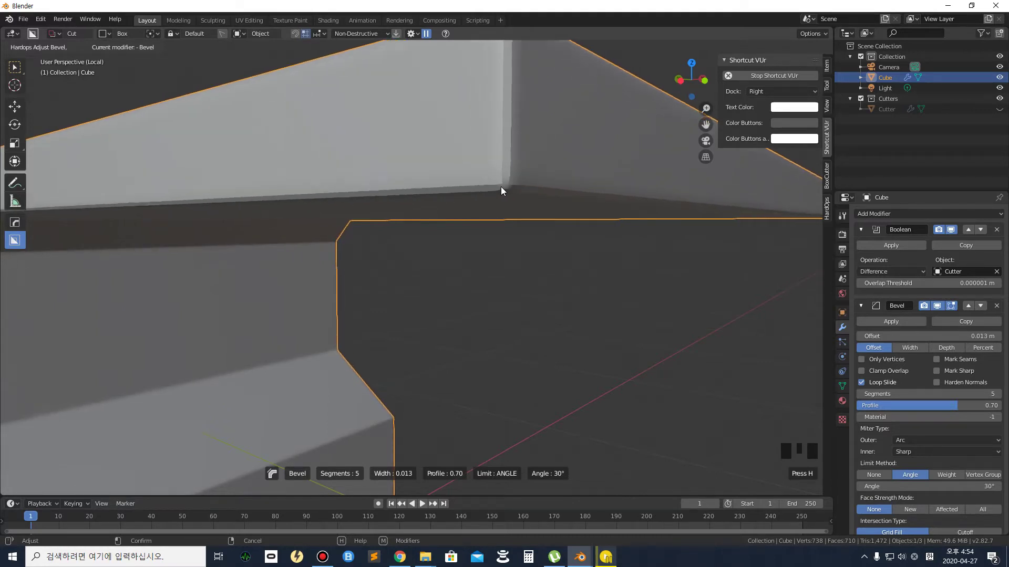
pyautogui.click(506, 187)
pyautogui.scroll(-2, 504, 263)
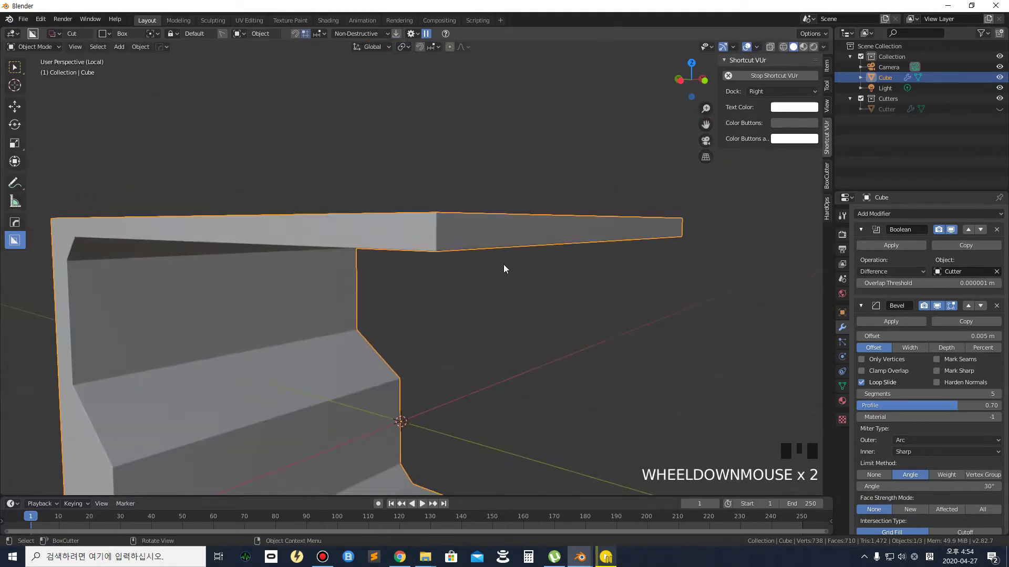
pyautogui.moveTo(503, 264); pyautogui.dragTo(506, 245, button='middle')
pyautogui.scroll(-2, 506, 242)
pyautogui.scroll(1, 505, 239)
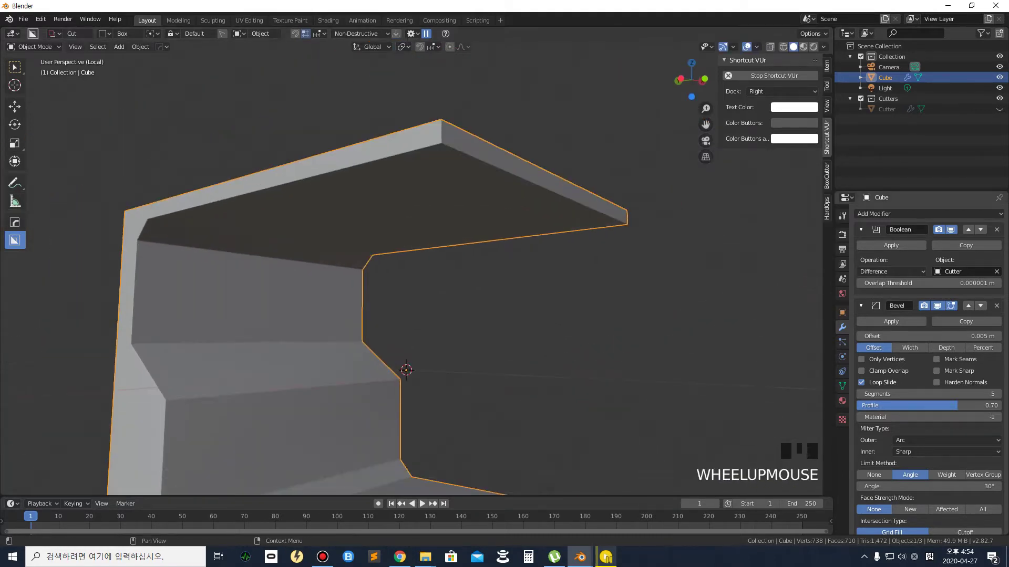
pyautogui.click(560, 236)
pyautogui.hotkey('ctrl', 'z')
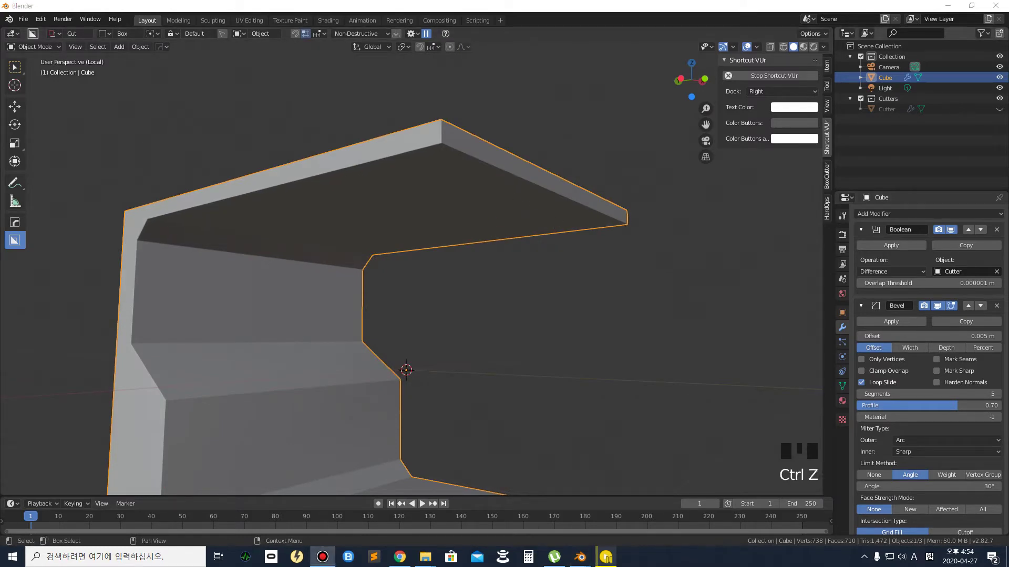
# Inspect the rounded corner at the ceiling slab's end and undo the 5-segment bevel
pyautogui.scroll(2, 420, 124)
pyautogui.moveTo(420, 124); pyautogui.dragTo(482, 140, button='middle')
pyautogui.scroll(1, 604, 268)
pyautogui.keyDown('shift'); pyautogui.moveTo(635, 275); pyautogui.dragTo(616, 265, button='middle'); pyautogui.keyUp('shift')
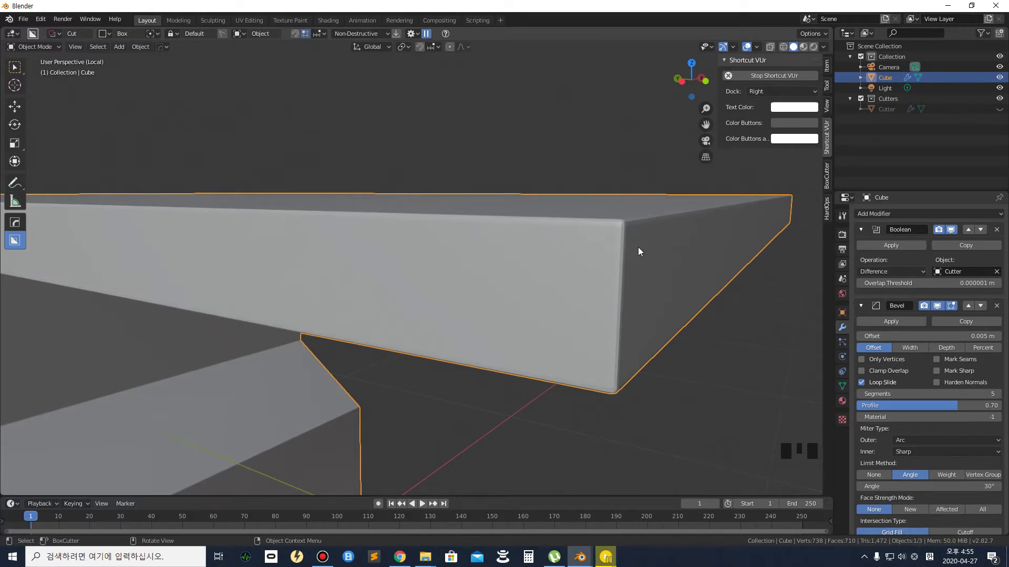
pyautogui.scroll(-2, 637, 248)
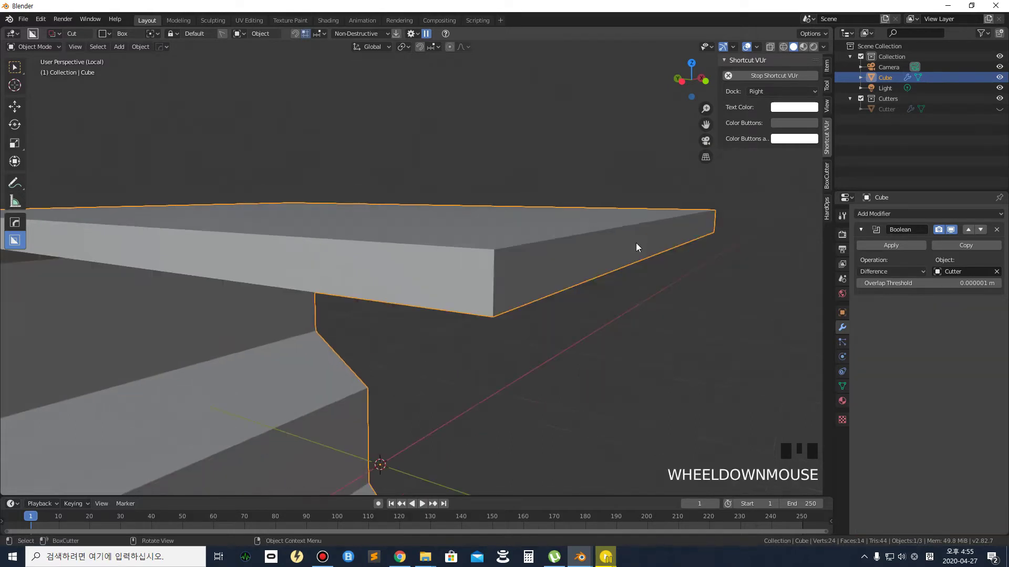
pyautogui.moveTo(540, 256); pyautogui.dragTo(517, 237, button='middle')
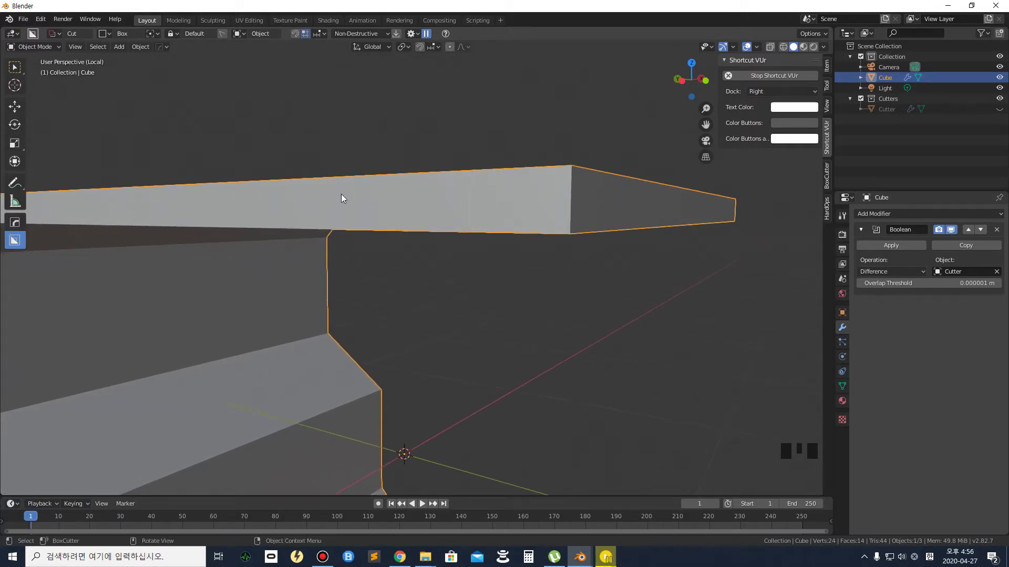
# Run the Hard Ops (C) Sharpen operation on the shell to bake its Boolean and add a bevel with smooth shading
pyautogui.press('q')
pyautogui.moveTo(326, 245)
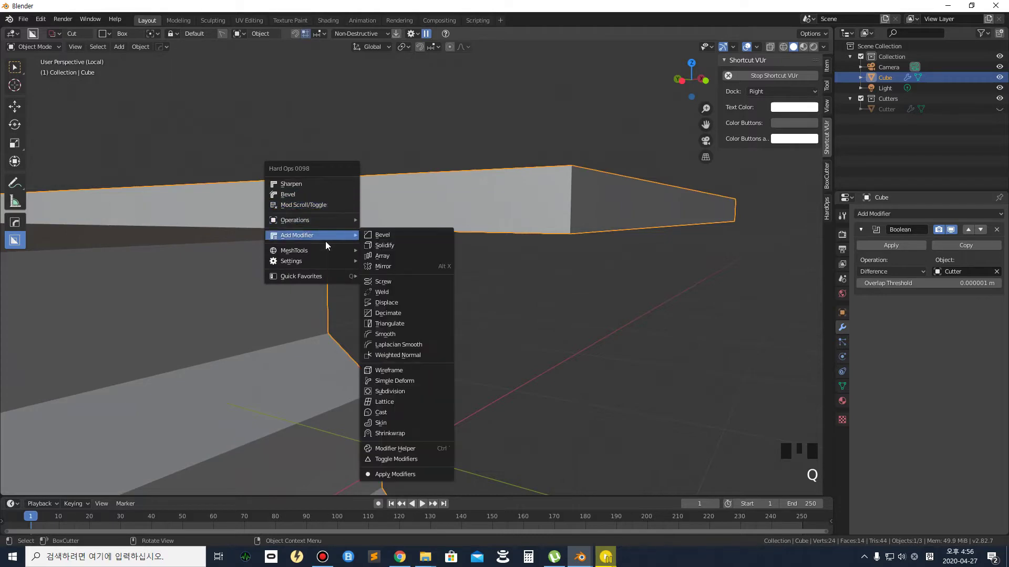
pyautogui.moveTo(330, 219)
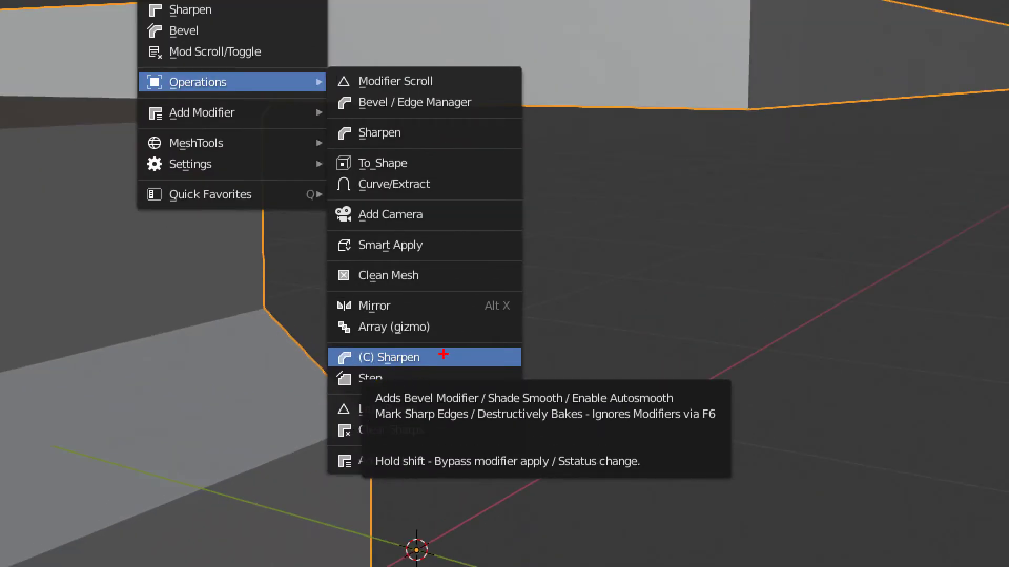
pyautogui.moveTo(369, 391)
pyautogui.mouseDown()
pyautogui.moveTo(462, 405)
pyautogui.moveTo(615, 398)
pyautogui.moveTo(707, 409)
pyautogui.mouseUp()
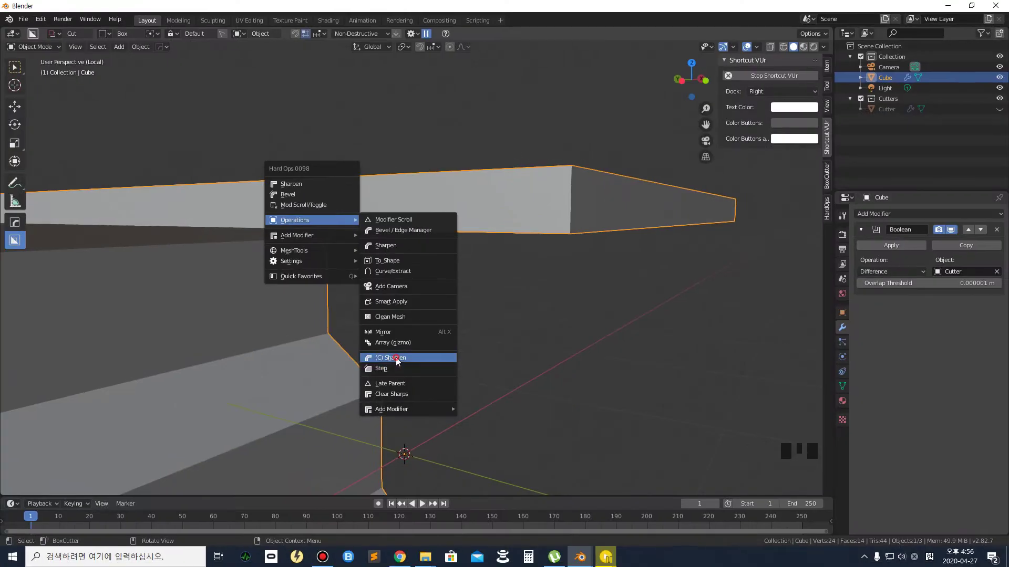
pyautogui.click(405, 358)
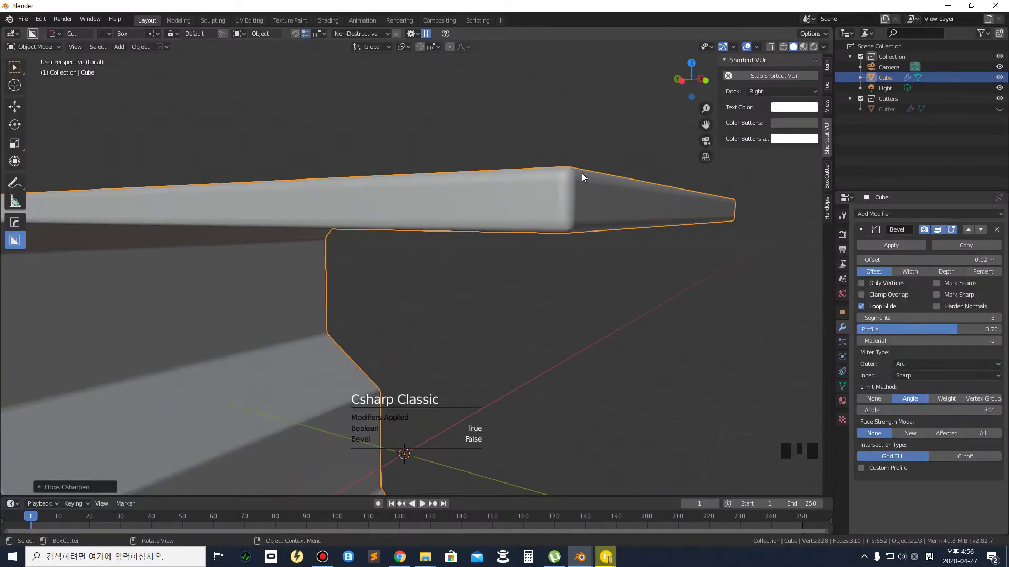
# Adjust the shell's bevel width to 0.005 m with Hard Ops Bevel, keeping 3 segments, and check the ceiling slab's corner
pyautogui.press('q')
pyautogui.moveTo(578, 180)
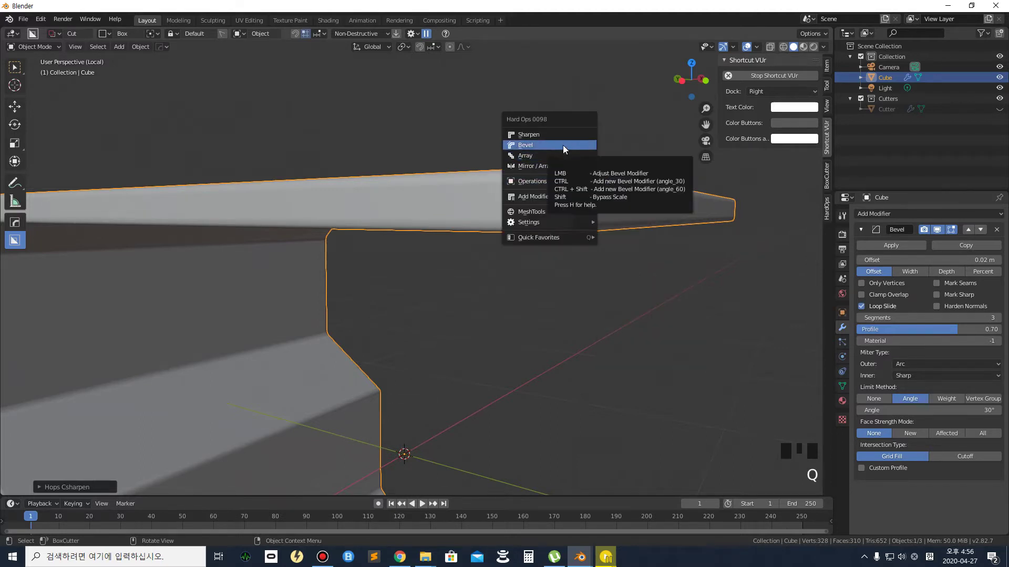
pyautogui.click(563, 145)
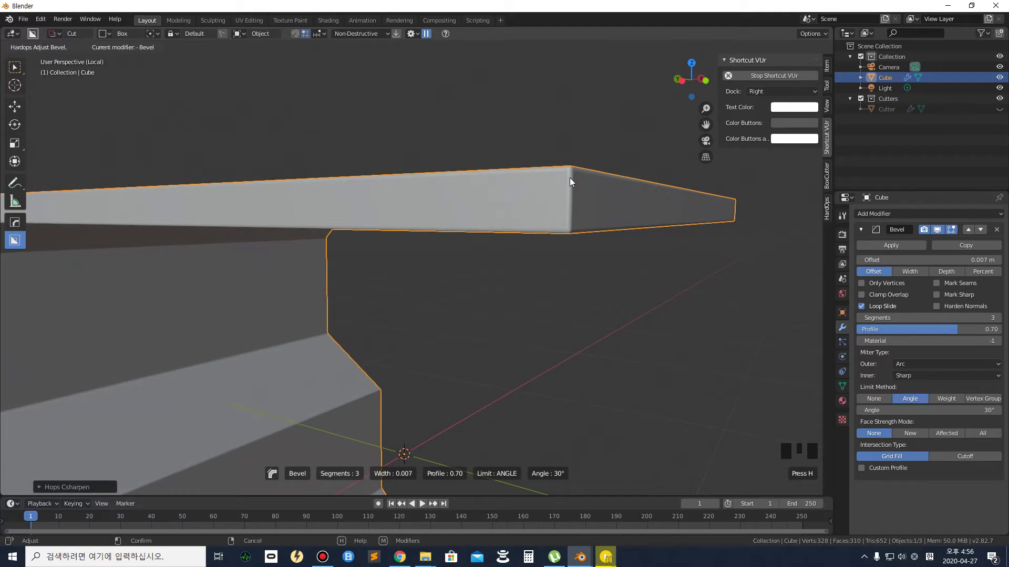
pyautogui.click(571, 178)
pyautogui.scroll(3, 588, 162)
pyautogui.keyDown('shift'); pyautogui.moveTo(587, 163); pyautogui.dragTo(562, 173, button='middle'); pyautogui.keyUp('shift')
pyautogui.scroll(-3, 562, 174)
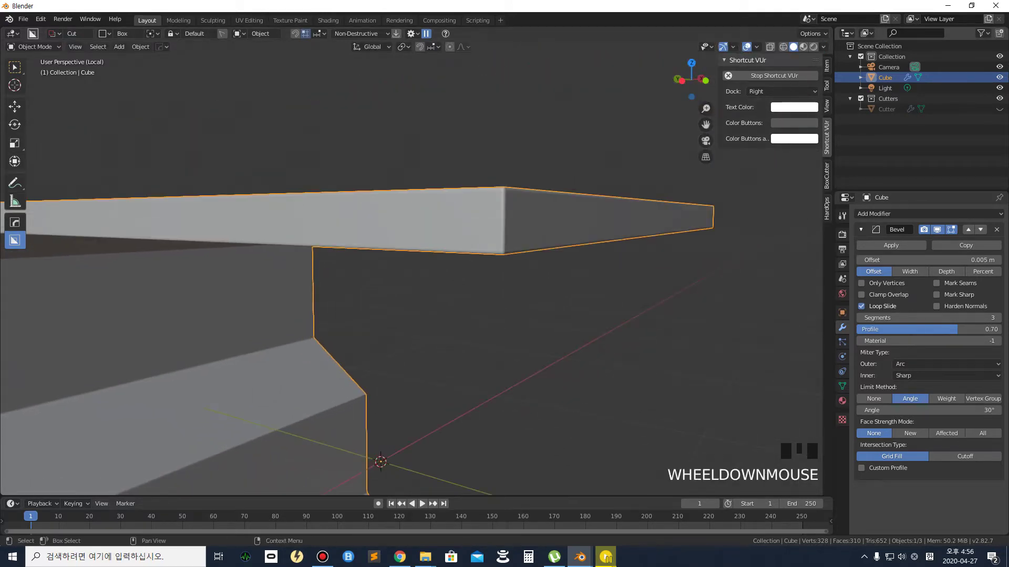
# Examine the shell's bevelled edges along the upper back wall's open end, from the whole shape to a close view
pyautogui.scroll(-2, 506, 246)
pyautogui.moveTo(526, 254); pyautogui.dragTo(575, 214, button='middle')
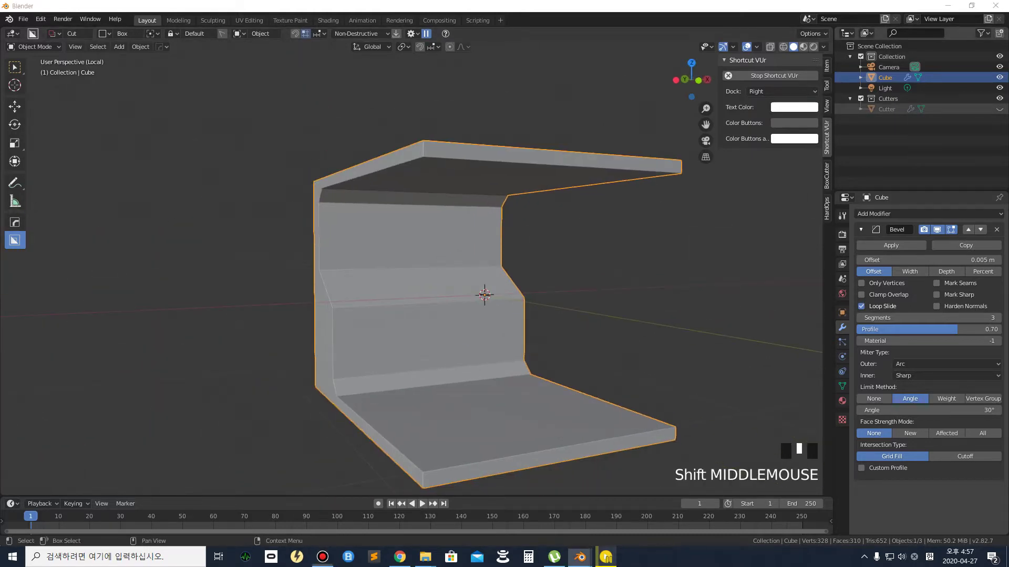
pyautogui.scroll(2, 344, 204)
pyautogui.scroll(2, 242, 224)
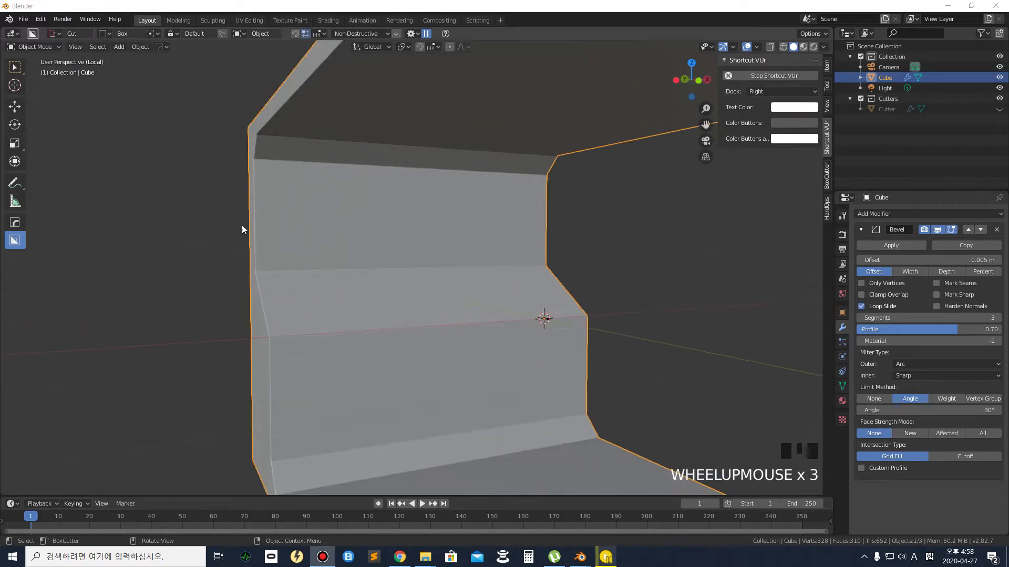
pyautogui.moveTo(278, 229); pyautogui.dragTo(310, 204, button='middle')
pyautogui.scroll(1, 309, 202)
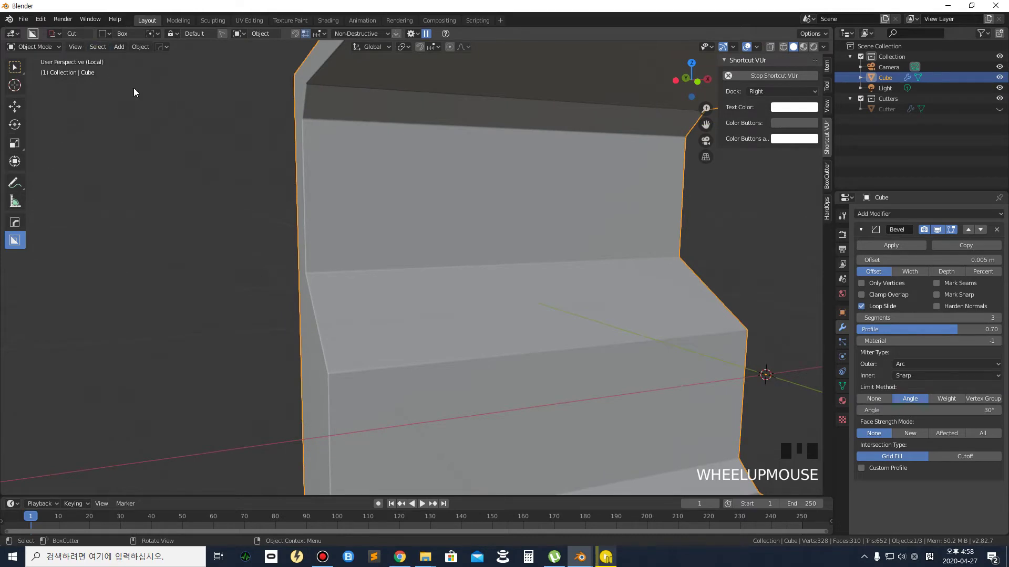
pyautogui.click(339, 175)
pyautogui.click(273, 153)
pyautogui.scroll(1, 273, 153)
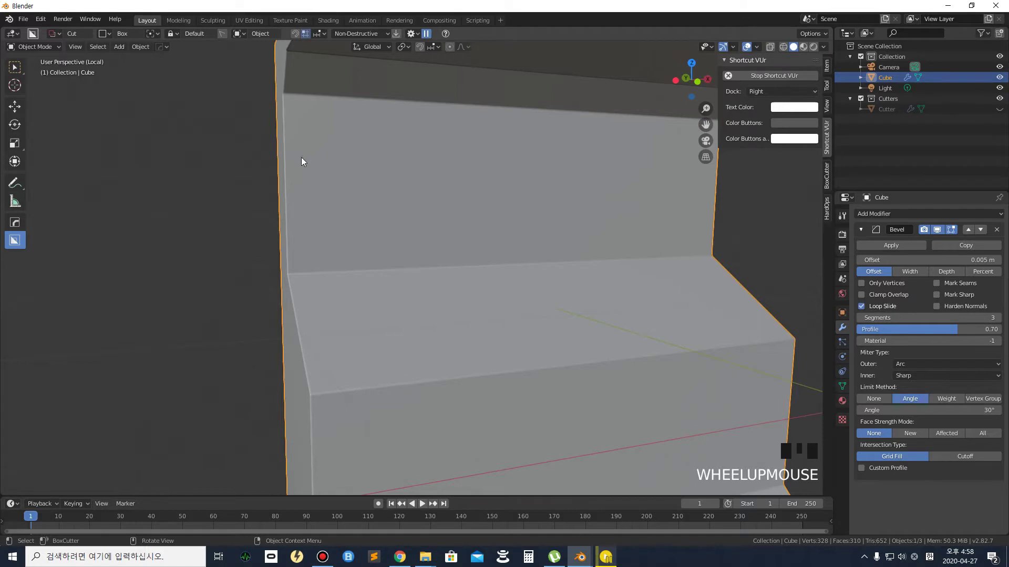
pyautogui.moveTo(280, 160); pyautogui.dragTo(276, 160, button='middle')
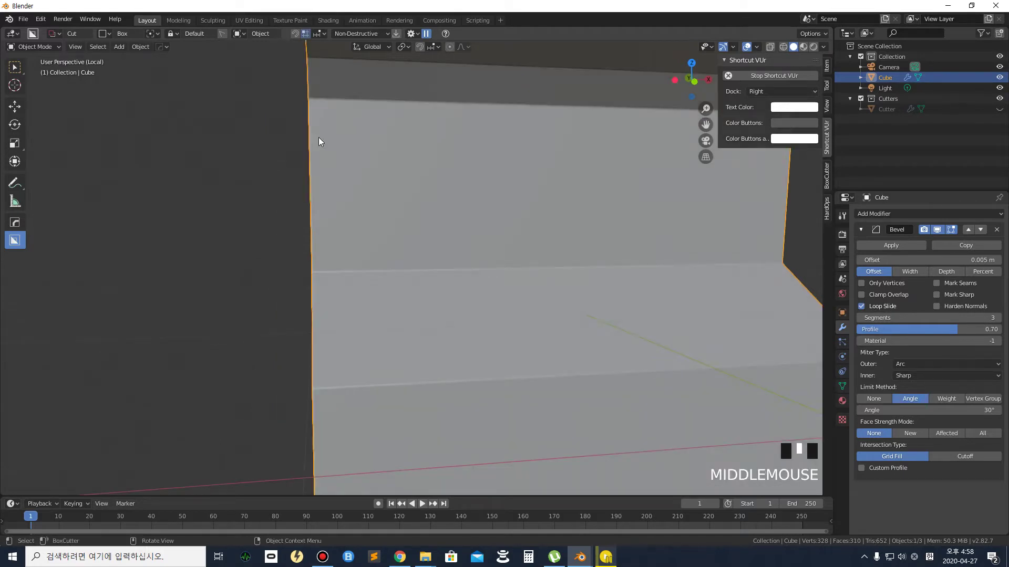
pyautogui.moveTo(308, 139)
pyautogui.mouseDown(button='middle')
pyautogui.moveTo(330, 146)
pyautogui.moveTo(299, 147)
pyautogui.mouseUp(button='middle')
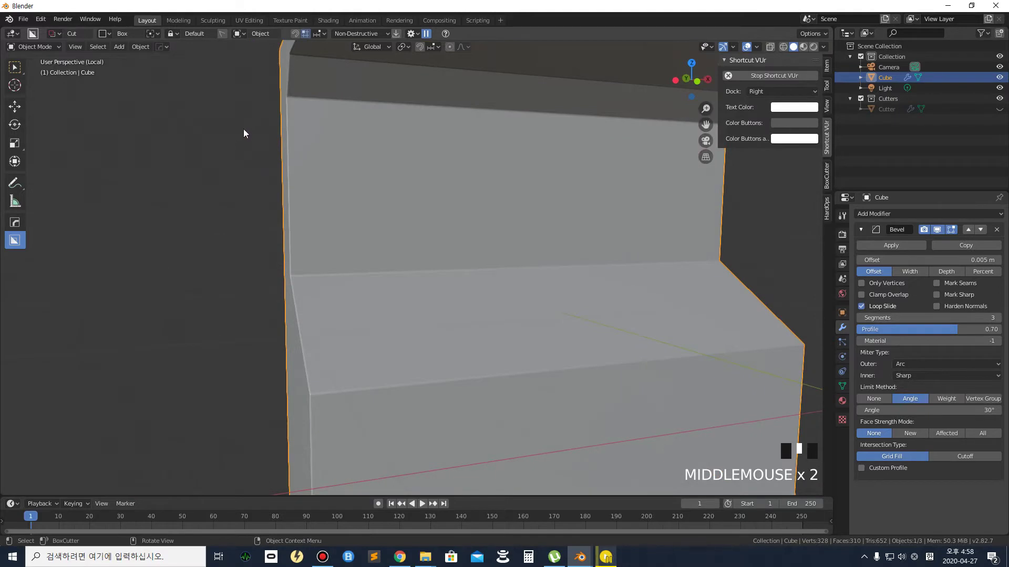
# Try a BoxCutter box cut that starts in empty space beside the upper wall's open end, check its alignment, and cancel it
pyautogui.moveTo(247, 124)
pyautogui.mouseDown()
pyautogui.moveTo(301, 160)
pyautogui.moveTo(337, 215)
pyautogui.moveTo(298, 187)
pyautogui.mouseUp()
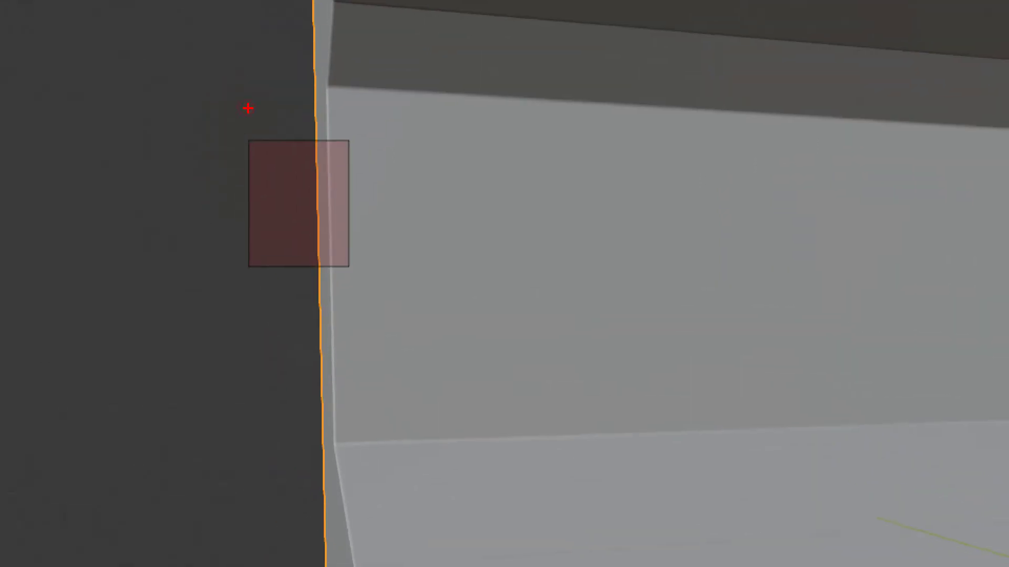
pyautogui.moveTo(392, 133); pyautogui.dragTo(368, 143)
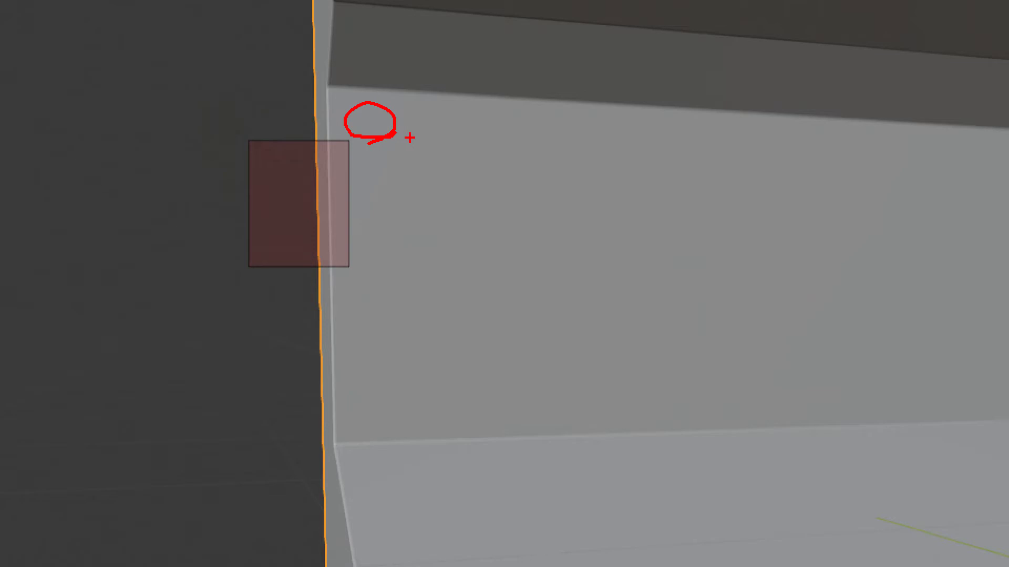
pyautogui.moveTo(460, 160)
pyautogui.mouseDown()
pyautogui.moveTo(411, 153)
pyautogui.moveTo(377, 264)
pyautogui.moveTo(461, 262)
pyautogui.mouseUp()
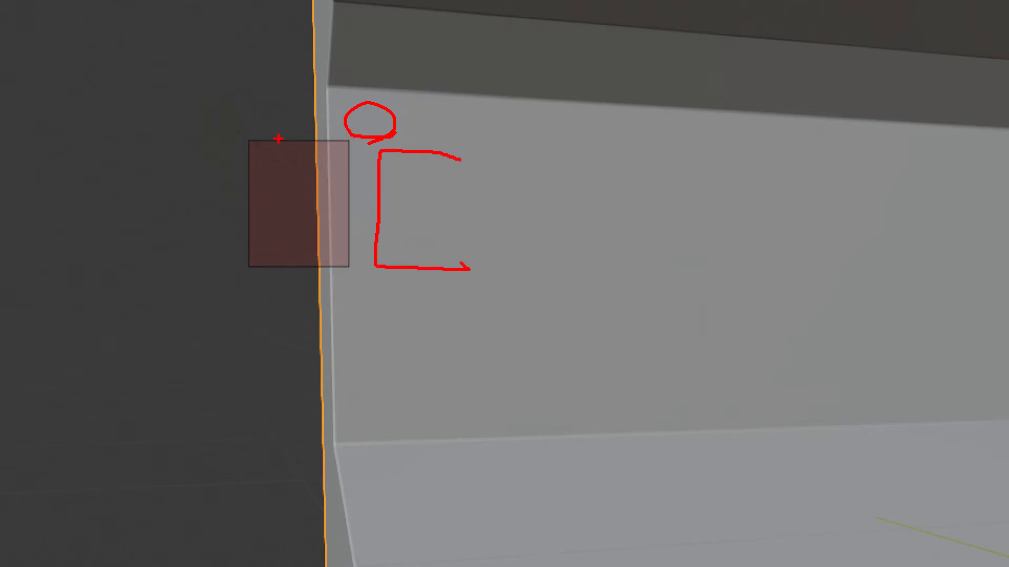
pyautogui.moveTo(255, 143)
pyautogui.mouseDown()
pyautogui.moveTo(228, 158)
pyautogui.moveTo(274, 143)
pyautogui.moveTo(227, 139)
pyautogui.moveTo(292, 177)
pyautogui.moveTo(378, 264)
pyautogui.moveTo(338, 269)
pyautogui.mouseUp()
pyautogui.moveTo(258, 159)
pyautogui.mouseDown()
pyautogui.moveTo(263, 253)
pyautogui.moveTo(397, 212)
pyautogui.moveTo(239, 137)
pyautogui.mouseUp()
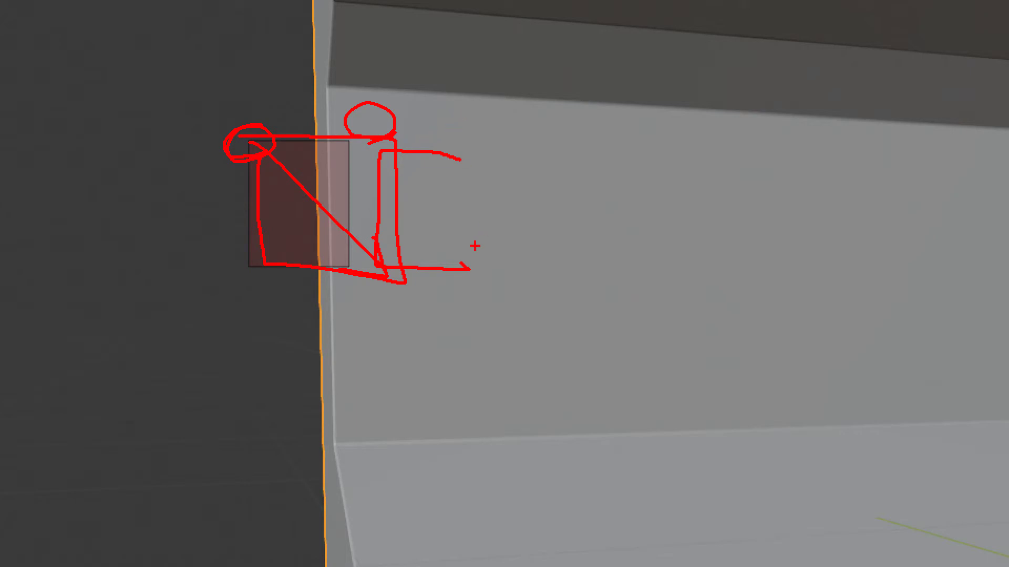
pyautogui.press('Escape')
pyautogui.moveTo(360, 177); pyautogui.dragTo(412, 193, button='middle')
pyautogui.scroll(-2, 415, 187)
pyautogui.scroll(-6, 415, 187)
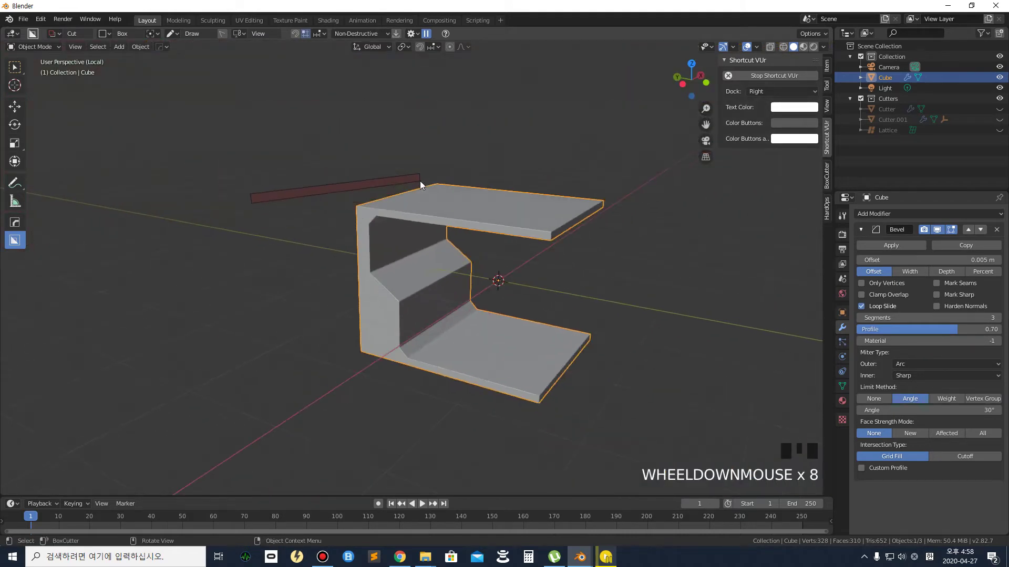
pyautogui.scroll(1, 421, 183)
pyautogui.moveTo(421, 184); pyautogui.dragTo(396, 185, button='middle')
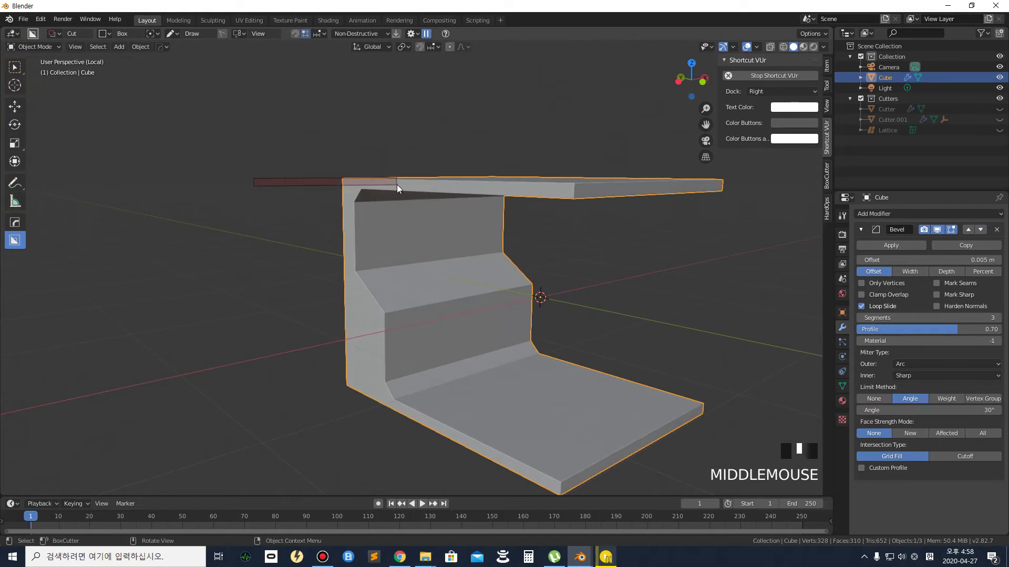
pyautogui.rightClick(355, 157)
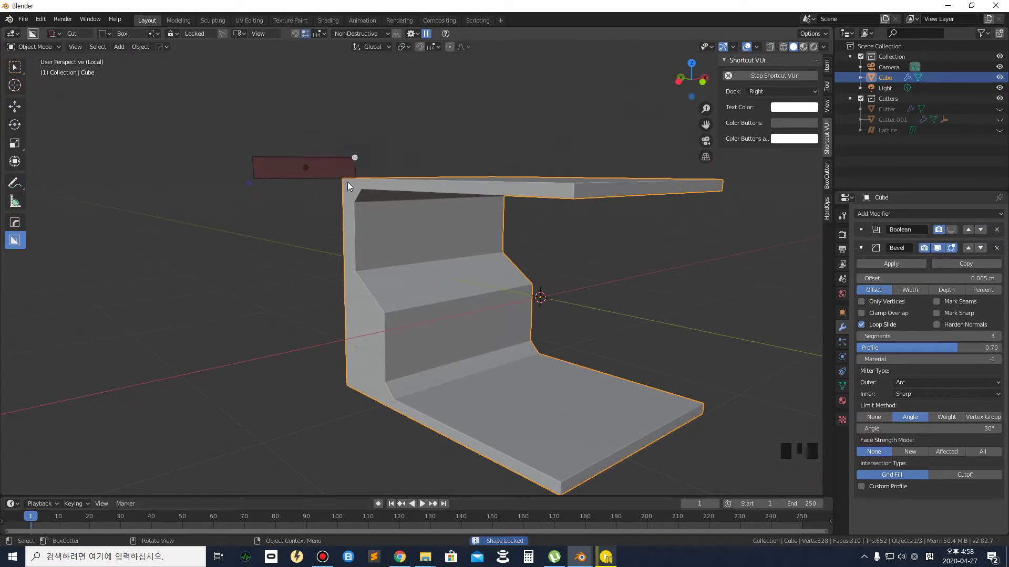
pyautogui.rightClick(360, 142)
# Try an extruded box cut that starts on the upper wall's face and extends past its open edge, and undo it
pyautogui.scroll(3, 357, 190)
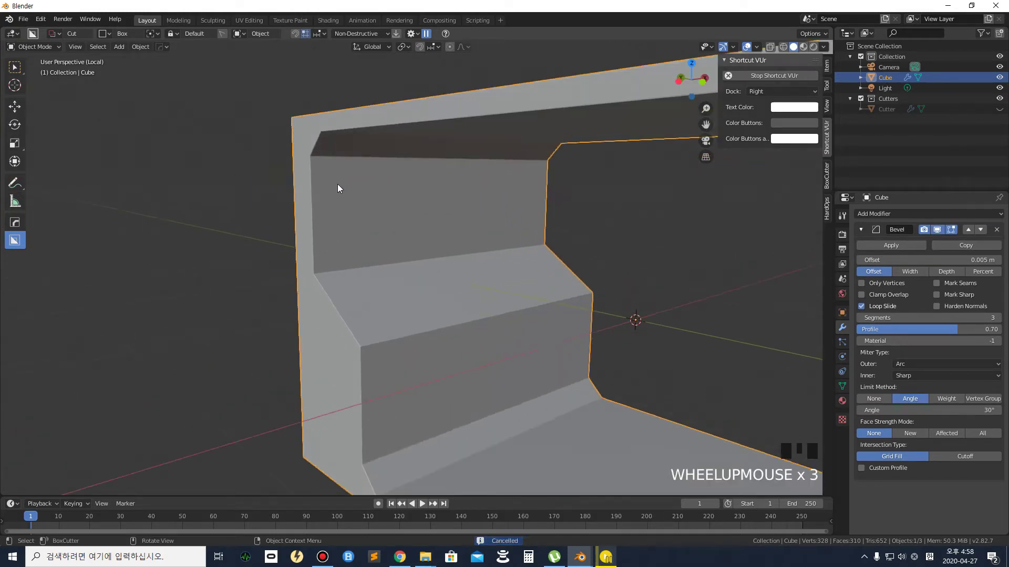
pyautogui.scroll(-1, 323, 167)
pyautogui.scroll(3, 318, 167)
pyautogui.moveTo(282, 150); pyautogui.dragTo(275, 176, button='middle')
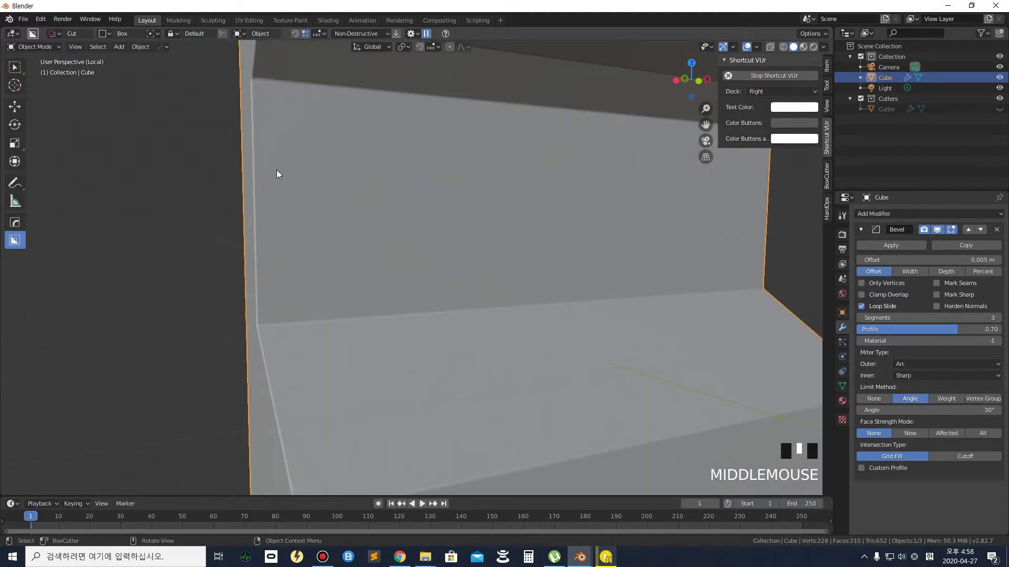
pyautogui.moveTo(279, 130); pyautogui.dragTo(230, 219)
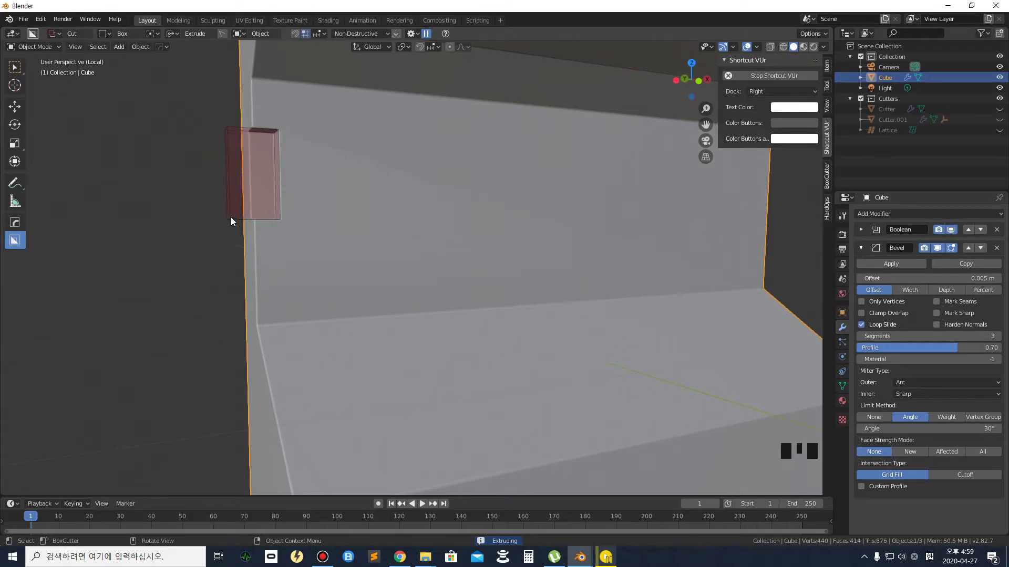
pyautogui.click(276, 209)
pyautogui.moveTo(276, 208); pyautogui.dragTo(355, 186, button='middle')
pyautogui.hotkey('ctrl', 'z')
# Start a tall box cut from the upper wall's face across its open edge and round its corners with a 5-segment bevel
pyautogui.moveTo(296, 171); pyautogui.dragTo(156, 157, button='middle')
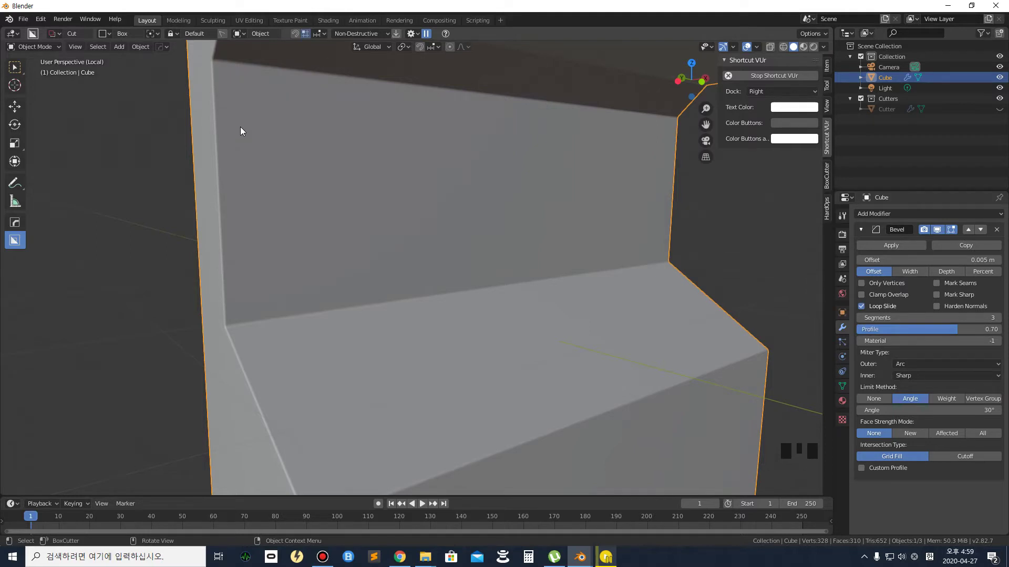
pyautogui.moveTo(239, 125); pyautogui.dragTo(200, 209)
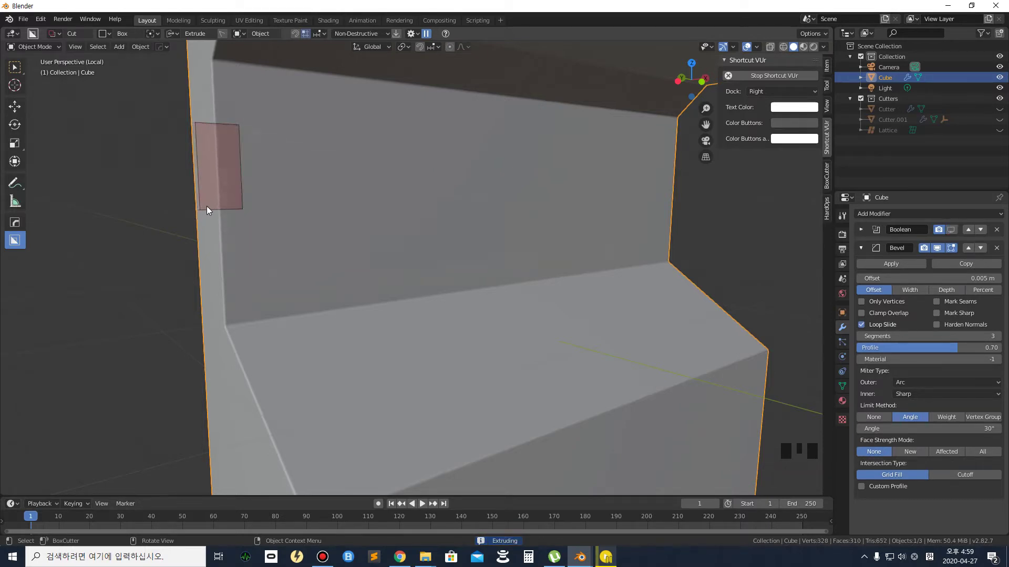
pyautogui.press('b')
pyautogui.scroll(3, 206, 206)
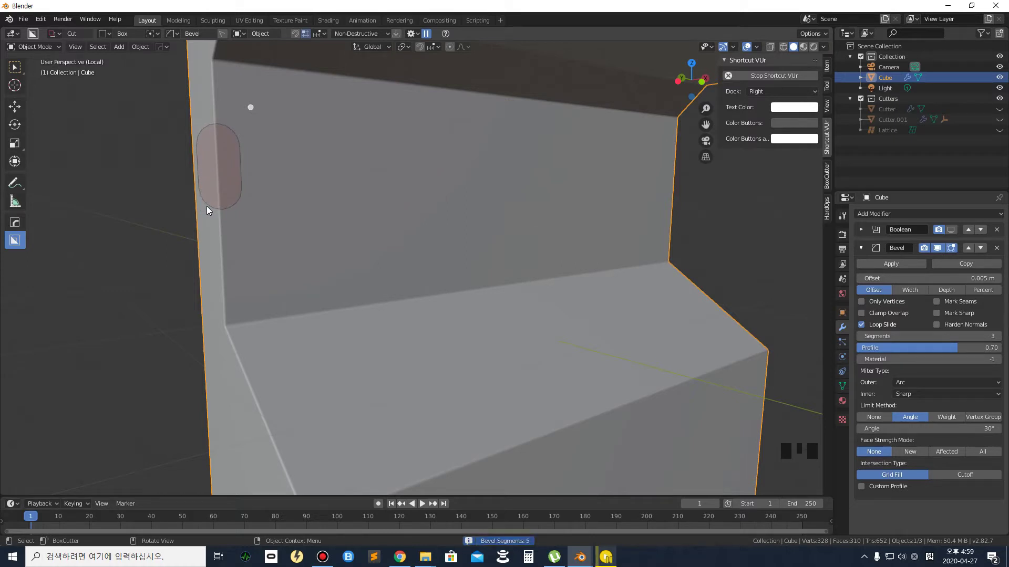
# Lock the rounded cutter shape, fine-tune its bevel, position and lower corner, and extrude it into the wall to finish the notch
pyautogui.press('Tab')
pyautogui.moveTo(248, 108); pyautogui.dragTo(252, 102)
pyautogui.moveTo(220, 168); pyautogui.dragTo(225, 157)
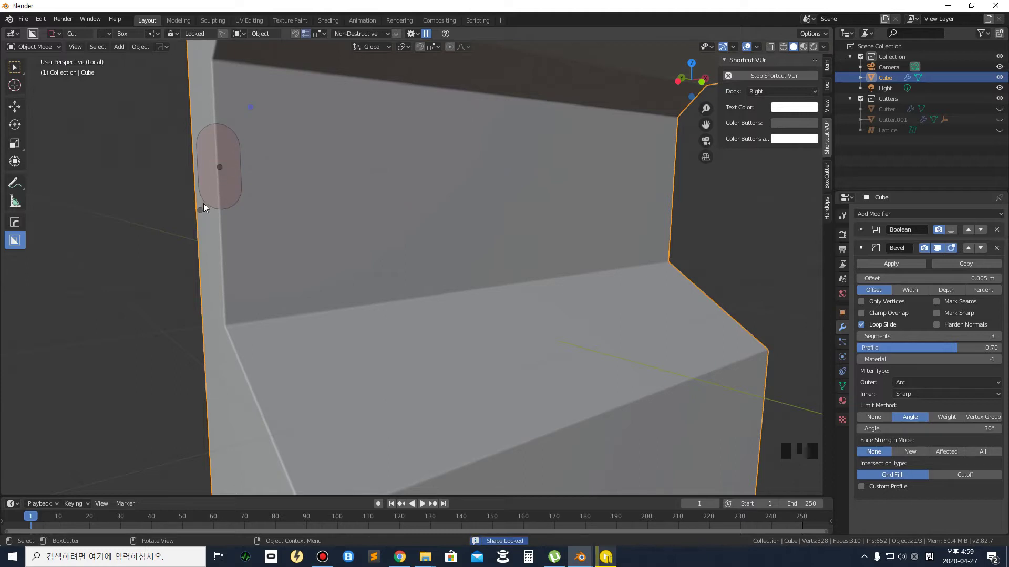
pyautogui.moveTo(199, 210); pyautogui.dragTo(202, 208)
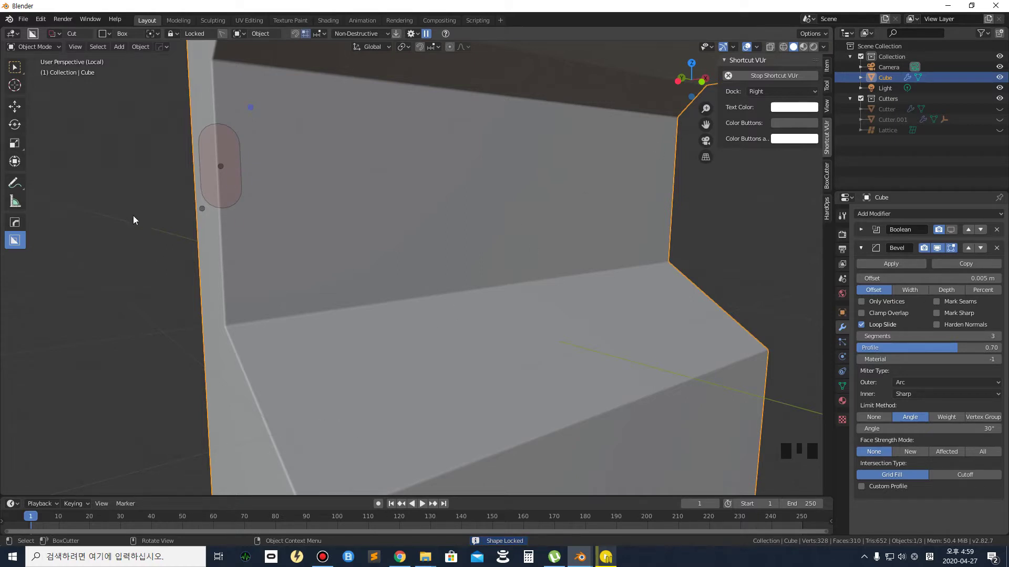
pyautogui.press('e')
pyautogui.click(118, 259)
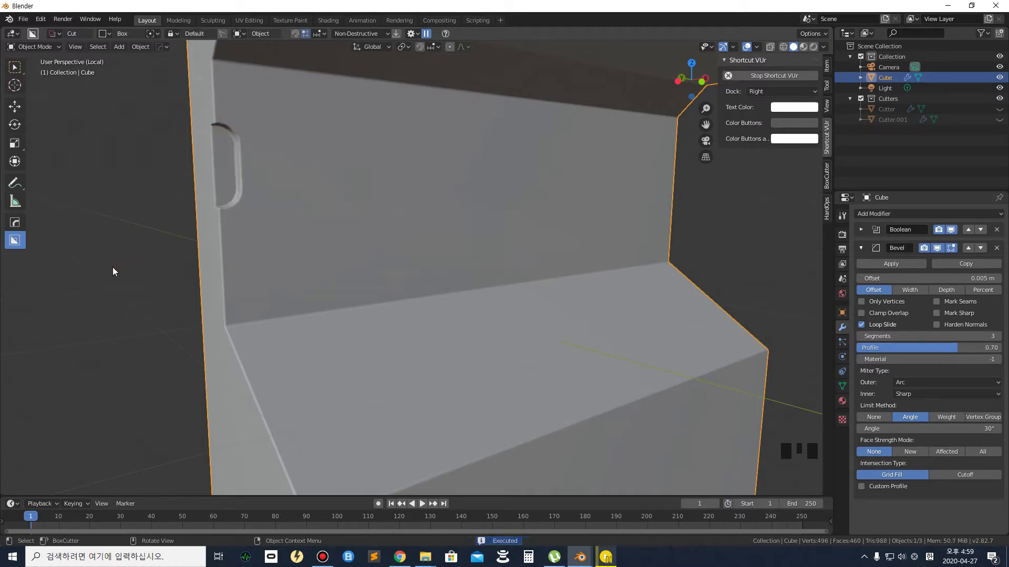
# Undo the rounded notch cut to compare the plain wall, and redo the cut
pyautogui.scroll(-2, 126, 259)
pyautogui.scroll(1, 134, 258)
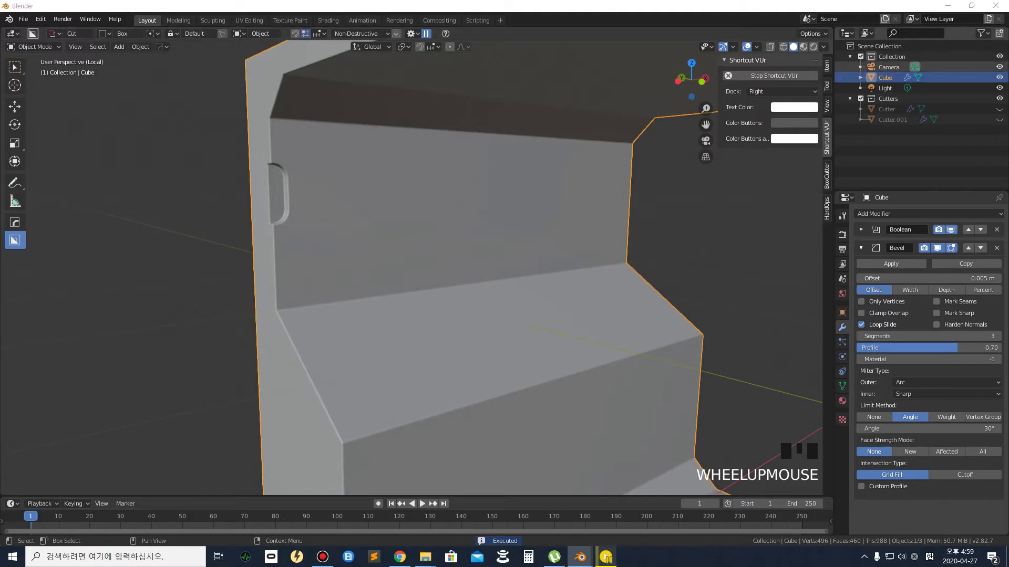
pyautogui.moveTo(1008, 168)
pyautogui.mouseDown()
pyautogui.moveTo(545, 119)
pyautogui.moveTo(383, 51)
pyautogui.moveTo(1008, 167)
pyautogui.mouseUp()
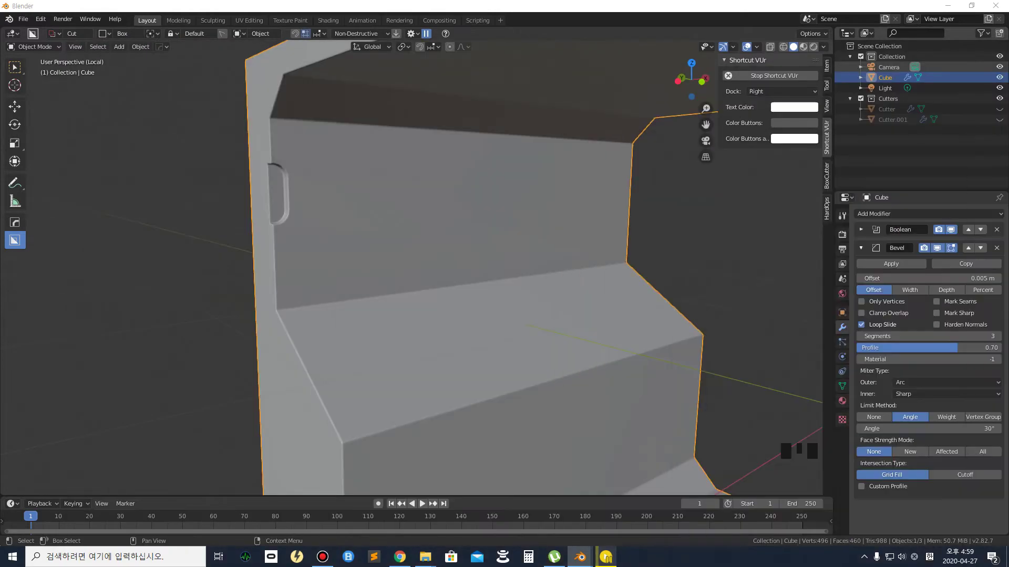
pyautogui.click(200, 234)
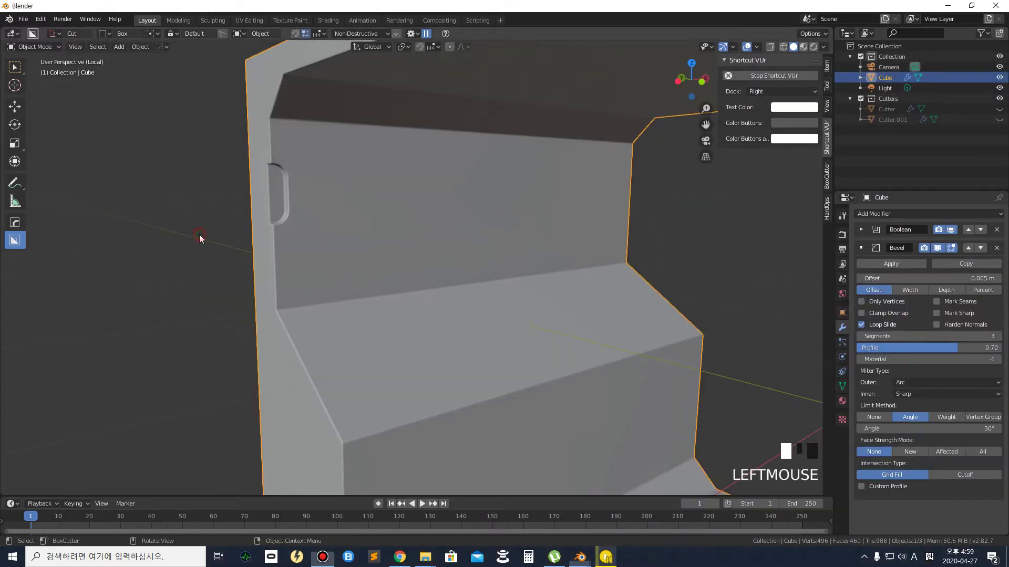
pyautogui.hotkey('ctrl', 'z')
pyautogui.hotkey('ctrl', 'z')
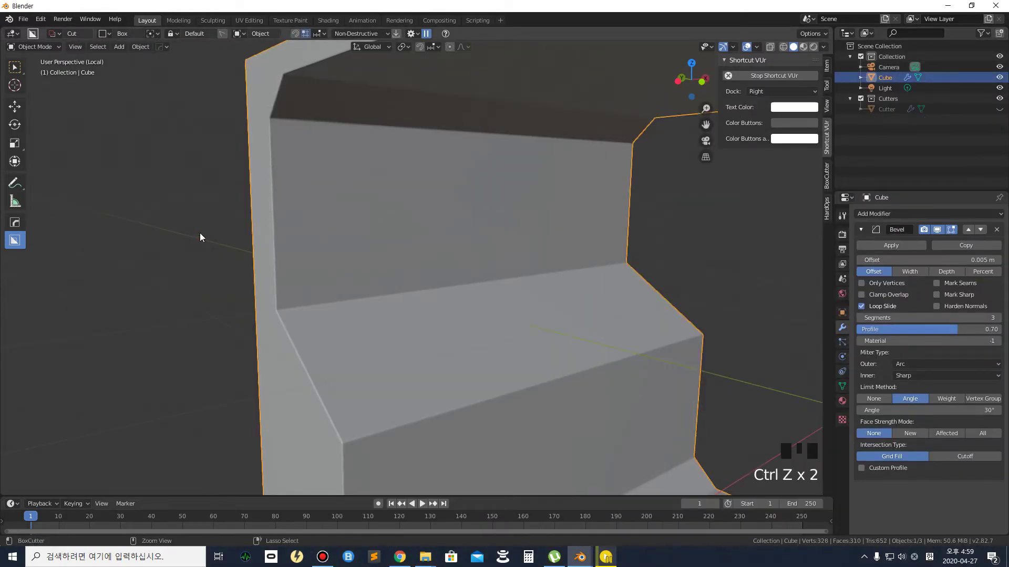
pyautogui.scroll(-2, 201, 230)
pyautogui.scroll(-1, 270, 233)
pyautogui.scroll(2, 344, 231)
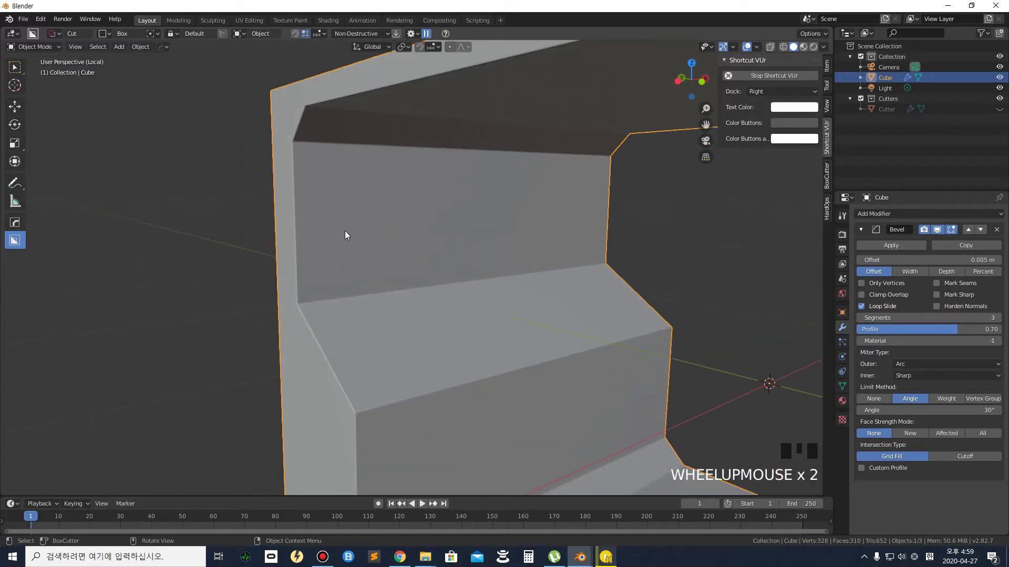
pyautogui.hotkey('ctrl', 'shift', 'z')
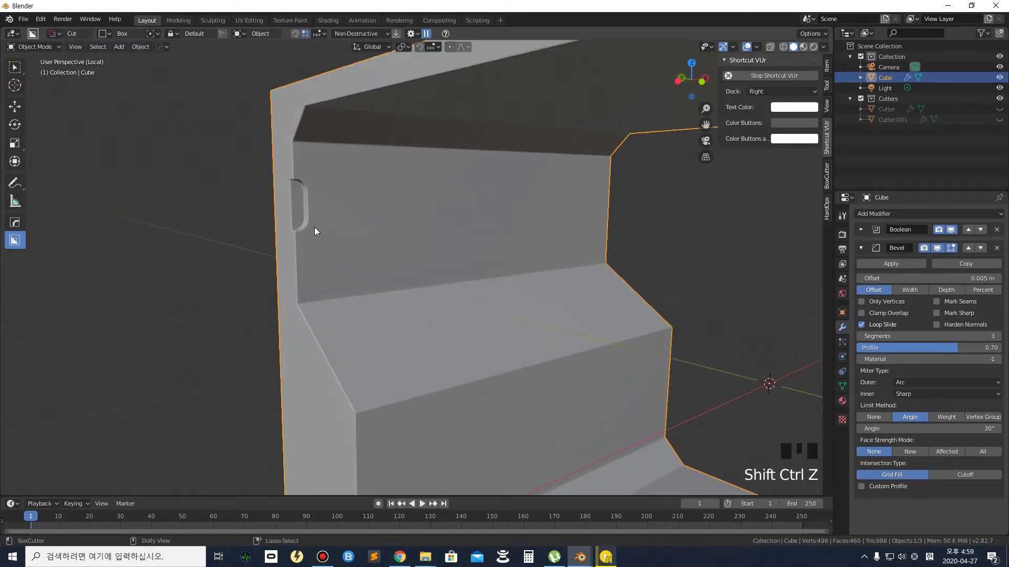
pyautogui.hotkey('ctrl', '1')
pyautogui.click(285, 197)
pyautogui.moveTo(262, 132)
pyautogui.keyDown('ctrl'); pyautogui.mouseDown()
pyautogui.moveTo(373, 271)
pyautogui.moveTo(341, 315)
pyautogui.mouseUp(); pyautogui.keyUp('ctrl')
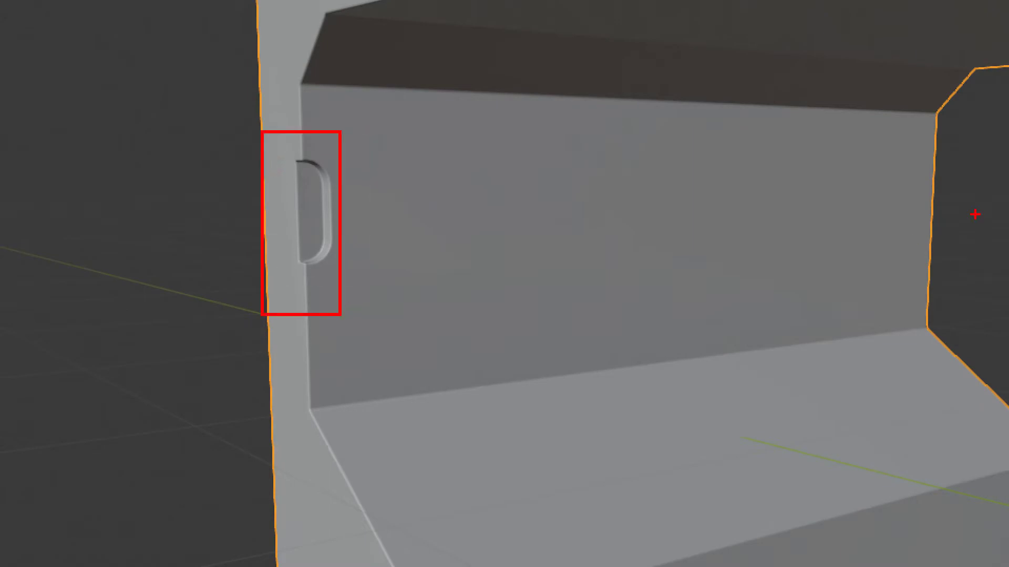
pyautogui.press('Escape')
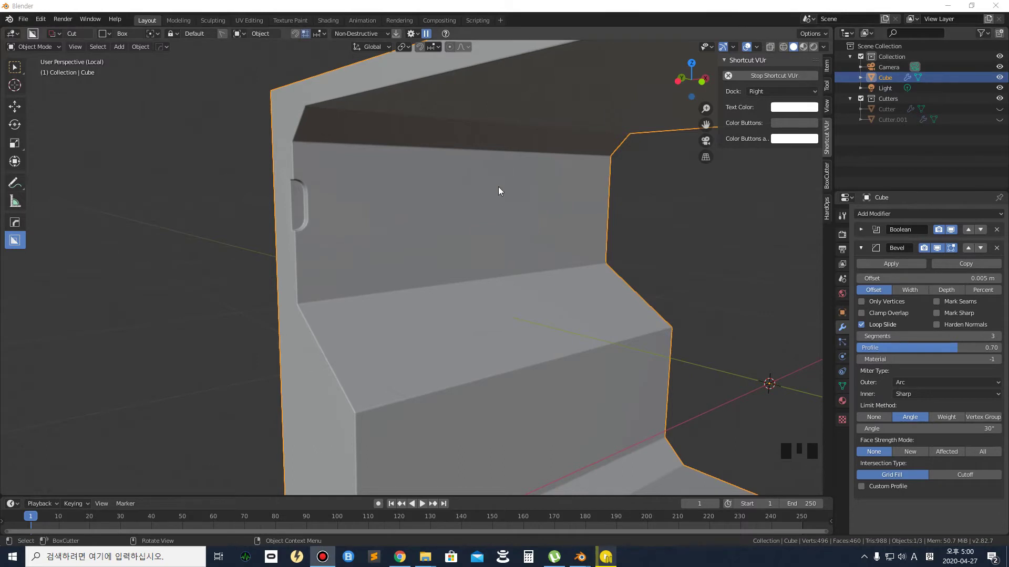
pyautogui.hotkey('ctrl', '1')
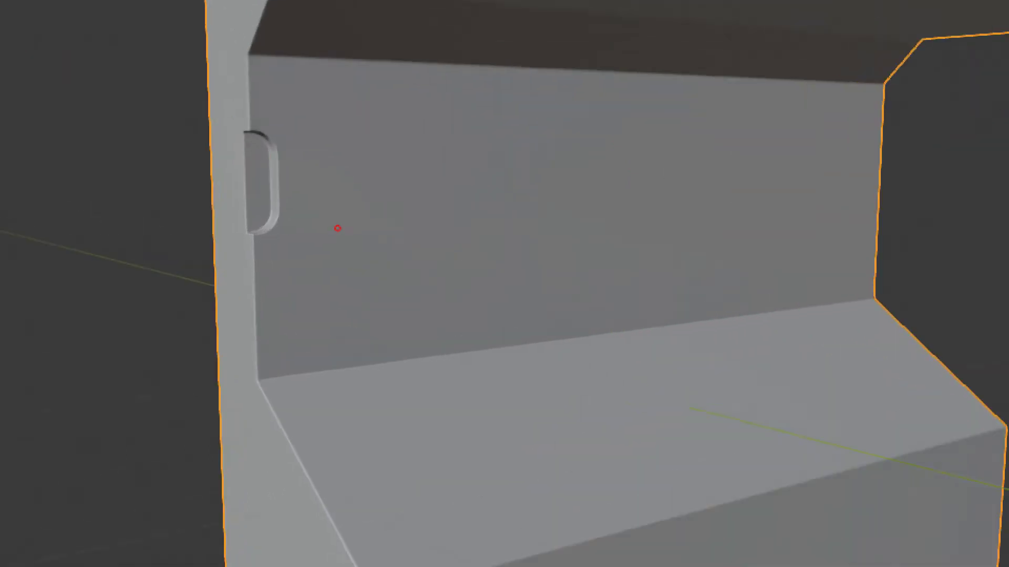
pyautogui.keyDown('ctrl'); pyautogui.moveTo(221, 98); pyautogui.dragTo(325, 269); pyautogui.keyUp('ctrl')
pyautogui.moveTo(632, 42); pyautogui.dragTo(627, 323)
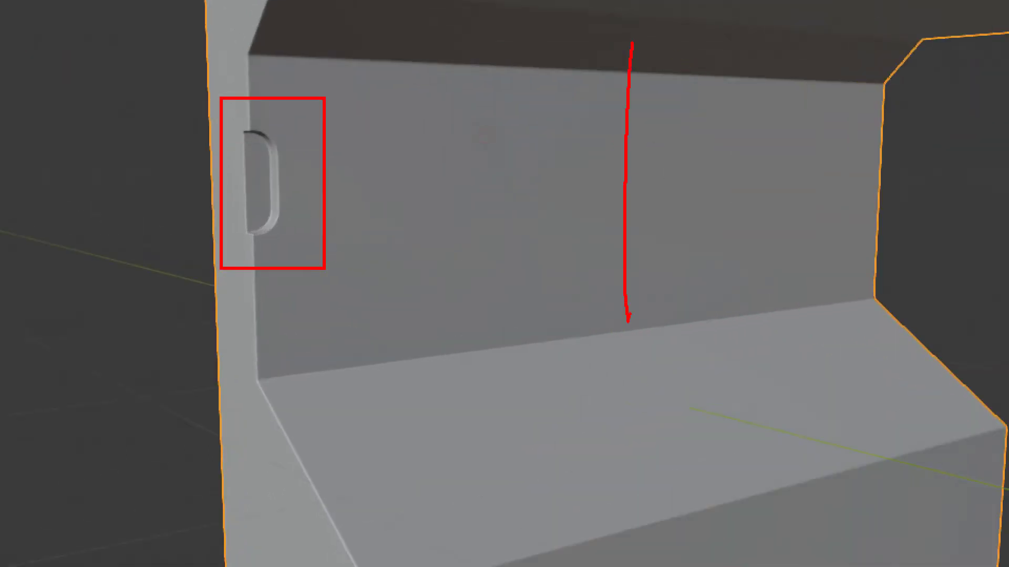
pyautogui.keyDown('ctrl'); pyautogui.moveTo(940, 171); pyautogui.dragTo(862, 102); pyautogui.keyUp('ctrl')
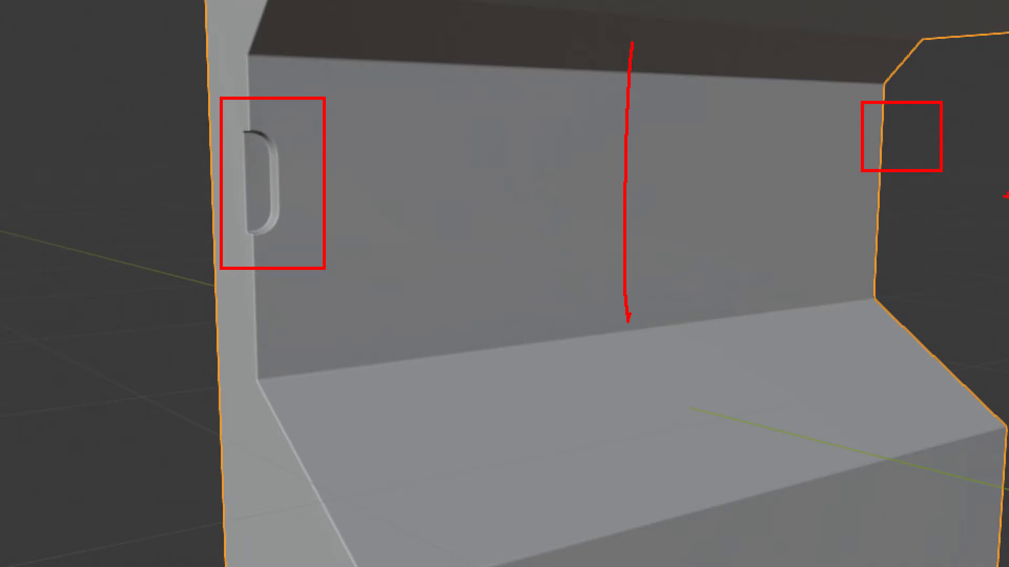
pyautogui.press('Escape')
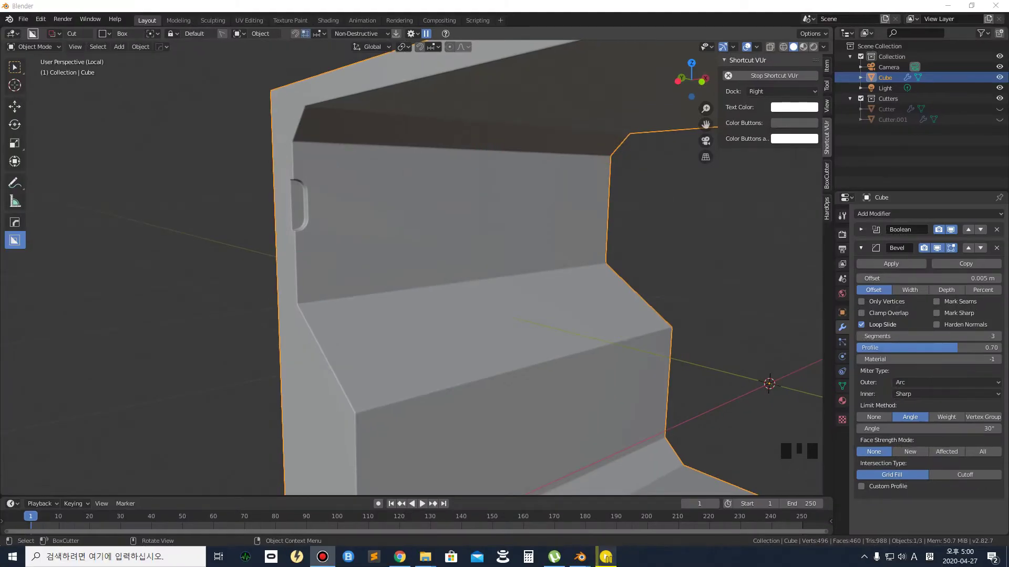
# Bring up the other Blender window with 6week.blend, examine the finished corridor's wall and ceiling details, and return to the practice scene
pyautogui.moveTo(1008, 69); pyautogui.dragTo(513, 42)
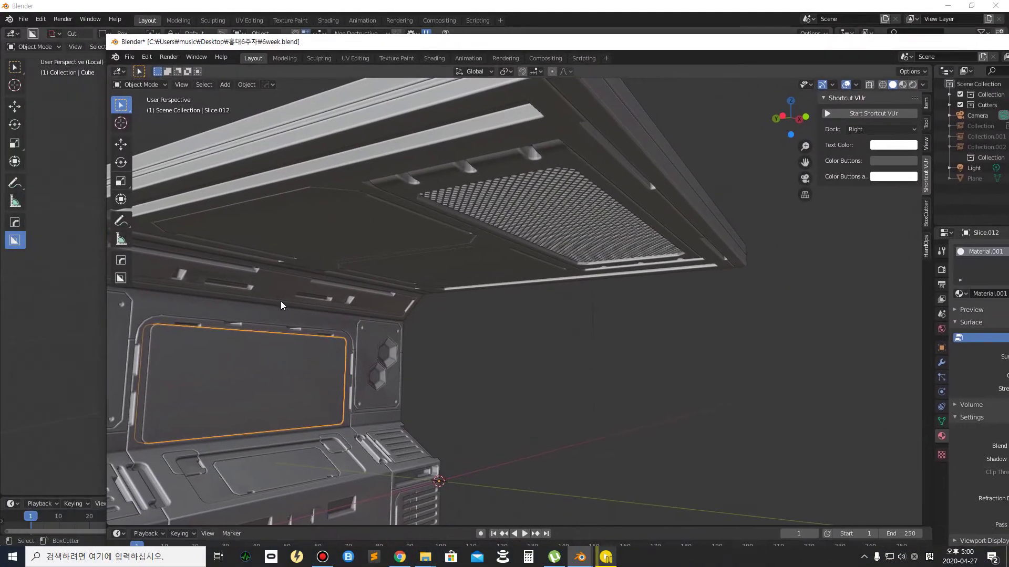
pyautogui.moveTo(590, 346); pyautogui.dragTo(610, 300, button='middle')
pyautogui.hotkey('ctrl', '1')
pyautogui.click(385, 338)
pyautogui.moveTo(111, 326); pyautogui.dragTo(113, 291)
pyautogui.moveTo(692, 341)
pyautogui.mouseDown()
pyautogui.moveTo(733, 336)
pyautogui.moveTo(682, 314)
pyautogui.mouseUp()
pyautogui.moveTo(634, 284); pyautogui.dragTo(628, 277)
pyautogui.moveTo(707, 282); pyautogui.dragTo(618, 303)
pyautogui.moveTo(87, 326); pyautogui.dragTo(75, 339)
pyautogui.moveTo(91, 418)
pyautogui.mouseDown()
pyautogui.moveTo(59, 393)
pyautogui.moveTo(90, 371)
pyautogui.mouseUp()
pyautogui.press('Escape')
pyautogui.moveTo(528, 50); pyautogui.dragTo(1008, 78)
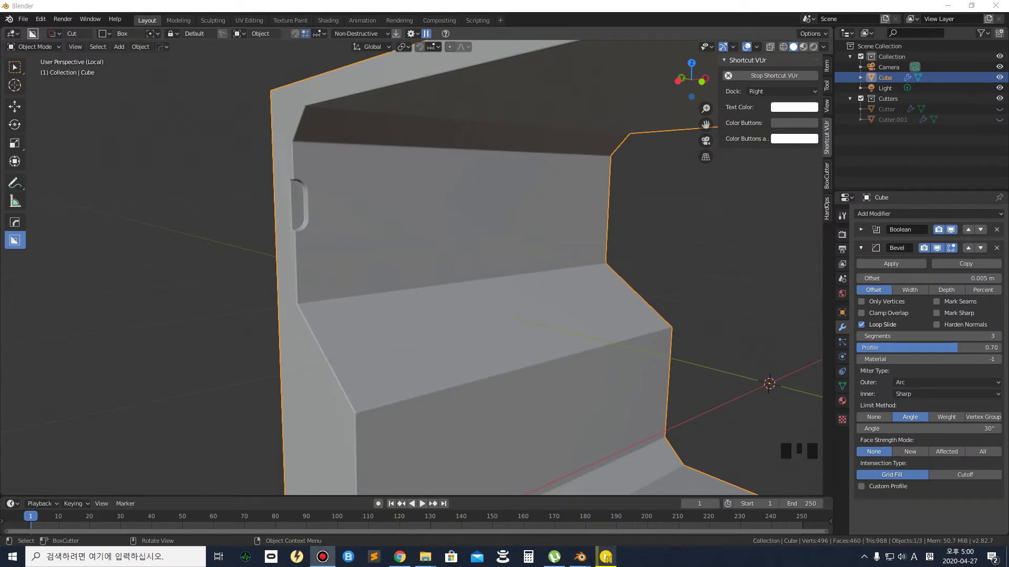
# Undo the rounded notch cut on the upper wall's open edge
pyautogui.click(260, 228)
pyautogui.hotkey('ctrl', 'z')
pyautogui.hotkey('ctrl', 'z')
pyautogui.scroll(-2, 265, 228)
pyautogui.keyDown('shift'); pyautogui.moveTo(270, 226); pyautogui.dragTo(287, 175, button='middle'); pyautogui.keyUp('shift')
pyautogui.scroll(2, 245, 171)
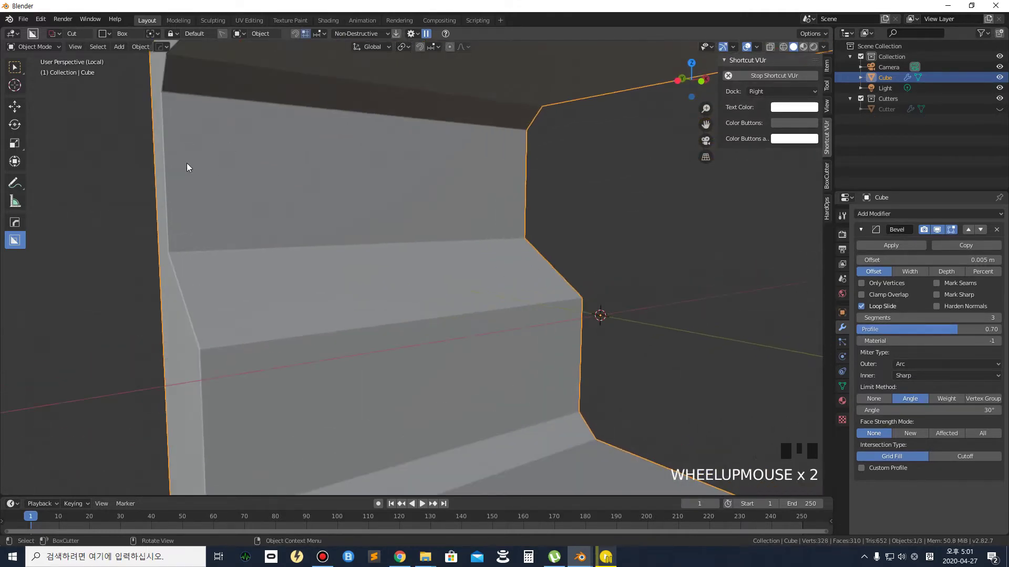
pyautogui.scroll(-2, 262, 166)
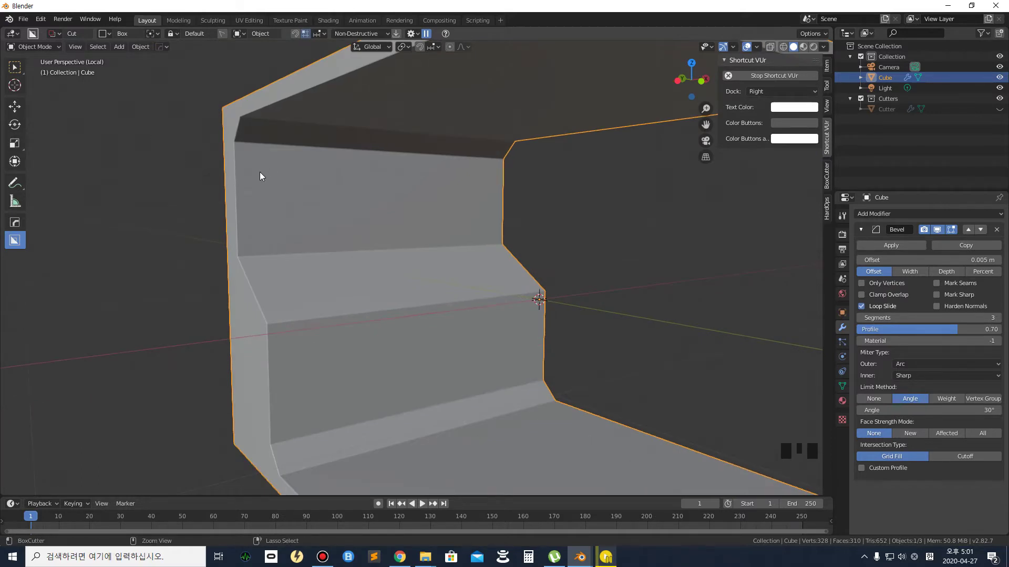
# Redo the rounded notch cut for comparison with the plain wall, and undo it again
pyautogui.hotkey('ctrl', 'shift', 'z')
pyautogui.hotkey('ctrl', 'shift', 'z')
pyautogui.hotkey('ctrl', 'shift', 'z')
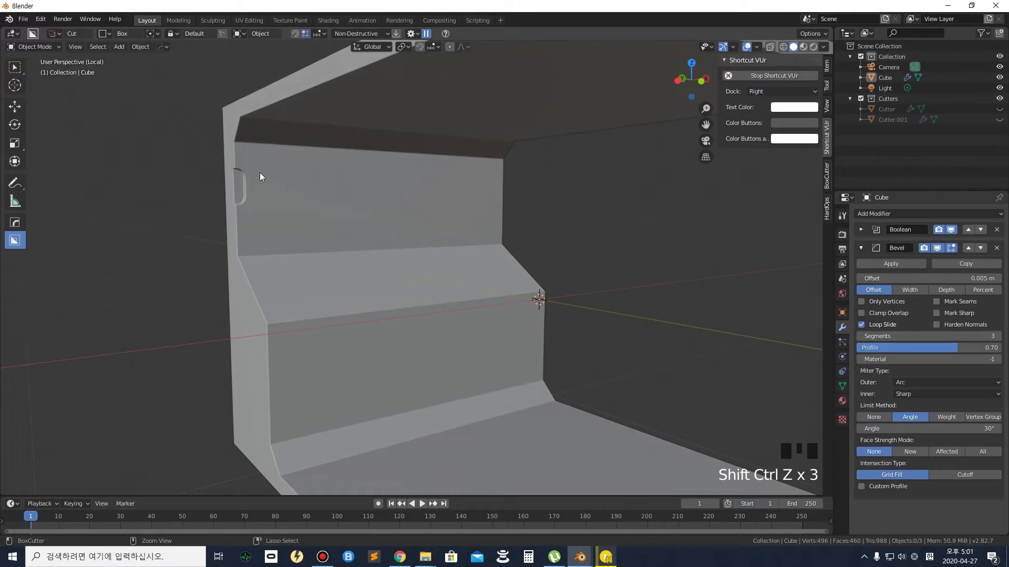
pyautogui.hotkey('ctrl', 'z')
pyautogui.hotkey('ctrl', 'z')
pyautogui.scroll(-2, 263, 176)
pyautogui.moveTo(263, 176); pyautogui.dragTo(396, 221, button='middle')
pyautogui.scroll(2, 398, 272)
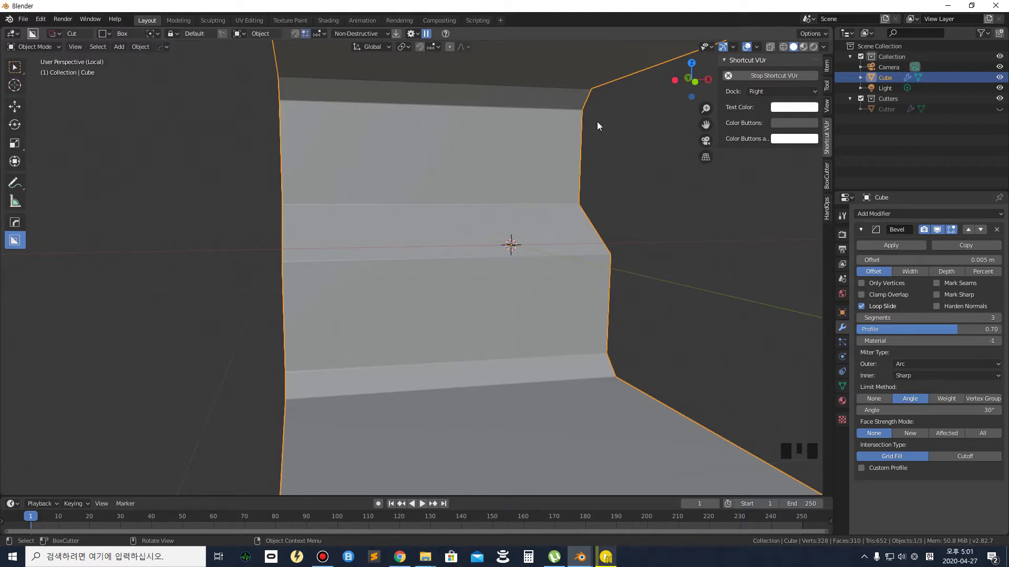
pyautogui.hotkey('alt', 'z')
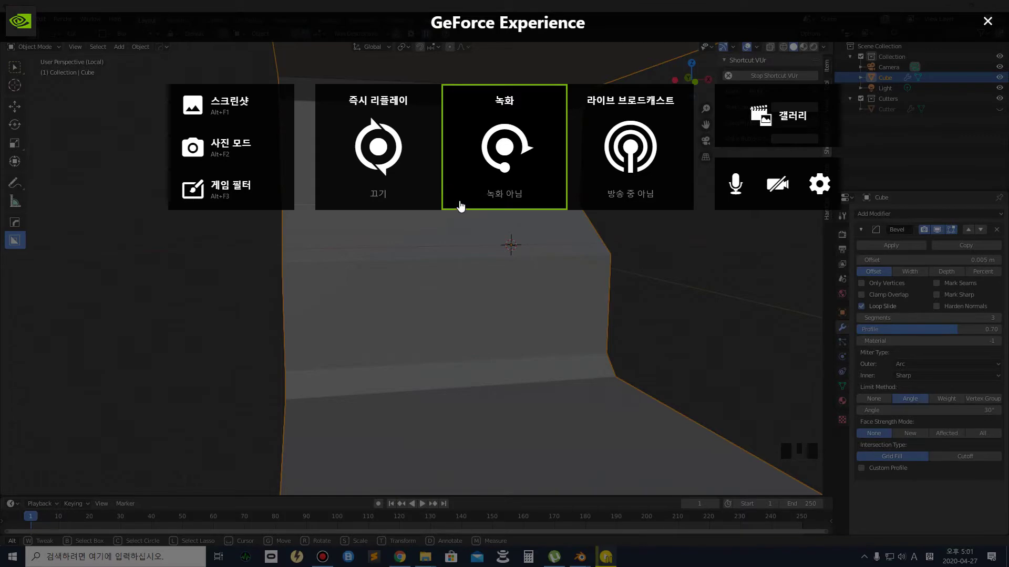
pyautogui.hotkey('alt', 'z')
pyautogui.scroll(-2, 598, 248)
pyautogui.moveTo(594, 247); pyautogui.dragTo(474, 226, button='middle')
pyautogui.click(389, 249)
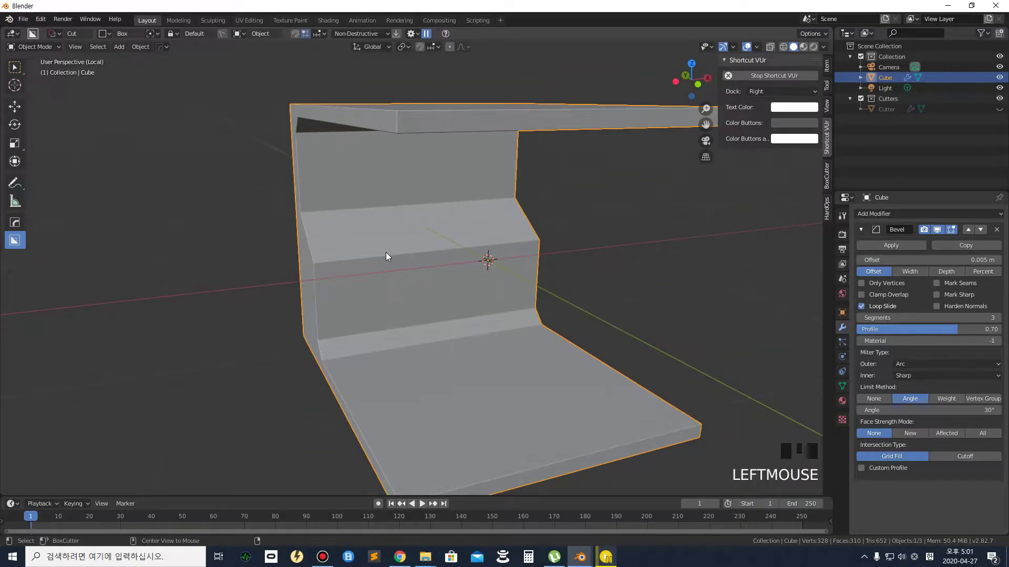
pyautogui.hotkey('alt', 'z')
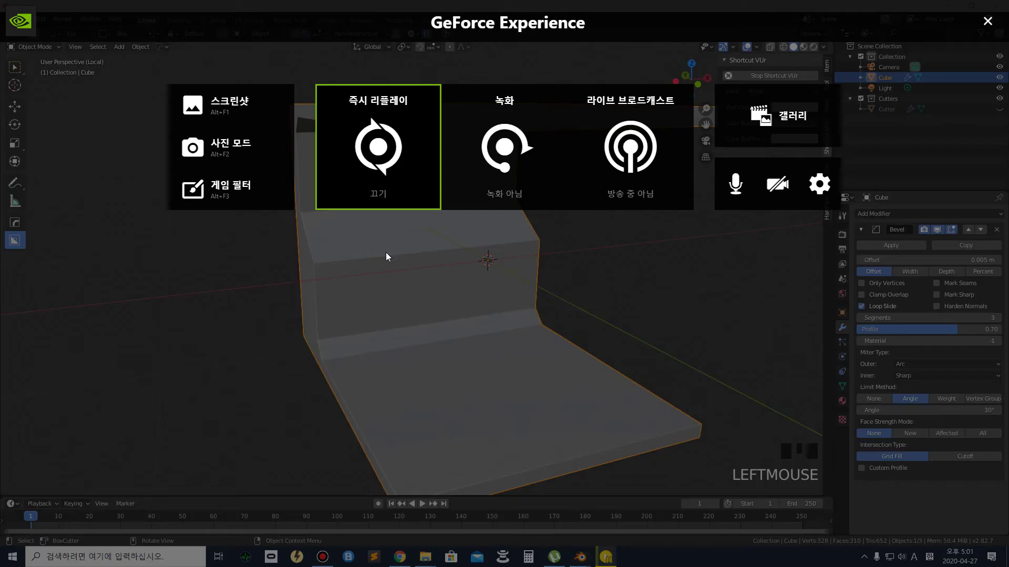
pyautogui.click(818, 185)
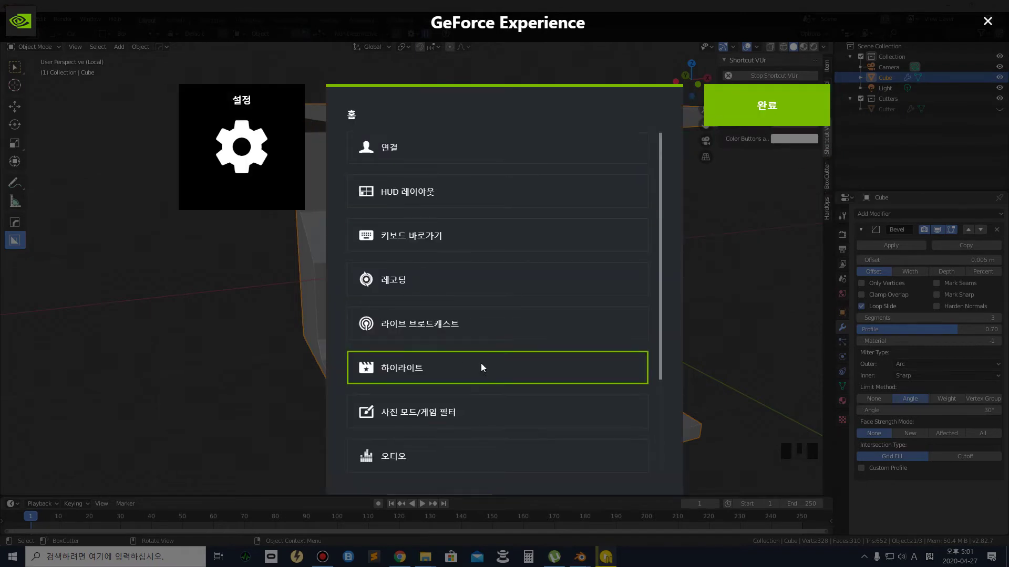
pyautogui.scroll(-3, 481, 363)
pyautogui.hotkey('alt', 'z')
# Mirror the corridor shell via -X with the Hard Ops mirror gizmo, and cancel the stray box cut
pyautogui.moveTo(400, 247); pyautogui.dragTo(364, 253, button='middle')
pyautogui.scroll(3, 430, 260)
pyautogui.moveTo(430, 260); pyautogui.dragTo(421, 261, button='middle')
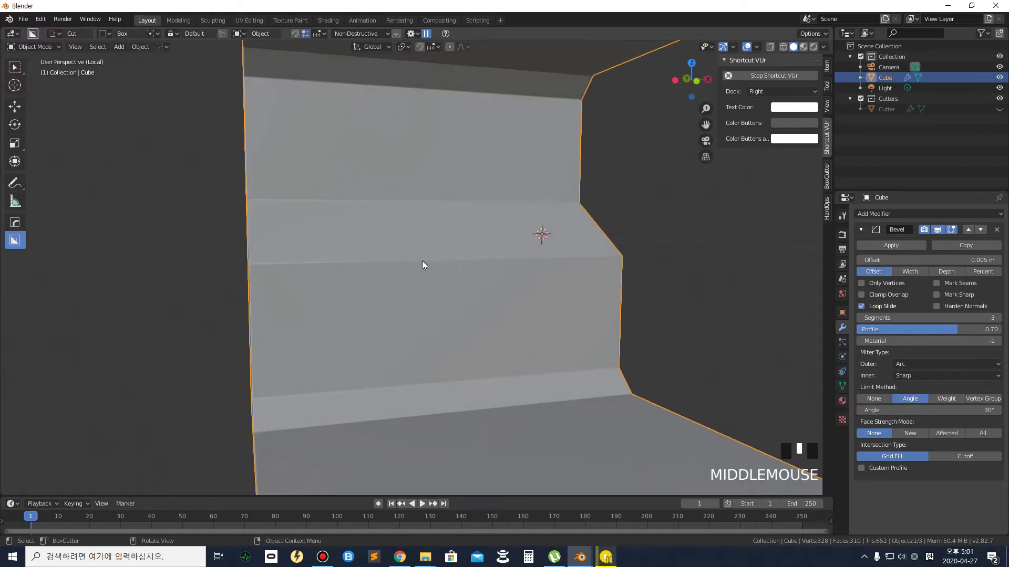
pyautogui.hotkey('alt', 'x')
pyautogui.moveTo(443, 257)
pyautogui.mouseDown(button='middle')
pyautogui.moveTo(441, 269)
pyautogui.moveTo(456, 264)
pyautogui.mouseUp(button='middle')
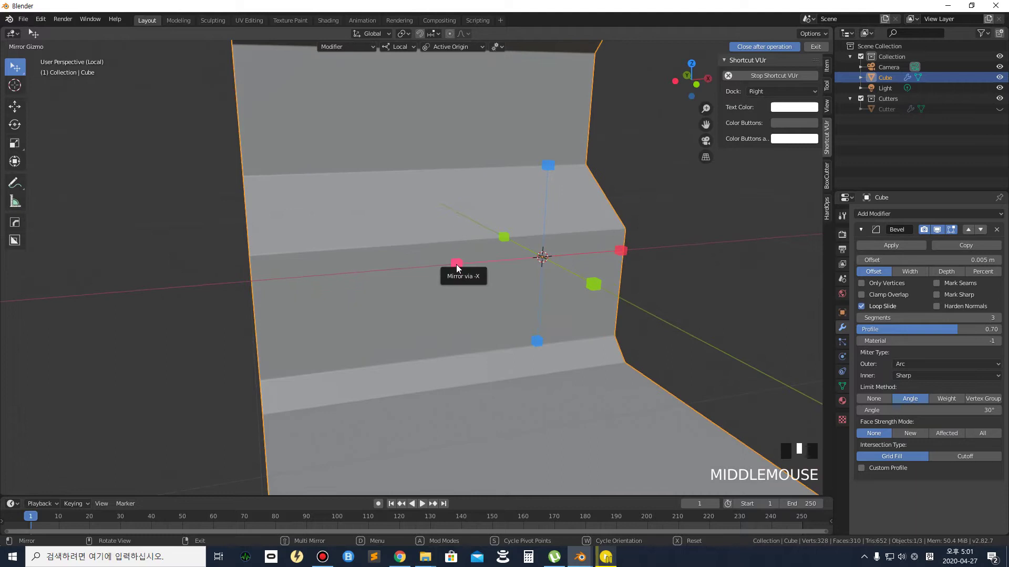
pyautogui.scroll(-3, 456, 264)
pyautogui.scroll(2, 435, 263)
pyautogui.moveTo(433, 266); pyautogui.dragTo(406, 269)
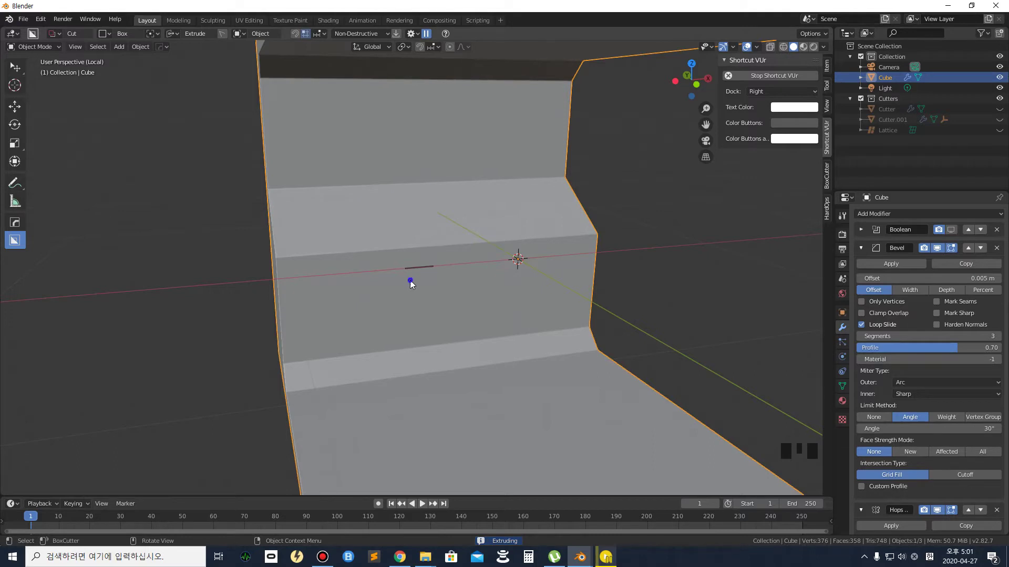
pyautogui.rightClick(410, 280)
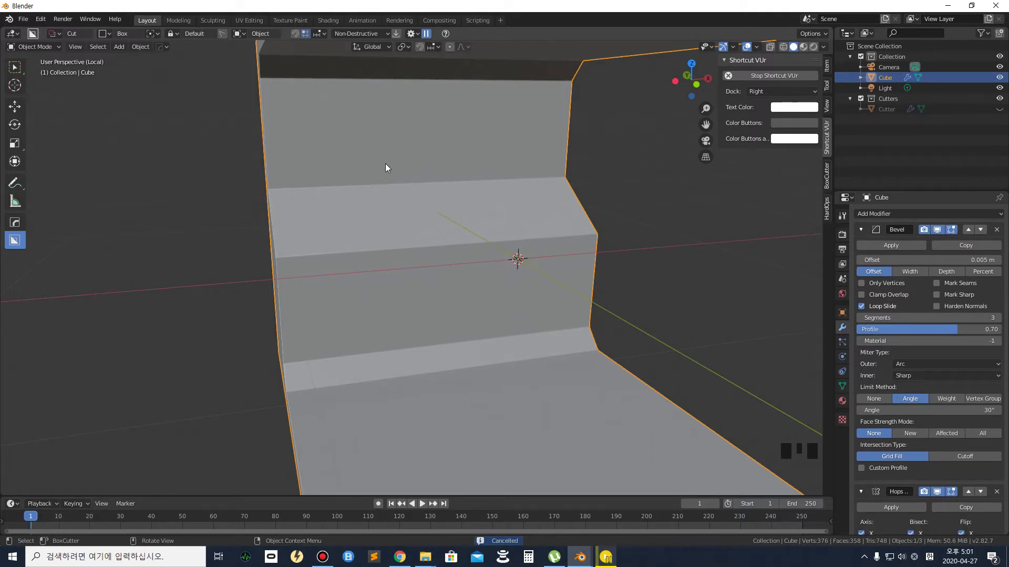
pyautogui.scroll(-1, 386, 167)
pyautogui.scroll(2, 294, 124)
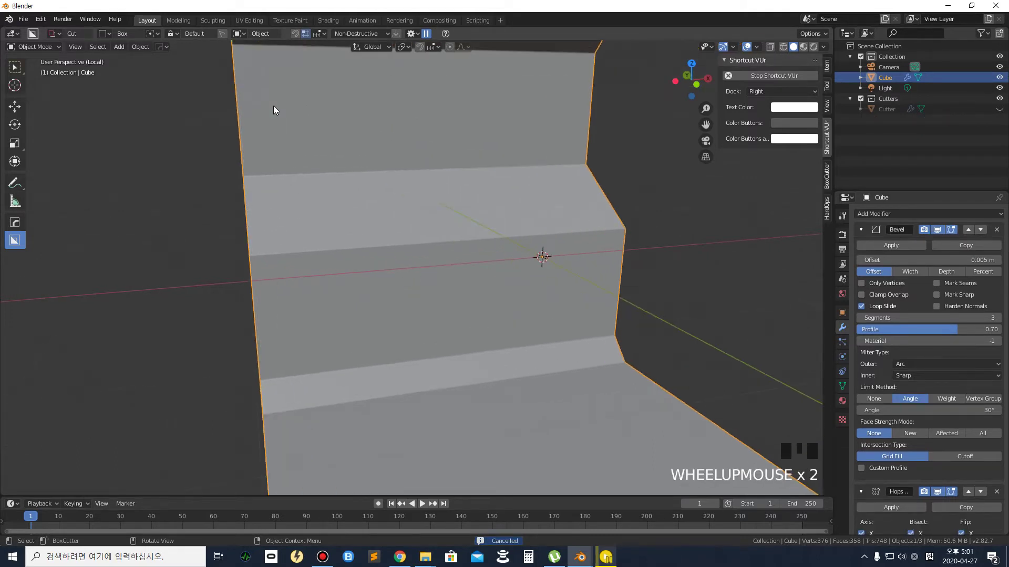
pyautogui.keyDown('shift'); pyautogui.moveTo(319, 102); pyautogui.dragTo(355, 143, button='middle'); pyautogui.keyUp('shift')
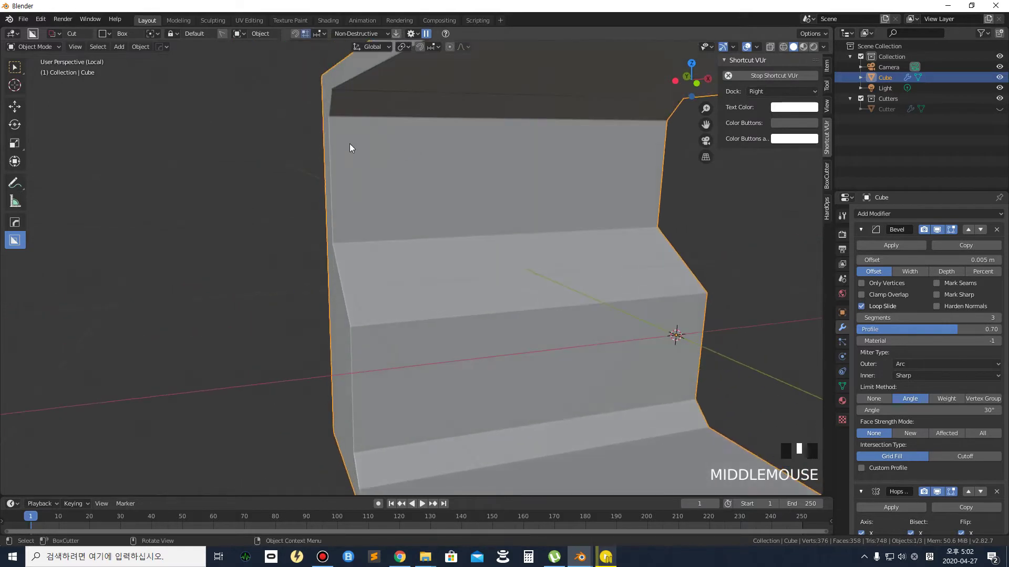
pyautogui.click(350, 144)
pyautogui.moveTo(341, 140); pyautogui.dragTo(319, 181)
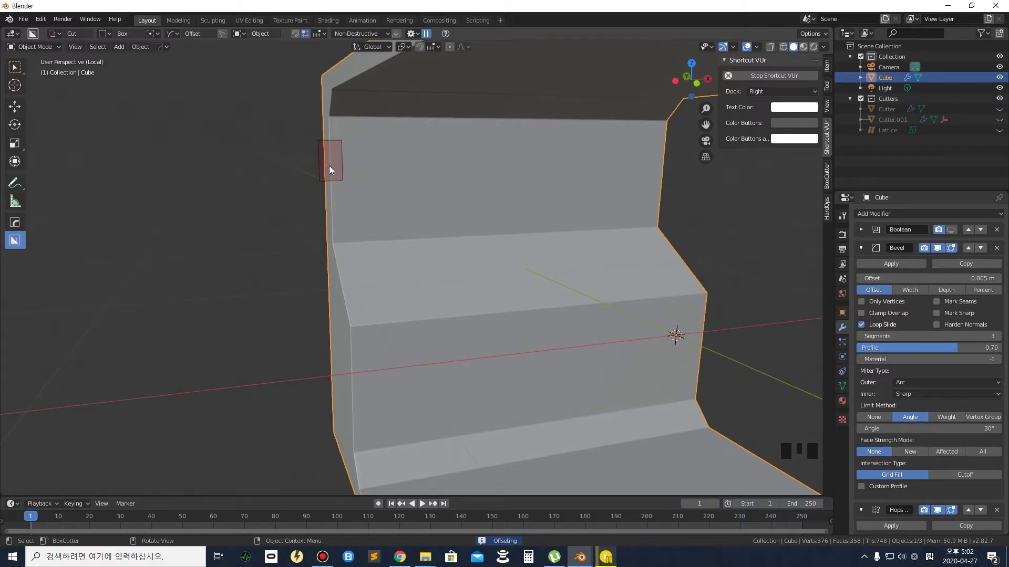
pyautogui.moveTo(329, 165); pyautogui.dragTo(314, 163, button='middle')
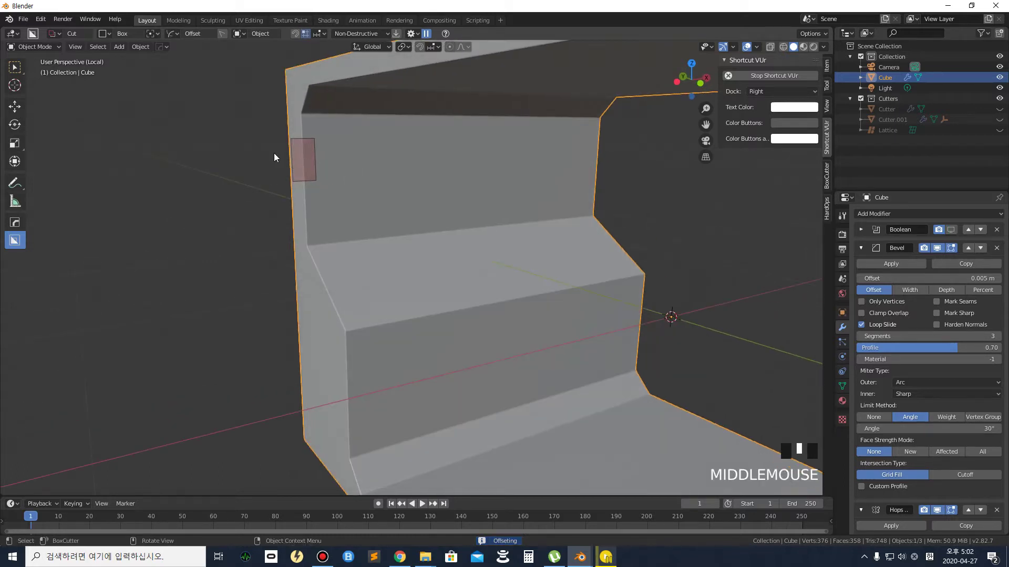
pyautogui.keyDown('shift'); pyautogui.moveTo(288, 150); pyautogui.dragTo(413, 205, button='middle'); pyautogui.keyUp('shift')
pyautogui.scroll(4, 389, 198)
pyautogui.rightClick(410, 202)
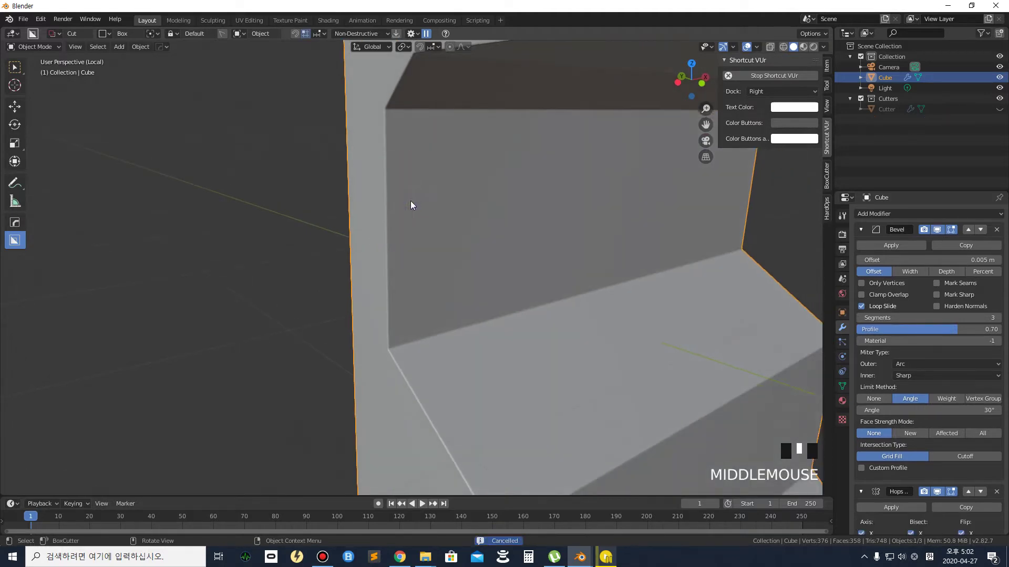
# Try a small extruded box cut across the upper wall's open edge to test the mirroring, and undo it
pyautogui.moveTo(408, 176); pyautogui.dragTo(377, 220)
pyautogui.click(376, 215)
pyautogui.moveTo(469, 220)
pyautogui.mouseDown(button='middle')
pyautogui.moveTo(622, 228)
pyautogui.moveTo(371, 191)
pyautogui.moveTo(468, 209)
pyautogui.mouseUp(button='middle')
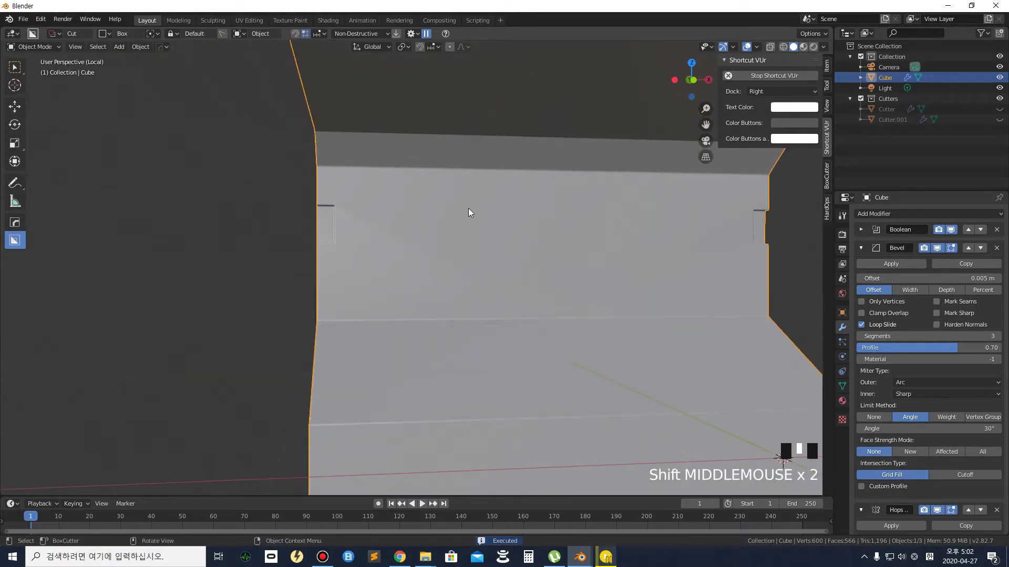
pyautogui.hotkey('ctrl', 'z')
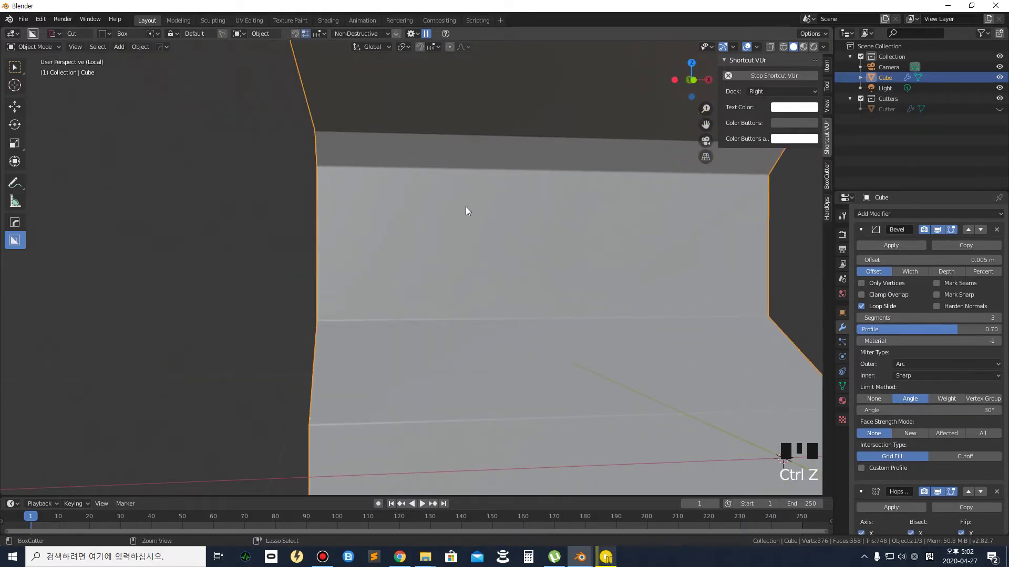
pyautogui.scroll(-3, 466, 207)
pyautogui.keyDown('shift'); pyautogui.moveTo(462, 223); pyautogui.dragTo(459, 193, button='middle'); pyautogui.keyUp('shift')
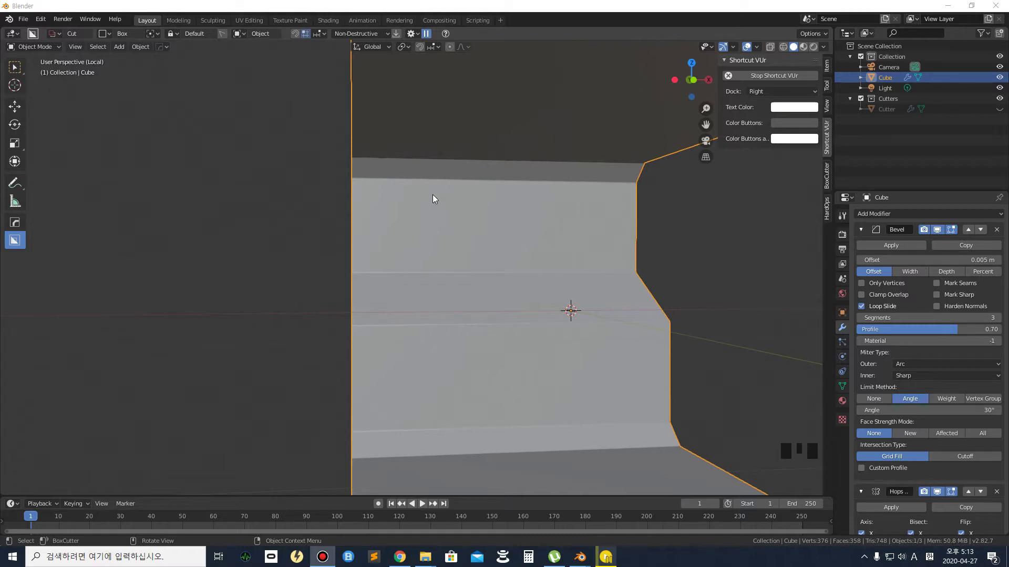
pyautogui.moveTo(414, 187)
pyautogui.mouseDown()
pyautogui.moveTo(530, 376)
pyautogui.moveTo(597, 409)
pyautogui.moveTo(587, 409)
pyautogui.mouseUp()
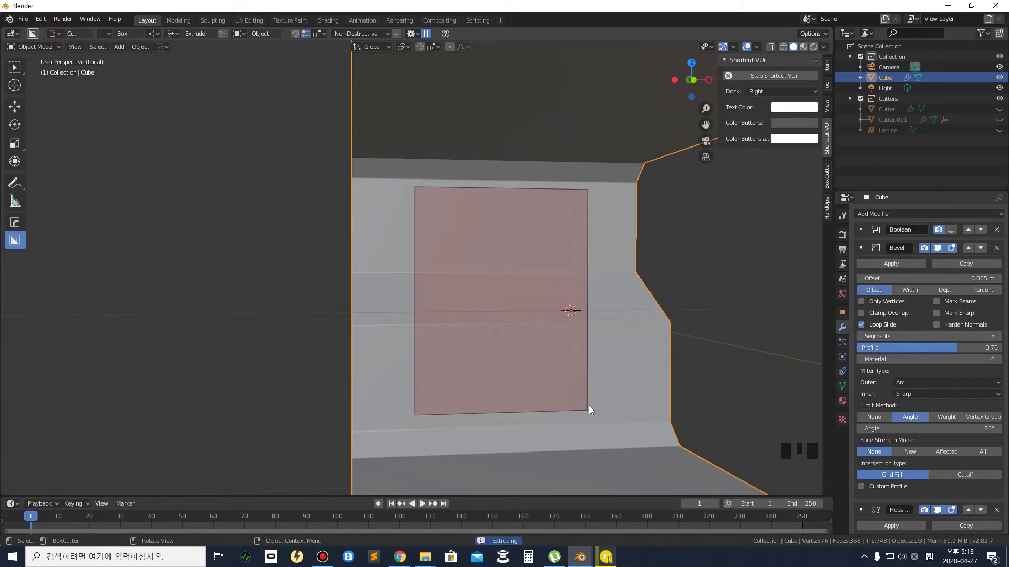
pyautogui.moveTo(589, 406); pyautogui.dragTo(610, 411, button='middle')
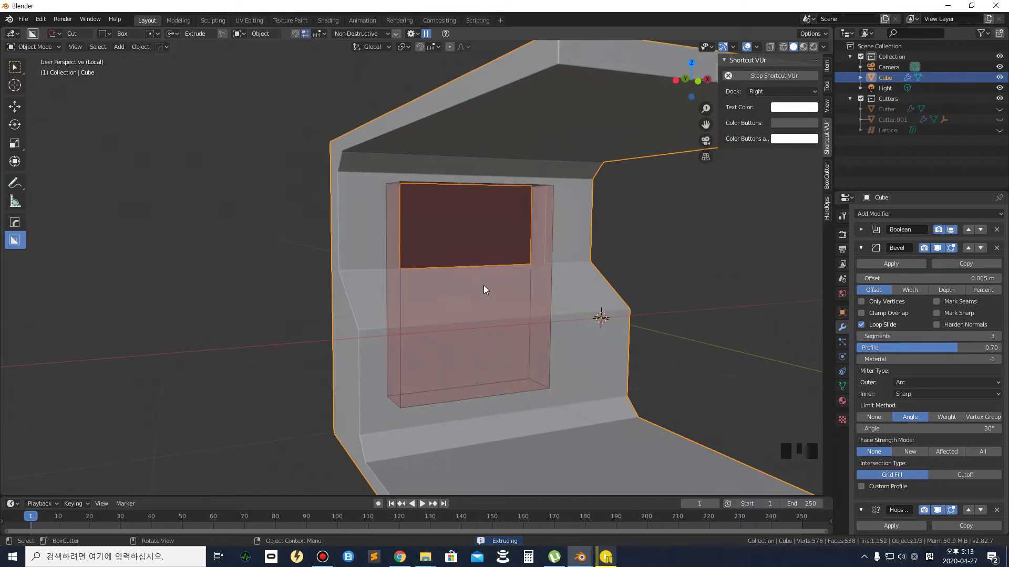
pyautogui.moveTo(484, 285); pyautogui.dragTo(538, 294, button='middle')
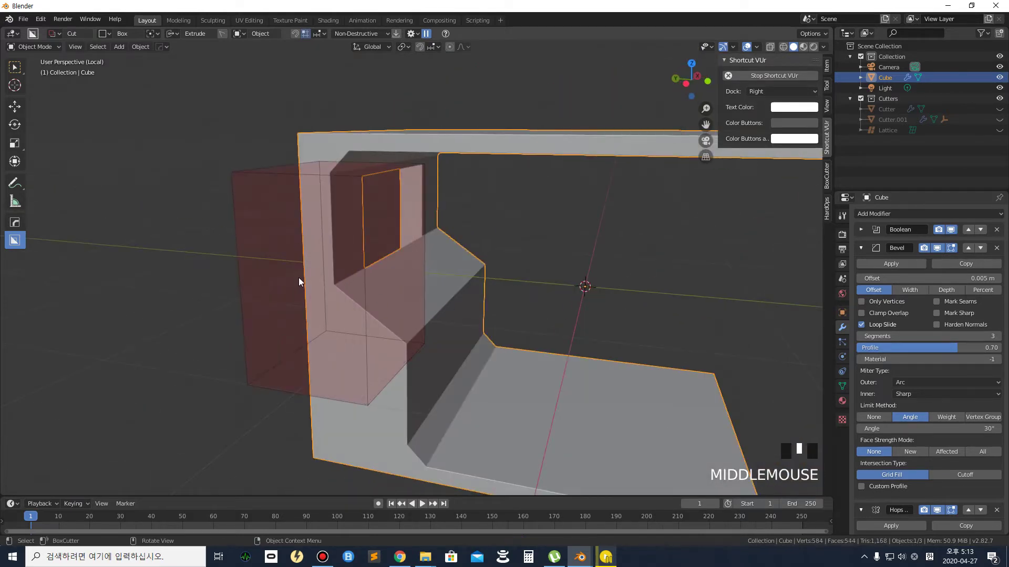
pyautogui.rightClick(332, 284)
pyautogui.moveTo(500, 300); pyautogui.dragTo(425, 292, button='middle')
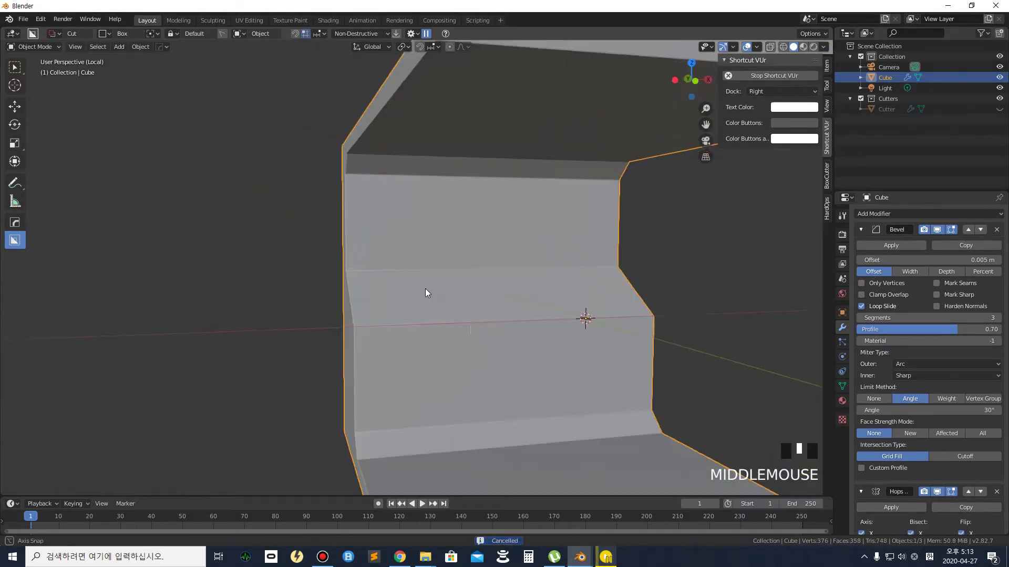
# Start a tall box cut spanning the lower, sloped and upper wall faces, and round its corners with a bevel
pyautogui.click(241, 244)
pyautogui.click(469, 374)
pyautogui.keyDown('shift'); pyautogui.moveTo(532, 375); pyautogui.dragTo(479, 355, button='middle'); pyautogui.keyUp('shift')
pyautogui.moveTo(488, 373)
pyautogui.mouseDown()
pyautogui.moveTo(363, 164)
pyautogui.moveTo(333, 157)
pyautogui.mouseUp()
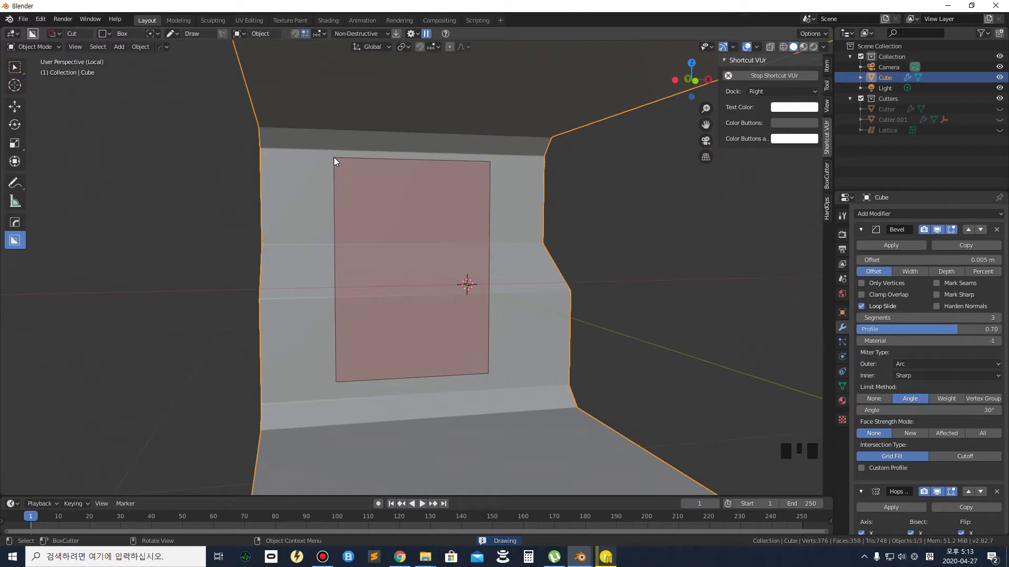
pyautogui.moveTo(333, 156); pyautogui.dragTo(333, 157)
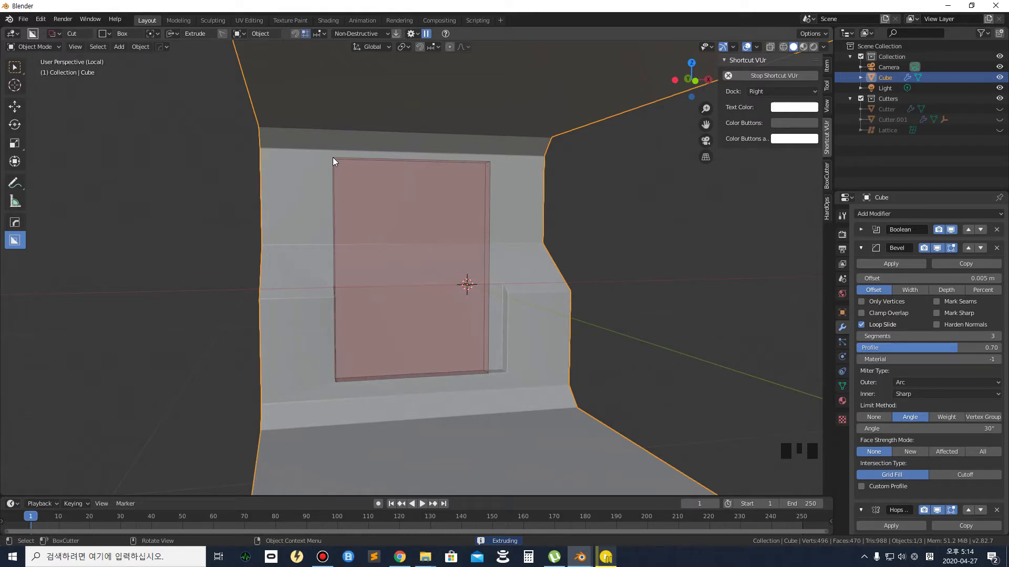
pyautogui.press('b')
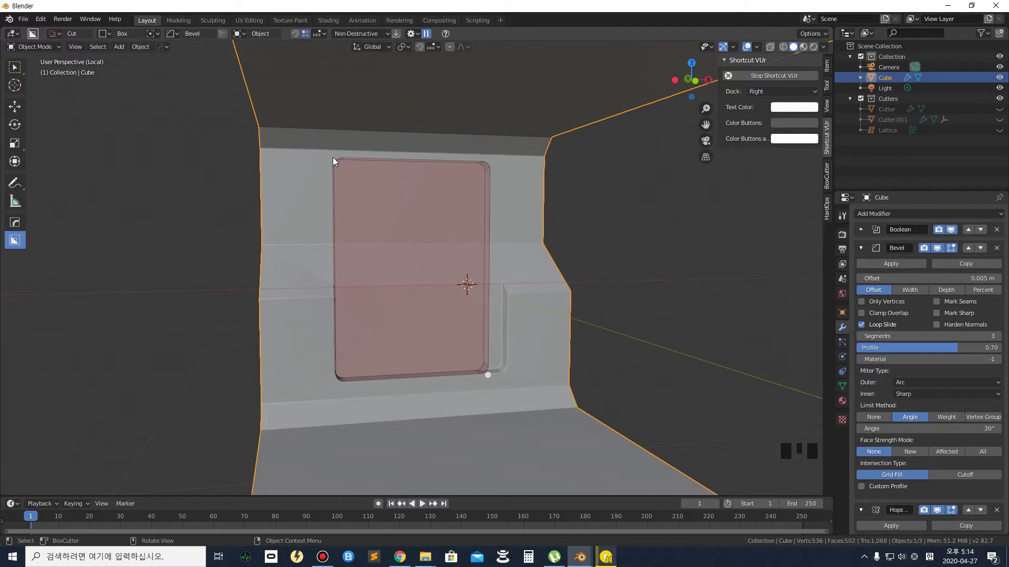
pyautogui.scroll(-5, 333, 156)
pyautogui.scroll(3, 333, 157)
pyautogui.moveTo(319, 212); pyautogui.dragTo(363, 229, button='middle')
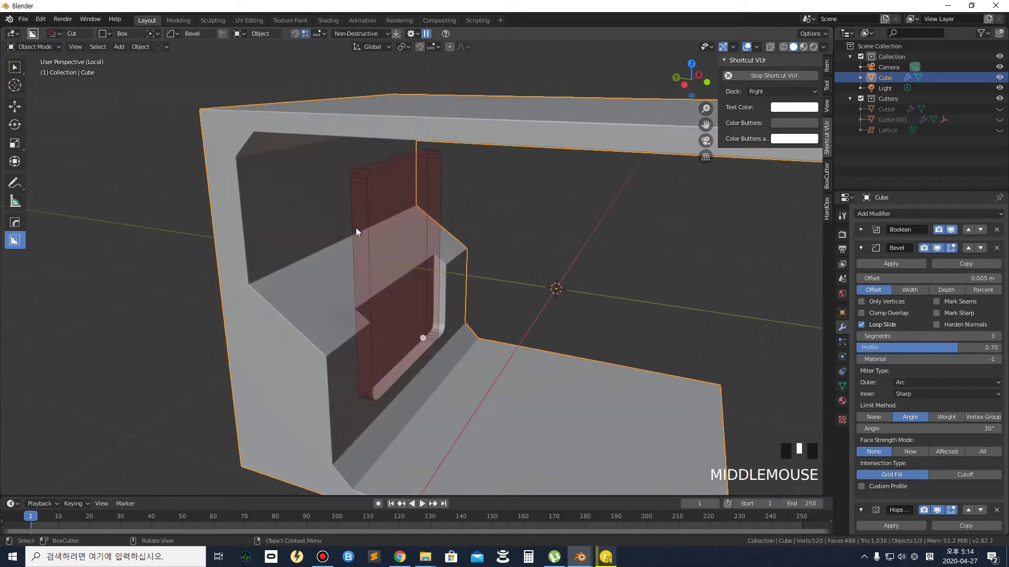
# Extrude the rounded cutter deep into the stepped wall, change its operation from Cut to Slice, and finish it
pyautogui.press('e')
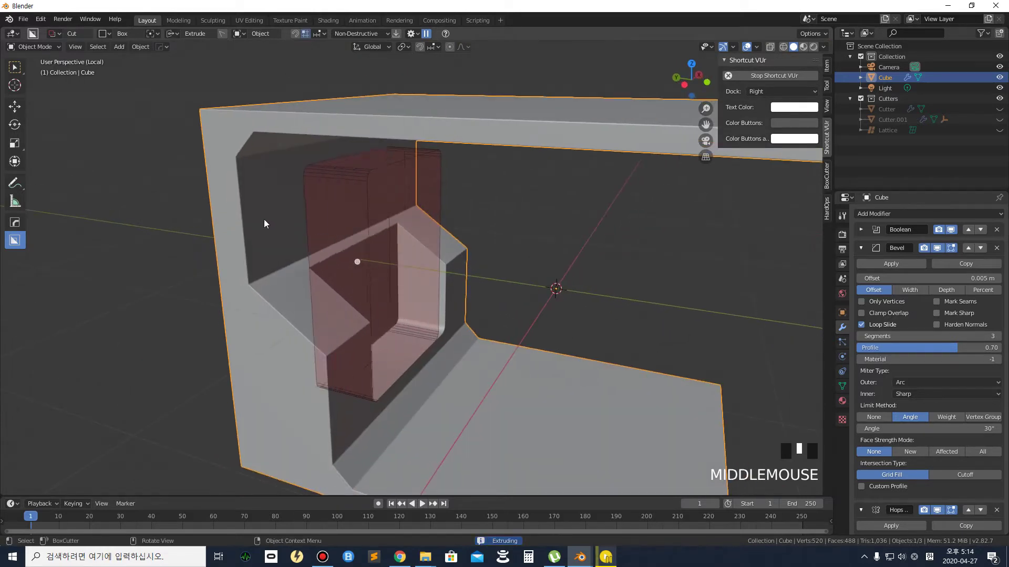
pyautogui.moveTo(247, 216); pyautogui.dragTo(229, 200, button='middle')
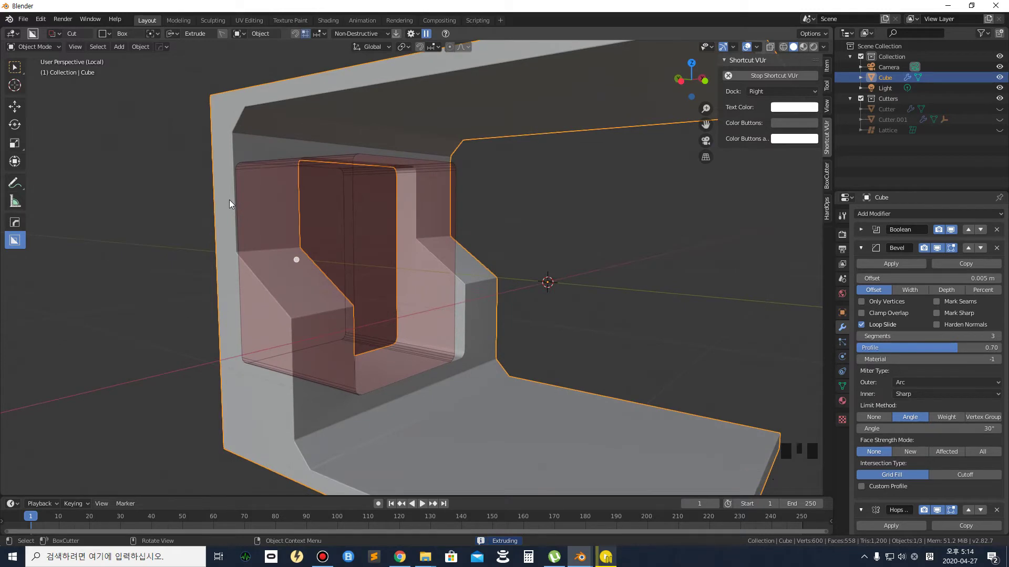
pyautogui.press('j')
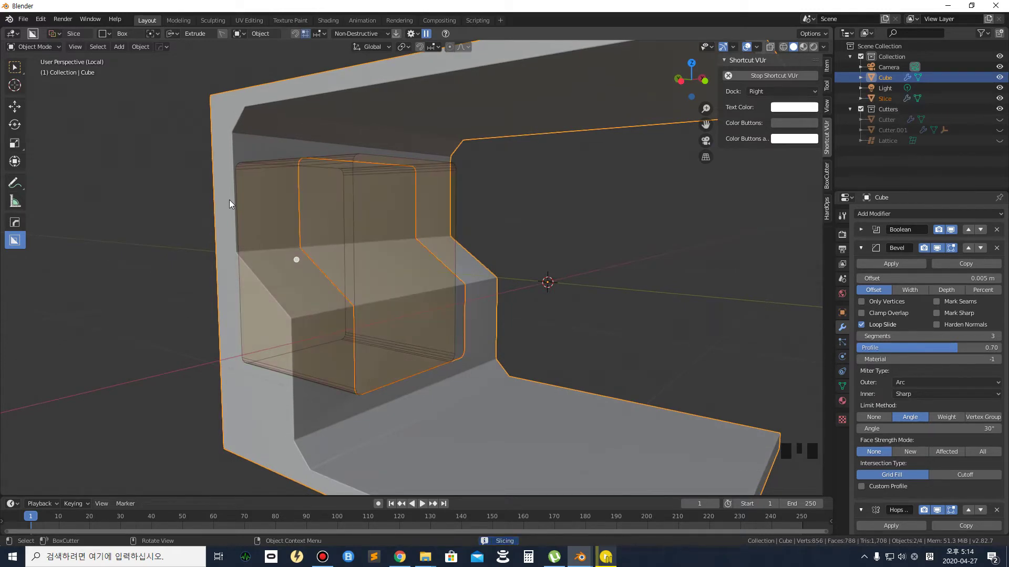
pyautogui.press('Tab')
pyautogui.click(608, 215)
# Select only the sliced-out rounded panel in the middle of the stepped wall
pyautogui.moveTo(593, 234); pyautogui.dragTo(530, 237, button='middle')
pyautogui.scroll(3, 462, 241)
pyautogui.keyDown('shift'); pyautogui.moveTo(395, 213); pyautogui.dragTo(426, 232, button='middle'); pyautogui.keyUp('shift')
pyautogui.scroll(2, 342, 138)
pyautogui.scroll(1, 344, 171)
pyautogui.keyDown('shift'); pyautogui.scroll(-1, 304, 143); pyautogui.keyUp('shift')
pyautogui.scroll(-4, 295, 132)
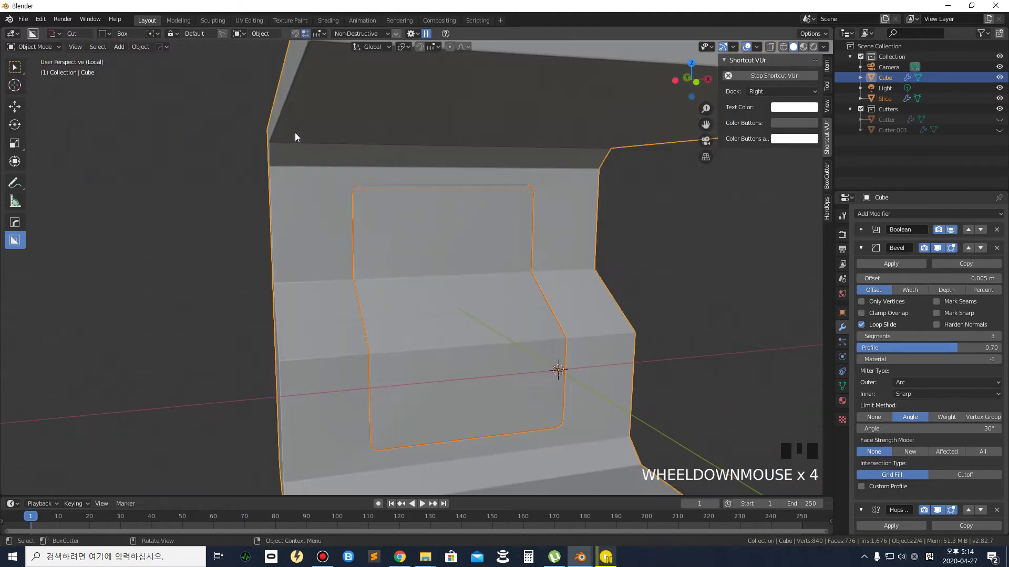
pyautogui.moveTo(391, 216); pyautogui.dragTo(374, 218, button='middle')
pyautogui.click(167, 268)
pyautogui.click(383, 241)
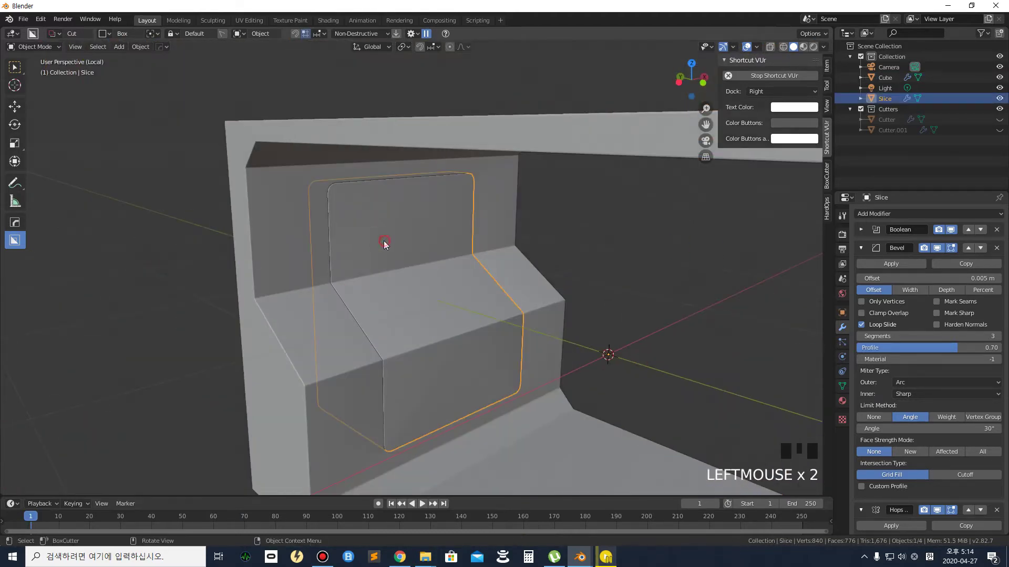
# Compare the stepped wall and the sliced-out panel by selecting each alternately, and examine the panel from the front with it selected
pyautogui.click(283, 251)
pyautogui.click(395, 241)
pyautogui.click(266, 247)
pyautogui.click(410, 245)
pyautogui.moveTo(380, 262); pyautogui.dragTo(338, 260, button='middle')
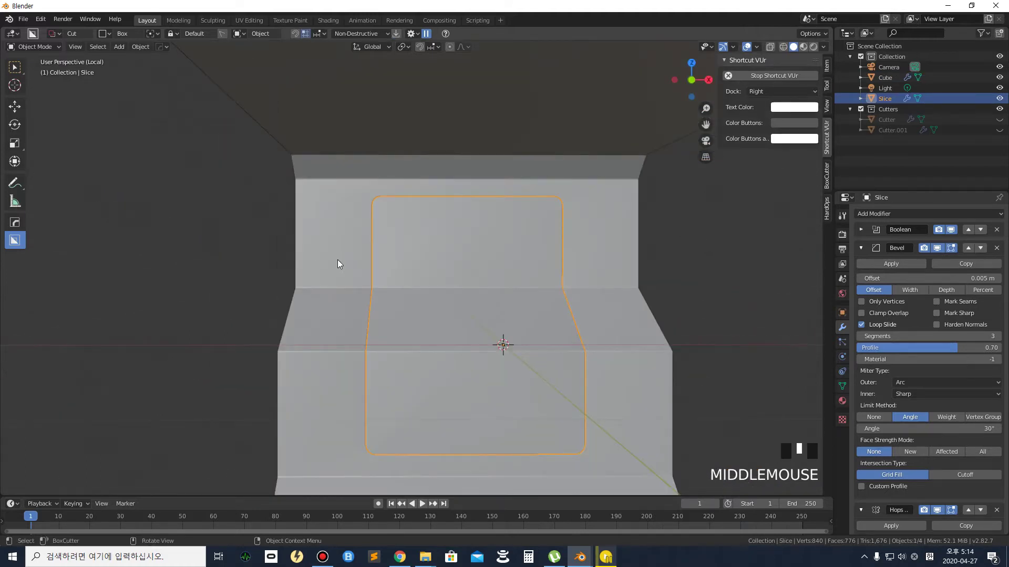
pyautogui.keyDown('shift'); pyautogui.moveTo(403, 289); pyautogui.dragTo(383, 256, button='middle'); pyautogui.keyUp('shift')
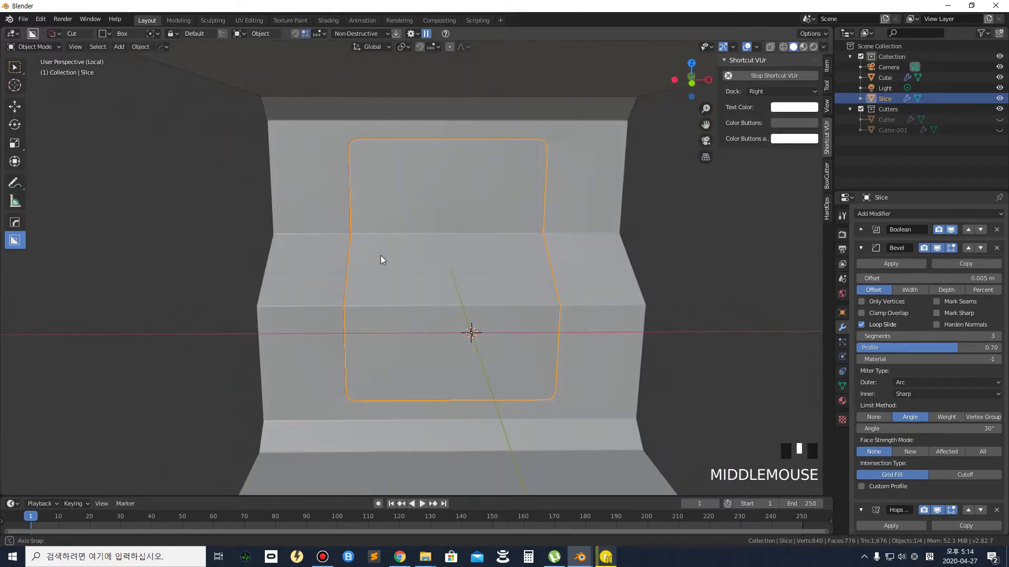
pyautogui.scroll(1, 386, 260)
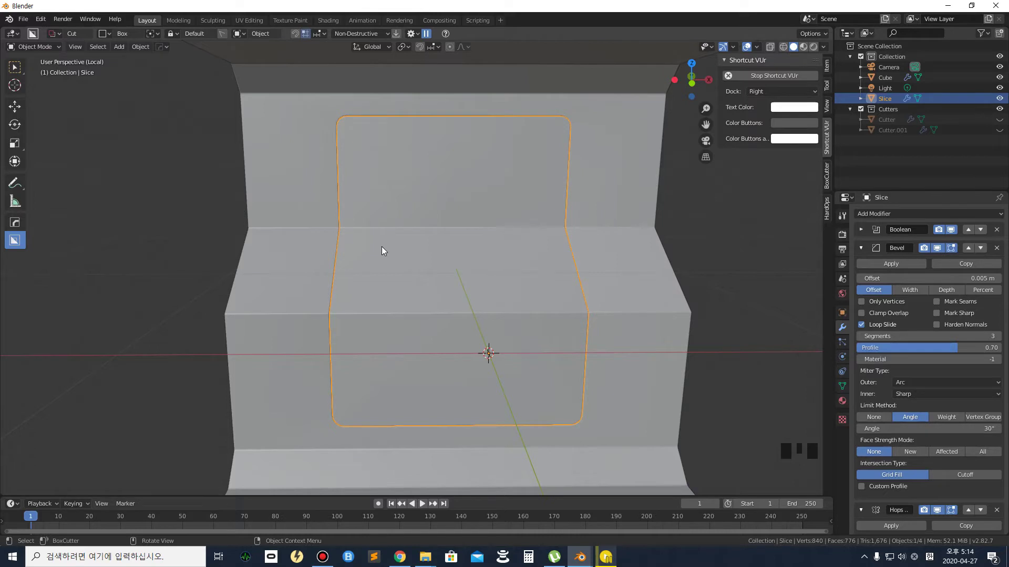
pyautogui.scroll(2, 350, 170)
pyautogui.scroll(-2, 352, 181)
pyautogui.moveTo(355, 186); pyautogui.dragTo(360, 184, button='middle')
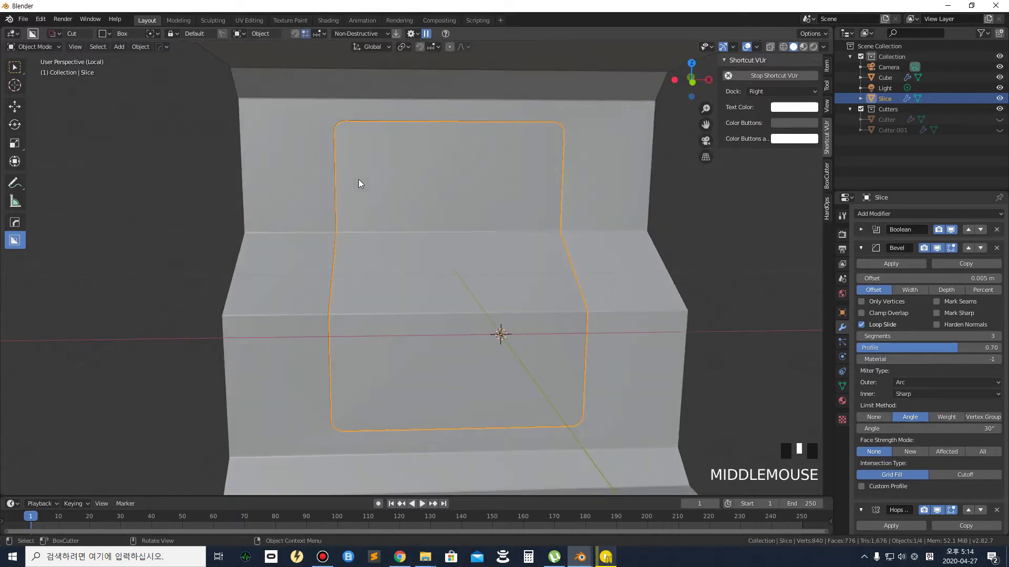
# Adjust the sliced panel's Hard Ops bevel to a width of 0.003 m with 3 segments
pyautogui.press('q')
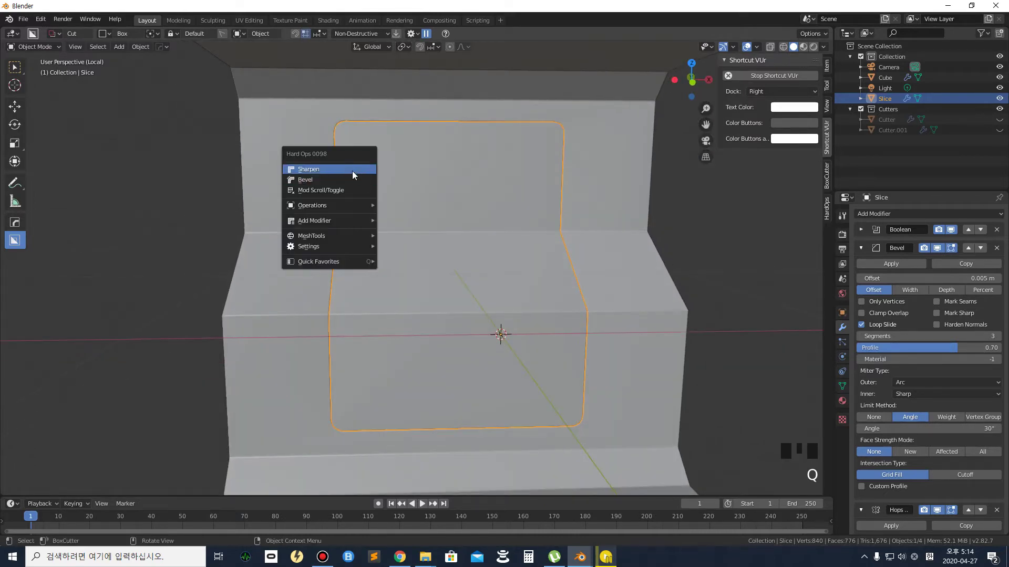
pyautogui.click(345, 181)
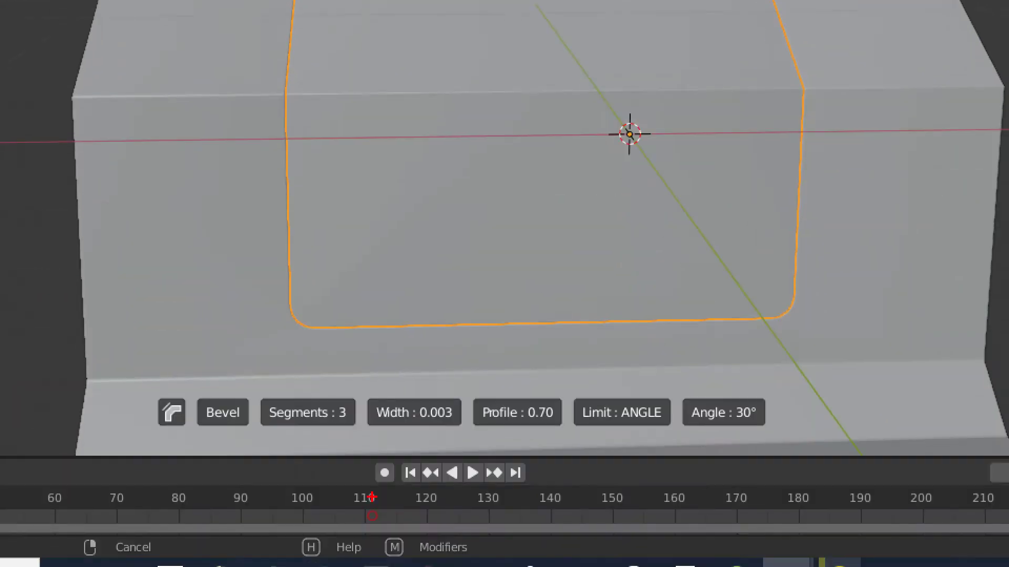
pyautogui.moveTo(358, 383)
pyautogui.mouseDown()
pyautogui.moveTo(522, 440)
pyautogui.moveTo(463, 438)
pyautogui.mouseUp()
pyautogui.moveTo(574, 94); pyautogui.dragTo(557, 106)
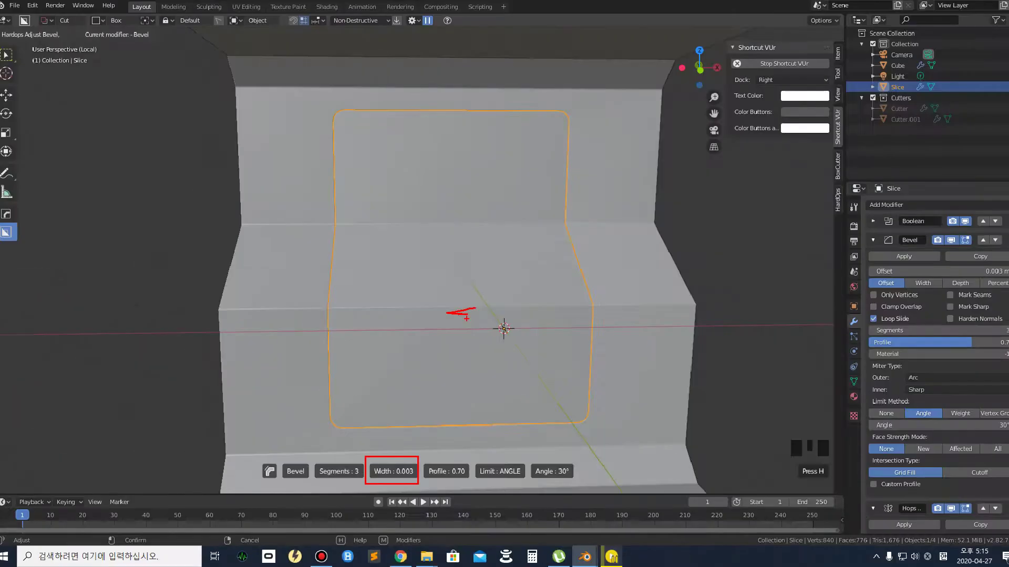
pyautogui.press('Escape')
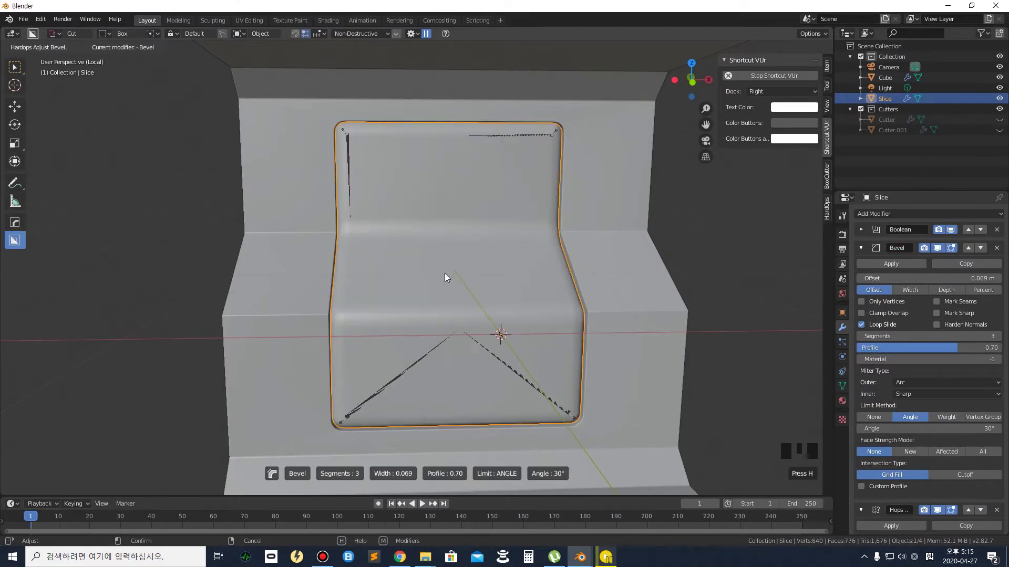
pyautogui.moveTo(450, 391)
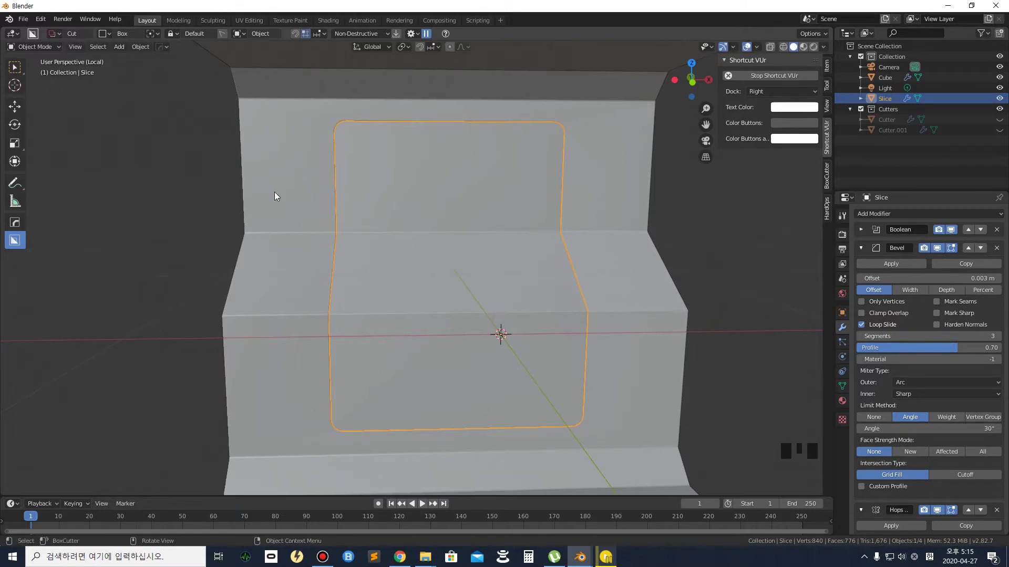
# Deselect the panel and examine the beveled seam along its side edge up close
pyautogui.click(301, 133)
pyautogui.scroll(2, 365, 128)
pyautogui.moveTo(359, 120); pyautogui.dragTo(331, 210, button='middle')
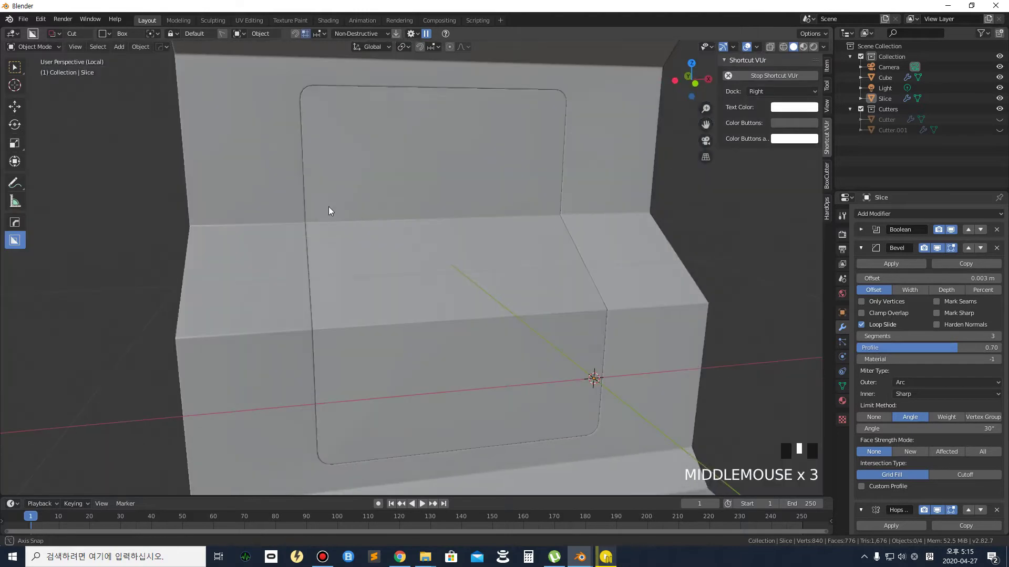
pyautogui.scroll(2, 295, 260)
pyautogui.keyDown('shift'); pyautogui.moveTo(298, 256); pyautogui.dragTo(339, 251, button='middle'); pyautogui.keyUp('shift')
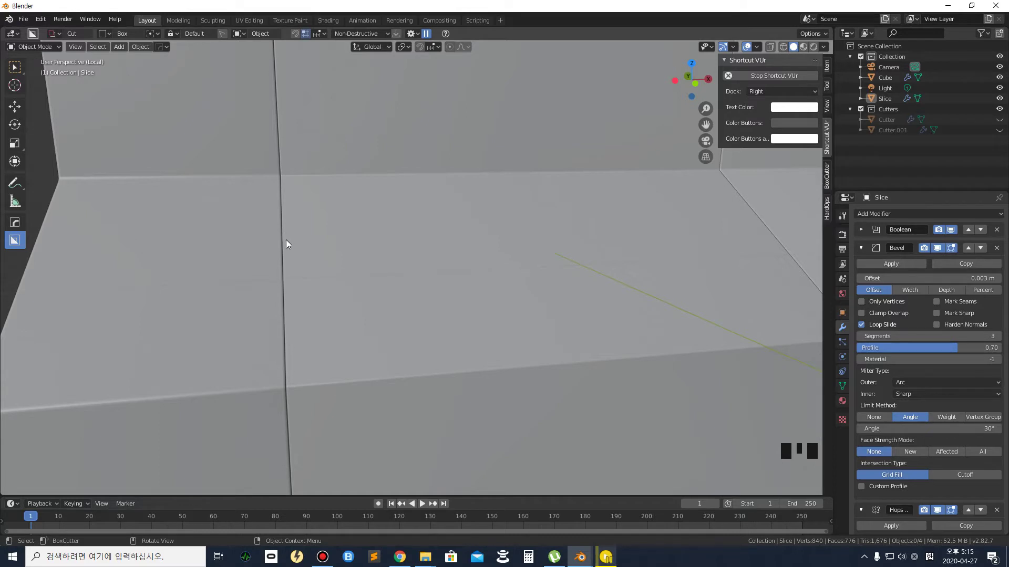
# Draw a small box cutter across the panel's side seam on the sloped face, and round its corners, trying 1 and 3 bevel segments
pyautogui.click(308, 236)
pyautogui.scroll(-2, 313, 252)
pyautogui.scroll(2, 313, 244)
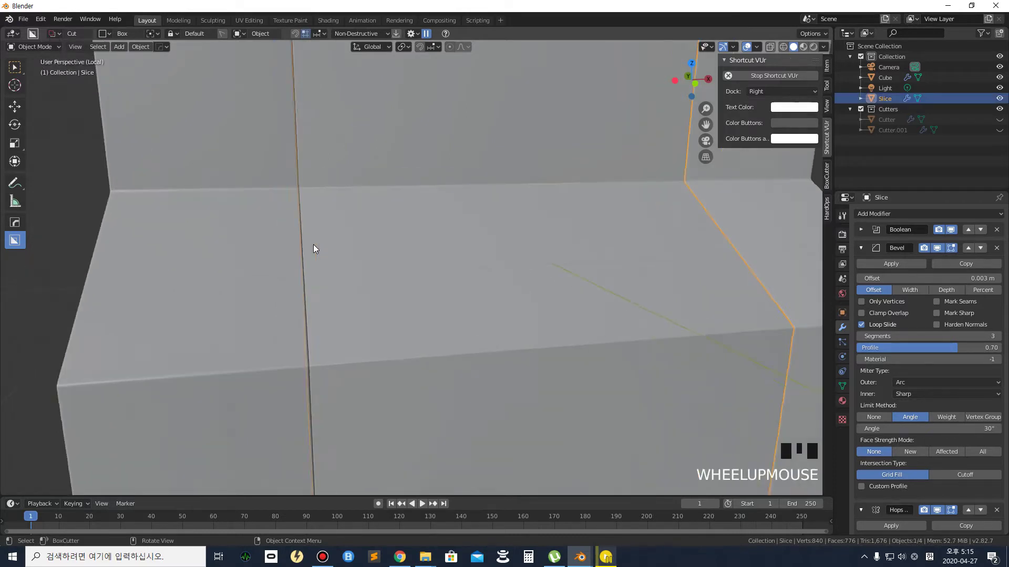
pyautogui.moveTo(292, 232); pyautogui.dragTo(259, 298)
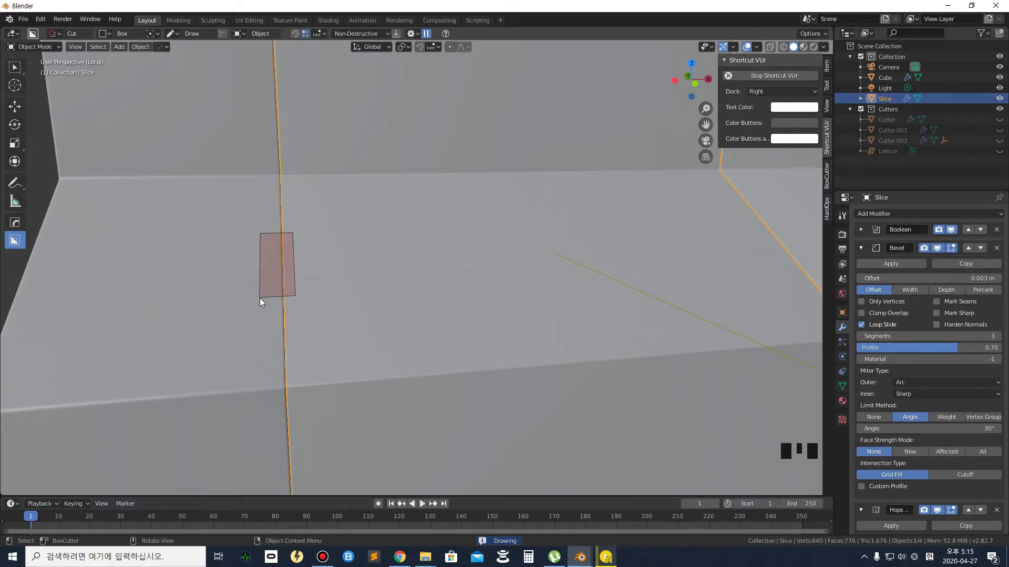
pyautogui.press('b')
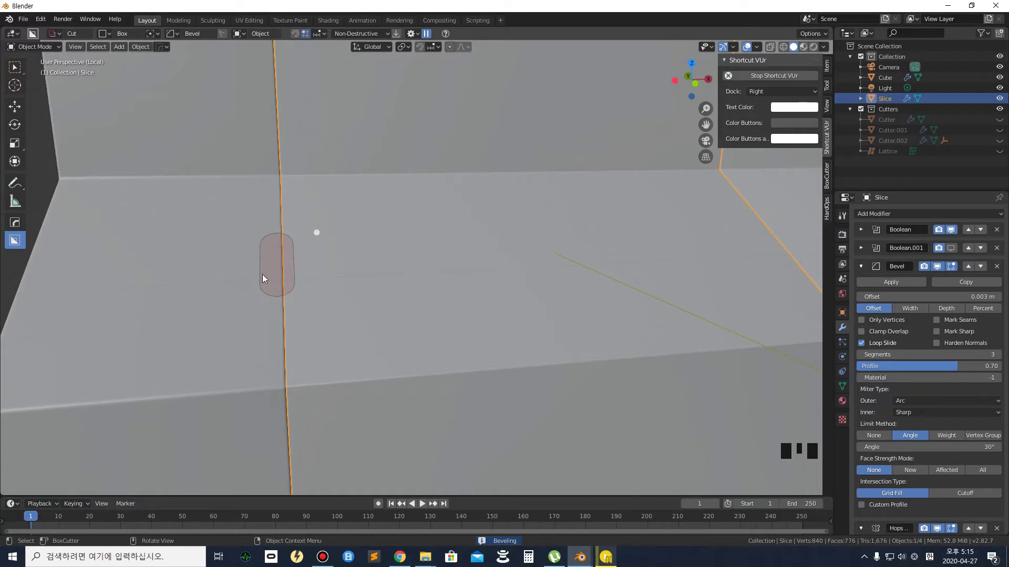
pyautogui.scroll(-3, 263, 245)
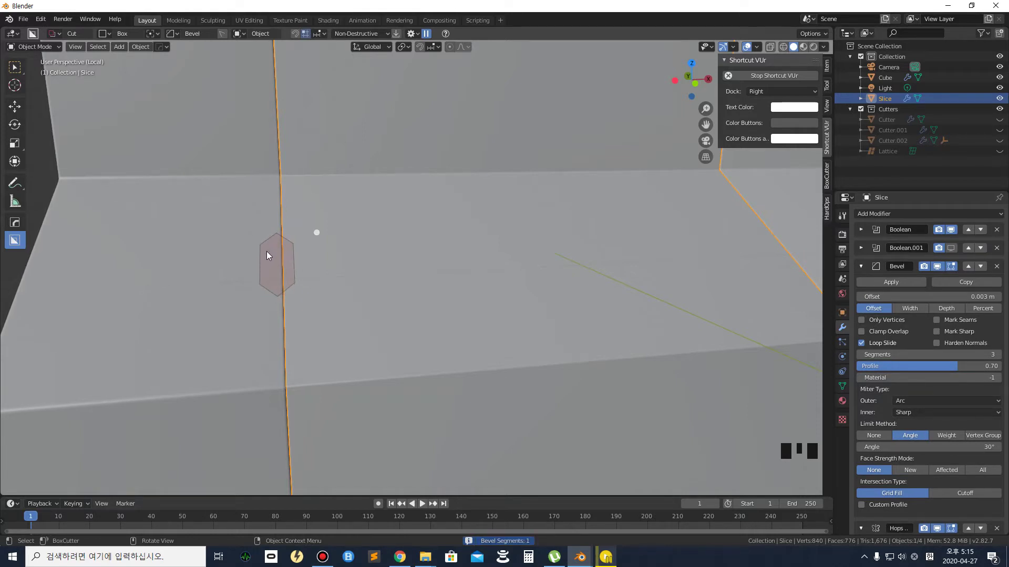
pyautogui.moveTo(274, 261); pyautogui.dragTo(231, 260, button='middle')
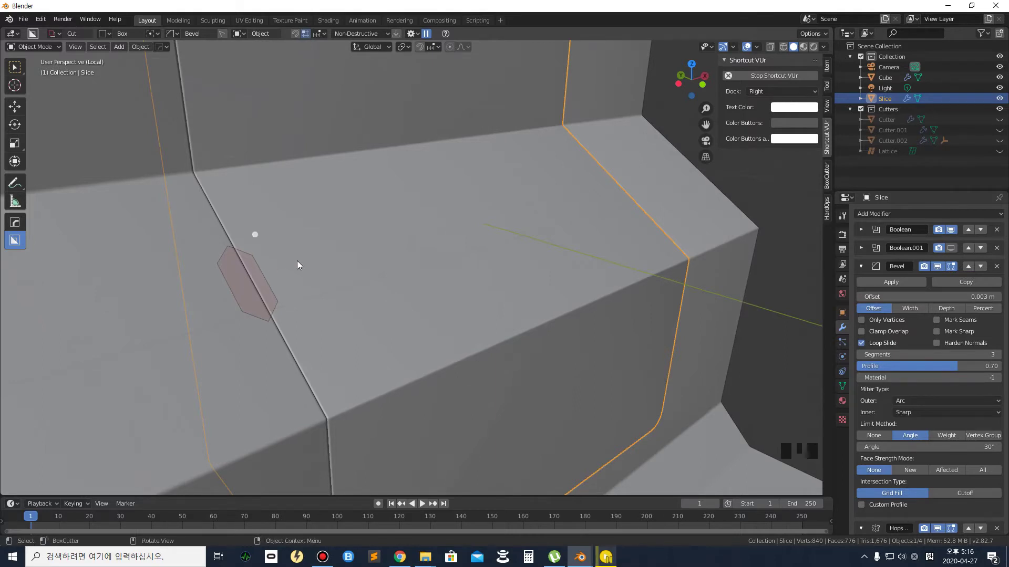
pyautogui.moveTo(298, 260); pyautogui.dragTo(275, 257, button='middle')
pyautogui.scroll(2, 255, 257)
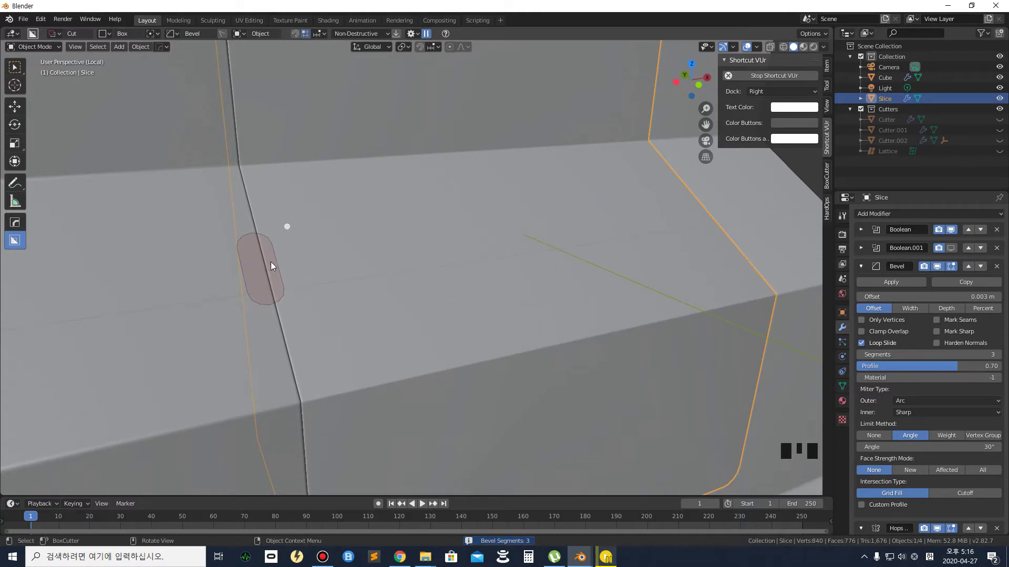
# Lock the rounded cutter's shape, adjust it with its handles and finish the cut, and undo it
pyautogui.press('Tab')
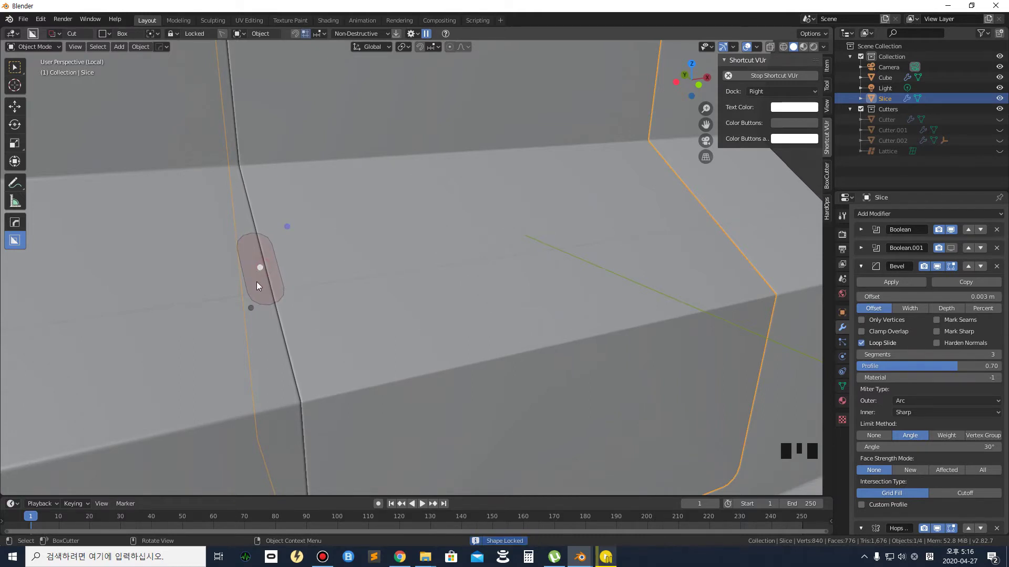
pyautogui.moveTo(249, 307); pyautogui.dragTo(254, 310)
pyautogui.click(286, 226)
pyautogui.moveTo(290, 213)
pyautogui.mouseDown()
pyautogui.moveTo(287, 224)
pyautogui.moveTo(281, 213)
pyautogui.mouseUp()
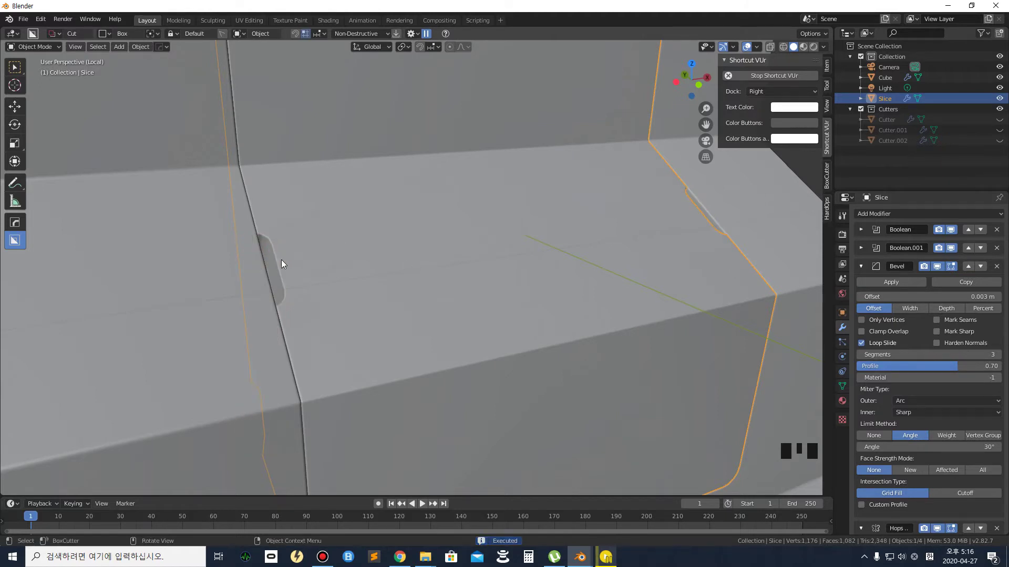
pyautogui.moveTo(275, 254); pyautogui.dragTo(316, 284, button='middle')
pyautogui.hotkey('ctrl', 'z')
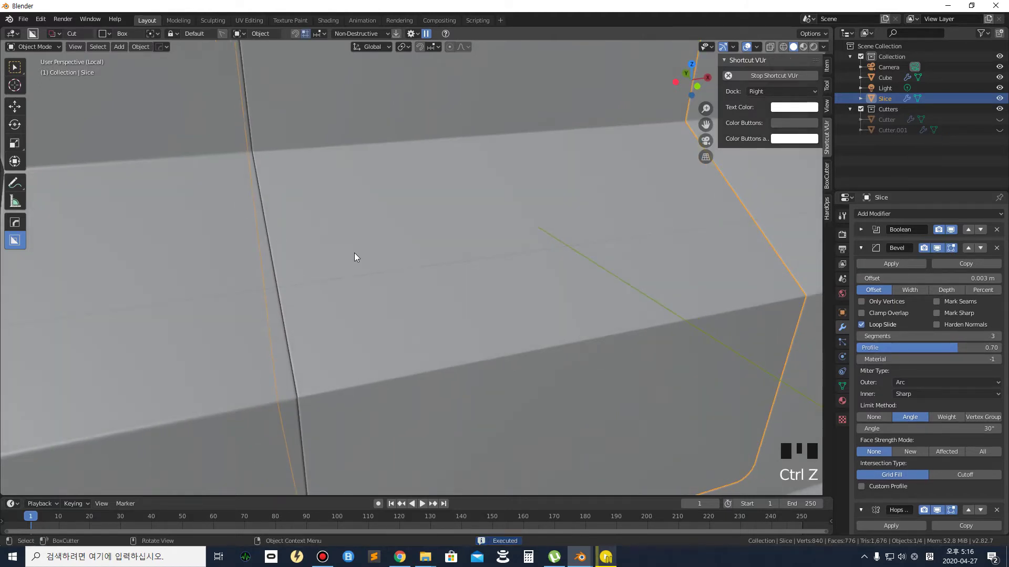
# Try another small box cut with beveled corners across the side seam on the sloped face, and undo it
pyautogui.moveTo(361, 254); pyautogui.dragTo(339, 248, button='middle')
pyautogui.click(335, 246)
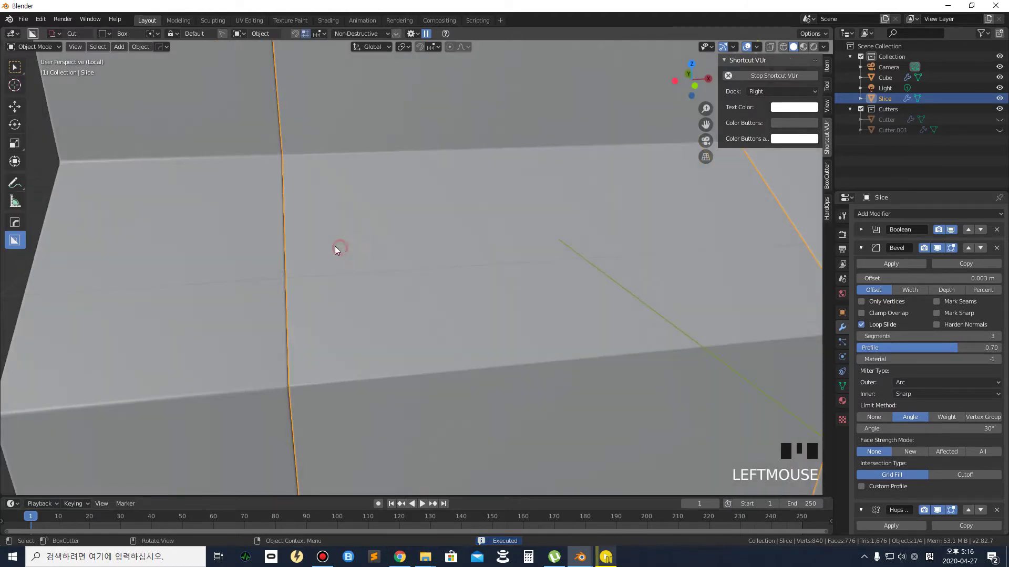
pyautogui.click(287, 229)
pyautogui.moveTo(277, 277)
pyautogui.mouseDown(button='middle')
pyautogui.moveTo(333, 268)
pyautogui.moveTo(262, 271)
pyautogui.mouseUp(button='middle')
pyautogui.scroll(2, 242, 272)
pyautogui.scroll(-1, 241, 272)
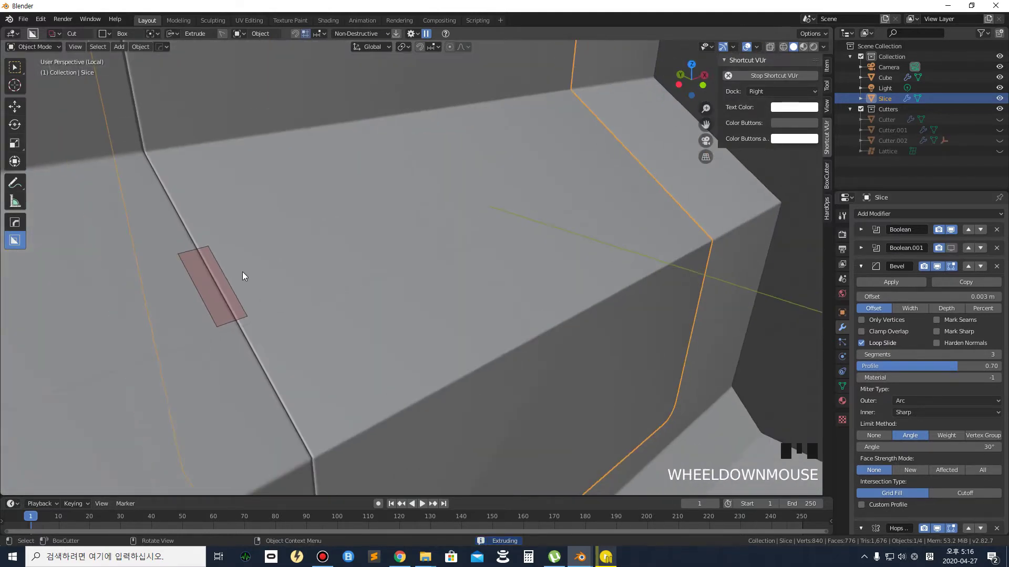
pyautogui.press('b')
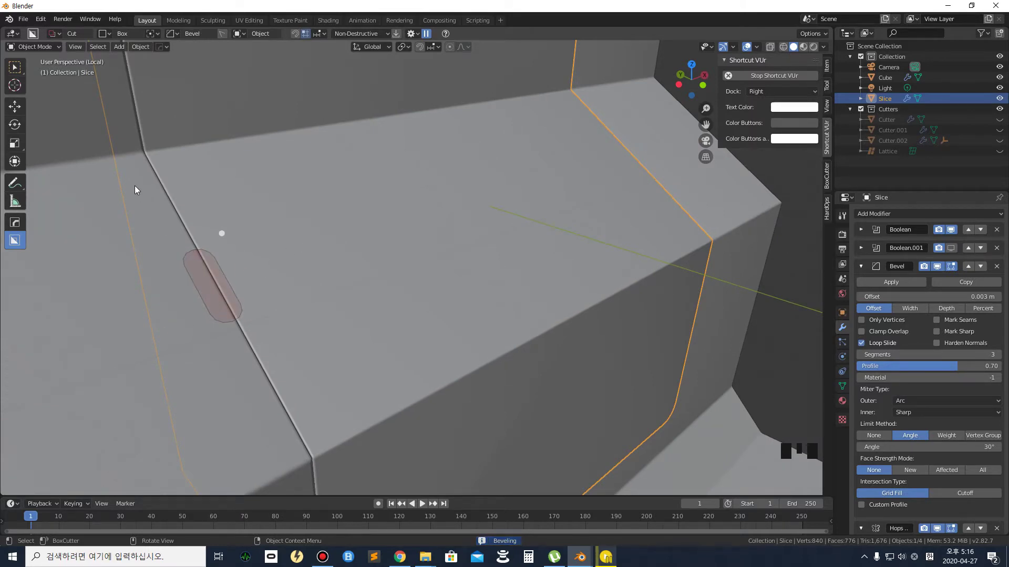
pyautogui.click(213, 278)
pyautogui.click(827, 182)
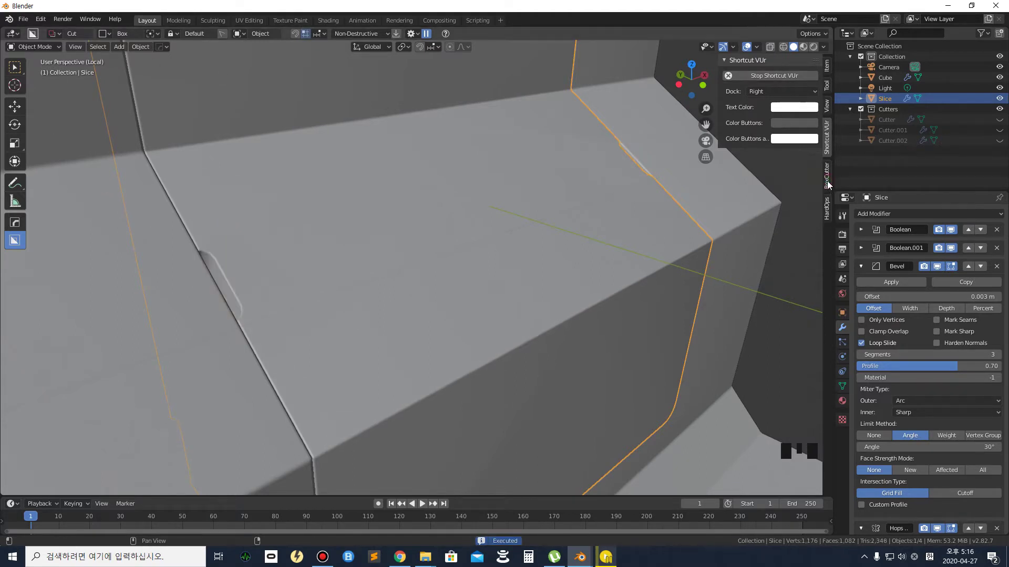
pyautogui.hotkey('ctrl', 'z')
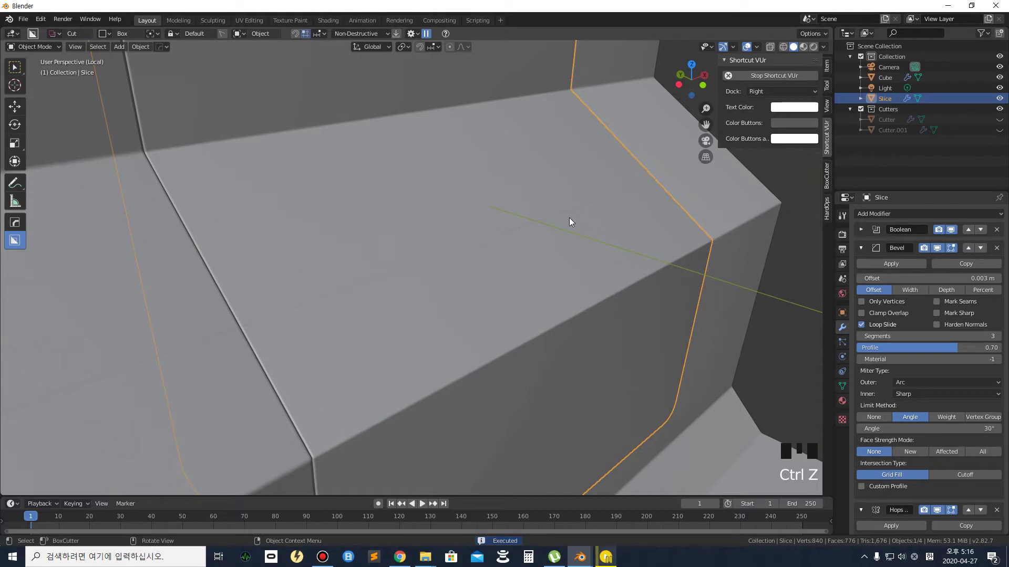
# Look through the BoxCutter and Hard Ops sidebar settings and return to the panel's side seam
pyautogui.click(826, 181)
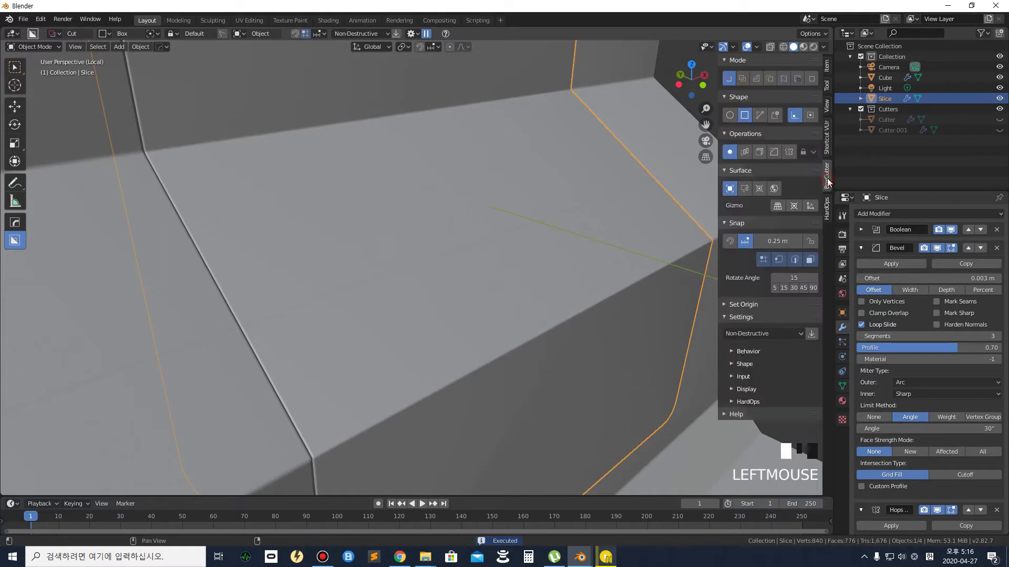
pyautogui.click(826, 213)
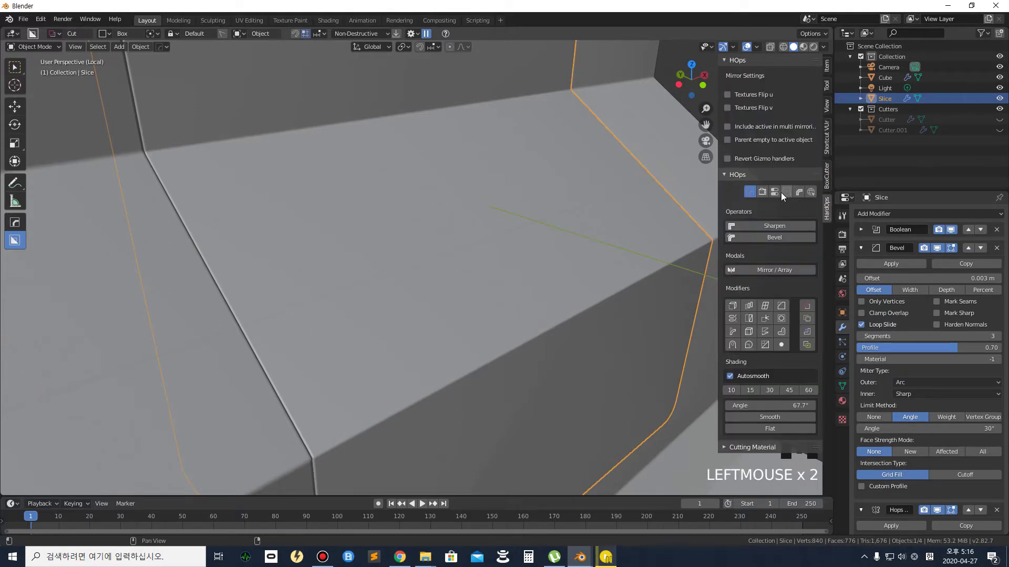
pyautogui.moveTo(279, 220); pyautogui.dragTo(287, 225, button='middle')
pyautogui.click(326, 226)
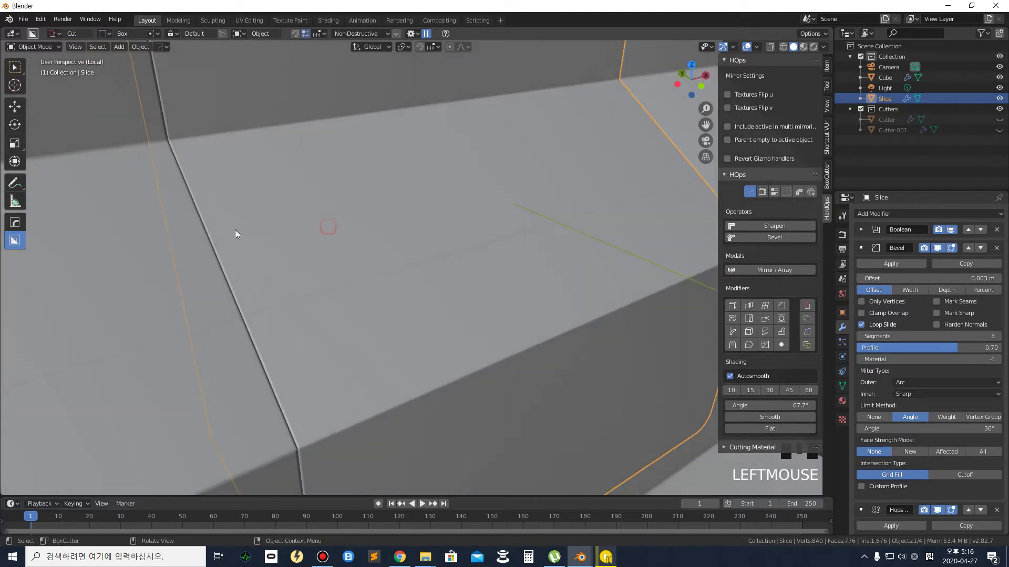
# Draw a small box cutter straddling the panel's side seam on the sloped face, and bevel its corners with 5 segments
pyautogui.moveTo(222, 228); pyautogui.dragTo(207, 310)
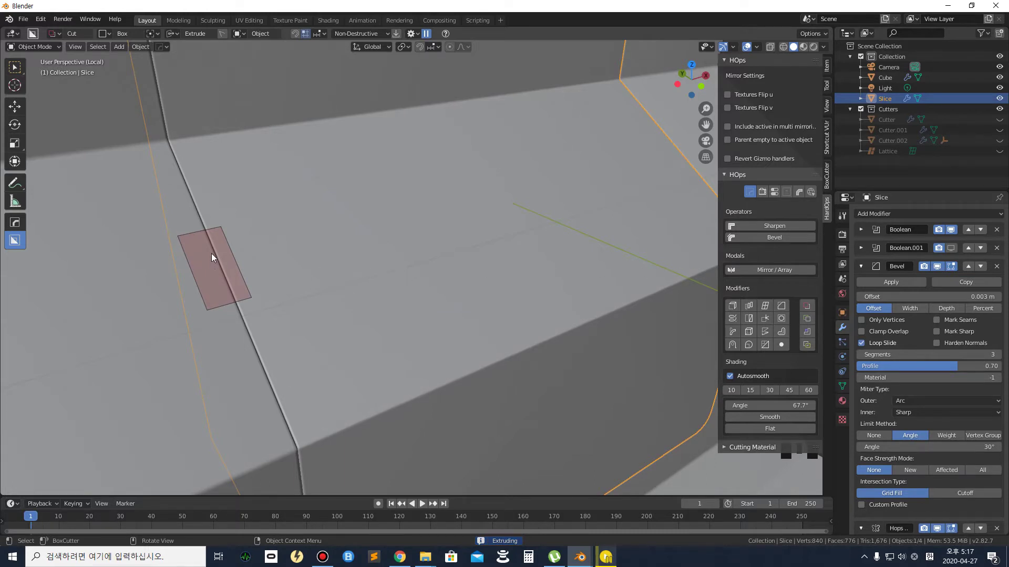
pyautogui.press('b')
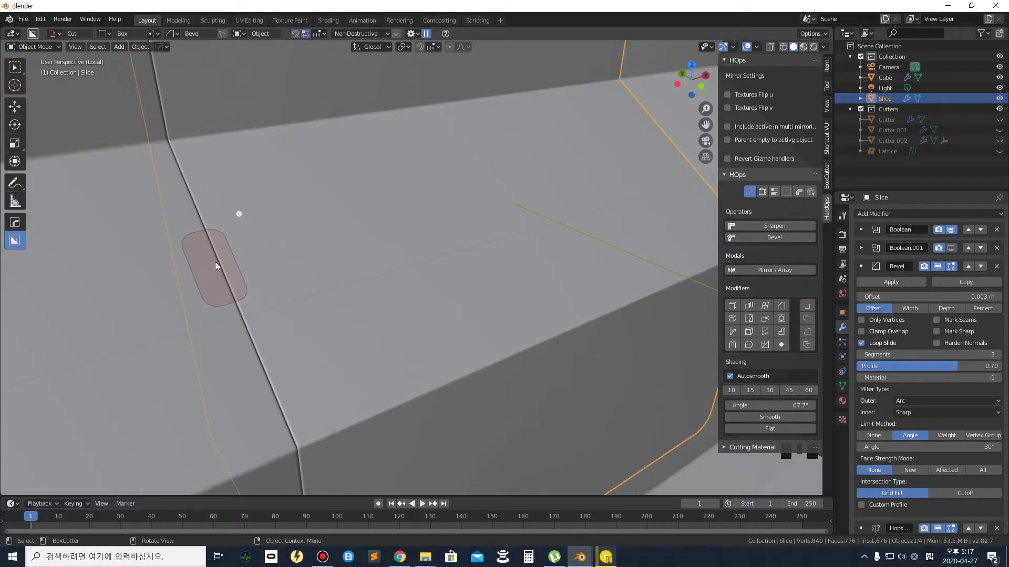
pyautogui.scroll(2, 207, 265)
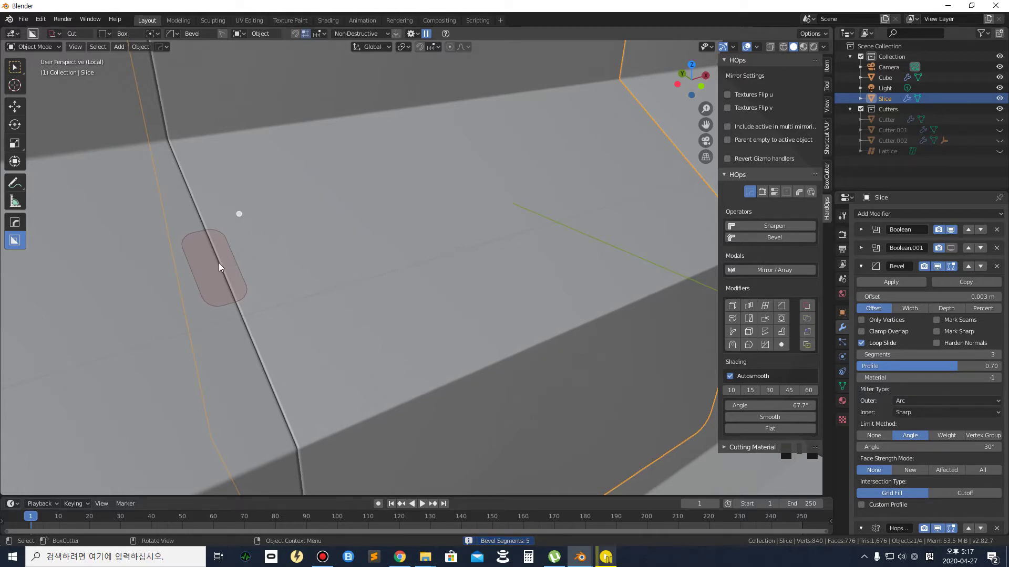
# Lock the rounded cutter, extrude it a short depth into the sloped face, and finish the cut in the panel
pyautogui.moveTo(248, 256); pyautogui.dragTo(256, 257, button='middle')
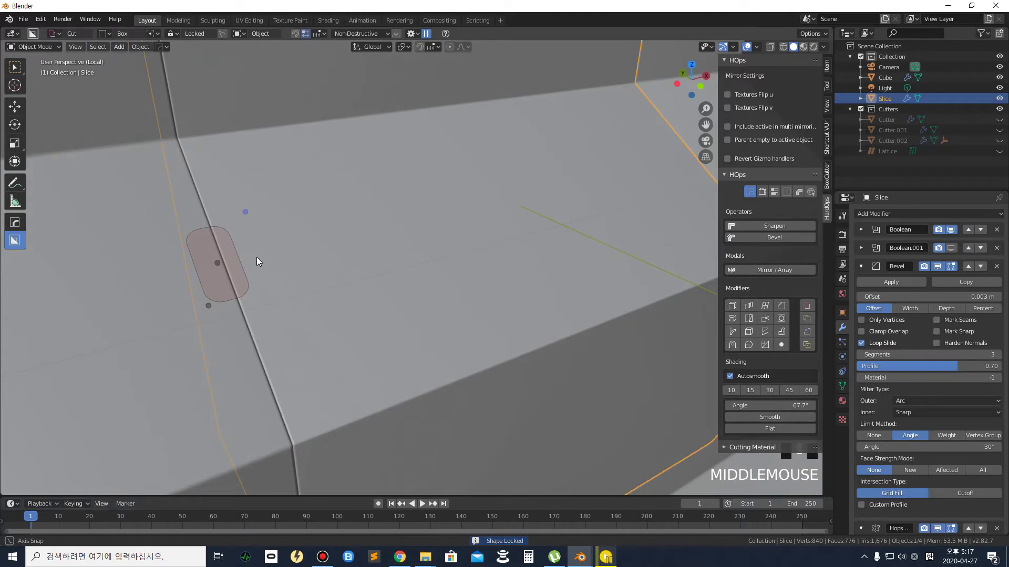
pyautogui.press('e')
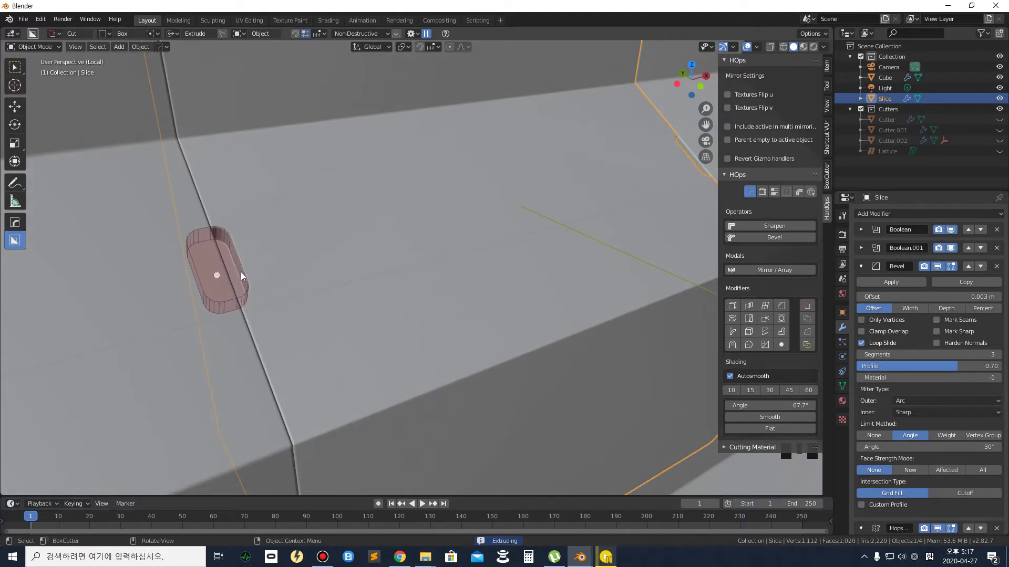
pyautogui.scroll(-2, 310, 253)
pyautogui.moveTo(309, 257)
pyautogui.mouseDown(button='middle')
pyautogui.moveTo(343, 252)
pyautogui.moveTo(328, 254)
pyautogui.mouseUp(button='middle')
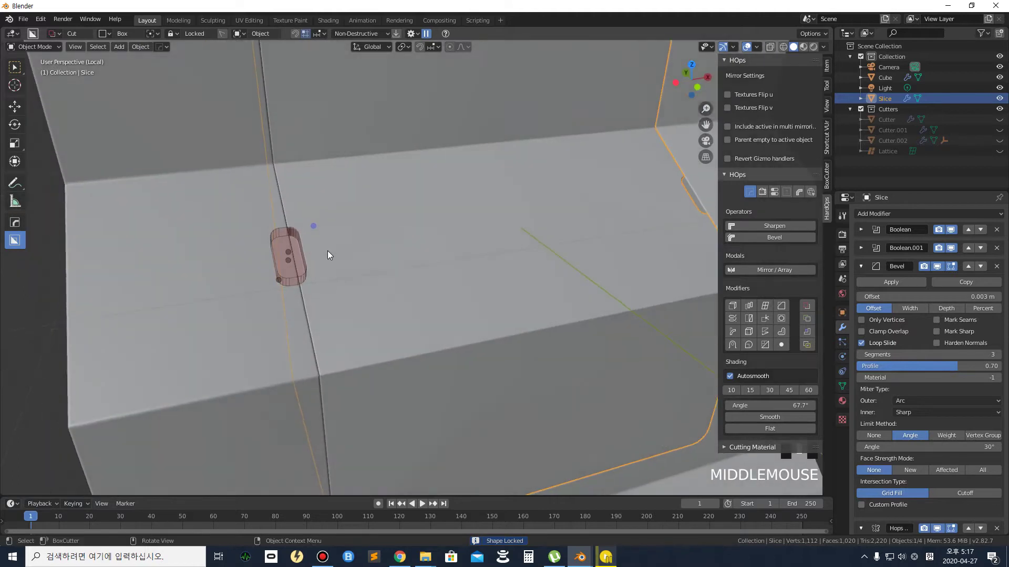
pyautogui.click(46, 295)
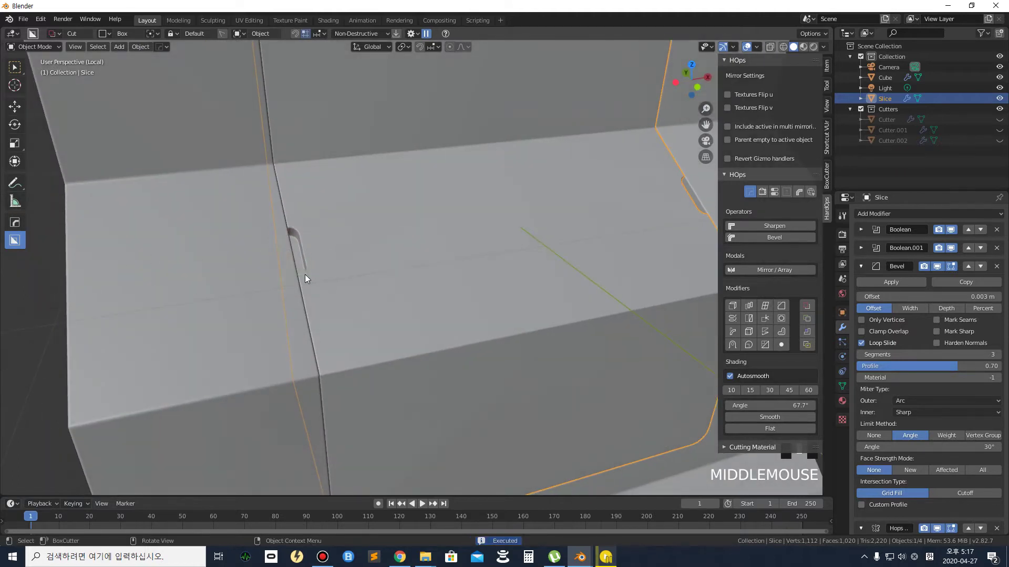
# Examine the side-seam notches, and compare them with the sloped section of the finished 6week.blend reference model
pyautogui.moveTo(310, 275); pyautogui.dragTo(285, 276, button='middle')
pyautogui.keyDown('shift'); pyautogui.moveTo(398, 258); pyautogui.dragTo(329, 232, button='middle'); pyautogui.keyUp('shift')
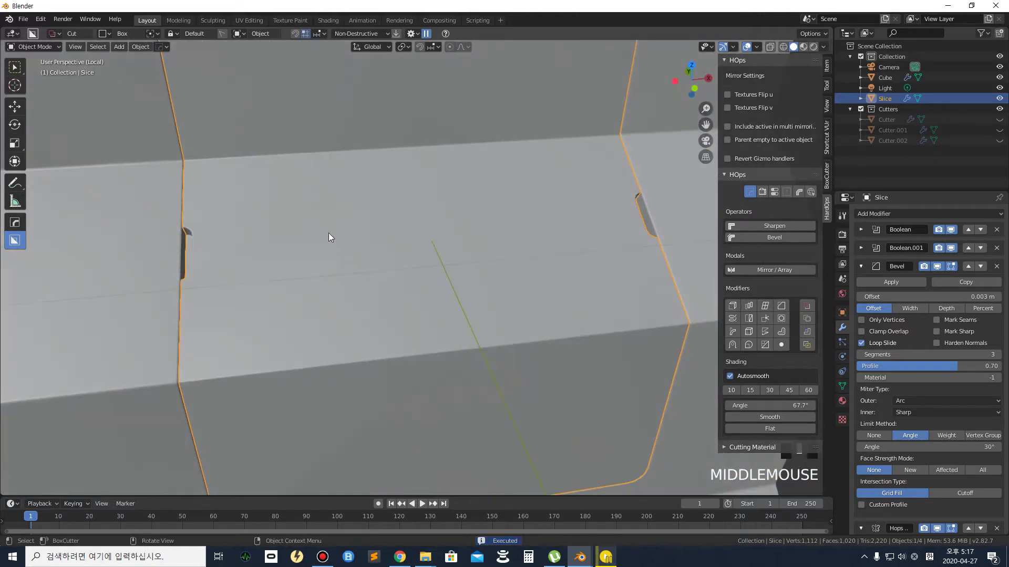
pyautogui.moveTo(237, 193); pyautogui.dragTo(286, 196, button='middle')
pyautogui.moveTo(410, 200); pyautogui.dragTo(193, 194, button='middle')
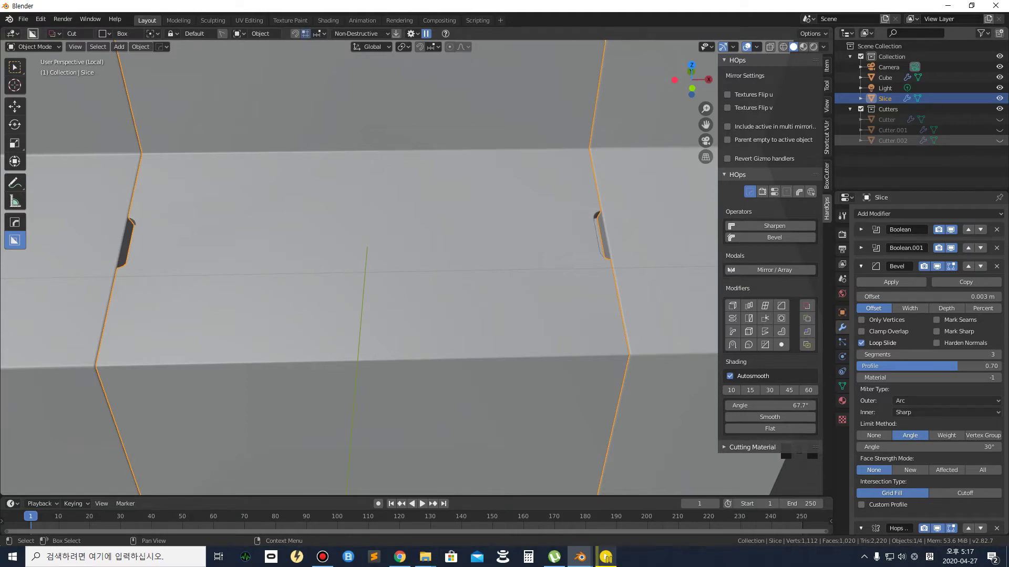
pyautogui.moveTo(1008, 56); pyautogui.dragTo(236, 42)
pyautogui.moveTo(362, 342)
pyautogui.mouseDown(button='middle')
pyautogui.moveTo(349, 371)
pyautogui.moveTo(350, 341)
pyautogui.moveTo(371, 325)
pyautogui.mouseUp(button='middle')
pyautogui.scroll(3, 284, 411)
pyautogui.scroll(1, 285, 410)
pyautogui.moveTo(302, 354); pyautogui.dragTo(348, 332, button='middle')
pyautogui.scroll(1, 232, 346)
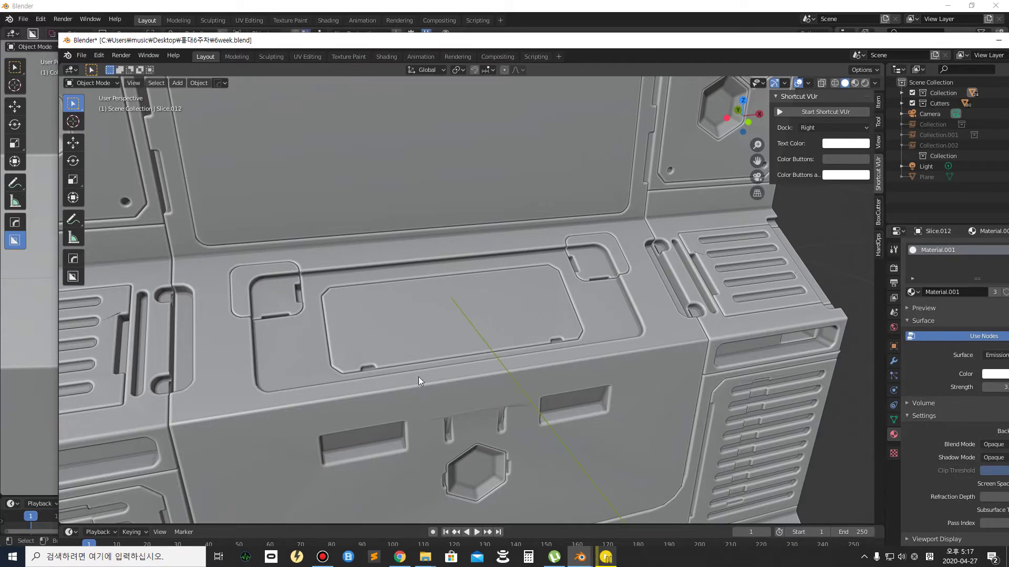
pyautogui.moveTo(342, 44); pyautogui.dragTo(1008, 84)
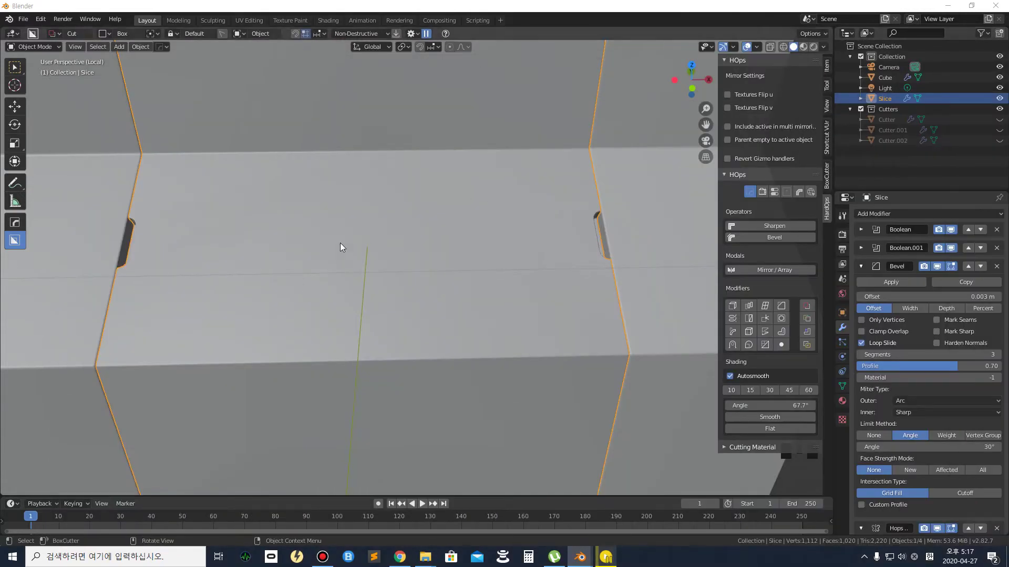
# Draw a large box cutter across the panel's sloped face between the two side notches, and round its corners with a bevel
pyautogui.click(199, 197)
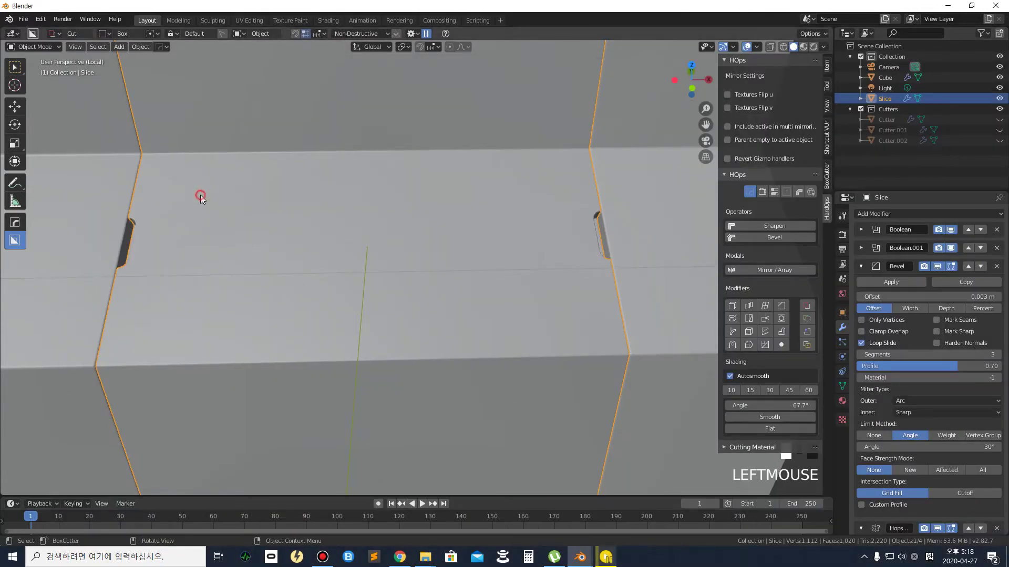
pyautogui.click(162, 175)
pyautogui.moveTo(266, 215)
pyautogui.mouseDown()
pyautogui.moveTo(505, 288)
pyautogui.moveTo(602, 332)
pyautogui.mouseUp()
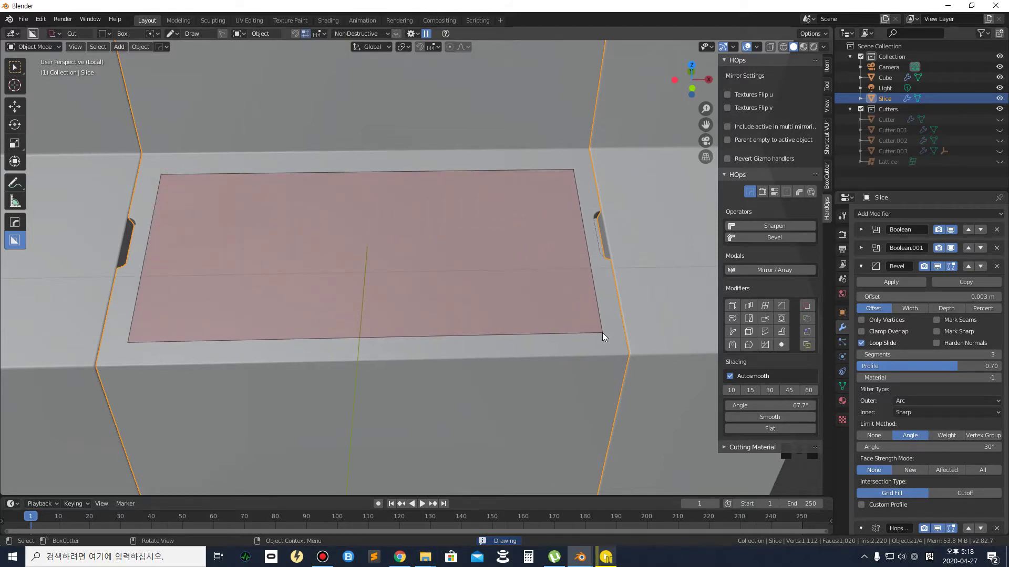
pyautogui.moveTo(602, 332); pyautogui.dragTo(597, 333)
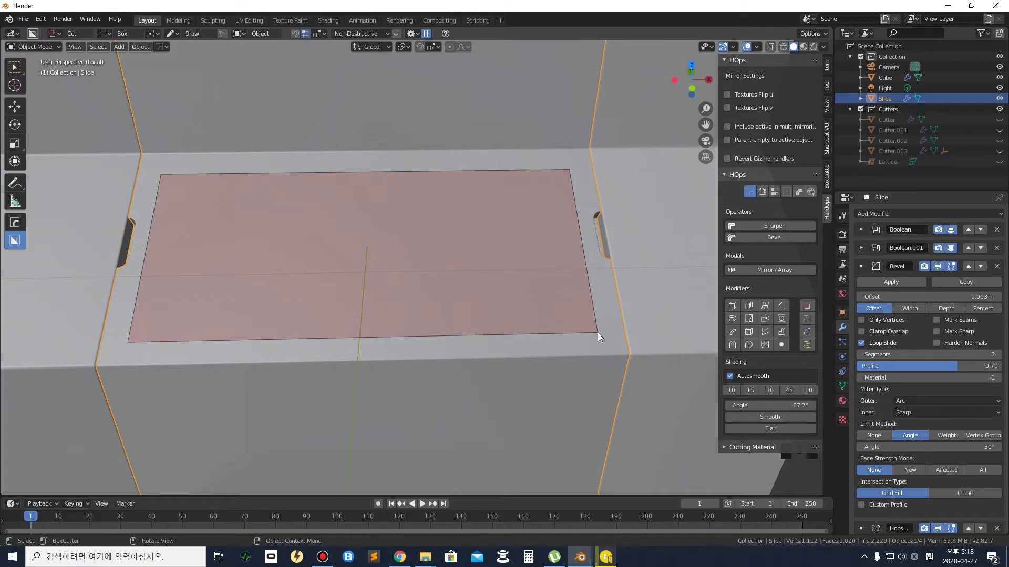
pyautogui.moveTo(597, 333); pyautogui.dragTo(596, 332)
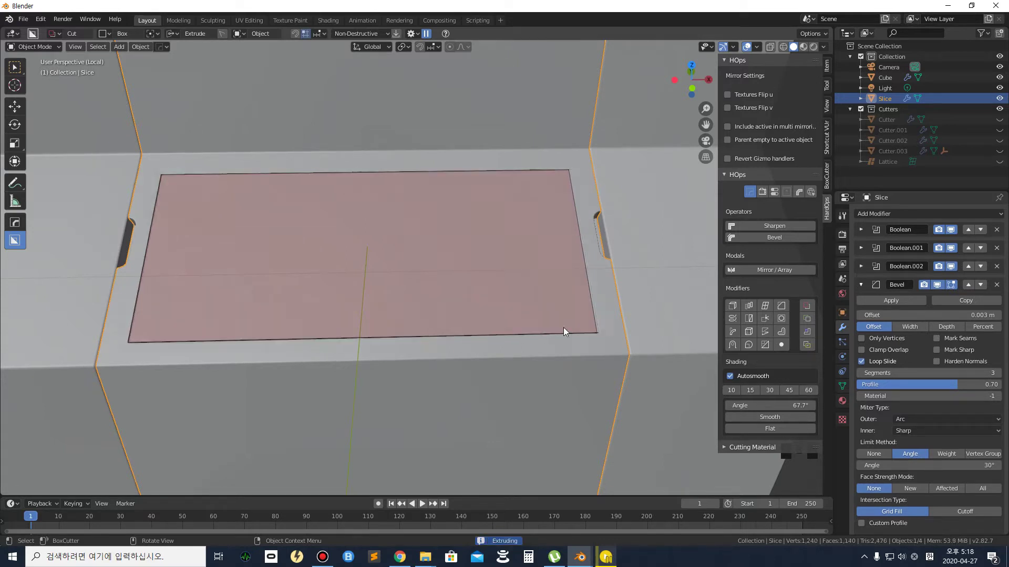
pyautogui.press('b')
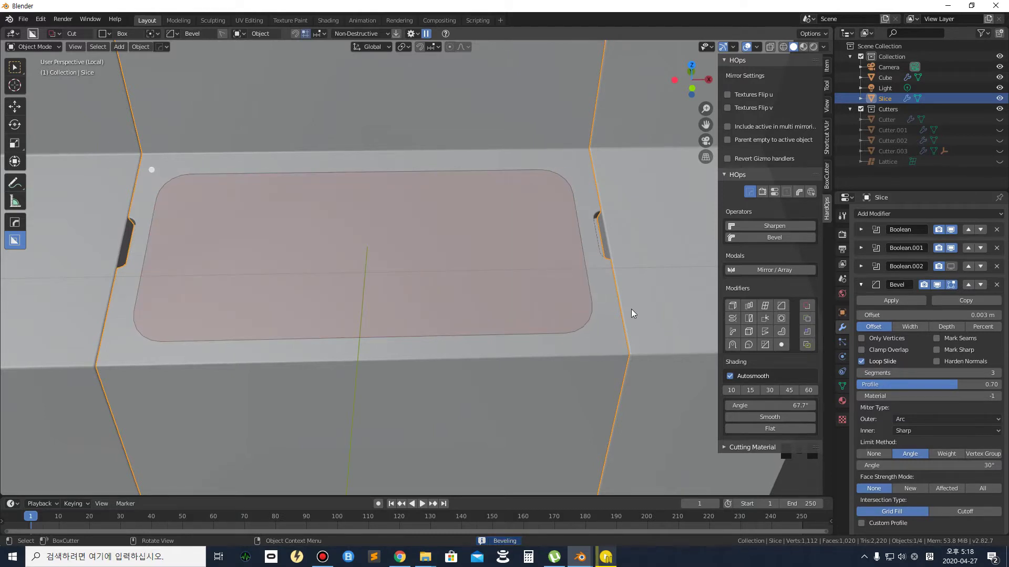
pyautogui.press('Tab')
# Extrude the large rounded cutter a shallow depth into the sloped face, finish the cut, and deselect the panel
pyautogui.press('e')
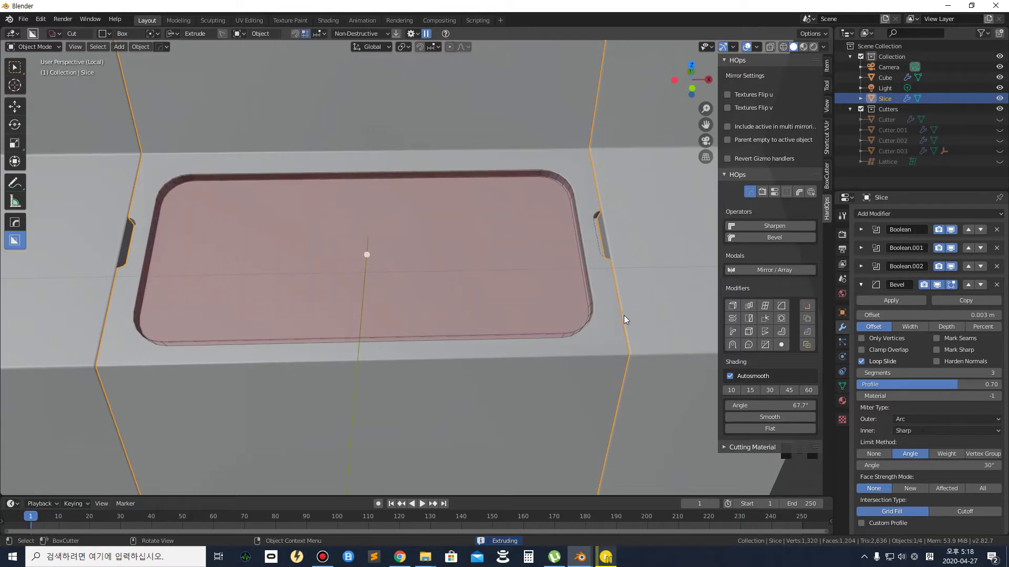
pyautogui.press('Tab')
pyautogui.scroll(-3, 299, 268)
pyautogui.moveTo(299, 267); pyautogui.dragTo(359, 265, button='middle')
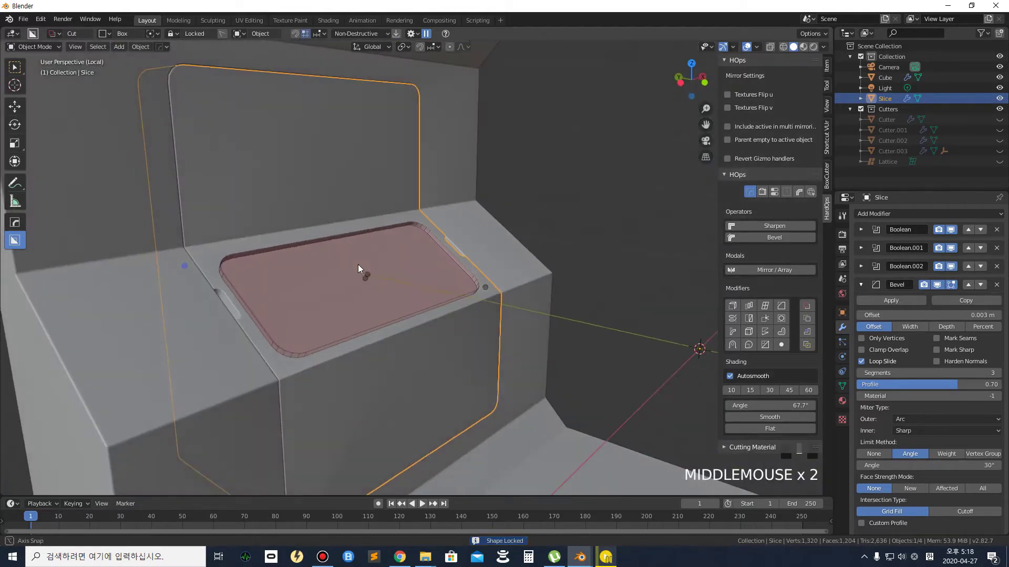
pyautogui.click(577, 211)
pyautogui.moveTo(576, 213); pyautogui.dragTo(556, 254, button='middle')
pyautogui.scroll(-1, 556, 255)
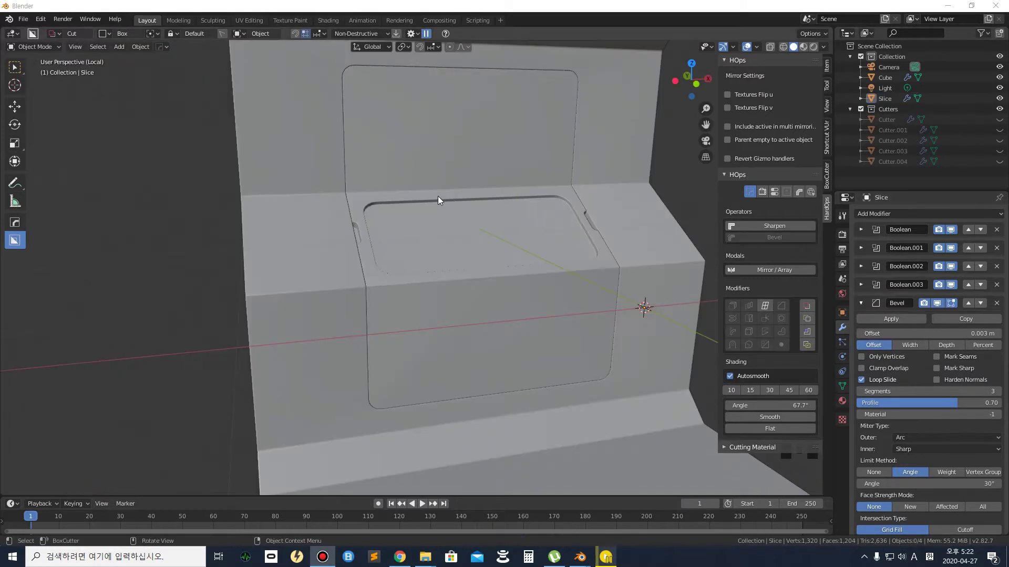
# Select the panel, draw a small box cutter over the recess's upper-left corner on the sloped face, and round its corners
pyautogui.moveTo(394, 203); pyautogui.dragTo(351, 228, button='middle')
pyautogui.scroll(4, 315, 176)
pyautogui.keyDown('shift'); pyautogui.moveTo(314, 177); pyautogui.dragTo(332, 259, button='middle'); pyautogui.keyUp('shift')
pyautogui.scroll(2, 331, 258)
pyautogui.click(327, 243)
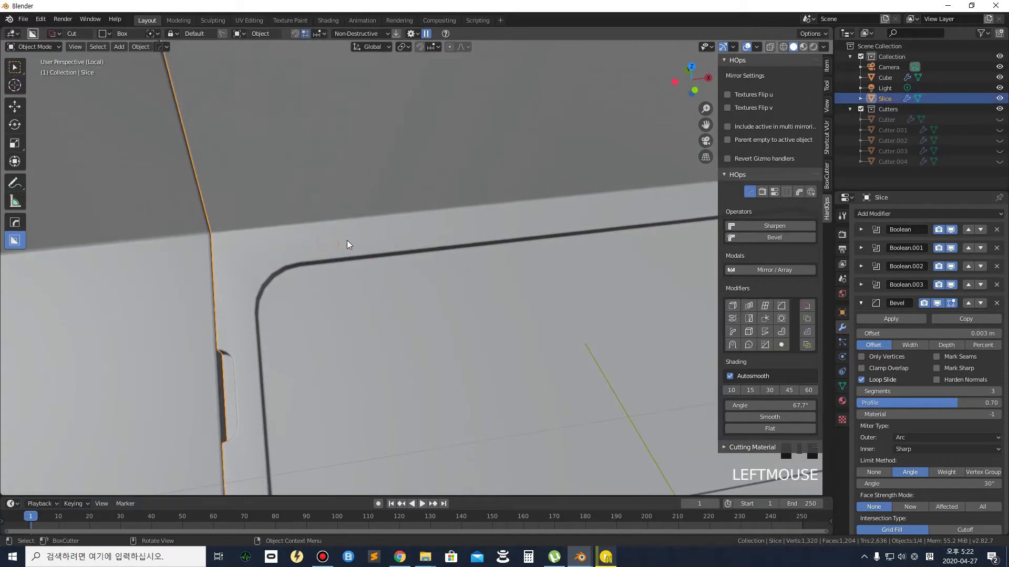
pyautogui.scroll(-1, 344, 243)
pyautogui.moveTo(342, 245); pyautogui.dragTo(346, 244, button='middle')
pyautogui.moveTo(339, 254); pyautogui.dragTo(263, 332)
pyautogui.press('b')
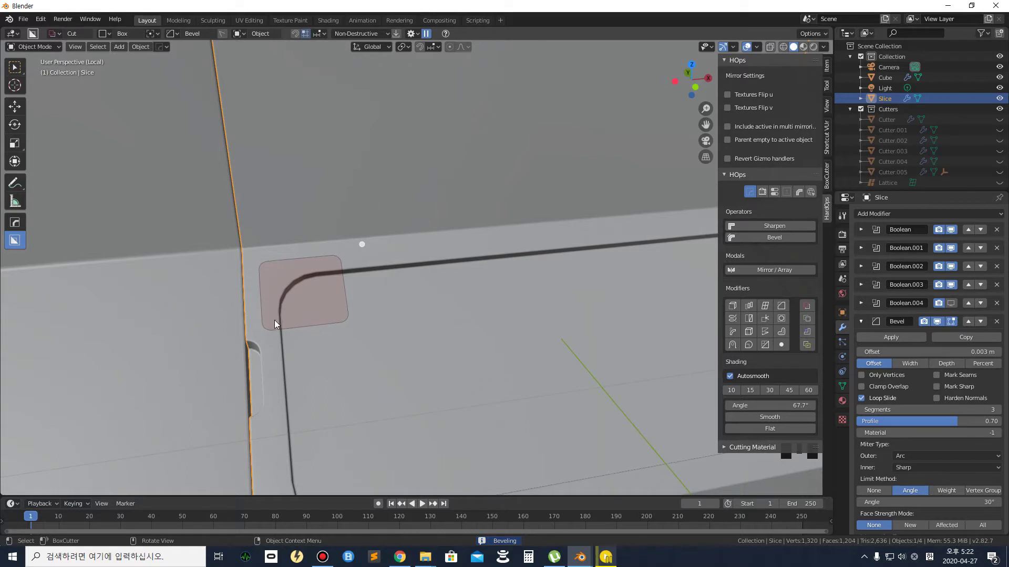
pyautogui.press('Tab')
# Extrude the small rounded cutter into the panel and slice the recess corner off as a separate piece
pyautogui.press('e')
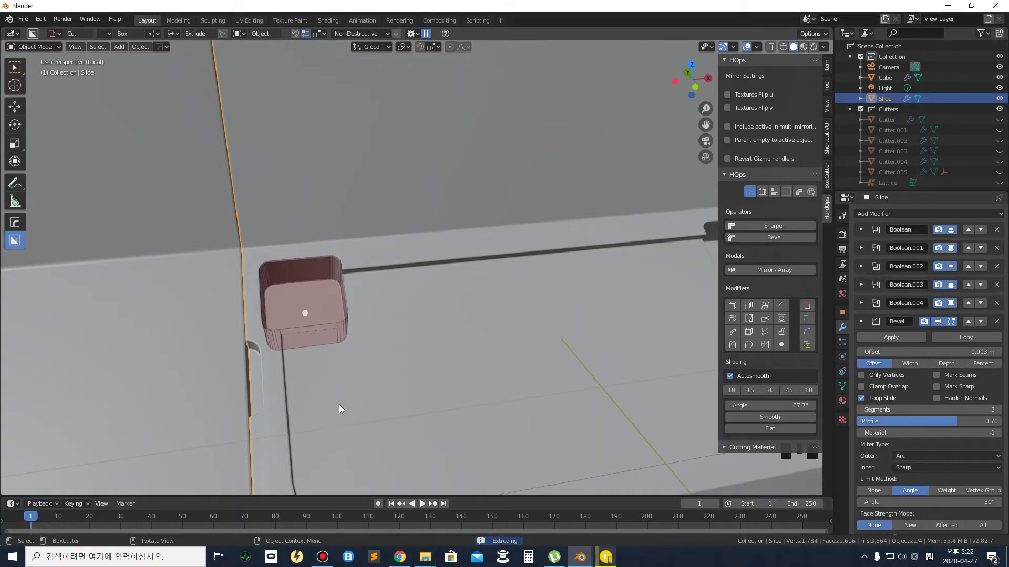
pyautogui.press('k')
pyautogui.click(339, 405)
pyautogui.moveTo(408, 307); pyautogui.dragTo(395, 303, button='middle')
pyautogui.scroll(-2, 472, 267)
pyautogui.keyDown('shift'); pyautogui.moveTo(472, 267); pyautogui.dragTo(189, 361, button='middle'); pyautogui.keyUp('shift')
pyautogui.click(302, 293)
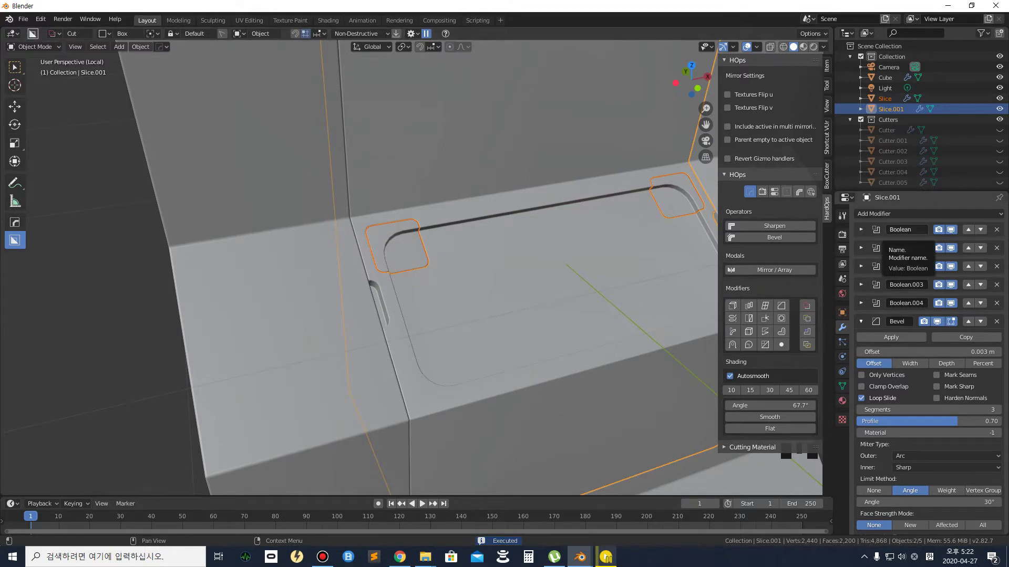
pyautogui.scroll(2, 471, 261)
pyautogui.moveTo(471, 258); pyautogui.dragTo(399, 270, button='middle')
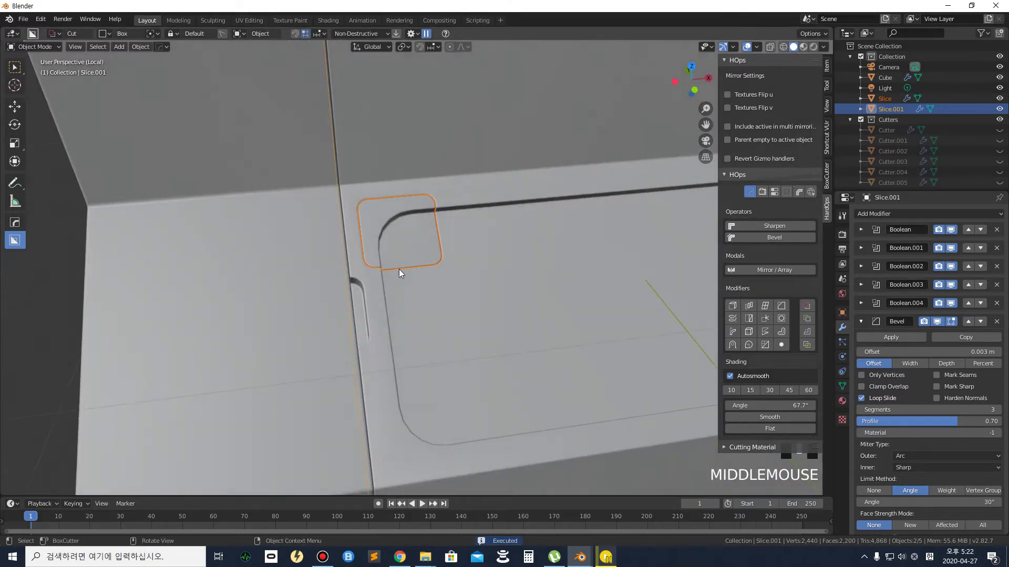
# Select the sliced corner piece and cut small rectangular notches into its lower edge and its inner side edge
pyautogui.click(33, 321)
pyautogui.scroll(-2, 417, 251)
pyautogui.click(417, 250)
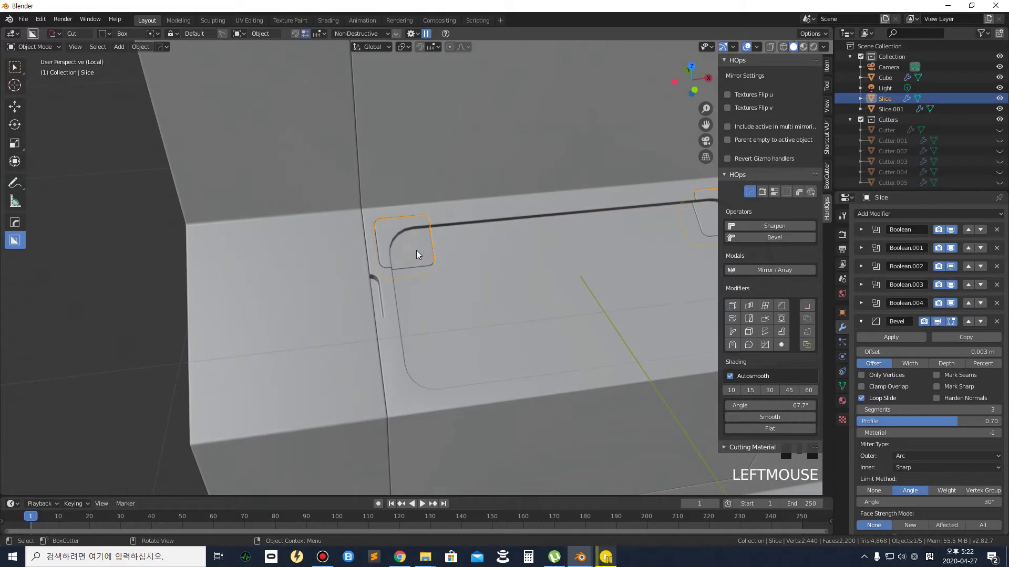
pyautogui.scroll(3, 420, 235)
pyautogui.moveTo(444, 239); pyautogui.dragTo(407, 266, button='middle')
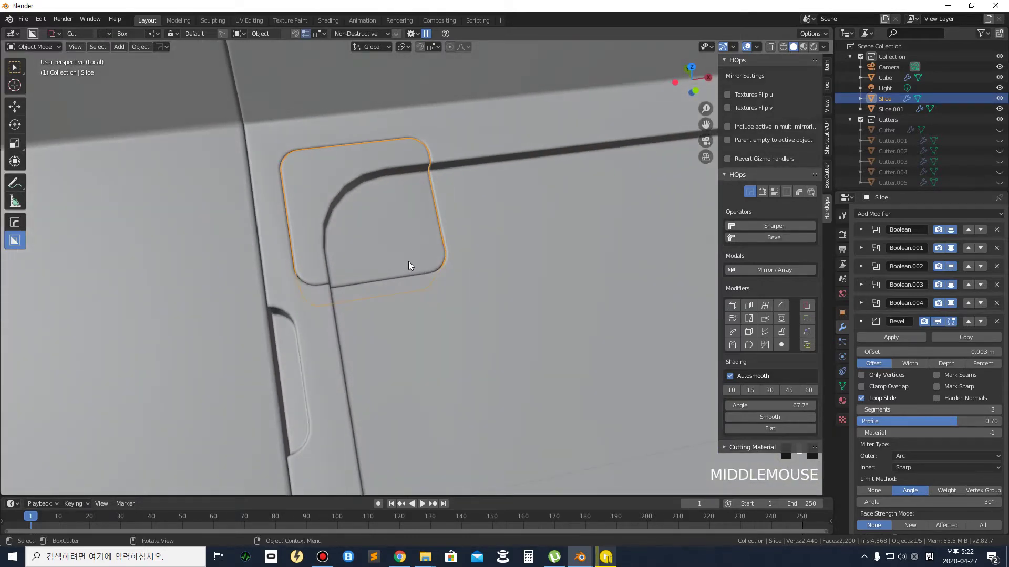
pyautogui.moveTo(409, 265)
pyautogui.mouseDown()
pyautogui.moveTo(354, 294)
pyautogui.moveTo(356, 305)
pyautogui.mouseUp()
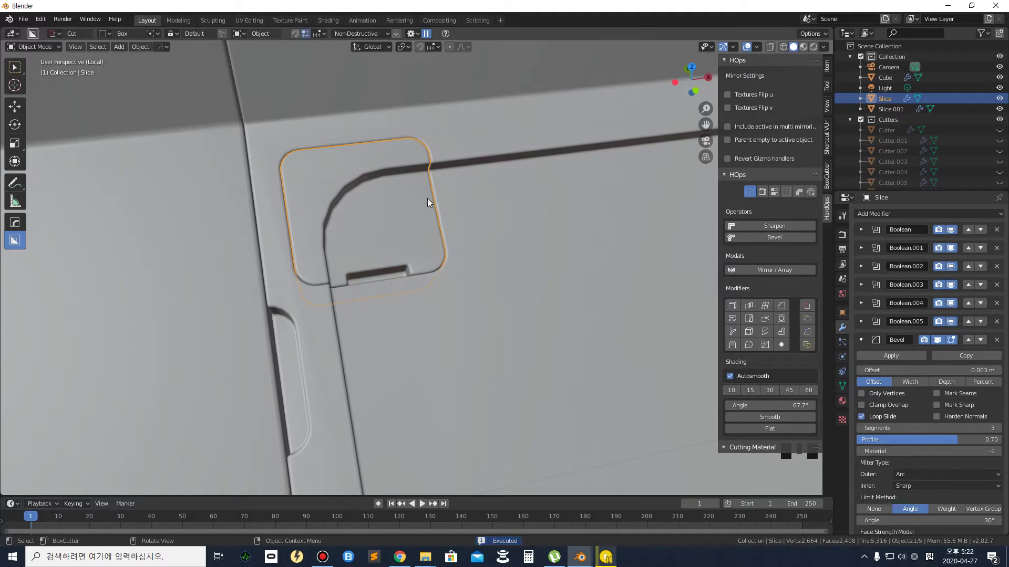
pyautogui.moveTo(420, 194); pyautogui.dragTo(456, 237)
pyautogui.scroll(-3, 455, 236)
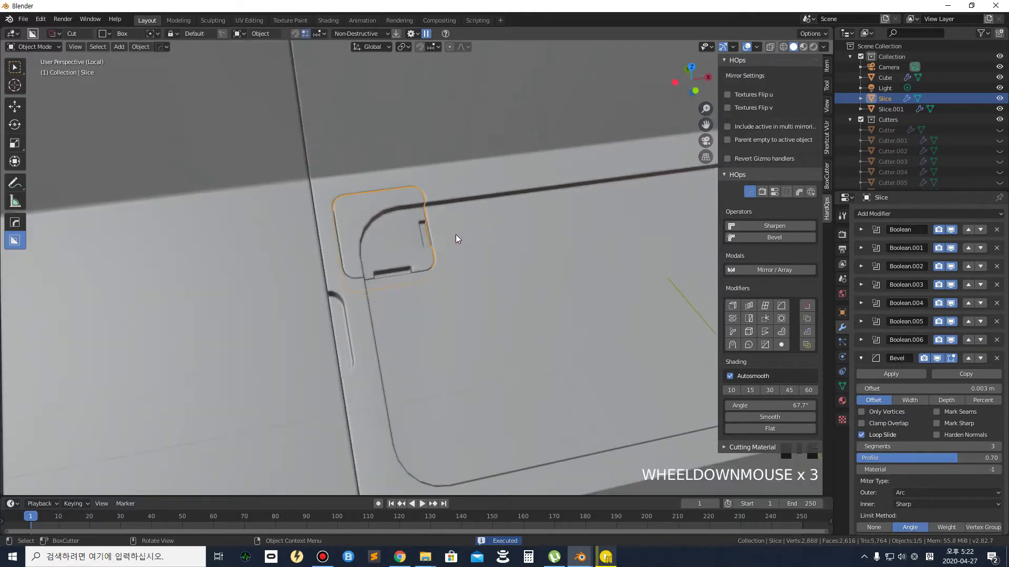
# Deselect the corner piece, and examine the inset plate with chamfered corners on the sloped face of the 6week.blend reference model
pyautogui.scroll(-3, 347, 317)
pyautogui.keyDown('shift'); pyautogui.moveTo(347, 317); pyautogui.dragTo(430, 220, button='middle'); pyautogui.keyUp('shift')
pyautogui.click(246, 312)
pyautogui.moveTo(246, 312); pyautogui.dragTo(318, 266, button='middle')
pyautogui.scroll(-2, 576, 253)
pyautogui.moveTo(576, 253); pyautogui.dragTo(554, 251, button='middle')
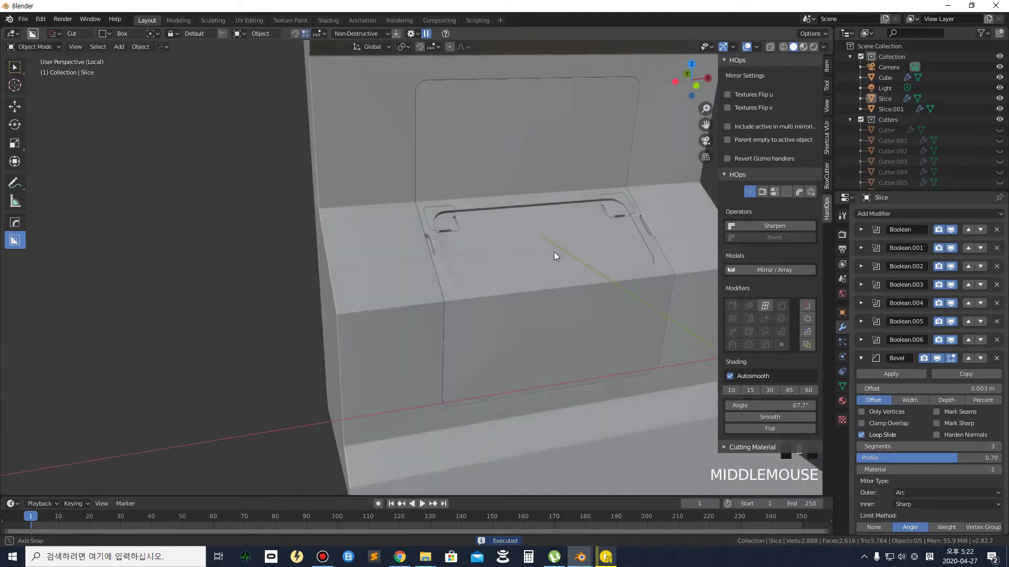
pyautogui.scroll(-2, 554, 252)
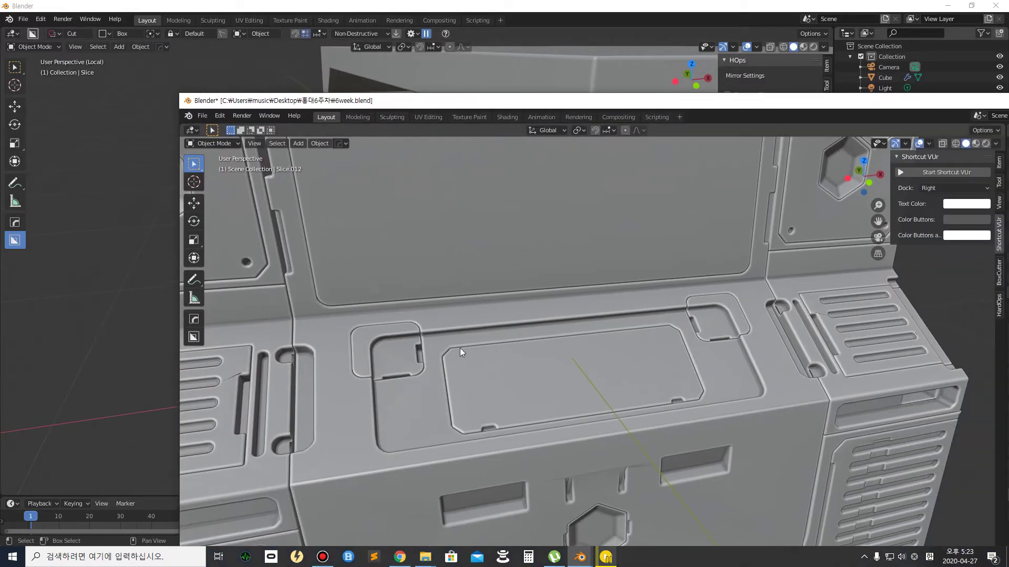
pyautogui.moveTo(514, 101); pyautogui.dragTo(1008, 101)
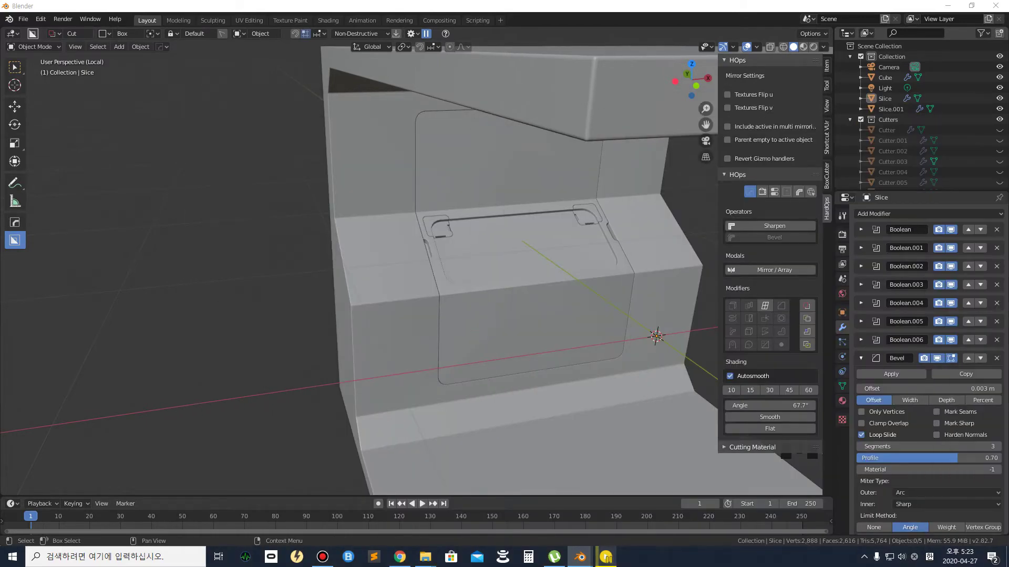
pyautogui.moveTo(1008, 100); pyautogui.dragTo(316, 100)
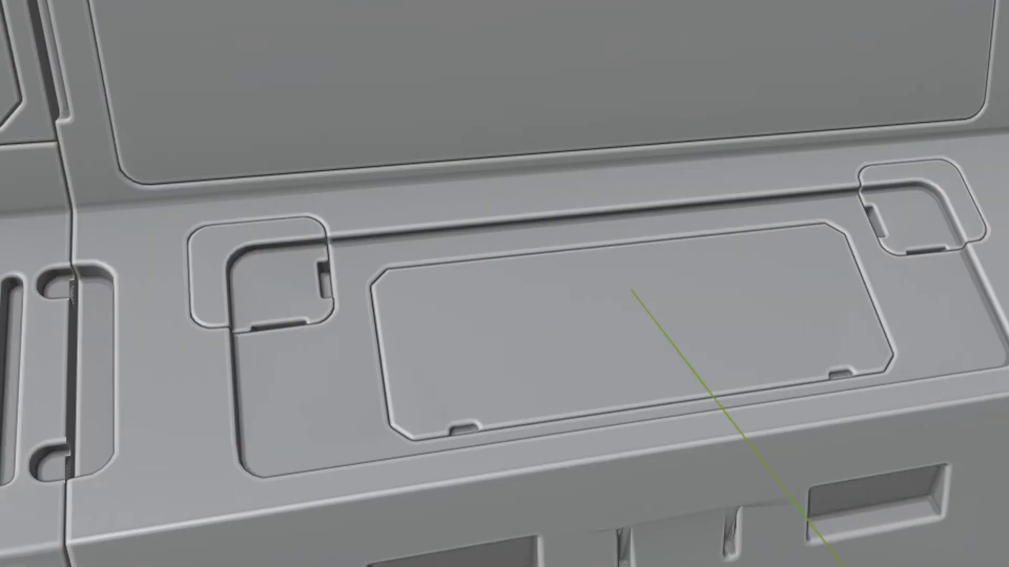
pyautogui.moveTo(329, 244)
pyautogui.mouseDown()
pyautogui.moveTo(587, 208)
pyautogui.moveTo(760, 442)
pyautogui.moveTo(277, 257)
pyautogui.mouseUp()
pyautogui.moveTo(359, 260); pyautogui.dragTo(328, 288)
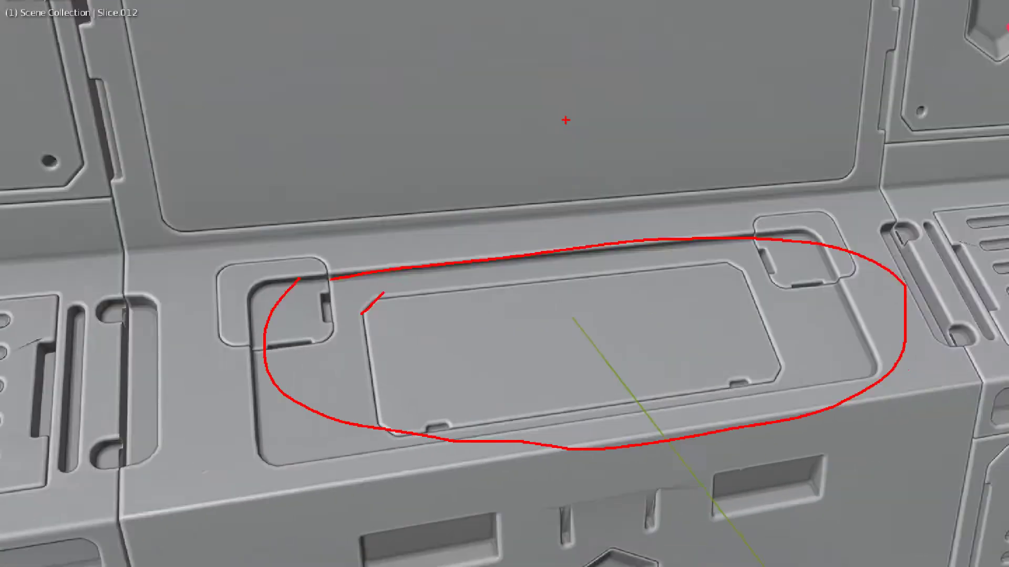
pyautogui.press('Escape')
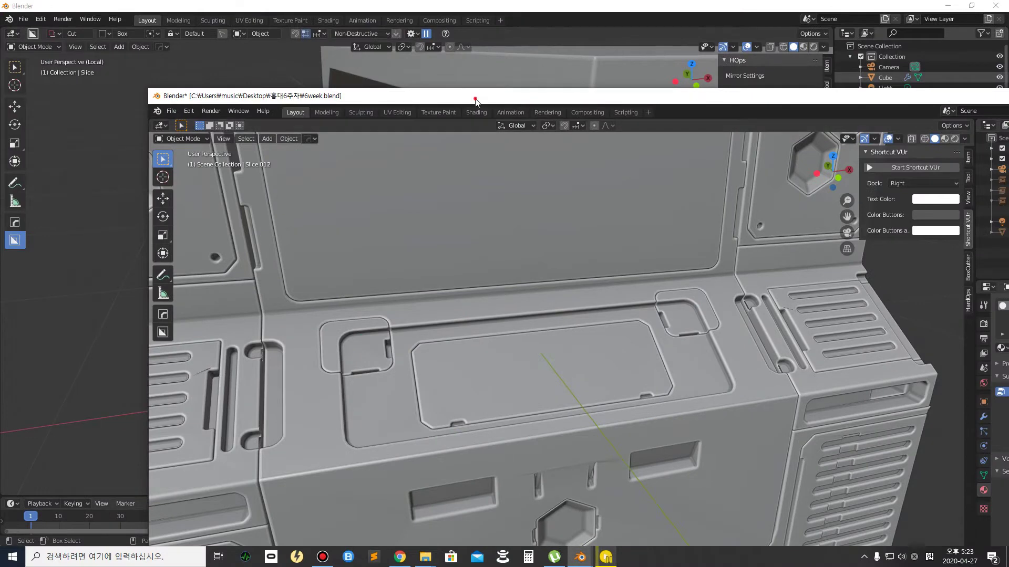
pyautogui.moveTo(475, 99); pyautogui.dragTo(1008, 100)
# Select the main panel around the recess and bring its sloped face into close view
pyautogui.moveTo(516, 269); pyautogui.dragTo(503, 269, button='middle')
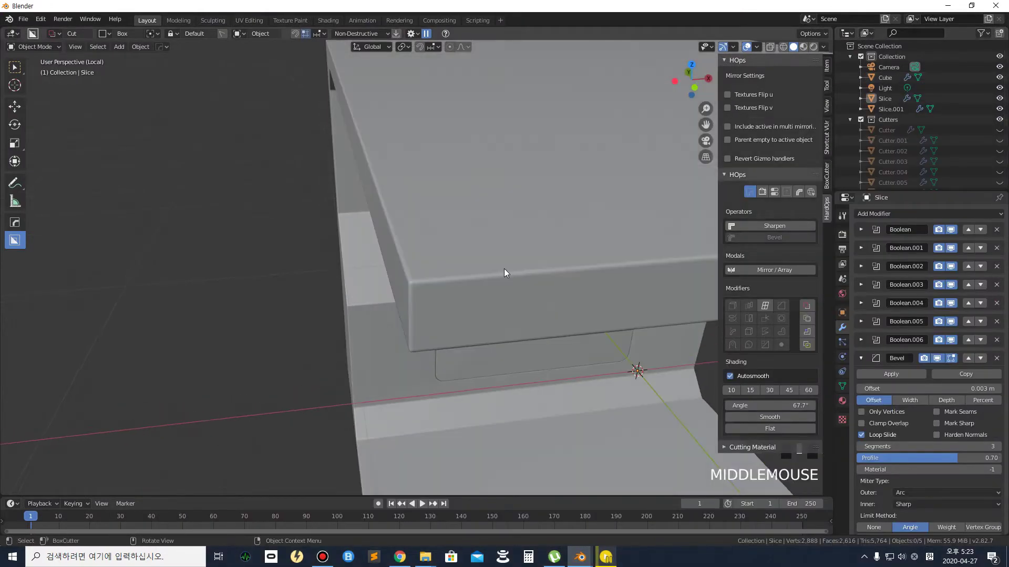
pyautogui.scroll(4, 504, 269)
pyautogui.keyDown('shift'); pyautogui.moveTo(569, 244); pyautogui.dragTo(317, 279, button='middle'); pyautogui.keyUp('shift')
pyautogui.click(291, 253)
pyautogui.scroll(2, 272, 251)
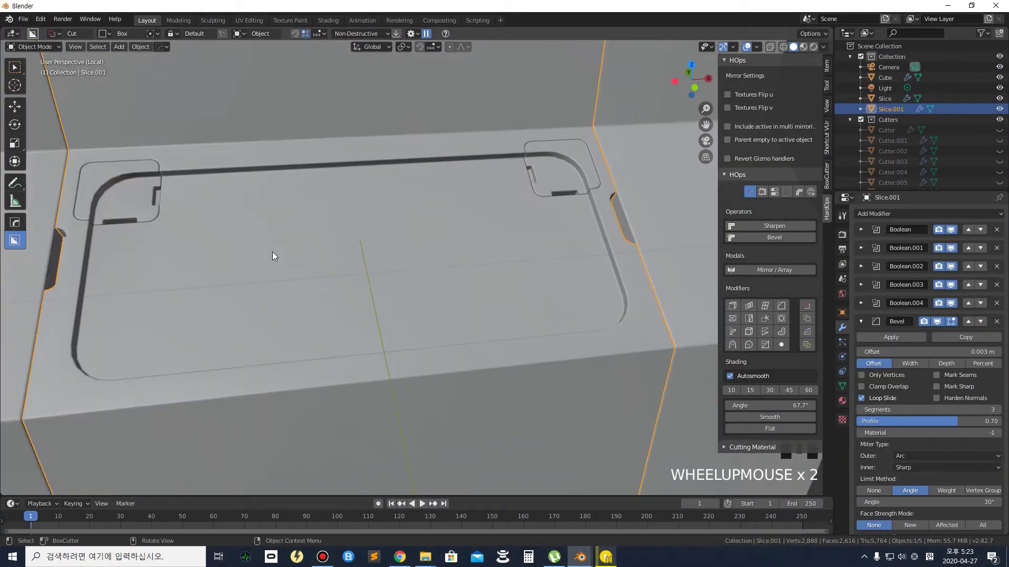
pyautogui.keyDown('shift'); pyautogui.moveTo(272, 251); pyautogui.dragTo(211, 225, button='middle'); pyautogui.keyUp('shift')
# Try a box cutter inside the recess with corners chamfered using 1 bevel segment, toggle the bevel off and on, and cancel it
pyautogui.moveTo(192, 215)
pyautogui.mouseDown()
pyautogui.moveTo(528, 289)
pyautogui.moveTo(549, 306)
pyautogui.moveTo(566, 297)
pyautogui.moveTo(572, 314)
pyautogui.mouseUp()
pyautogui.press('space')
pyautogui.press('b')
pyautogui.scroll(-4, 266, 265)
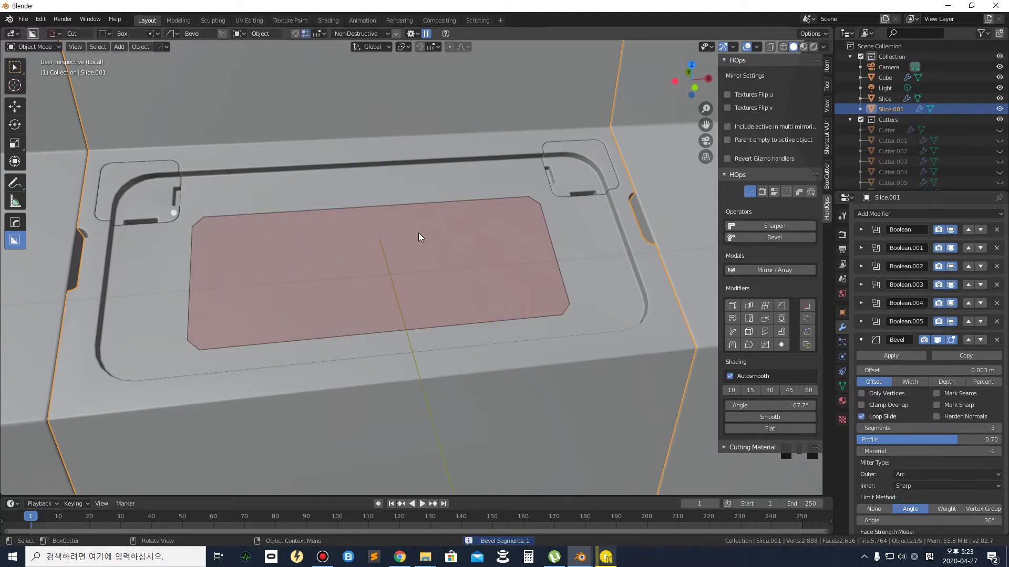
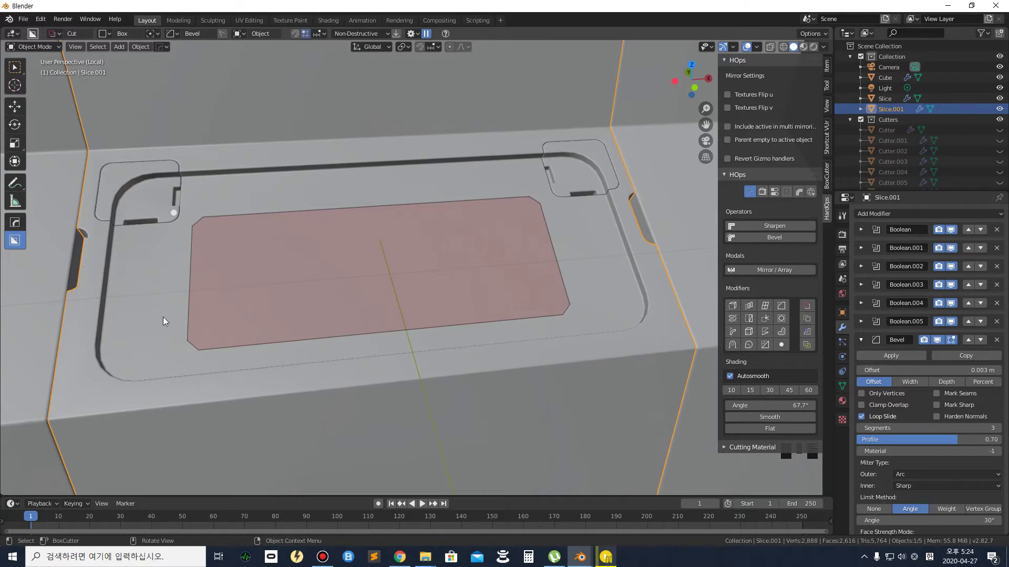
pyautogui.press('b')
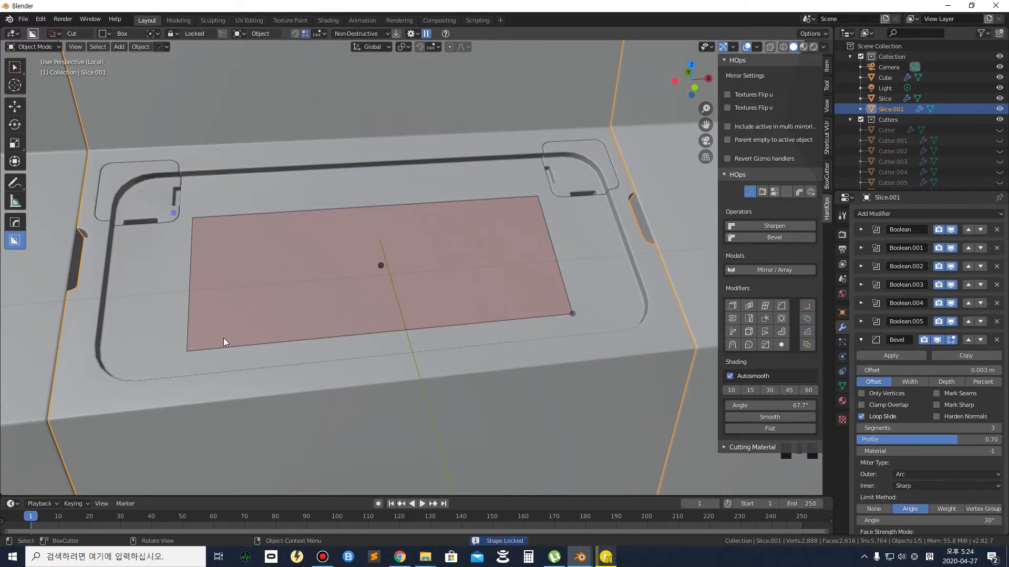
pyautogui.press('b')
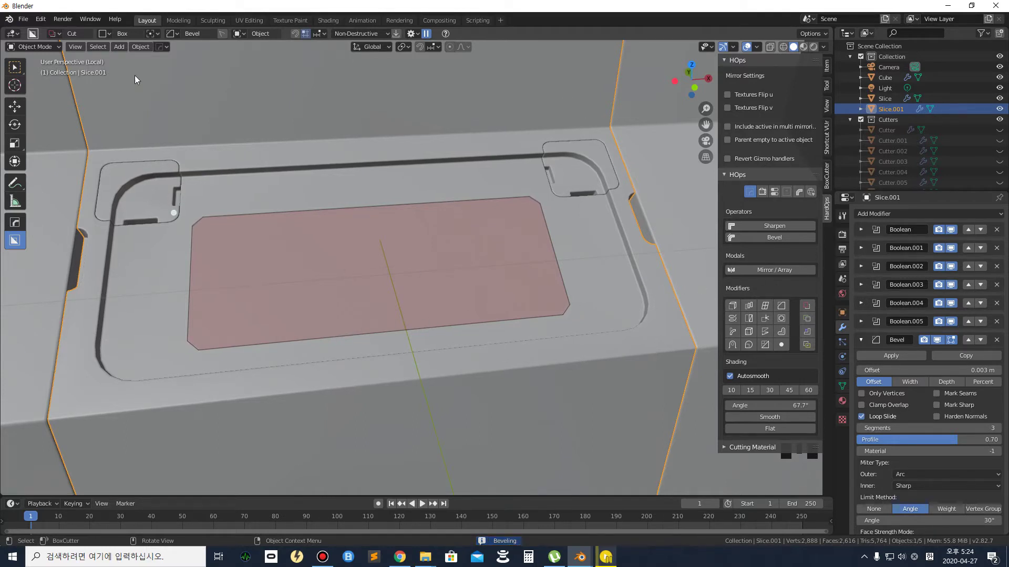
pyautogui.press('Escape')
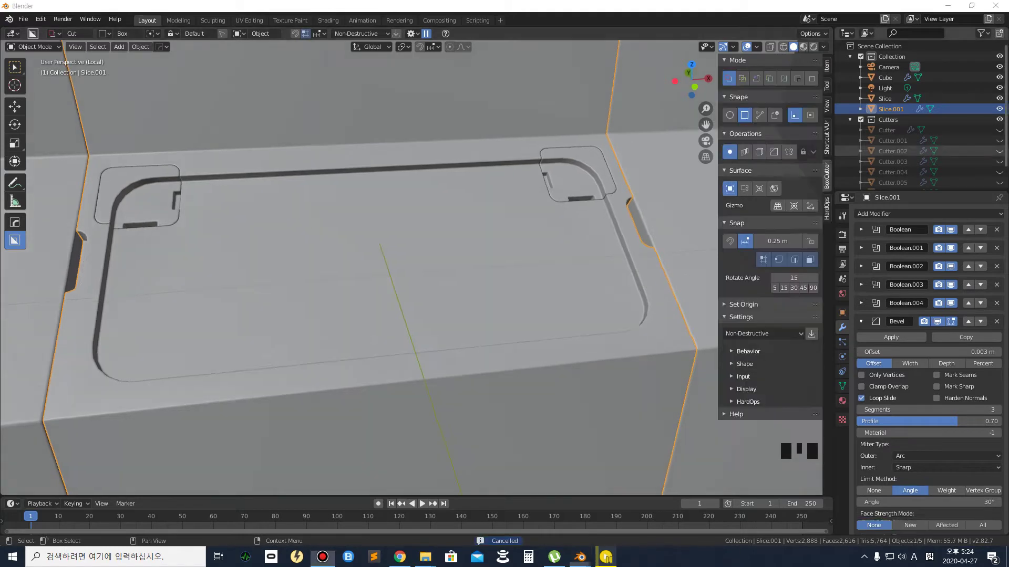
pyautogui.moveTo(194, 238); pyautogui.dragTo(578, 319)
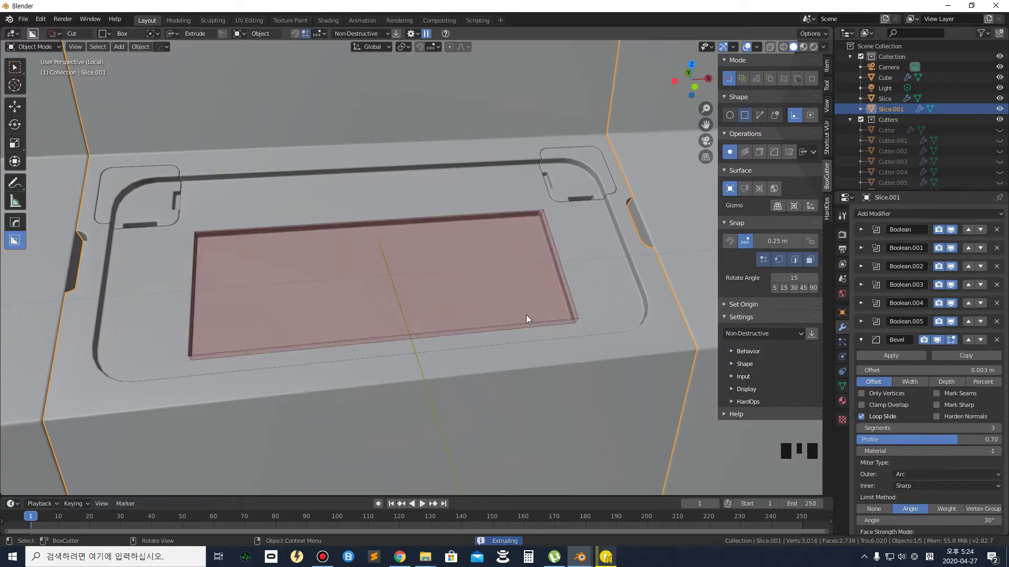
pyautogui.press('b')
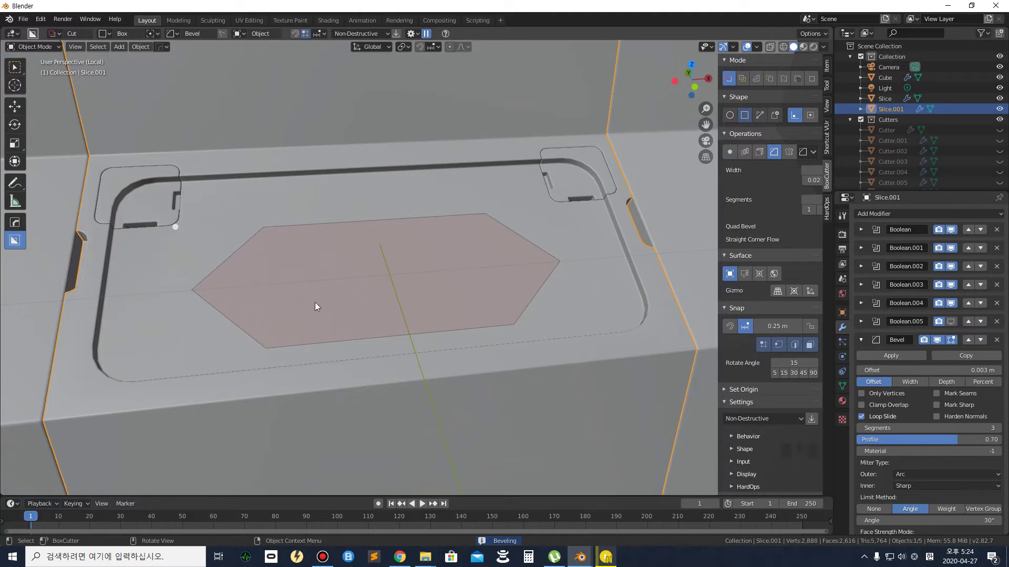
pyautogui.press('Escape')
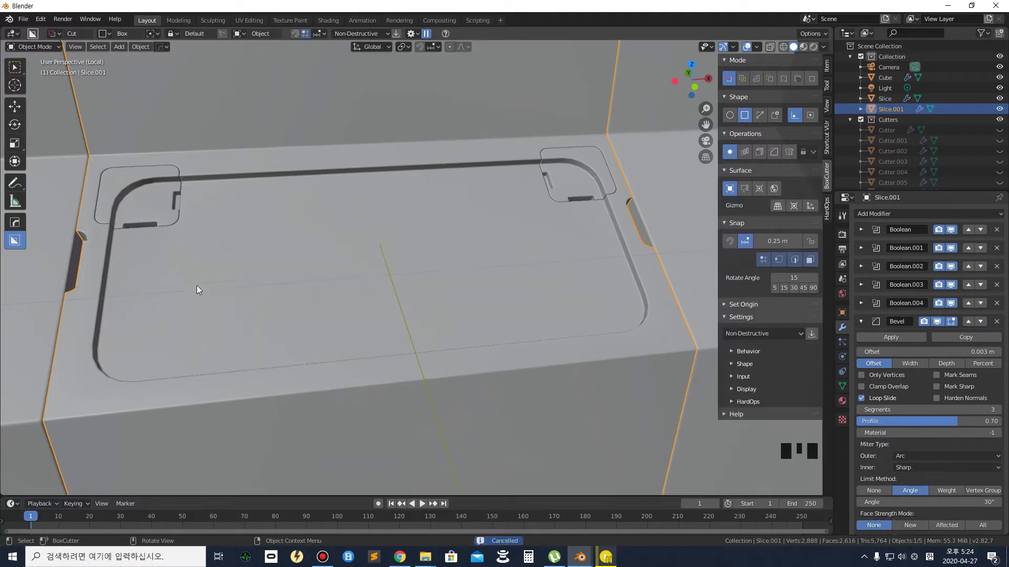
# Slice a large rectangular inset plate with small chamfered corners out of the recess floor on the sloped face
pyautogui.moveTo(188, 232); pyautogui.dragTo(569, 317)
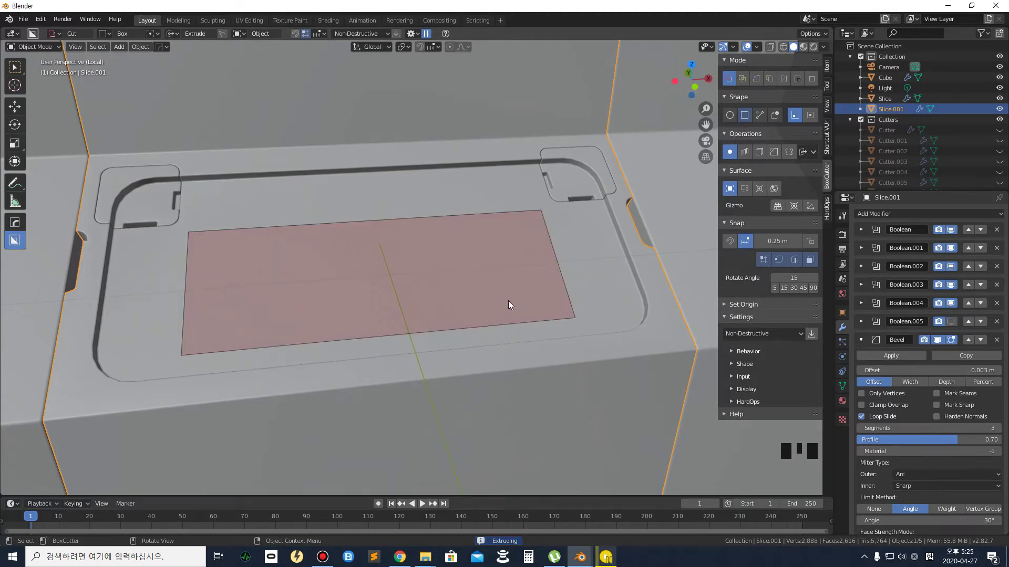
pyautogui.press('b')
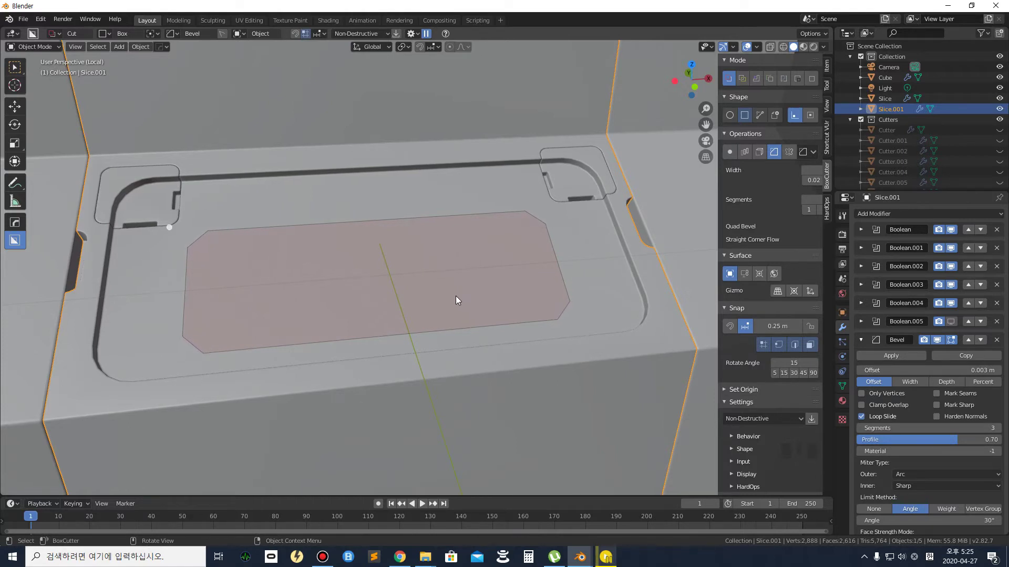
pyautogui.click(442, 299)
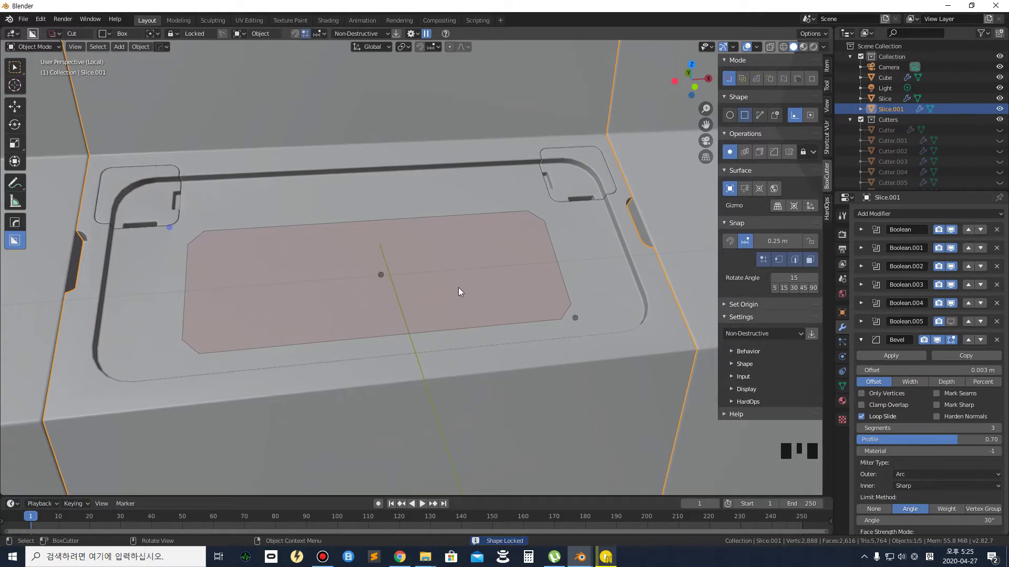
pyautogui.press('e')
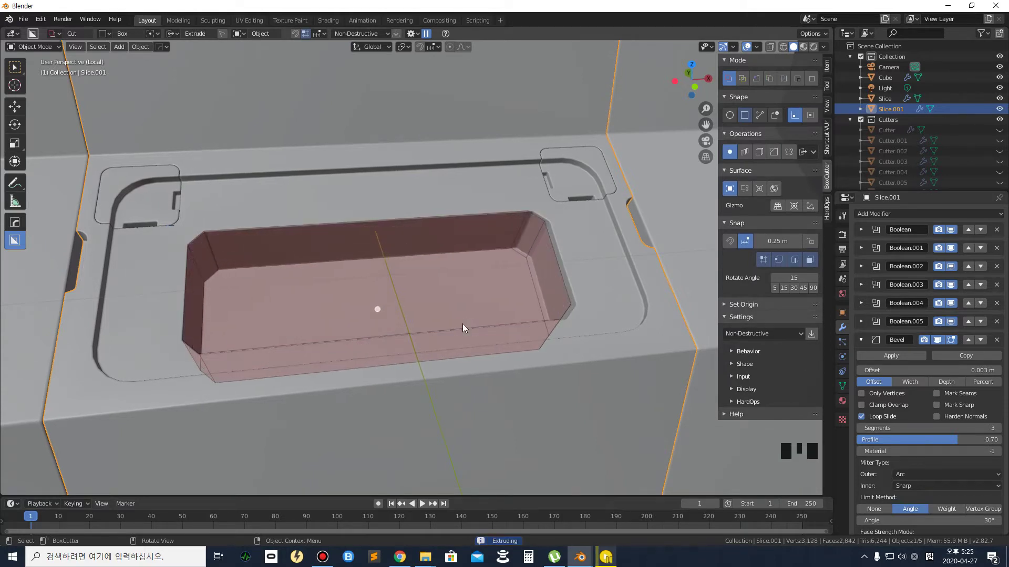
pyautogui.press('x')
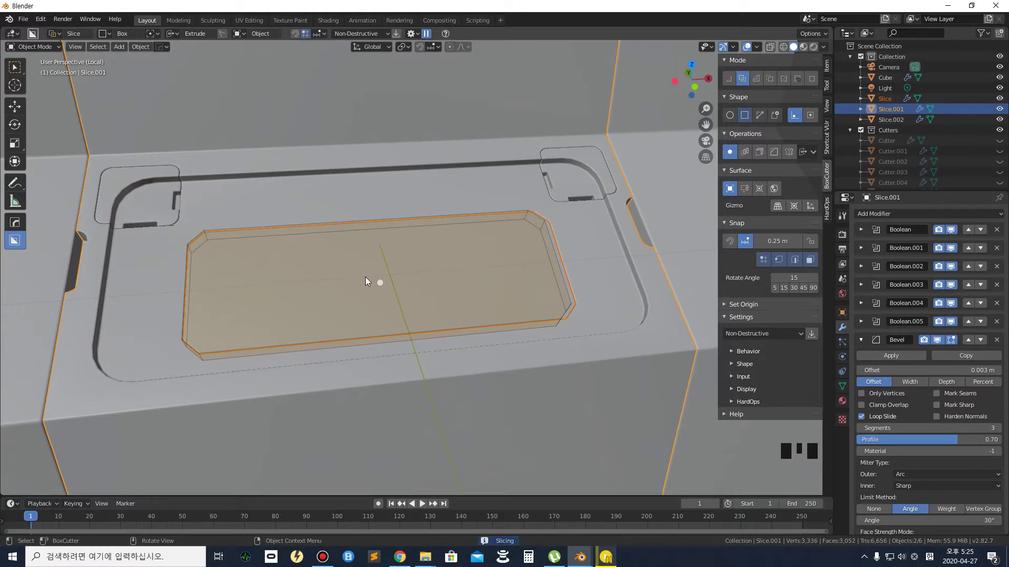
pyautogui.click(365, 281)
pyautogui.scroll(-2, 617, 241)
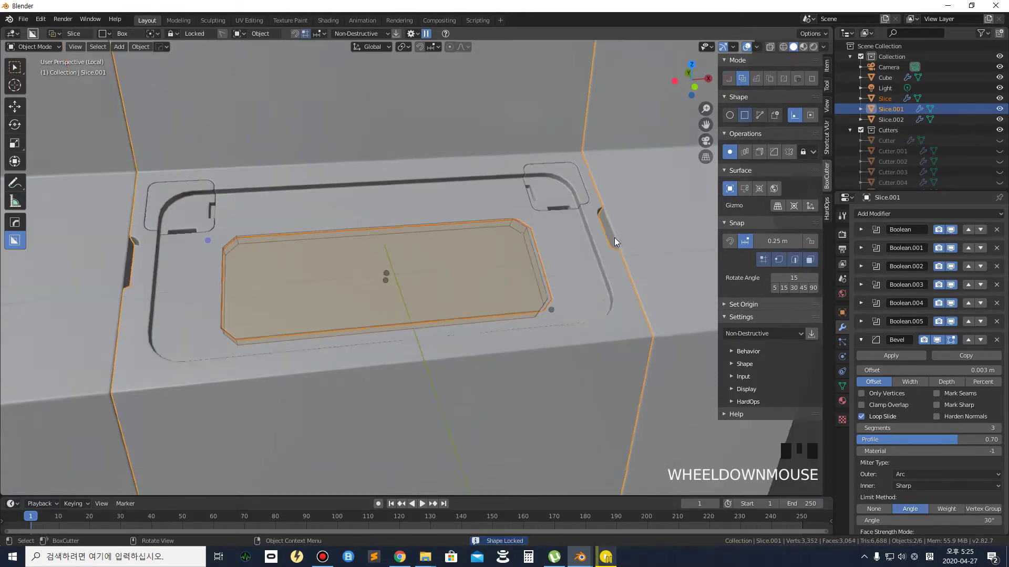
pyautogui.scroll(-1, 399, 292)
pyautogui.click(520, 244)
# Select only the sliced inset plate and bring its lower edge into close view
pyautogui.scroll(3, 323, 276)
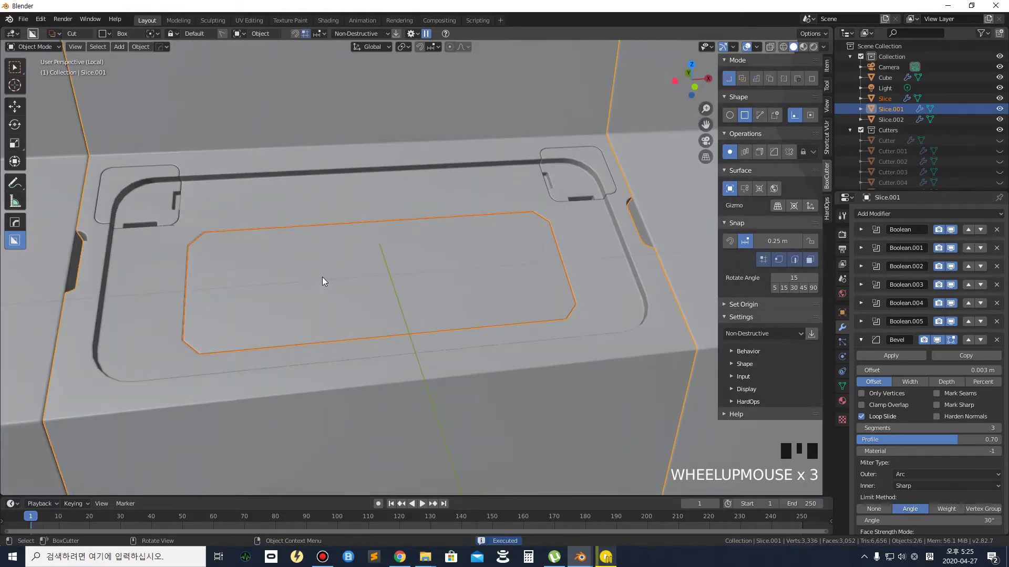
pyautogui.moveTo(242, 316); pyautogui.dragTo(279, 305, button='middle')
pyautogui.scroll(2, 222, 346)
pyautogui.scroll(1, 219, 322)
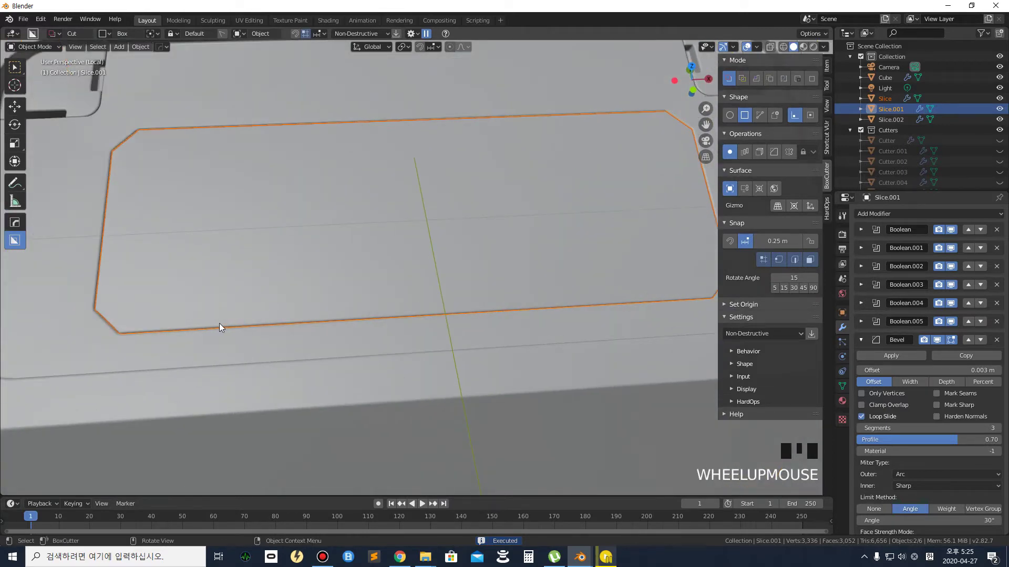
pyautogui.click(203, 314)
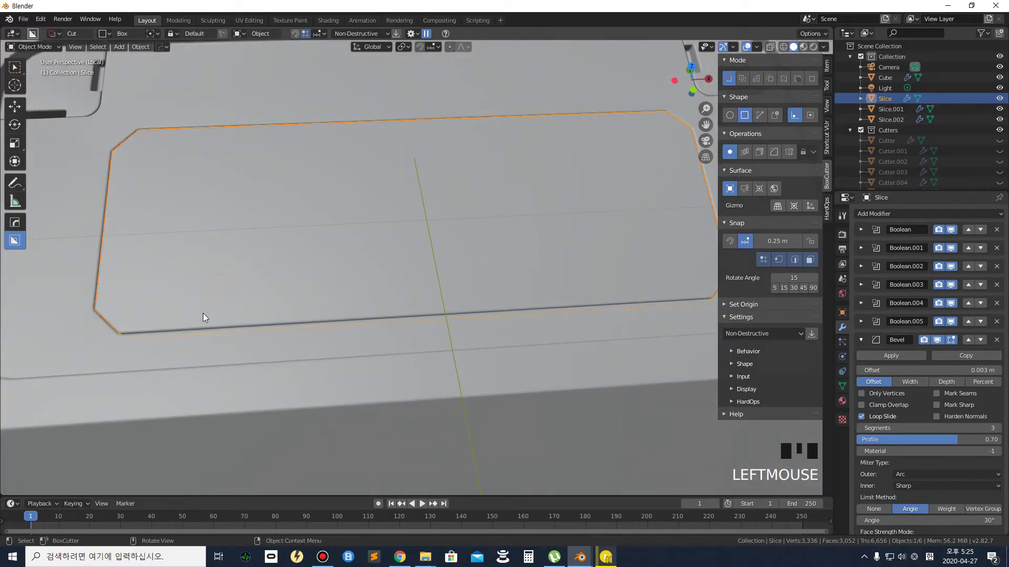
pyautogui.scroll(-6, 238, 267)
pyautogui.click(93, 449)
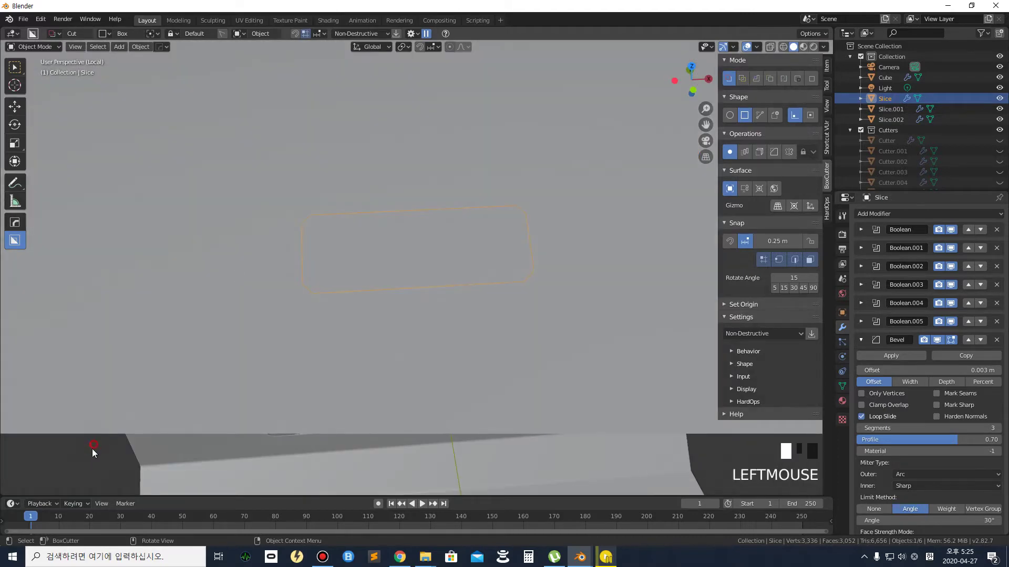
pyautogui.moveTo(271, 395); pyautogui.dragTo(288, 370, button='middle')
pyautogui.moveTo(361, 255); pyautogui.dragTo(317, 302, button='middle')
pyautogui.scroll(4, 321, 273)
pyautogui.scroll(2, 315, 306)
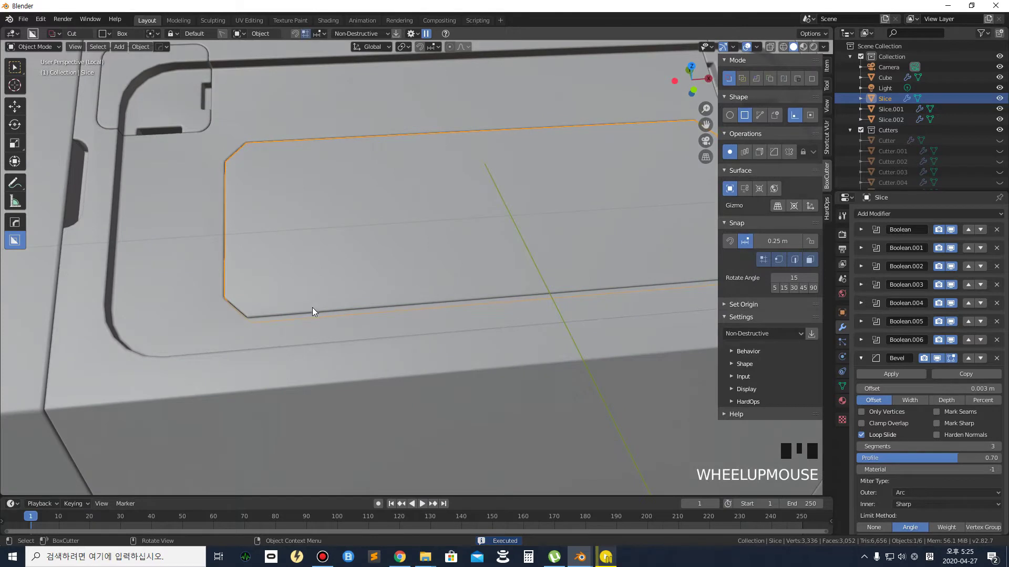
# Try a small box cutter over the inset plate's lower edge with its corners rounded using 4 bevel segments
pyautogui.moveTo(303, 299); pyautogui.dragTo(365, 319)
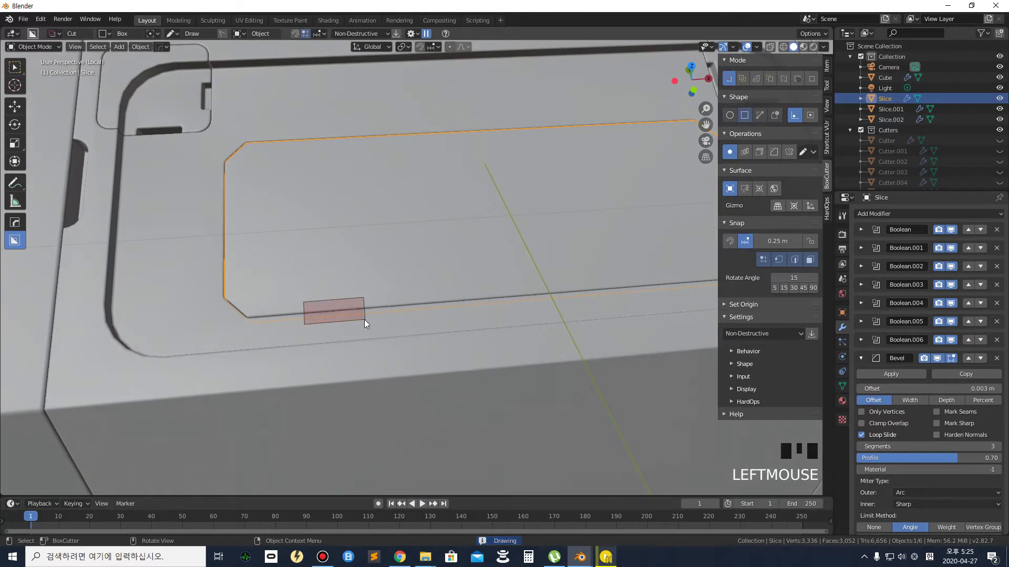
pyautogui.moveTo(361, 320); pyautogui.dragTo(350, 323)
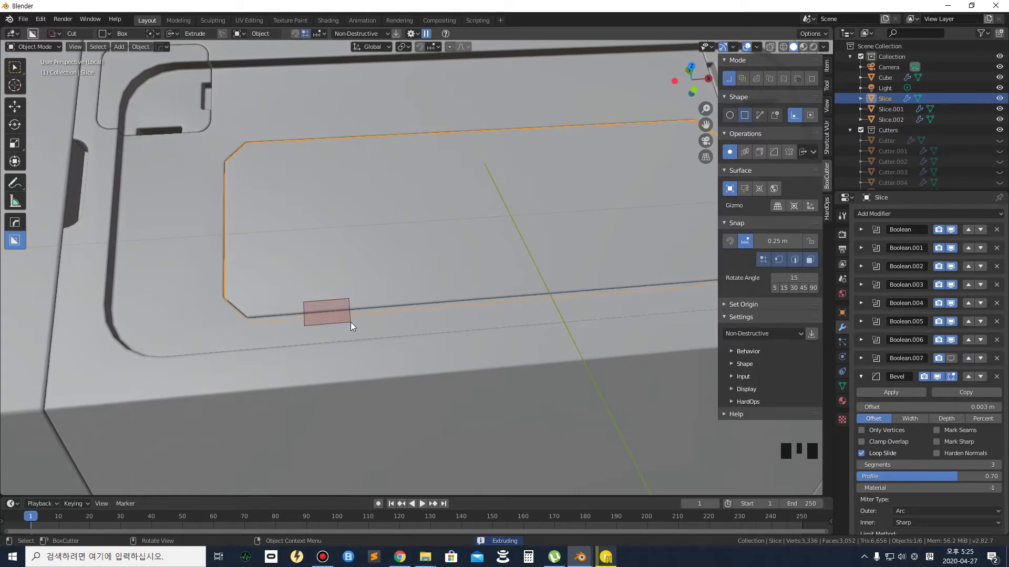
pyautogui.press('b')
pyautogui.scroll(3, 351, 323)
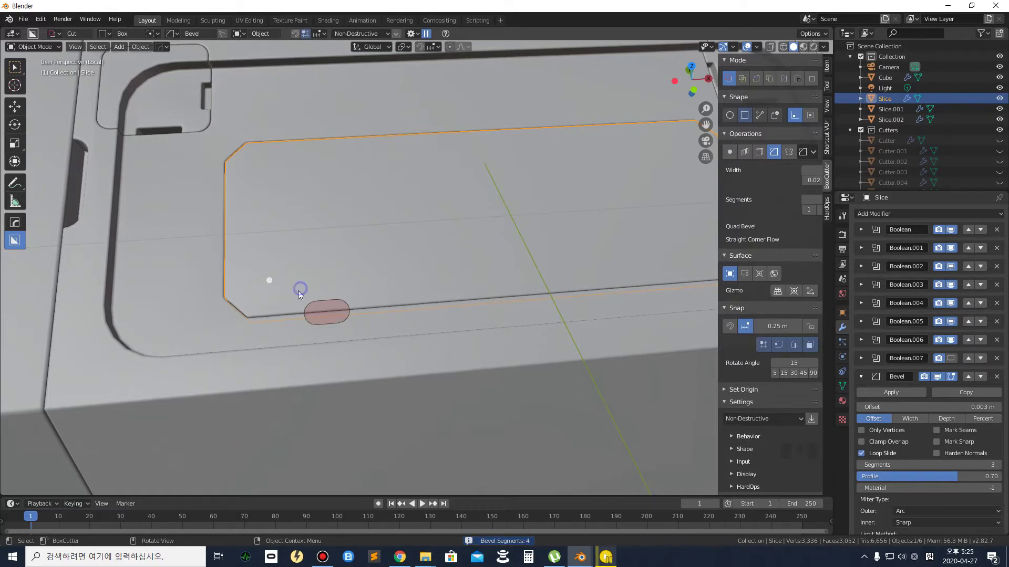
pyautogui.press('Escape')
# Cut a small notch with rounded corners into the inset plate's lower edge near its chamfered corner
pyautogui.moveTo(305, 304); pyautogui.dragTo(355, 323)
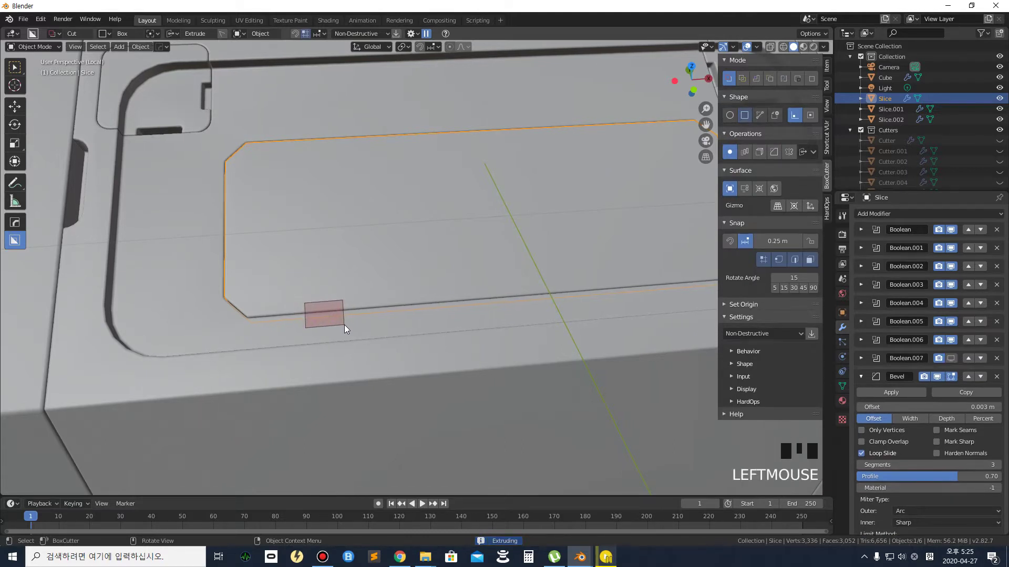
pyautogui.press('b')
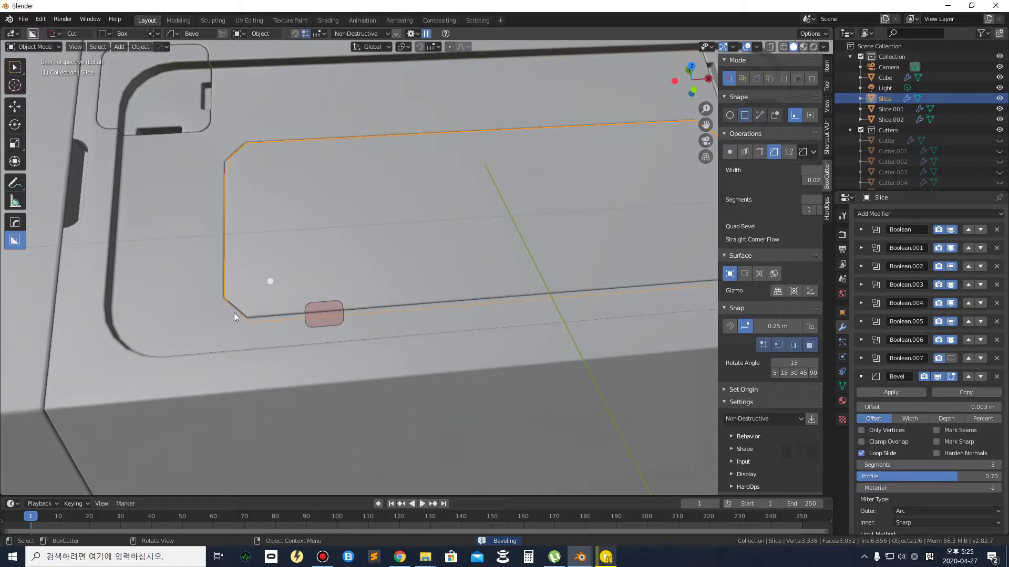
pyautogui.press('Tab')
pyautogui.press('e')
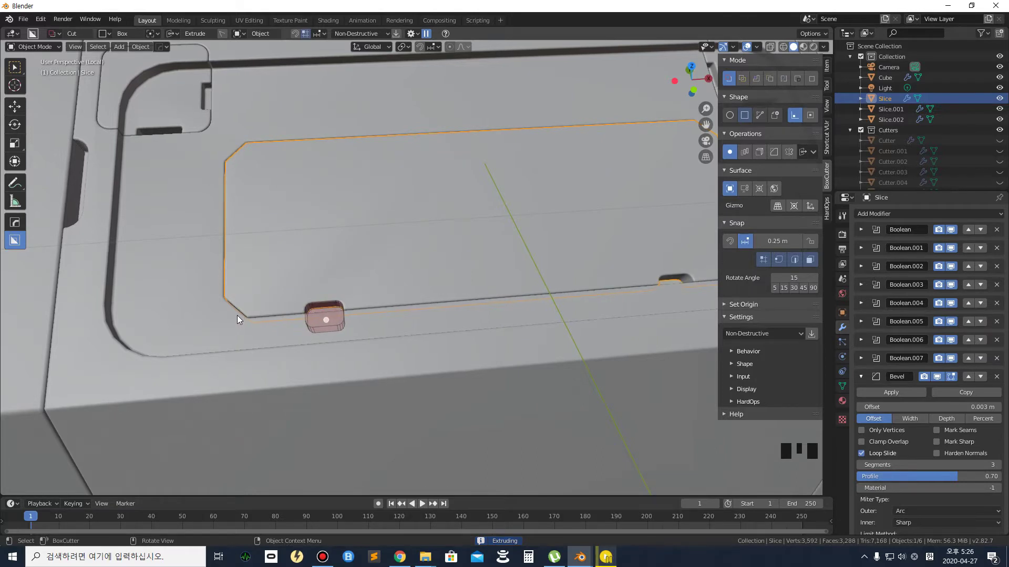
pyautogui.click(237, 315)
pyautogui.scroll(-5, 392, 288)
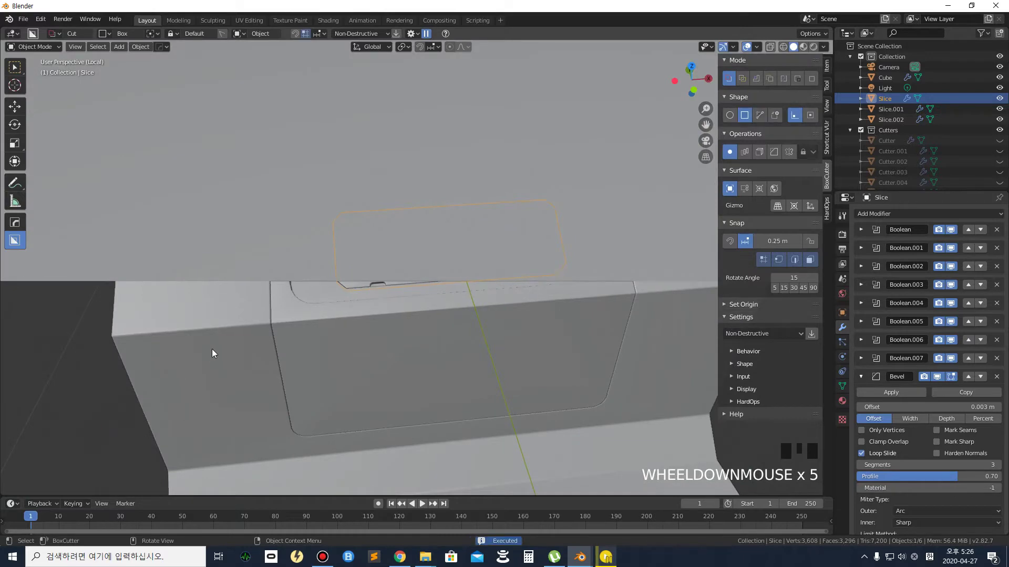
pyautogui.scroll(2, 213, 349)
pyautogui.moveTo(259, 328); pyautogui.dragTo(399, 284, button='middle')
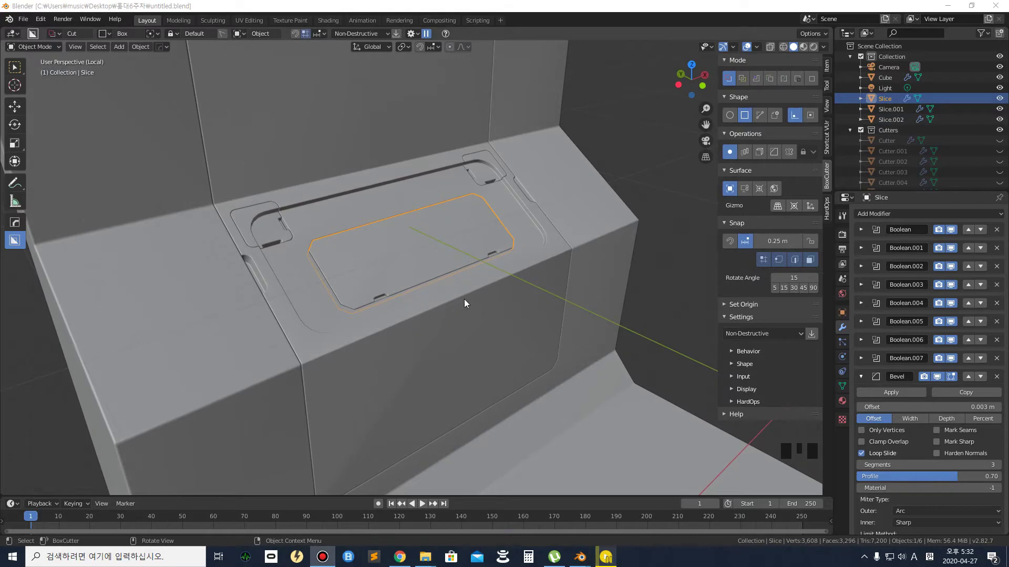
# Try a large box cutter over the upper wall panel, bevelling its corners and adding segments to round them
pyautogui.moveTo(437, 288); pyautogui.dragTo(414, 250, button='middle')
pyautogui.scroll(-2, 395, 239)
pyautogui.scroll(2, 384, 221)
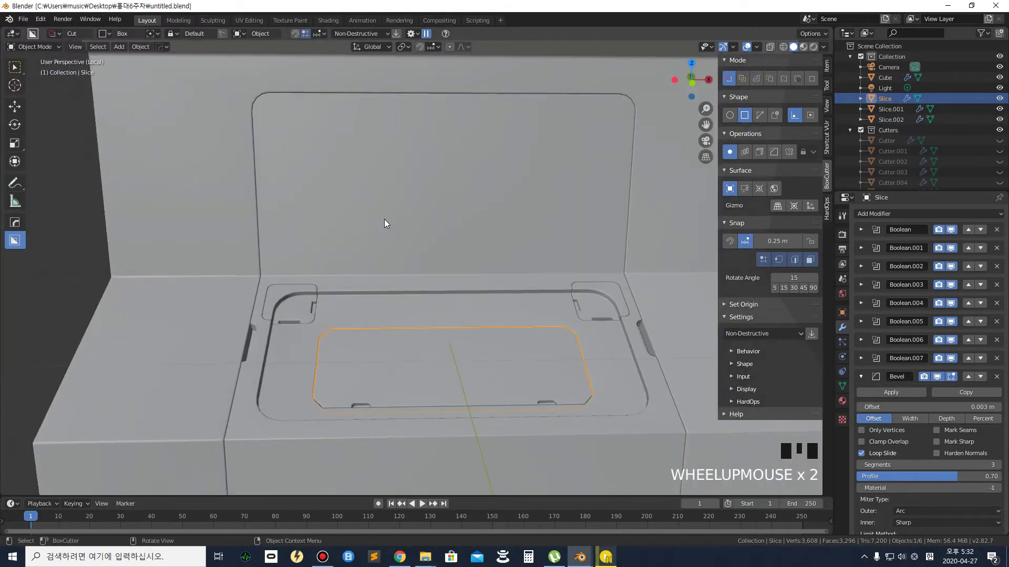
pyautogui.scroll(-1, 290, 184)
pyautogui.scroll(2, 333, 164)
pyautogui.keyDown('shift'); pyautogui.moveTo(333, 165); pyautogui.dragTo(225, 138, button='middle'); pyautogui.keyUp('shift')
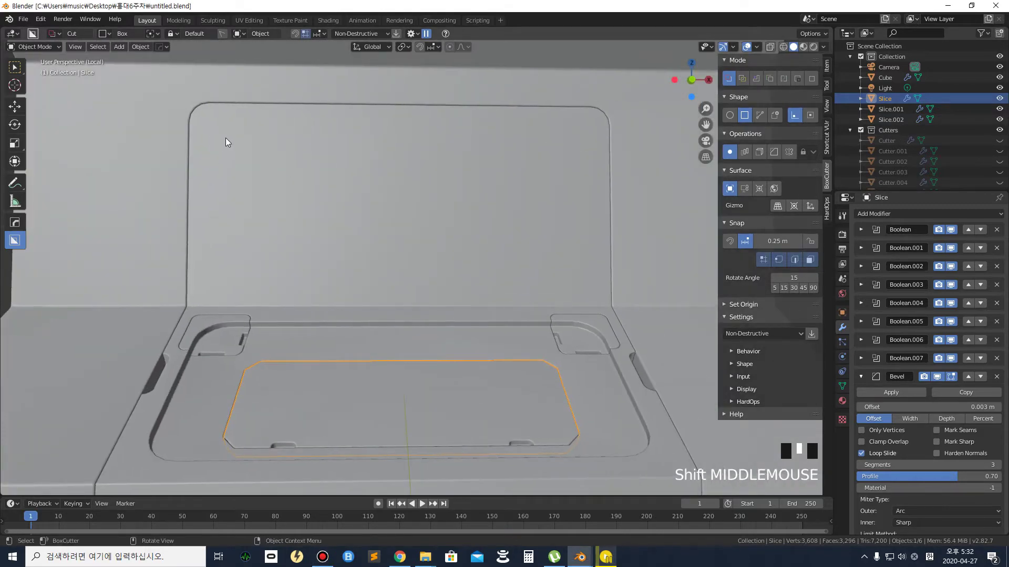
pyautogui.moveTo(220, 126)
pyautogui.mouseDown()
pyautogui.moveTo(611, 292)
pyautogui.moveTo(583, 291)
pyautogui.mouseUp()
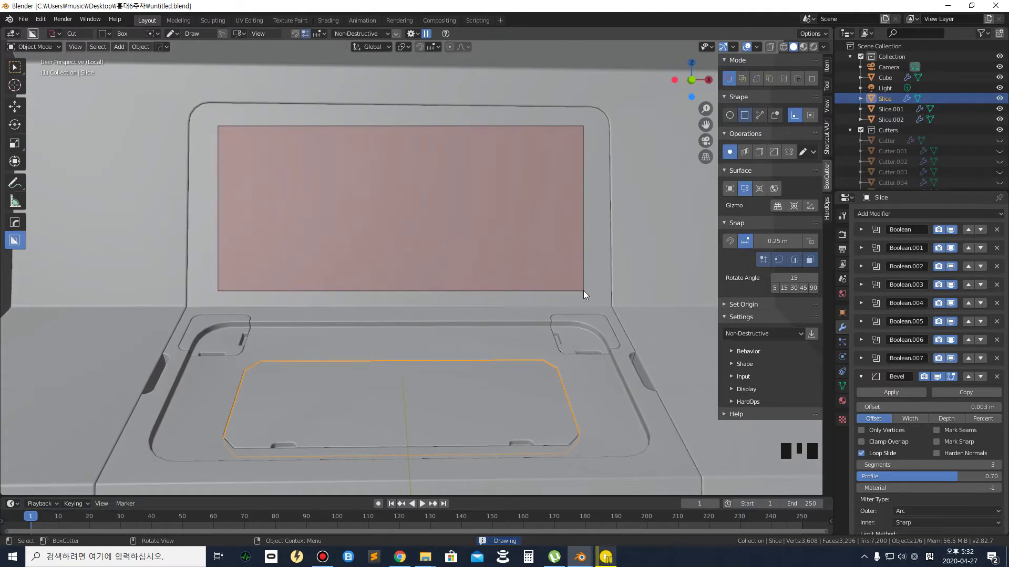
pyautogui.press('b')
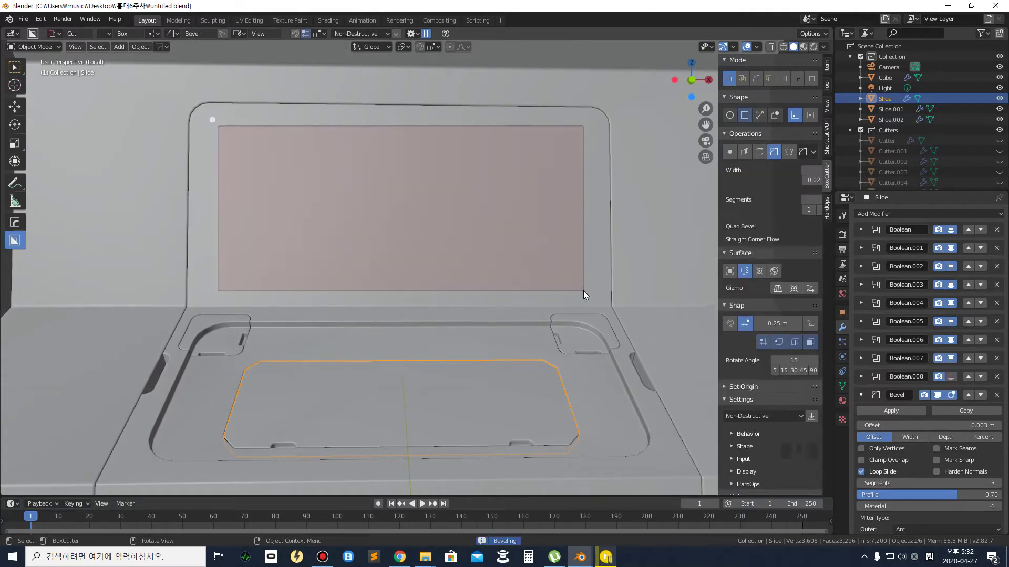
pyautogui.moveTo(571, 283)
pyautogui.mouseDown()
pyautogui.moveTo(594, 283)
pyautogui.moveTo(555, 290)
pyautogui.mouseUp()
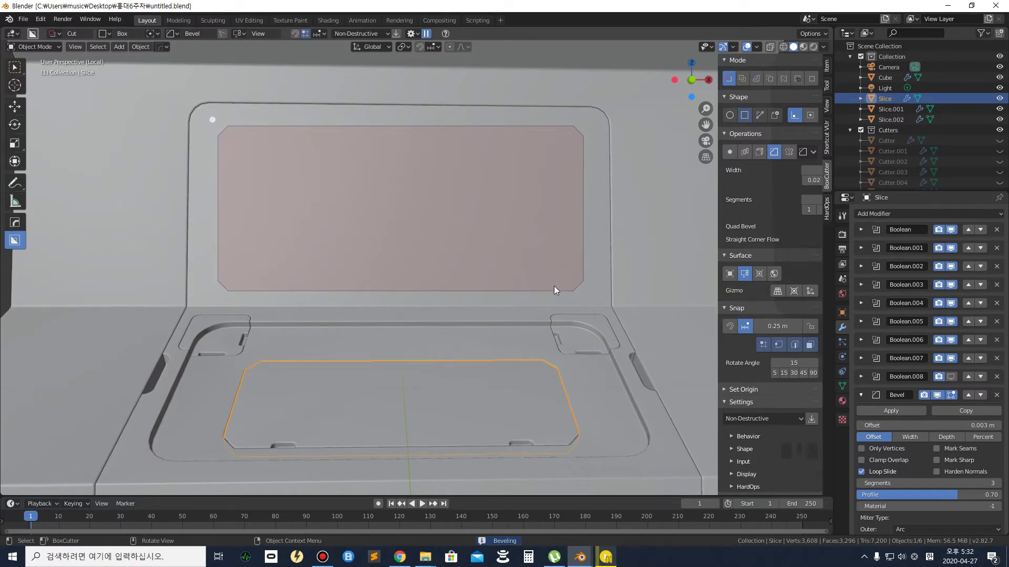
pyautogui.scroll(6, 554, 286)
pyautogui.press('Escape')
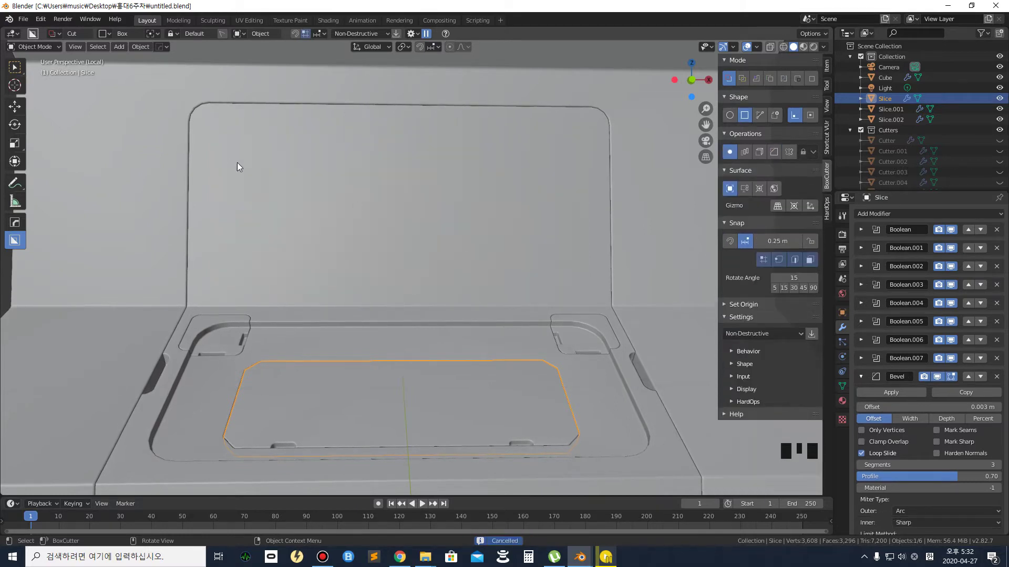
pyautogui.moveTo(207, 116)
pyautogui.mouseDown()
pyautogui.moveTo(360, 201)
pyautogui.moveTo(604, 291)
pyautogui.moveTo(590, 301)
pyautogui.mouseUp()
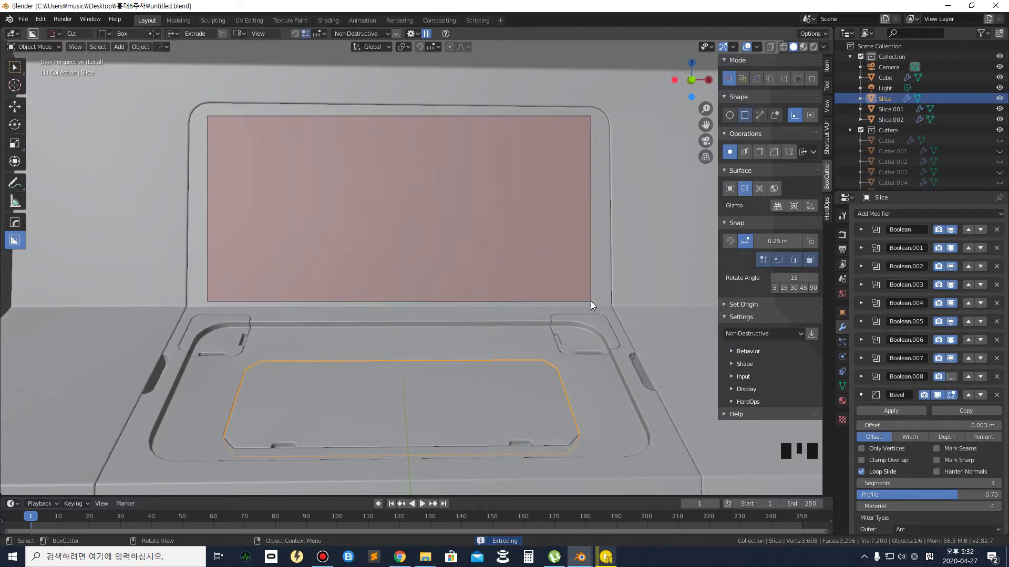
pyautogui.press('b')
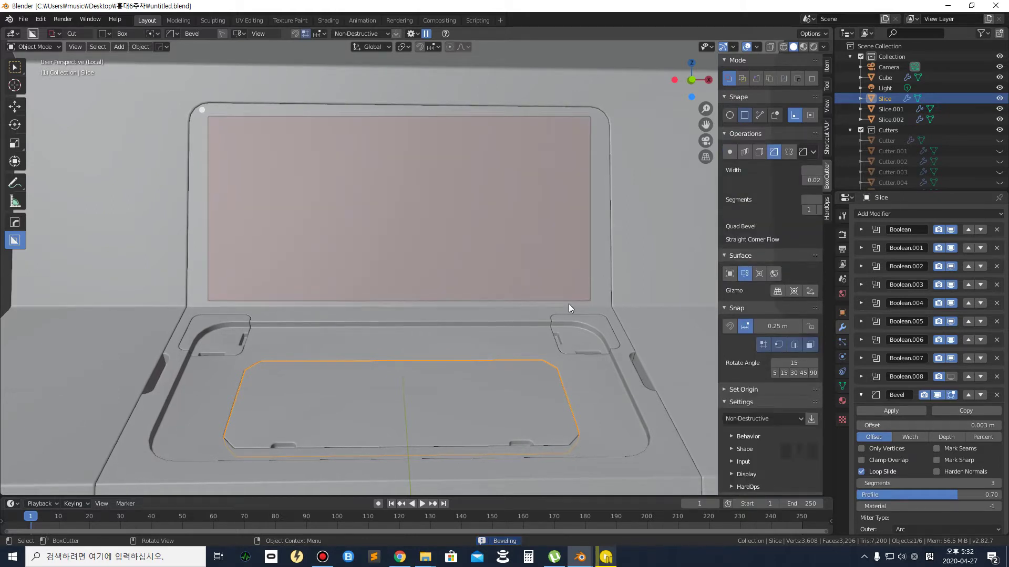
pyautogui.press('Tab')
pyautogui.moveTo(401, 212); pyautogui.dragTo(441, 229, button='middle')
pyautogui.scroll(-4, 430, 226)
pyautogui.scroll(-1, 376, 223)
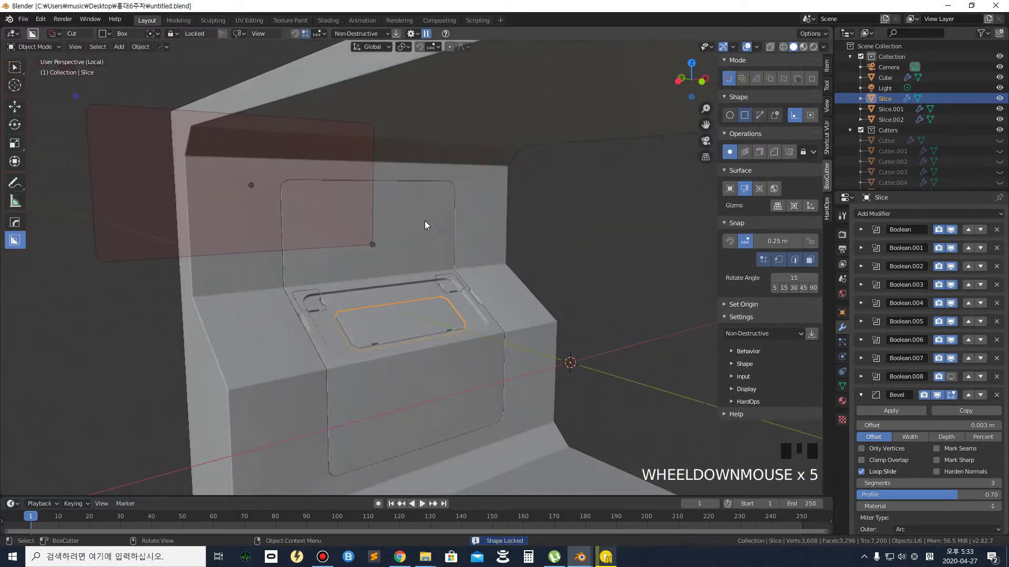
pyautogui.moveTo(376, 223); pyautogui.dragTo(345, 222, button='middle')
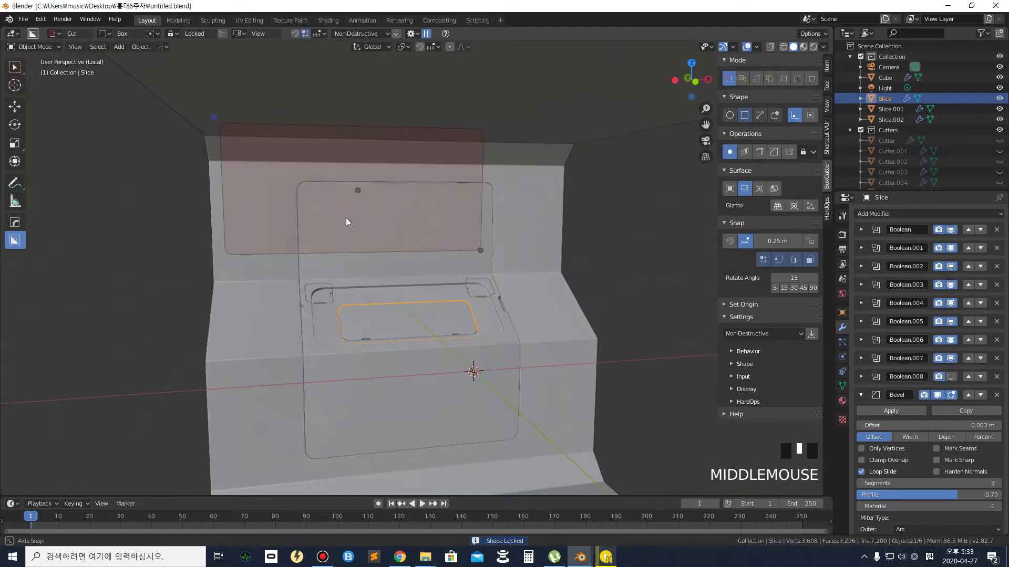
pyautogui.rightClick(130, 248)
# Select the centre wall panel and outline a large box cutter inset within its upper face, rounding the cutter's corners with a bevel
pyautogui.scroll(2, 368, 203)
pyautogui.click(368, 203)
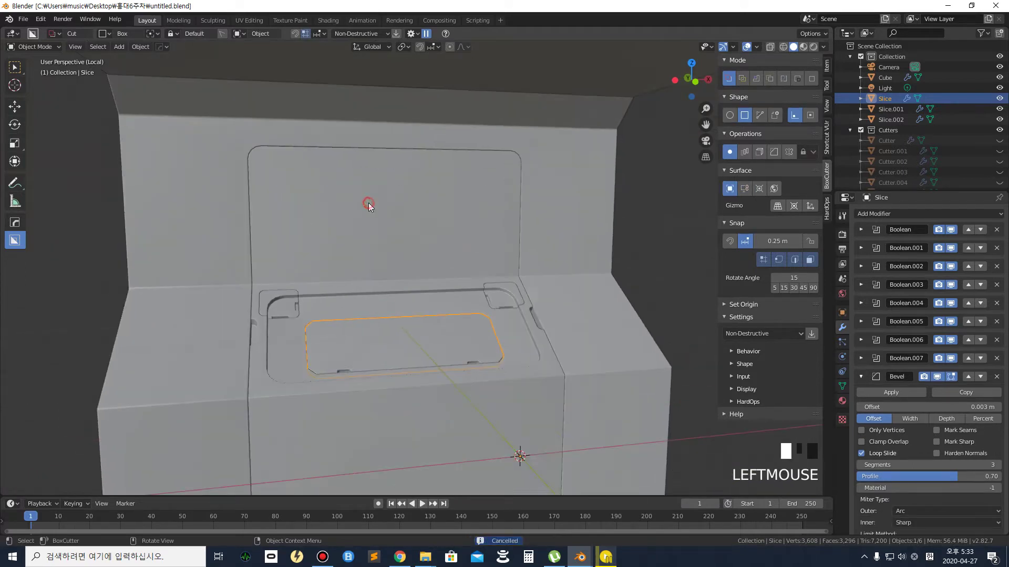
pyautogui.scroll(3, 291, 181)
pyautogui.keyDown('shift'); pyautogui.moveTo(399, 172); pyautogui.dragTo(133, 115, button='middle'); pyautogui.keyUp('shift')
pyautogui.moveTo(130, 105); pyautogui.dragTo(518, 283)
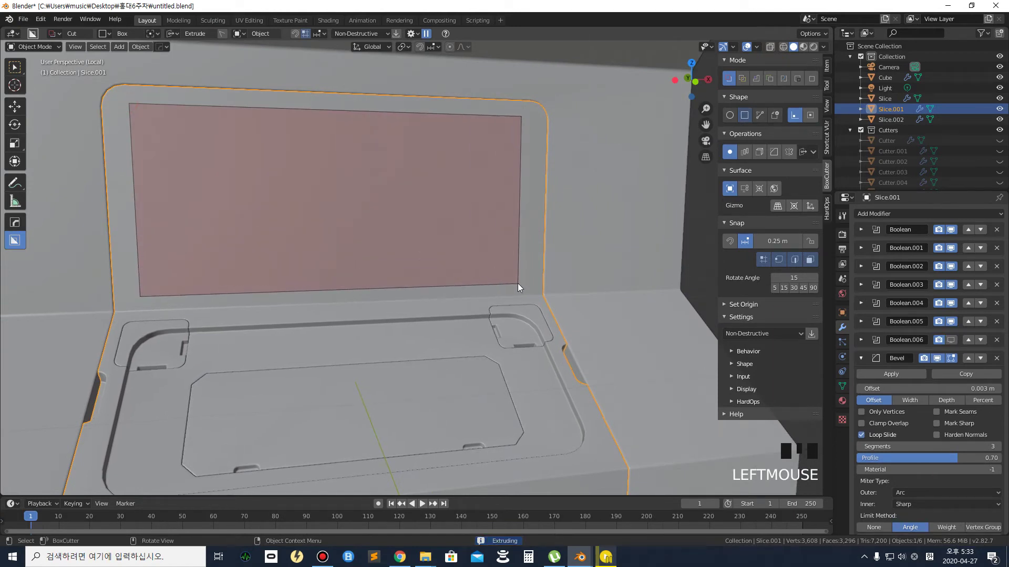
pyautogui.press('b')
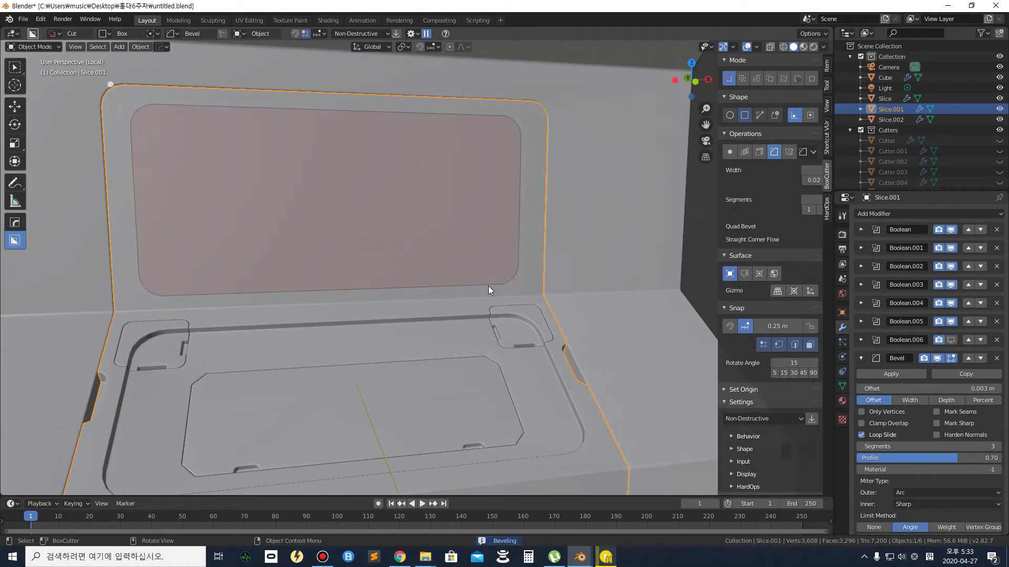
pyautogui.press('Tab')
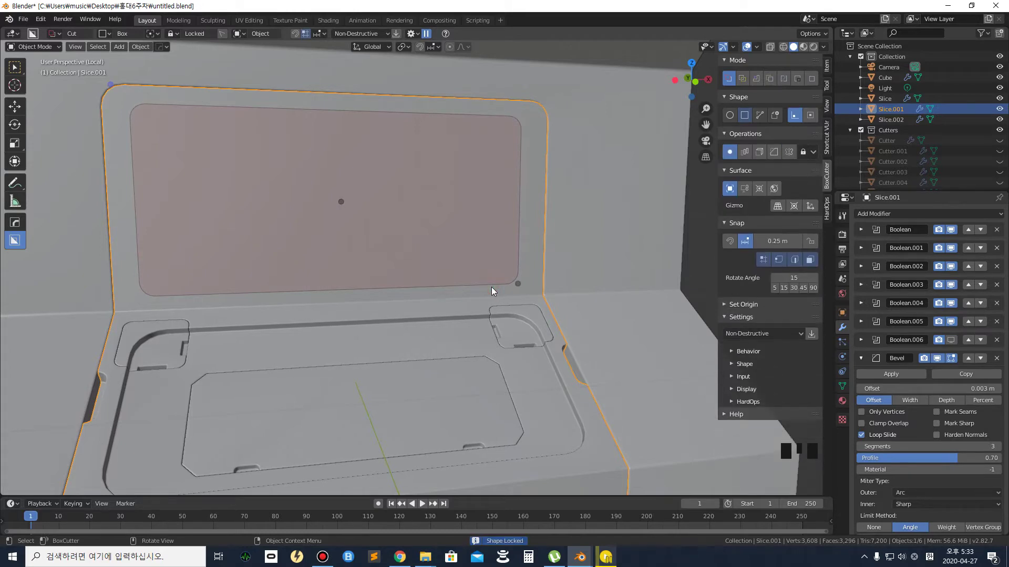
# Extrude the rounded box cutter through the upper panel and slice the area off as a separate inset plate
pyautogui.moveTo(487, 286); pyautogui.dragTo(532, 295, button='middle')
pyautogui.scroll(-3, 533, 299)
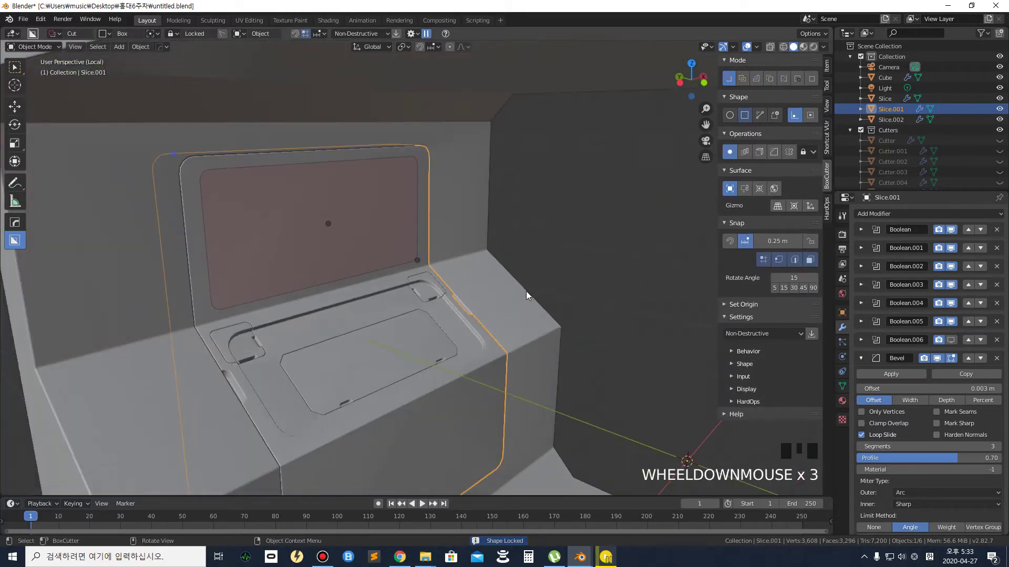
pyautogui.press('e')
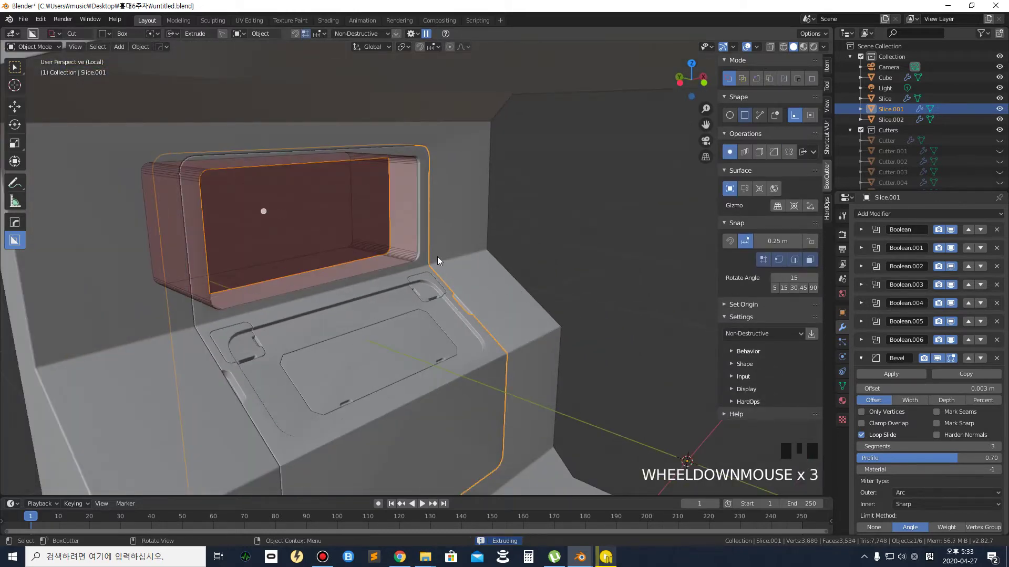
pyautogui.press('y')
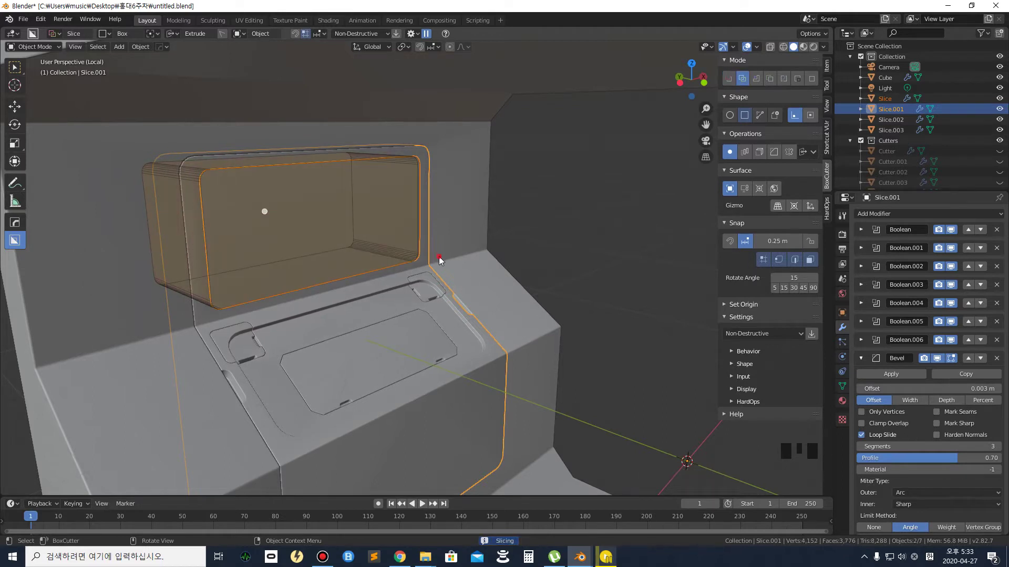
pyautogui.click(556, 223)
pyautogui.moveTo(515, 215); pyautogui.dragTo(568, 220, button='middle')
pyautogui.click(568, 221)
# Select the panel surrounding the new upper plate and outline a narrow box cutter over the plate's top edge near its left corner
pyautogui.click(372, 215)
pyautogui.moveTo(317, 203); pyautogui.dragTo(300, 190, button='middle')
pyautogui.scroll(3, 278, 160)
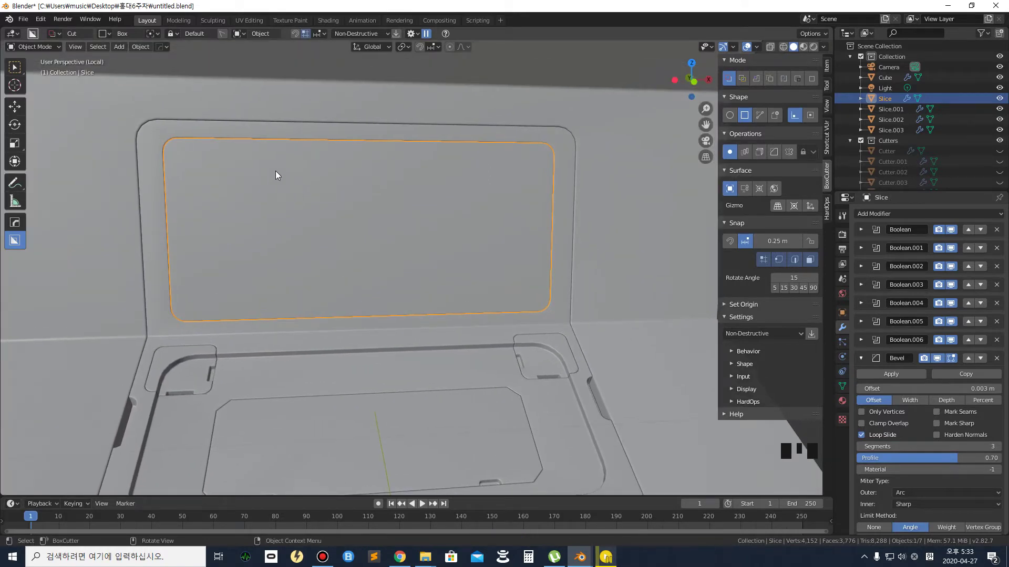
pyautogui.click(205, 129)
pyautogui.scroll(2, 171, 128)
pyautogui.moveTo(170, 128)
pyautogui.keyDown('shift'); pyautogui.mouseDown(button='middle')
pyautogui.moveTo(245, 191)
pyautogui.moveTo(182, 139)
pyautogui.mouseUp(button='middle'); pyautogui.keyUp('shift')
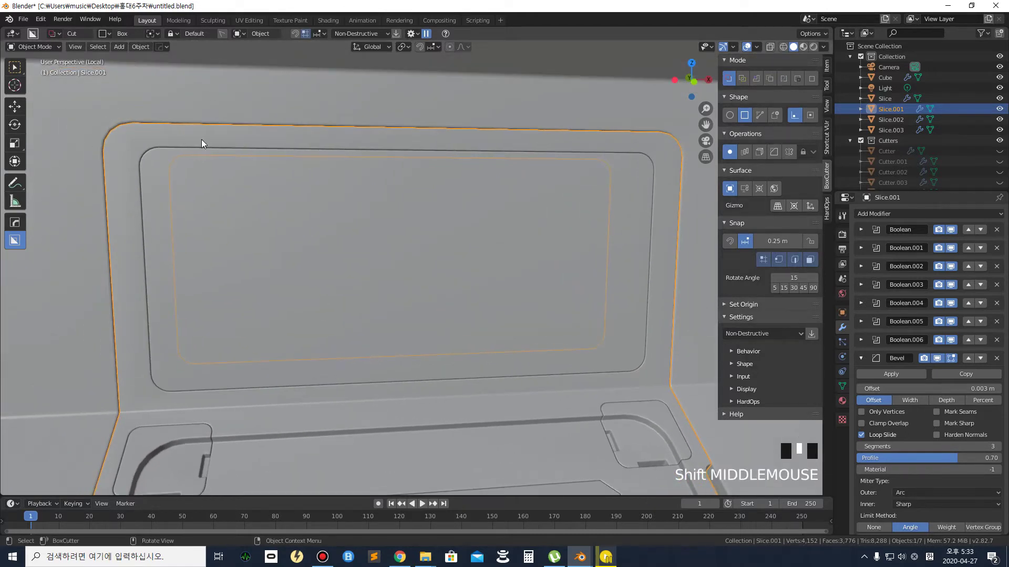
pyautogui.moveTo(201, 140)
pyautogui.mouseDown()
pyautogui.moveTo(323, 161)
pyautogui.moveTo(293, 159)
pyautogui.moveTo(306, 161)
pyautogui.mouseUp()
# Adjust the narrow cutter's offset and extrusion depth, and cut a shallow notch into the surrounding panel along the plate's top edge
pyautogui.moveTo(305, 160); pyautogui.dragTo(354, 171, button='middle')
pyautogui.scroll(-1, 347, 173)
pyautogui.press('o')
pyautogui.moveTo(174, 156); pyautogui.dragTo(244, 177, button='middle')
pyautogui.press('e')
pyautogui.moveTo(153, 178); pyautogui.dragTo(213, 152, button='middle')
pyautogui.press('Tab')
pyautogui.scroll(-2, 410, 202)
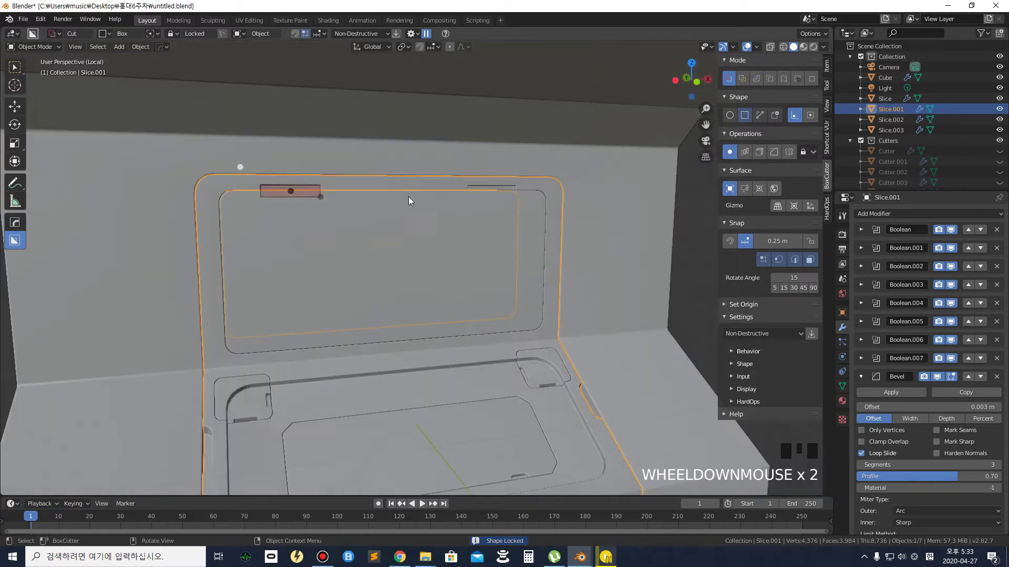
pyautogui.click(324, 188)
# Cut a small rectangular notch into the surrounding panel's outer top edge, between the existing notches, with the cutter offset and extruded in depth
pyautogui.scroll(3, 285, 168)
pyautogui.keyDown('shift'); pyautogui.moveTo(355, 199); pyautogui.dragTo(328, 173, button='middle'); pyautogui.keyUp('shift')
pyautogui.scroll(2, 336, 163)
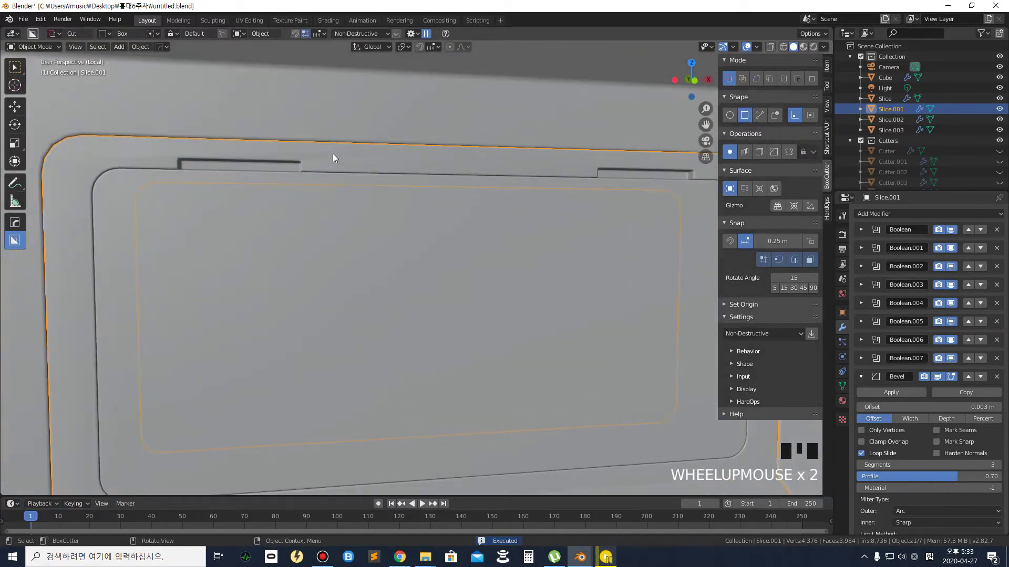
pyautogui.moveTo(343, 147); pyautogui.dragTo(387, 139)
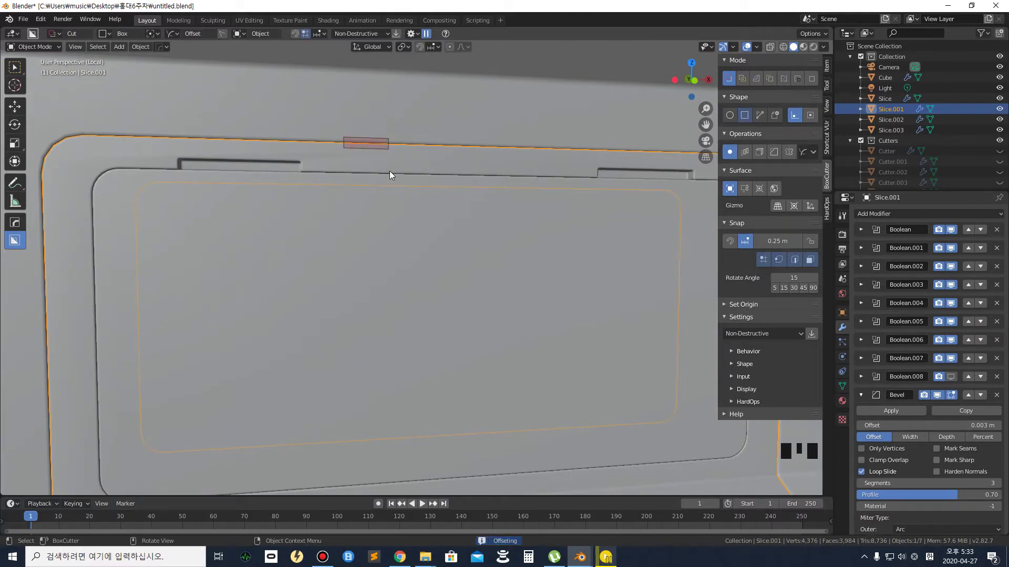
pyautogui.moveTo(389, 172); pyautogui.dragTo(430, 176, button='middle')
pyautogui.moveTo(241, 136); pyautogui.dragTo(193, 107)
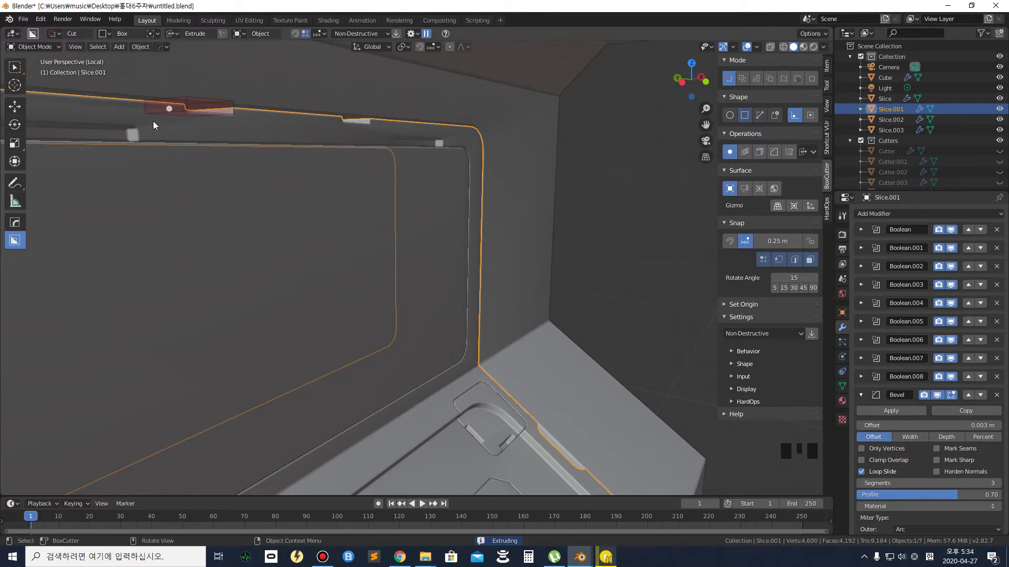
pyautogui.scroll(-2, 235, 152)
pyautogui.moveTo(234, 153); pyautogui.dragTo(299, 170, button='middle')
pyautogui.scroll(-2, 235, 158)
pyautogui.keyDown('shift'); pyautogui.moveTo(230, 198); pyautogui.dragTo(270, 209, button='middle'); pyautogui.keyUp('shift')
pyautogui.click(285, 212)
# Outline a tall, narrow box cutter over the surrounding panel's outer left edge and adjust its offset and extrusion depth
pyautogui.scroll(1, 286, 221)
pyautogui.scroll(1, 258, 200)
pyautogui.moveTo(232, 186)
pyautogui.mouseDown()
pyautogui.moveTo(213, 287)
pyautogui.moveTo(218, 276)
pyautogui.mouseUp()
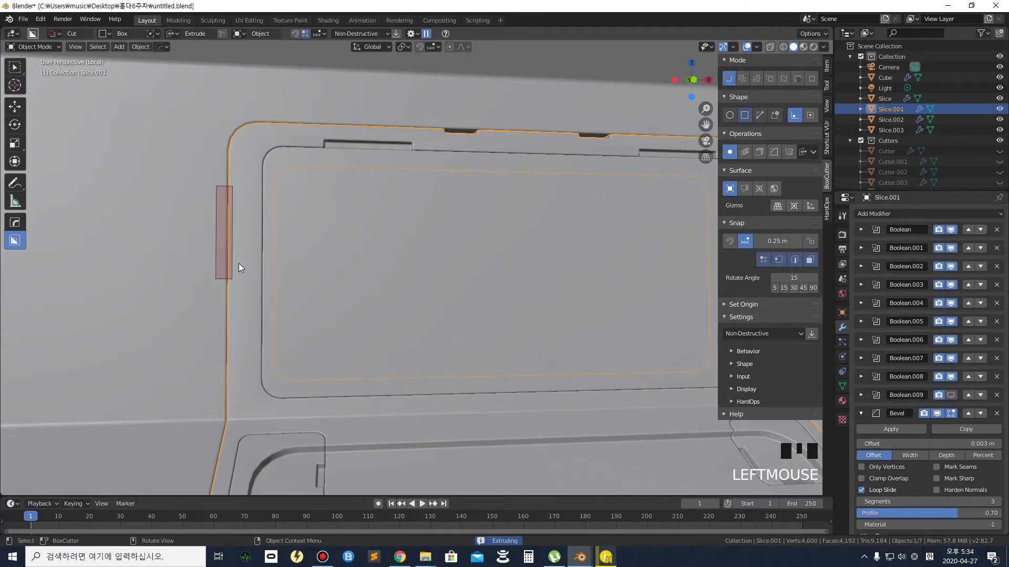
pyautogui.moveTo(259, 279); pyautogui.dragTo(123, 272, button='middle')
pyautogui.press('e')
pyautogui.press('o')
pyautogui.press('e')
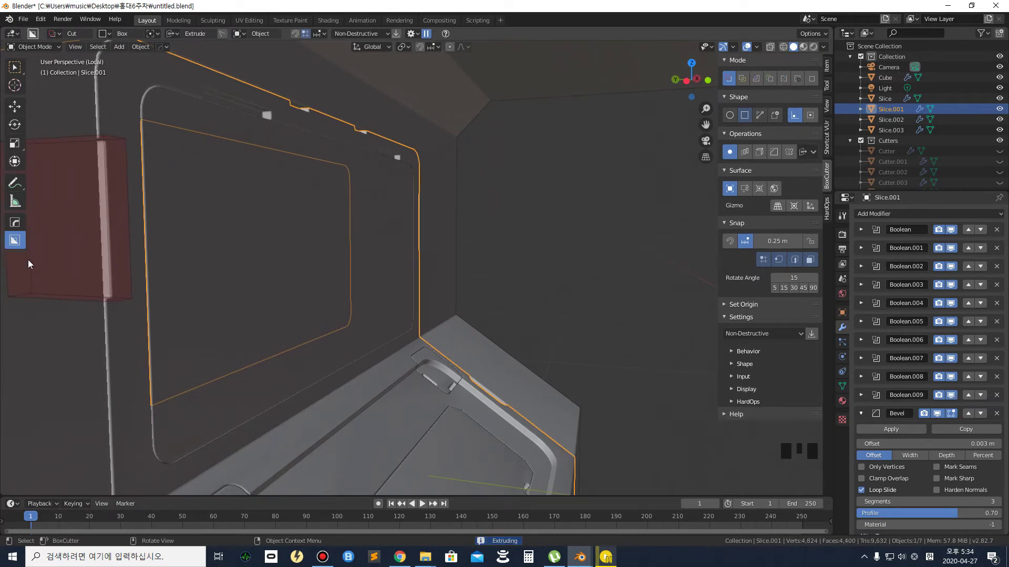
# Finish extruding the box cut through the side edges of the upper wall panel's frame
pyautogui.press('Tab')
pyautogui.scroll(-3, 66, 253)
pyautogui.moveTo(291, 261); pyautogui.dragTo(54, 305, button='middle')
pyautogui.scroll(-2, 82, 301)
pyautogui.scroll(2, 283, 284)
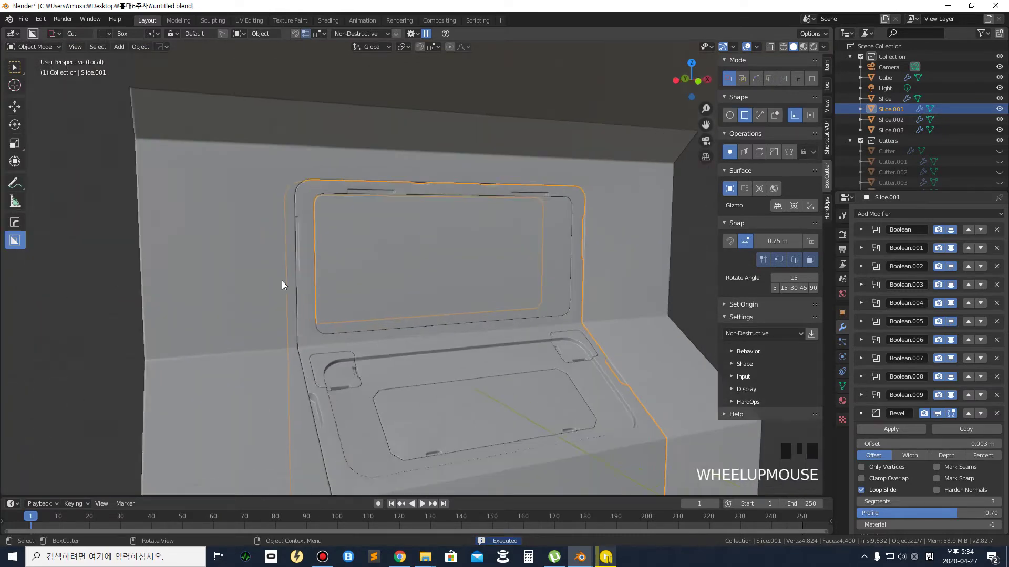
# Examine the cut details on the upper wall panel and the sloped console panel from several angles
pyautogui.moveTo(301, 281); pyautogui.dragTo(313, 261, button='middle')
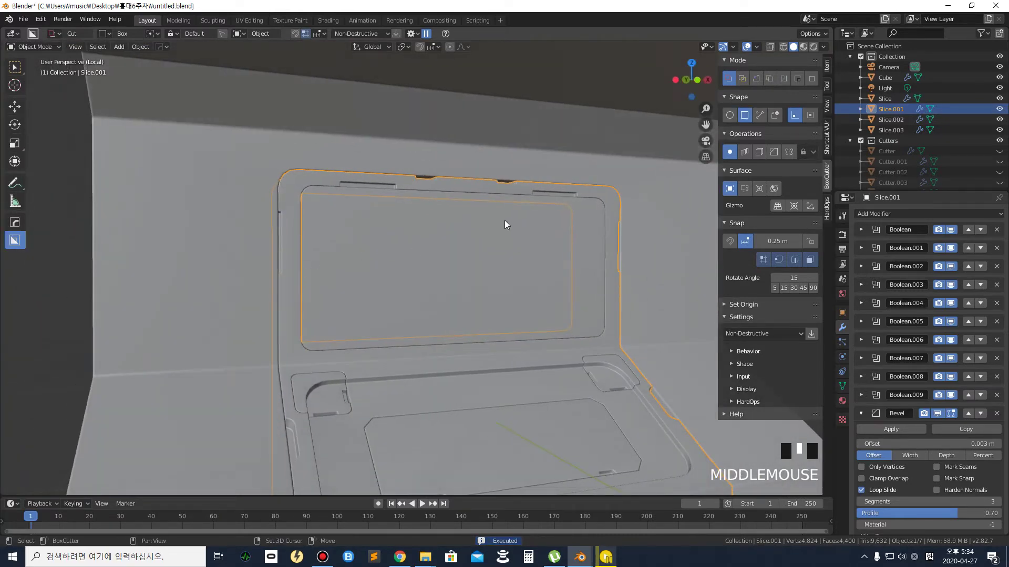
pyautogui.scroll(-1, 451, 210)
pyautogui.moveTo(450, 210); pyautogui.dragTo(460, 228, button='middle')
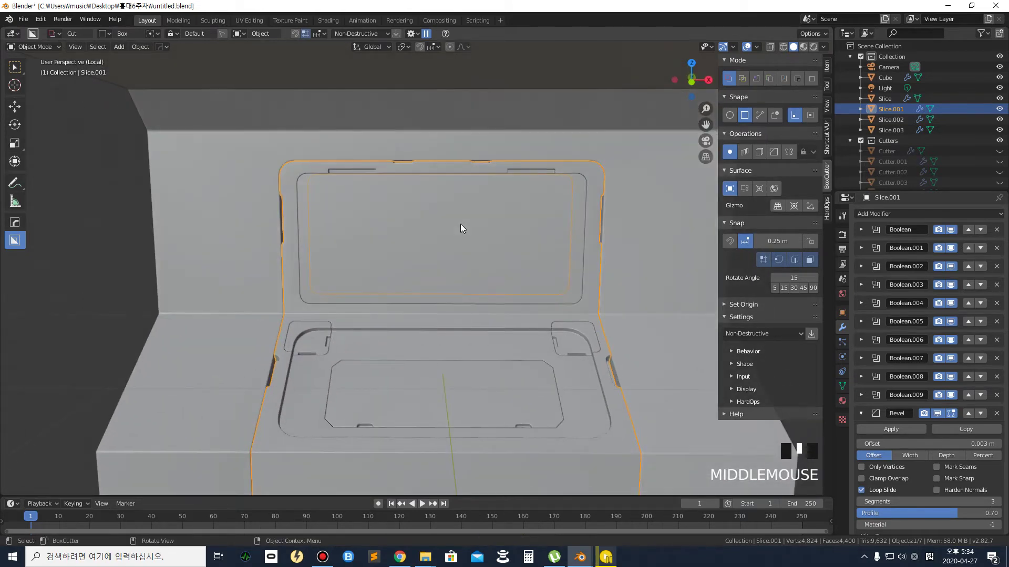
pyautogui.moveTo(401, 252); pyautogui.dragTo(399, 232, button='middle')
pyautogui.scroll(-1, 401, 232)
pyautogui.keyDown('shift'); pyautogui.moveTo(373, 327); pyautogui.dragTo(326, 291, button='middle'); pyautogui.keyUp('shift')
pyautogui.scroll(1, 280, 283)
pyautogui.scroll(1, 280, 283)
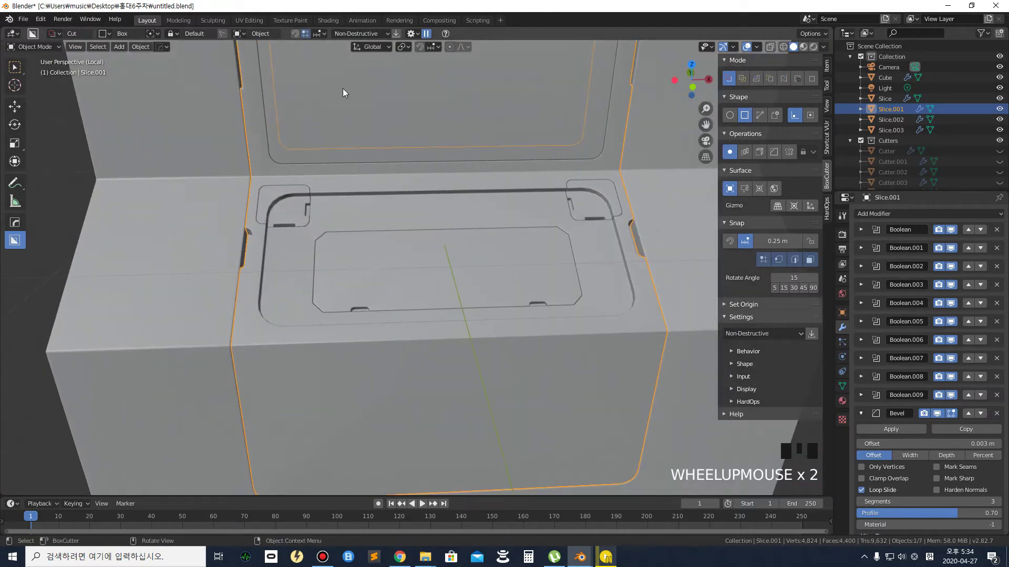
pyautogui.scroll(-1, 376, 206)
pyautogui.moveTo(376, 206); pyautogui.dragTo(391, 173, button='middle')
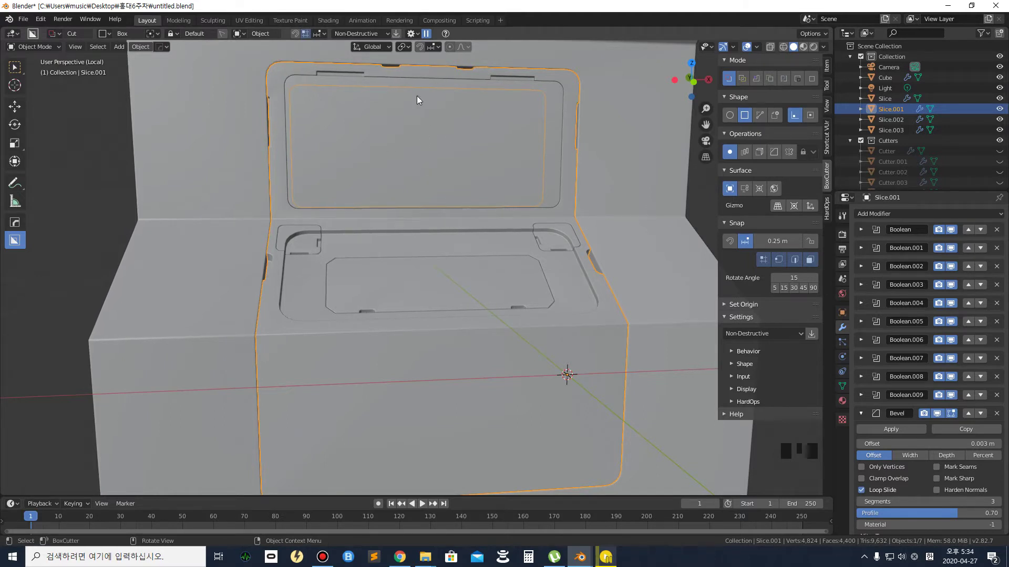
pyautogui.scroll(-2, 398, 163)
pyautogui.moveTo(336, 185); pyautogui.dragTo(304, 176, button='middle')
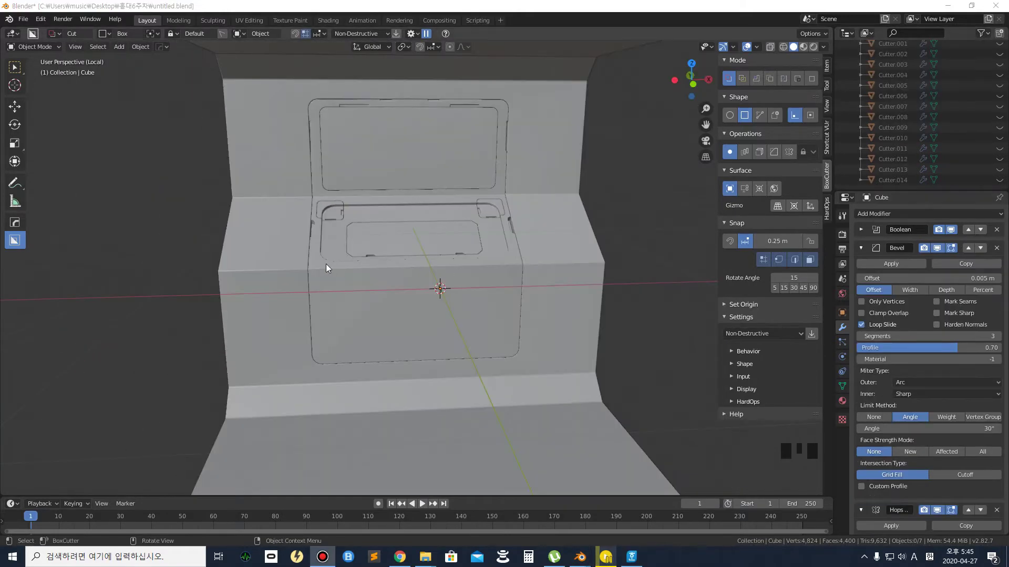
# Slice the console section out of the Cube with a box drawn on its side profile and extruded across its full width
pyautogui.moveTo(216, 257); pyautogui.dragTo(317, 257, button='middle')
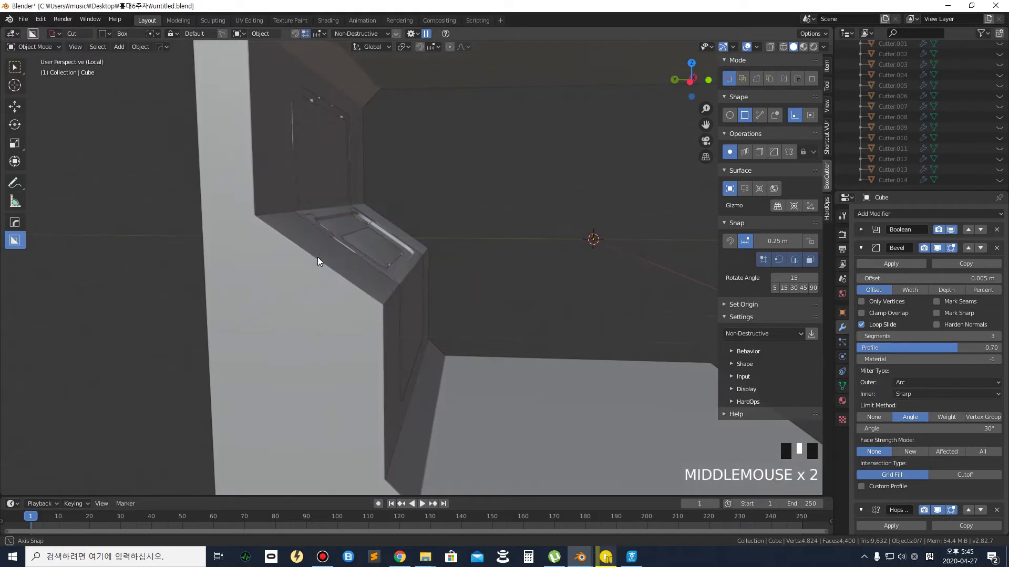
pyautogui.scroll(-2, 267, 249)
pyautogui.scroll(2, 270, 250)
pyautogui.moveTo(270, 250); pyautogui.dragTo(283, 244, button='middle')
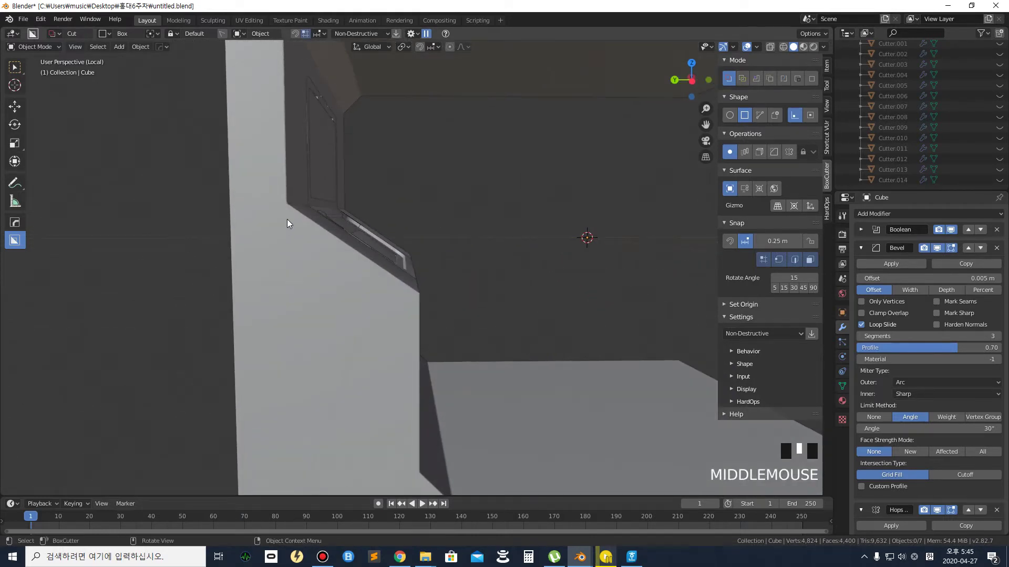
pyautogui.click(276, 208)
pyautogui.scroll(-1, 320, 234)
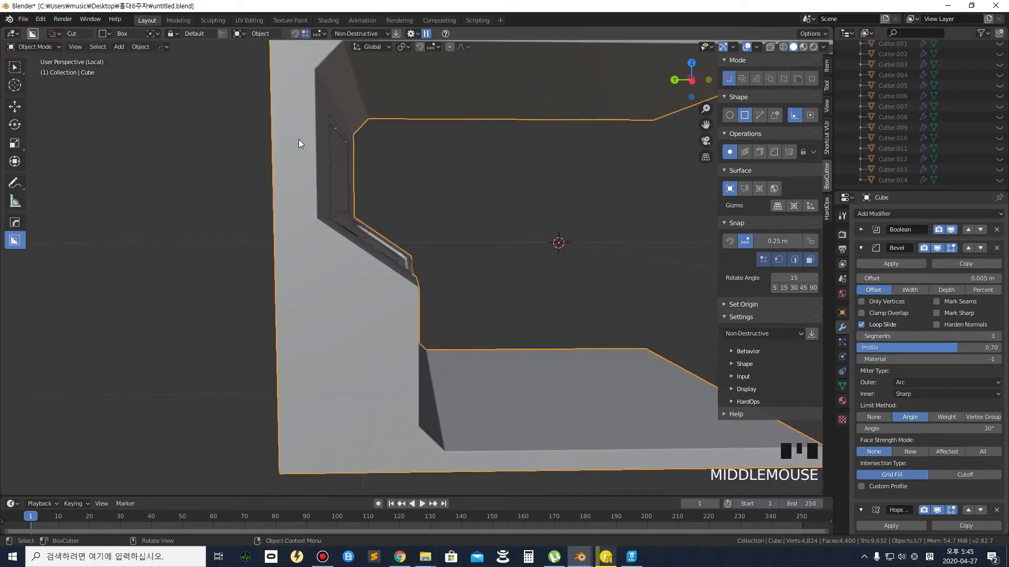
pyautogui.moveTo(291, 185)
pyautogui.mouseDown()
pyautogui.moveTo(474, 377)
pyautogui.moveTo(464, 383)
pyautogui.mouseUp()
pyautogui.moveTo(464, 384); pyautogui.dragTo(537, 342, button='middle')
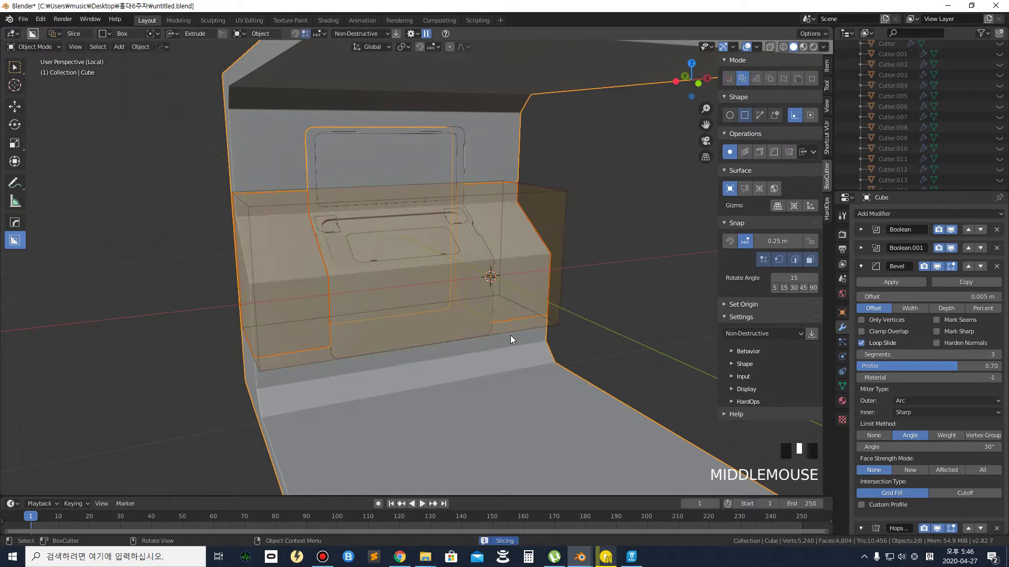
pyautogui.click(581, 304)
pyautogui.moveTo(317, 312); pyautogui.dragTo(387, 304, button='middle')
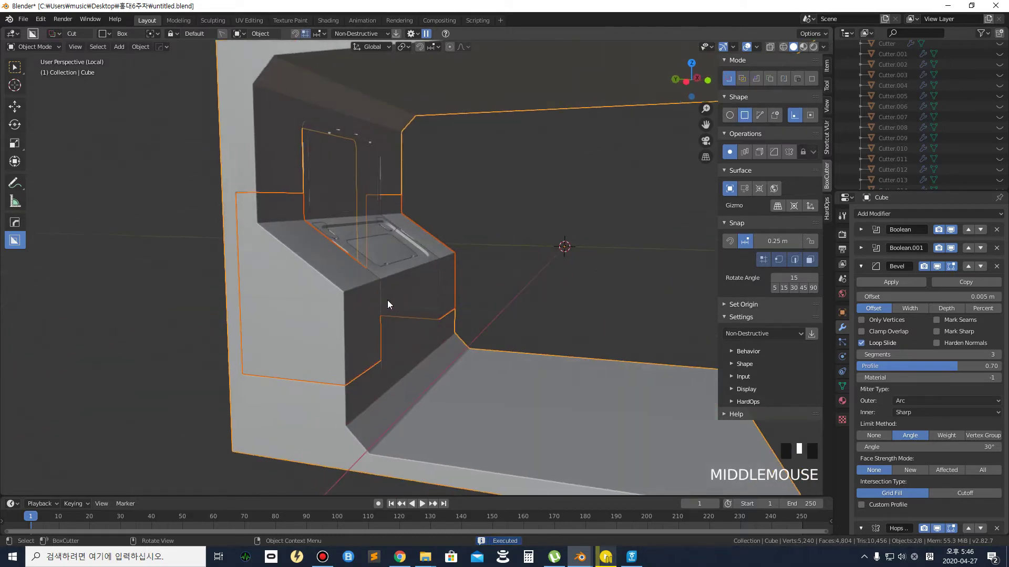
pyautogui.scroll(2, 279, 331)
pyautogui.moveTo(279, 331); pyautogui.dragTo(299, 318, button='middle')
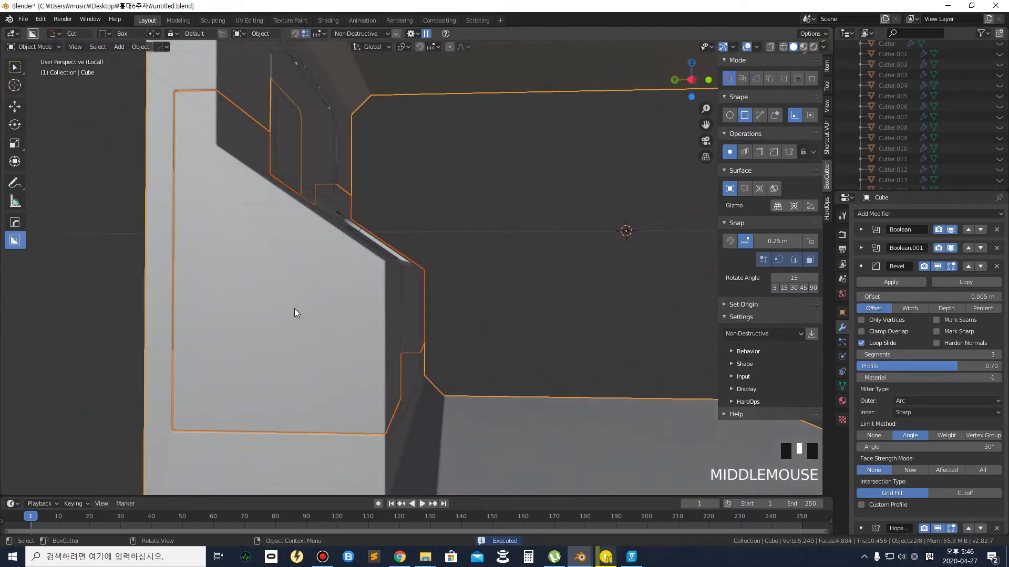
pyautogui.moveTo(279, 260); pyautogui.dragTo(280, 261, button='middle')
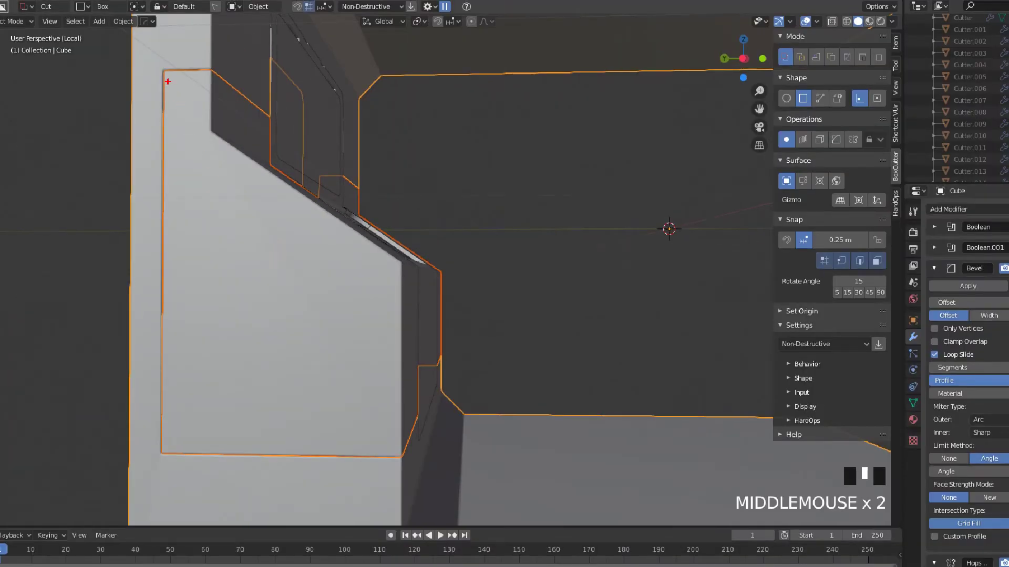
pyautogui.moveTo(163, 72)
pyautogui.mouseDown()
pyautogui.moveTo(164, 245)
pyautogui.moveTo(358, 338)
pyautogui.mouseUp()
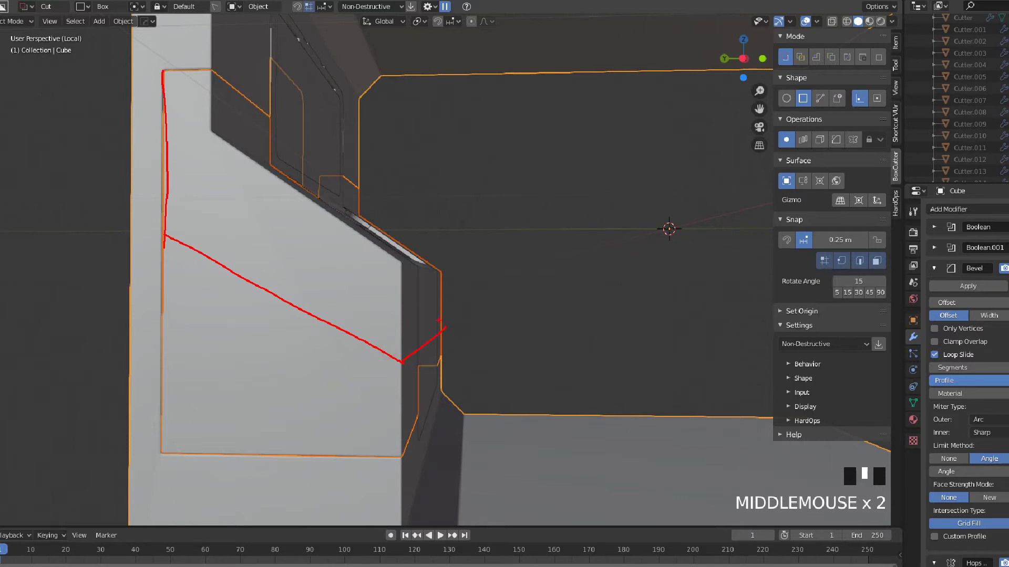
pyautogui.press('Escape')
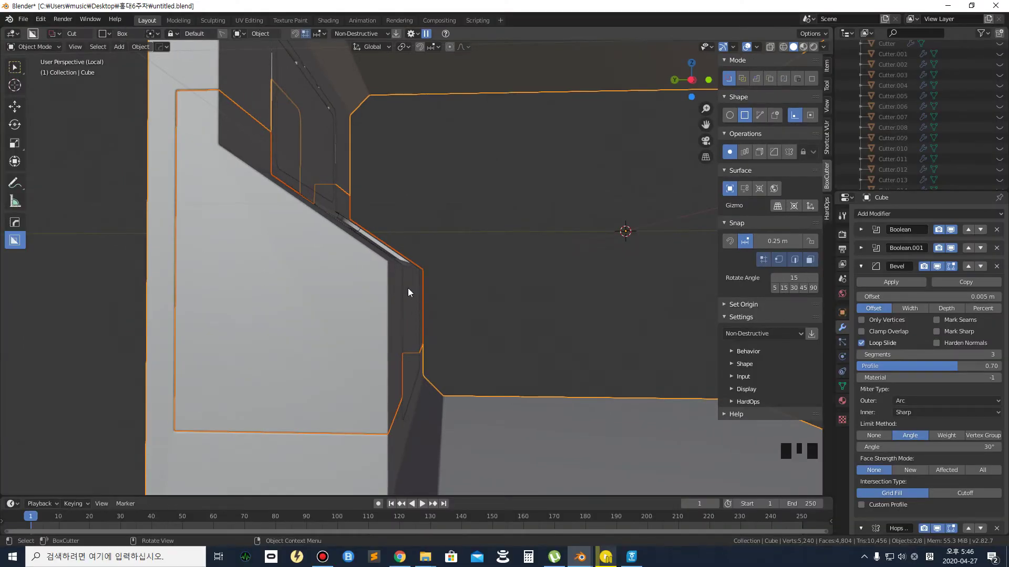
# Unhide the console slice's cutter, Cutter.015, and select it in the scene
pyautogui.scroll(-4, 972, 153)
pyautogui.scroll(9, 972, 154)
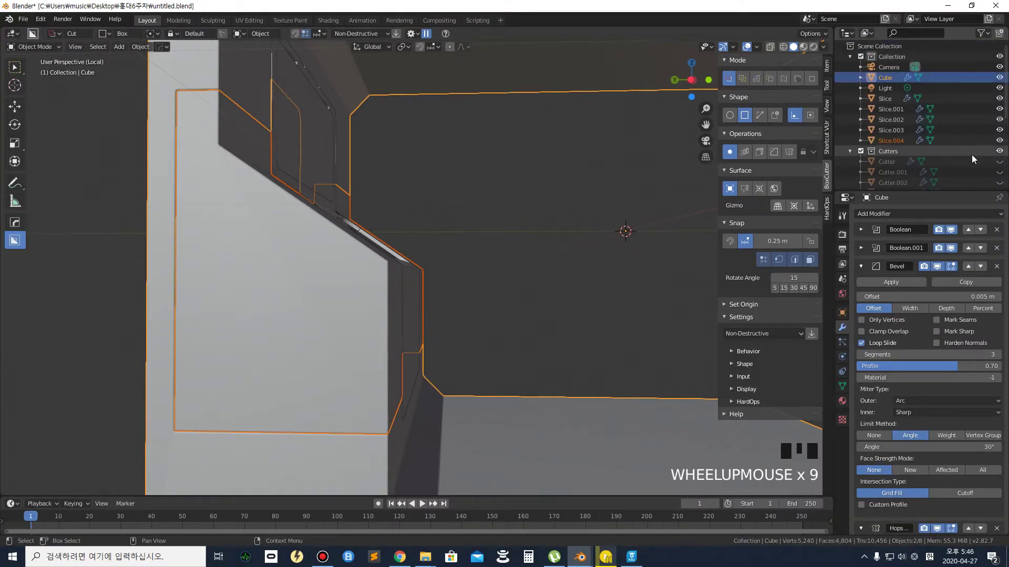
pyautogui.scroll(-6, 972, 157)
pyautogui.scroll(-8, 973, 159)
pyautogui.click(999, 180)
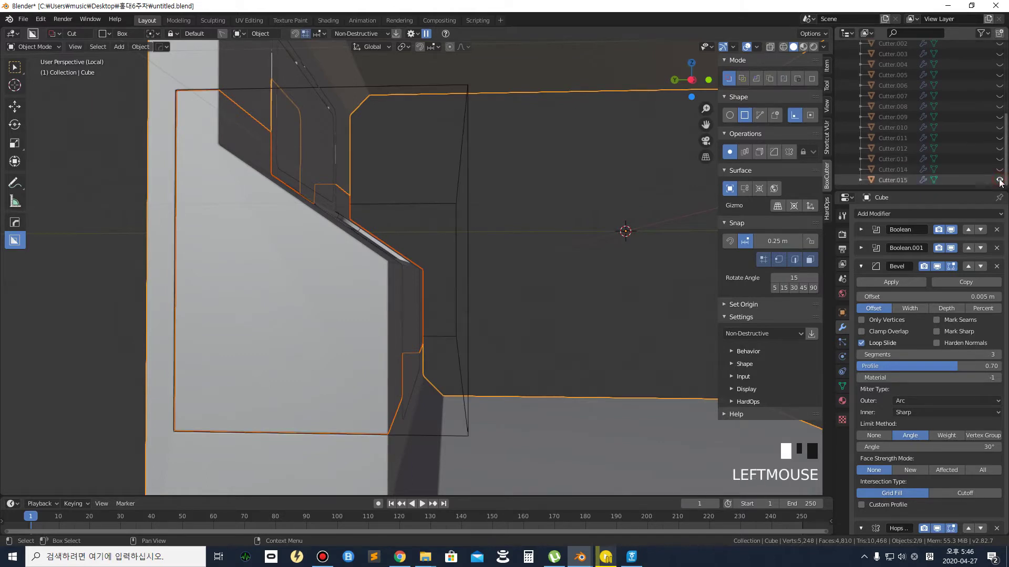
pyautogui.moveTo(413, 246); pyautogui.dragTo(389, 261, button='middle')
pyautogui.scroll(2, 378, 269)
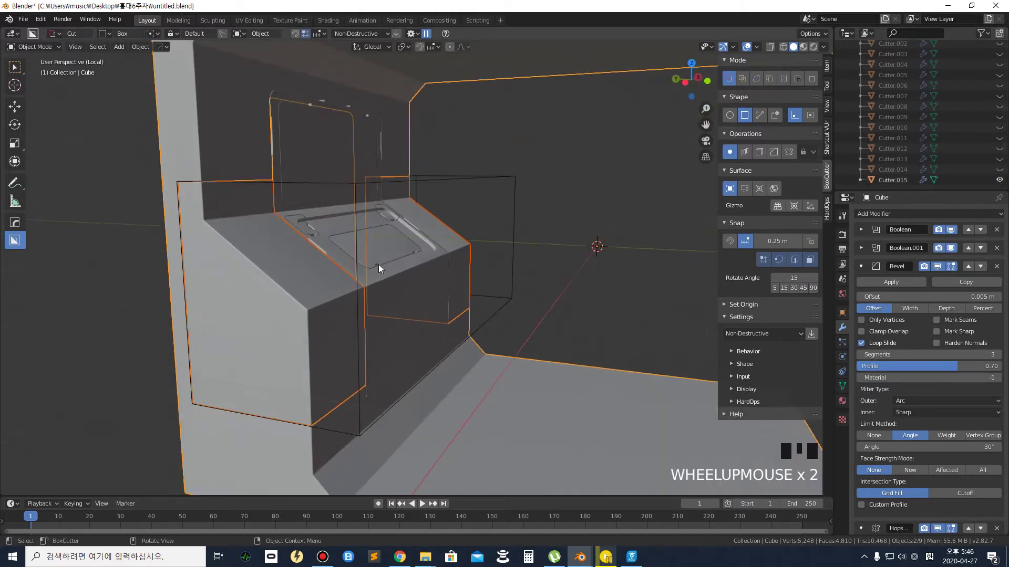
pyautogui.click(359, 259)
pyautogui.moveTo(364, 276); pyautogui.dragTo(300, 360, button='middle')
pyautogui.scroll(1, 170, 384)
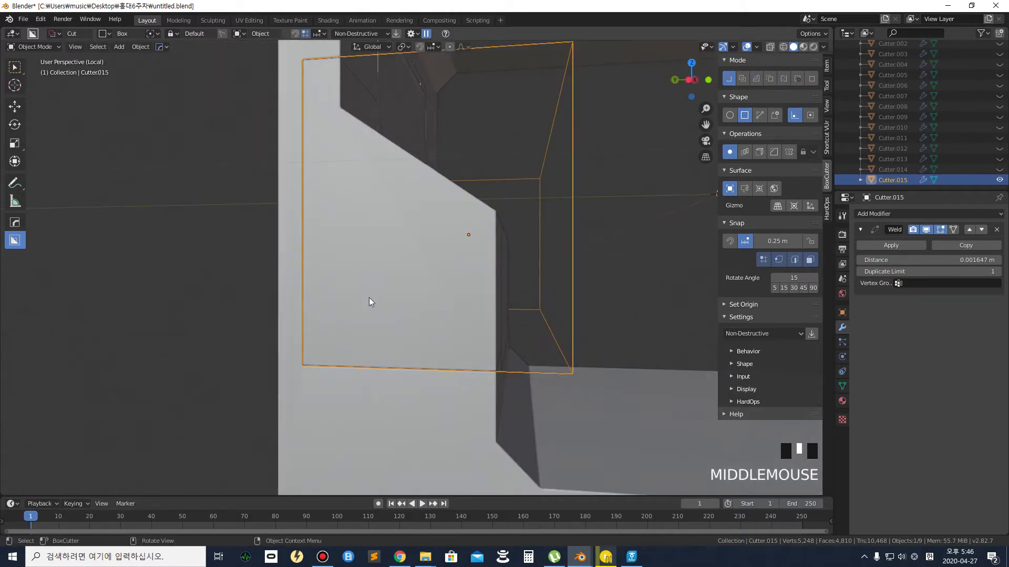
pyautogui.moveTo(621, 174); pyautogui.dragTo(557, 141)
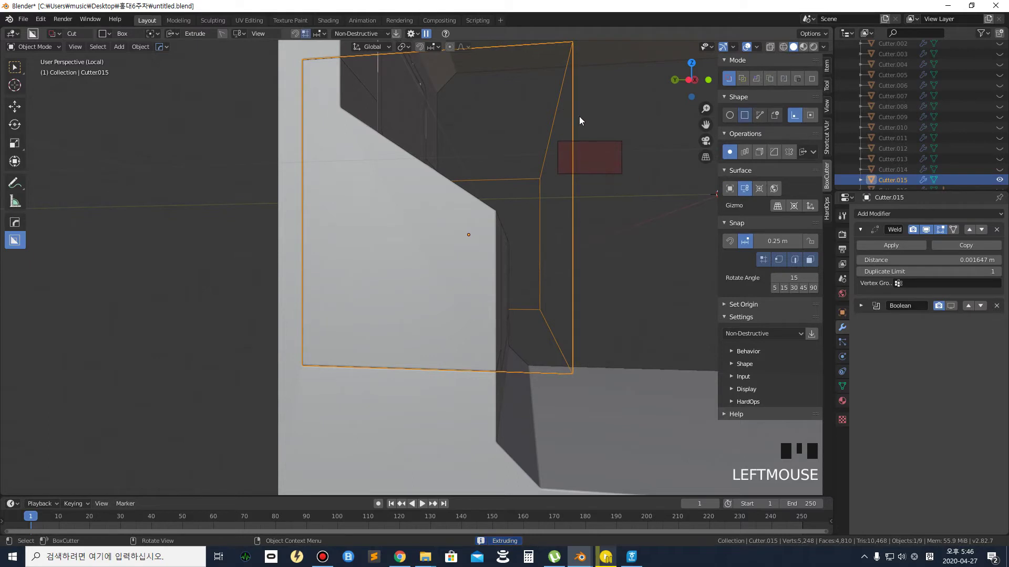
pyautogui.rightClick(602, 166)
pyautogui.moveTo(573, 158); pyautogui.dragTo(593, 172)
pyautogui.click(573, 169)
pyautogui.click(572, 169)
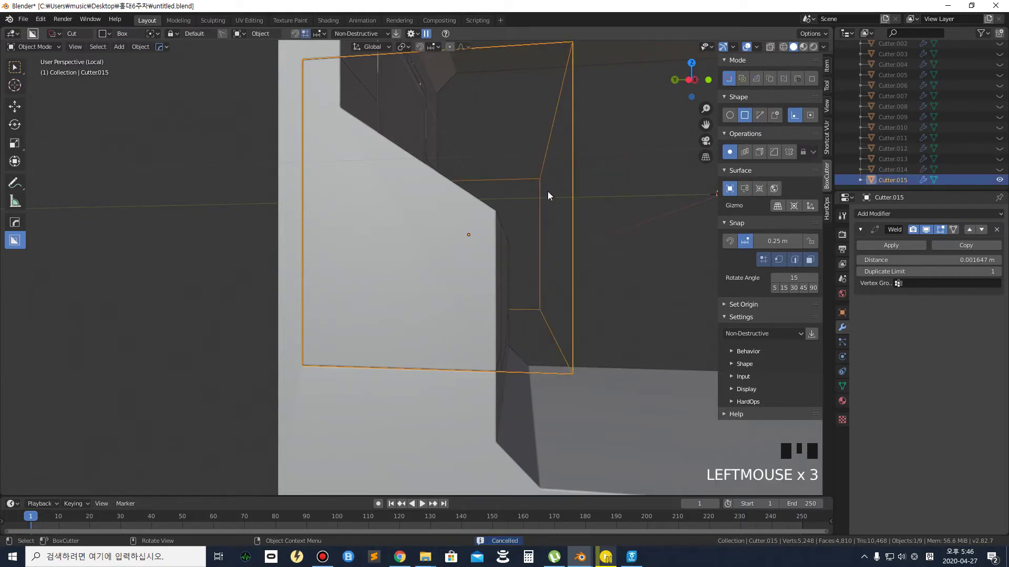
# Enter Edit Mode on the cutter and switch to vertex selection with X-ray enabled
pyautogui.press('Tab')
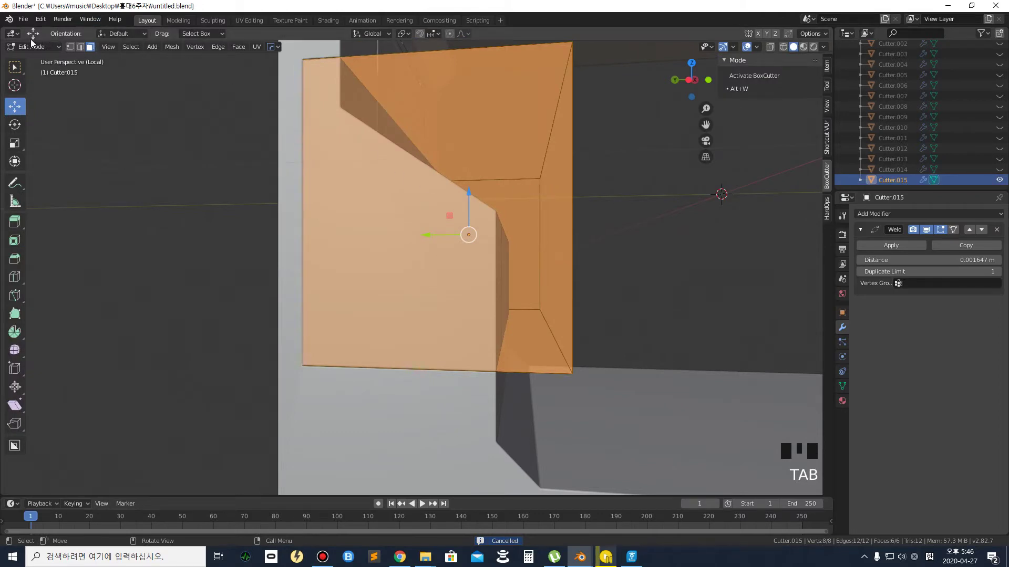
pyautogui.moveTo(300, 365); pyautogui.dragTo(315, 363, button='middle')
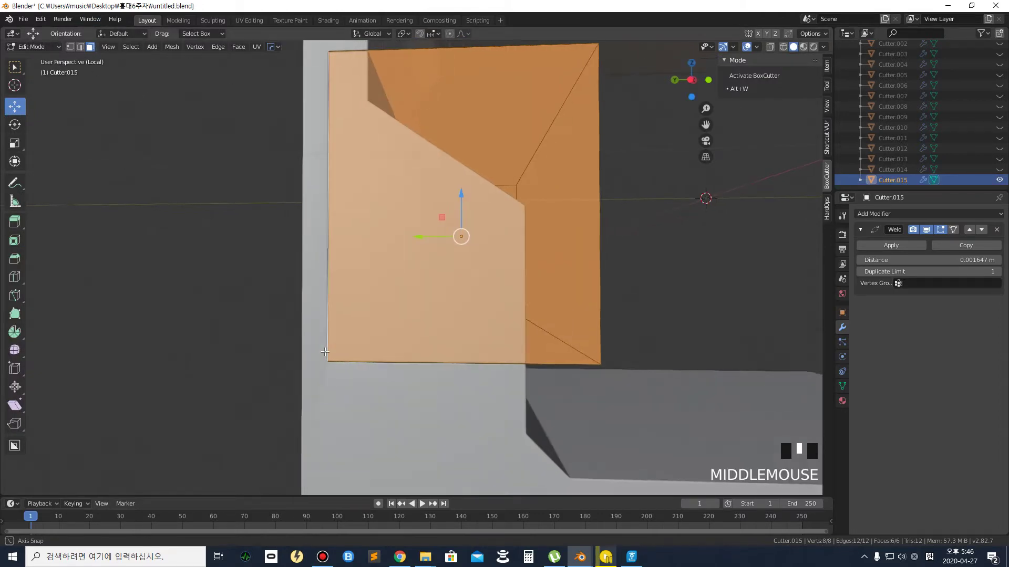
pyautogui.click(81, 47)
pyautogui.click(70, 47)
pyautogui.scroll(-2, 325, 317)
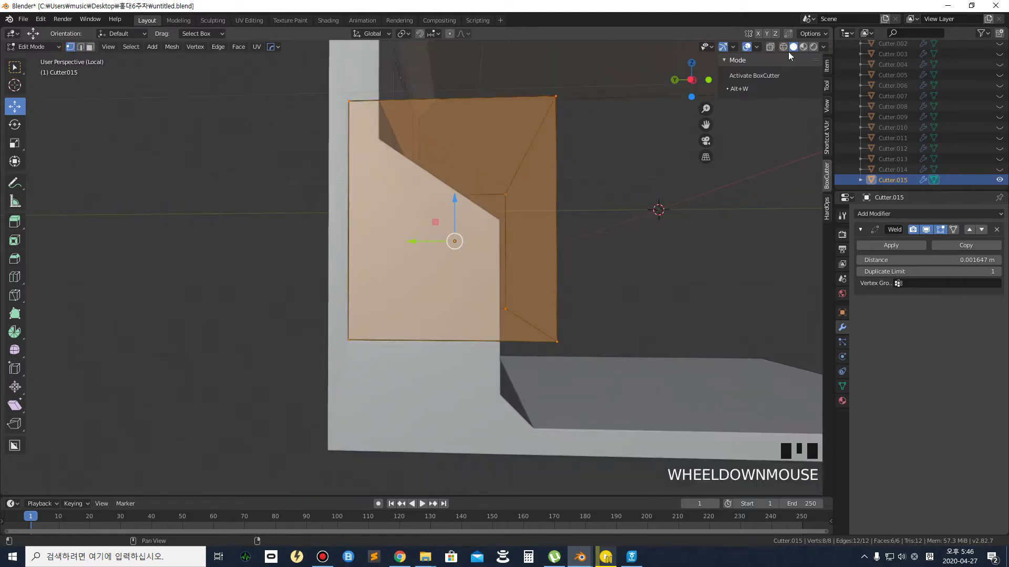
pyautogui.click(770, 48)
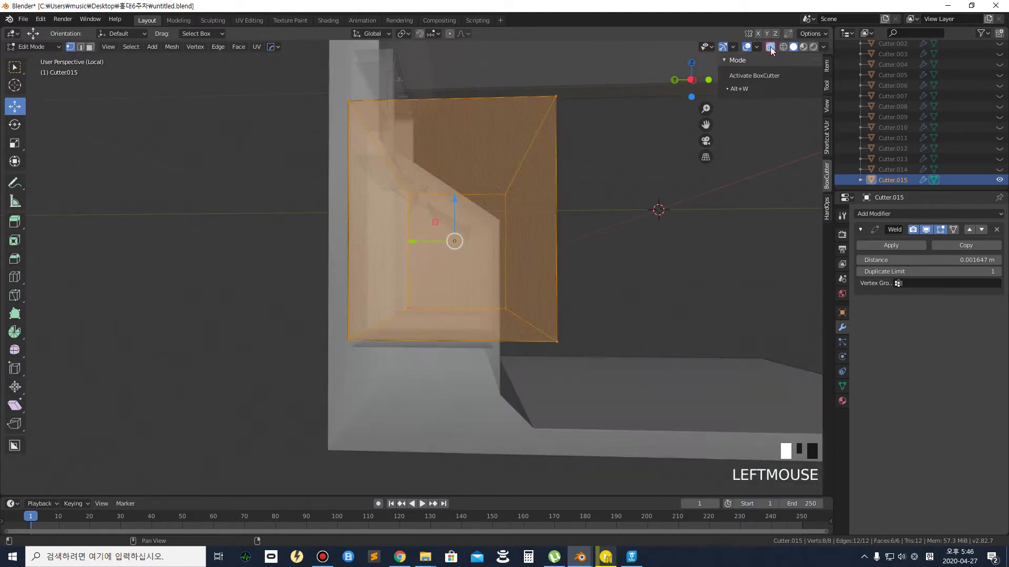
pyautogui.moveTo(725, 89); pyautogui.dragTo(695, 91, button='middle')
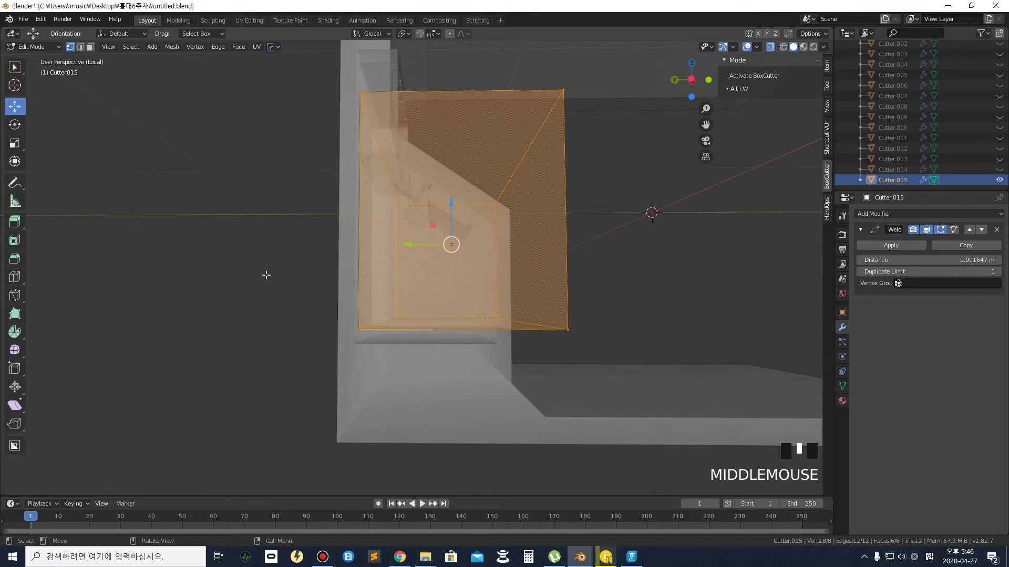
# Box-select both vertices of the cutter's lower rear edge and turn X-ray off
pyautogui.click(280, 251)
pyautogui.moveTo(280, 252); pyautogui.dragTo(444, 393)
pyautogui.moveTo(504, 245); pyautogui.dragTo(487, 265, button='middle')
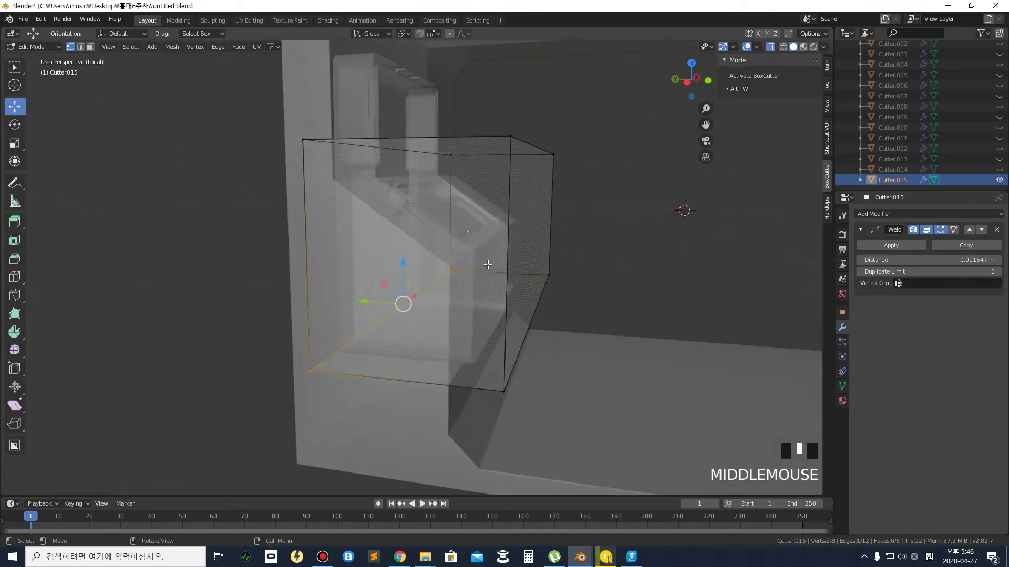
pyautogui.click(771, 48)
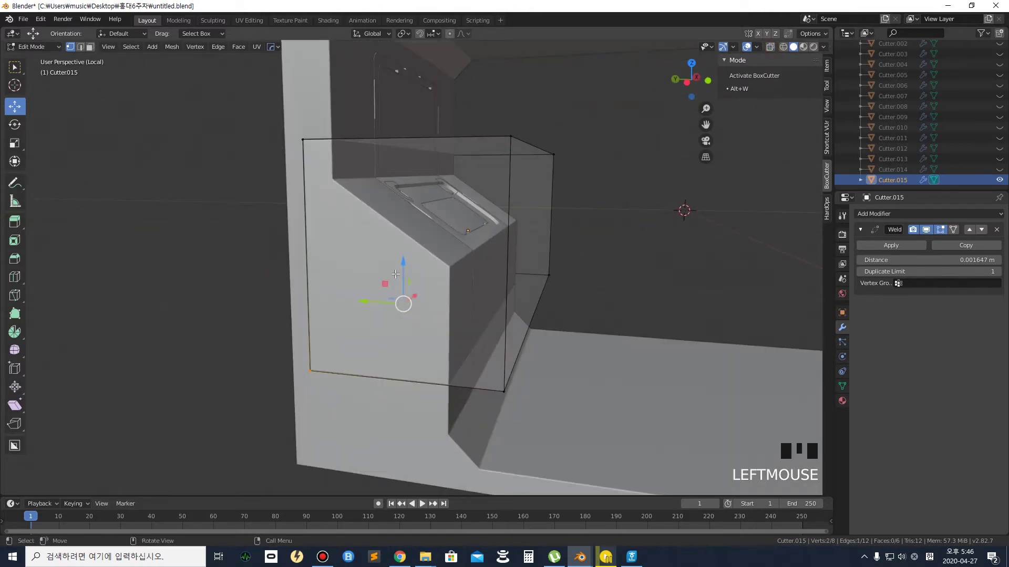
# Try moving the cutter's lower rear edge along the Z axis and undo the move
pyautogui.moveTo(403, 269); pyautogui.dragTo(424, 161)
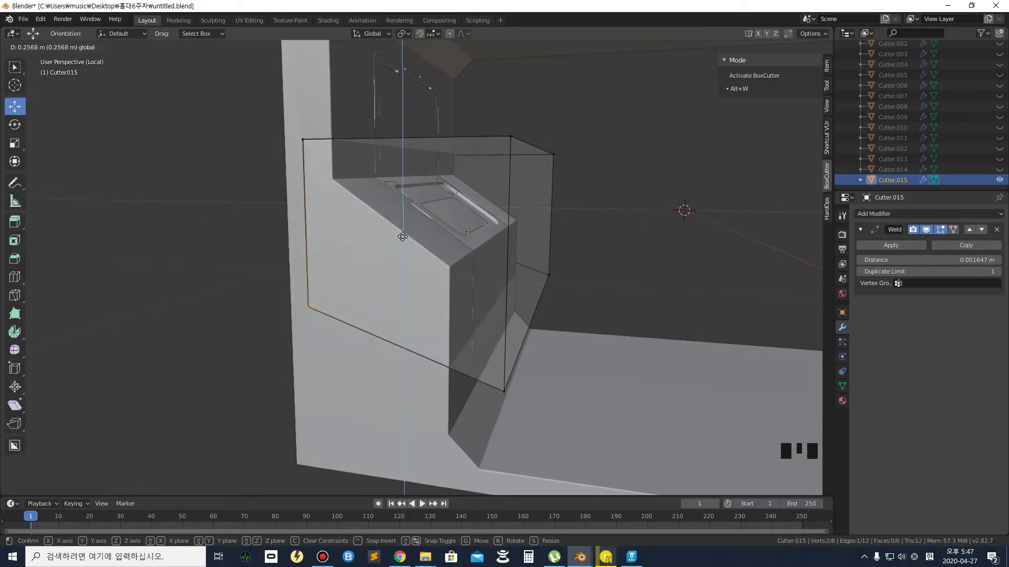
pyautogui.click(402, 276)
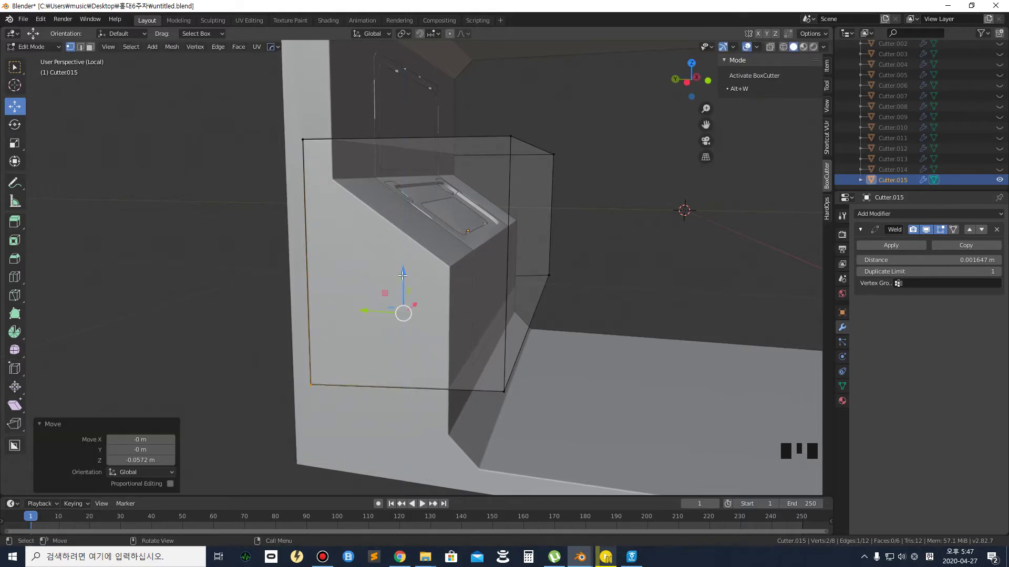
pyautogui.hotkey('ctrl', 'z')
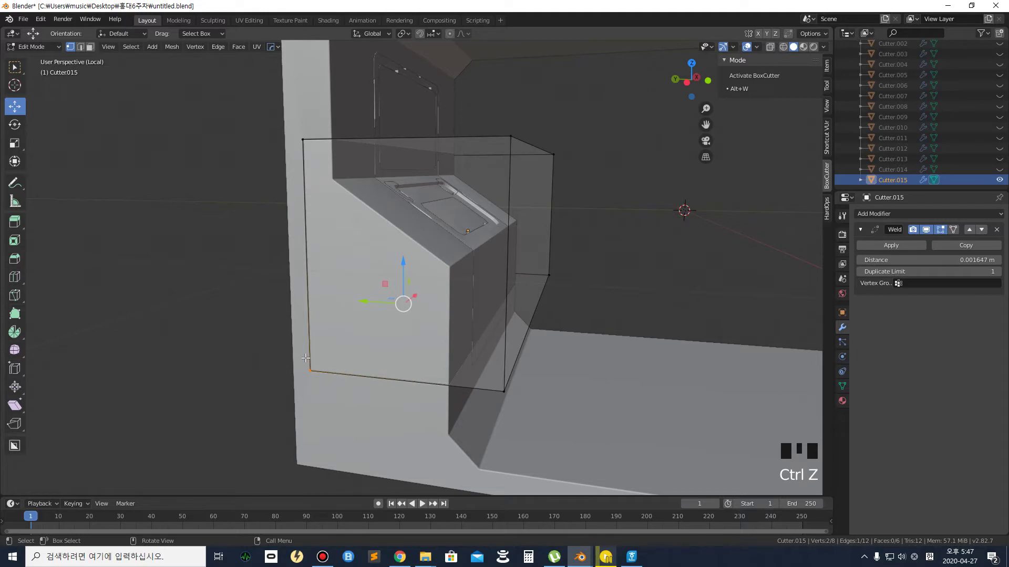
# Bevel the cutter's lower rear edge with an offset of 0.414 m
pyautogui.hotkey('ctrl', 'b')
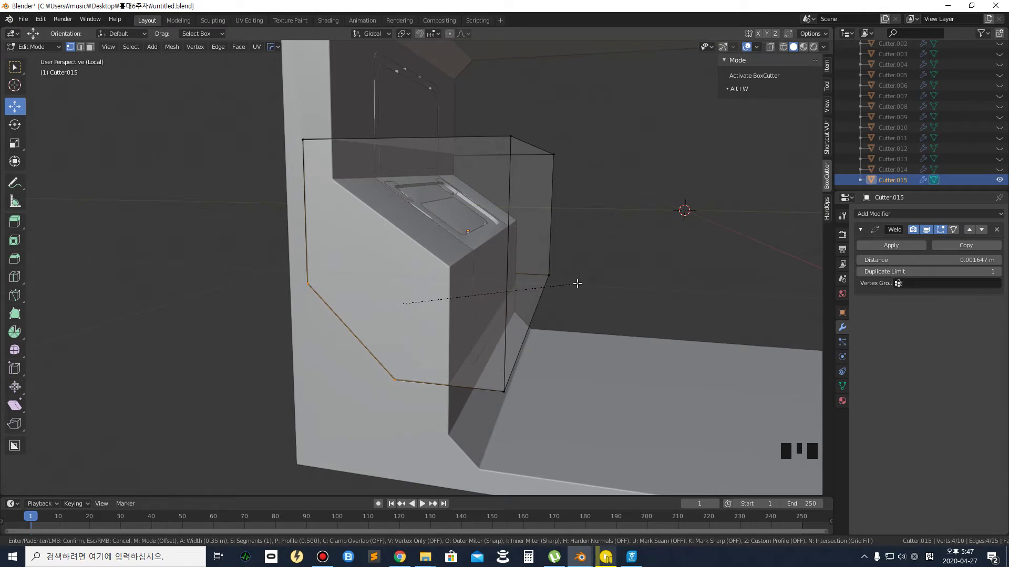
pyautogui.click(585, 279)
pyautogui.moveTo(490, 307); pyautogui.dragTo(452, 304, button='middle')
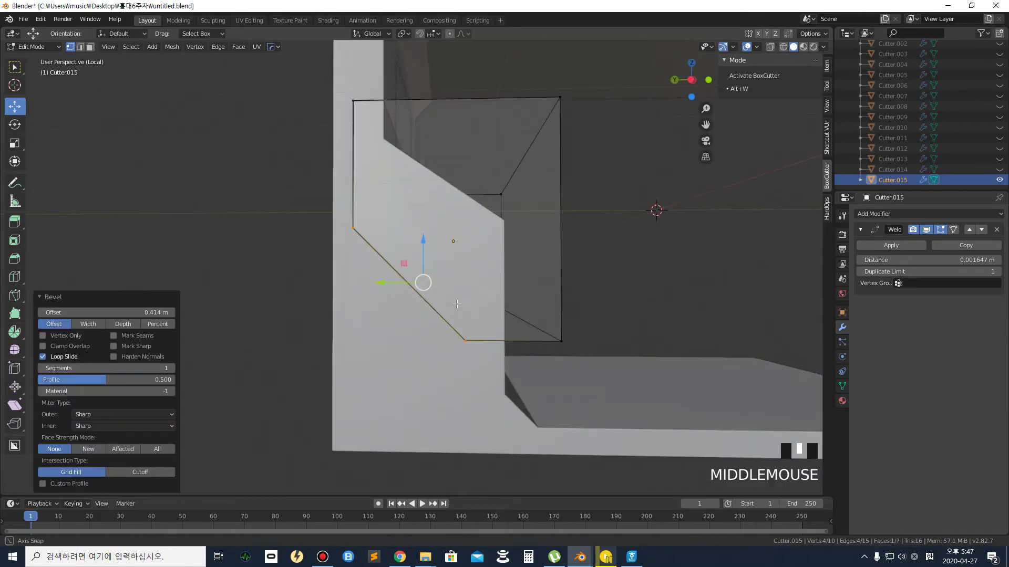
# With X-ray enabled, select the vertices along the lower edge of the cutter's bevelled face, and turn X-ray off
pyautogui.click(769, 47)
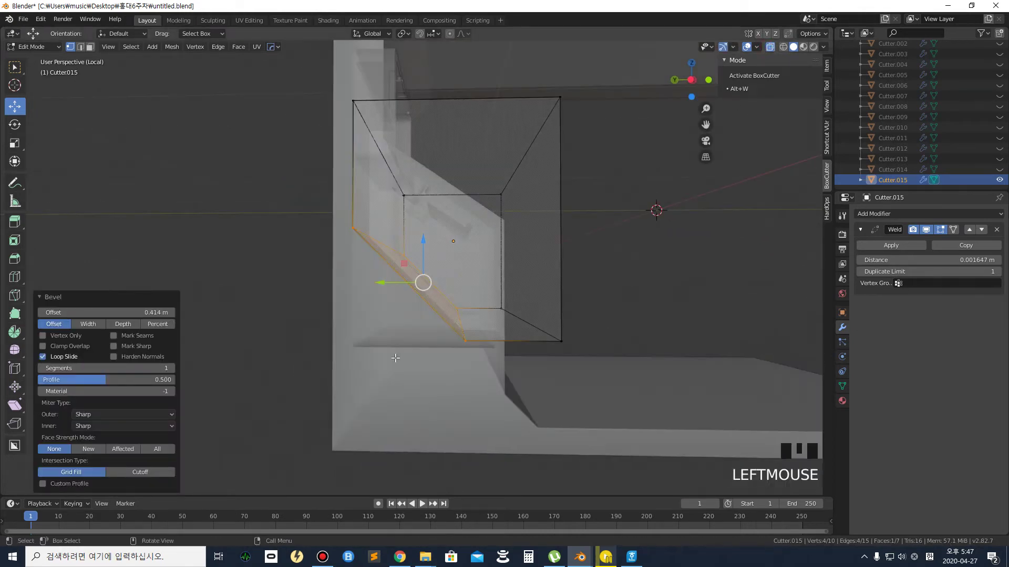
pyautogui.moveTo(360, 349); pyautogui.dragTo(454, 286, button='middle')
pyautogui.click(457, 279)
pyautogui.moveTo(435, 282); pyautogui.dragTo(491, 368)
pyautogui.moveTo(520, 297); pyautogui.dragTo(504, 315, button='middle')
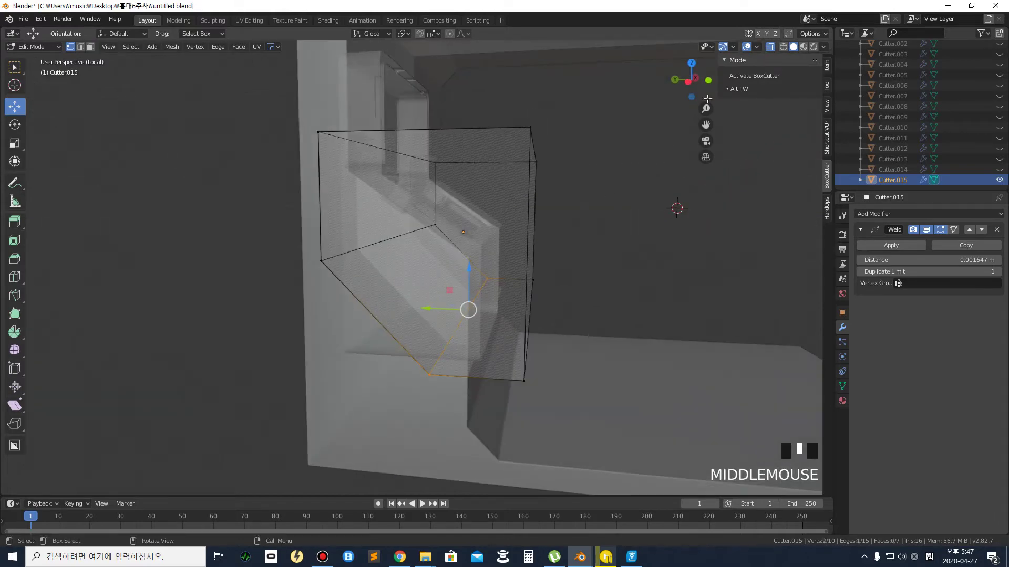
pyautogui.click(770, 47)
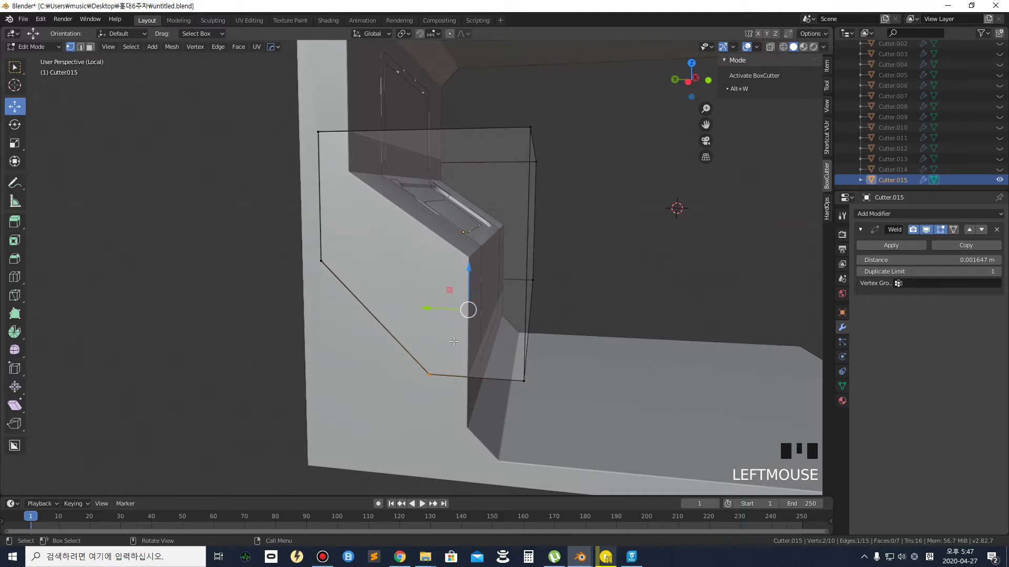
pyautogui.moveTo(462, 330); pyautogui.dragTo(544, 290, button='middle')
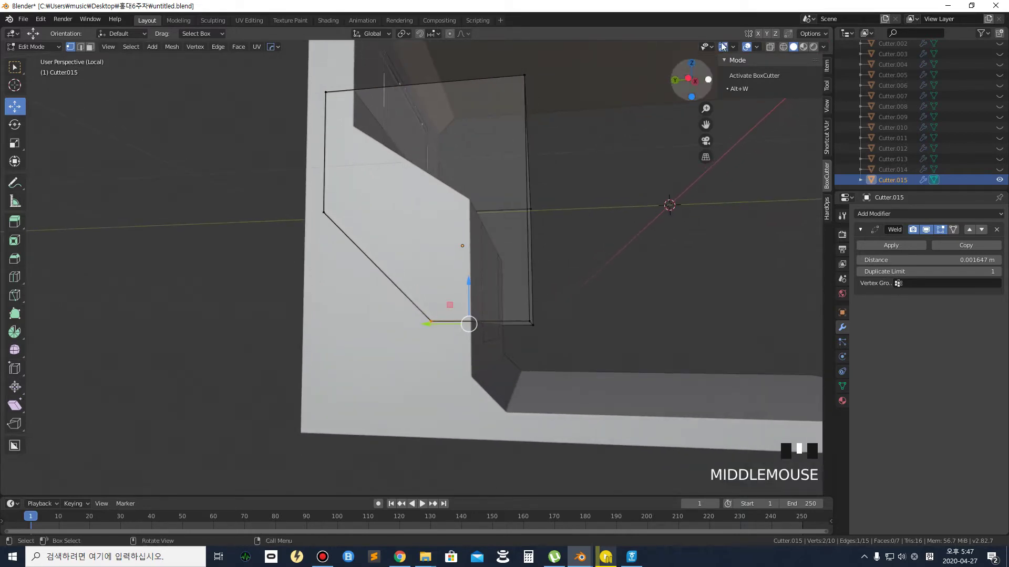
# Move the lower edge of the cutter's bevelled face by -0.0888 m along the Y axis
pyautogui.click(769, 47)
pyautogui.keyDown('shift'); pyautogui.moveTo(513, 293); pyautogui.dragTo(568, 349); pyautogui.keyUp('shift')
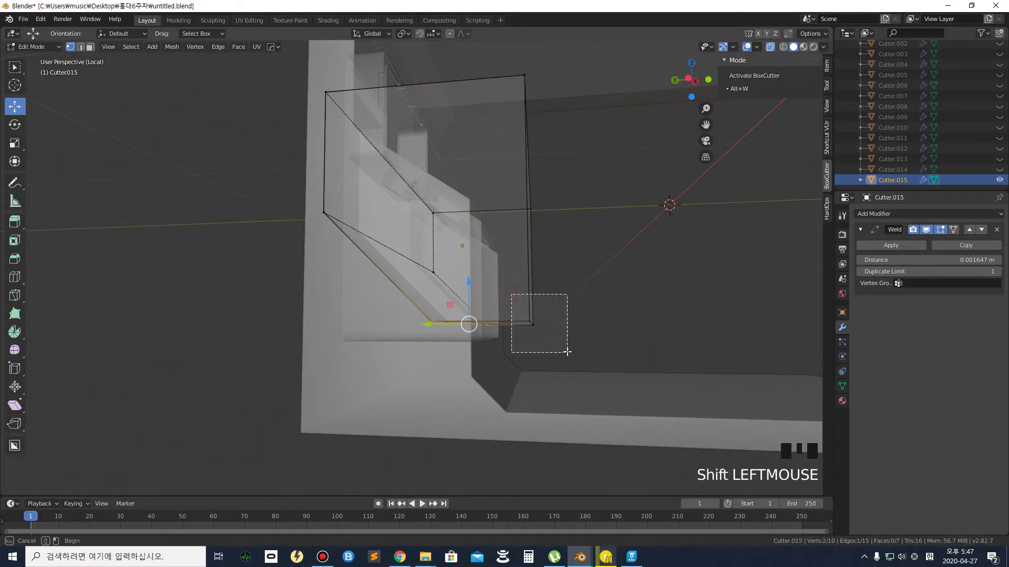
pyautogui.moveTo(555, 277); pyautogui.dragTo(534, 283, button='middle')
pyautogui.moveTo(497, 274); pyautogui.dragTo(497, 265)
pyautogui.moveTo(466, 303)
pyautogui.mouseDown(button='middle')
pyautogui.moveTo(455, 306)
pyautogui.moveTo(463, 299)
pyautogui.mouseUp(button='middle')
pyautogui.doubleClick(442, 277)
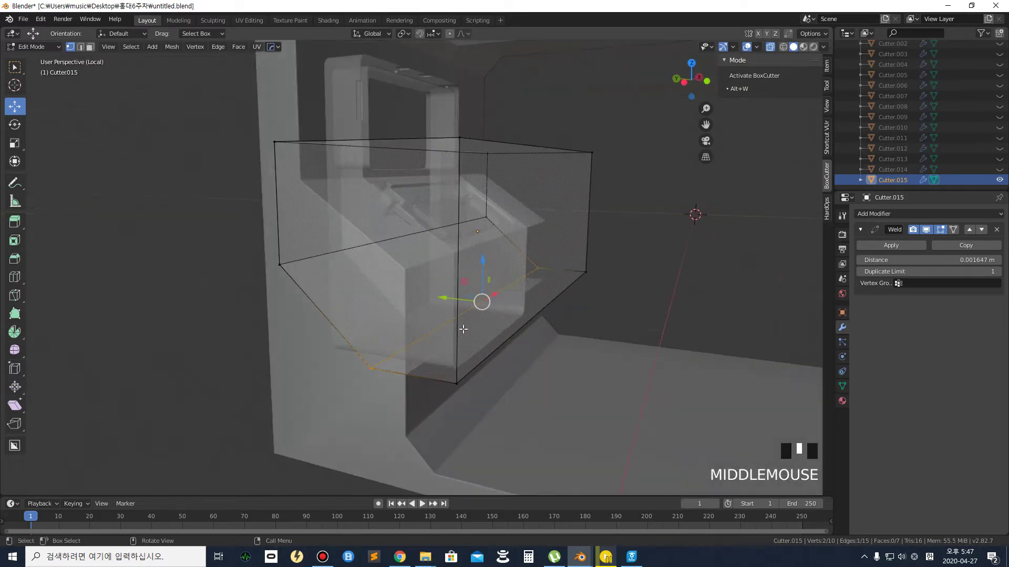
pyautogui.moveTo(451, 297); pyautogui.dragTo(467, 306)
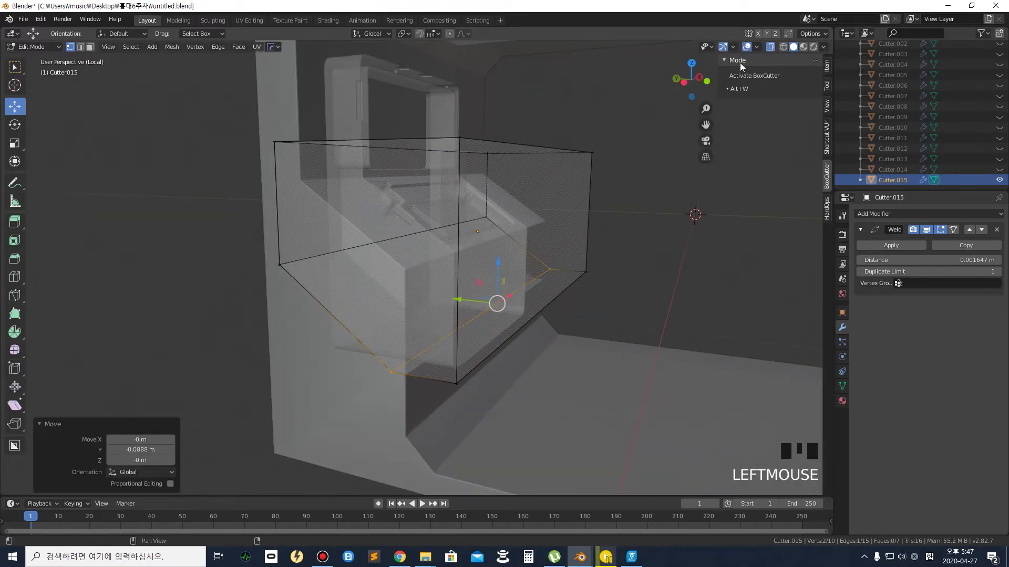
pyautogui.moveTo(467, 305); pyautogui.dragTo(405, 292, button='middle')
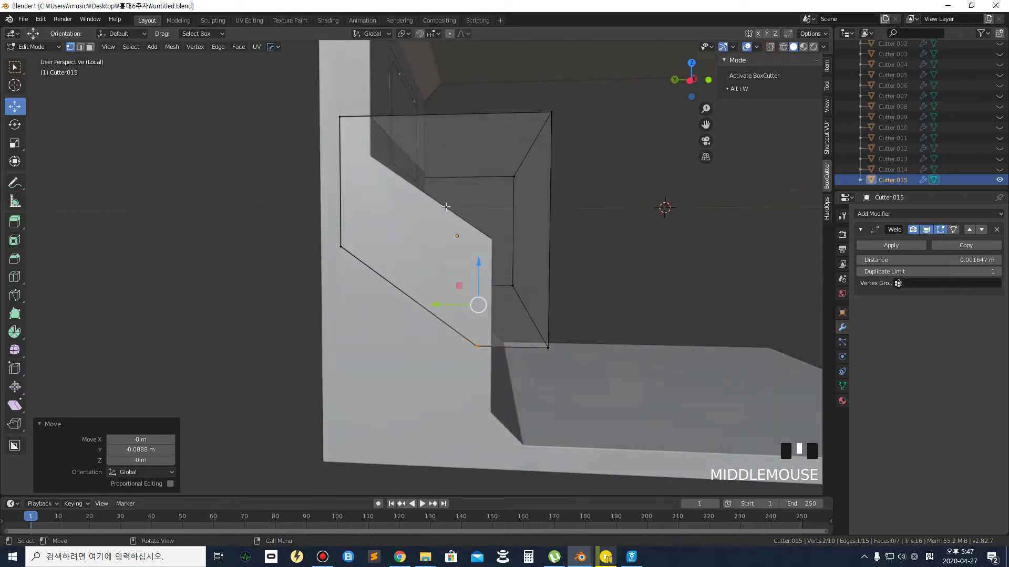
# Clear the vertex selection and hide the cutter Cutter.015 in the viewport
pyautogui.moveTo(436, 224); pyautogui.dragTo(678, 82, button='middle')
pyautogui.click(619, 196)
pyautogui.moveTo(607, 206); pyautogui.dragTo(566, 225, button='middle')
pyautogui.click(999, 180)
pyautogui.click(625, 250)
pyautogui.moveTo(625, 250); pyautogui.dragTo(551, 238, button='middle')
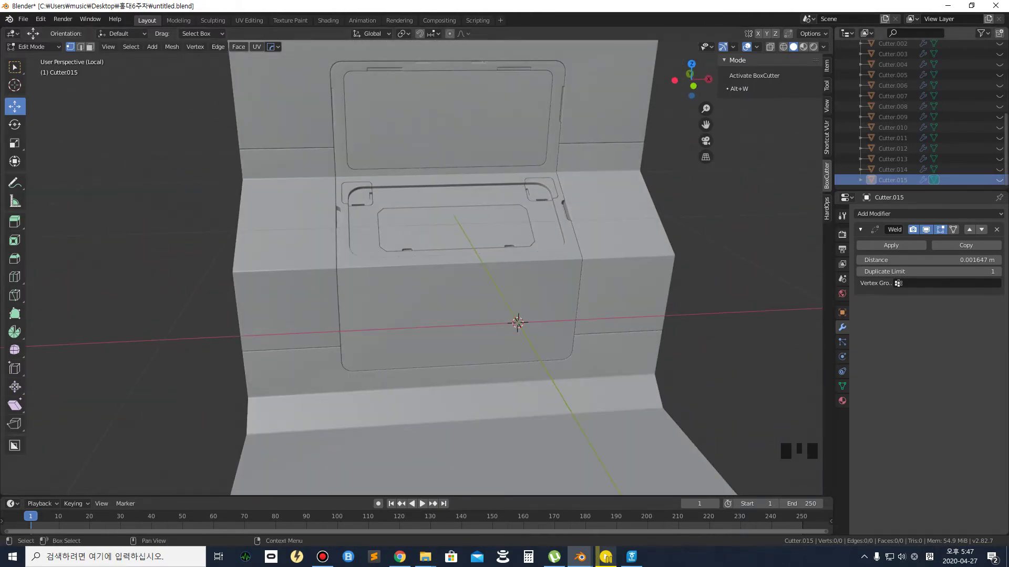
# Activate the Select Box tool and switch the cutter from Edit Mode back to Object Mode
pyautogui.scroll(2, 248, 277)
pyautogui.click(192, 269)
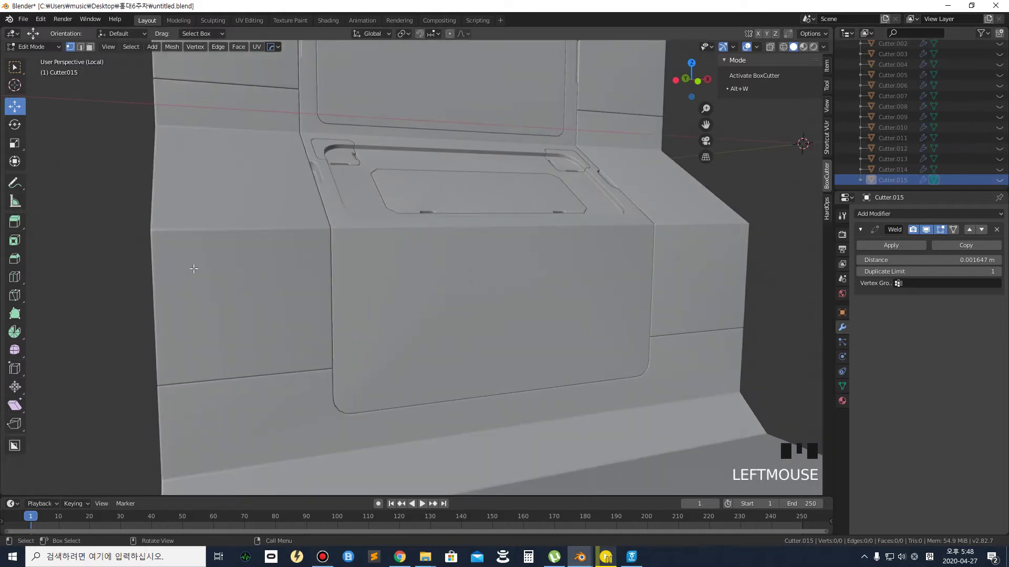
pyautogui.click(14, 67)
pyautogui.click(204, 258)
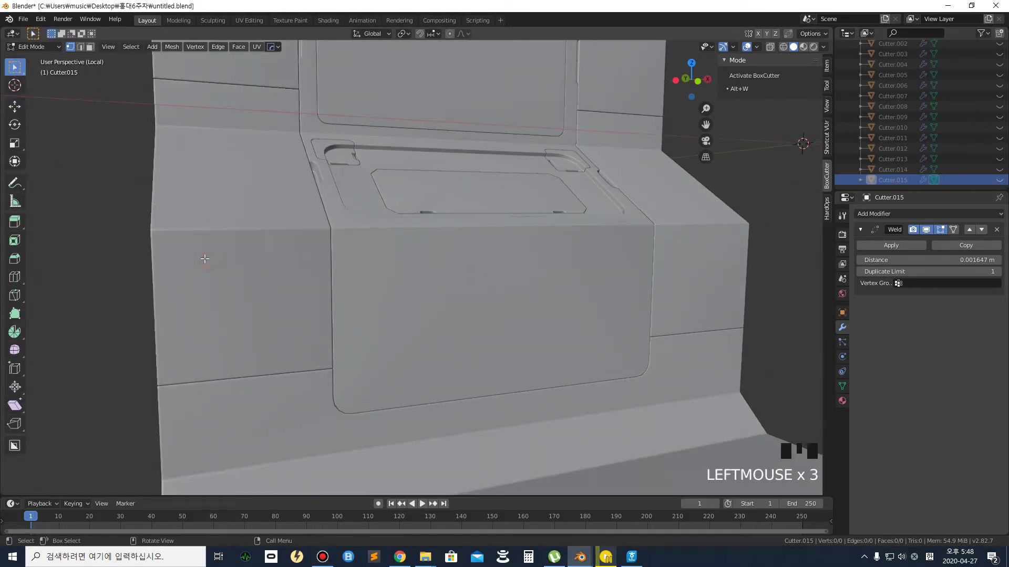
pyautogui.scroll(-3, 210, 248)
pyautogui.moveTo(210, 248); pyautogui.dragTo(277, 259, button='middle')
pyautogui.scroll(-2, 277, 256)
pyautogui.click(357, 254)
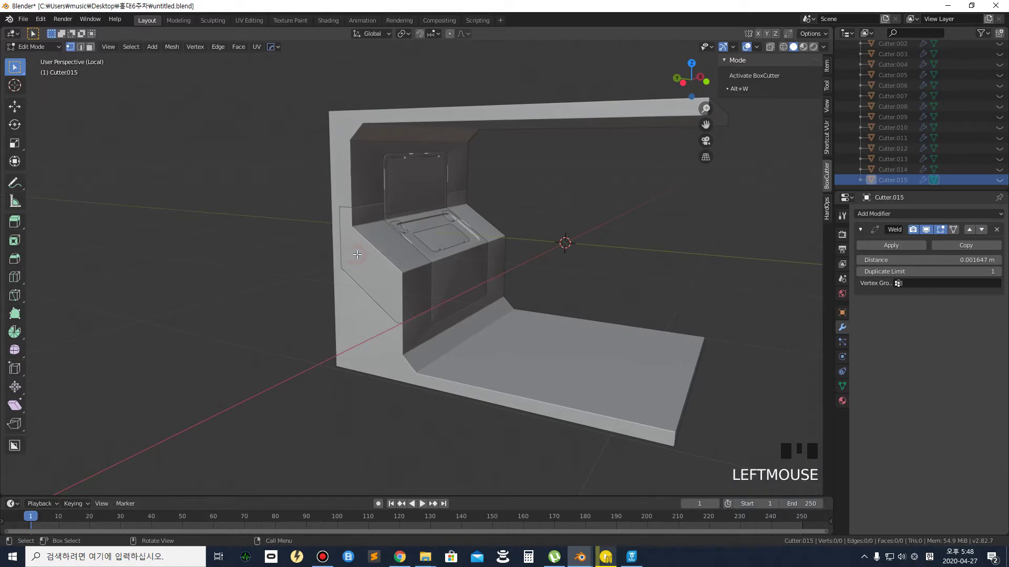
pyautogui.click(47, 49)
pyautogui.click(29, 59)
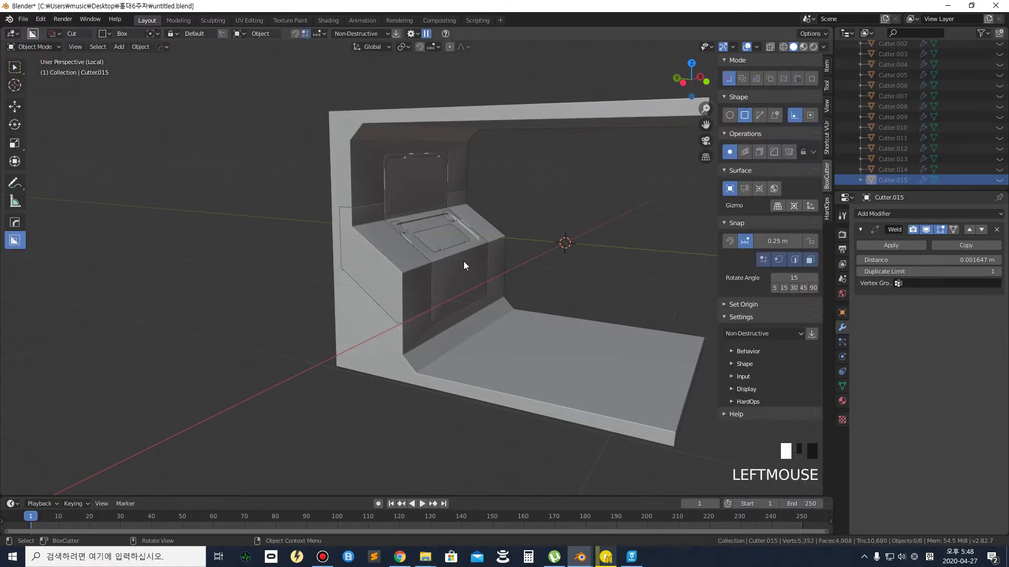
# Select the sliced wall section beside the console
pyautogui.scroll(3, 418, 246)
pyautogui.moveTo(418, 245); pyautogui.dragTo(330, 246, button='middle')
pyautogui.scroll(2, 198, 267)
pyautogui.moveTo(199, 267); pyautogui.dragTo(265, 250, button='middle')
pyautogui.click(244, 254)
pyautogui.scroll(2, 205, 237)
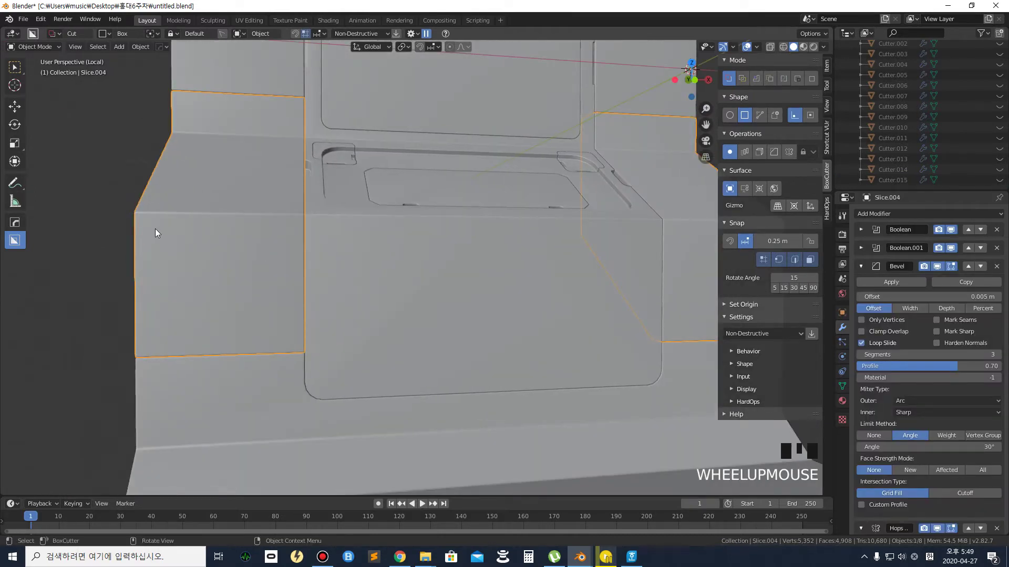
pyautogui.scroll(-3, 930, 162)
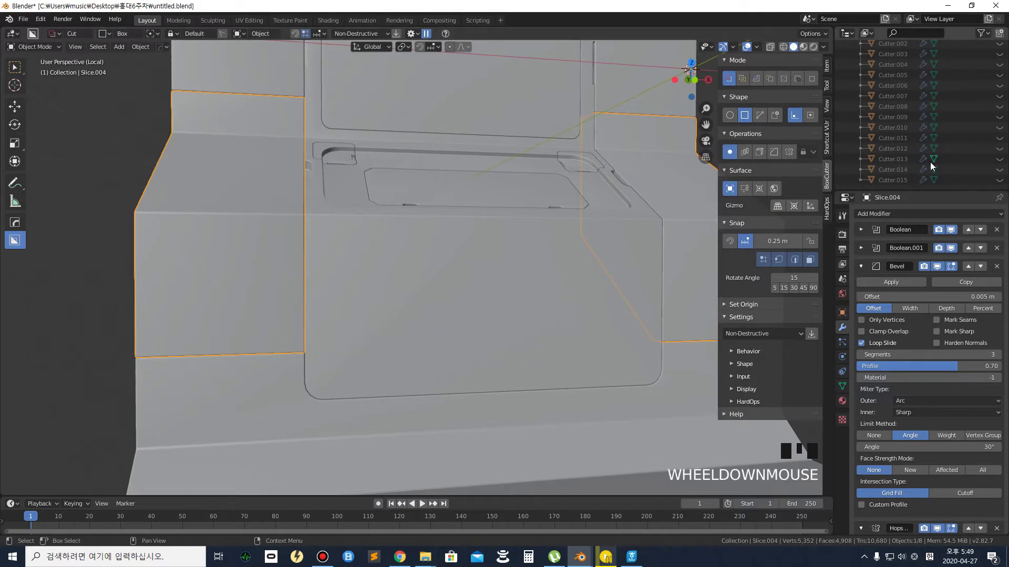
# Bring Cutter.015 back up in Edit Mode, hide it again and return to Object Mode
pyautogui.click(925, 180)
pyautogui.click(925, 180)
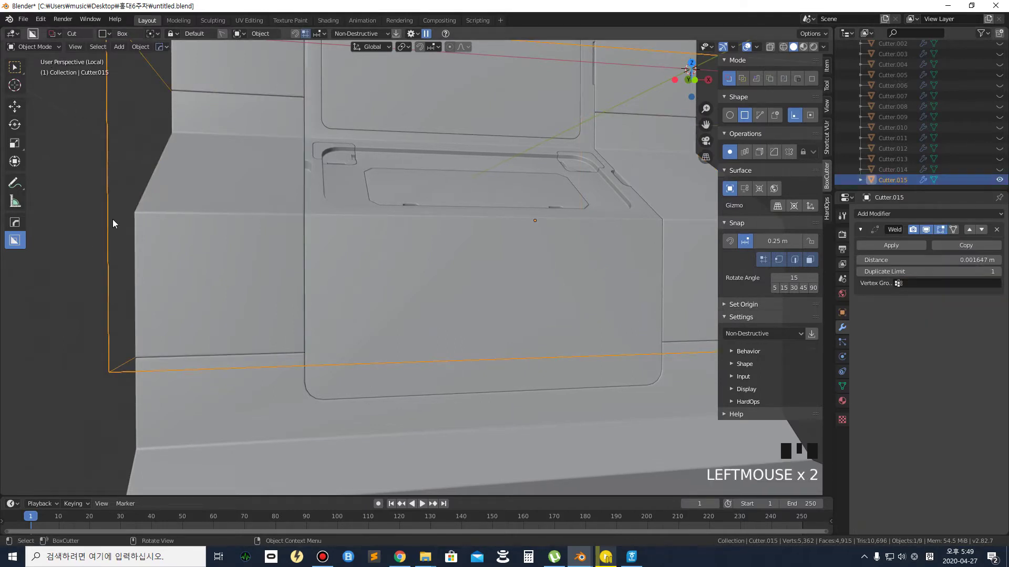
pyautogui.press('Tab')
pyautogui.scroll(-2, 282, 176)
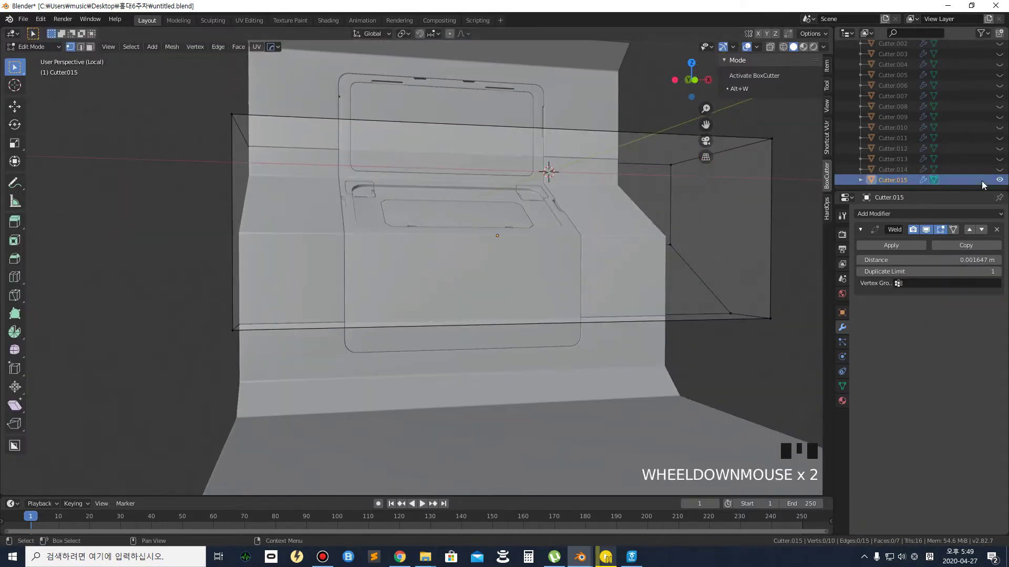
pyautogui.click(999, 180)
pyautogui.moveTo(231, 216); pyautogui.dragTo(352, 248, button='middle')
pyautogui.click(352, 247)
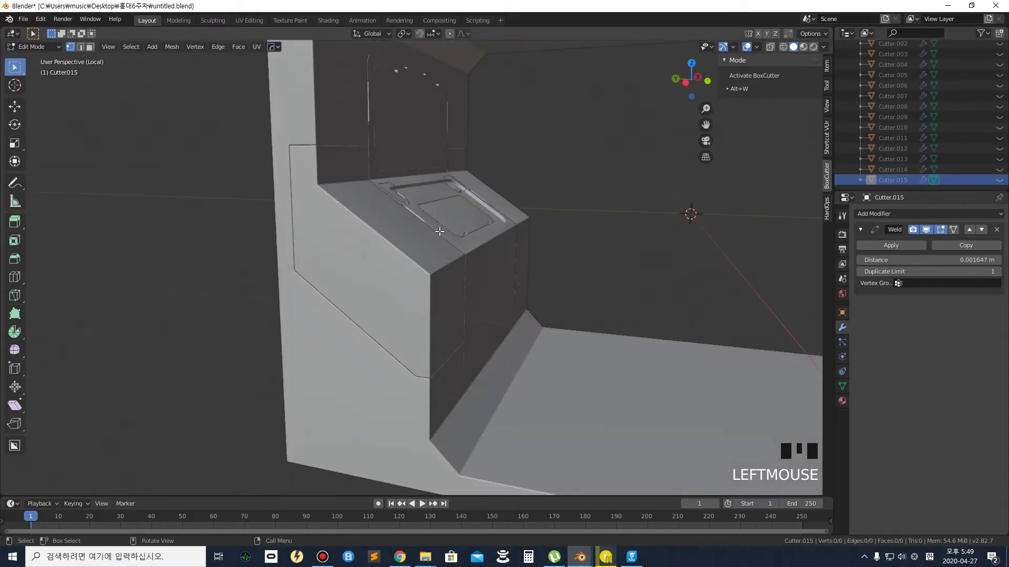
pyautogui.click(42, 46)
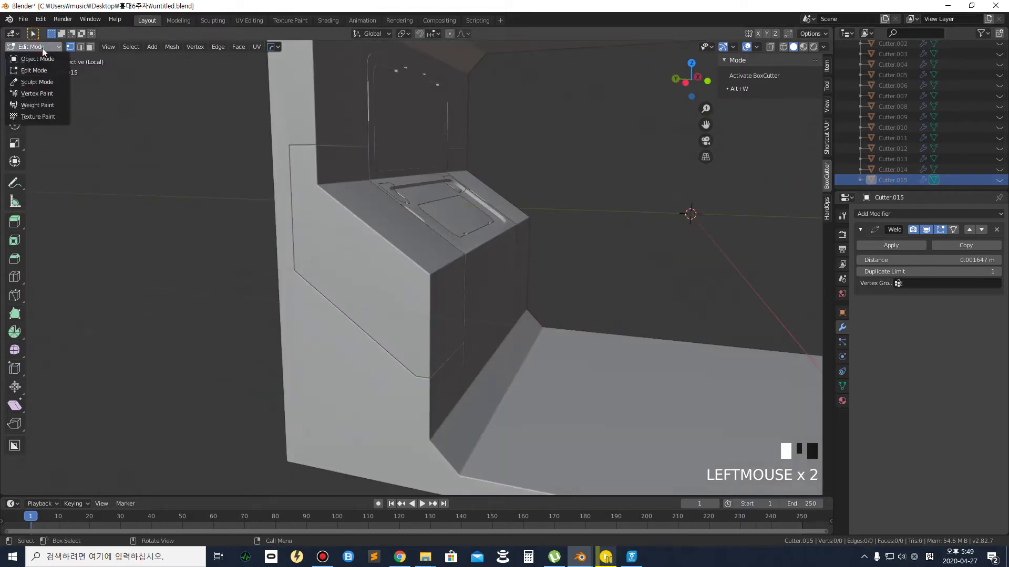
pyautogui.click(46, 59)
pyautogui.moveTo(504, 173); pyautogui.dragTo(252, 260, button='middle')
pyautogui.moveTo(255, 261); pyautogui.dragTo(349, 251)
pyautogui.moveTo(349, 251)
pyautogui.mouseDown(button='middle')
pyautogui.moveTo(327, 250)
pyautogui.moveTo(342, 254)
pyautogui.mouseUp(button='middle')
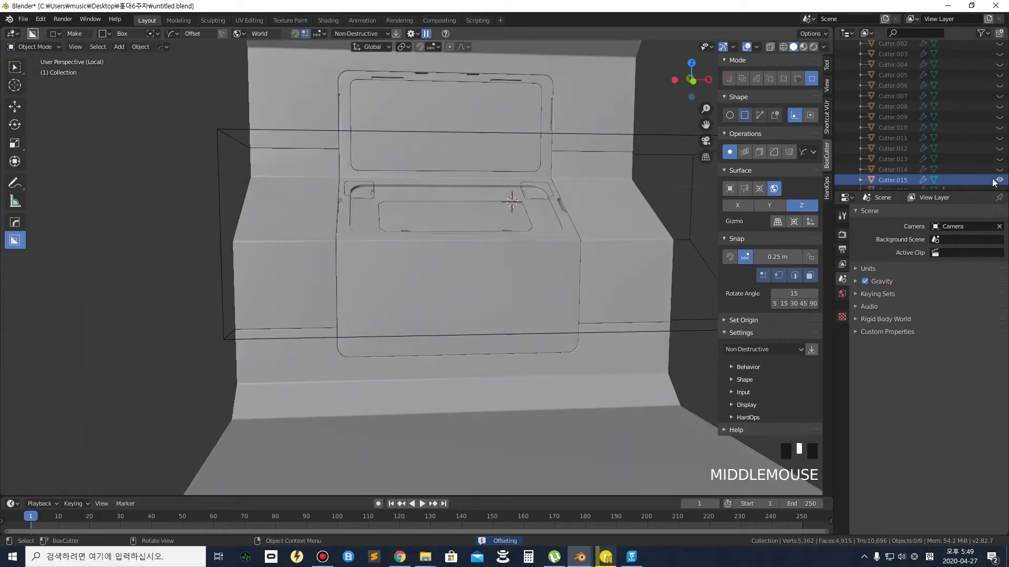
pyautogui.click(140, 315)
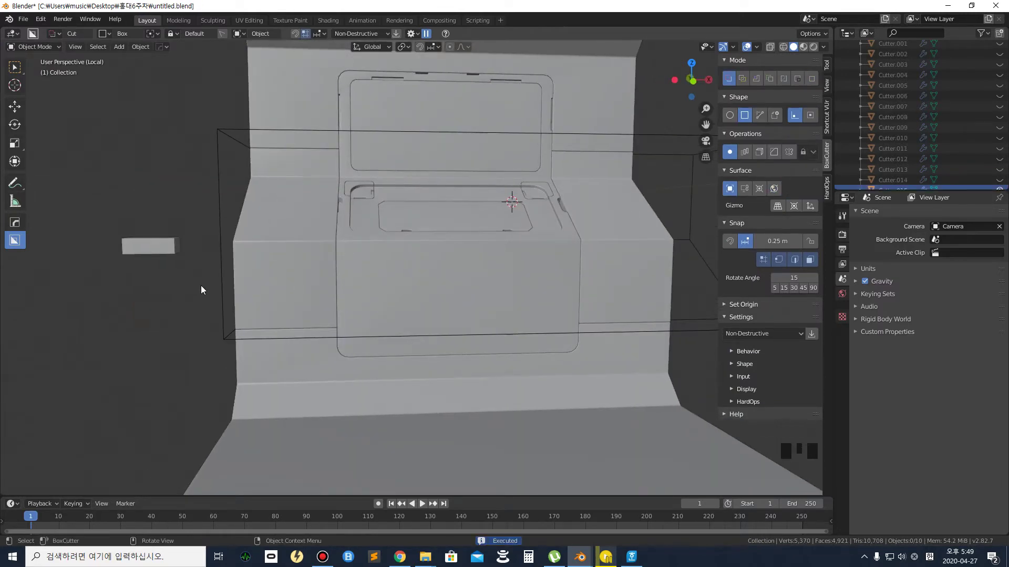
pyautogui.rightClick(200, 286)
pyautogui.rightClick(175, 157)
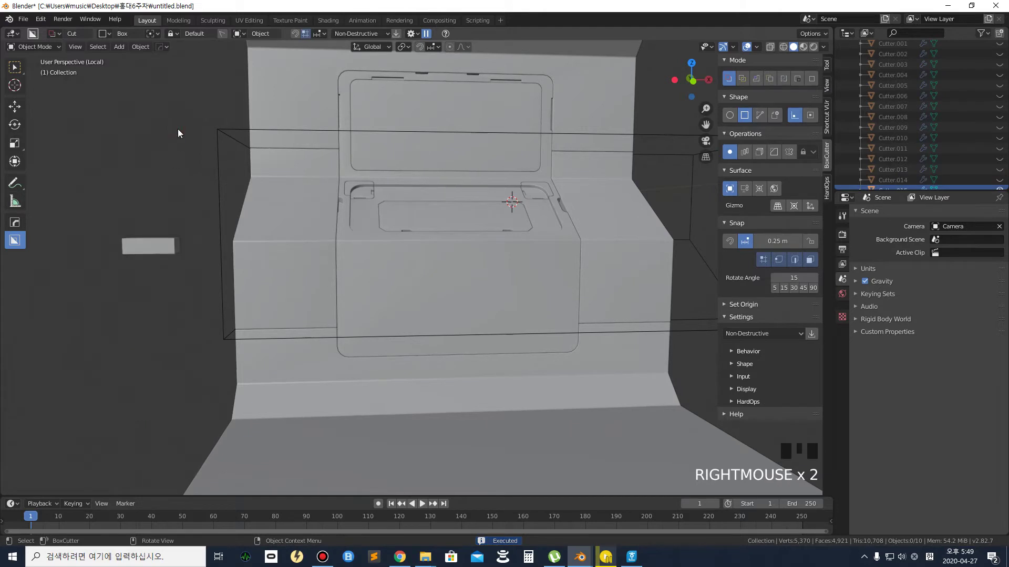
pyautogui.hotkey('ctrl', 'z')
# Select the sliced section beside the console and draw a long, narrow BoxCutter cut box across its upper front face, overlapping the console edge
pyautogui.click(264, 260)
pyautogui.scroll(2, 257, 248)
pyautogui.keyDown('shift'); pyautogui.moveTo(235, 249); pyautogui.dragTo(276, 241, button='middle'); pyautogui.keyUp('shift')
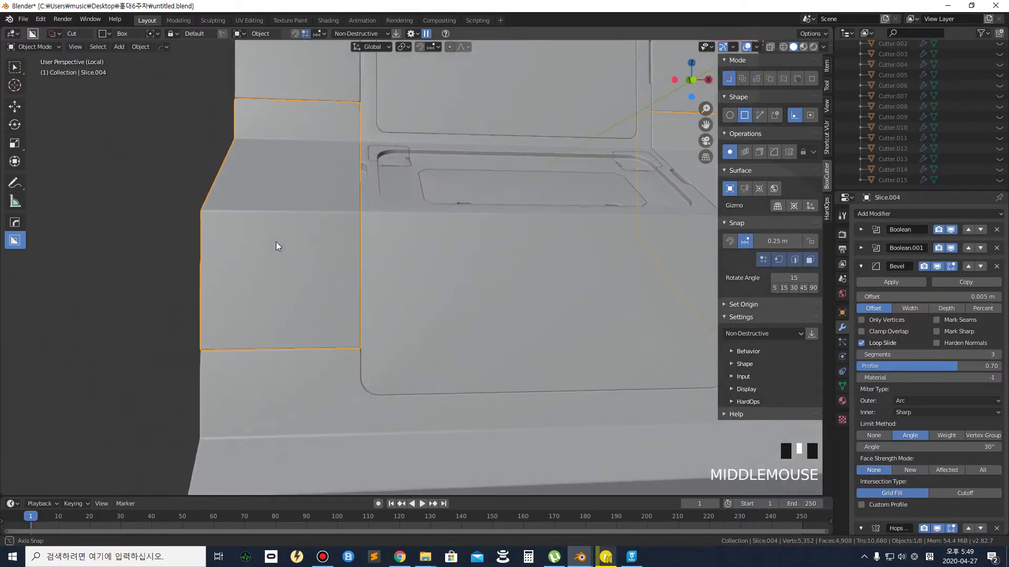
pyautogui.scroll(1, 204, 229)
pyautogui.moveTo(204, 229); pyautogui.dragTo(212, 229, button='middle')
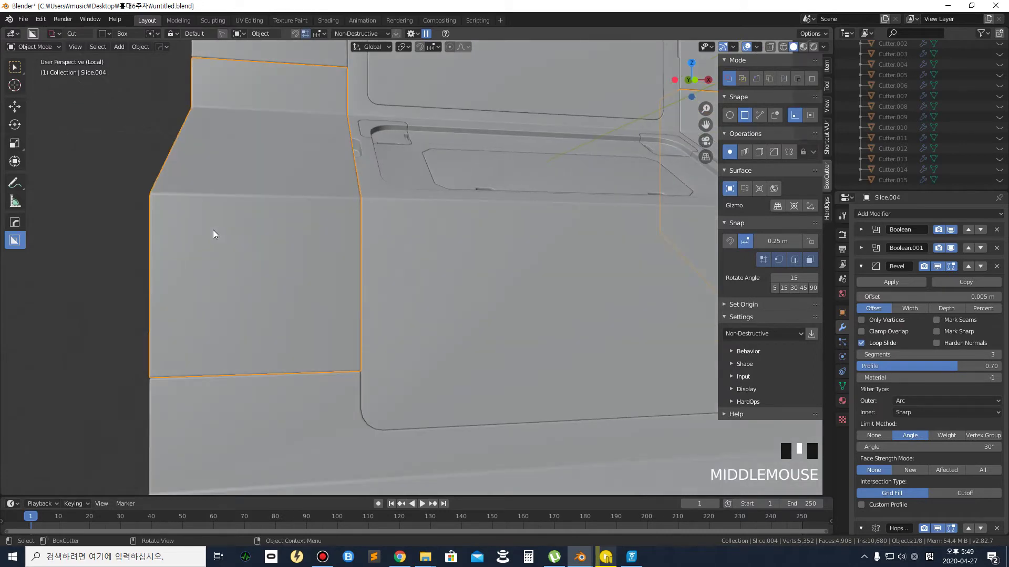
pyautogui.moveTo(165, 206)
pyautogui.mouseDown()
pyautogui.moveTo(365, 266)
pyautogui.moveTo(414, 257)
pyautogui.moveTo(382, 244)
pyautogui.mouseUp()
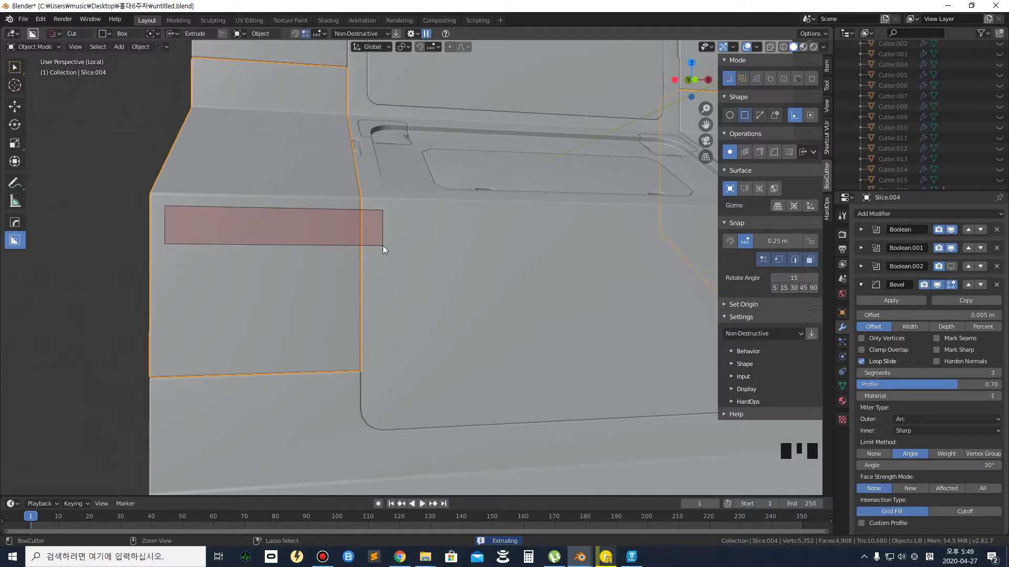
# Bevel the cut box's corners, extrude it into the section as a recess, and apply the cut
pyautogui.press('b')
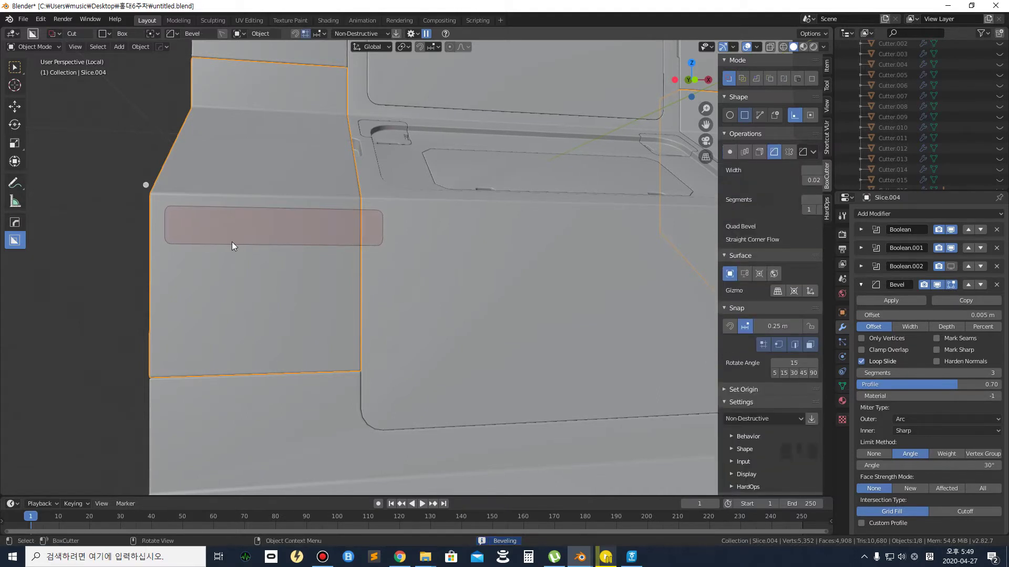
pyautogui.scroll(-3, 247, 237)
pyautogui.moveTo(260, 235); pyautogui.dragTo(322, 258, button='middle')
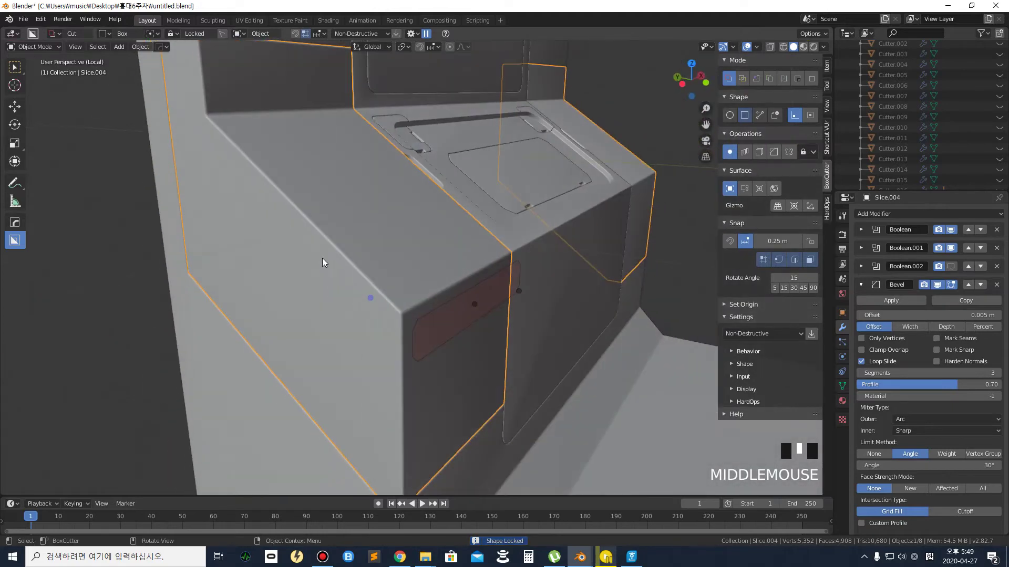
pyautogui.press('e')
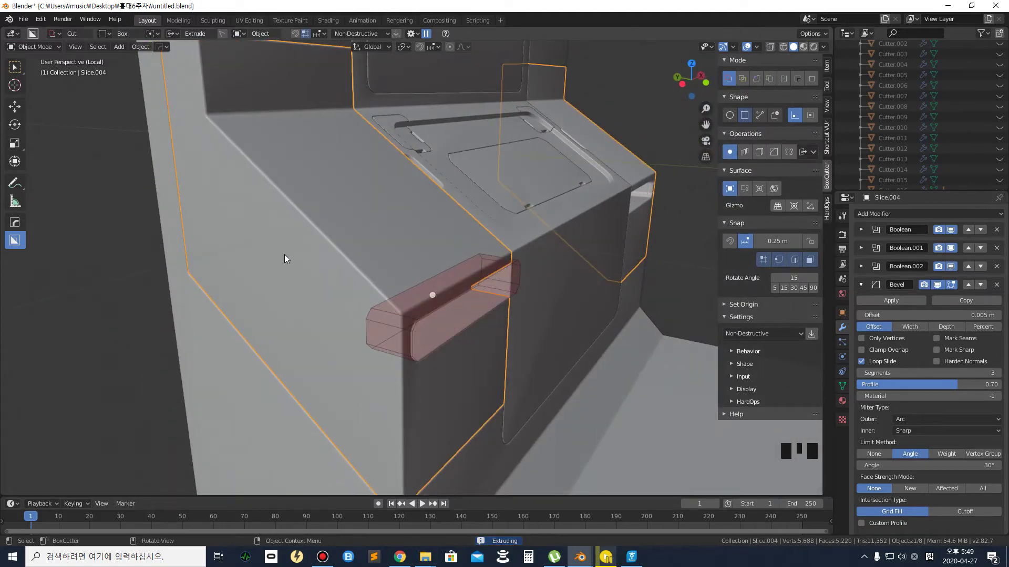
pyautogui.scroll(-2, 310, 260)
pyautogui.moveTo(338, 266); pyautogui.dragTo(177, 262, button='middle')
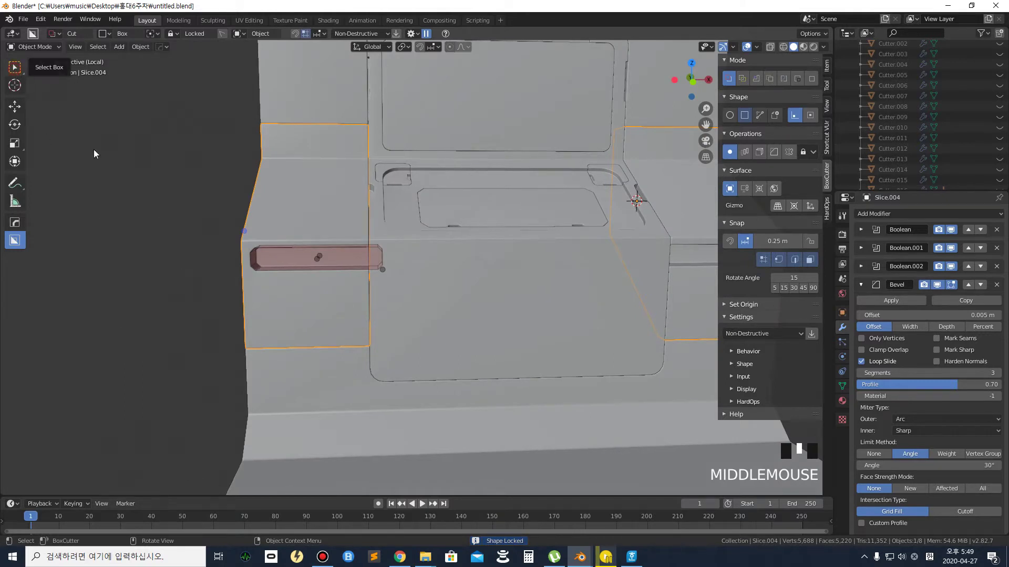
pyautogui.click(208, 261)
# Select the sliced section beside the console and draw a small BoxCutter cut box across its edge, at one end of the narrow slot
pyautogui.moveTo(208, 261); pyautogui.dragTo(221, 261, button='middle')
pyautogui.scroll(-2, 399, 276)
pyautogui.moveTo(399, 276); pyautogui.dragTo(417, 281, button='middle')
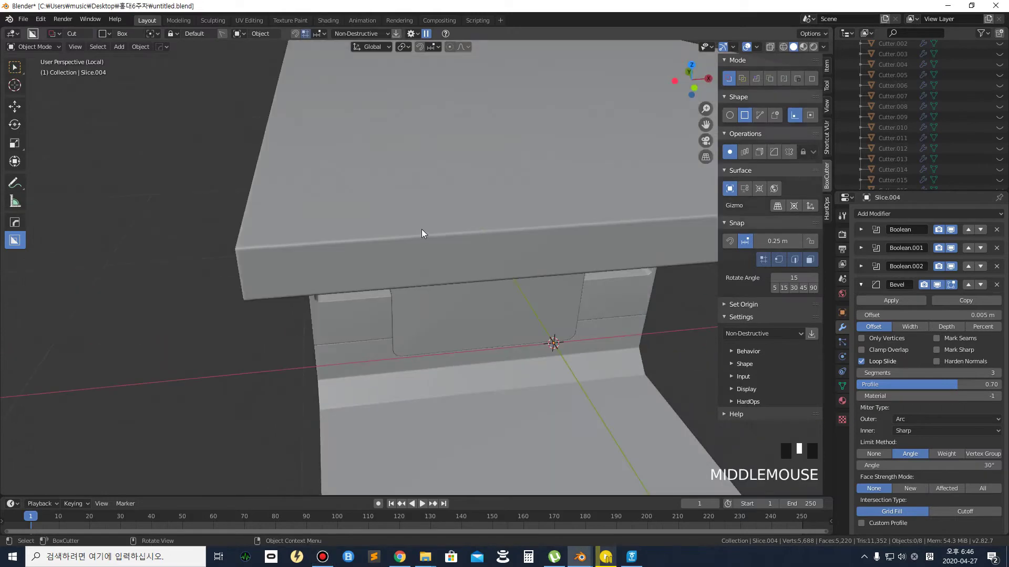
pyautogui.scroll(4, 389, 237)
pyautogui.keyDown('shift'); pyautogui.moveTo(389, 238); pyautogui.dragTo(447, 275, button='middle'); pyautogui.keyUp('shift')
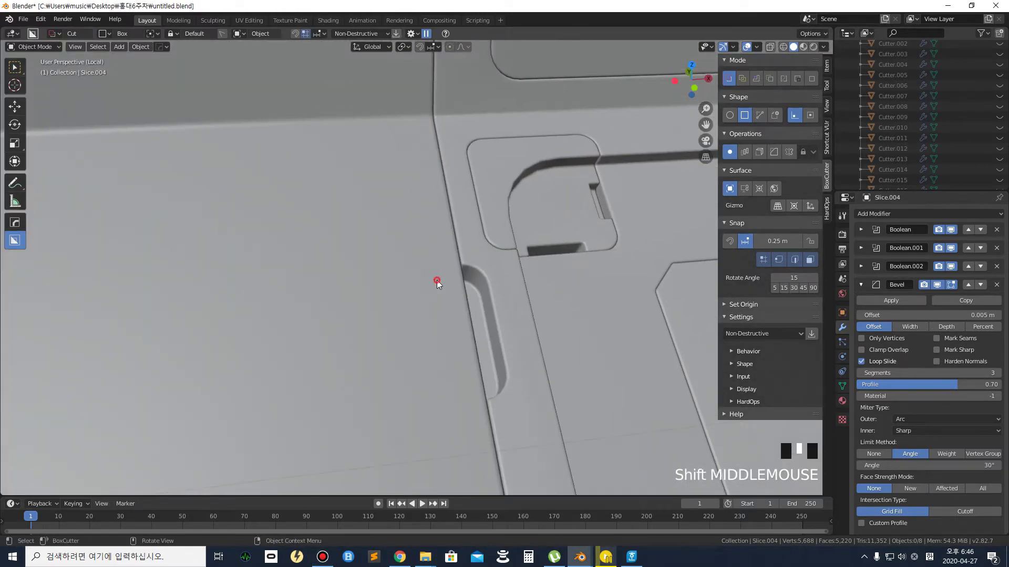
pyautogui.click(437, 280)
pyautogui.scroll(-3, 436, 278)
pyautogui.scroll(-2, 444, 283)
pyautogui.moveTo(450, 286); pyautogui.dragTo(449, 288, button='middle')
pyautogui.scroll(3, 422, 273)
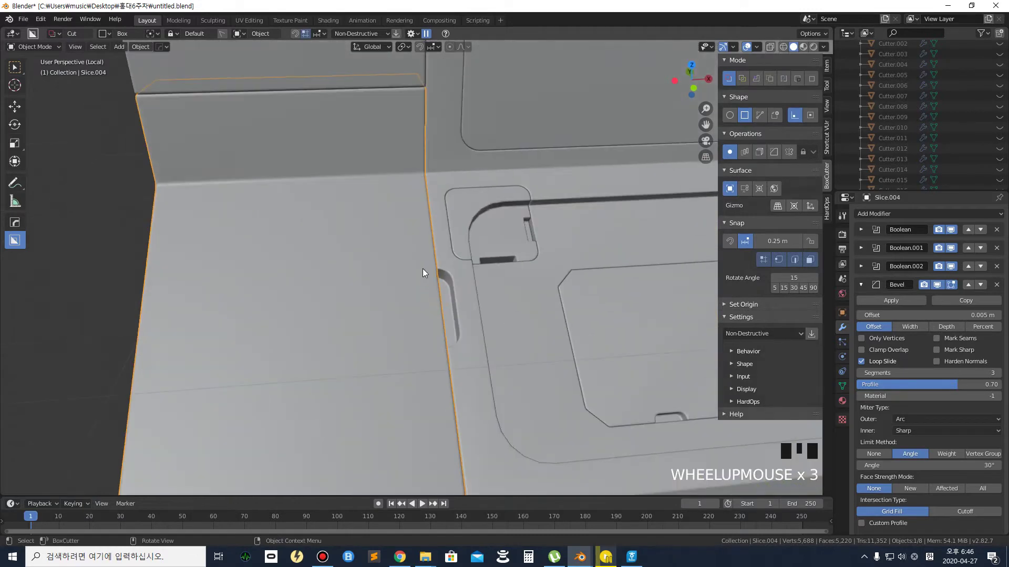
pyautogui.scroll(2, 423, 270)
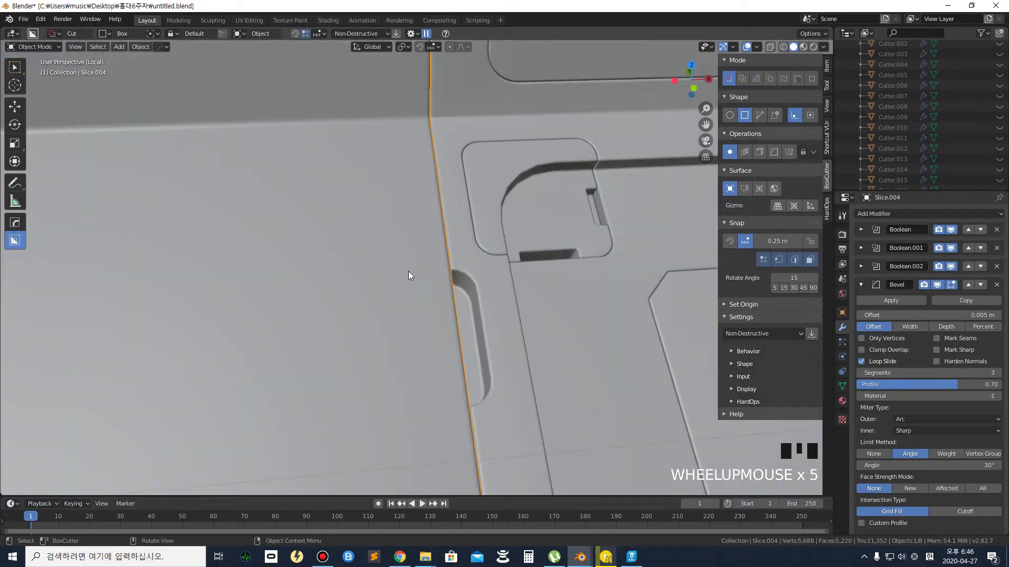
pyautogui.moveTo(405, 272); pyautogui.dragTo(458, 288)
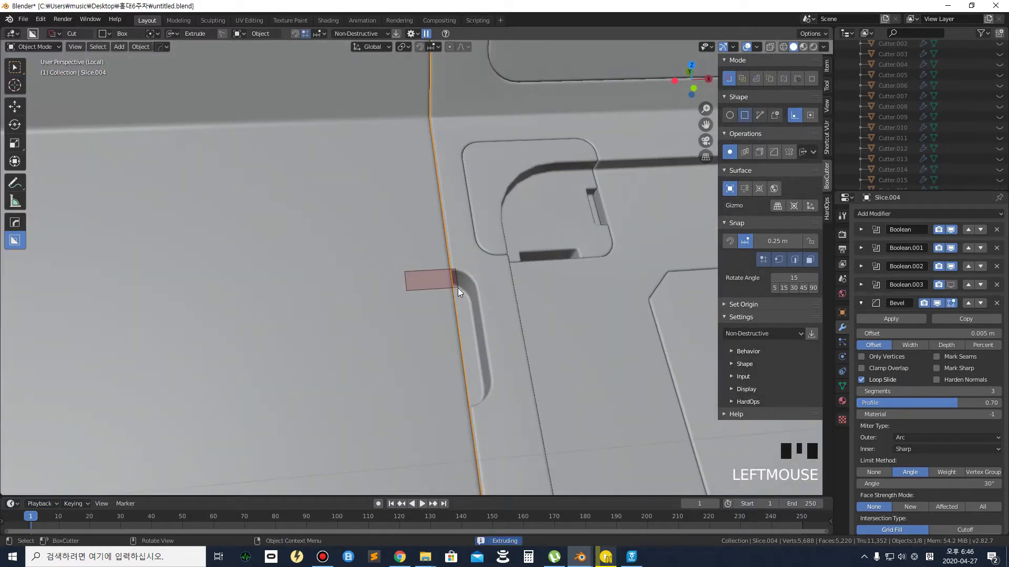
# Round the small cut box's corners with a multi-segment bevel and extrude it into the section
pyautogui.press('b')
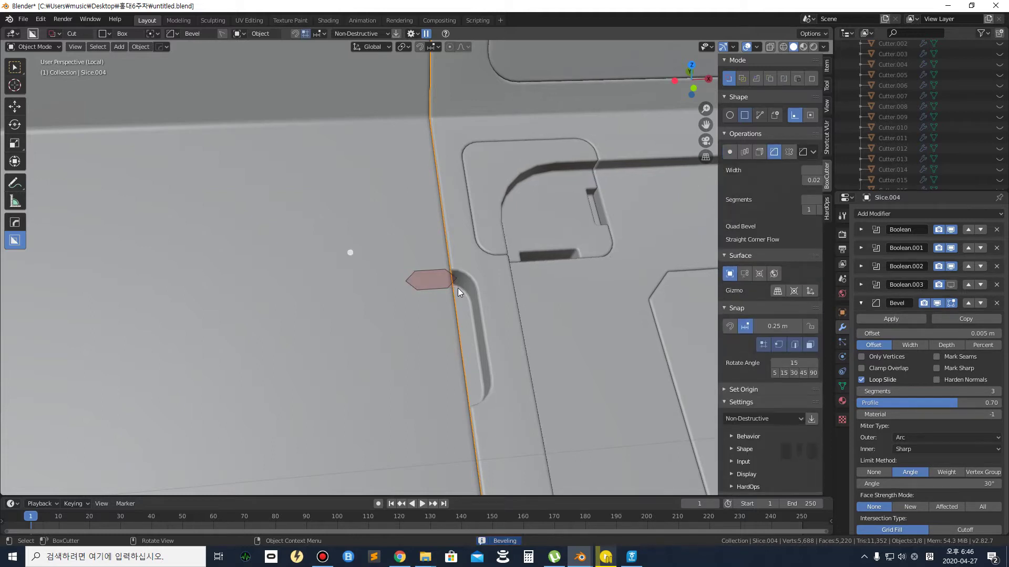
pyautogui.scroll(1, 458, 288)
pyautogui.press('e')
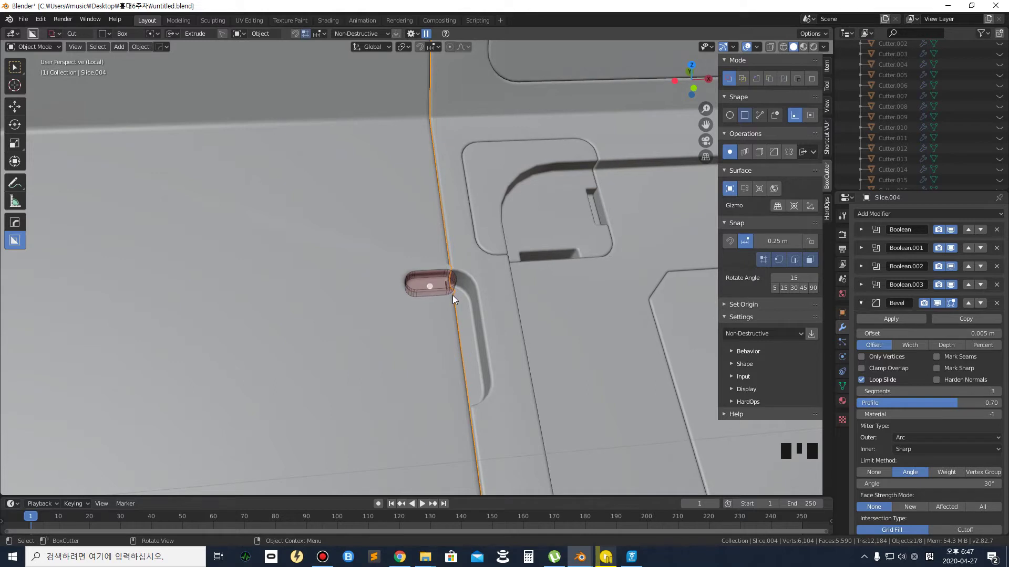
# Array the rounded cut along Y into two notches at the narrow slot's ends, apply it, and clear the selection
pyautogui.press('v')
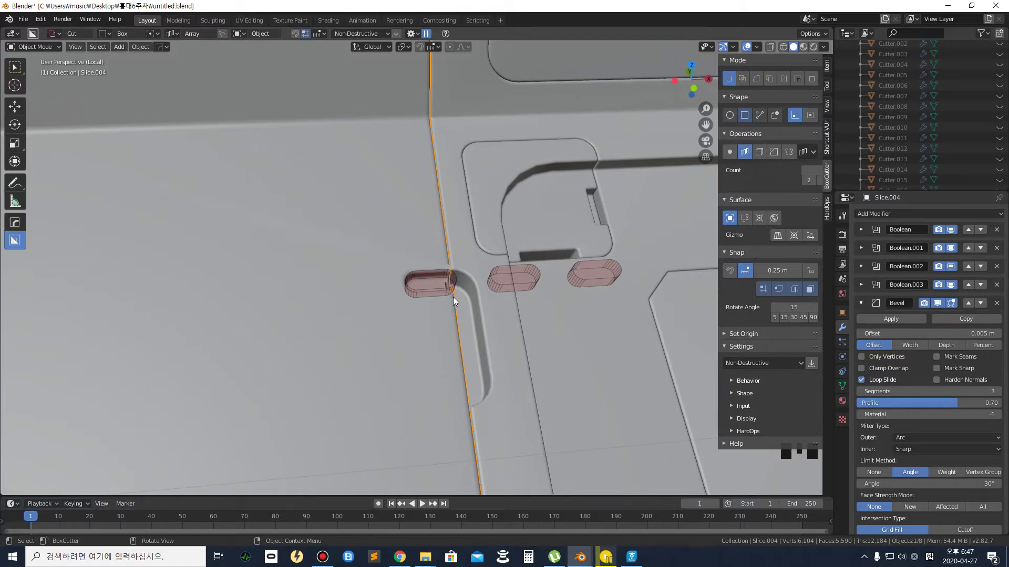
pyautogui.press('y')
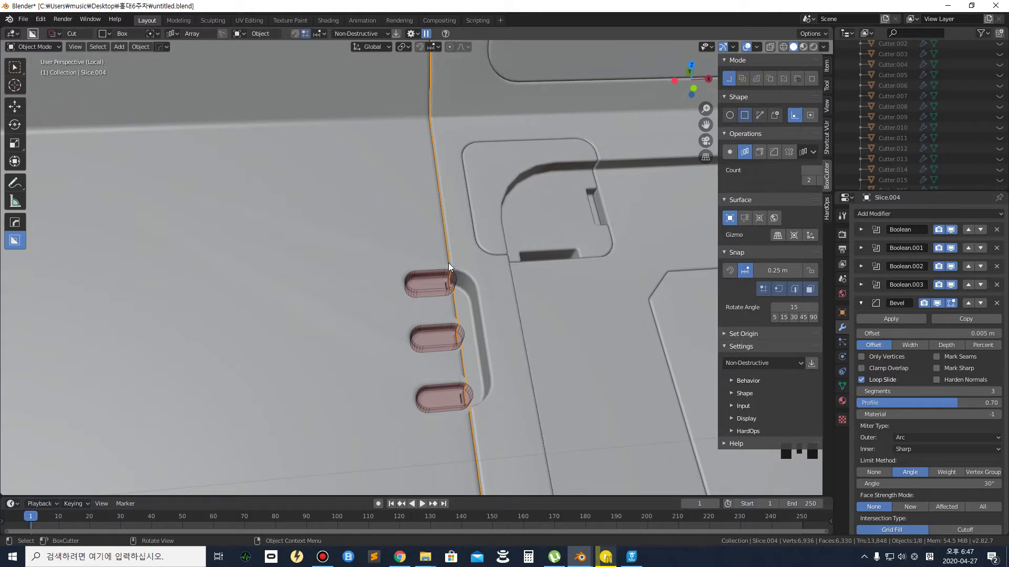
pyautogui.scroll(-1, 449, 262)
pyautogui.moveTo(447, 262); pyautogui.dragTo(444, 251)
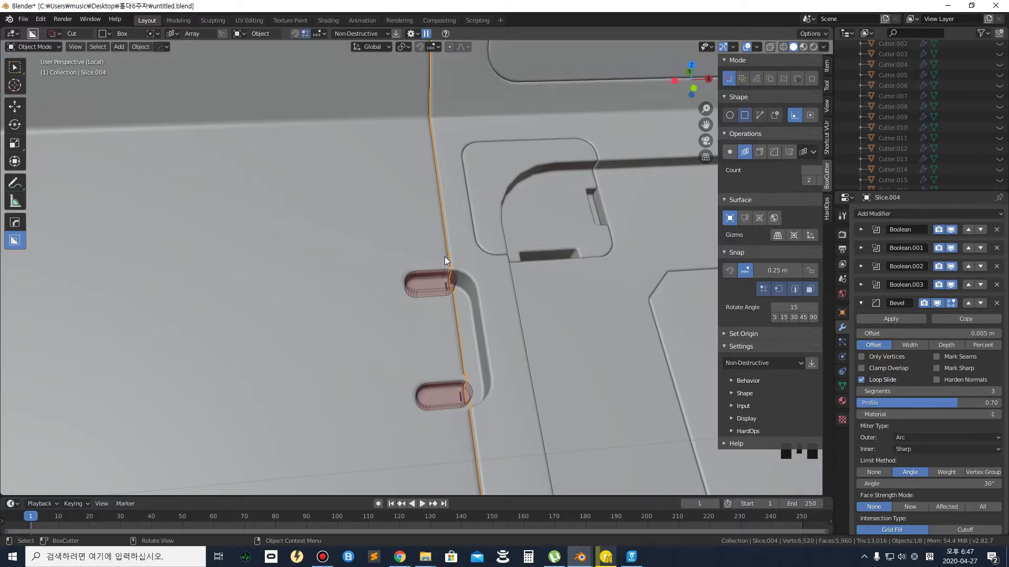
pyautogui.press('Tab')
pyautogui.scroll(-4, 445, 257)
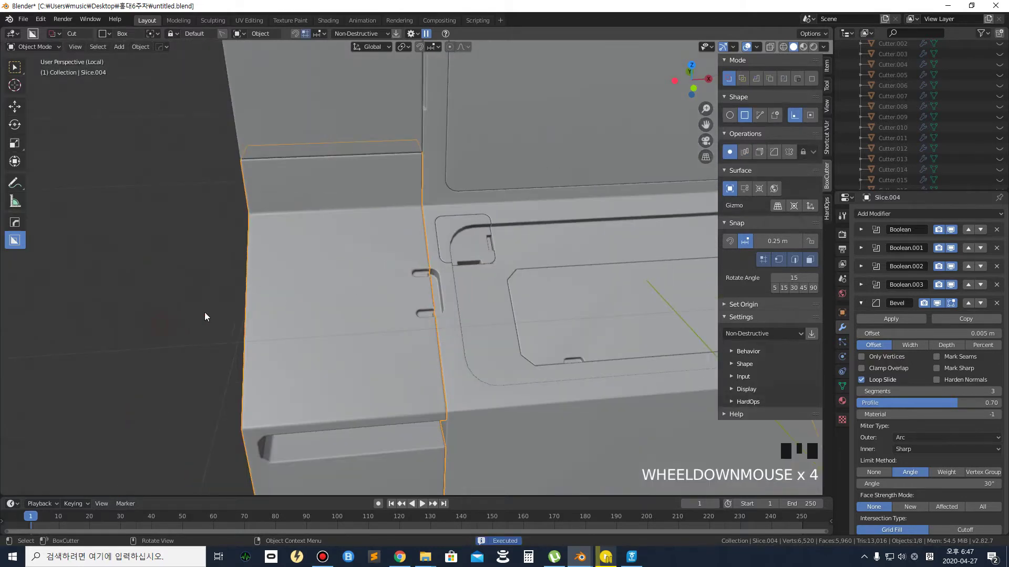
pyautogui.click(389, 295)
# Select the main wall body and draw a small cut box across the upper side edge of the screen frame
pyautogui.scroll(-2, 458, 292)
pyautogui.scroll(2, 458, 288)
pyautogui.keyDown('shift'); pyautogui.moveTo(519, 286); pyautogui.dragTo(293, 198, button='middle'); pyautogui.keyUp('shift')
pyautogui.keyDown('shift'); pyautogui.scroll(-1, 300, 289); pyautogui.keyUp('shift')
pyautogui.scroll(2, 266, 354)
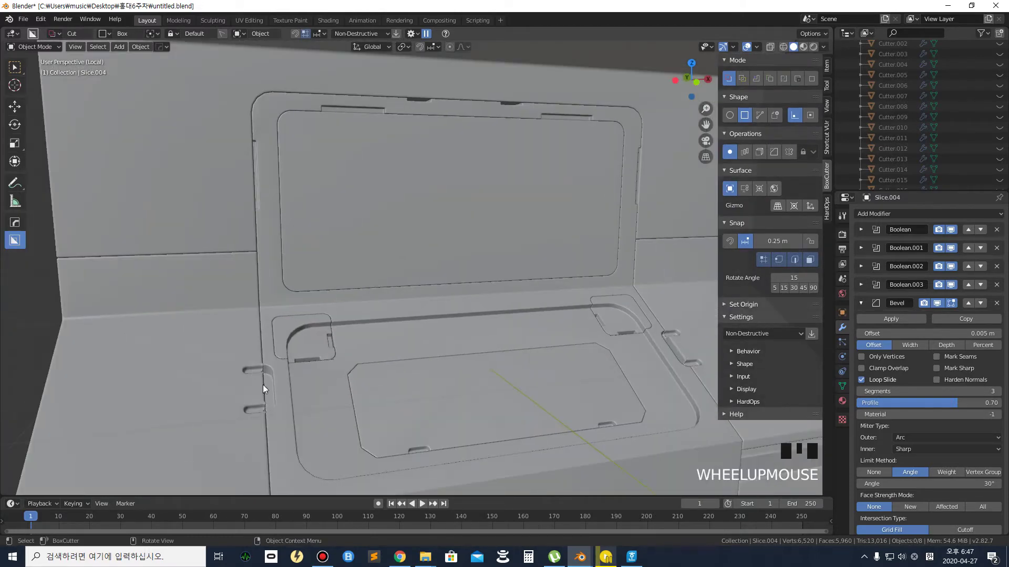
pyautogui.scroll(1, 245, 157)
pyautogui.keyDown('shift'); pyautogui.moveTo(279, 165); pyautogui.dragTo(336, 183, button='middle'); pyautogui.keyUp('shift')
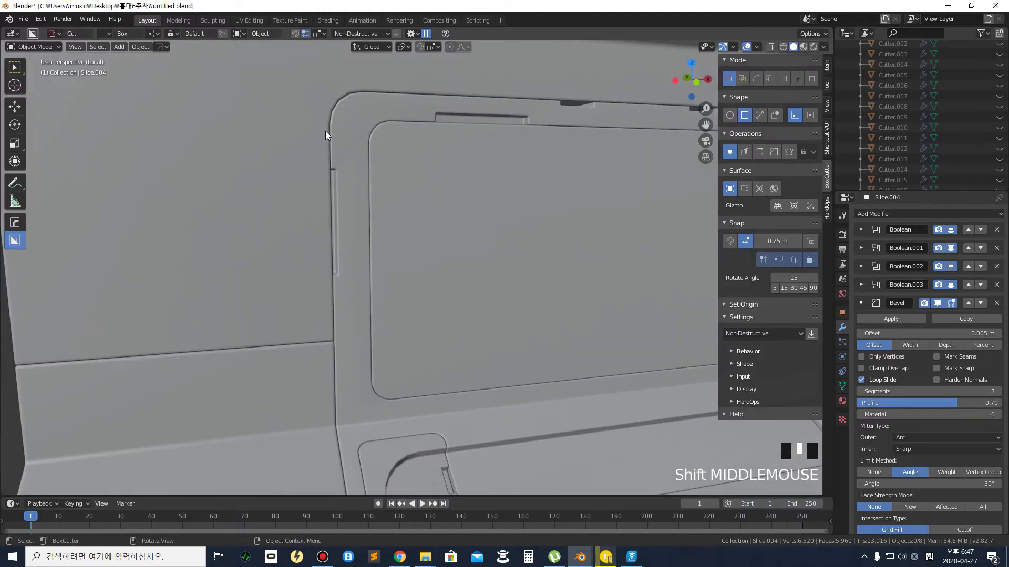
pyautogui.click(300, 145)
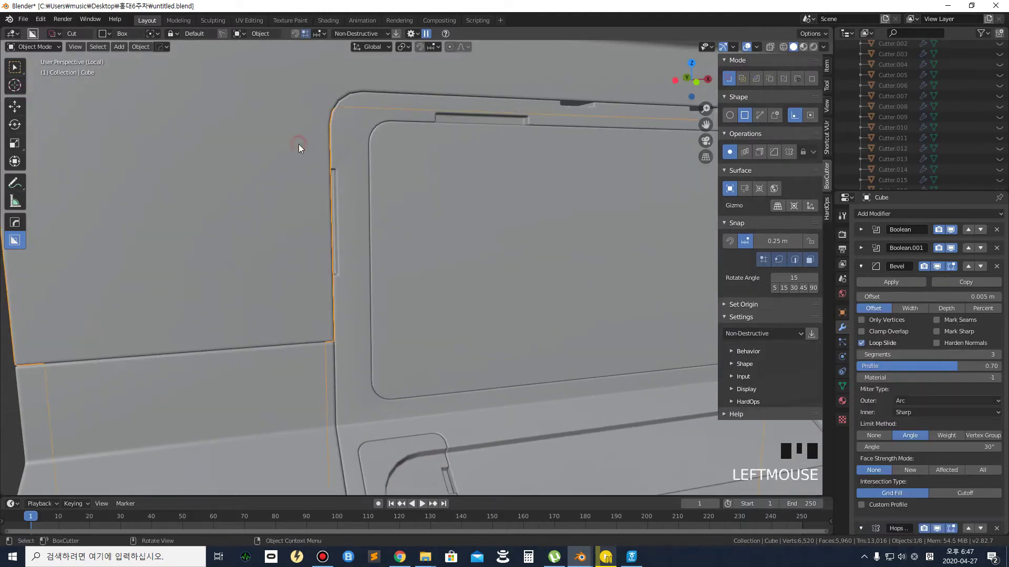
pyautogui.scroll(-2, 339, 171)
pyautogui.scroll(1, 355, 178)
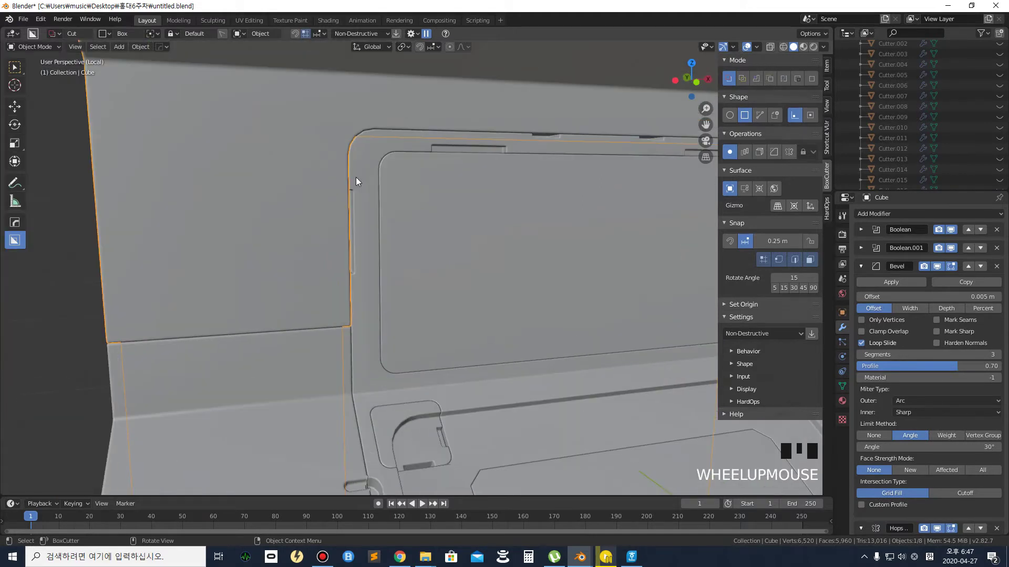
pyautogui.moveTo(326, 163); pyautogui.dragTo(360, 175)
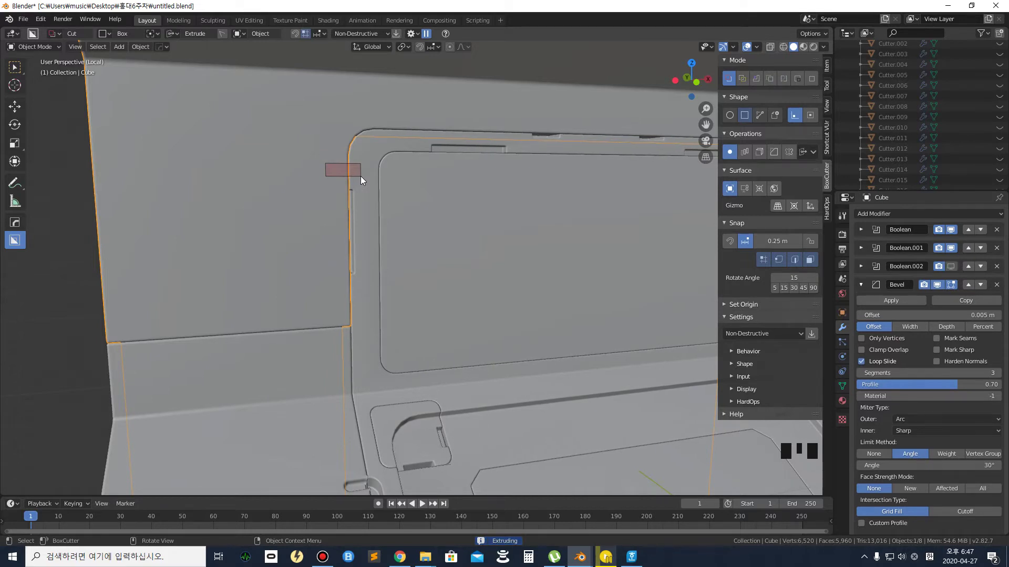
# Round the cut box's corners with a bevel and extrude it into the wall beside the screen frame
pyautogui.press('b')
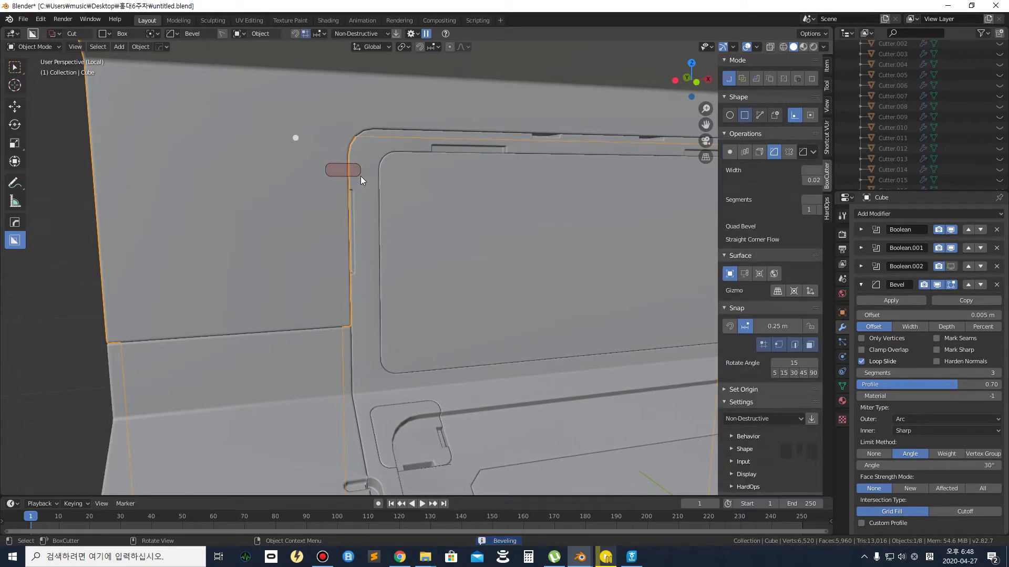
pyautogui.press('Tab')
pyautogui.moveTo(330, 176); pyautogui.dragTo(371, 173, button='middle')
pyautogui.scroll(3, 395, 188)
pyautogui.press('Tab')
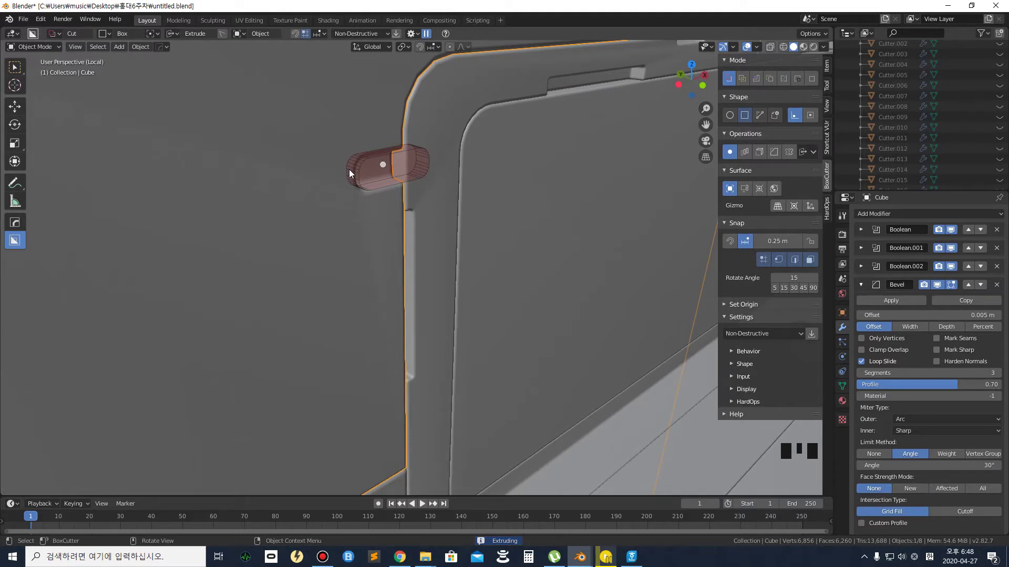
# Array the rounded cut along Y into four evenly spaced notches down the screen frame's side, apply it, and clear the selection
pyautogui.press('v')
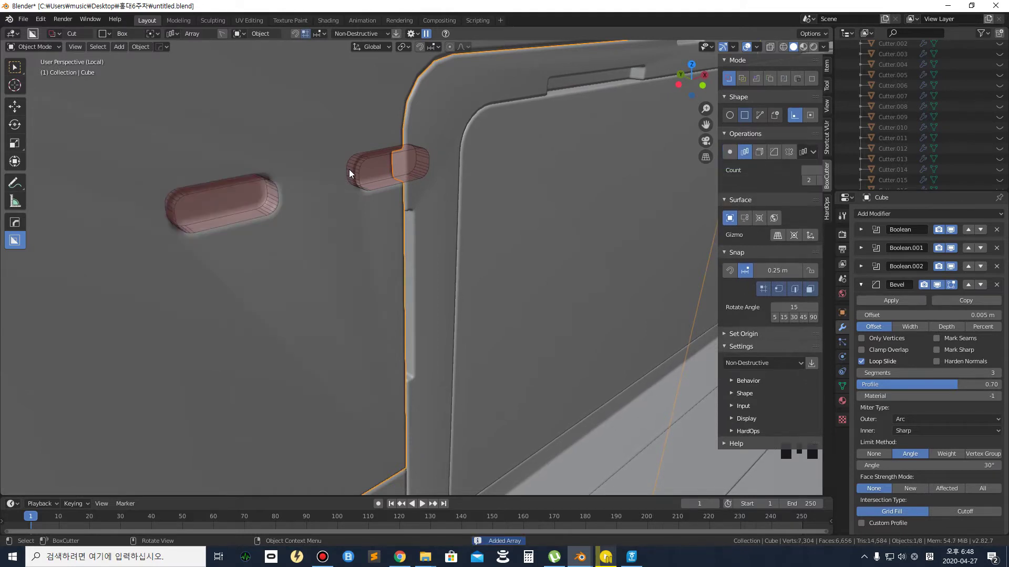
pyautogui.press('y')
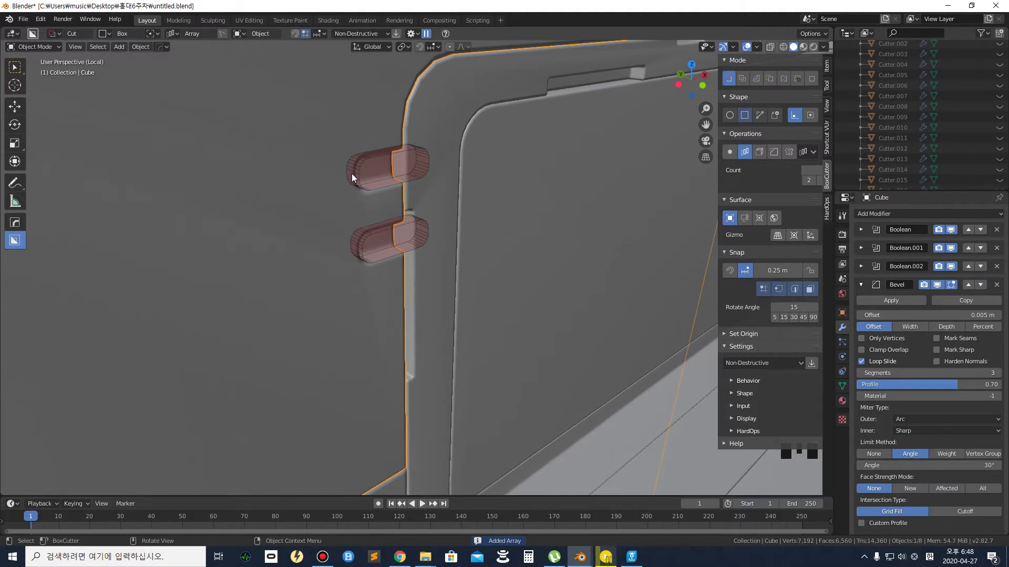
pyautogui.scroll(2, 351, 178)
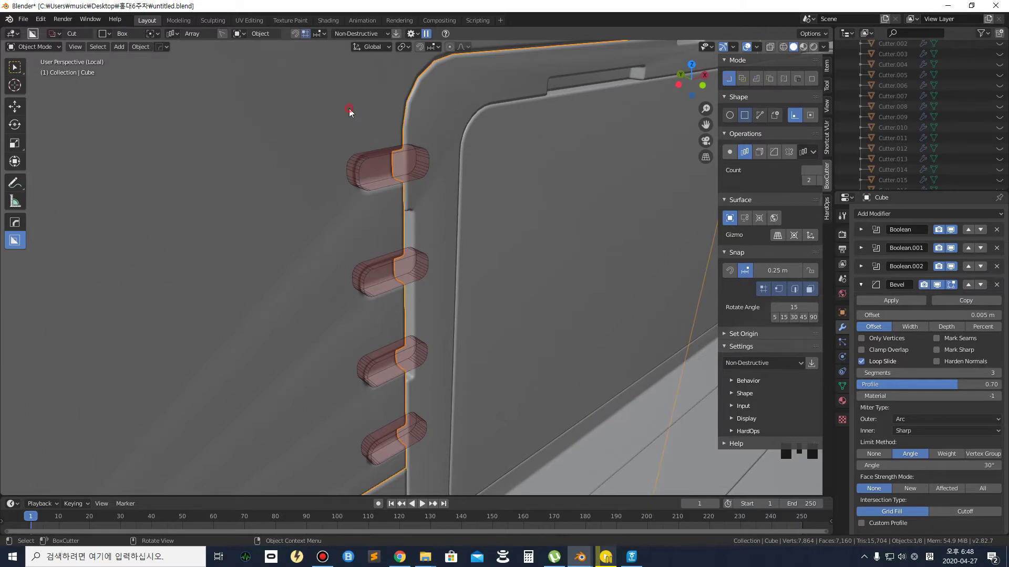
pyautogui.press('Tab')
pyautogui.scroll(-3, 346, 114)
pyautogui.moveTo(372, 209); pyautogui.dragTo(118, 258, button='middle')
pyautogui.scroll(-2, 64, 260)
pyautogui.keyDown('shift'); pyautogui.moveTo(383, 243); pyautogui.dragTo(519, 248, button='middle'); pyautogui.keyUp('shift')
pyautogui.scroll(-1, 370, 246)
pyautogui.click(651, 243)
# Select the main wall body and draw a long, shallow BoxCutter cut box along the sloped strip below the console
pyautogui.moveTo(651, 242); pyautogui.dragTo(512, 261, button='middle')
pyautogui.moveTo(279, 254); pyautogui.dragTo(311, 261, button='middle')
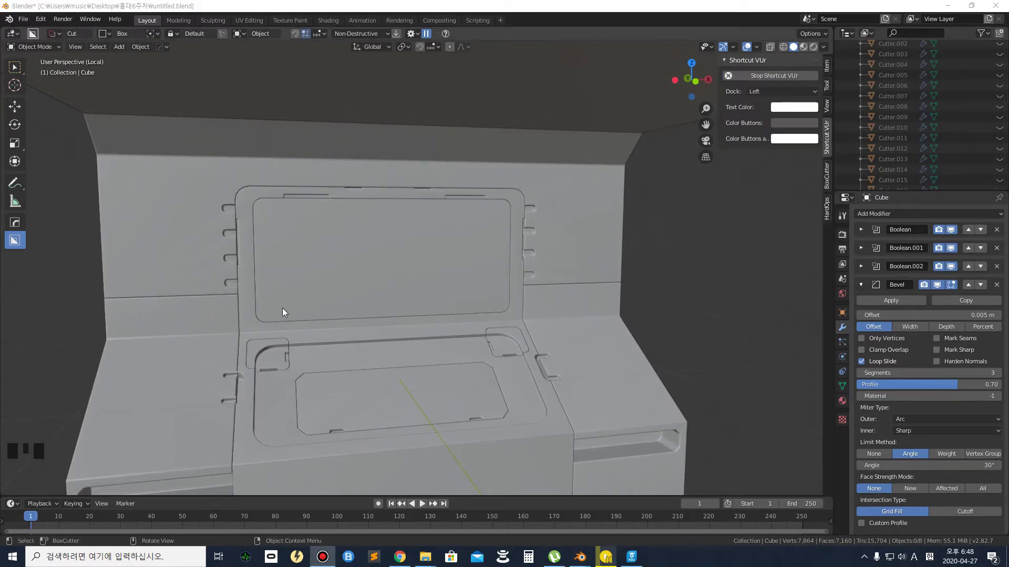
pyautogui.moveTo(283, 313); pyautogui.dragTo(213, 368, button='middle')
pyautogui.scroll(2, 345, 322)
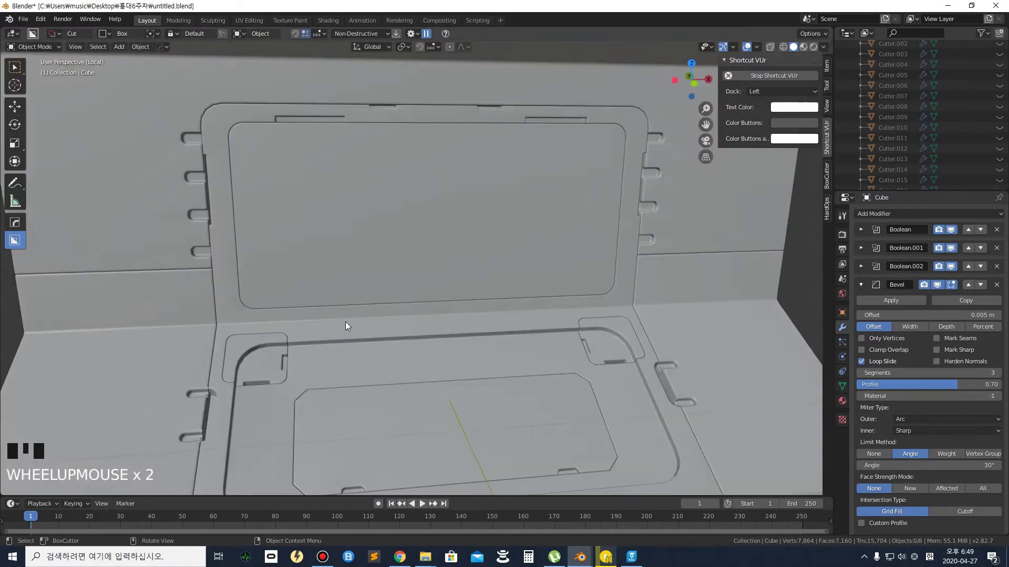
pyautogui.keyDown('shift'); pyautogui.moveTo(374, 319); pyautogui.dragTo(382, 233, button='middle'); pyautogui.keyUp('shift')
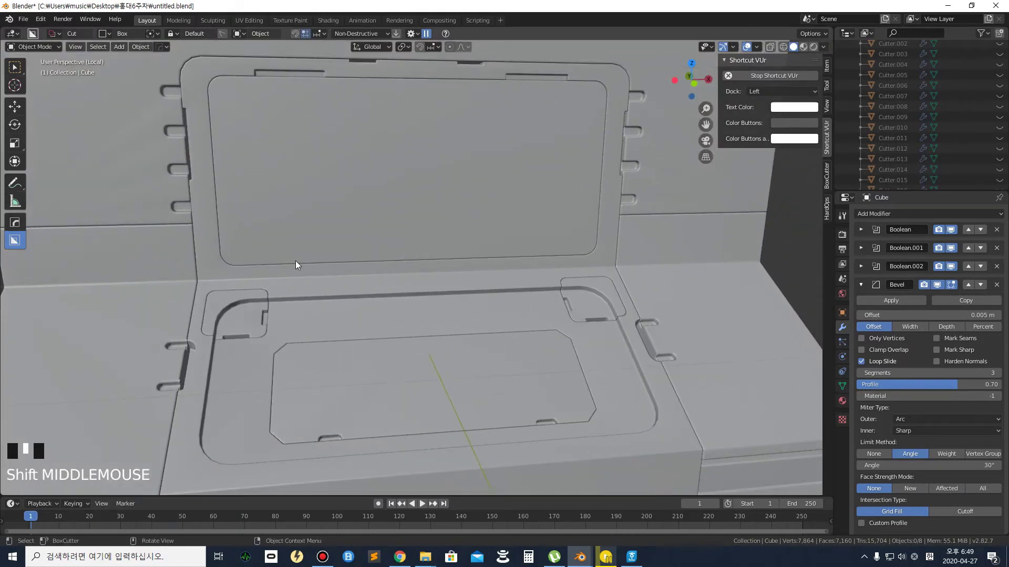
pyautogui.scroll(-2, 294, 284)
pyautogui.keyDown('shift'); pyautogui.moveTo(290, 335); pyautogui.dragTo(307, 196, button='middle'); pyautogui.keyUp('shift')
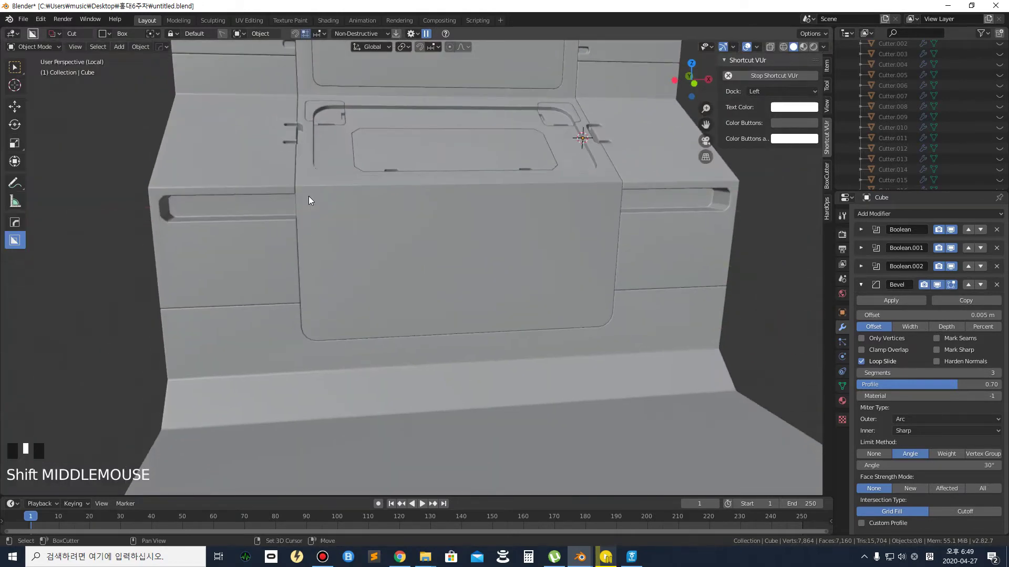
pyautogui.click(184, 395)
pyautogui.moveTo(180, 387)
pyautogui.mouseDown()
pyautogui.moveTo(250, 404)
pyautogui.moveTo(606, 405)
pyautogui.moveTo(715, 389)
pyautogui.moveTo(654, 390)
pyautogui.mouseUp()
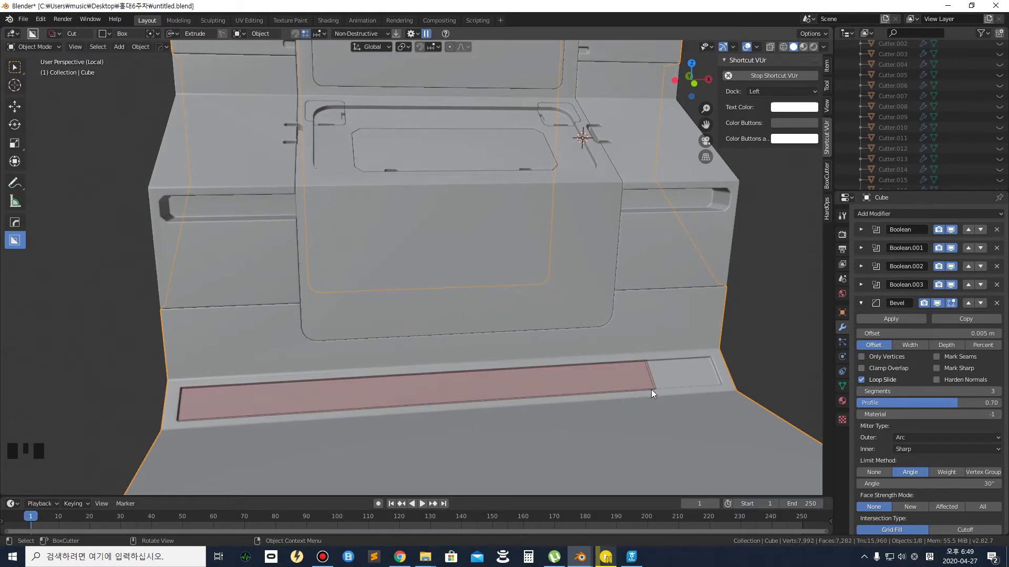
# Chamfer the long cut box's corners with a single-segment bevel, widen the chamfer, and lock the shape
pyautogui.press('b')
pyautogui.scroll(-5, 650, 389)
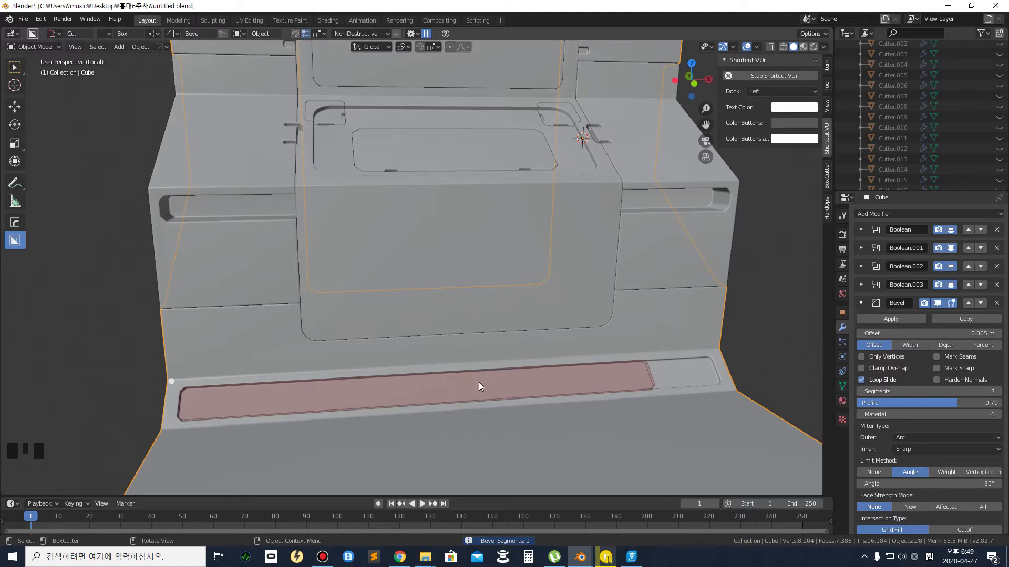
pyautogui.press('Tab')
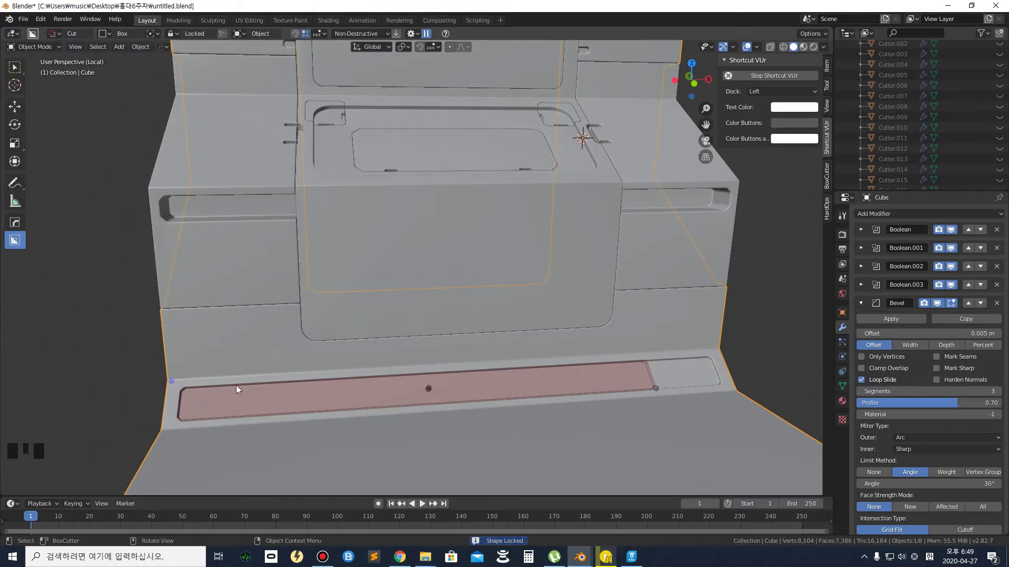
pyautogui.keyDown('shift'); pyautogui.moveTo(230, 388); pyautogui.dragTo(337, 347, button='middle'); pyautogui.keyUp('shift')
pyautogui.scroll(2, 306, 351)
pyautogui.moveTo(205, 382); pyautogui.dragTo(651, 470)
pyautogui.scroll(-2, 395, 385)
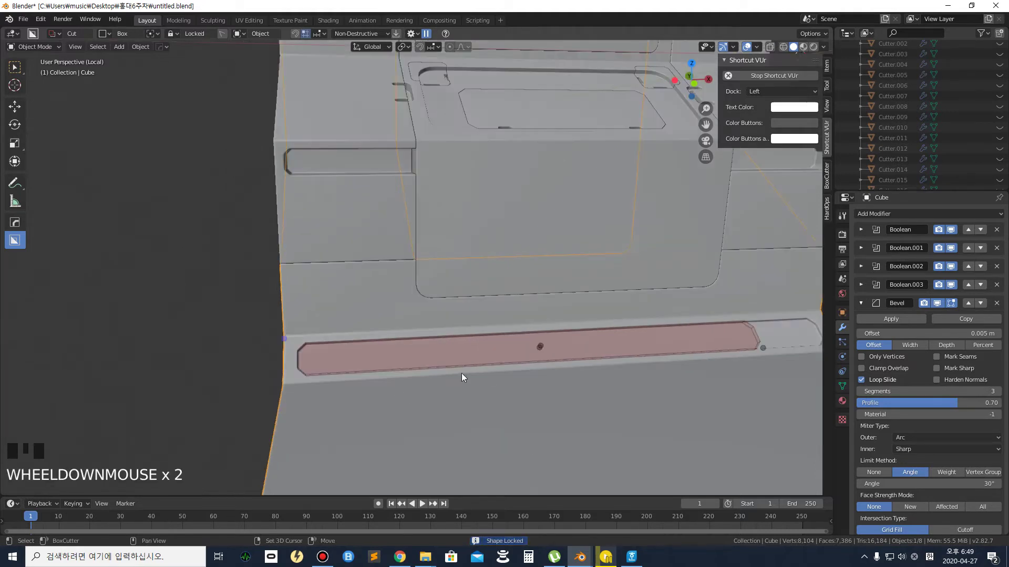
pyautogui.keyDown('shift'); pyautogui.moveTo(470, 374); pyautogui.dragTo(436, 370, button='middle'); pyautogui.keyUp('shift')
pyautogui.press('g')
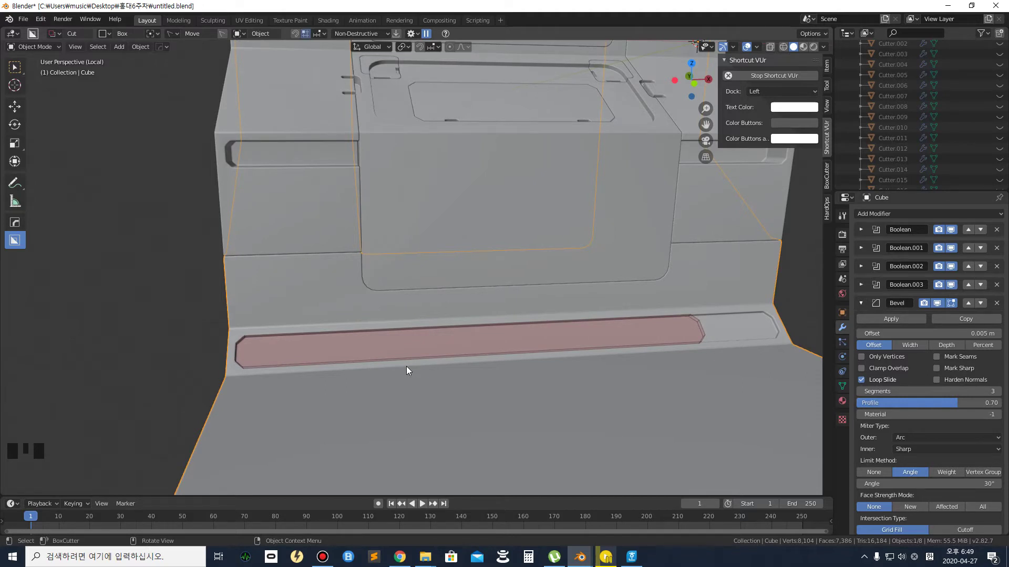
pyautogui.press('Tab')
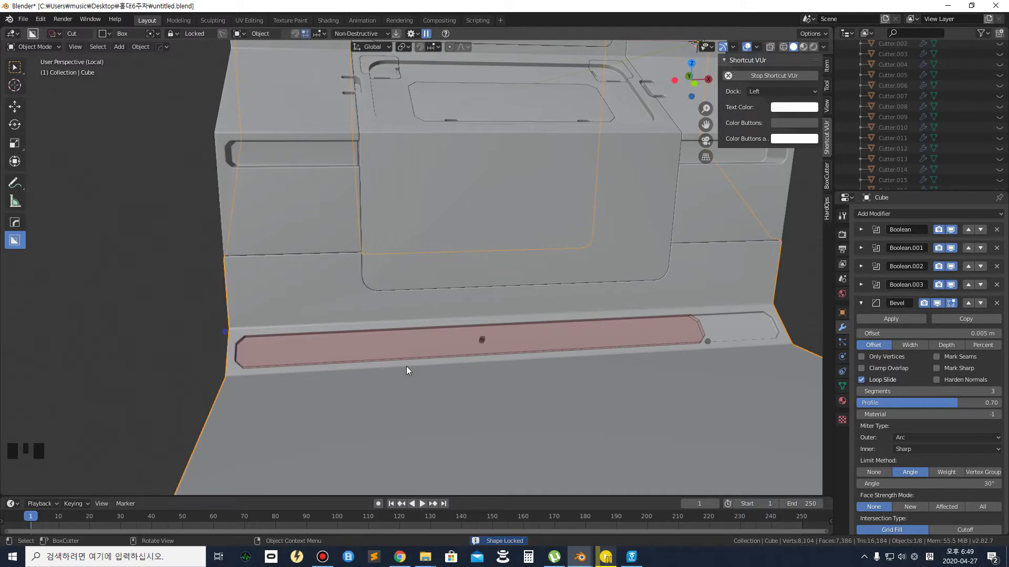
# Switch the long shape from Cut to Slice, apply it to the sloped strip, and clear the selection
pyautogui.press('x')
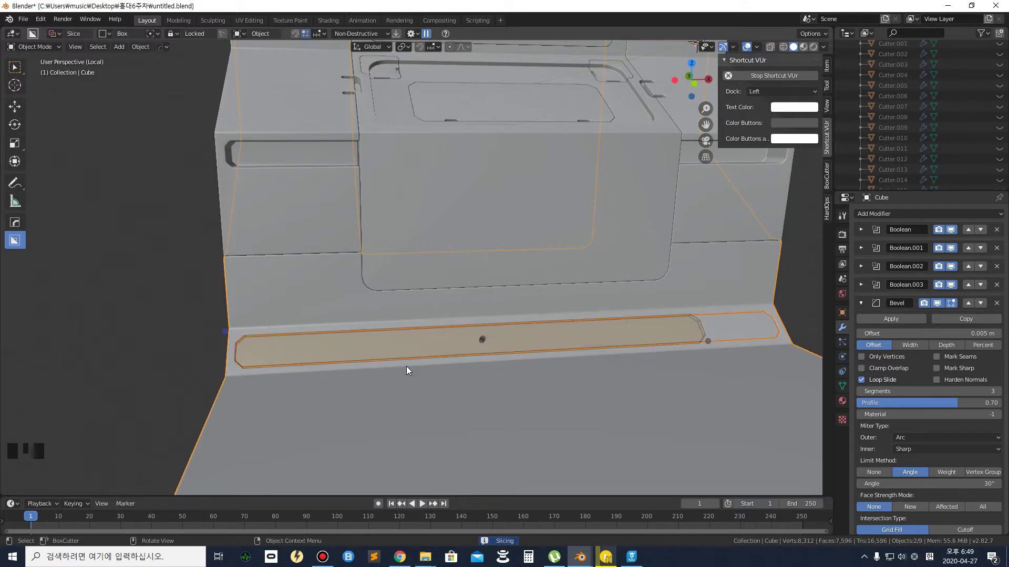
pyautogui.press('space')
pyautogui.click(130, 386)
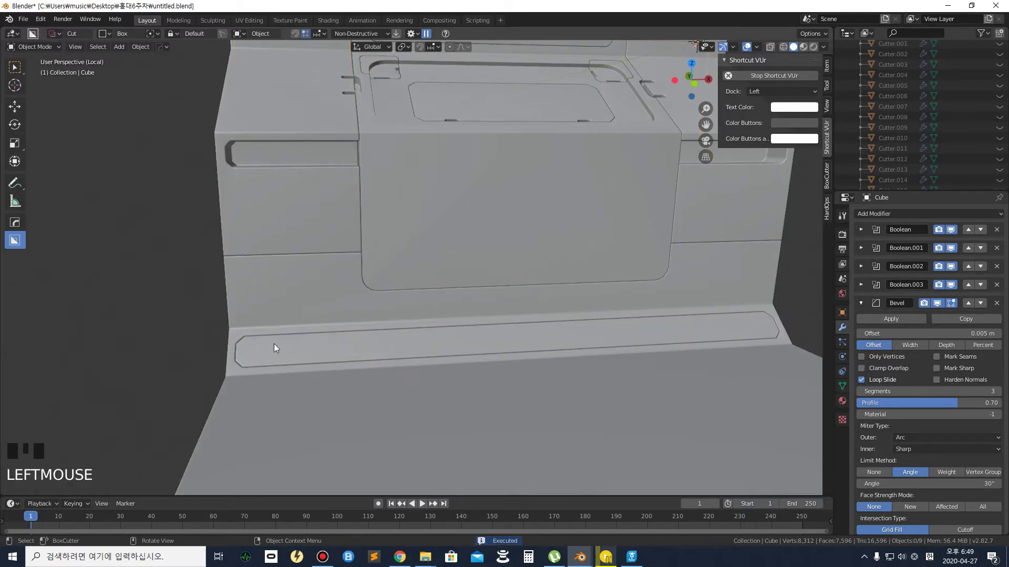
# Select the sliced strip panel below the console and cut a long, thin BoxCutter notch into its upper edge near the end
pyautogui.scroll(1, 273, 344)
pyautogui.moveTo(273, 343); pyautogui.dragTo(445, 318, button='middle')
pyautogui.scroll(2, 270, 323)
pyautogui.keyDown('shift'); pyautogui.moveTo(187, 318); pyautogui.dragTo(148, 326, button='middle'); pyautogui.keyUp('shift')
pyautogui.click(148, 326)
pyautogui.click(143, 344)
pyautogui.scroll(-2, 143, 345)
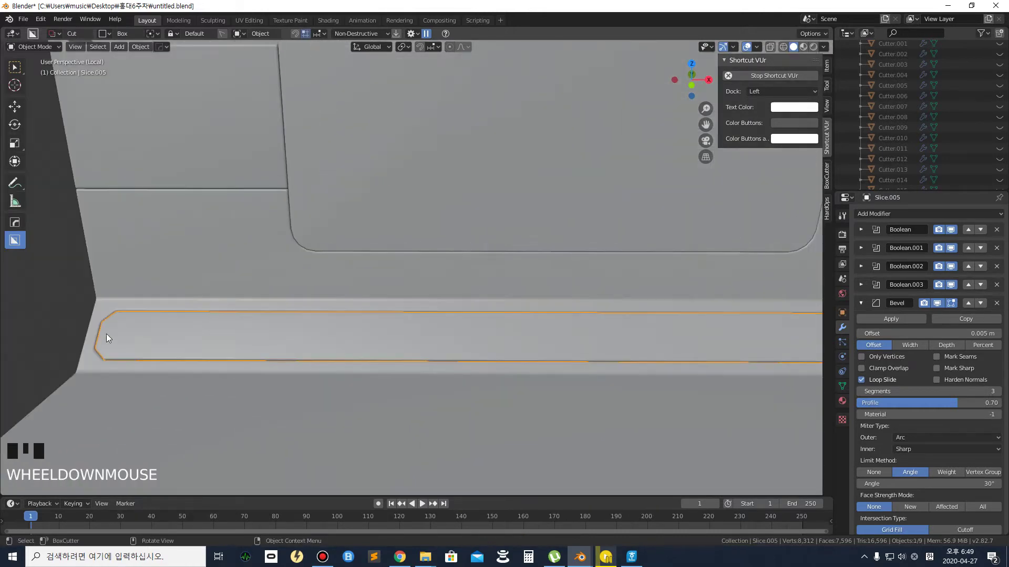
pyautogui.moveTo(145, 316); pyautogui.dragTo(240, 306)
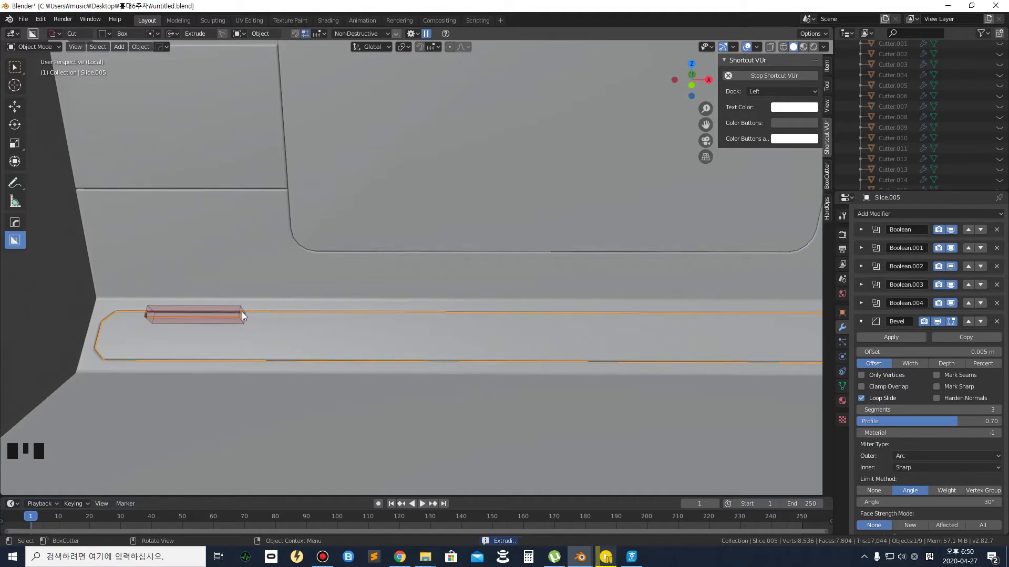
pyautogui.click(241, 312)
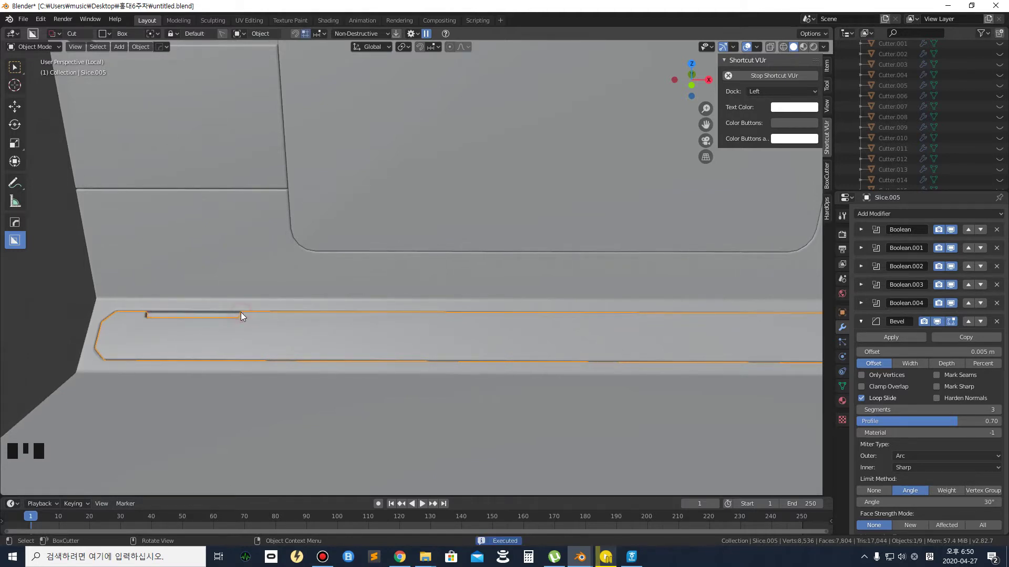
# Cut a small BoxCutter notch into the strip panel's lower edge near its chamfered end
pyautogui.scroll(-2, 241, 312)
pyautogui.keyDown('shift'); pyautogui.moveTo(631, 315); pyautogui.dragTo(624, 309, button='middle'); pyautogui.keyUp('shift')
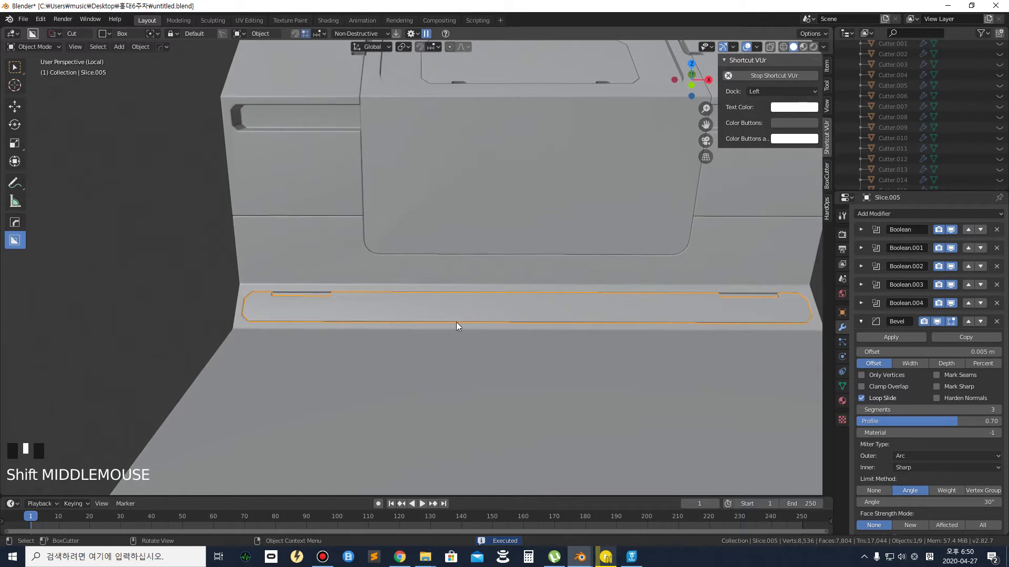
pyautogui.scroll(4, 219, 344)
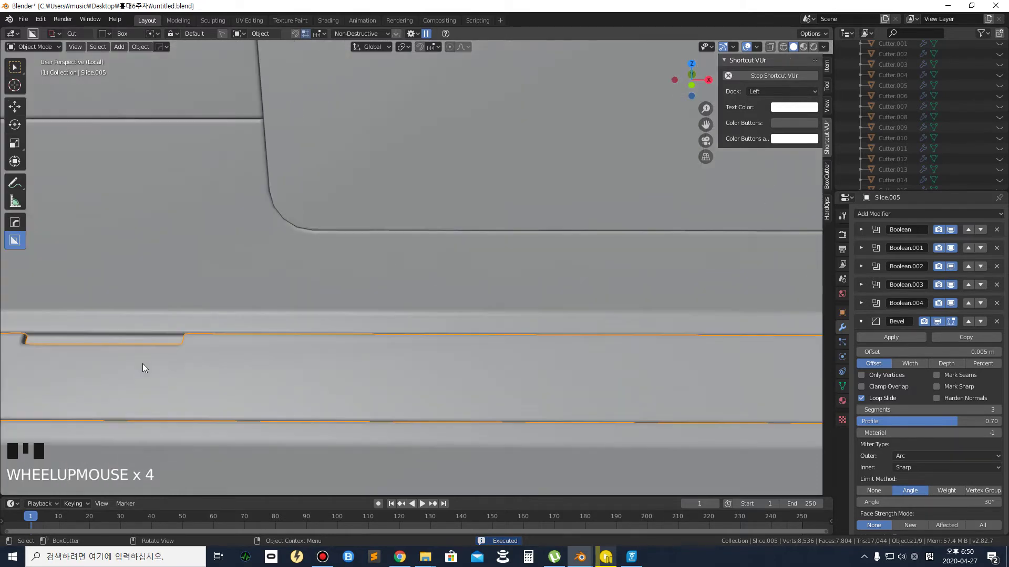
pyautogui.moveTo(177, 370)
pyautogui.keyDown('shift'); pyautogui.mouseDown(button='middle')
pyautogui.moveTo(227, 355)
pyautogui.moveTo(174, 358)
pyautogui.mouseUp(button='middle'); pyautogui.keyUp('shift')
pyautogui.moveTo(173, 359); pyautogui.dragTo(184, 374)
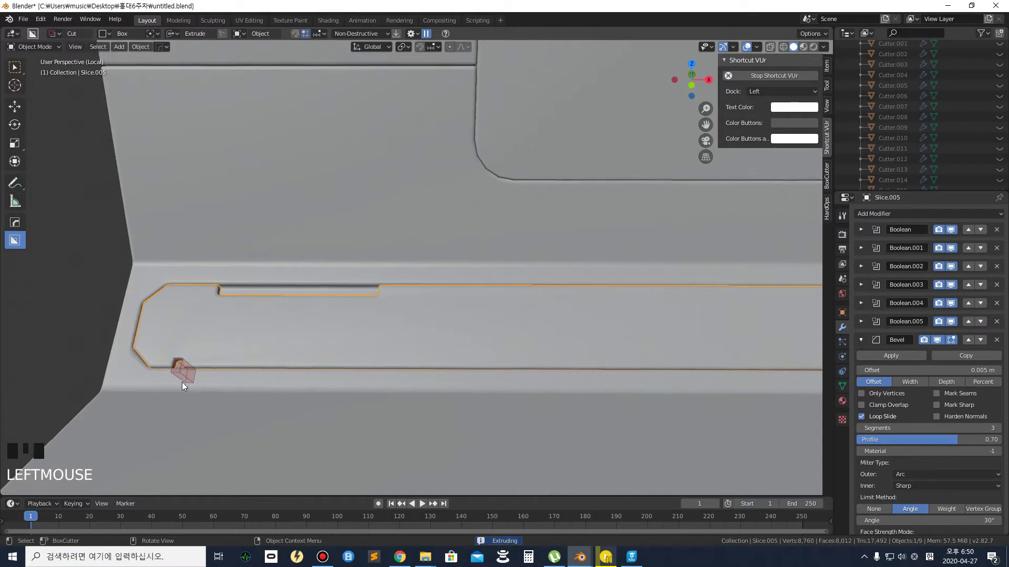
# Cut a long, shallow BoxCutter notch into the middle stretch of the strip panel's lower edge and clear the selection
pyautogui.scroll(-2, 210, 378)
pyautogui.keyDown('shift'); pyautogui.moveTo(245, 374); pyautogui.dragTo(351, 356, button='middle'); pyautogui.keyUp('shift')
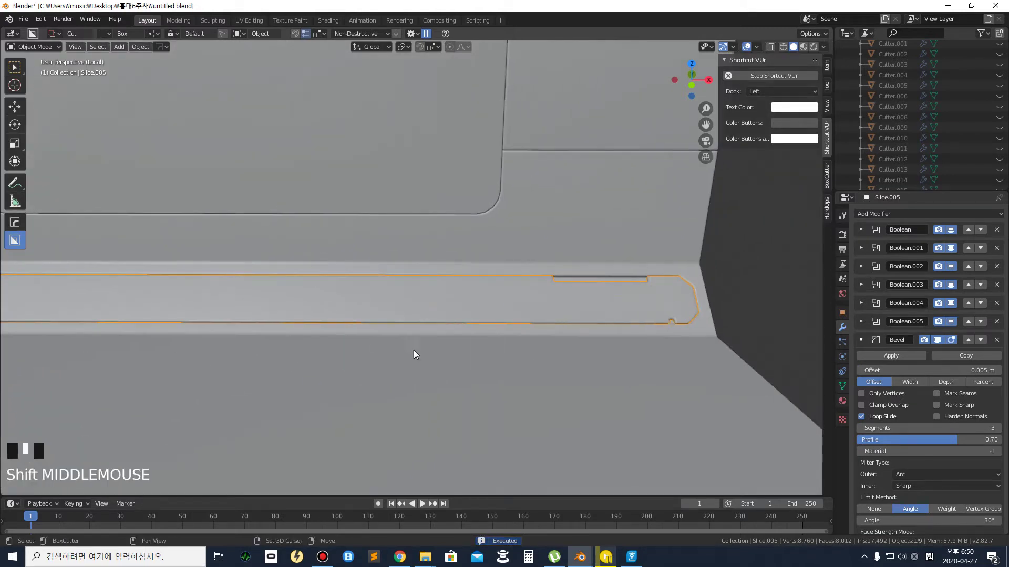
pyautogui.keyDown('shift'); pyautogui.moveTo(527, 332); pyautogui.dragTo(205, 344, button='middle'); pyautogui.keyUp('shift')
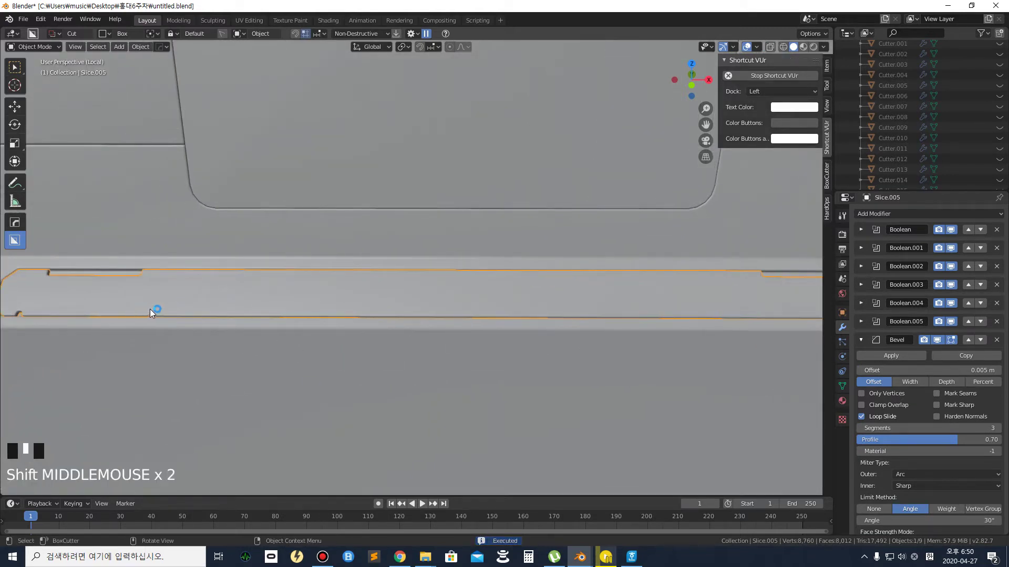
pyautogui.moveTo(205, 314)
pyautogui.mouseDown()
pyautogui.moveTo(235, 325)
pyautogui.moveTo(399, 326)
pyautogui.moveTo(371, 324)
pyautogui.moveTo(385, 331)
pyautogui.mouseUp()
pyautogui.scroll(-2, 412, 317)
pyautogui.click(48, 334)
pyautogui.moveTo(171, 298); pyautogui.dragTo(339, 301, button='middle')
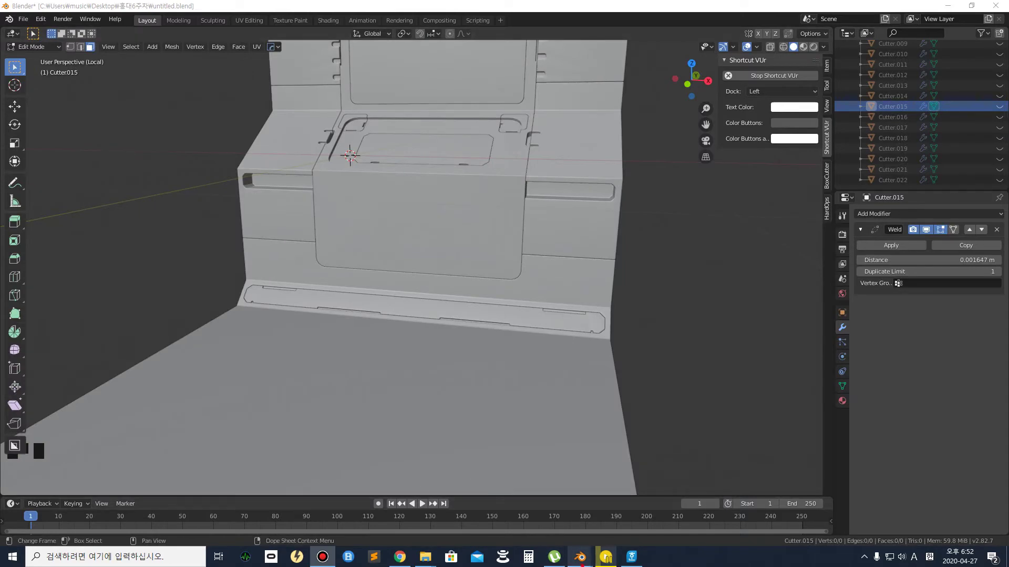
# Switch to the 6week.blend window and examine the finished console's slotted side panels and the groove above them
pyautogui.moveTo(580, 557)
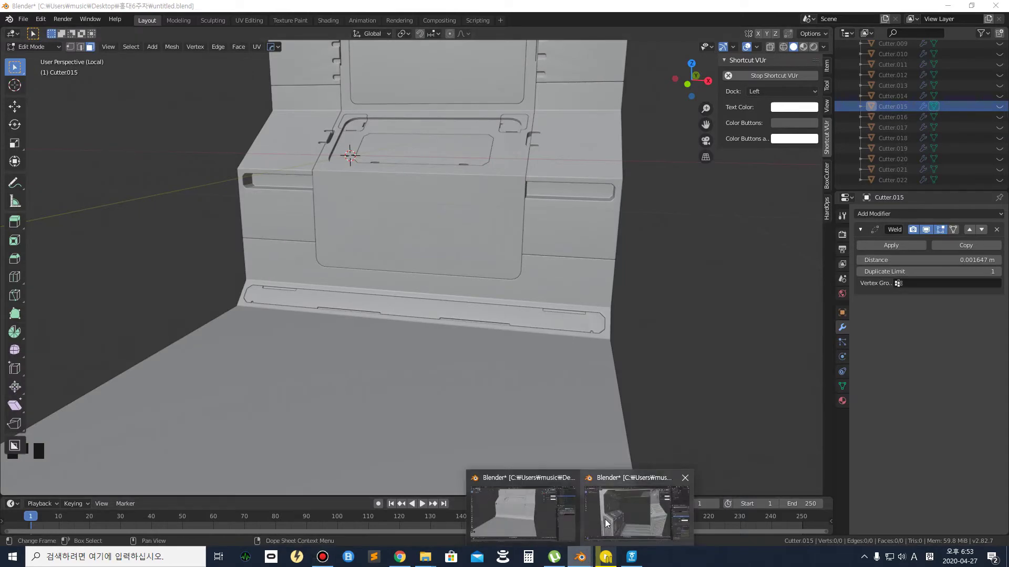
pyautogui.click(617, 512)
pyautogui.moveTo(1008, 93); pyautogui.dragTo(163, 48)
pyautogui.moveTo(463, 315); pyautogui.dragTo(421, 281, button='middle')
pyautogui.scroll(3, 339, 404)
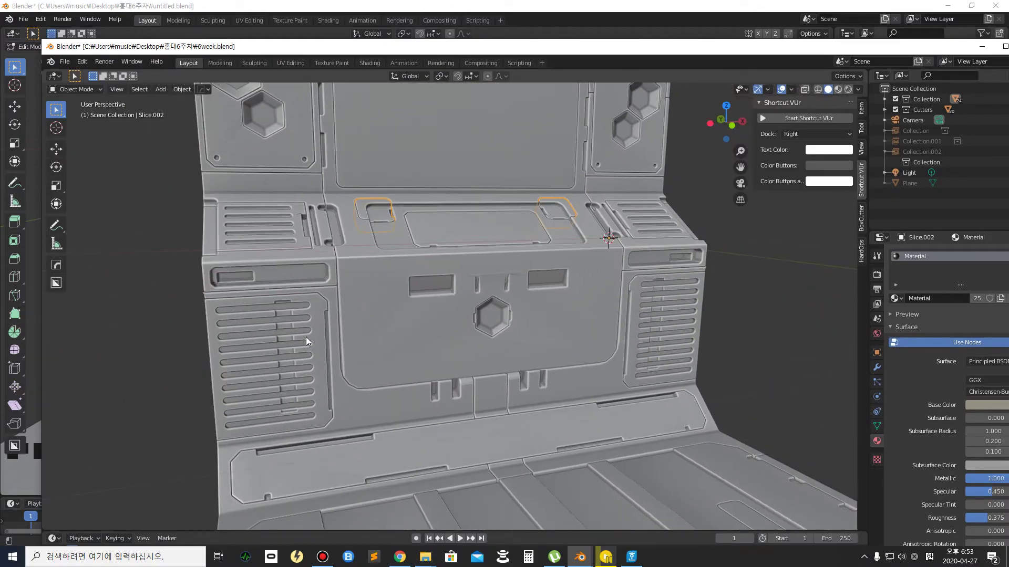
pyautogui.moveTo(311, 336); pyautogui.dragTo(307, 337, button='middle')
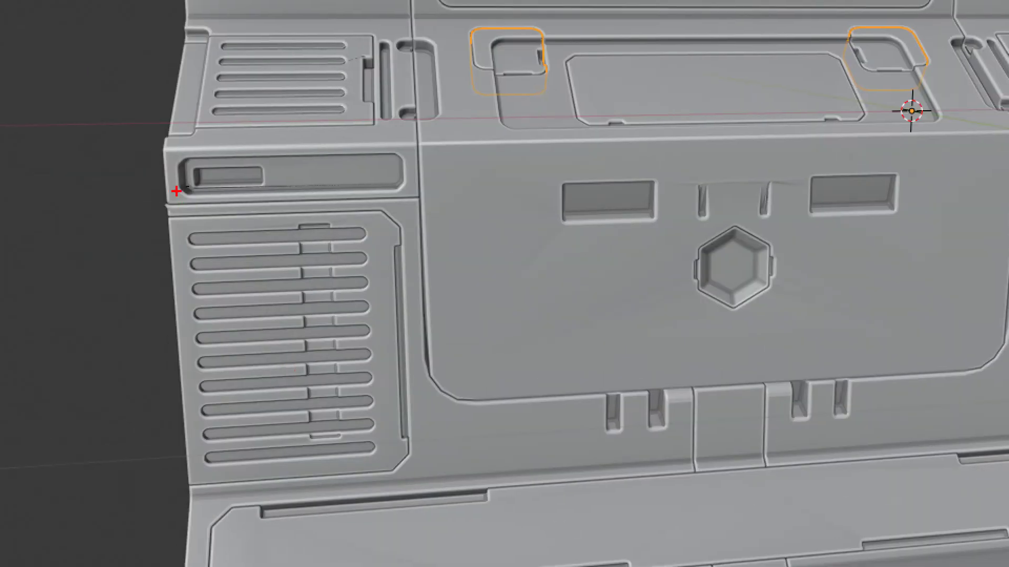
pyautogui.moveTo(150, 203)
pyautogui.mouseDown()
pyautogui.moveTo(450, 450)
pyautogui.moveTo(425, 506)
pyautogui.mouseUp()
pyautogui.moveTo(327, 344)
pyautogui.mouseDown()
pyautogui.moveTo(331, 358)
pyautogui.moveTo(136, 385)
pyautogui.moveTo(141, 418)
pyautogui.mouseUp()
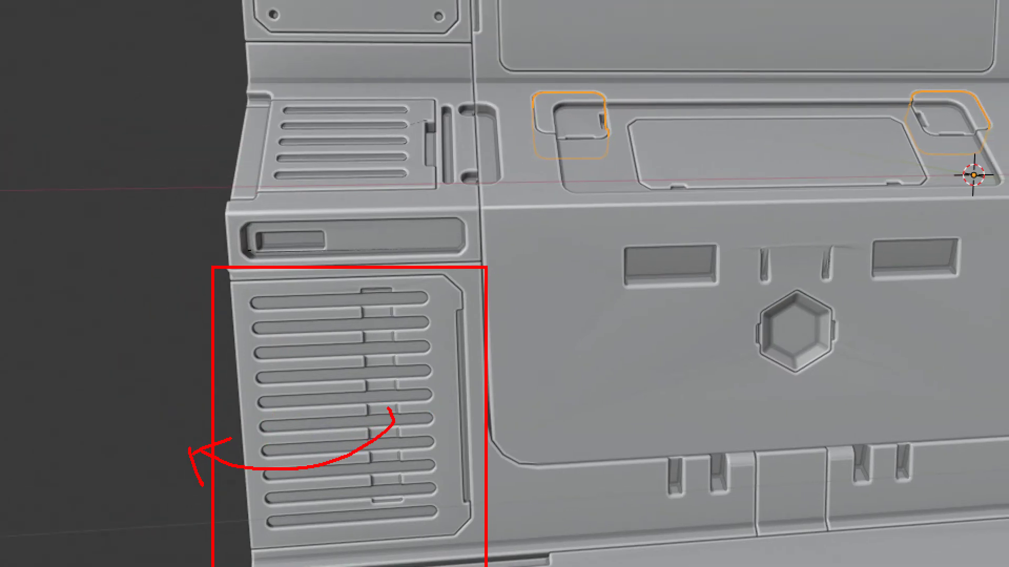
pyautogui.press('Escape')
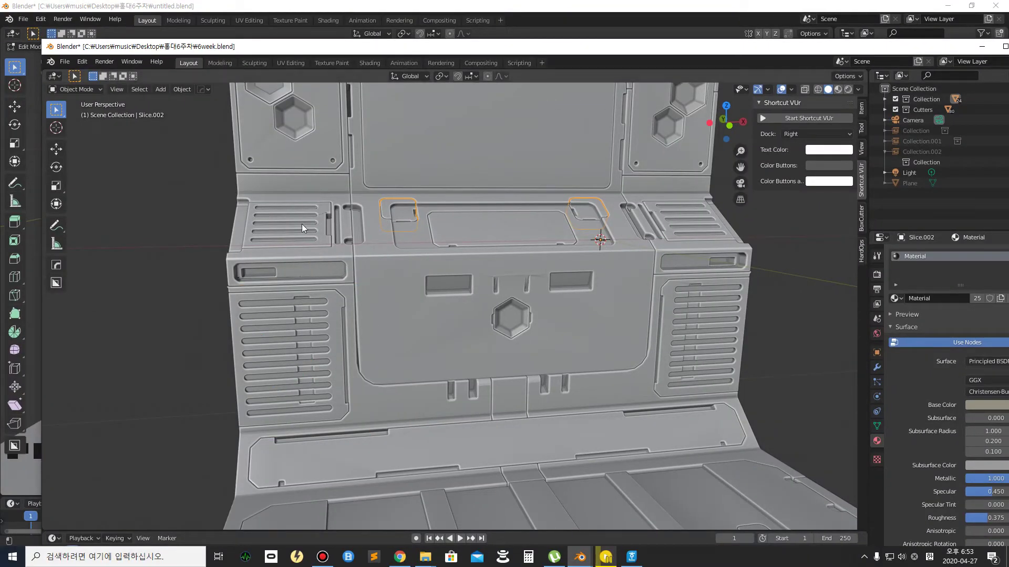
pyautogui.hotkey('ctrl', '1')
pyautogui.click(298, 288)
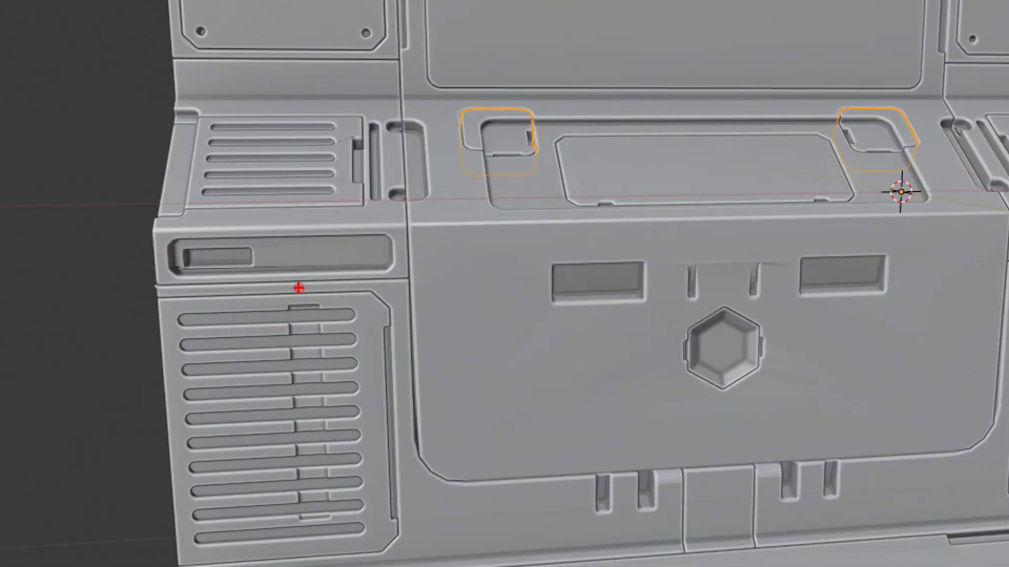
pyautogui.press('Escape')
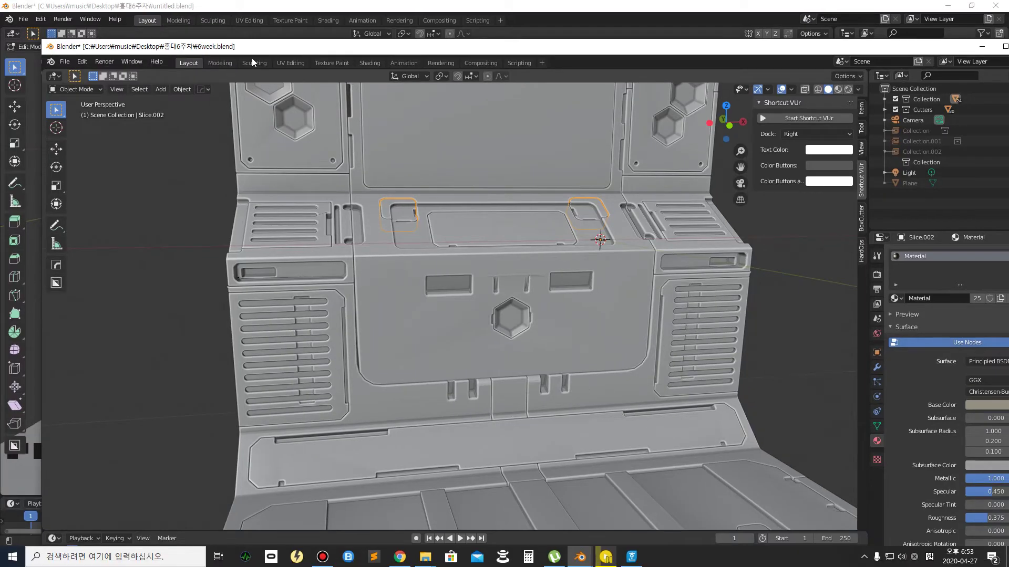
pyautogui.moveTo(253, 42); pyautogui.dragTo(1008, 79)
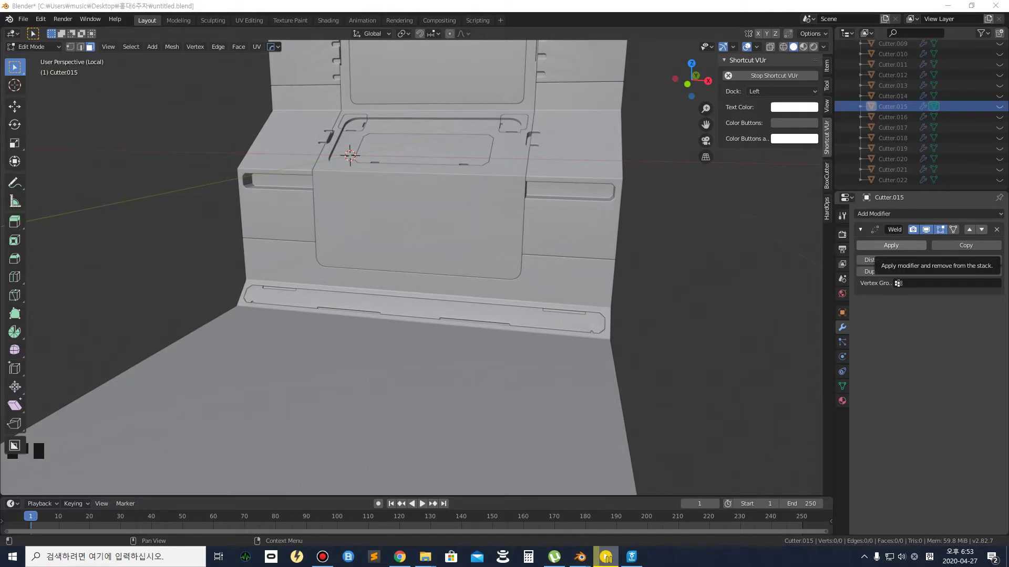
pyautogui.moveTo(279, 250); pyautogui.dragTo(371, 238, button='middle')
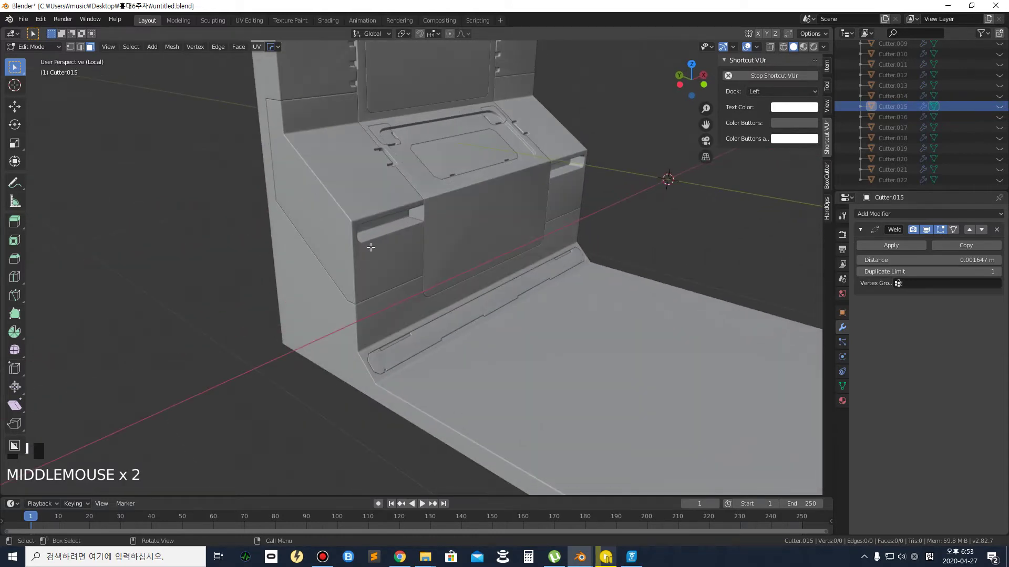
pyautogui.scroll(1, 368, 255)
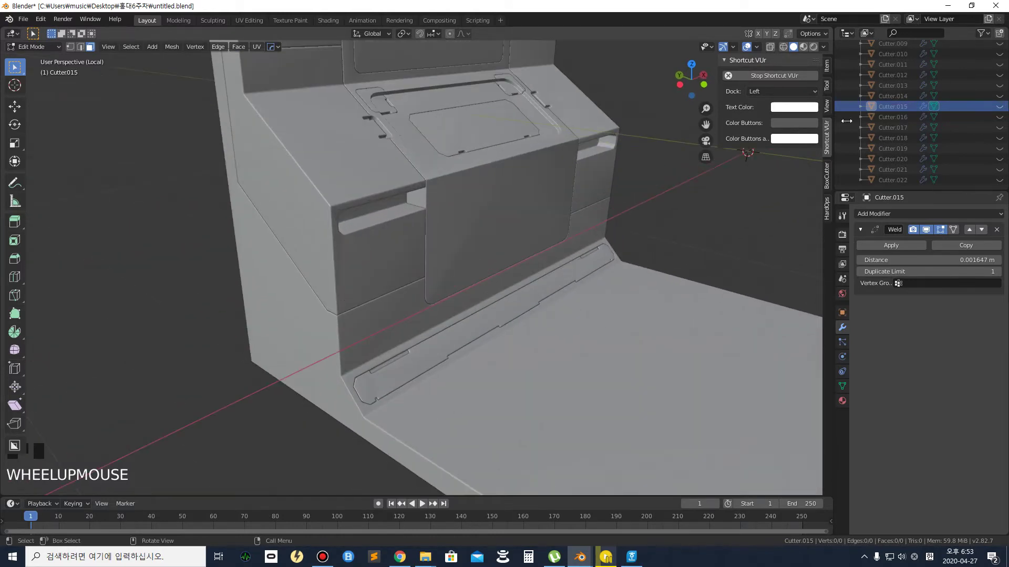
pyautogui.click(569, 236)
pyautogui.moveTo(444, 233)
pyautogui.keyDown('shift'); pyautogui.mouseDown(button='middle')
pyautogui.moveTo(434, 218)
pyautogui.moveTo(450, 219)
pyautogui.mouseUp(button='middle'); pyautogui.keyUp('shift')
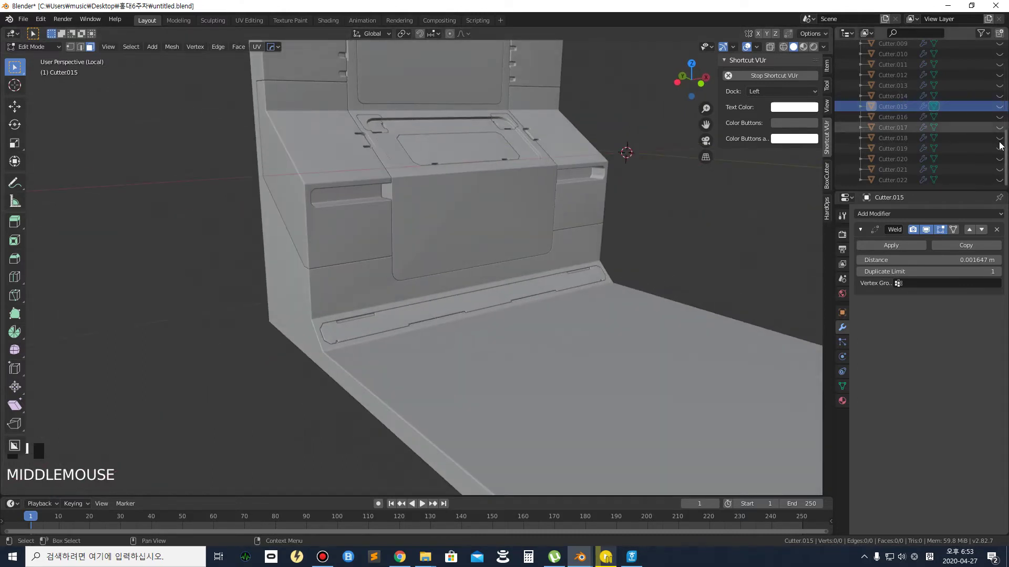
pyautogui.moveTo(1005, 157)
pyautogui.mouseDown()
pyautogui.moveTo(1005, 68)
pyautogui.moveTo(1006, 159)
pyautogui.mouseUp()
pyautogui.moveTo(331, 210)
pyautogui.mouseDown(button='middle')
pyautogui.moveTo(346, 221)
pyautogui.moveTo(363, 199)
pyautogui.moveTo(359, 212)
pyautogui.moveTo(326, 220)
pyautogui.mouseUp(button='middle')
pyautogui.scroll(-1, 326, 220)
pyautogui.hotkey('alt', 'h')
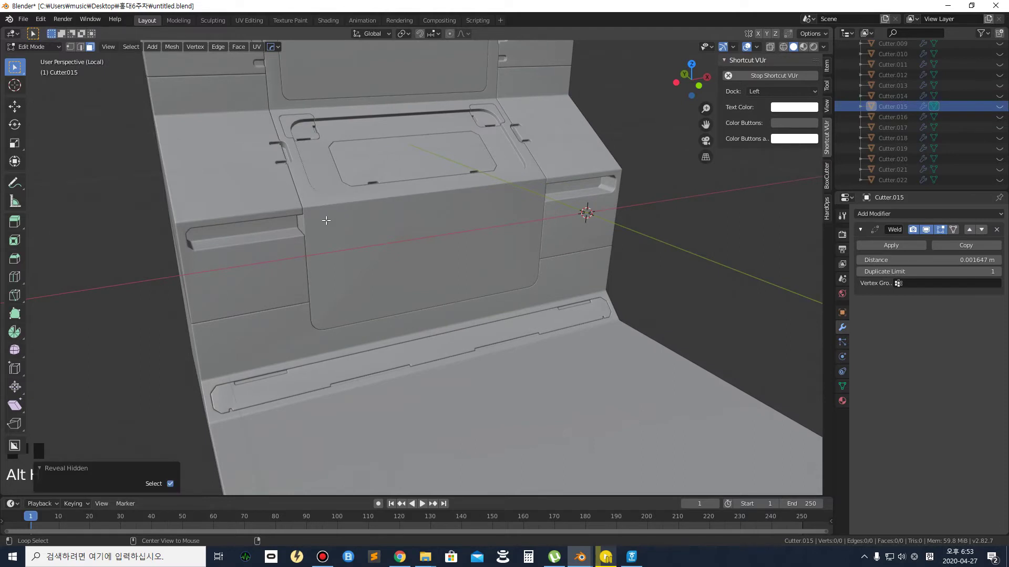
pyautogui.press('Escape')
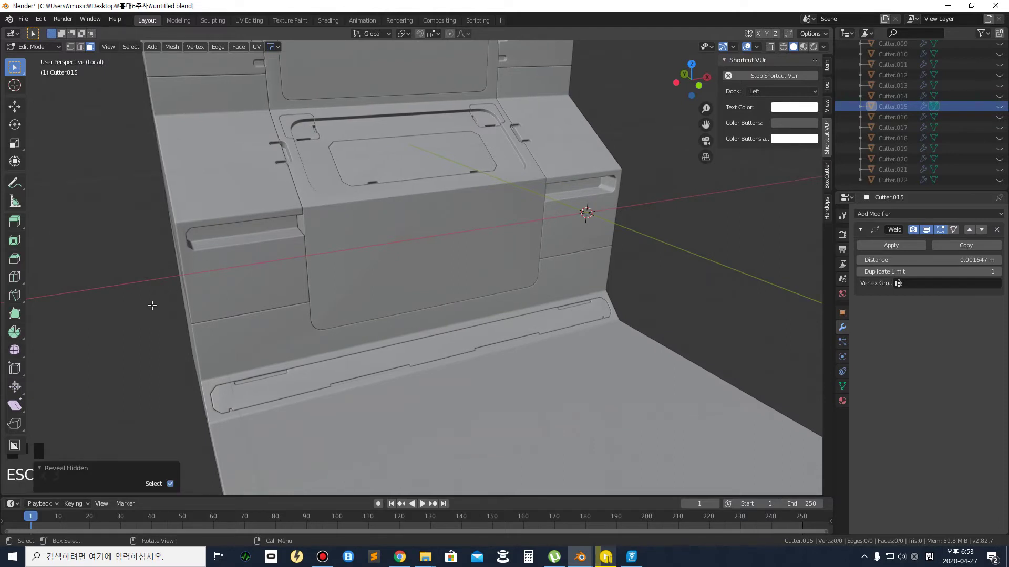
pyautogui.moveTo(167, 266); pyautogui.dragTo(194, 254, button='middle')
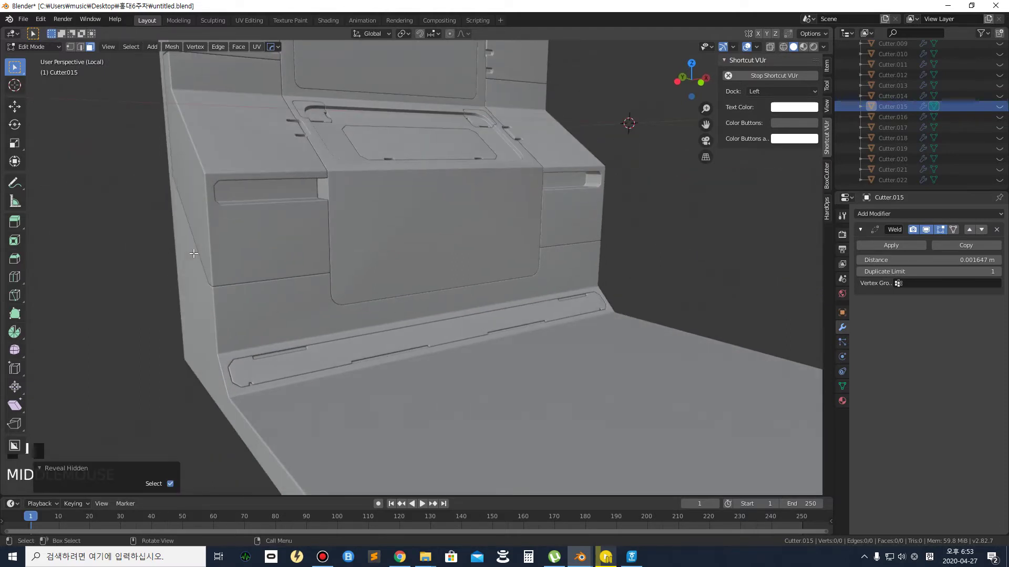
pyautogui.hotkey('alt', 'h')
pyautogui.click(42, 468)
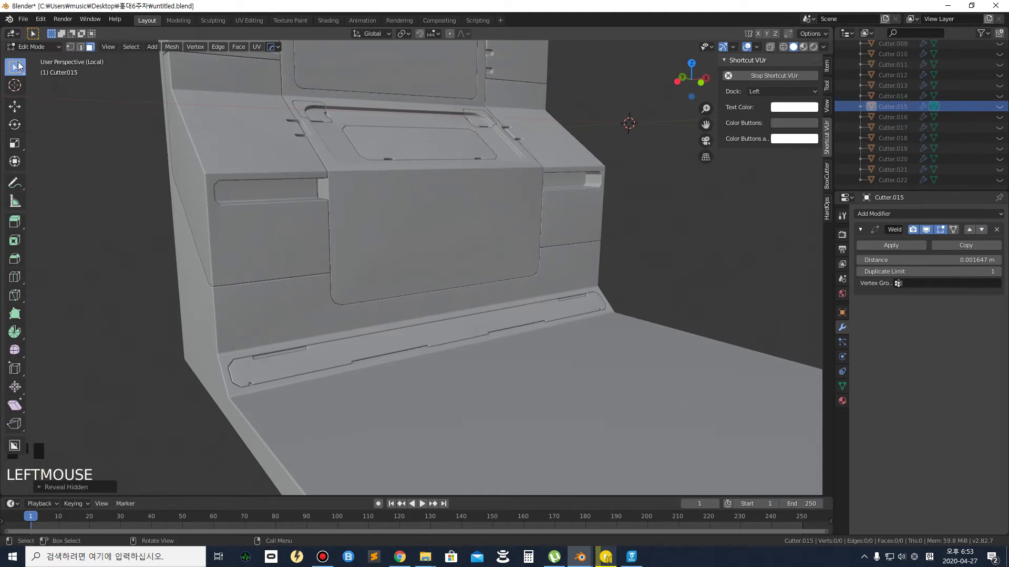
# Return to Object Mode and reveal all hidden cutters around the console
pyautogui.press('Tab')
pyautogui.click(105, 168)
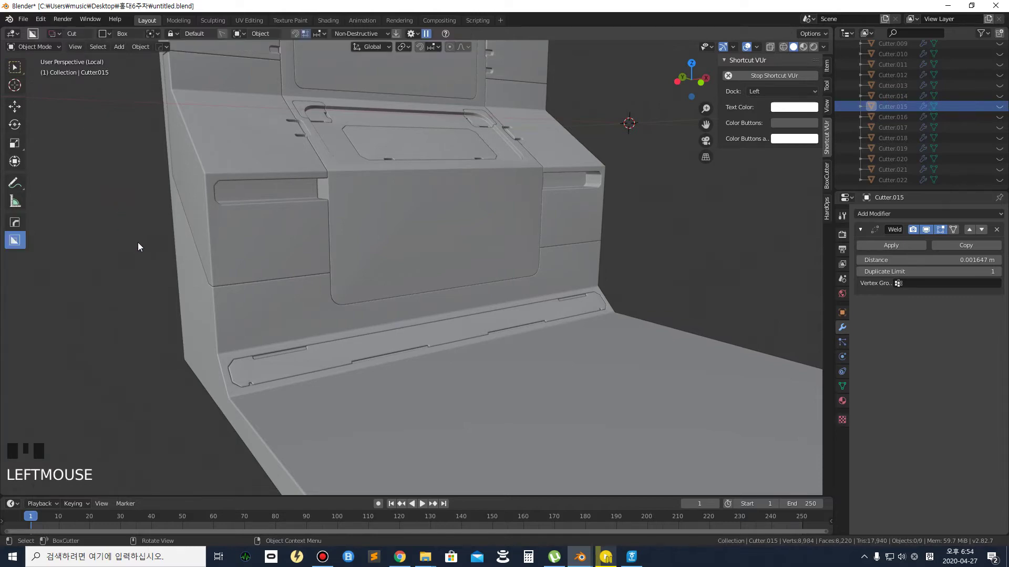
pyautogui.hotkey('alt', 'h')
pyautogui.scroll(-2, 219, 237)
pyautogui.moveTo(219, 236); pyautogui.dragTo(377, 184, button='middle')
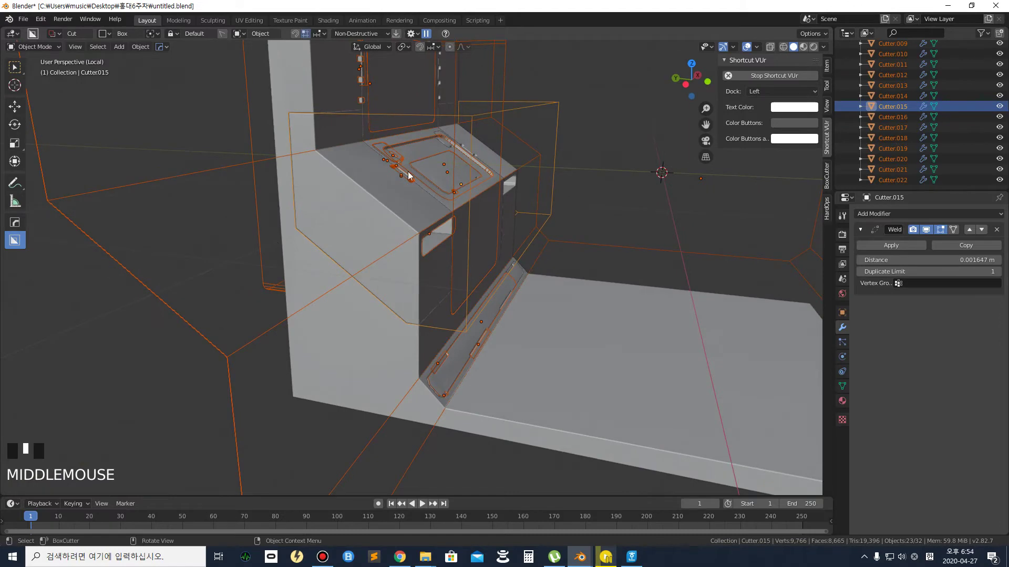
# Select only the large cutter that wraps the console body, Cutter.015
pyautogui.click(504, 129)
pyautogui.scroll(-2, 484, 150)
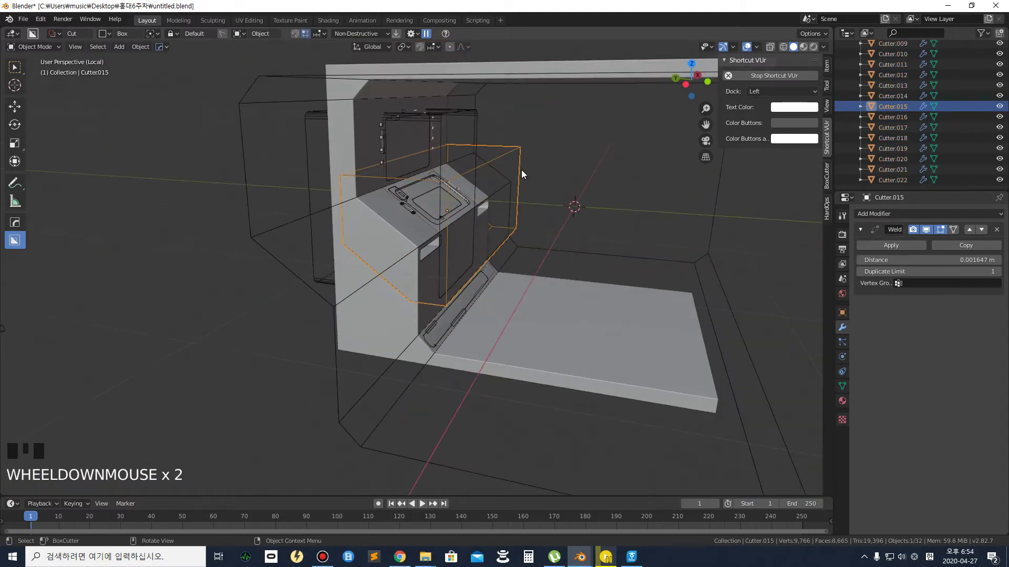
pyautogui.moveTo(521, 170); pyautogui.dragTo(502, 160, button='middle')
pyautogui.click(563, 137)
pyautogui.scroll(2, 543, 145)
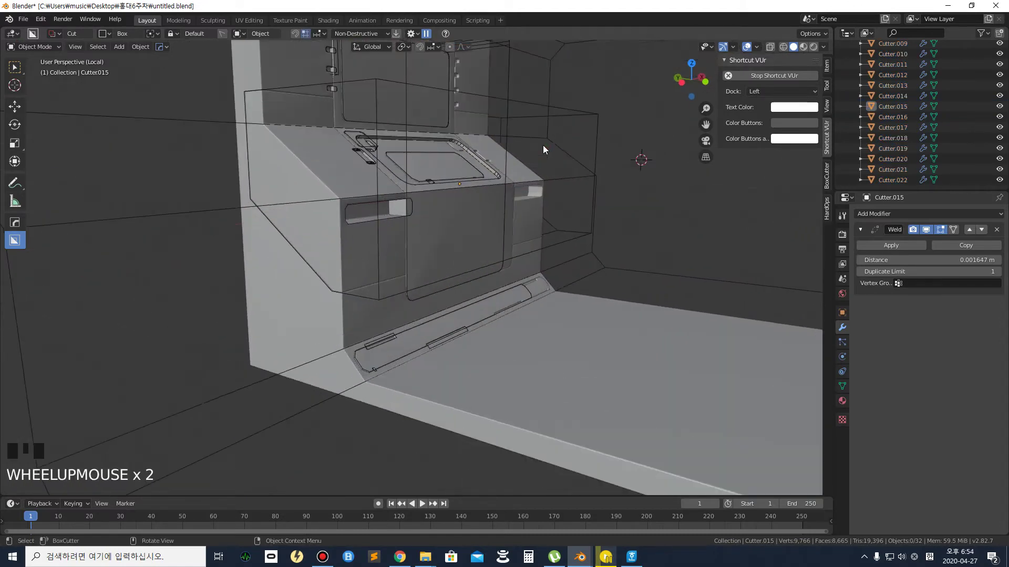
pyautogui.click(577, 114)
pyautogui.moveTo(577, 115)
pyautogui.mouseDown(button='middle')
pyautogui.moveTo(556, 125)
pyautogui.moveTo(570, 132)
pyautogui.mouseUp(button='middle')
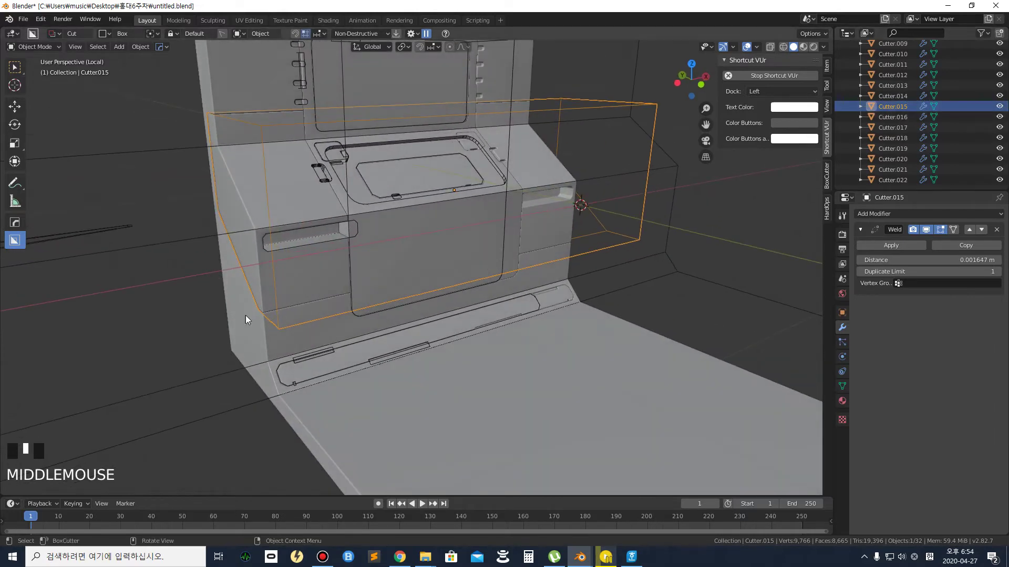
# Start and cancel a BoxCutter box in empty space to hide the other cutters, and reselect the large console cutter
pyautogui.moveTo(158, 371); pyautogui.dragTo(102, 340)
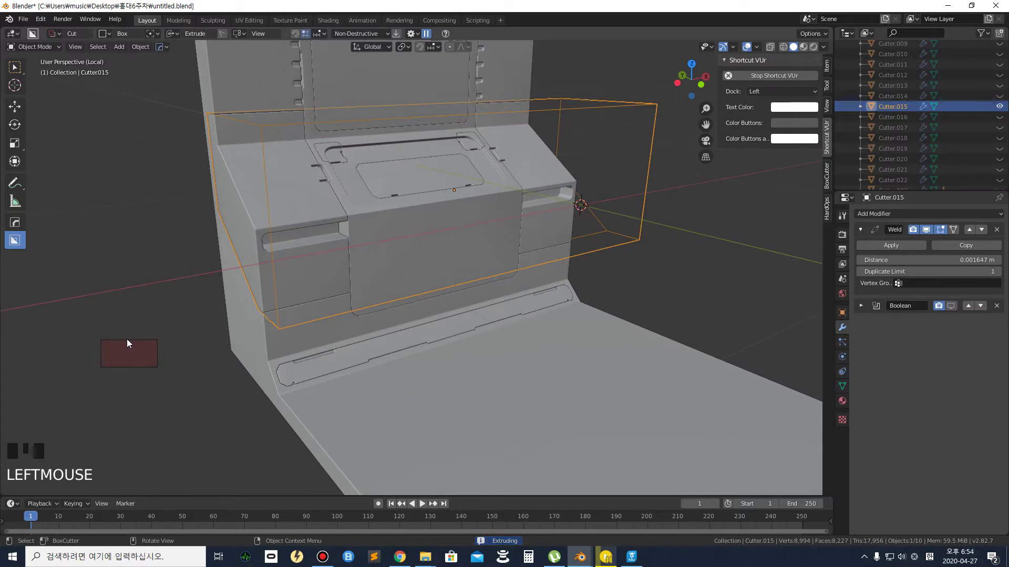
pyautogui.rightClick(162, 323)
pyautogui.click(487, 218)
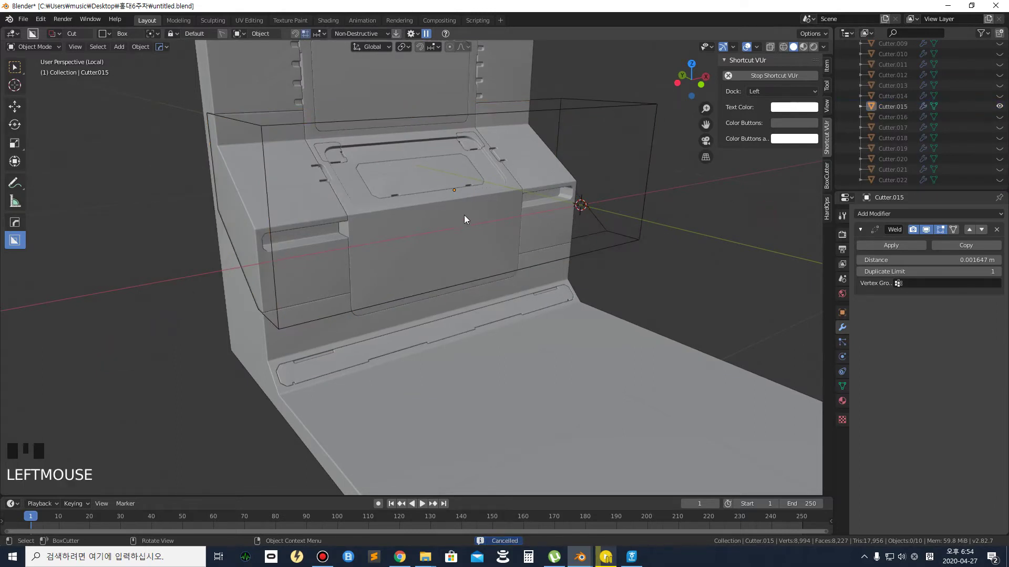
pyautogui.doubleClick(547, 118)
pyautogui.moveTo(546, 118); pyautogui.dragTo(482, 159, button='middle')
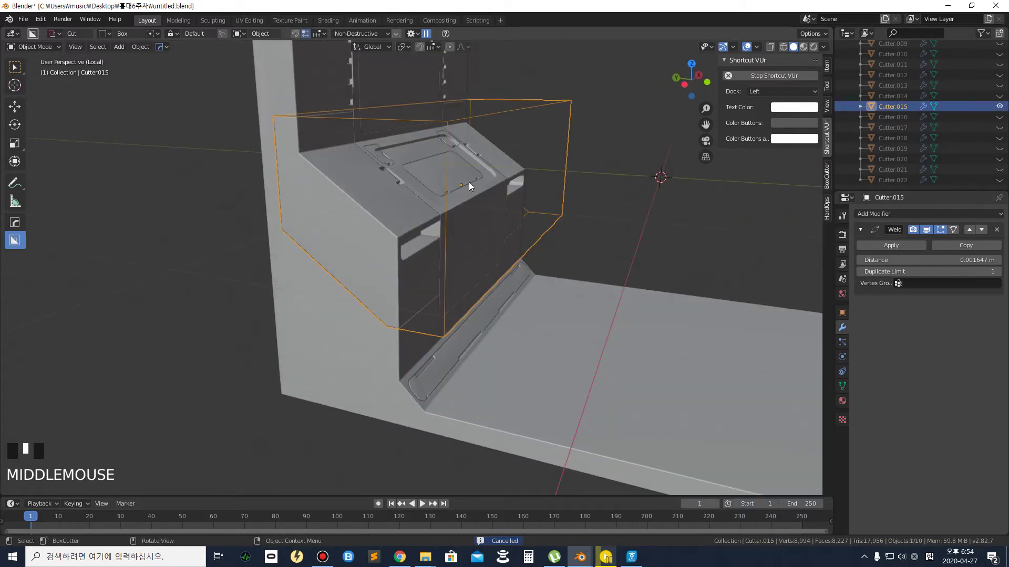
# Edit the large console cutter's mesh and move its bottom face up along Z toward the underside of the side recesses
pyautogui.scroll(1, 469, 184)
pyautogui.press('Tab')
pyautogui.moveTo(469, 182); pyautogui.dragTo(131, 21, button='middle')
pyautogui.click(424, 156)
pyautogui.click(483, 189)
pyautogui.moveTo(483, 189); pyautogui.dragTo(462, 231, button='middle')
pyautogui.click(14, 106)
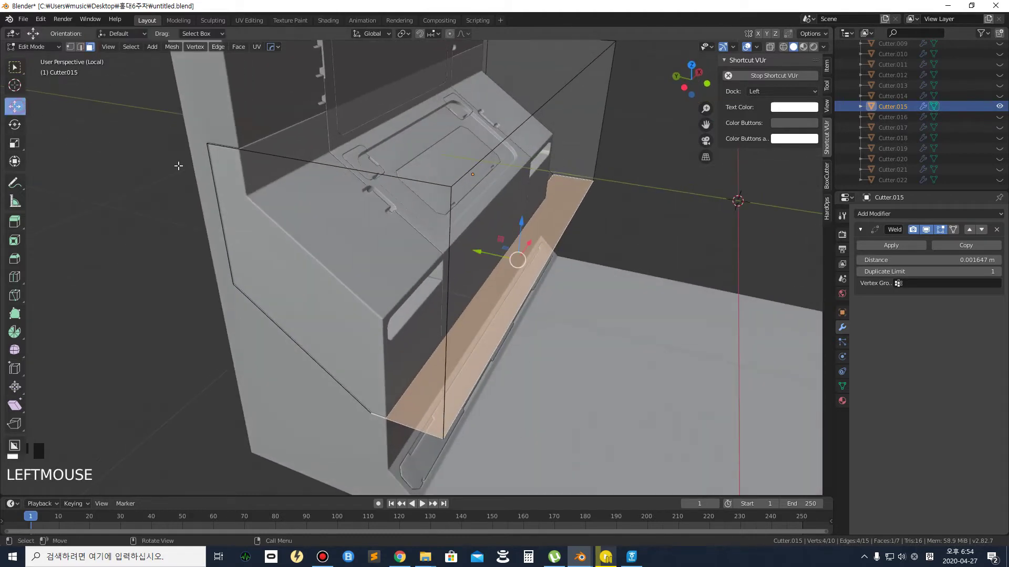
pyautogui.moveTo(522, 228)
pyautogui.mouseDown()
pyautogui.moveTo(512, 177)
pyautogui.moveTo(520, 211)
pyautogui.mouseUp()
# Select the rear lower corner vertex of the large console cutter and move it up along Z so the edge follows the console's slope
pyautogui.moveTo(520, 212); pyautogui.dragTo(251, 186, button='middle')
pyautogui.moveTo(250, 221); pyautogui.dragTo(329, 227, button='middle')
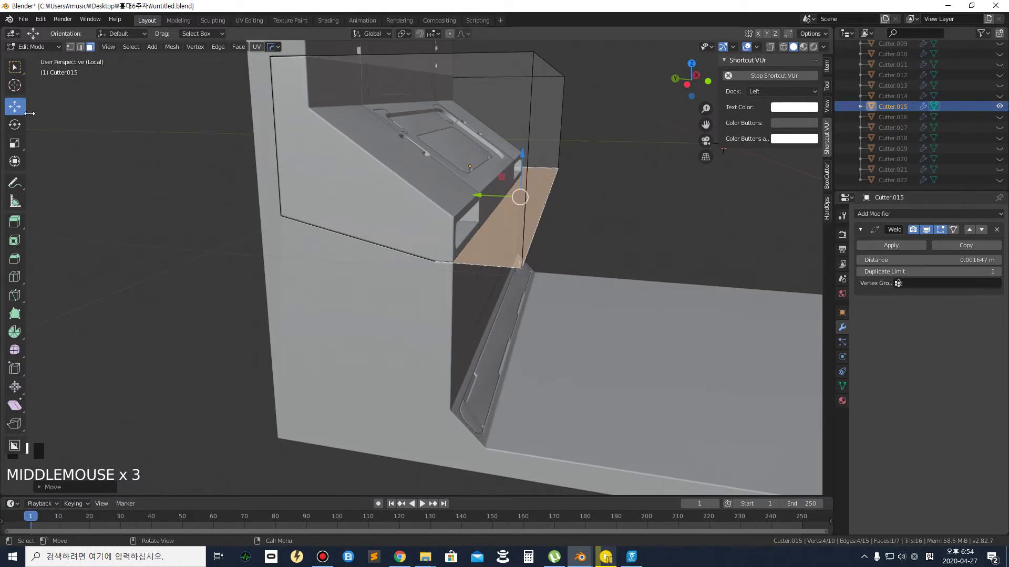
pyautogui.click(70, 47)
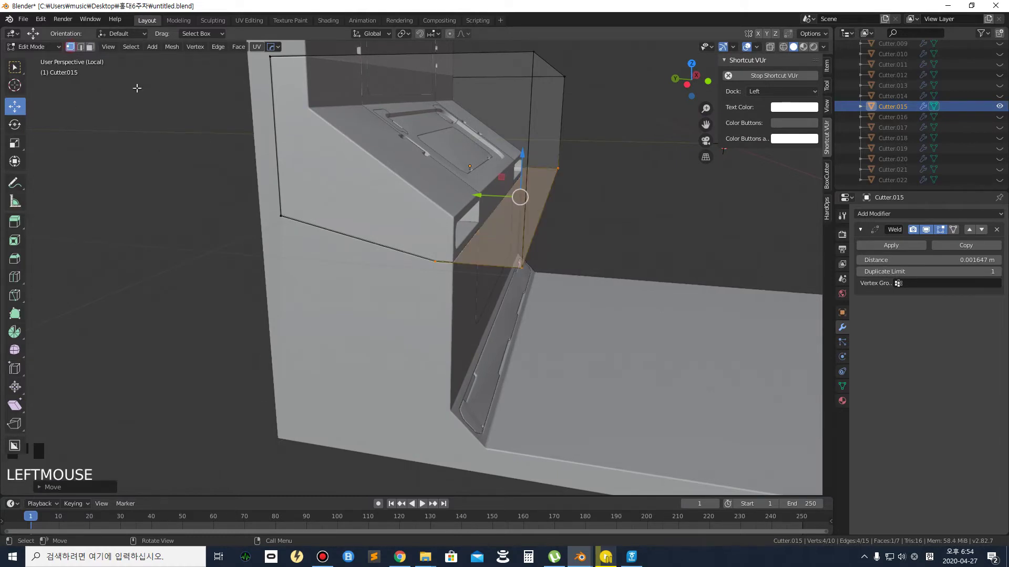
pyautogui.click(281, 214)
pyautogui.moveTo(275, 175); pyautogui.dragTo(328, 99)
pyautogui.moveTo(528, 263); pyautogui.dragTo(546, 207, button='middle')
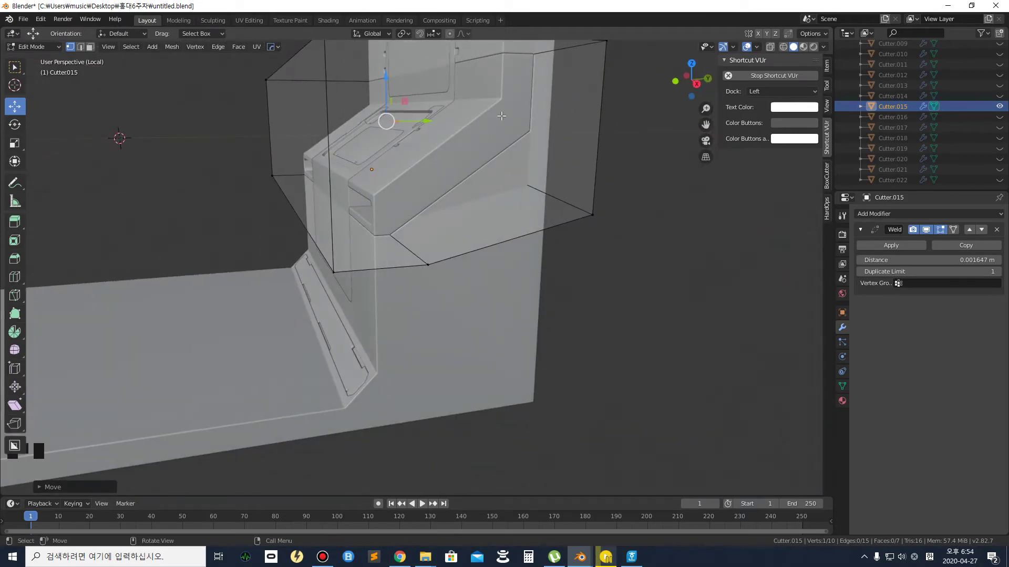
pyautogui.moveTo(434, 163); pyautogui.dragTo(173, 295, button='middle')
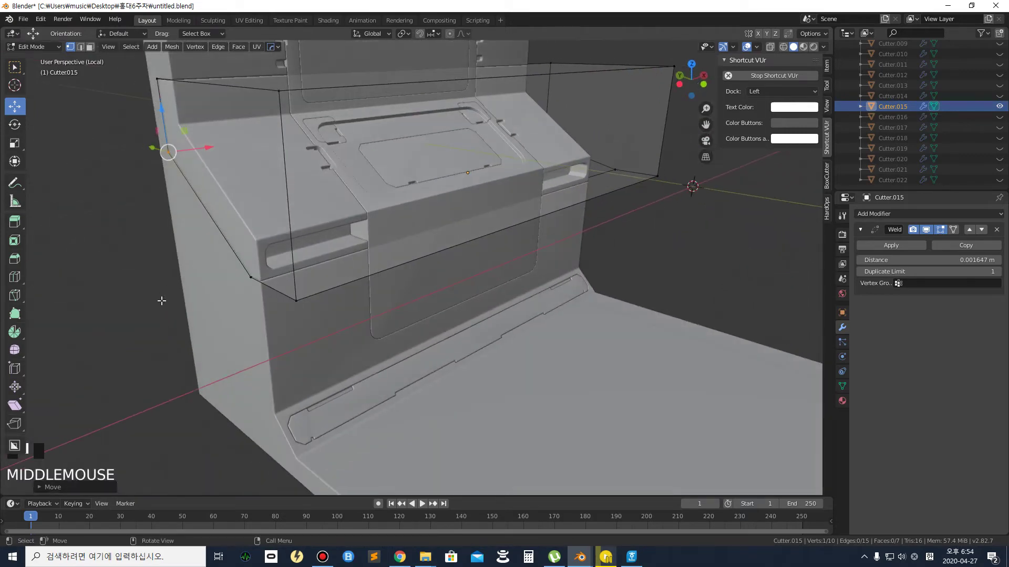
# Deselect the vertex and return to Object Mode with the large console cutter, Cutter.015, selected
pyautogui.click(116, 304)
pyautogui.scroll(-2, 262, 309)
pyautogui.moveTo(262, 309); pyautogui.dragTo(153, 303, button='middle')
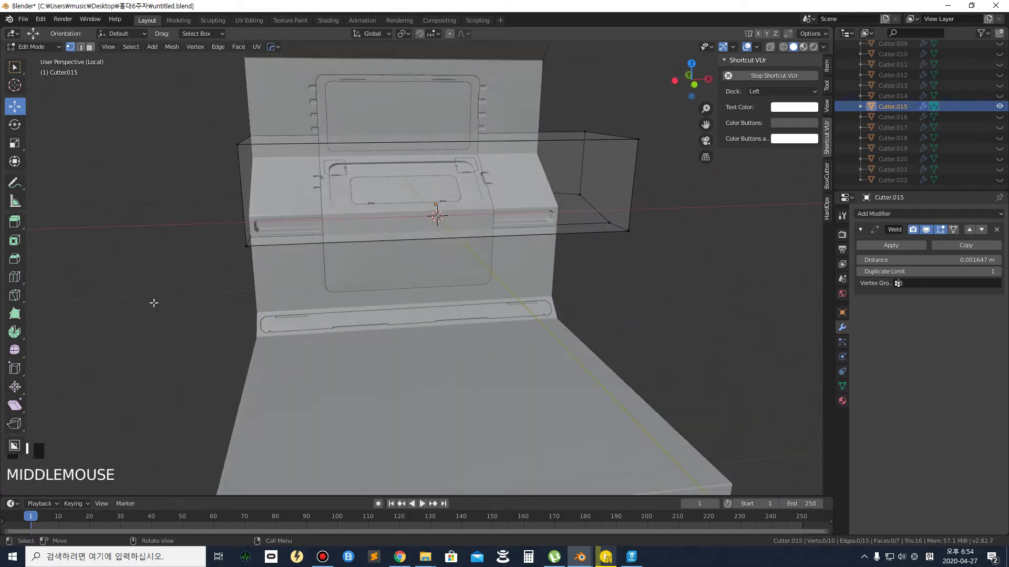
pyautogui.press('Tab')
pyautogui.click(168, 173)
pyautogui.click(581, 143)
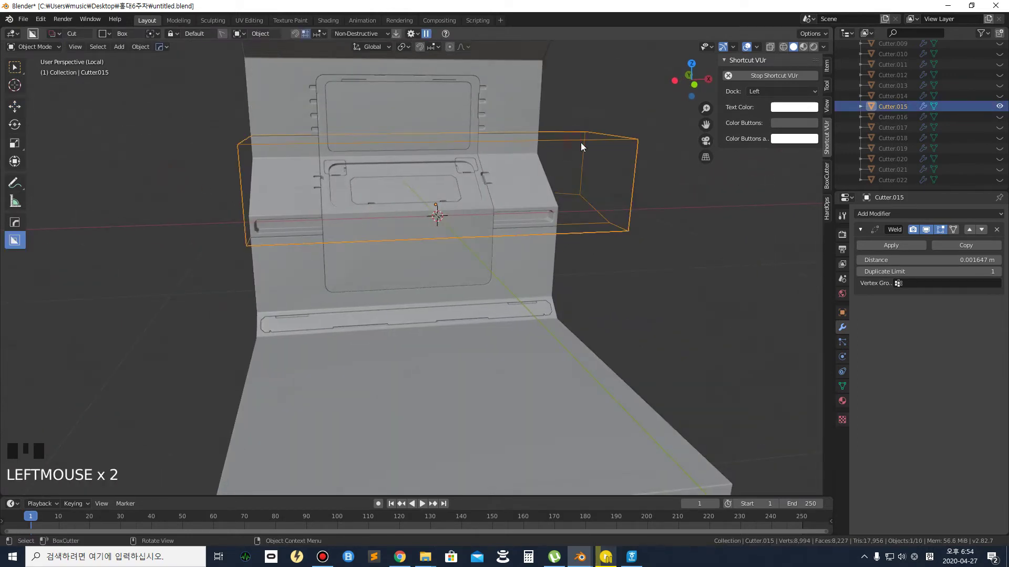
# Try hiding the large console cutter in the viewport, and undo the hiding
pyautogui.press('h')
pyautogui.click(320, 200)
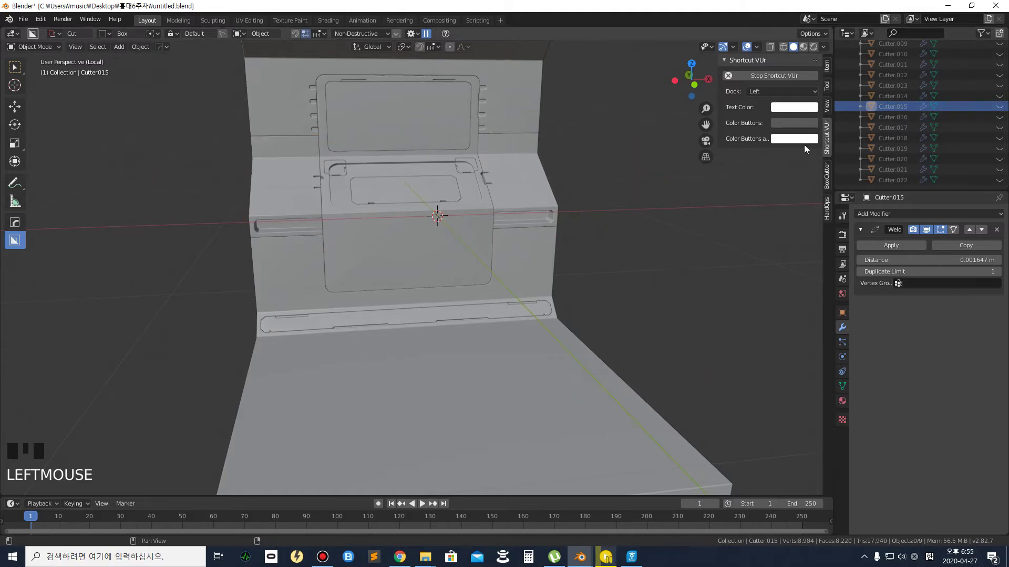
pyautogui.hotkey('ctrl', 'z')
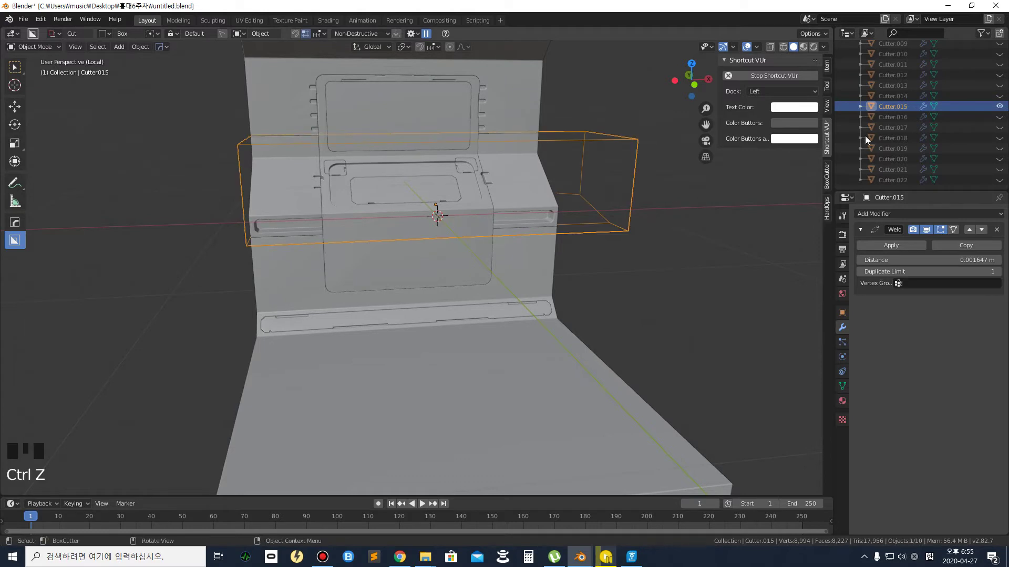
# Toggle the viewport visibility of Cutter.015 and leave the cutter hidden
pyautogui.click(1000, 106)
pyautogui.click(1000, 107)
pyautogui.click(1001, 107)
pyautogui.click(1000, 106)
pyautogui.click(1000, 106)
pyautogui.click(474, 227)
# Select the console body, Cube, and frame the lower side area beneath the side recess
pyautogui.moveTo(473, 228); pyautogui.dragTo(323, 216, button='middle')
pyautogui.scroll(3, 274, 221)
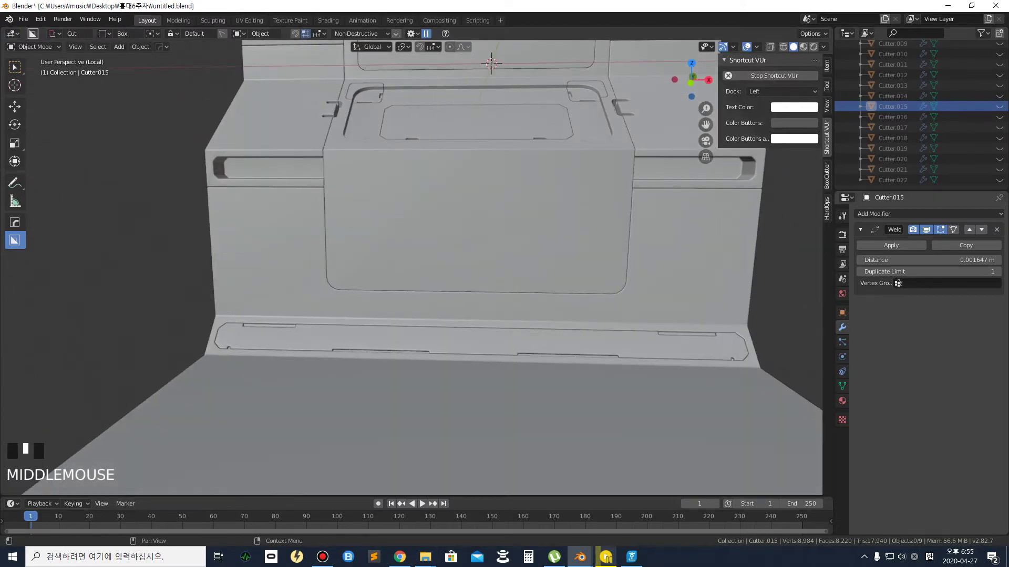
pyautogui.moveTo(441, 90); pyautogui.dragTo(454, 99, button='middle')
pyautogui.moveTo(214, 221); pyautogui.dragTo(191, 181, button='middle')
pyautogui.scroll(2, 211, 195)
pyautogui.click(213, 188)
pyautogui.scroll(-1, 213, 188)
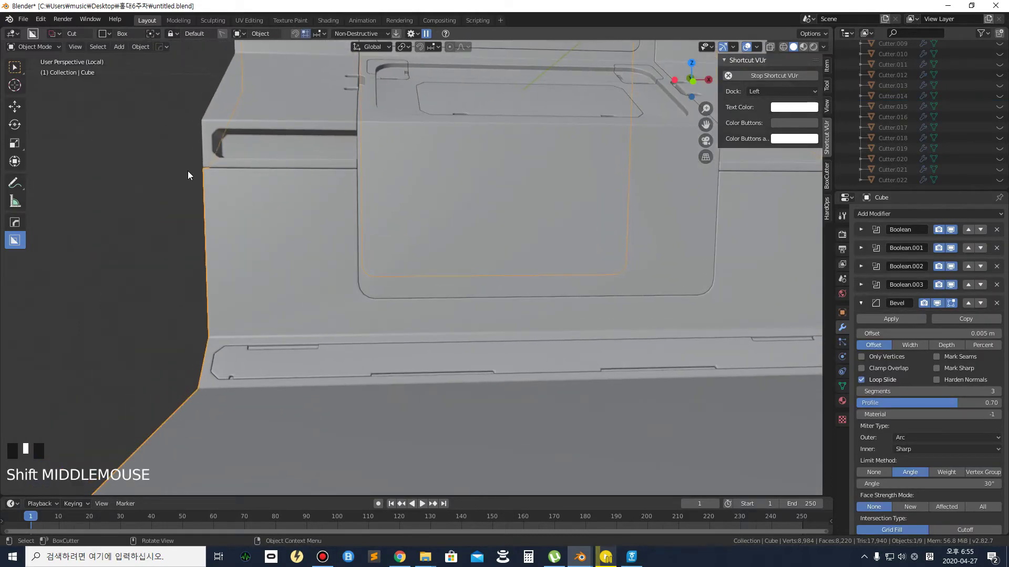
# Draw a BoxCutter box on the console's lower front beneath the side recess, bevel its corners and lock the shape
pyautogui.moveTo(341, 177)
pyautogui.mouseDown()
pyautogui.moveTo(297, 227)
pyautogui.moveTo(178, 311)
pyautogui.moveTo(170, 333)
pyautogui.moveTo(195, 326)
pyautogui.mouseUp()
pyautogui.moveTo(248, 294); pyautogui.dragTo(313, 308, button='middle')
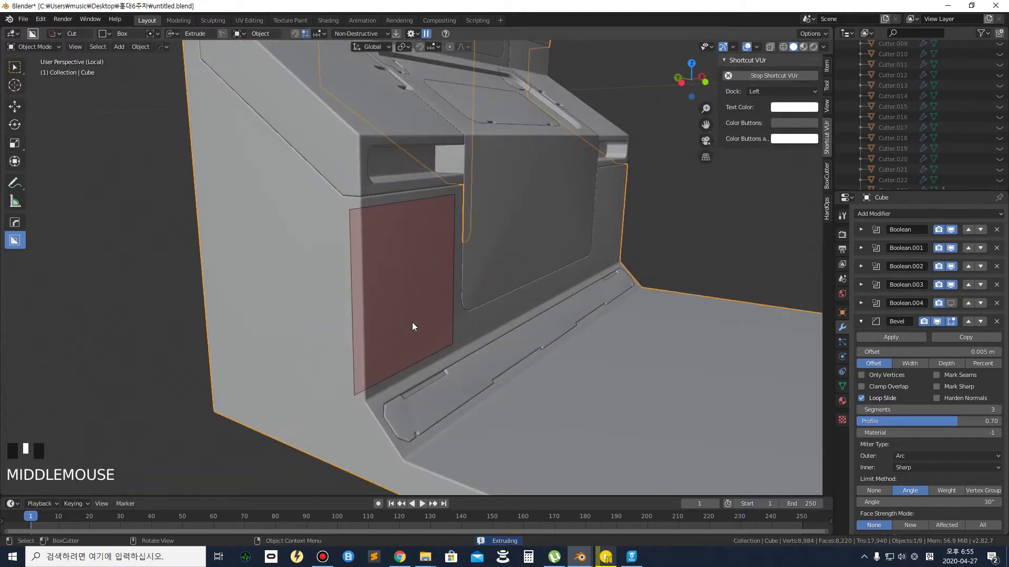
pyautogui.press('b')
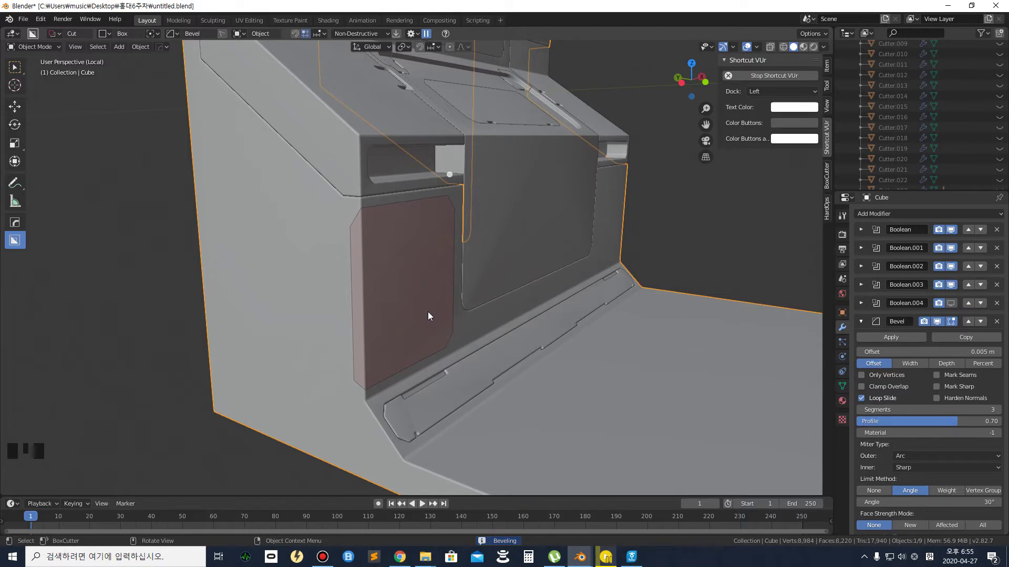
pyautogui.press('Tab')
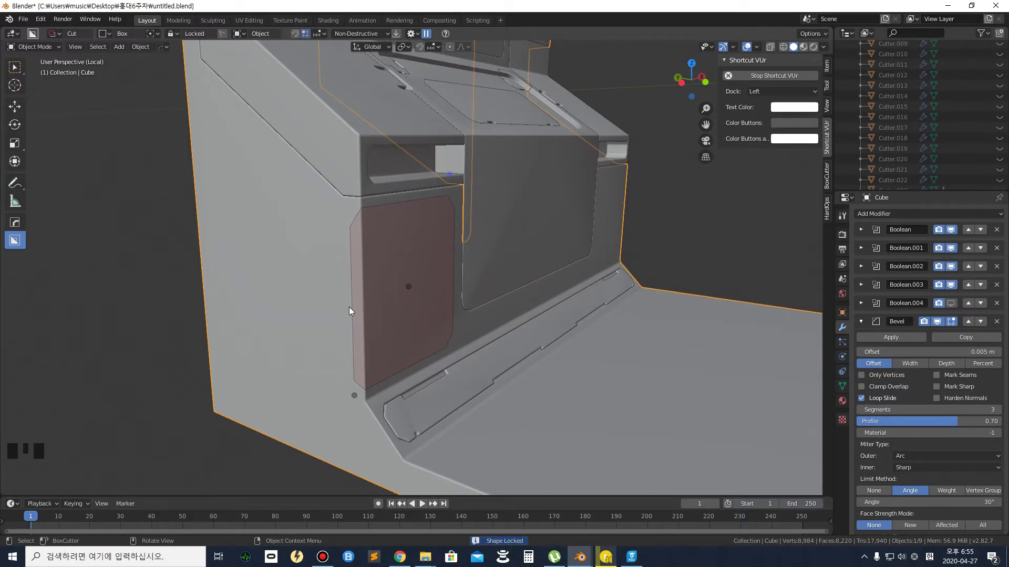
# Extrude the beveled box into the console, switch it to Slice mode and apply the slice
pyautogui.press('e')
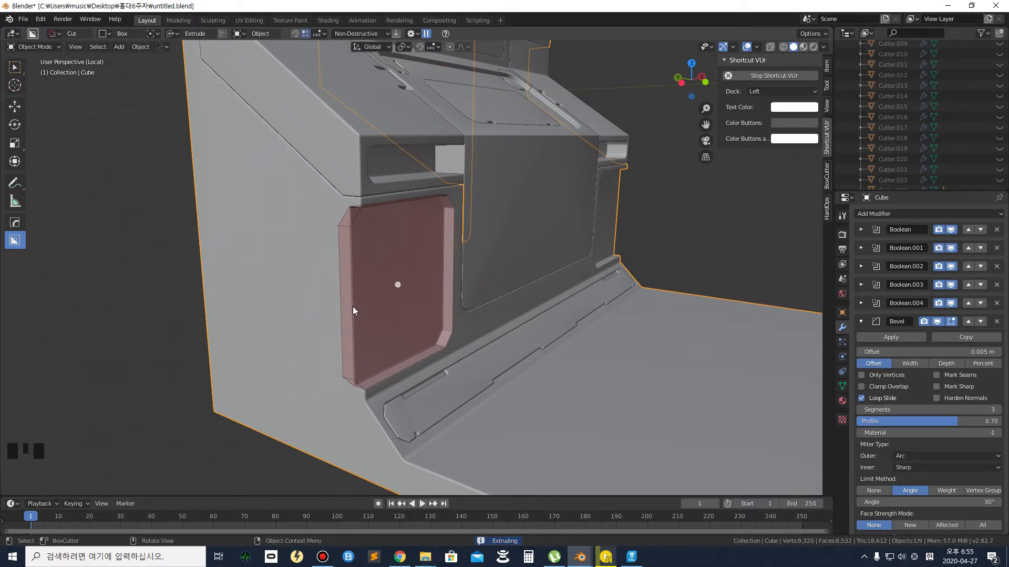
pyautogui.press('x')
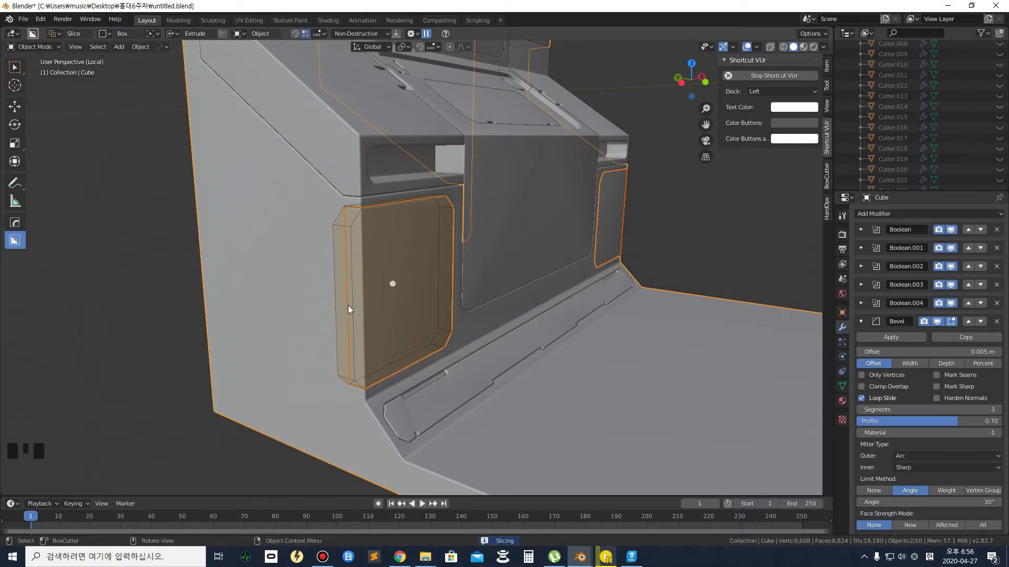
pyautogui.moveTo(348, 305); pyautogui.dragTo(699, 203, button='middle')
pyautogui.moveTo(620, 241); pyautogui.dragTo(502, 238, button='middle')
pyautogui.scroll(-1, 478, 238)
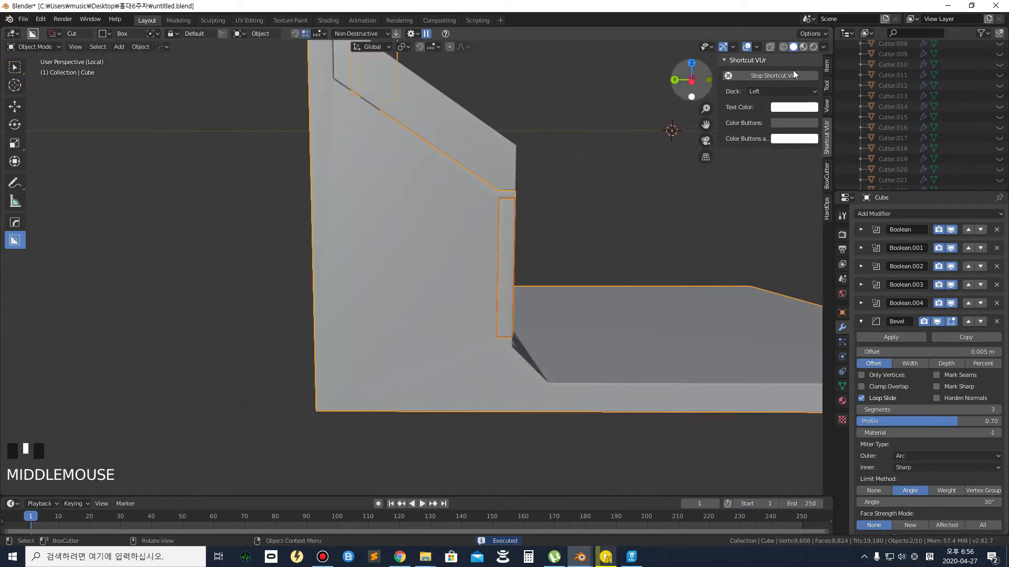
# View the console in left orthographic view and select only the newly sliced side panel, Slice.006
pyautogui.click(691, 80)
pyautogui.scroll(3, 497, 213)
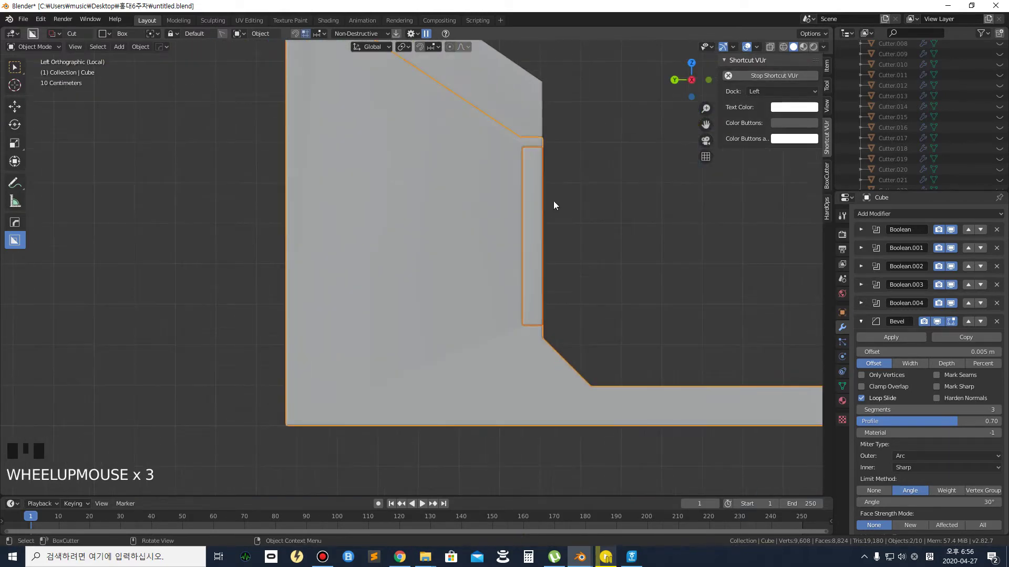
pyautogui.click(529, 207)
pyautogui.click(529, 207)
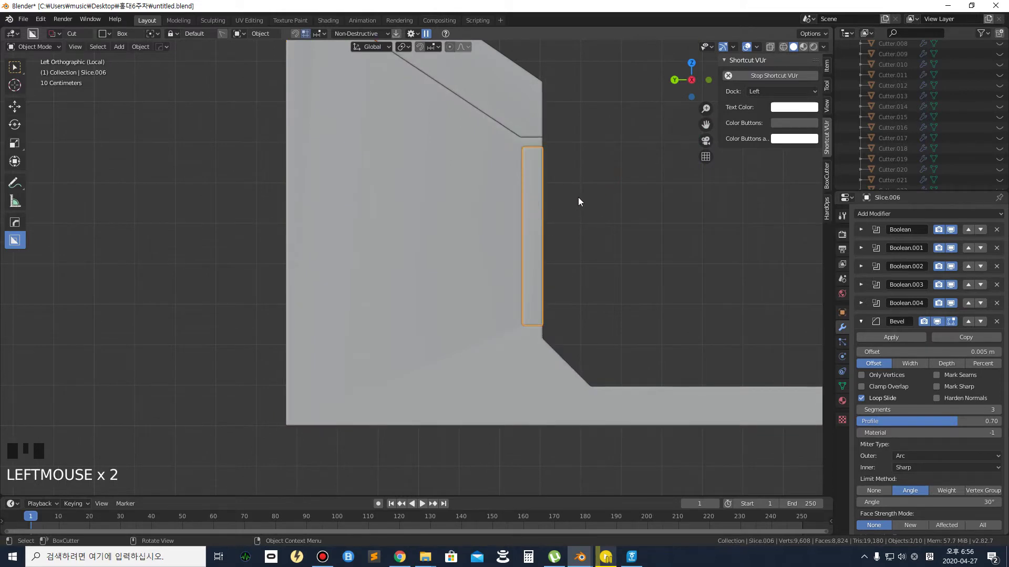
pyautogui.keyDown('shift'); pyautogui.moveTo(581, 198); pyautogui.dragTo(509, 283, button='middle'); pyautogui.keyUp('shift')
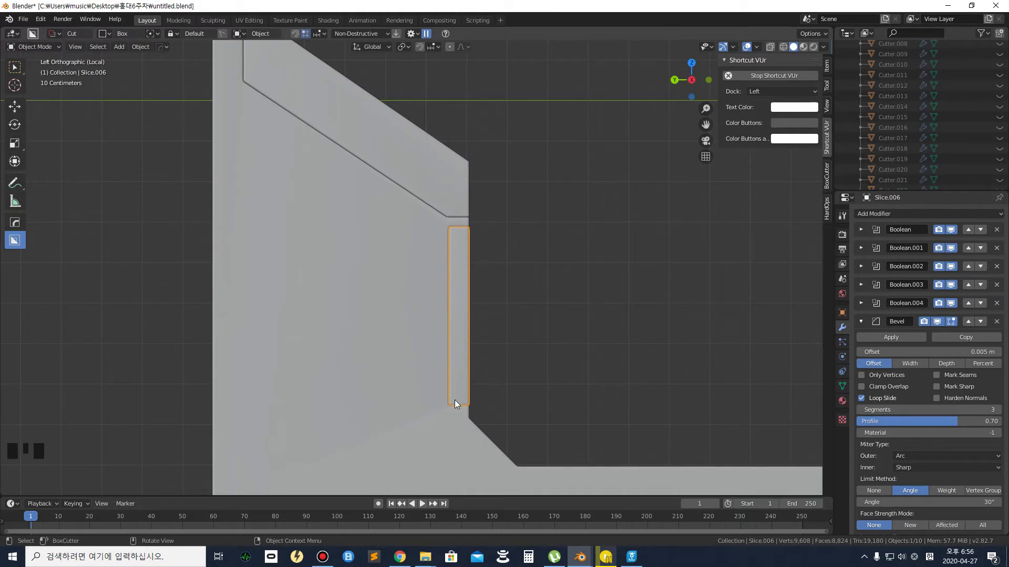
# Draw a tall narrow BoxCutter box over the back of the side panel and move it down to span the panel's full height
pyautogui.moveTo(455, 399); pyautogui.dragTo(426, 123)
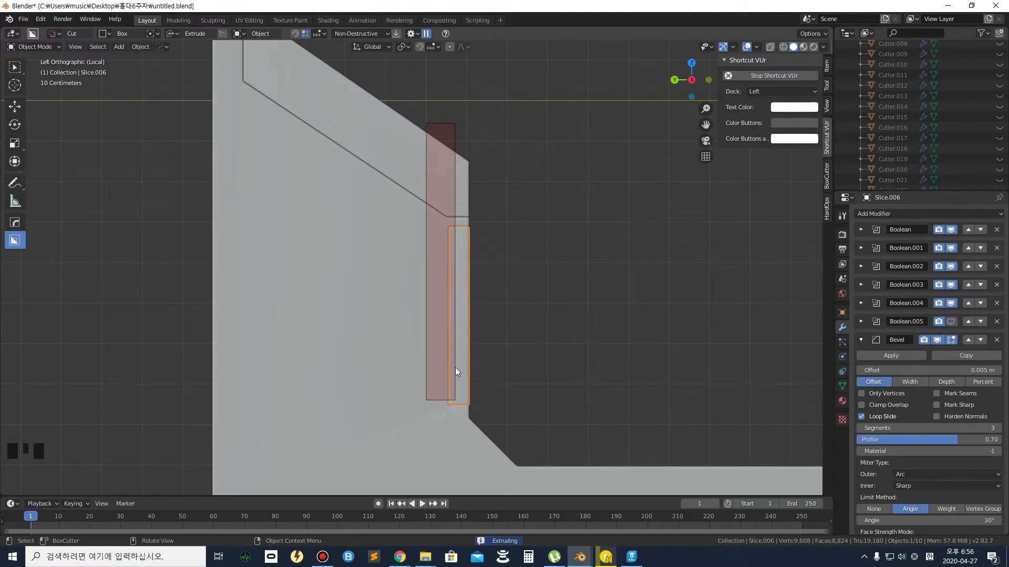
pyautogui.press('g')
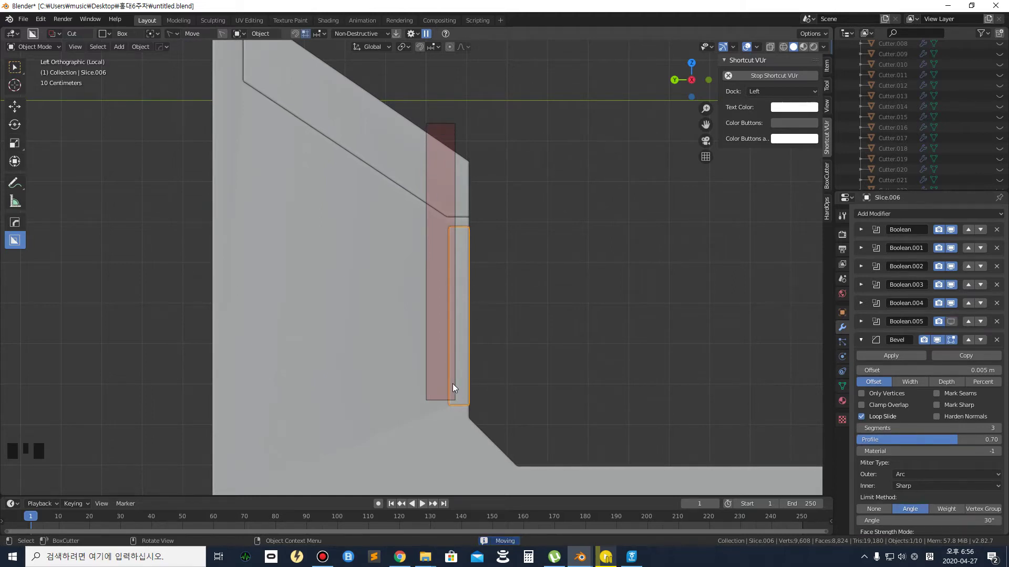
pyautogui.press('Tab')
pyautogui.press('g')
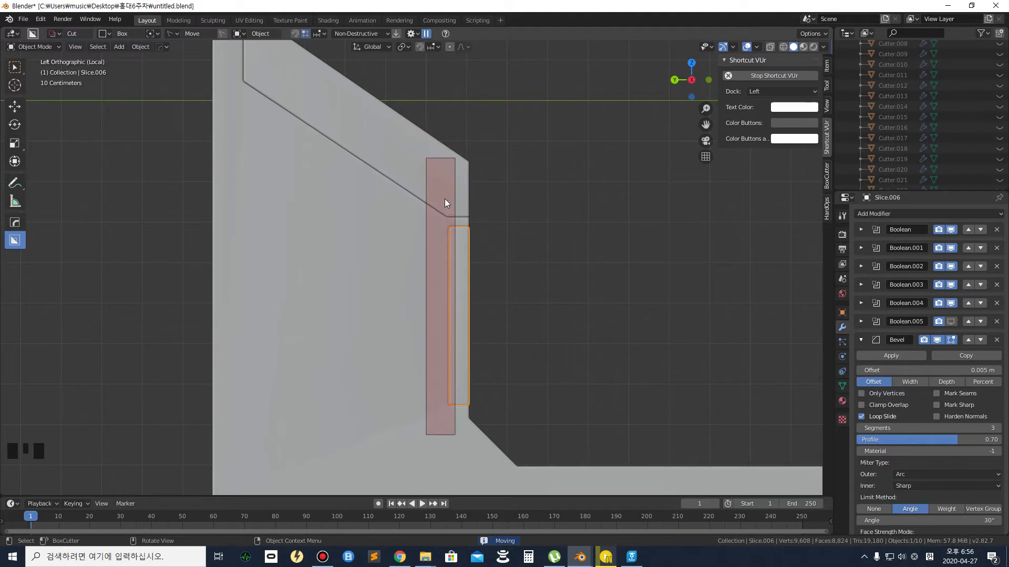
# Extrude the narrow box across the side panel's full width and apply the cut to thin the panel from behind
pyautogui.moveTo(525, 225); pyautogui.dragTo(445, 251, button='middle')
pyautogui.scroll(-3, 286, 284)
pyautogui.keyDown('shift'); pyautogui.moveTo(286, 283); pyautogui.dragTo(296, 252, button='middle'); pyautogui.keyUp('shift')
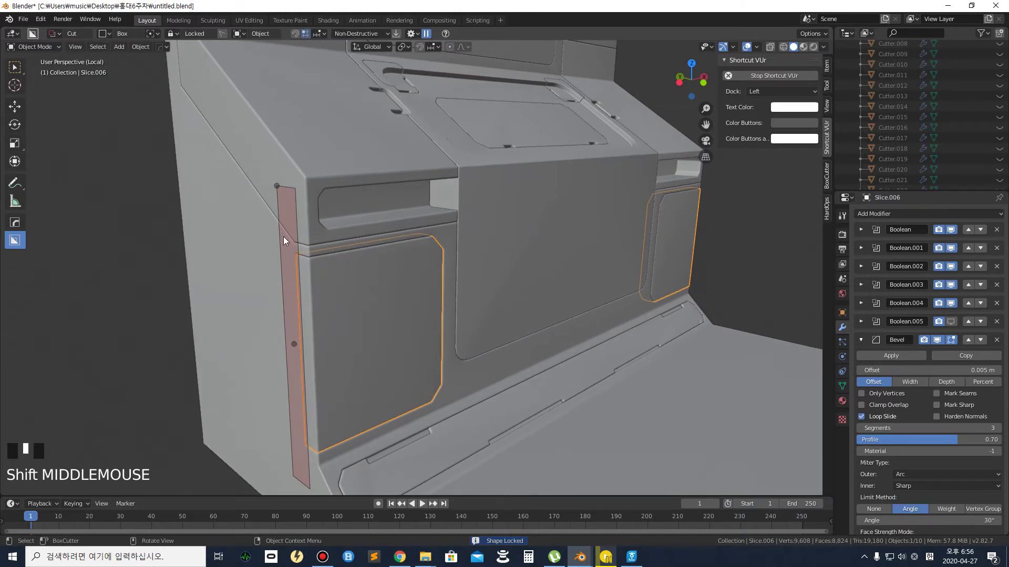
pyautogui.click(460, 238)
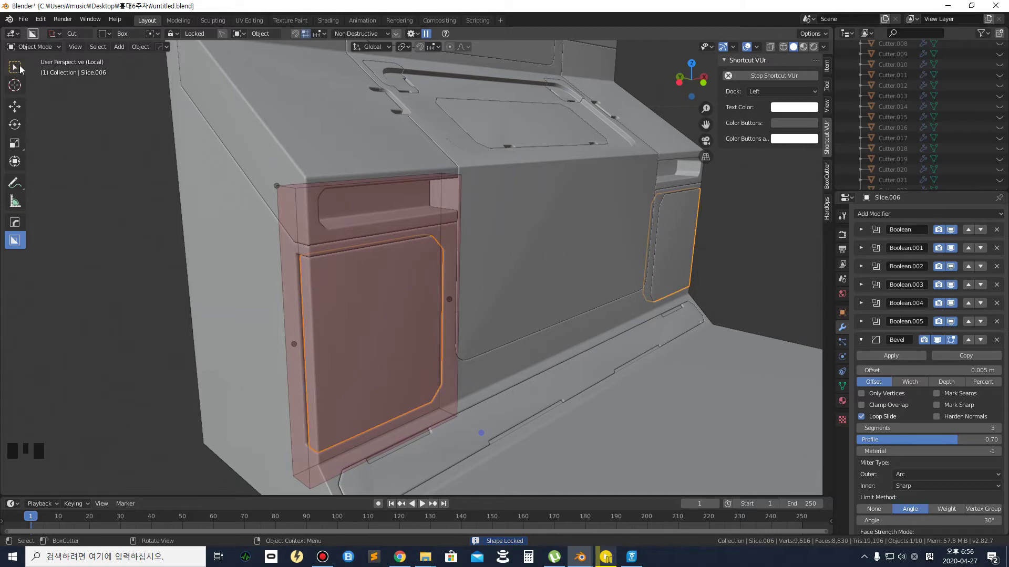
pyautogui.click(145, 230)
# Examine the cut side panels and their gap to the console body from the side and the front
pyautogui.moveTo(181, 268); pyautogui.dragTo(252, 284, button='middle')
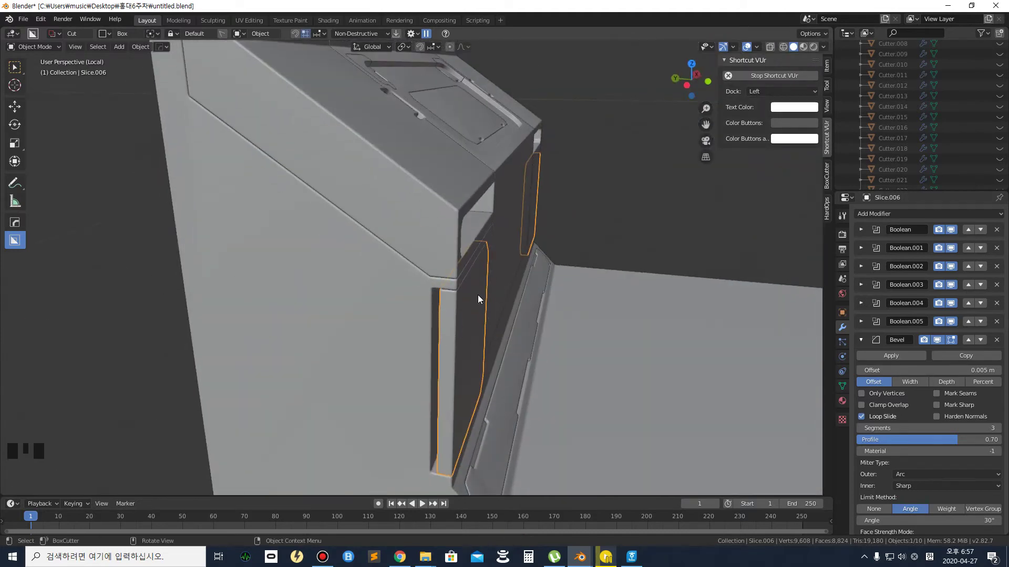
pyautogui.moveTo(470, 289); pyautogui.dragTo(428, 279, button='middle')
pyautogui.scroll(3, 323, 263)
pyautogui.scroll(-2, 375, 267)
pyautogui.scroll(-2, 432, 276)
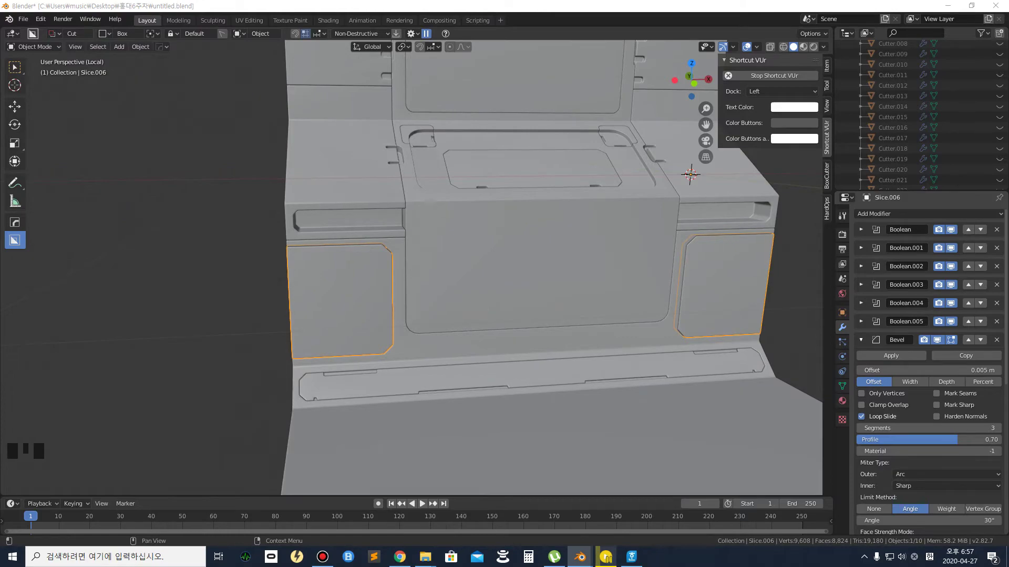
pyautogui.moveTo(1008, 129); pyautogui.dragTo(247, 53)
pyautogui.moveTo(253, 366); pyautogui.dragTo(413, 254, button='middle')
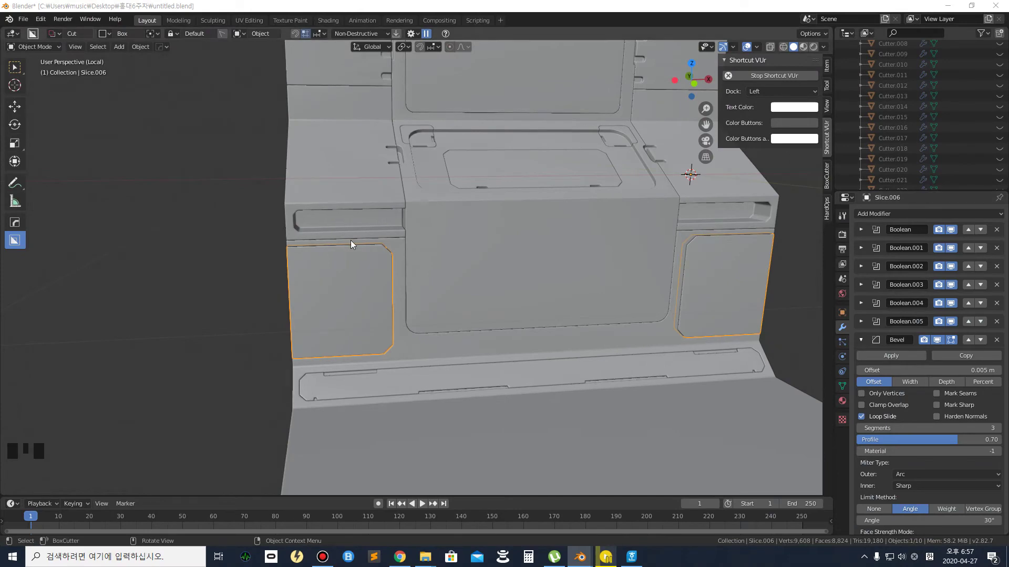
# Reveal Cutter.024, the cutter behind the side panel, select it and open its mesh in Edit Mode
pyautogui.moveTo(351, 240); pyautogui.dragTo(405, 241, button='middle')
pyautogui.scroll(-4, 951, 168)
pyautogui.scroll(-5, 952, 171)
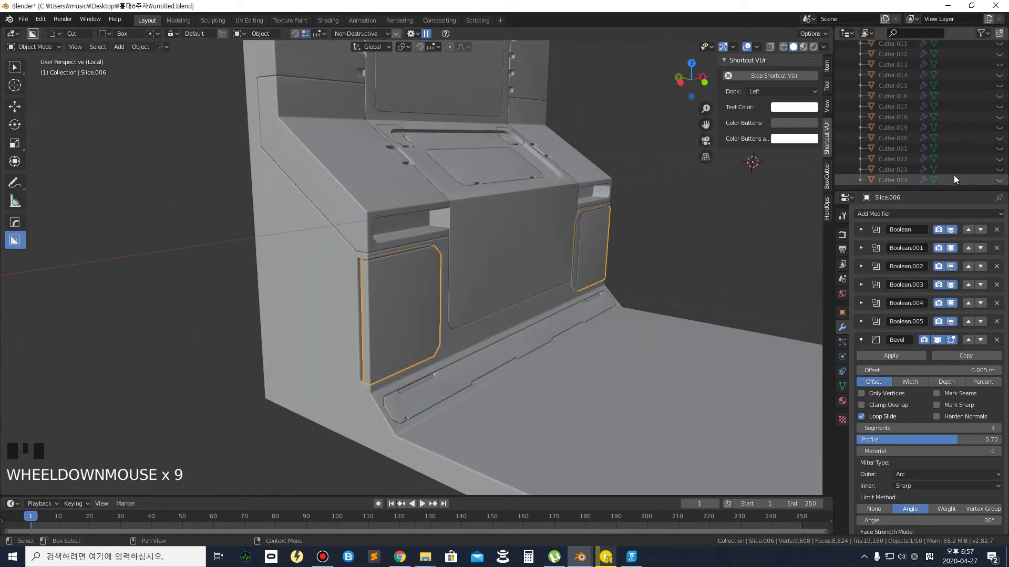
pyautogui.click(999, 180)
pyautogui.scroll(2, 352, 245)
pyautogui.moveTo(351, 245); pyautogui.dragTo(382, 210, button='middle')
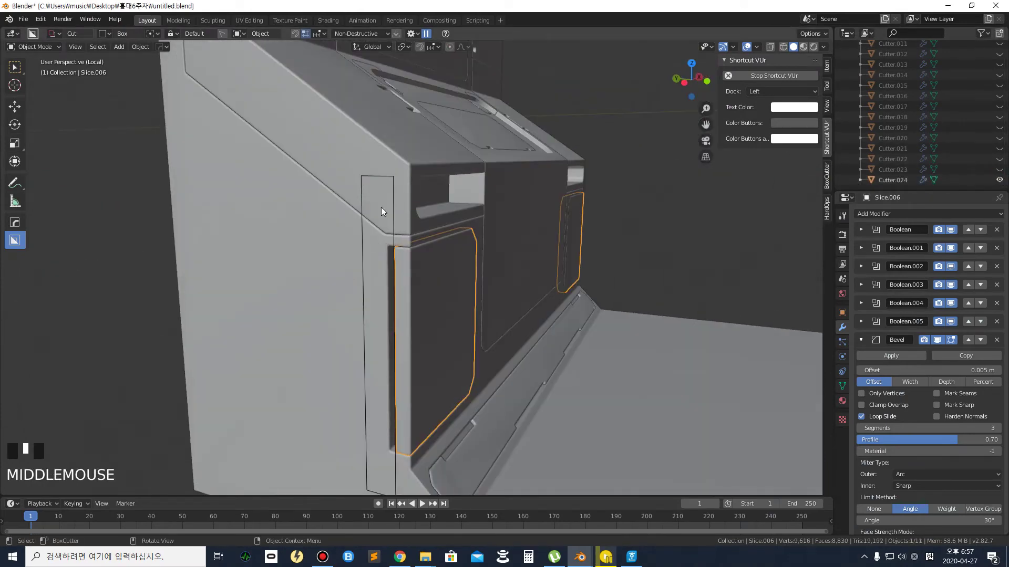
pyautogui.click(386, 177)
pyautogui.scroll(-1, 393, 178)
pyautogui.scroll(1, 396, 294)
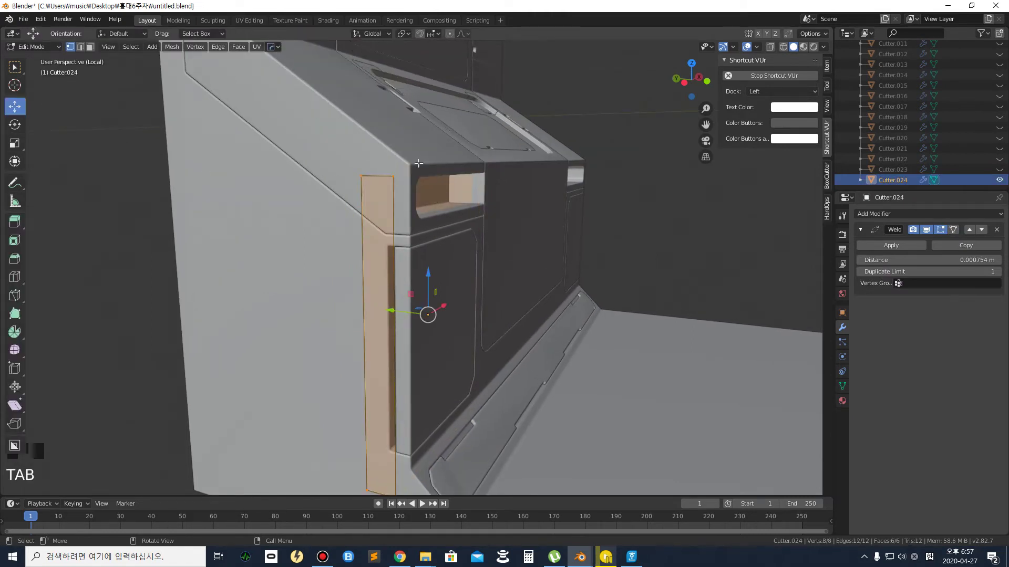
# Select the front face of Cutter.024 and move it slightly along Y toward the front of the side panel
pyautogui.click(90, 47)
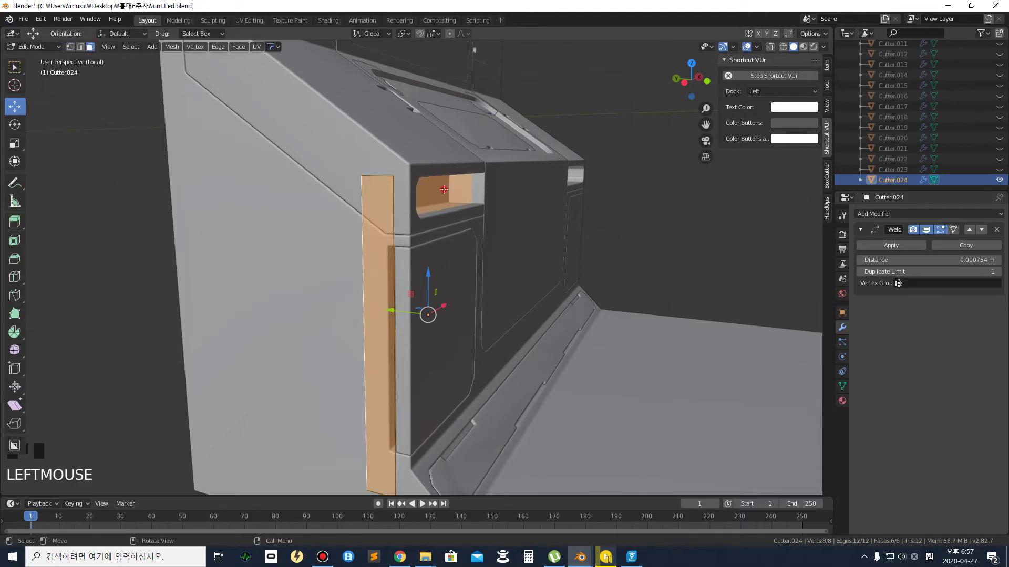
pyautogui.click(443, 189)
pyautogui.scroll(-2, 444, 191)
pyautogui.scroll(2, 435, 281)
pyautogui.moveTo(407, 311); pyautogui.dragTo(417, 311, button='middle')
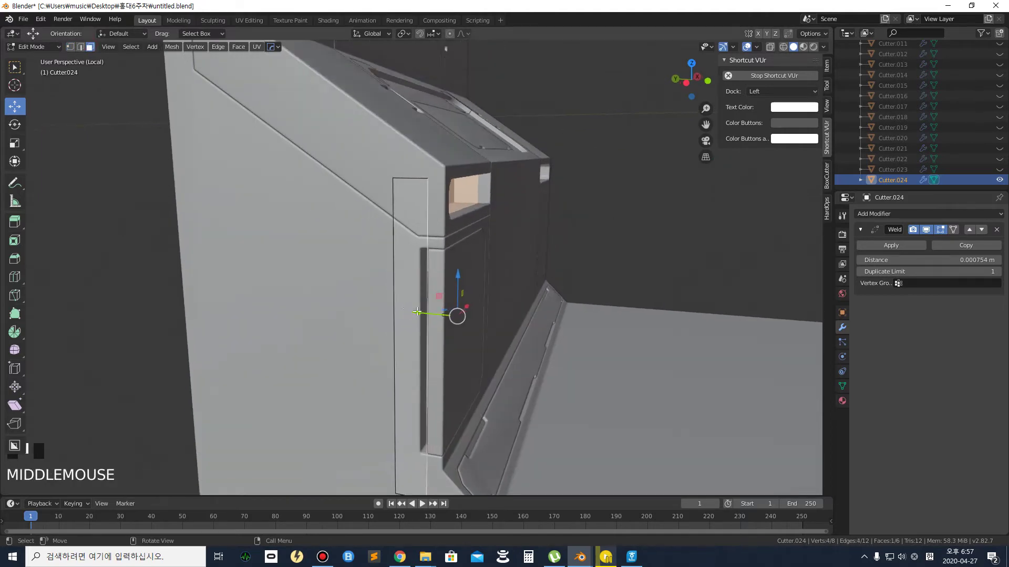
pyautogui.moveTo(418, 313); pyautogui.dragTo(425, 314)
# Deselect the cutter's face and hide Cutter.024
pyautogui.click(102, 312)
pyautogui.scroll(-2, 525, 289)
pyautogui.moveTo(551, 284); pyautogui.dragTo(431, 244, button='middle')
pyautogui.click(999, 181)
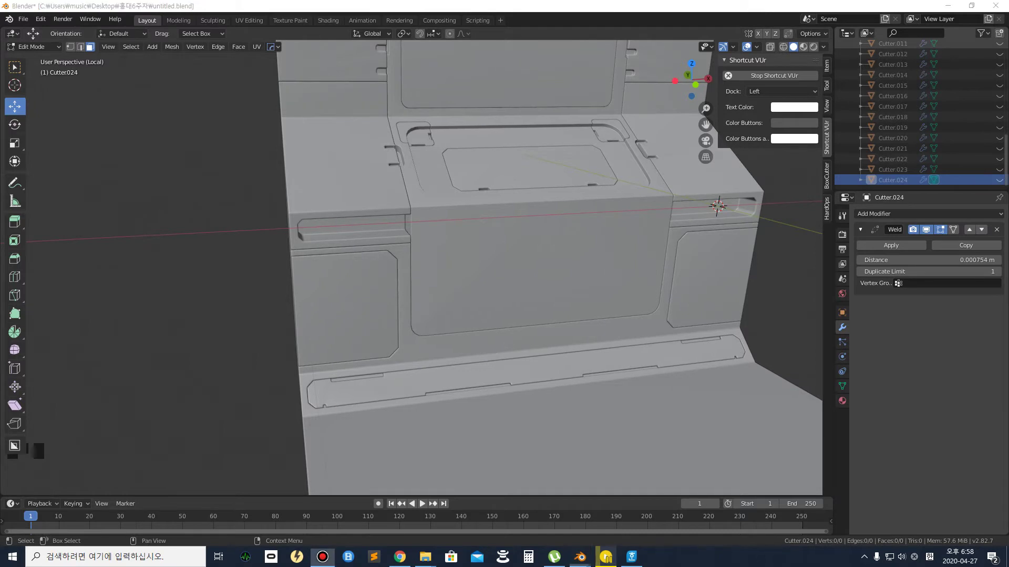
# Leave Edit Mode and select the chamfered side panel beneath the console's left recess
pyautogui.moveTo(371, 286); pyautogui.dragTo(307, 219, button='middle')
pyautogui.scroll(3, 289, 252)
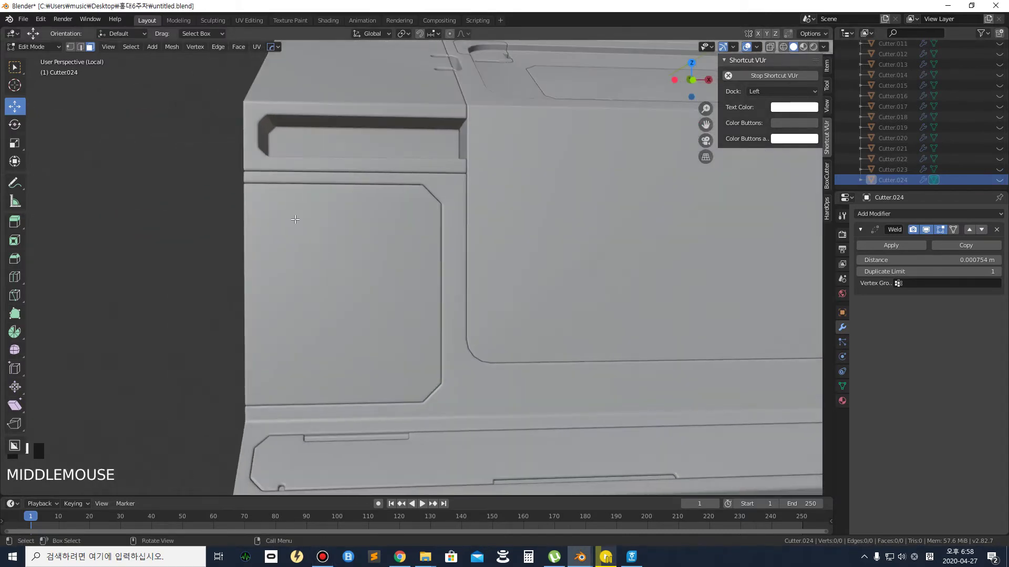
pyautogui.moveTo(260, 203); pyautogui.dragTo(420, 223)
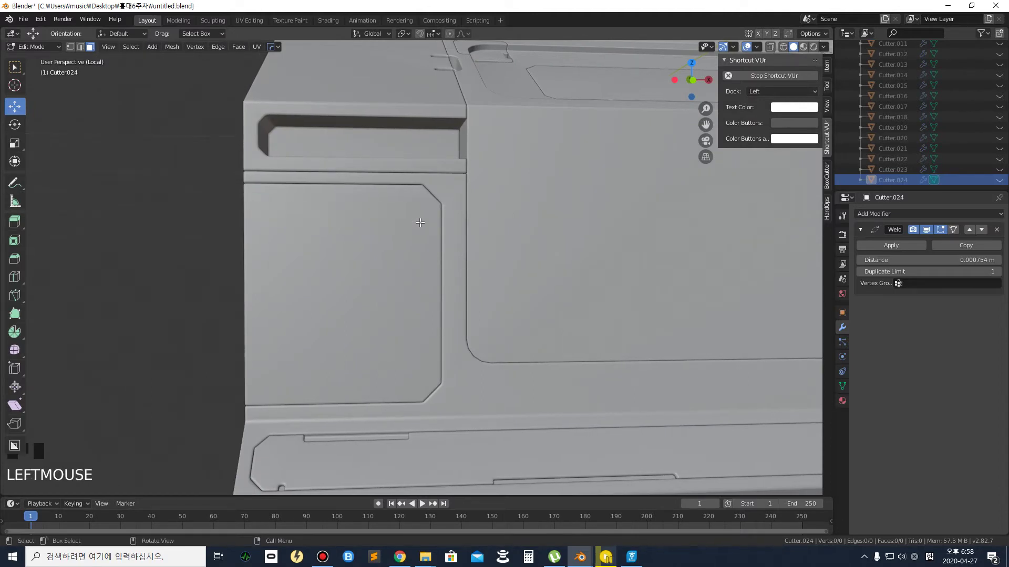
pyautogui.click(292, 218)
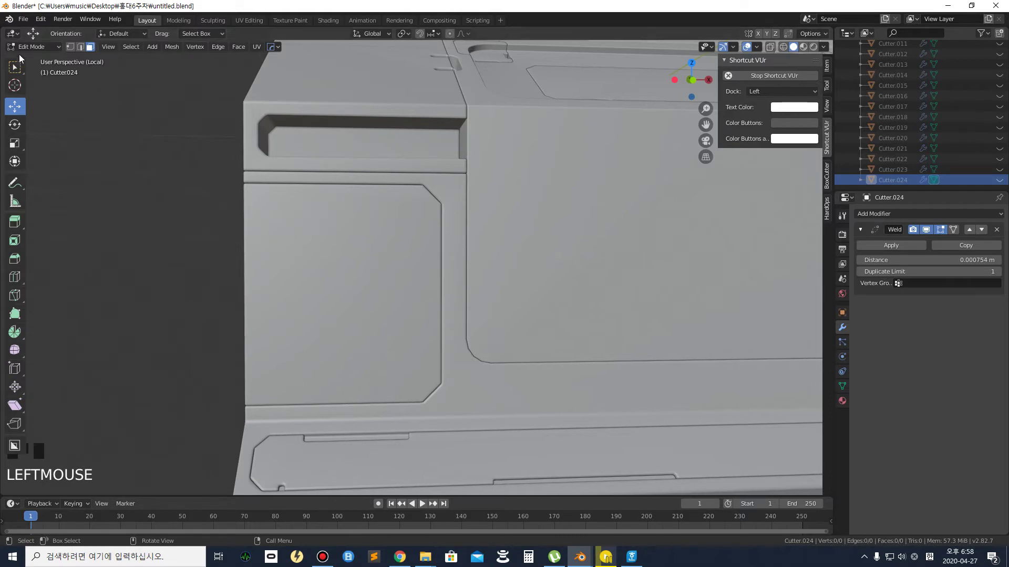
pyautogui.click(14, 66)
pyautogui.click(264, 211)
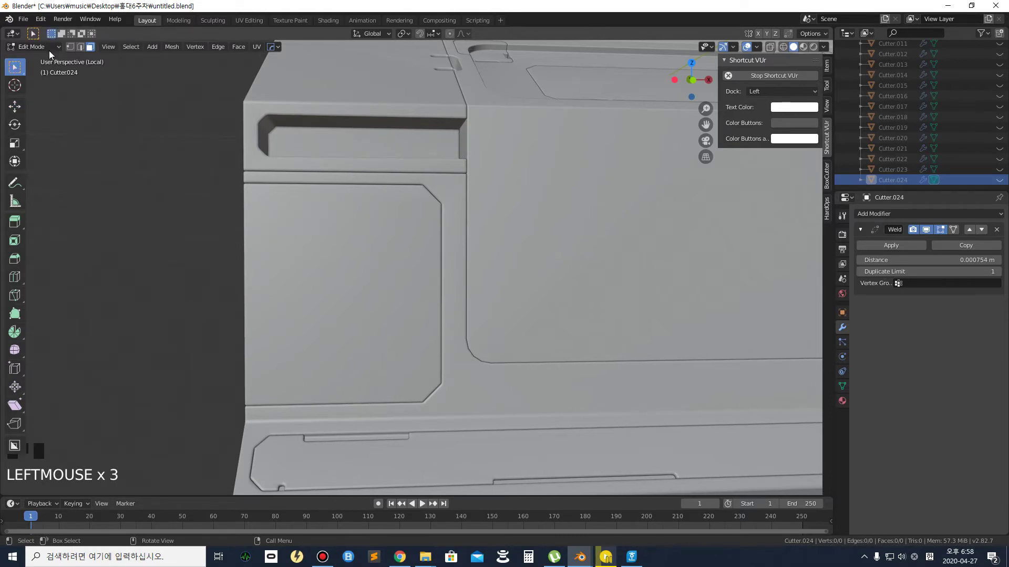
pyautogui.press('Tab')
pyautogui.click(277, 243)
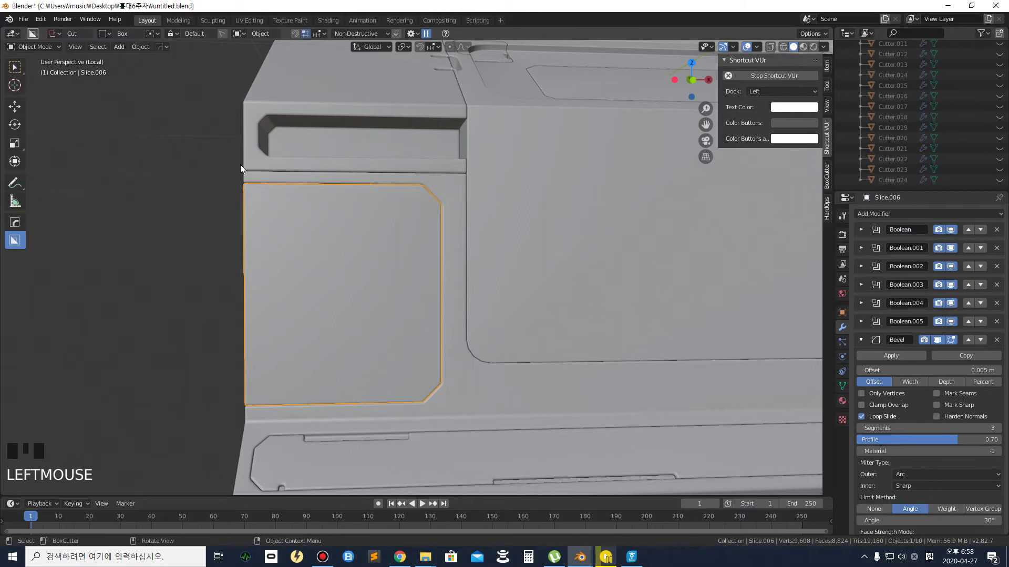
# Draw a long narrow box cutter across the top of the side panel and round its ends with 5 bevel segments
pyautogui.moveTo(257, 200)
pyautogui.mouseDown()
pyautogui.moveTo(417, 225)
pyautogui.moveTo(421, 214)
pyautogui.mouseUp()
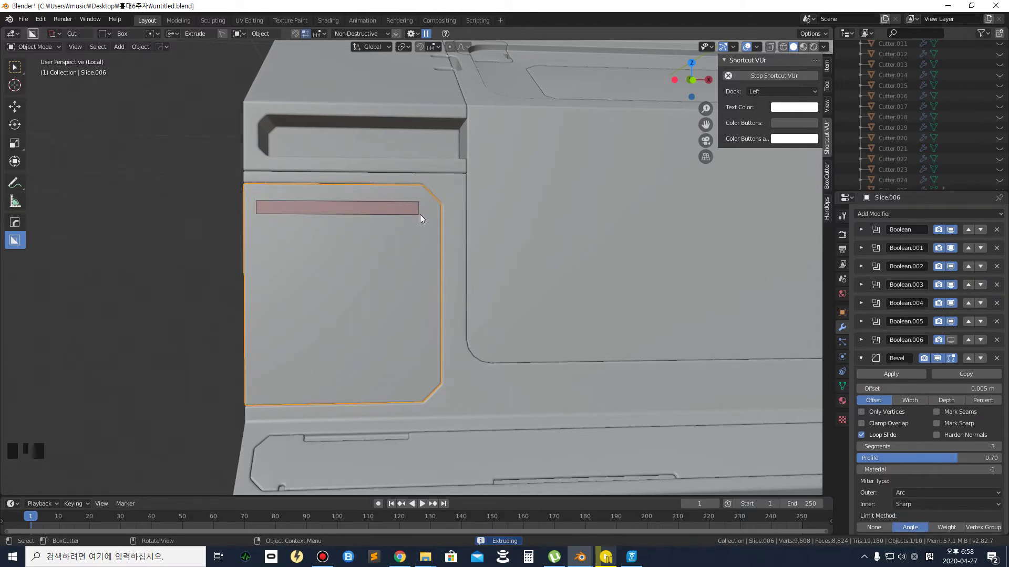
pyautogui.press('b')
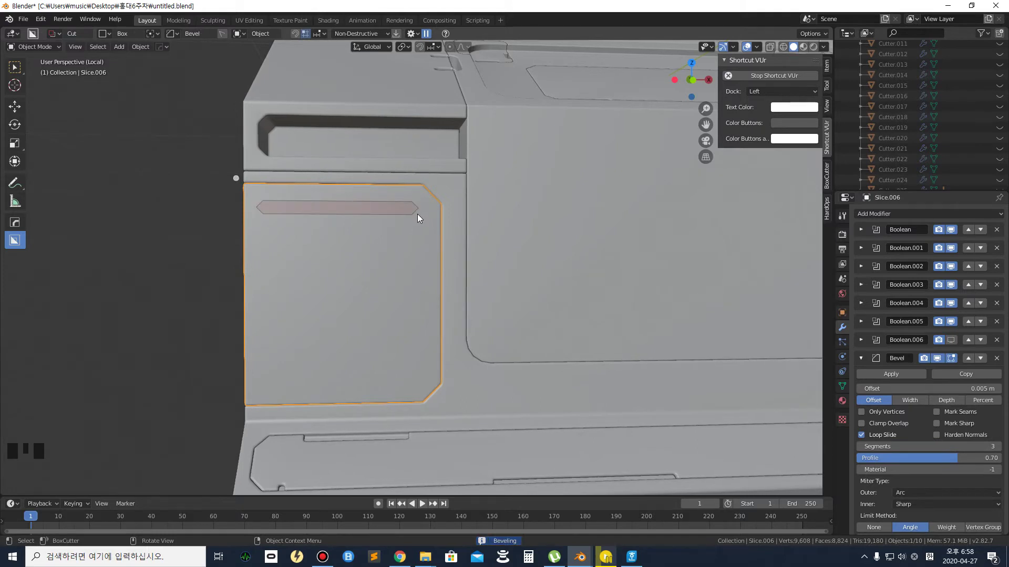
pyautogui.scroll(3, 417, 214)
pyautogui.scroll(1, 428, 219)
pyautogui.moveTo(428, 218); pyautogui.dragTo(474, 228, button='middle')
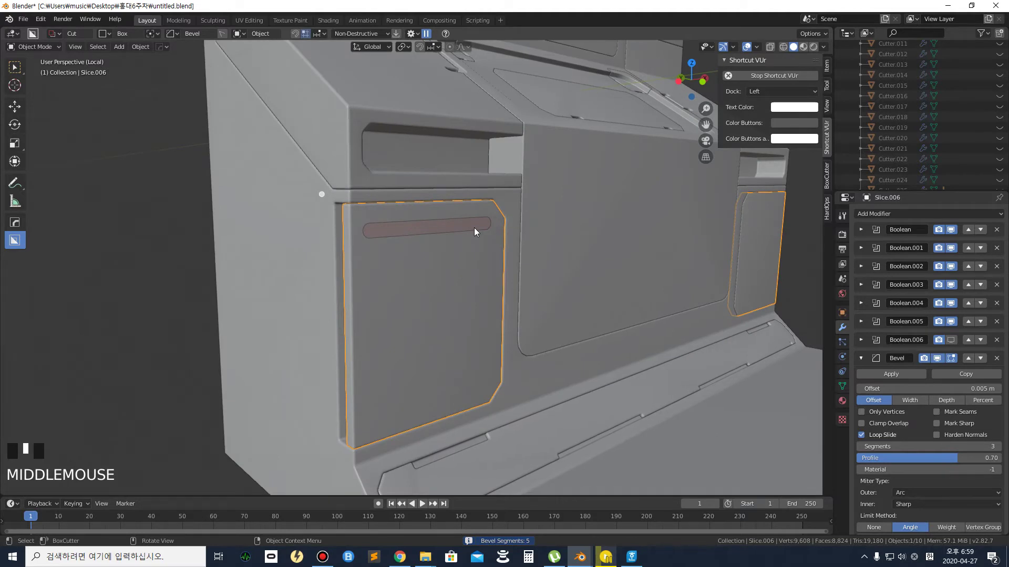
# Extrude the rounded slot cutter into the side panel and lock its shape
pyautogui.press('e')
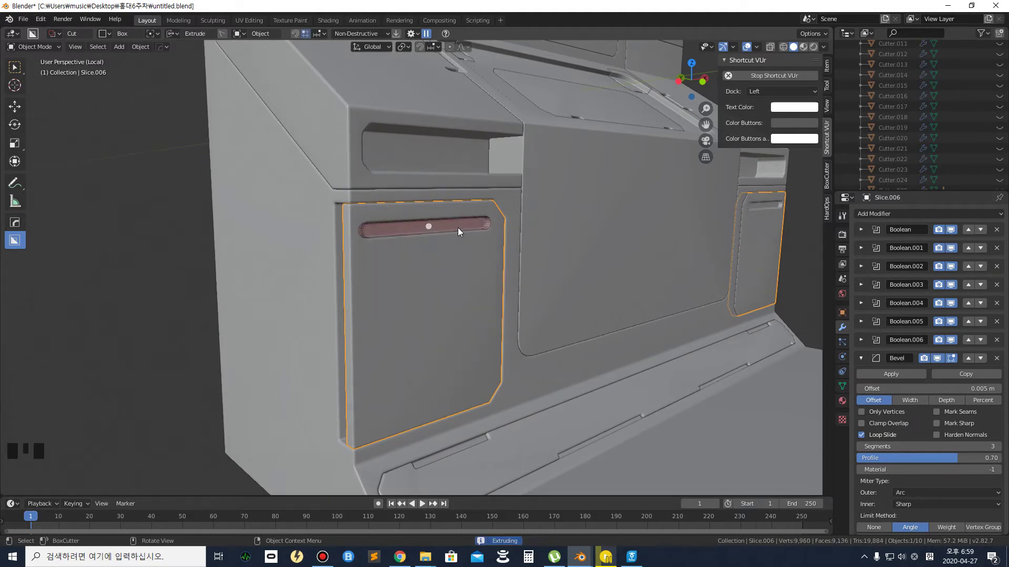
pyautogui.scroll(1, 462, 227)
pyautogui.moveTo(461, 228); pyautogui.dragTo(484, 231, button='middle')
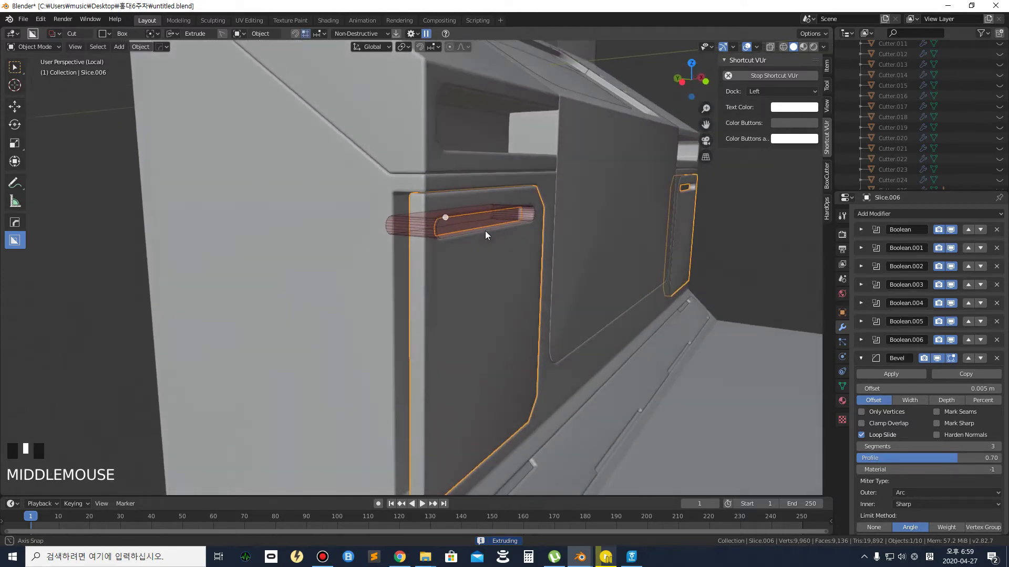
pyautogui.moveTo(546, 226); pyautogui.dragTo(499, 228, button='middle')
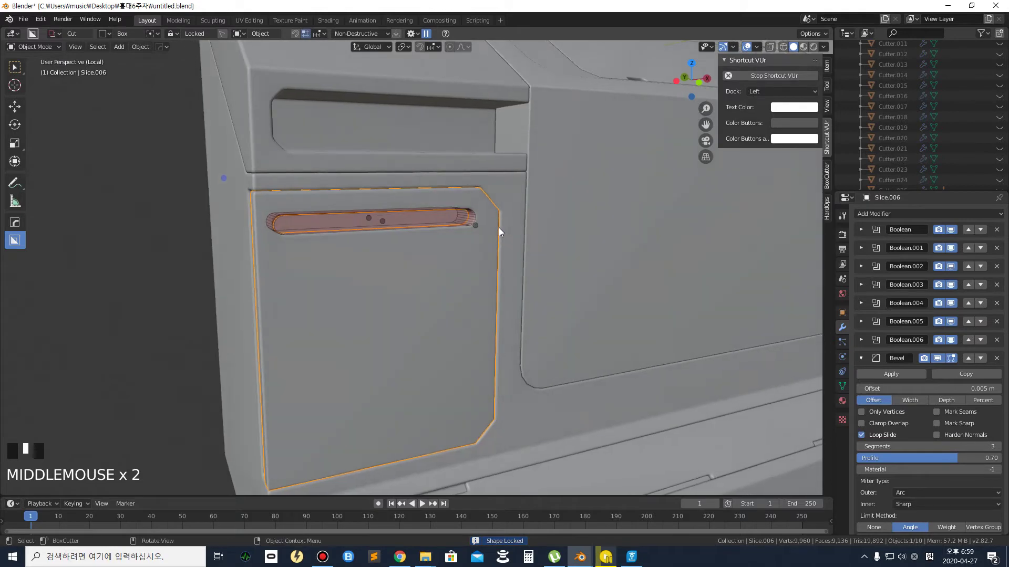
# Array the slot cutter down the side panel with a count of 6, spread over its height, and apply the cut
pyautogui.press('v')
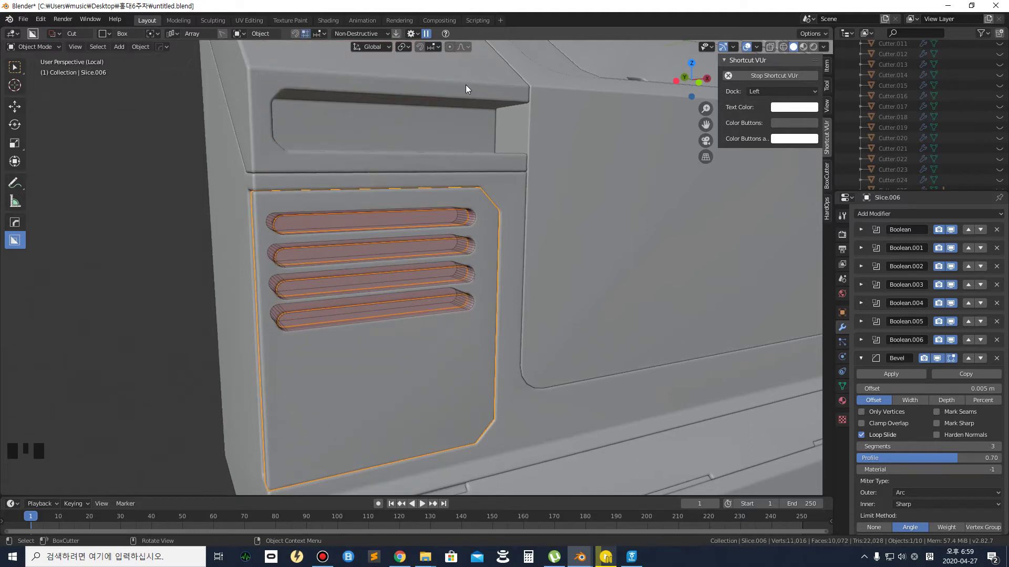
pyautogui.scroll(2, 465, 83)
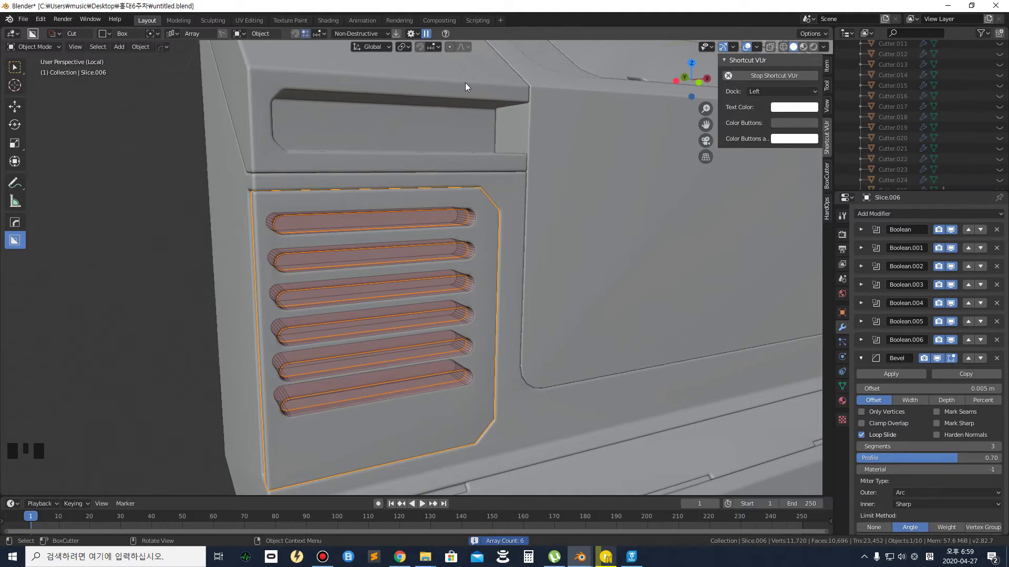
pyautogui.scroll(1, 465, 83)
pyautogui.scroll(1, 464, 83)
pyautogui.scroll(-1, 465, 83)
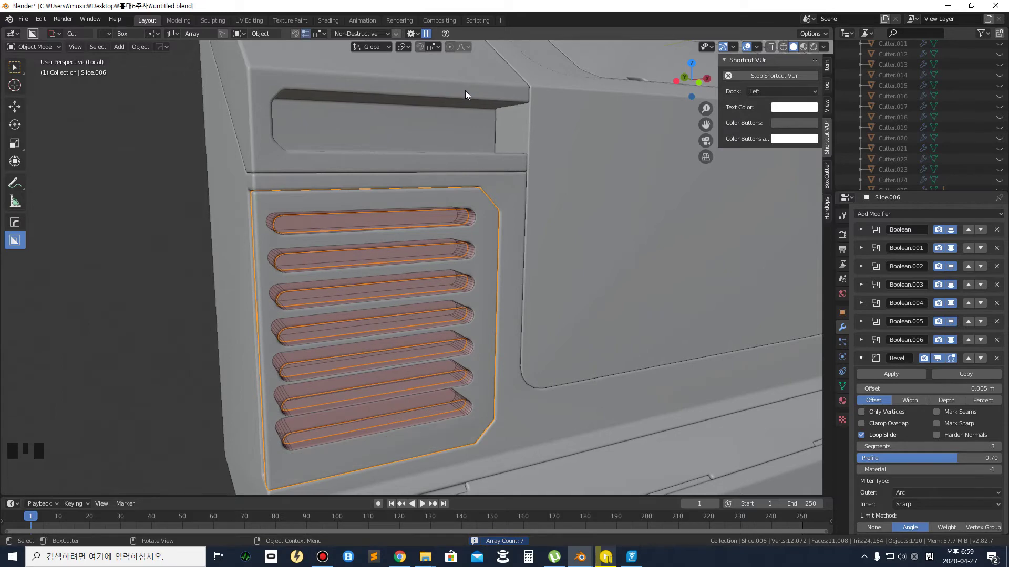
pyautogui.scroll(-1, 464, 93)
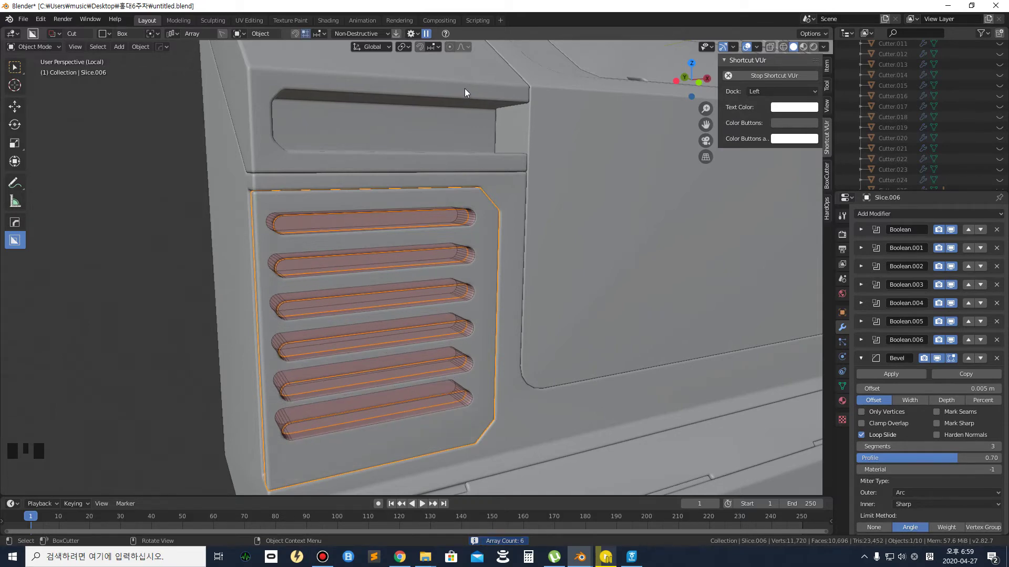
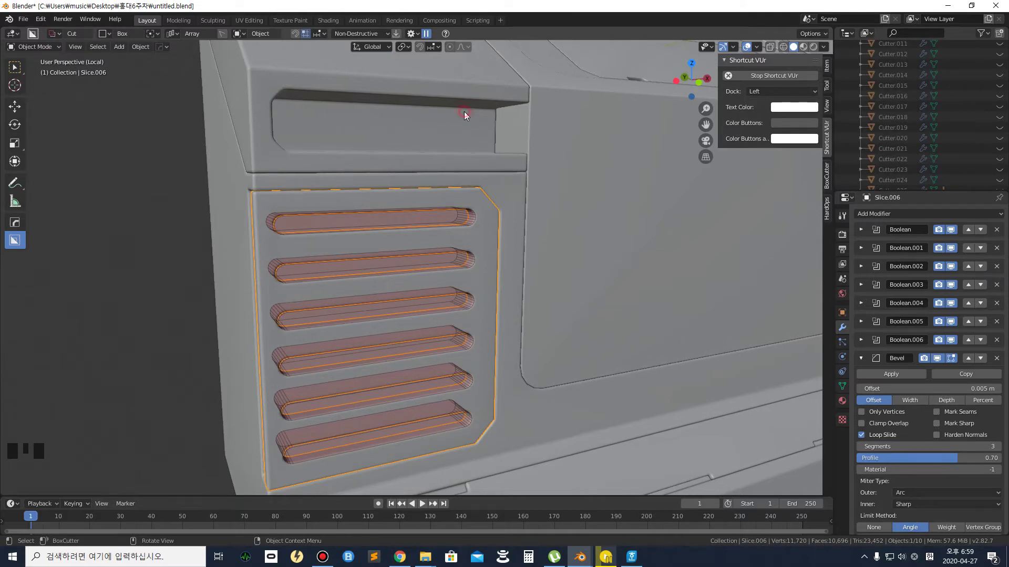
pyautogui.scroll(-2, 225, 228)
pyautogui.moveTo(216, 238); pyautogui.dragTo(179, 235, button='middle')
pyautogui.click(179, 234)
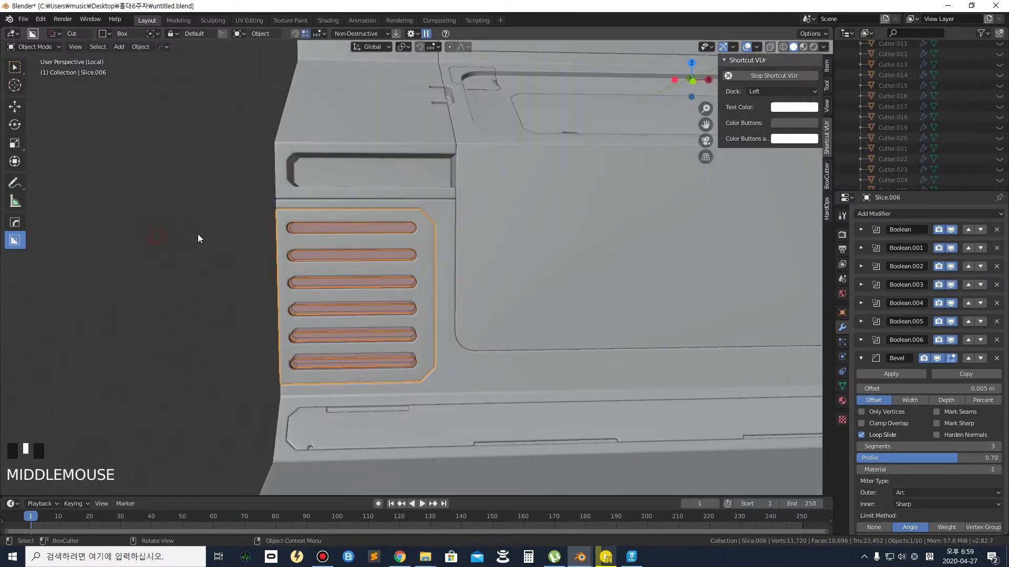
# Cut a tall, shallow rectangular recess vertically across the six slots near their inner ends
pyautogui.scroll(2, 315, 255)
pyautogui.moveTo(368, 262); pyautogui.dragTo(337, 260, button='middle')
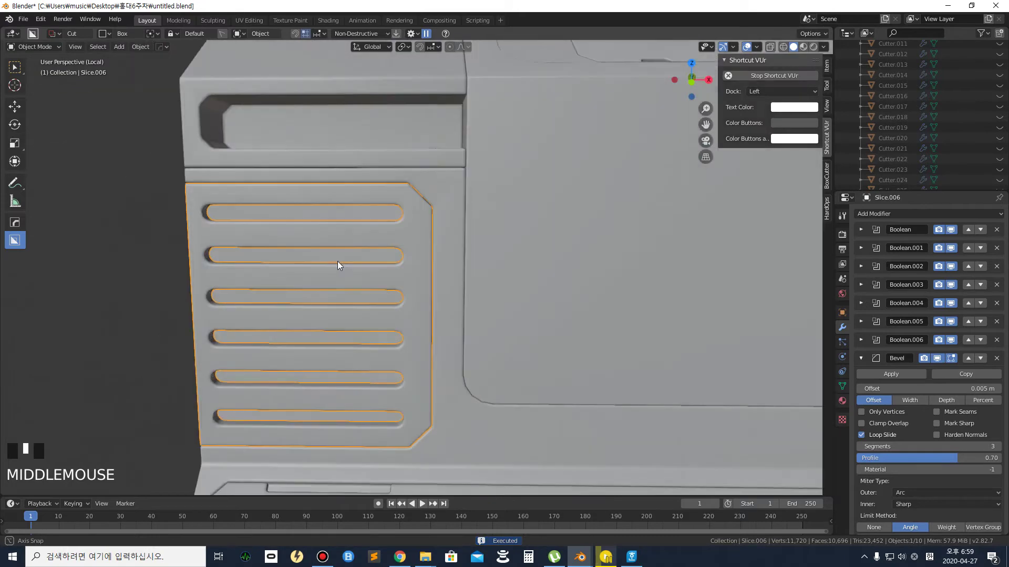
pyautogui.scroll(-1, 306, 226)
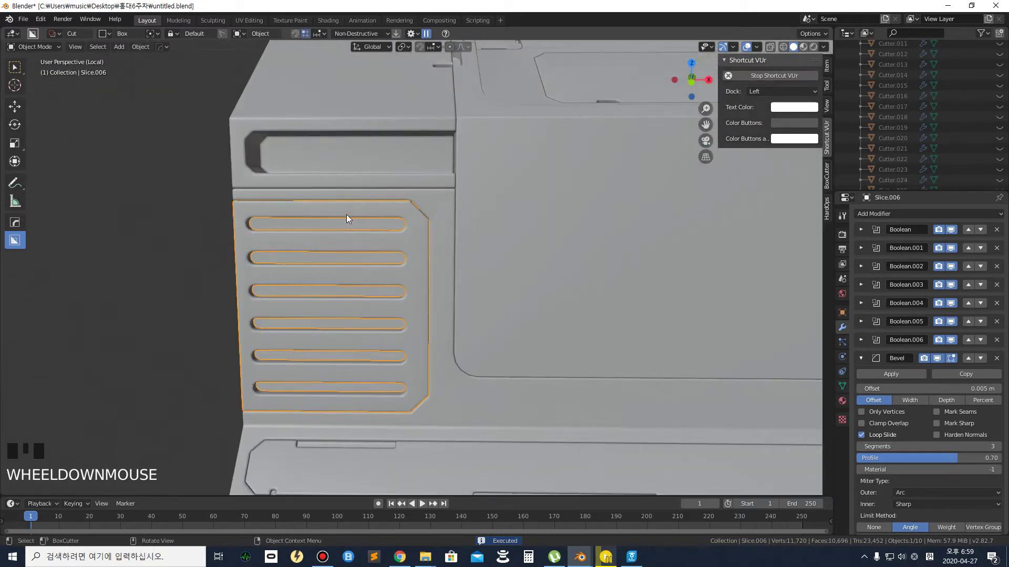
pyautogui.scroll(-1, 345, 216)
pyautogui.keyDown('shift'); pyautogui.moveTo(380, 219); pyautogui.dragTo(348, 188, button='middle'); pyautogui.keyUp('shift')
pyautogui.moveTo(346, 187); pyautogui.dragTo(374, 344)
pyautogui.moveTo(378, 336); pyautogui.dragTo(442, 345, button='middle')
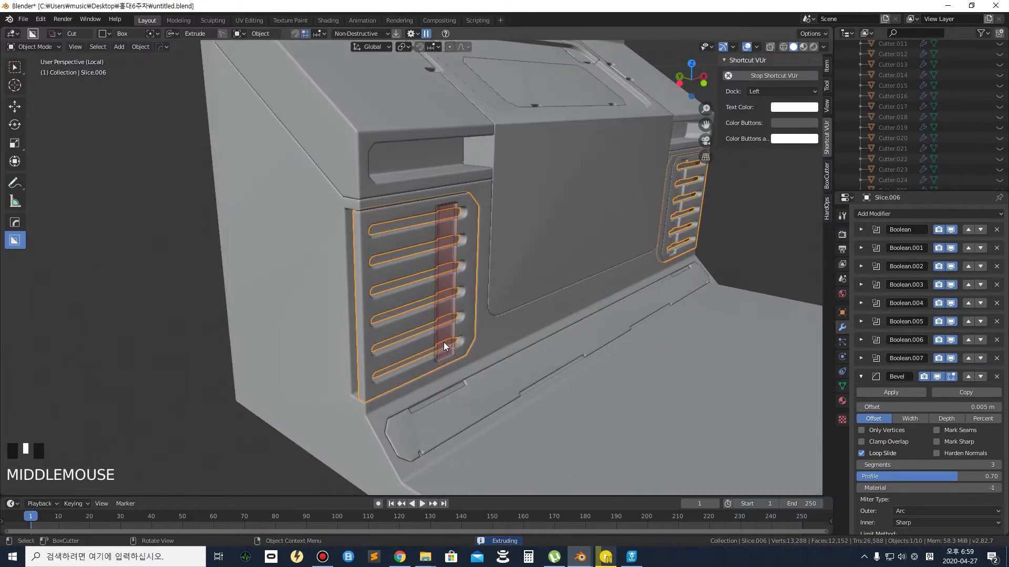
pyautogui.click(443, 342)
# Cut a thin vertical notch along the side panel's inner edge, between its two chamfered corners
pyautogui.moveTo(501, 303); pyautogui.dragTo(417, 276, button='middle')
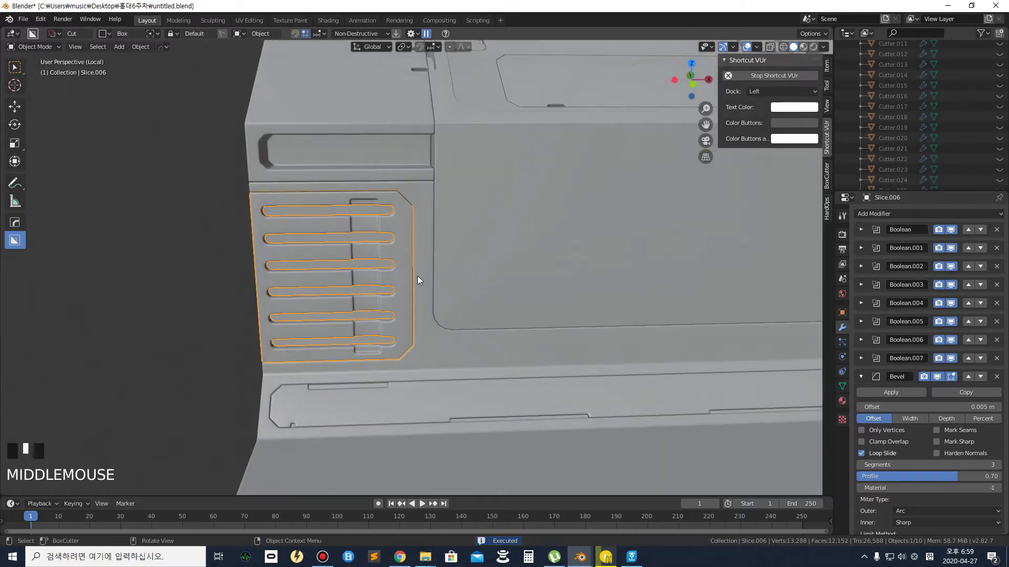
pyautogui.scroll(3, 415, 248)
pyautogui.moveTo(408, 226); pyautogui.dragTo(407, 217, button='middle')
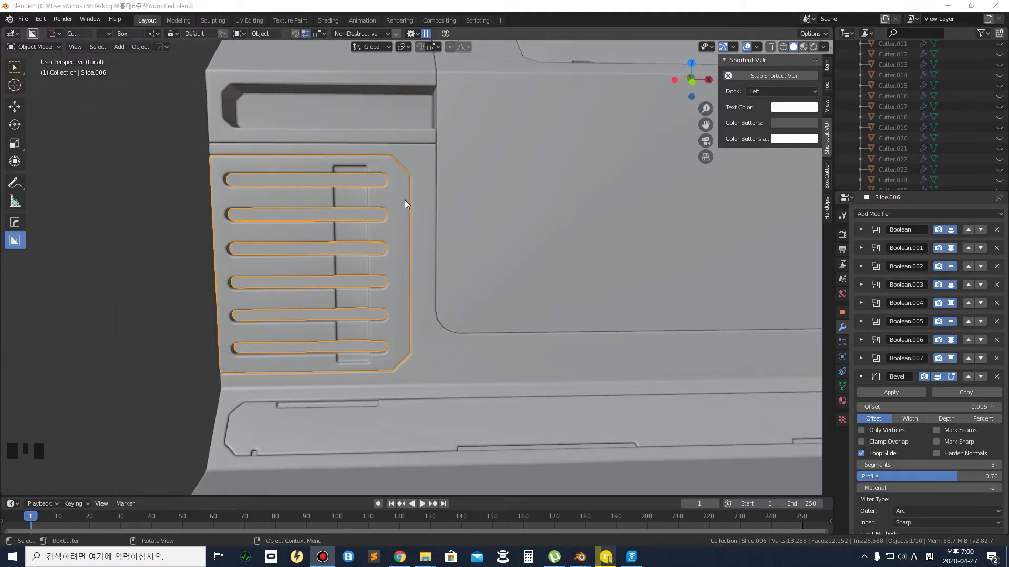
pyautogui.moveTo(403, 194)
pyautogui.mouseDown()
pyautogui.moveTo(419, 244)
pyautogui.moveTo(420, 336)
pyautogui.mouseUp()
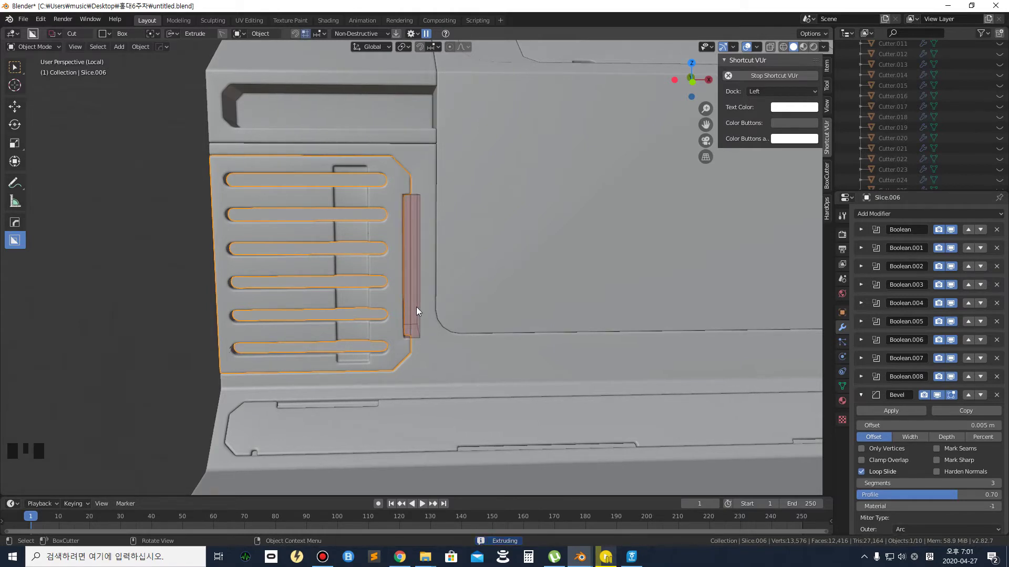
pyautogui.click(419, 317)
pyautogui.moveTo(442, 295); pyautogui.dragTo(177, 299, button='middle')
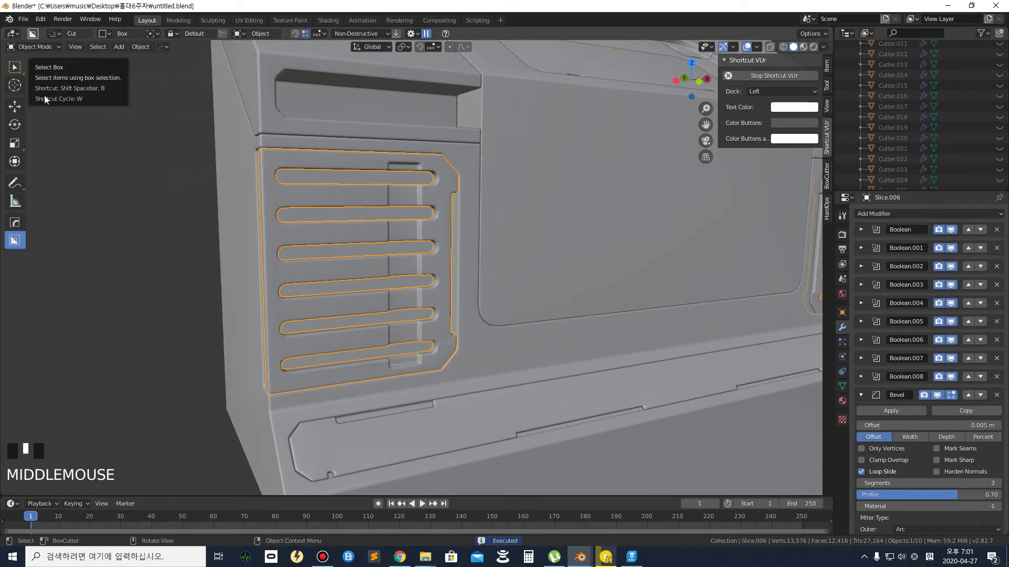
pyautogui.click(293, 250)
# Select the main wall body at its upper section beside the screen panel's small notches
pyautogui.moveTo(295, 251); pyautogui.dragTo(479, 221, button='middle')
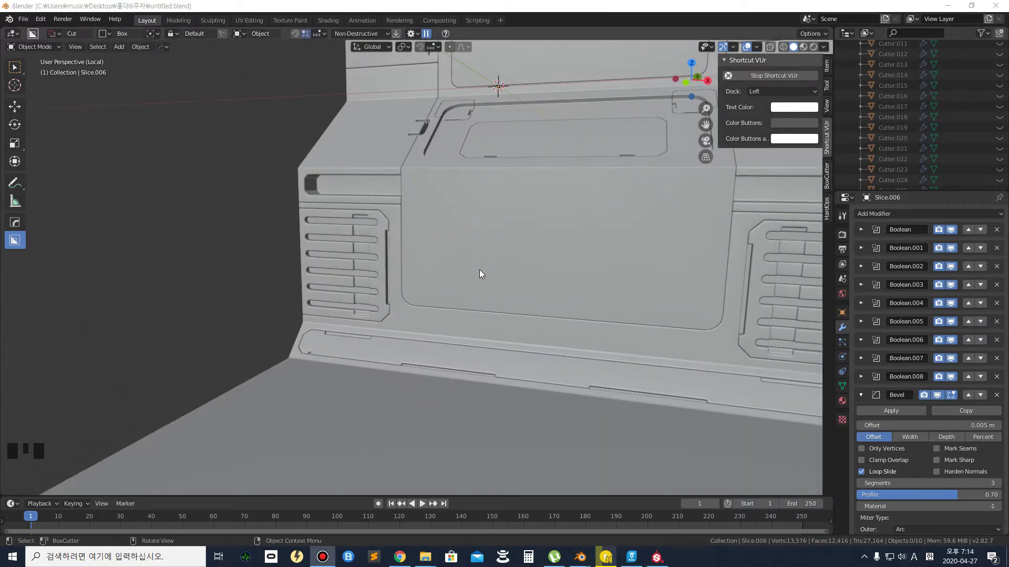
pyautogui.scroll(-6, 478, 270)
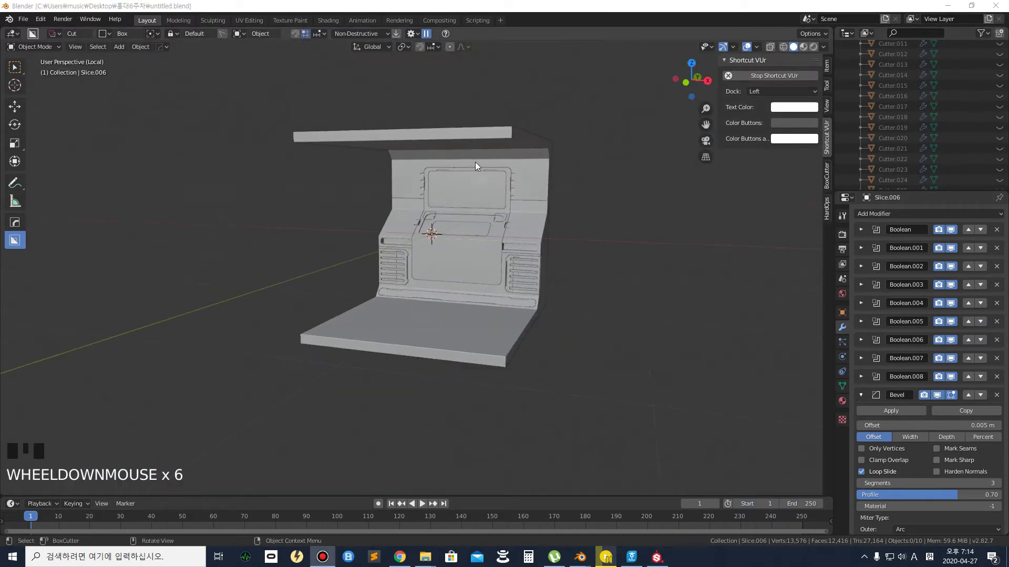
pyautogui.scroll(3, 475, 162)
pyautogui.moveTo(460, 166); pyautogui.dragTo(371, 207, button='middle')
pyautogui.scroll(3, 440, 240)
pyautogui.scroll(3, 421, 240)
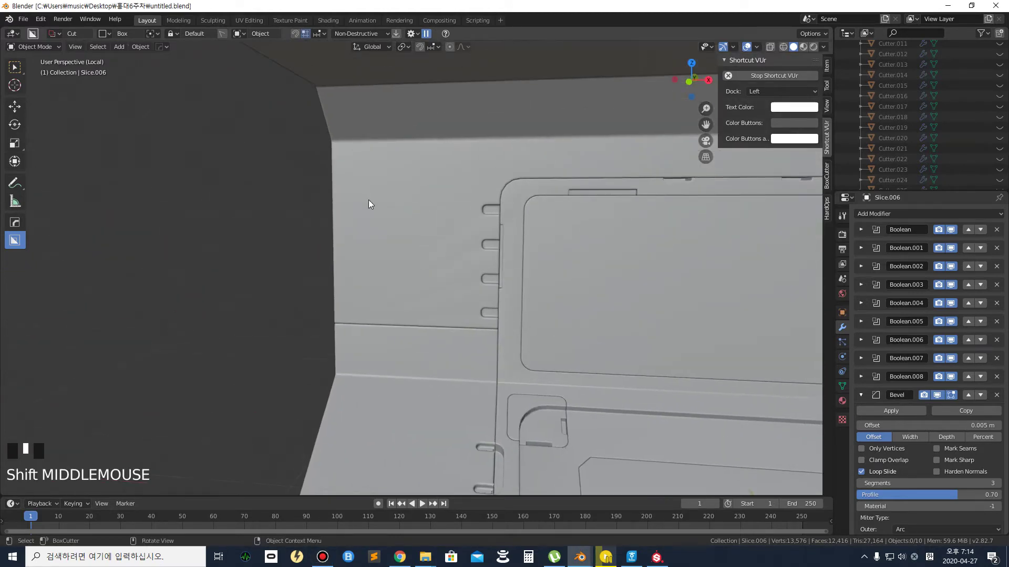
pyautogui.keyDown('shift'); pyautogui.moveTo(446, 215); pyautogui.dragTo(366, 180, button='middle'); pyautogui.keyUp('shift')
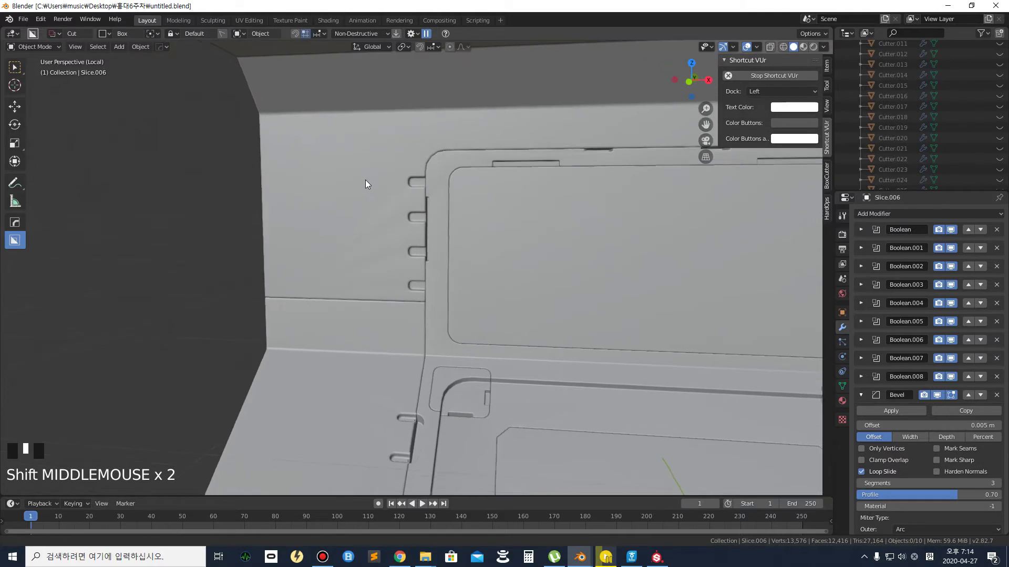
pyautogui.click(278, 138)
pyautogui.moveTo(279, 138)
pyautogui.mouseDown(button='middle')
pyautogui.moveTo(309, 149)
pyautogui.moveTo(270, 142)
pyautogui.mouseUp(button='middle')
pyautogui.click(298, 159)
# Draw a tall box cutter on the wall beside the notches, chamfer its corners with 1 bevel segment and lock the shape
pyautogui.moveTo(298, 159); pyautogui.dragTo(390, 292)
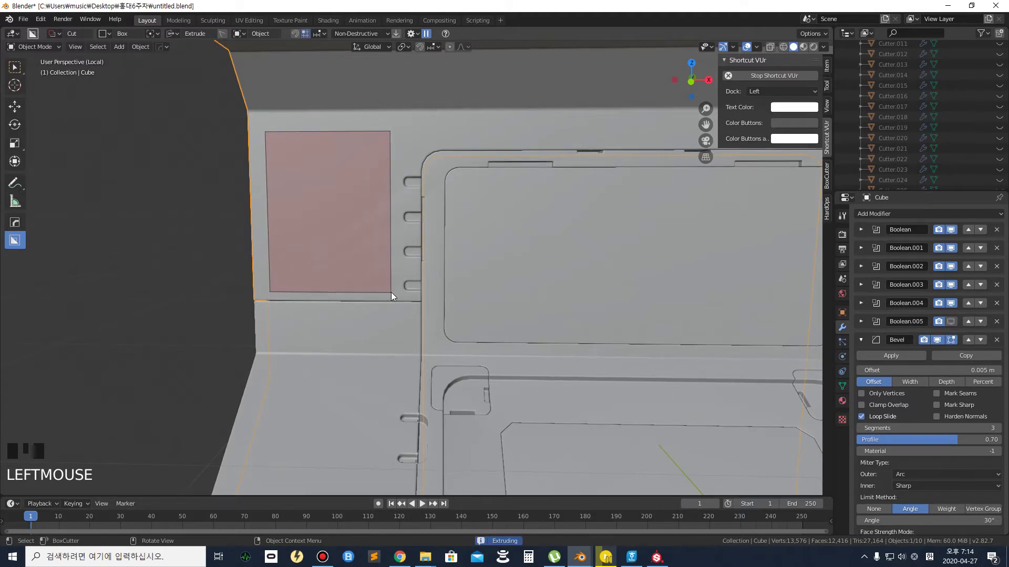
pyautogui.press('b')
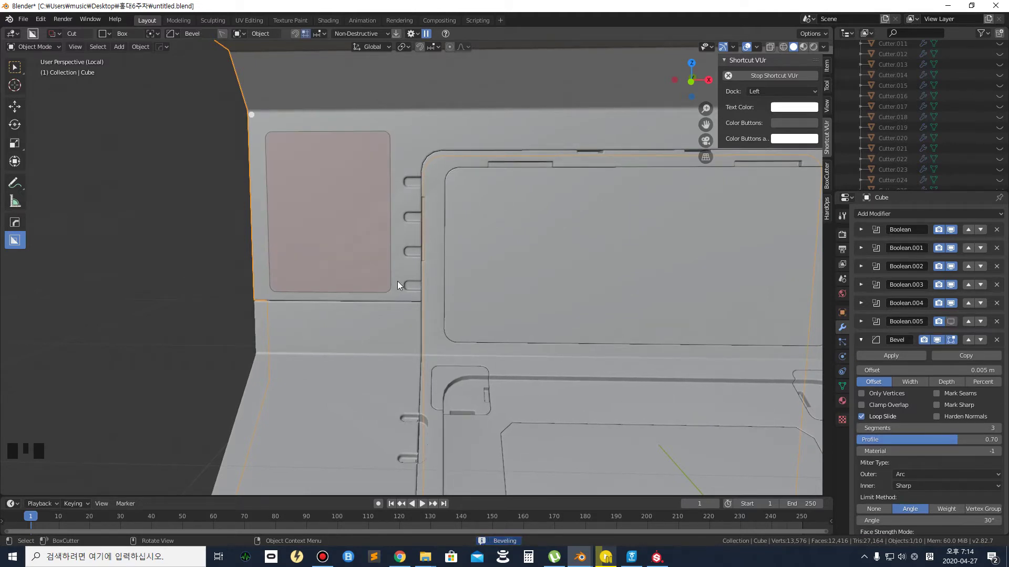
pyautogui.scroll(-5, 397, 284)
pyautogui.moveTo(395, 275); pyautogui.dragTo(424, 251)
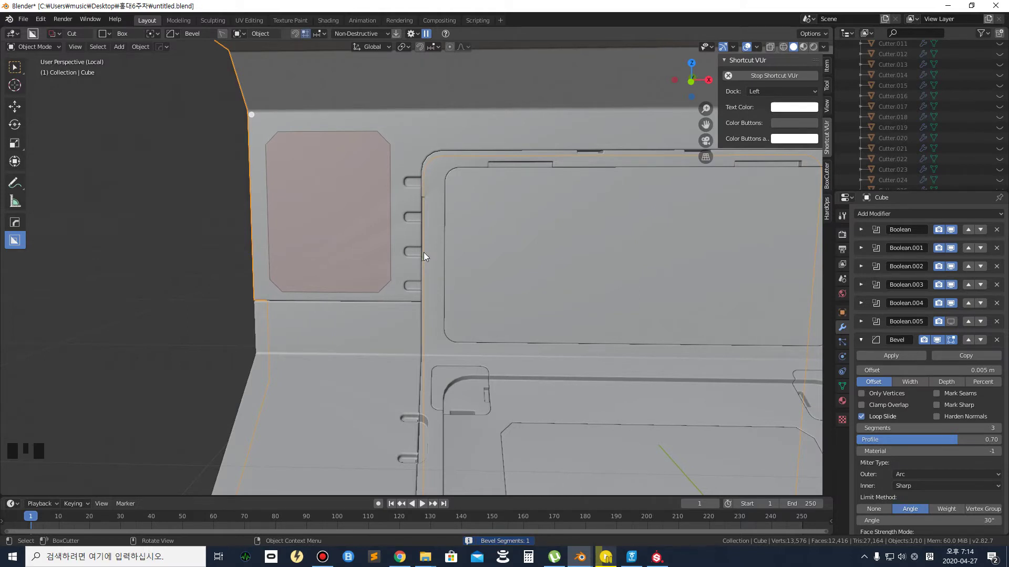
pyautogui.moveTo(423, 253); pyautogui.dragTo(415, 250)
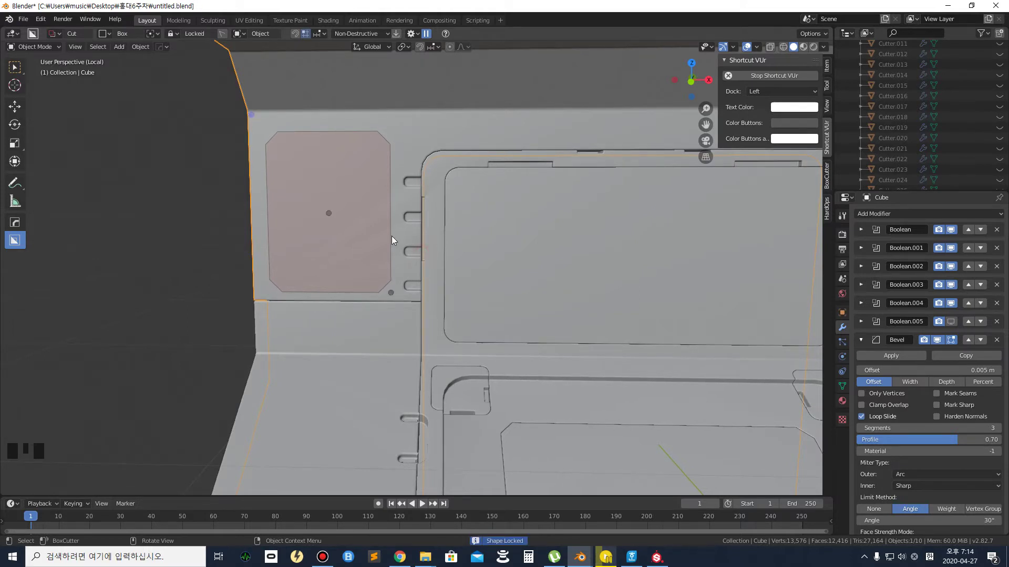
# Extrude the chamfered cutter into the wall and switch it to Slice to separate an upper side panel
pyautogui.moveTo(318, 168); pyautogui.dragTo(370, 178, button='middle')
pyautogui.press('e')
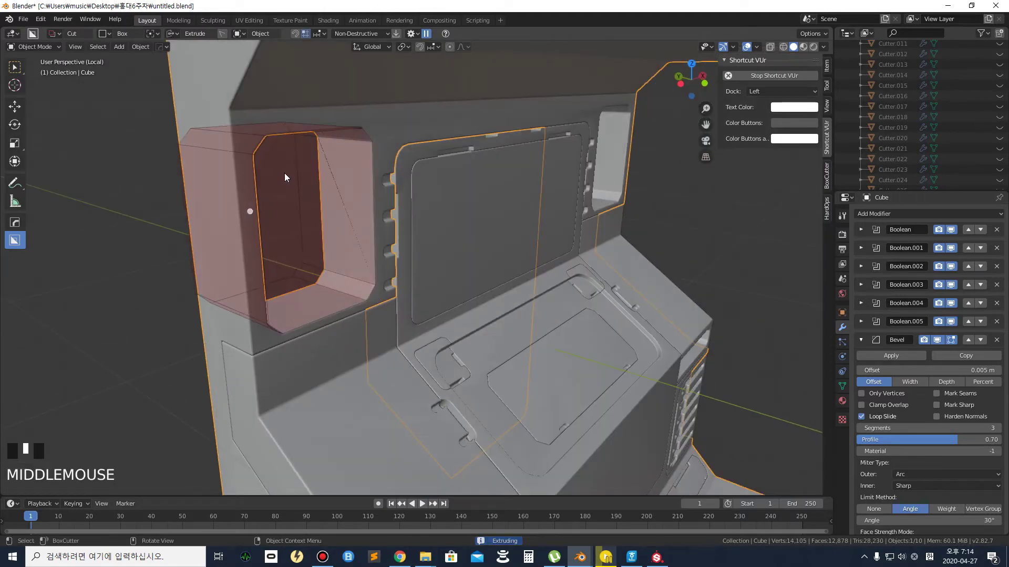
pyautogui.press('x')
pyautogui.click(282, 174)
pyautogui.moveTo(362, 177); pyautogui.dragTo(278, 171, button='middle')
pyautogui.click(213, 176)
pyautogui.scroll(3, 260, 124)
pyautogui.keyDown('shift'); pyautogui.moveTo(277, 115); pyautogui.dragTo(220, 151, button='middle'); pyautogui.keyUp('shift')
pyautogui.scroll(1, 200, 138)
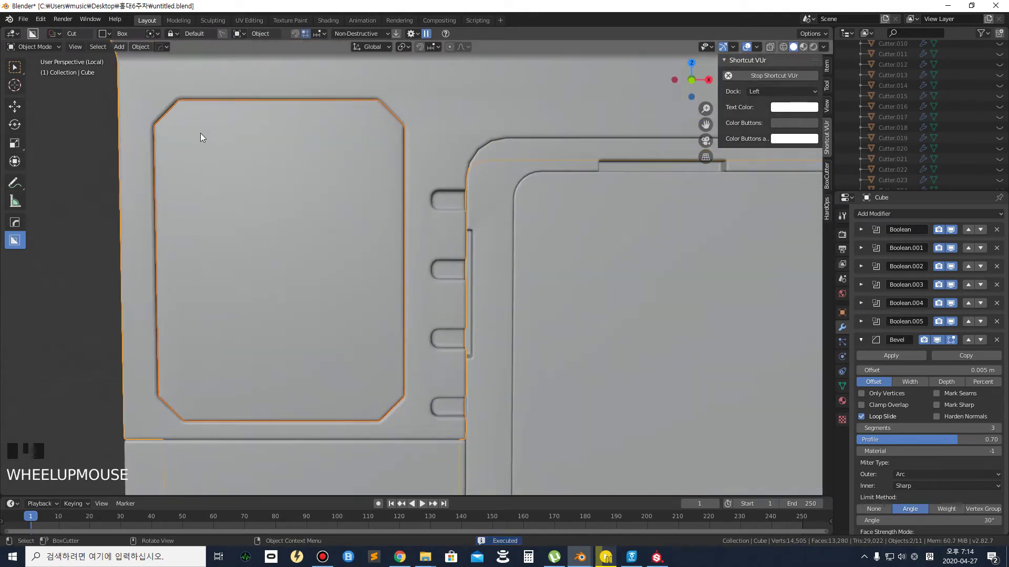
pyautogui.scroll(1, 198, 131)
pyautogui.keyDown('shift'); pyautogui.moveTo(243, 227); pyautogui.dragTo(255, 154, button='middle'); pyautogui.keyUp('shift')
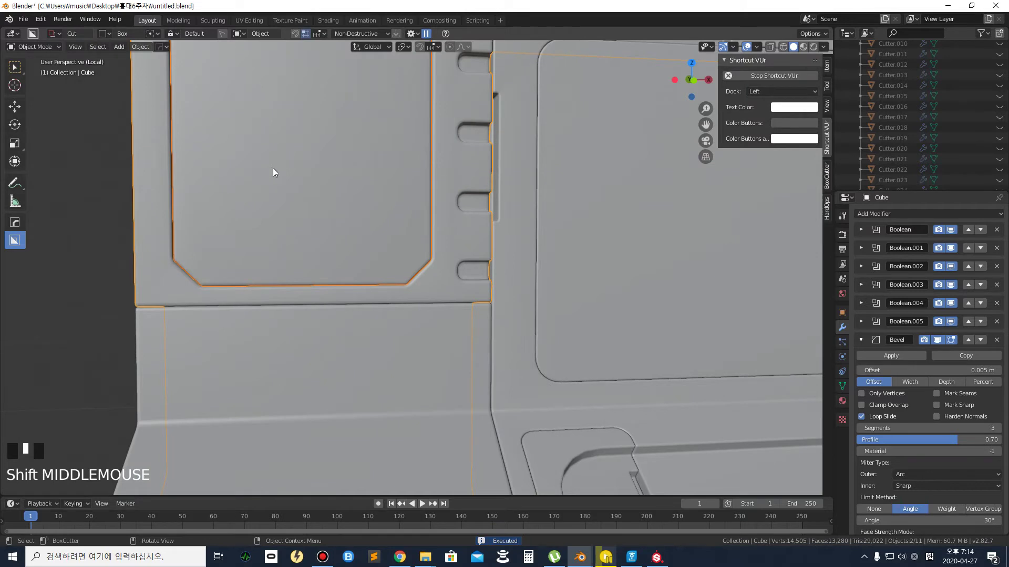
# Set the BoxCutter shape to Circle while facing the upper side panel from the front
pyautogui.click(693, 80)
pyautogui.scroll(-2, 322, 213)
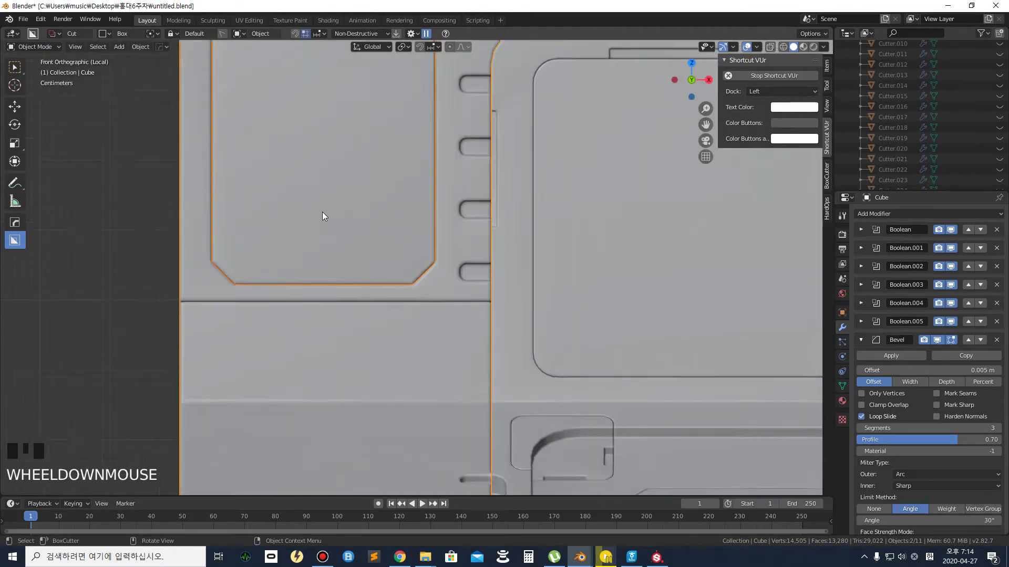
pyautogui.keyDown('shift'); pyautogui.moveTo(327, 187); pyautogui.dragTo(258, 269, button='middle'); pyautogui.keyUp('shift')
pyautogui.scroll(1, 259, 280)
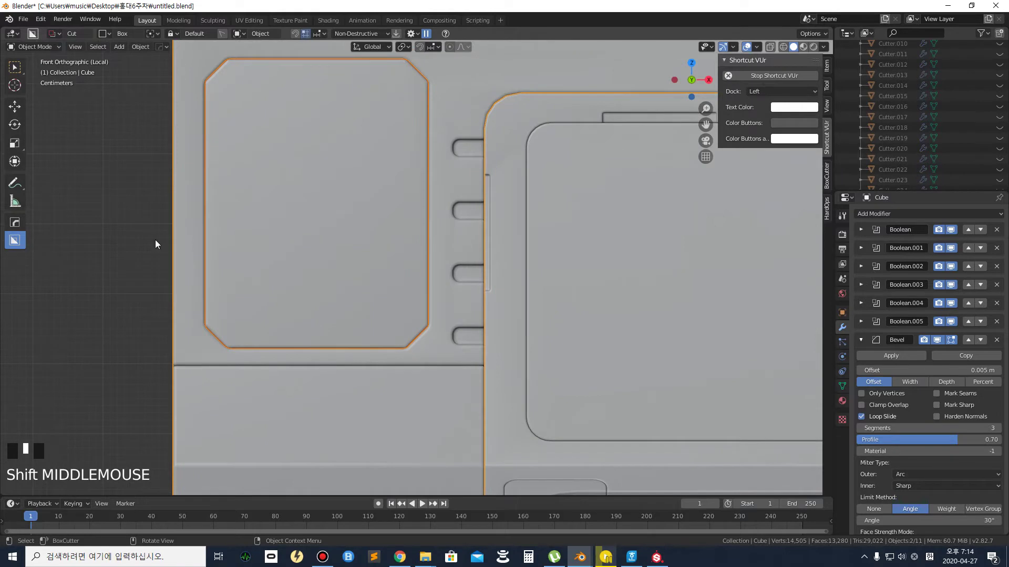
pyautogui.click(108, 36)
pyautogui.click(62, 55)
pyautogui.click(108, 36)
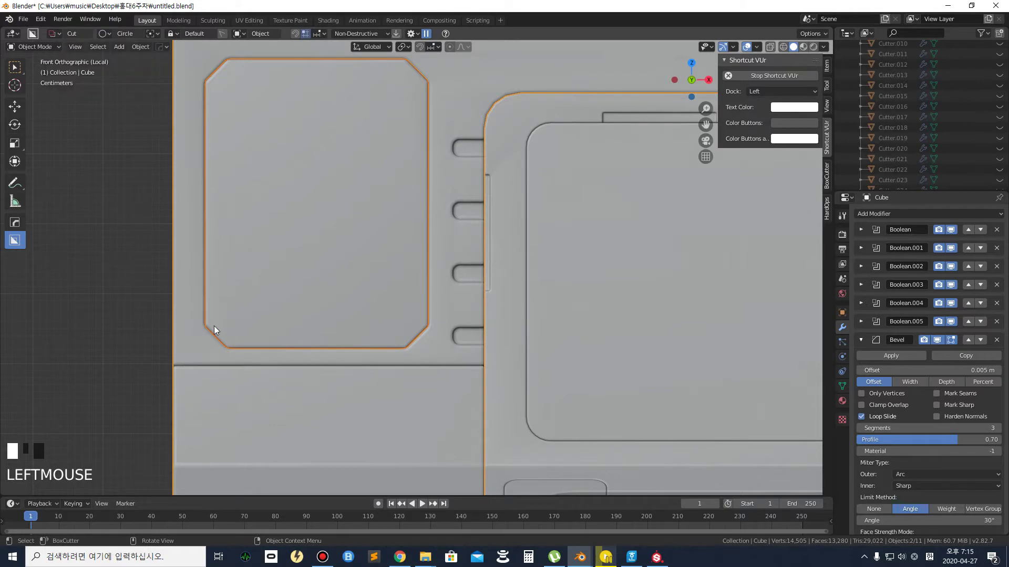
pyautogui.click(106, 35)
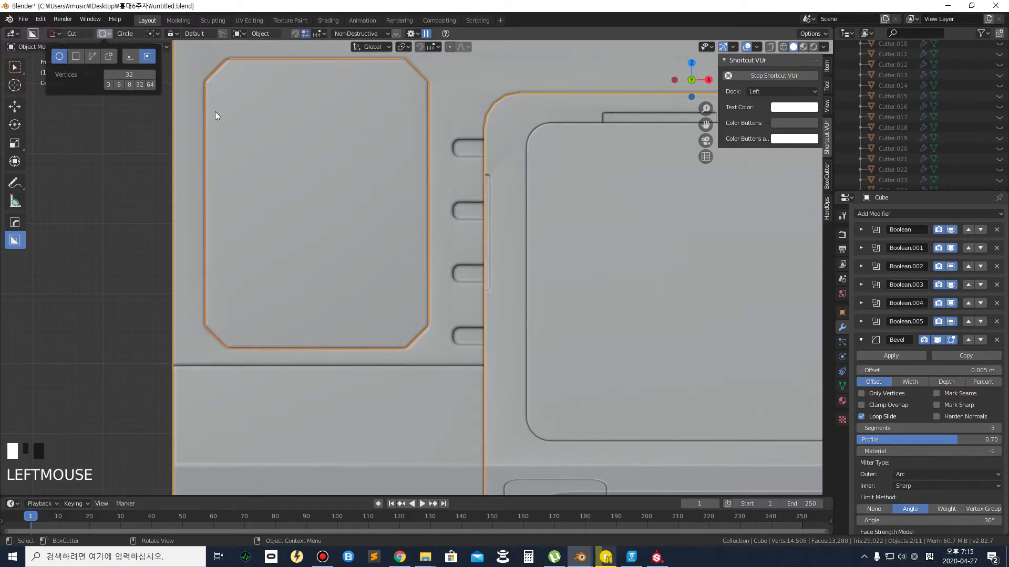
# Select only the sliced chamfered panel beside the screen as the cutting target
pyautogui.scroll(1, 219, 323)
pyautogui.scroll(-2, 159, 336)
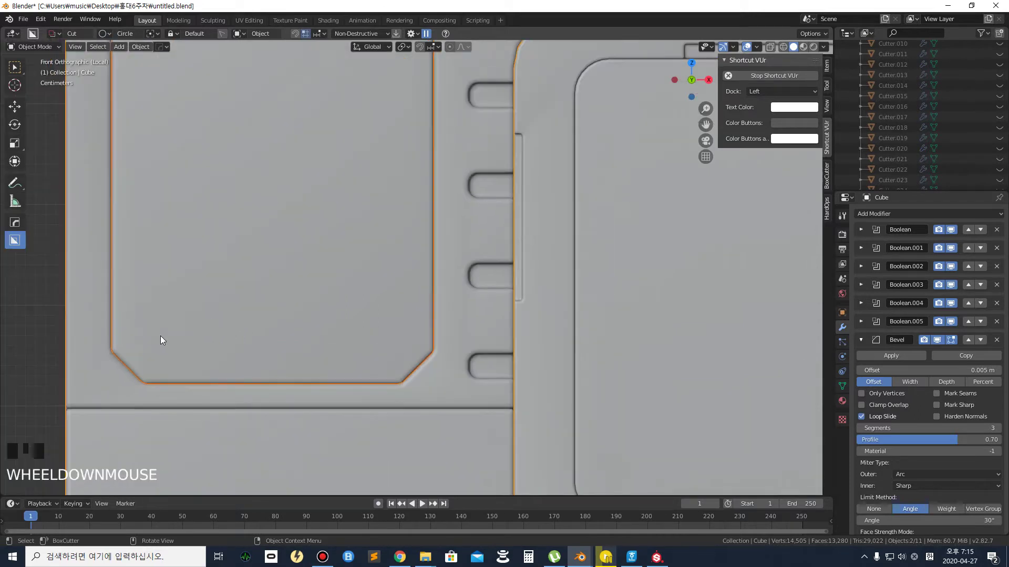
pyautogui.scroll(1, 155, 342)
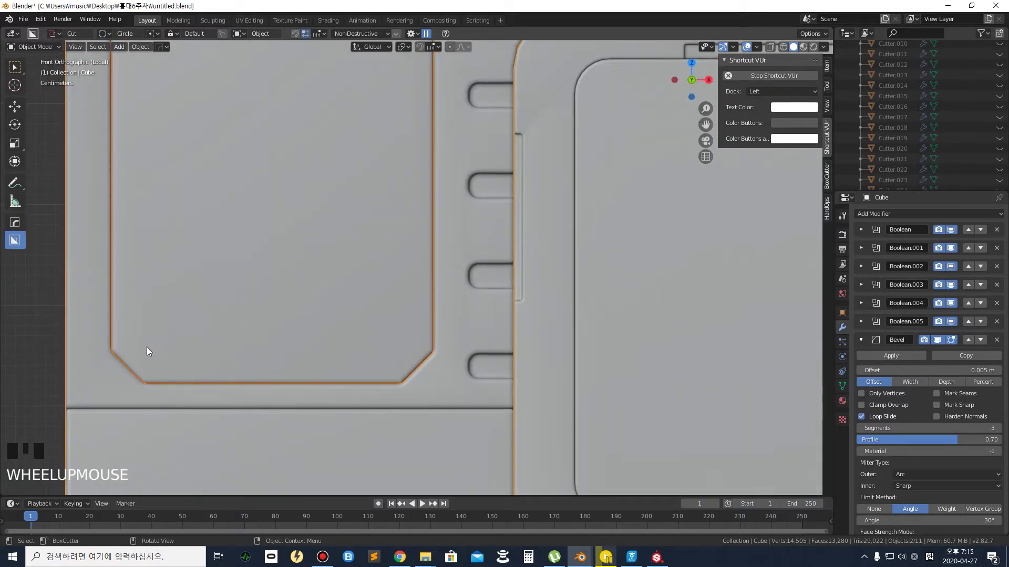
pyautogui.click(94, 330)
pyautogui.click(142, 339)
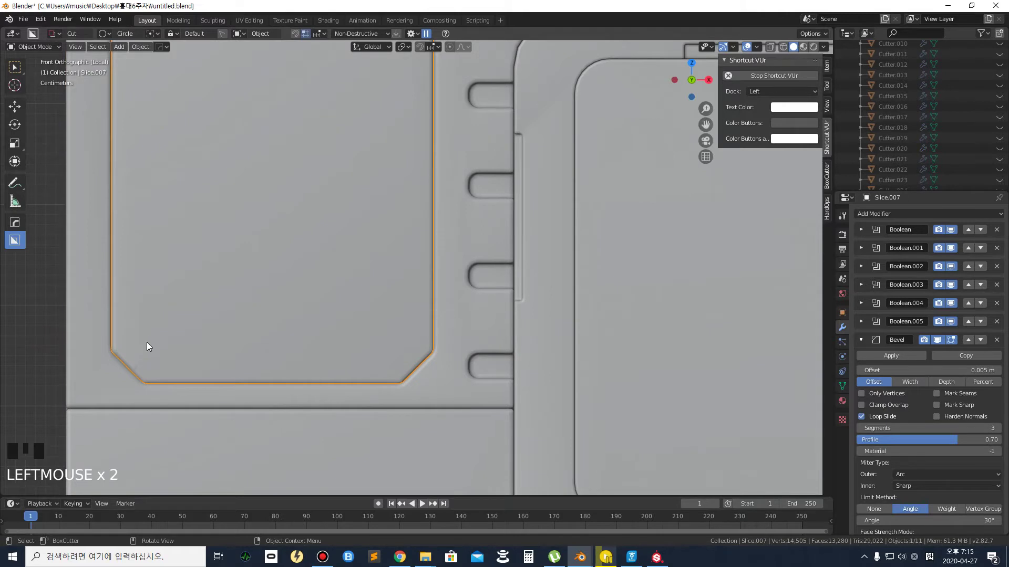
pyautogui.scroll(-3, 156, 326)
pyautogui.click(289, 280)
pyautogui.click(289, 279)
pyautogui.scroll(2, 229, 332)
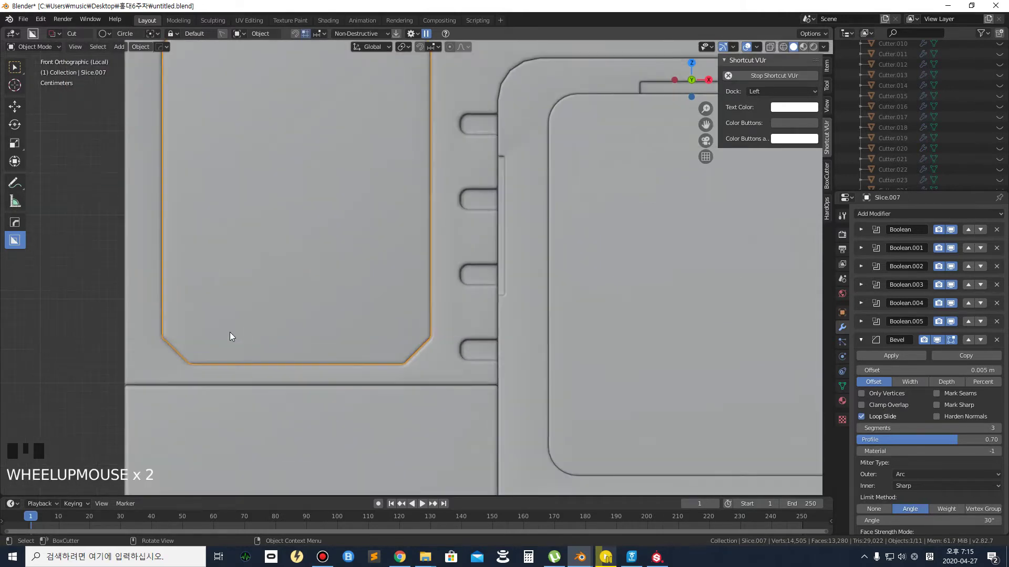
# Cut a small round screw hole into the chamfered panel near its lower outer corner
pyautogui.click(194, 331)
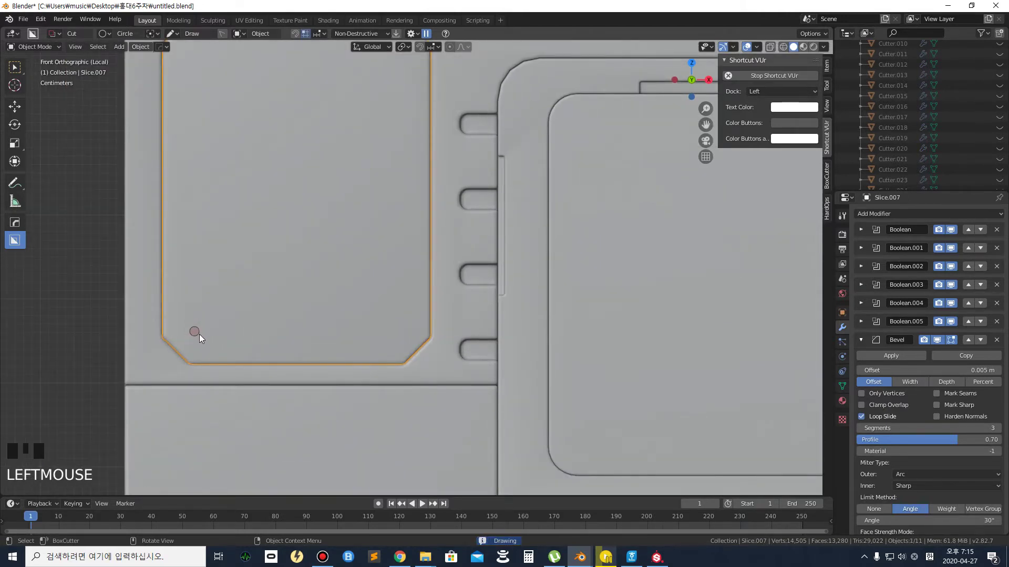
pyautogui.moveTo(199, 334); pyautogui.dragTo(201, 336)
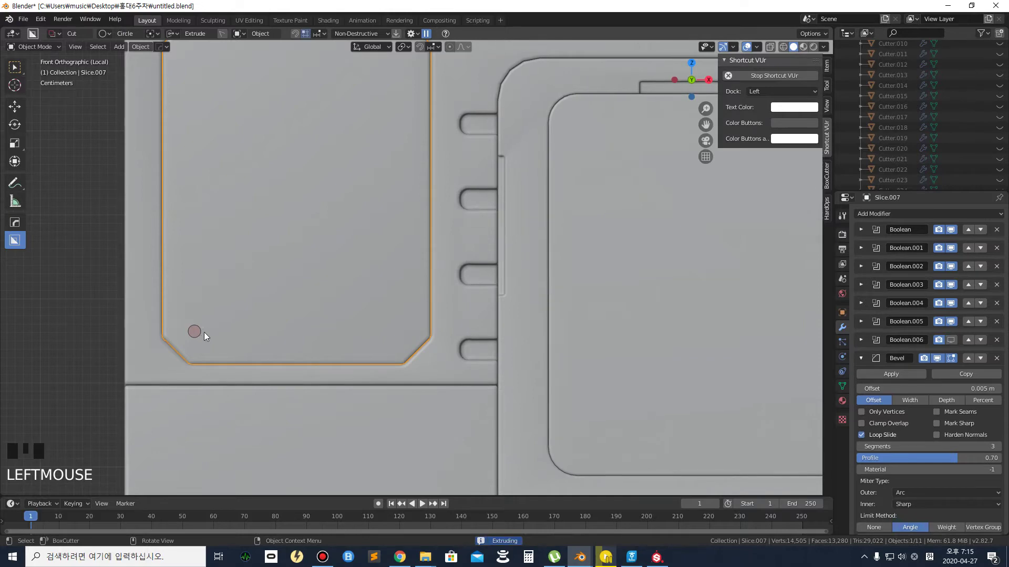
pyautogui.moveTo(213, 325); pyautogui.dragTo(277, 335, button='middle')
pyautogui.scroll(-2, 268, 340)
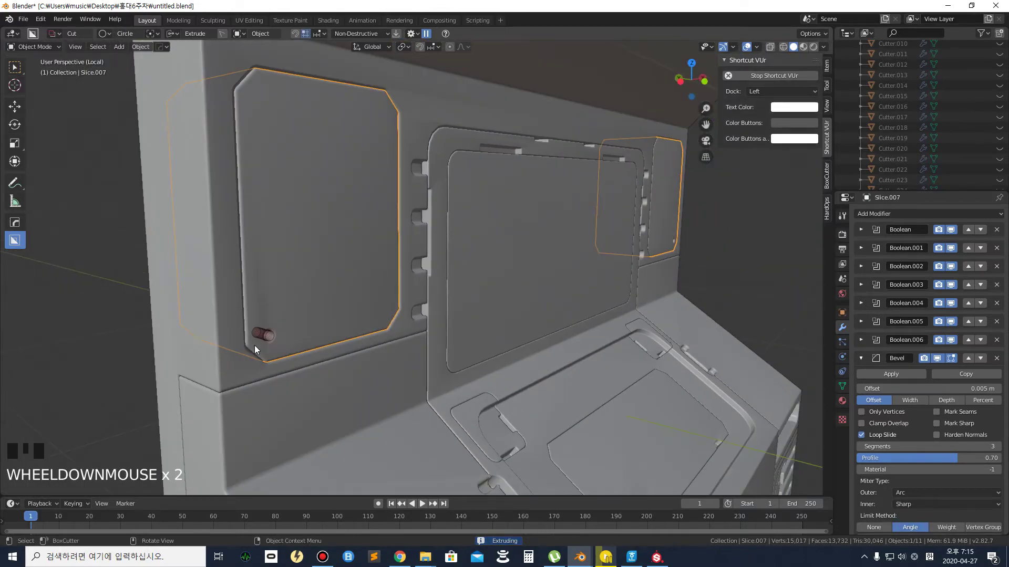
pyautogui.moveTo(255, 345); pyautogui.dragTo(231, 340, button='middle')
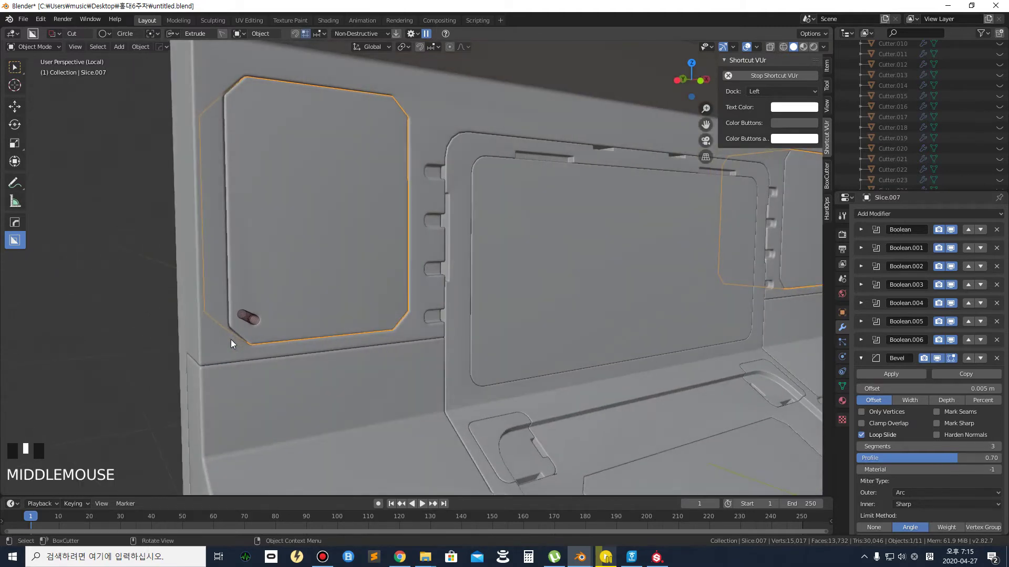
pyautogui.moveTo(310, 323); pyautogui.dragTo(269, 313, button='middle')
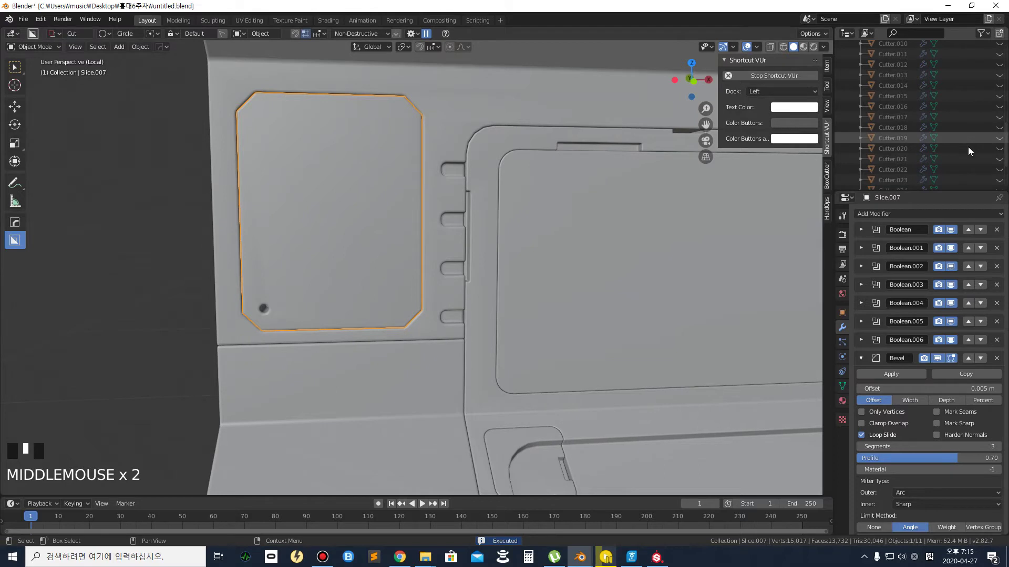
# Unhide the round hole's cutter object and select it in the panel's lower outer corner
pyautogui.scroll(-8, 968, 153)
pyautogui.click(999, 180)
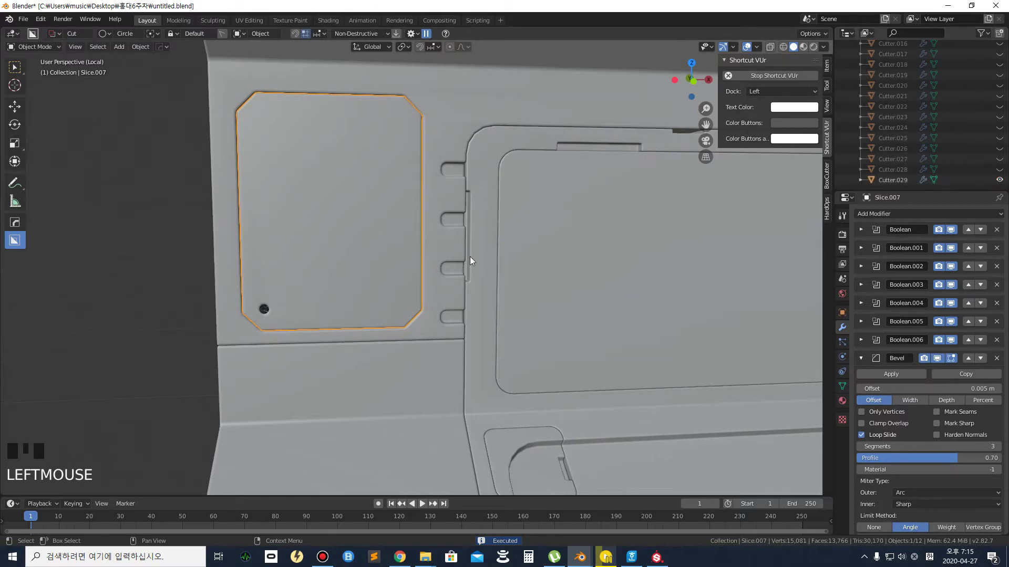
pyautogui.moveTo(254, 294); pyautogui.dragTo(281, 310, button='middle')
pyautogui.scroll(6, 182, 326)
pyautogui.scroll(-3, 112, 361)
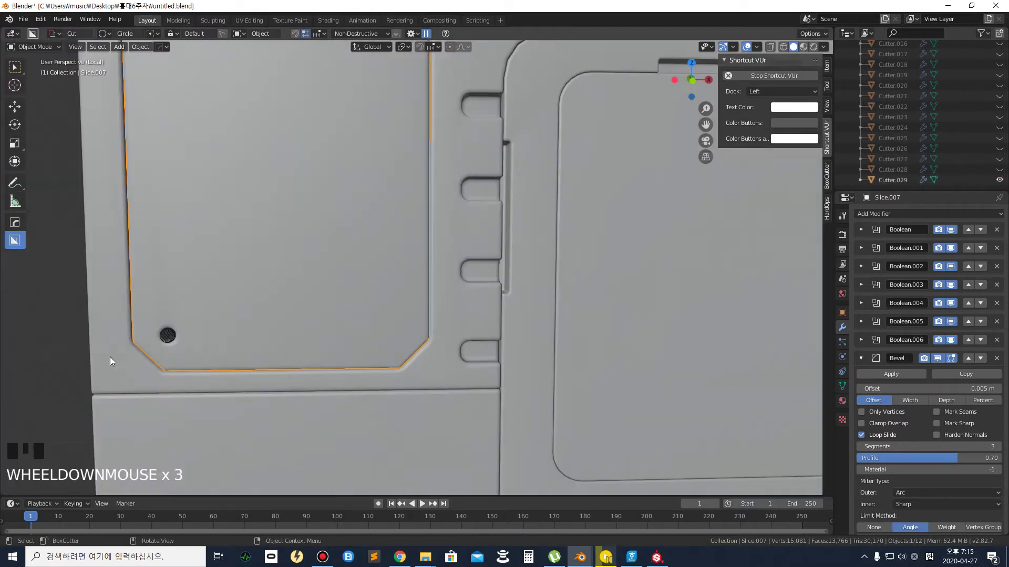
pyautogui.click(164, 341)
pyautogui.moveTo(166, 336); pyautogui.dragTo(177, 336, button='middle')
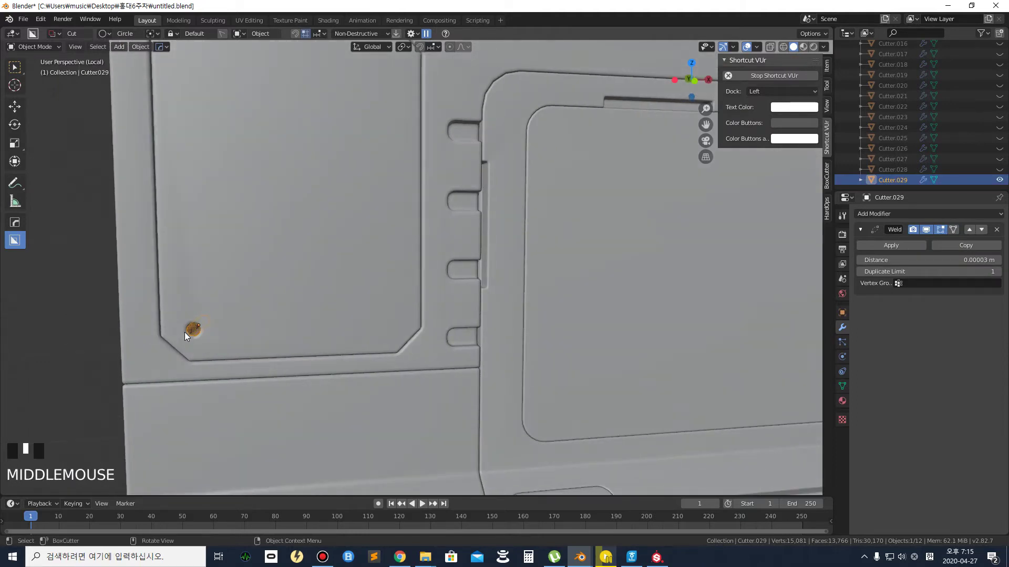
# Duplicate the round cutter across to the panel's lower inner corner, near the notches
pyautogui.hotkey('shift', 'd')
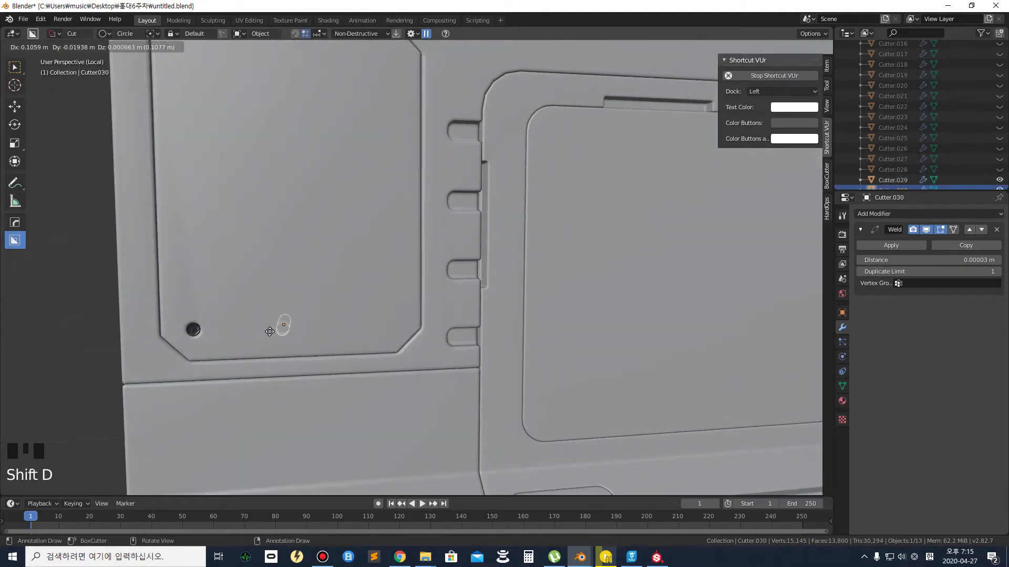
pyautogui.click(370, 325)
pyautogui.scroll(-2, 331, 350)
pyautogui.moveTo(333, 320)
pyautogui.mouseDown(button='middle')
pyautogui.moveTo(317, 294)
pyautogui.moveTo(290, 295)
pyautogui.moveTo(318, 311)
pyautogui.mouseUp(button='middle')
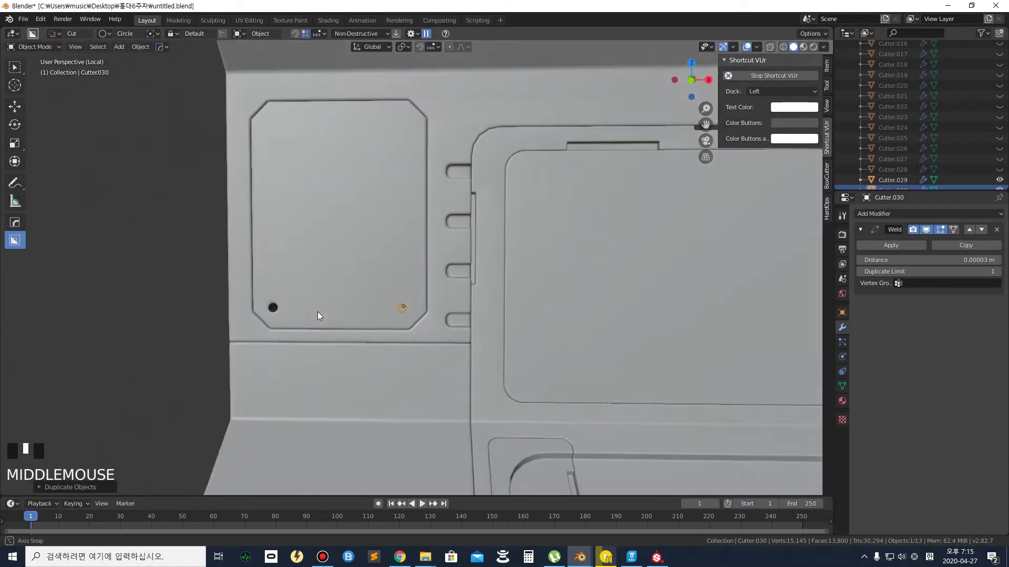
# Duplicate both lower round cutters straight up along Z to the panel's upper corners
pyautogui.keyDown('shift'); pyautogui.click(272, 308); pyautogui.keyUp('shift')
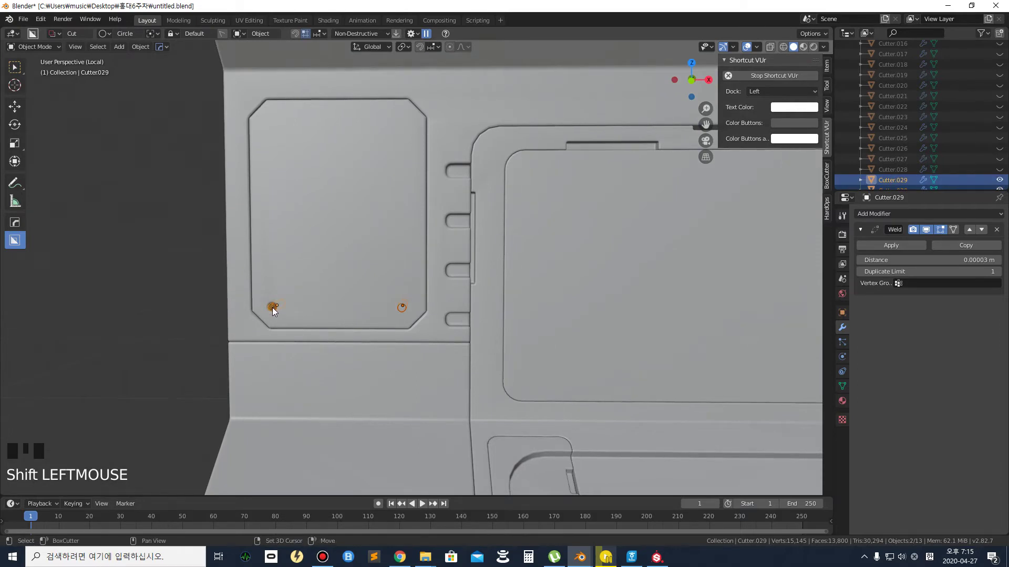
pyautogui.hotkey('shift', 'd')
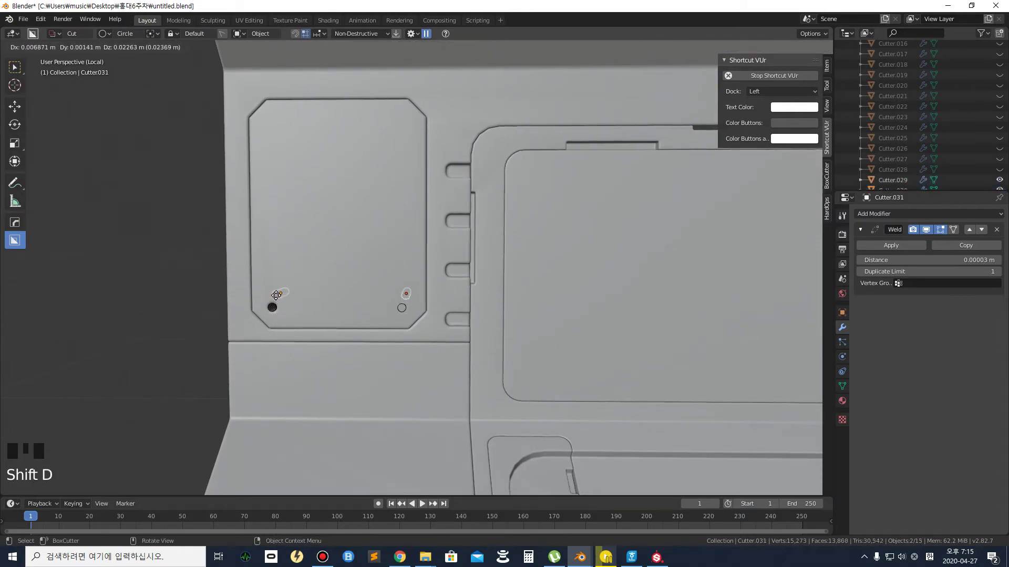
pyautogui.press('z')
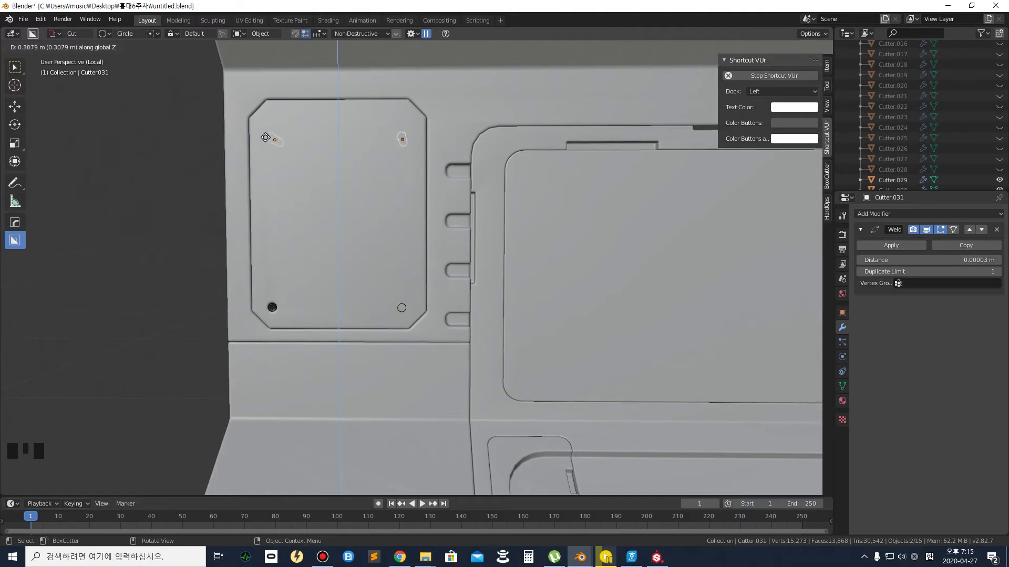
pyautogui.click(306, 136)
pyautogui.moveTo(307, 137); pyautogui.dragTo(345, 161, button='middle')
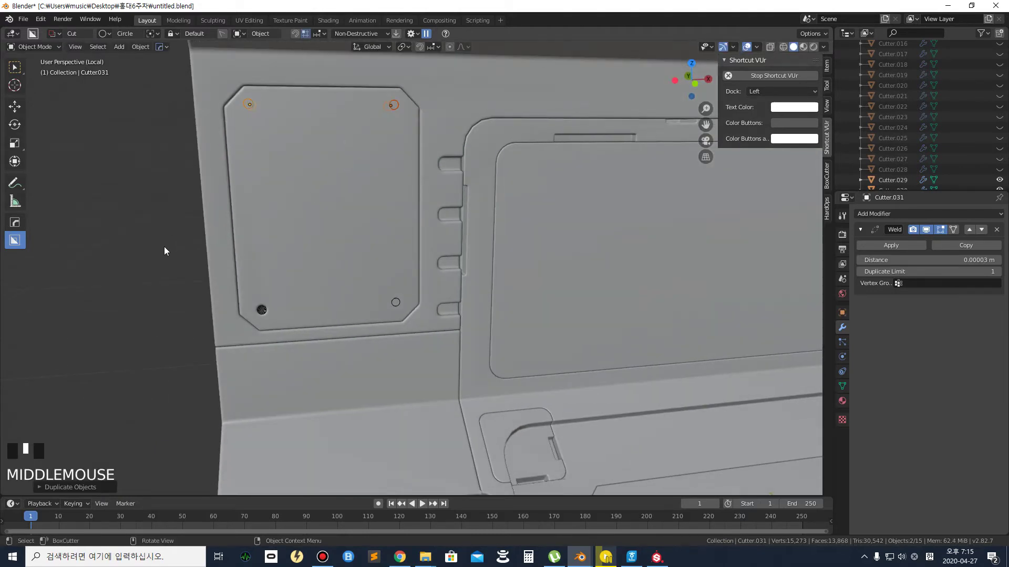
# Subtract the lower inner round cutter from the chamfered panel with a HardOps Interactive Boolean in Difference mode
pyautogui.click(191, 286)
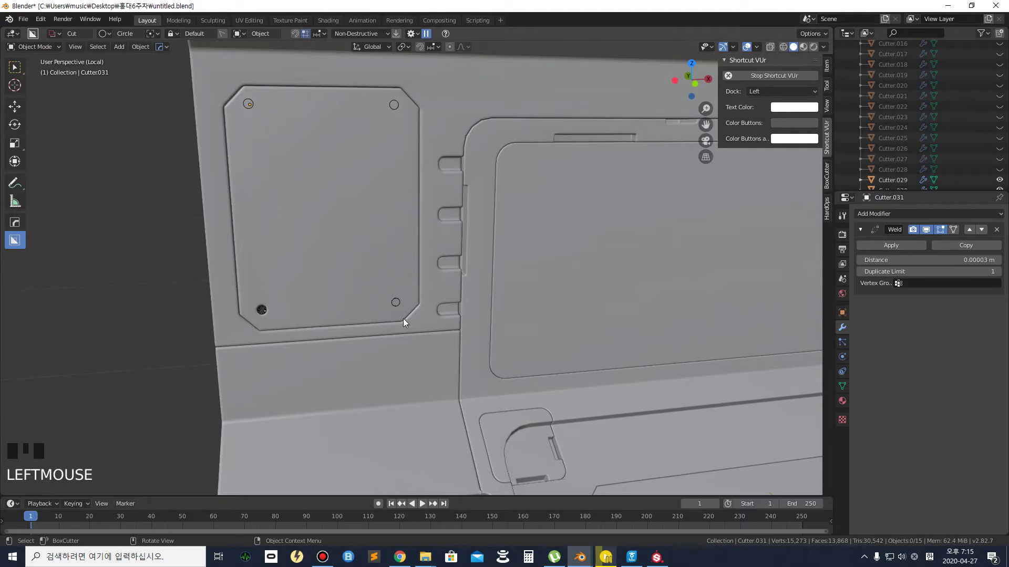
pyautogui.click(395, 304)
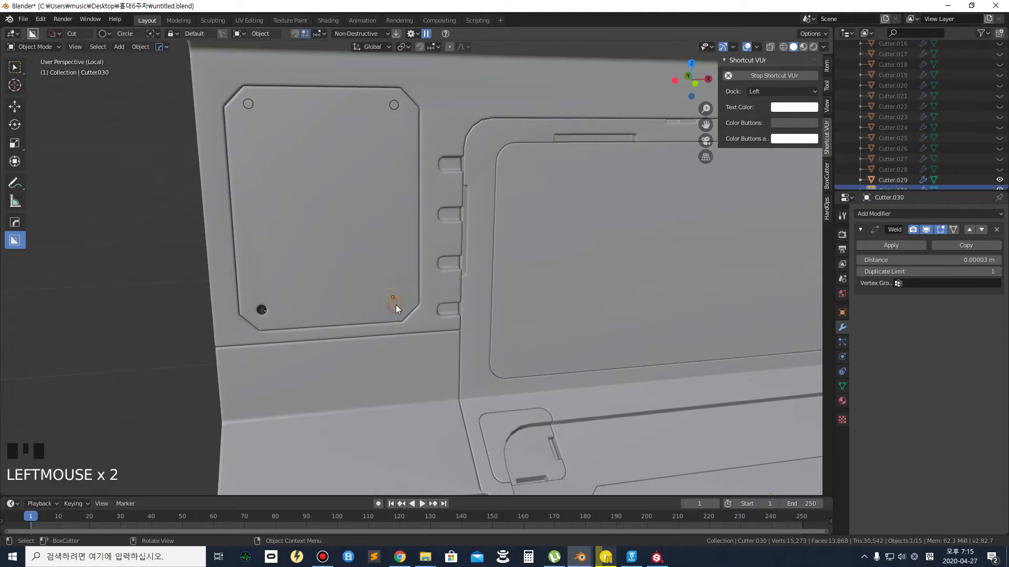
pyautogui.keyDown('shift'); pyautogui.click(338, 266); pyautogui.keyUp('shift')
pyautogui.rightClick(339, 265)
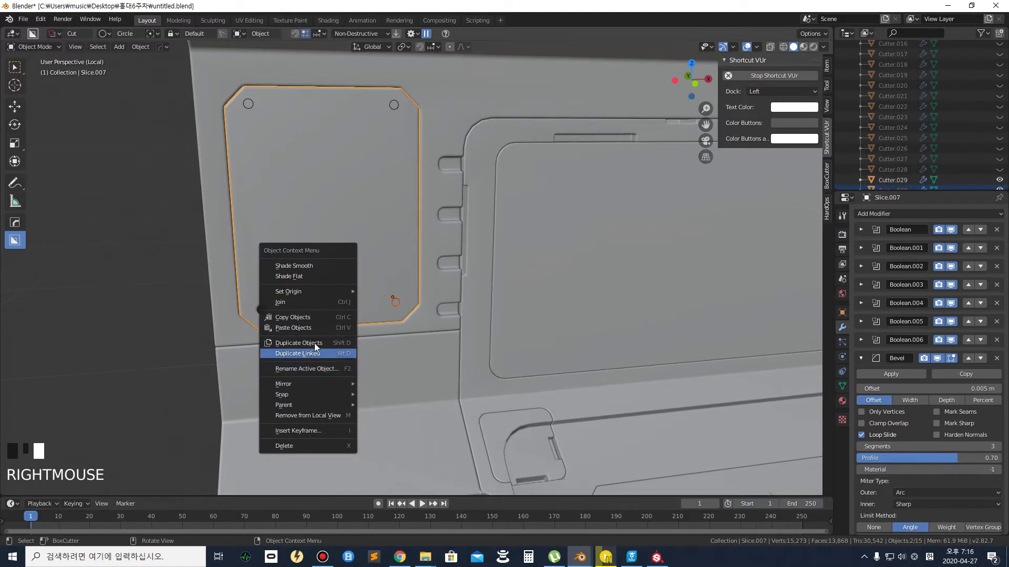
pyautogui.moveTo(305, 269); pyautogui.dragTo(318, 271, button='middle')
pyautogui.press('q')
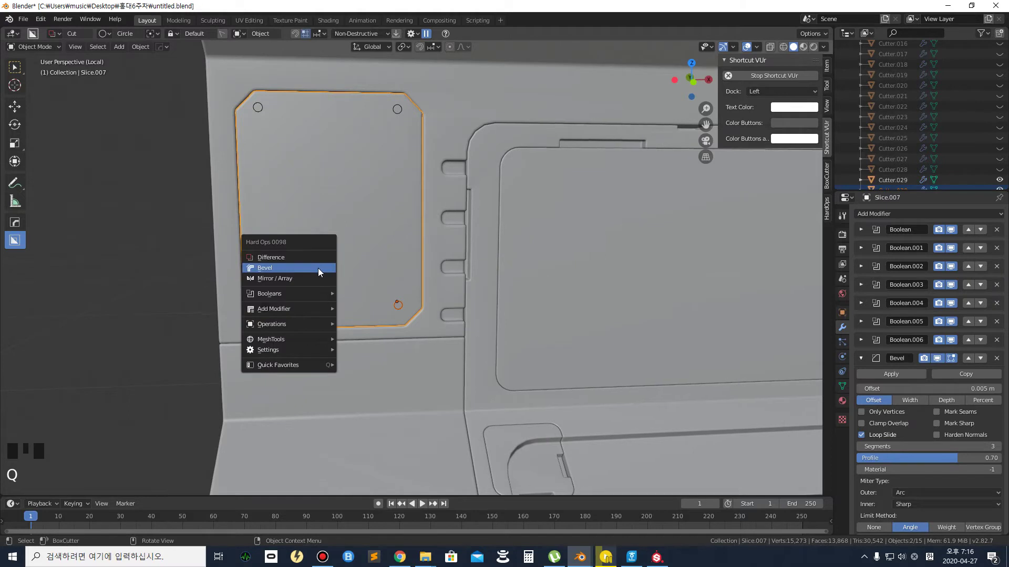
pyautogui.moveTo(302, 294)
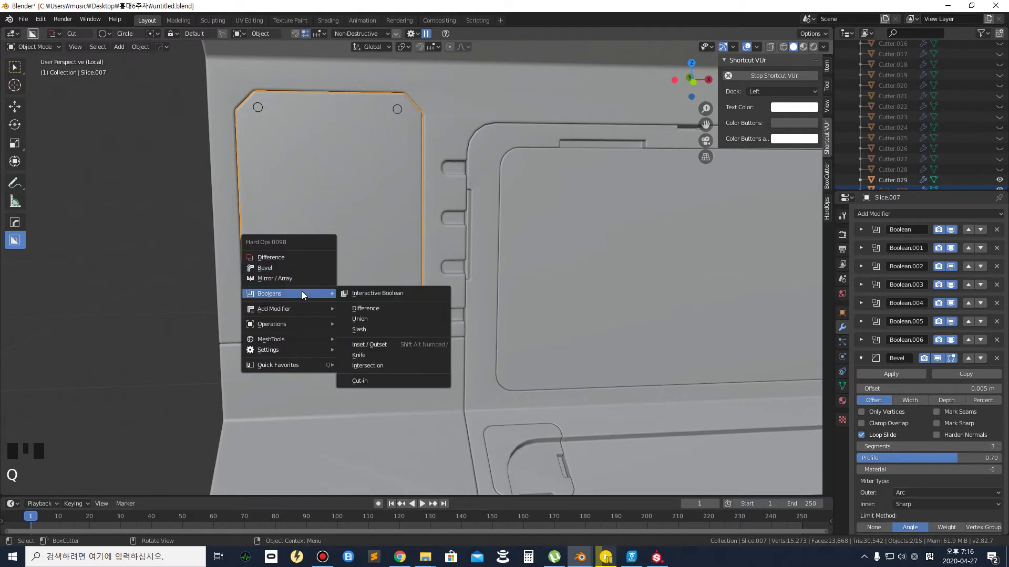
pyautogui.click(369, 294)
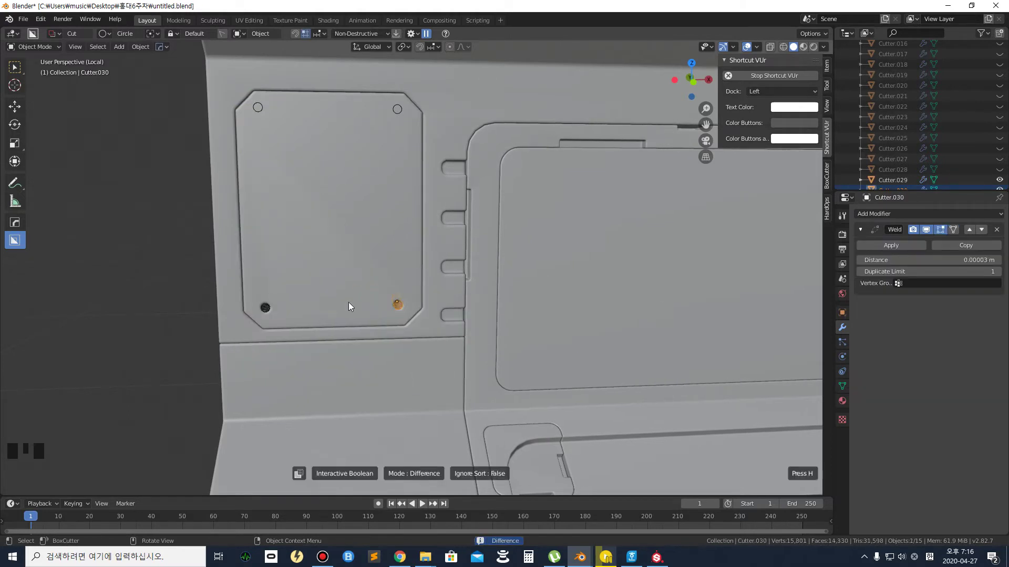
pyautogui.moveTo(286, 327); pyautogui.dragTo(307, 324, button='middle')
pyautogui.click(314, 308)
# Subtract both upper round cutters from the chamfered panel with a HardOps Interactive Boolean
pyautogui.click(267, 111)
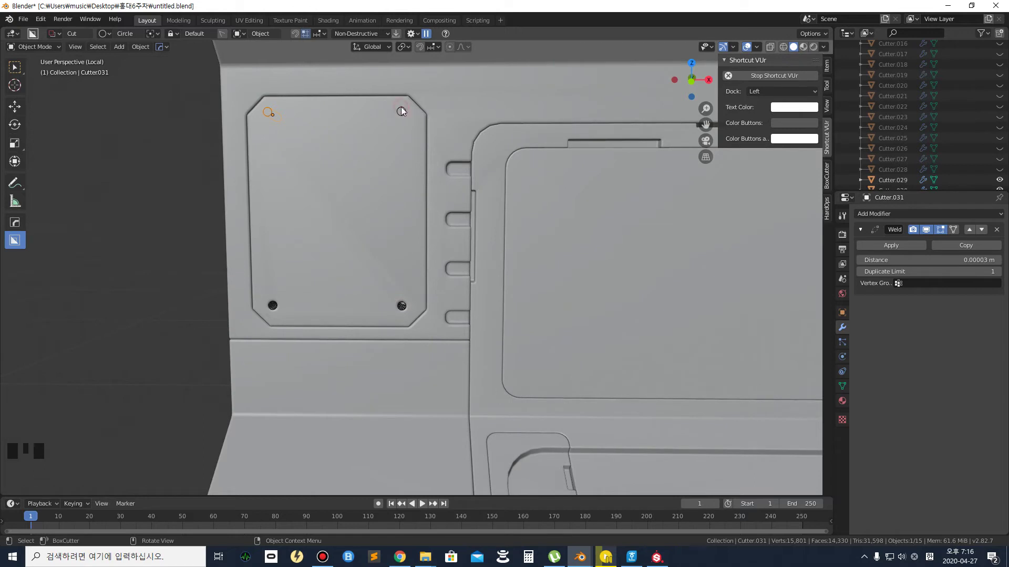
pyautogui.click(398, 113)
pyautogui.keyDown('shift'); pyautogui.click(268, 115); pyautogui.keyUp('shift')
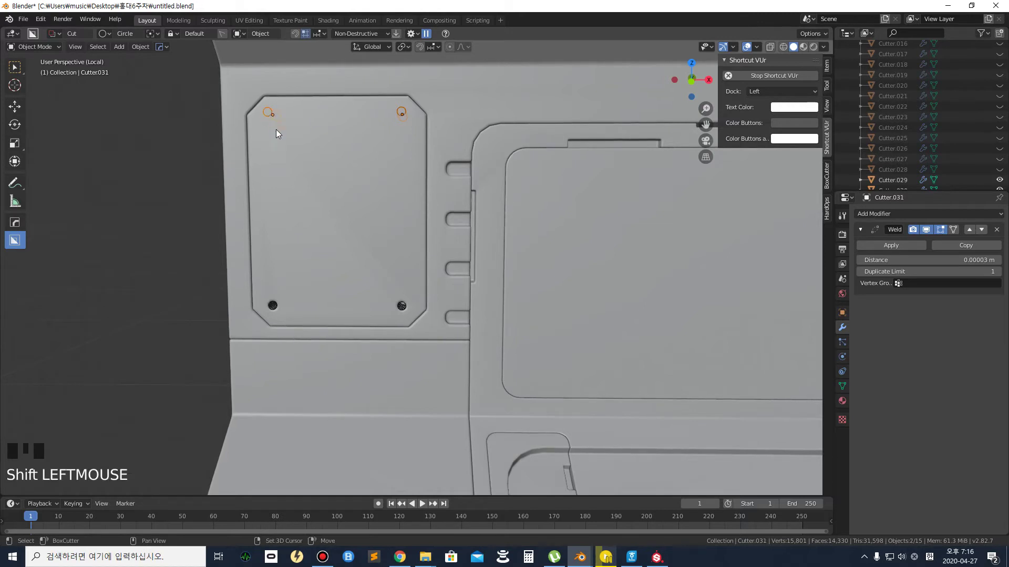
pyautogui.keyDown('shift'); pyautogui.click(327, 206); pyautogui.keyUp('shift')
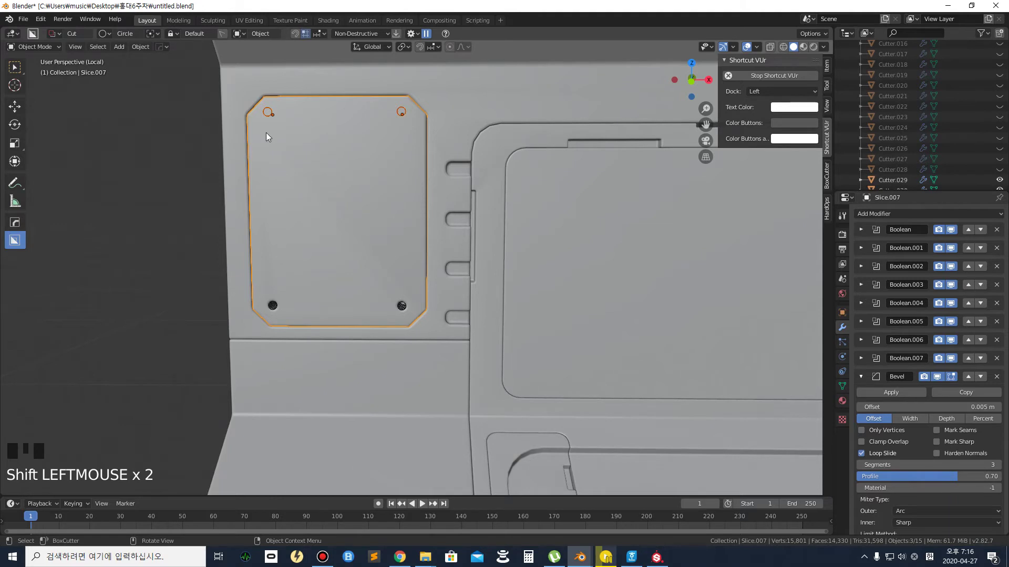
pyautogui.press('q')
pyautogui.moveTo(266, 133)
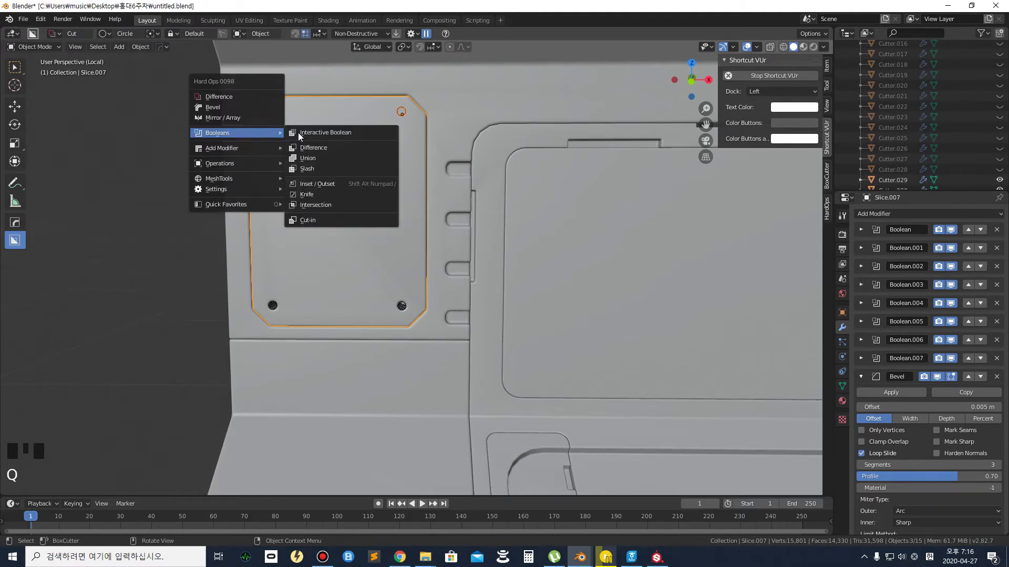
pyautogui.click(314, 135)
pyautogui.moveTo(200, 189); pyautogui.dragTo(239, 199, button='middle')
pyautogui.scroll(-2, 241, 203)
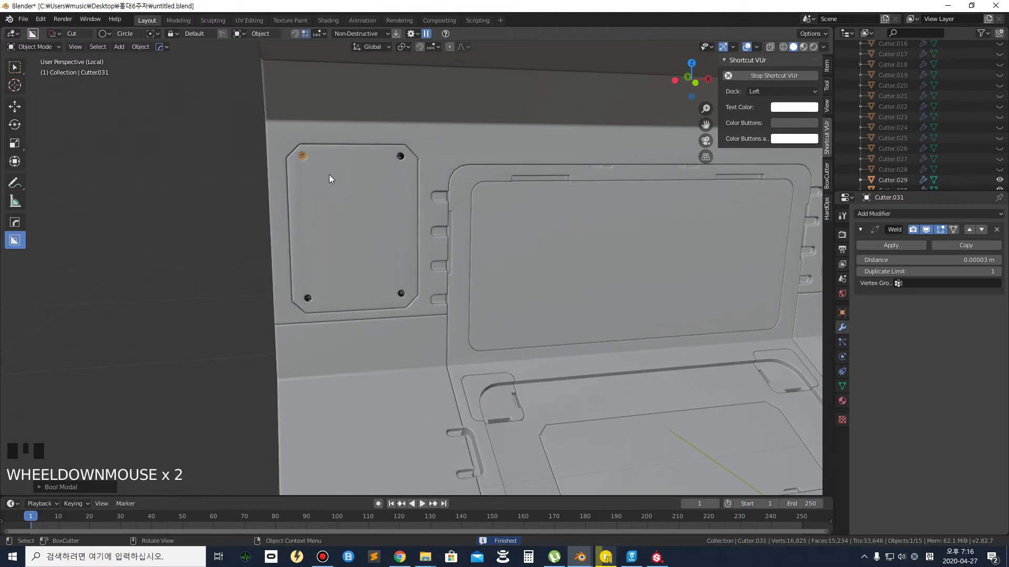
# Show the wireframe overlay and examine the edges running between the chamfered panel's four screw holes and its corners
pyautogui.scroll(1, 329, 175)
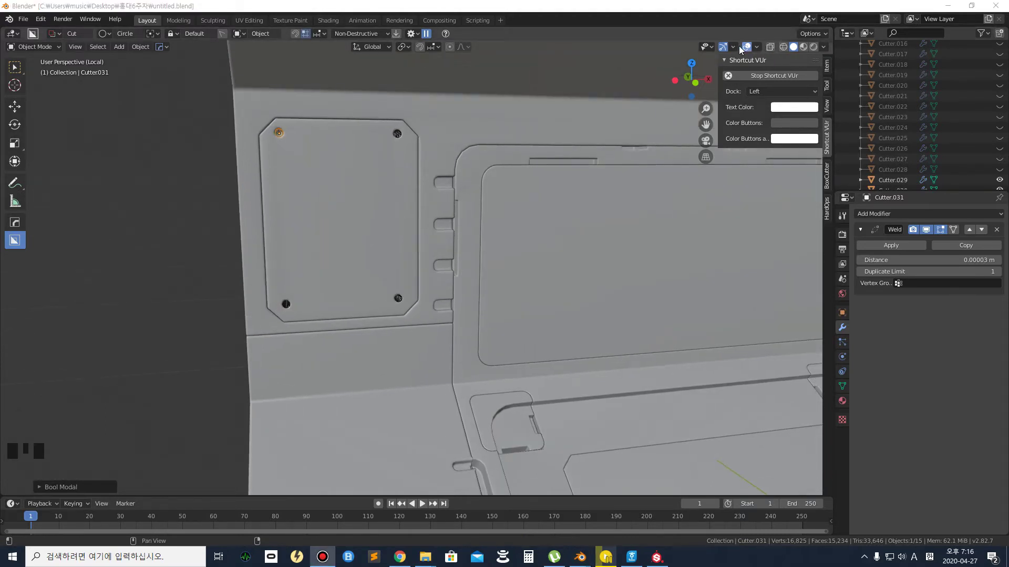
pyautogui.click(757, 47)
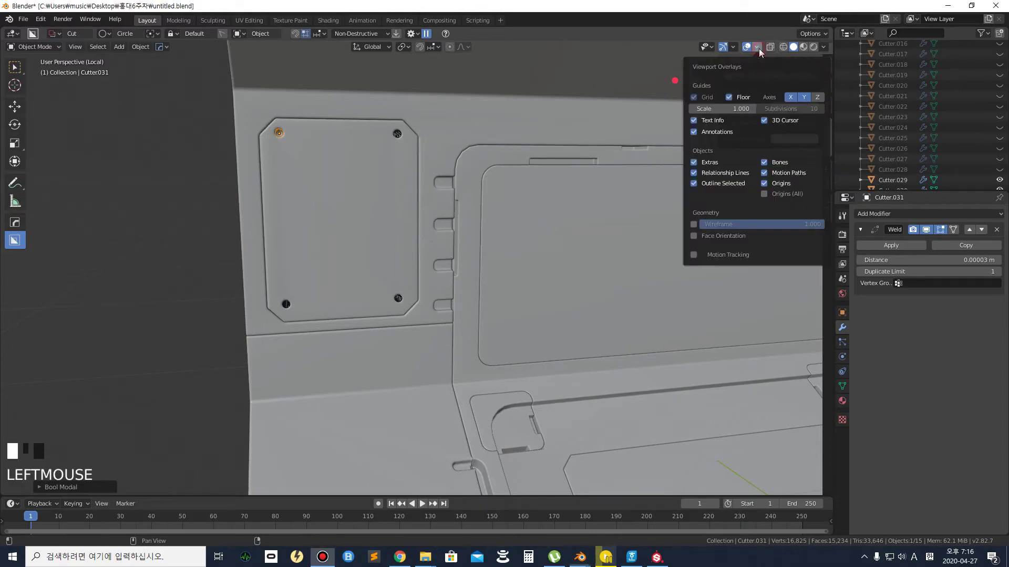
pyautogui.click(693, 224)
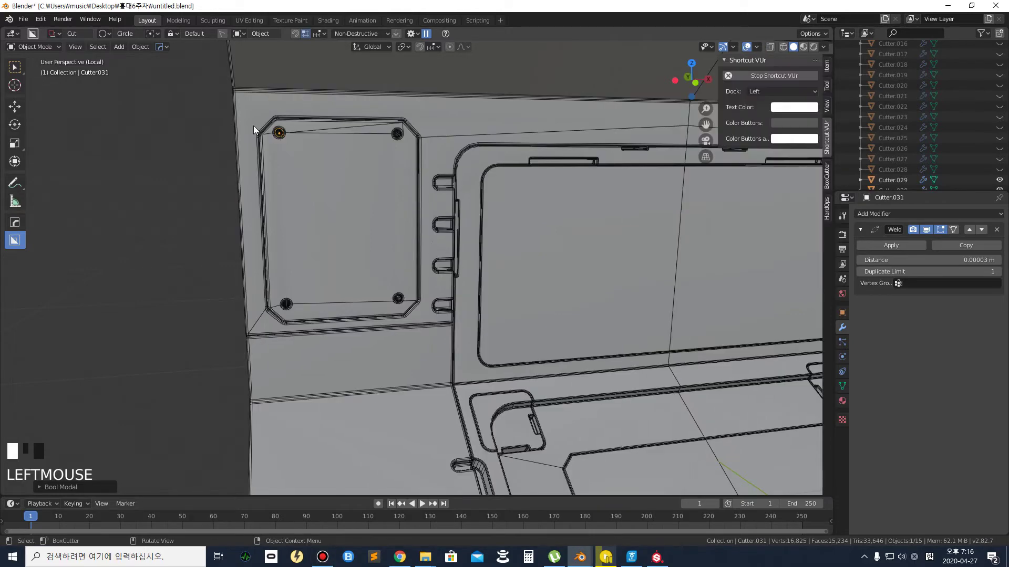
pyautogui.scroll(2, 286, 111)
pyautogui.keyDown('shift'); pyautogui.moveTo(324, 103); pyautogui.dragTo(254, 141, button='middle'); pyautogui.keyUp('shift')
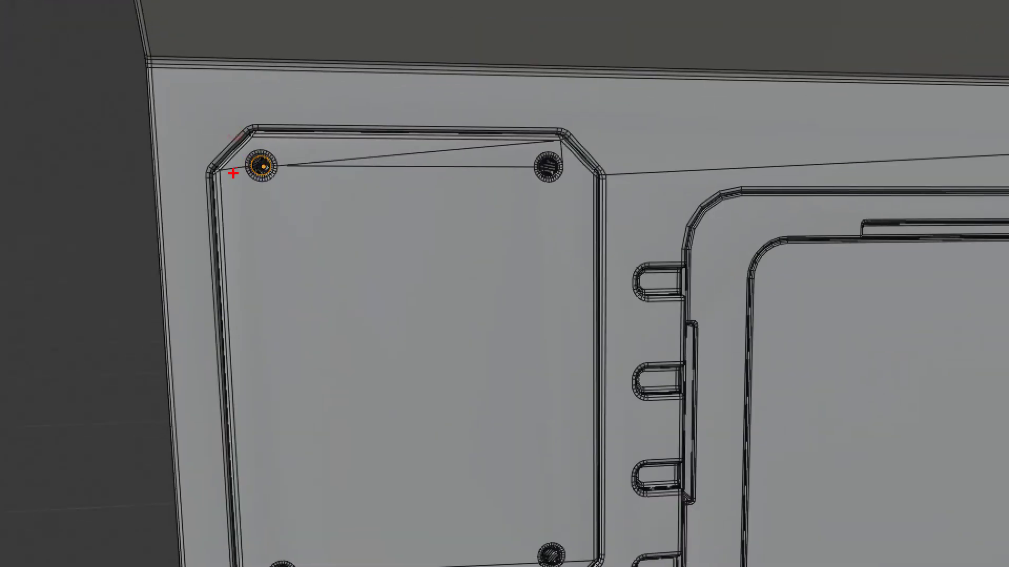
pyautogui.moveTo(224, 174); pyautogui.dragTo(307, 162)
pyautogui.moveTo(532, 133); pyautogui.dragTo(585, 135)
pyautogui.moveTo(310, 163); pyautogui.dragTo(543, 166)
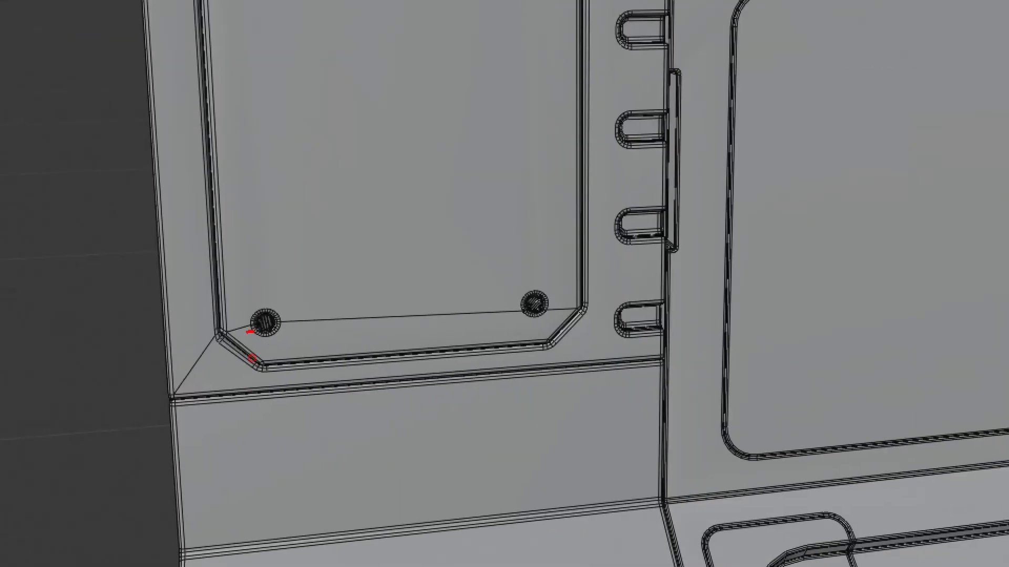
pyautogui.moveTo(249, 331); pyautogui.dragTo(195, 352)
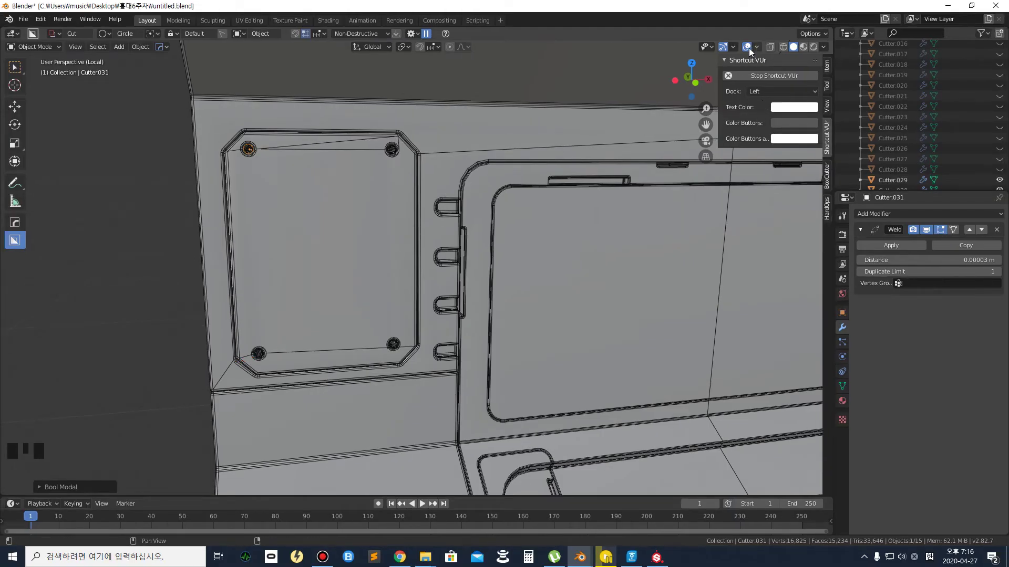
# Hide the wireframe overlay and view the chamfered panel's shading around the screw holes
pyautogui.click(734, 47)
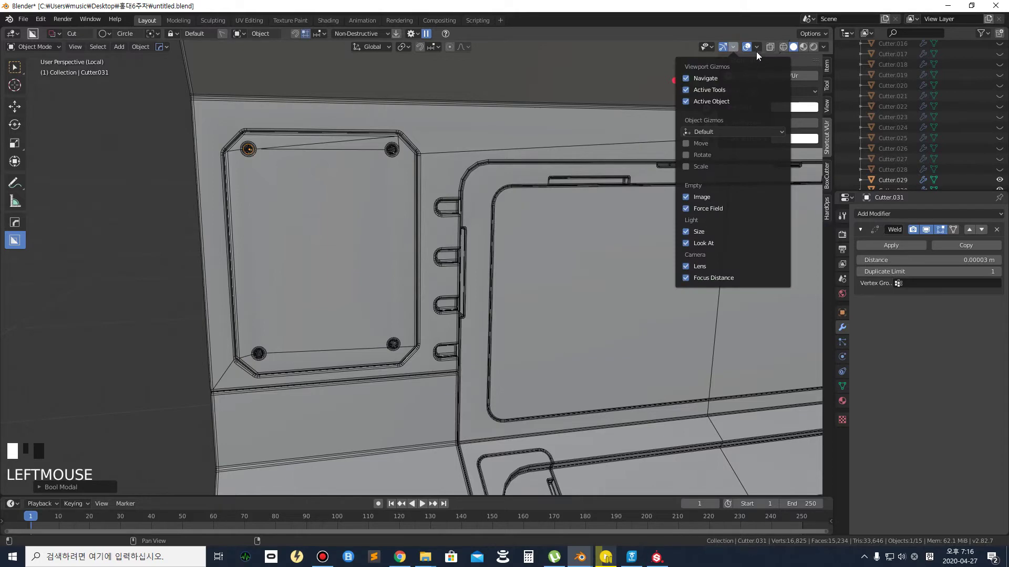
pyautogui.click(756, 47)
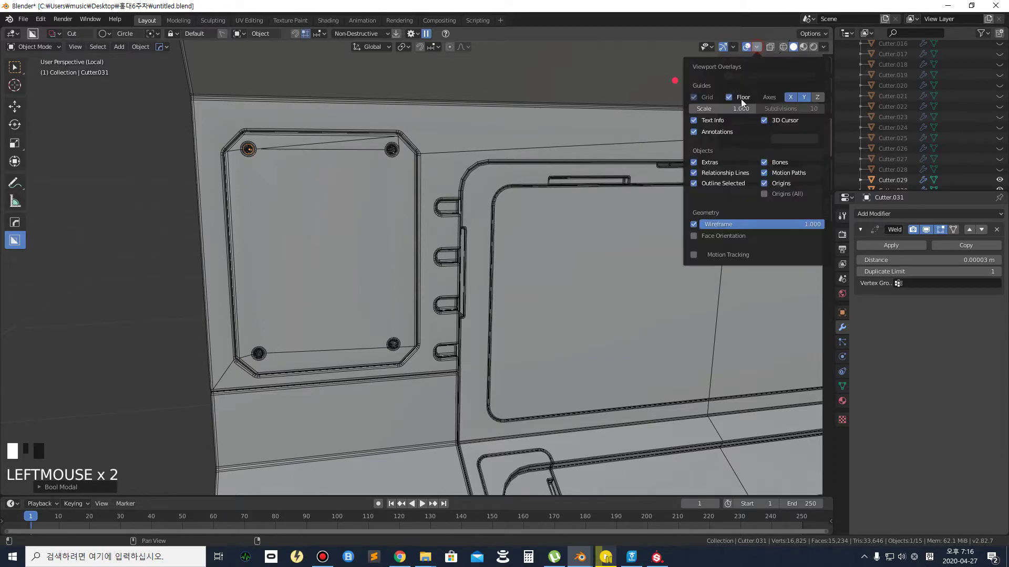
pyautogui.click(693, 224)
pyautogui.moveTo(281, 238); pyautogui.dragTo(327, 228, button='middle')
pyautogui.scroll(3, 261, 225)
pyautogui.moveTo(261, 229)
pyautogui.mouseDown(button='middle')
pyautogui.moveTo(283, 228)
pyautogui.moveTo(276, 234)
pyautogui.mouseUp(button='middle')
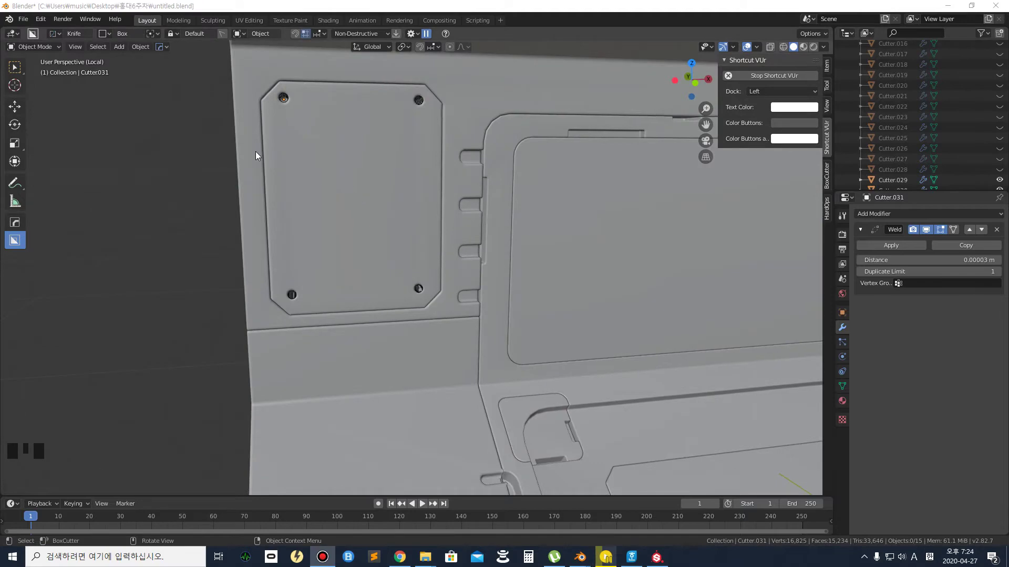
pyautogui.scroll(2, 256, 155)
pyautogui.moveTo(257, 156); pyautogui.dragTo(793, 41, button='middle')
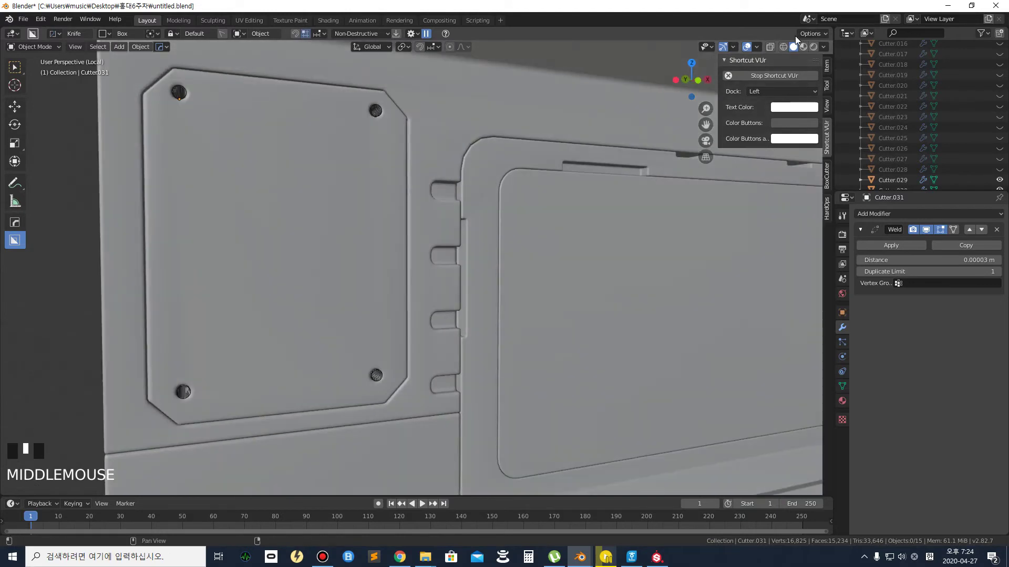
# Display the wireframe overlay over the model around the panel's upper screw holes
pyautogui.click(733, 47)
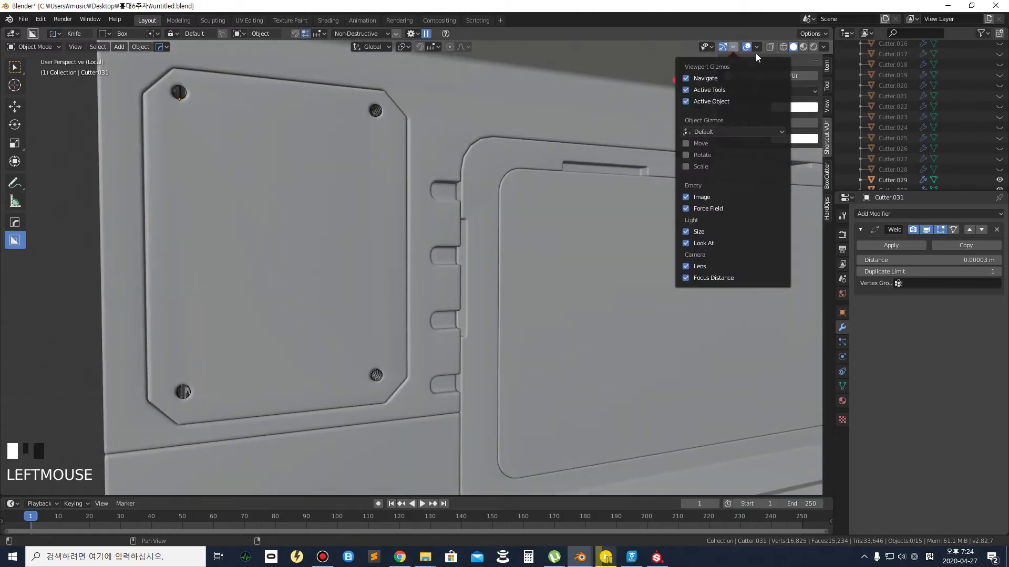
pyautogui.click(757, 47)
pyautogui.click(756, 47)
pyautogui.click(693, 224)
pyautogui.moveTo(273, 174); pyautogui.dragTo(310, 147, button='middle')
pyautogui.scroll(-2, 310, 147)
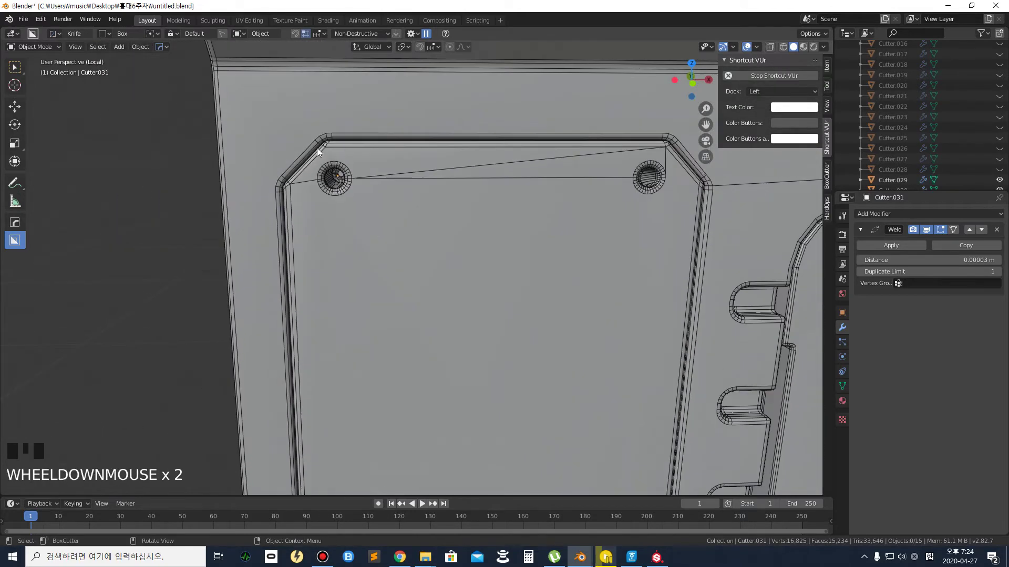
# Select the chamfered side panel and set BoxCutter to Knife mode with the box shape
pyautogui.click(401, 214)
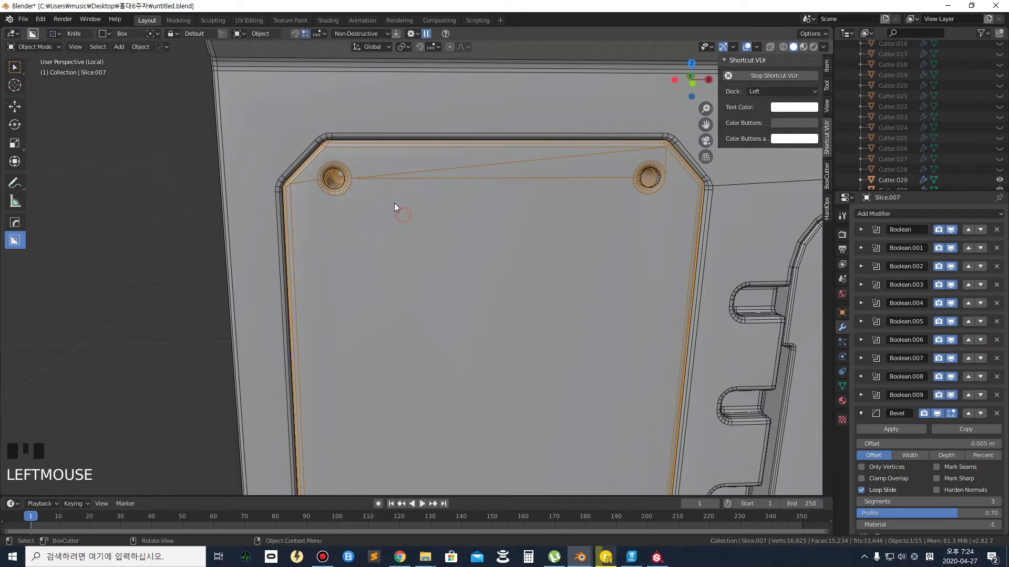
pyautogui.click(57, 34)
pyautogui.click(18, 57)
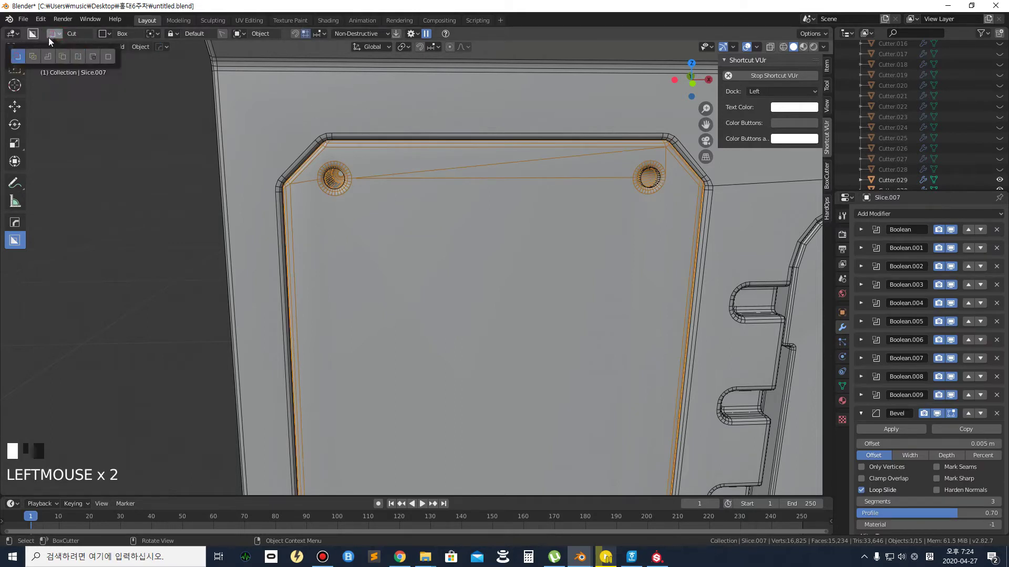
pyautogui.click(60, 34)
pyautogui.click(78, 56)
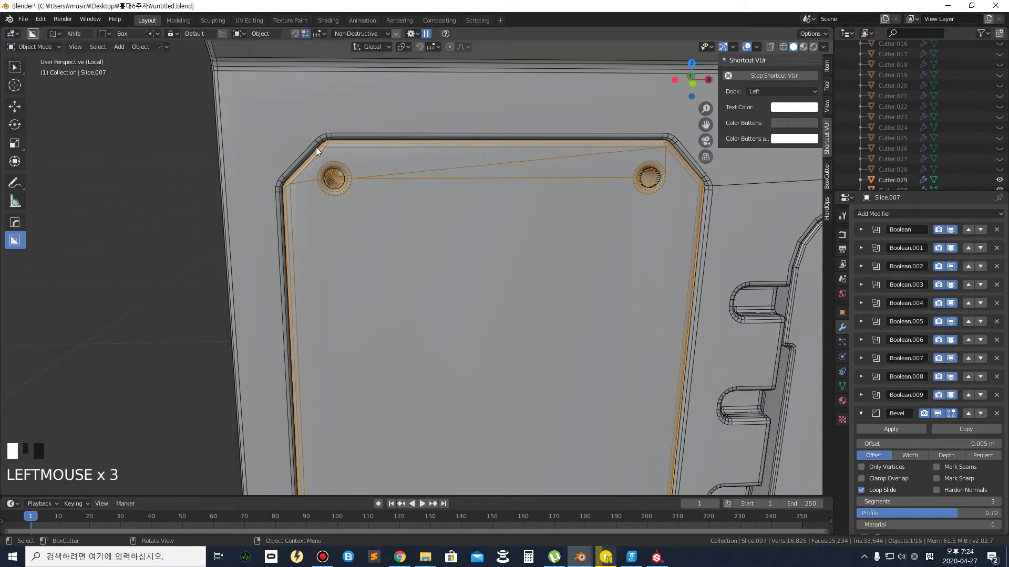
pyautogui.moveTo(388, 101)
pyautogui.mouseDown()
pyautogui.moveTo(348, 177)
pyautogui.moveTo(267, 179)
pyautogui.mouseUp()
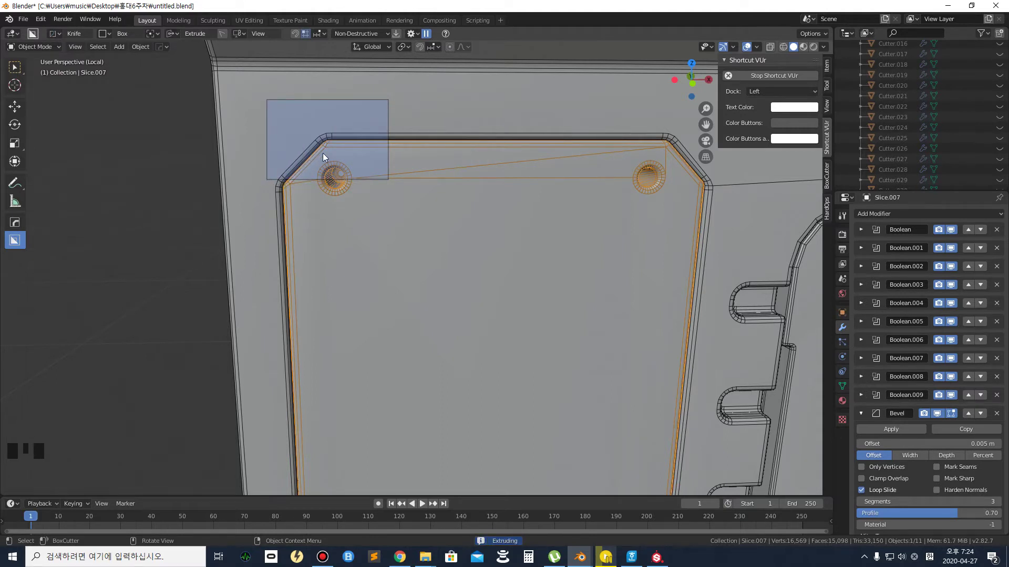
pyautogui.moveTo(323, 153); pyautogui.dragTo(361, 157, button='middle')
pyautogui.rightClick(358, 159)
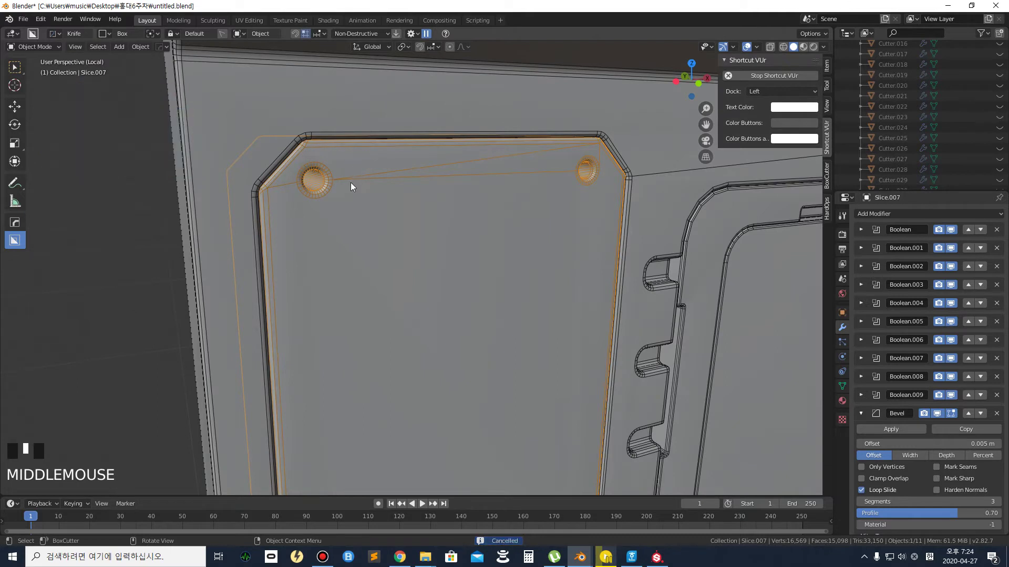
# Knife box-shaped edges into the chamfered panel from each upper screw hole out past its outer and inner upper corners
pyautogui.moveTo(343, 187)
pyautogui.mouseDown()
pyautogui.moveTo(194, 101)
pyautogui.moveTo(210, 108)
pyautogui.mouseUp()
pyautogui.moveTo(653, 175); pyautogui.dragTo(433, 187, button='middle')
pyautogui.scroll(2, 417, 177)
pyautogui.scroll(-1, 412, 165)
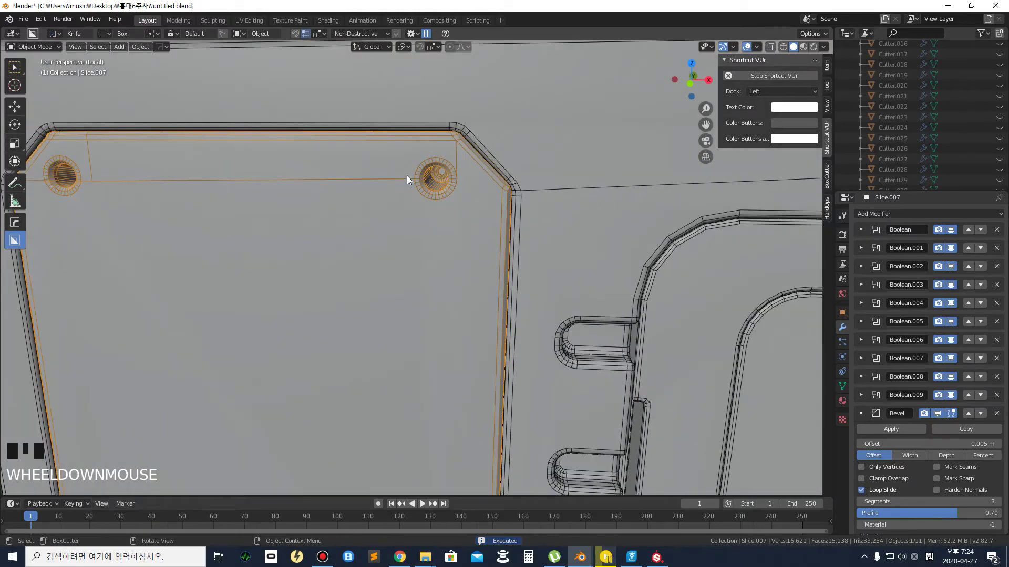
pyautogui.moveTo(399, 178)
pyautogui.mouseDown()
pyautogui.moveTo(507, 173)
pyautogui.moveTo(540, 94)
pyautogui.mouseUp()
pyautogui.moveTo(465, 129); pyautogui.dragTo(525, 135, button='middle')
pyautogui.click(353, 121)
# Knife a box into the chamfered panel from beside the lower outer screw hole upward past the panel's outer edge
pyautogui.scroll(-3, 375, 217)
pyautogui.keyDown('shift'); pyautogui.moveTo(348, 329); pyautogui.dragTo(242, 78, button='middle'); pyautogui.keyUp('shift')
pyautogui.keyDown('shift'); pyautogui.moveTo(378, 252); pyautogui.dragTo(289, 313, button='middle'); pyautogui.keyUp('shift')
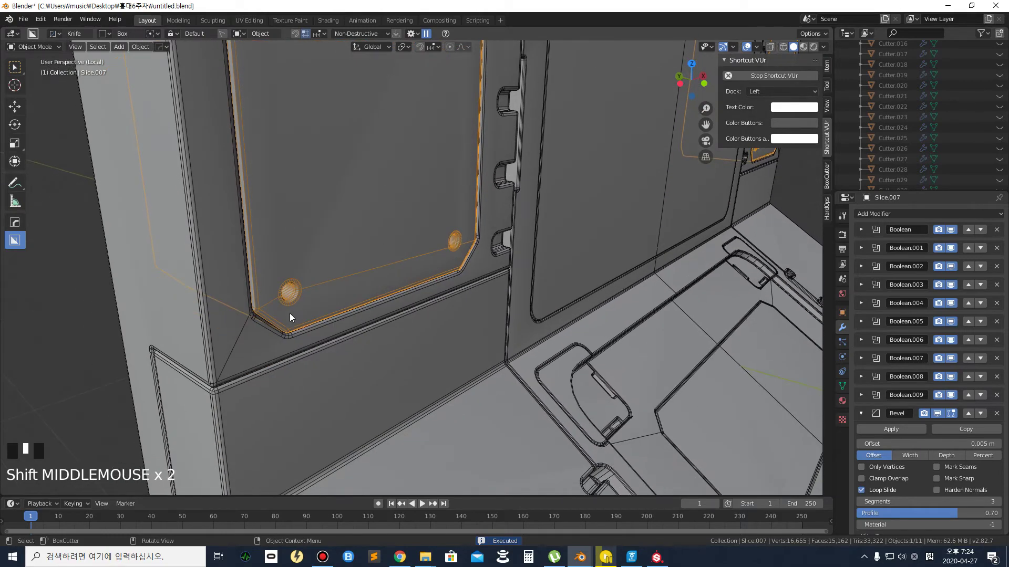
pyautogui.scroll(3, 289, 313)
pyautogui.keyDown('shift'); pyautogui.moveTo(287, 240); pyautogui.dragTo(288, 198, button='middle'); pyautogui.keyUp('shift')
pyautogui.scroll(2, 139, 204)
pyautogui.moveTo(372, 160); pyautogui.dragTo(353, 293, button='middle')
pyautogui.scroll(-3, 362, 149)
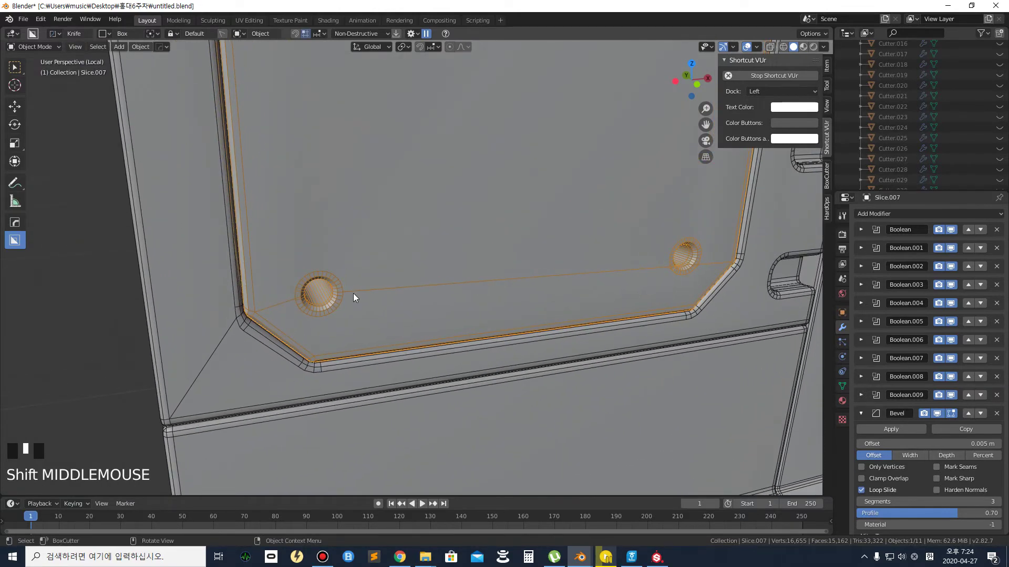
pyautogui.moveTo(357, 291)
pyautogui.mouseDown()
pyautogui.moveTo(311, 285)
pyautogui.moveTo(200, 232)
pyautogui.moveTo(217, 197)
pyautogui.moveTo(182, 190)
pyautogui.mouseUp()
pyautogui.click(183, 191)
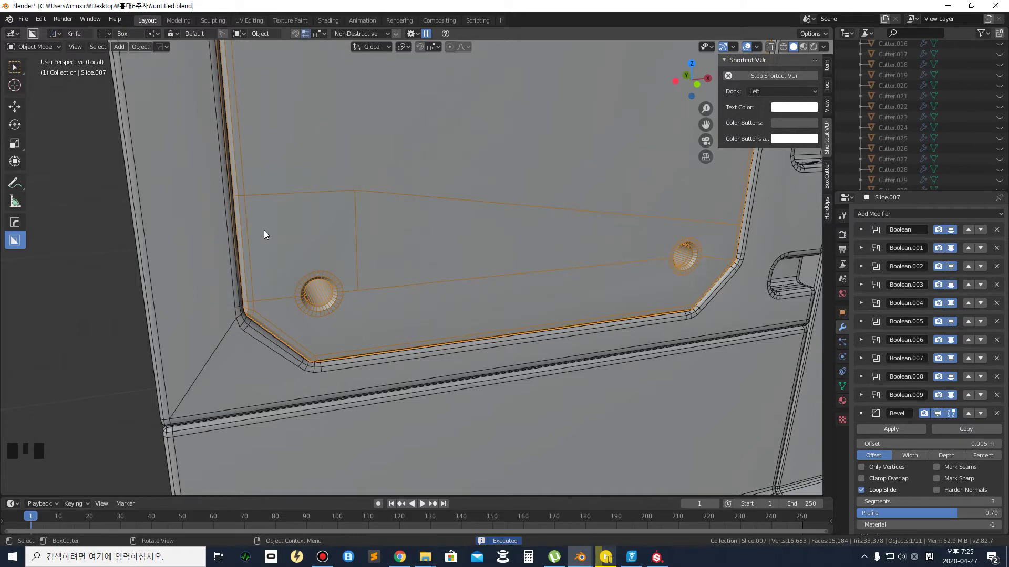
# Knife a matching box into the panel at the lower inner screw hole, extending past the inner edge near the notches
pyautogui.scroll(-2, 378, 238)
pyautogui.keyDown('shift'); pyautogui.moveTo(484, 248); pyautogui.dragTo(333, 261, button='middle'); pyautogui.keyUp('shift')
pyautogui.scroll(2, 351, 266)
pyautogui.moveTo(357, 261)
pyautogui.mouseDown()
pyautogui.moveTo(434, 261)
pyautogui.moveTo(486, 159)
pyautogui.mouseUp()
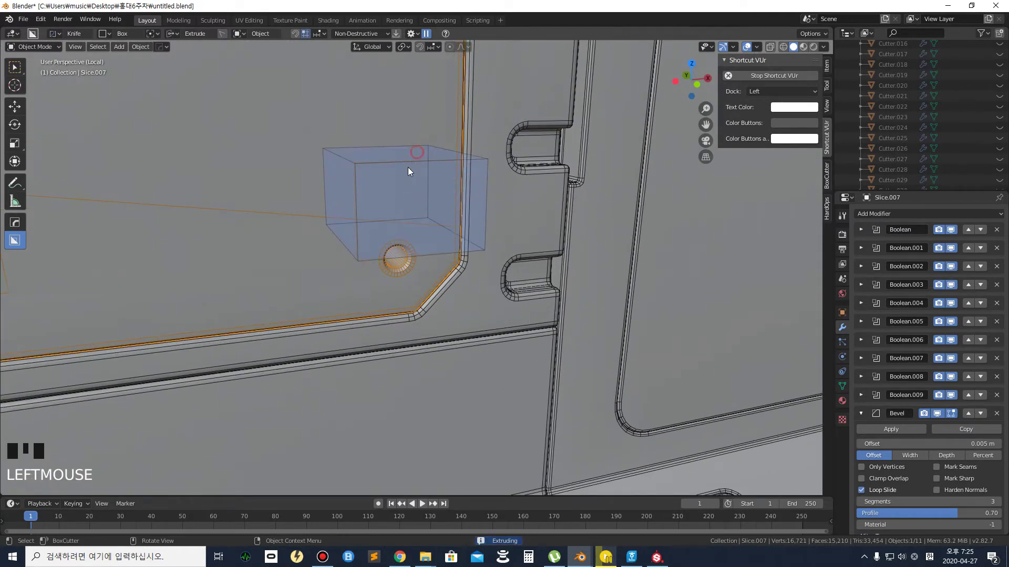
pyautogui.click(411, 159)
# Switch from BoxCutter to the Select Box tool and deselect the chamfered panels
pyautogui.scroll(-3, 406, 171)
pyautogui.scroll(-3, 320, 247)
pyautogui.scroll(-3, 331, 240)
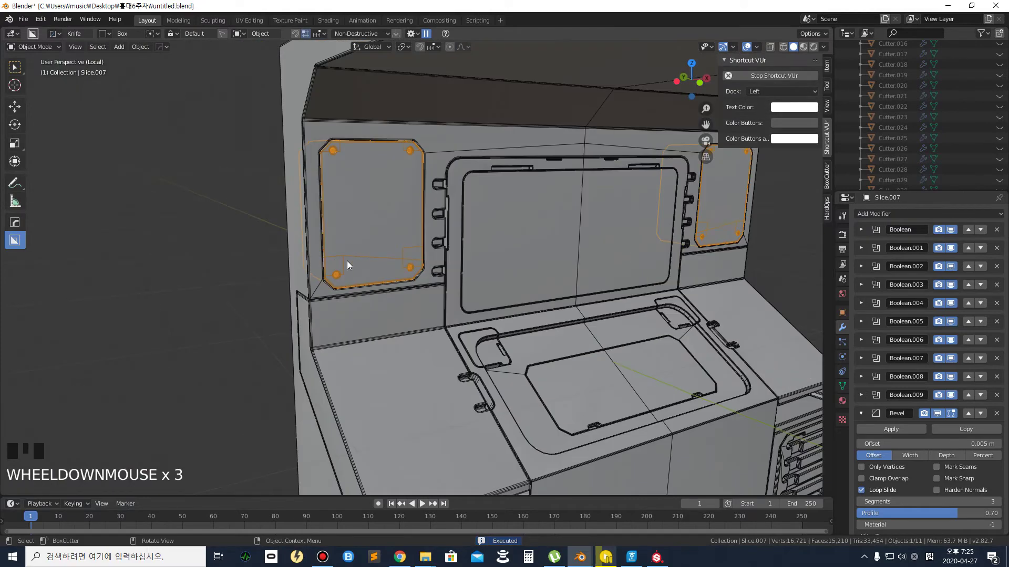
pyautogui.moveTo(372, 258); pyautogui.dragTo(396, 263, button='middle')
pyautogui.scroll(3, 354, 219)
pyautogui.scroll(-3, 307, 293)
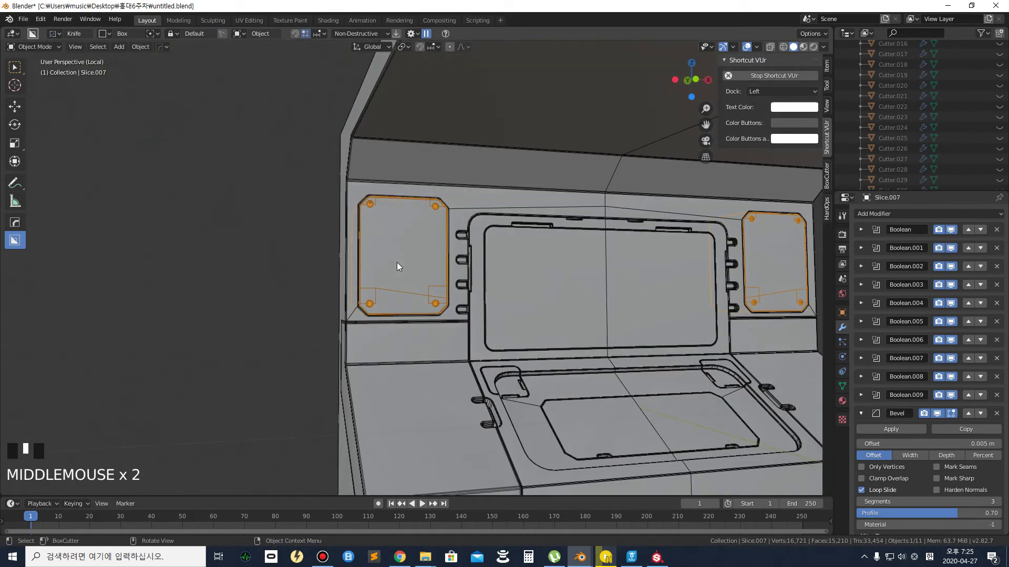
pyautogui.scroll(2, 396, 262)
pyautogui.click(6, 67)
pyautogui.click(167, 200)
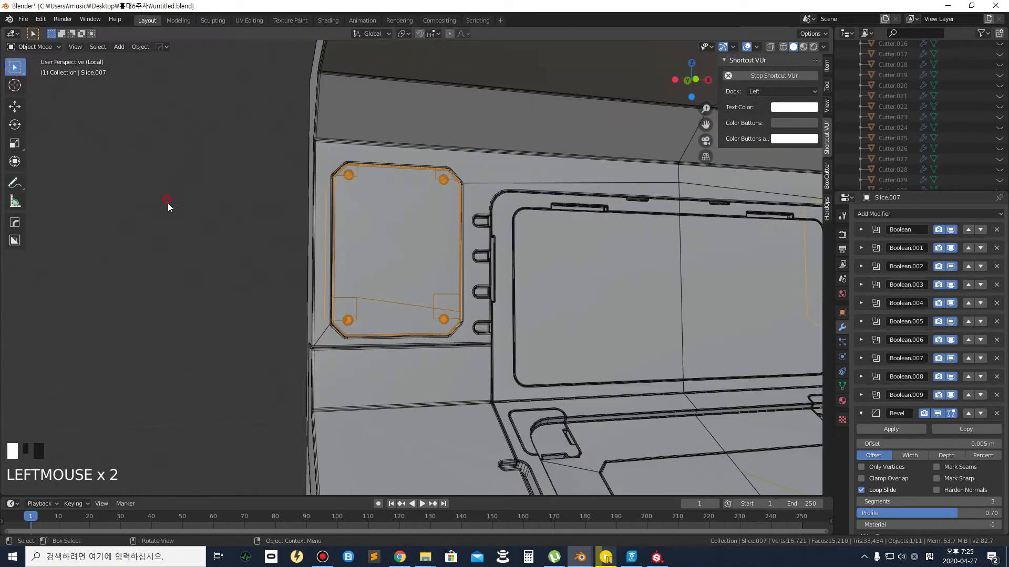
# Turn off the wireframe overlay so the whole console shows plain solid shading
pyautogui.scroll(-1, 209, 268)
pyautogui.keyDown('shift'); pyautogui.moveTo(209, 267); pyautogui.dragTo(452, 278, button='middle'); pyautogui.keyUp('shift')
pyautogui.scroll(-1, 461, 271)
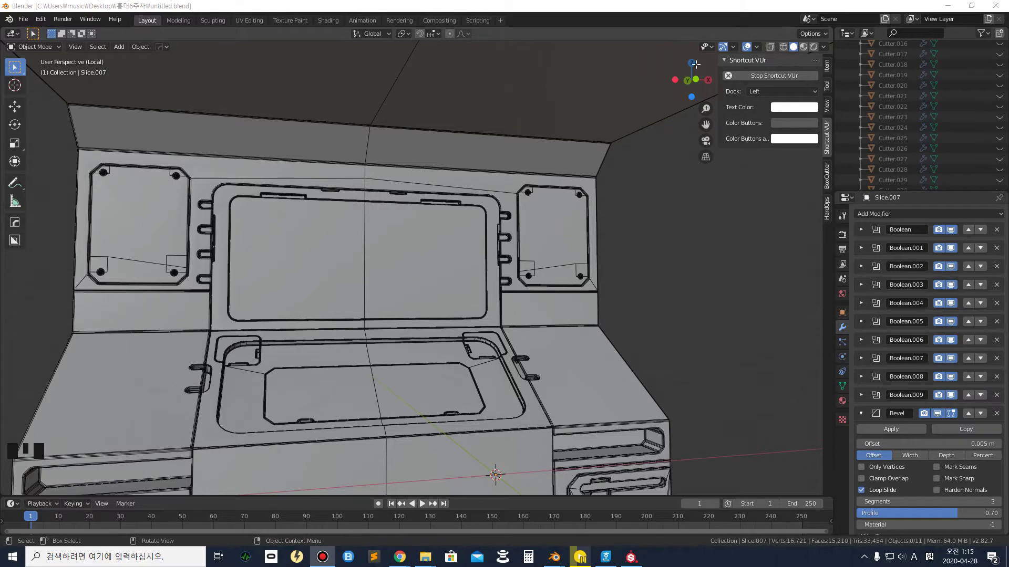
pyautogui.click(734, 48)
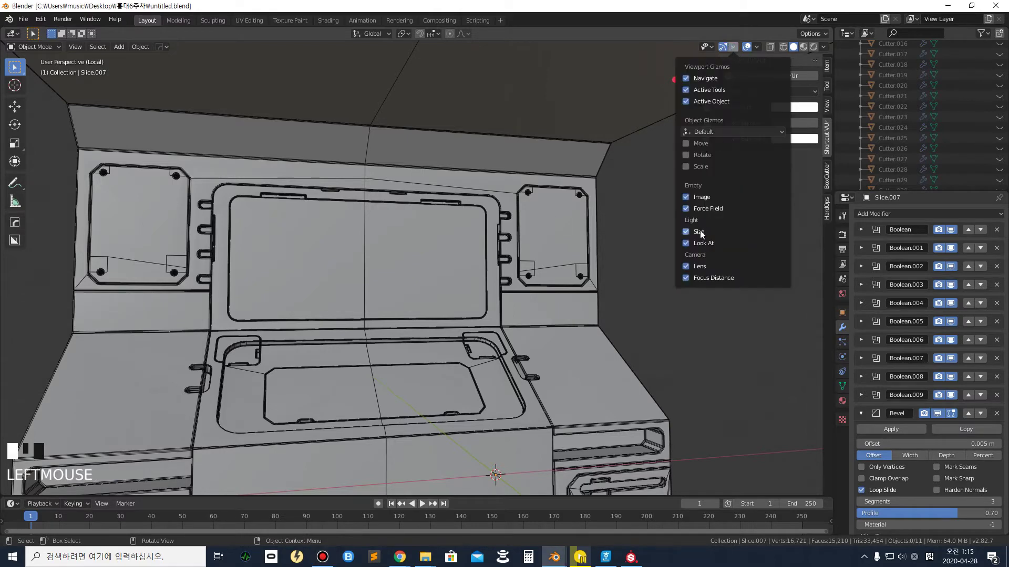
pyautogui.moveTo(757, 47)
pyautogui.click(694, 225)
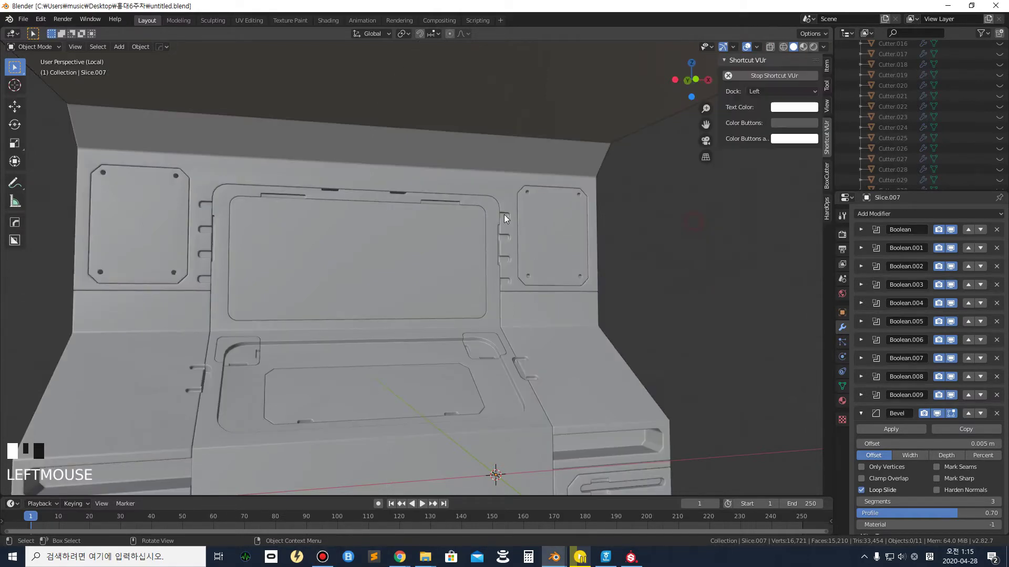
# Select the main console body with its floor slab and activate the BoxCutter tool
pyautogui.scroll(-4, 476, 264)
pyautogui.moveTo(476, 264); pyautogui.dragTo(443, 298, button='middle')
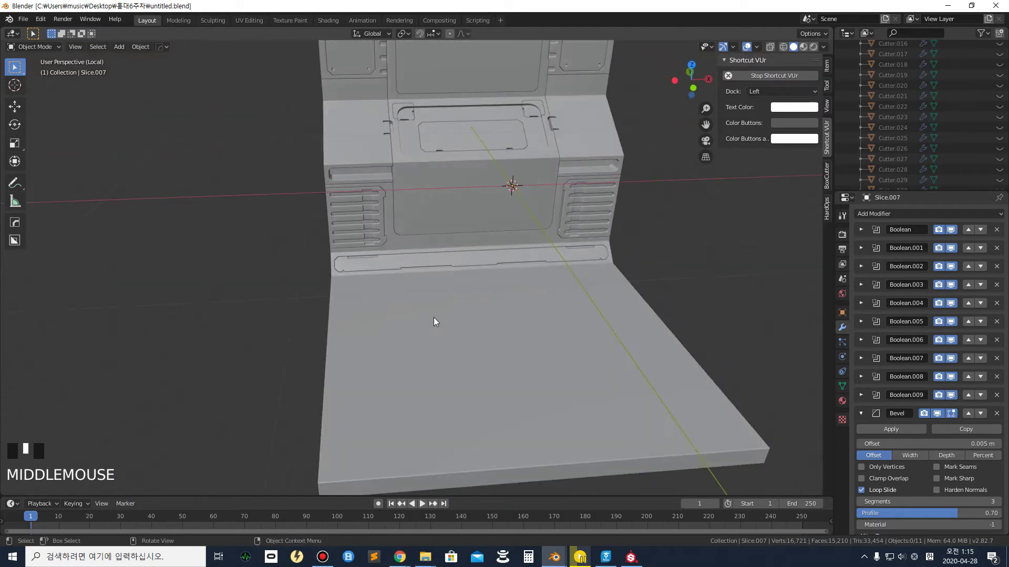
pyautogui.scroll(2, 388, 351)
pyautogui.scroll(-1, 348, 230)
pyautogui.keyDown('shift'); pyautogui.moveTo(383, 332); pyautogui.dragTo(313, 207, button='middle'); pyautogui.keyUp('shift')
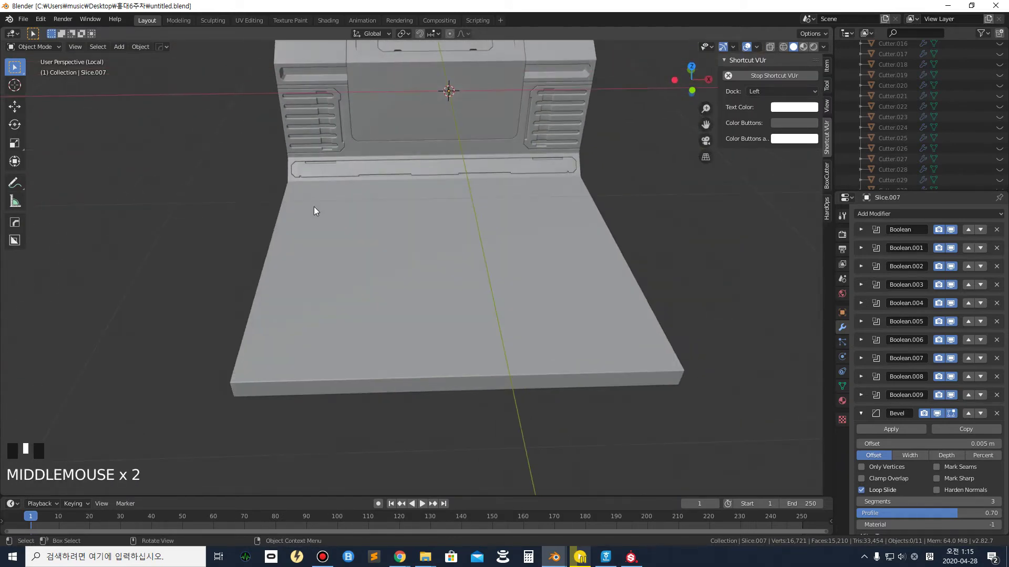
pyautogui.scroll(2, 283, 185)
pyautogui.click(275, 180)
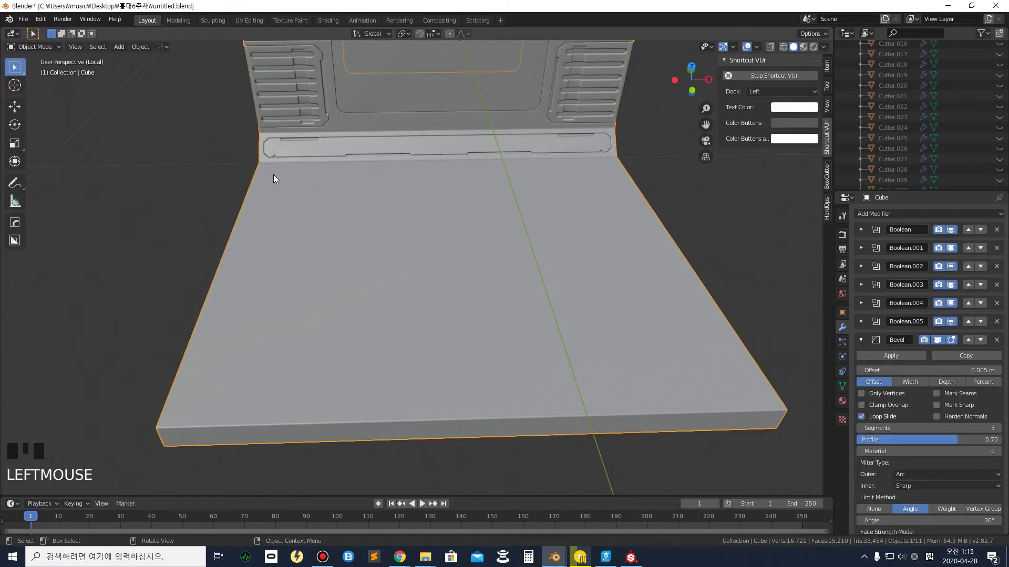
pyautogui.moveTo(274, 179); pyautogui.dragTo(344, 246)
pyautogui.click(15, 241)
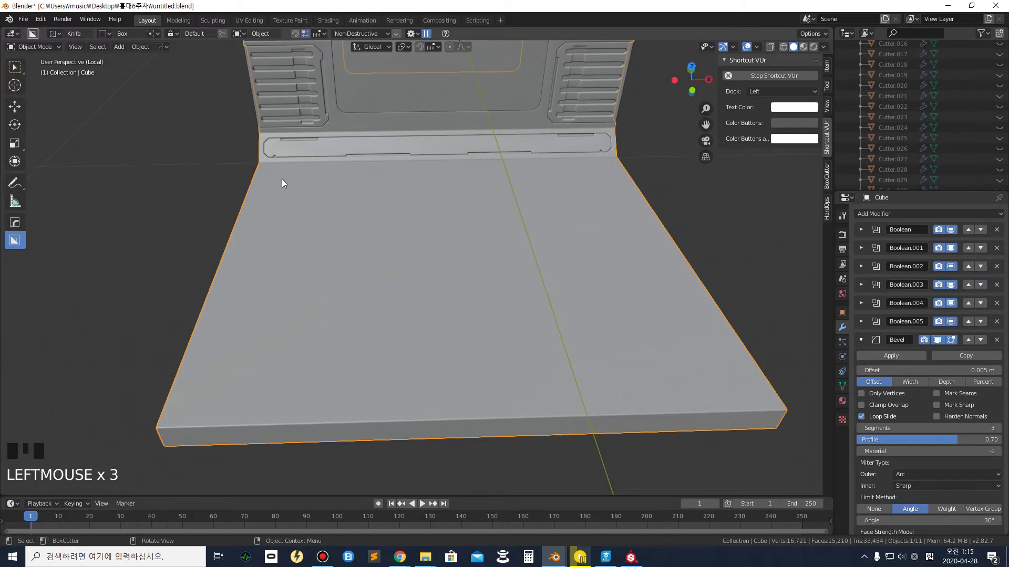
# Draw a BoxCutter box over the floor's top face inside a narrow border, set it to Cut and chamfer its four corners
pyautogui.moveTo(270, 182)
pyautogui.mouseDown()
pyautogui.moveTo(324, 223)
pyautogui.moveTo(744, 386)
pyautogui.mouseUp()
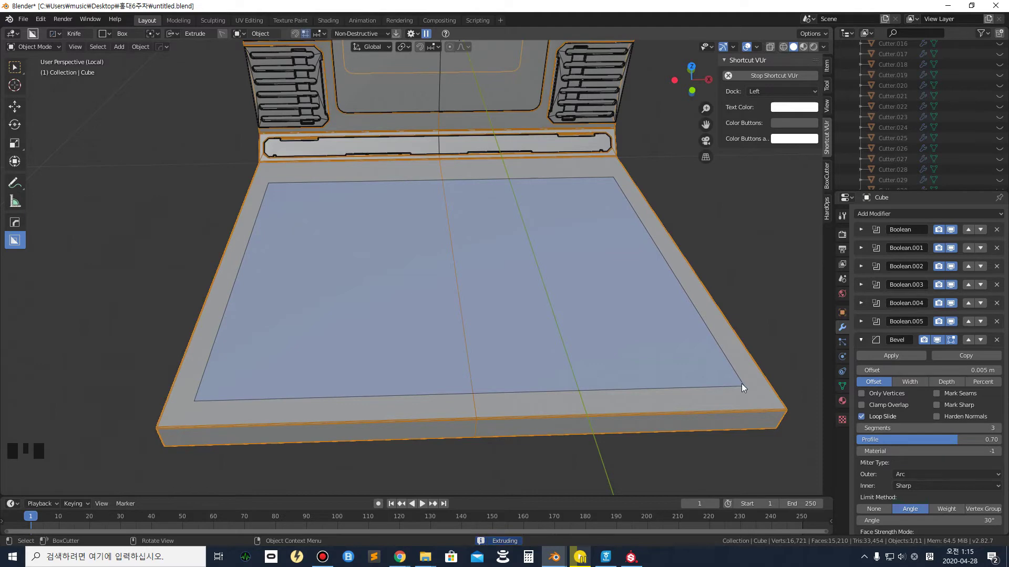
pyautogui.moveTo(410, 338); pyautogui.dragTo(174, 91, button='middle')
pyautogui.click(56, 33)
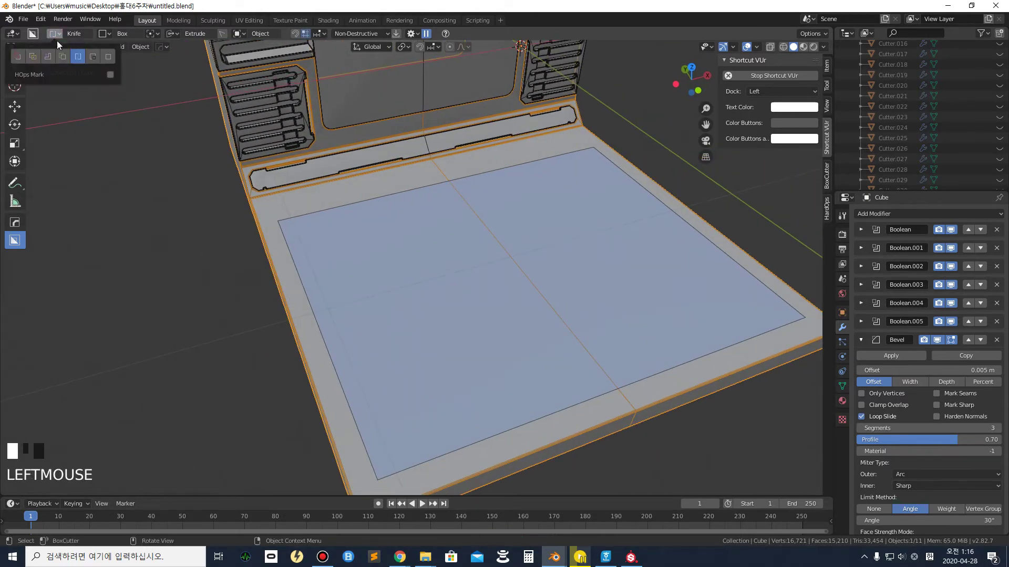
pyautogui.moveTo(457, 268)
pyautogui.mouseDown(button='middle')
pyautogui.moveTo(440, 238)
pyautogui.moveTo(444, 259)
pyautogui.mouseUp(button='middle')
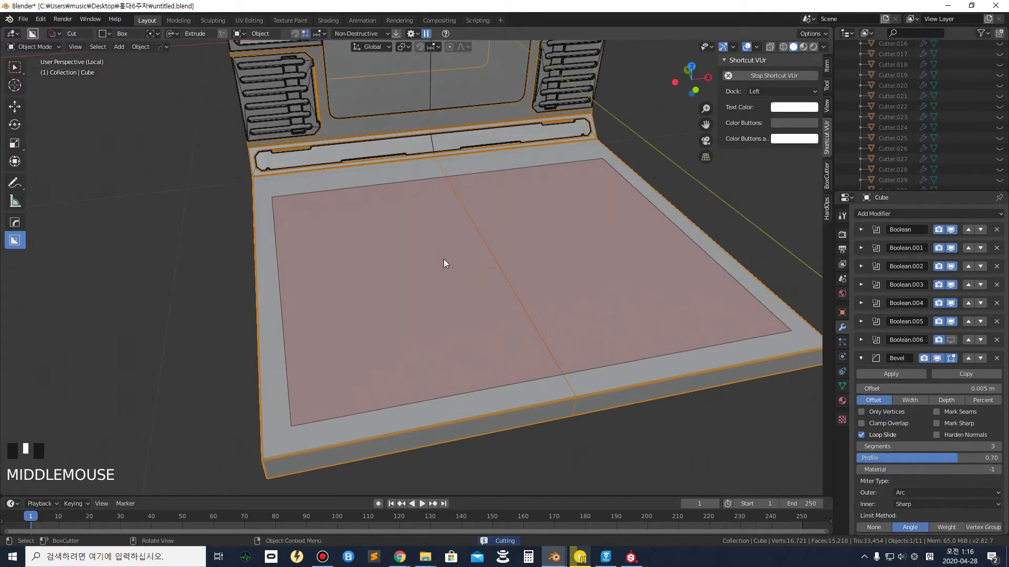
pyautogui.press('b')
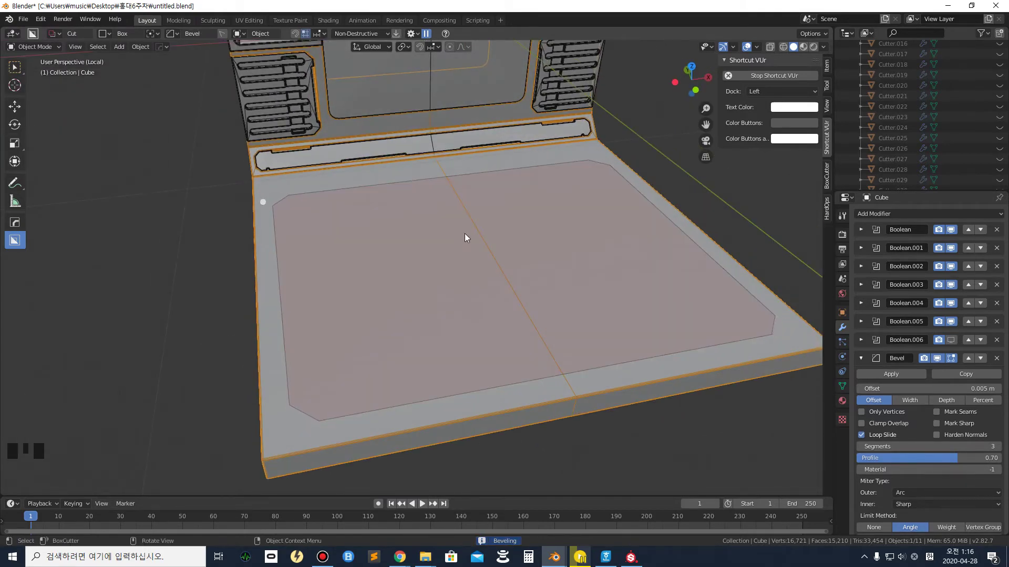
pyautogui.press('Tab')
pyautogui.moveTo(457, 378); pyautogui.dragTo(493, 336, button='middle')
# Extrude the chamfered box down through the floor slab and slice it off as a separate panel
pyautogui.press('e')
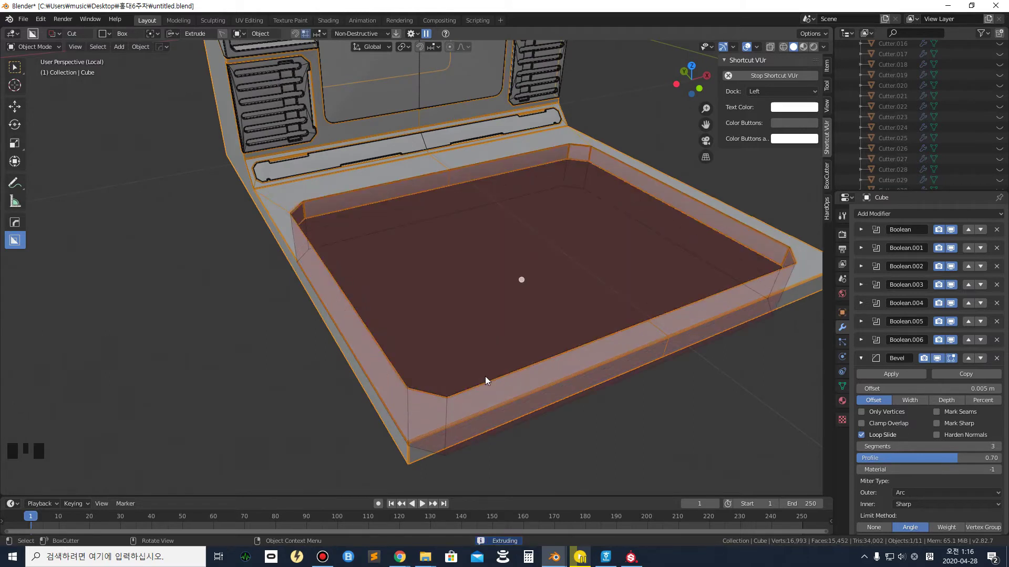
pyautogui.press('x')
pyautogui.click(484, 376)
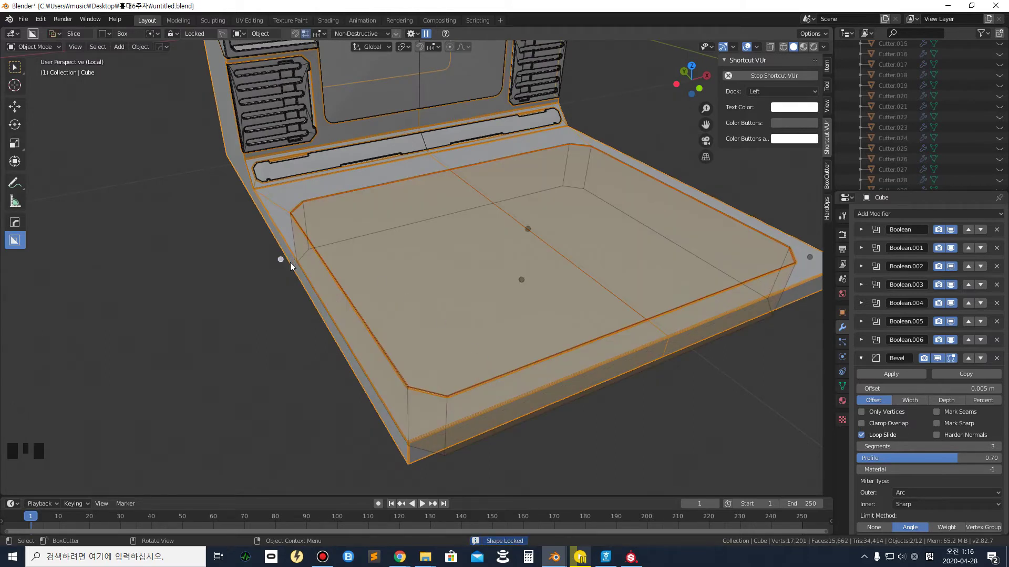
pyautogui.click(253, 304)
pyautogui.moveTo(352, 273); pyautogui.dragTo(361, 301, button='middle')
pyautogui.scroll(2, 304, 326)
pyautogui.scroll(-1, 286, 304)
pyautogui.moveTo(283, 303); pyautogui.dragTo(306, 266, button='middle')
pyautogui.scroll(2, 277, 251)
pyautogui.click(360, 261)
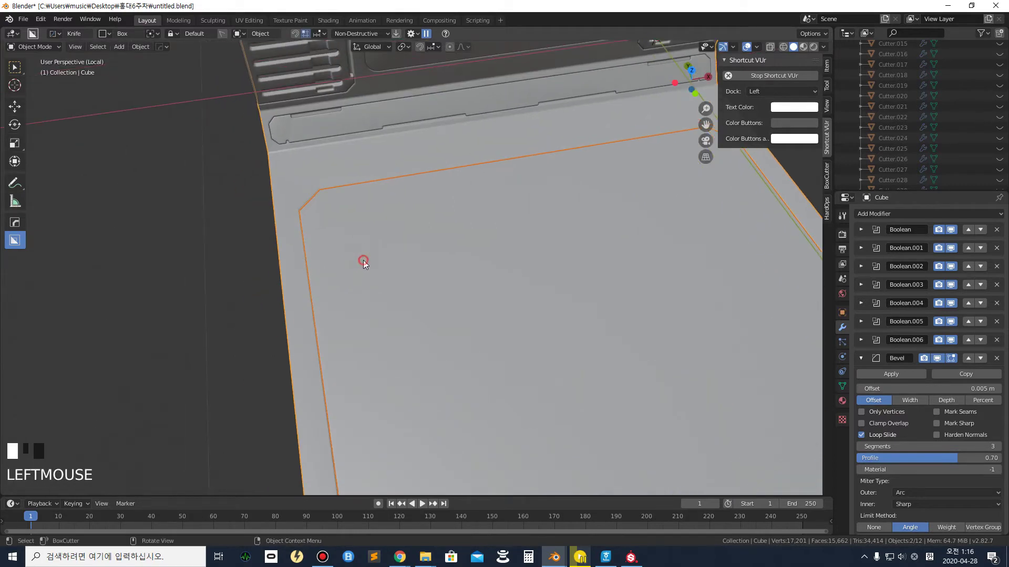
pyautogui.keyDown('shift'); pyautogui.moveTo(385, 283); pyautogui.dragTo(345, 201, button='middle'); pyautogui.keyUp('shift')
pyautogui.scroll(-2, 345, 230)
pyautogui.scroll(2, 266, 175)
pyautogui.click(344, 201)
pyautogui.moveTo(322, 197); pyautogui.dragTo(301, 195)
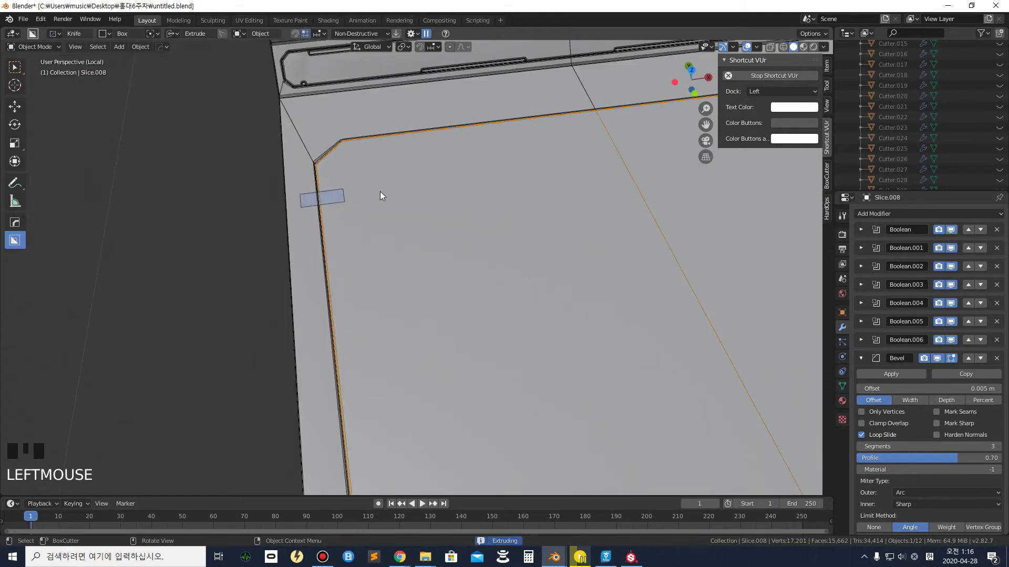
pyautogui.rightClick(193, 206)
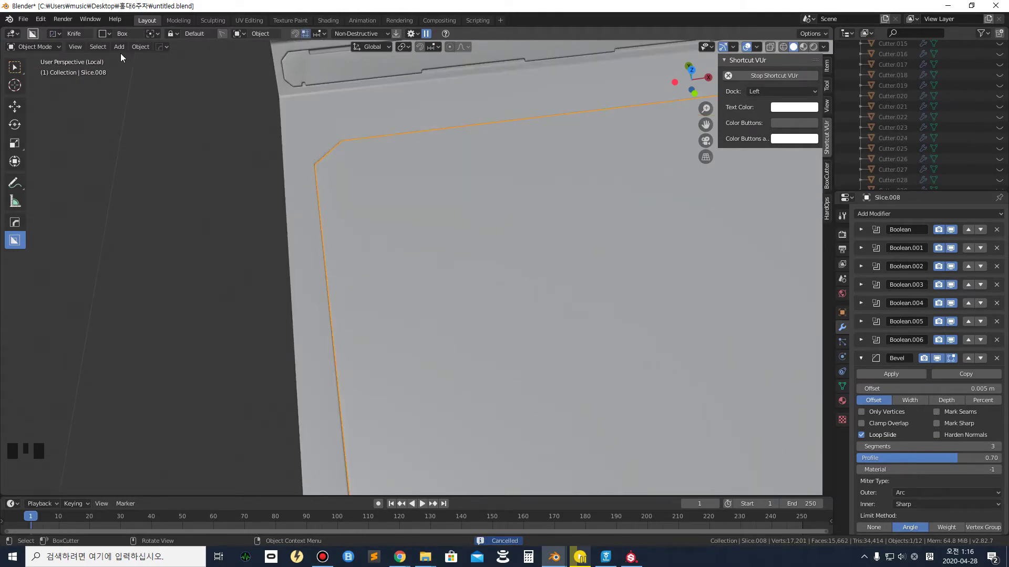
# Switch BoxCutter to Cut mode and select only the sliced floor panel
pyautogui.click(61, 33)
pyautogui.click(23, 56)
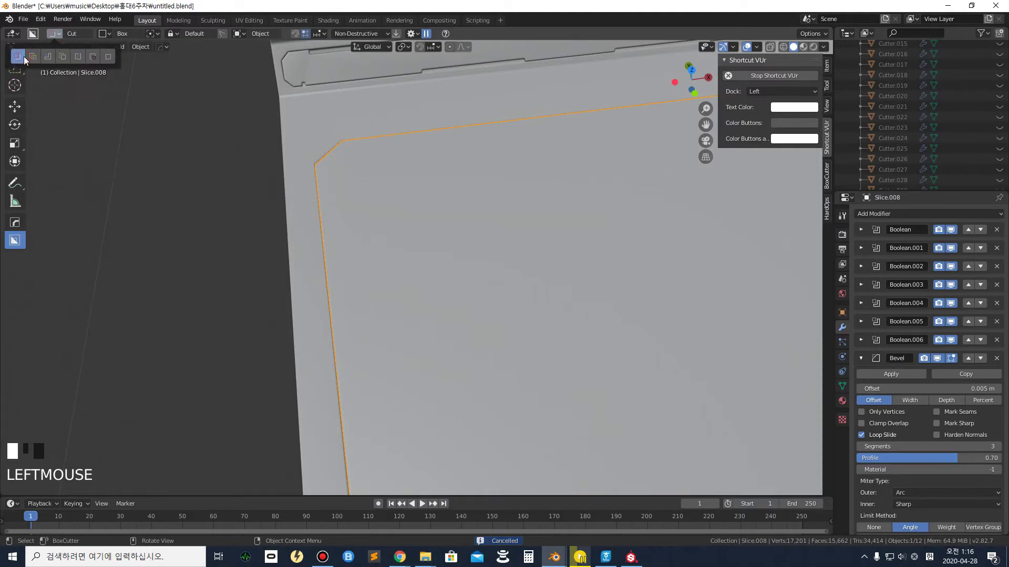
pyautogui.moveTo(347, 191); pyautogui.dragTo(302, 211)
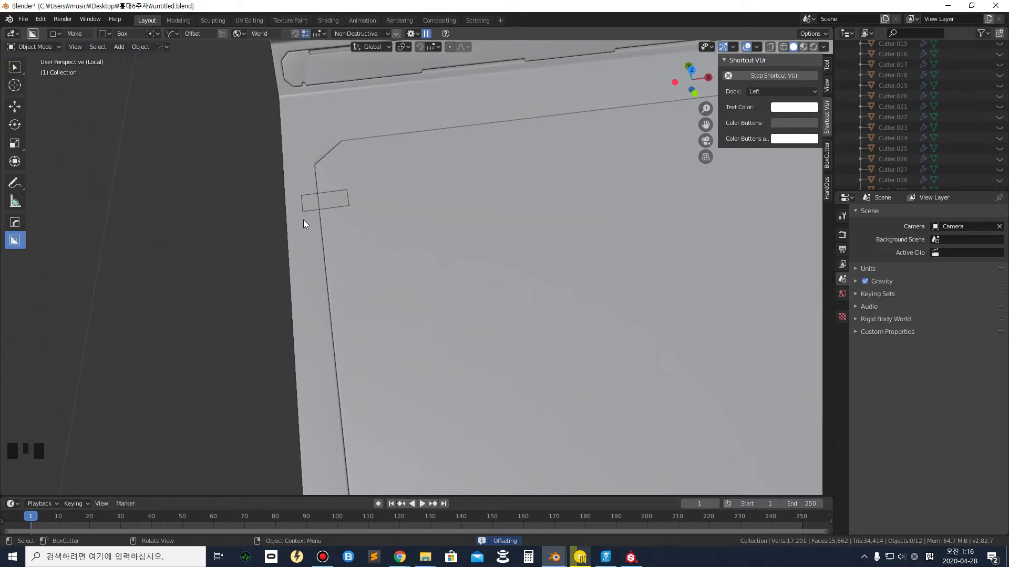
pyautogui.click(347, 208)
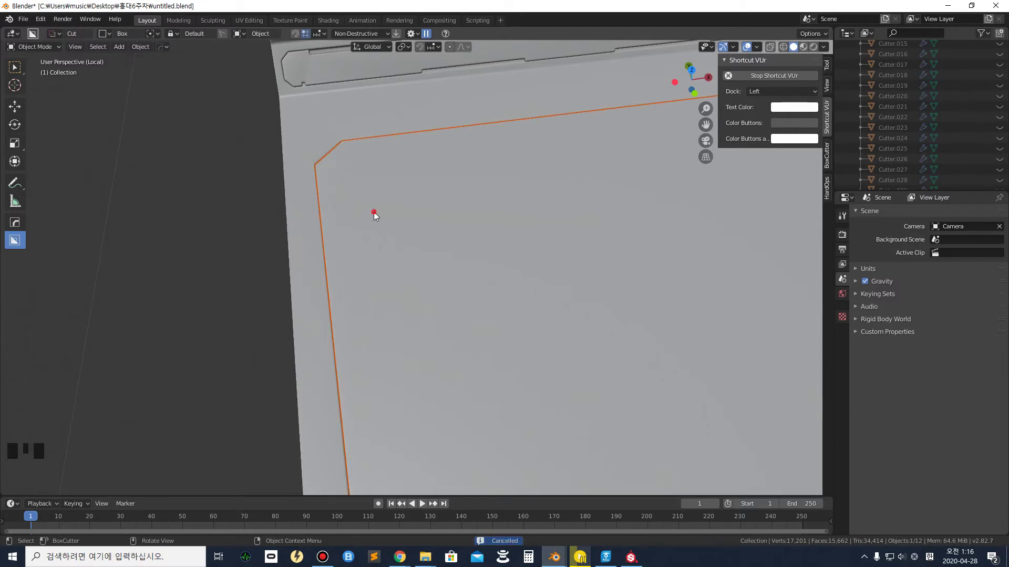
# Draw a small cut box across the panel's side edge near the rear corner, round it with 7 bevel segments and extrude it shallowly
pyautogui.moveTo(336, 200); pyautogui.dragTo(301, 216)
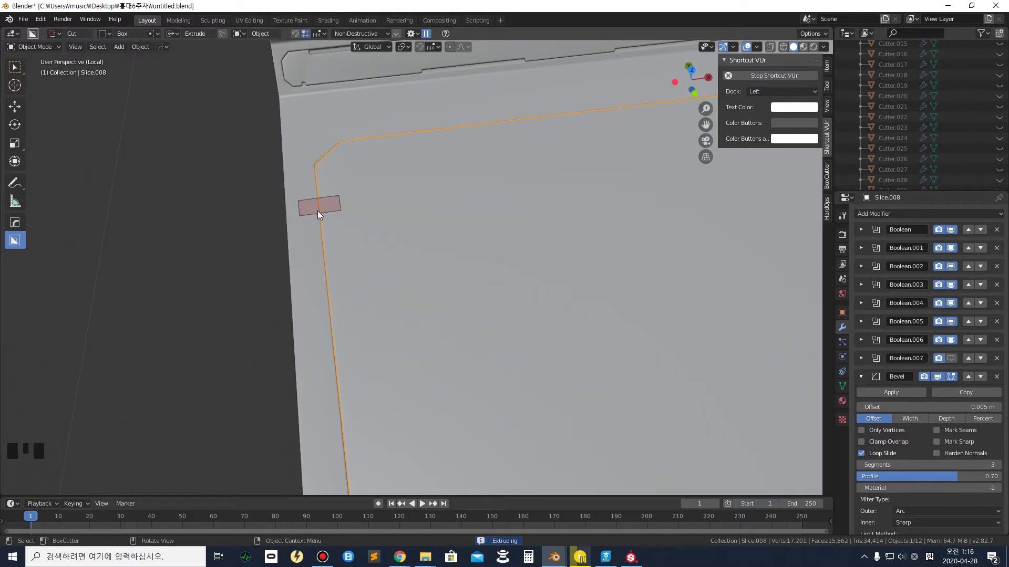
pyautogui.press('b')
pyautogui.scroll(1, 324, 210)
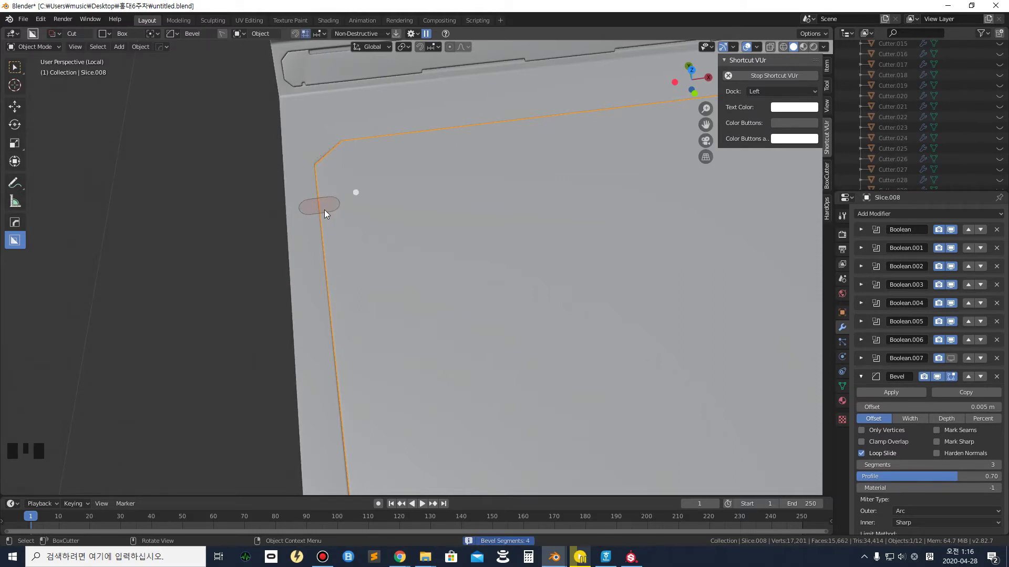
pyautogui.scroll(3, 323, 210)
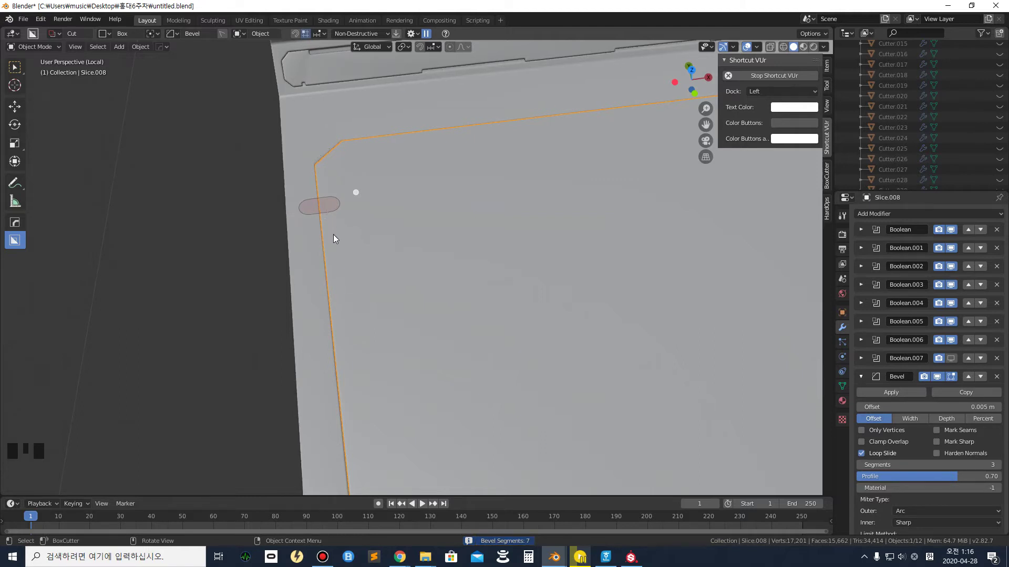
pyautogui.press('e')
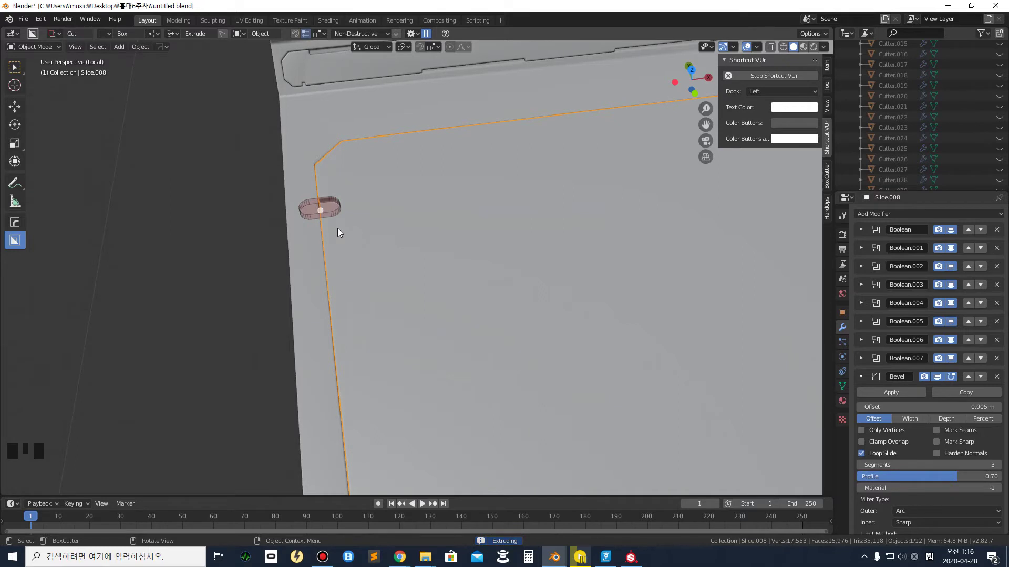
# Array the rounded slot cutter along the panel's side edge with a count of 4 and apply the cut
pyautogui.scroll(-3, 338, 233)
pyautogui.moveTo(363, 263); pyautogui.dragTo(371, 258, button='middle')
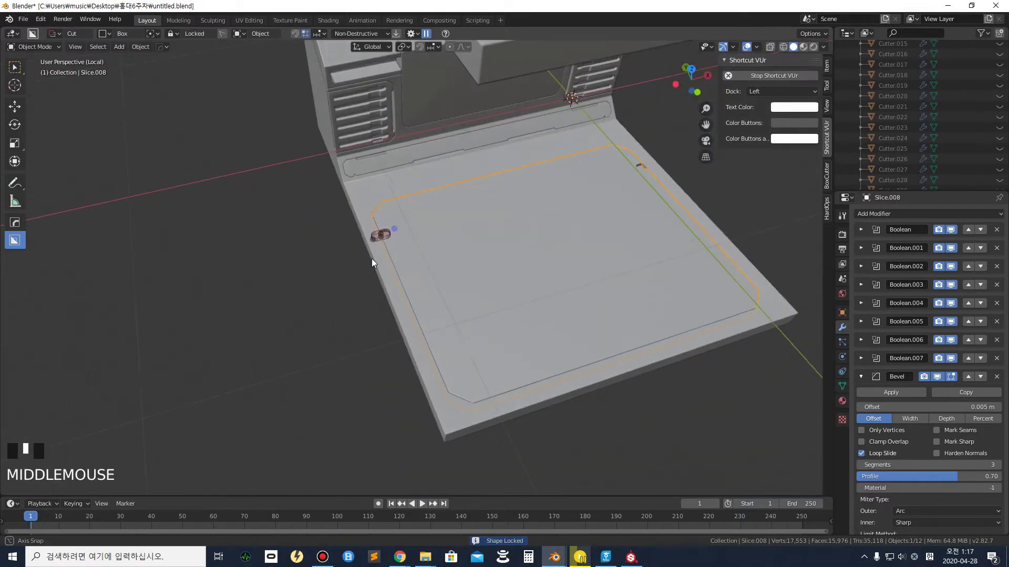
pyautogui.press('v')
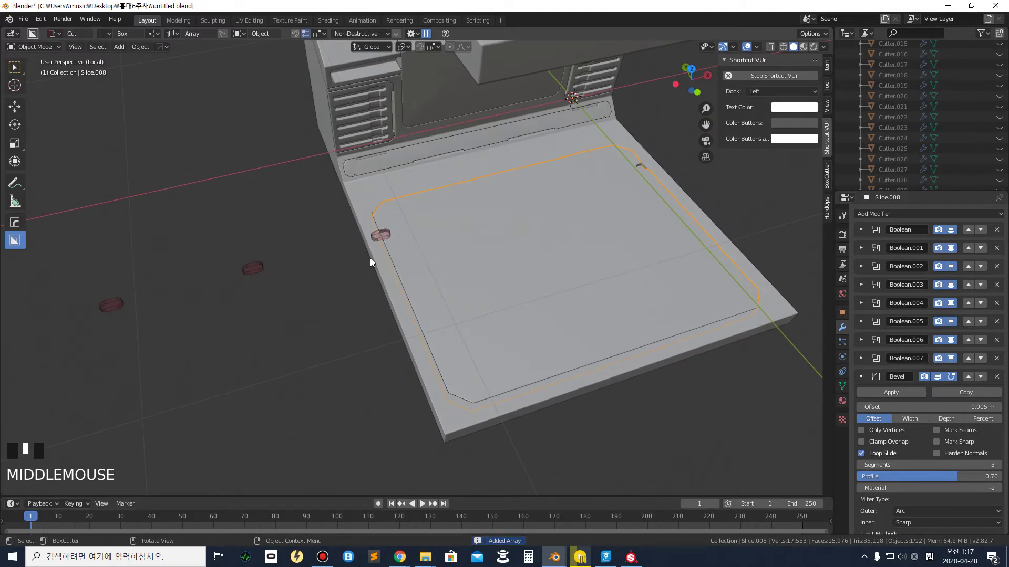
pyautogui.press('v')
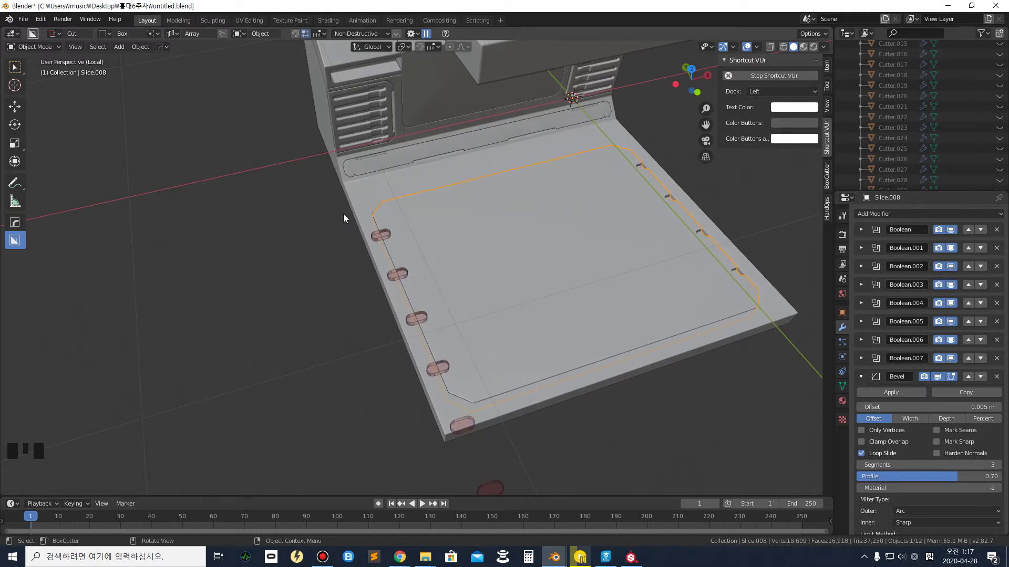
pyautogui.scroll(-4, 344, 218)
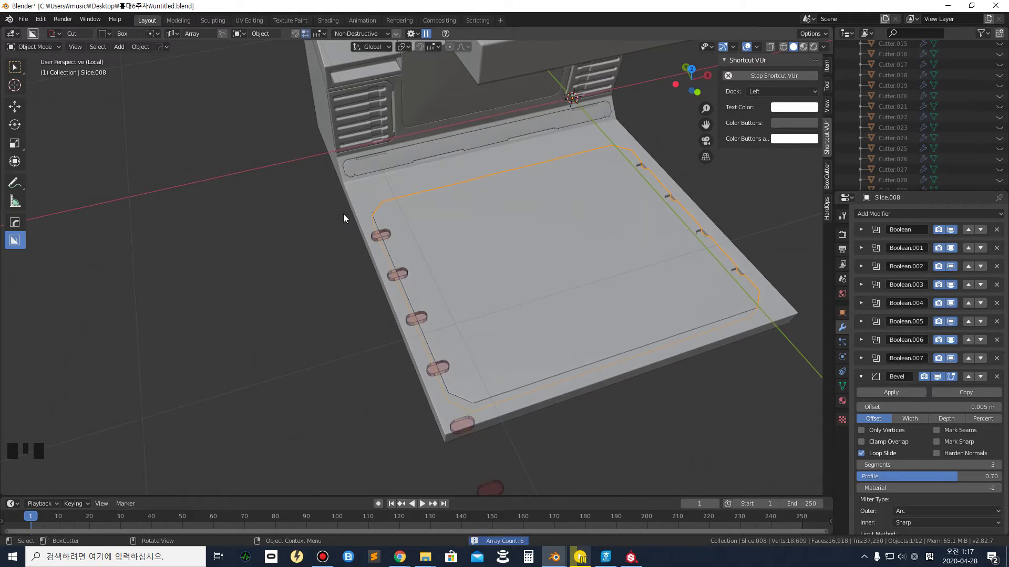
pyautogui.scroll(2, 344, 218)
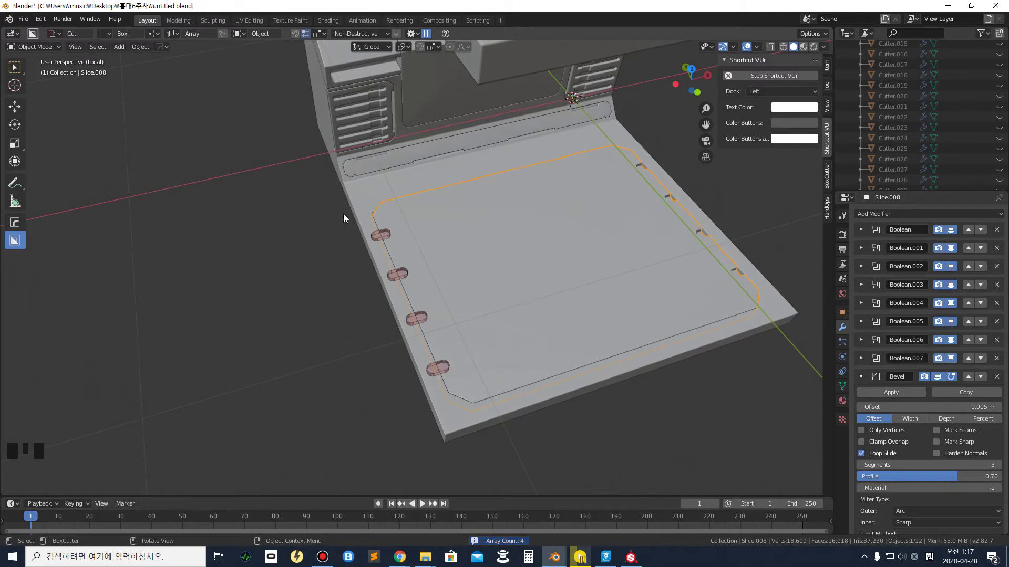
pyautogui.press('Tab')
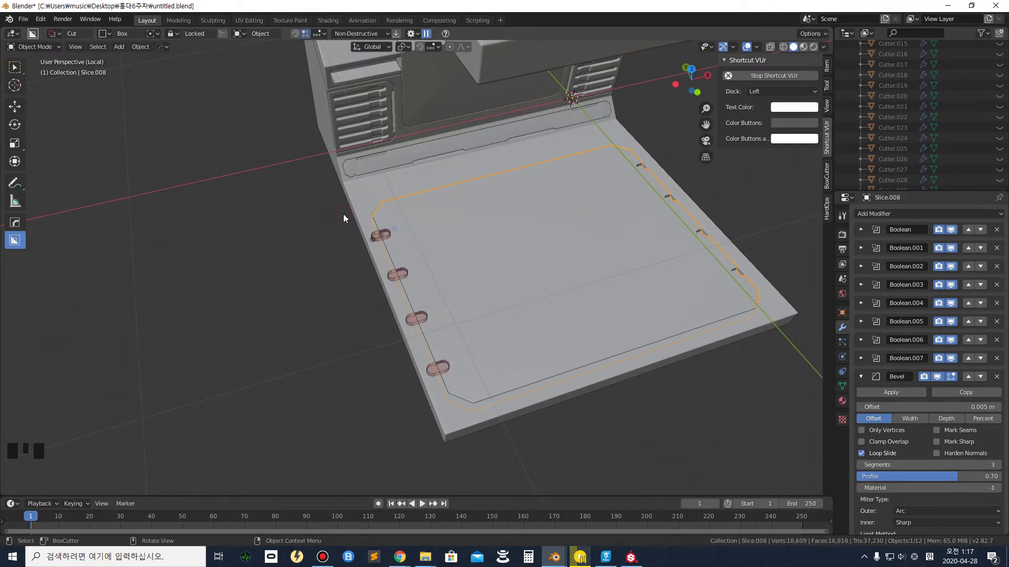
pyautogui.click(338, 329)
# Examine the arrayed slots on the floor panel and the slab's profile in perspective, side and front views
pyautogui.moveTo(387, 319); pyautogui.dragTo(360, 288, button='middle')
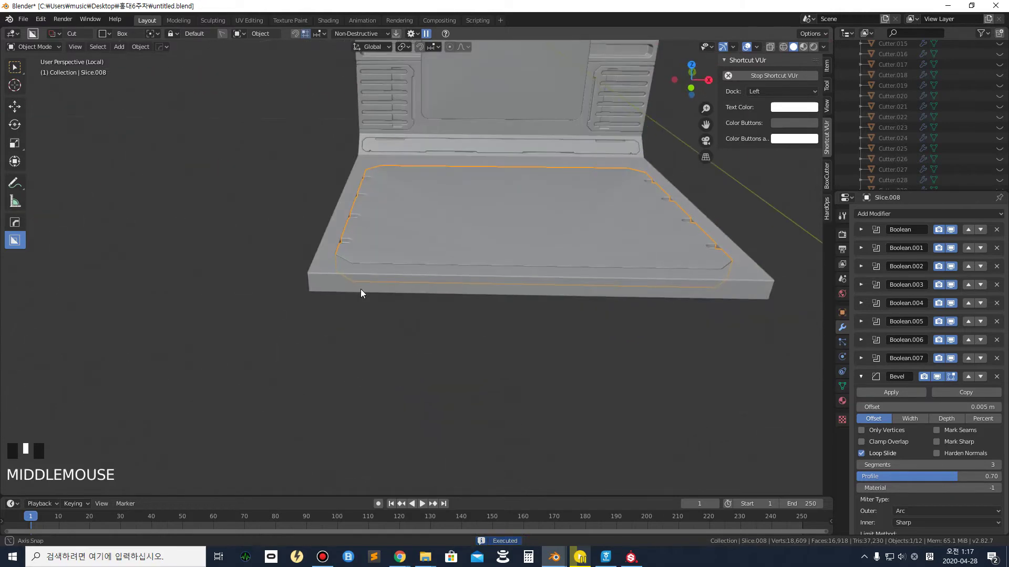
pyautogui.scroll(2, 389, 256)
pyautogui.moveTo(389, 256)
pyautogui.mouseDown(button='middle')
pyautogui.moveTo(392, 240)
pyautogui.moveTo(395, 270)
pyautogui.mouseUp(button='middle')
pyautogui.scroll(-2, 395, 270)
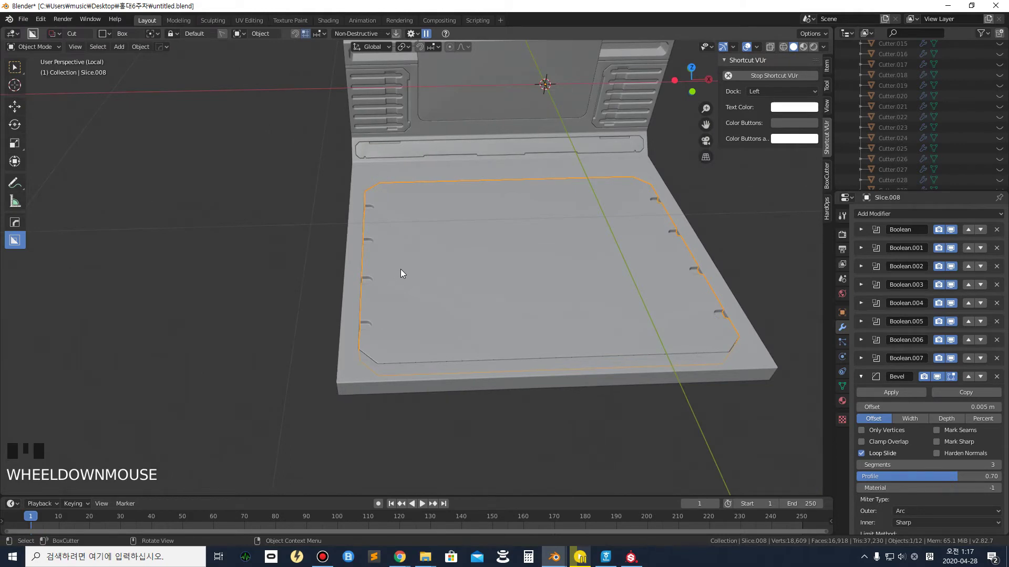
pyautogui.click(418, 289)
pyautogui.click(248, 346)
pyautogui.click(433, 313)
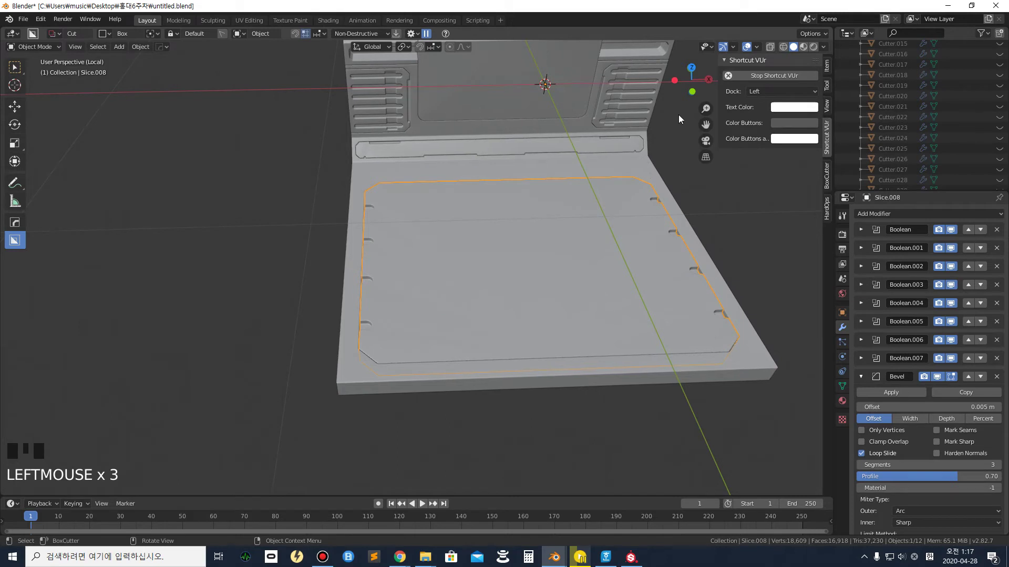
pyautogui.click(675, 79)
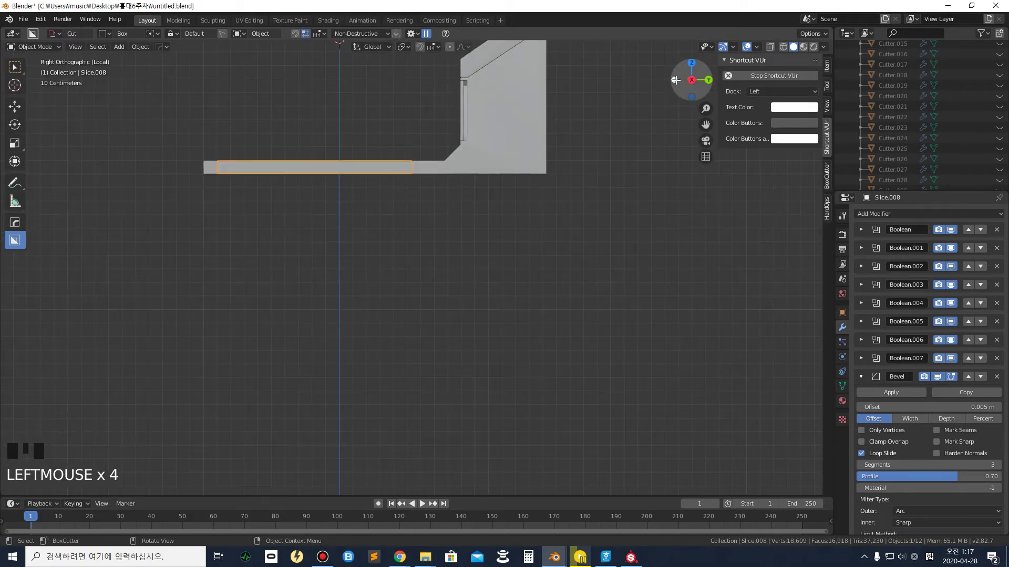
pyautogui.click(707, 80)
pyautogui.scroll(-3, 371, 182)
pyautogui.moveTo(371, 184); pyautogui.dragTo(504, 129, button='middle')
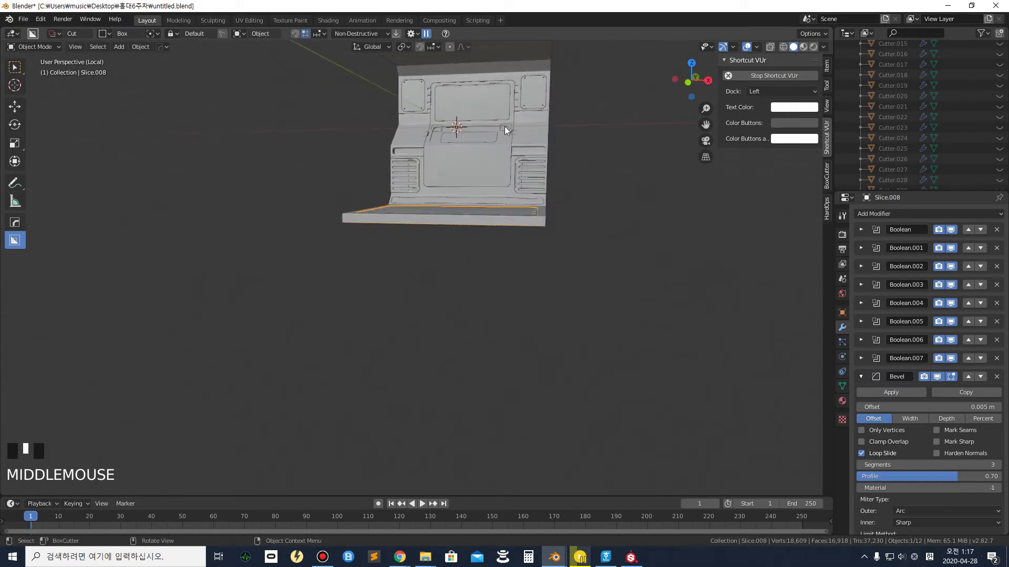
pyautogui.click(688, 83)
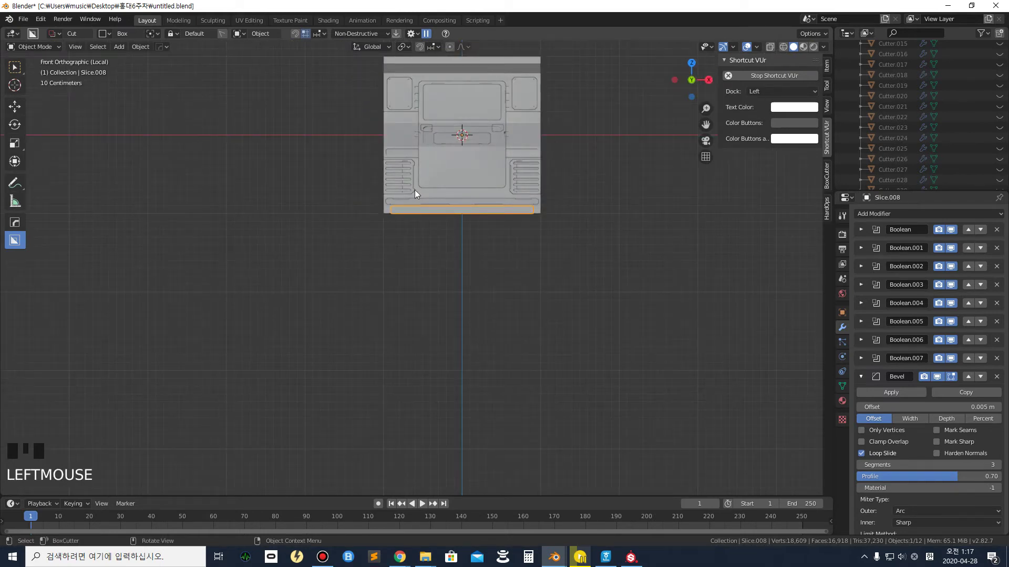
pyautogui.scroll(3, 414, 190)
pyautogui.scroll(1, 399, 150)
pyautogui.keyDown('shift'); pyautogui.moveTo(399, 150); pyautogui.dragTo(377, 244, button='middle'); pyautogui.keyUp('shift')
pyautogui.scroll(3, 366, 194)
# Clear the selection and reselect the sliced floor panel instead of the main console body
pyautogui.click(342, 303)
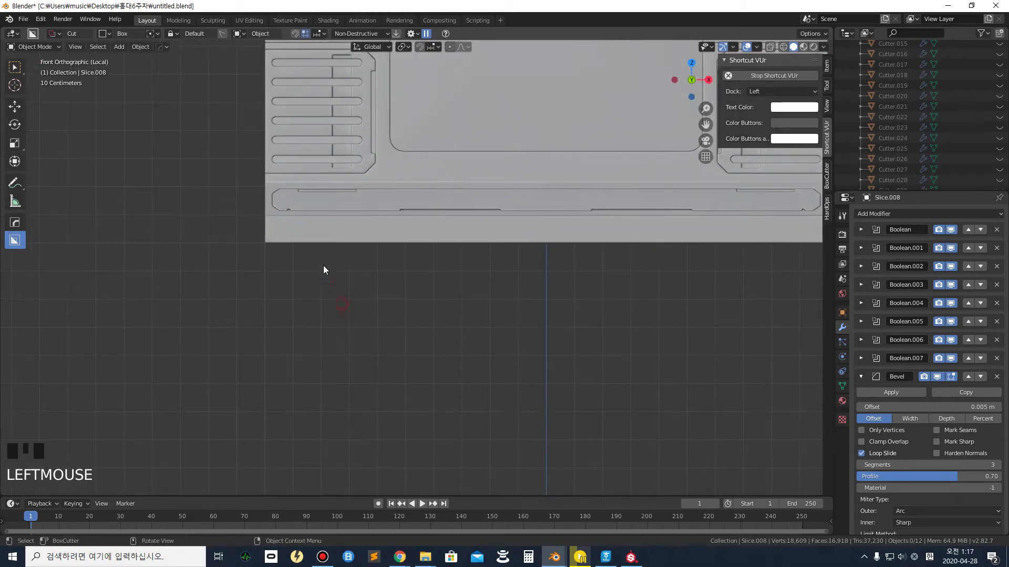
pyautogui.click(333, 229)
pyautogui.moveTo(367, 224); pyautogui.dragTo(366, 230, button='middle')
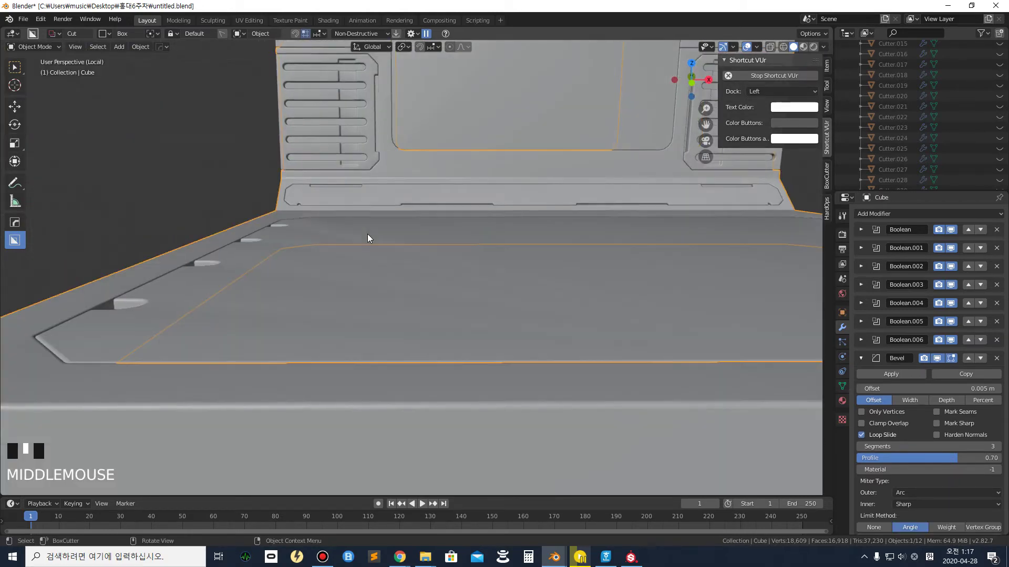
pyautogui.click(363, 275)
pyautogui.scroll(-4, 386, 268)
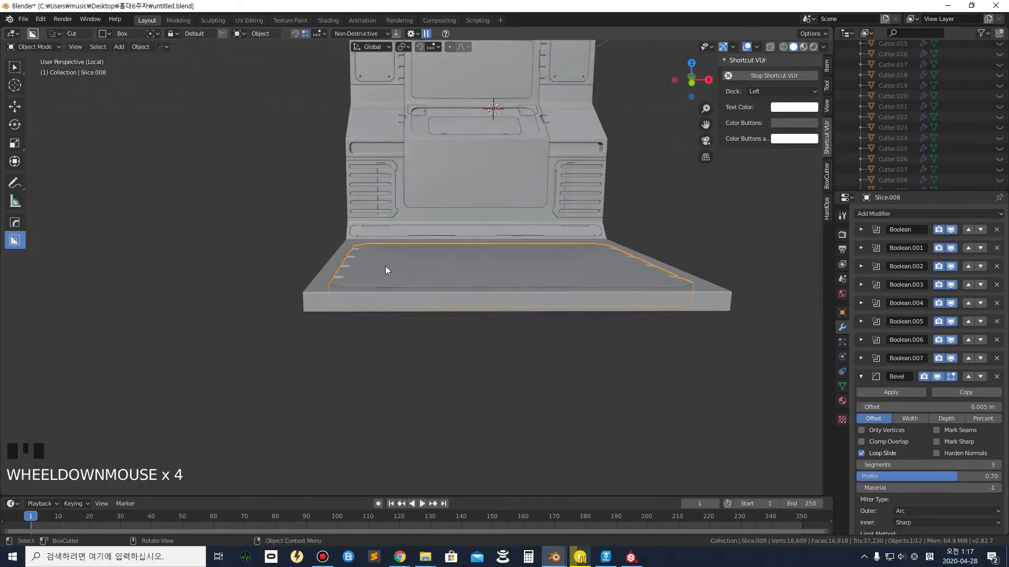
# From the front view, cut a wide, shallow box channel into the panel's top surface, running from front to back and mirrored across
pyautogui.click(689, 84)
pyautogui.scroll(4, 351, 207)
pyautogui.scroll(1, 336, 213)
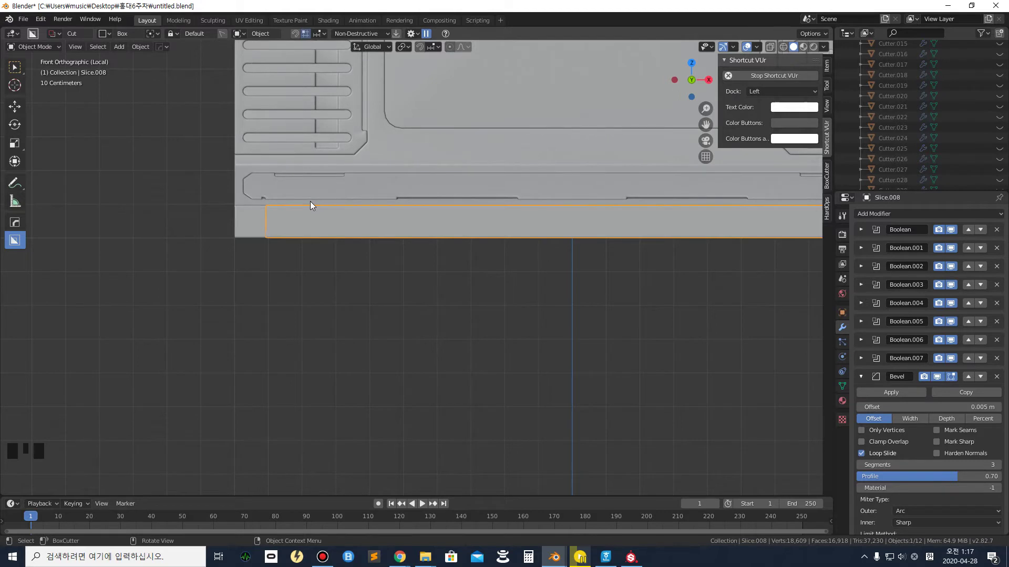
pyautogui.moveTo(309, 201); pyautogui.dragTo(443, 214)
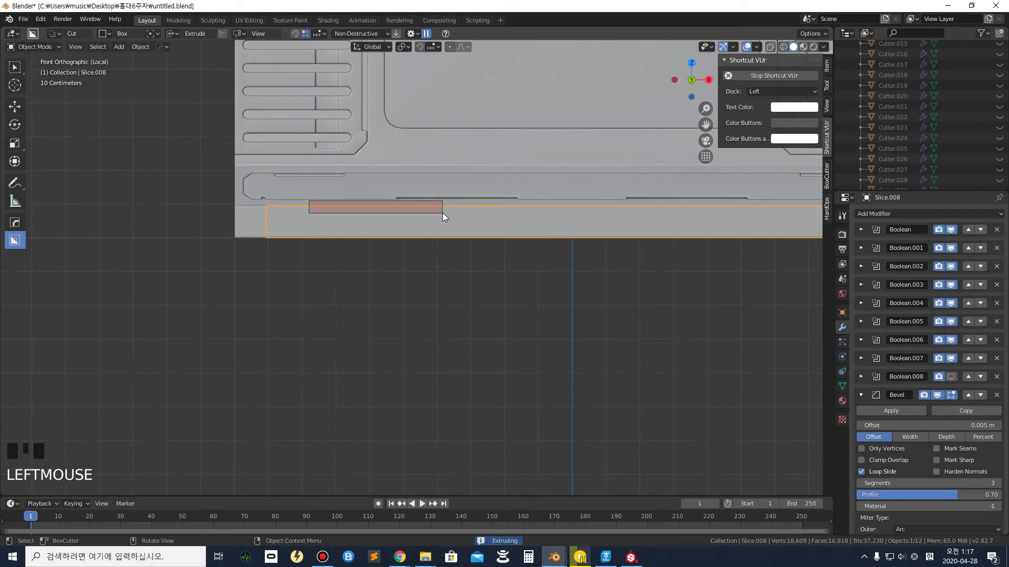
pyautogui.click(405, 210)
pyautogui.moveTo(414, 217); pyautogui.dragTo(419, 256, button='middle')
pyautogui.scroll(-3, 423, 234)
pyautogui.click(495, 266)
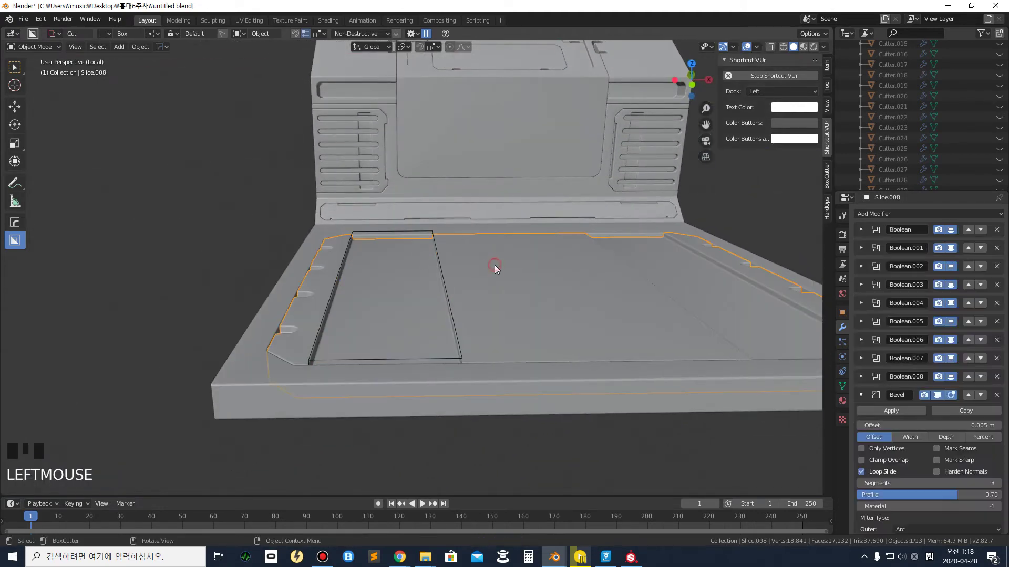
# From the front view, cut a second, narrower box channel into the floor panel's top between the existing channels, running front to back
pyautogui.click(691, 84)
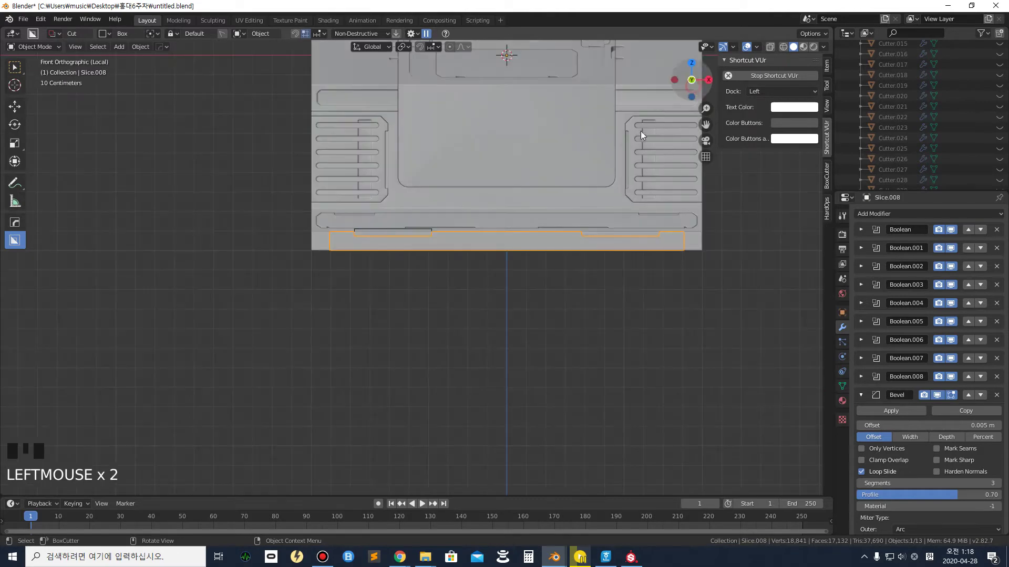
pyautogui.scroll(2, 477, 228)
pyautogui.moveTo(478, 209)
pyautogui.mouseDown()
pyautogui.moveTo(549, 222)
pyautogui.moveTo(538, 222)
pyautogui.mouseUp()
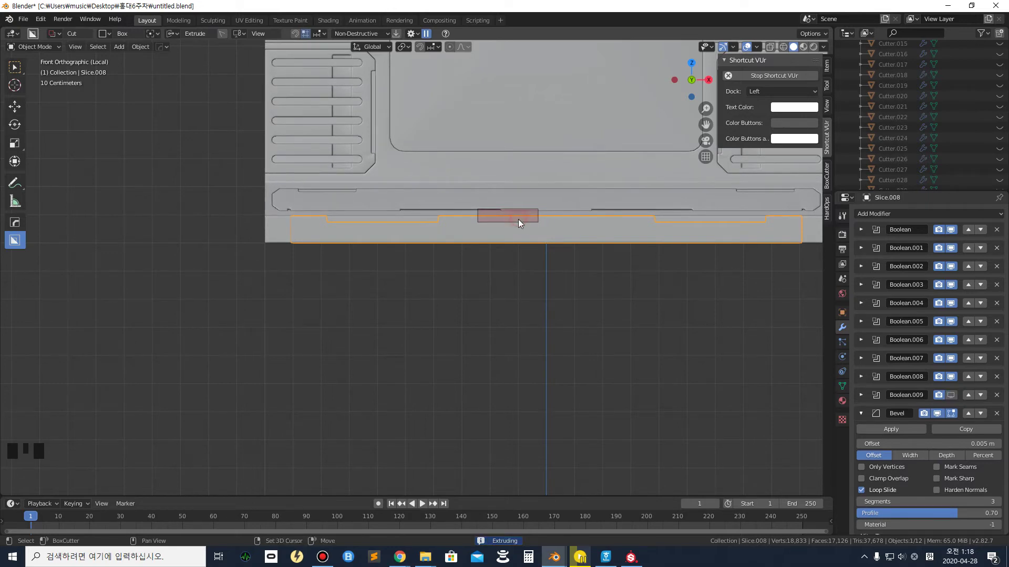
pyautogui.moveTo(509, 225); pyautogui.dragTo(546, 269, button='middle')
pyautogui.scroll(-2, 546, 269)
pyautogui.click(491, 314)
pyautogui.moveTo(491, 314); pyautogui.dragTo(468, 343, button='middle')
pyautogui.click(345, 334)
# Examine the narrow channel cutter and the front-to-back channels on the floor panel from several angles
pyautogui.scroll(3, 478, 228)
pyautogui.click(479, 229)
pyautogui.scroll(-2, 447, 251)
pyautogui.moveTo(447, 250); pyautogui.dragTo(468, 233, button='middle')
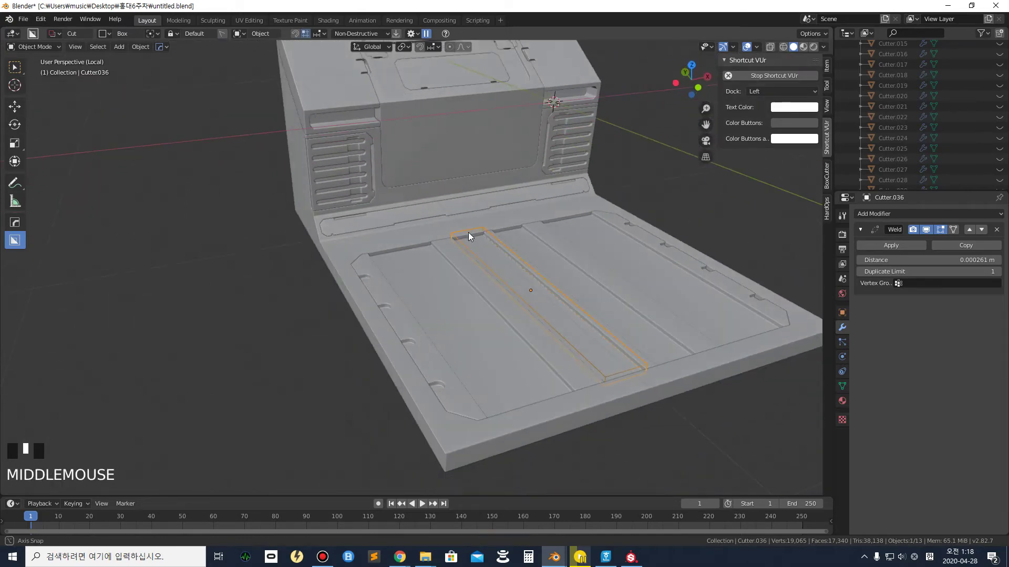
pyautogui.moveTo(468, 232); pyautogui.dragTo(424, 269, button='middle')
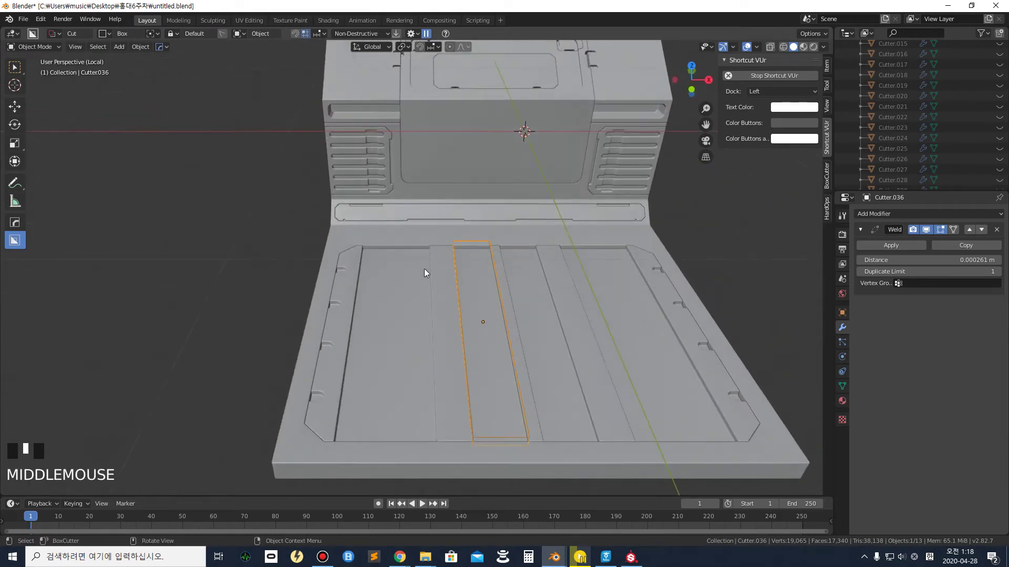
pyautogui.scroll(2, 382, 315)
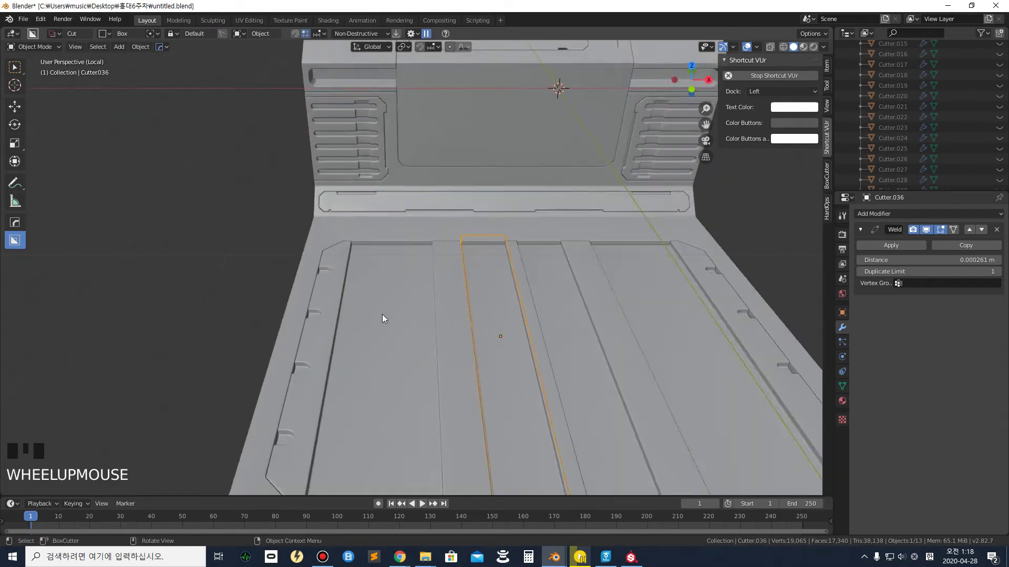
pyautogui.scroll(-2, 371, 310)
pyautogui.moveTo(388, 310); pyautogui.dragTo(421, 315, button='middle')
pyautogui.moveTo(616, 273); pyautogui.dragTo(523, 289, button='middle')
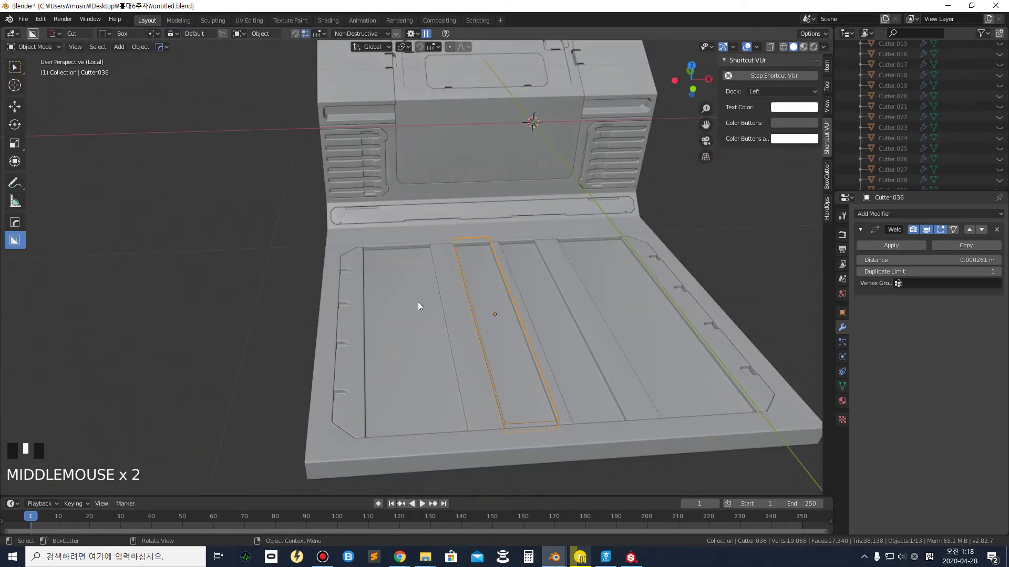
pyautogui.scroll(1, 420, 304)
pyautogui.moveTo(427, 307); pyautogui.dragTo(427, 298, button='middle')
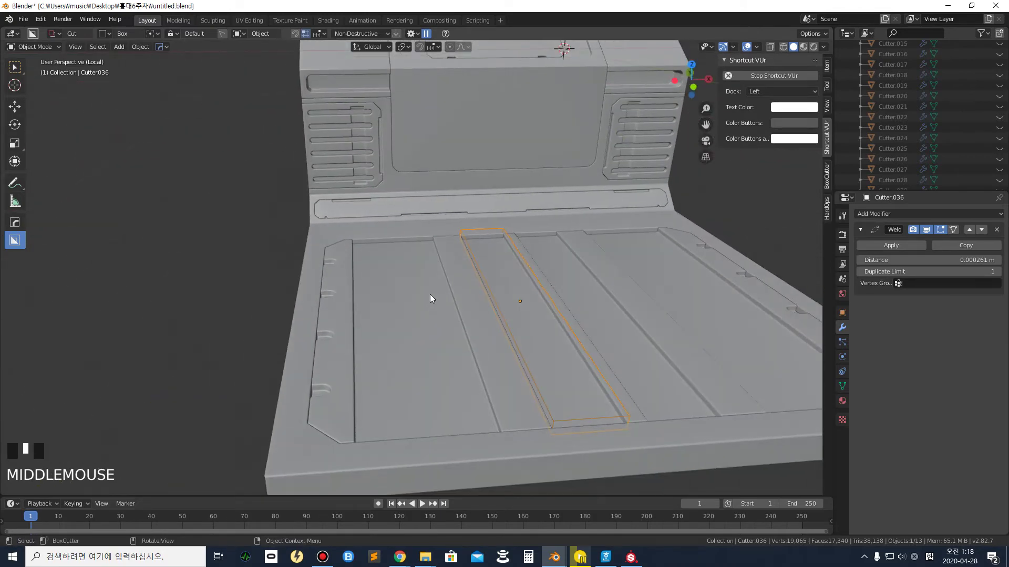
pyautogui.moveTo(430, 290); pyautogui.dragTo(456, 303, button='middle')
pyautogui.scroll(-2, 426, 326)
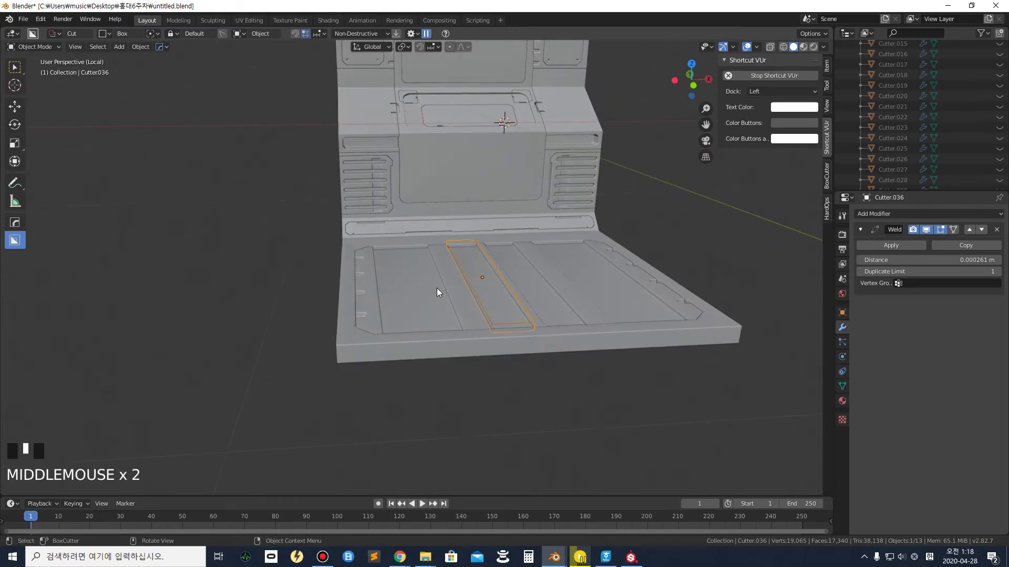
pyautogui.moveTo(405, 285); pyautogui.dragTo(389, 267, button='middle')
pyautogui.scroll(2, 406, 311)
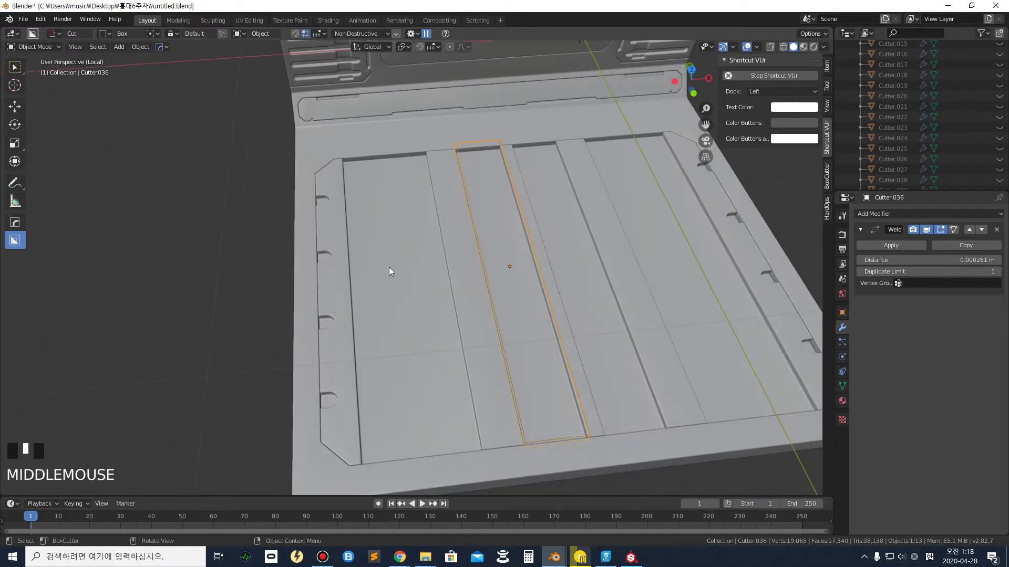
# Select the sliced floor panel, draw a narrow box cutter near its slotted side edge, and bevel the corners into a pill shape
pyautogui.click(355, 232)
pyautogui.moveTo(356, 229); pyautogui.dragTo(383, 298)
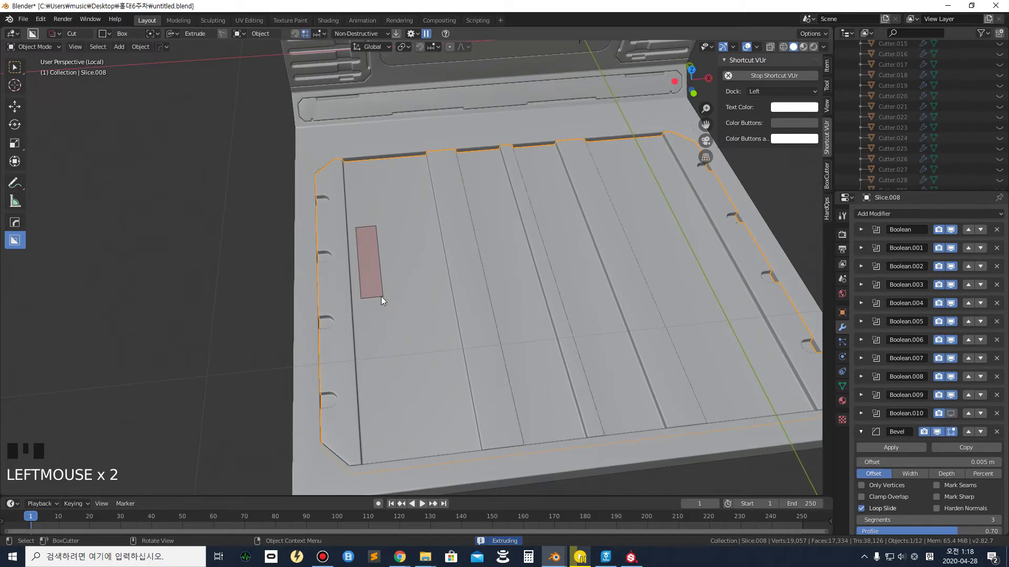
pyautogui.scroll(2, 380, 296)
pyautogui.press('b')
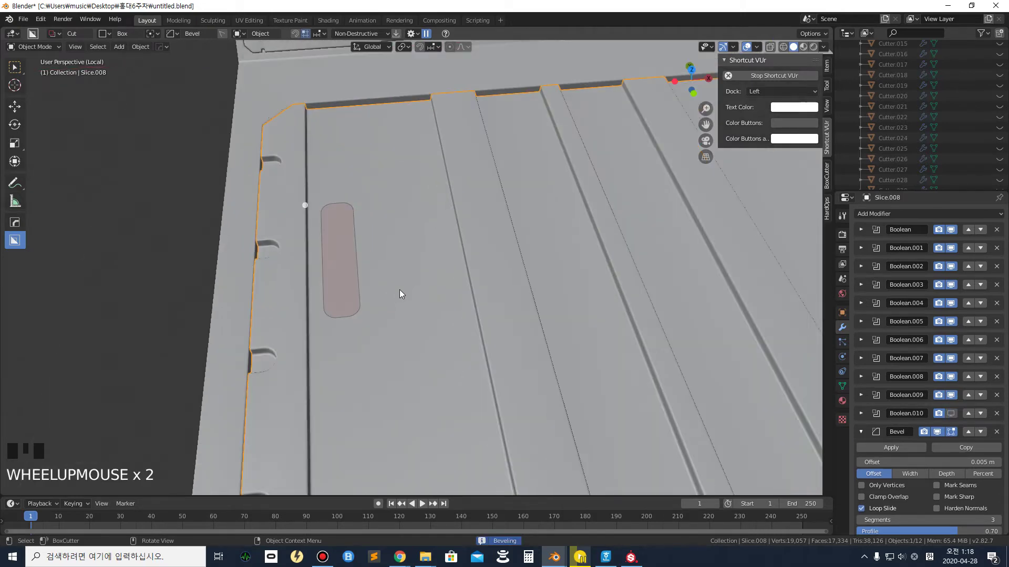
pyautogui.click(481, 280)
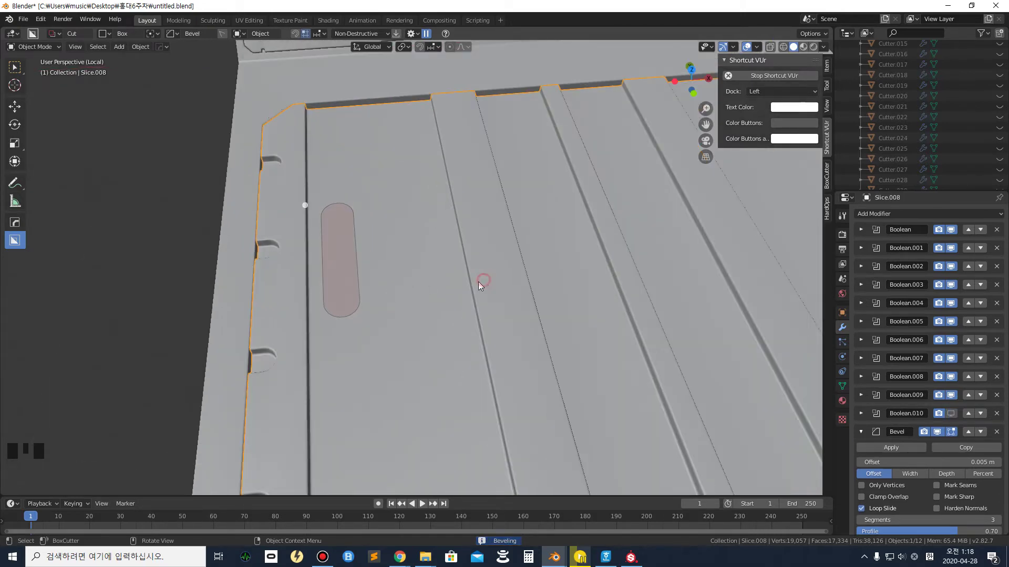
# Extrude the pill-shaped cutter down into the floor panel, apply the cut and clear the selection
pyautogui.moveTo(427, 273); pyautogui.dragTo(443, 263, button='middle')
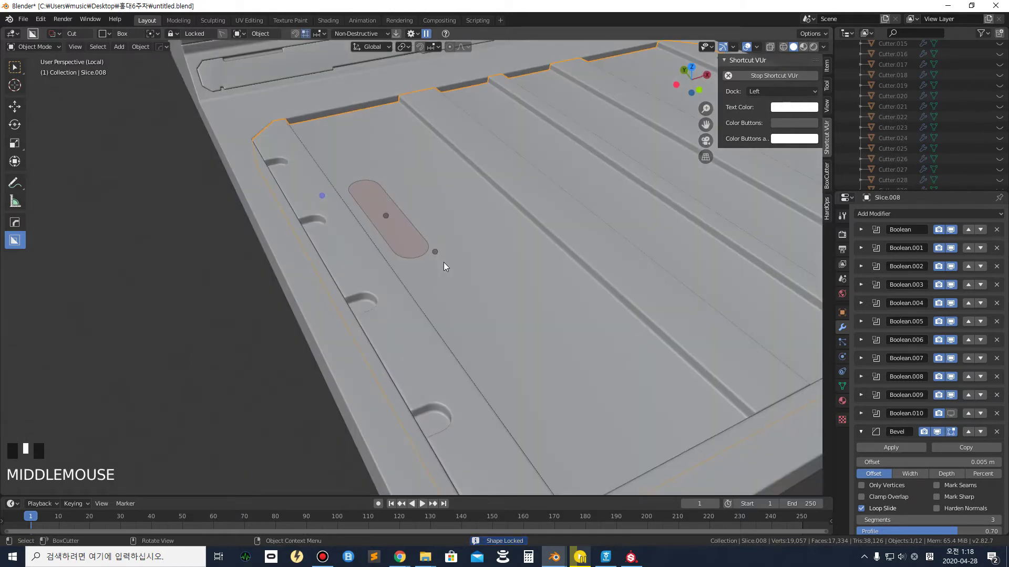
pyautogui.press('e')
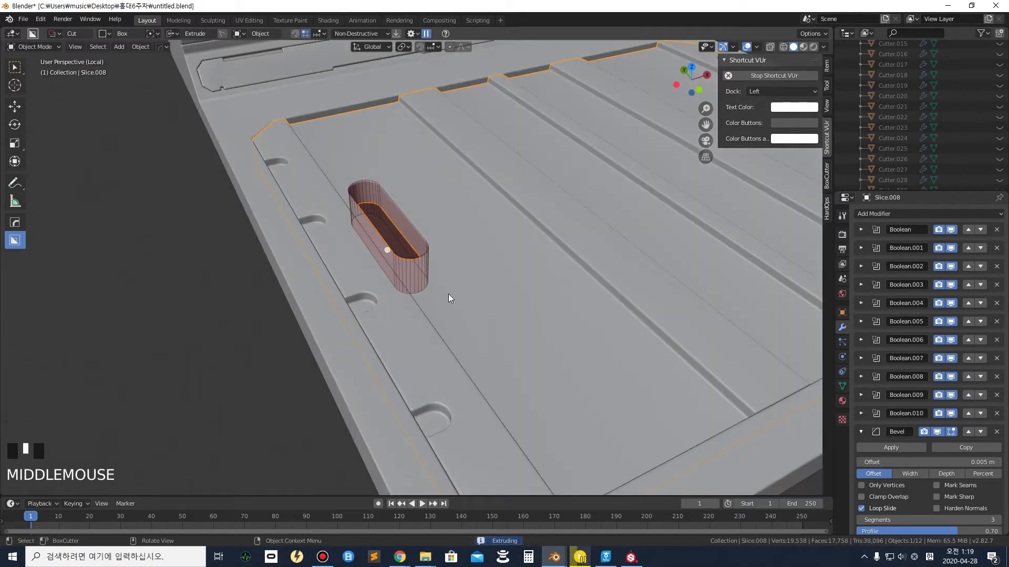
pyautogui.click(448, 298)
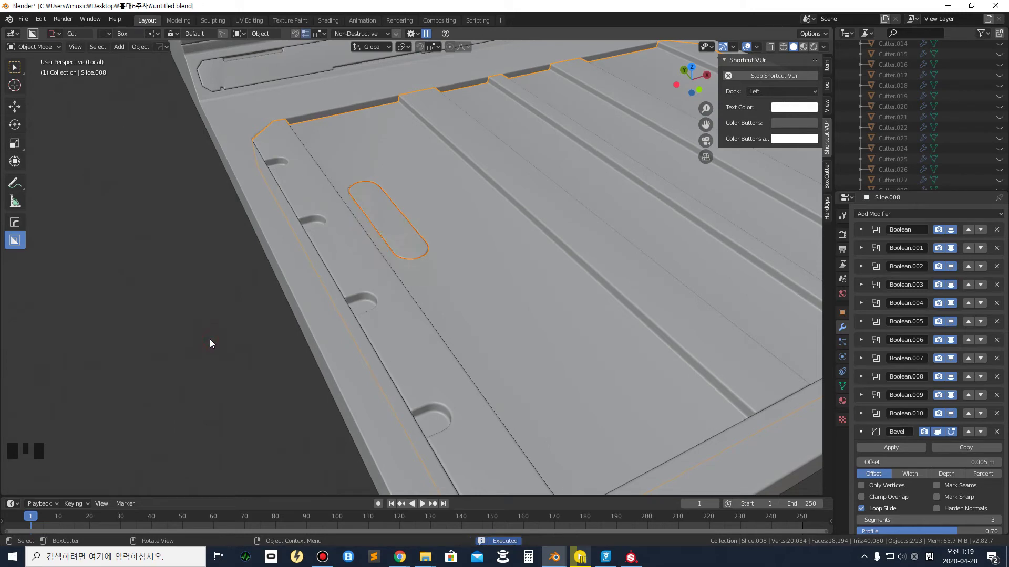
pyautogui.click(210, 338)
# Examine the mirrored pill-shaped cuts on the floor panel and the whole console wall
pyautogui.moveTo(423, 298); pyautogui.dragTo(392, 266, button='middle')
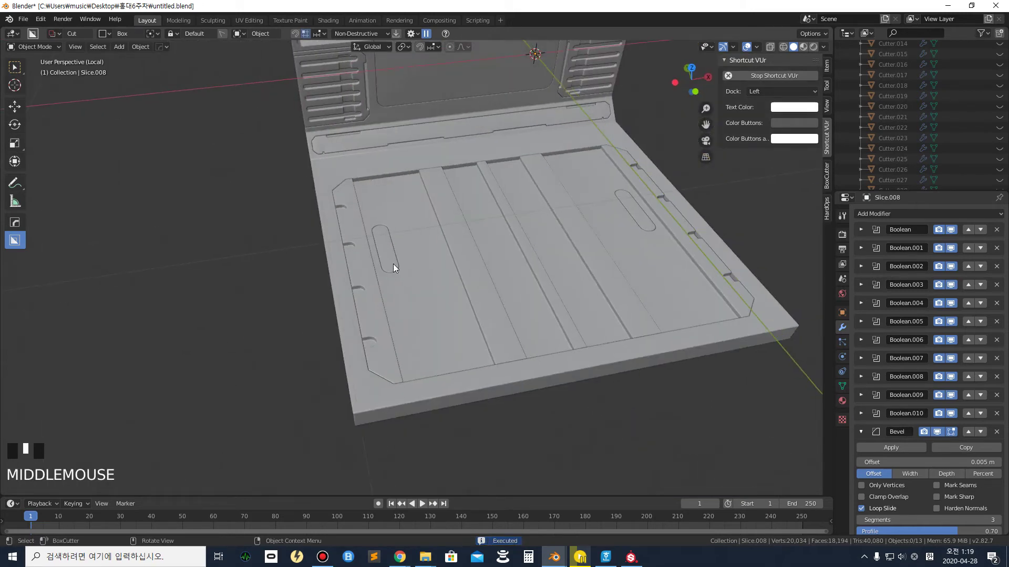
pyautogui.scroll(-2, 457, 266)
pyautogui.moveTo(457, 266); pyautogui.dragTo(491, 255, button='middle')
pyautogui.moveTo(646, 209); pyautogui.dragTo(503, 180, button='middle')
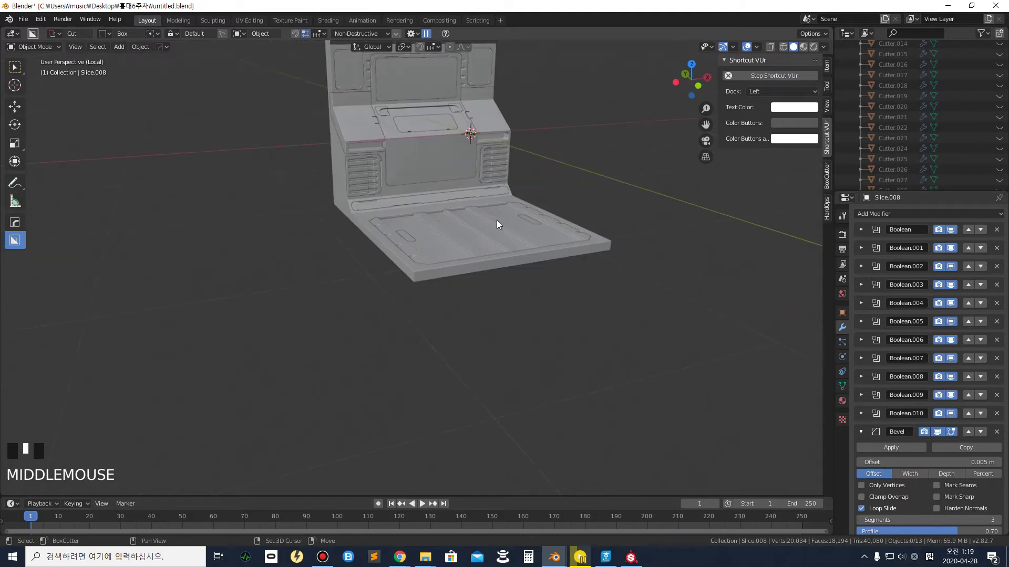
pyautogui.scroll(2, 459, 257)
pyautogui.scroll(1, 458, 257)
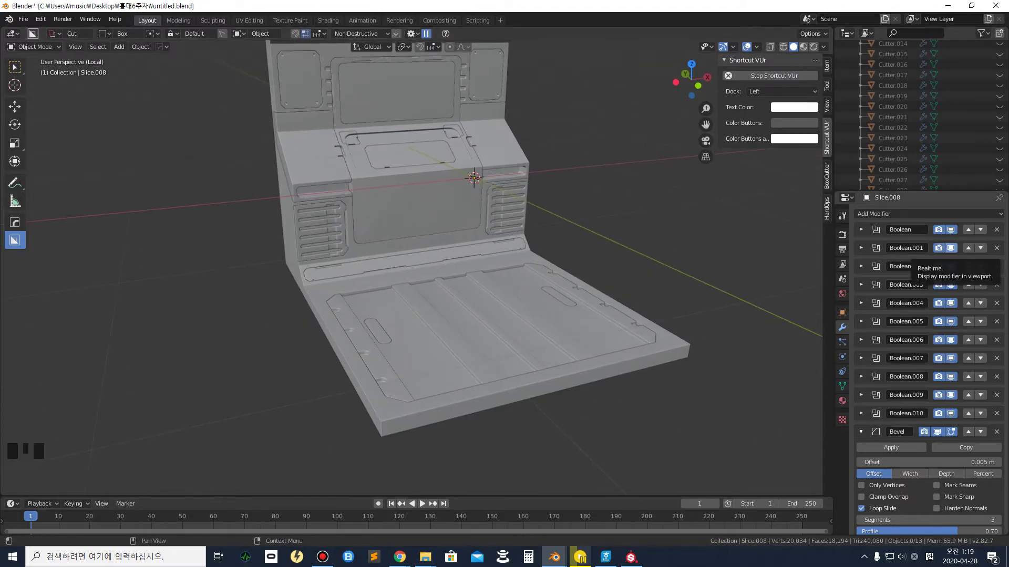
# Switch to the 6week.blend window, examine its floor panel as a reference, and return to untitled.blend
pyautogui.press('super+d')
pyautogui.press('super+d')
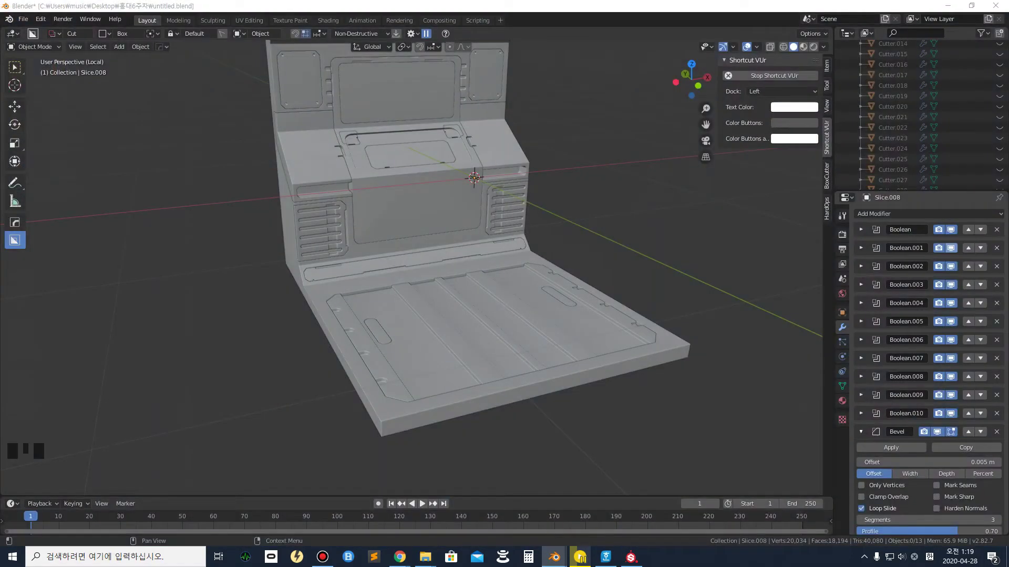
pyautogui.hotkey('alt', 'Tab')
pyautogui.scroll(-2, 374, 315)
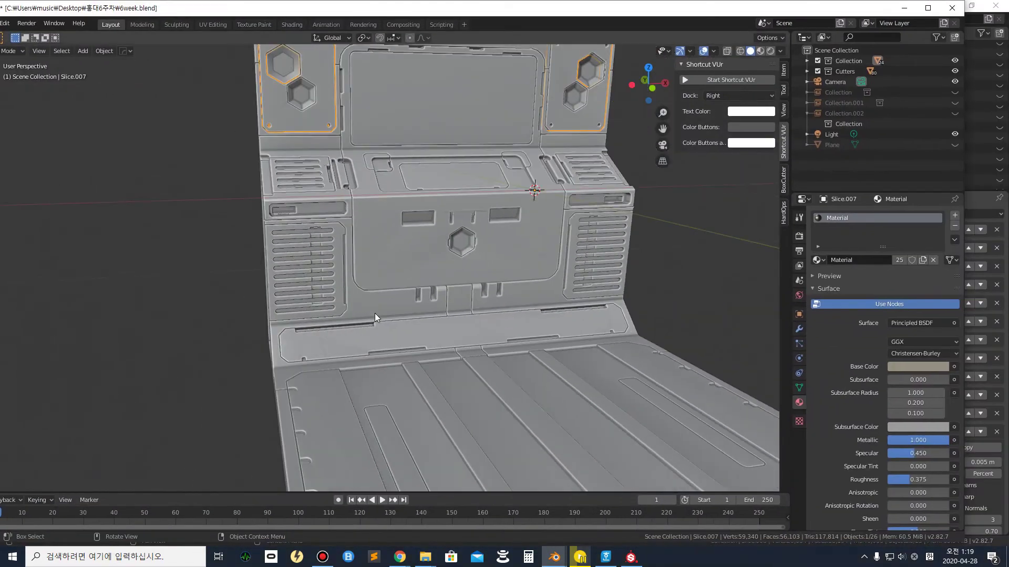
pyautogui.moveTo(391, 341); pyautogui.dragTo(322, 332, button='middle')
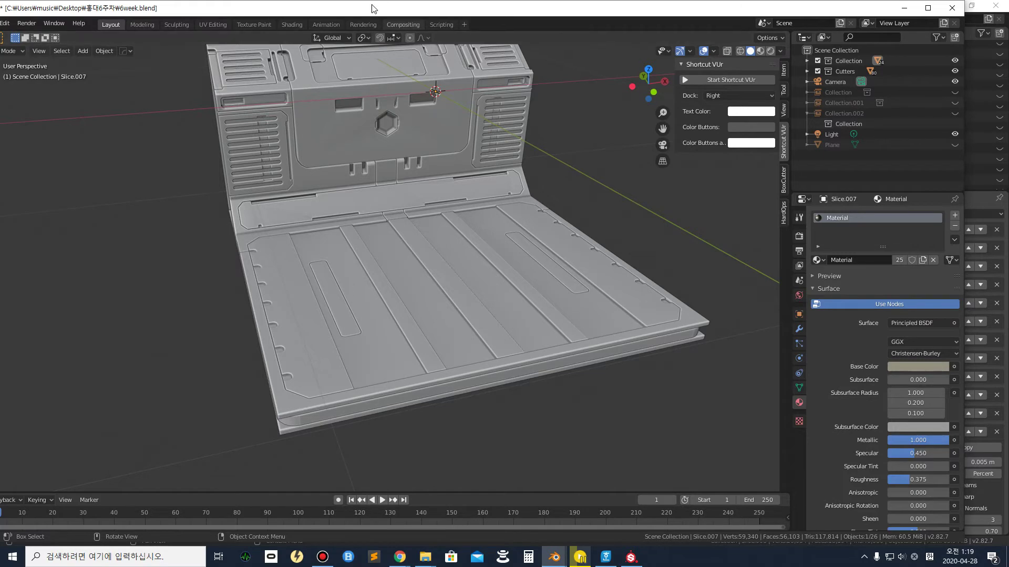
pyautogui.moveTo(374, 10); pyautogui.dragTo(1008, 147)
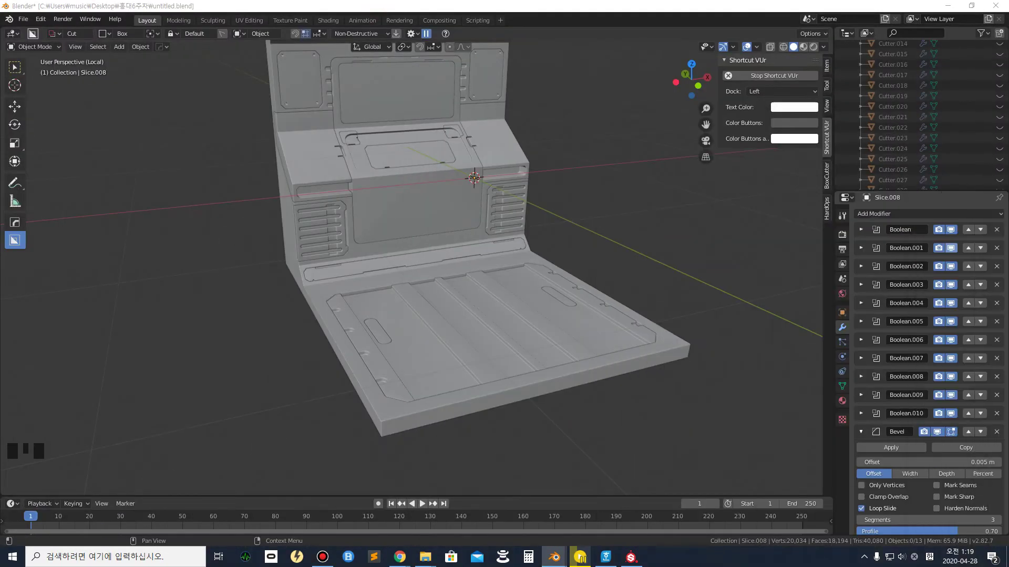
# Turn on the wireframe overlay for the console and floor panel
pyautogui.moveTo(315, 266); pyautogui.dragTo(367, 346, button='middle')
pyautogui.scroll(4, 314, 327)
pyautogui.moveTo(314, 327); pyautogui.dragTo(389, 322, button='middle')
pyautogui.scroll(-3, 389, 322)
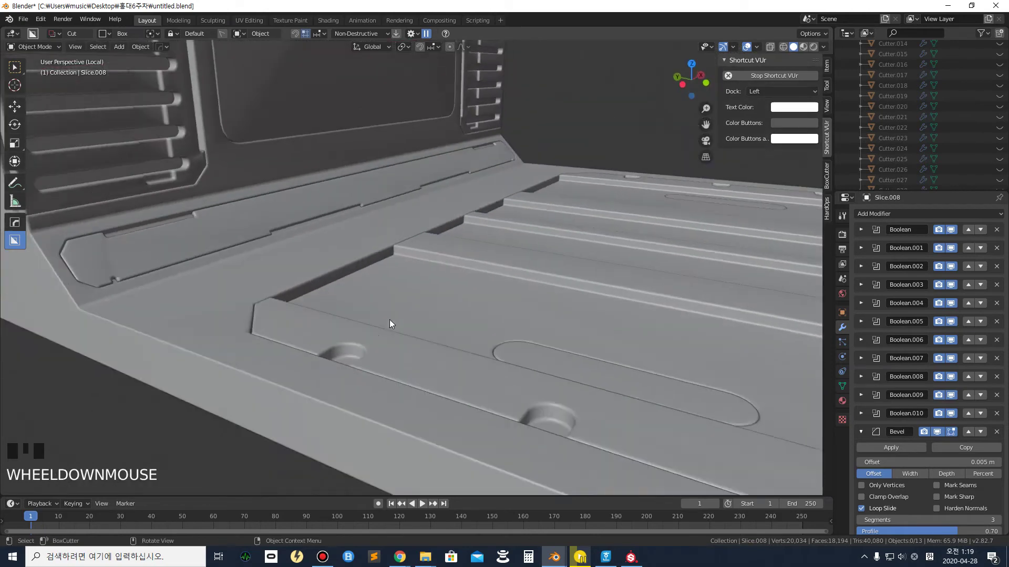
pyautogui.keyDown('shift'); pyautogui.moveTo(561, 378); pyautogui.dragTo(373, 348, button='middle'); pyautogui.keyUp('shift')
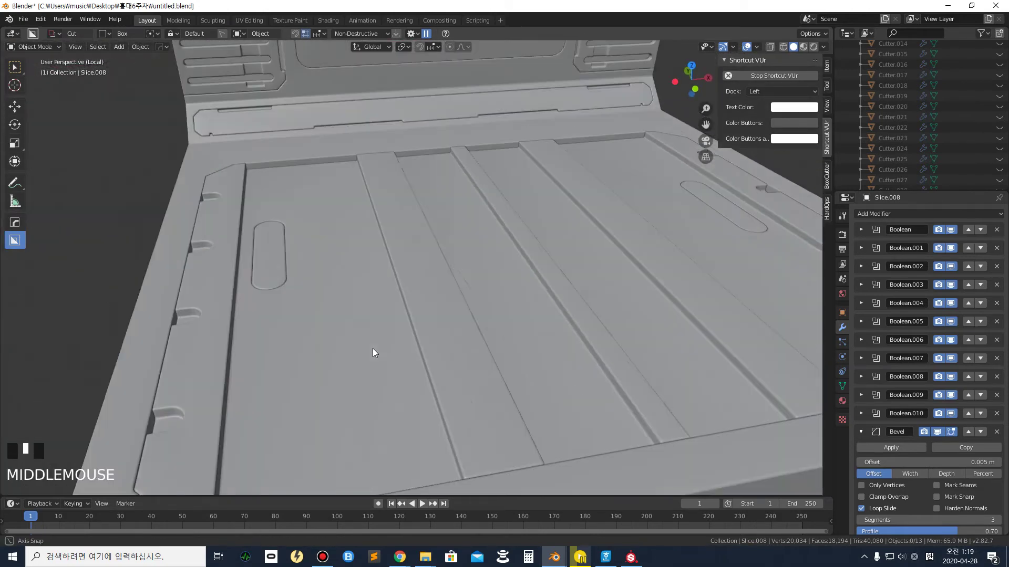
pyautogui.click(756, 46)
pyautogui.click(693, 224)
# Examine the wireframe topology around the floor slots, channels, side vents and front panels
pyautogui.moveTo(346, 266); pyautogui.dragTo(299, 278, button='middle')
pyautogui.scroll(-2, 323, 274)
pyautogui.scroll(3, 291, 240)
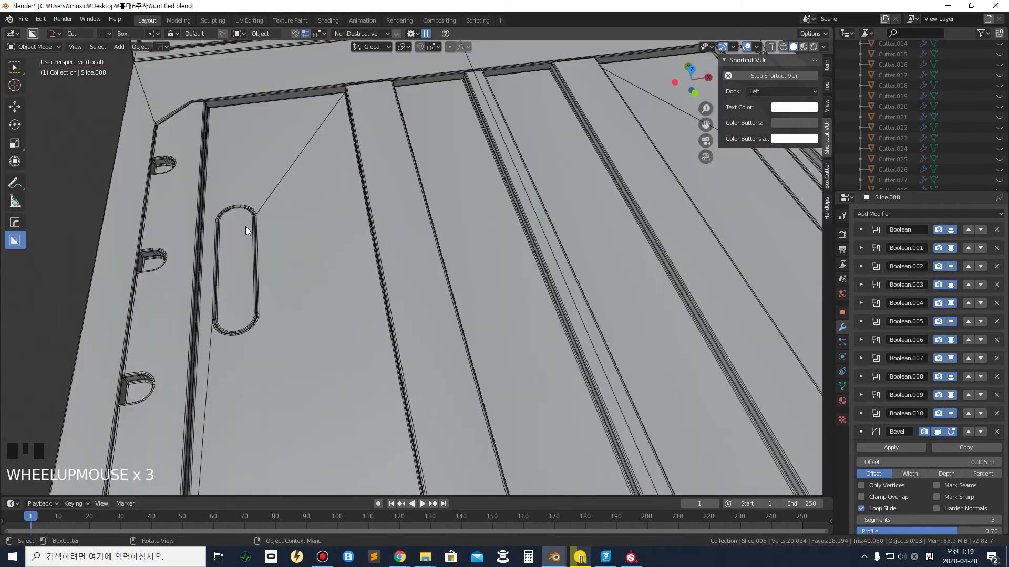
pyautogui.keyDown('shift'); pyautogui.moveTo(300, 239); pyautogui.dragTo(386, 250, button='middle'); pyautogui.keyUp('shift')
pyautogui.scroll(-4, 351, 253)
pyautogui.scroll(3, 360, 239)
pyautogui.scroll(7, 370, 234)
pyautogui.scroll(-4, 364, 236)
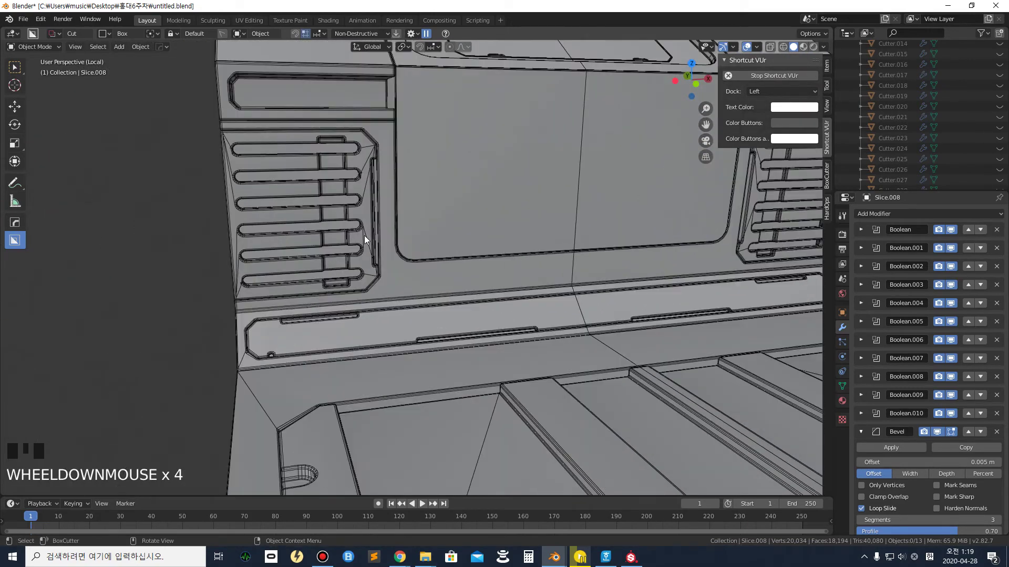
pyautogui.scroll(-4, 364, 235)
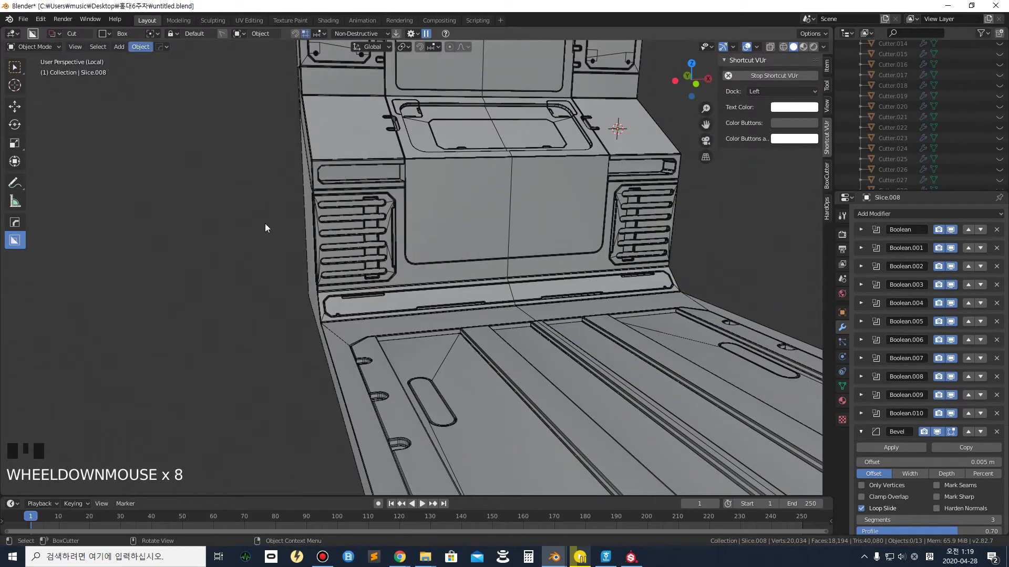
pyautogui.scroll(-5, 444, 332)
pyautogui.moveTo(445, 332); pyautogui.dragTo(418, 295, button='middle')
pyautogui.scroll(3, 439, 335)
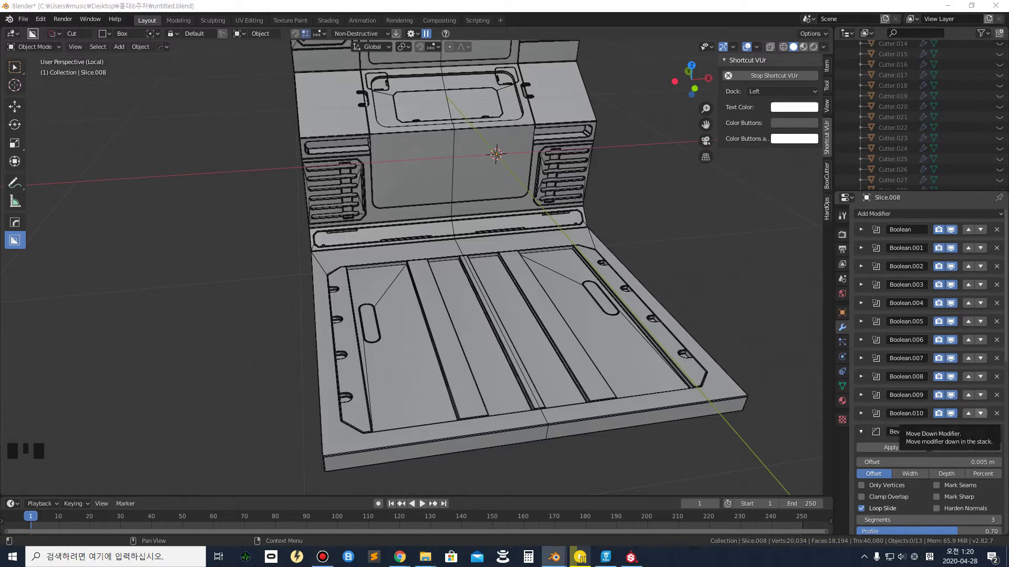
# Bring up the finished 6week.blend model and examine its floor, wall panels, hexagonal recesses and ceiling details before returning to the working file
pyautogui.moveTo(1008, 157); pyautogui.dragTo(327, 22)
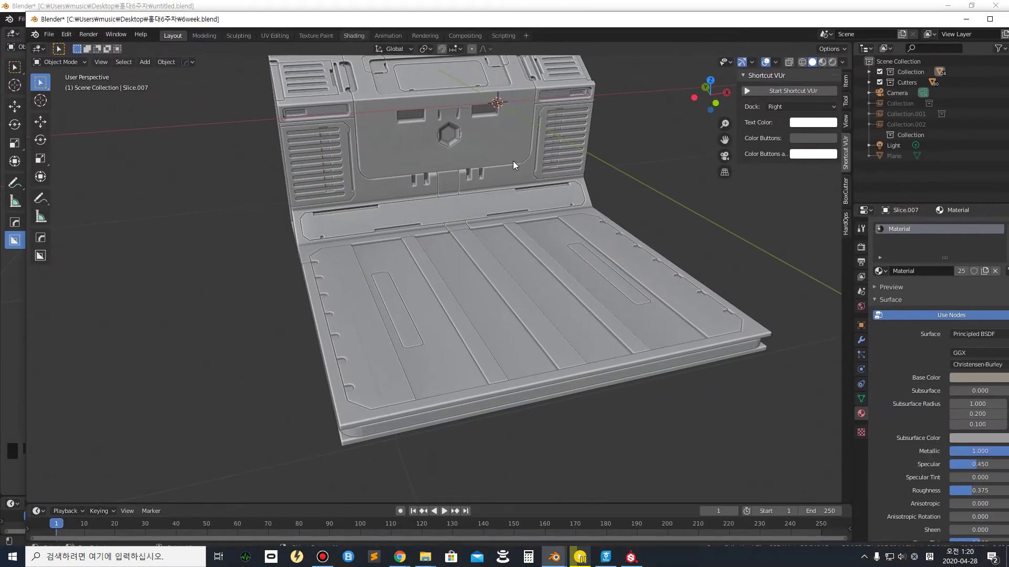
pyautogui.keyDown('shift'); pyautogui.moveTo(424, 205); pyautogui.dragTo(486, 394, button='middle'); pyautogui.keyUp('shift')
pyautogui.moveTo(465, 307); pyautogui.dragTo(458, 262, button='middle')
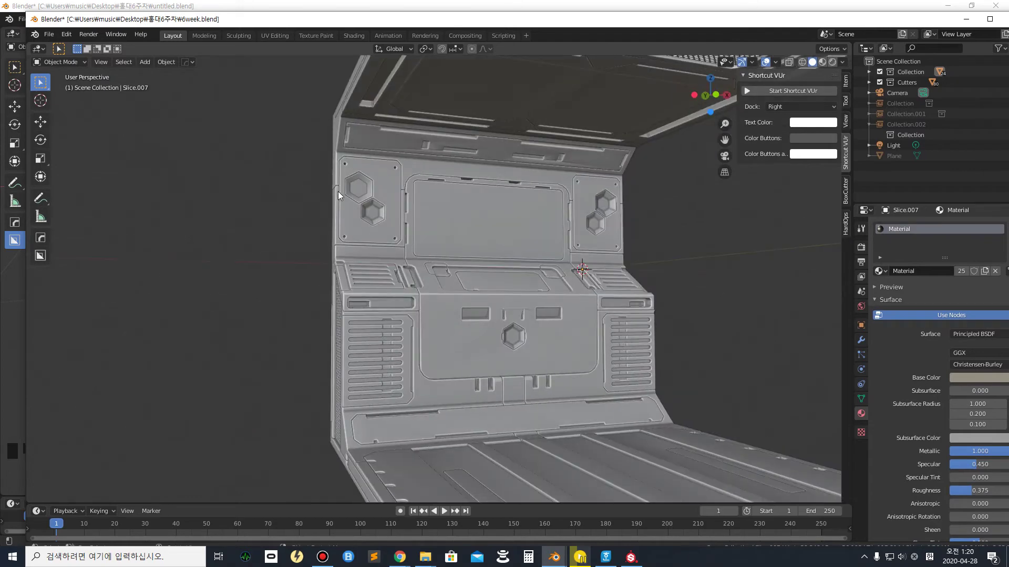
pyautogui.scroll(3, 344, 161)
pyautogui.keyDown('shift'); pyautogui.moveTo(344, 161); pyautogui.dragTo(370, 247, button='middle'); pyautogui.keyUp('shift')
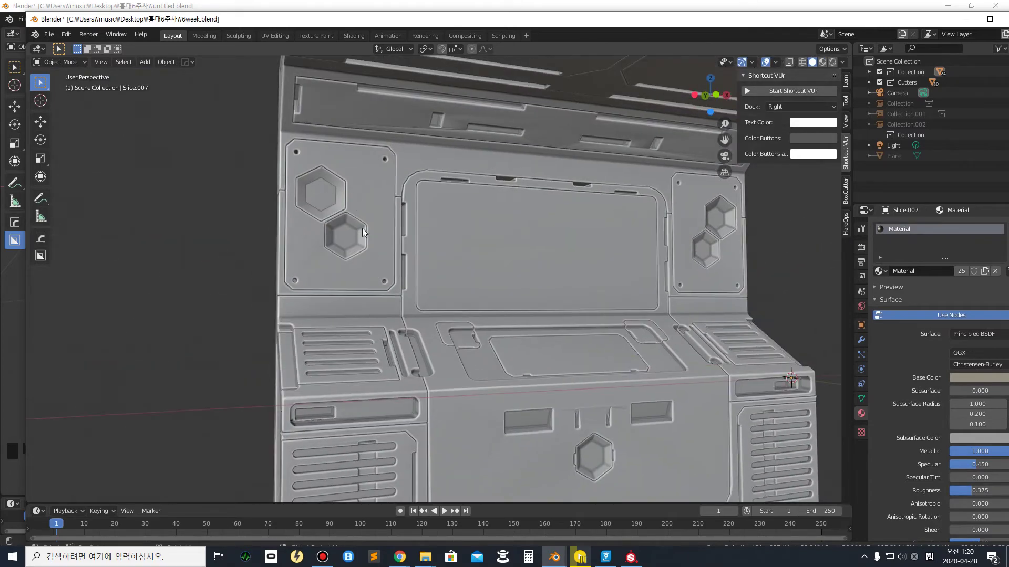
pyautogui.scroll(-3, 436, 207)
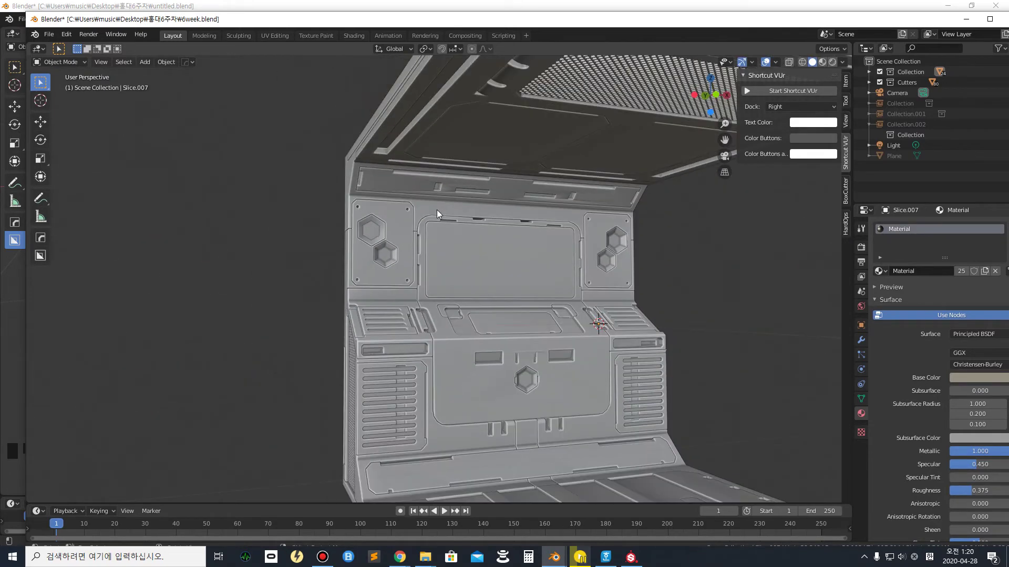
pyautogui.scroll(-2, 481, 251)
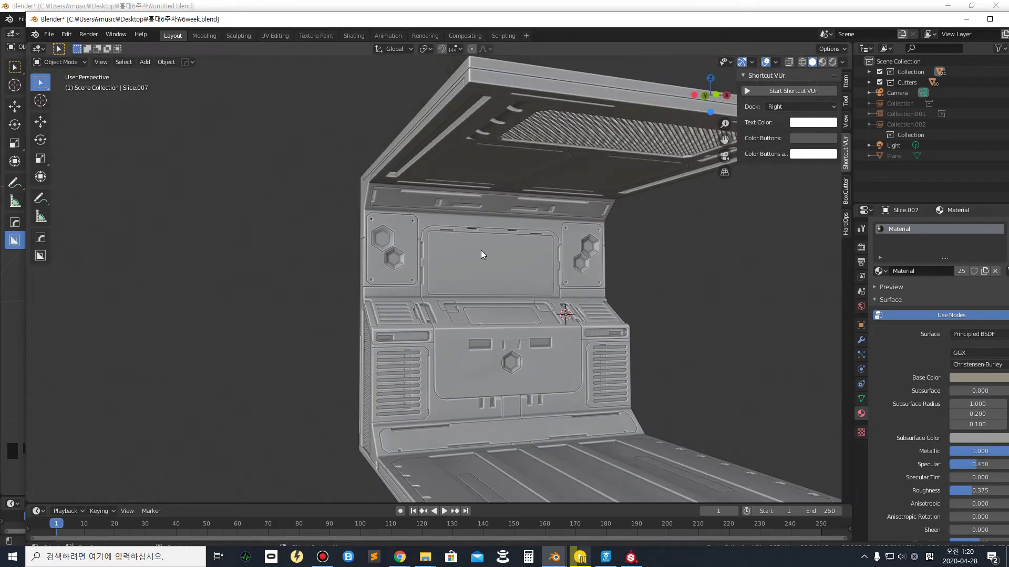
pyautogui.moveTo(488, 204); pyautogui.dragTo(489, 169, button='middle')
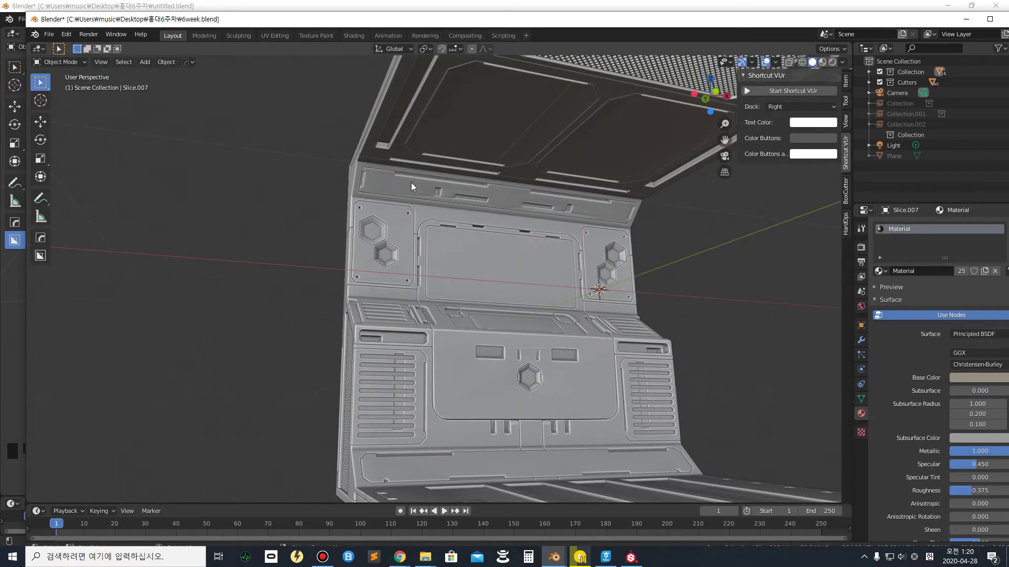
pyautogui.moveTo(560, 165); pyautogui.dragTo(546, 243, button='middle')
pyautogui.scroll(-3, 535, 181)
pyautogui.moveTo(536, 184); pyautogui.dragTo(536, 250, button='middle')
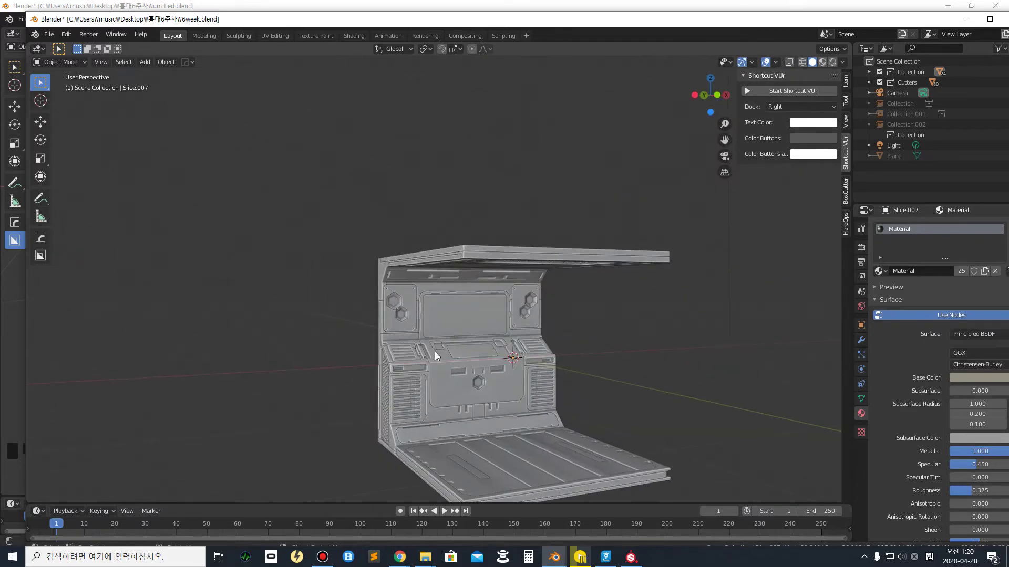
pyautogui.scroll(2, 436, 348)
pyautogui.moveTo(409, 26); pyautogui.dragTo(1008, 21)
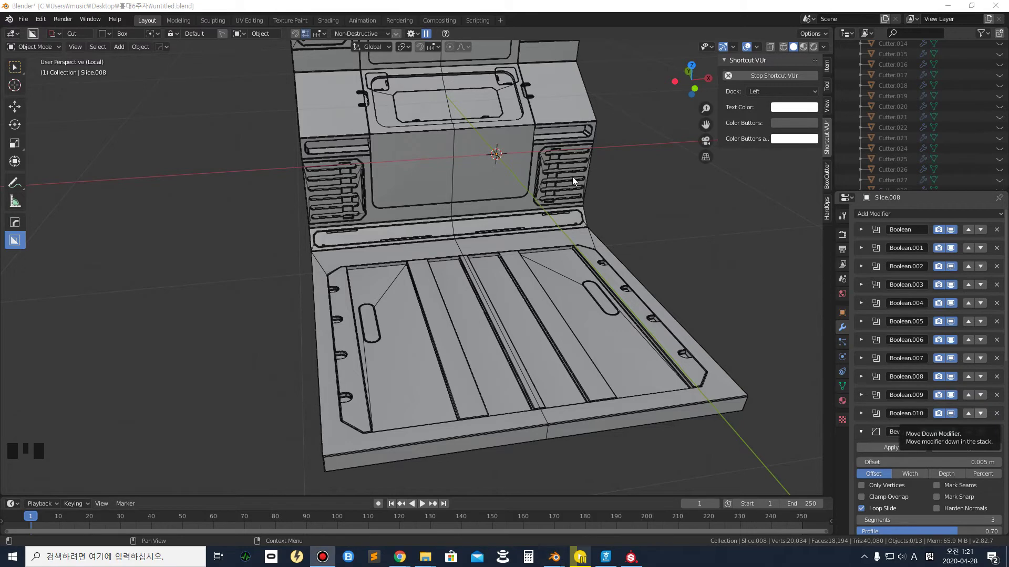
# Turn off the wireframe overlay so the wall and floor show as plain shaded surfaces
pyautogui.moveTo(366, 130); pyautogui.dragTo(472, 221, button='middle')
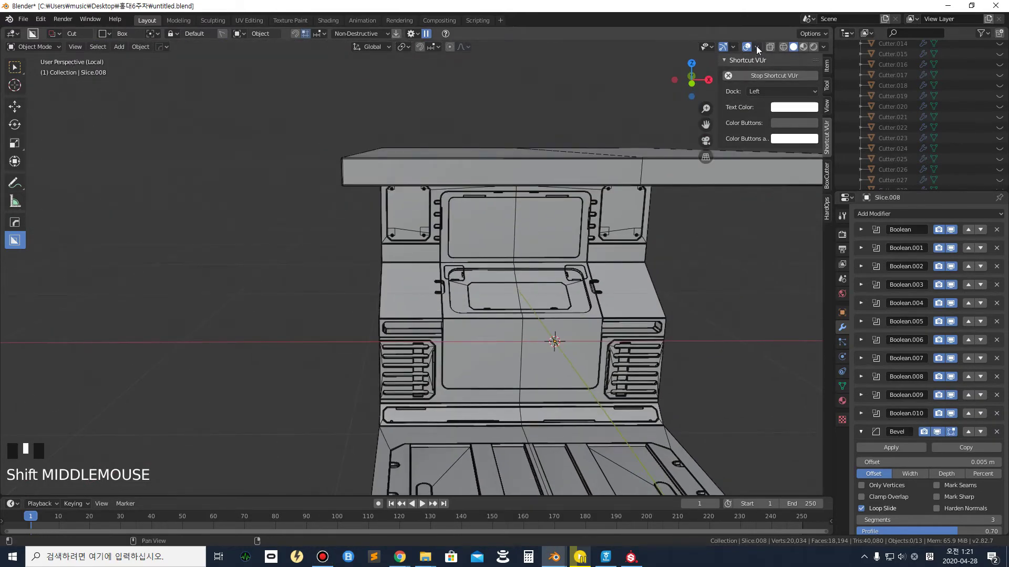
pyautogui.click(757, 46)
pyautogui.click(692, 230)
# Select the bolted rectangular panel on the upper wall and frame the view on the selected object
pyautogui.keyDown('shift'); pyautogui.moveTo(395, 235); pyautogui.dragTo(407, 249, button='middle'); pyautogui.keyUp('shift')
pyautogui.scroll(8, 398, 169)
pyautogui.keyDown('shift'); pyautogui.moveTo(386, 143); pyautogui.dragTo(425, 327, button='middle'); pyautogui.keyUp('shift')
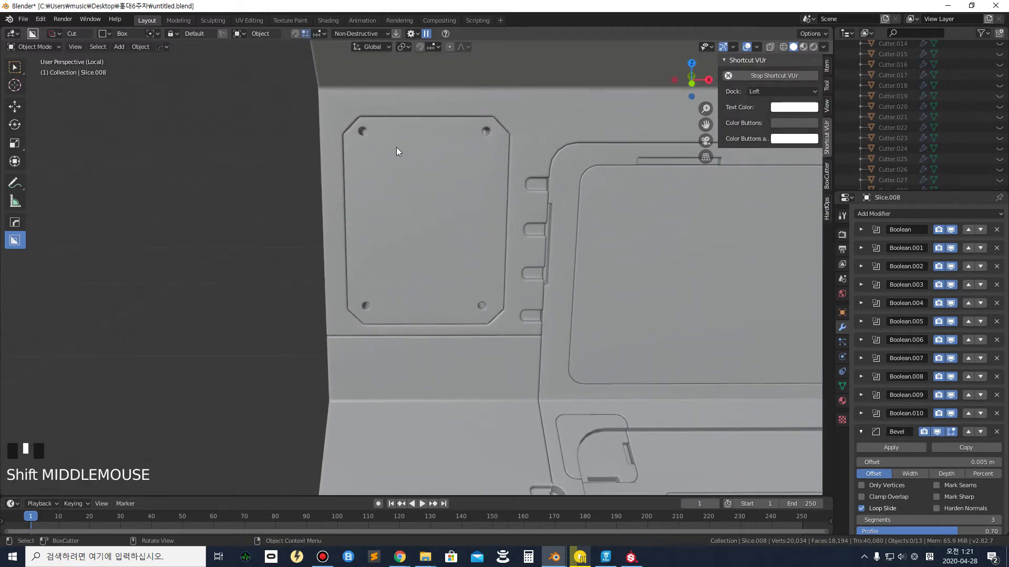
pyautogui.scroll(5, 396, 147)
pyautogui.keyDown('shift'); pyautogui.moveTo(395, 147); pyautogui.dragTo(388, 181, button='middle'); pyautogui.keyUp('shift')
pyautogui.click(380, 188)
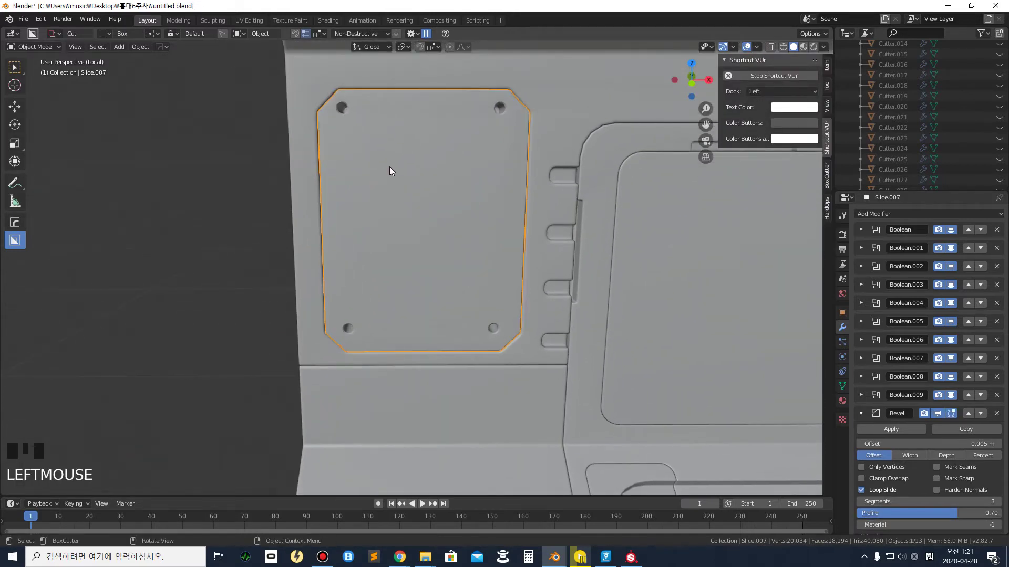
pyautogui.scroll(10, 361, 129)
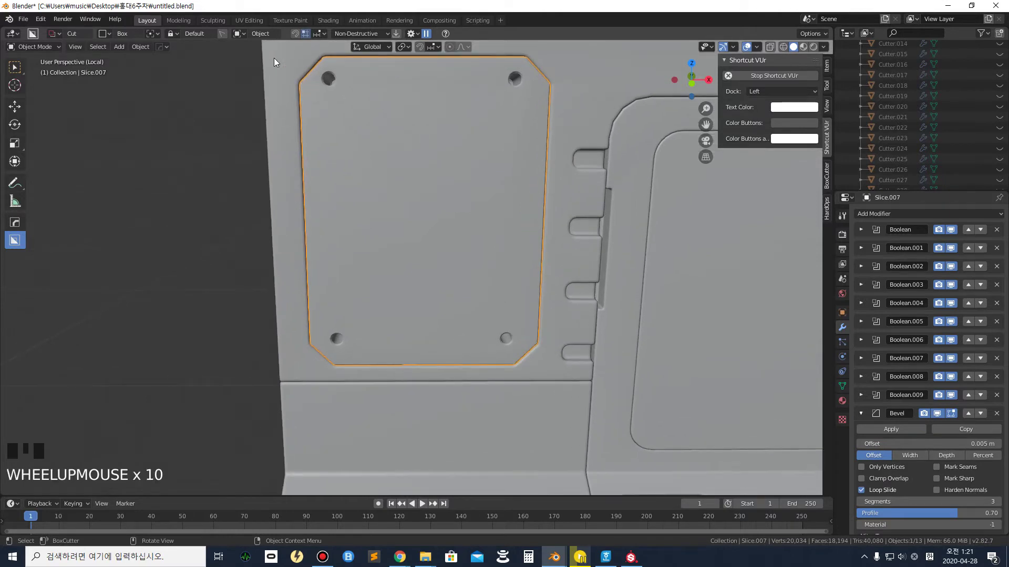
pyautogui.moveTo(288, 132); pyautogui.dragTo(289, 131, button='middle')
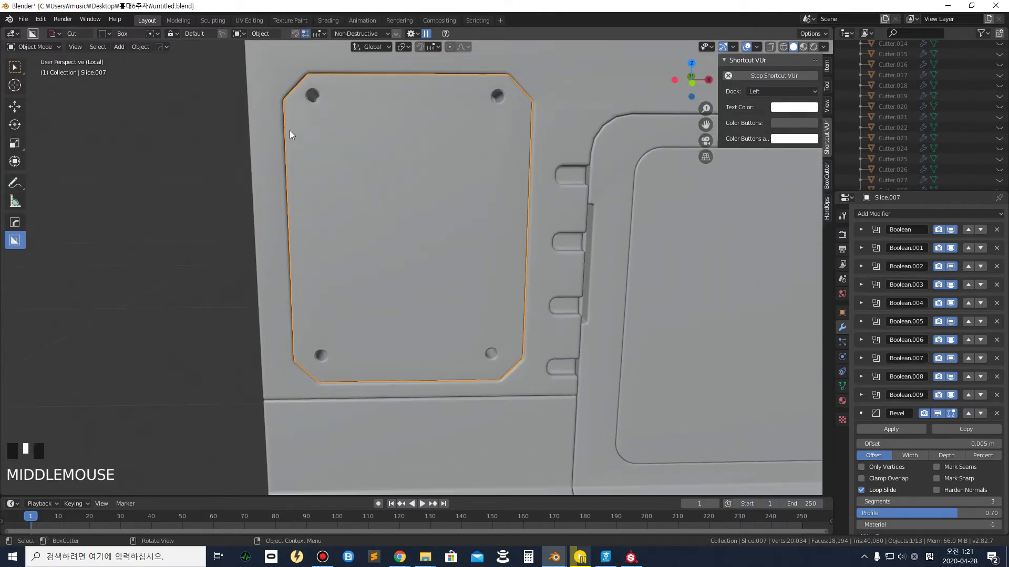
pyautogui.press('KP_Decimal')
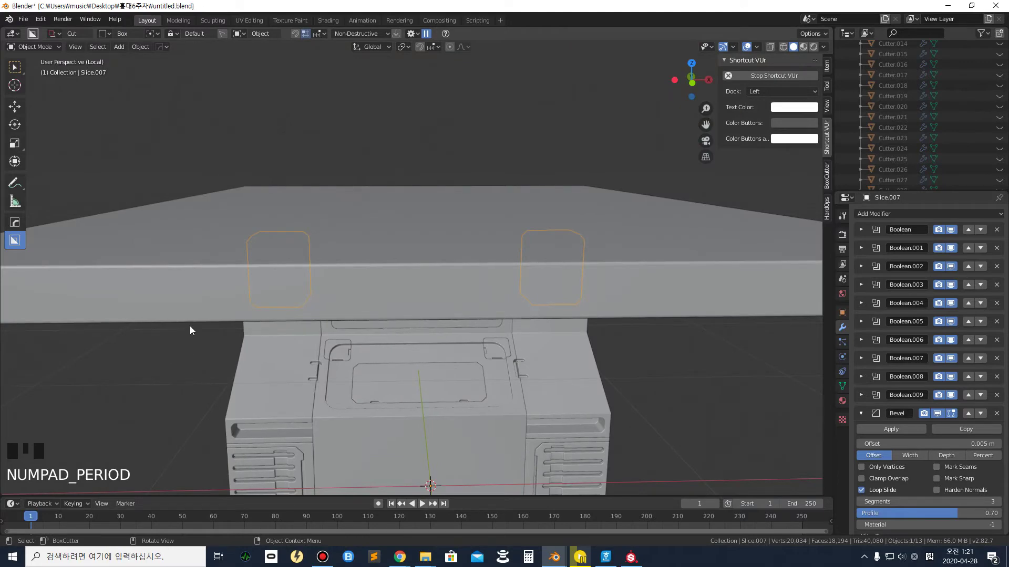
# Get a close view of the selected panel again and repeat framing the view on it
pyautogui.scroll(4, 190, 325)
pyautogui.keyDown('shift'); pyautogui.moveTo(190, 325); pyautogui.dragTo(396, 219, button='middle'); pyautogui.keyUp('shift')
pyautogui.scroll(2, 366, 165)
pyautogui.keyDown('shift'); pyautogui.moveTo(367, 165); pyautogui.dragTo(366, 212, button='middle'); pyautogui.keyUp('shift')
pyautogui.scroll(-1, 379, 231)
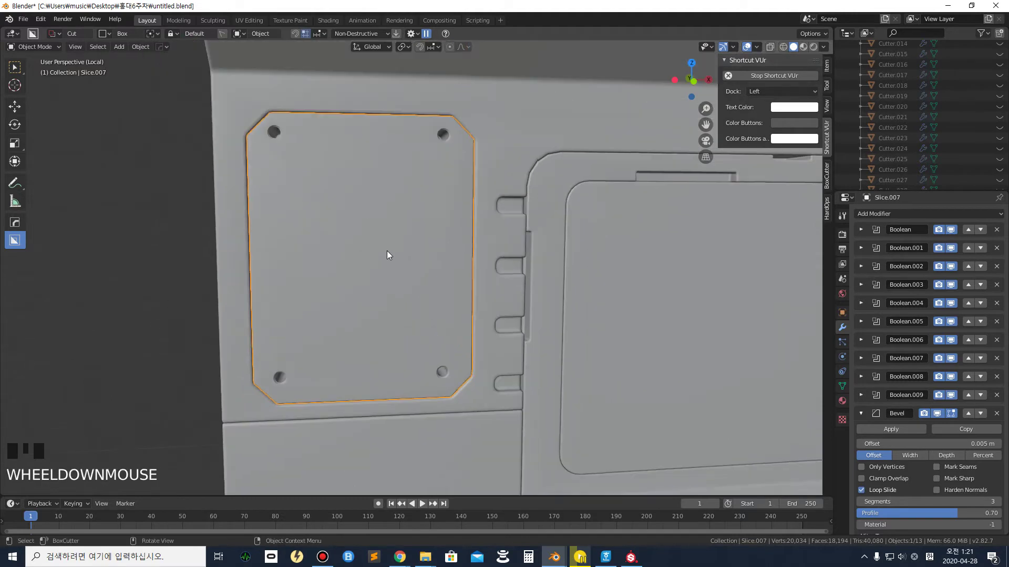
pyautogui.moveTo(389, 253); pyautogui.dragTo(389, 241, button='middle')
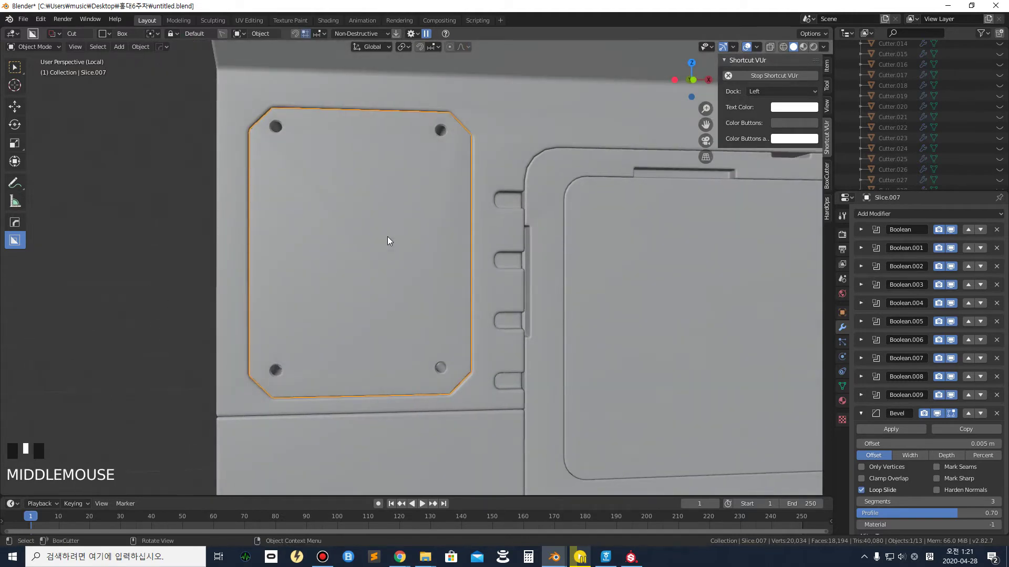
pyautogui.press('KP_Decimal')
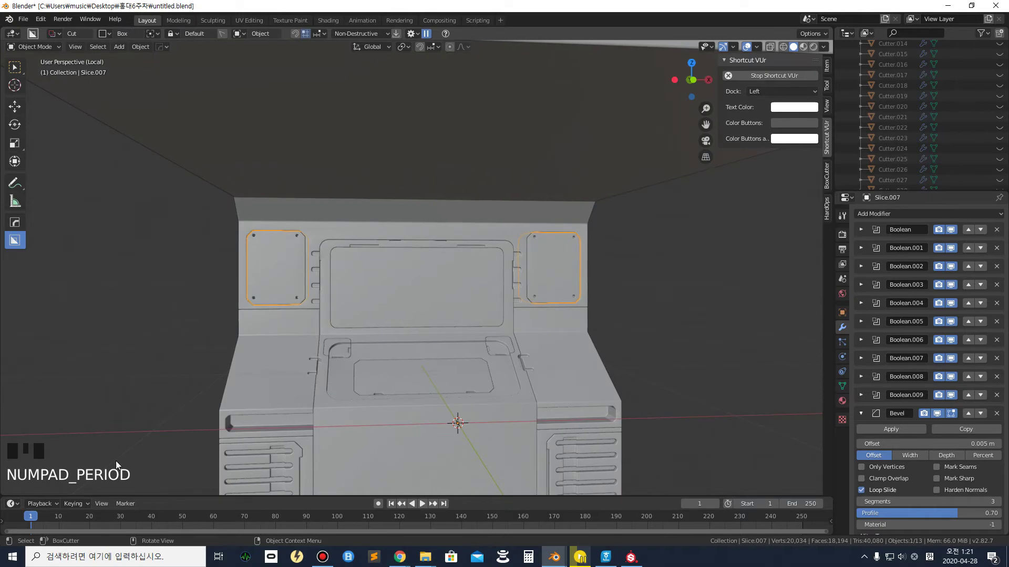
# Switch to Chrome and open the Wikipedia page for the ANSI Keyboard Layout diagram from the keyboard layout search results
pyautogui.click(399, 556)
pyautogui.click(362, 512)
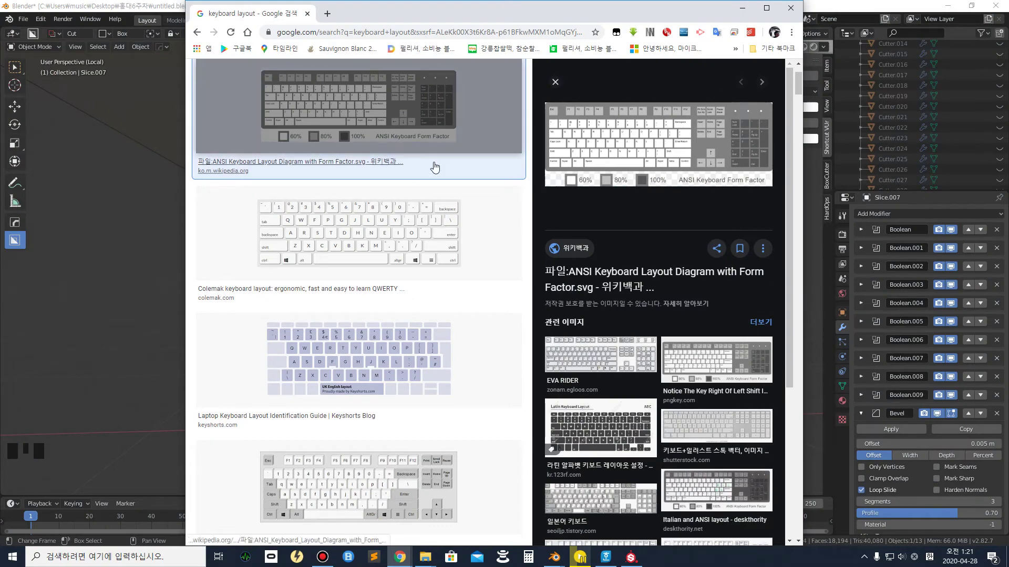
pyautogui.click(644, 141)
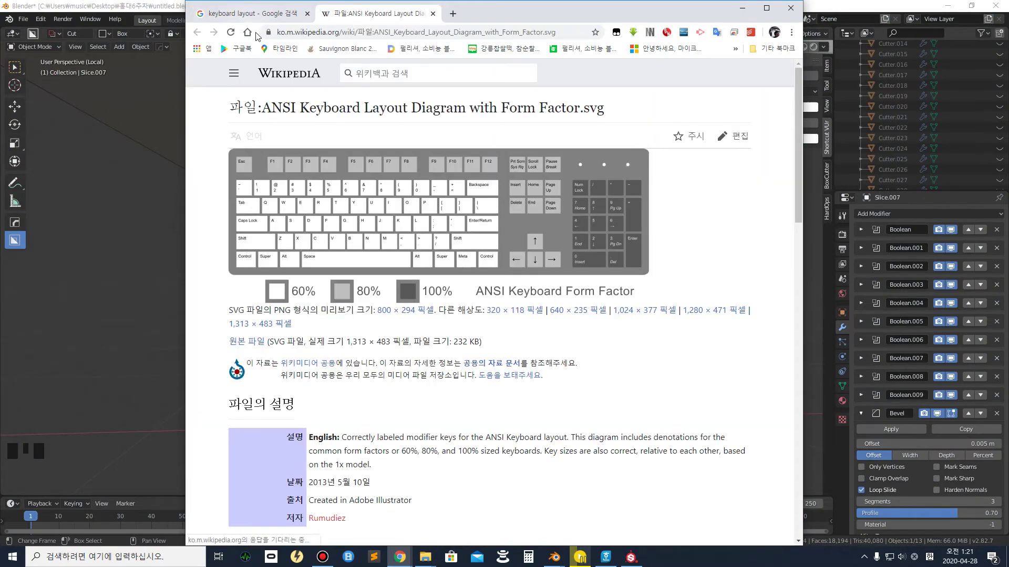
# Magnify the keyboard diagram, outline the numpad Del key and the main period key in red, and return to Blender
pyautogui.hotkey('ctrl', '1')
pyautogui.click(655, 314)
pyautogui.keyDown('ctrl'); pyautogui.moveTo(563, 284); pyautogui.dragTo(598, 321); pyautogui.keyUp('ctrl')
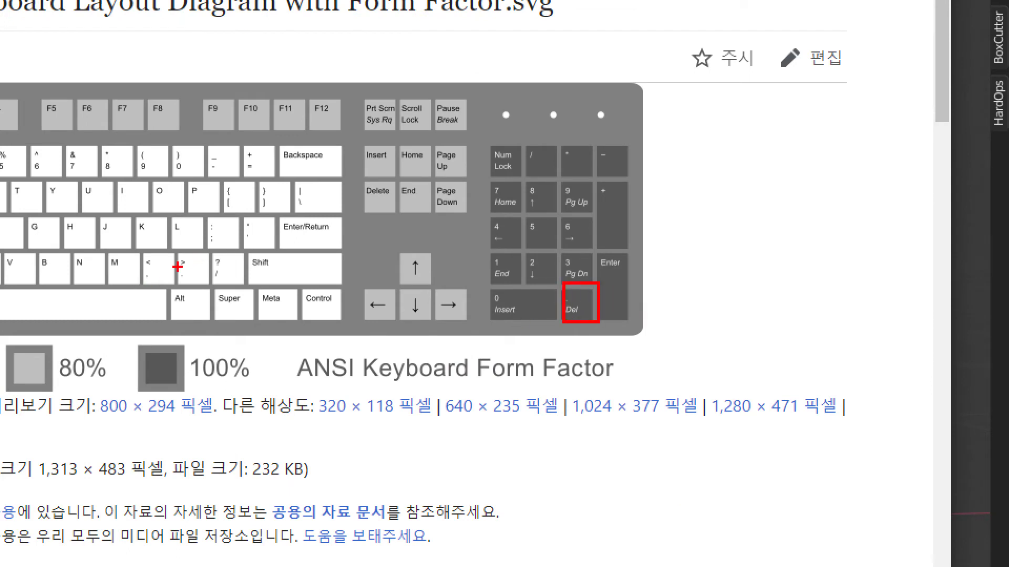
pyautogui.moveTo(172, 254)
pyautogui.keyDown('ctrl'); pyautogui.mouseDown()
pyautogui.moveTo(215, 288)
pyautogui.moveTo(195, 257)
pyautogui.moveTo(192, 287)
pyautogui.mouseUp(); pyautogui.keyUp('ctrl')
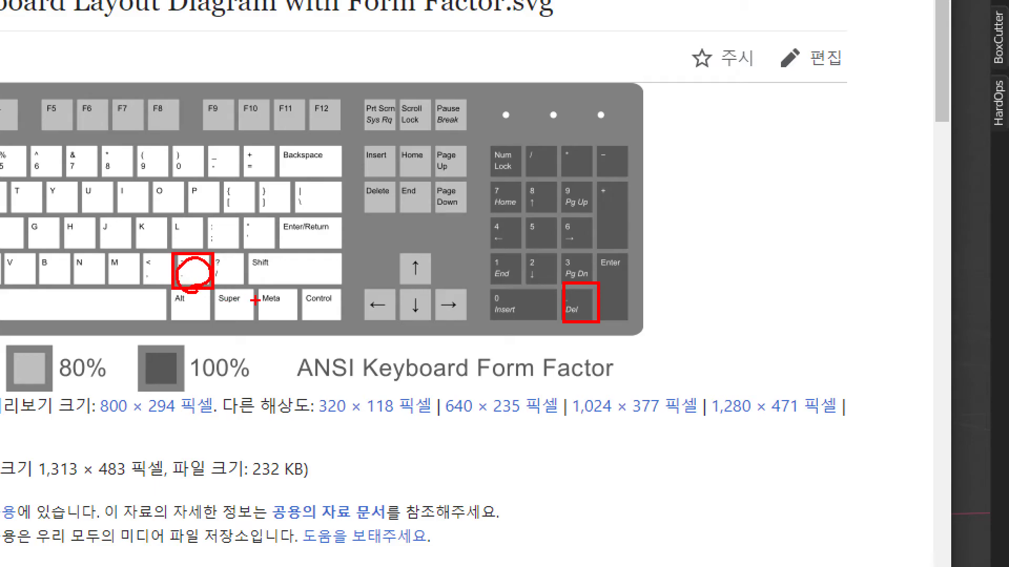
pyautogui.press('Escape')
pyautogui.click(743, 6)
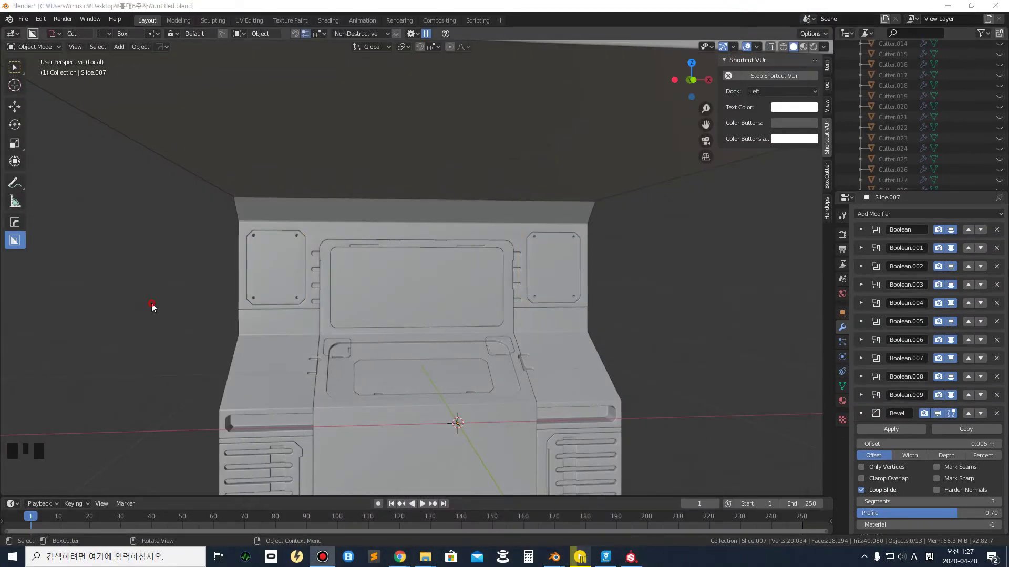
# Open the keymap preferences and search the shortcuts by name for "view selected"
pyautogui.click(152, 304)
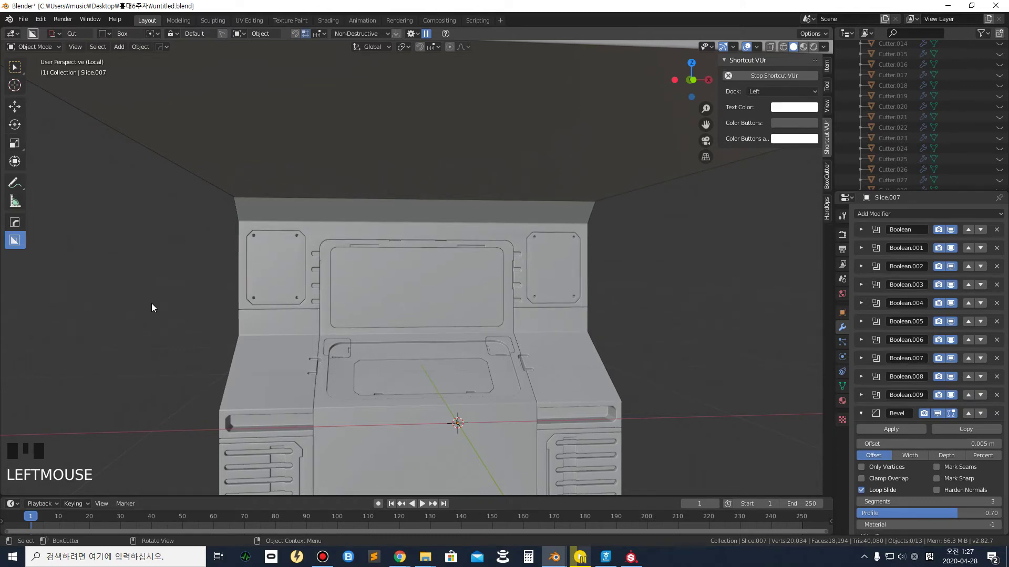
pyautogui.press('F4')
pyautogui.click(151, 304)
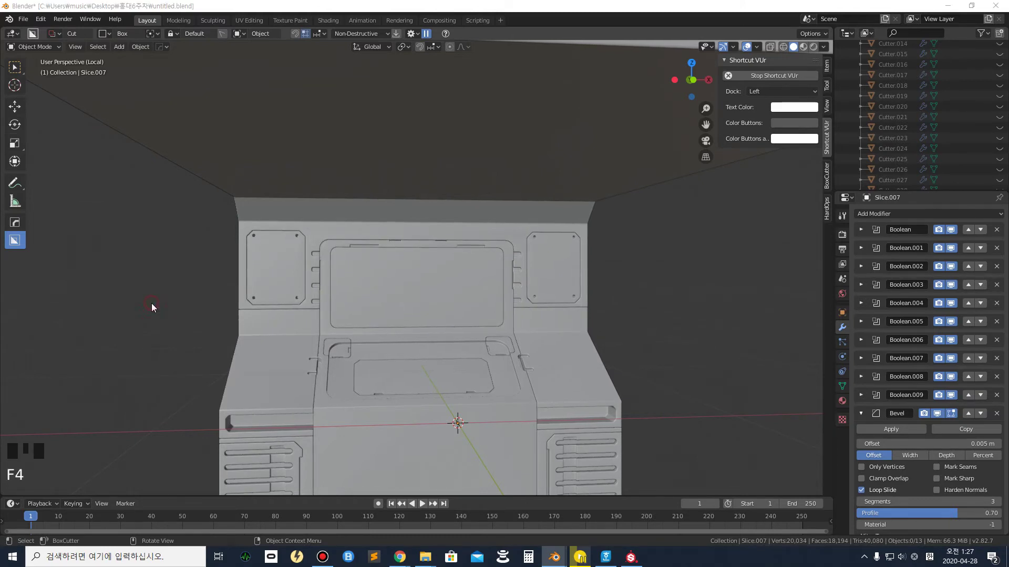
pyautogui.click(40, 322)
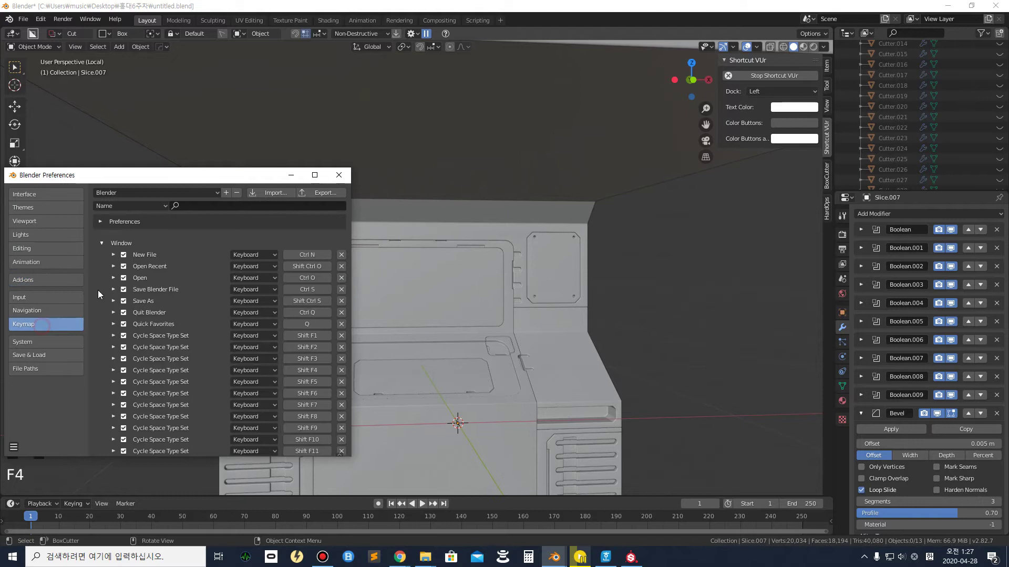
pyautogui.click(211, 207)
pyautogui.write('view selected')
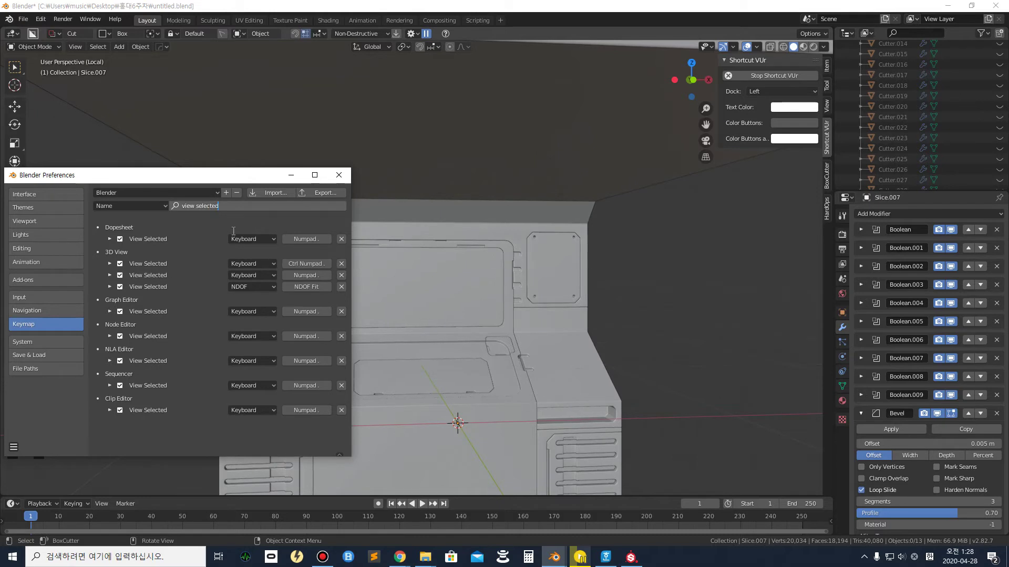
pyautogui.press('Return')
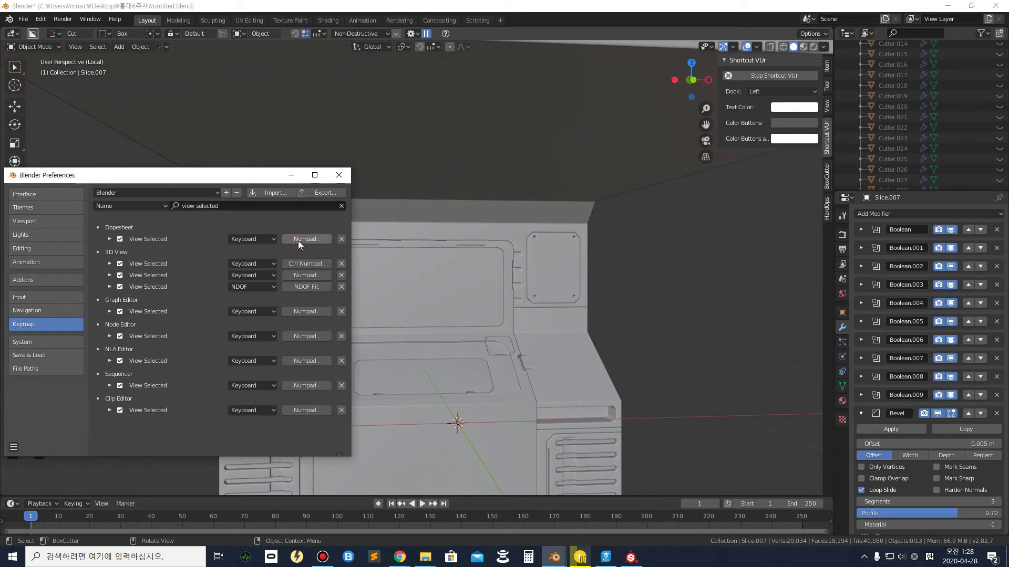
# Assign the period key to the Dopesheet's View Selected shortcut and try it with the upper wall panels selected
pyautogui.press('BackSpace')
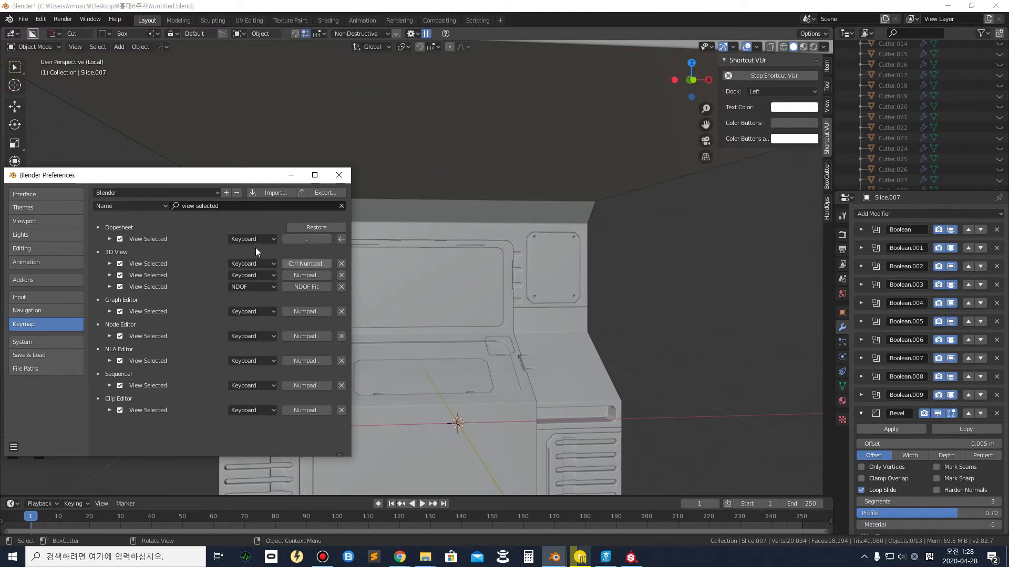
pyautogui.click(552, 260)
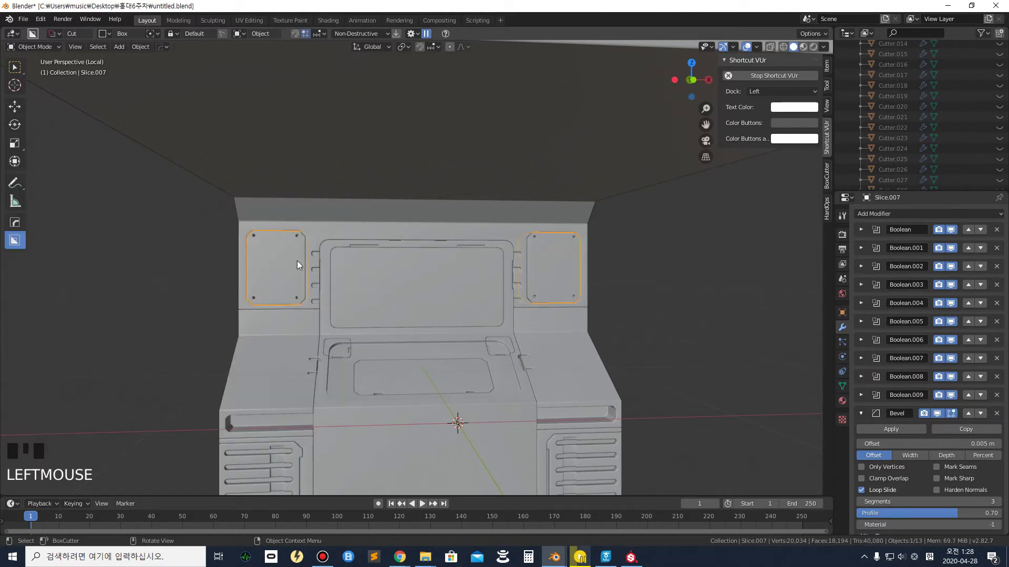
pyautogui.press('.')
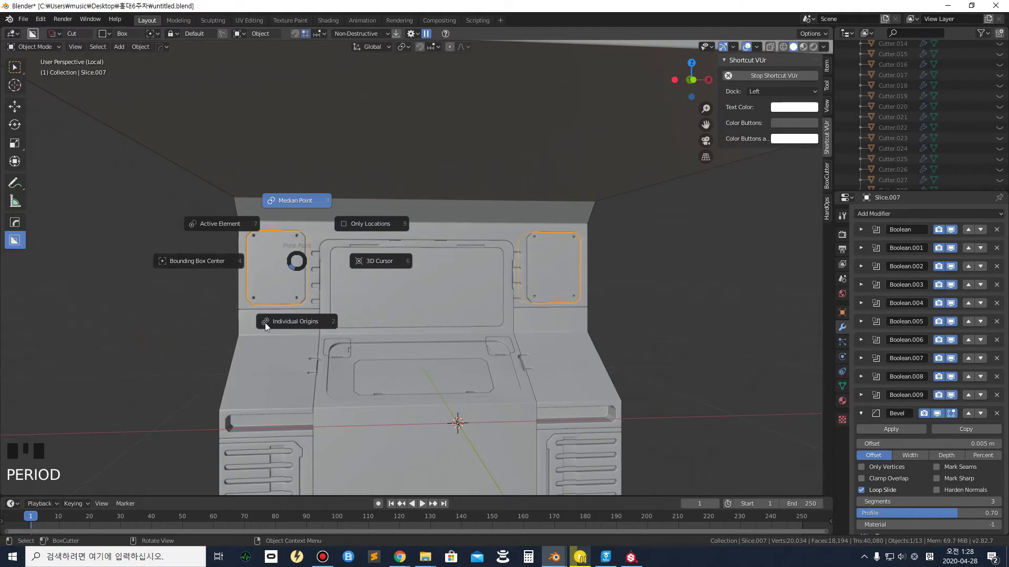
pyautogui.click(295, 319)
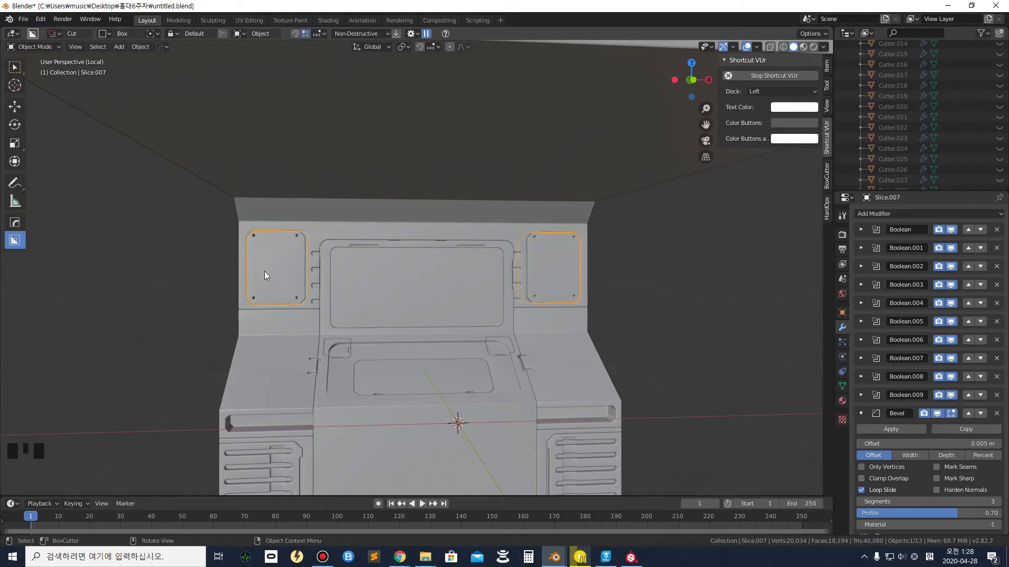
# Reassign the Dopesheet's View Selected shortcut to Ctrl + period and try it on the upper wall panels
pyautogui.hotkey('alt', 'Tab')
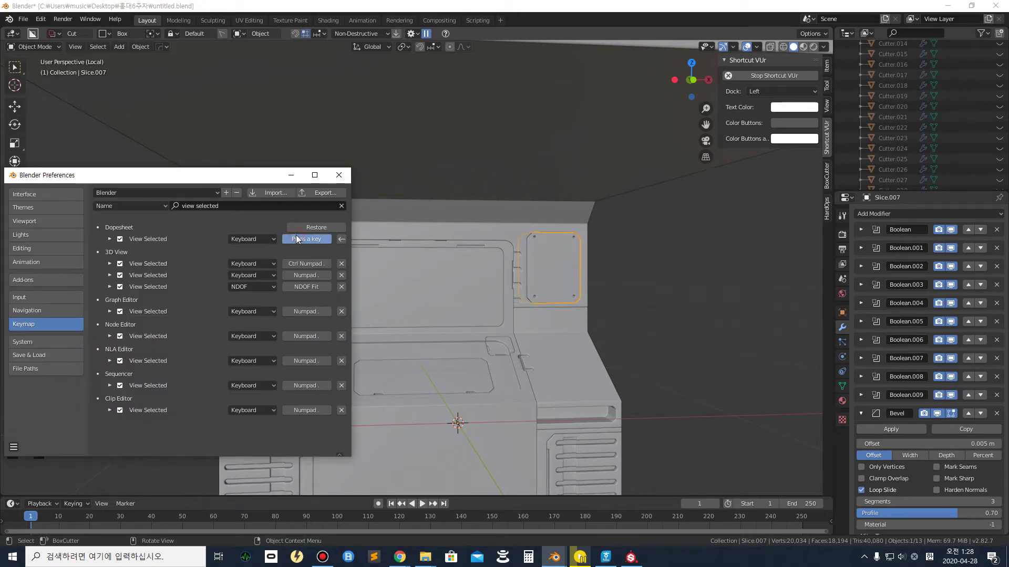
pyautogui.hotkey('ctrl', '.')
pyautogui.click(259, 254)
pyautogui.click(259, 253)
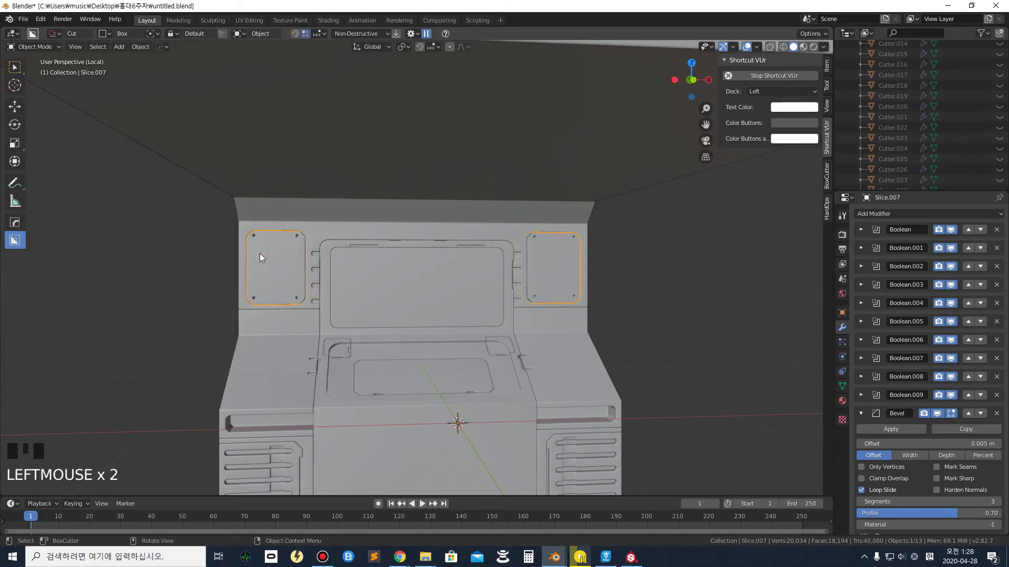
pyautogui.hotkey('ctrl', '.')
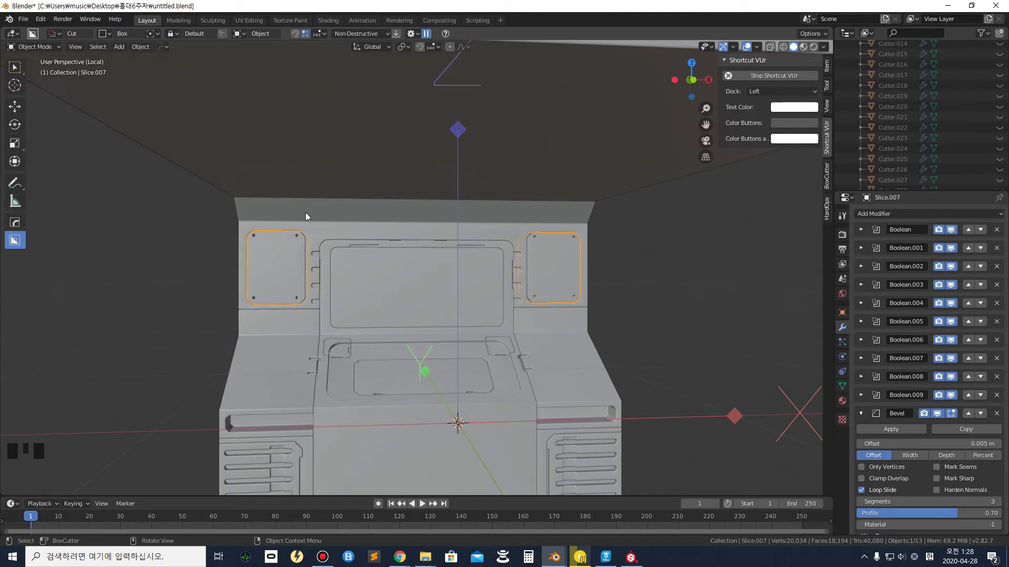
# Reselect the upper wall panels, undo the recent changes and turn off the transform option that affects only origins
pyautogui.click(179, 291)
pyautogui.click(266, 266)
pyautogui.click(182, 291)
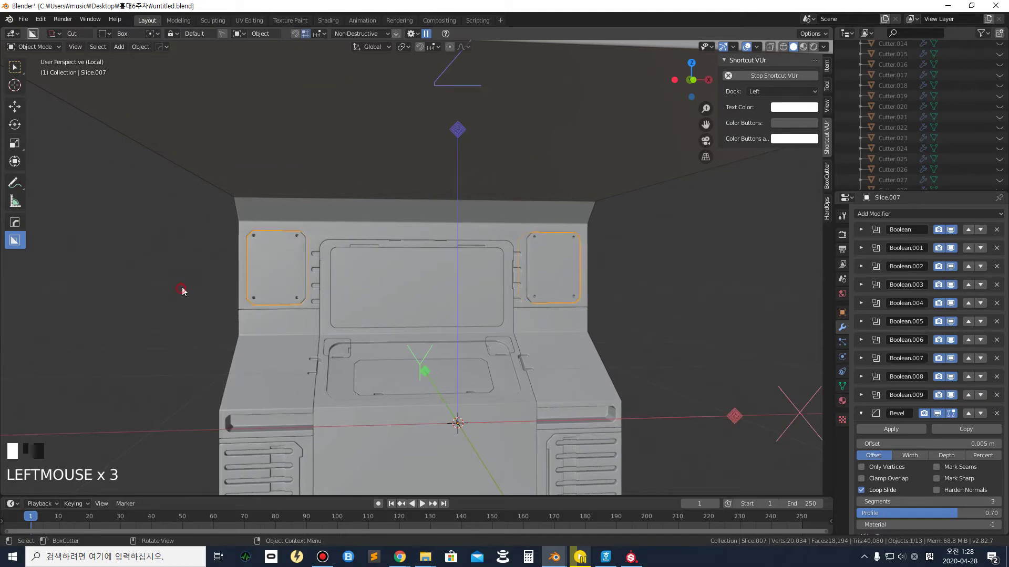
pyautogui.hotkey('ctrl', 'z')
pyautogui.hotkey('ctrl', 'z')
pyautogui.click(266, 267)
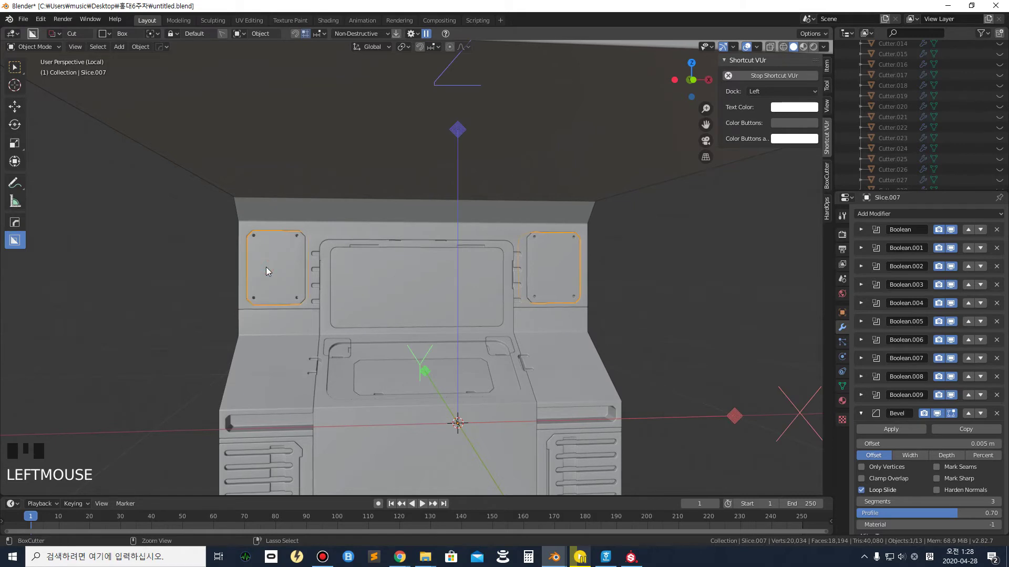
pyautogui.hotkey('ctrl', 'z')
pyautogui.click(266, 268)
pyautogui.click(265, 268)
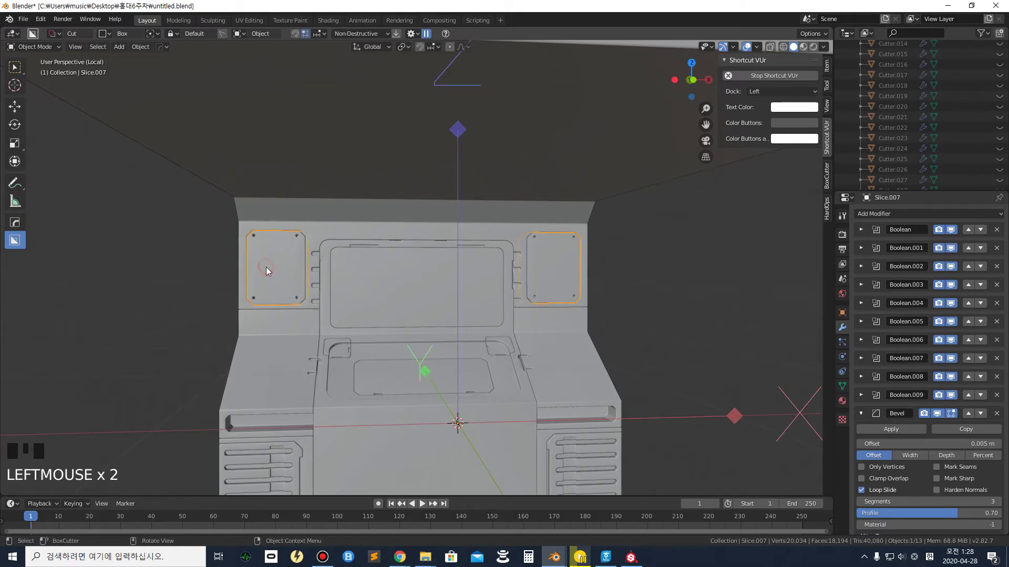
pyautogui.hotkey('ctrl', '.')
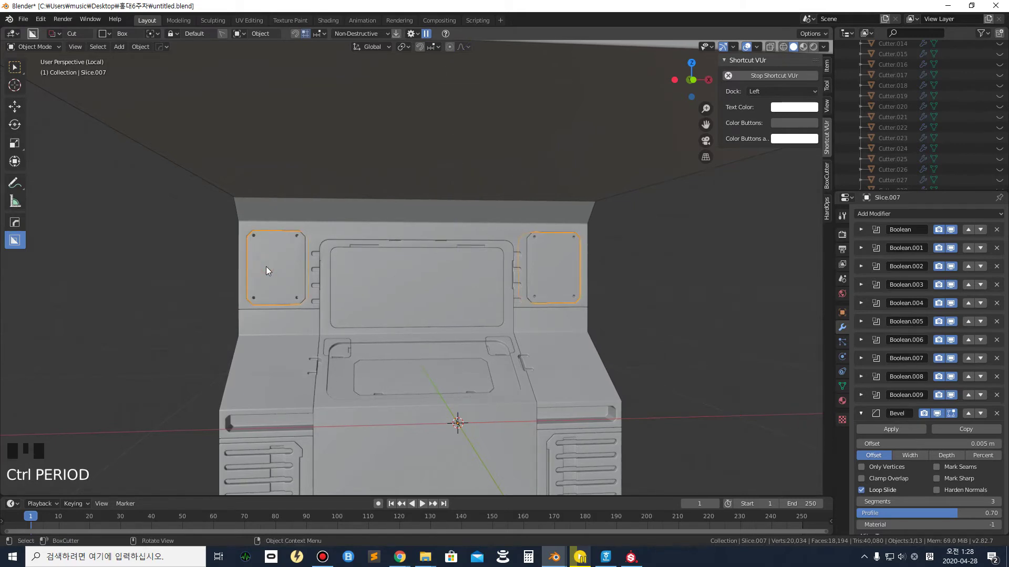
pyautogui.click(266, 270)
pyautogui.click(268, 271)
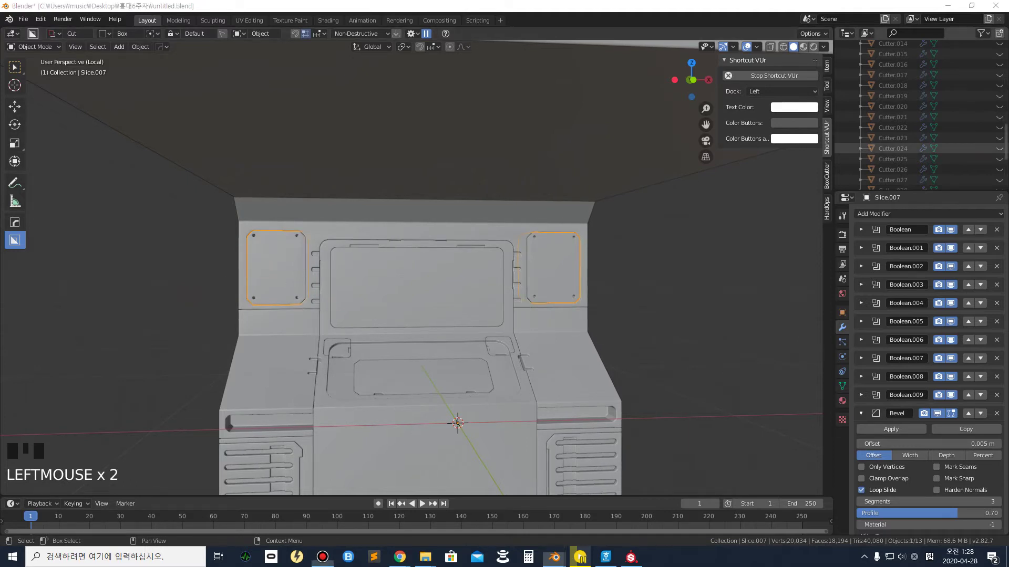
# Open the keymap preferences and set the 3D View's View Selected shortcut to numpad period
pyautogui.click(151, 265)
pyautogui.press('F4')
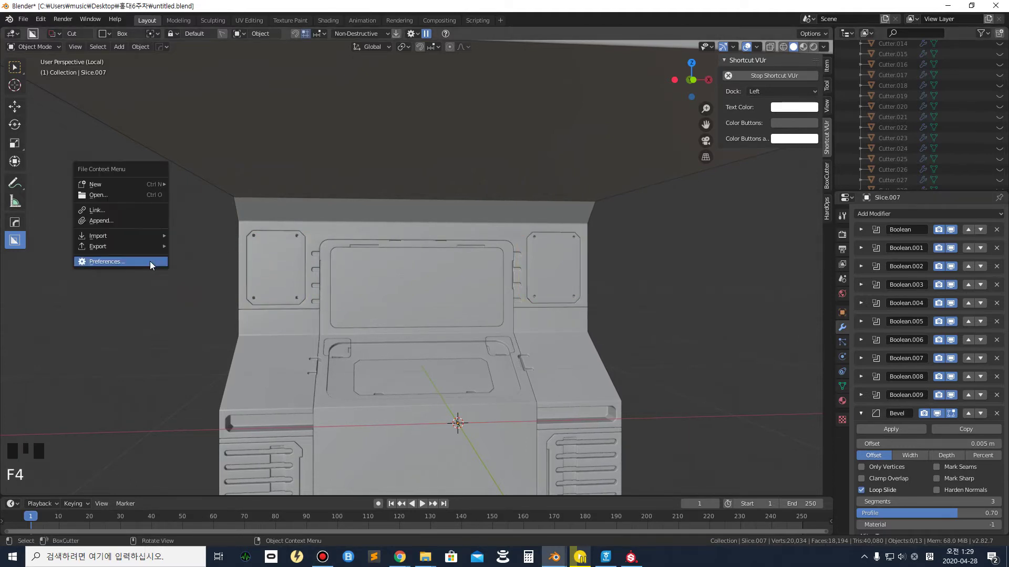
pyautogui.click(150, 261)
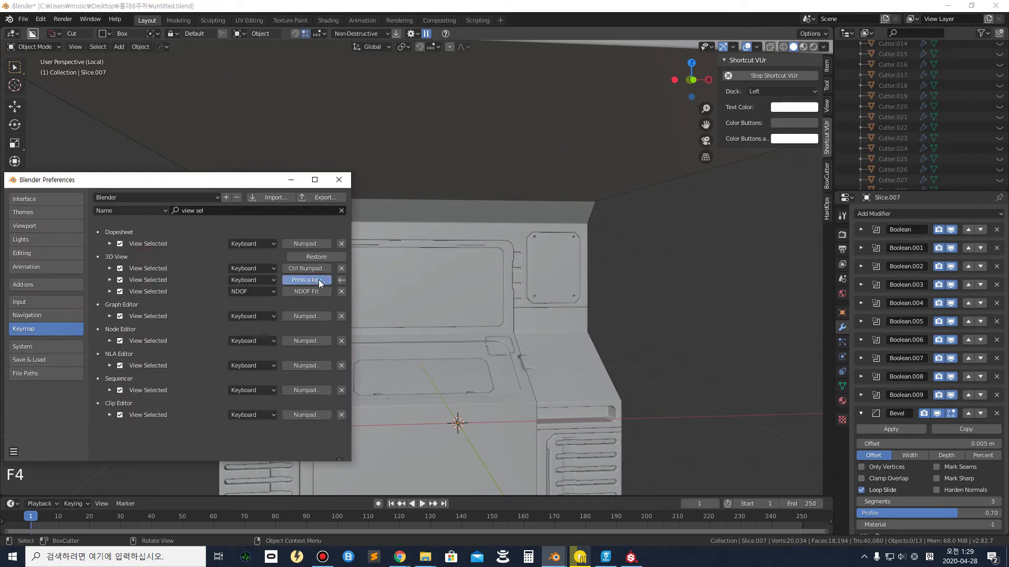
pyautogui.press('KP_Decimal')
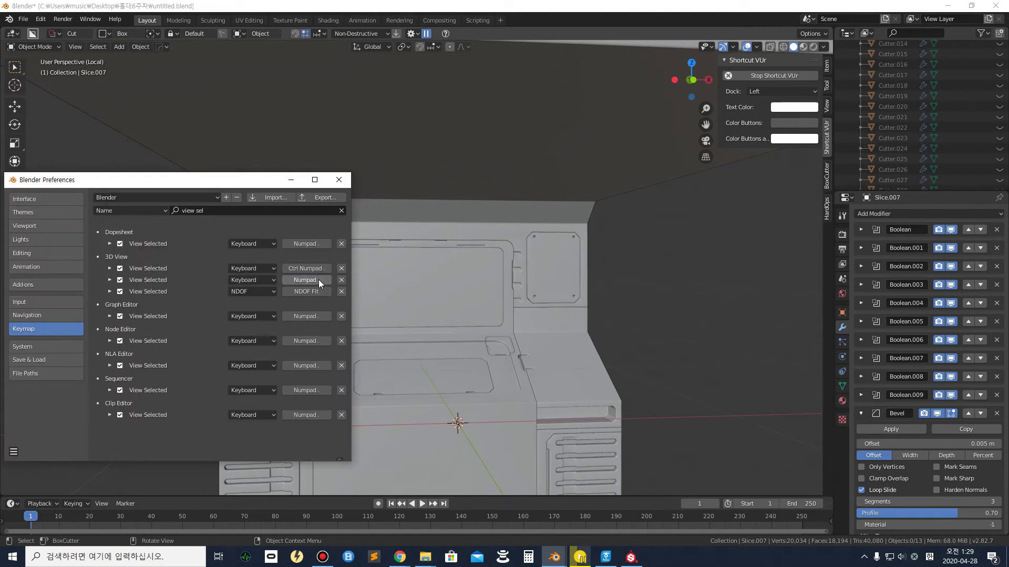
pyautogui.click(703, 268)
# Assign the main period key to the 3D View's View Selected shortcut and try it on the upper wall panels
pyautogui.press('F4')
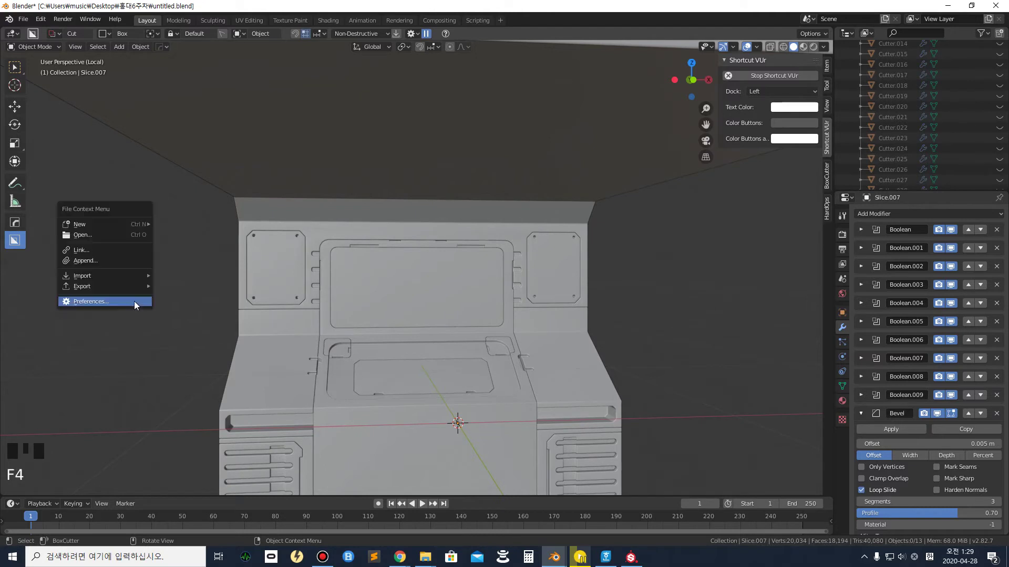
pyautogui.click(134, 301)
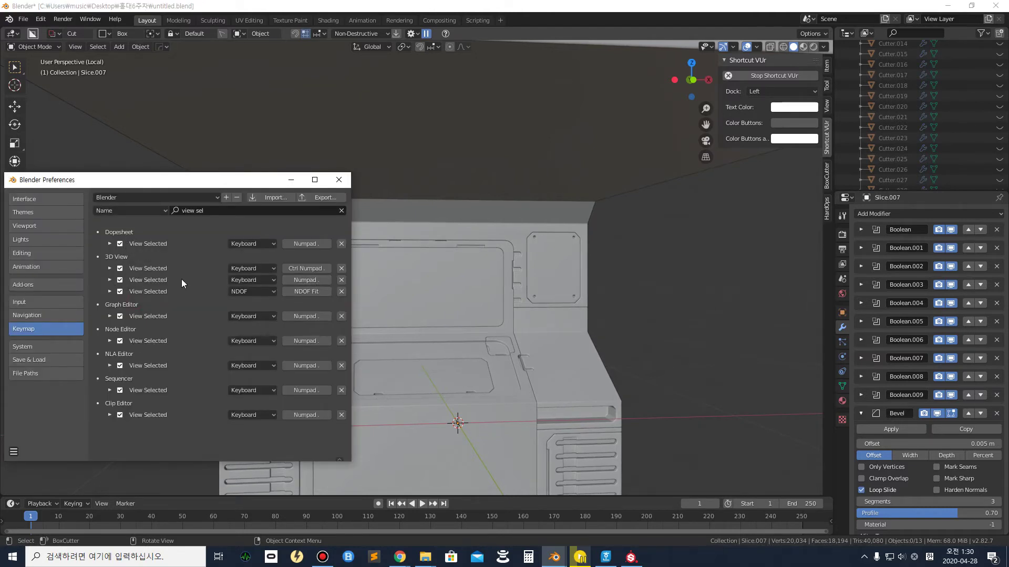
pyautogui.click(307, 280)
pyautogui.press('.')
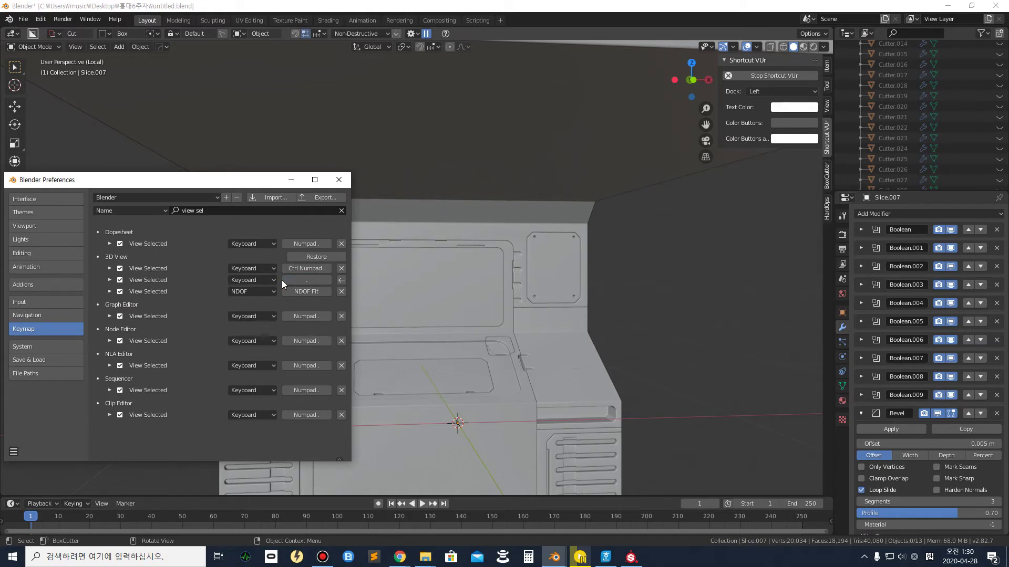
pyautogui.click(464, 273)
pyautogui.click(284, 278)
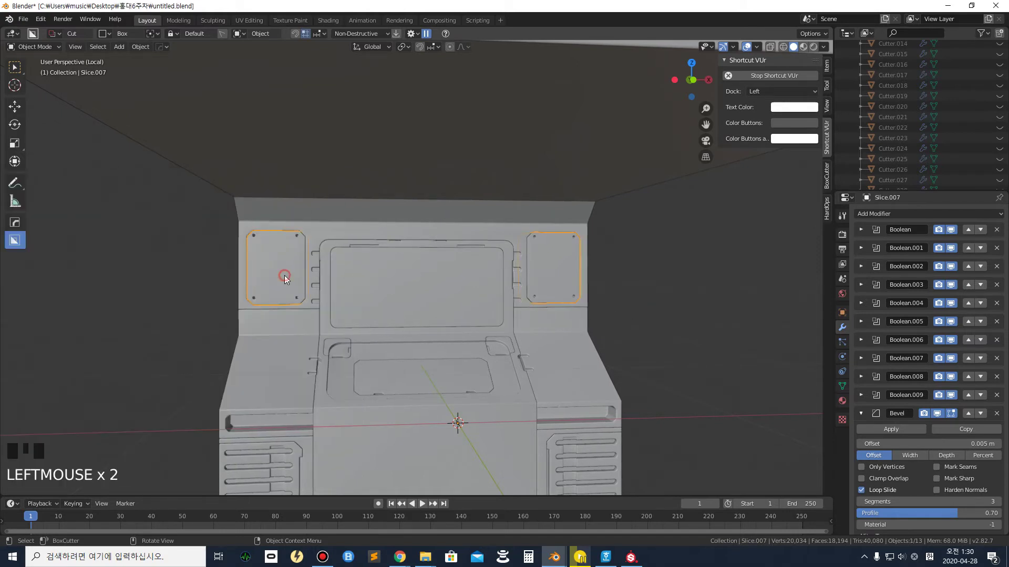
pyautogui.press('.')
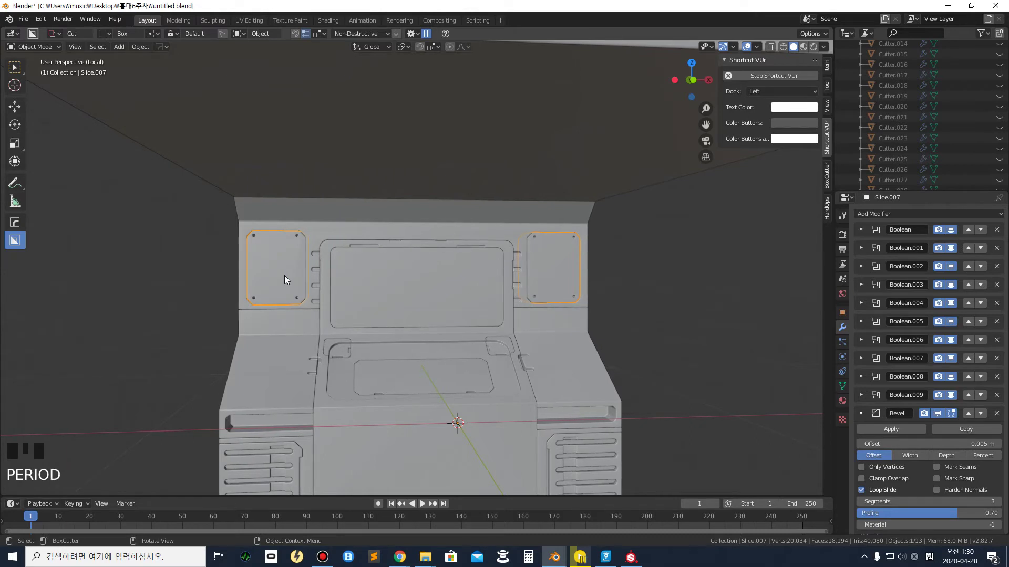
pyautogui.scroll(-6, 299, 259)
pyautogui.press('.')
# Set the 3D View's View Selected shortcut back to numpad period and close the preferences
pyautogui.press('F4')
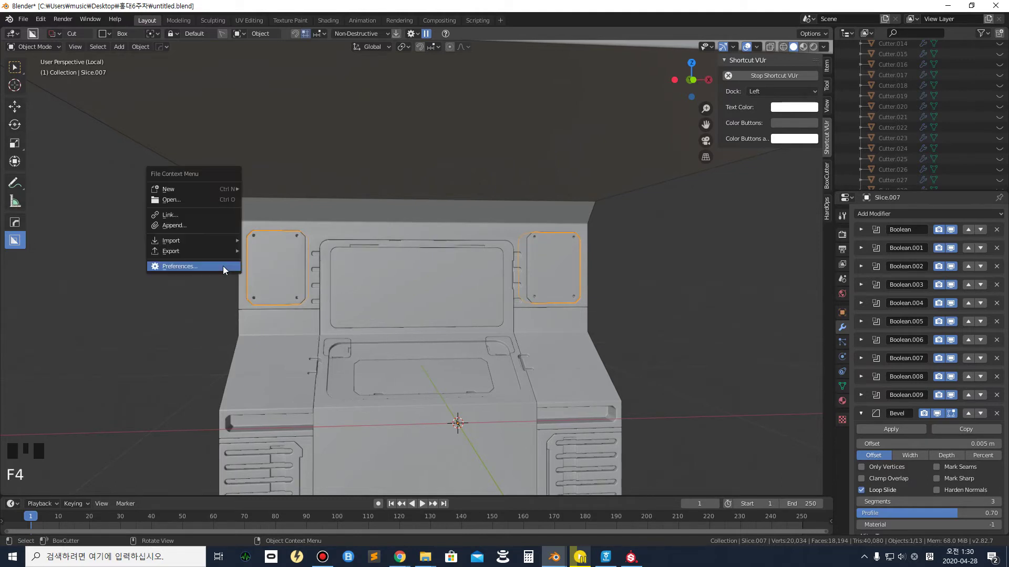
pyautogui.click(222, 265)
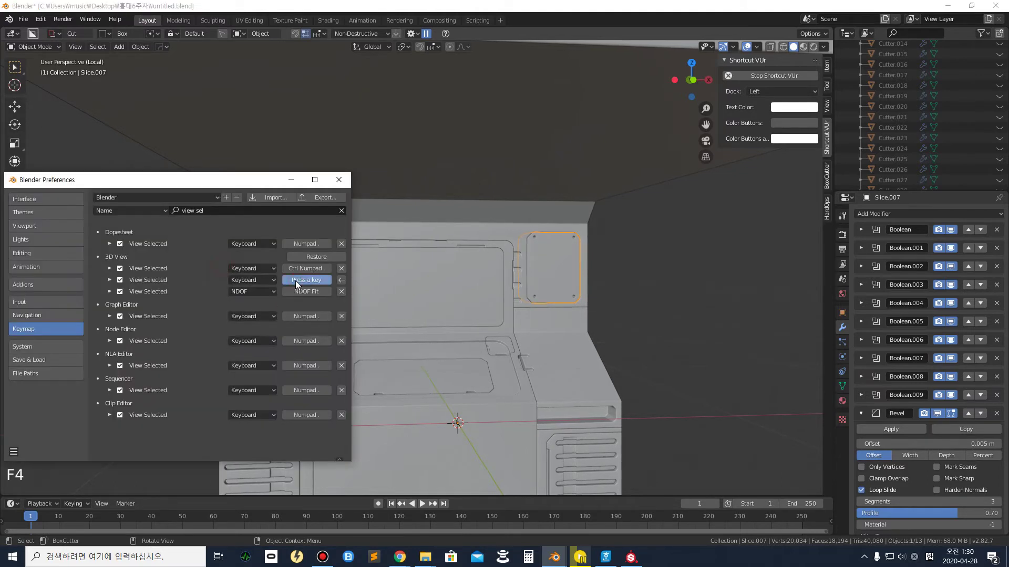
pyautogui.press('KP_Decimal')
pyautogui.click(344, 179)
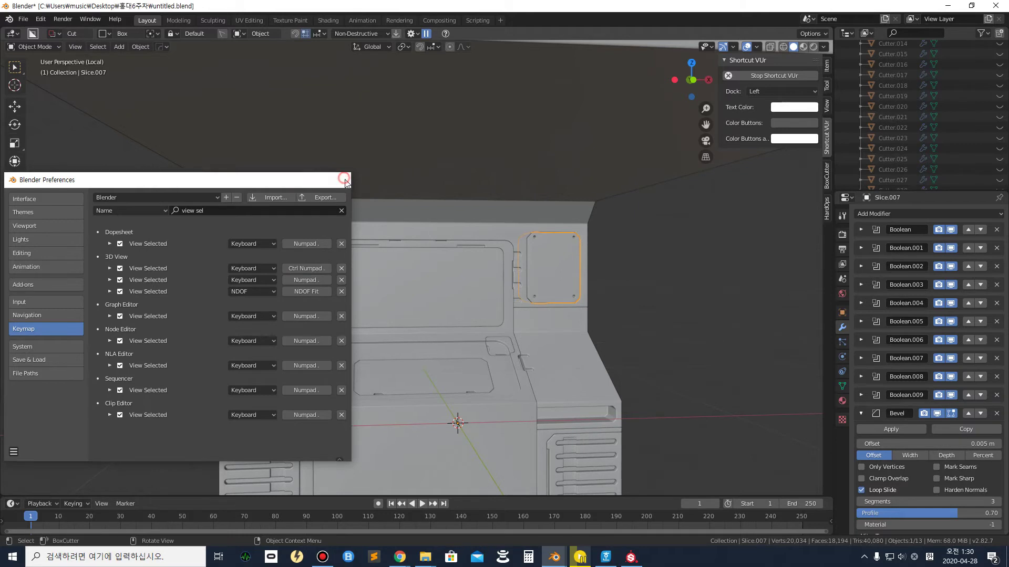
pyautogui.scroll(-2, 422, 323)
pyautogui.scroll(1, 421, 322)
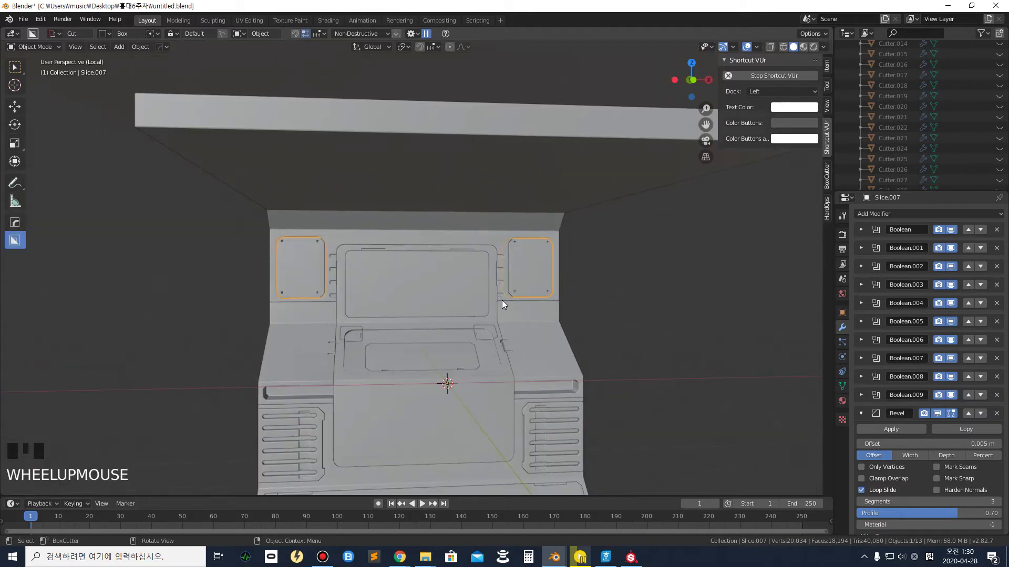
pyautogui.scroll(1, 502, 301)
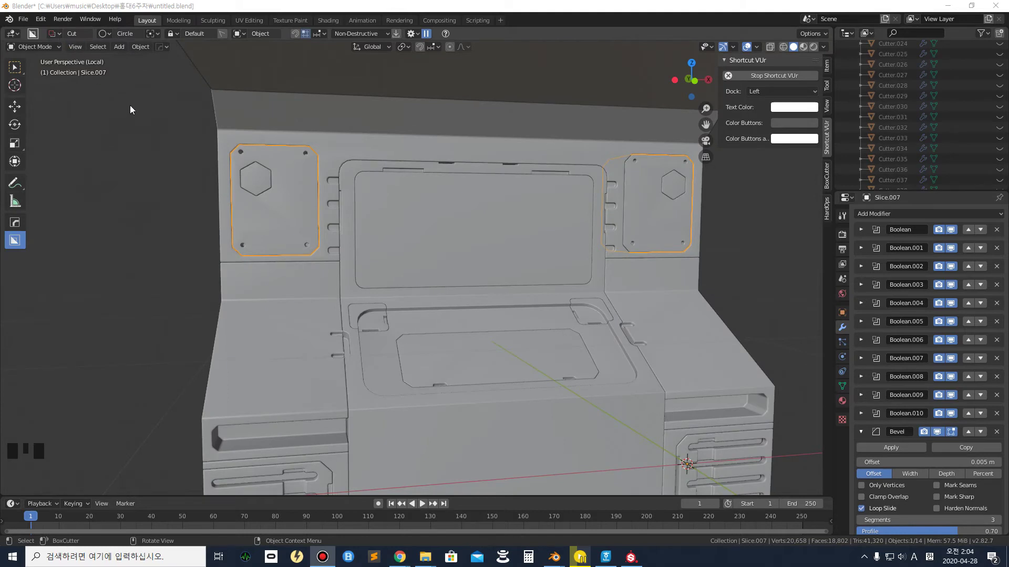
# Switch the BoxCutter shape to Box and back to Circle, with 6 vertices for a hexagon
pyautogui.click(104, 34)
pyautogui.click(76, 56)
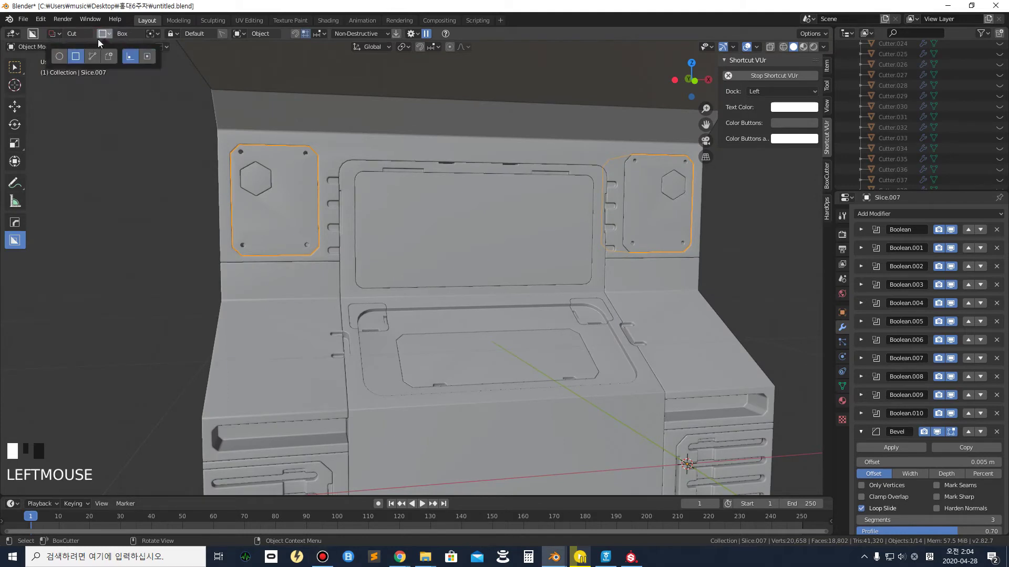
pyautogui.click(121, 127)
pyautogui.click(106, 33)
pyautogui.click(58, 55)
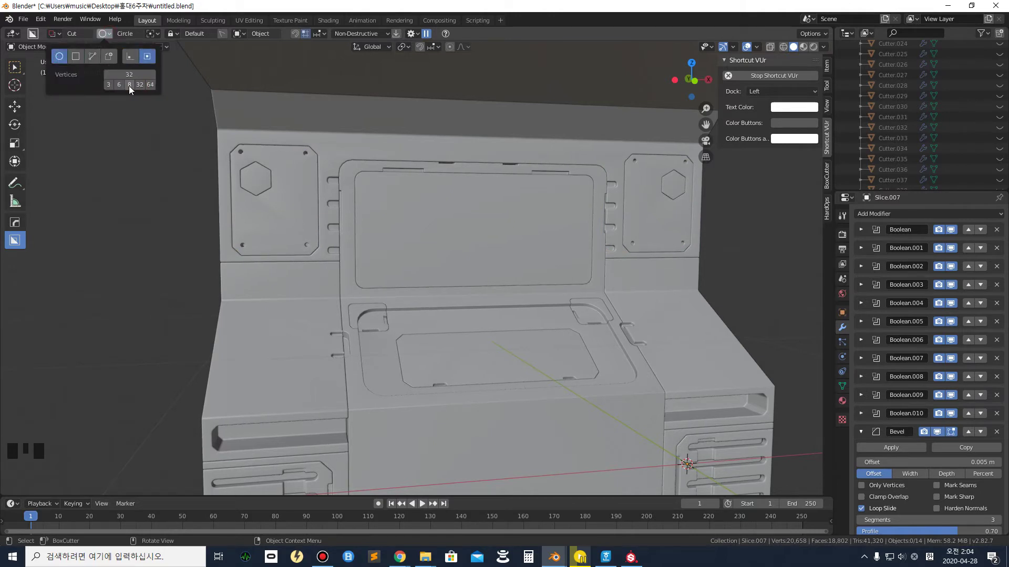
# Try to draw a hexagonal cut below the existing hexagon and select the upper wall plate as the cutting target
pyautogui.scroll(3, 232, 156)
pyautogui.keyDown('shift'); pyautogui.moveTo(171, 142); pyautogui.dragTo(371, 262, button='middle'); pyautogui.keyUp('shift')
pyautogui.scroll(3, 263, 218)
pyautogui.scroll(1, 317, 241)
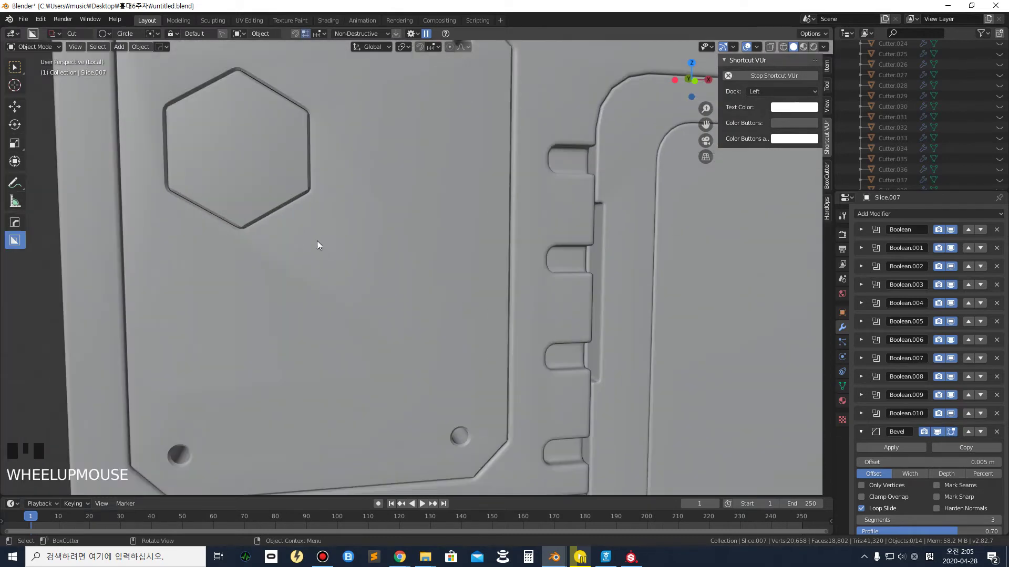
pyautogui.moveTo(300, 251)
pyautogui.mouseDown()
pyautogui.moveTo(349, 280)
pyautogui.moveTo(335, 272)
pyautogui.mouseUp()
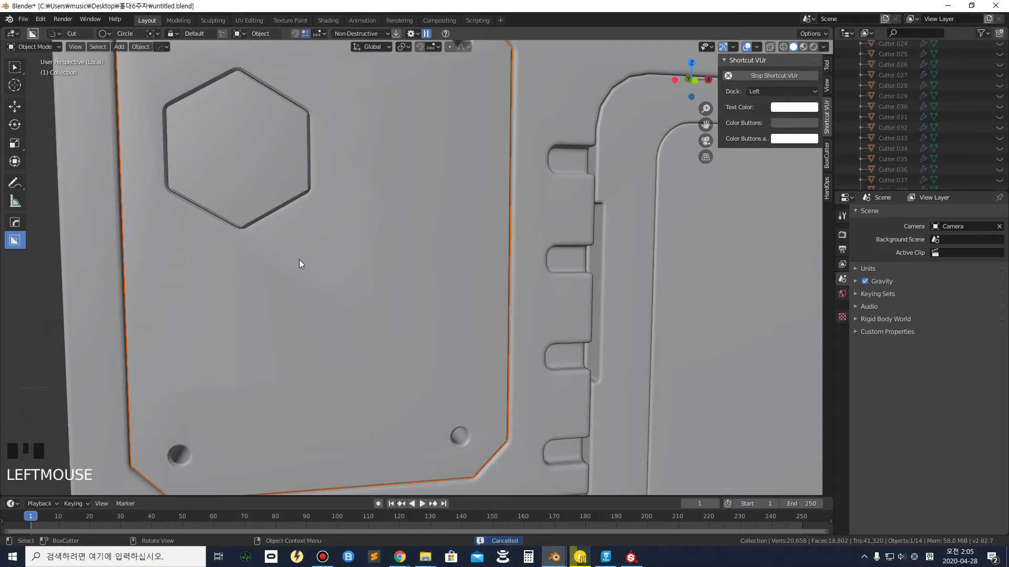
pyautogui.scroll(-3, 207, 272)
pyautogui.click(164, 310)
pyautogui.click(388, 292)
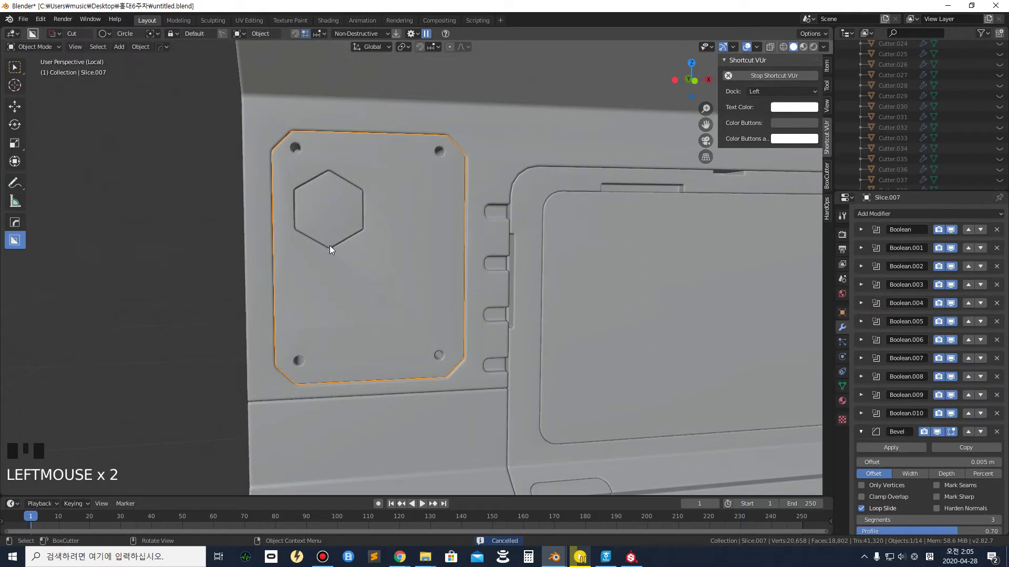
# Draw a slightly smaller hexagonal cutter diagonally below the existing hexagon, move it clear of that hexagon and lock the shape
pyautogui.scroll(2, 336, 265)
pyautogui.moveTo(335, 263); pyautogui.dragTo(389, 303)
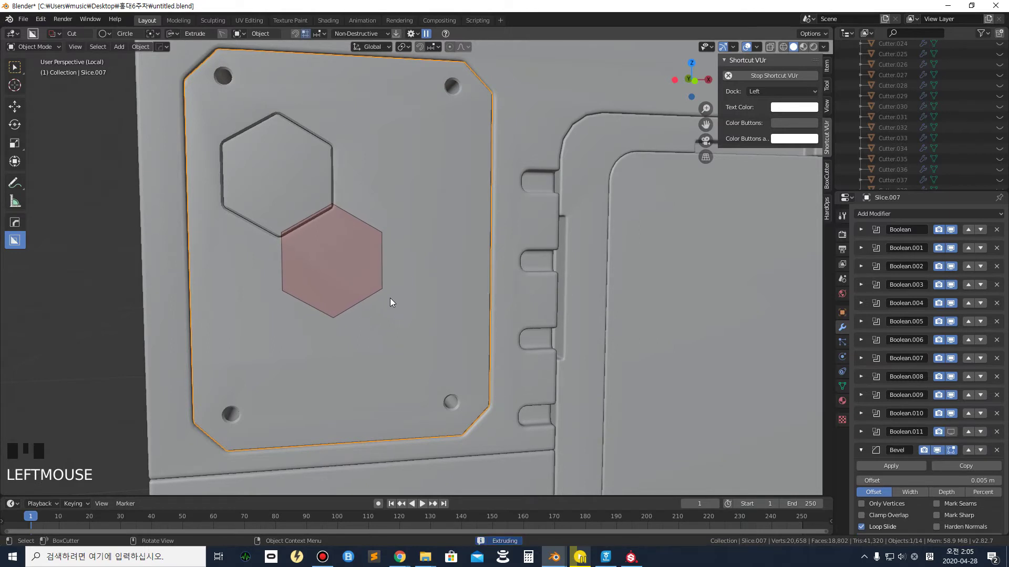
pyautogui.press('g')
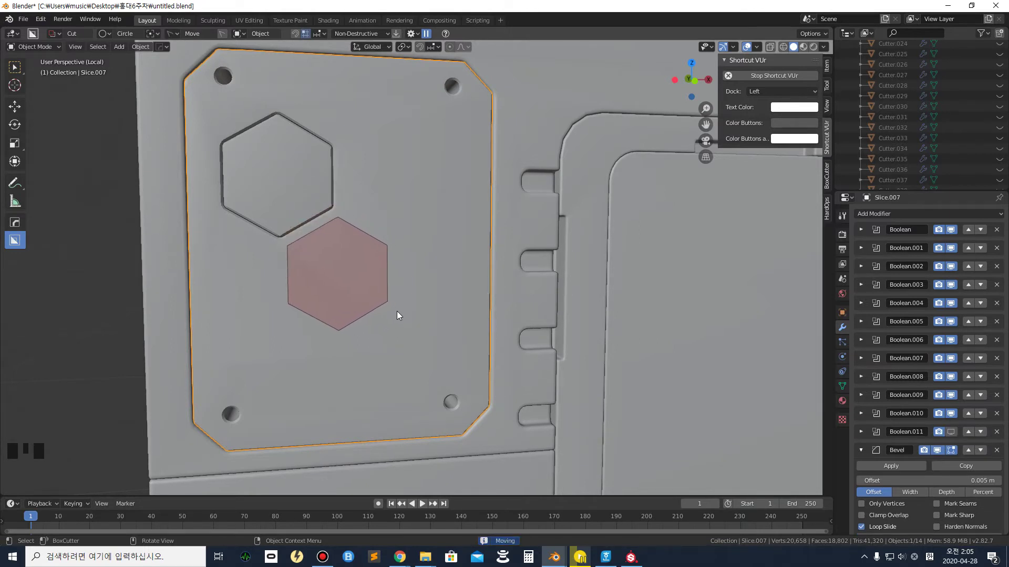
pyautogui.press('Tab')
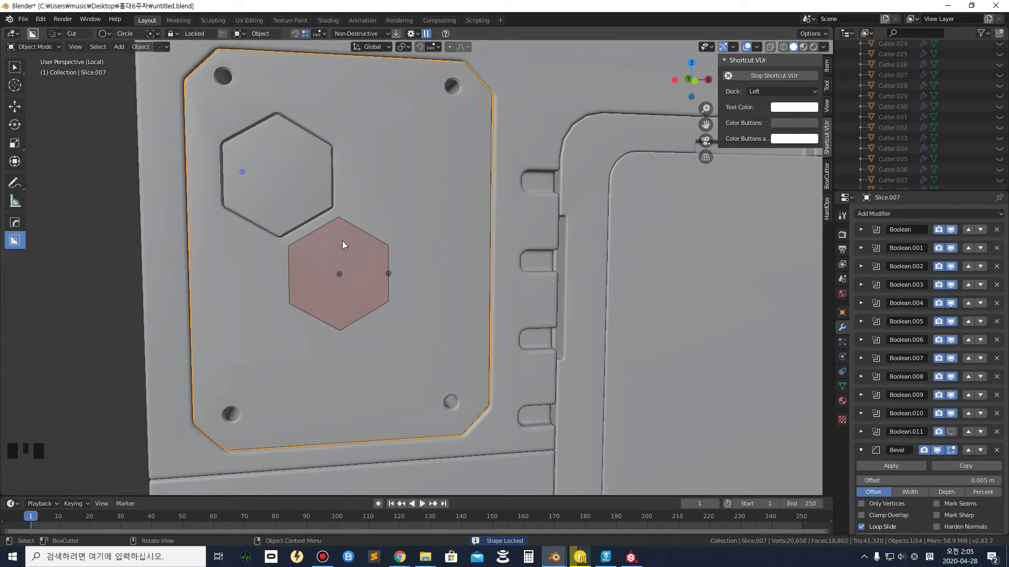
# Extrude the hexagonal cutter through the plate surface and apply it as a Slice
pyautogui.moveTo(329, 248); pyautogui.dragTo(344, 256, button='middle')
pyautogui.press('e')
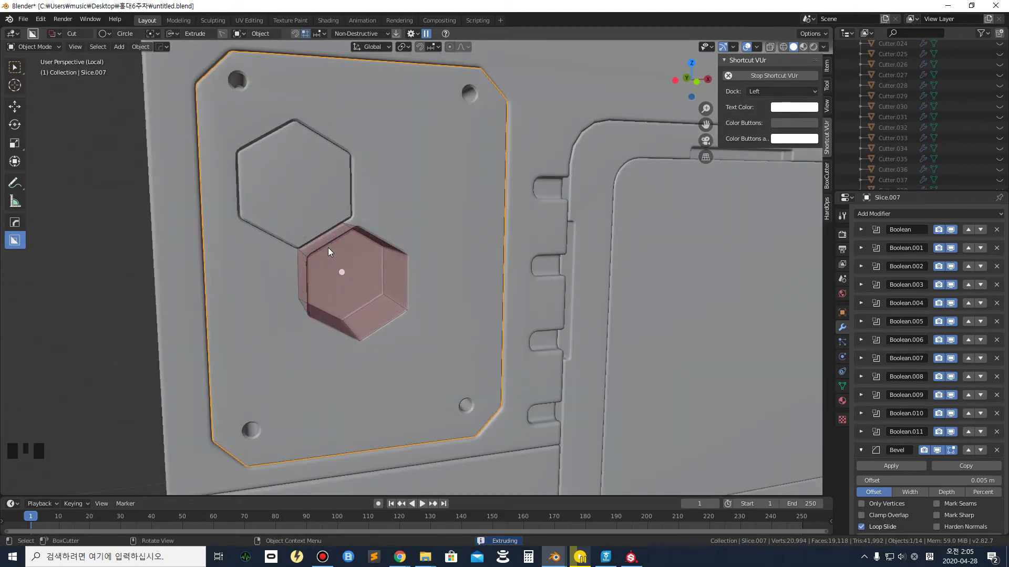
pyautogui.press('x')
pyautogui.click(331, 253)
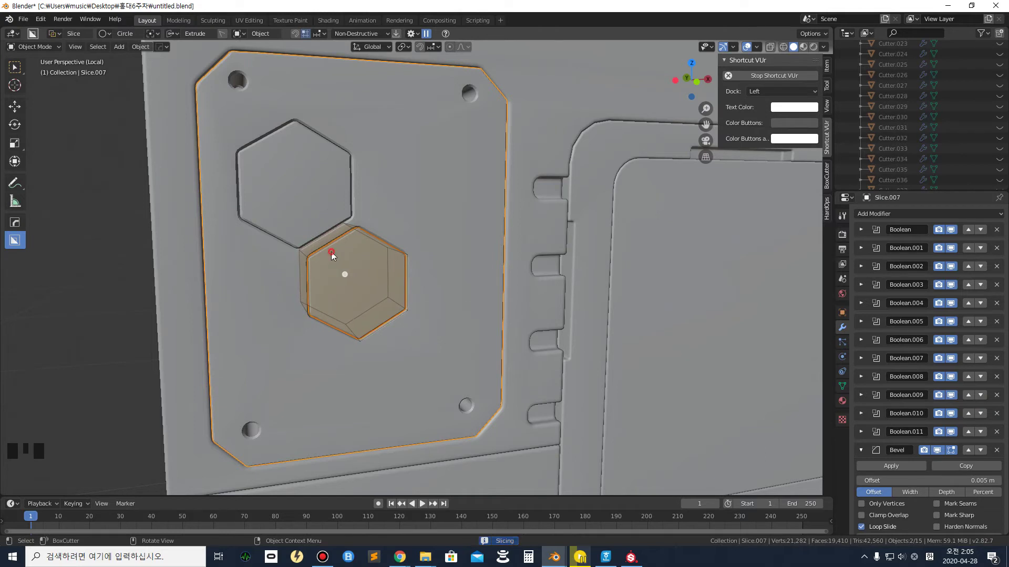
# Switch to the Select tool, pick the newly sliced hexagon and inspect its mesh in Edit Mode before returning to Object Mode
pyautogui.scroll(-2, 248, 290)
pyautogui.moveTo(248, 293); pyautogui.dragTo(95, 105, button='middle')
pyautogui.click(148, 193)
pyautogui.click(15, 66)
pyautogui.click(337, 270)
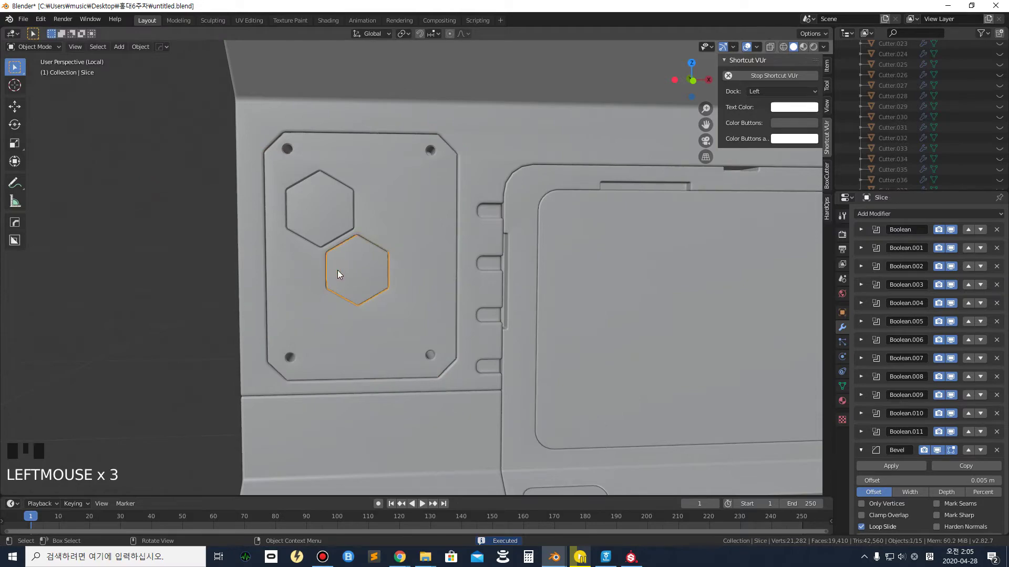
pyautogui.press('Tab')
pyautogui.scroll(-4, 296, 173)
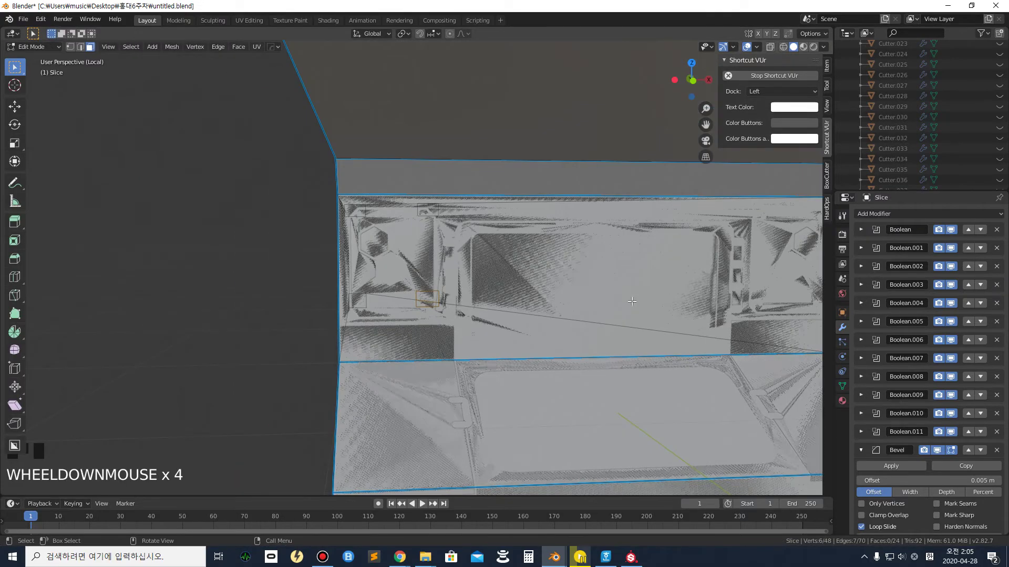
pyautogui.press('Tab')
pyautogui.scroll(6, 338, 259)
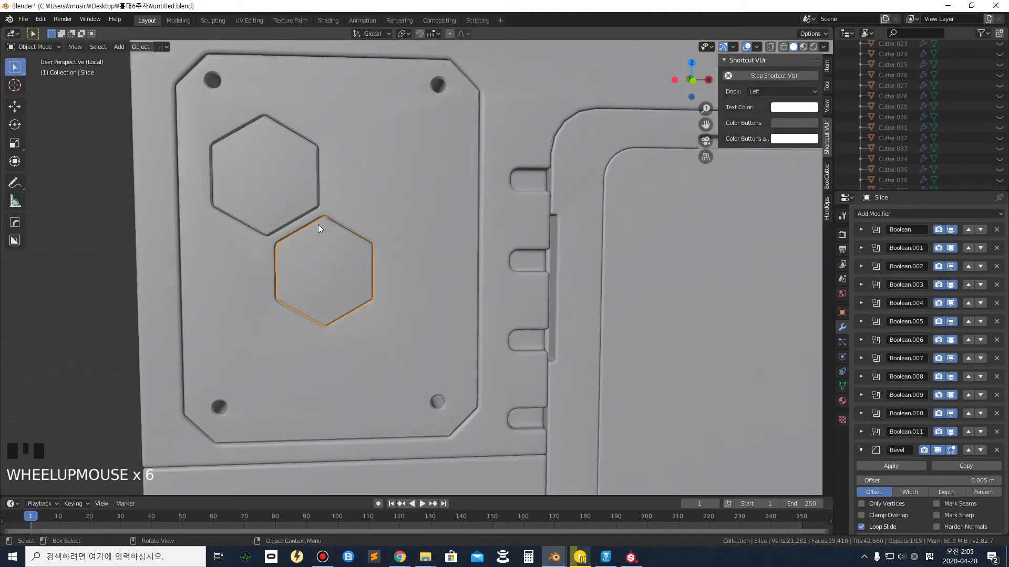
# Sharpen the larger, upper hexagon with HardOps in Csharp mode and deselect it
pyautogui.click(272, 185)
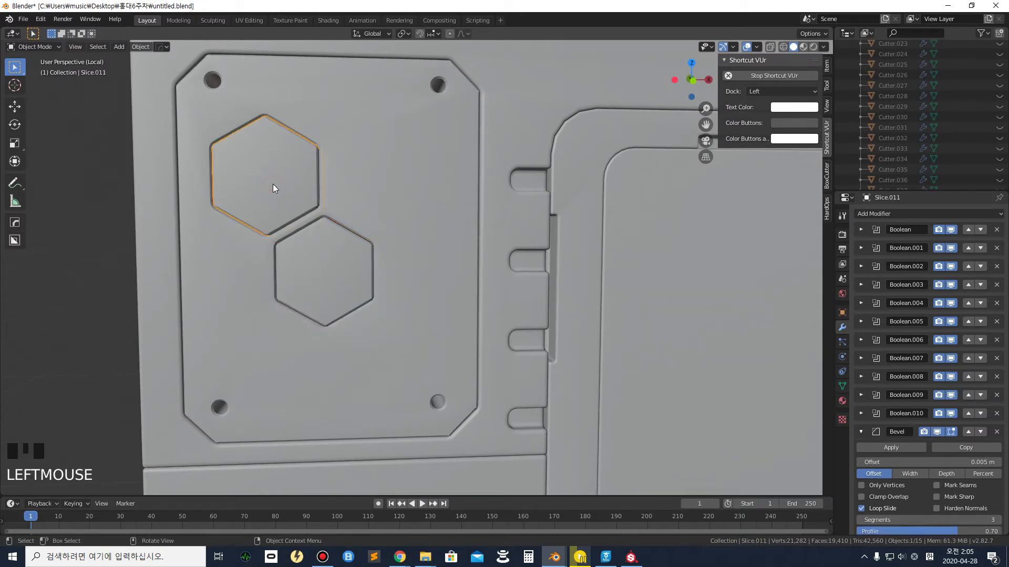
pyautogui.moveTo(267, 186); pyautogui.dragTo(280, 196, button='middle')
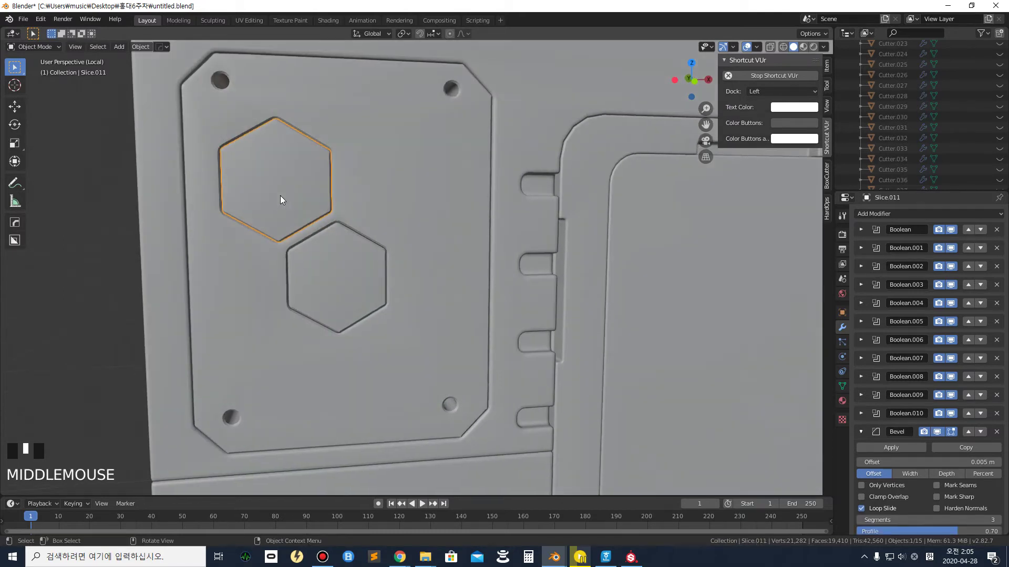
pyautogui.press('q')
pyautogui.click(276, 200)
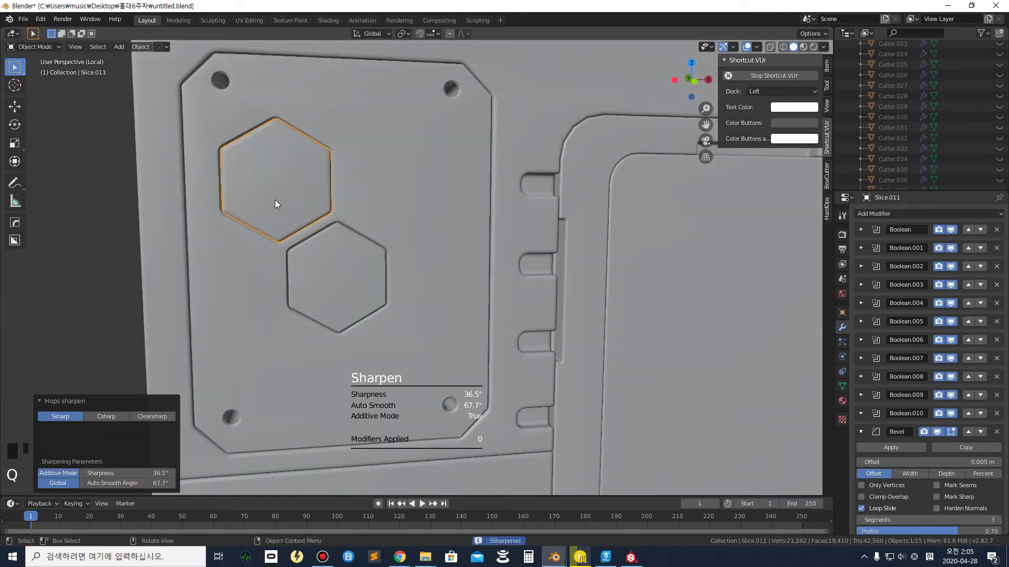
pyautogui.click(92, 418)
pyautogui.click(87, 278)
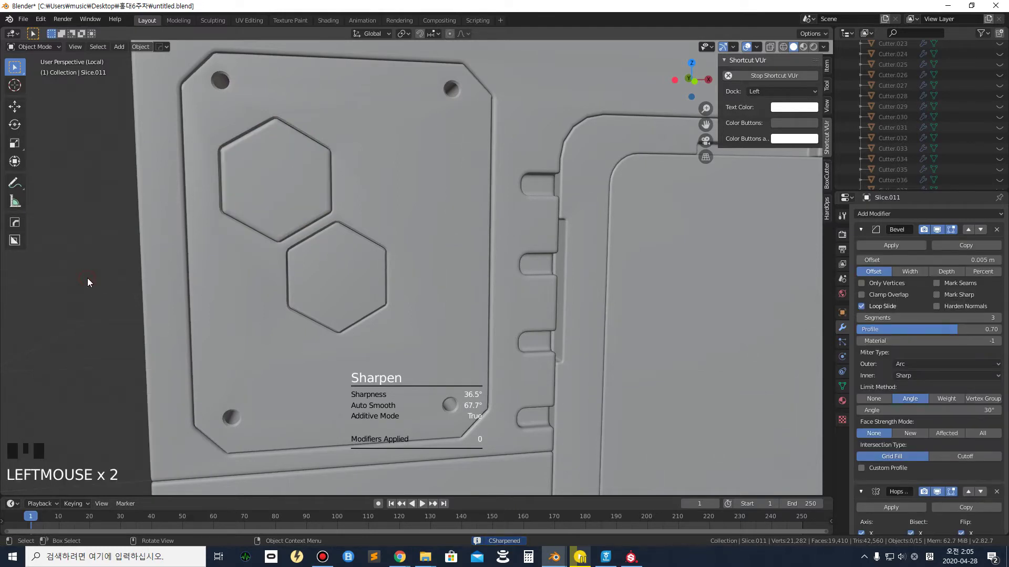
# Sharpen the smaller, lower hexagon with HardOps in Csharp mode and deselect it
pyautogui.click(321, 282)
pyautogui.press('q')
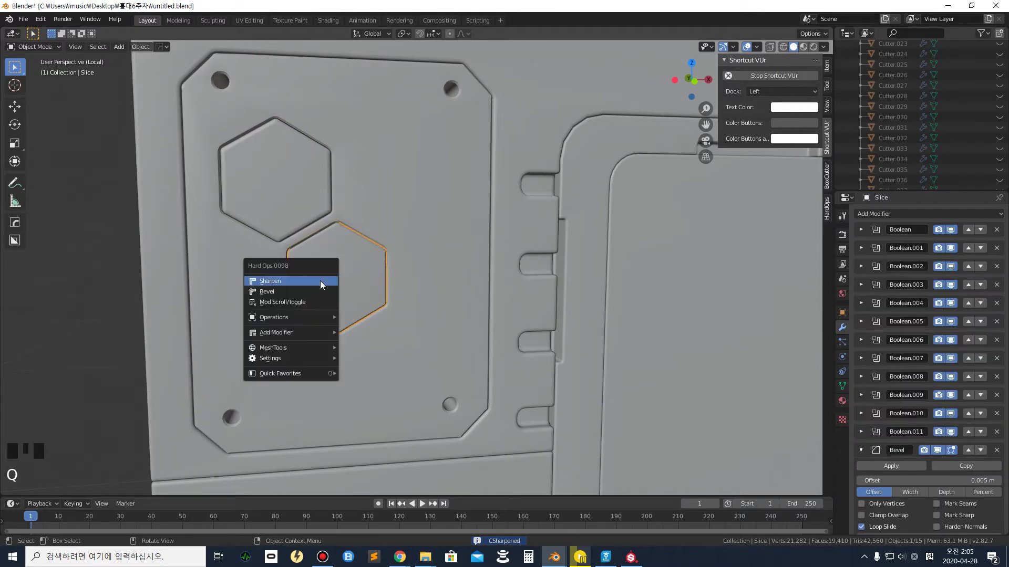
pyautogui.click(320, 280)
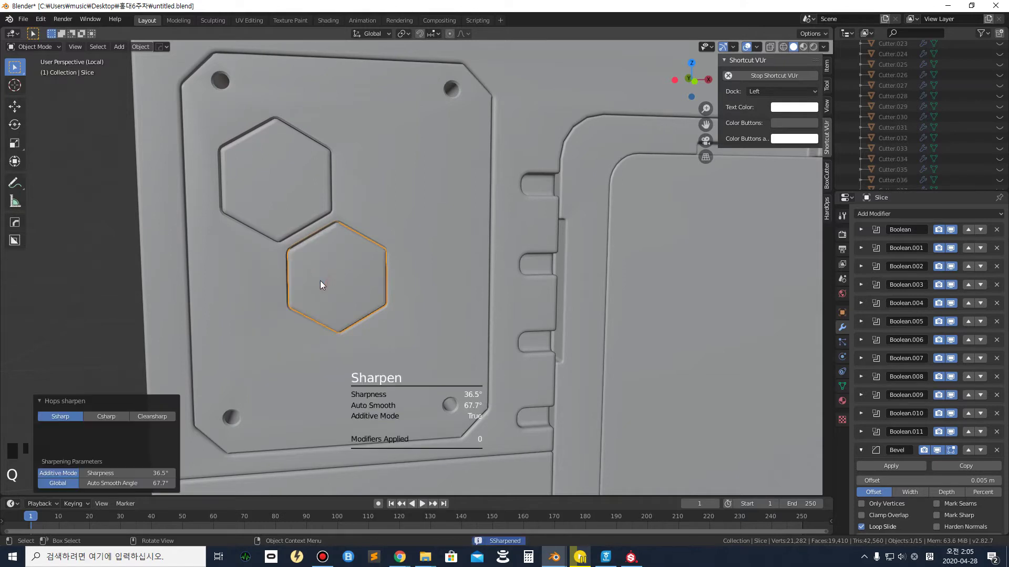
pyautogui.click(116, 417)
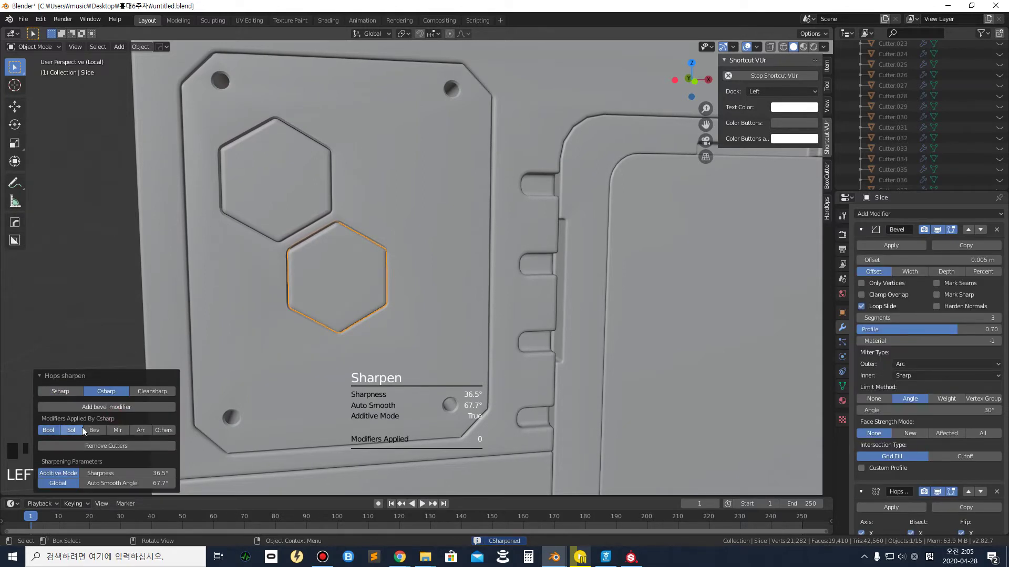
pyautogui.doubleClick(75, 285)
# Inset the front face of the upper hexagon in Edit Mode with a thickness of 0.02 m
pyautogui.scroll(-4, 331, 255)
pyautogui.scroll(3, 336, 244)
pyautogui.moveTo(279, 179); pyautogui.dragTo(298, 183, button='middle')
pyautogui.scroll(-3, 387, 207)
pyautogui.keyDown('shift'); pyautogui.moveTo(386, 207); pyautogui.dragTo(330, 197, button='middle'); pyautogui.keyUp('shift')
pyautogui.scroll(-1, 332, 197)
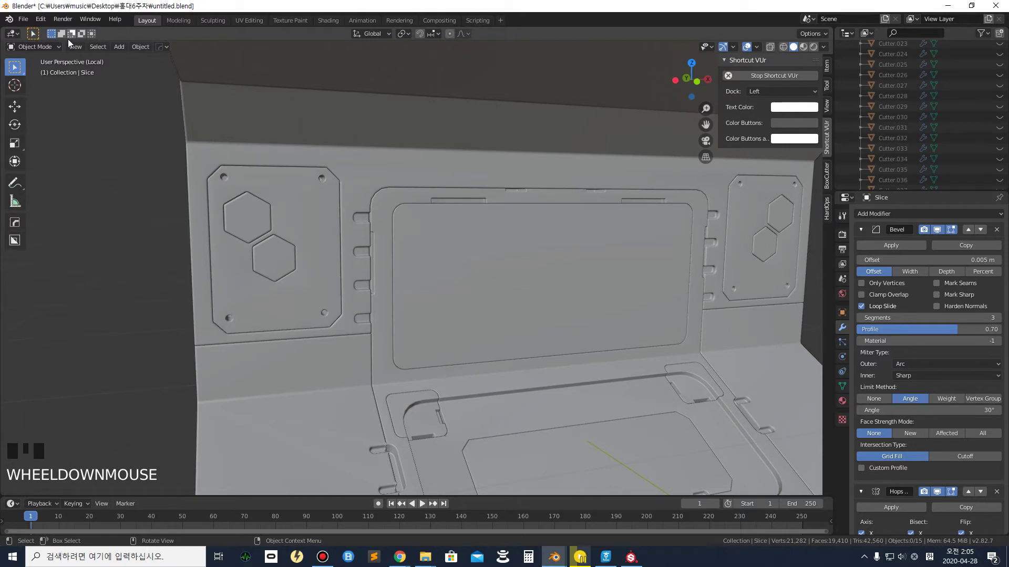
pyautogui.click(241, 229)
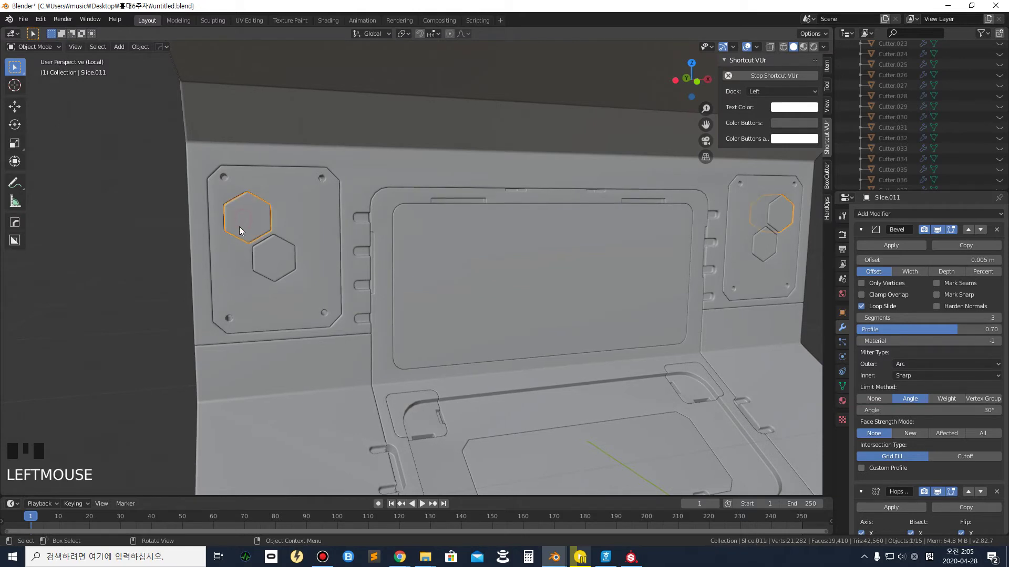
pyautogui.press('Tab')
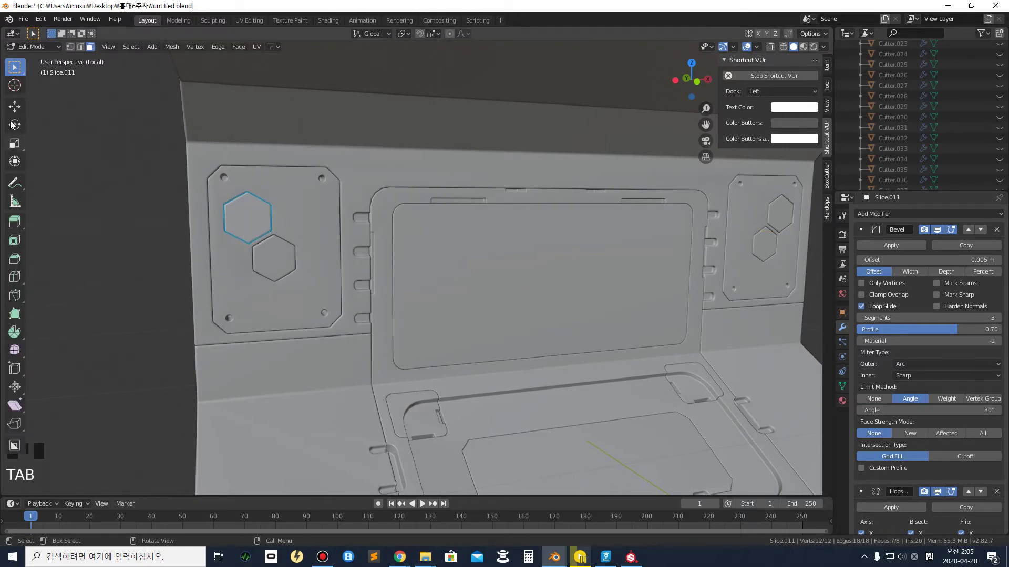
pyautogui.click(250, 216)
pyautogui.press('i')
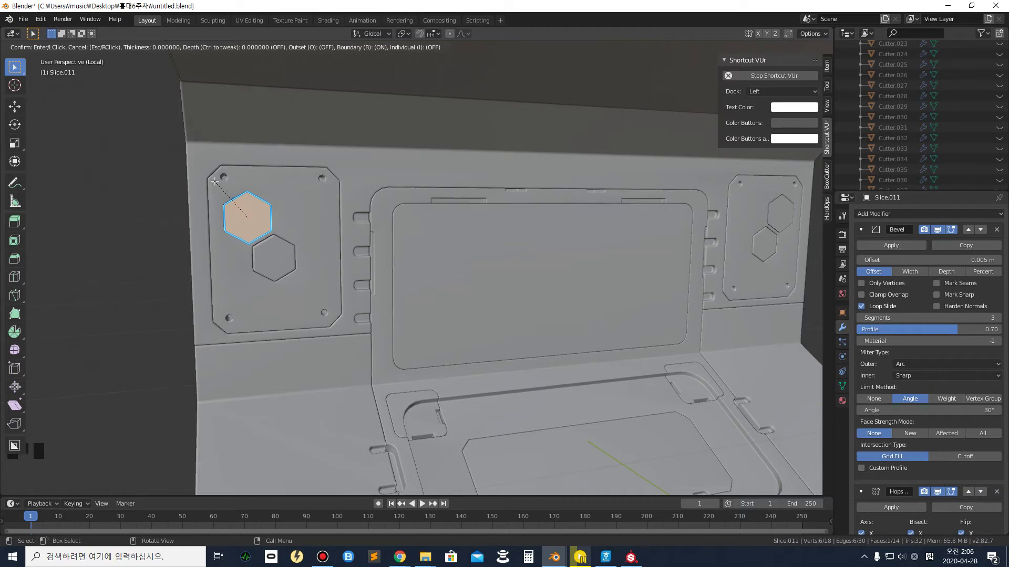
pyautogui.click(252, 211)
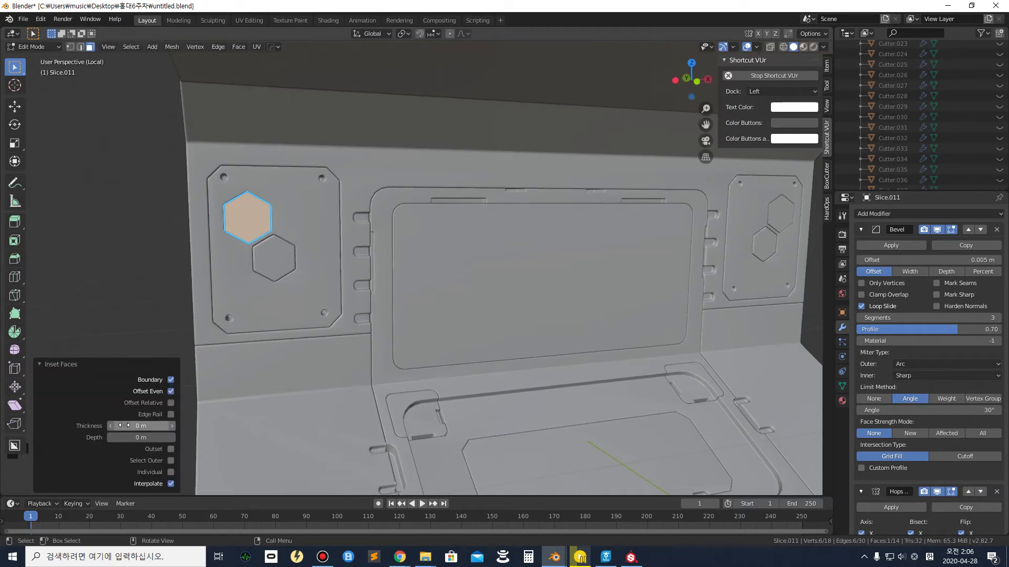
pyautogui.moveTo(128, 426); pyautogui.dragTo(135, 427)
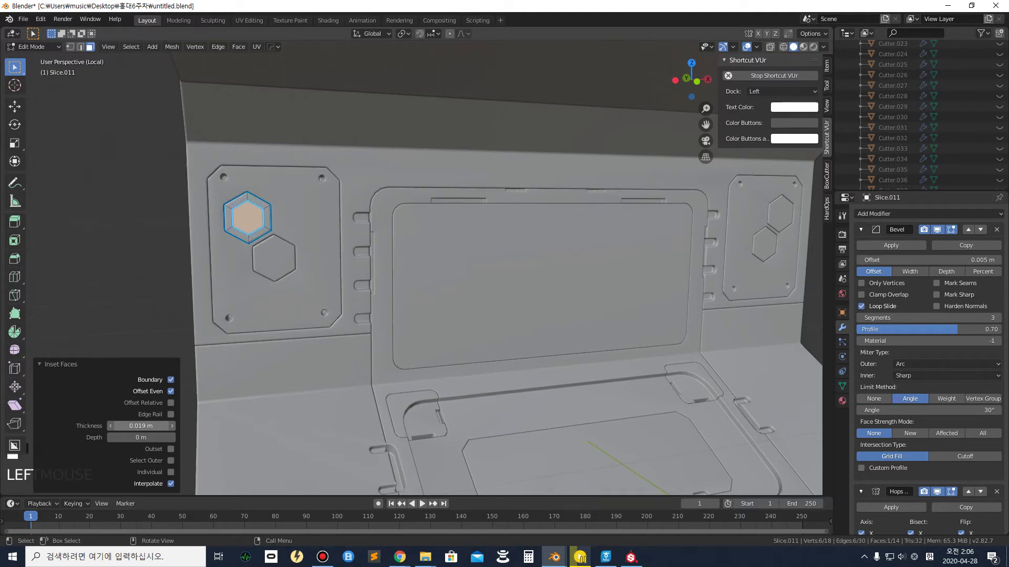
# Recess the upper hexagon's inset face about 0.022 m with Shrink/Fatten and return to Object Mode
pyautogui.moveTo(173, 216); pyautogui.dragTo(227, 221, button='middle')
pyautogui.scroll(3, 239, 243)
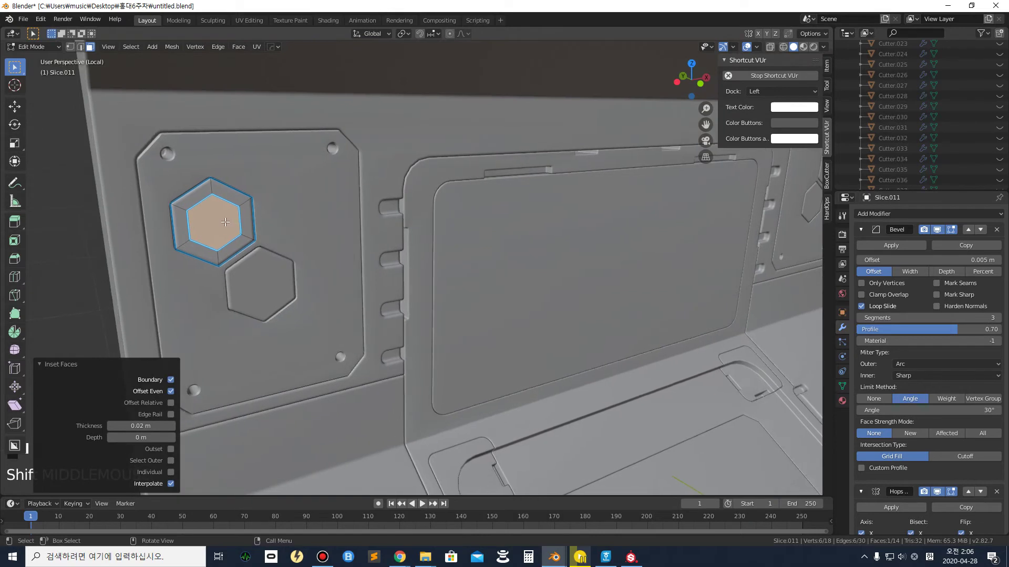
pyautogui.hotkey('alt', 's')
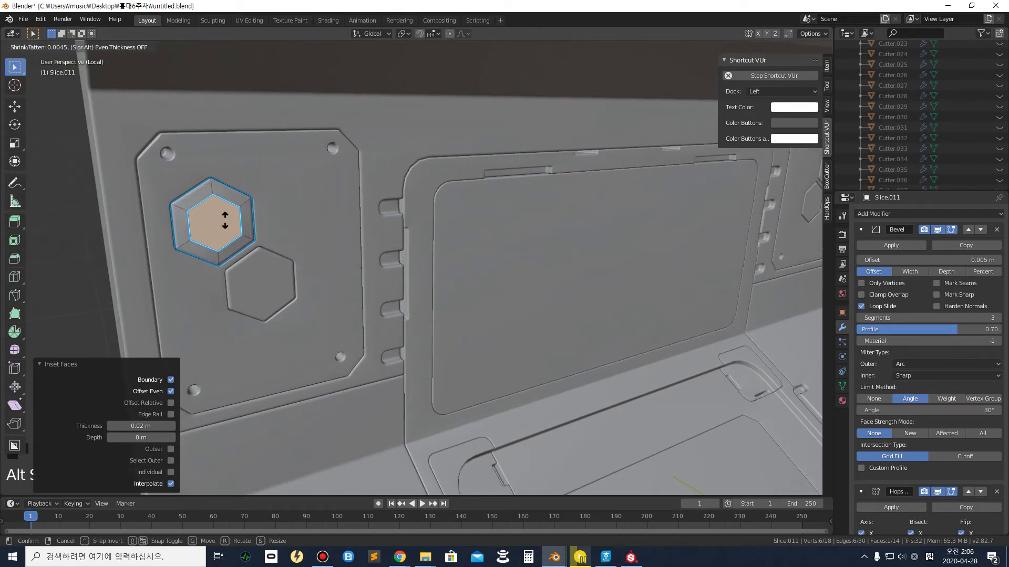
pyautogui.click(226, 229)
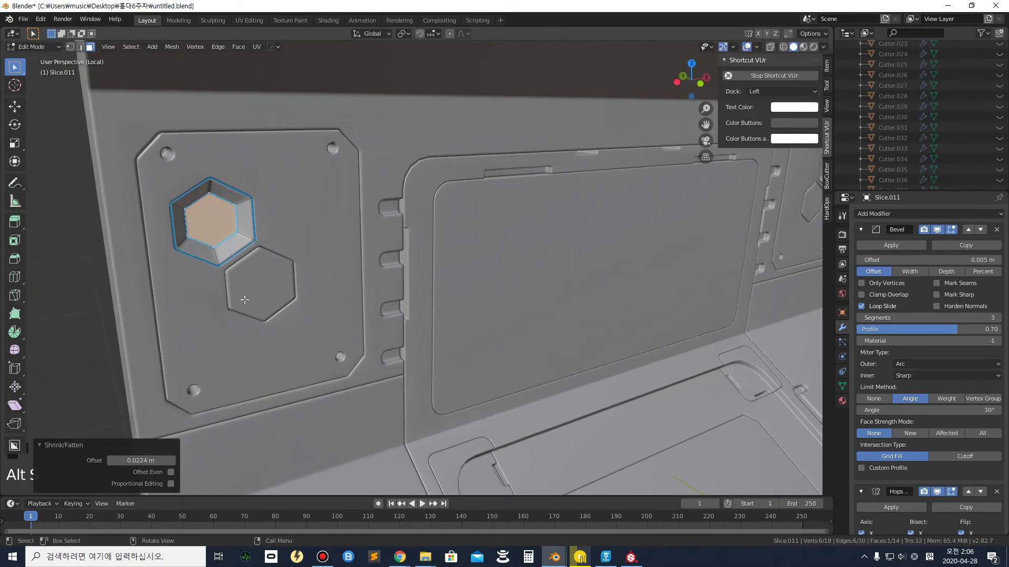
pyautogui.moveTo(264, 271)
pyautogui.mouseDown(button='middle')
pyautogui.moveTo(260, 252)
pyautogui.moveTo(247, 254)
pyautogui.moveTo(272, 258)
pyautogui.mouseUp(button='middle')
pyautogui.scroll(1, 248, 236)
pyautogui.click(273, 259)
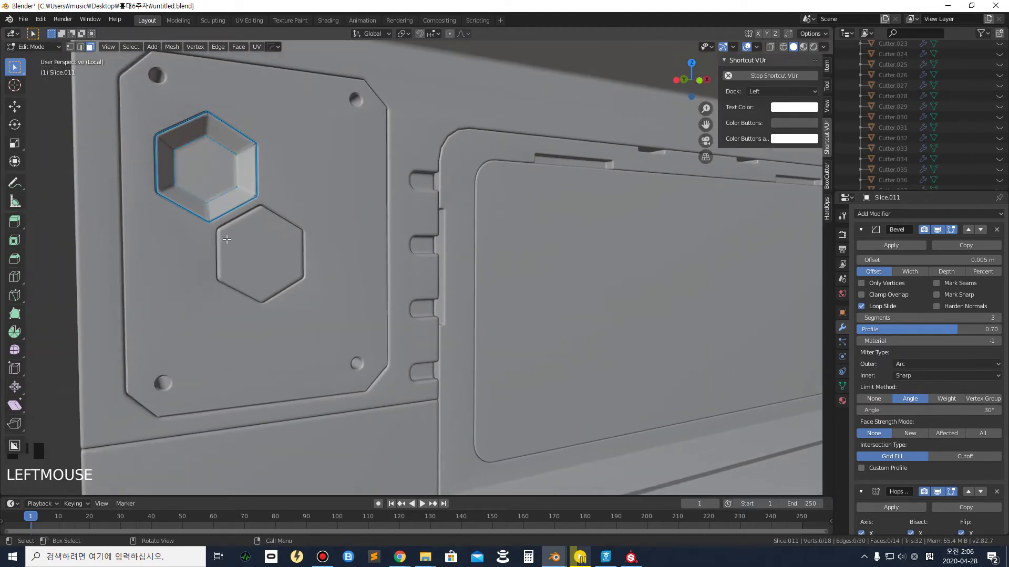
pyautogui.press('Tab')
# Inset the front face of the lower hexagon in Edit Mode by about 0.021 m
pyautogui.click(269, 249)
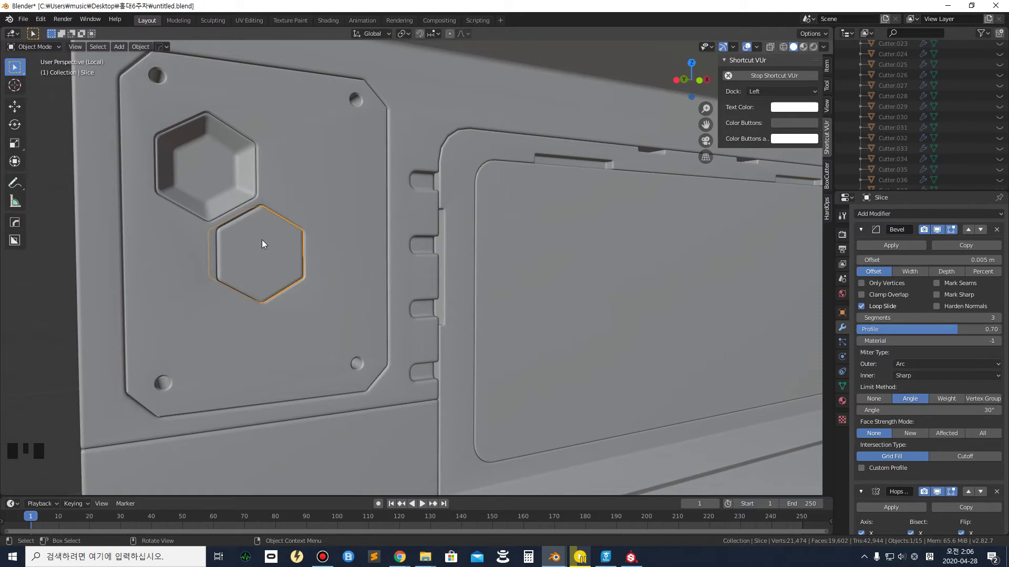
pyautogui.click(275, 238)
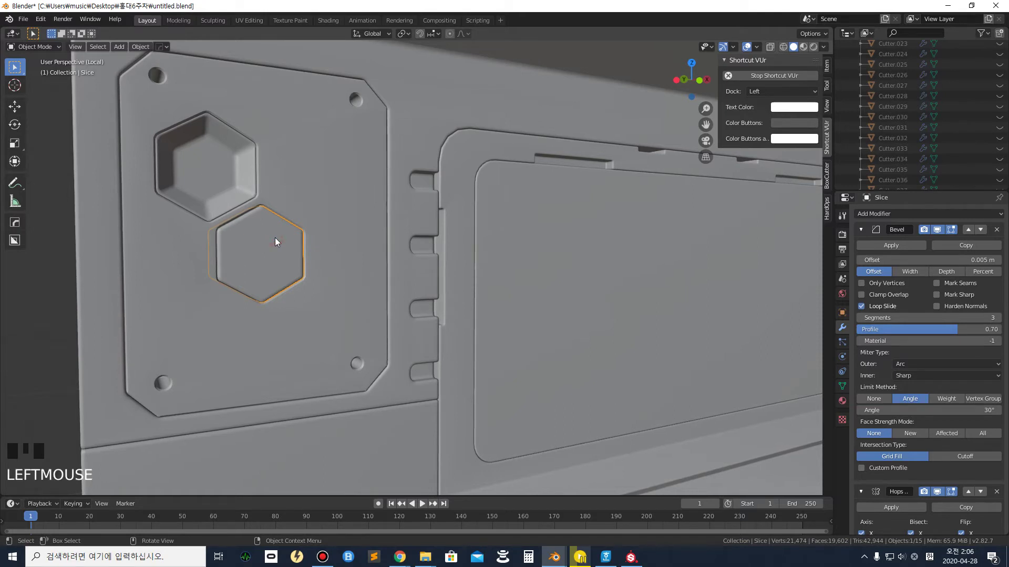
pyautogui.press('Tab')
pyautogui.click(274, 240)
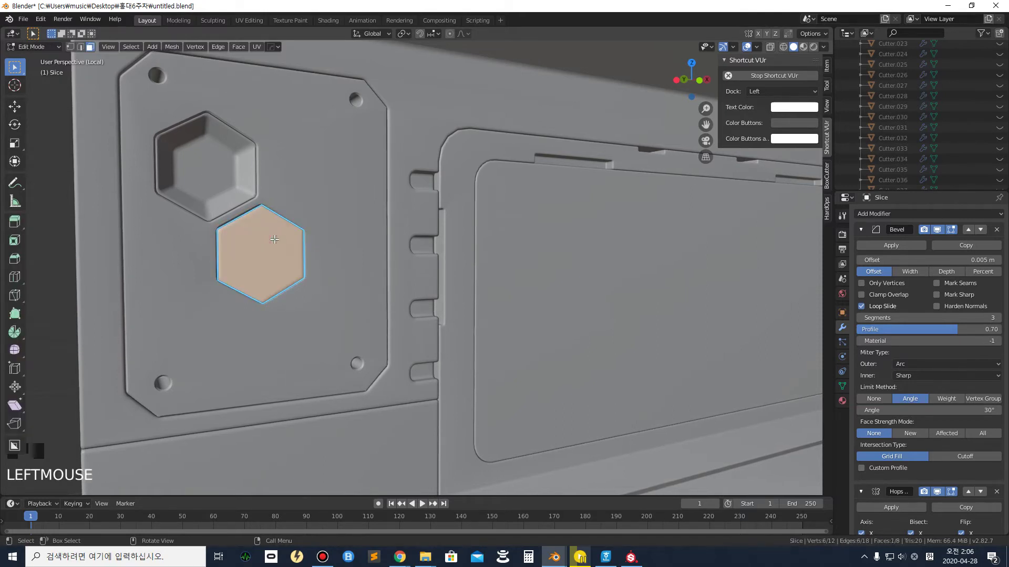
pyautogui.press('i')
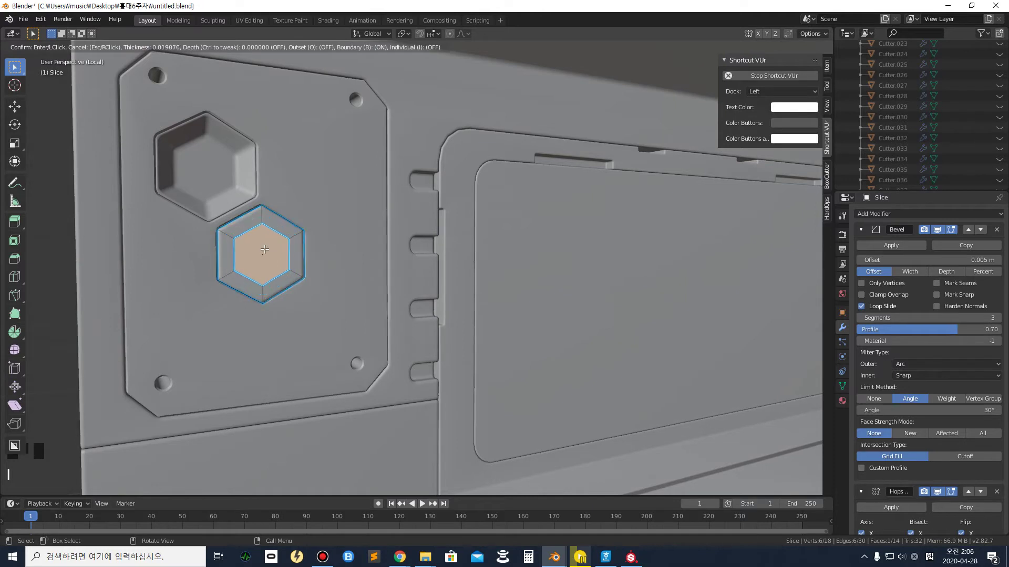
pyautogui.click(264, 254)
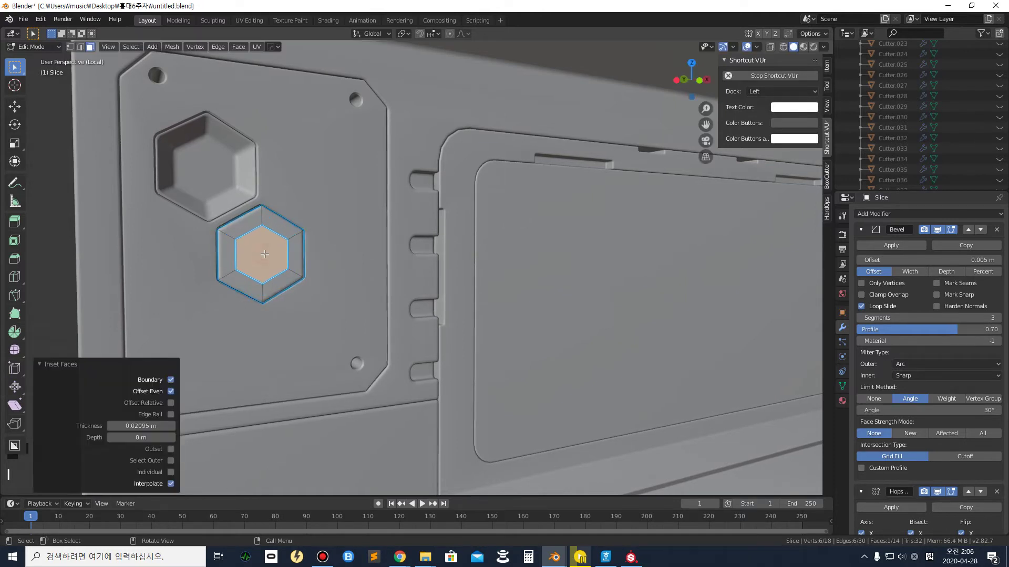
# Recess the lower hexagon's inset face about 0.018 m with Shrink/Fatten, return to Object Mode and deselect it
pyautogui.hotkey('alt', 's')
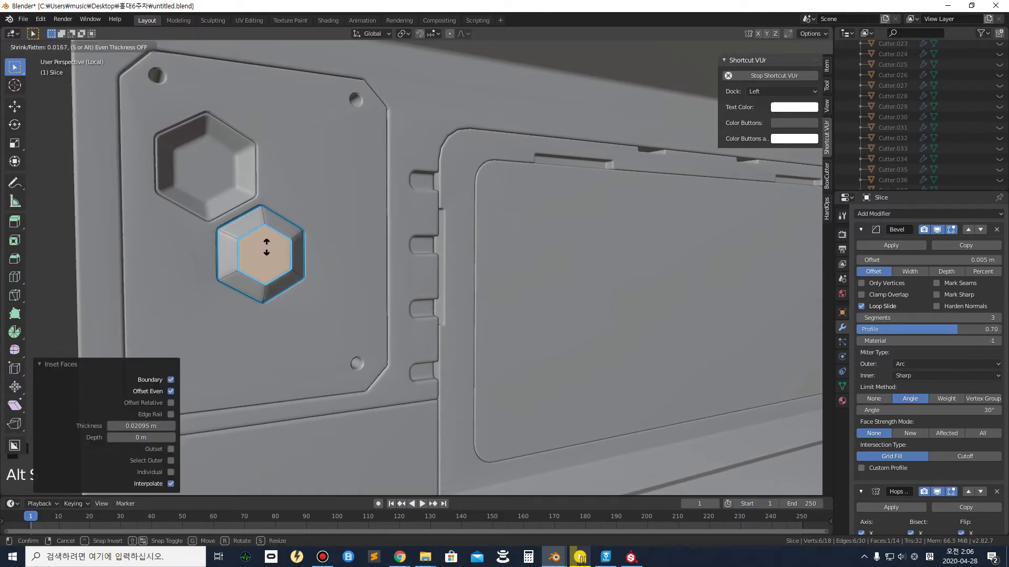
pyautogui.click(263, 261)
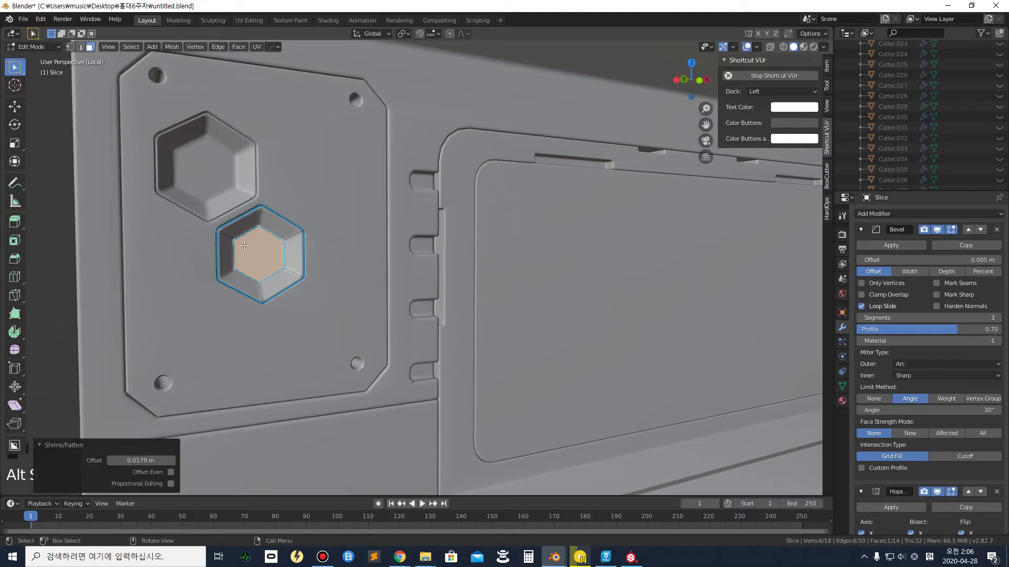
pyautogui.scroll(-3, 415, 277)
pyautogui.keyDown('shift'); pyautogui.moveTo(474, 262); pyautogui.dragTo(365, 232, button='middle'); pyautogui.keyUp('shift')
pyautogui.moveTo(428, 254); pyautogui.dragTo(393, 255, button='middle')
pyautogui.click(102, 256)
pyautogui.scroll(-2, 131, 254)
pyautogui.press('Tab')
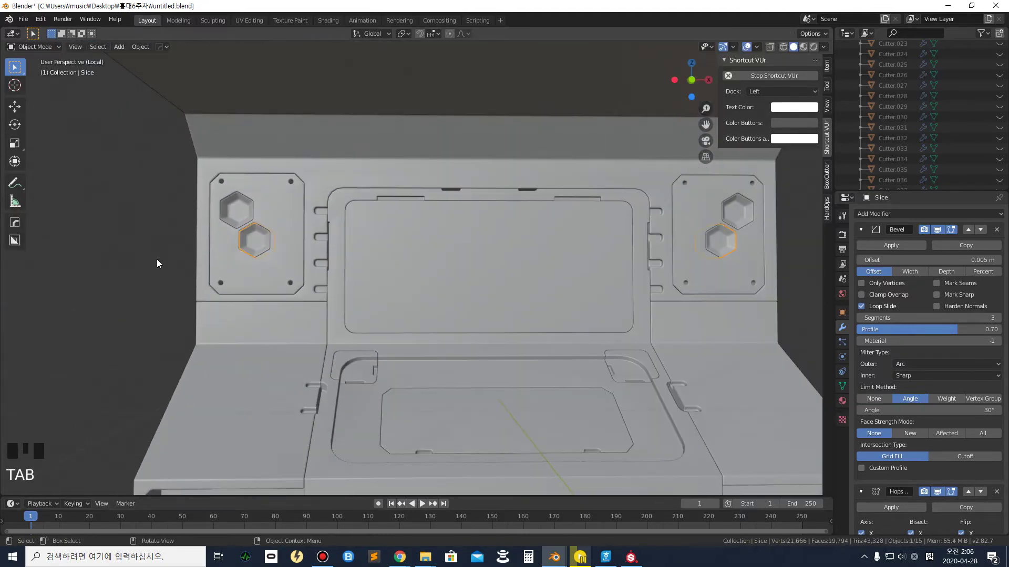
pyautogui.moveTo(156, 260); pyautogui.dragTo(196, 263, button='middle')
pyautogui.click(138, 278)
# Select the plate surrounding the two hexagons and activate the BoxCutter tool
pyautogui.scroll(-2, 138, 277)
pyautogui.keyDown('shift'); pyautogui.moveTo(382, 278); pyautogui.dragTo(374, 251, button='middle'); pyautogui.keyUp('shift')
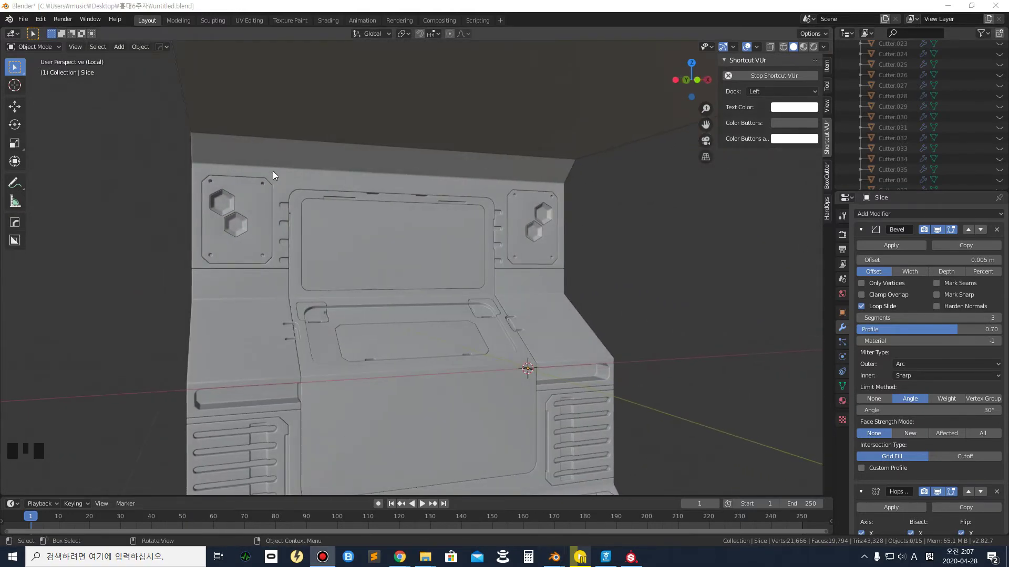
pyautogui.scroll(4, 206, 180)
pyautogui.moveTo(206, 180); pyautogui.dragTo(274, 224, button='middle')
pyautogui.click(274, 225)
pyautogui.scroll(2, 270, 187)
pyautogui.keyDown('shift'); pyautogui.moveTo(270, 187); pyautogui.dragTo(284, 214, button='middle'); pyautogui.keyUp('shift')
pyautogui.scroll(2, 263, 228)
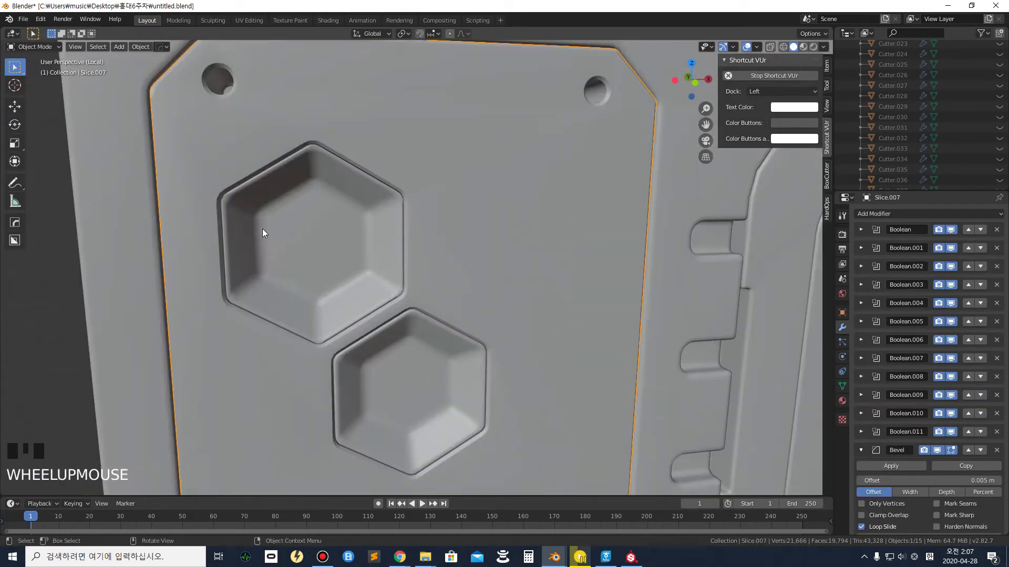
pyautogui.moveTo(208, 215); pyautogui.dragTo(408, 261)
pyautogui.click(15, 240)
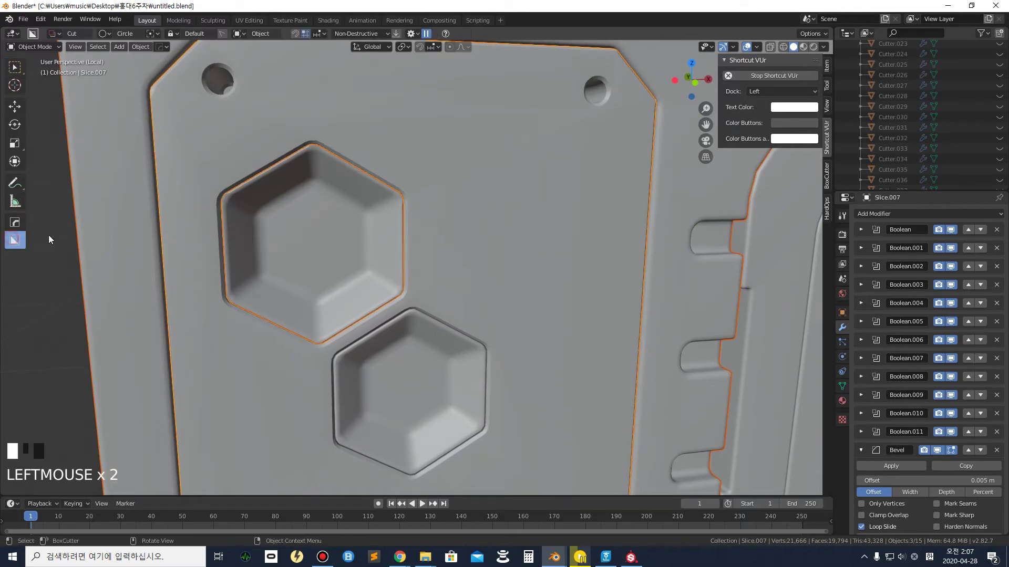
pyautogui.click(83, 296)
pyautogui.click(210, 229)
# Change the BoxCutter shape to Box and draw a narrow horizontal cutter spanning slightly beyond both sides of the upper hexagon
pyautogui.moveTo(202, 225)
pyautogui.mouseDown()
pyautogui.moveTo(342, 261)
pyautogui.moveTo(298, 249)
pyautogui.mouseUp()
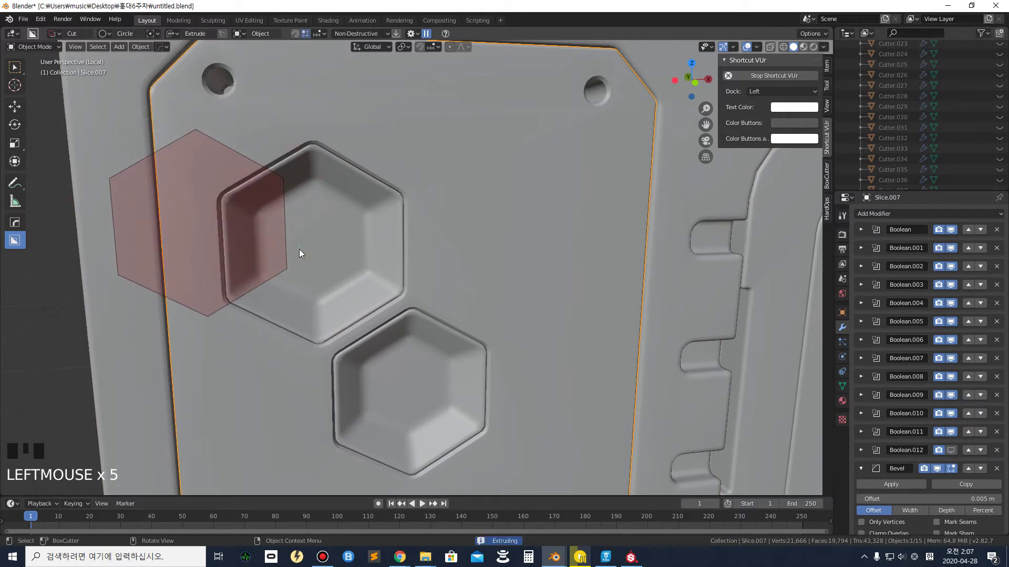
pyautogui.click(104, 35)
pyautogui.click(76, 57)
pyautogui.moveTo(207, 228)
pyautogui.mouseDown()
pyautogui.moveTo(357, 260)
pyautogui.moveTo(415, 259)
pyautogui.mouseUp()
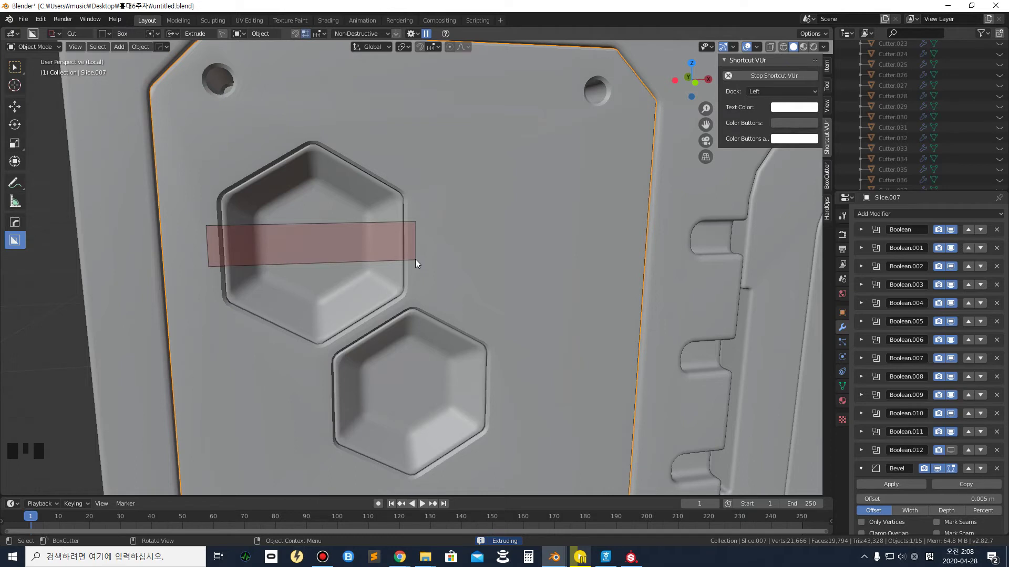
# Bevel the box cutter's corners, lock the shape and reduce the rounding to a small radius
pyautogui.press('b')
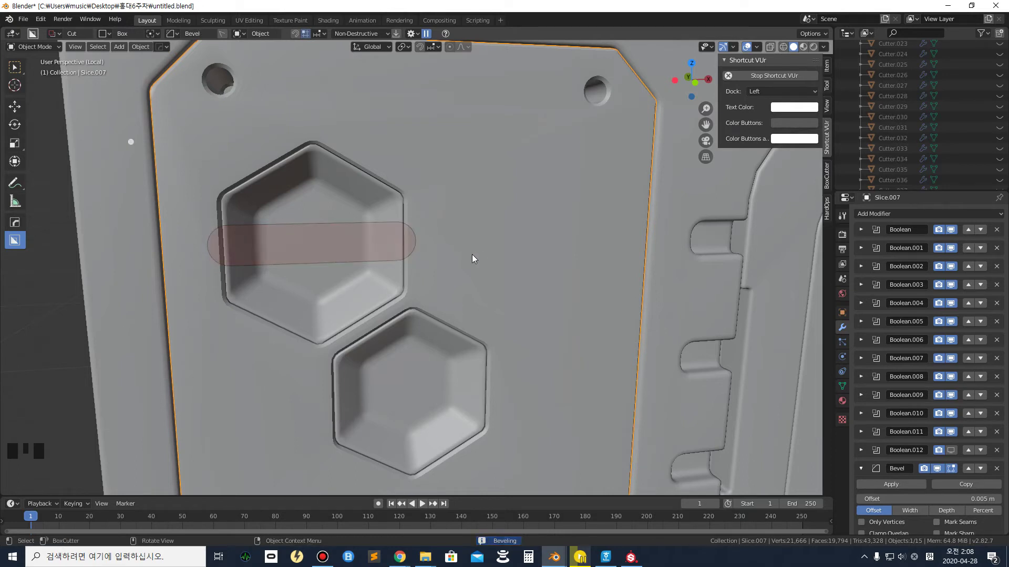
pyautogui.press('Tab')
pyautogui.moveTo(416, 261)
pyautogui.mouseDown()
pyautogui.moveTo(436, 265)
pyautogui.moveTo(416, 261)
pyautogui.mouseUp()
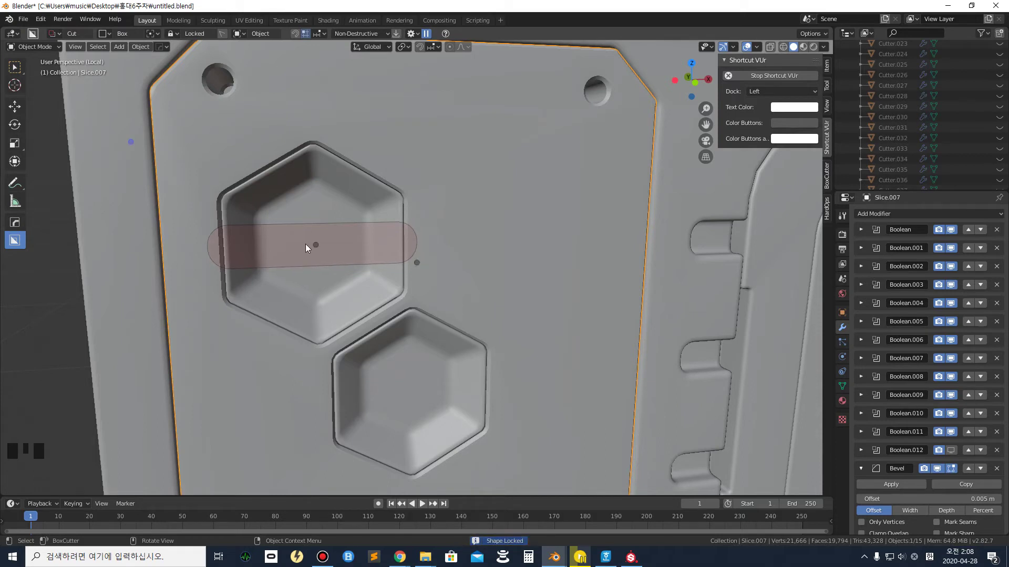
pyautogui.click(131, 141)
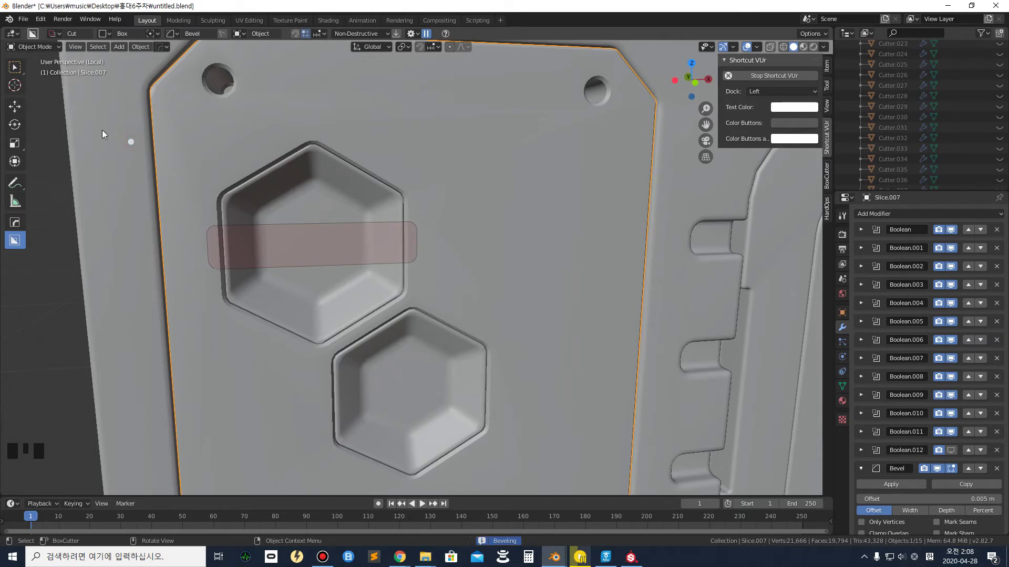
pyautogui.click(138, 150)
# Extrude the rounded cutter into the plate and apply it as a Cut, forming side notches at the upper hexagon
pyautogui.moveTo(283, 256); pyautogui.dragTo(319, 263, button='middle')
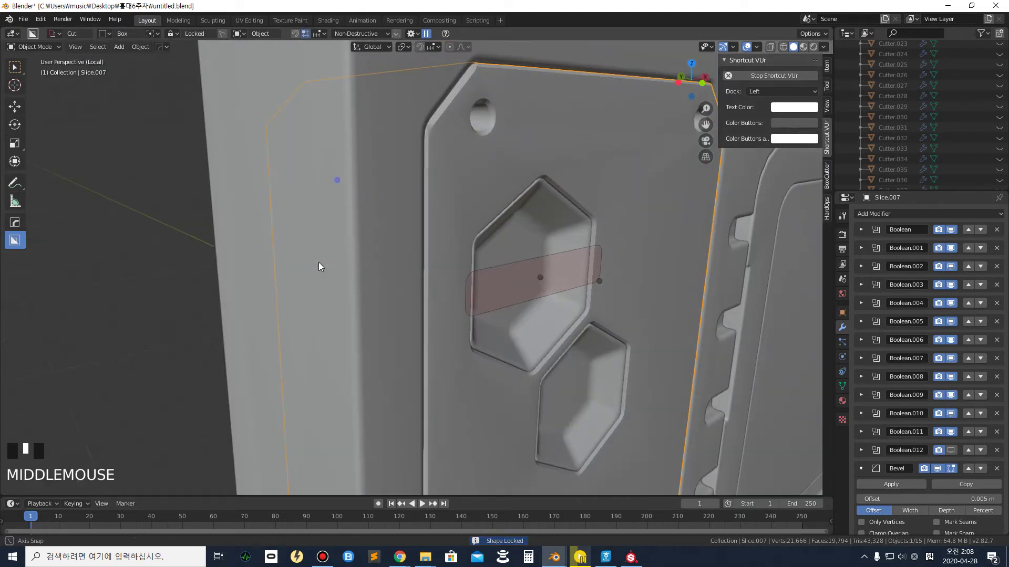
pyautogui.press('e')
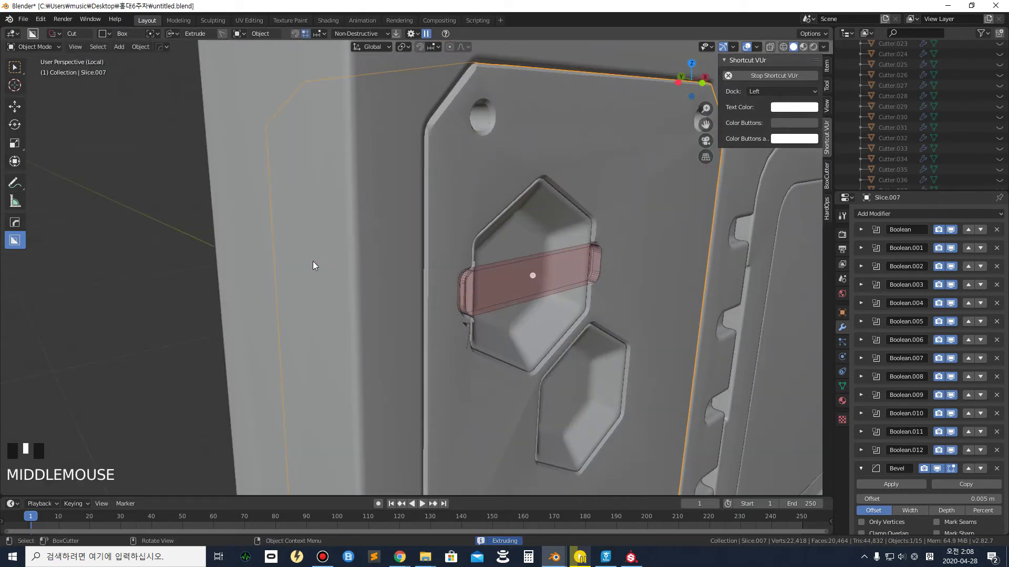
pyautogui.click(311, 260)
pyautogui.scroll(-3, 487, 291)
pyautogui.moveTo(486, 291); pyautogui.dragTo(427, 269, button='middle')
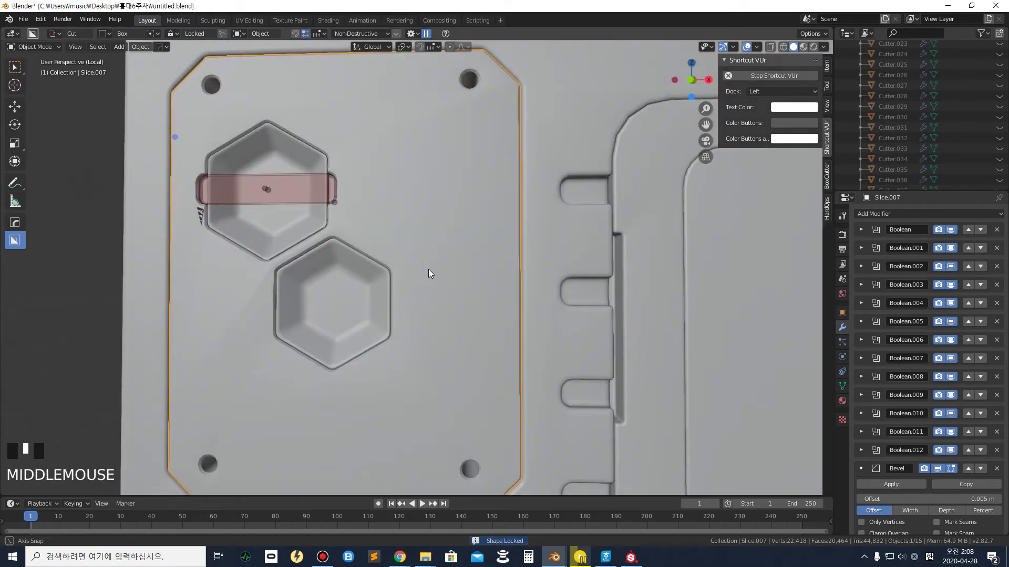
pyautogui.moveTo(91, 341); pyautogui.dragTo(355, 254, button='middle')
pyautogui.scroll(-3, 142, 267)
pyautogui.scroll(3, 291, 257)
pyautogui.moveTo(291, 257); pyautogui.dragTo(317, 270, button='middle')
pyautogui.click(224, 268)
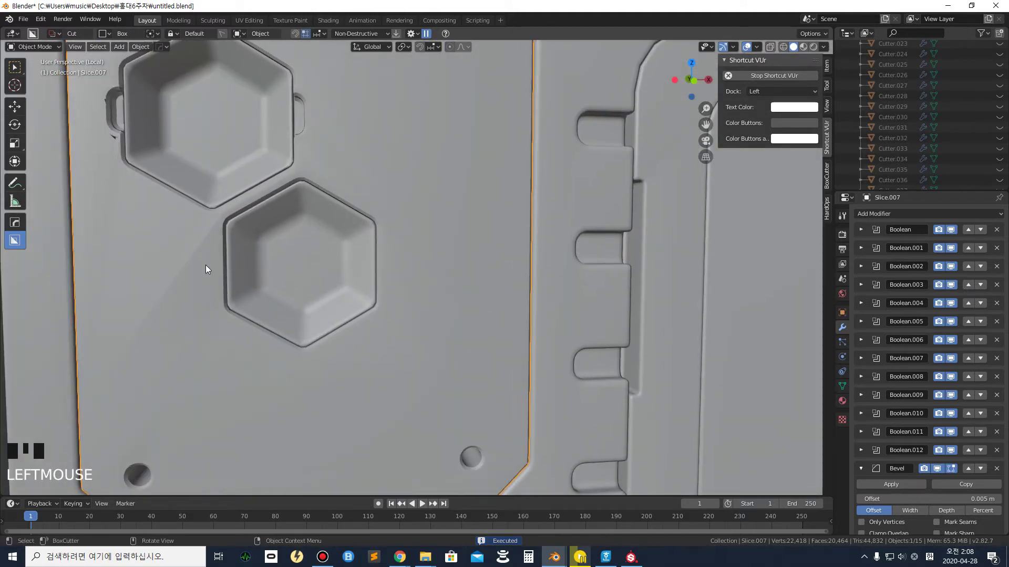
# Draw a narrow horizontal box cutter spanning slightly beyond both sides of the lower hexagon and round its corners
pyautogui.moveTo(213, 245)
pyautogui.mouseDown()
pyautogui.moveTo(312, 283)
pyautogui.moveTo(387, 282)
pyautogui.mouseUp()
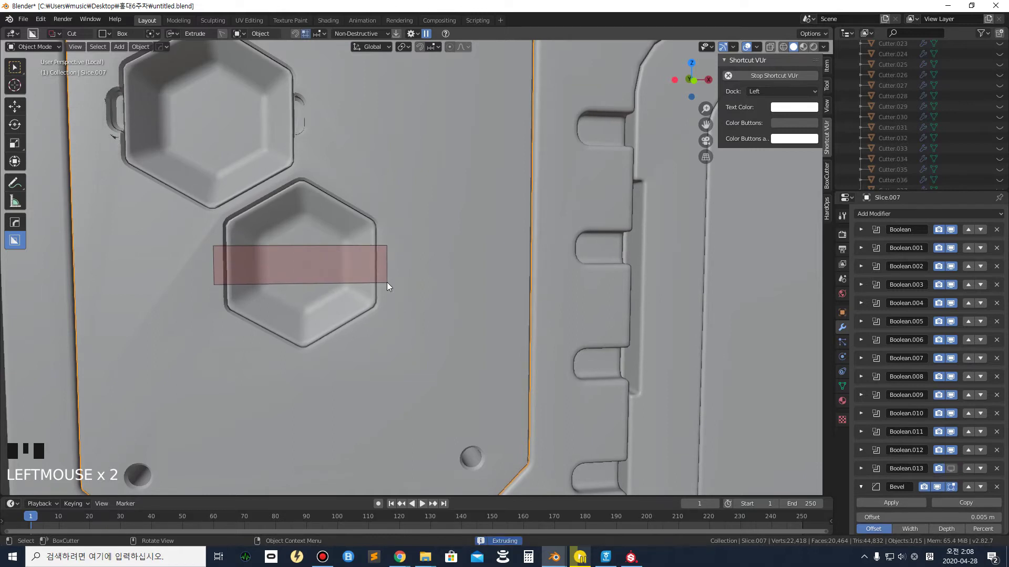
pyautogui.press('b')
pyautogui.moveTo(374, 278); pyautogui.dragTo(398, 290, button='middle')
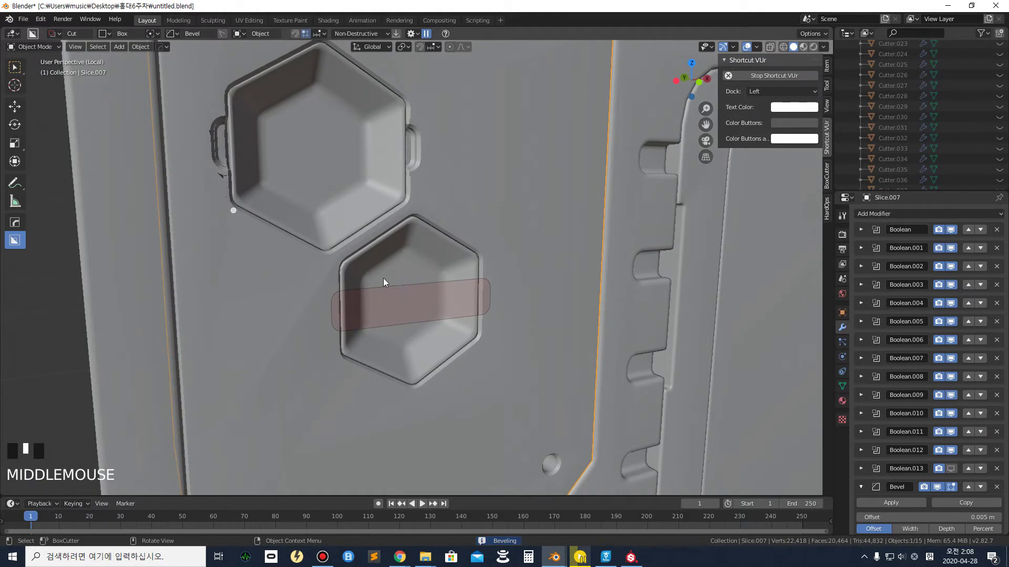
# Extrude the rounded cutter into the plate, lock the shape and apply the Cut to form side notches at the lower hexagon
pyautogui.press('e')
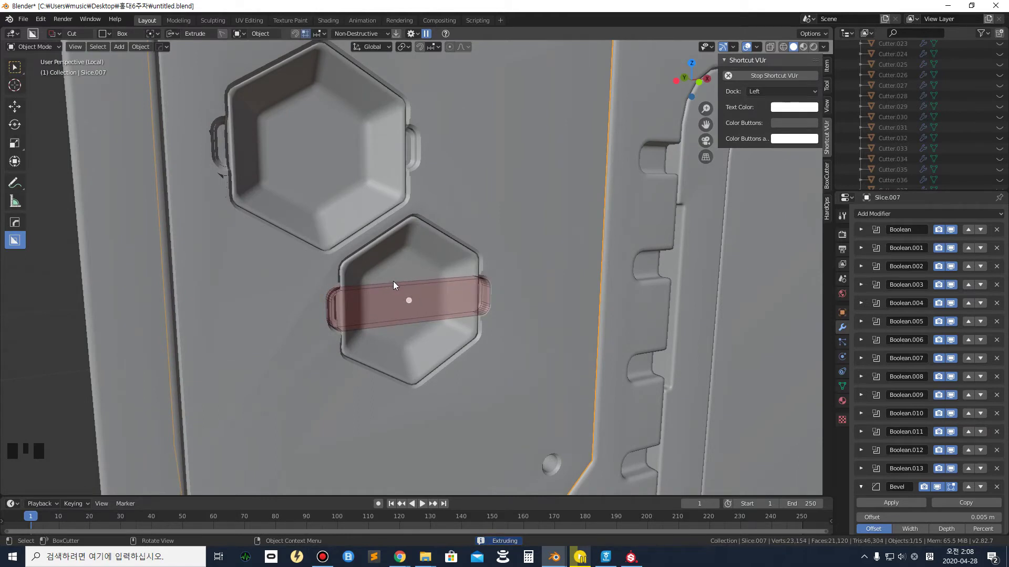
pyautogui.press('Tab')
pyautogui.scroll(-2, 243, 304)
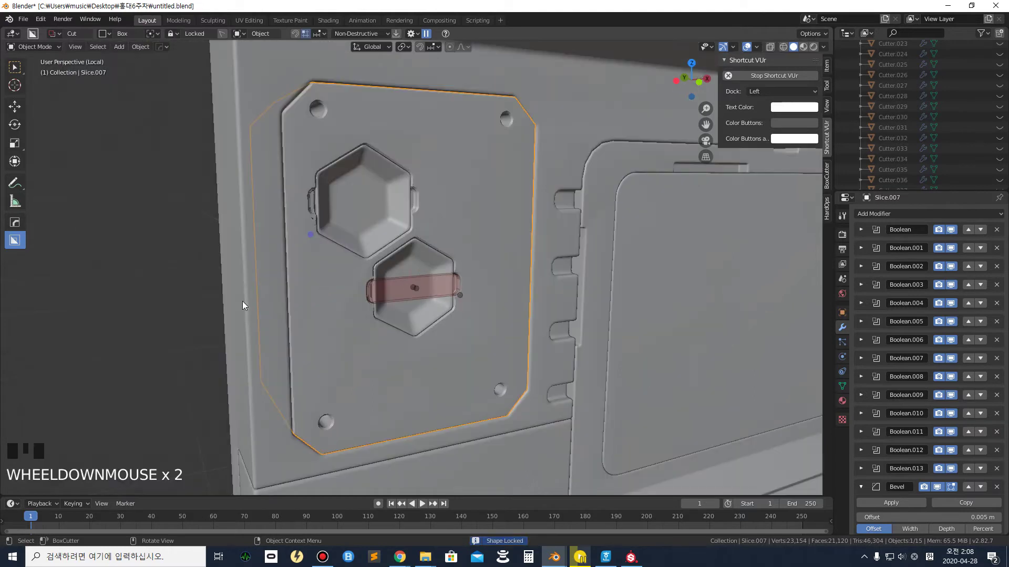
pyautogui.click(164, 324)
pyautogui.moveTo(377, 279); pyautogui.dragTo(345, 277, button='middle')
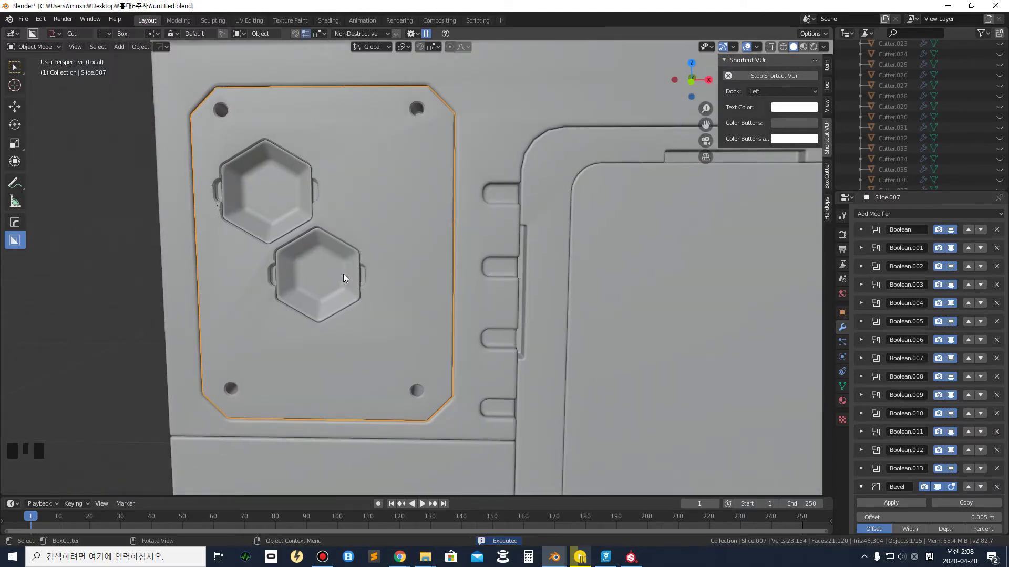
# Select the side console body and draw a large rectangular box cutter over its sloped top, extending past the outer edge
pyautogui.scroll(-3, 342, 273)
pyautogui.keyDown('shift'); pyautogui.moveTo(639, 291); pyautogui.dragTo(169, 262, button='middle'); pyautogui.keyUp('shift')
pyautogui.keyDown('shift'); pyautogui.moveTo(513, 261); pyautogui.dragTo(374, 267, button='middle'); pyautogui.keyUp('shift')
pyautogui.keyDown('shift'); pyautogui.moveTo(306, 263); pyautogui.dragTo(364, 265, button='middle'); pyautogui.keyUp('shift')
pyautogui.moveTo(326, 227); pyautogui.dragTo(353, 240, button='middle')
pyautogui.click(312, 233)
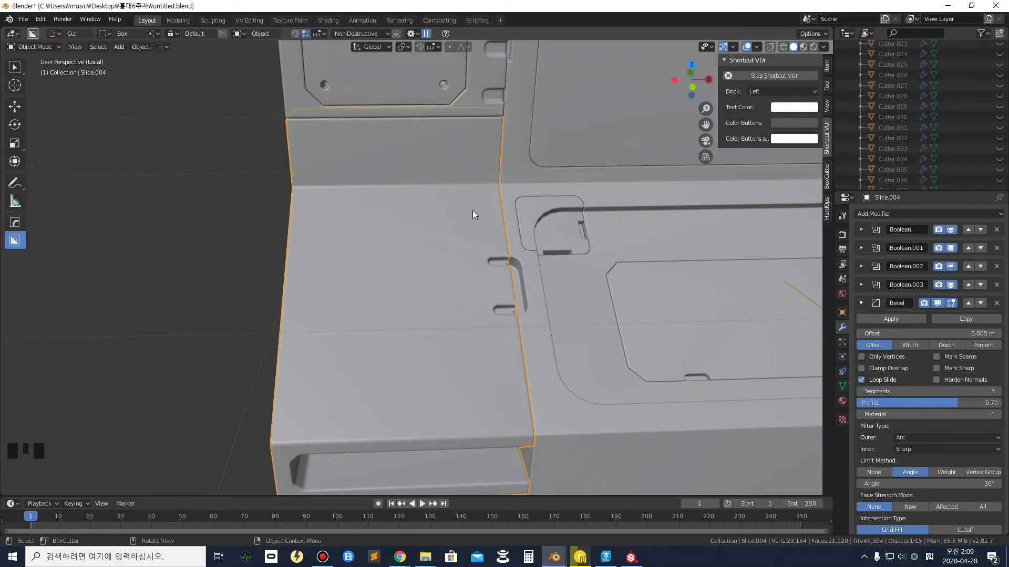
pyautogui.moveTo(469, 217)
pyautogui.mouseDown()
pyautogui.moveTo(424, 313)
pyautogui.moveTo(254, 392)
pyautogui.moveTo(252, 414)
pyautogui.mouseUp()
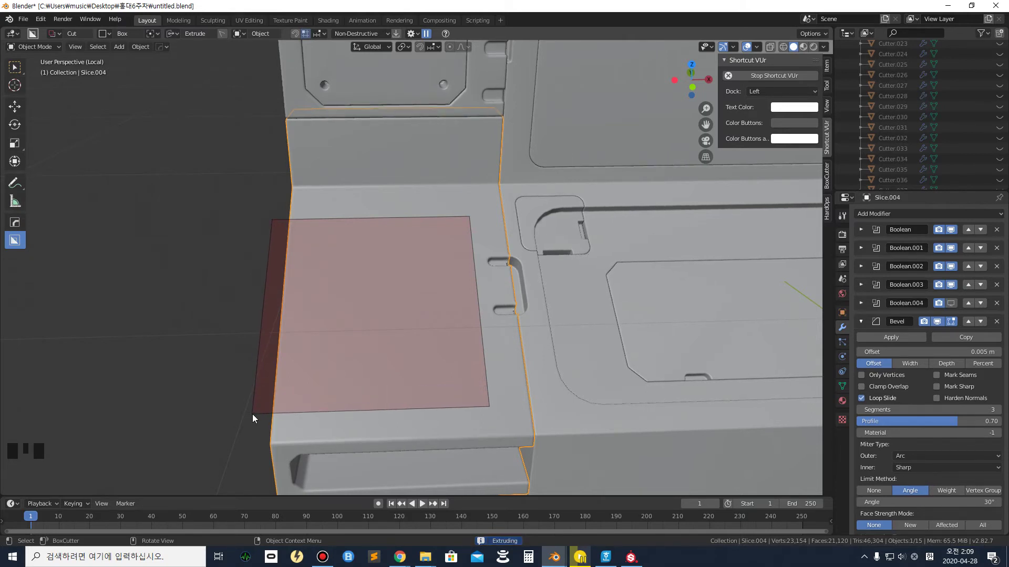
# Switch the cutter to Slice mode and apply it with a shallow depth to separate a panel on the sloped top
pyautogui.press('z')
pyautogui.moveTo(253, 414); pyautogui.dragTo(316, 397, button='middle')
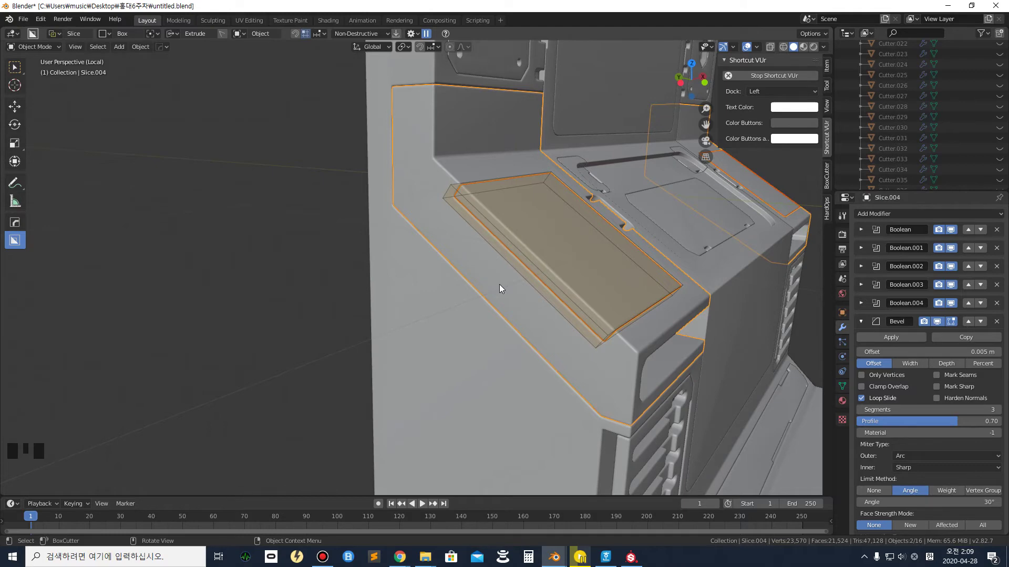
pyautogui.click(498, 285)
# Select the sliced panel on the sloped top and cut a narrow rectangular notch into its inner edge beside the slots
pyautogui.moveTo(609, 236); pyautogui.dragTo(548, 249, button='middle')
pyautogui.scroll(2, 412, 343)
pyautogui.keyDown('shift'); pyautogui.moveTo(411, 342); pyautogui.dragTo(418, 213, button='middle'); pyautogui.keyUp('shift')
pyautogui.scroll(2, 431, 256)
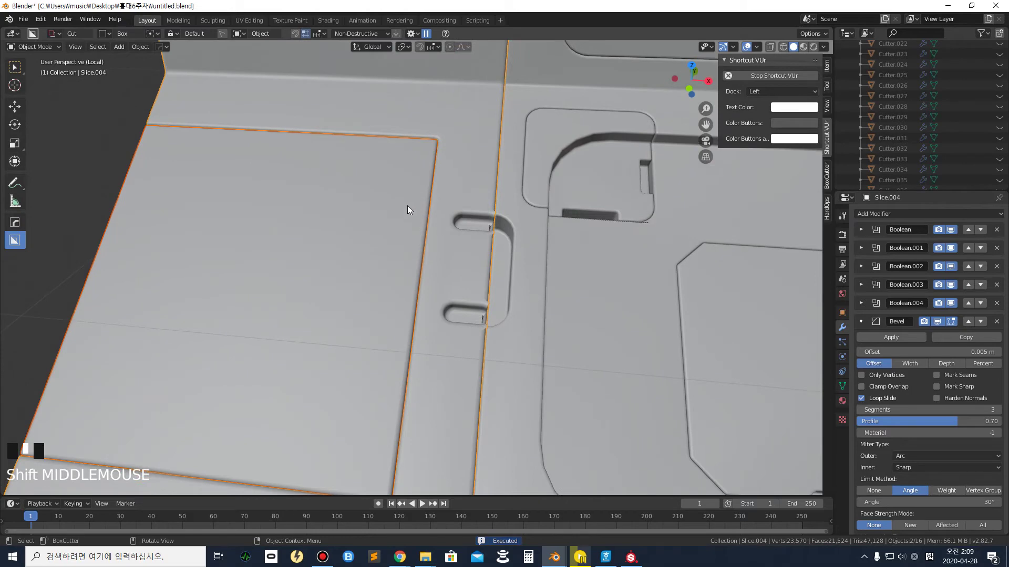
pyautogui.scroll(-2, 365, 243)
pyautogui.click(365, 243)
pyautogui.scroll(1, 410, 247)
pyautogui.moveTo(411, 247)
pyautogui.keyDown('shift'); pyautogui.mouseDown(button='middle')
pyautogui.moveTo(395, 227)
pyautogui.moveTo(417, 231)
pyautogui.mouseUp(button='middle'); pyautogui.keyUp('shift')
pyautogui.moveTo(418, 211)
pyautogui.mouseDown()
pyautogui.moveTo(437, 242)
pyautogui.moveTo(438, 297)
pyautogui.mouseUp()
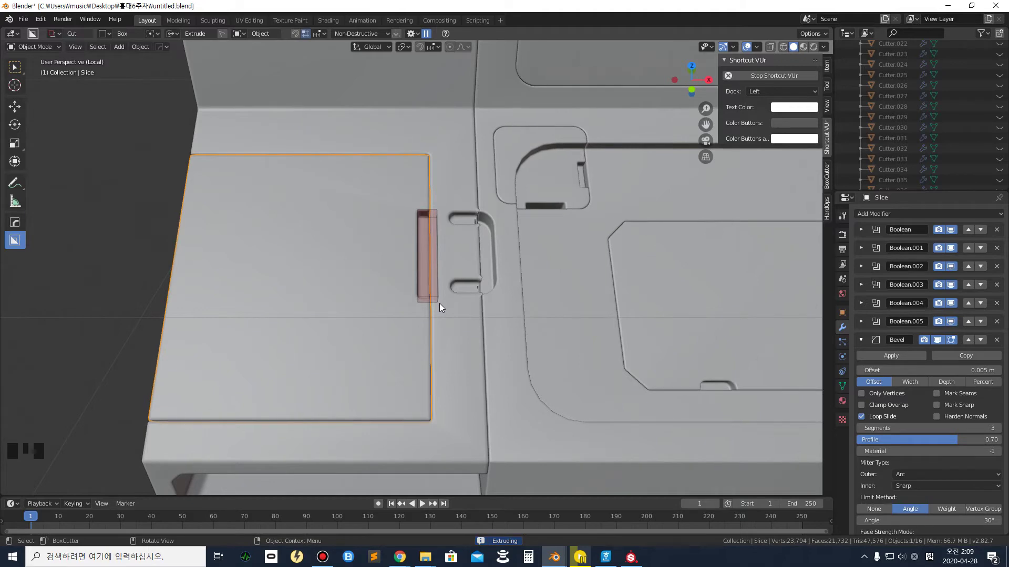
pyautogui.click(437, 304)
# Examine the console and wall assembly as a whole, with the central body selected
pyautogui.scroll(-2, 244, 298)
pyautogui.moveTo(244, 298); pyautogui.dragTo(517, 264, button='middle')
pyautogui.click(472, 330)
pyautogui.scroll(4, 411, 290)
pyautogui.scroll(-2, 411, 295)
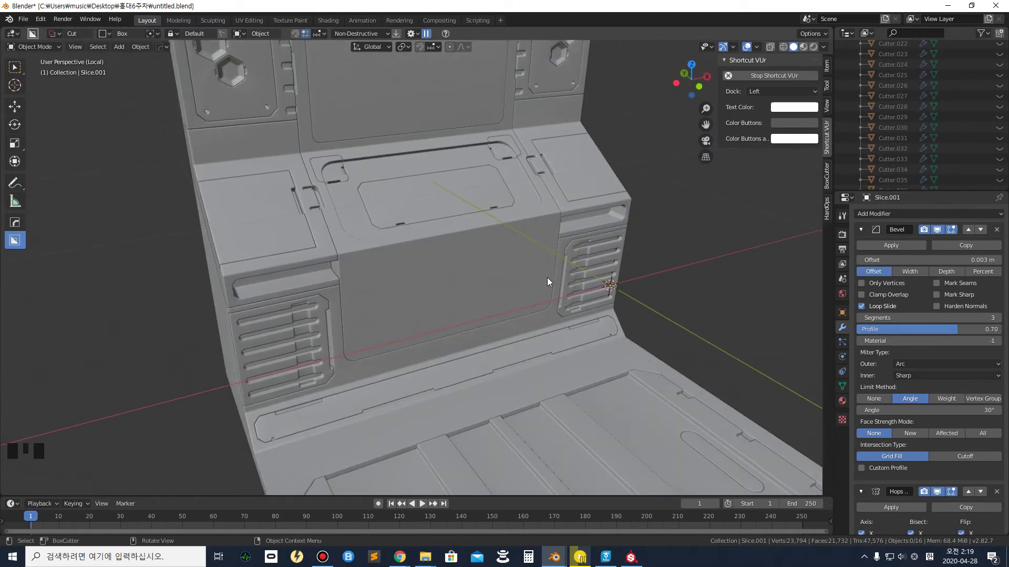
pyautogui.click(452, 262)
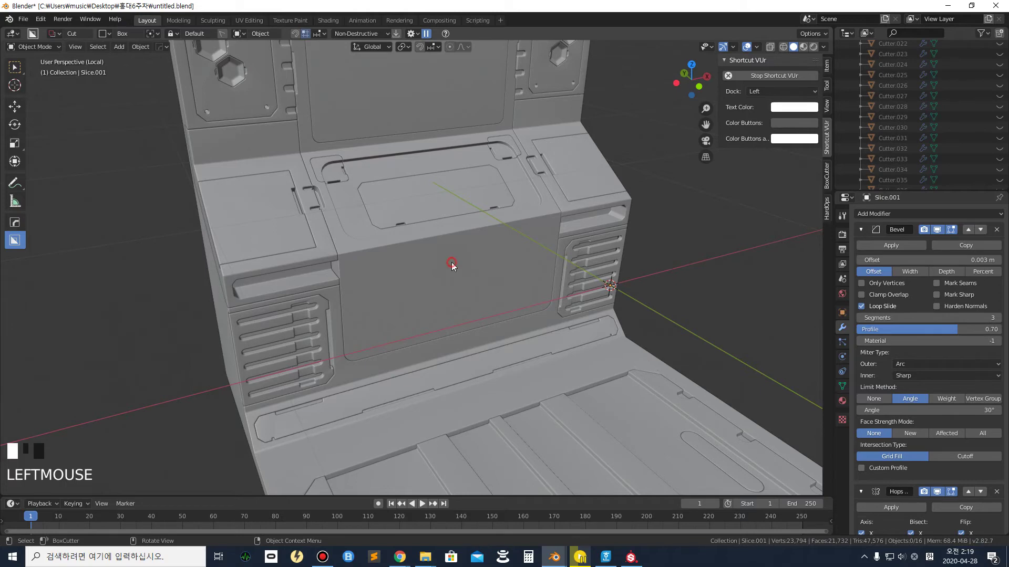
pyautogui.scroll(-2, 441, 273)
pyautogui.moveTo(440, 282); pyautogui.dragTo(439, 278, button='middle')
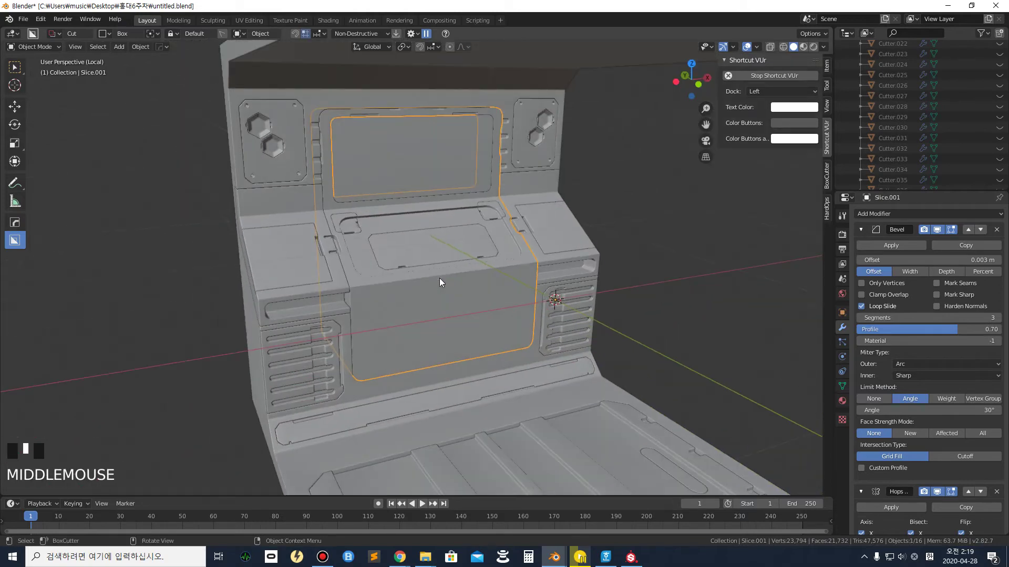
pyautogui.scroll(2, 439, 279)
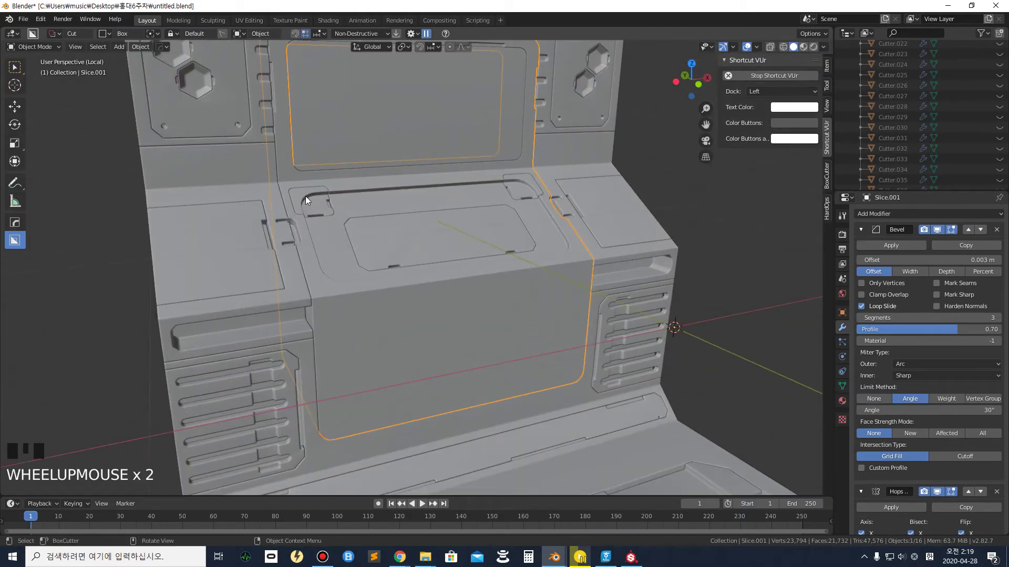
pyautogui.scroll(-2, 307, 191)
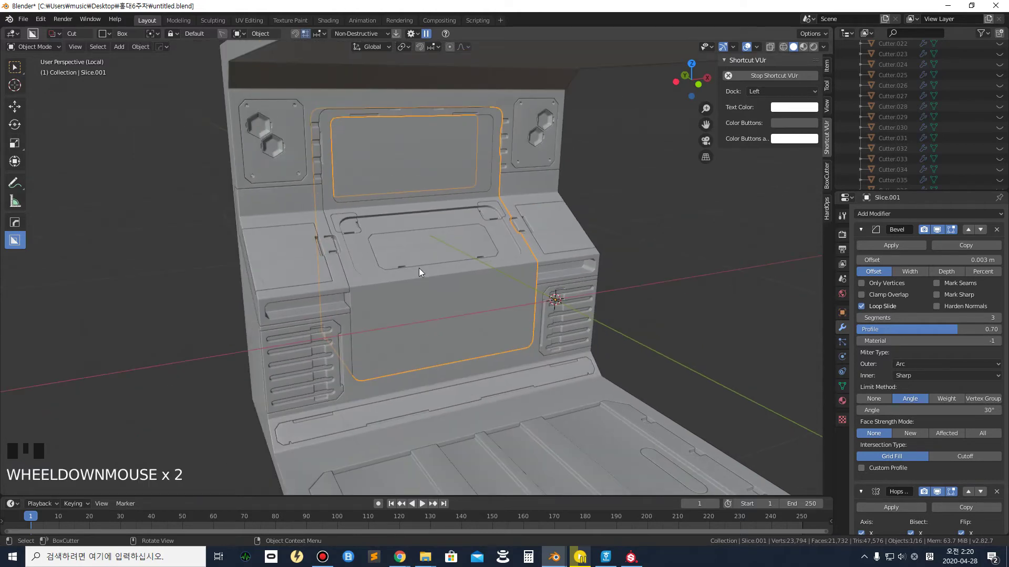
# Run HardOps Sharpen on the central body, trying Cleansharp before returning the mode to Csharp
pyautogui.click(324, 340)
pyautogui.click(385, 327)
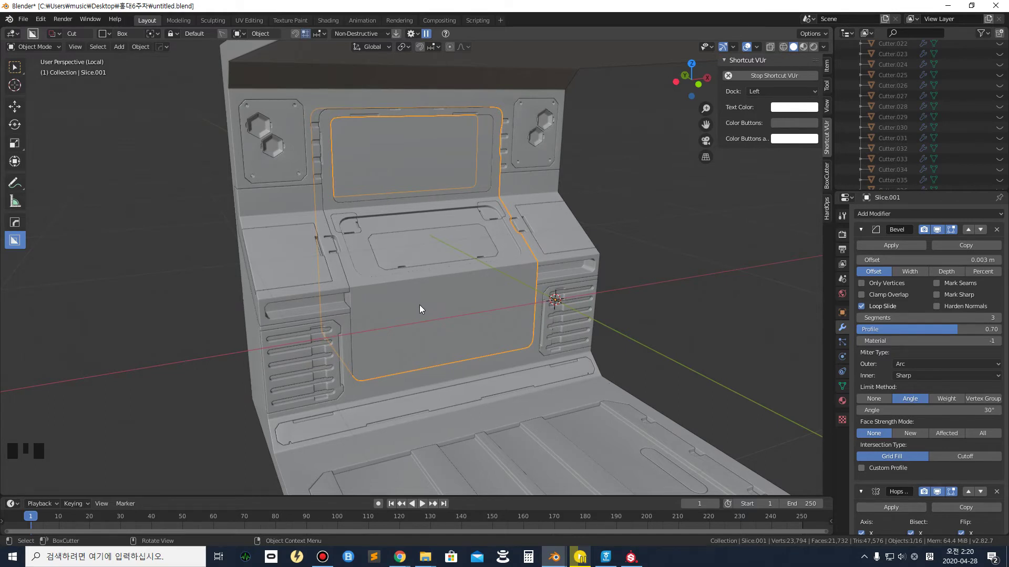
pyautogui.press('q')
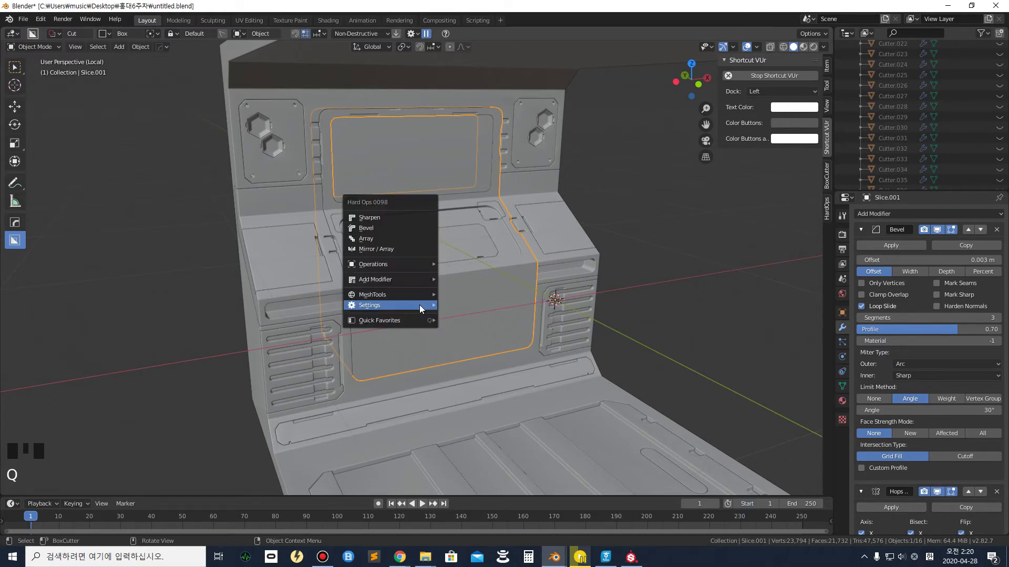
pyautogui.click(402, 218)
pyautogui.click(96, 431)
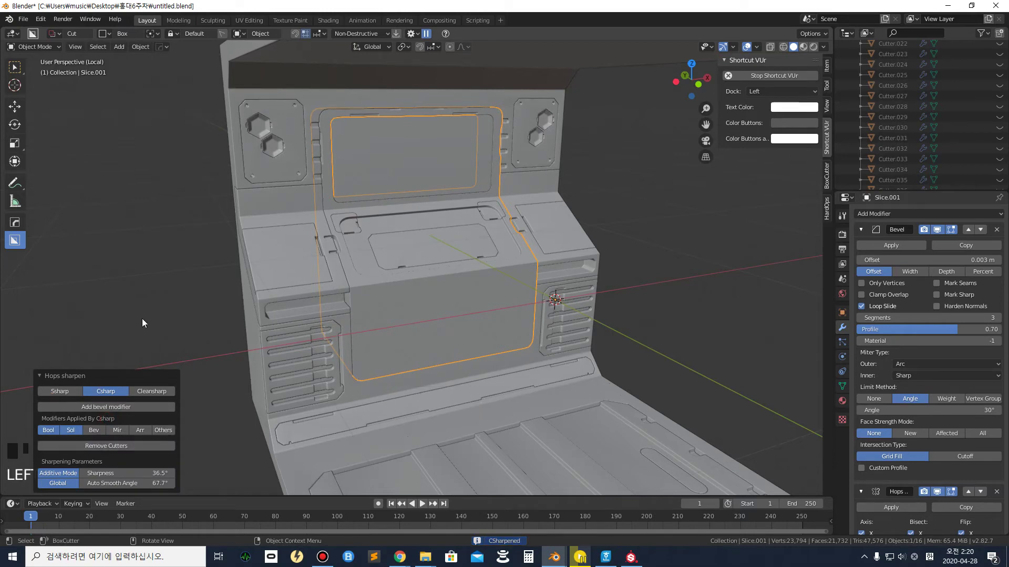
pyautogui.click(153, 391)
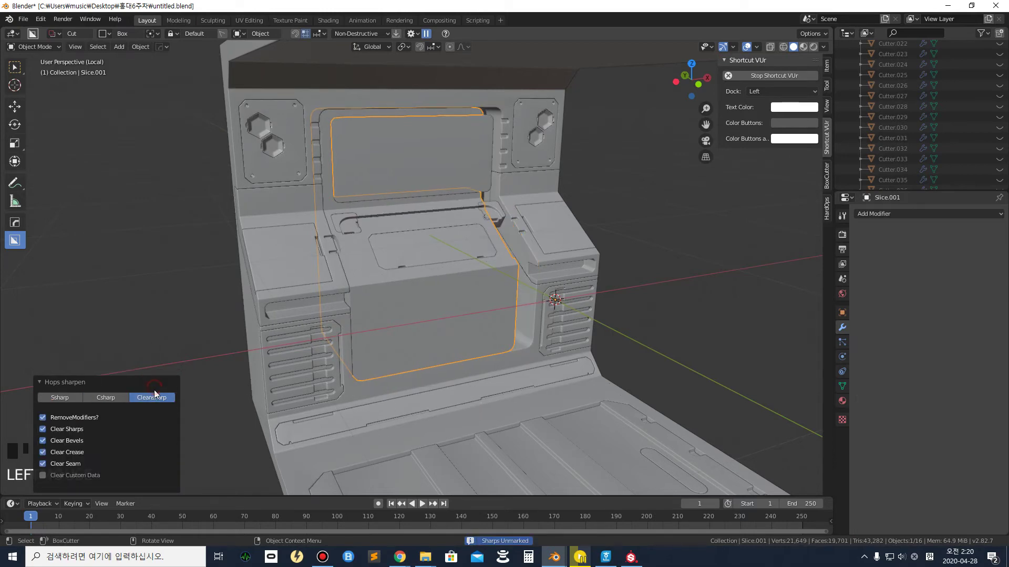
pyautogui.click(106, 397)
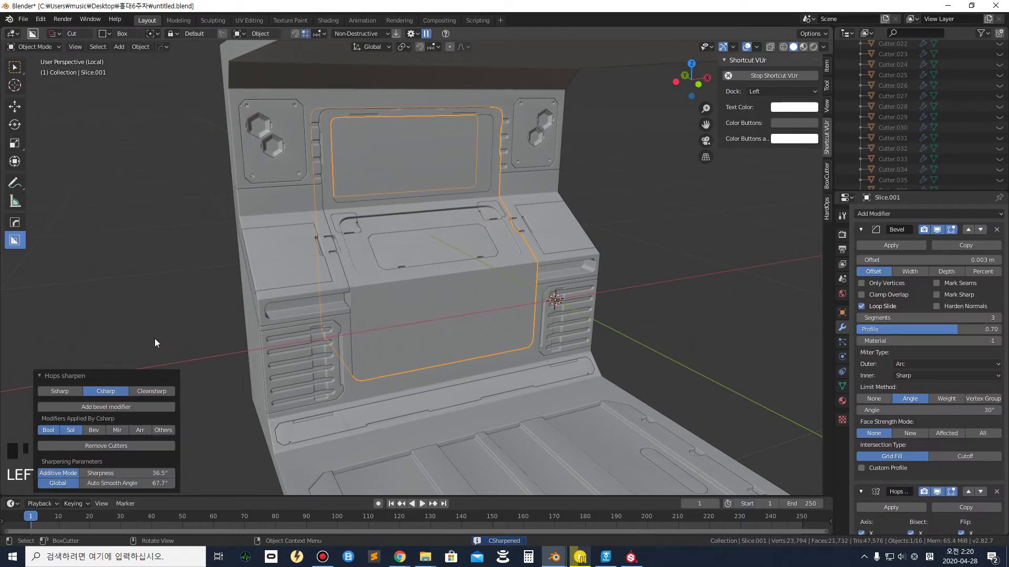
pyautogui.click(154, 339)
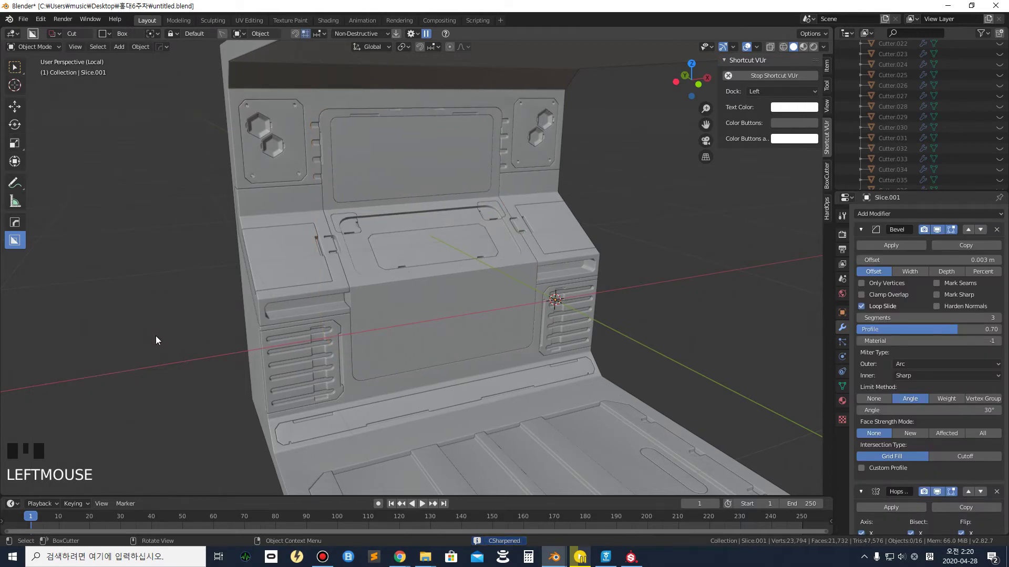
# Add a plane mesh to the scene in front of the wall
pyautogui.click(395, 300)
pyautogui.scroll(2, 418, 307)
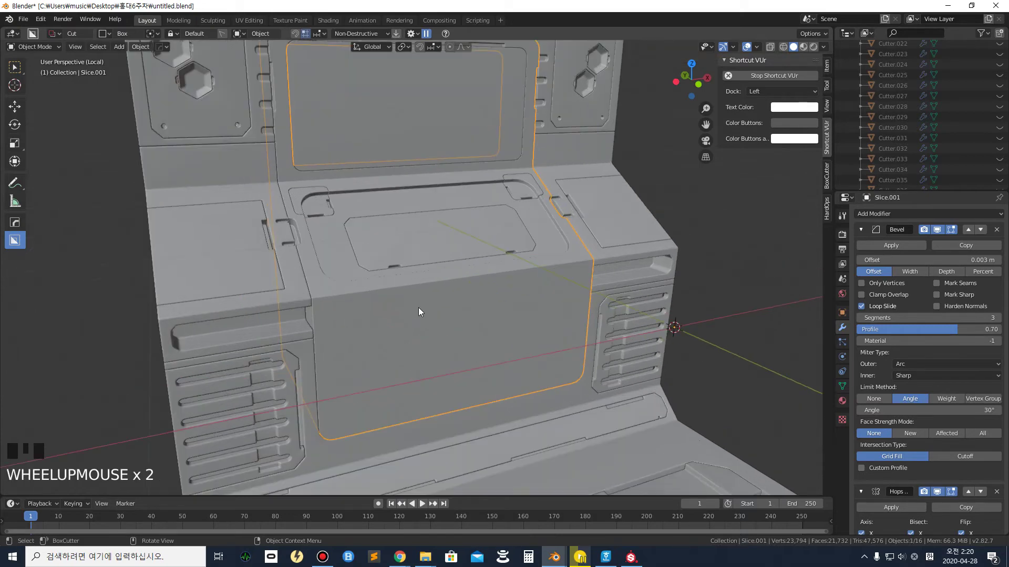
pyautogui.keyDown('shift'); pyautogui.moveTo(390, 282); pyautogui.dragTo(361, 258, button='middle'); pyautogui.keyUp('shift')
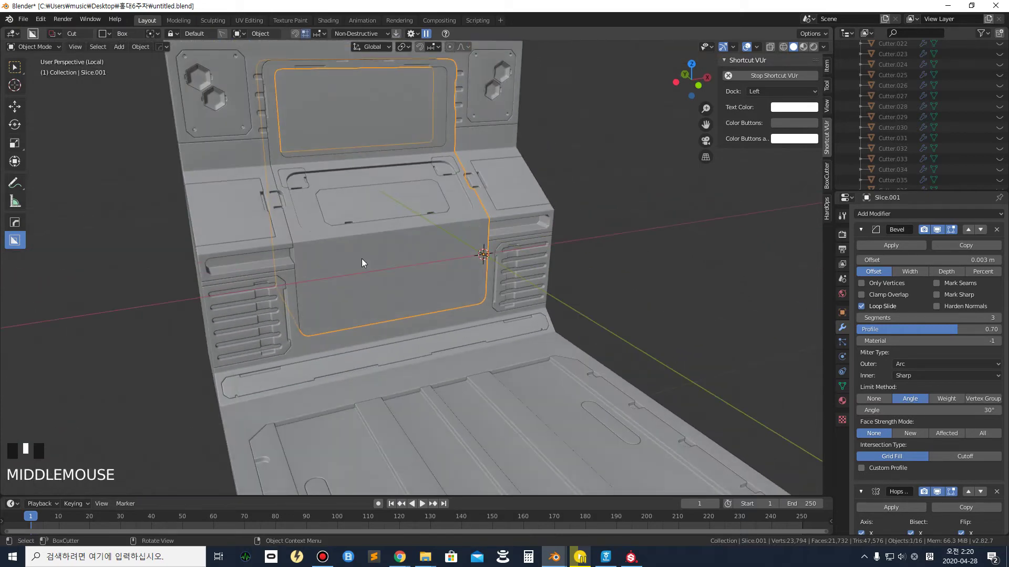
pyautogui.hotkey('shift', 'a')
pyautogui.click(394, 262)
pyautogui.moveTo(392, 263); pyautogui.dragTo(424, 266, button='middle')
pyautogui.scroll(3, 423, 266)
# Subdivide the plane three times in Edit Mode and return to Object Mode
pyautogui.rightClick(423, 264)
pyautogui.press('Tab')
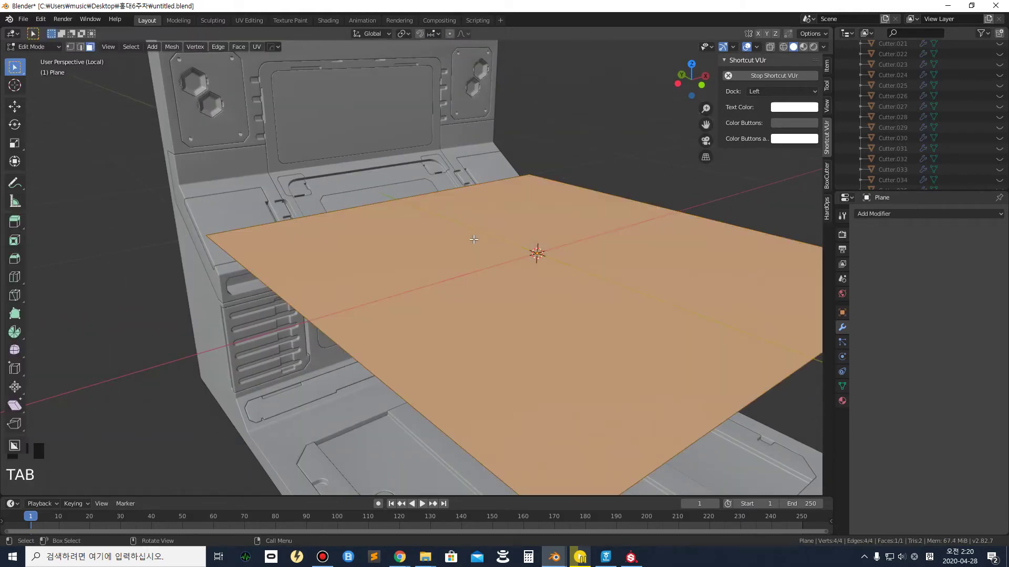
pyautogui.rightClick(474, 239)
pyautogui.click(470, 244)
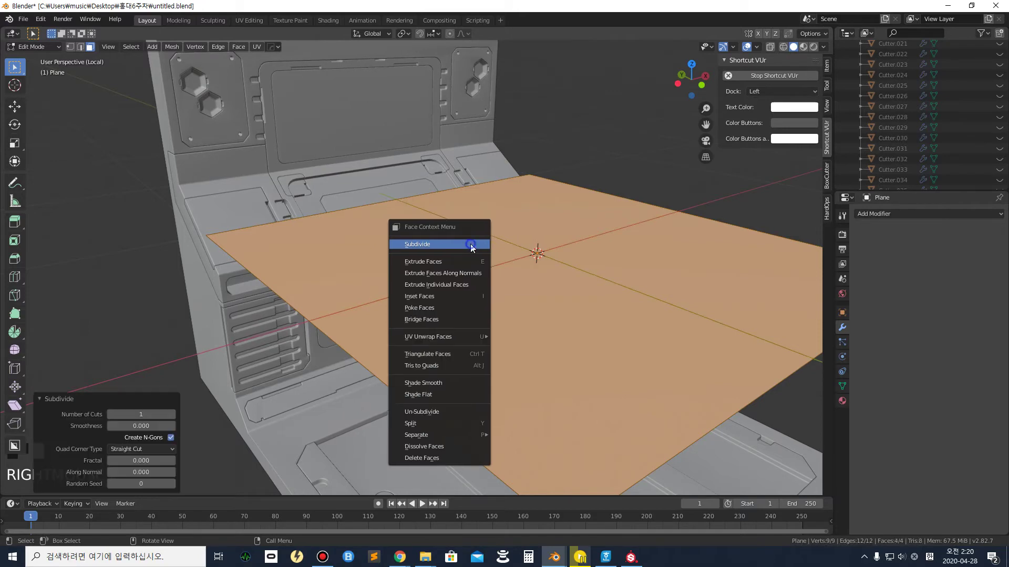
pyautogui.click(470, 245)
pyautogui.rightClick(470, 244)
pyautogui.click(470, 245)
pyautogui.moveTo(471, 244); pyautogui.dragTo(472, 250, button='middle')
pyautogui.press('Tab')
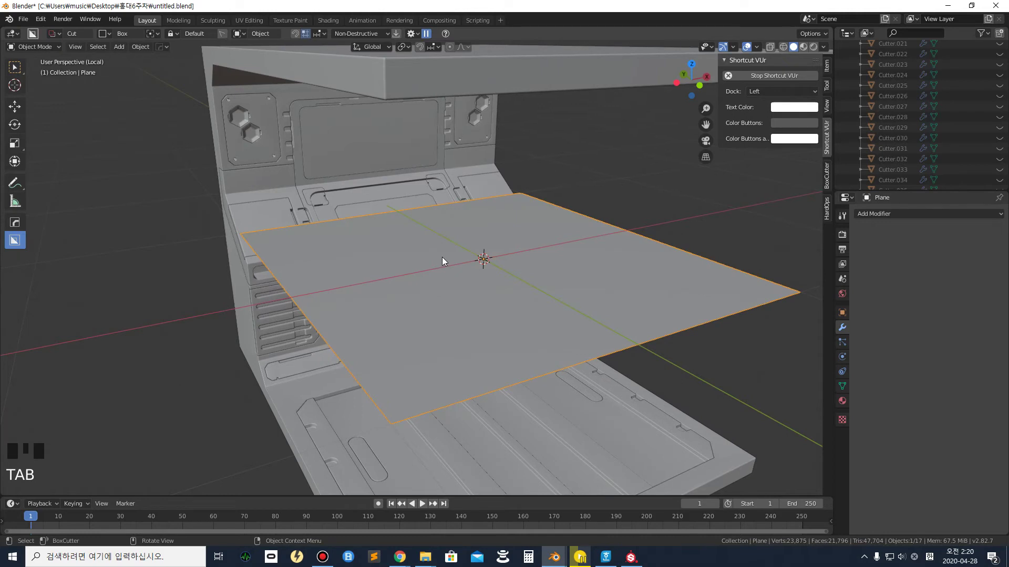
# Set the subdivided plane to wire display with the HardOps Shade Wire option
pyautogui.press('q')
pyautogui.moveTo(426, 355)
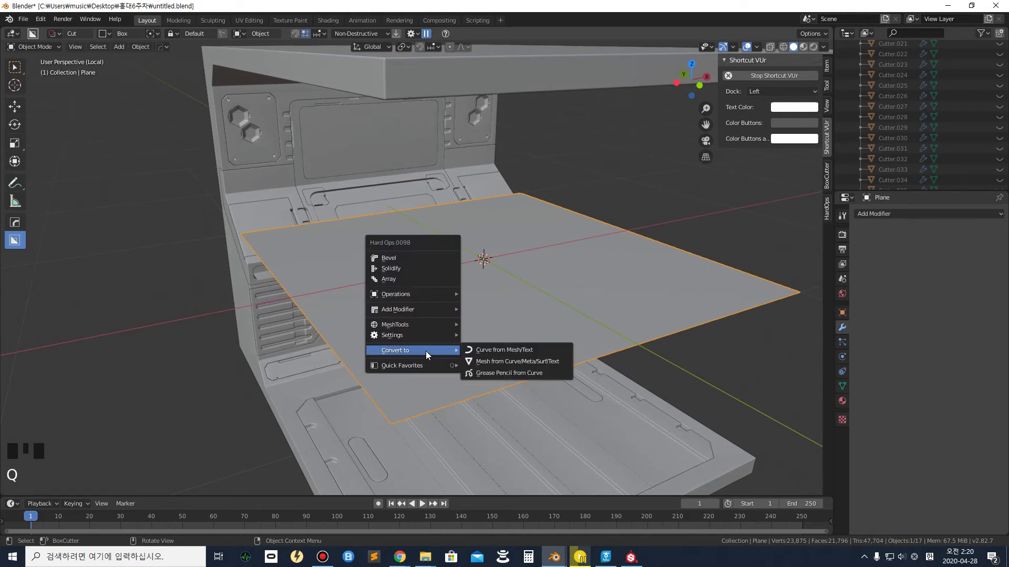
pyautogui.moveTo(424, 336)
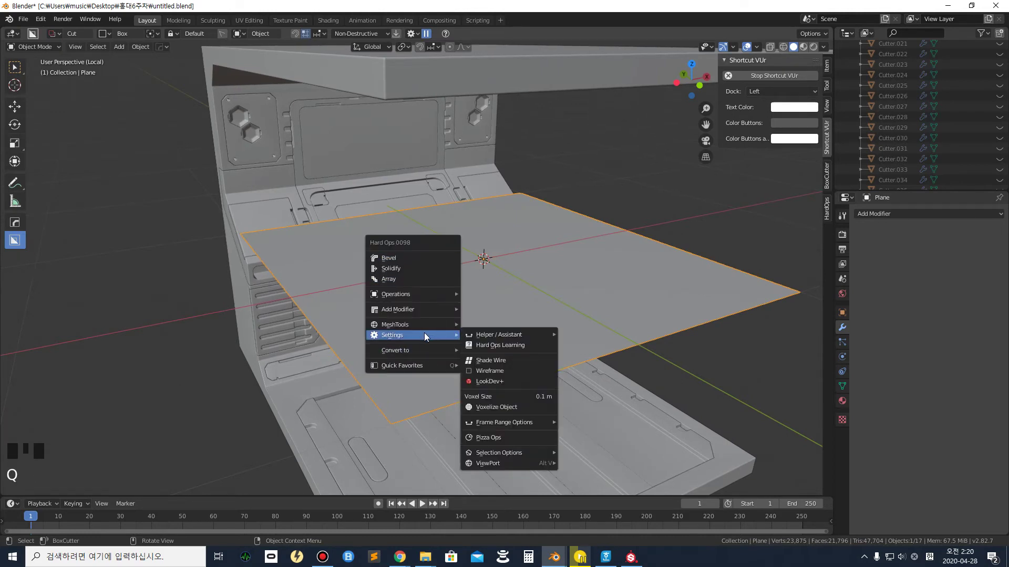
pyautogui.click(489, 362)
pyautogui.scroll(3, 429, 252)
pyautogui.moveTo(429, 252); pyautogui.dragTo(457, 247, button='middle')
# Look over the BoxCutter behavior settings and the cutter objects listed in the outliner
pyautogui.click(412, 33)
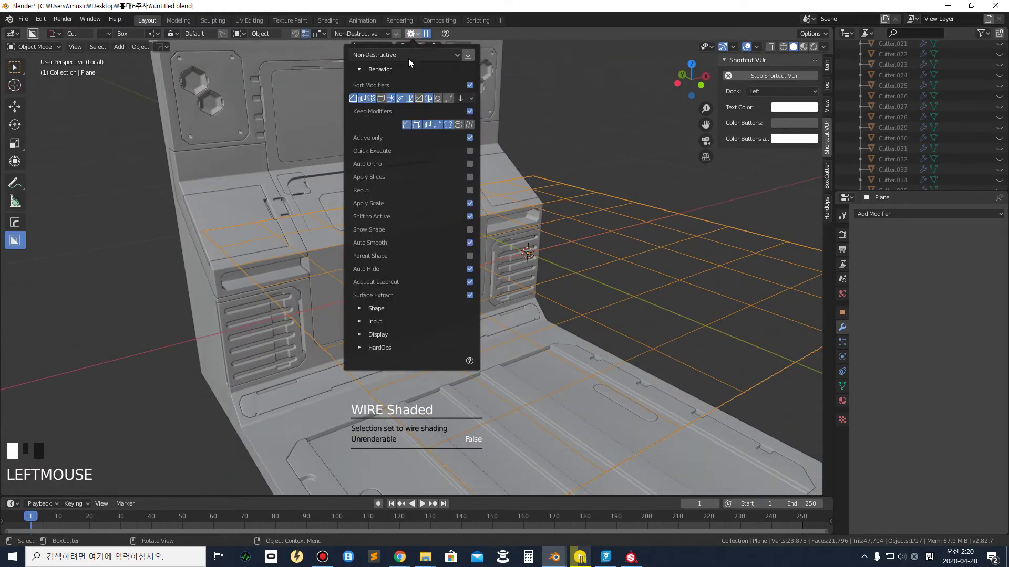
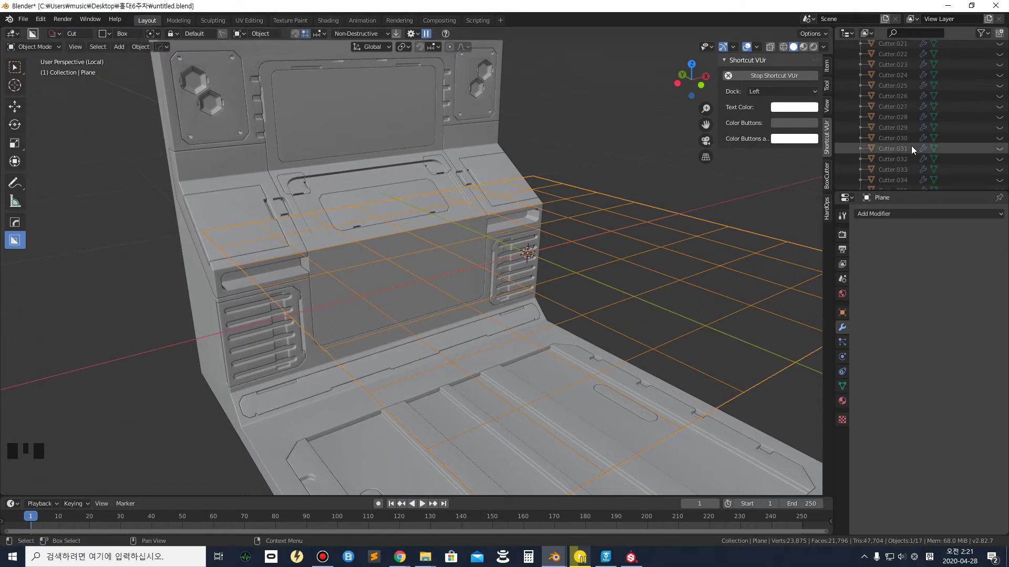
pyautogui.scroll(-2, 933, 129)
pyautogui.scroll(1, 933, 129)
# Rotate the wireframe plane by about 12.6° around the global X axis
pyautogui.moveTo(392, 235)
pyautogui.mouseDown(button='middle')
pyautogui.moveTo(384, 238)
pyautogui.moveTo(404, 238)
pyautogui.mouseUp(button='middle')
pyautogui.scroll(2, 383, 238)
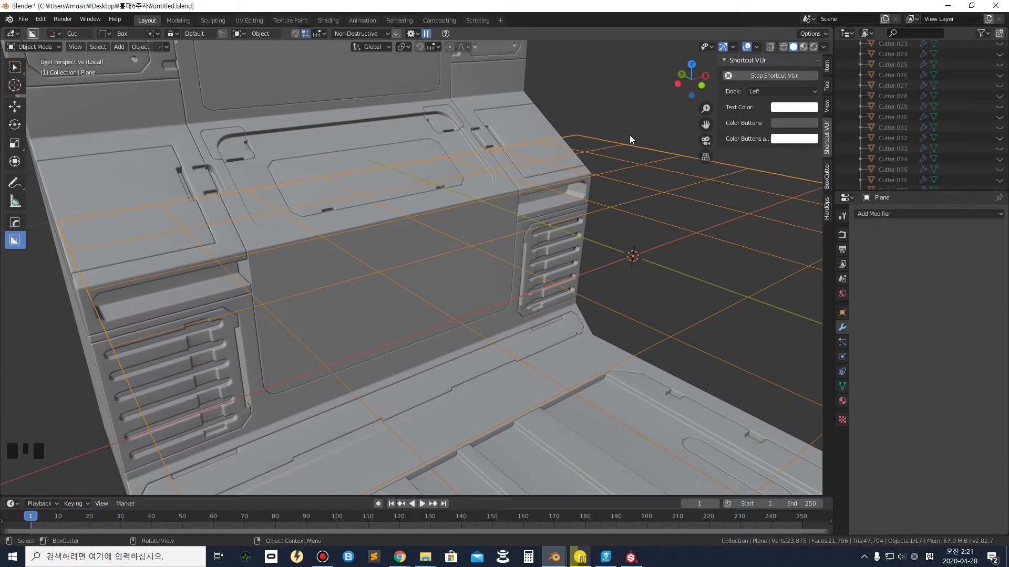
pyautogui.moveTo(530, 176)
pyautogui.mouseDown(button='middle')
pyautogui.moveTo(559, 188)
pyautogui.moveTo(541, 188)
pyautogui.mouseUp(button='middle')
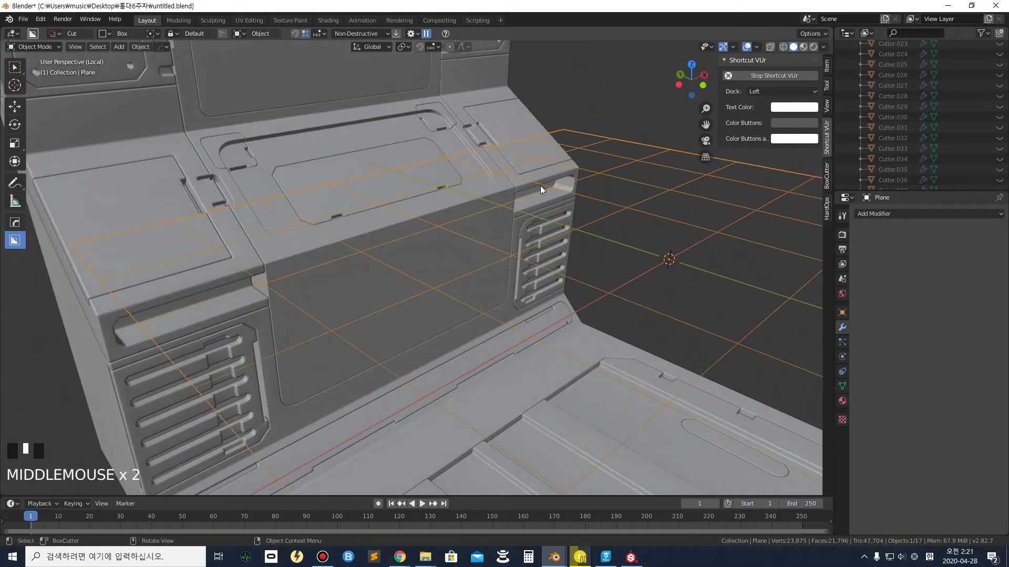
pyautogui.press('r')
pyautogui.press('x')
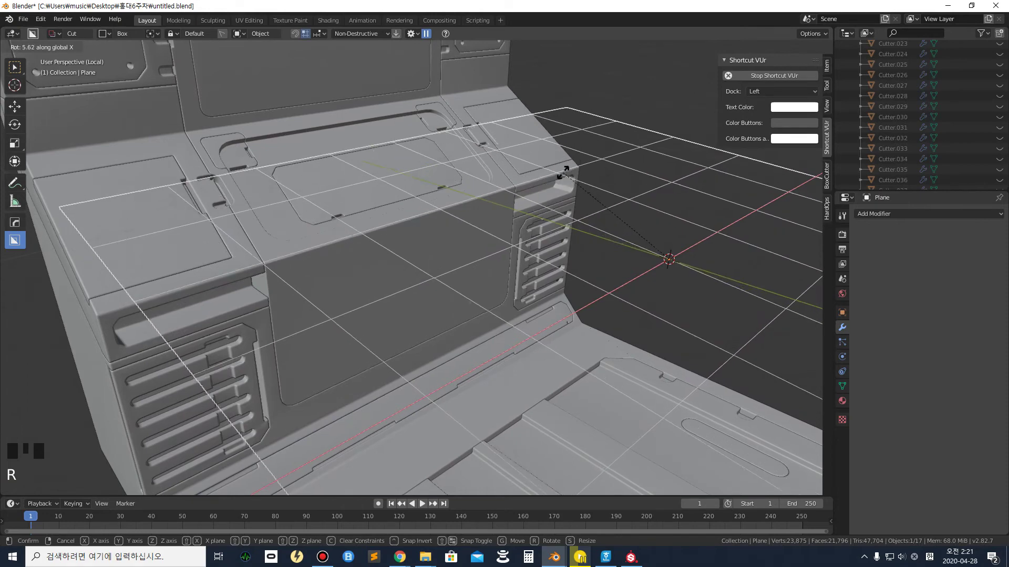
pyautogui.click(597, 187)
pyautogui.scroll(-2, 541, 205)
pyautogui.moveTo(396, 187); pyautogui.dragTo(428, 162, button='middle')
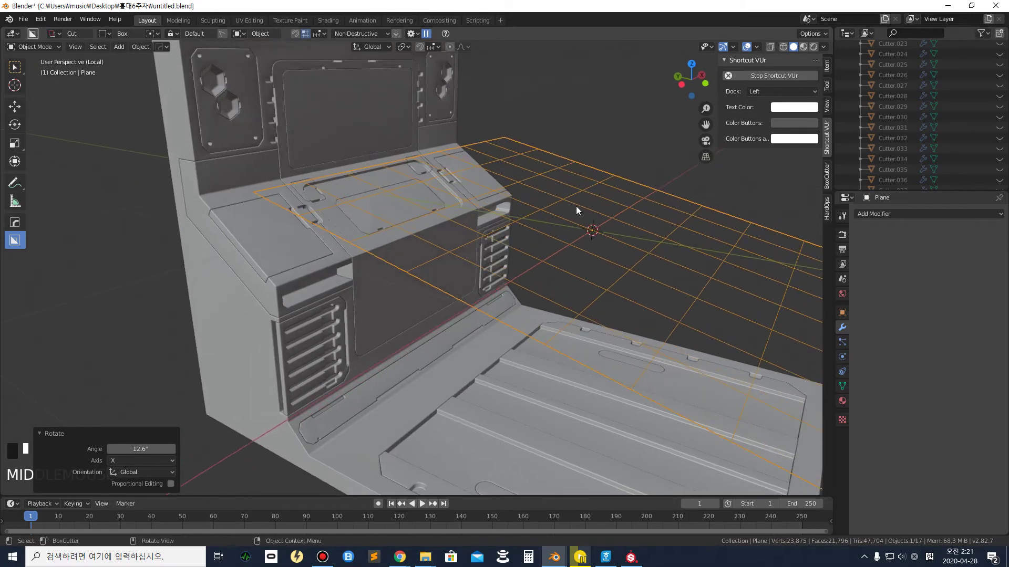
pyautogui.moveTo(591, 213); pyautogui.dragTo(526, 206, button='middle')
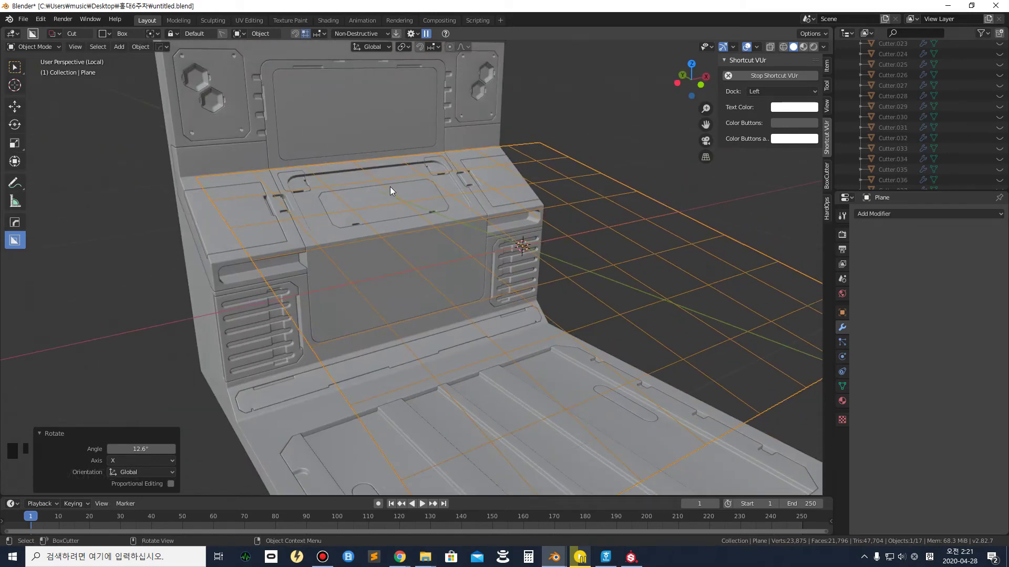
# Move the wireframe plane down 0.514 m along global Z, and shift it along global Y to intersect the wall's central front panel
pyautogui.press('g')
pyautogui.press('z')
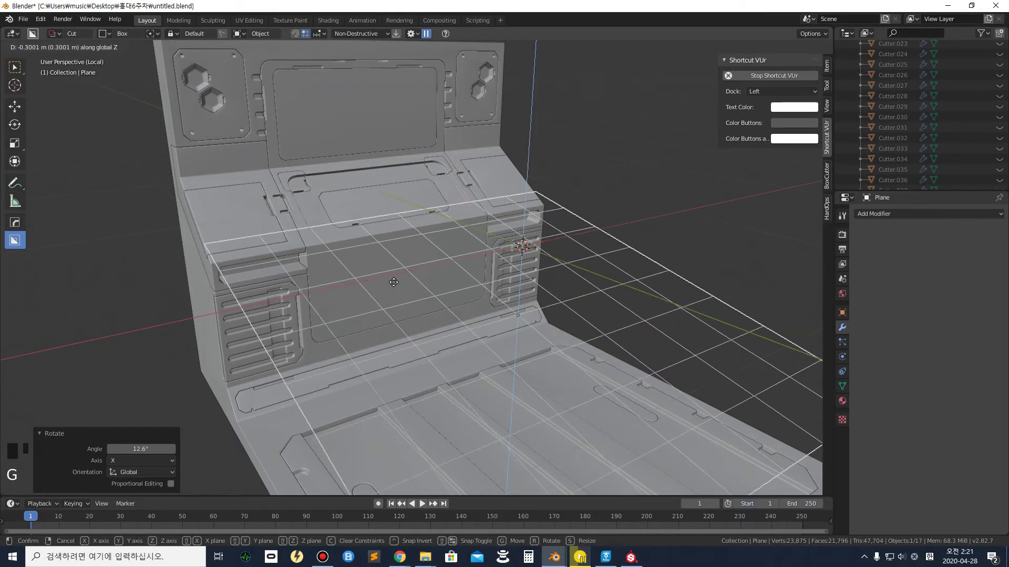
pyautogui.click(394, 302)
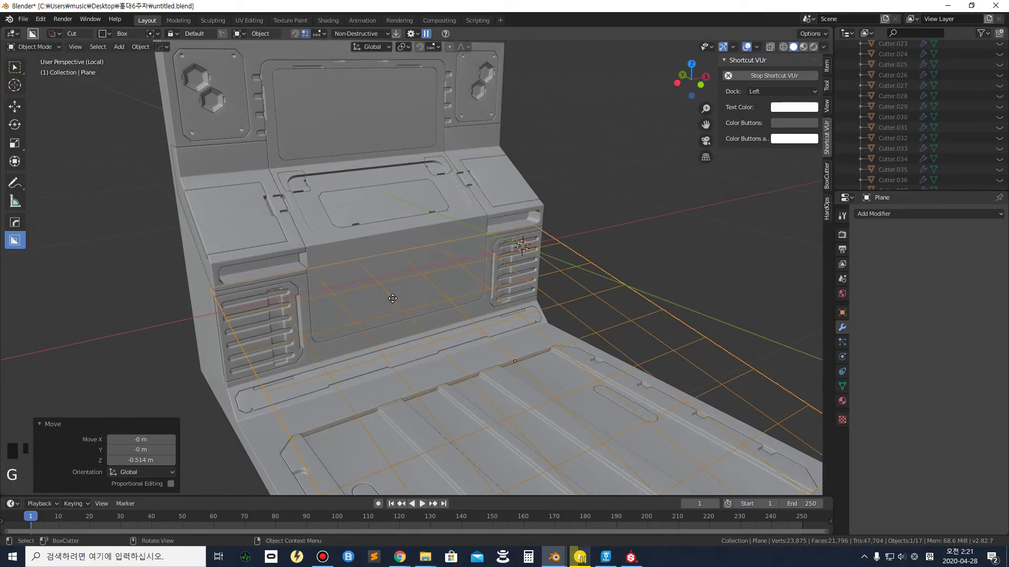
pyautogui.press('g')
pyautogui.press('x')
pyautogui.press('y')
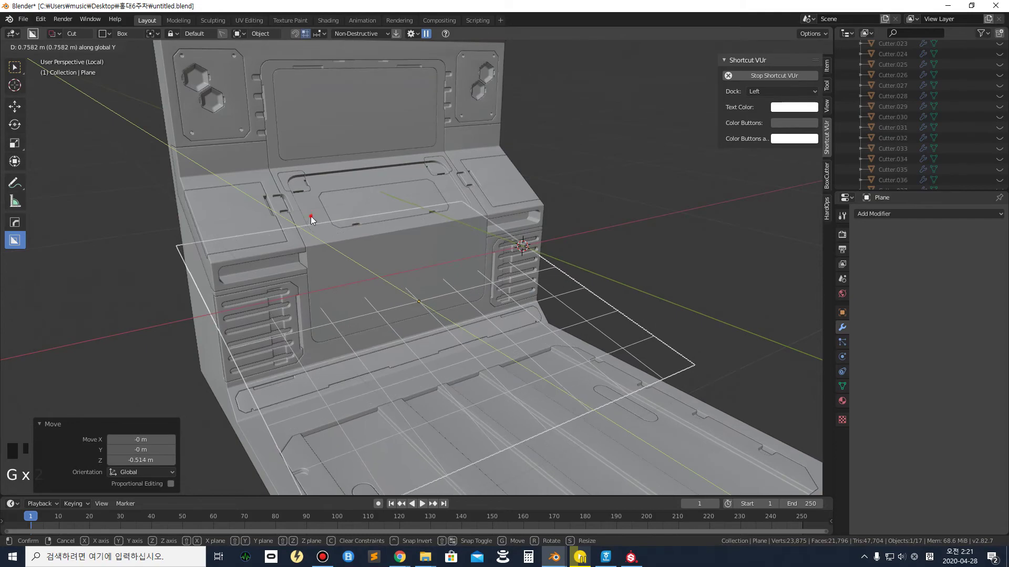
pyautogui.click(362, 262)
# With the plane and central front panel selected, cut a small square notch into the panel with BoxCutter on the plane's grid
pyautogui.scroll(3, 367, 266)
pyautogui.moveTo(368, 266)
pyautogui.mouseDown(button='middle')
pyautogui.moveTo(462, 251)
pyautogui.moveTo(468, 239)
pyautogui.moveTo(395, 259)
pyautogui.moveTo(368, 282)
pyautogui.mouseUp(button='middle')
pyautogui.scroll(3, 342, 268)
pyautogui.moveTo(303, 237); pyautogui.dragTo(368, 265, button='middle')
pyautogui.scroll(2, 255, 253)
pyautogui.keyDown('shift'); pyautogui.click(253, 258); pyautogui.keyUp('shift')
pyautogui.scroll(1, 359, 272)
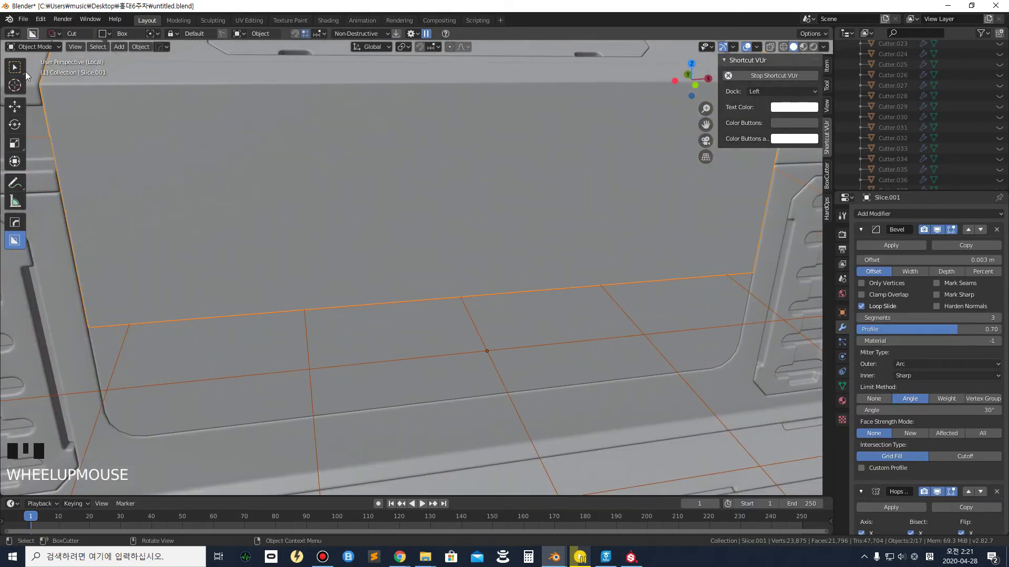
pyautogui.moveTo(340, 317); pyautogui.dragTo(401, 284)
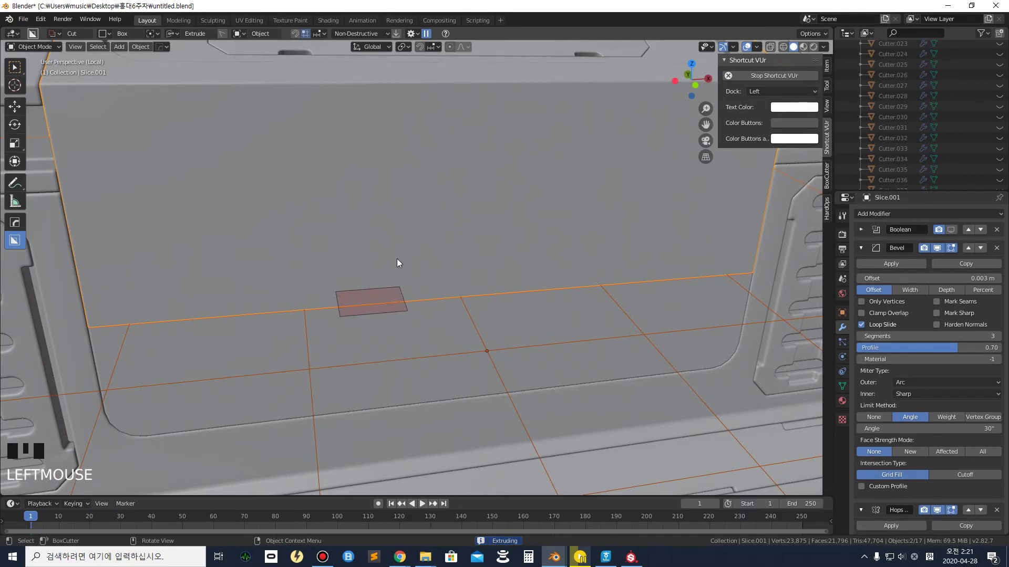
pyautogui.moveTo(404, 223); pyautogui.dragTo(477, 253, button='middle')
pyautogui.scroll(-1, 478, 255)
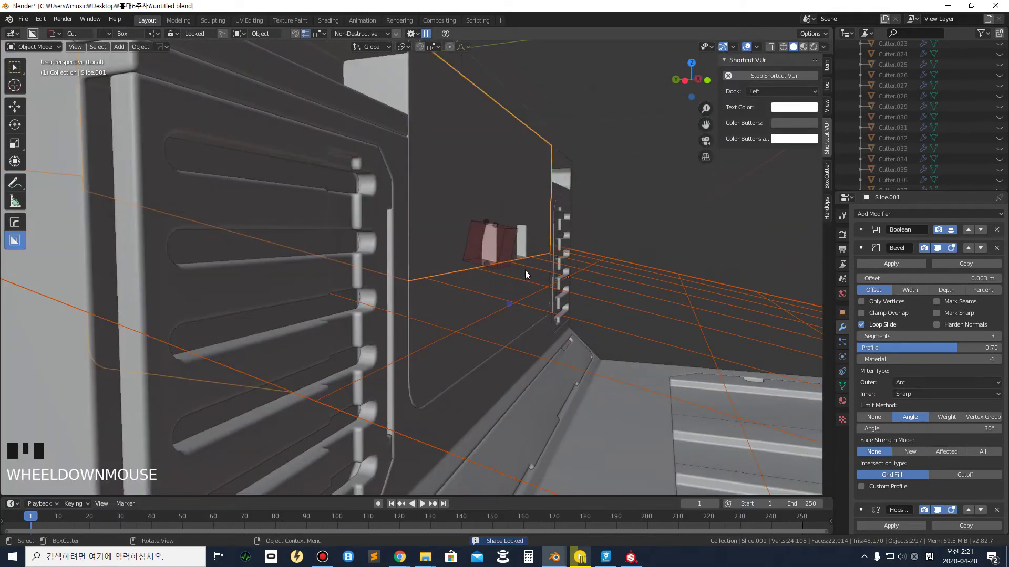
pyautogui.moveTo(524, 270); pyautogui.dragTo(528, 269, button='middle')
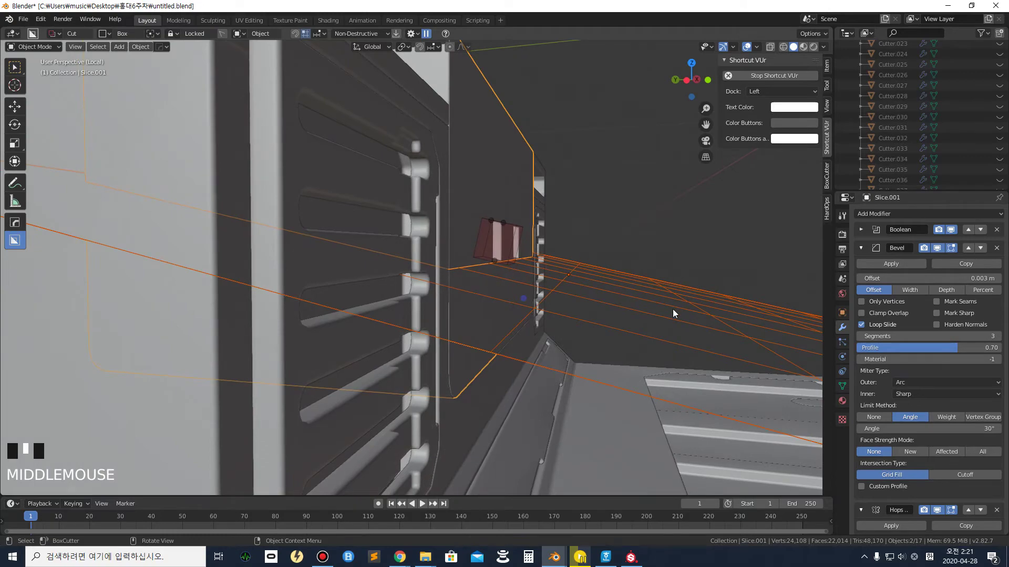
pyautogui.moveTo(527, 242); pyautogui.dragTo(557, 273, button='middle')
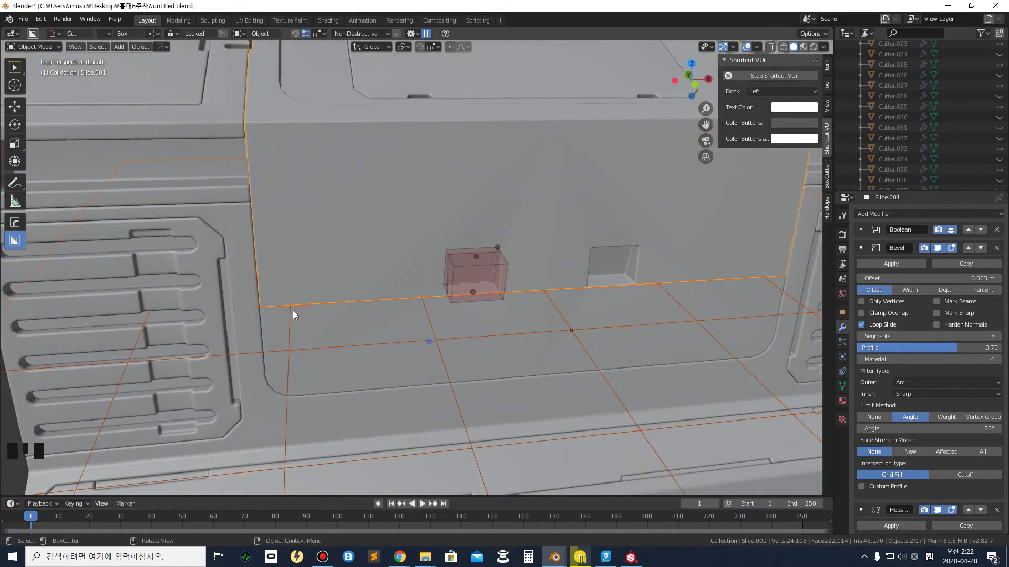
pyautogui.click(431, 297)
# Cut a long, thin horizontal slot beside the square notch in the front panel with BoxCutter, adjusting its offset
pyautogui.moveTo(426, 308)
pyautogui.mouseDown()
pyautogui.moveTo(287, 314)
pyautogui.moveTo(275, 298)
pyautogui.mouseUp()
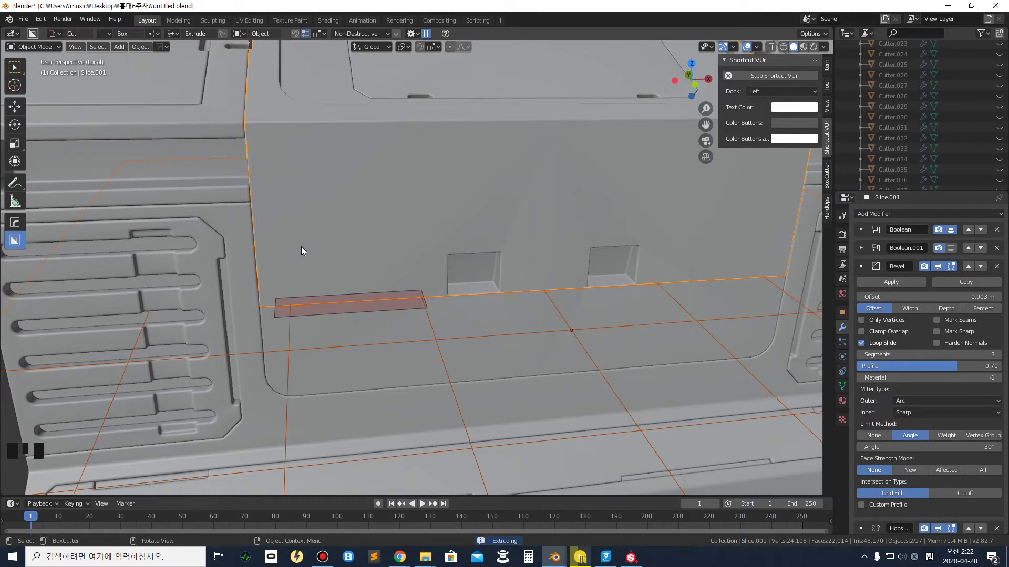
pyautogui.press('o')
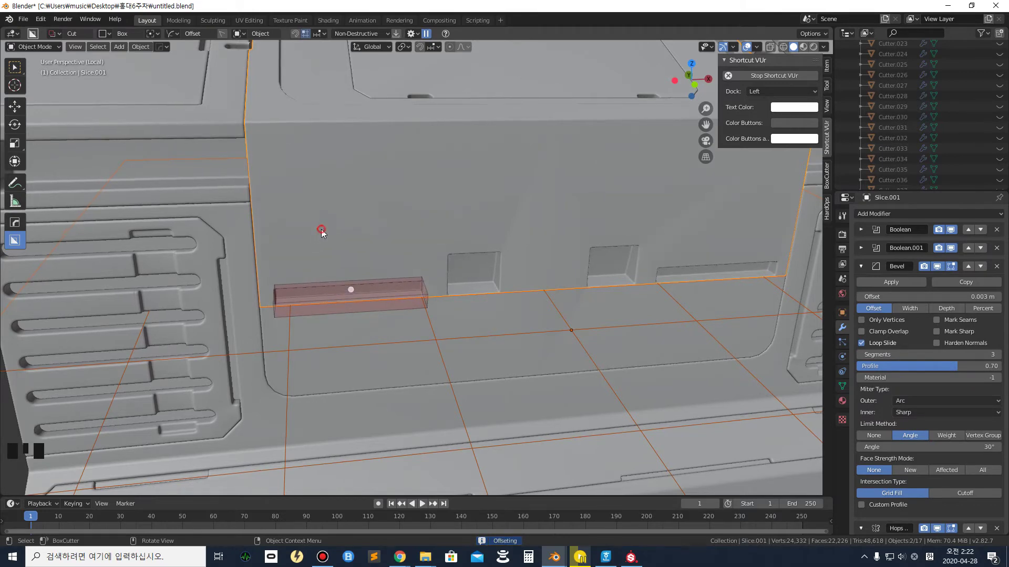
pyautogui.scroll(-4, 468, 252)
pyautogui.moveTo(255, 309)
pyautogui.mouseDown(button='middle')
pyautogui.moveTo(277, 296)
pyautogui.moveTo(260, 298)
pyautogui.mouseUp(button='middle')
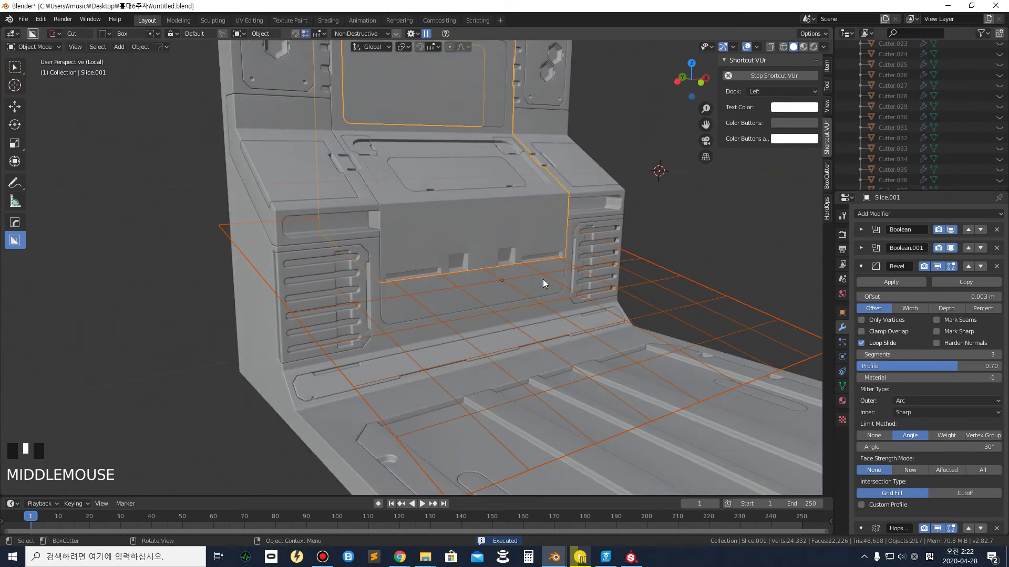
pyautogui.moveTo(546, 270); pyautogui.dragTo(577, 269, button='middle')
pyautogui.scroll(-3, 651, 276)
# Select the wireframe plane and move it down 0.303 m along global Z to the base of the wall
pyautogui.click(597, 294)
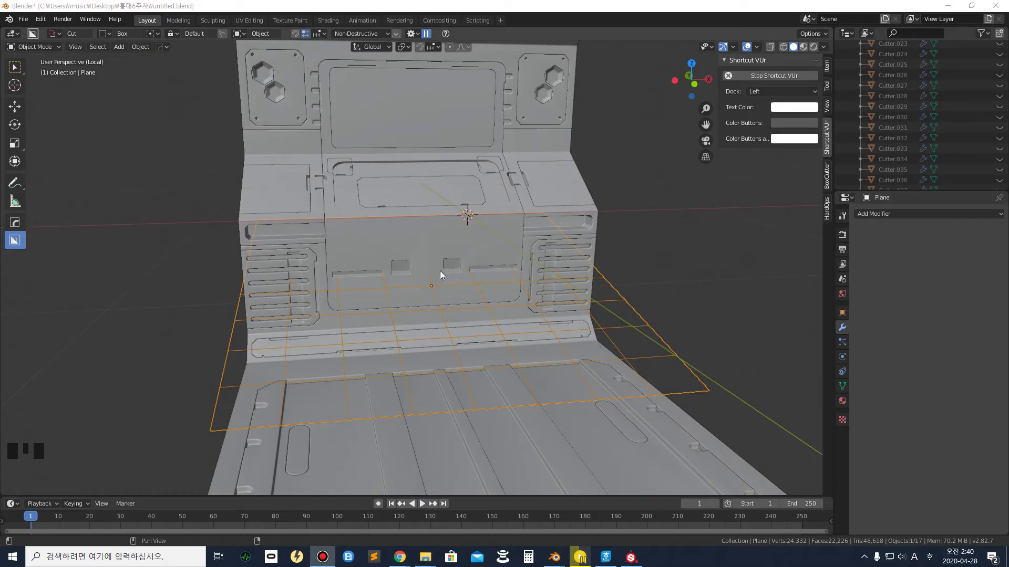
pyautogui.scroll(2, 368, 304)
pyautogui.scroll(-2, 393, 298)
pyautogui.scroll(1, 390, 302)
pyautogui.moveTo(390, 302); pyautogui.dragTo(447, 281, button='middle')
pyautogui.moveTo(420, 290); pyautogui.dragTo(476, 251, button='middle')
pyautogui.scroll(2, 399, 304)
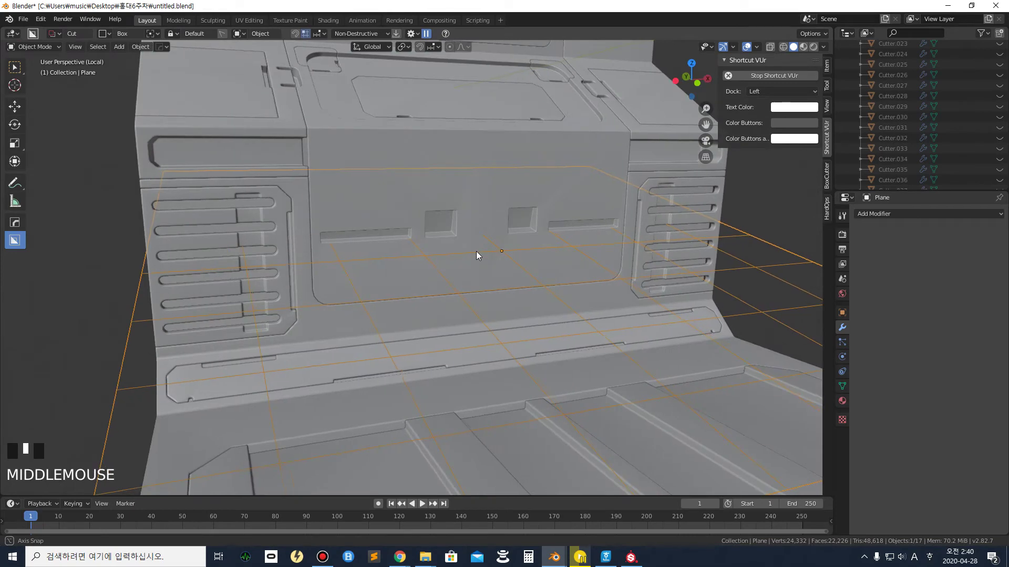
pyautogui.press('g')
pyautogui.press('z')
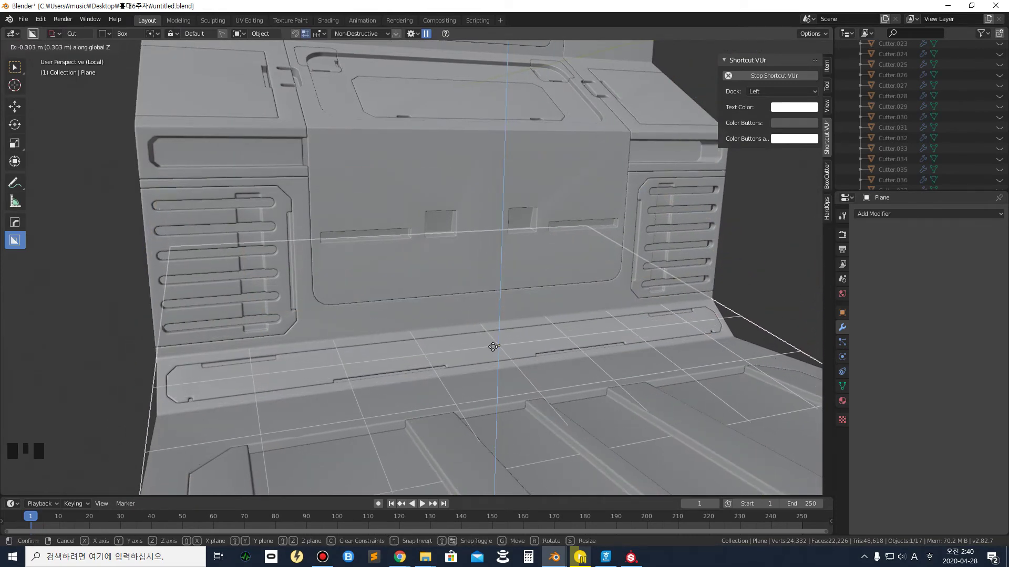
pyautogui.click(493, 347)
pyautogui.moveTo(540, 310); pyautogui.dragTo(451, 326, button='middle')
pyautogui.scroll(3, 531, 385)
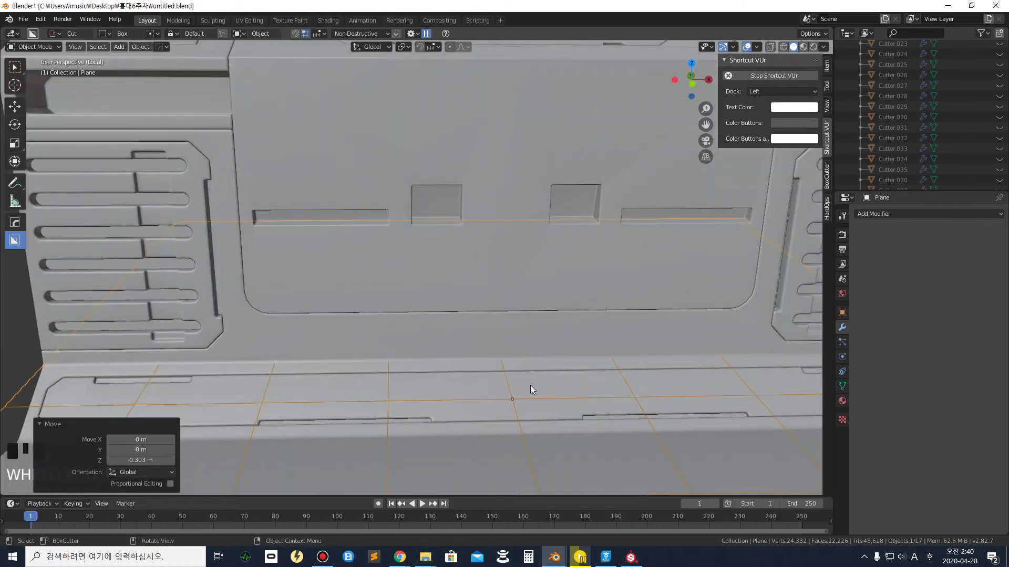
pyautogui.scroll(-5, 505, 374)
pyautogui.click(380, 317)
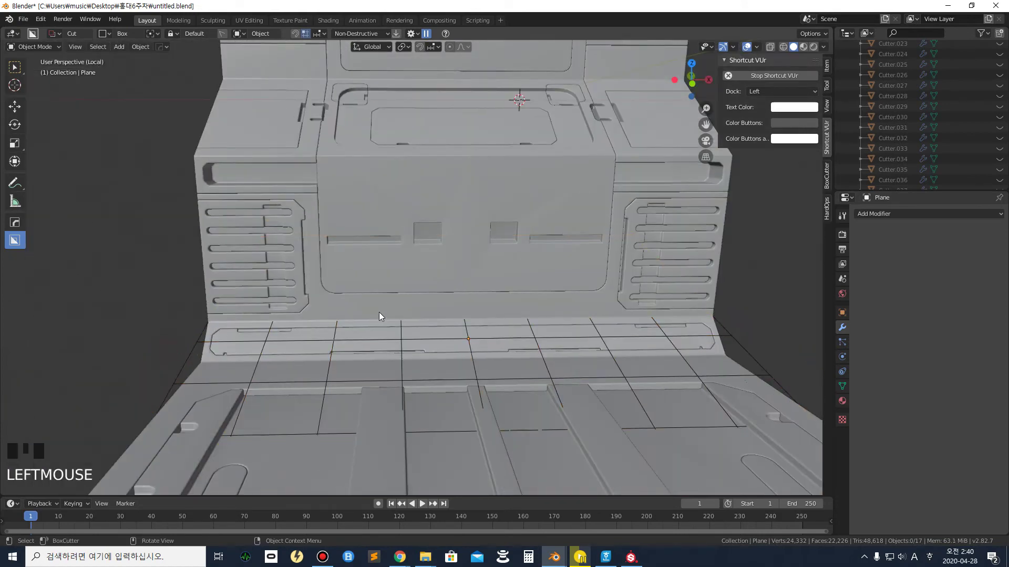
pyautogui.scroll(3, 511, 370)
pyautogui.click(507, 386)
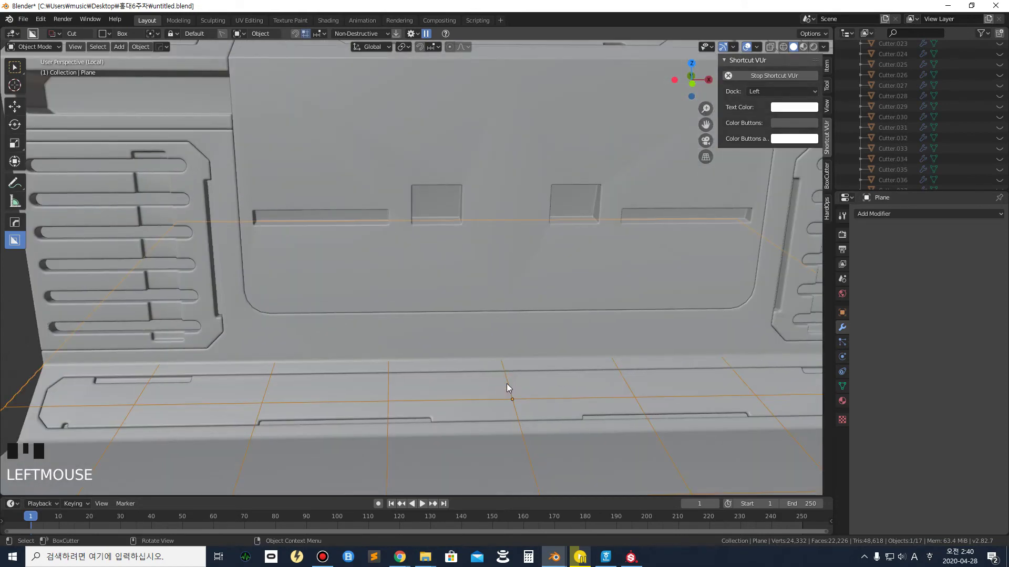
pyautogui.keyDown('shift'); pyautogui.click(497, 335); pyautogui.keyUp('shift')
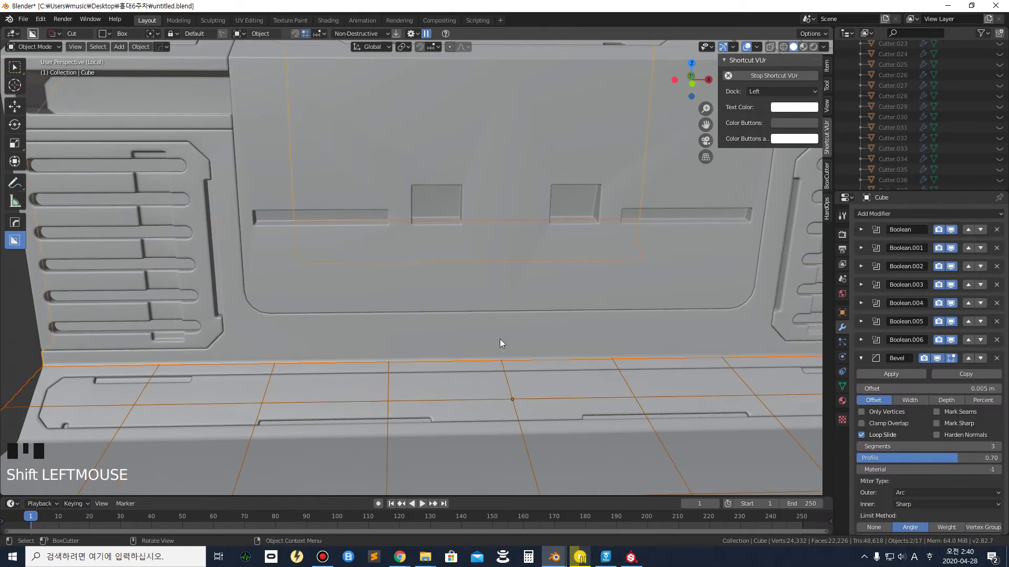
pyautogui.hotkey('ctrl', '1')
pyautogui.click(510, 395)
pyautogui.moveTo(511, 392)
pyautogui.mouseDown()
pyautogui.moveTo(482, 388)
pyautogui.moveTo(494, 330)
pyautogui.moveTo(448, 372)
pyautogui.mouseUp()
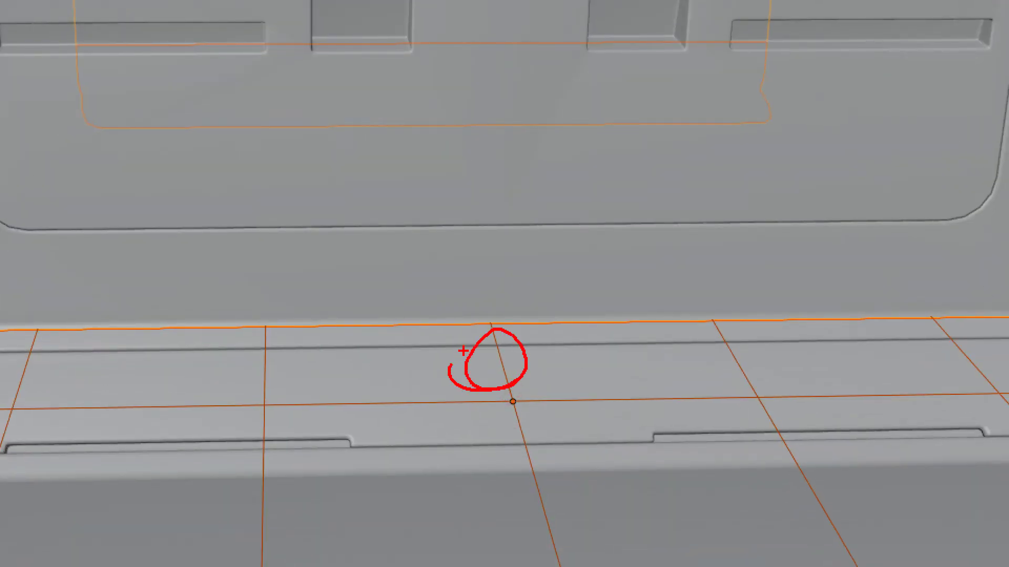
pyautogui.press('Escape')
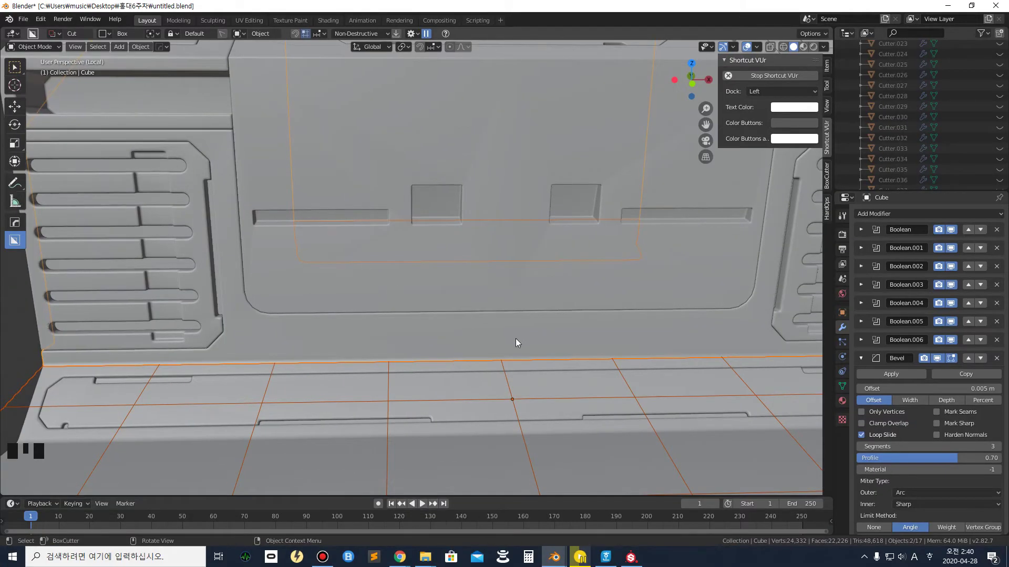
pyautogui.moveTo(506, 367); pyautogui.dragTo(366, 350)
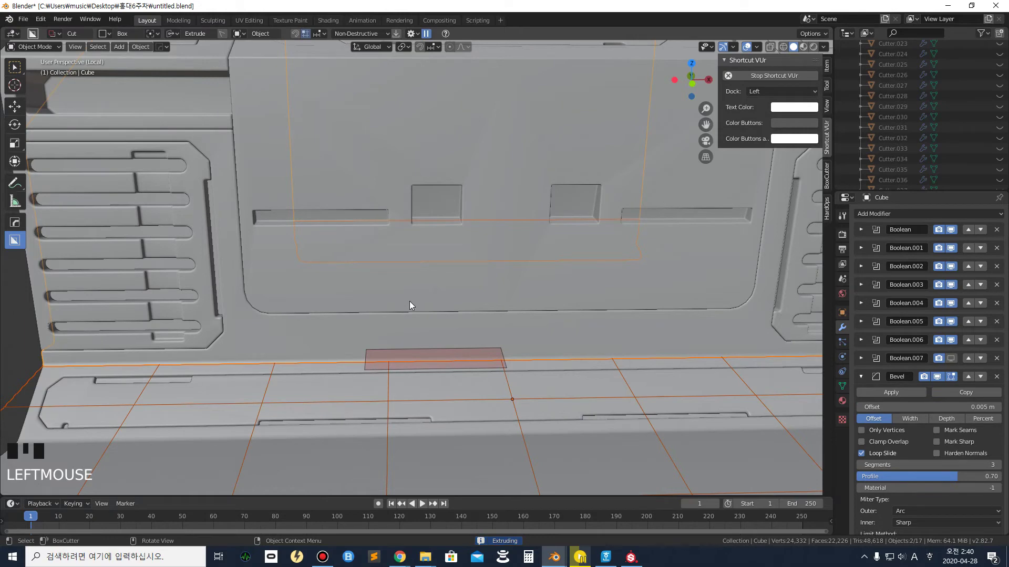
pyautogui.press('o')
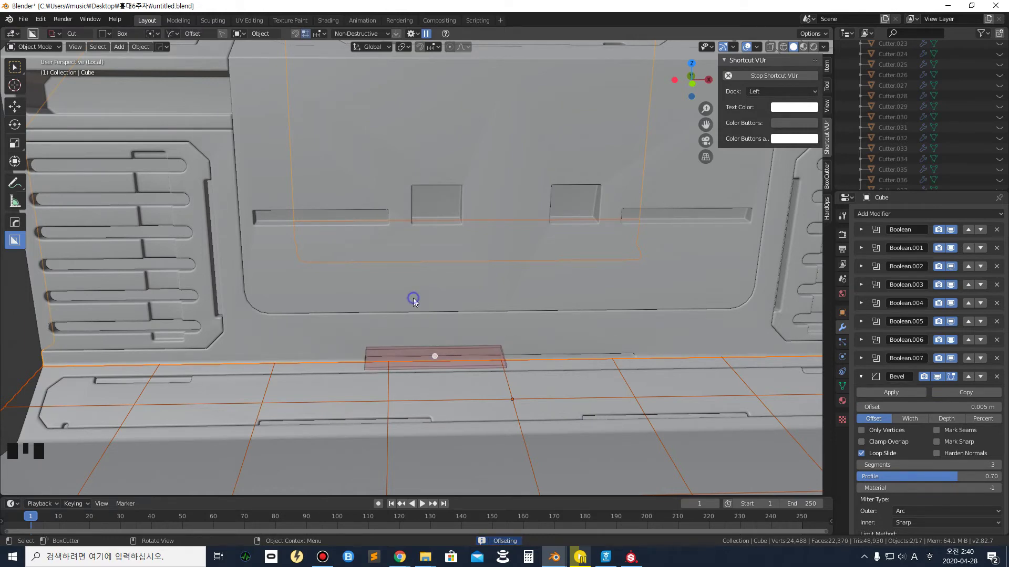
pyautogui.press('Escape')
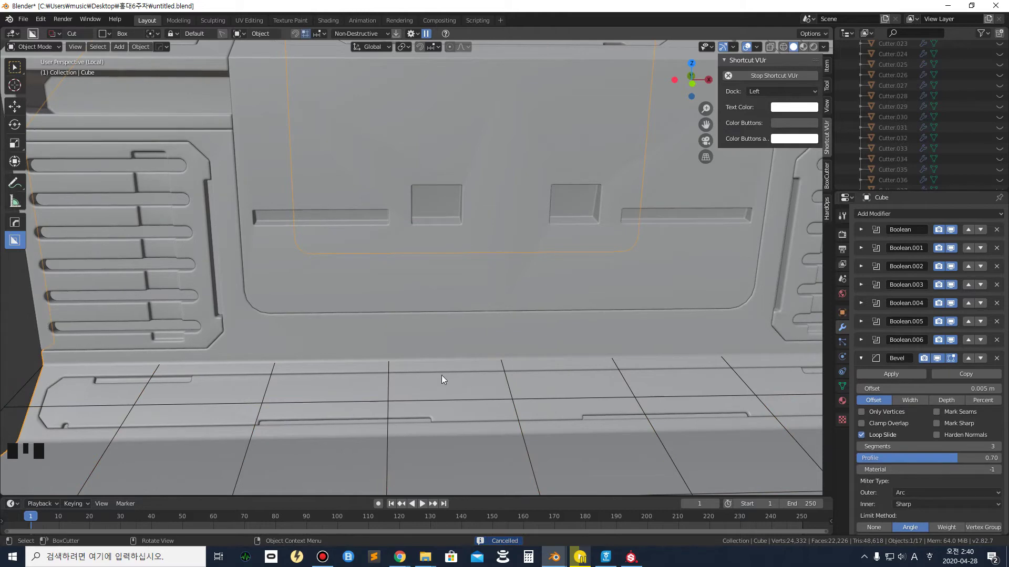
# With the plane and wall body selected, draw a BoxCutter box across the wall's lower edge and bevel its corners round
pyautogui.click(388, 386)
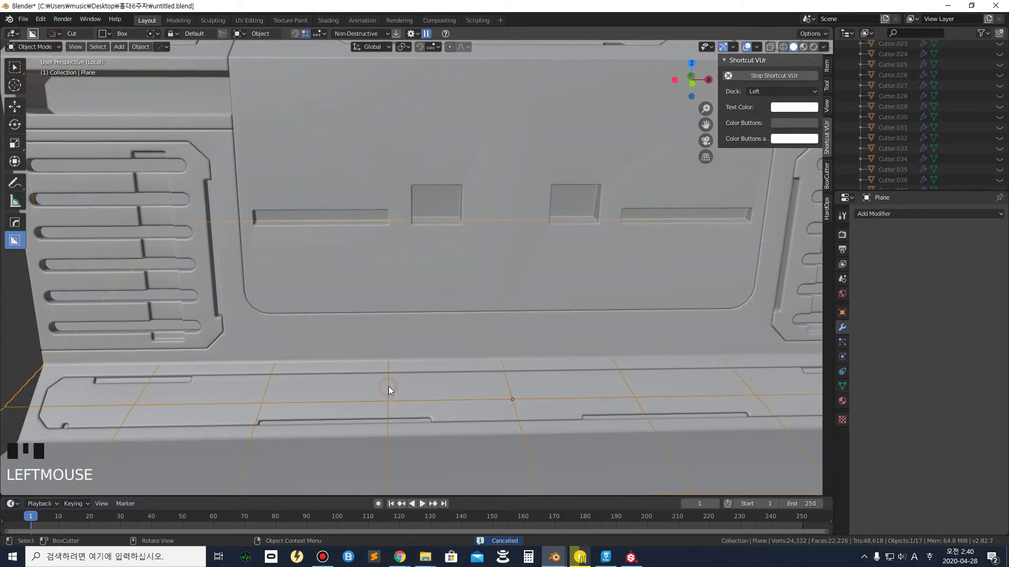
pyautogui.keyDown('shift'); pyautogui.click(399, 337); pyautogui.keyUp('shift')
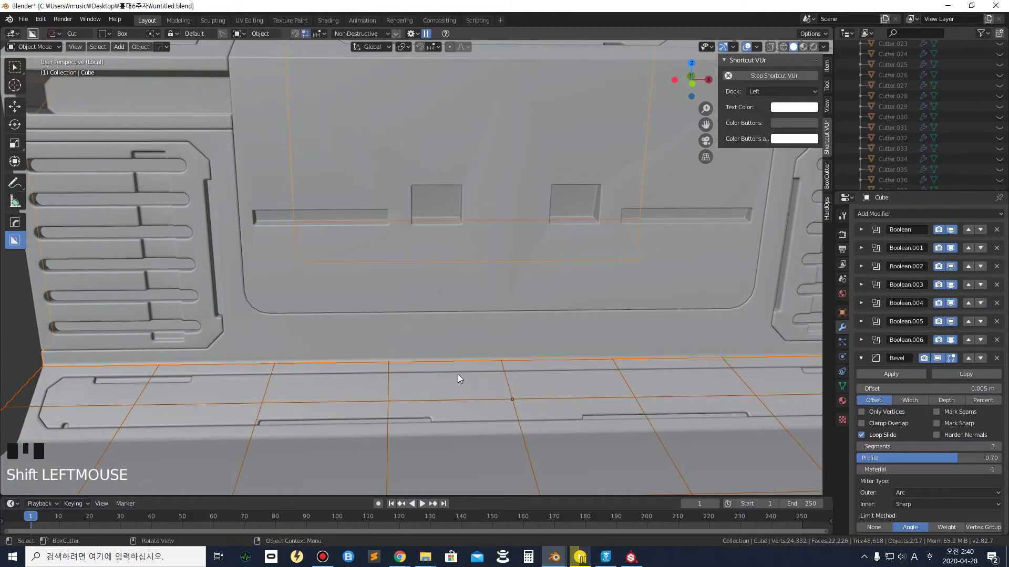
pyautogui.moveTo(459, 373); pyautogui.dragTo(349, 352)
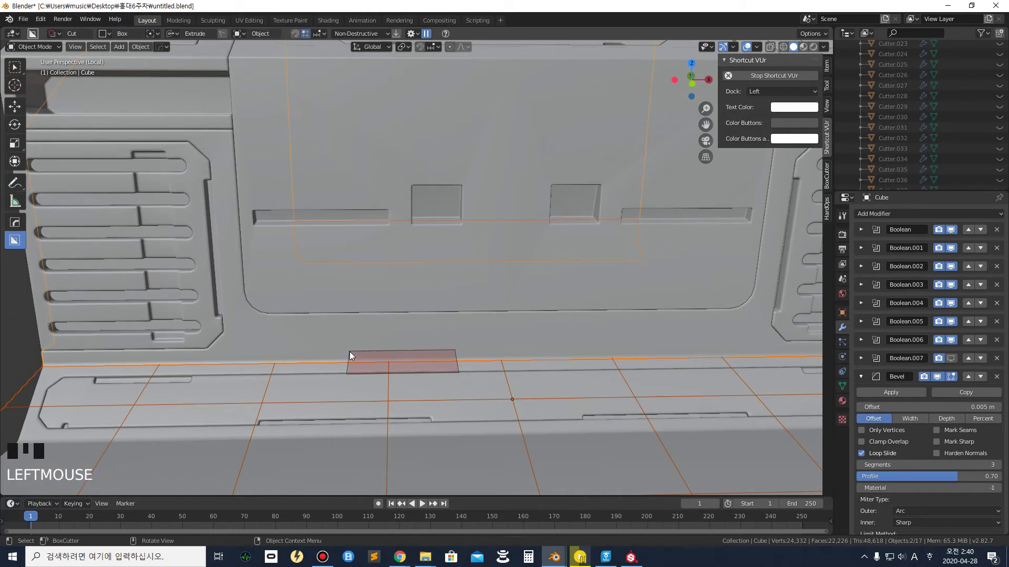
pyautogui.press('b')
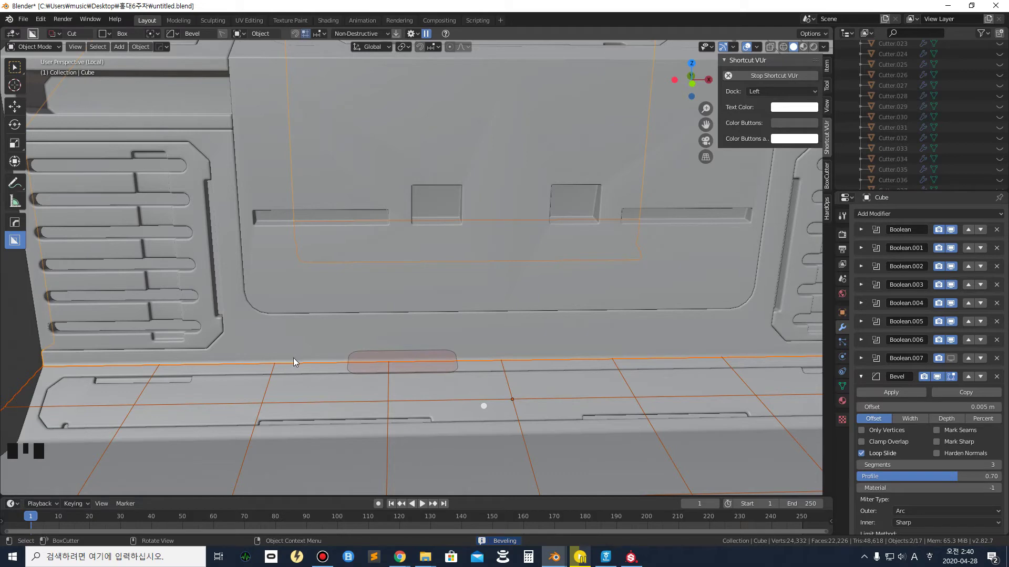
pyautogui.press('Tab')
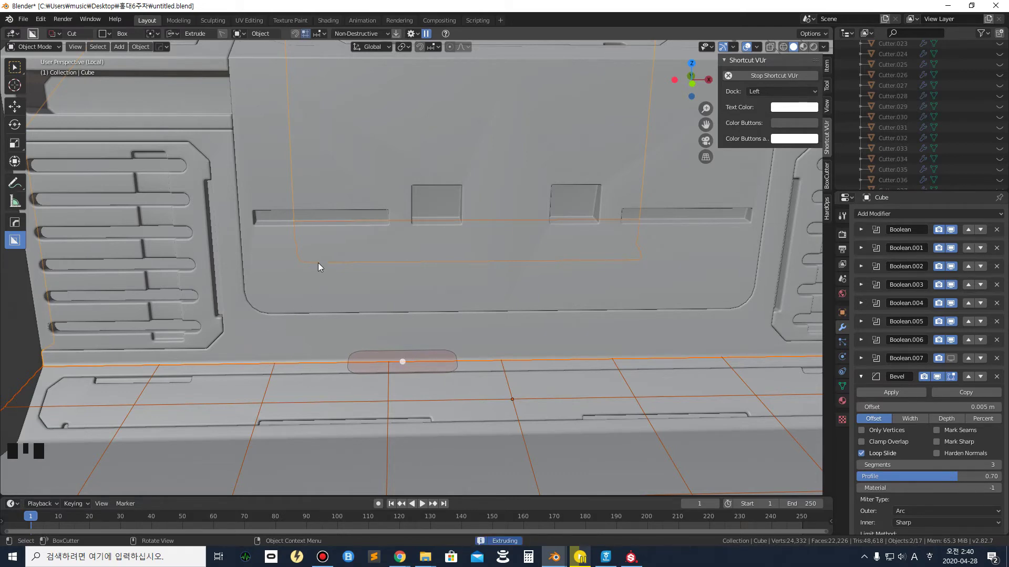
# Extrude the rounded cutter upward through the wall's lower edge and apply the cut to form the base recess
pyautogui.moveTo(414, 333); pyautogui.dragTo(485, 349, button='middle')
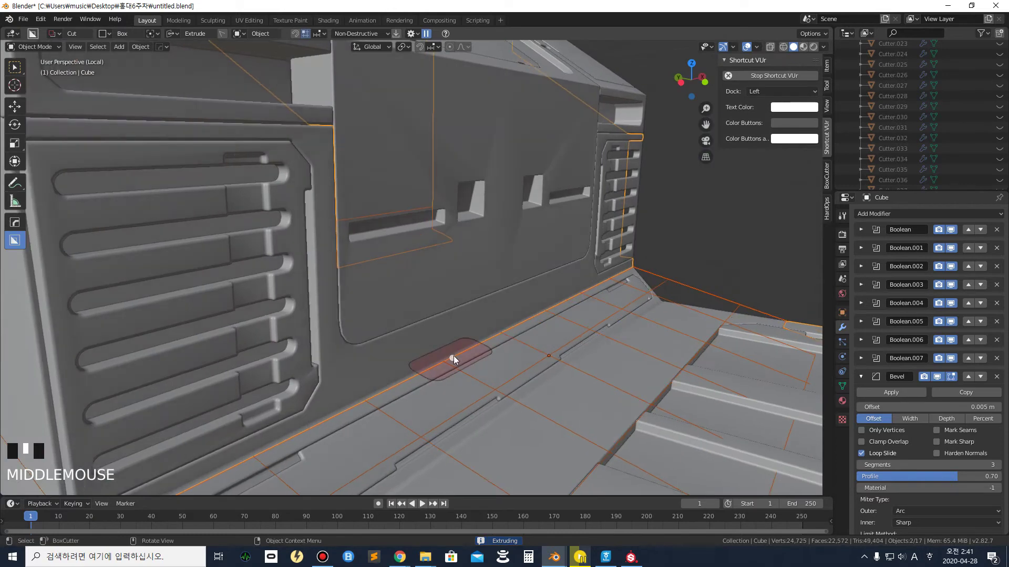
pyautogui.moveTo(452, 356); pyautogui.dragTo(474, 275)
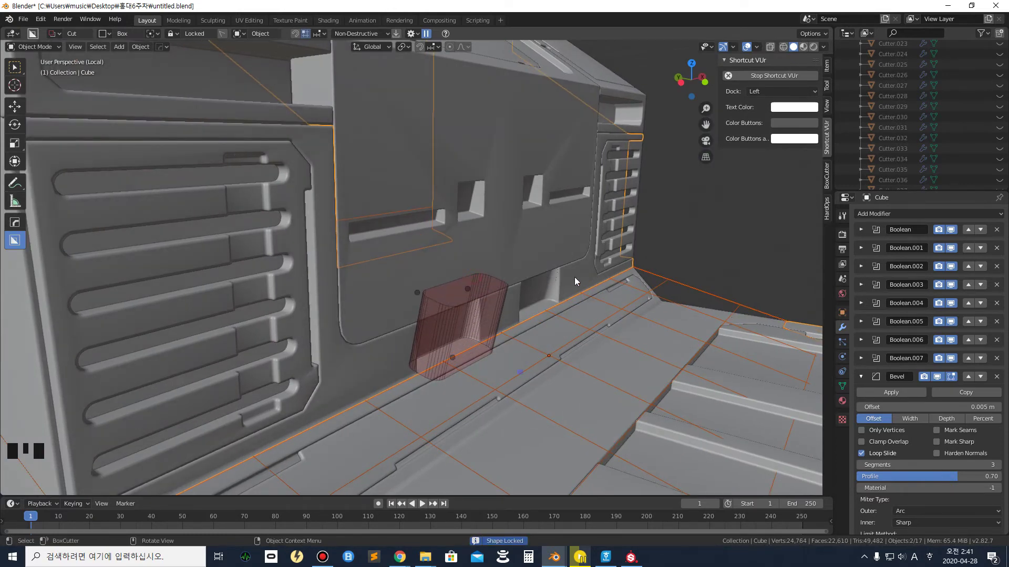
pyautogui.moveTo(575, 277); pyautogui.dragTo(489, 282, button='middle')
pyautogui.scroll(-3, 488, 282)
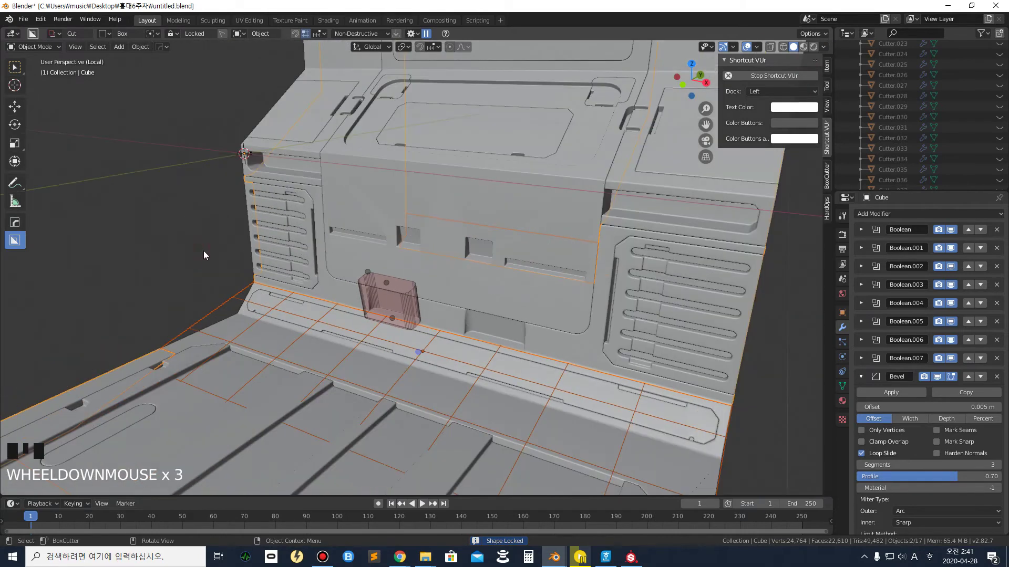
pyautogui.click(204, 251)
# Move the wireframe plane with the Move tool into the empty space beside the wall model and deselect it
pyautogui.click(403, 270)
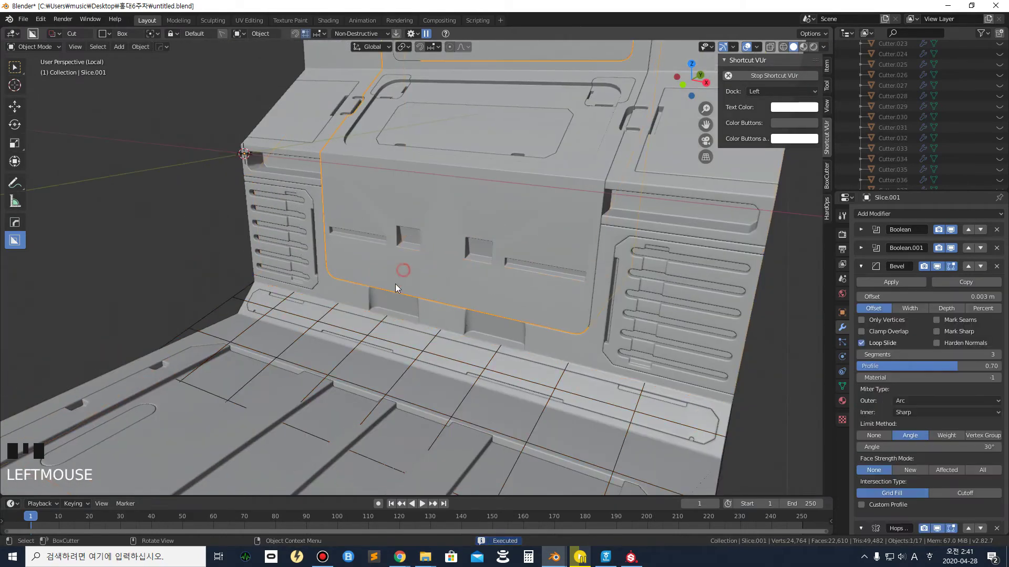
pyautogui.click(346, 302)
pyautogui.moveTo(354, 307); pyautogui.dragTo(436, 333, button='middle')
pyautogui.click(344, 359)
pyautogui.scroll(-3, 342, 357)
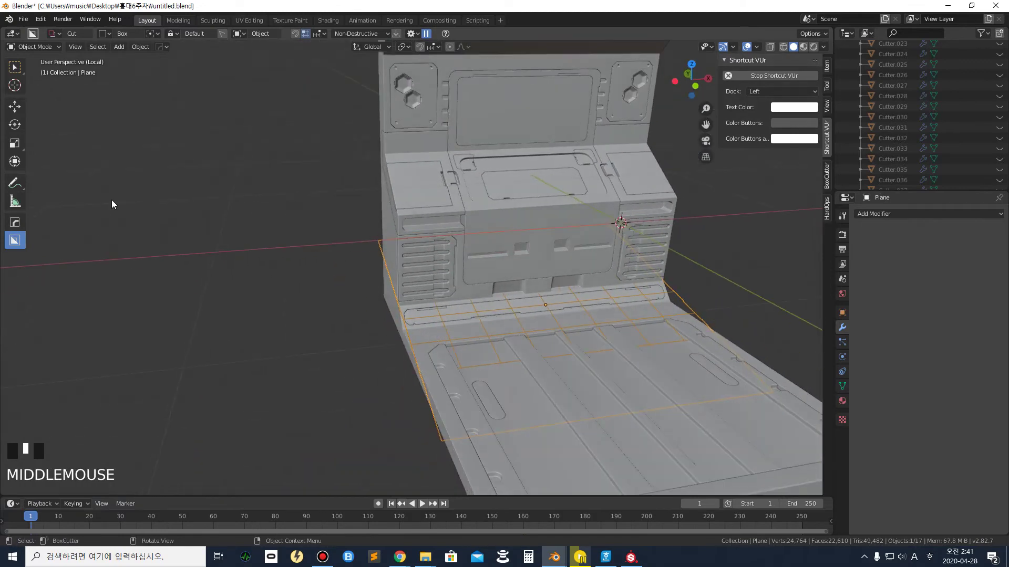
pyautogui.click(15, 106)
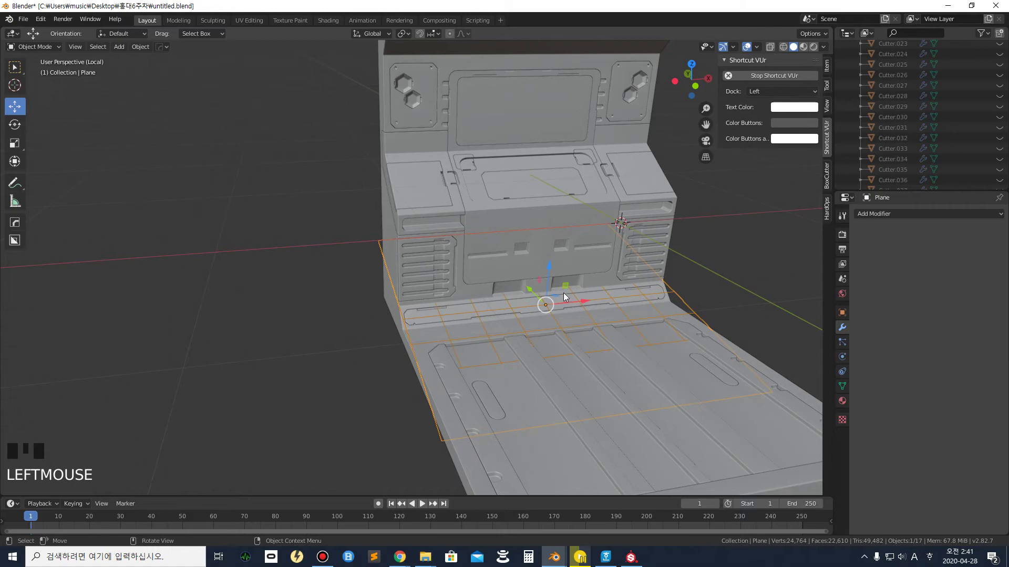
pyautogui.moveTo(564, 289); pyautogui.dragTo(165, 180)
pyautogui.click(322, 292)
pyautogui.scroll(-2, 465, 278)
pyautogui.moveTo(466, 279); pyautogui.dragTo(488, 250, button='middle')
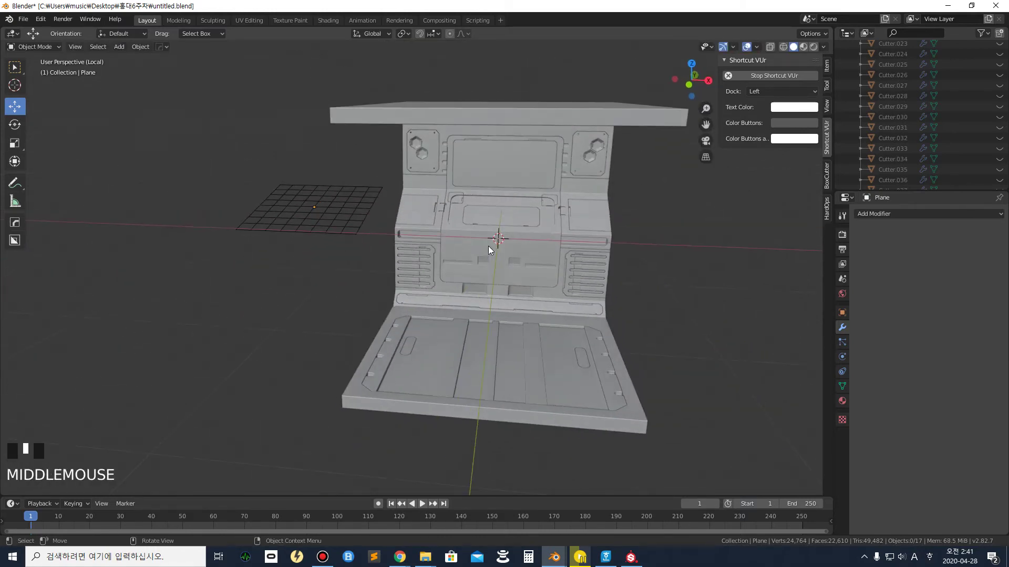
# Turn on the wireframe overlay and examine the topology around the square and slot recesses in the wall's central panel
pyautogui.scroll(3, 522, 204)
pyautogui.moveTo(534, 224); pyautogui.dragTo(493, 226, button='middle')
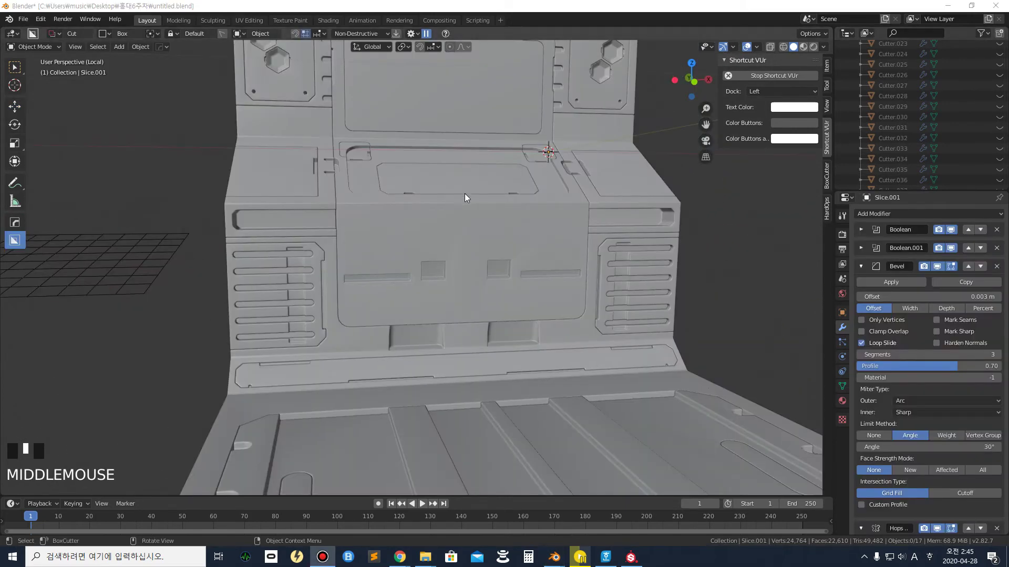
pyautogui.scroll(2, 455, 198)
pyautogui.moveTo(459, 200)
pyautogui.mouseDown(button='middle')
pyautogui.moveTo(372, 190)
pyautogui.moveTo(521, 197)
pyautogui.moveTo(360, 200)
pyautogui.moveTo(503, 204)
pyautogui.moveTo(411, 204)
pyautogui.moveTo(460, 207)
pyautogui.mouseUp(button='middle')
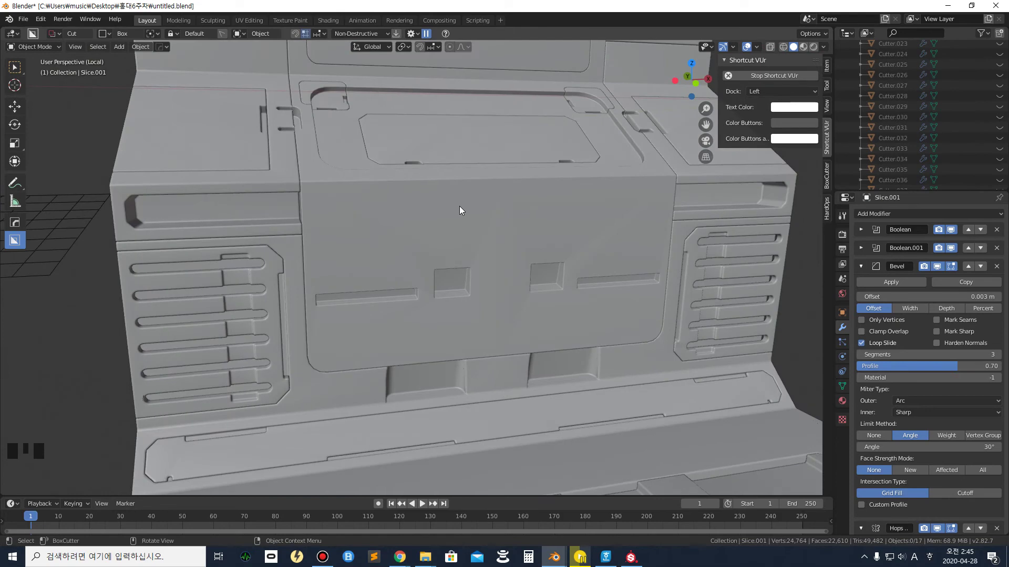
pyautogui.scroll(2, 459, 272)
pyautogui.scroll(-2, 462, 272)
pyautogui.moveTo(462, 272); pyautogui.dragTo(369, 291, button='middle')
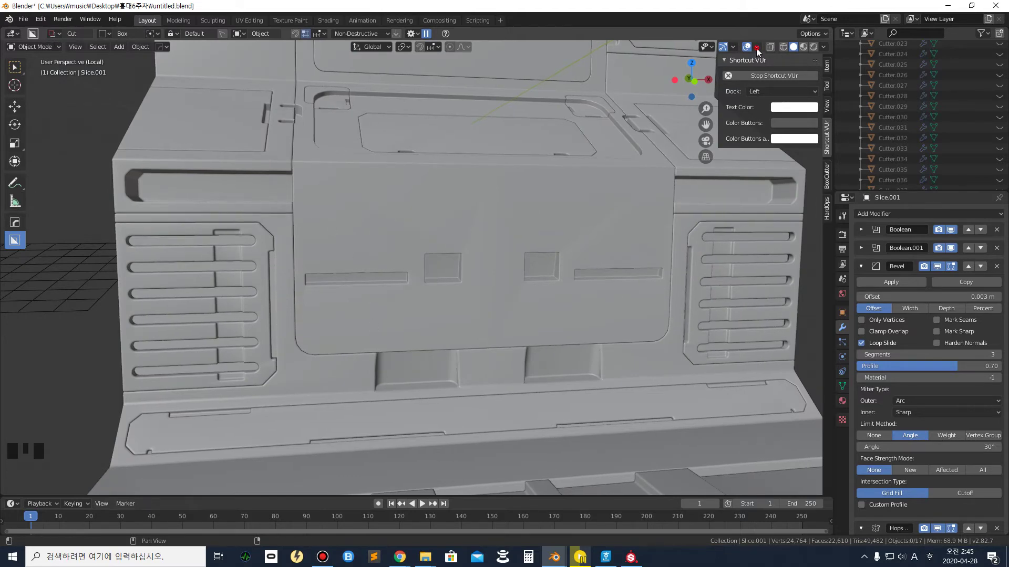
pyautogui.click(756, 49)
pyautogui.click(695, 221)
pyautogui.scroll(2, 315, 321)
pyautogui.scroll(-2, 325, 274)
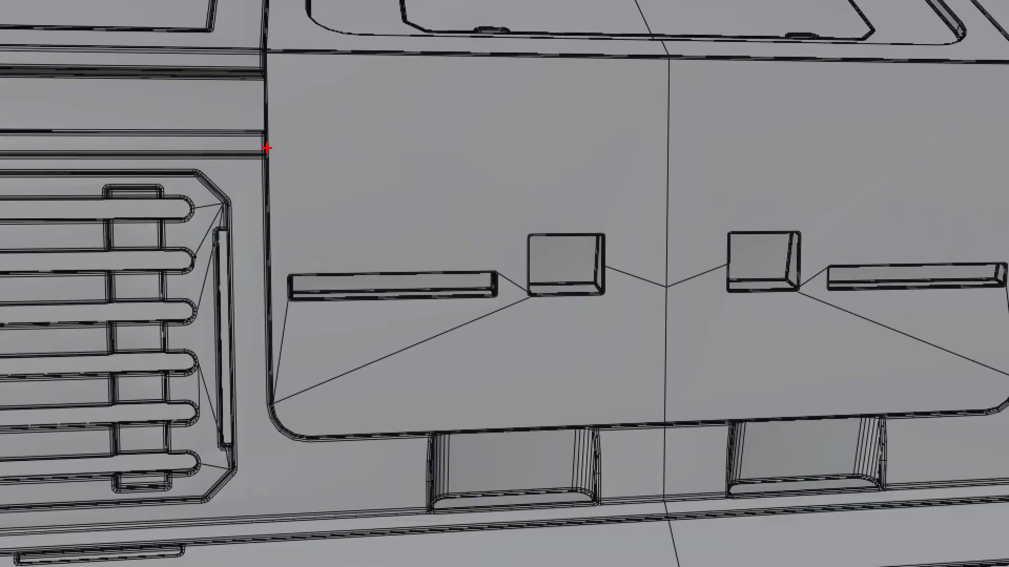
pyautogui.moveTo(245, 123); pyautogui.dragTo(552, 156)
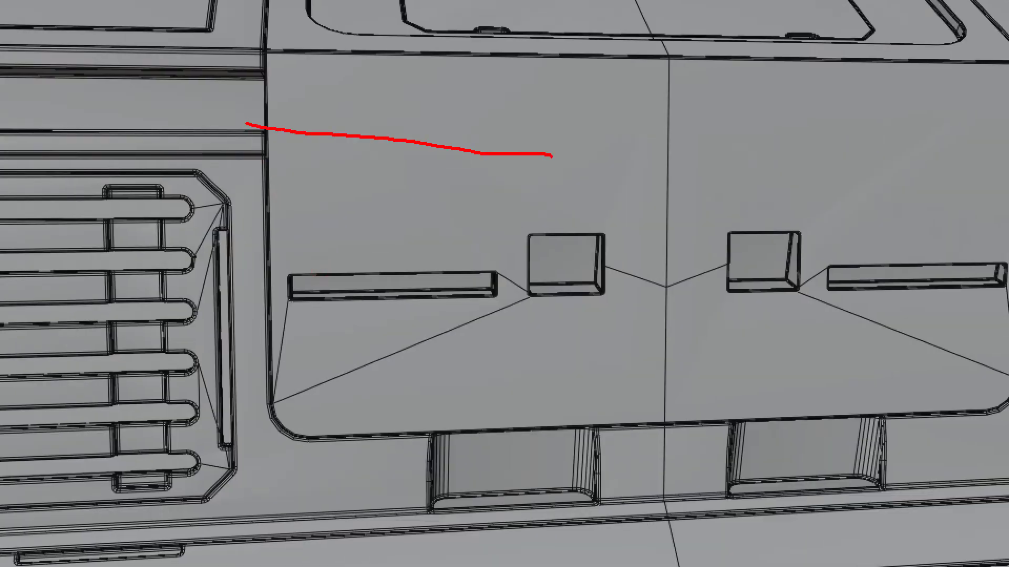
pyautogui.moveTo(259, 434)
pyautogui.mouseDown()
pyautogui.moveTo(260, 314)
pyautogui.moveTo(385, 282)
pyautogui.moveTo(674, 274)
pyautogui.moveTo(661, 460)
pyautogui.mouseUp()
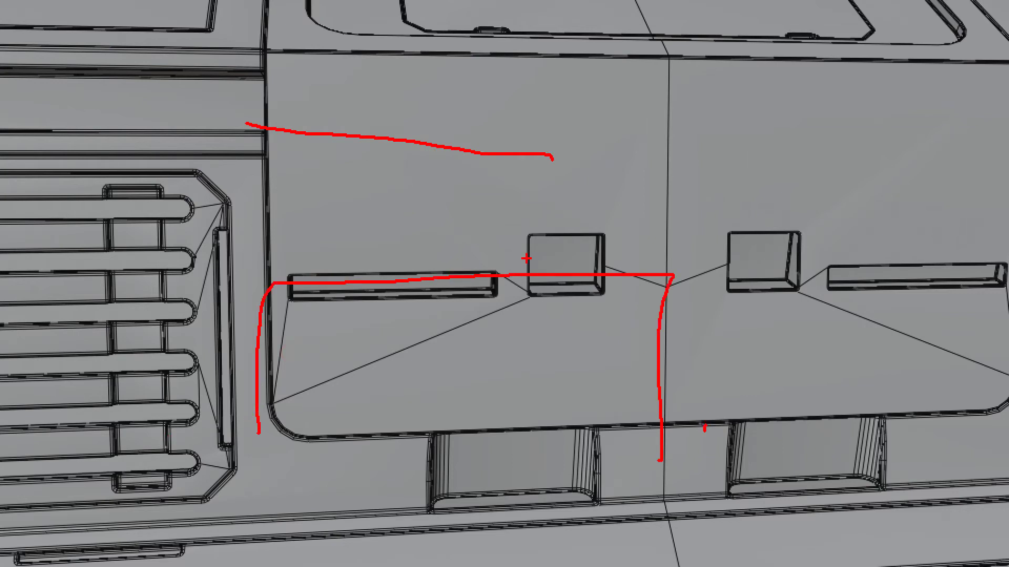
pyautogui.press('Escape')
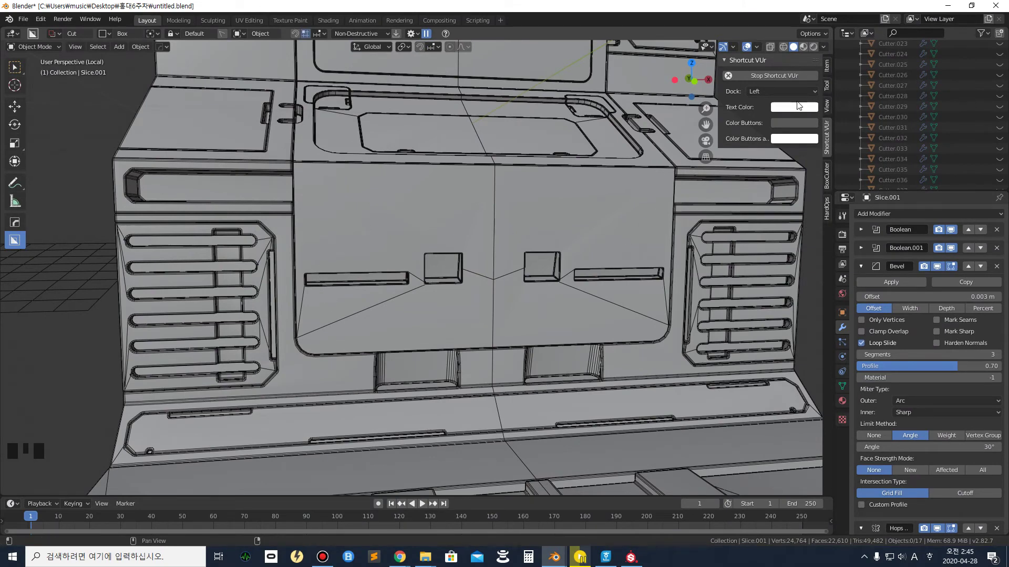
# Set BoxCutter to Knife mode and select the wall's central panel
pyautogui.click(56, 35)
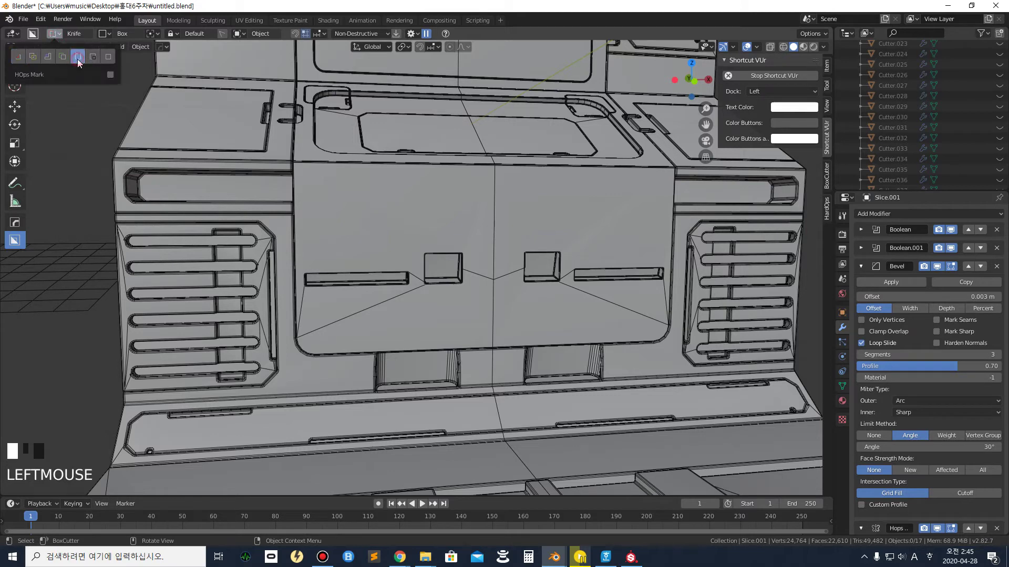
pyautogui.click(78, 57)
pyautogui.click(429, 331)
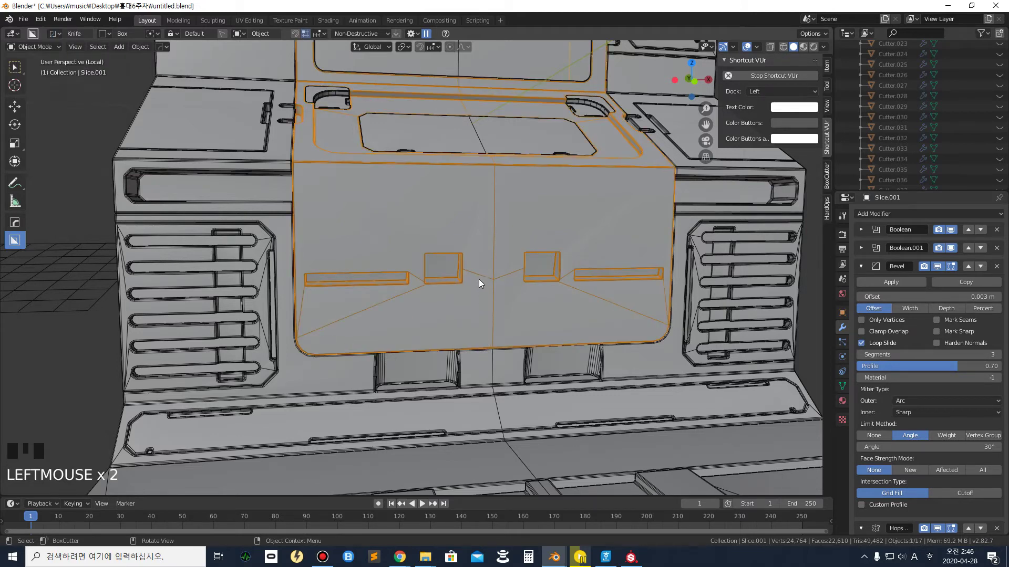
pyautogui.moveTo(480, 273)
pyautogui.mouseDown()
pyautogui.moveTo(298, 308)
pyautogui.moveTo(295, 374)
pyautogui.mouseUp()
pyautogui.click(294, 376)
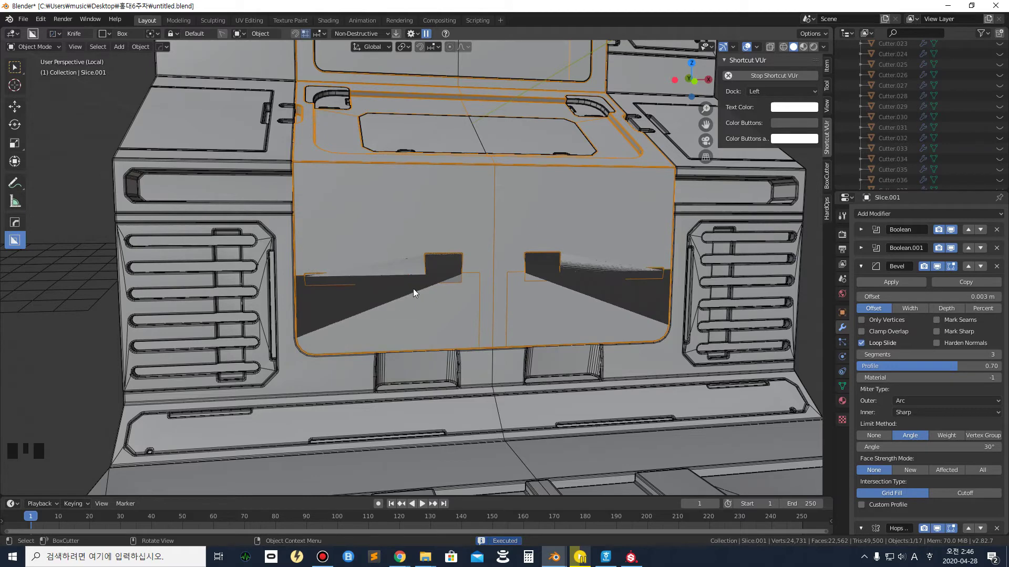
pyautogui.hotkey('ctrl', 'z')
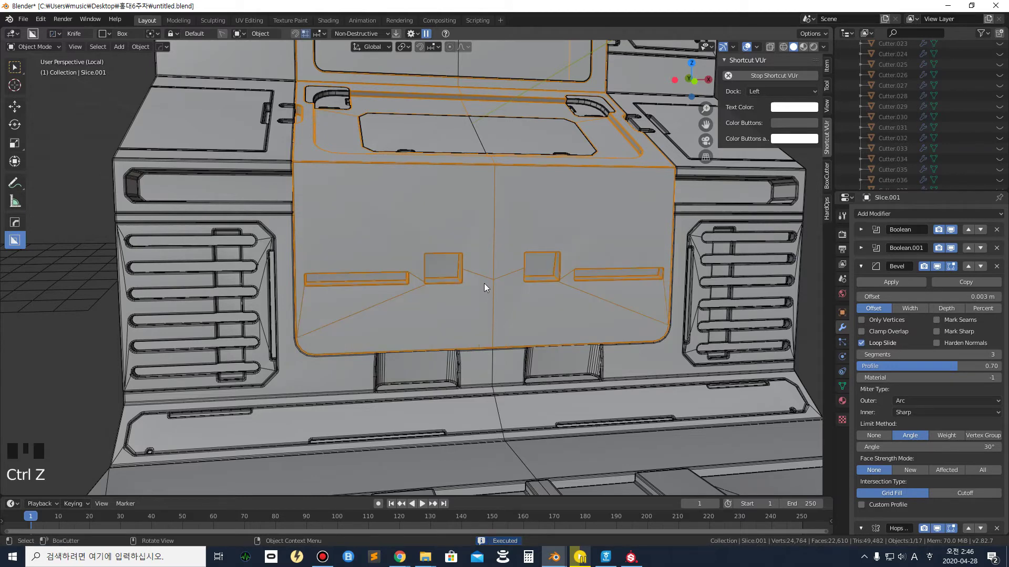
pyautogui.moveTo(478, 271); pyautogui.dragTo(297, 379)
pyautogui.click(297, 379)
pyautogui.hotkey('ctrl', 'z')
pyautogui.moveTo(471, 275)
pyautogui.mouseDown()
pyautogui.moveTo(346, 313)
pyautogui.moveTo(295, 344)
pyautogui.moveTo(294, 374)
pyautogui.mouseUp()
pyautogui.click(294, 374)
pyautogui.hotkey('ctrl', 'z')
# Knife a box into the central panel from beside the square recess, through the slot, to beyond the lower outer corner
pyautogui.moveTo(471, 276)
pyautogui.mouseDown()
pyautogui.moveTo(288, 338)
pyautogui.moveTo(289, 381)
pyautogui.moveTo(280, 379)
pyautogui.mouseUp()
pyautogui.scroll(2, 309, 269)
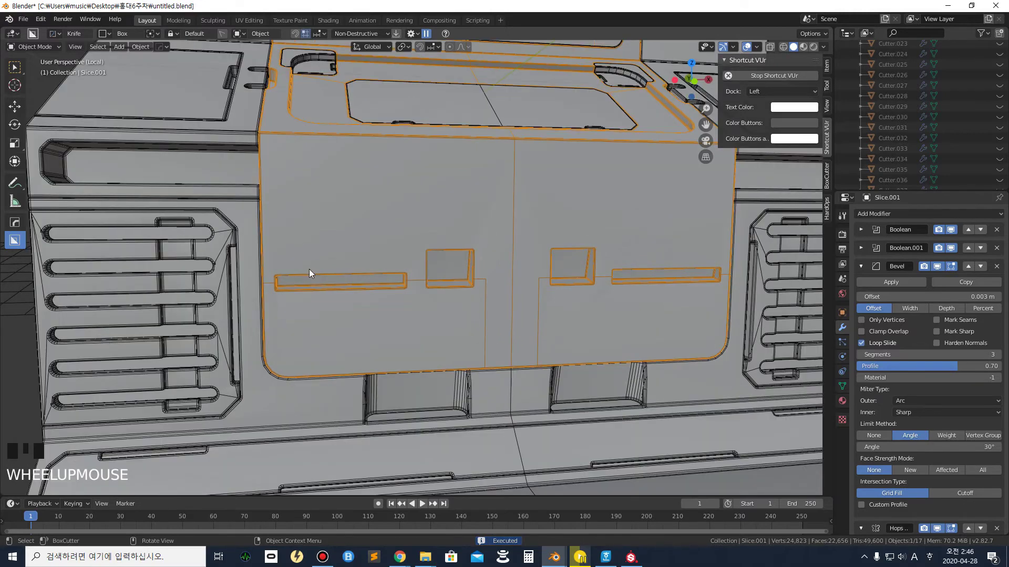
pyautogui.moveTo(497, 273); pyautogui.dragTo(449, 237, button='middle')
pyautogui.scroll(-3, 475, 308)
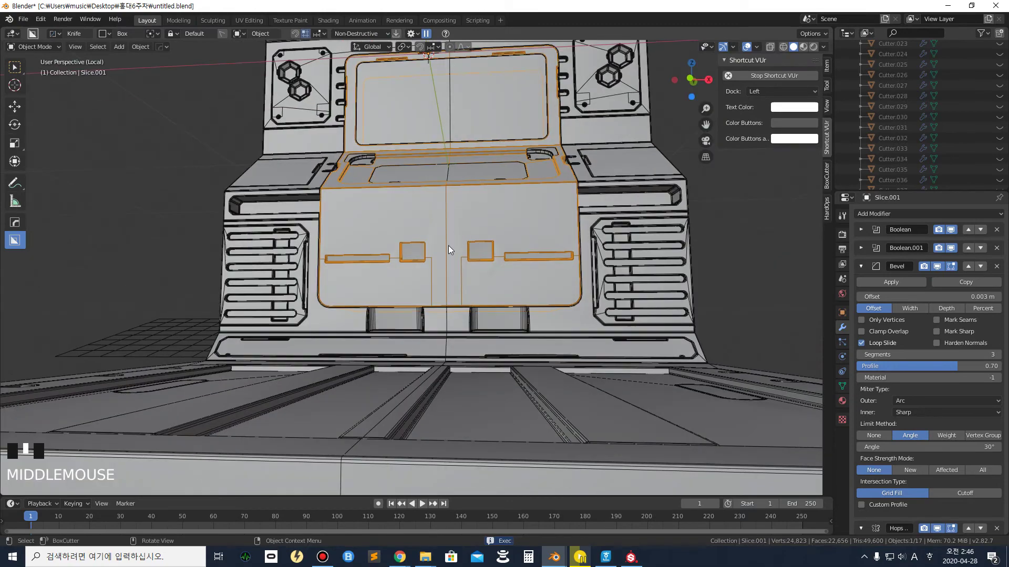
pyautogui.scroll(3, 448, 230)
pyautogui.moveTo(386, 216); pyautogui.dragTo(424, 227, button='middle')
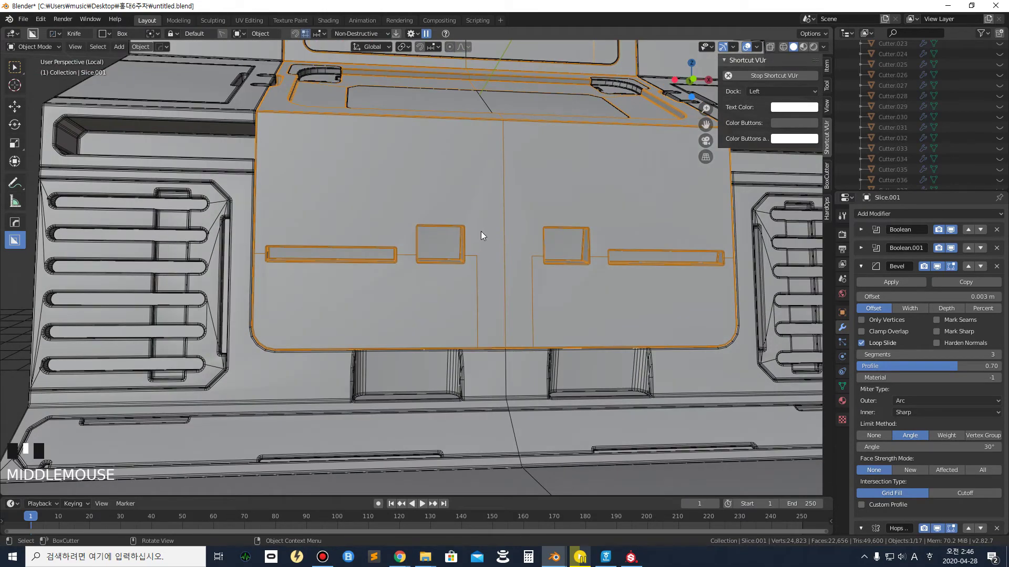
pyautogui.moveTo(480, 234)
pyautogui.mouseDown()
pyautogui.moveTo(263, 149)
pyautogui.moveTo(261, 108)
pyautogui.mouseUp()
pyautogui.moveTo(437, 263)
pyautogui.mouseDown(button='middle')
pyautogui.moveTo(402, 253)
pyautogui.moveTo(369, 261)
pyautogui.moveTo(406, 266)
pyautogui.moveTo(419, 256)
pyautogui.mouseUp(button='middle')
pyautogui.hotkey('ctrl', 'z')
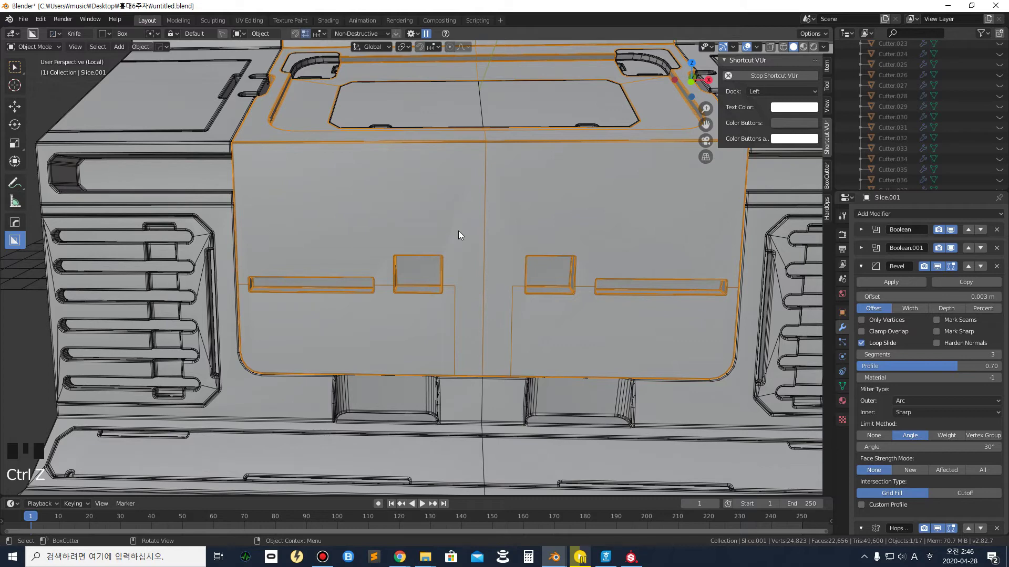
pyautogui.moveTo(459, 266); pyautogui.dragTo(403, 145)
pyautogui.hotkey('ctrl', 'z')
# Knife a second box into the central panel from beside the square recess up to the panel's upper outer corner
pyautogui.moveTo(455, 265); pyautogui.dragTo(238, 152)
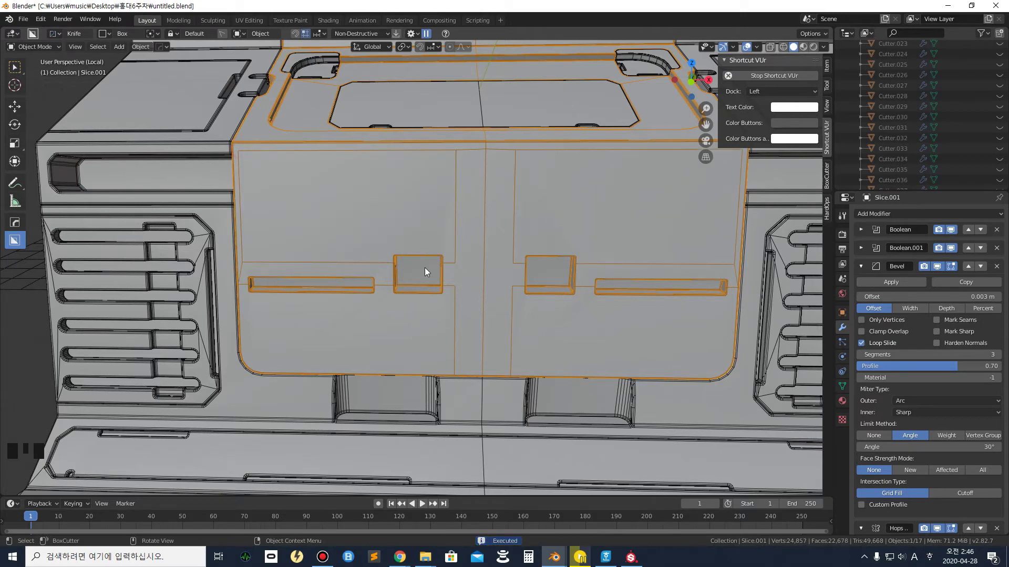
pyautogui.scroll(-2, 425, 266)
pyautogui.moveTo(487, 282); pyautogui.dragTo(566, 289, button='middle')
pyautogui.moveTo(541, 228); pyautogui.dragTo(483, 213, button='middle')
pyautogui.scroll(1, 511, 231)
pyautogui.scroll(-2, 514, 216)
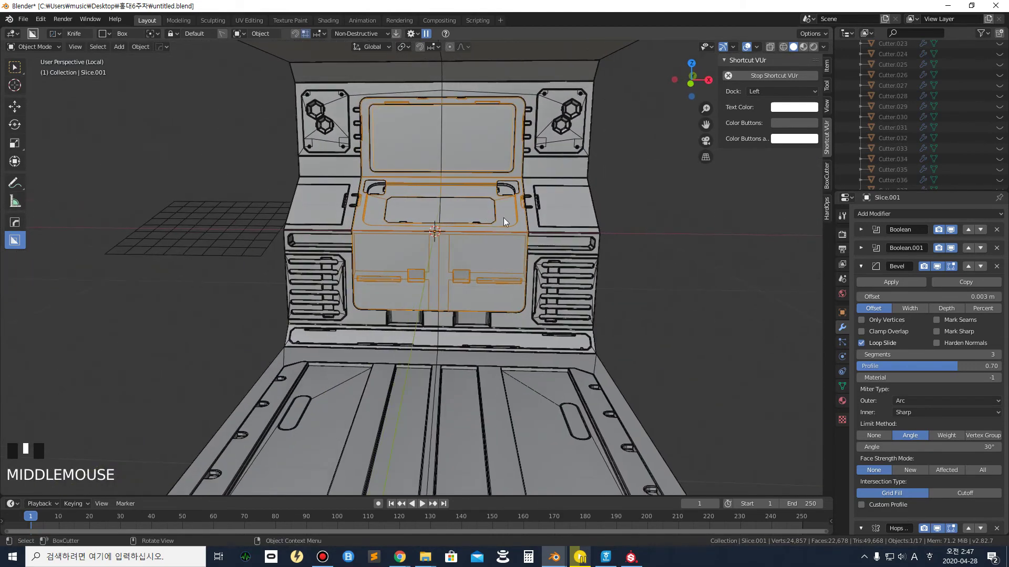
# Examine the slanted strip between wall and ceiling in the reference file 6week.blend, and return to untitled.blend at the same area
pyautogui.moveTo(1008, 42); pyautogui.dragTo(169, 0)
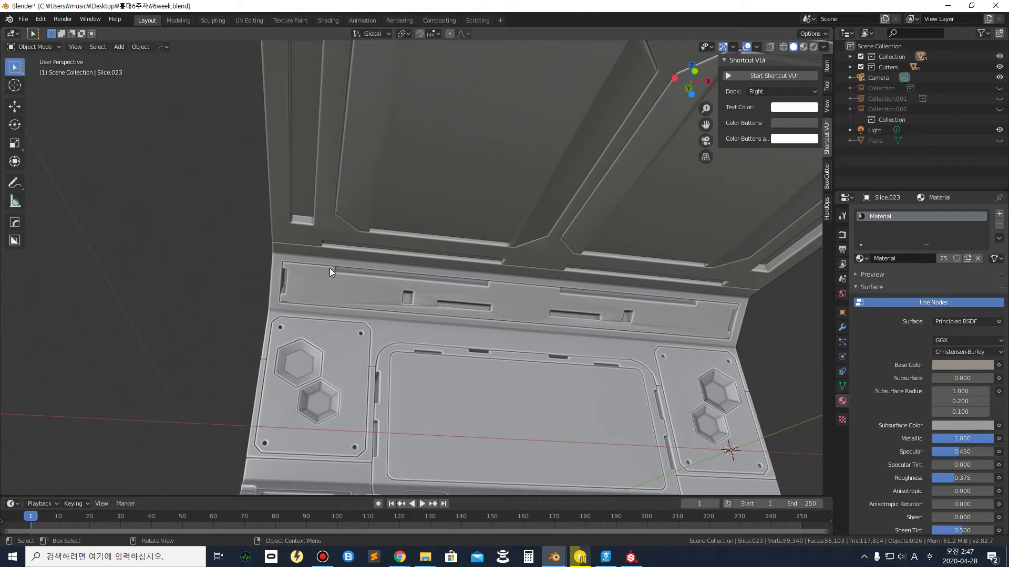
pyautogui.moveTo(562, 14); pyautogui.dragTo(1008, 92)
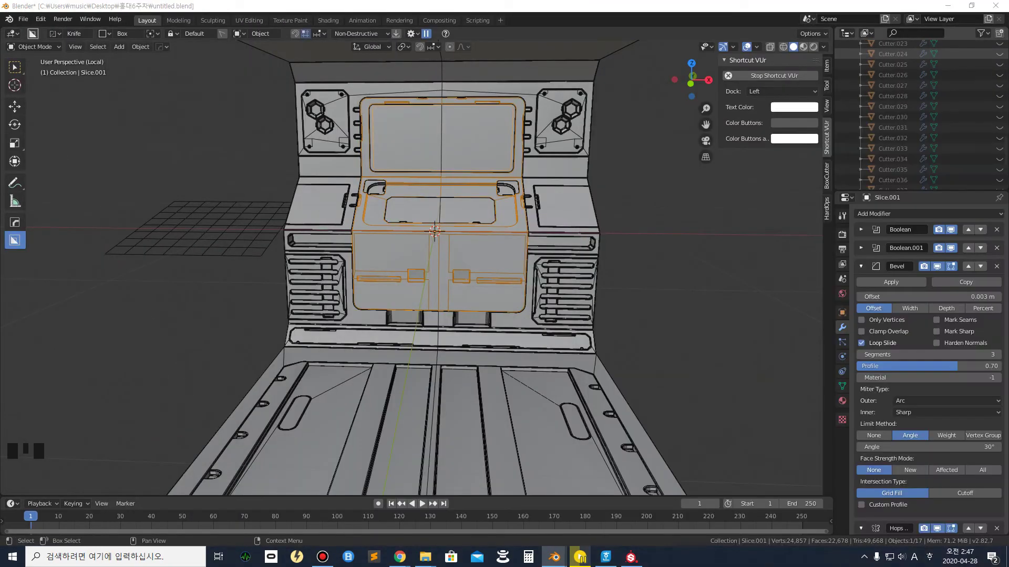
pyautogui.moveTo(363, 138); pyautogui.dragTo(360, 226, button='middle')
pyautogui.scroll(3, 333, 91)
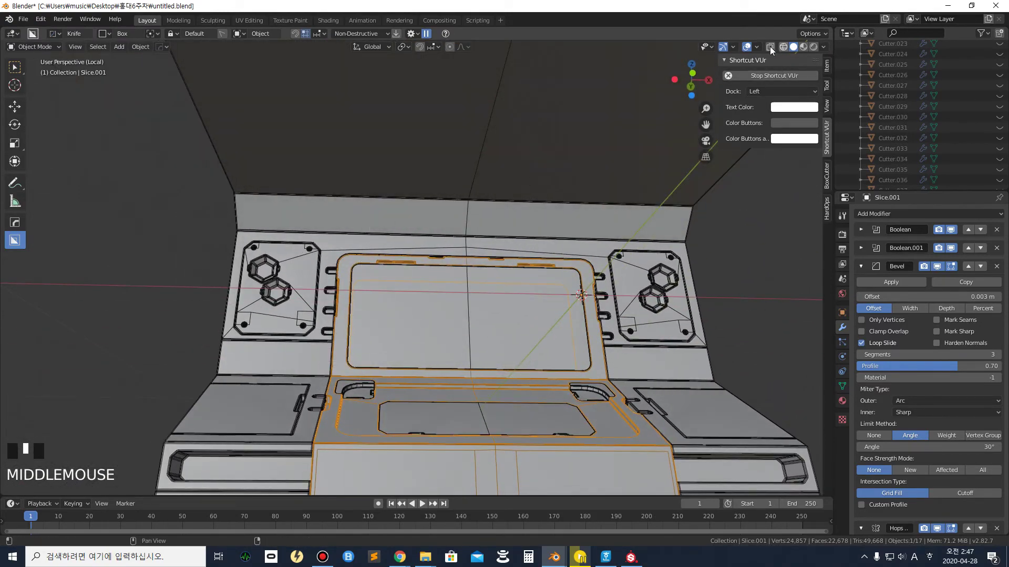
# Turn off the wireframe overlay and select the main wall body at the slanted strip below the ceiling
pyautogui.click(757, 48)
pyautogui.click(693, 224)
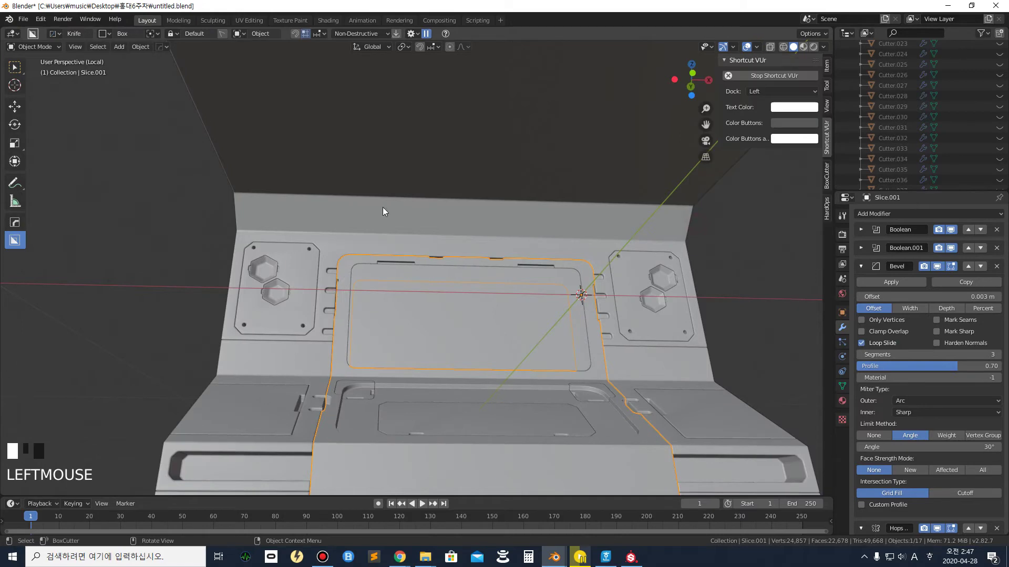
pyautogui.scroll(4, 382, 206)
pyautogui.keyDown('shift'); pyautogui.moveTo(383, 196); pyautogui.dragTo(402, 216, button='middle'); pyautogui.keyUp('shift')
pyautogui.click(402, 215)
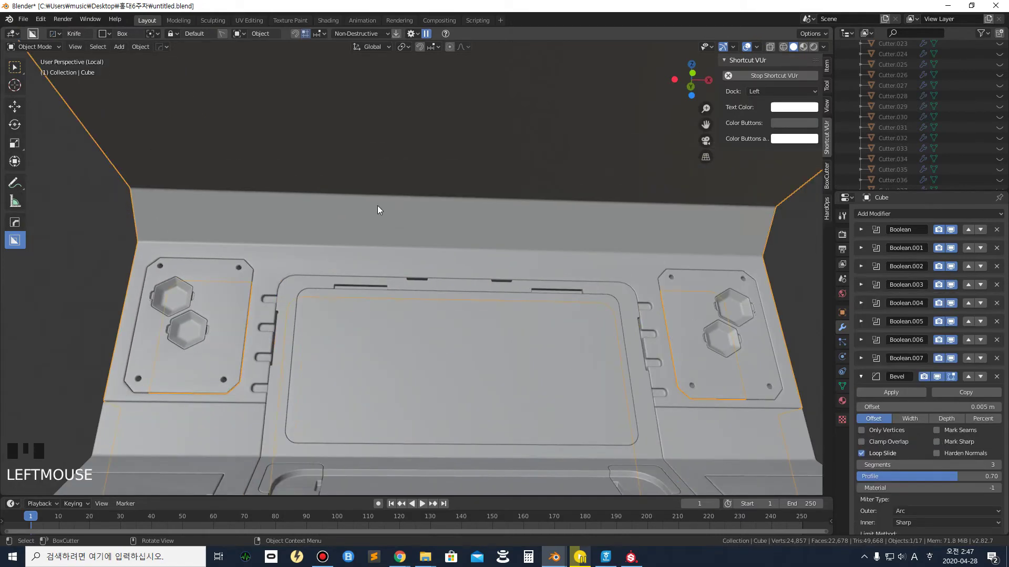
pyautogui.moveTo(189, 187); pyautogui.dragTo(191, 183, button='middle')
# Draw a long BoxCutter box across the slanted strip in Cut mode, extrude it inward and apply it as a Slice
pyautogui.click(53, 34)
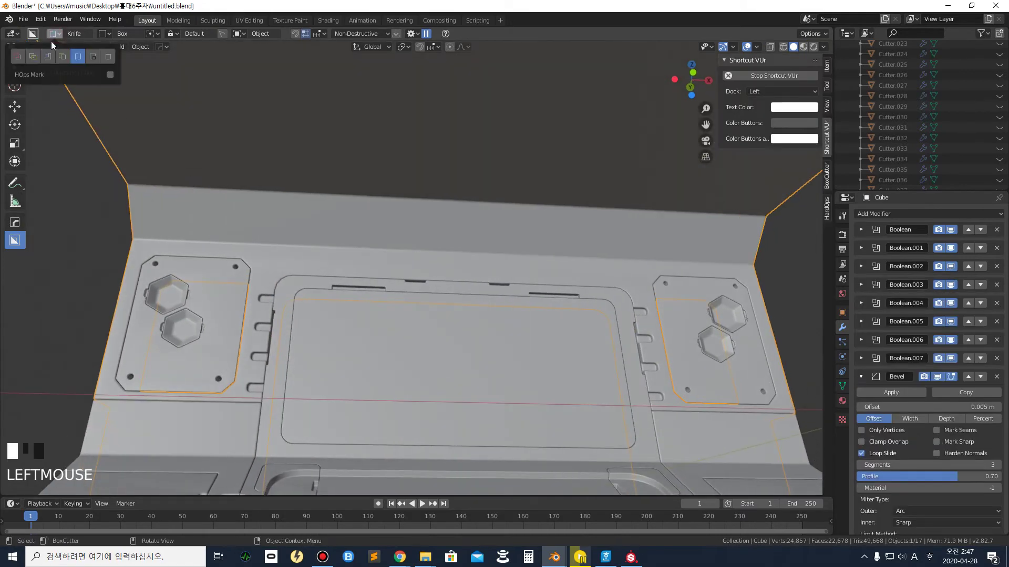
pyautogui.click(17, 56)
pyautogui.moveTo(267, 193); pyautogui.dragTo(189, 211, button='middle')
pyautogui.moveTo(167, 213)
pyautogui.mouseDown()
pyautogui.moveTo(301, 247)
pyautogui.moveTo(655, 251)
pyautogui.moveTo(770, 235)
pyautogui.mouseUp()
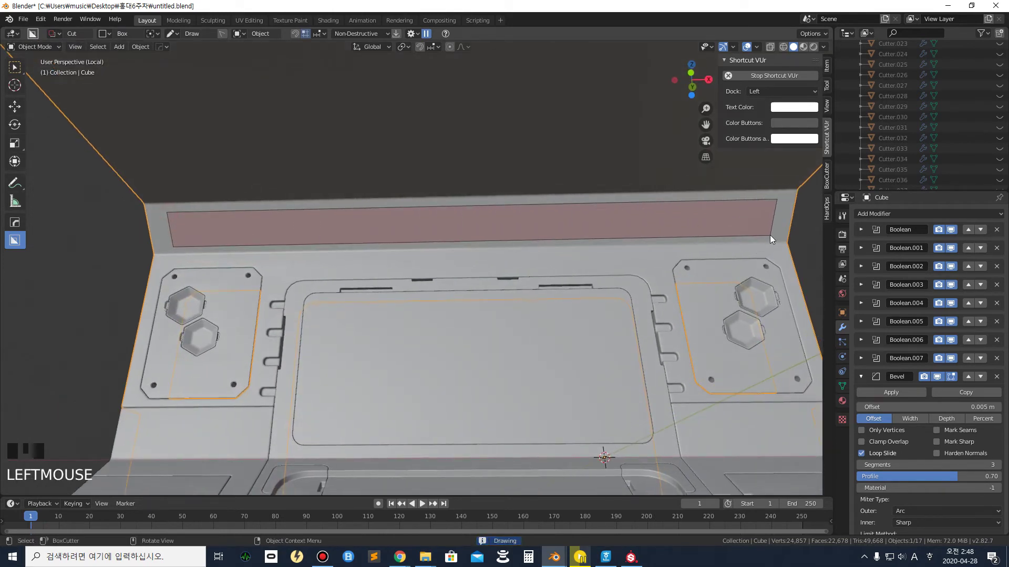
pyautogui.moveTo(770, 234); pyautogui.dragTo(771, 232)
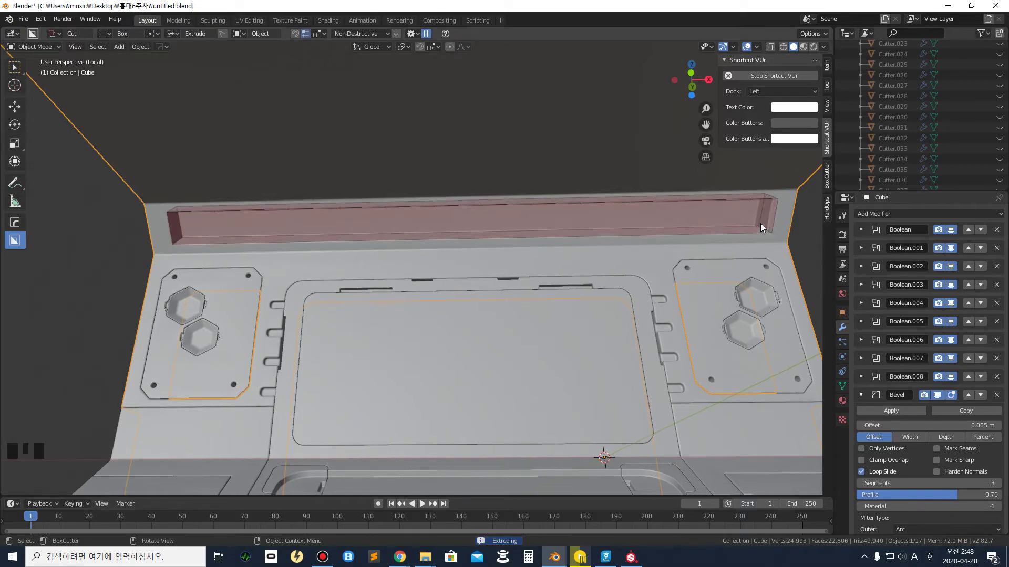
pyautogui.click(760, 223)
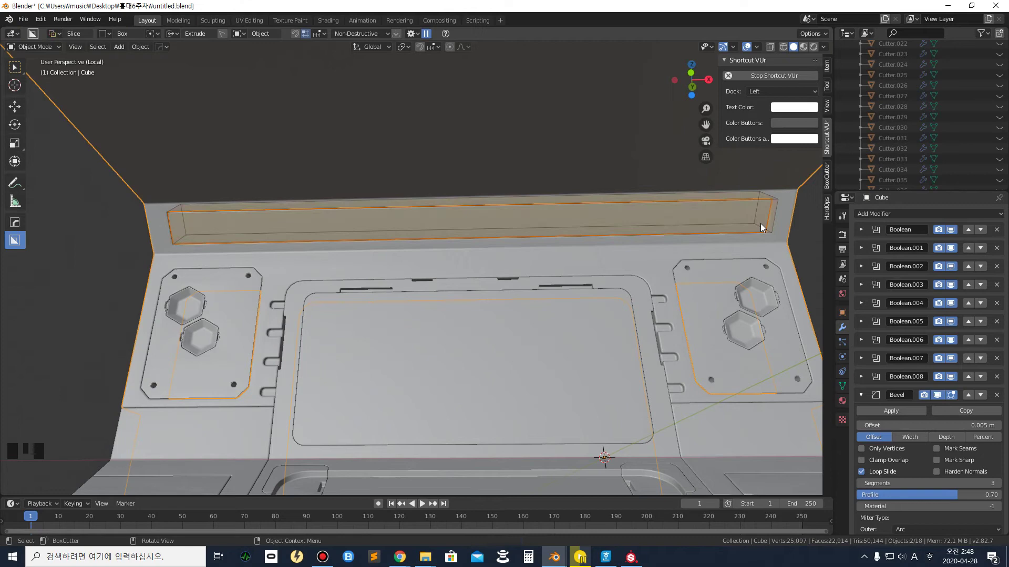
pyautogui.click(80, 283)
# Select the sliced strip panel and draw a small BoxCutter box across the middle of its short end edge in Cut mode
pyautogui.keyDown('shift'); pyautogui.moveTo(156, 235); pyautogui.dragTo(284, 233, button='middle'); pyautogui.keyUp('shift')
pyautogui.scroll(4, 203, 214)
pyautogui.moveTo(203, 216)
pyautogui.keyDown('shift'); pyautogui.mouseDown(button='middle')
pyautogui.moveTo(351, 257)
pyautogui.moveTo(203, 234)
pyautogui.moveTo(204, 221)
pyautogui.mouseUp(button='middle'); pyautogui.keyUp('shift')
pyautogui.click(205, 225)
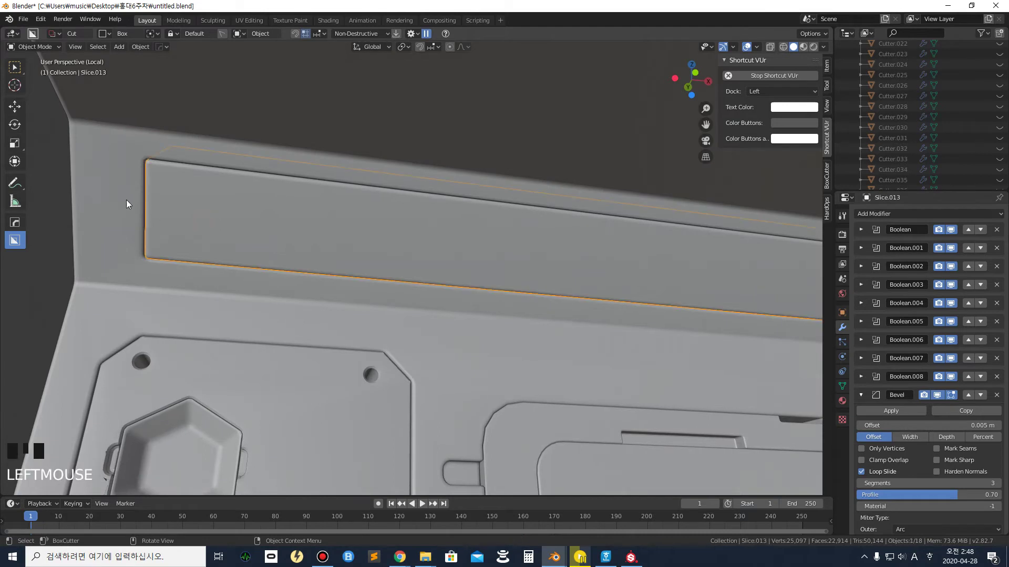
pyautogui.click(168, 231)
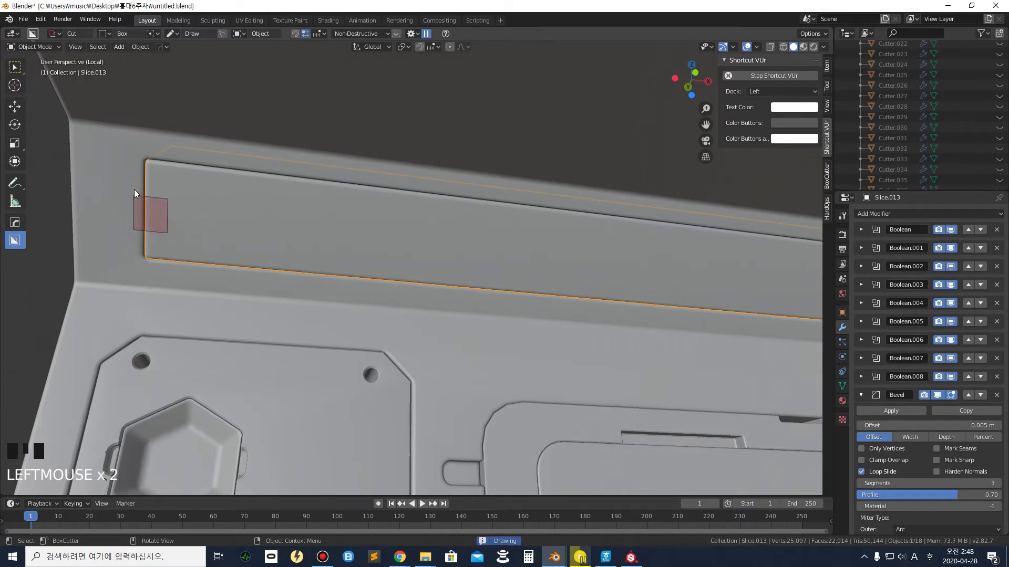
pyautogui.click(134, 181)
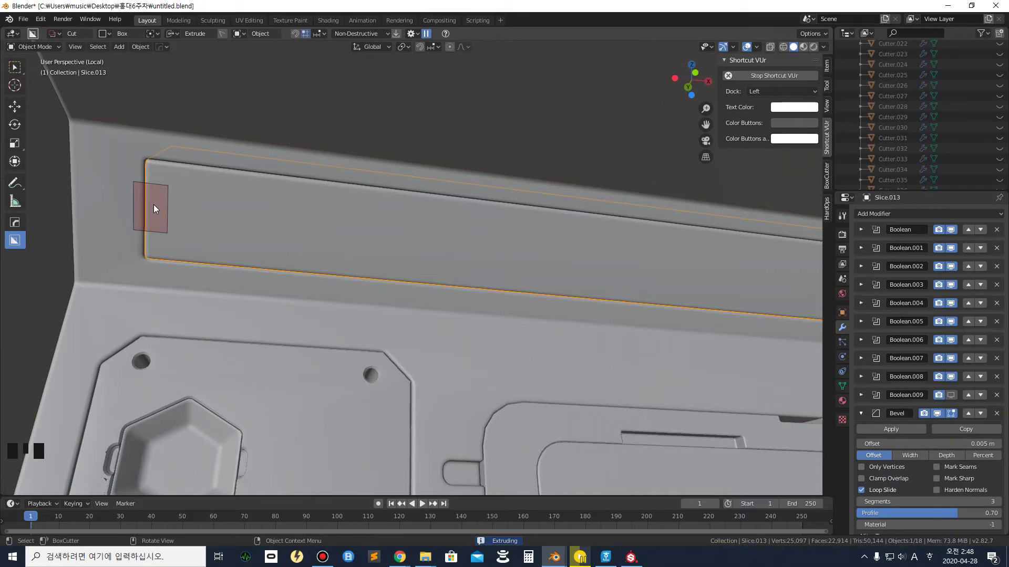
# Extrude the small cutter through the strip panel and apply the cut to form the end notch
pyautogui.moveTo(158, 190); pyautogui.dragTo(238, 225, button='middle')
pyautogui.scroll(-3, 235, 223)
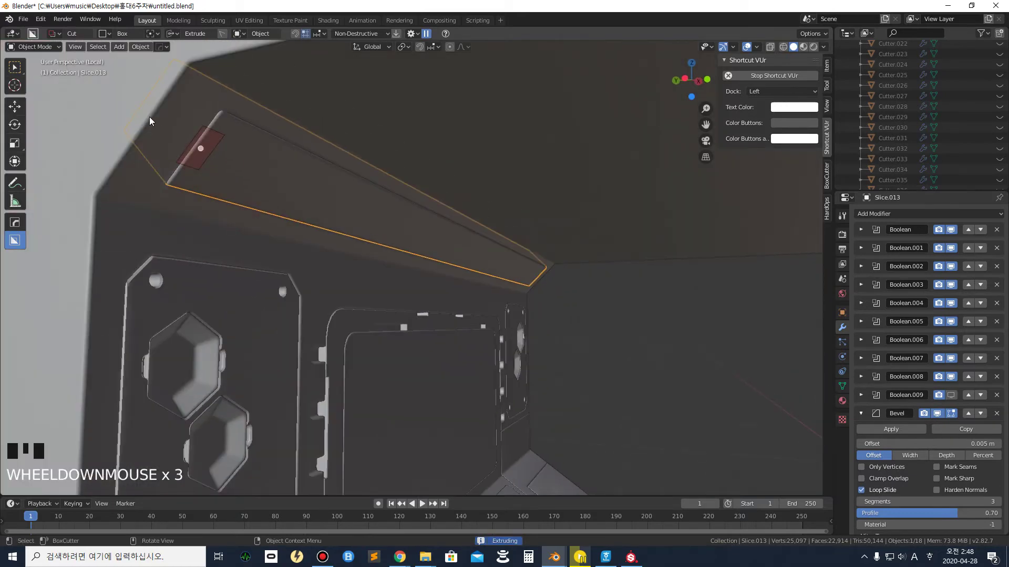
pyautogui.click(143, 112)
pyautogui.moveTo(307, 174); pyautogui.dragTo(279, 204, button='middle')
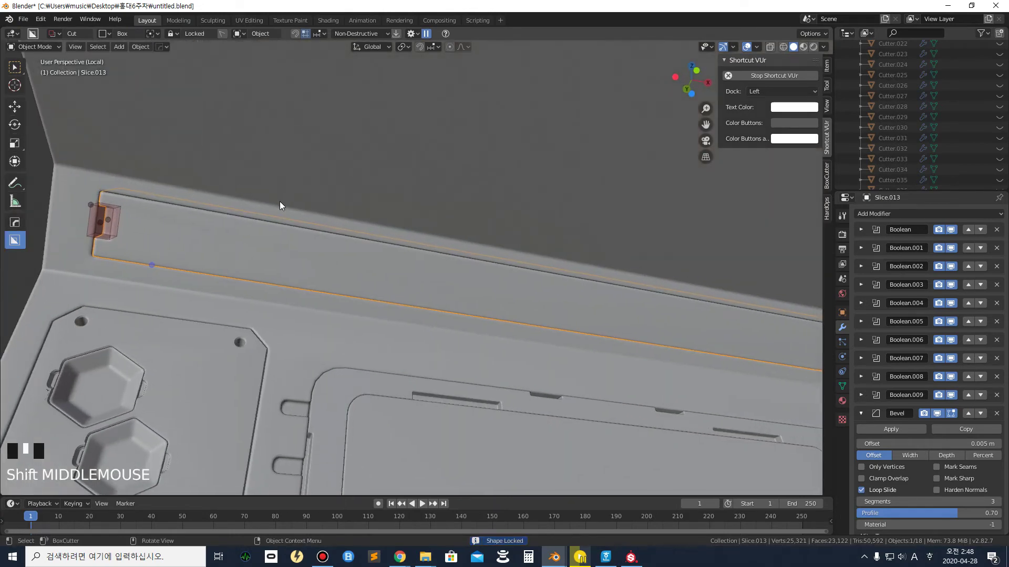
pyautogui.scroll(-1, 453, 241)
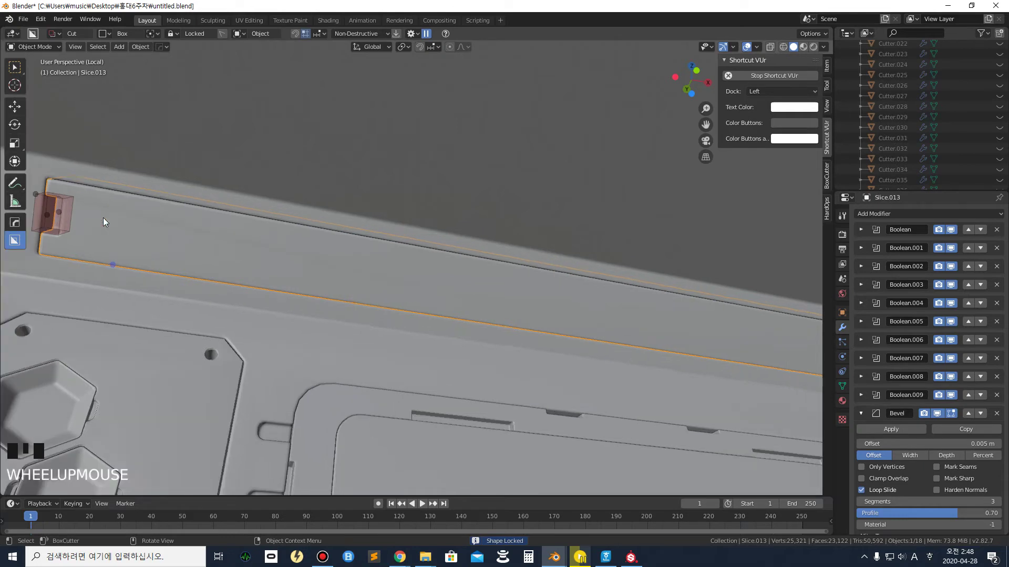
pyautogui.keyDown('shift'); pyautogui.moveTo(453, 241); pyautogui.dragTo(414, 220, button='middle'); pyautogui.keyUp('shift')
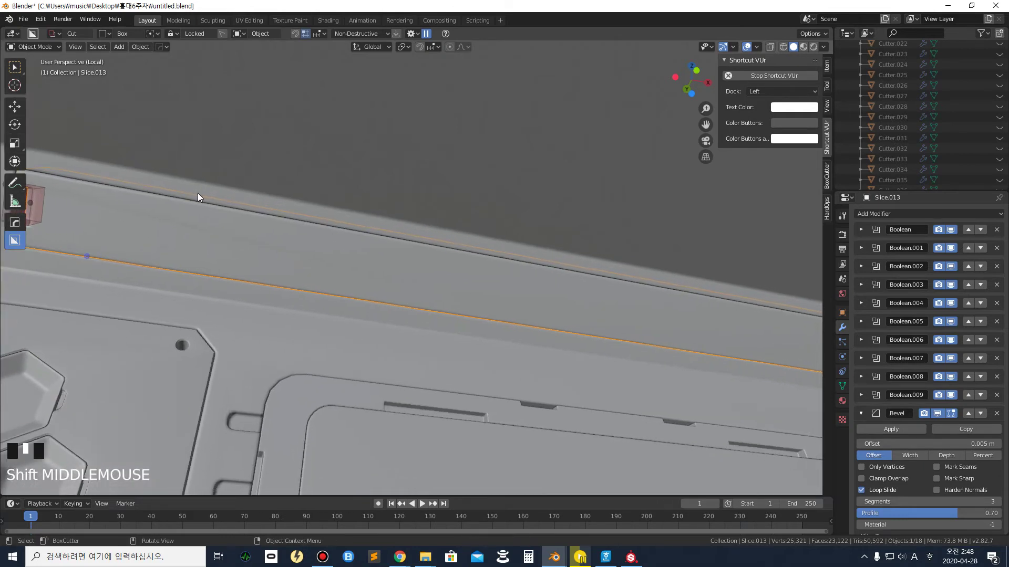
pyautogui.scroll(-3, 198, 193)
pyautogui.keyDown('shift'); pyautogui.moveTo(283, 214); pyautogui.dragTo(317, 231, button='middle'); pyautogui.keyUp('shift')
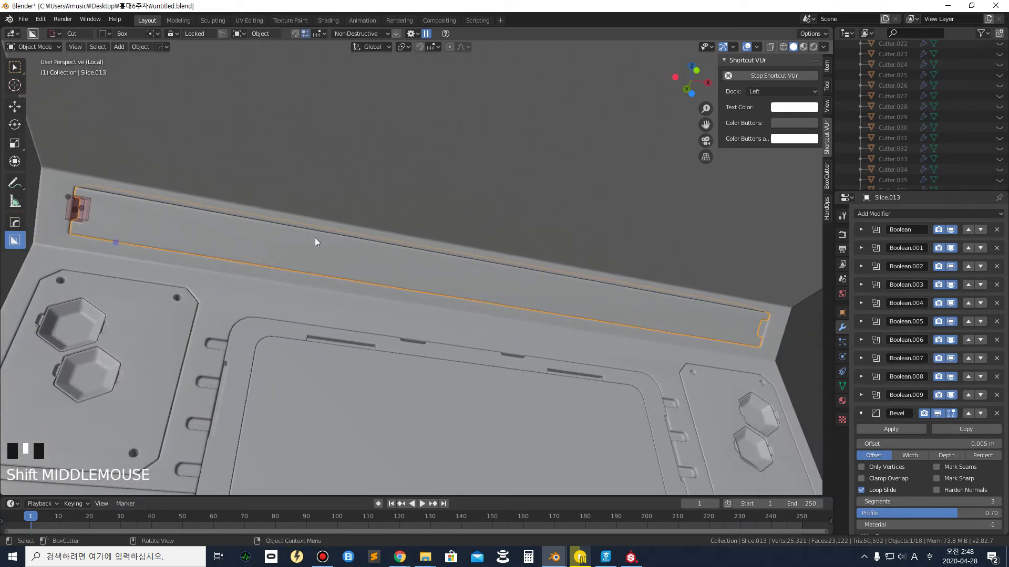
pyautogui.press('space')
pyautogui.click(390, 254)
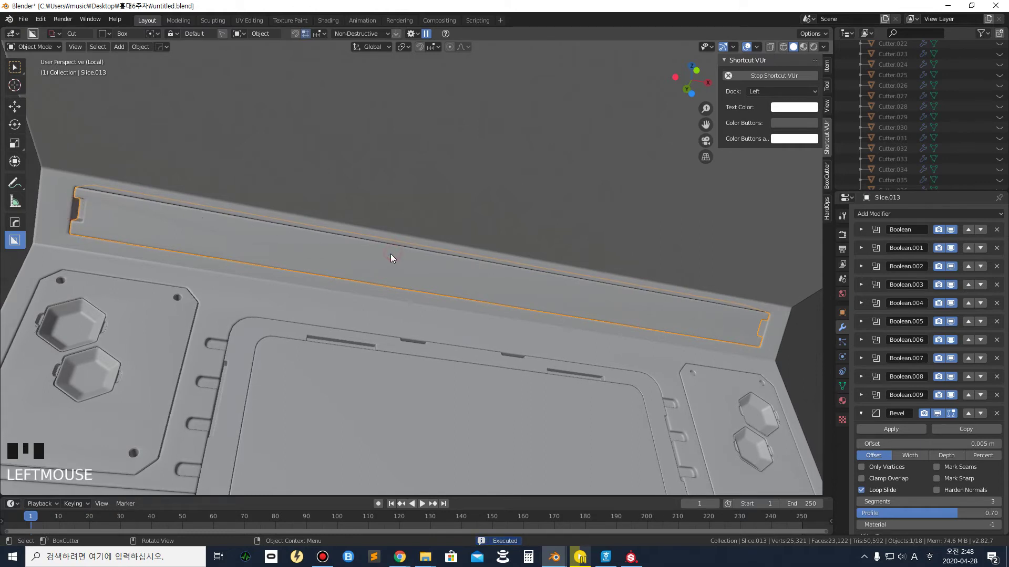
# Draw a long thin BoxCutter box along the strip panel's upper edge in Cut mode, extrude it and apply the cut
pyautogui.moveTo(388, 250); pyautogui.dragTo(115, 188)
pyautogui.press('o')
pyautogui.moveTo(231, 210); pyautogui.dragTo(316, 250, button='middle')
pyautogui.scroll(-2, 303, 232)
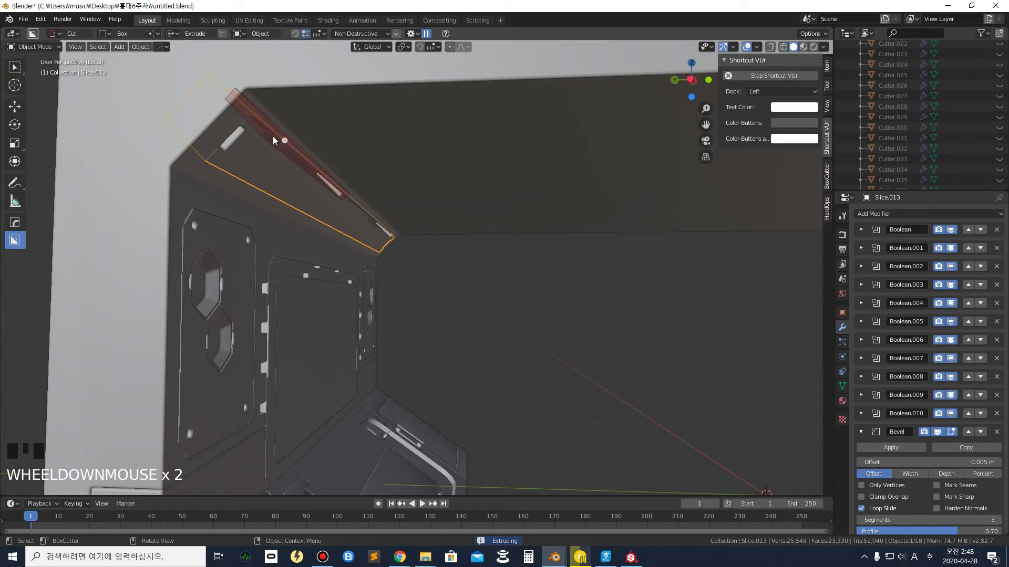
pyautogui.moveTo(361, 189); pyautogui.dragTo(101, 254, button='middle')
pyautogui.click(101, 253)
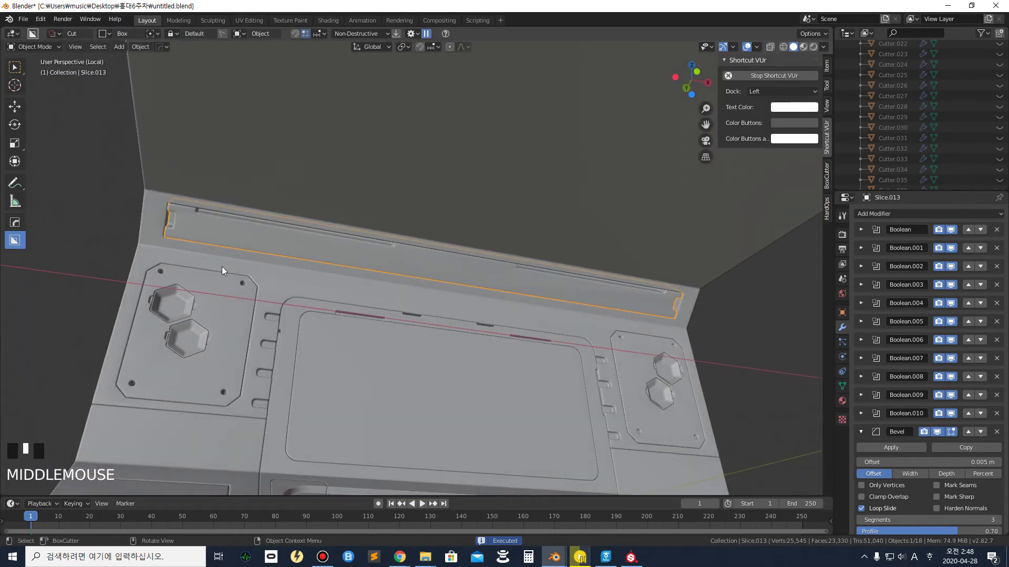
# Select the grid plane beside the model and move it onto the wall by about 4.41 m in X, -1.83 m in Y and -0.351 m in Z
pyautogui.keyDown('shift'); pyautogui.moveTo(425, 239); pyautogui.dragTo(326, 256, button='middle'); pyautogui.keyUp('shift')
pyautogui.scroll(-3, 345, 212)
pyautogui.scroll(-2, 171, 318)
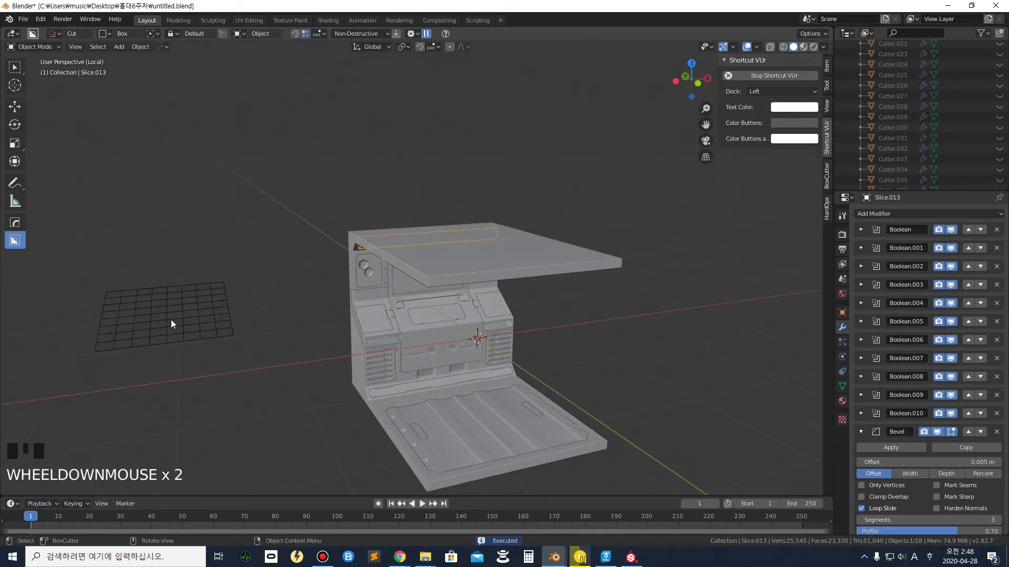
pyautogui.click(181, 320)
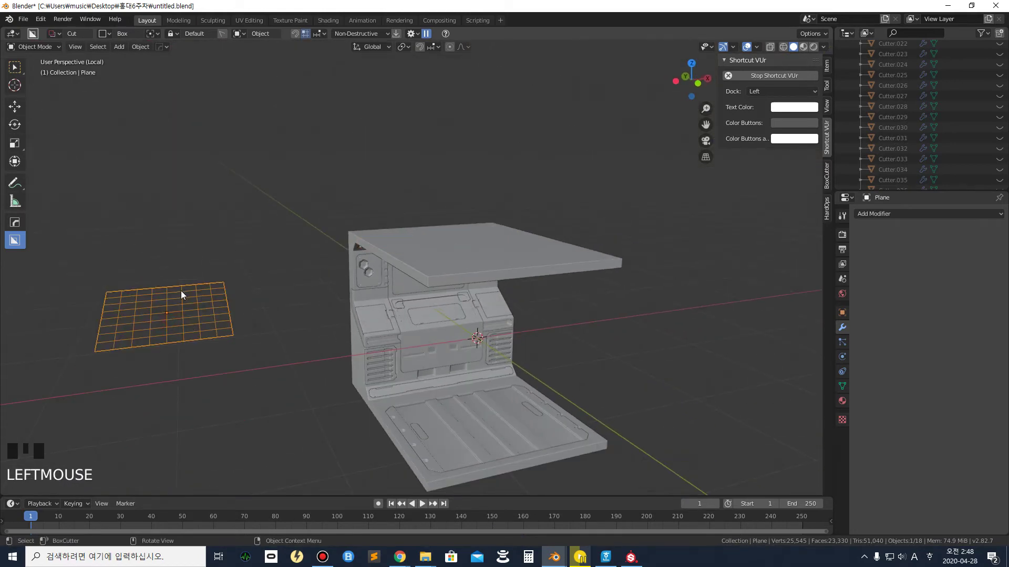
pyautogui.press('g')
pyautogui.click(421, 323)
pyautogui.scroll(4, 421, 322)
pyautogui.moveTo(421, 322)
pyautogui.mouseDown(button='middle')
pyautogui.moveTo(432, 298)
pyautogui.moveTo(434, 332)
pyautogui.mouseUp(button='middle')
pyautogui.moveTo(448, 391); pyautogui.dragTo(421, 368, button='middle')
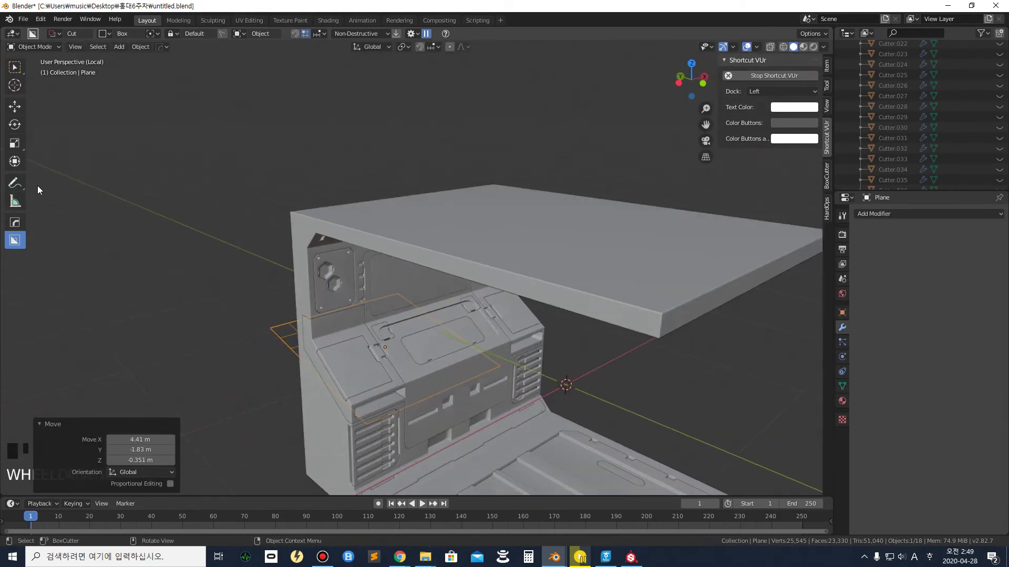
# Use the Move tool to shift the grid plane across the wall model and raise it about 1.1 m
pyautogui.click(15, 106)
pyautogui.moveTo(364, 333); pyautogui.dragTo(506, 420)
pyautogui.moveTo(507, 420); pyautogui.dragTo(558, 427, button='middle')
pyautogui.moveTo(579, 426); pyautogui.dragTo(497, 432)
pyautogui.moveTo(462, 402); pyautogui.dragTo(465, 289)
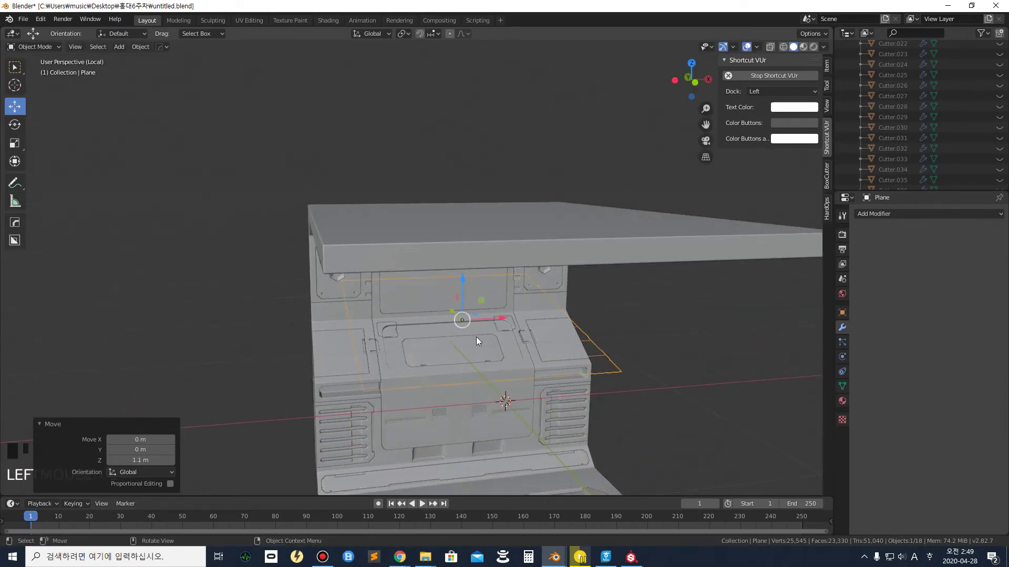
# Centre the grid plane on the wall by moving it about -1.15 m in Y and -0.393 m in X, and raise it about 0.819 m
pyautogui.moveTo(476, 336); pyautogui.dragTo(583, 361, button='middle')
pyautogui.scroll(-2, 583, 361)
pyautogui.moveTo(308, 298); pyautogui.dragTo(499, 301)
pyautogui.moveTo(500, 300); pyautogui.dragTo(407, 298, button='middle')
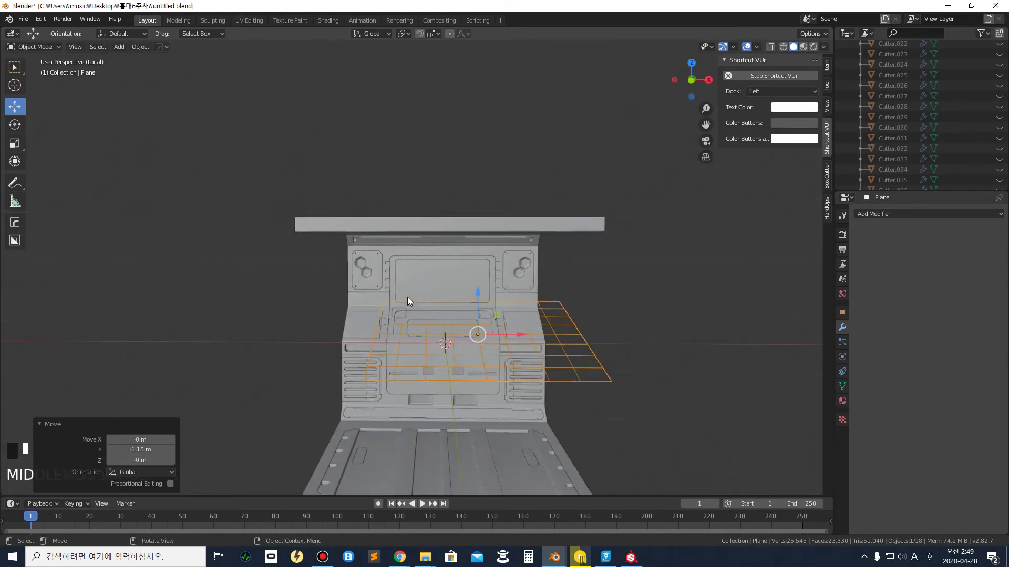
pyautogui.scroll(5, 534, 373)
pyautogui.moveTo(560, 390); pyautogui.dragTo(486, 374)
pyautogui.scroll(2, 462, 373)
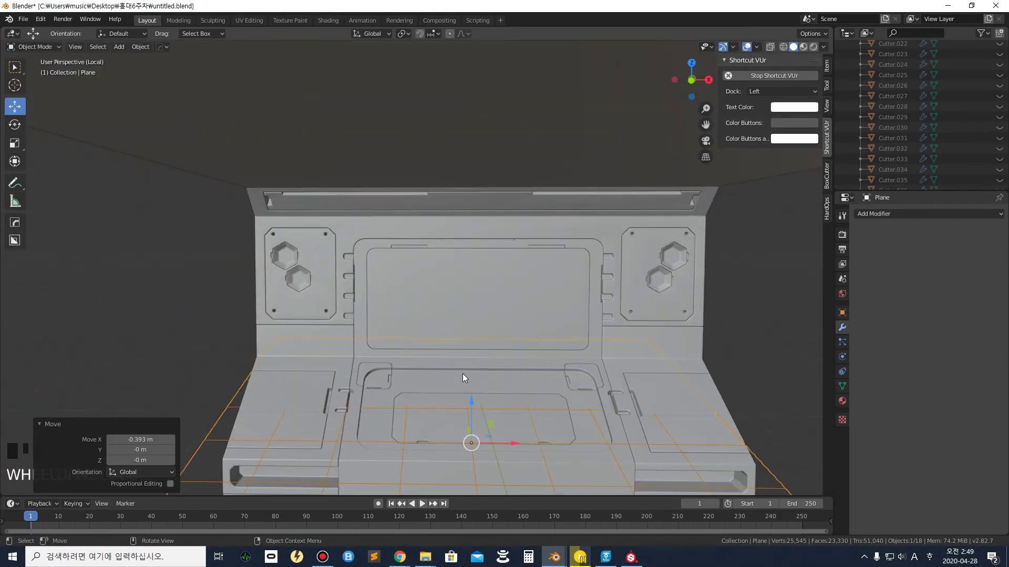
pyautogui.moveTo(472, 415); pyautogui.dragTo(504, 390, button='middle')
pyautogui.moveTo(495, 385); pyautogui.dragTo(482, 183)
# Rotate the grid plane about 2.72° around the global X axis and lower it about 0.034 m to meet the strip panel
pyautogui.scroll(3, 364, 207)
pyautogui.moveTo(363, 207); pyautogui.dragTo(319, 233, button='middle')
pyautogui.scroll(3, 291, 169)
pyautogui.keyDown('shift'); pyautogui.moveTo(291, 169); pyautogui.dragTo(377, 234, button='middle'); pyautogui.keyUp('shift')
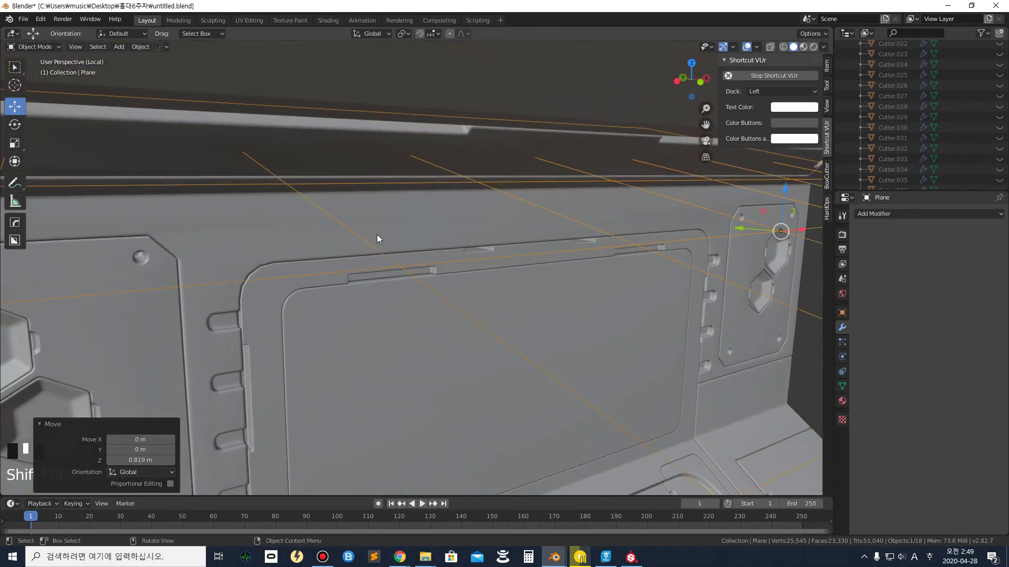
pyautogui.scroll(-2, 366, 197)
pyautogui.scroll(-2, 367, 197)
pyautogui.keyDown('shift'); pyautogui.moveTo(367, 198); pyautogui.dragTo(375, 146, button='middle'); pyautogui.keyUp('shift')
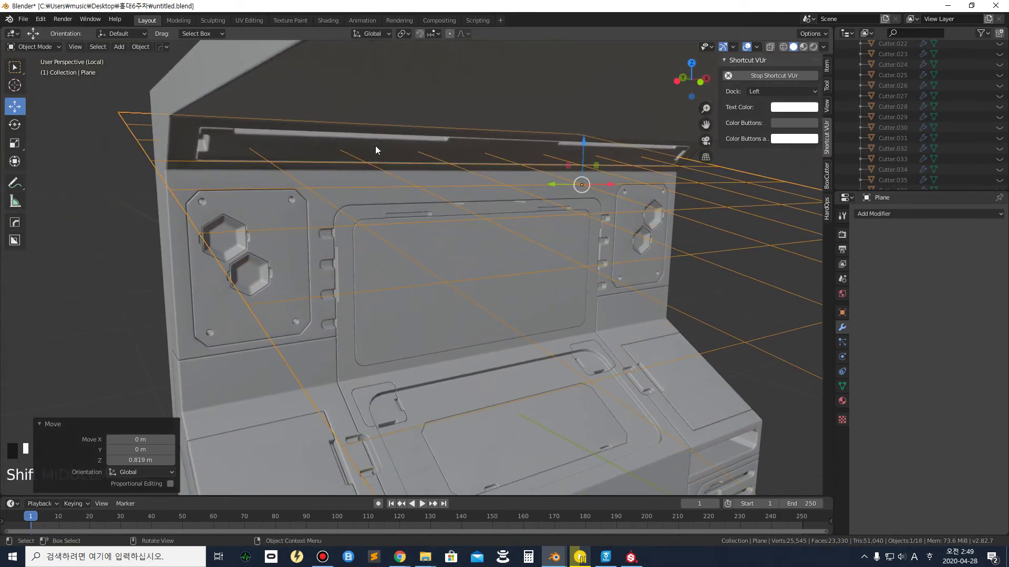
pyautogui.press('r')
pyautogui.press('x')
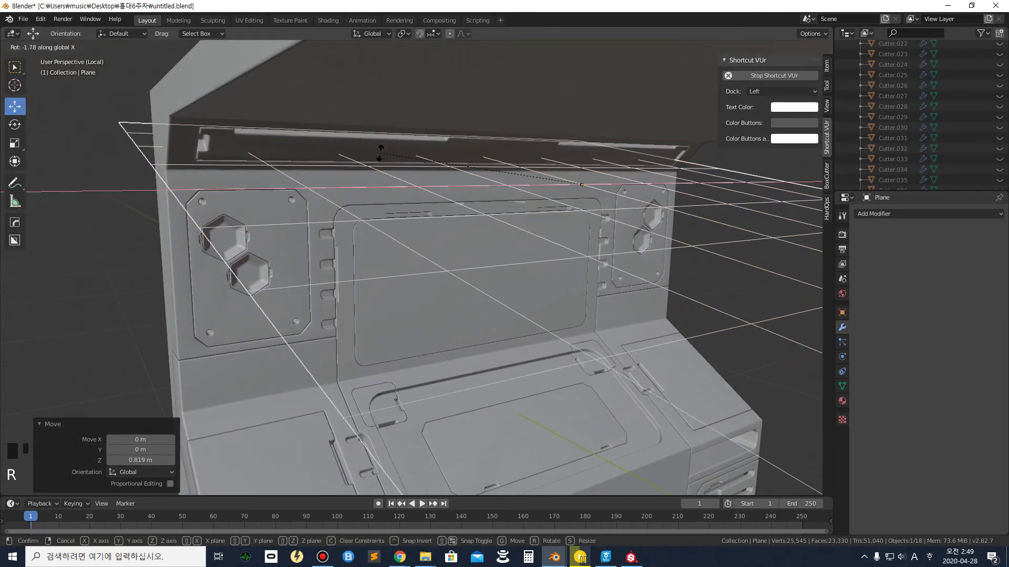
pyautogui.click(386, 140)
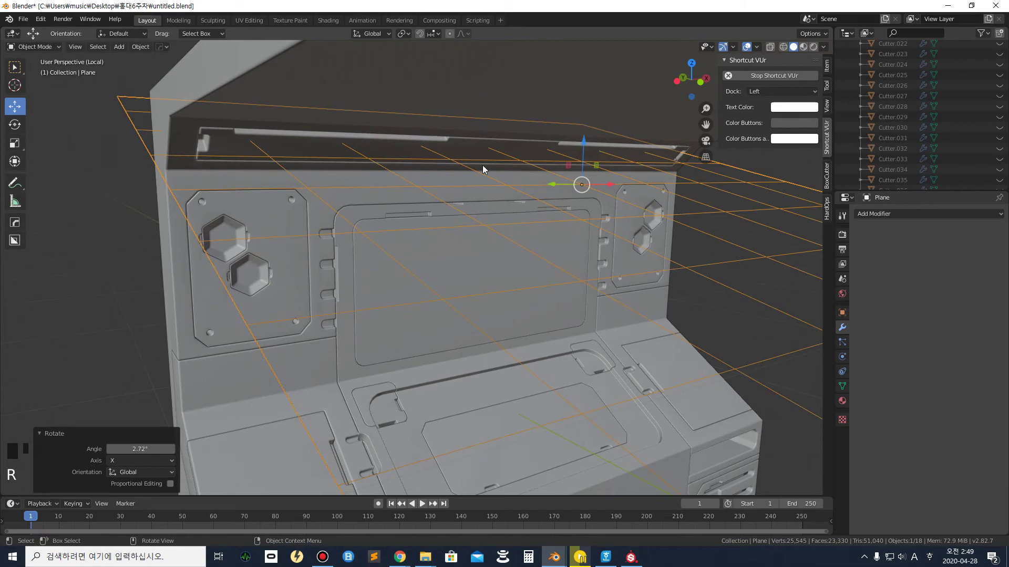
pyautogui.moveTo(584, 148); pyautogui.dragTo(582, 166)
# Select the grid plane together with the sliced strip panel, keeping the strip panel as the active object
pyautogui.scroll(2, 403, 145)
pyautogui.keyDown('shift'); pyautogui.moveTo(403, 145); pyautogui.dragTo(361, 215, button='middle'); pyautogui.keyUp('shift')
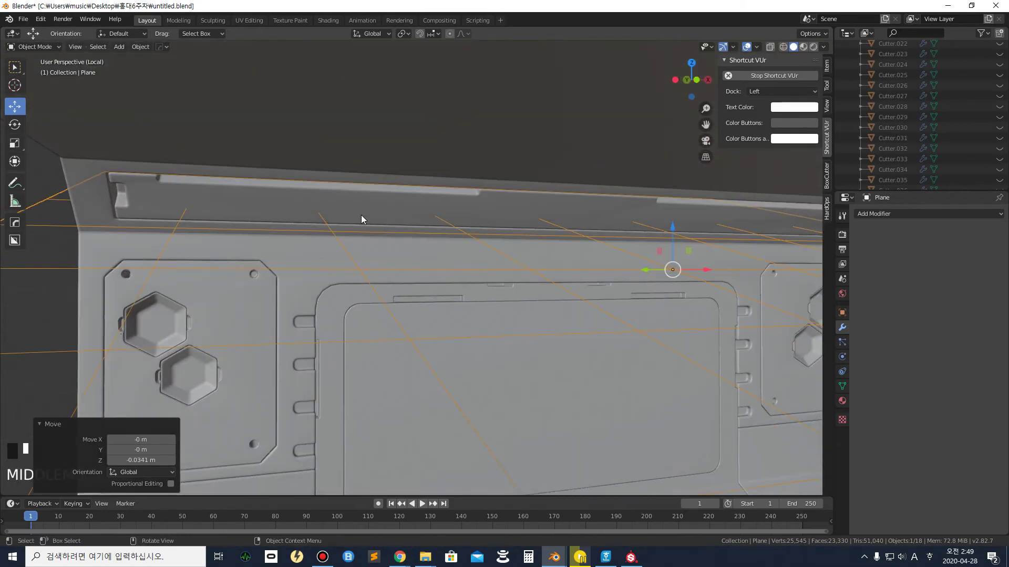
pyautogui.scroll(2, 316, 231)
pyautogui.click(288, 214)
pyautogui.click(288, 214)
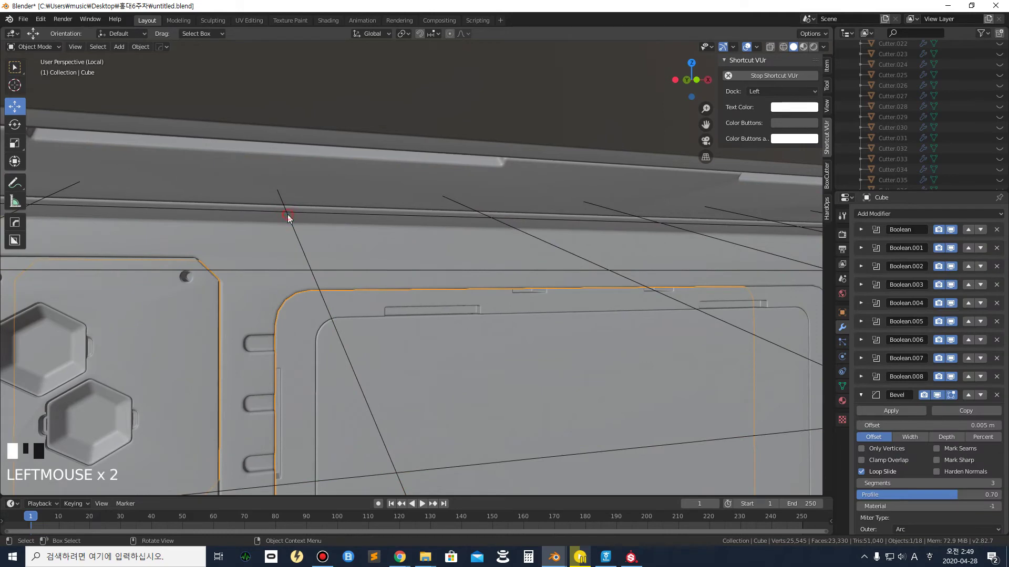
pyautogui.keyDown('shift'); pyautogui.click(300, 178); pyautogui.keyUp('shift')
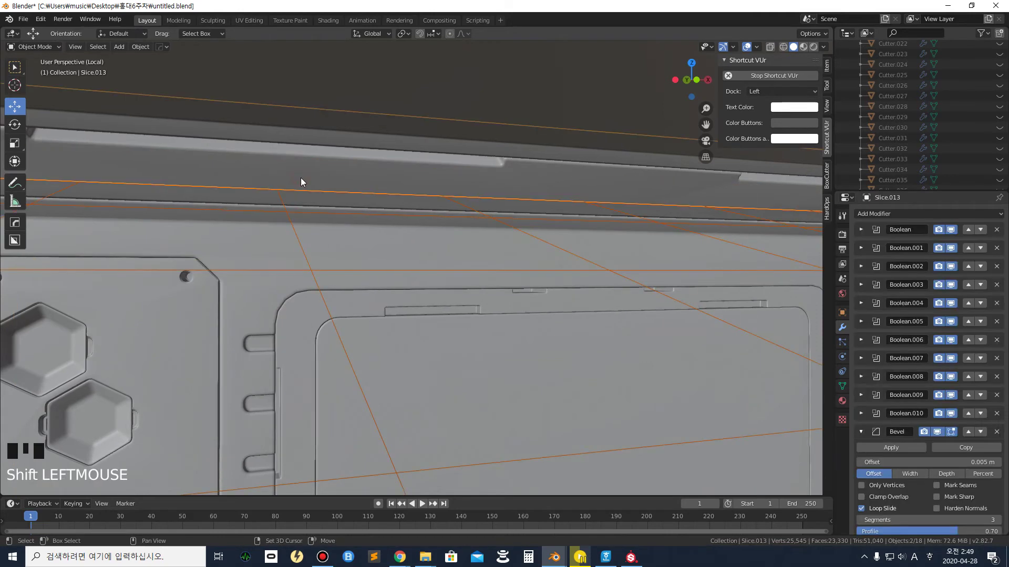
# Draw a narrow BoxCutter box low on the strip panel, near the end of the long upper recess, and offset it from the surface
pyautogui.scroll(2, 264, 176)
pyautogui.keyDown('shift'); pyautogui.moveTo(282, 198); pyautogui.dragTo(365, 274, button='middle'); pyautogui.keyUp('shift')
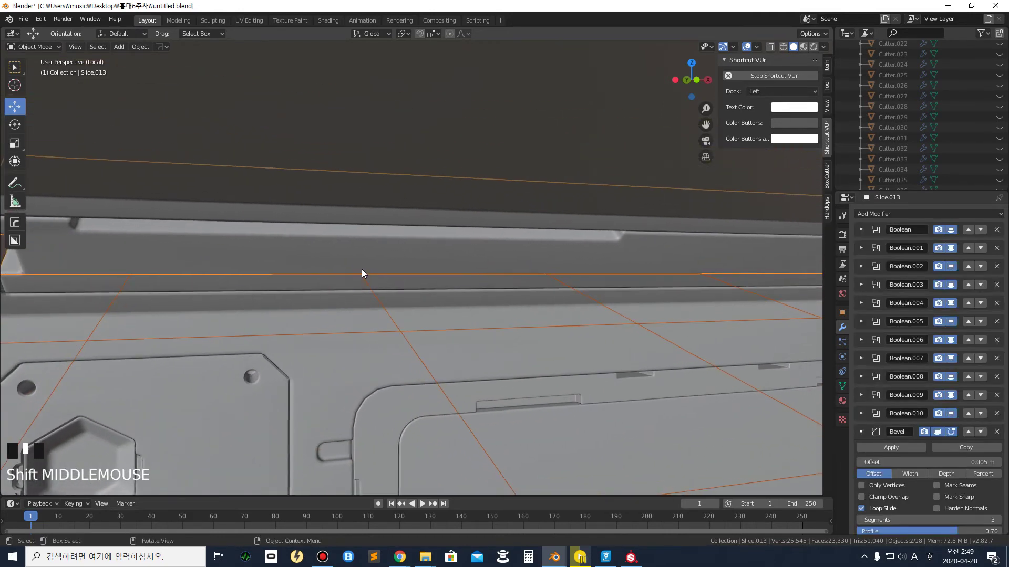
pyautogui.scroll(2, 419, 285)
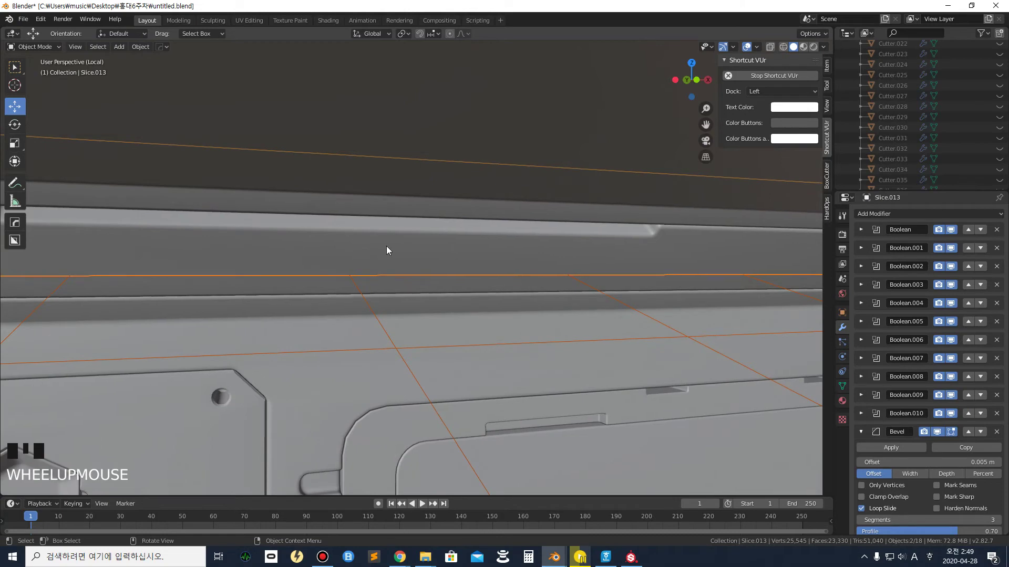
pyautogui.scroll(-1, 611, 262)
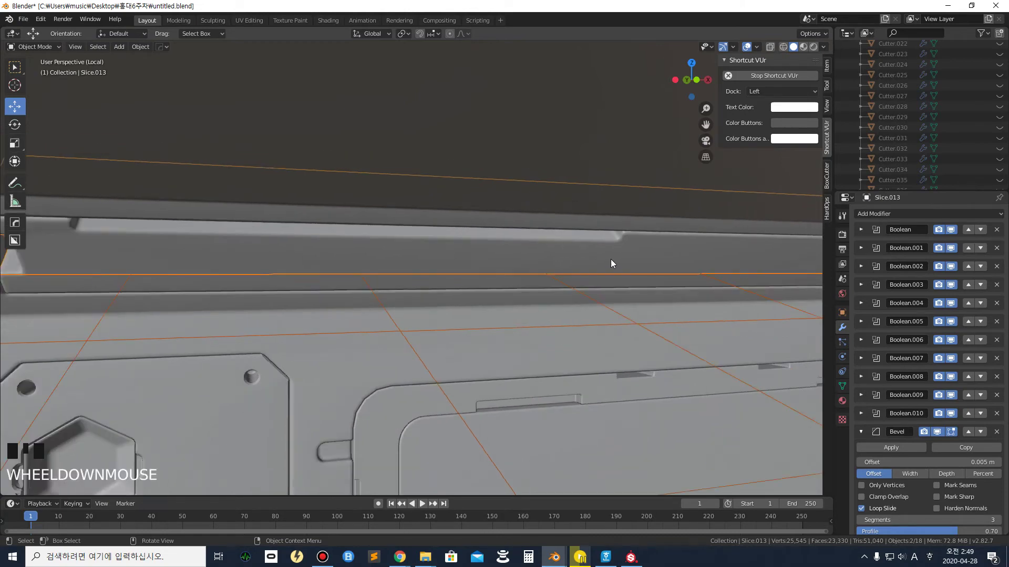
pyautogui.keyDown('shift'); pyautogui.moveTo(600, 267); pyautogui.dragTo(569, 293, button='middle'); pyautogui.keyUp('shift')
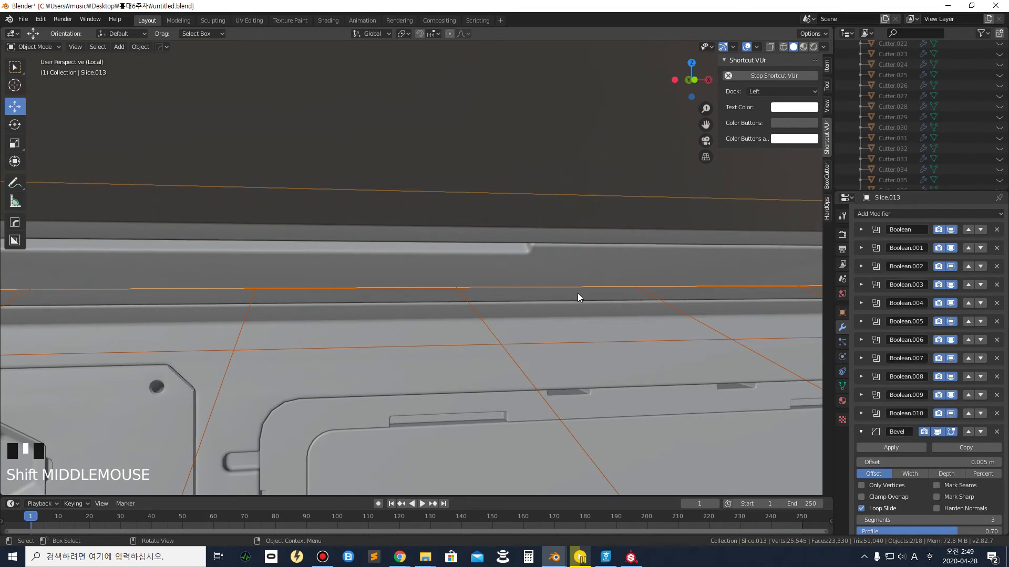
pyautogui.click(14, 240)
pyautogui.click(551, 292)
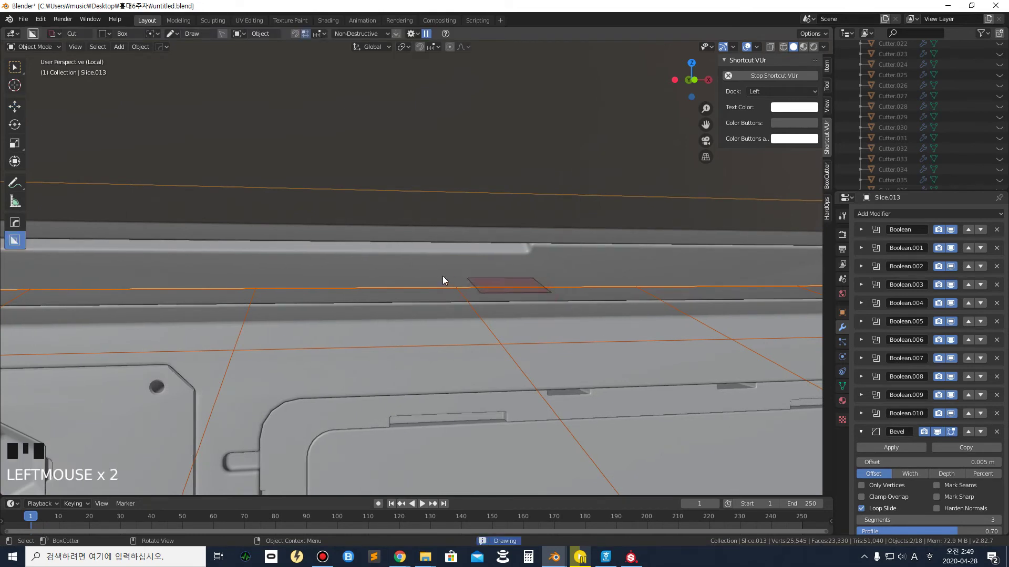
pyautogui.click(389, 284)
pyautogui.press('o')
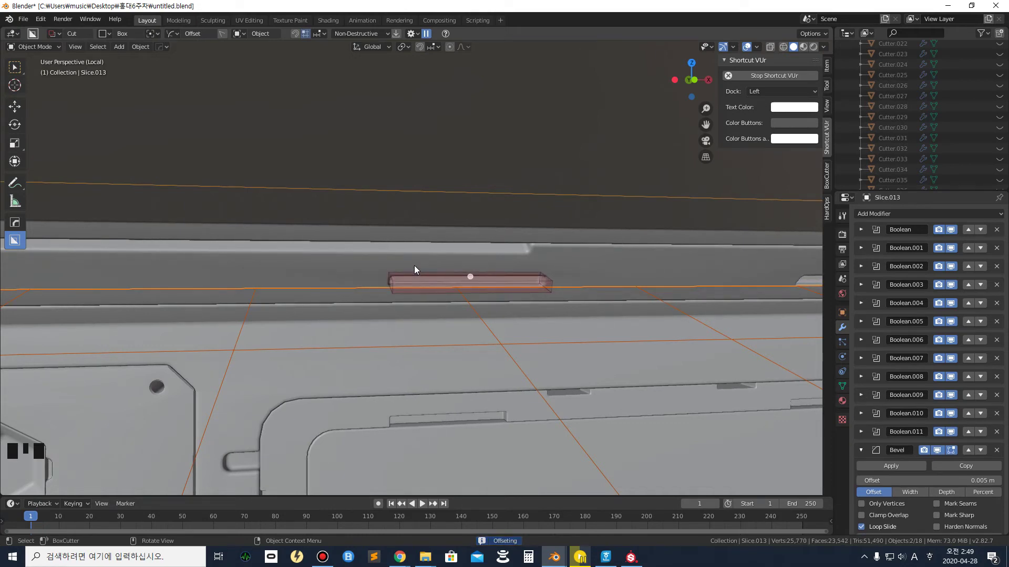
# Lock the narrow cutter's shape and apply it to cut the slot in the strip panel
pyautogui.moveTo(366, 292); pyautogui.dragTo(440, 281, button='middle')
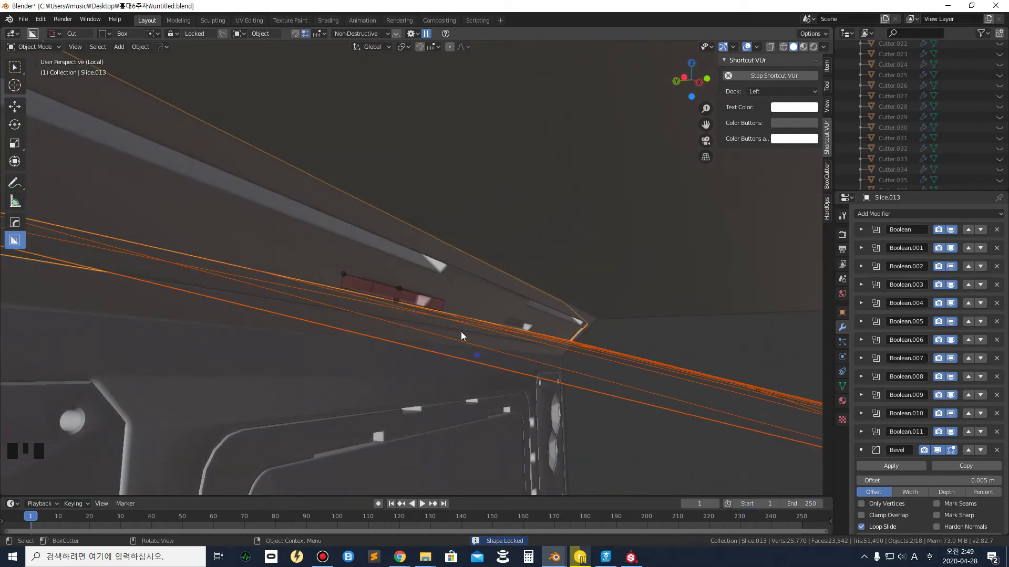
pyautogui.moveTo(472, 320); pyautogui.dragTo(421, 335, button='middle')
pyautogui.keyDown('shift'); pyautogui.moveTo(547, 336); pyautogui.dragTo(538, 329, button='middle'); pyautogui.keyUp('shift')
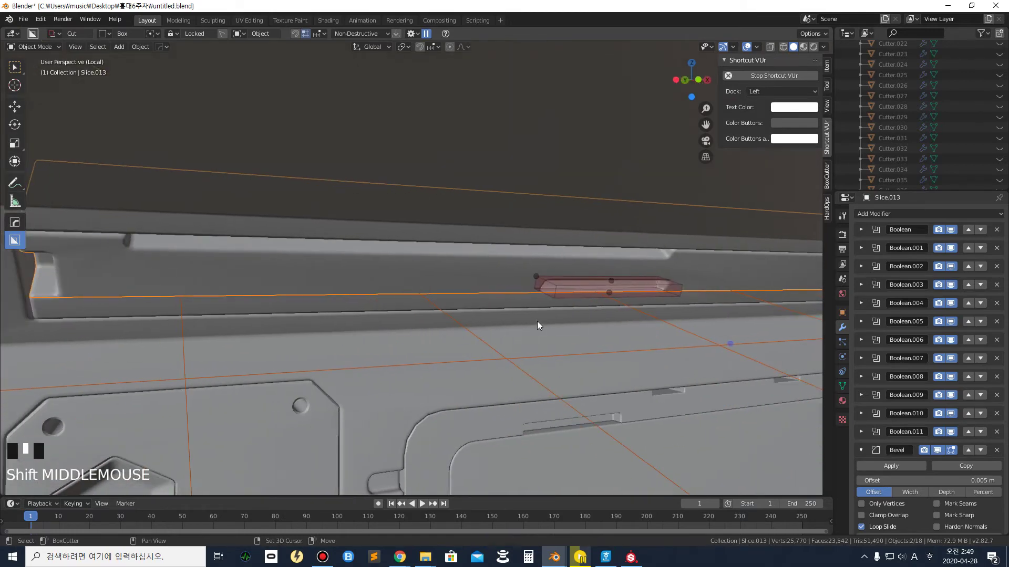
pyautogui.middleClick(513, 313)
pyautogui.scroll(-3, 270, 315)
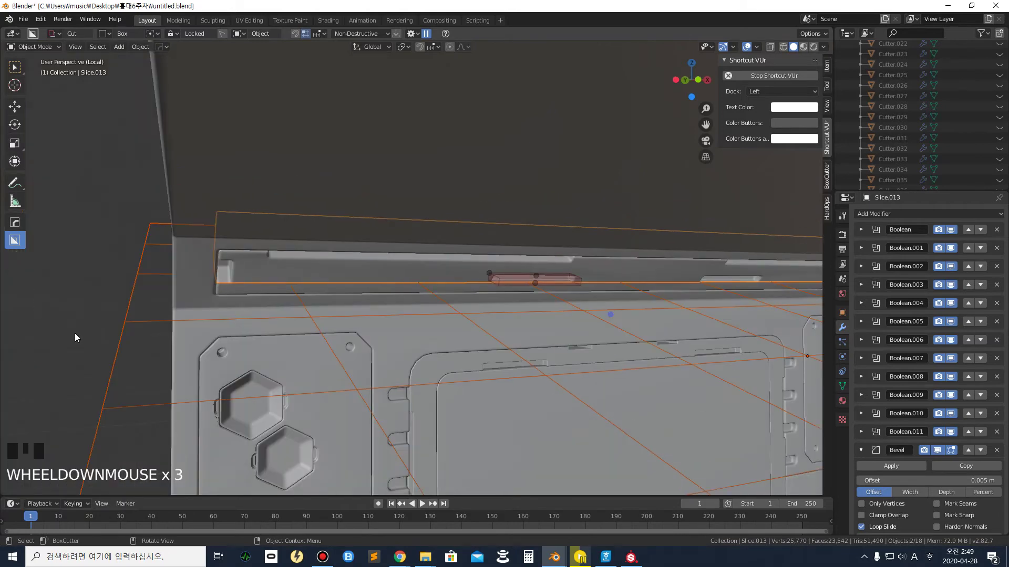
pyautogui.scroll(4, 454, 287)
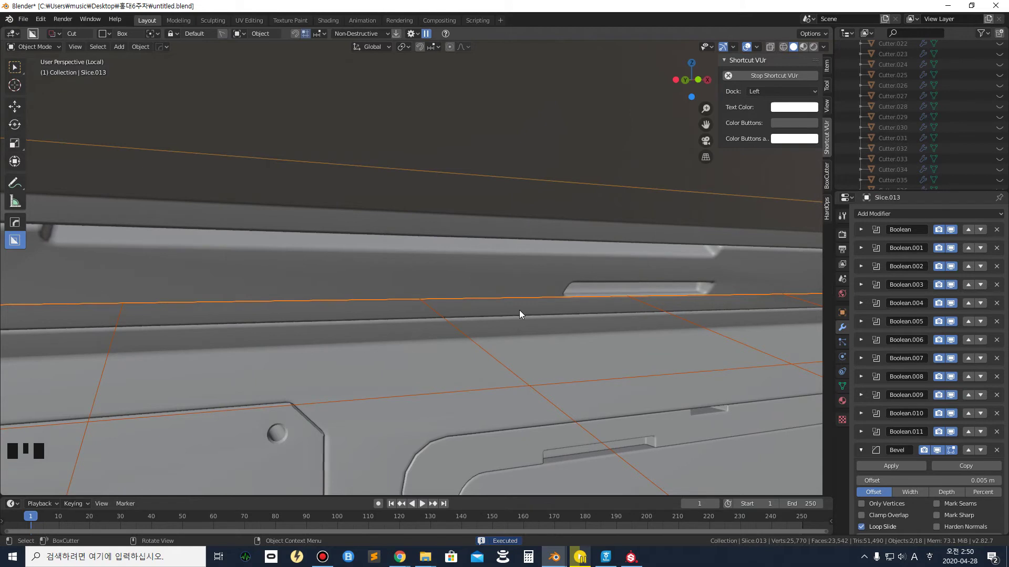
# Draw a small BoxCutter box on the strip panel beside the slot, offset it and apply the cut
pyautogui.moveTo(507, 304); pyautogui.dragTo(473, 288)
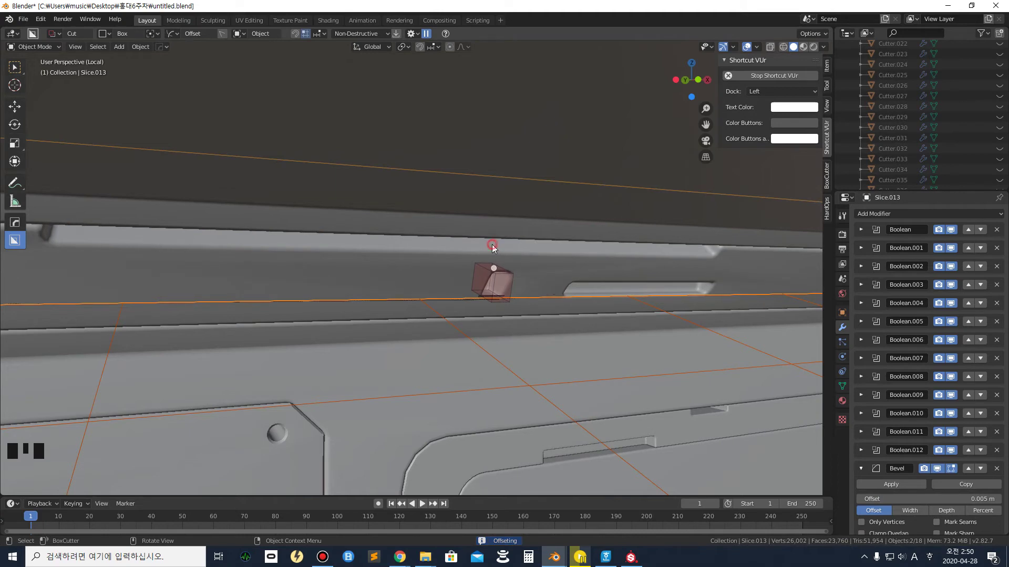
pyautogui.keyDown('shift'); pyautogui.moveTo(506, 316); pyautogui.dragTo(518, 279, button='middle'); pyautogui.keyUp('shift')
pyautogui.scroll(-3, 380, 315)
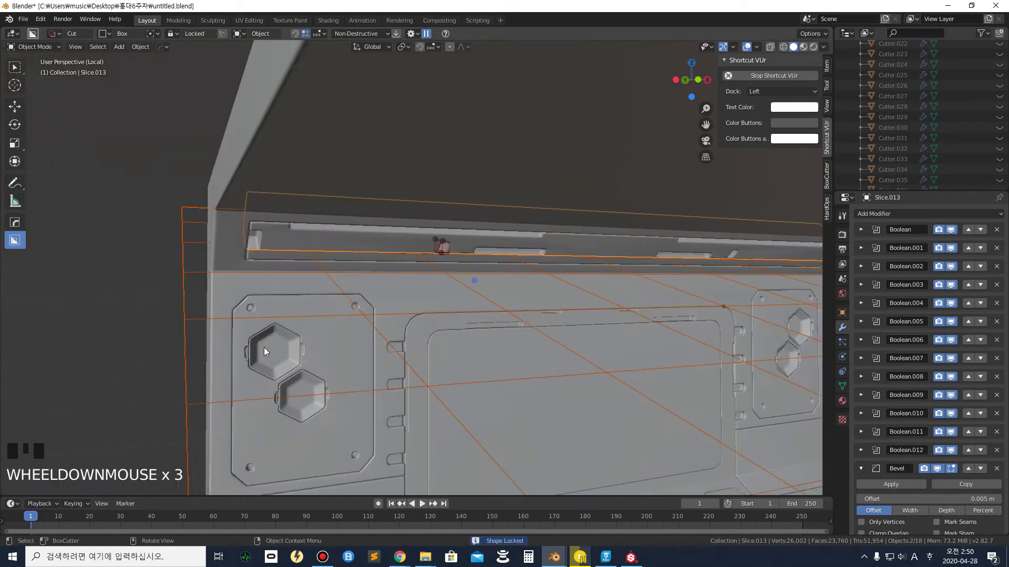
pyautogui.scroll(-3, 142, 347)
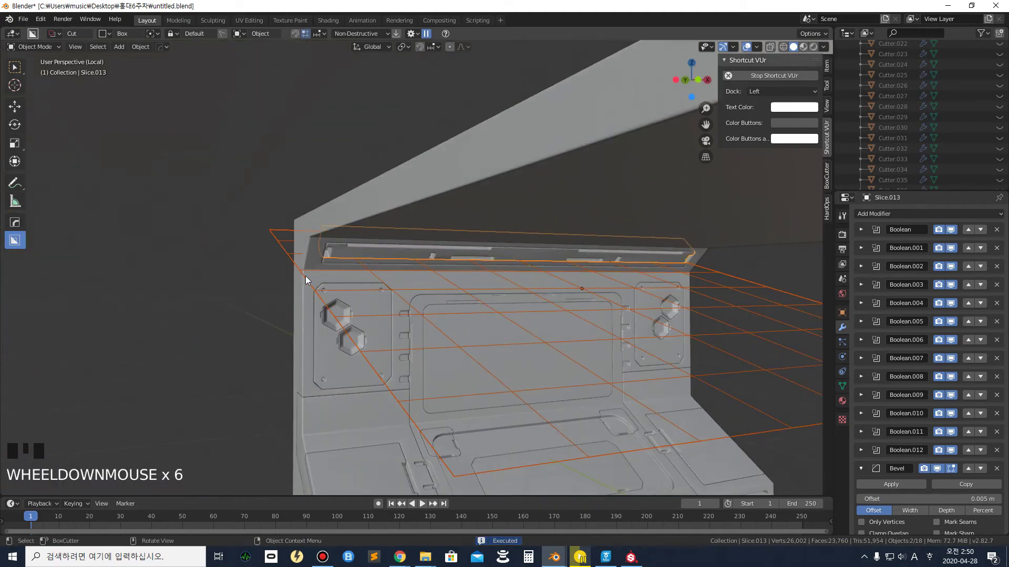
# Select only the grid plane and delete it from the scene
pyautogui.scroll(-4, 304, 275)
pyautogui.click(357, 260)
pyautogui.click(357, 259)
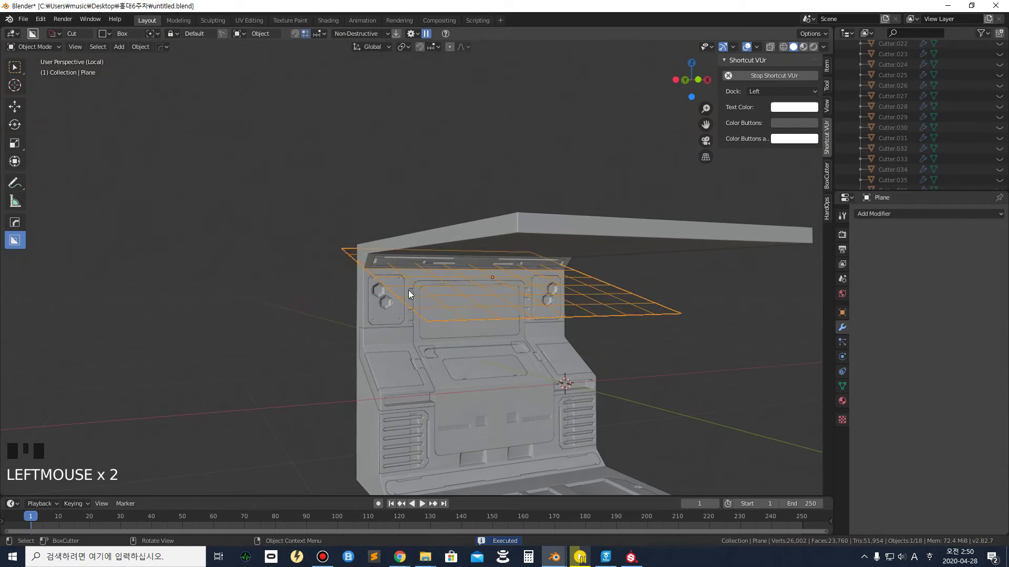
# Select the sliced strip panel and turn on the wireframe overlay to show its topology
pyautogui.scroll(3, 408, 290)
pyautogui.moveTo(408, 290); pyautogui.dragTo(448, 209, button='middle')
pyautogui.scroll(7, 447, 257)
pyautogui.scroll(-3, 436, 231)
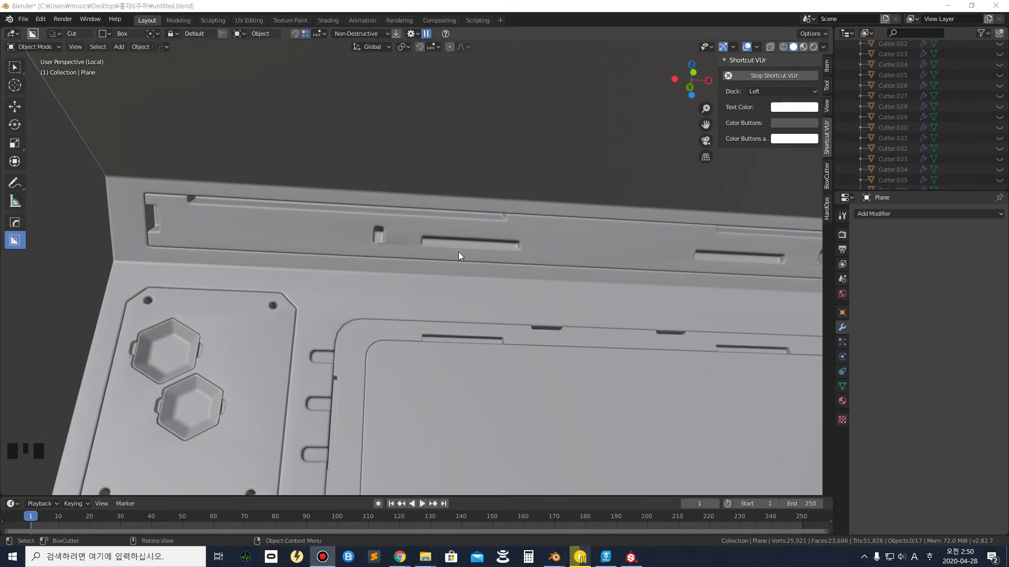
pyautogui.click(557, 239)
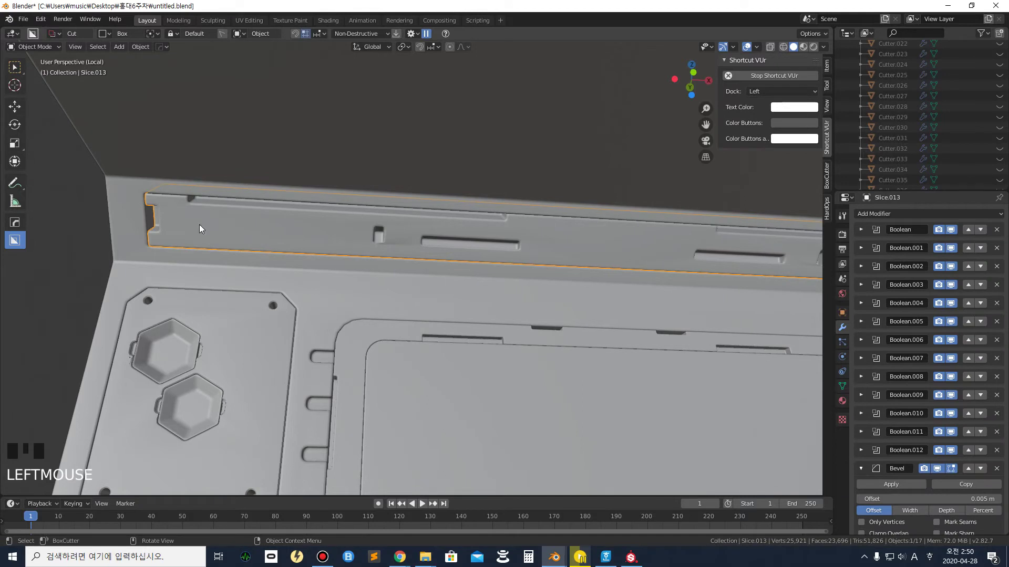
pyautogui.click(756, 46)
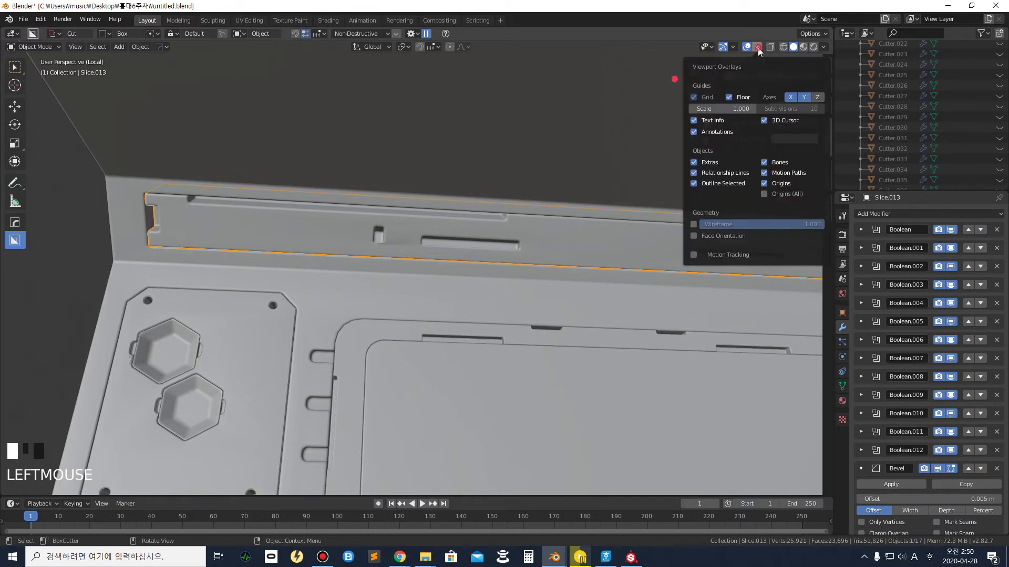
pyautogui.click(694, 226)
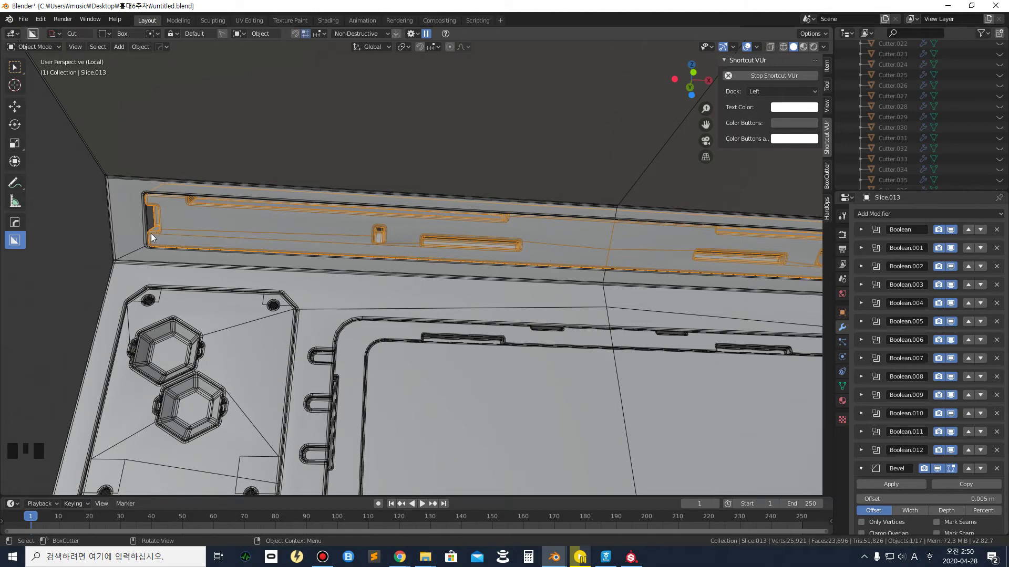
# Set BoxCutter to Knife mode and knife a long box along the strip panel's lower edge, crossing the small recess and the slot
pyautogui.click(55, 35)
pyautogui.click(82, 57)
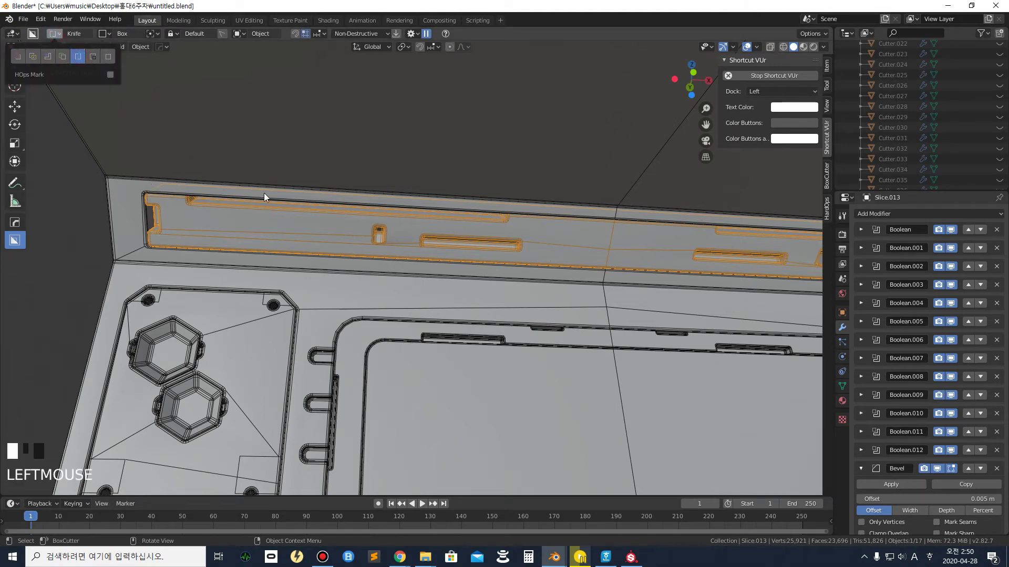
pyautogui.click(555, 245)
pyautogui.moveTo(553, 246)
pyautogui.mouseDown()
pyautogui.moveTo(303, 224)
pyautogui.moveTo(212, 269)
pyautogui.moveTo(207, 256)
pyautogui.mouseUp()
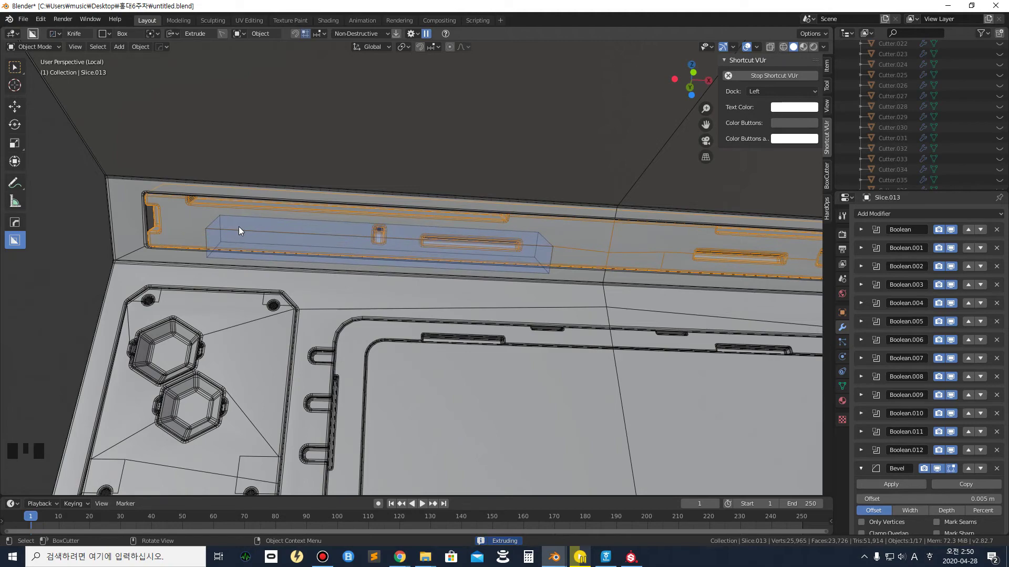
pyautogui.click(228, 246)
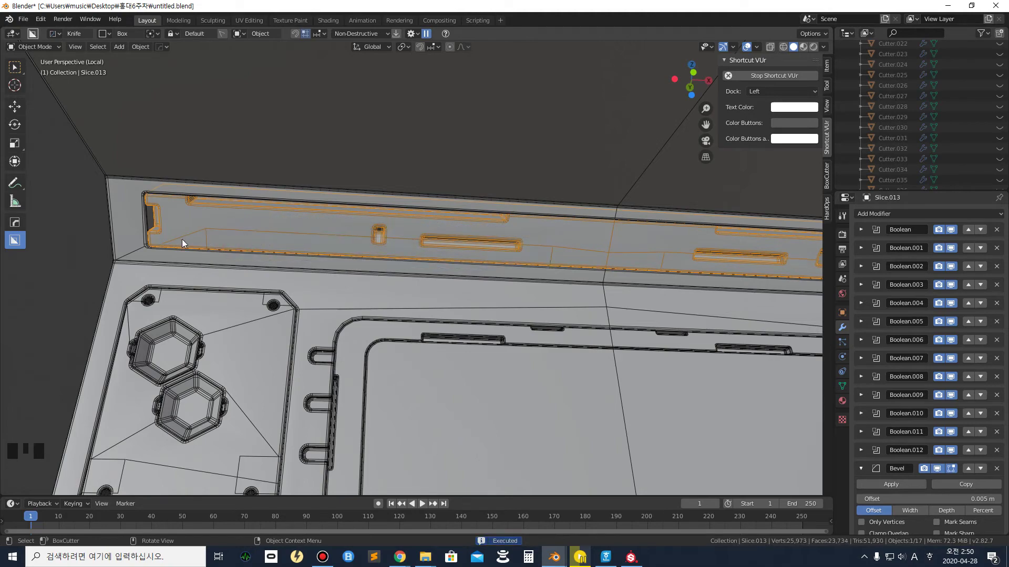
# Knife a second small box on the strip panel between the end notch and the first knife cut
pyautogui.scroll(2, 164, 208)
pyautogui.moveTo(374, 244)
pyautogui.mouseDown(button='middle')
pyautogui.moveTo(411, 226)
pyautogui.moveTo(301, 232)
pyautogui.moveTo(389, 243)
pyautogui.moveTo(353, 243)
pyautogui.mouseUp(button='middle')
pyautogui.scroll(-1, 512, 225)
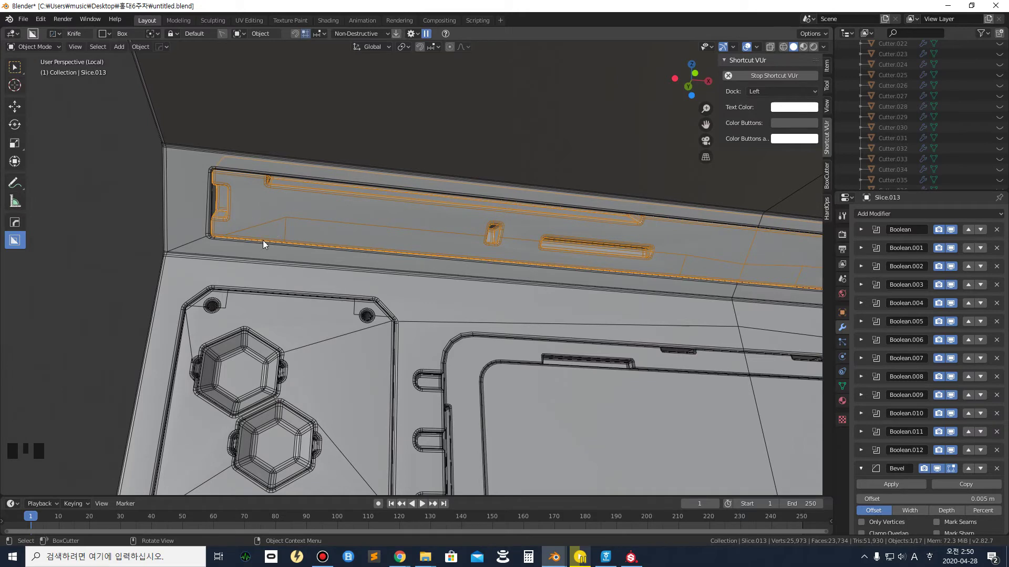
pyautogui.moveTo(272, 205); pyautogui.dragTo(215, 224)
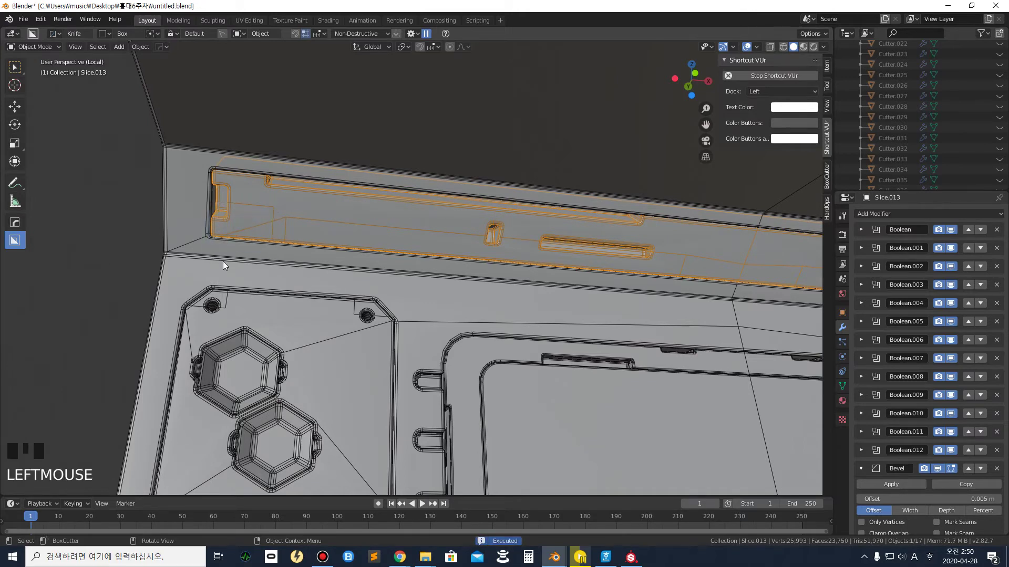
pyautogui.moveTo(407, 228); pyautogui.dragTo(355, 211, button='middle')
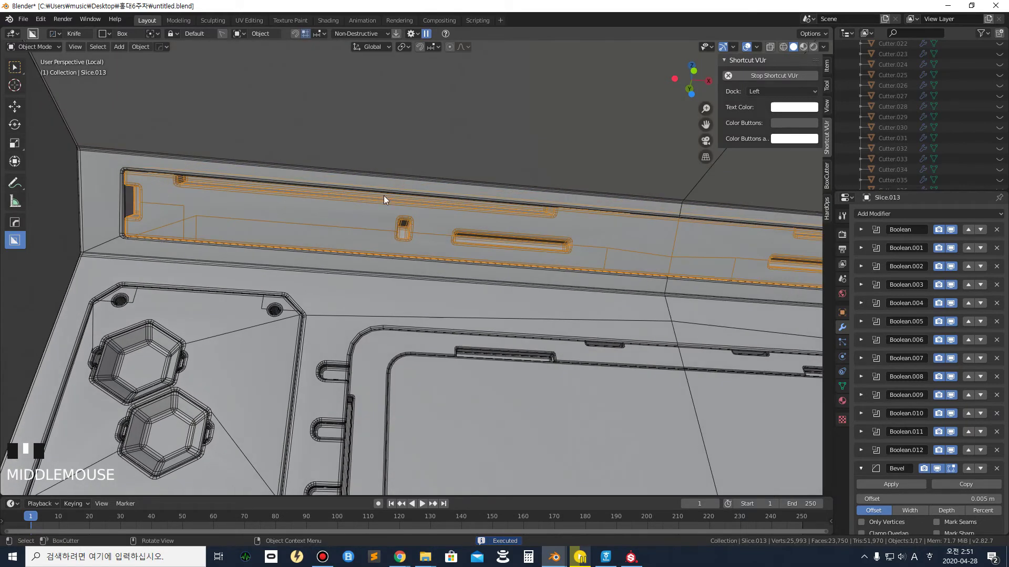
pyautogui.scroll(-2, 440, 219)
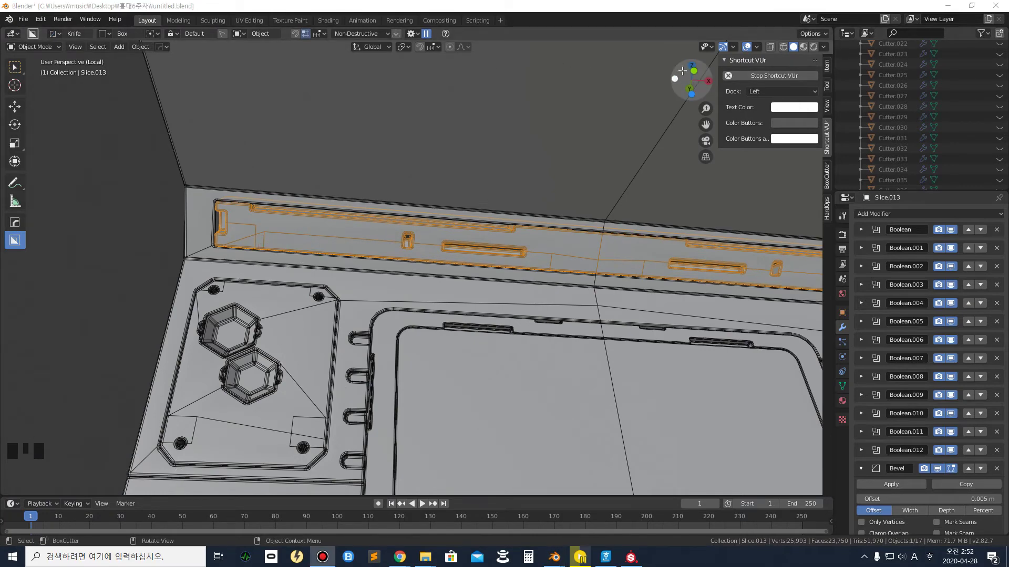
# Turn off the wireframe overlay
pyautogui.click(756, 49)
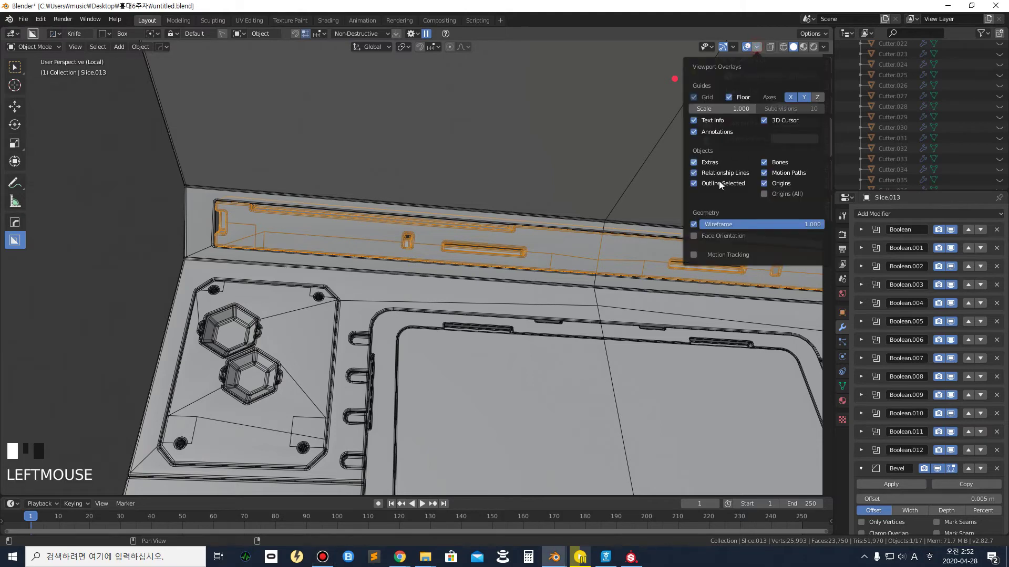
pyautogui.click(691, 220)
pyautogui.scroll(-3, 567, 244)
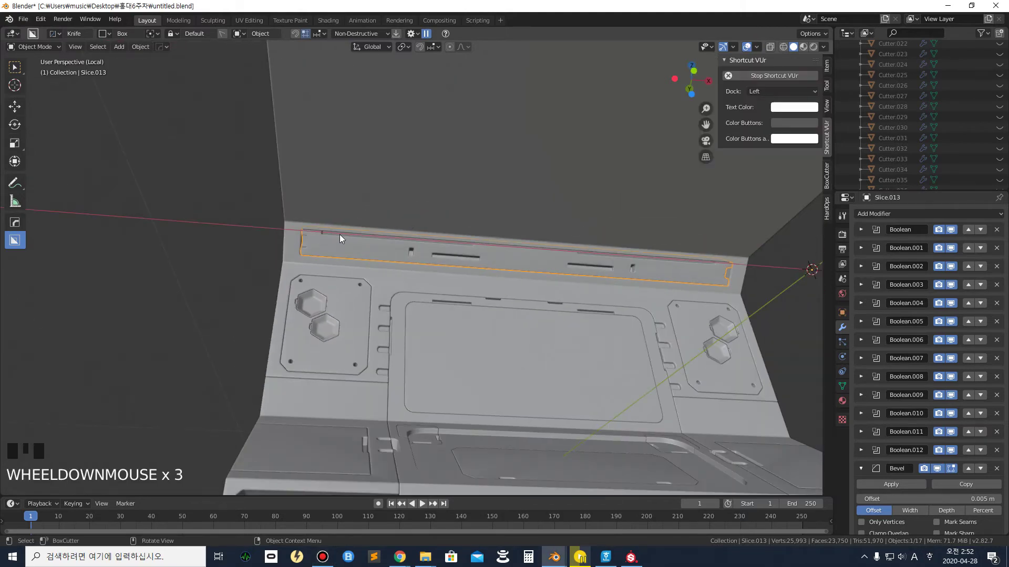
pyautogui.click(265, 265)
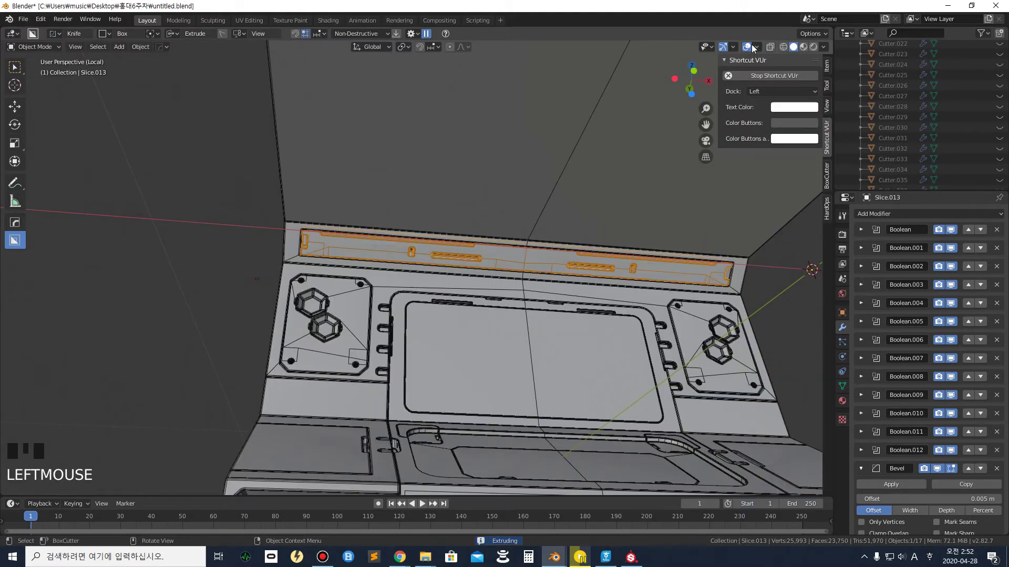
pyautogui.click(752, 49)
pyautogui.click(215, 207)
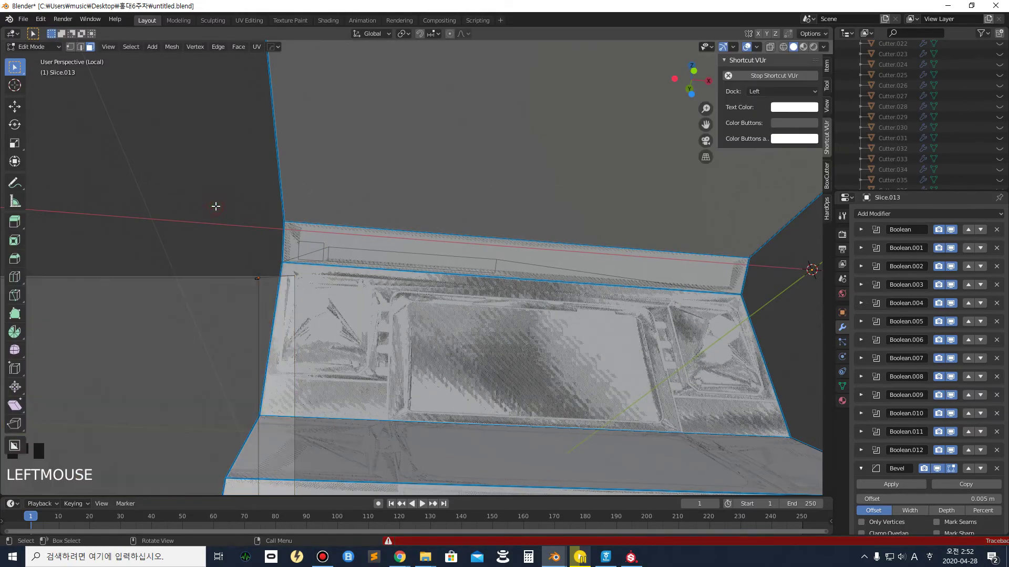
pyautogui.rightClick(234, 200)
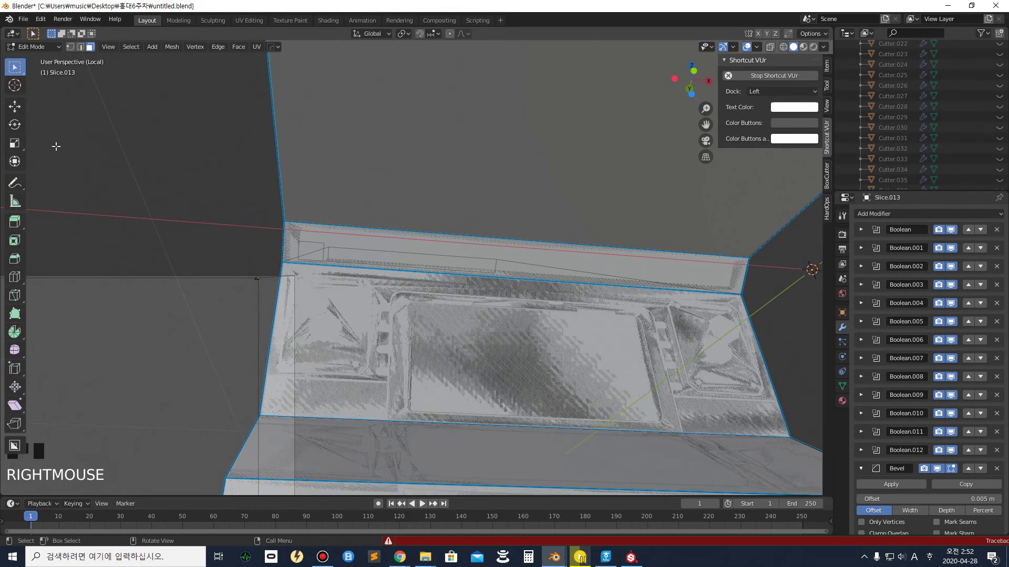
pyautogui.press('Tab')
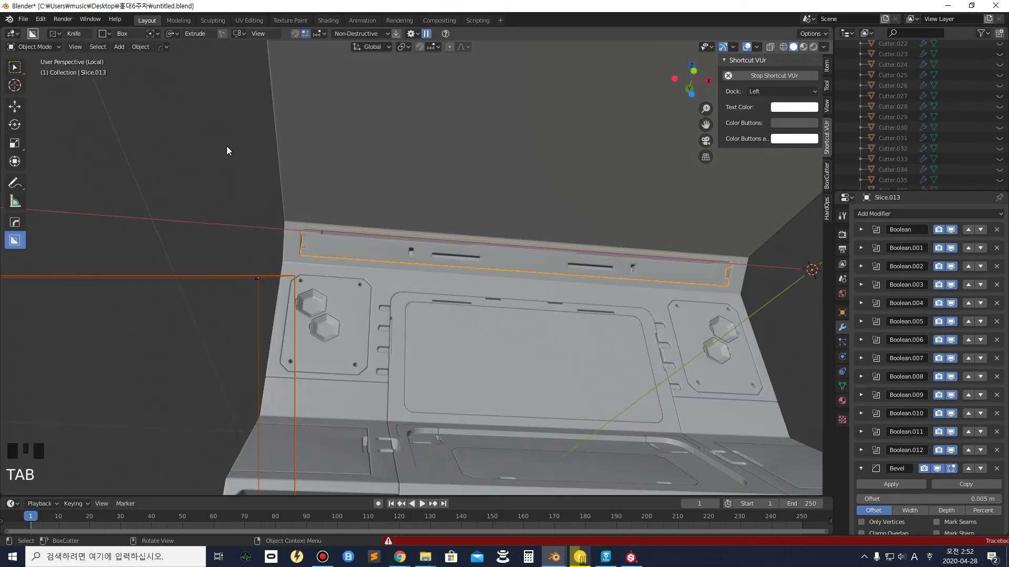
pyautogui.click(280, 206)
# Set the BoxCutter mode back to Cut
pyautogui.moveTo(279, 207); pyautogui.dragTo(377, 256, button='middle')
pyautogui.scroll(-4, 317, 242)
pyautogui.scroll(8, 399, 253)
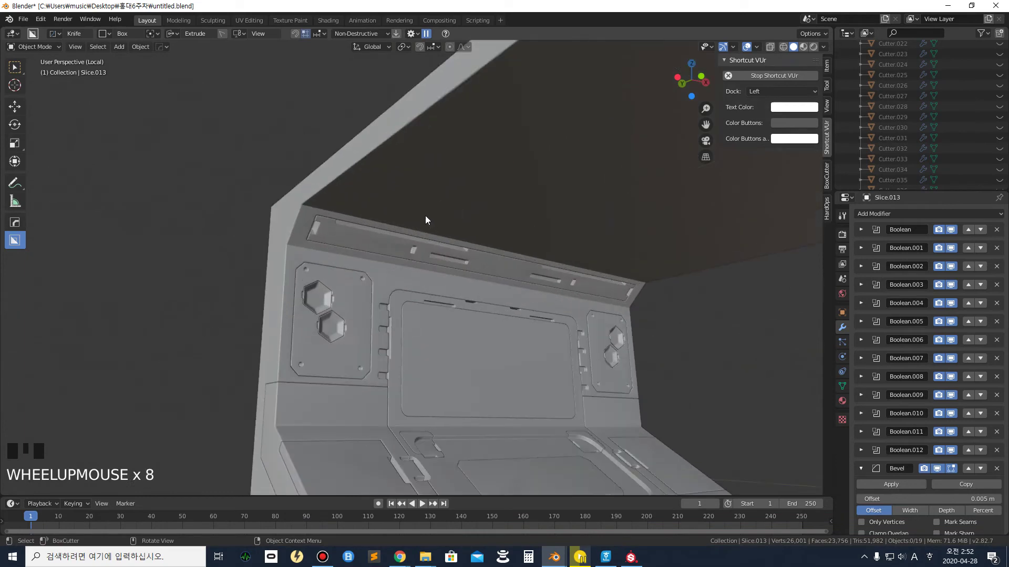
pyautogui.moveTo(426, 218); pyautogui.dragTo(387, 212, button='middle')
pyautogui.click(55, 35)
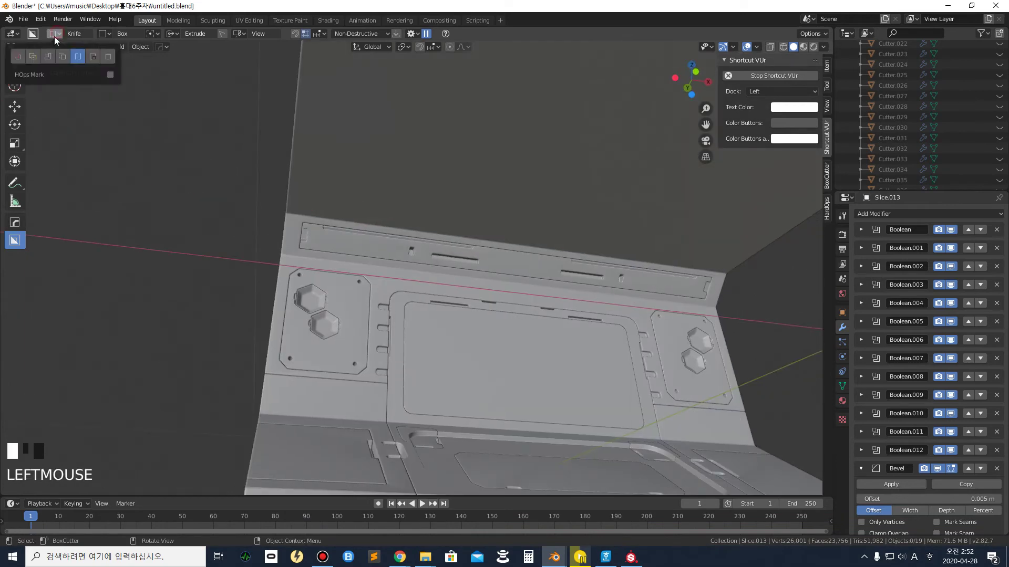
pyautogui.click(19, 60)
# Examine the ceiling panel detailing of the finished reference model in the 6week.blend file
pyautogui.moveTo(156, 105); pyautogui.dragTo(381, 203, button='middle')
pyautogui.scroll(-3, 318, 176)
pyautogui.moveTo(242, 209); pyautogui.dragTo(374, 146, button='middle')
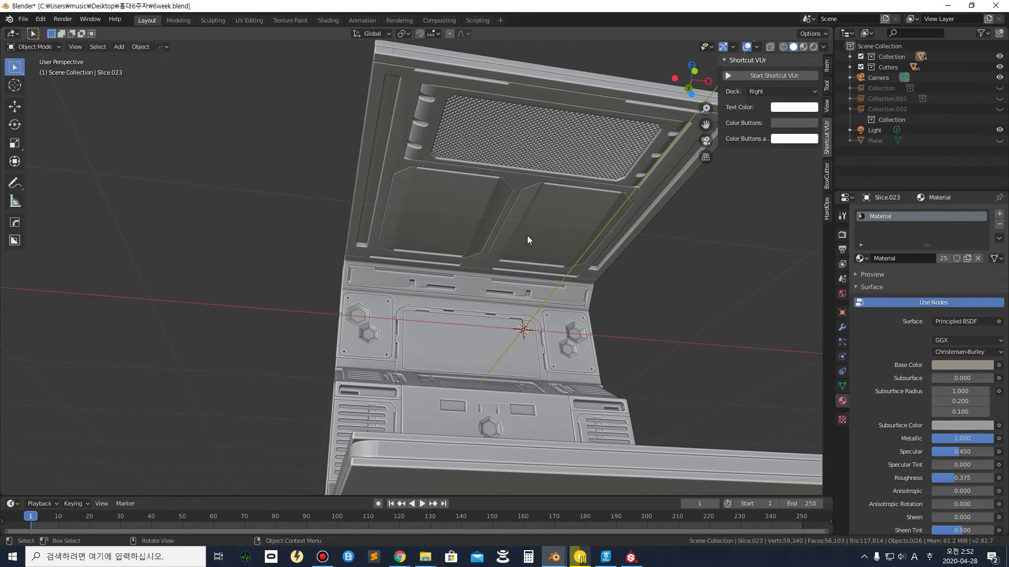
pyautogui.moveTo(527, 237); pyautogui.dragTo(561, 247, button='middle')
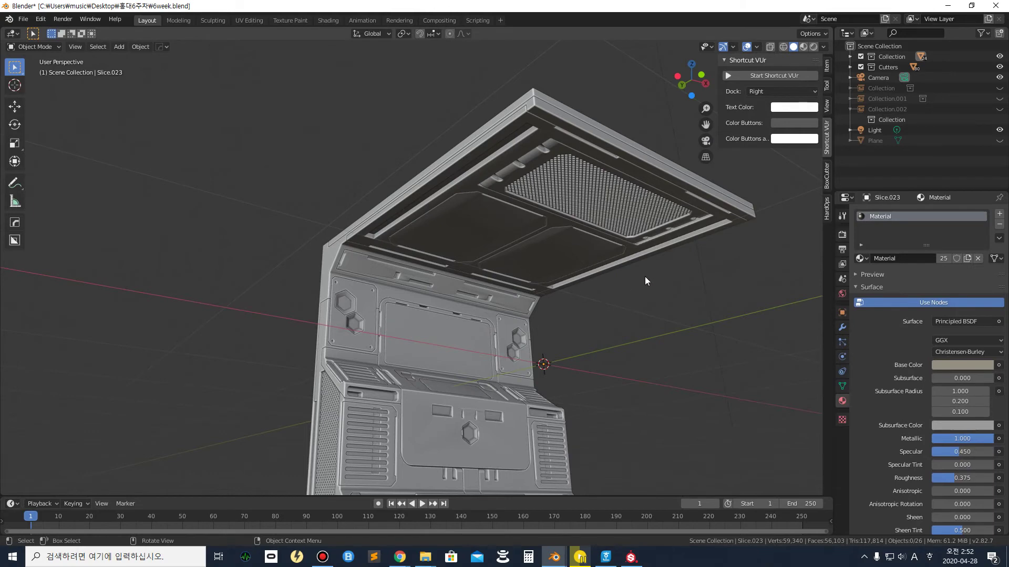
pyautogui.moveTo(479, 244); pyautogui.dragTo(452, 283, button='middle')
pyautogui.moveTo(462, 227); pyautogui.dragTo(443, 276, button='middle')
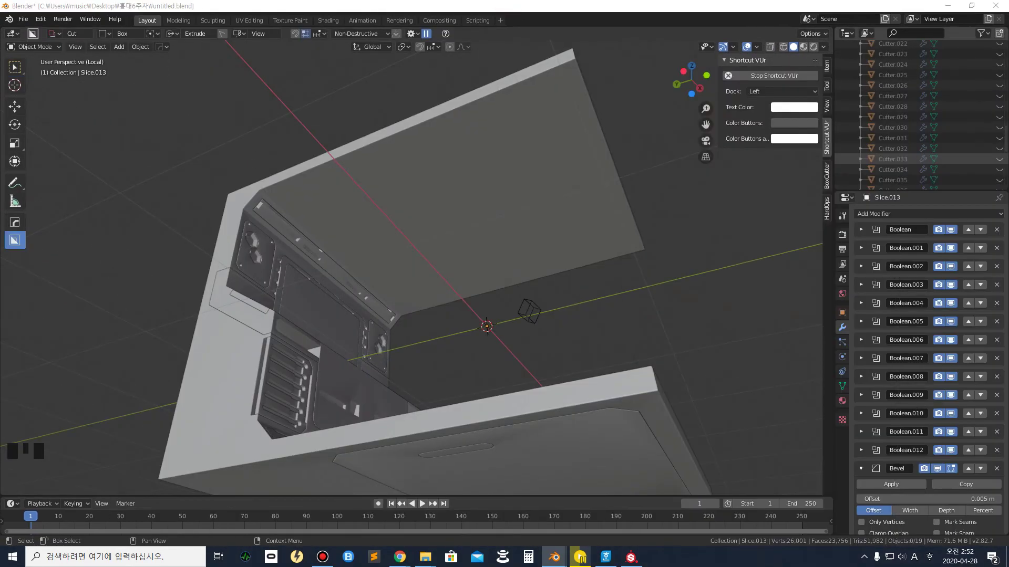
# Select the main wall body in the unfinished model, with the ceiling slab seen from the side
pyautogui.moveTo(310, 157); pyautogui.dragTo(374, 240, button='middle')
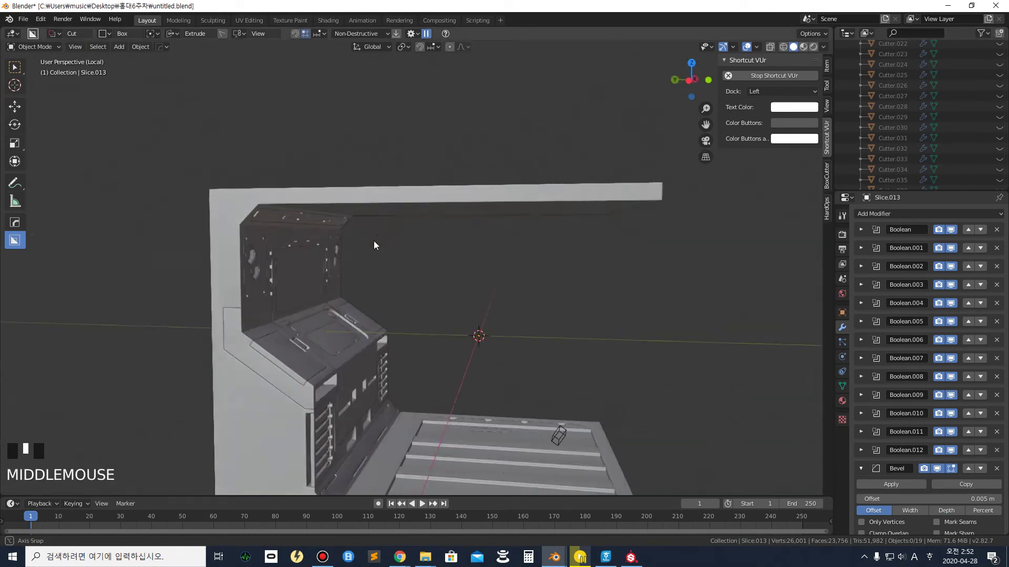
pyautogui.scroll(3, 276, 209)
pyautogui.keyDown('shift'); pyautogui.moveTo(277, 209); pyautogui.dragTo(258, 203, button='middle'); pyautogui.keyUp('shift')
pyautogui.scroll(-2, 259, 203)
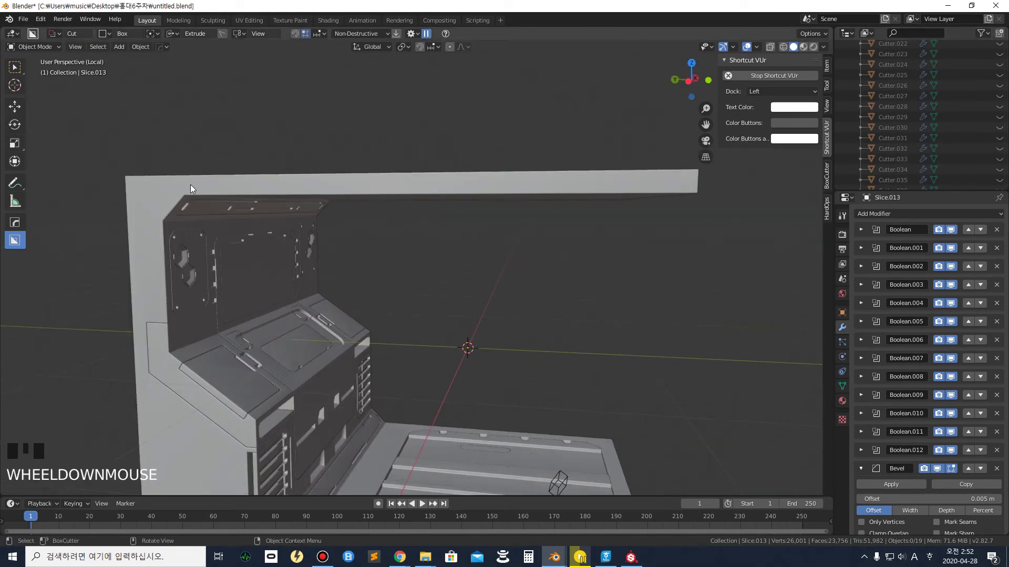
pyautogui.click(193, 189)
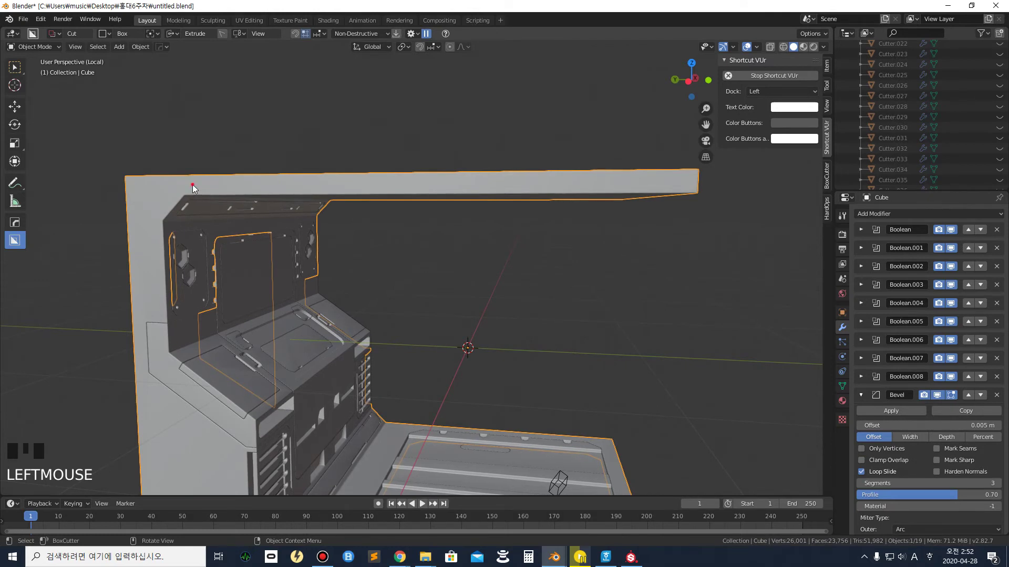
pyautogui.moveTo(192, 185)
pyautogui.mouseDown()
pyautogui.moveTo(349, 266)
pyautogui.moveTo(680, 319)
pyautogui.mouseUp()
pyautogui.moveTo(680, 319); pyautogui.dragTo(646, 324, button='middle')
pyautogui.rightClick(628, 319)
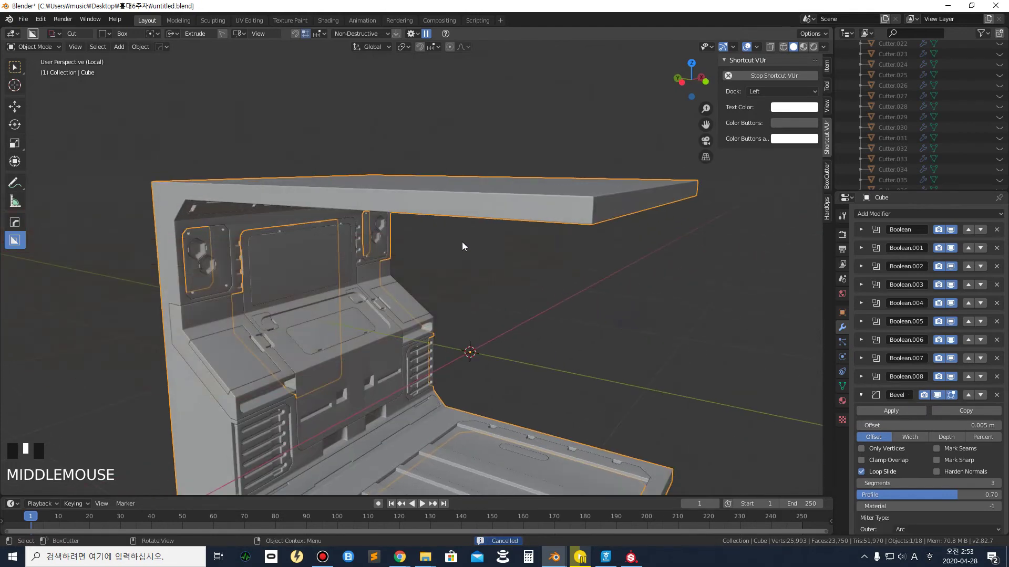
pyautogui.moveTo(301, 196); pyautogui.dragTo(327, 183, button='middle')
pyautogui.click(430, 123)
pyautogui.click(415, 175)
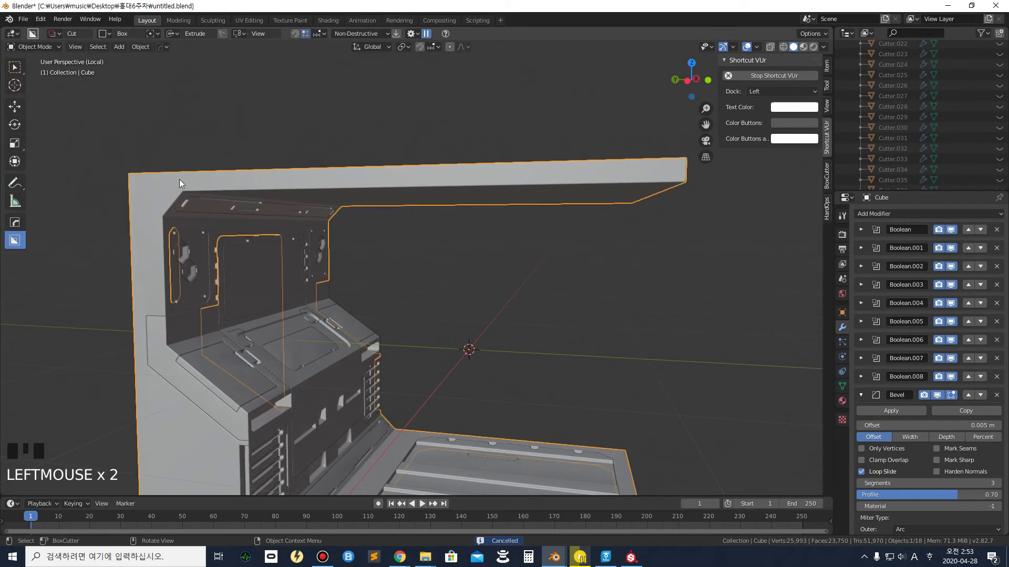
pyautogui.moveTo(185, 178)
pyautogui.mouseDown()
pyautogui.moveTo(508, 279)
pyautogui.moveTo(664, 271)
pyautogui.moveTo(394, 234)
pyautogui.mouseUp()
pyautogui.rightClick(433, 235)
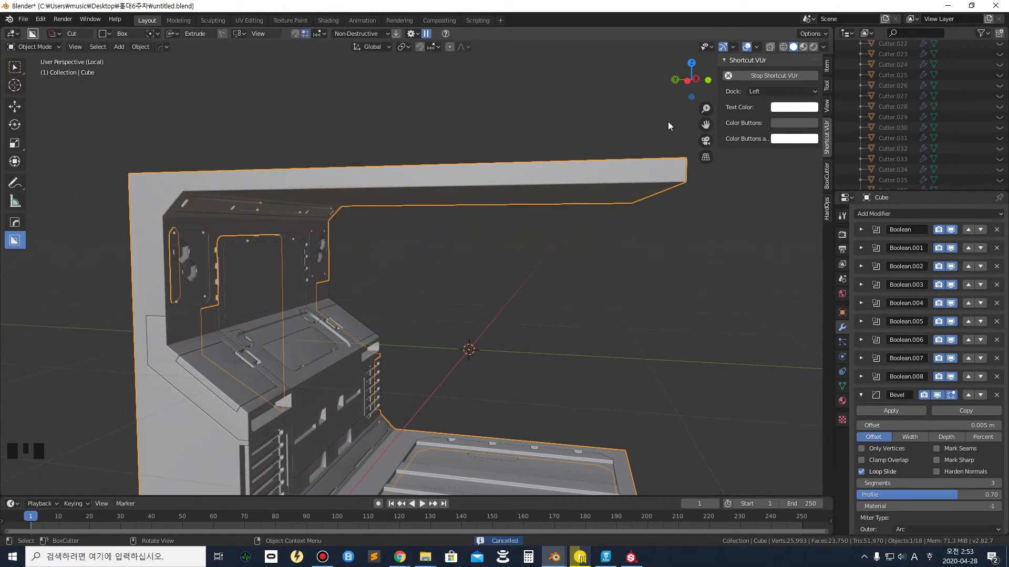
# In the left orthographic view, draw a BoxCutter box over the underside of the ceiling slab and extrude it across the model's full width
pyautogui.click(696, 82)
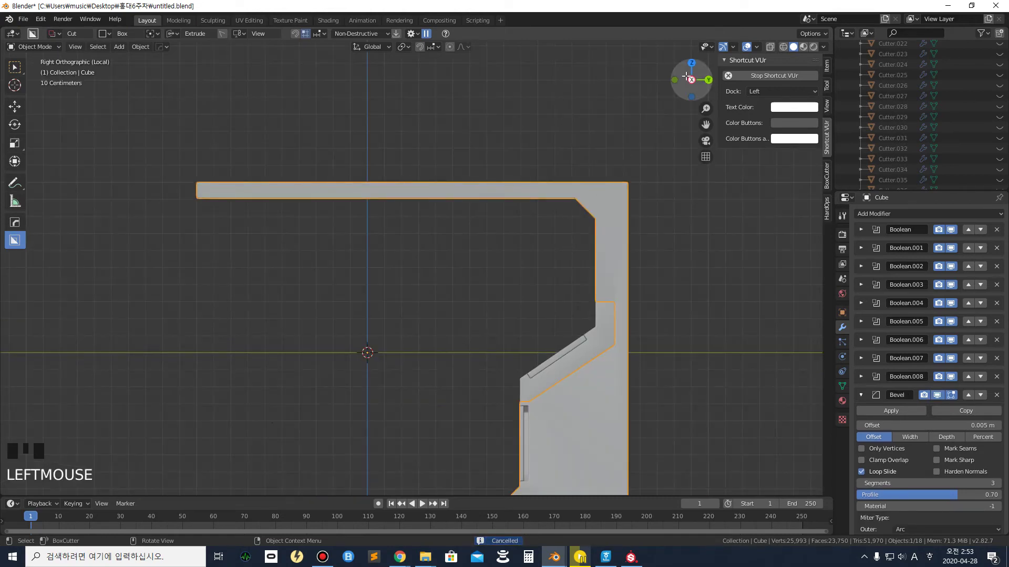
pyautogui.click(692, 79)
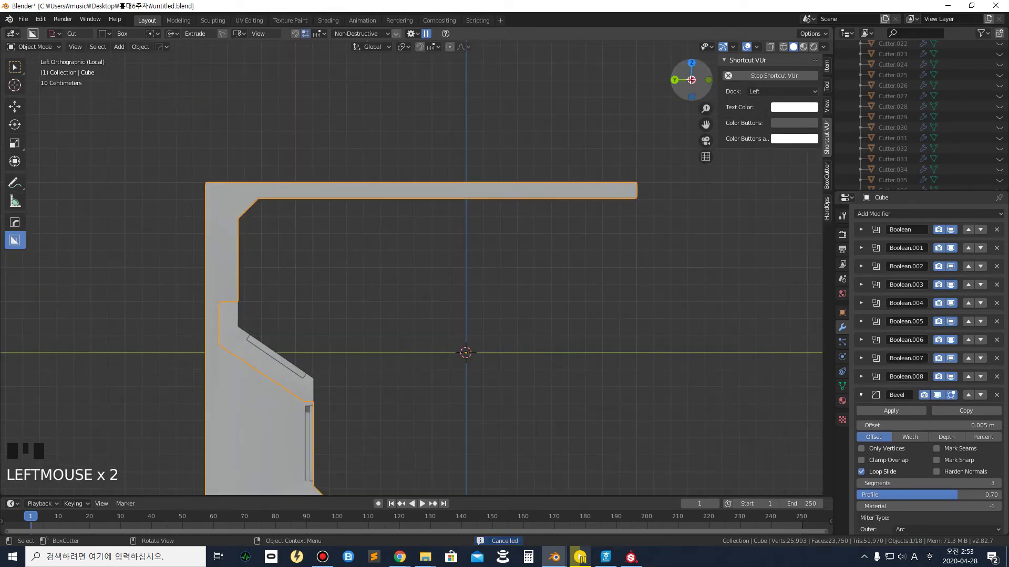
pyautogui.click(333, 247)
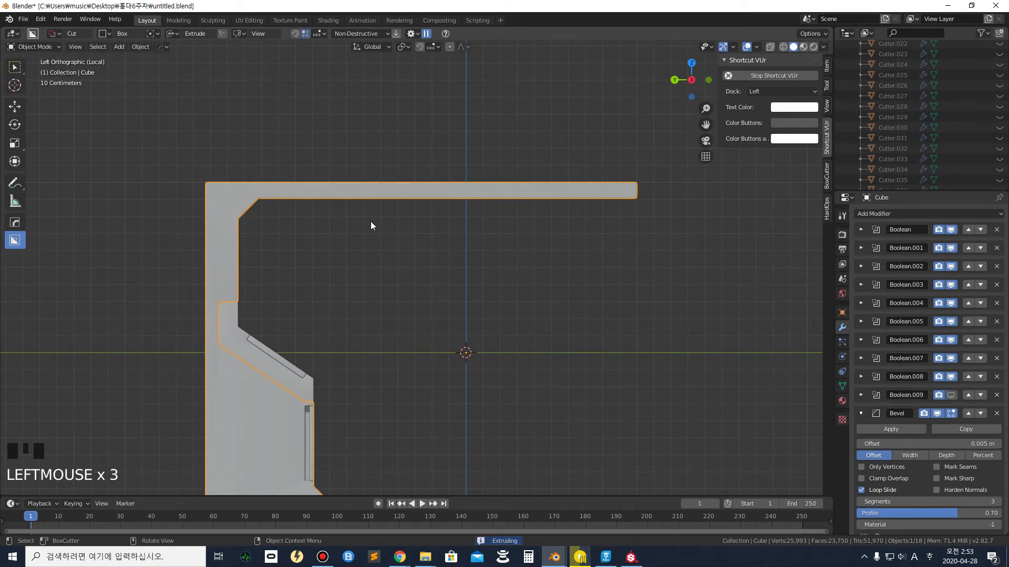
pyautogui.click(315, 205)
pyautogui.moveTo(275, 189)
pyautogui.mouseDown()
pyautogui.moveTo(388, 232)
pyautogui.moveTo(625, 255)
pyautogui.mouseUp()
pyautogui.moveTo(625, 255); pyautogui.dragTo(547, 288, button='middle')
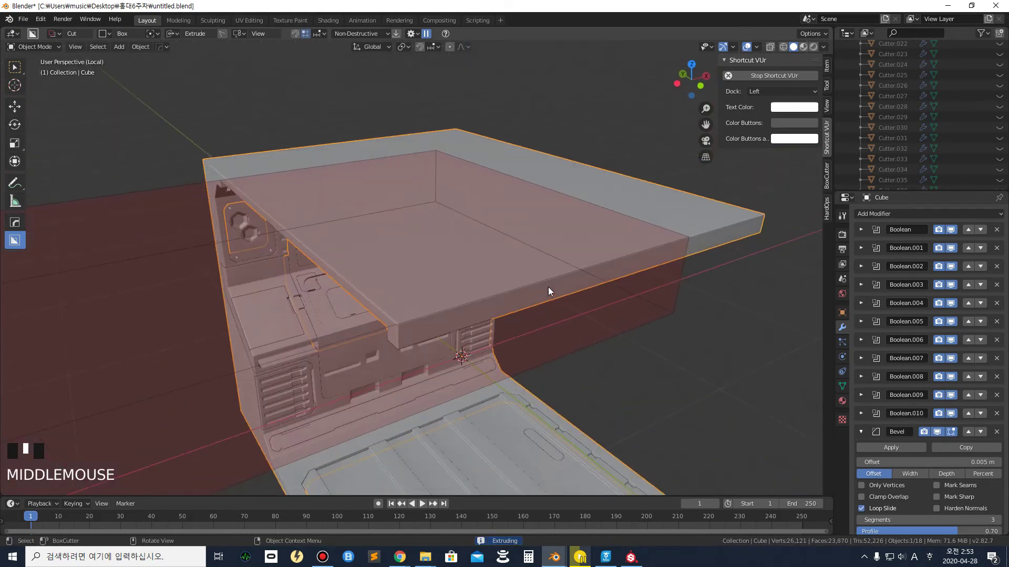
pyautogui.scroll(-2, 565, 288)
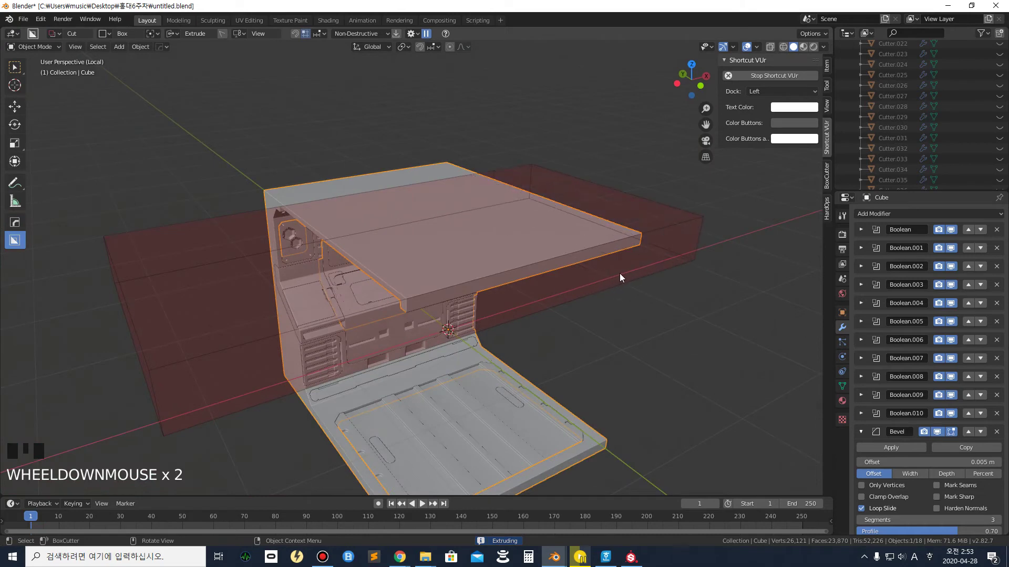
# Switch the drawn cutter to Slice and apply it to separate the ceiling panel from the wall body
pyautogui.press('x')
pyautogui.moveTo(631, 253); pyautogui.dragTo(651, 226, button='middle')
pyautogui.click(651, 226)
pyautogui.scroll(3, 281, 205)
pyautogui.moveTo(264, 187); pyautogui.dragTo(536, 90, button='middle')
pyautogui.scroll(-2, 249, 252)
pyautogui.scroll(2, 571, 112)
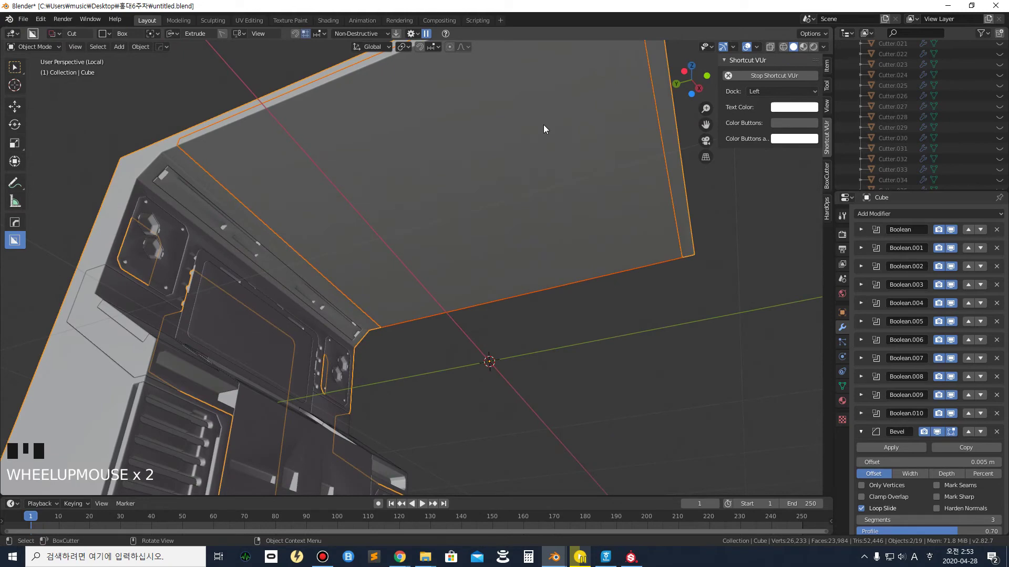
# Select only the sliced ceiling panel, close to its corner above the strip panel
pyautogui.keyDown('shift'); pyautogui.moveTo(435, 169); pyautogui.dragTo(304, 155, button='middle'); pyautogui.keyUp('shift')
pyautogui.scroll(2, 325, 128)
pyautogui.scroll(-2, 273, 143)
pyautogui.click(339, 119)
pyautogui.click(278, 111)
pyautogui.scroll(3, 330, 112)
pyautogui.keyDown('shift'); pyautogui.moveTo(330, 112); pyautogui.dragTo(287, 158, button='middle'); pyautogui.keyUp('shift')
pyautogui.moveTo(282, 144)
pyautogui.mouseDown()
pyautogui.moveTo(318, 194)
pyautogui.moveTo(319, 181)
pyautogui.mouseUp()
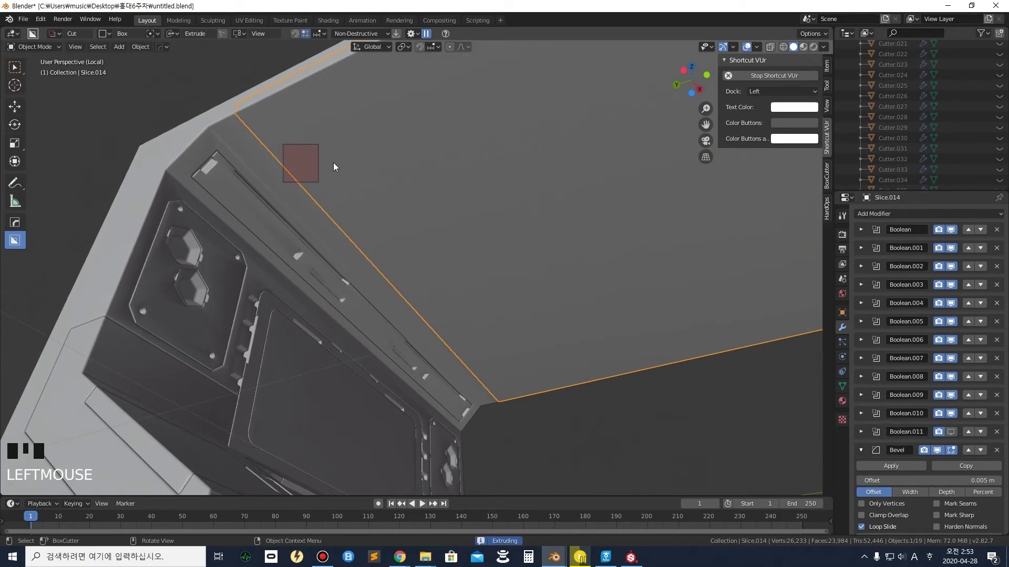
pyautogui.rightClick(250, 111)
pyautogui.moveTo(290, 150); pyautogui.dragTo(337, 204)
pyautogui.rightClick(334, 174)
pyautogui.moveTo(308, 158)
pyautogui.mouseDown(button='middle')
pyautogui.moveTo(318, 160)
pyautogui.moveTo(311, 185)
pyautogui.mouseUp(button='middle')
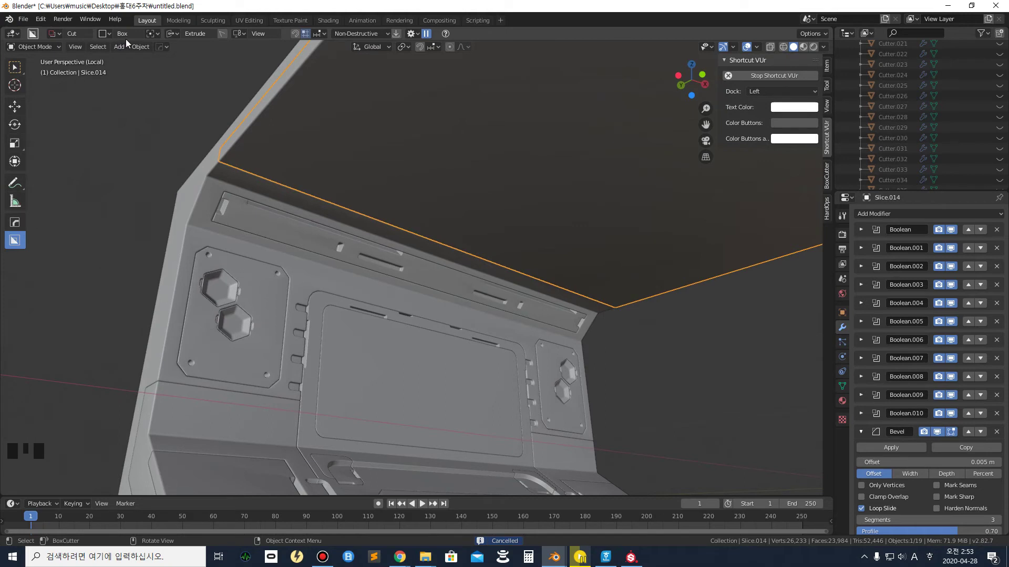
pyautogui.click(241, 35)
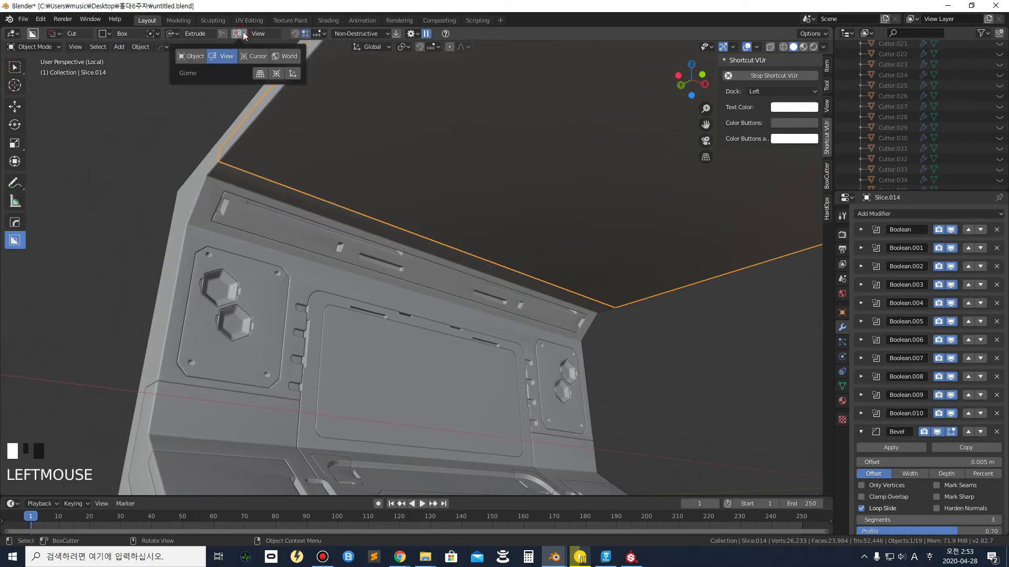
pyautogui.click(244, 36)
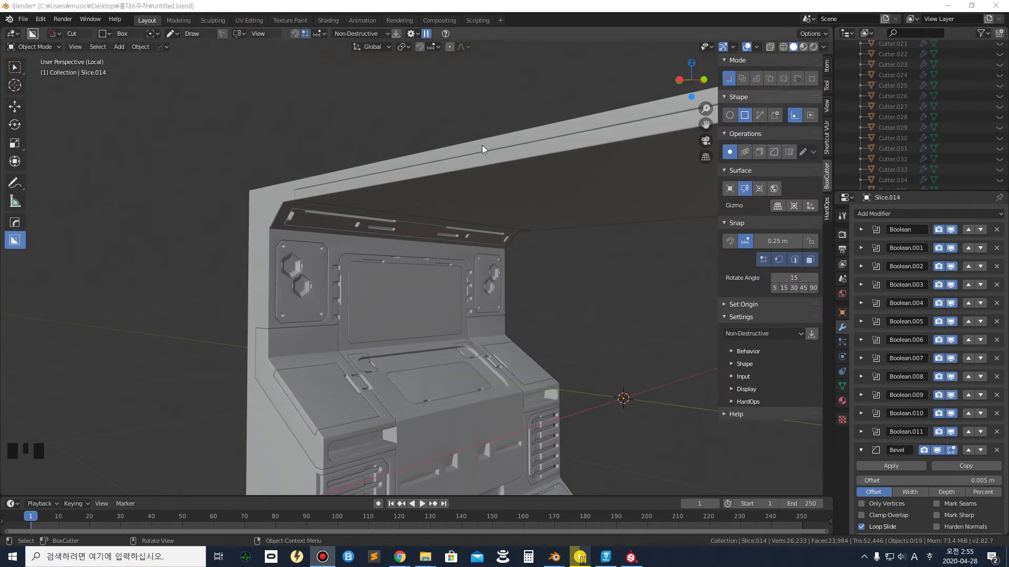
pyautogui.moveTo(483, 146); pyautogui.dragTo(413, 164, button='middle')
pyautogui.click(417, 174)
pyautogui.moveTo(424, 163); pyautogui.dragTo(374, 207)
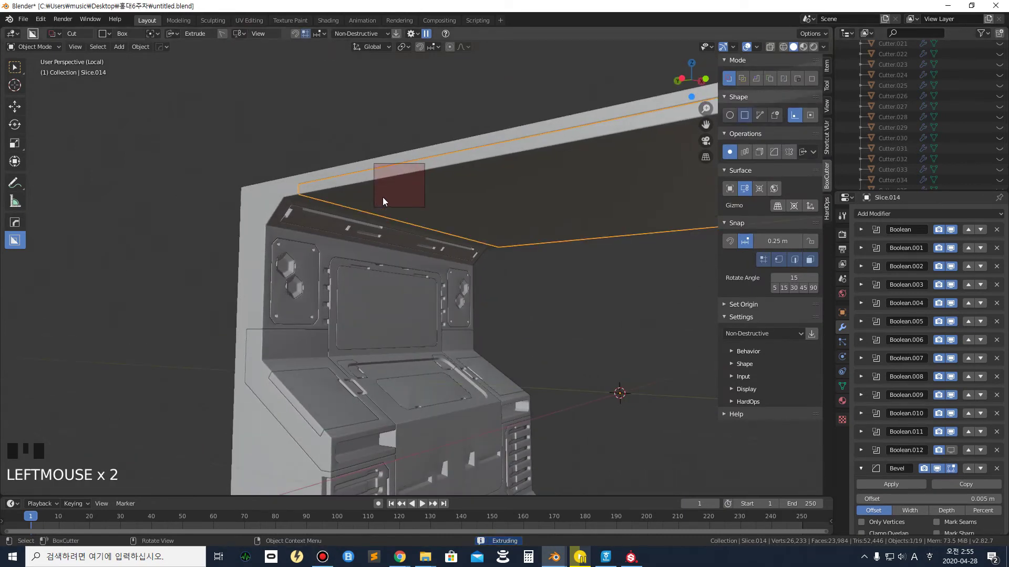
pyautogui.rightClick(390, 187)
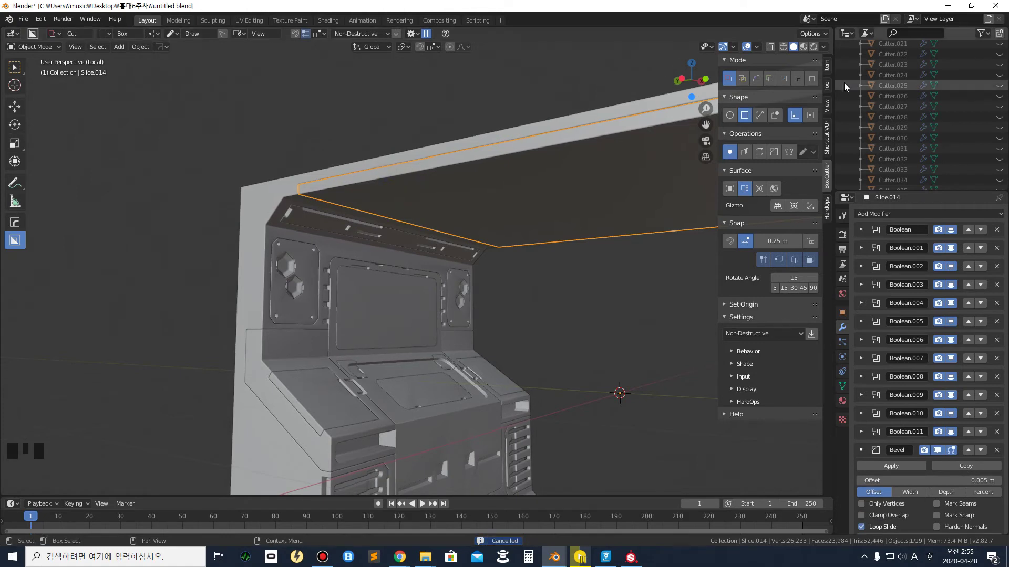
# Switch the BoxCutter alignment to Object and try a small box cut on the ceiling panel's side edge
pyautogui.click(239, 34)
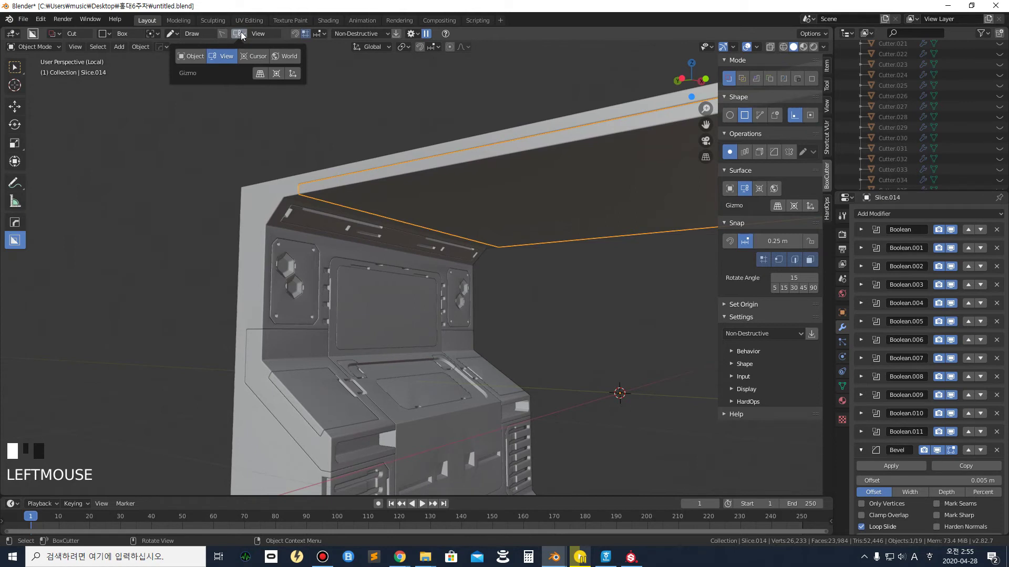
pyautogui.click(189, 56)
pyautogui.click(389, 179)
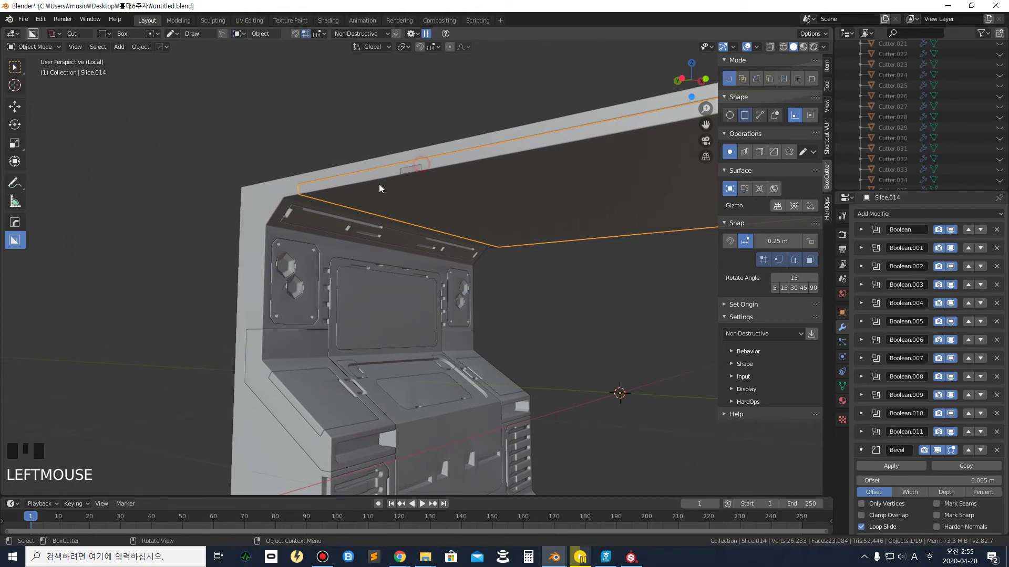
pyautogui.moveTo(386, 181); pyautogui.dragTo(370, 190)
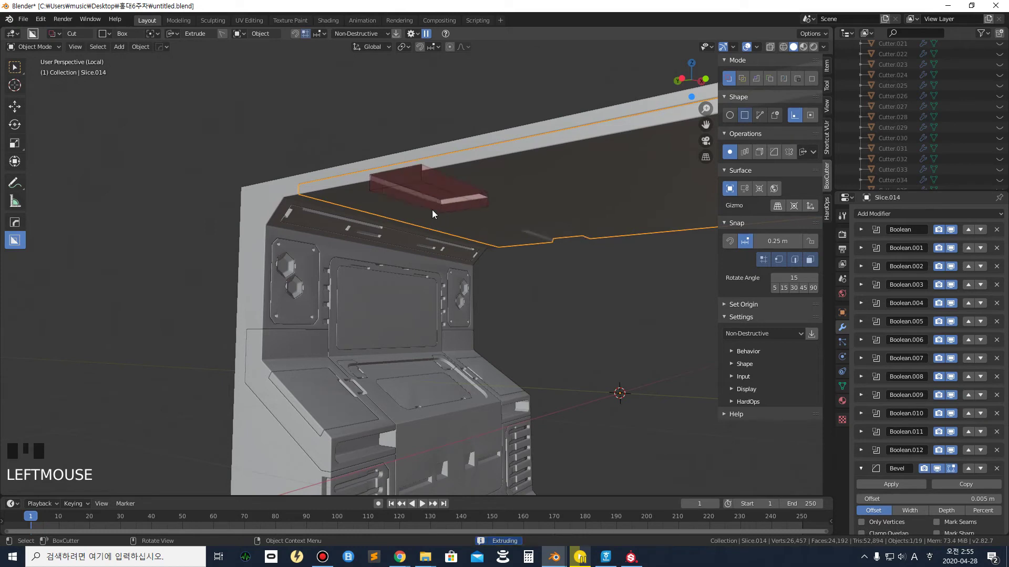
pyautogui.rightClick(334, 123)
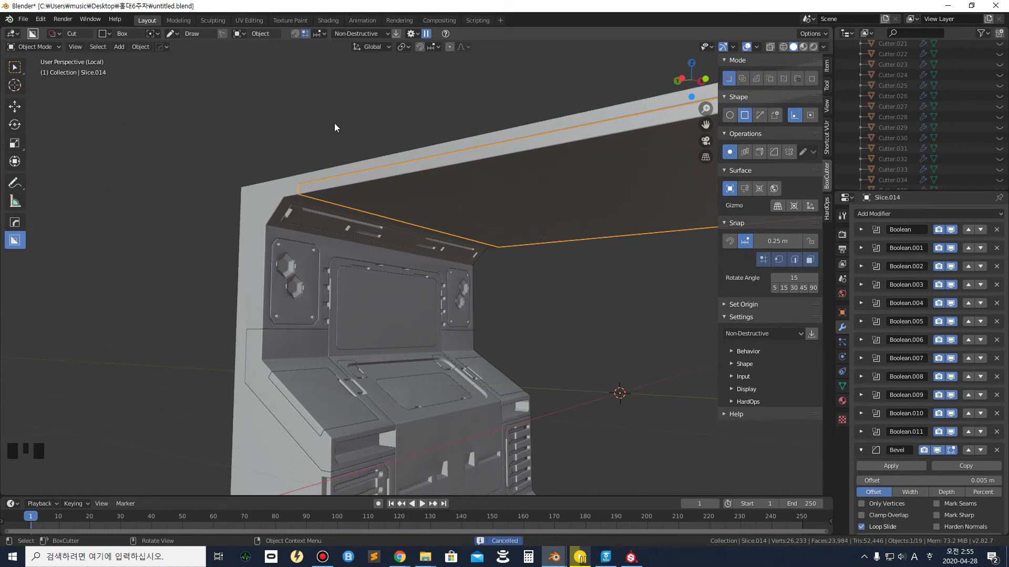
# Cut a thin rectangular notch into the ceiling panel's rear edge, along the seam above the strip panel
pyautogui.click(238, 34)
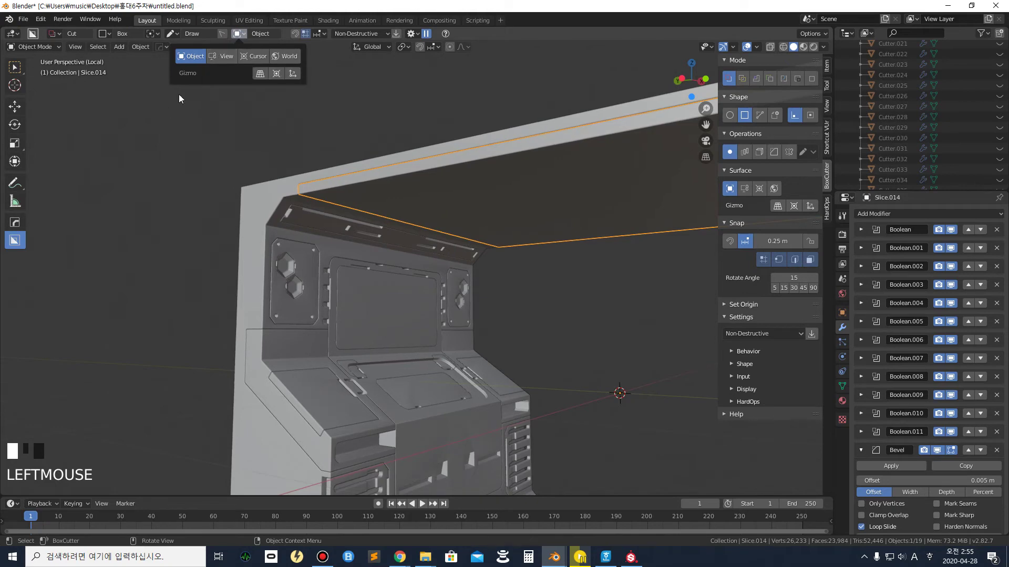
pyautogui.click(357, 150)
pyautogui.scroll(2, 348, 156)
pyautogui.scroll(-2, 348, 156)
pyautogui.moveTo(354, 153); pyautogui.dragTo(329, 169, button='middle')
pyautogui.scroll(3, 322, 201)
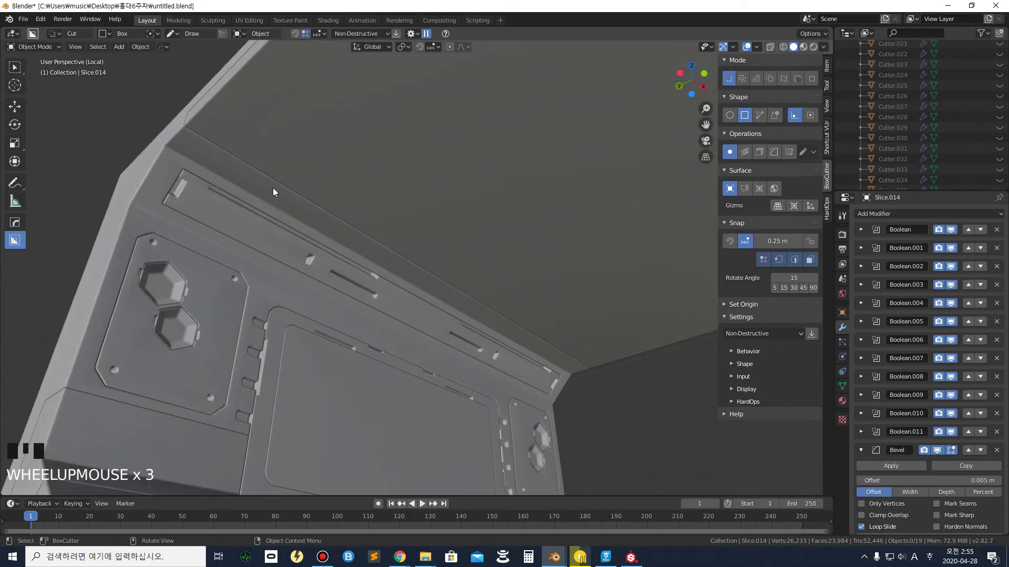
pyautogui.click(299, 177)
pyautogui.moveTo(259, 165); pyautogui.dragTo(333, 222)
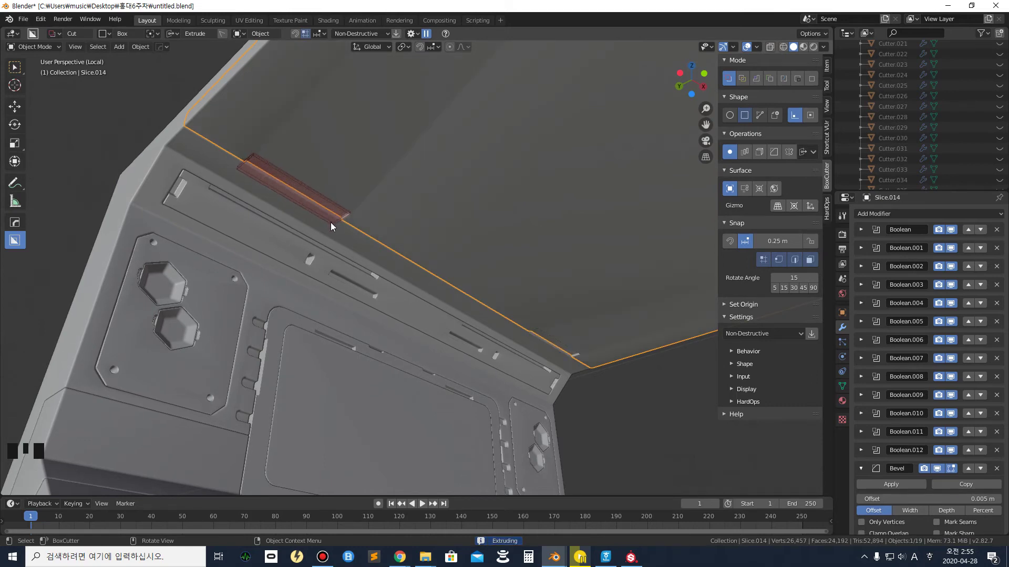
pyautogui.click(330, 220)
pyautogui.click(128, 106)
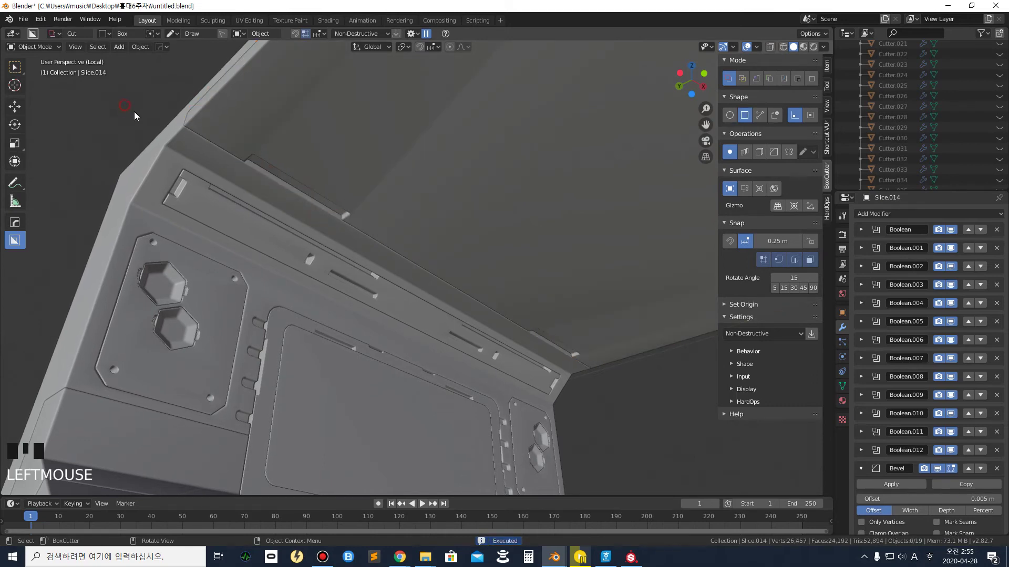
# Cut an elongated notch with rounded corners into the ceiling panel's front edge, close to its outer corner
pyautogui.scroll(-4, 270, 170)
pyautogui.keyDown('shift'); pyautogui.moveTo(453, 175); pyautogui.dragTo(291, 247, button='middle'); pyautogui.keyUp('shift')
pyautogui.scroll(-2, 358, 166)
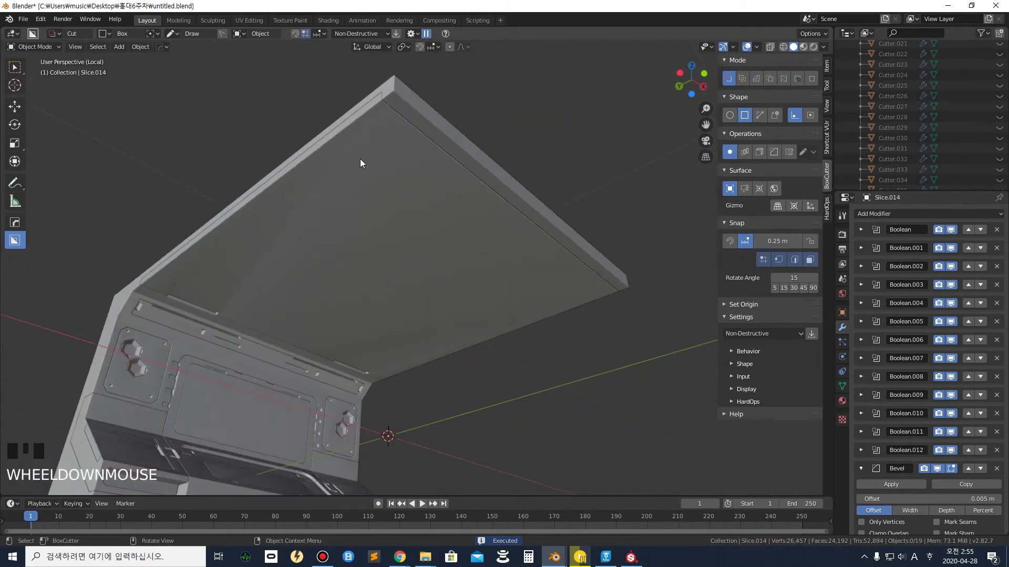
pyautogui.scroll(3, 377, 131)
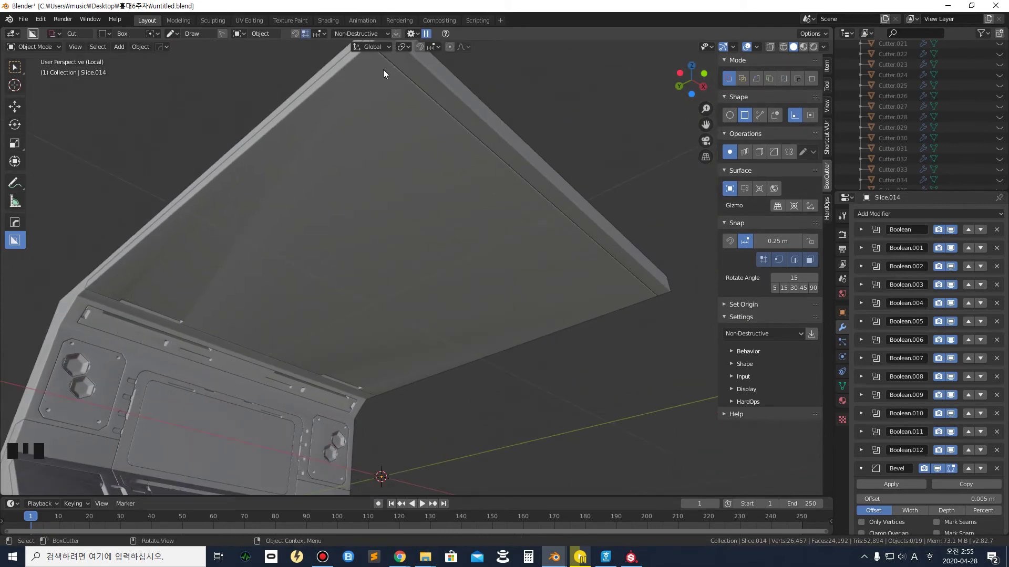
pyautogui.click(387, 88)
pyautogui.moveTo(384, 71); pyautogui.dragTo(466, 120)
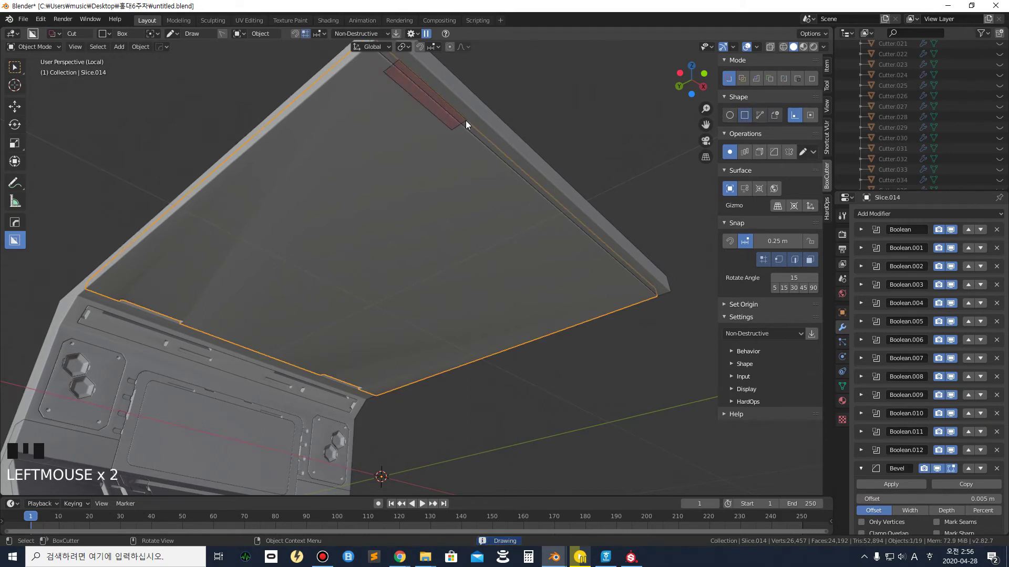
pyautogui.press('b')
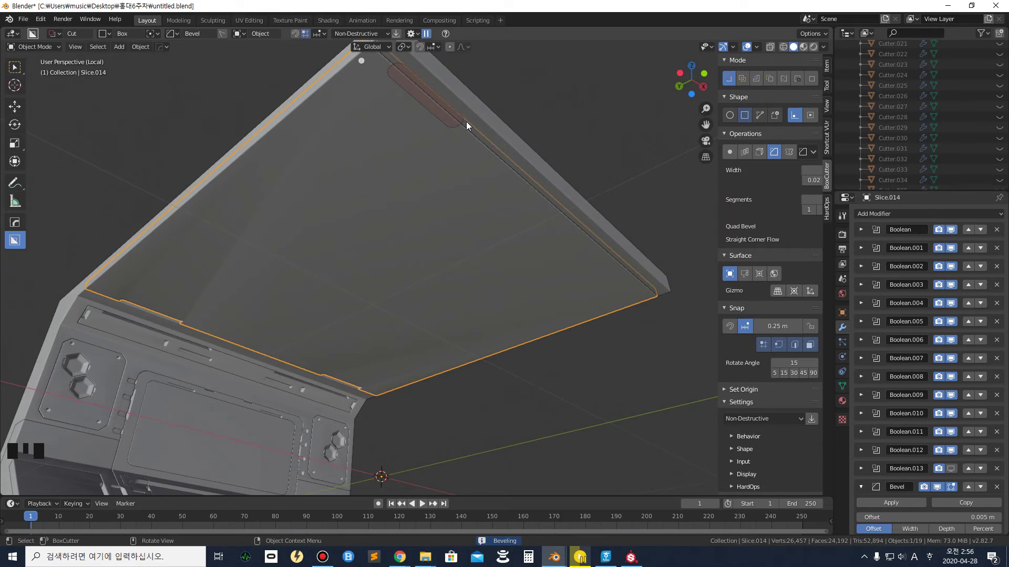
pyautogui.press('Tab')
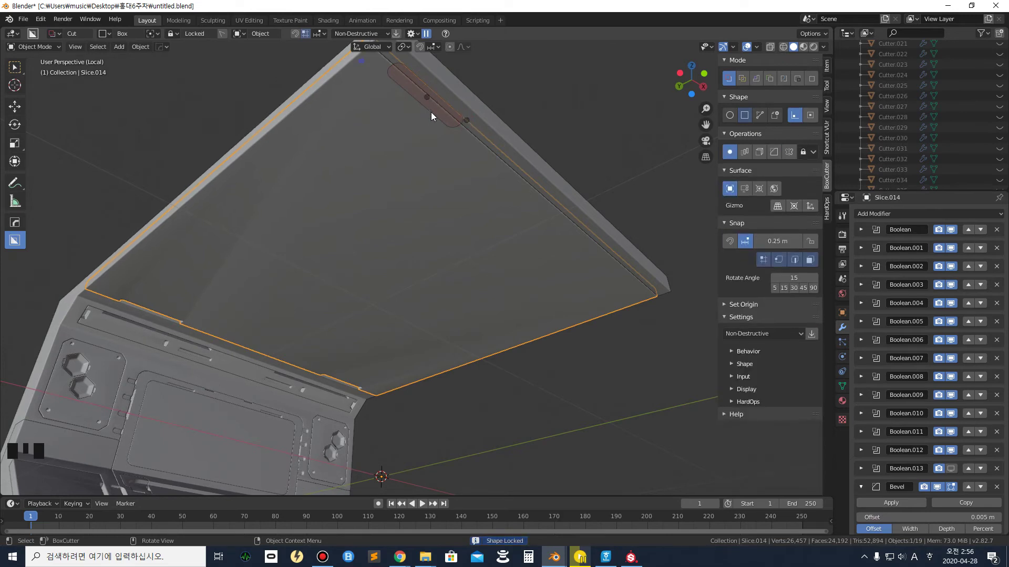
pyautogui.press('e')
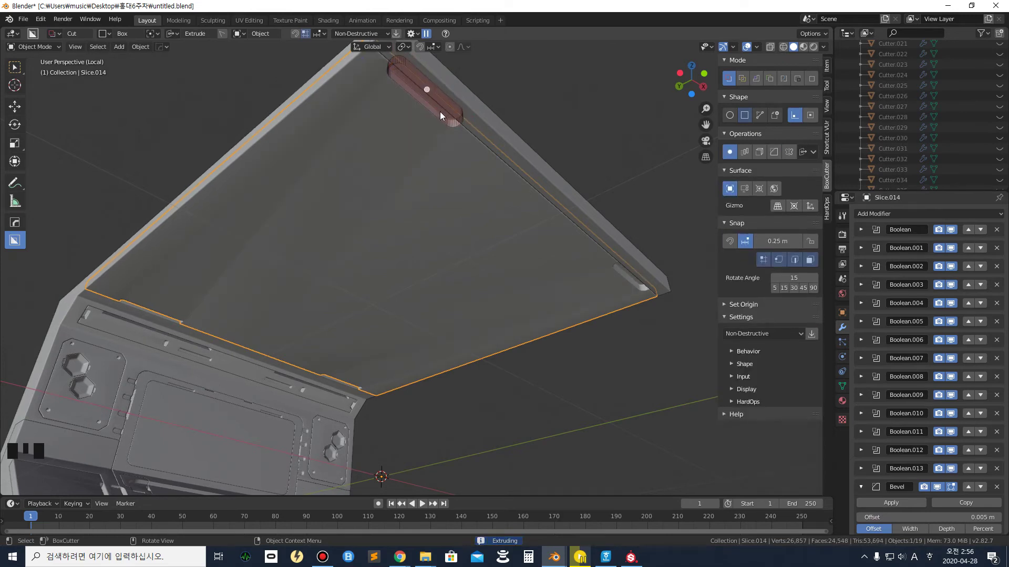
pyautogui.click(464, 133)
# Select only the main wall body instead of the ceiling panel
pyautogui.scroll(-2, 464, 134)
pyautogui.moveTo(467, 144); pyautogui.dragTo(360, 187, button='middle')
pyautogui.scroll(2, 332, 197)
pyautogui.scroll(-1, 360, 185)
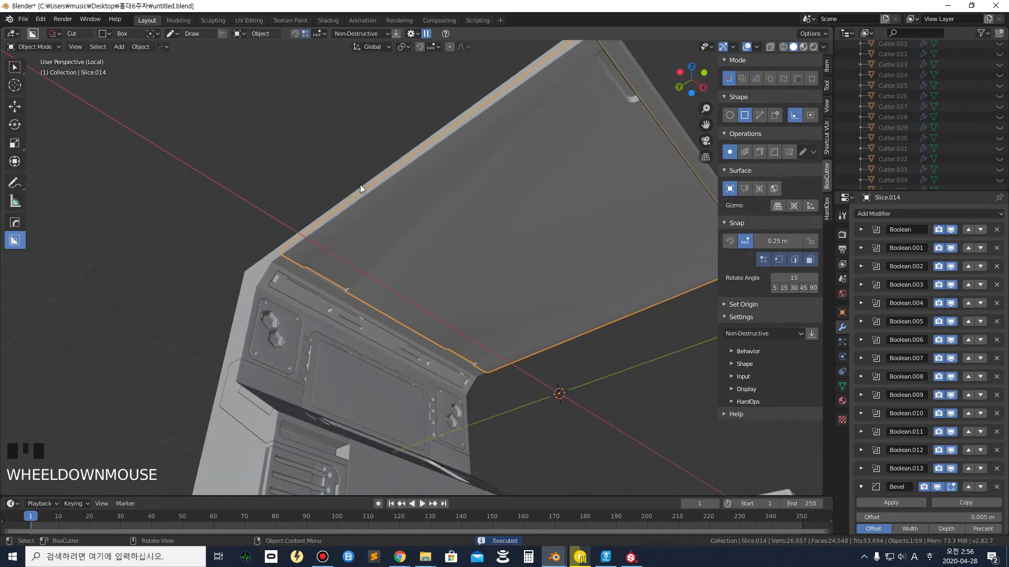
pyautogui.scroll(3, 338, 276)
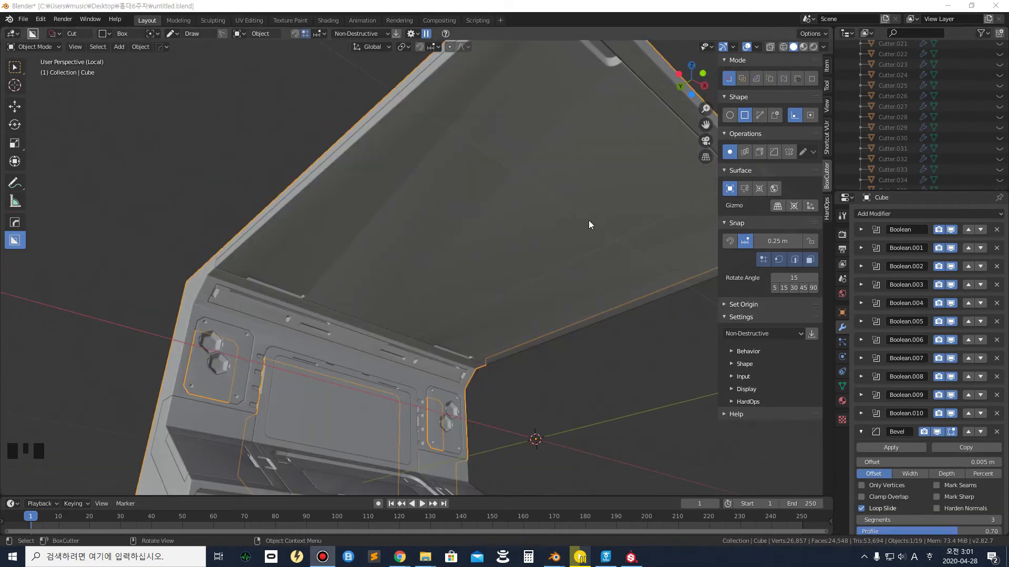
pyautogui.moveTo(276, 213); pyautogui.dragTo(225, 209, button='middle')
pyautogui.scroll(2, 313, 228)
pyautogui.click(354, 169)
pyautogui.click(232, 237)
# Draw a BoxCutter box along the top of the ceiling slab, extrude it across the full width and slice off the top layer
pyautogui.scroll(-2, 257, 234)
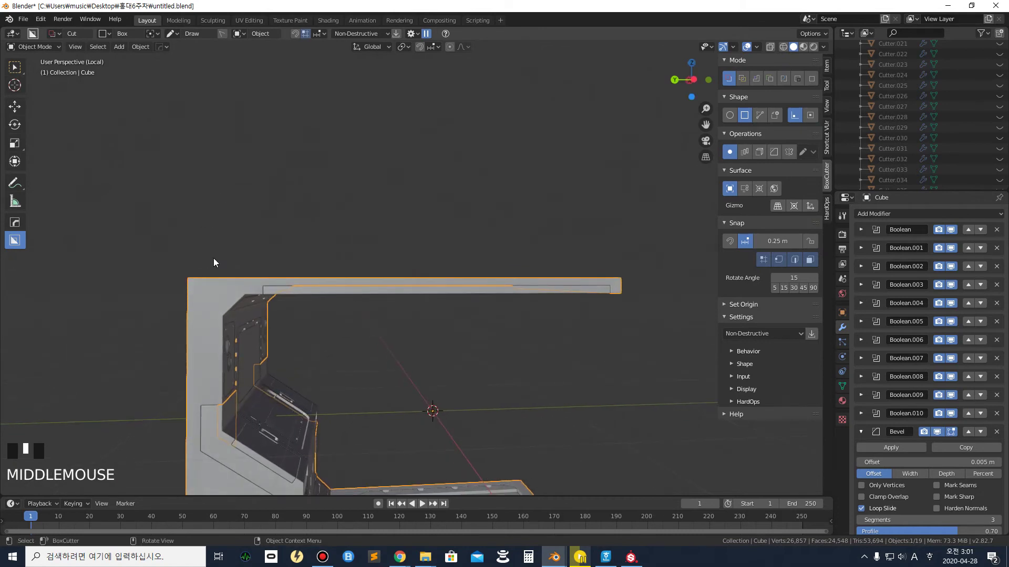
pyautogui.moveTo(200, 284)
pyautogui.mouseDown()
pyautogui.moveTo(459, 263)
pyautogui.moveTo(630, 231)
pyautogui.mouseUp()
pyautogui.moveTo(631, 232); pyautogui.dragTo(521, 300, button='middle')
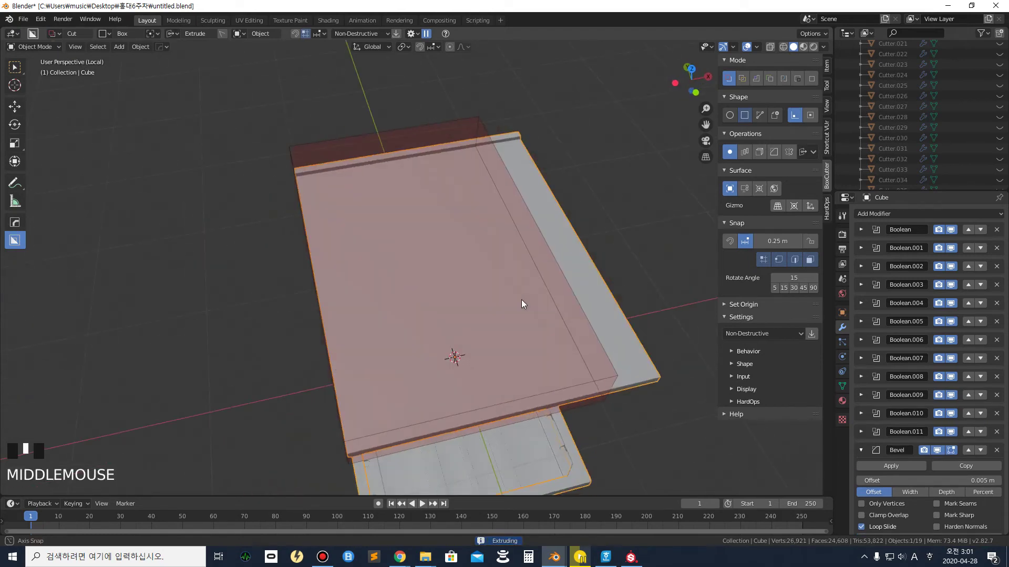
pyautogui.click(680, 261)
pyautogui.moveTo(318, 305); pyautogui.dragTo(503, 241, button='middle')
pyautogui.click(288, 288)
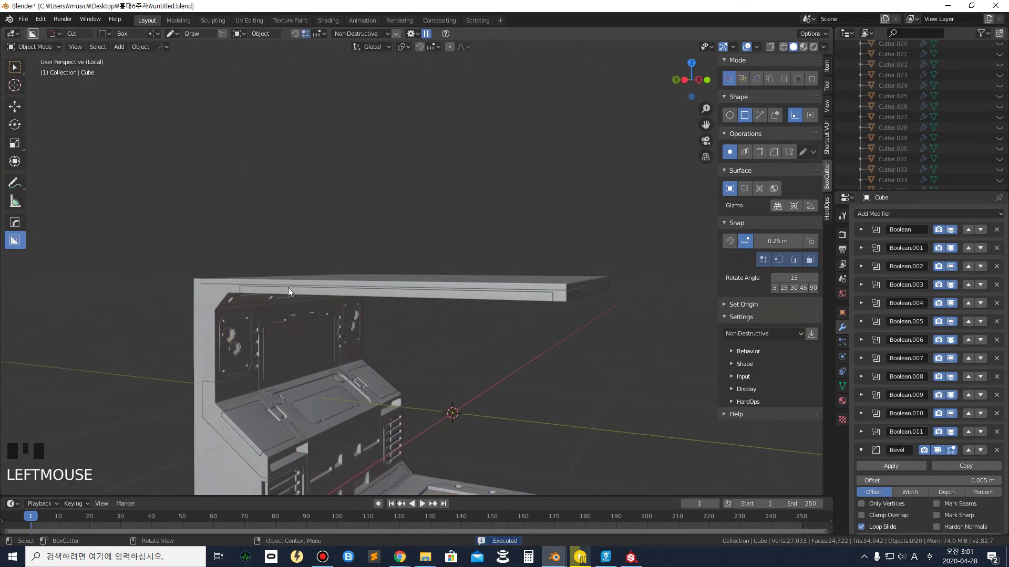
# Select the ceiling panel Slice.014 again, with its underside in view
pyautogui.scroll(2, 271, 293)
pyautogui.moveTo(271, 295); pyautogui.dragTo(262, 228, button='middle')
pyautogui.scroll(-1, 266, 234)
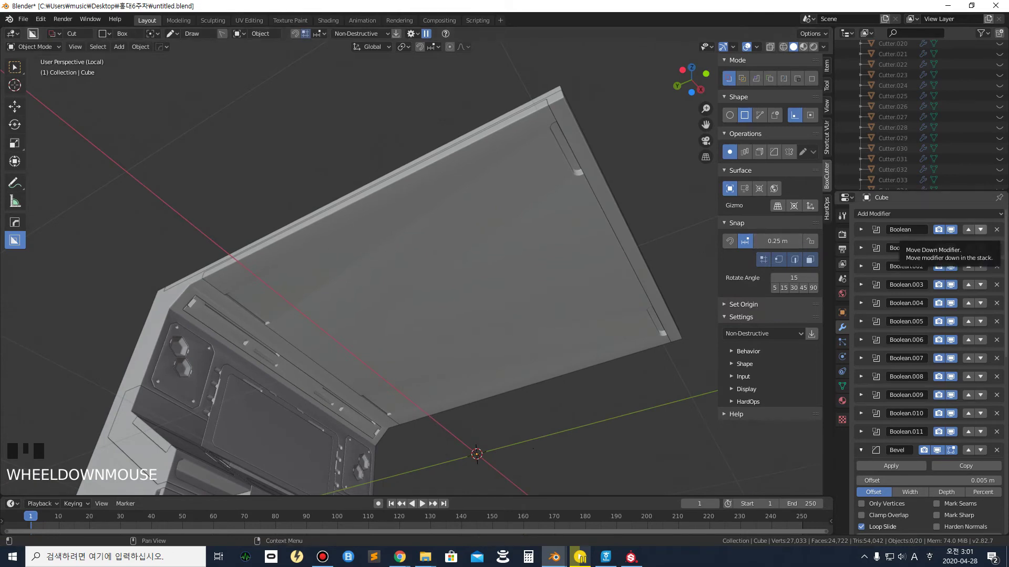
pyautogui.doubleClick(339, 233)
pyautogui.scroll(2, 310, 234)
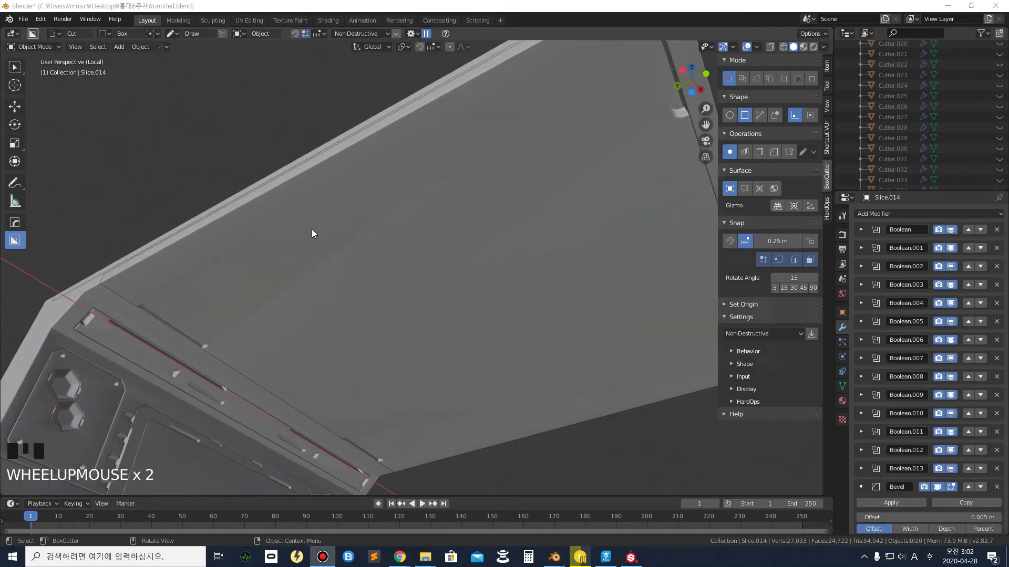
pyautogui.scroll(-3, 350, 210)
pyautogui.moveTo(351, 209); pyautogui.dragTo(357, 241, button='middle')
pyautogui.scroll(2, 307, 217)
pyautogui.scroll(-1, 359, 241)
pyautogui.scroll(-1, 358, 236)
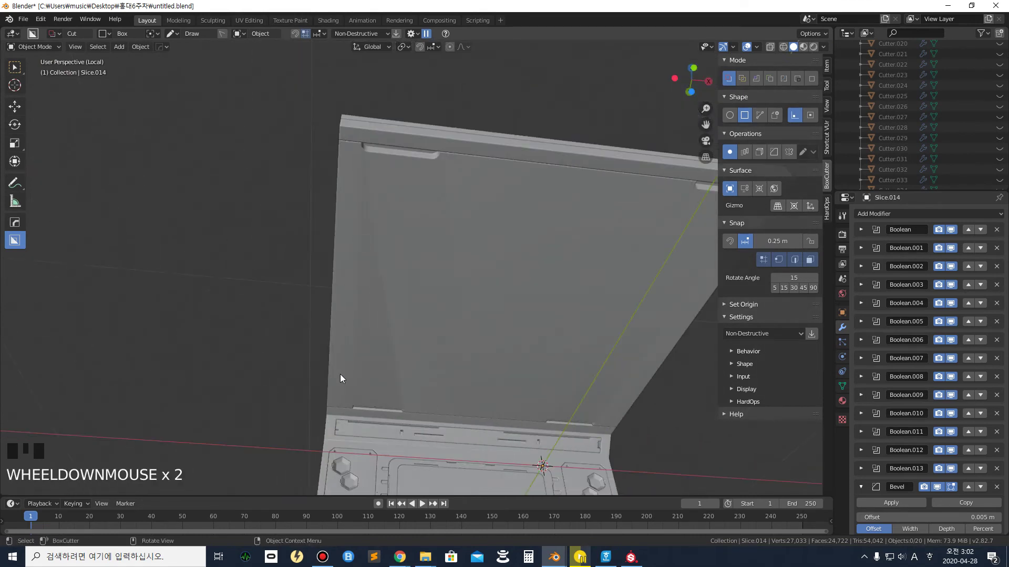
pyautogui.click(343, 386)
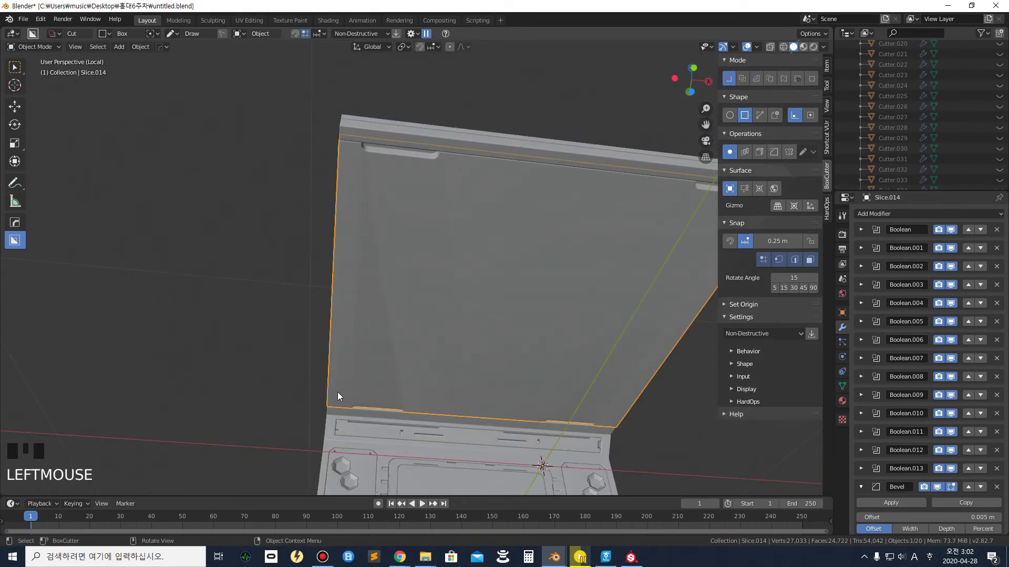
# Cut a long, shallow groove with rounded corners into the ceiling panel's underside, running beside its side edge
pyautogui.moveTo(337, 392)
pyautogui.mouseDown()
pyautogui.moveTo(373, 393)
pyautogui.moveTo(401, 256)
pyautogui.moveTo(400, 187)
pyautogui.moveTo(390, 172)
pyautogui.mouseUp()
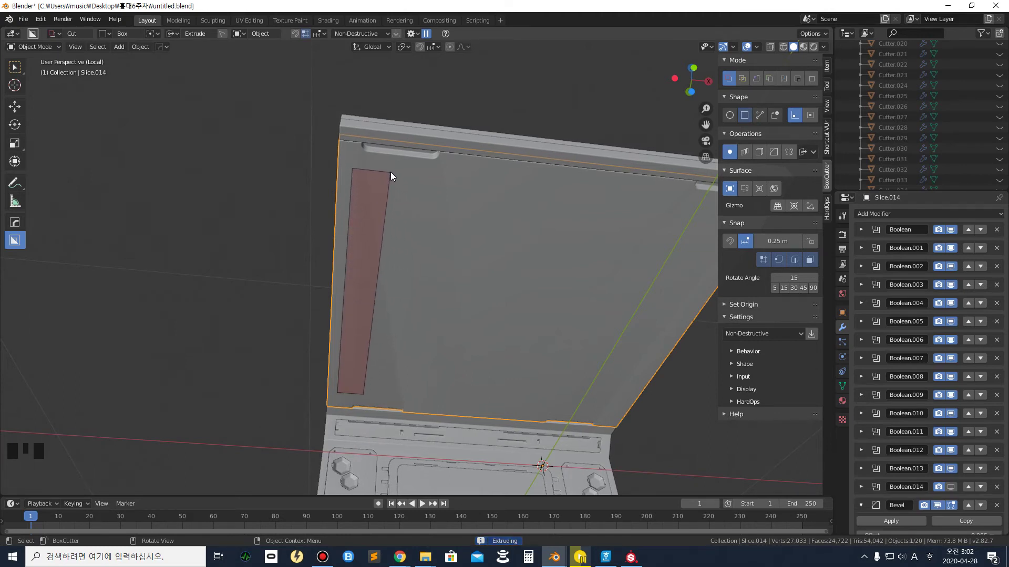
pyautogui.press('b')
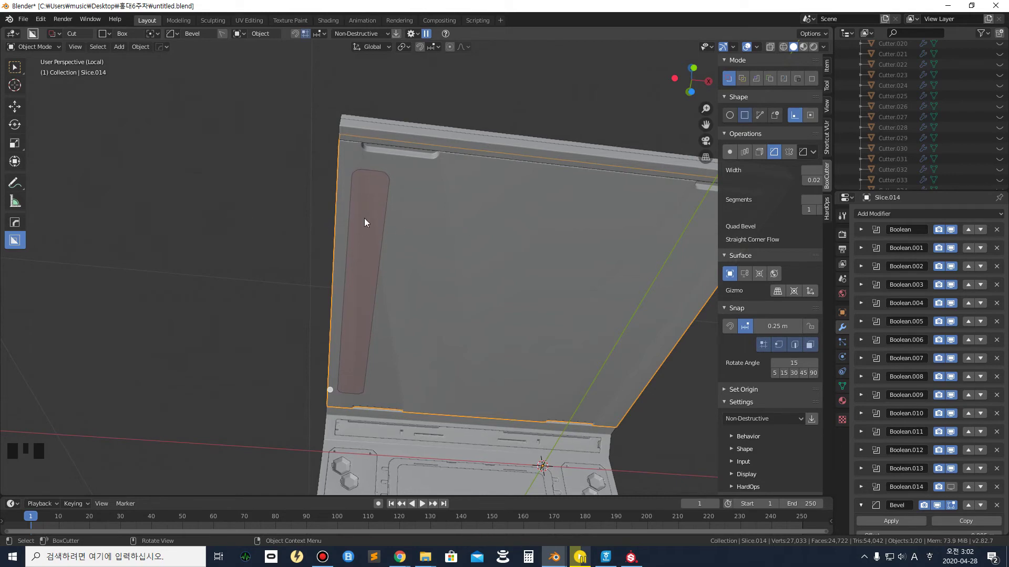
pyautogui.press('Tab')
pyautogui.moveTo(376, 219); pyautogui.dragTo(449, 244, button='middle')
pyautogui.scroll(2, 437, 220)
pyautogui.press('e')
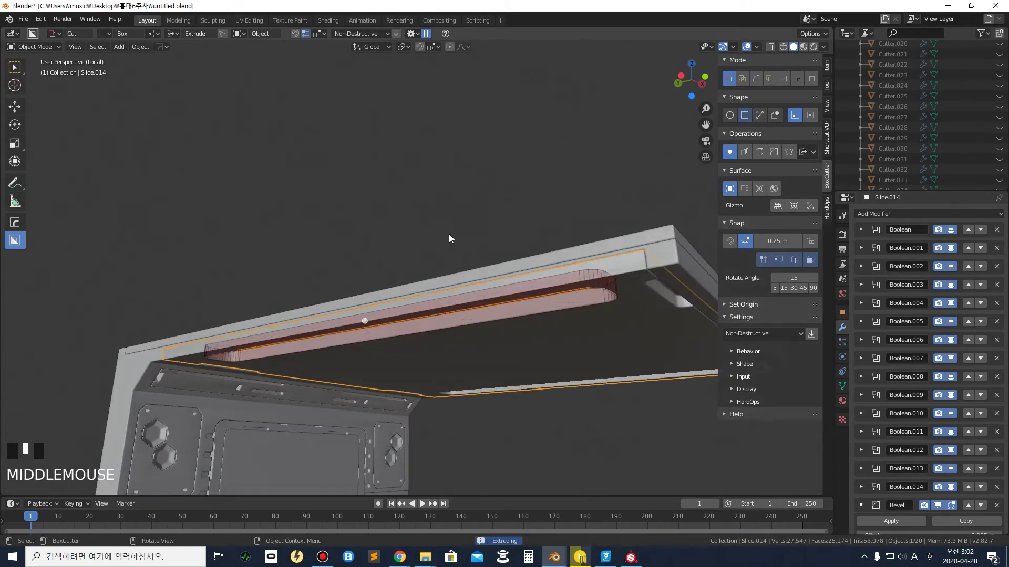
pyautogui.press('Tab')
pyautogui.moveTo(526, 248); pyautogui.dragTo(474, 219, button='middle')
pyautogui.scroll(-2, 472, 219)
pyautogui.click(233, 251)
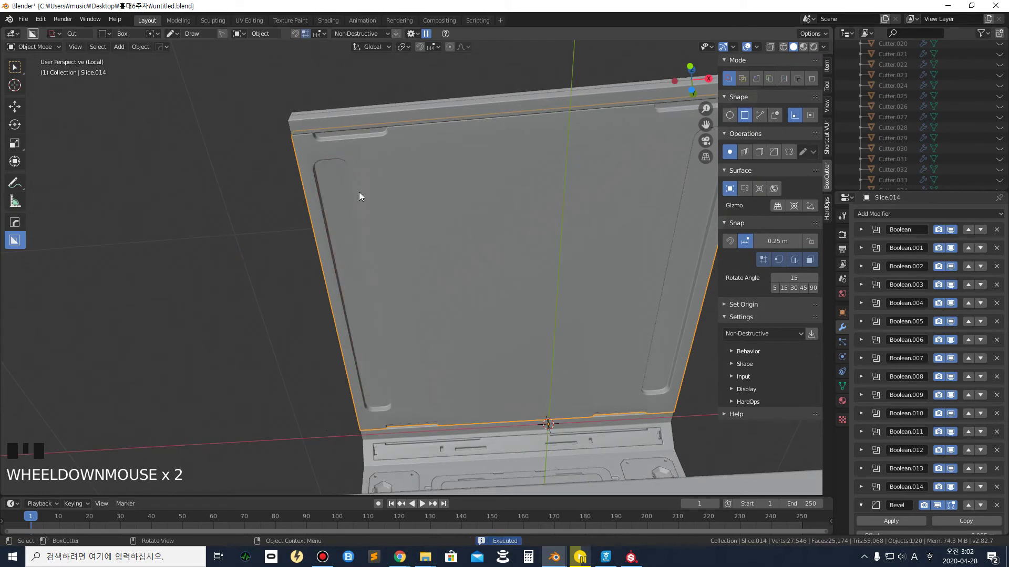
# Draw a BoxCutter box on the ceiling panel's underside near the wall end, beside the groove, and bevel its corners with 1 segment
pyautogui.moveTo(366, 197); pyautogui.dragTo(383, 207, button='middle')
pyautogui.scroll(2, 365, 168)
pyautogui.scroll(-2, 368, 201)
pyautogui.keyDown('shift'); pyautogui.moveTo(408, 279); pyautogui.dragTo(411, 235, button='middle'); pyautogui.keyUp('shift')
pyautogui.scroll(2, 379, 297)
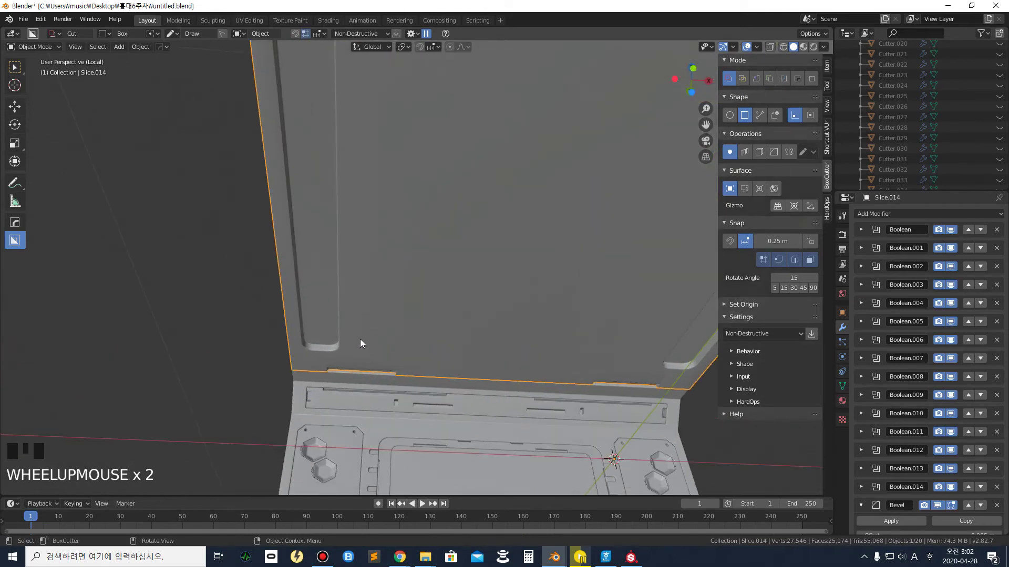
pyautogui.moveTo(360, 339); pyautogui.dragTo(366, 317, button='middle')
pyautogui.moveTo(351, 361)
pyautogui.mouseDown()
pyautogui.moveTo(388, 351)
pyautogui.moveTo(521, 269)
pyautogui.moveTo(509, 232)
pyautogui.moveTo(541, 231)
pyautogui.mouseUp()
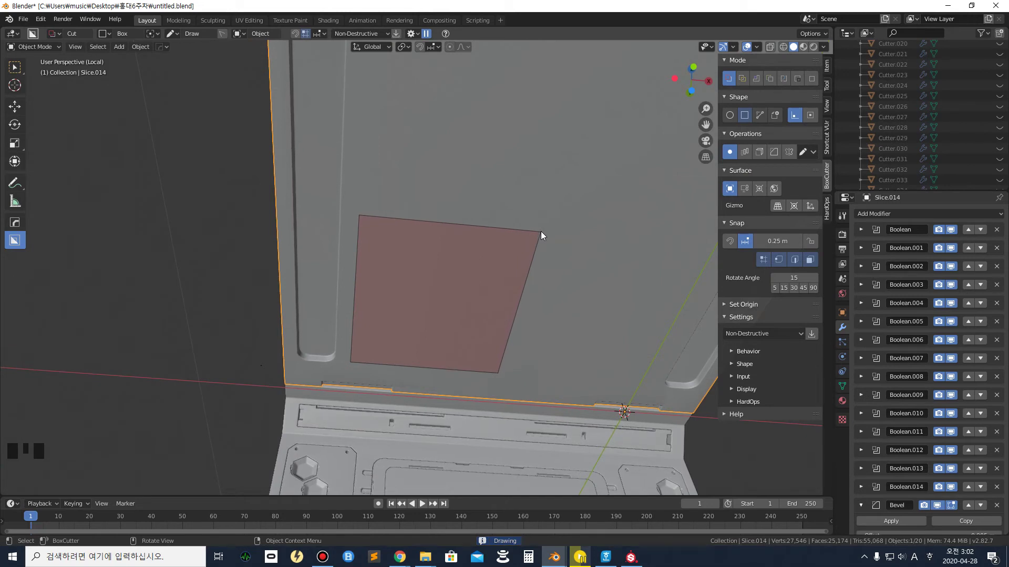
pyautogui.press('b')
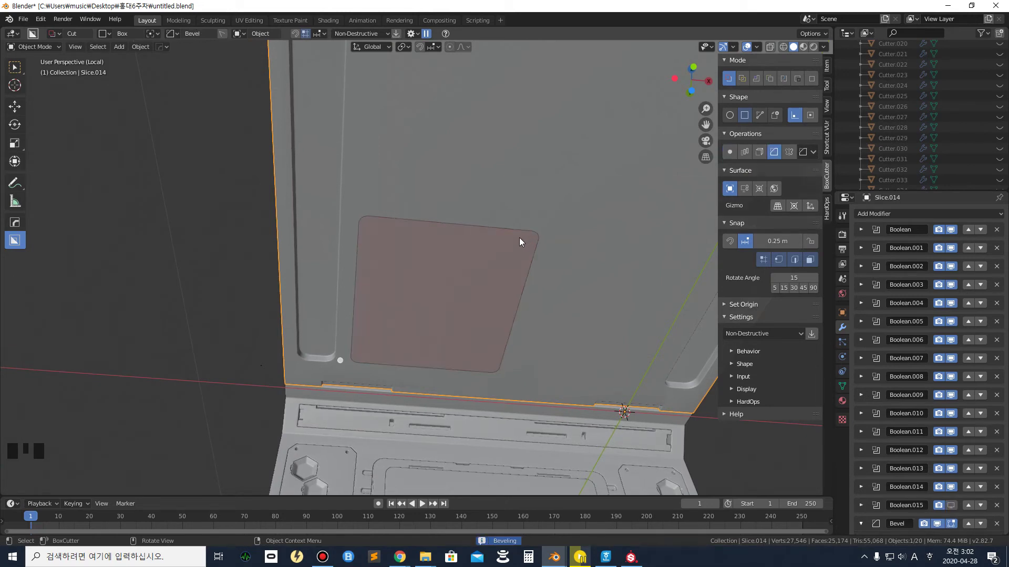
pyautogui.scroll(-5, 506, 247)
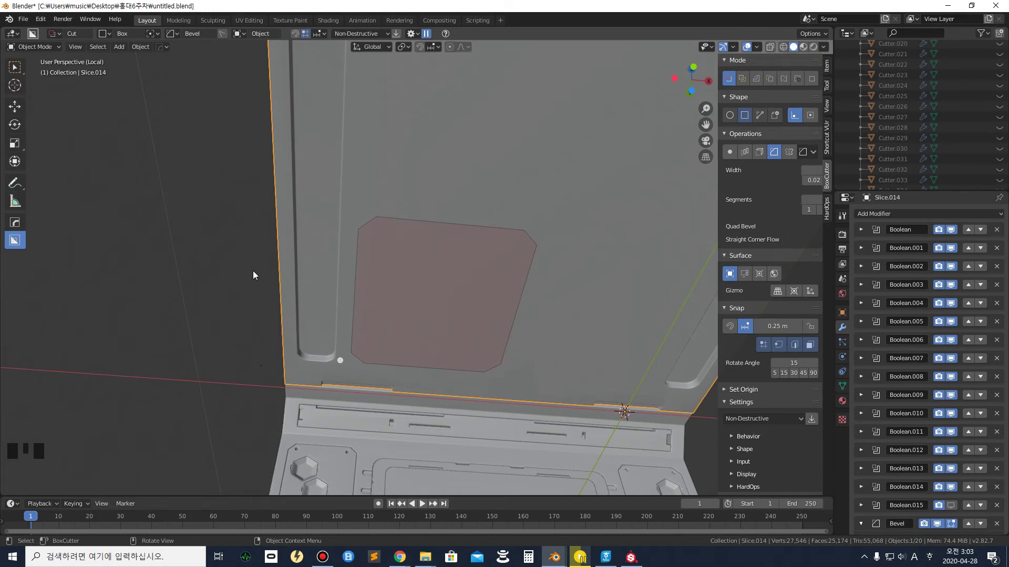
pyautogui.scroll(1, 253, 272)
pyautogui.scroll(1, 254, 272)
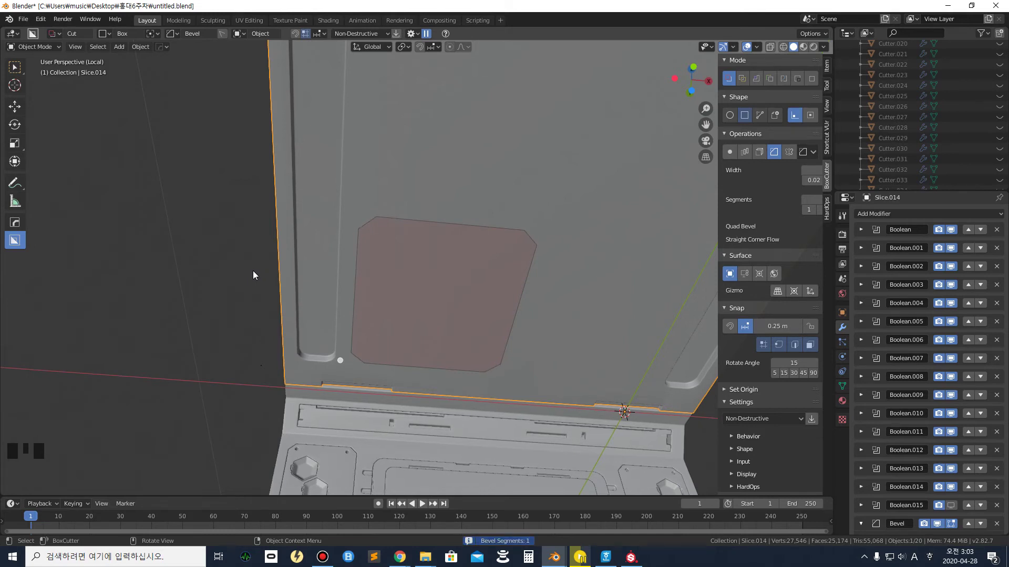
pyautogui.scroll(-4, 253, 274)
# Extrude the chamfered box shallowly into the ceiling panel and slice it out as a separate mirrored panel
pyautogui.press('Tab')
pyautogui.moveTo(317, 275); pyautogui.dragTo(389, 290, button='middle')
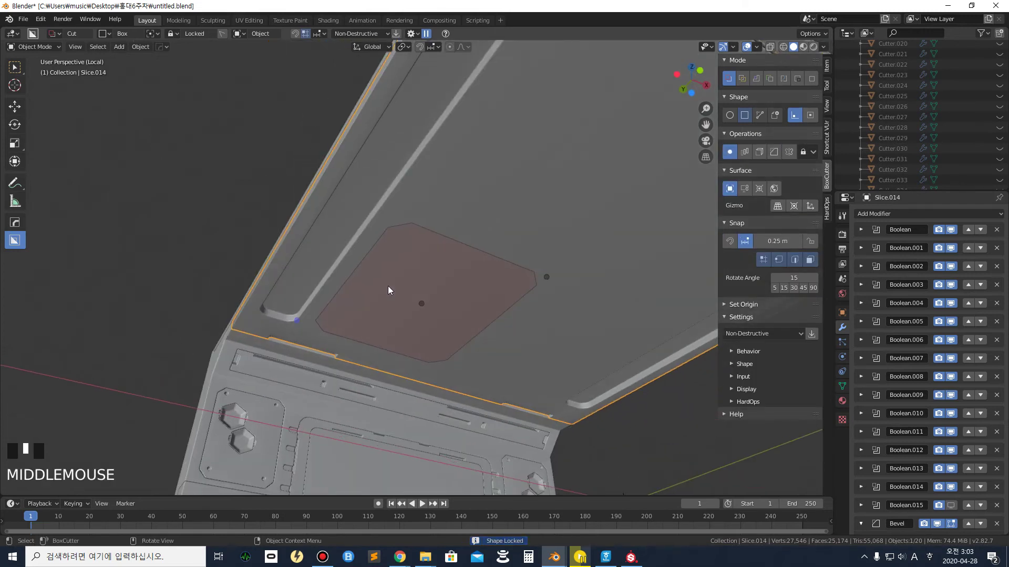
pyautogui.press('e')
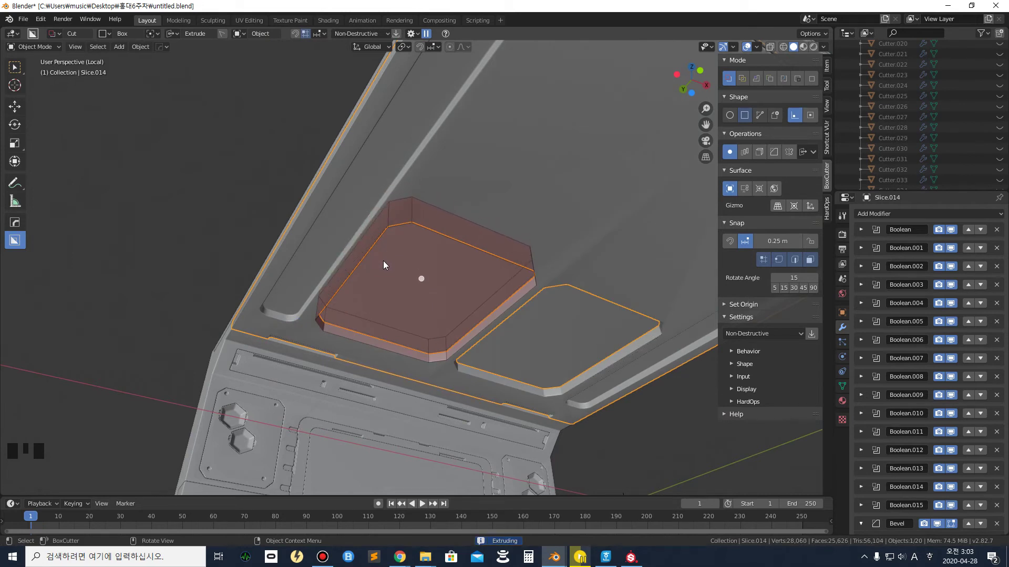
pyautogui.press('x')
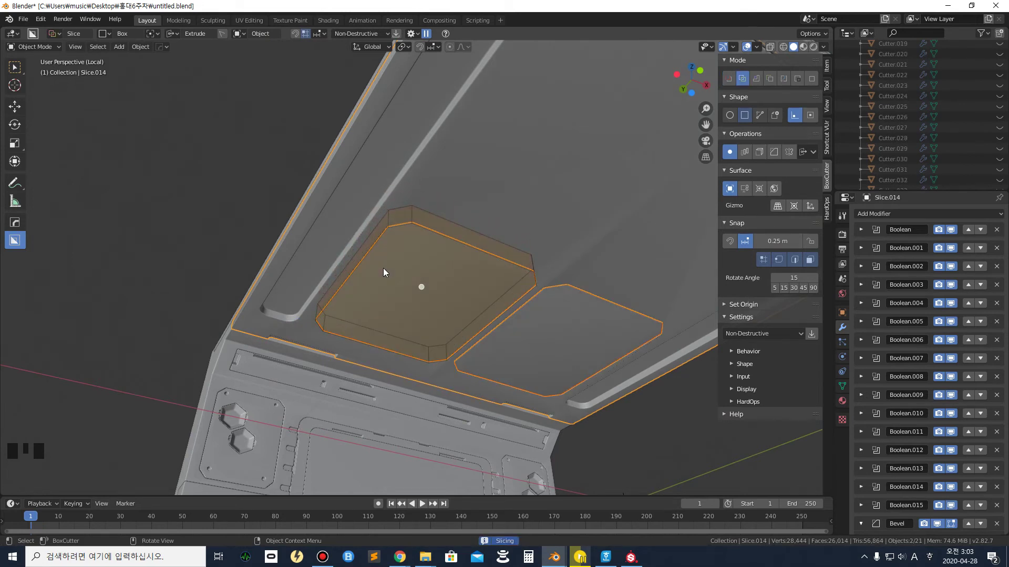
pyautogui.press('Tab')
pyautogui.click(305, 240)
# Select the newly sliced ceiling inset and cut a long, narrow notch into its edge farthest from the wall
pyautogui.moveTo(395, 231); pyautogui.dragTo(354, 234, button='middle')
pyautogui.scroll(-4, 402, 214)
pyautogui.scroll(3, 414, 228)
pyautogui.scroll(-1, 434, 239)
pyautogui.scroll(3, 429, 249)
pyautogui.scroll(1, 401, 240)
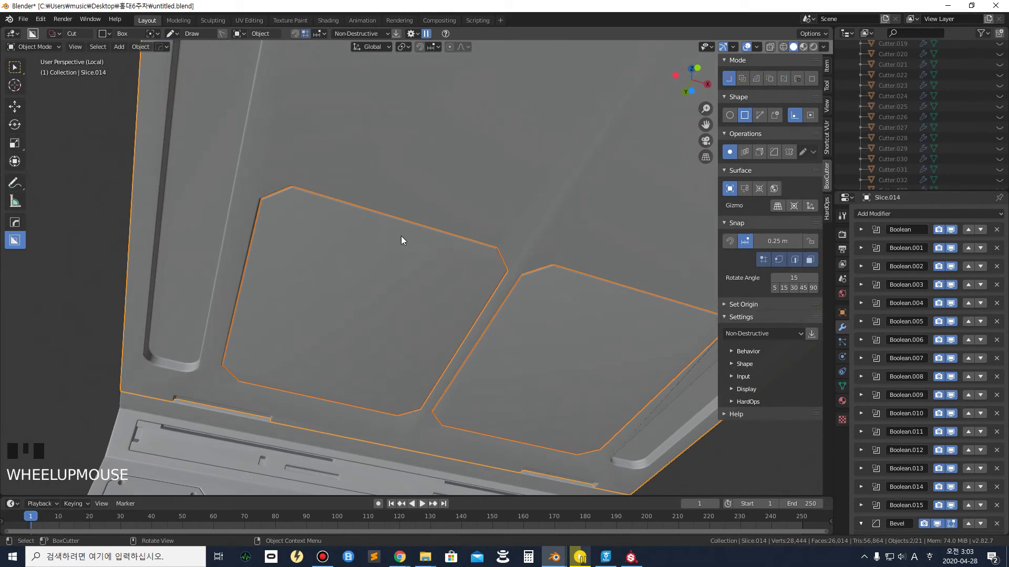
pyautogui.click(453, 250)
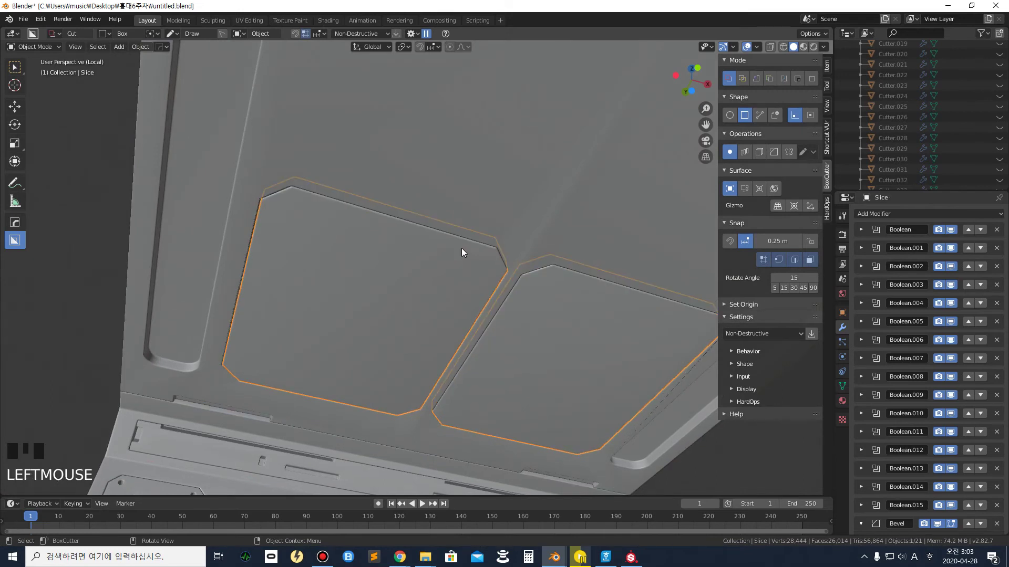
pyautogui.moveTo(463, 247); pyautogui.dragTo(314, 174)
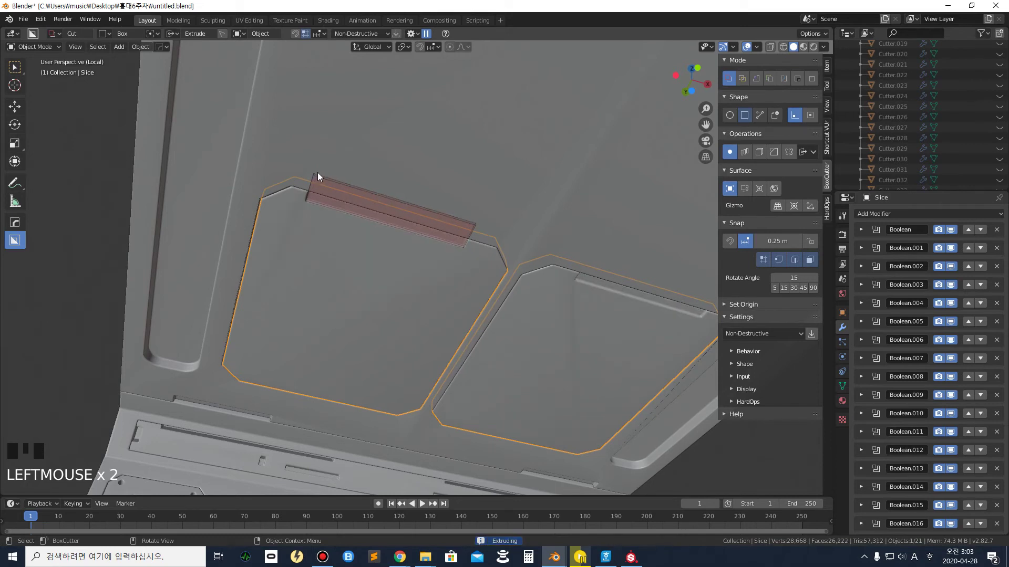
pyautogui.click(344, 173)
pyautogui.moveTo(263, 288); pyautogui.dragTo(434, 204, button='middle')
pyautogui.scroll(2, 346, 304)
pyautogui.click(414, 322)
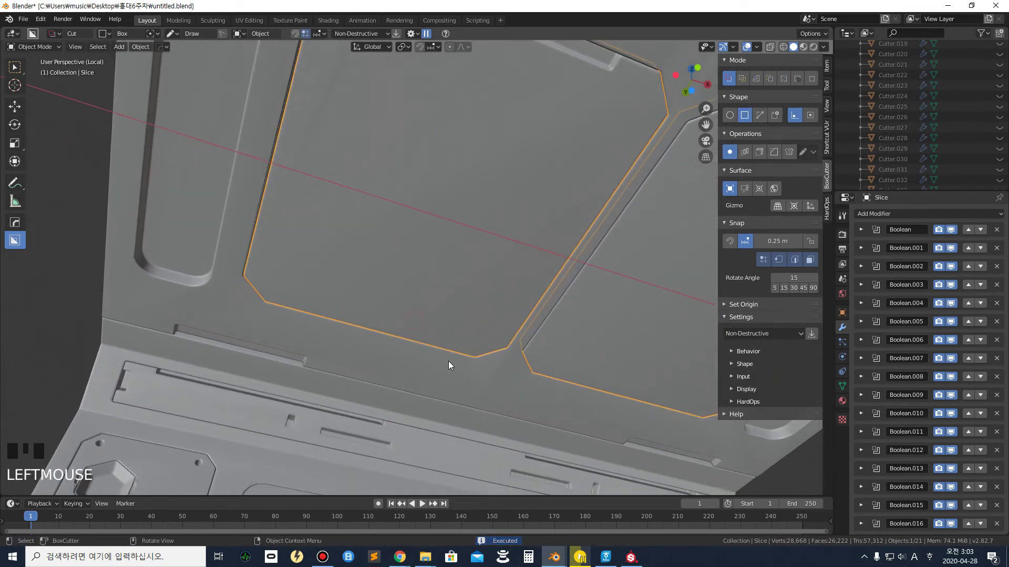
pyautogui.moveTo(453, 364)
pyautogui.mouseDown()
pyautogui.moveTo(326, 313)
pyautogui.moveTo(412, 341)
pyautogui.mouseUp()
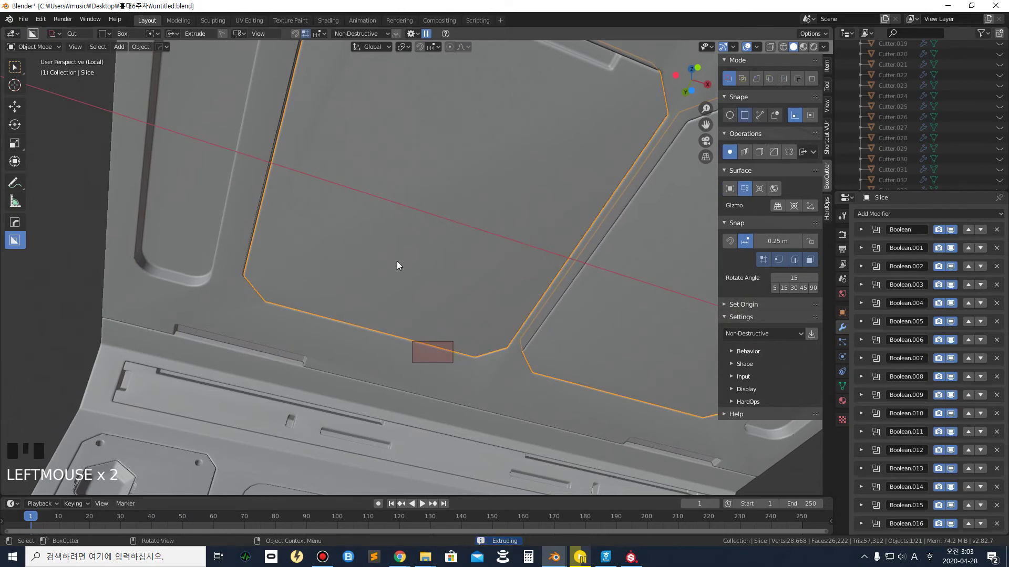
pyautogui.click(238, 34)
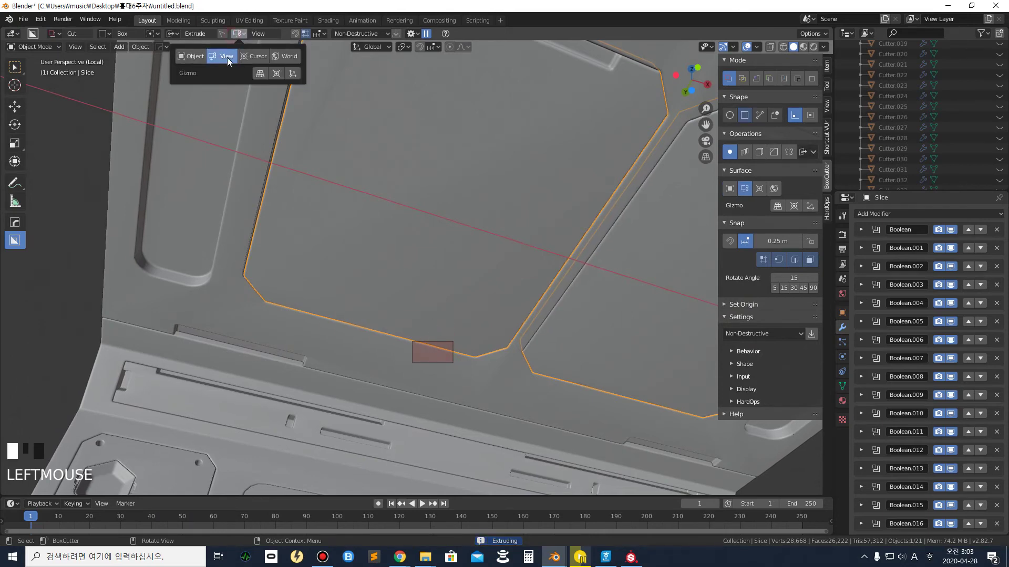
pyautogui.click(194, 57)
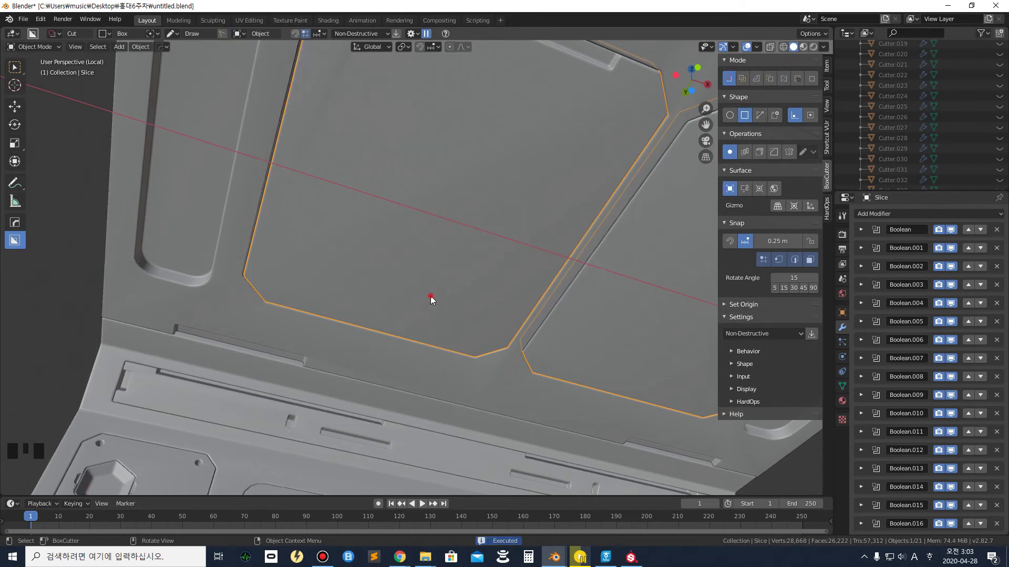
# Cut a long, narrow notch into the inset panel's edge nearest the wall and clear the selection
pyautogui.click(434, 337)
pyautogui.moveTo(432, 339); pyautogui.dragTo(291, 320)
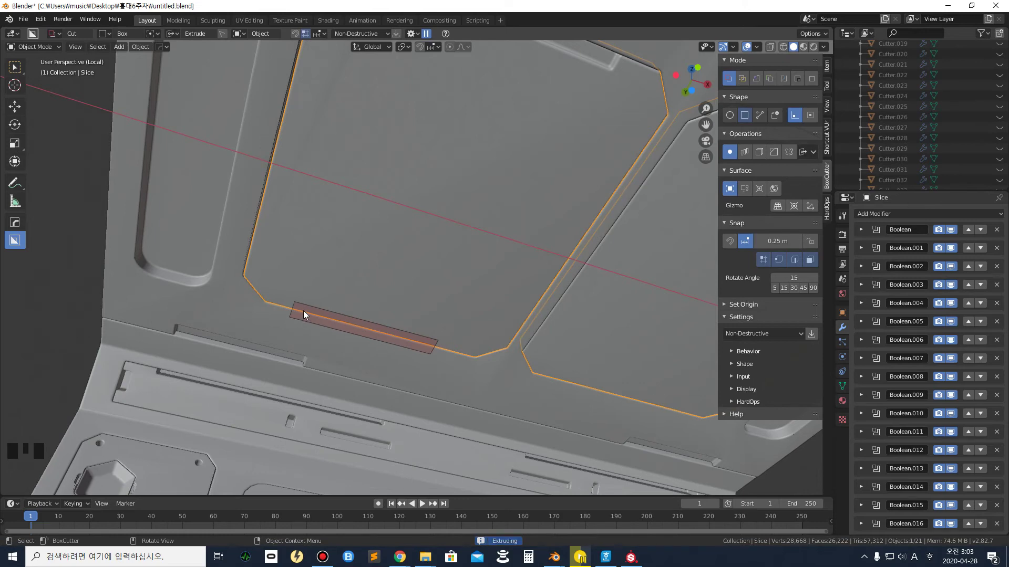
pyautogui.scroll(-2, 116, 304)
pyautogui.click(137, 302)
pyautogui.scroll(-3, 270, 299)
pyautogui.moveTo(289, 270); pyautogui.dragTo(393, 276, button='middle')
pyautogui.scroll(-2, 346, 297)
pyautogui.scroll(-2, 393, 276)
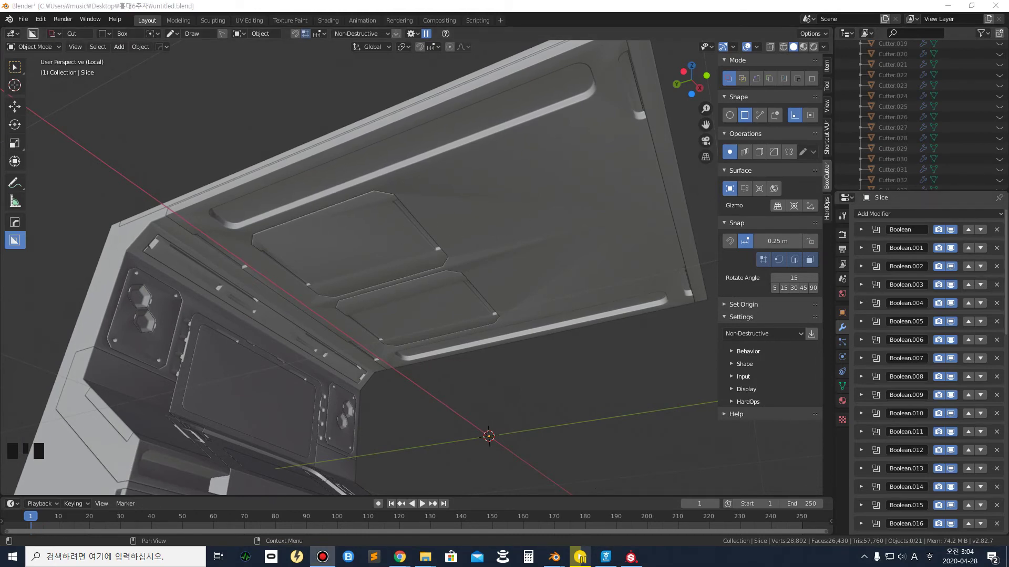
pyautogui.press('super+d')
pyautogui.press('super+d')
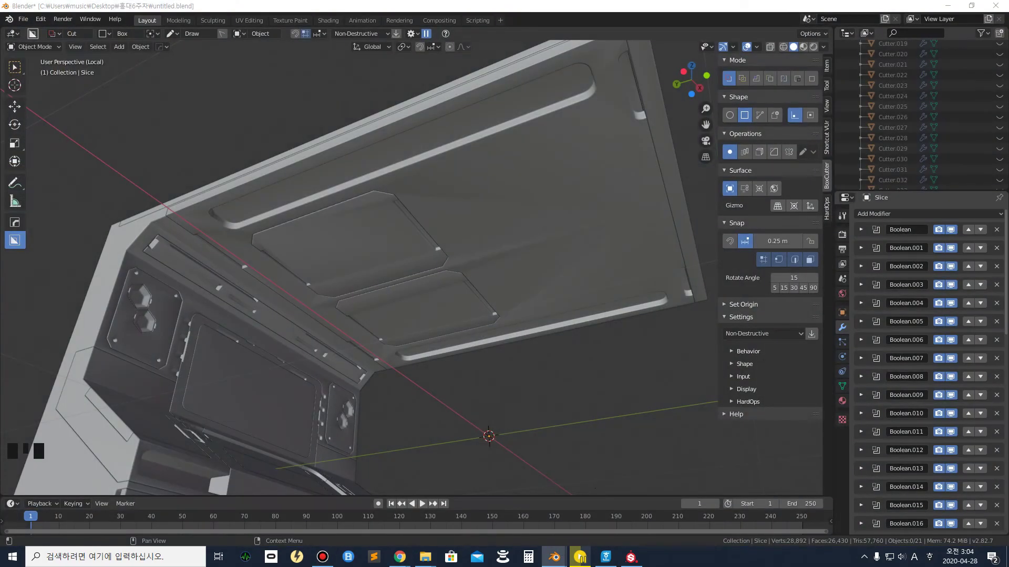
# Examine the perforated grille panel and side notches on the ceiling in the 6week.blend reference file
pyautogui.moveTo(1008, 89); pyautogui.dragTo(281, 28)
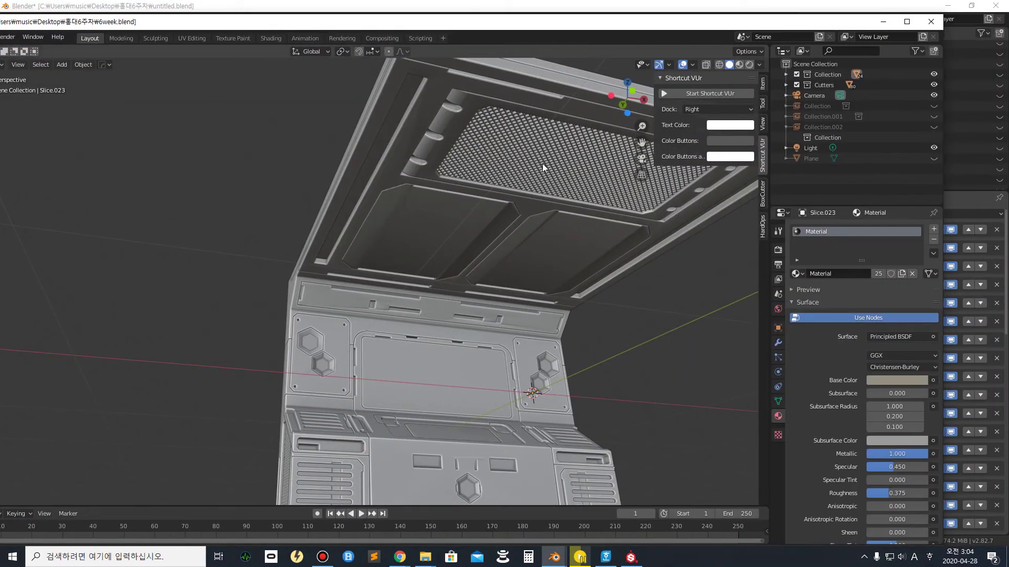
pyautogui.scroll(2, 544, 170)
pyautogui.keyDown('shift'); pyautogui.moveTo(544, 170); pyautogui.dragTo(310, 178, button='middle'); pyautogui.keyUp('shift')
pyautogui.scroll(2, 409, 157)
pyautogui.moveTo(353, 267); pyautogui.dragTo(346, 184, button='middle')
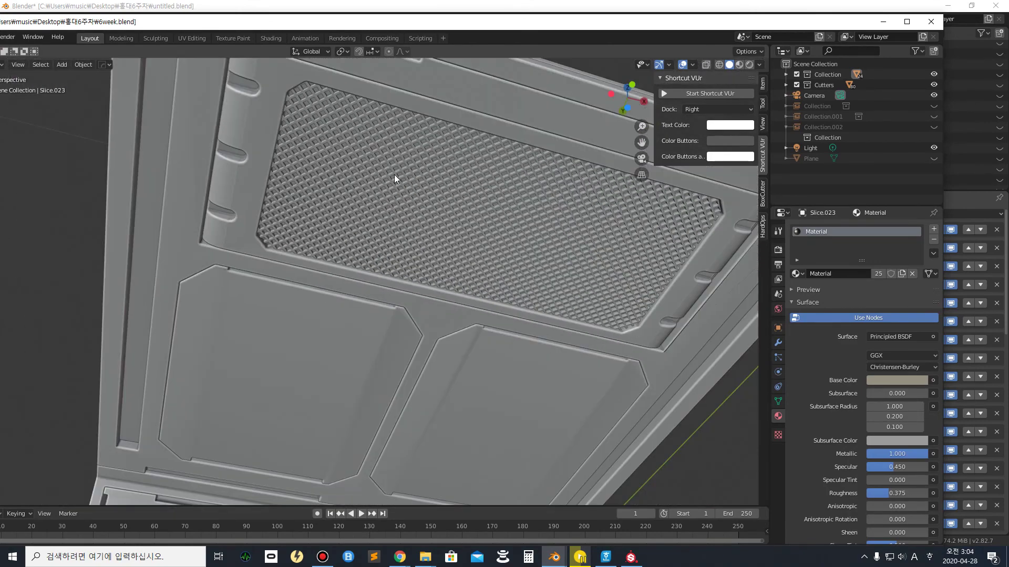
pyautogui.scroll(-4, 396, 171)
pyautogui.moveTo(447, 24); pyautogui.dragTo(1008, 105)
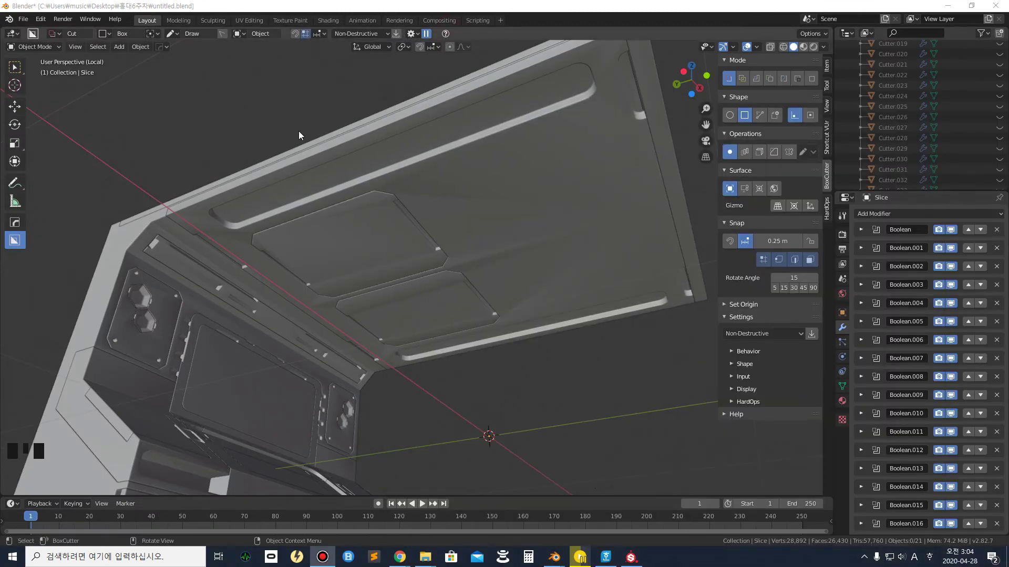
# Slice a shallow rectangular panel out of the ceiling, above the two chamfered panels, with a BoxCutter box
pyautogui.scroll(3, 483, 134)
pyautogui.moveTo(484, 135); pyautogui.dragTo(277, 152, button='middle')
pyautogui.scroll(-2, 386, 102)
pyautogui.click(377, 177)
pyautogui.scroll(2, 360, 172)
pyautogui.moveTo(216, 290)
pyautogui.mouseDown()
pyautogui.moveTo(361, 302)
pyautogui.moveTo(633, 248)
pyautogui.moveTo(630, 236)
pyautogui.mouseUp()
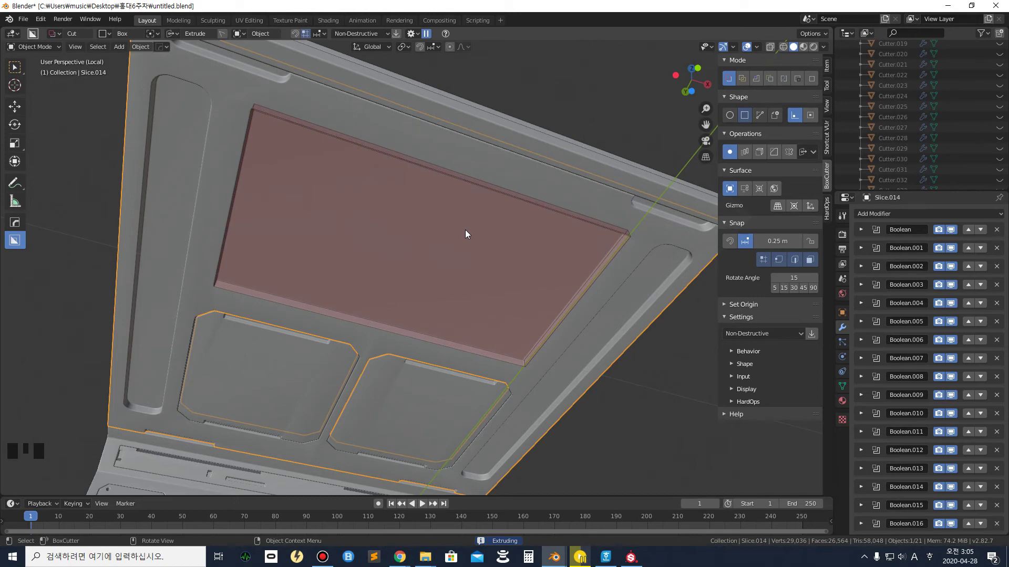
pyautogui.press('x')
pyautogui.click(437, 219)
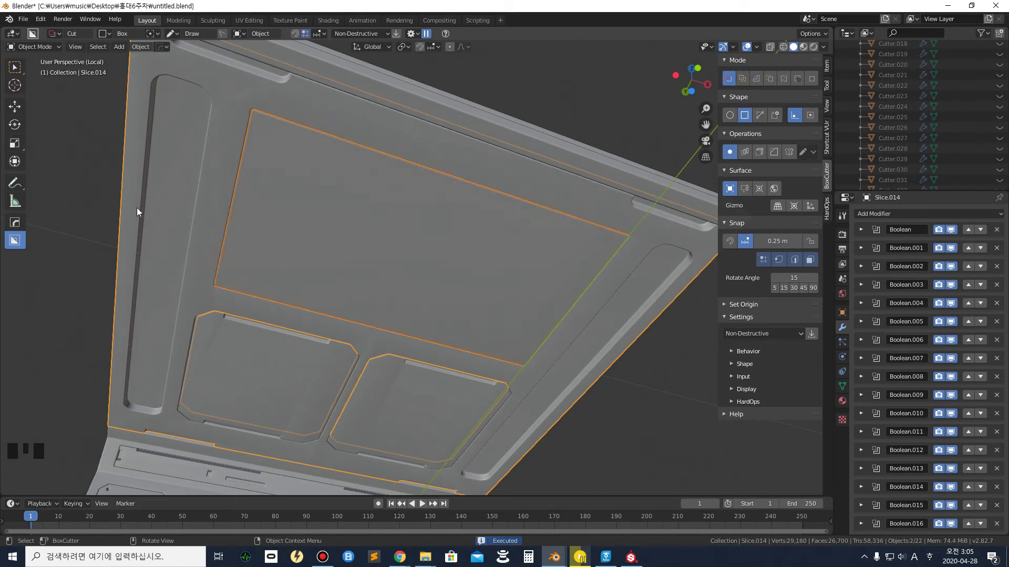
# Apply Hard Ops Sharpen in Csharp mode to the sliced rectangular ceiling panel
pyautogui.click(317, 213)
pyautogui.moveTo(316, 214); pyautogui.dragTo(342, 187, button='middle')
pyautogui.scroll(2, 294, 205)
pyautogui.keyDown('shift'); pyautogui.moveTo(312, 227); pyautogui.dragTo(342, 255, button='middle'); pyautogui.keyUp('shift')
pyautogui.scroll(-2, 328, 254)
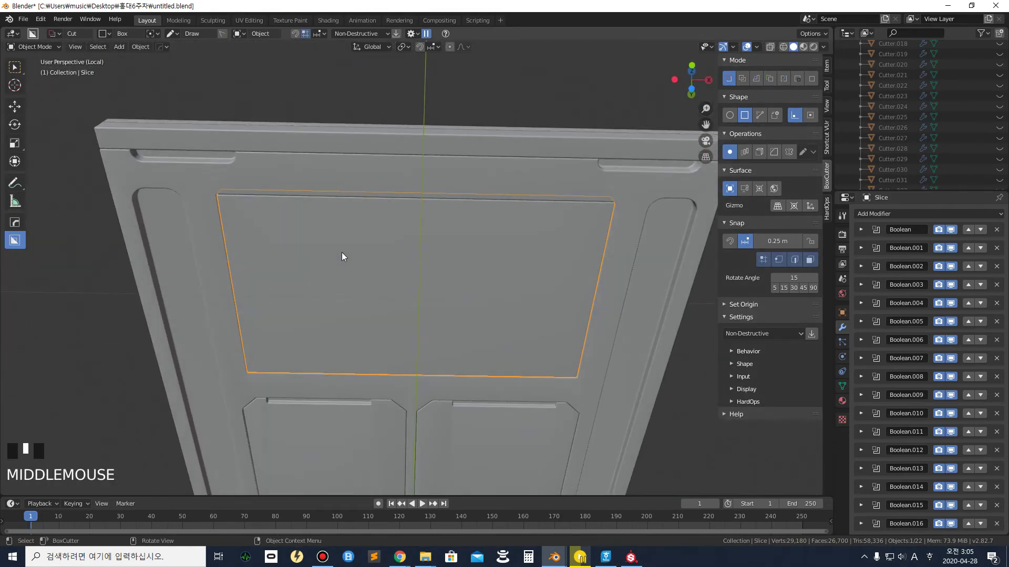
pyautogui.press('Tab')
pyautogui.press('Tab')
pyautogui.click(341, 252)
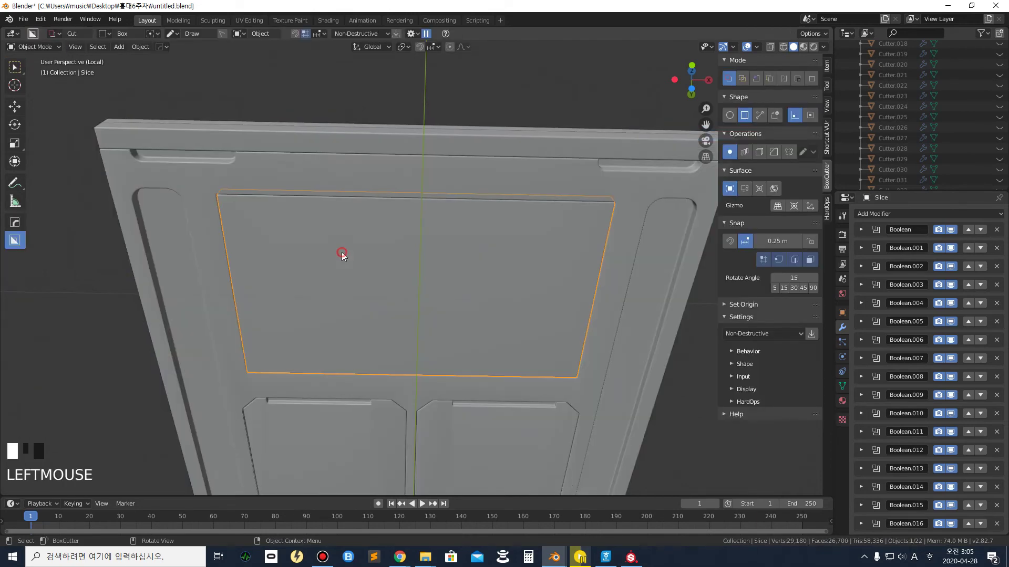
pyautogui.press('q')
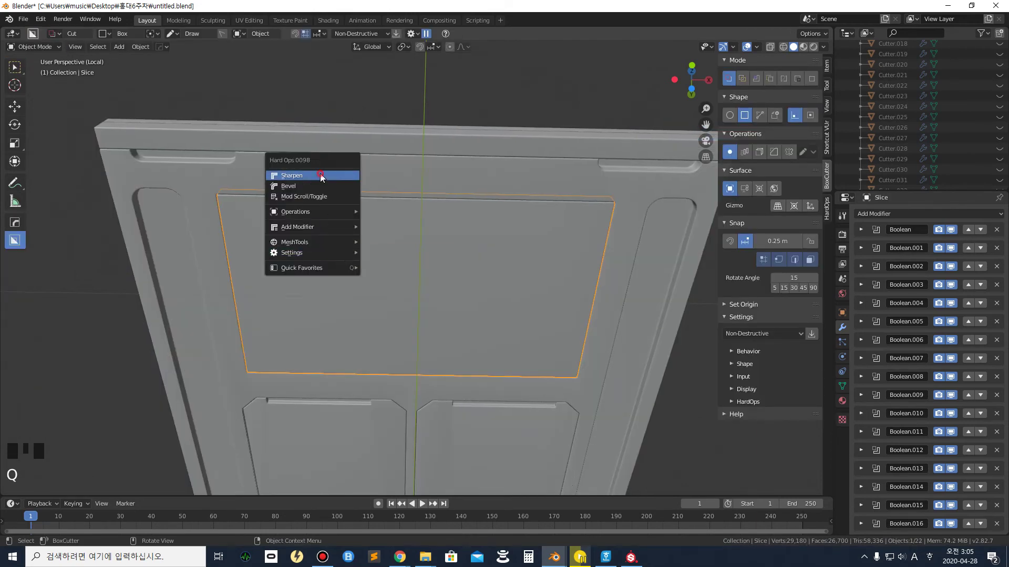
pyautogui.click(320, 175)
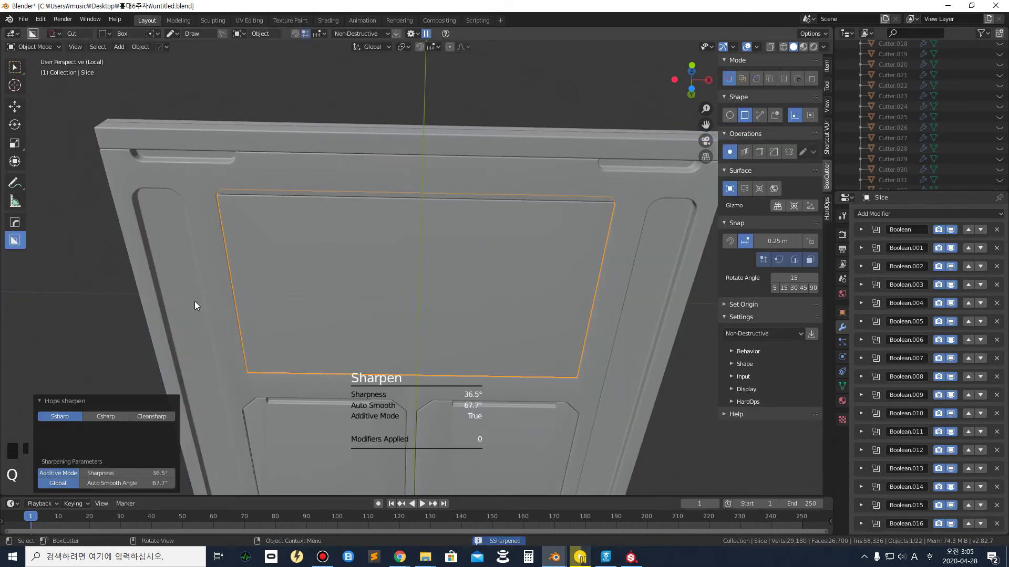
pyautogui.doubleClick(38, 332)
pyautogui.click(310, 269)
# Dissolve the stray diagonal edge at the corner of the sliced panel's mesh
pyautogui.press('Tab')
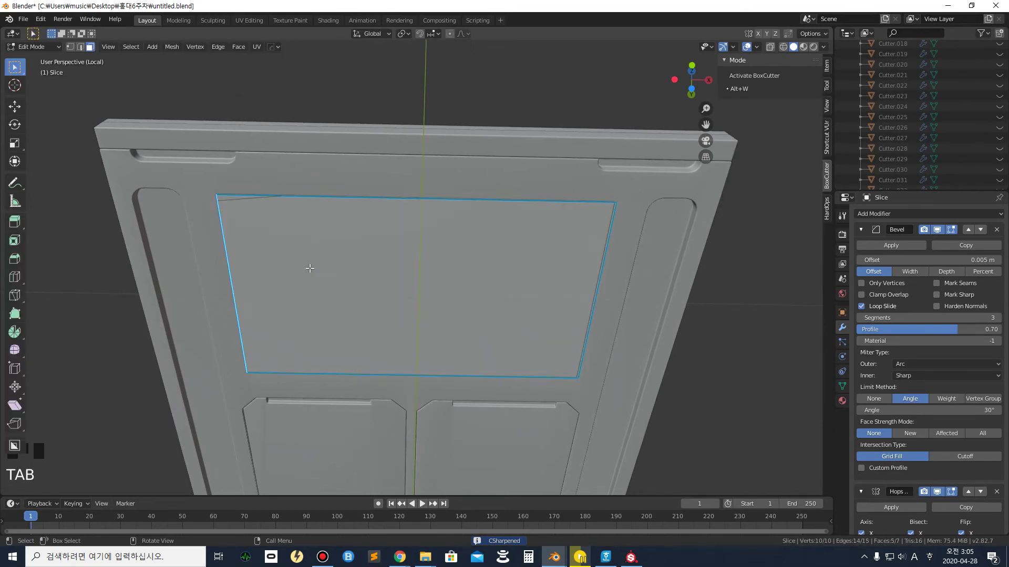
pyautogui.moveTo(238, 247); pyautogui.dragTo(209, 84, button='middle')
pyautogui.scroll(2, 244, 218)
pyautogui.scroll(2, 209, 84)
pyautogui.keyDown('shift'); pyautogui.moveTo(254, 153); pyautogui.dragTo(257, 180, button='middle'); pyautogui.keyUp('shift')
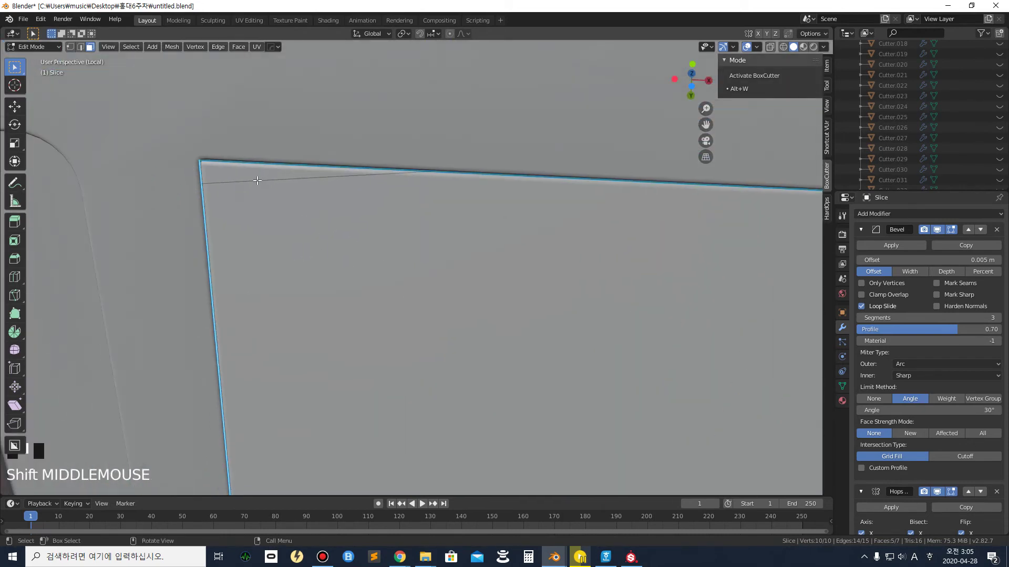
pyautogui.click(257, 180)
pyautogui.click(247, 176)
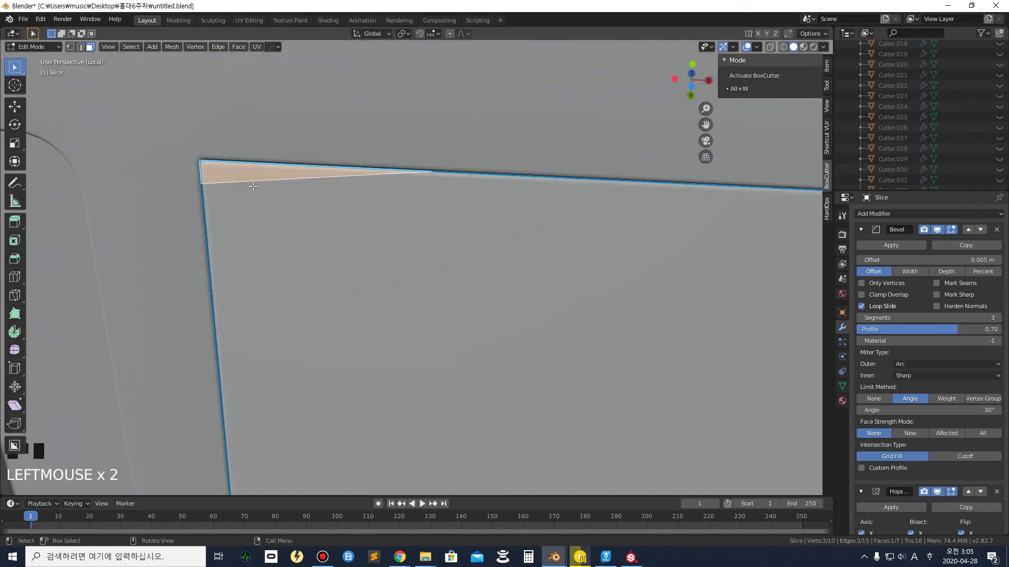
pyautogui.click(258, 182)
pyautogui.scroll(-3, 389, 181)
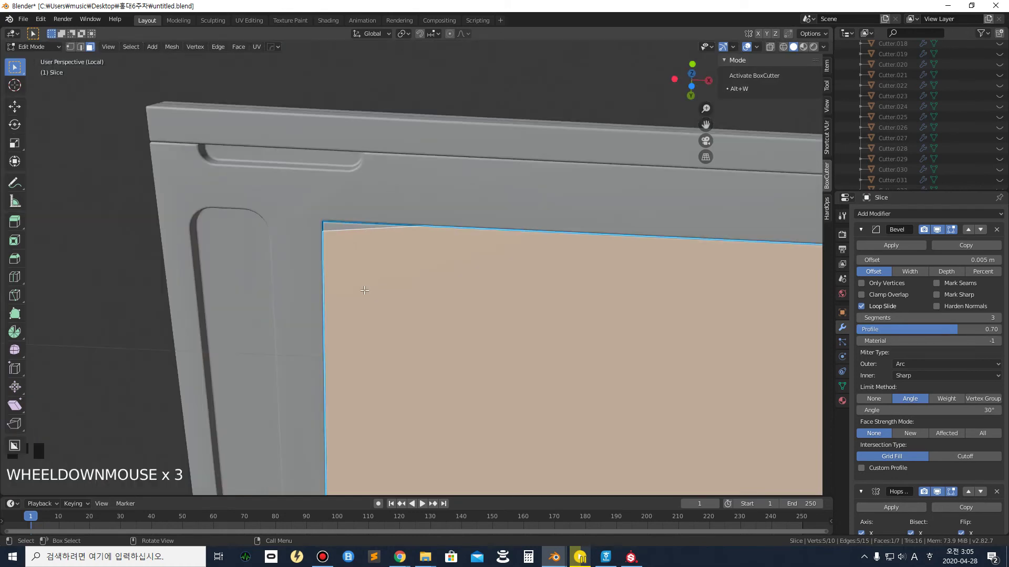
pyautogui.scroll(5, 348, 244)
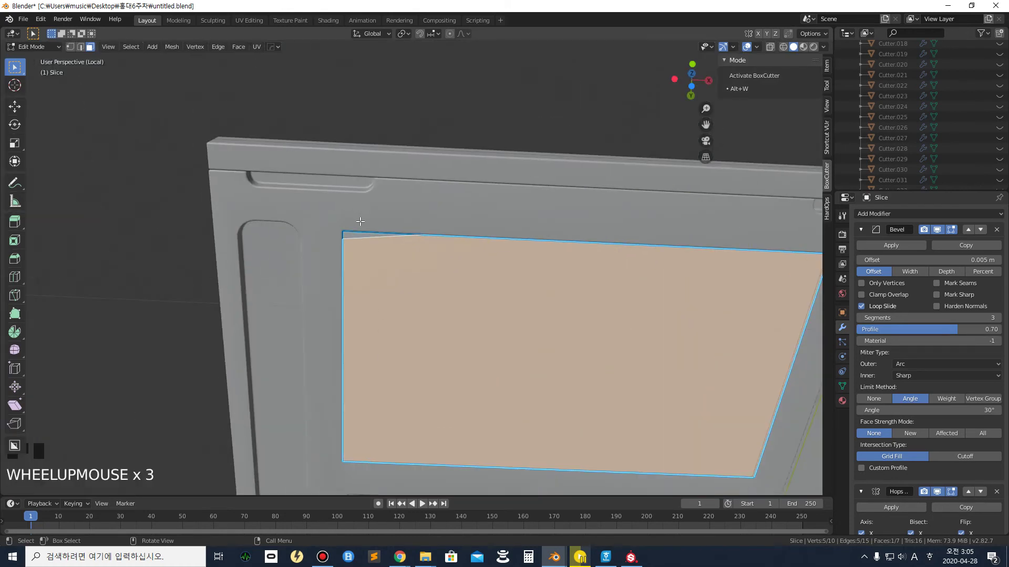
pyautogui.scroll(-1, 347, 244)
pyautogui.scroll(1, 306, 223)
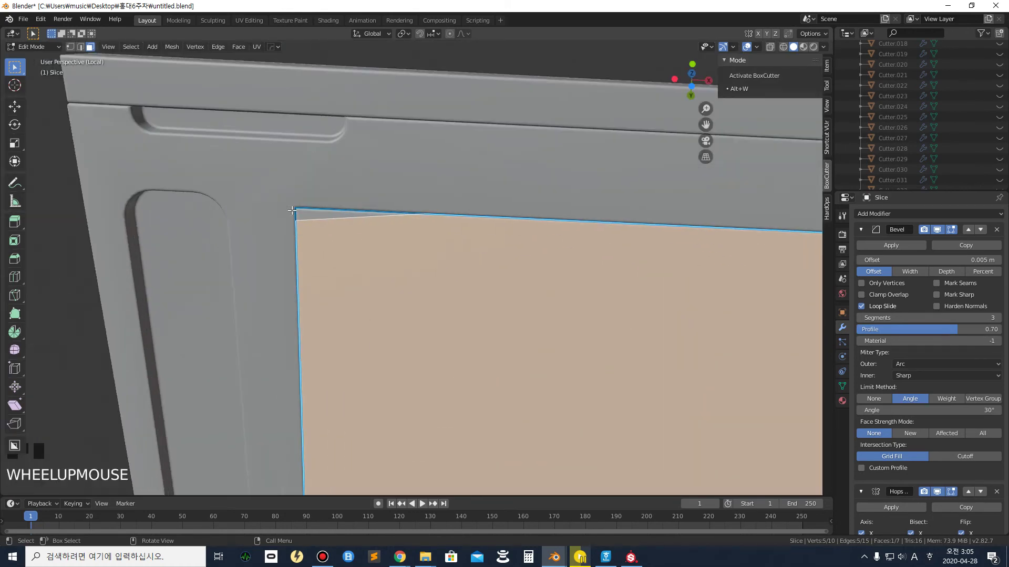
pyautogui.click(80, 47)
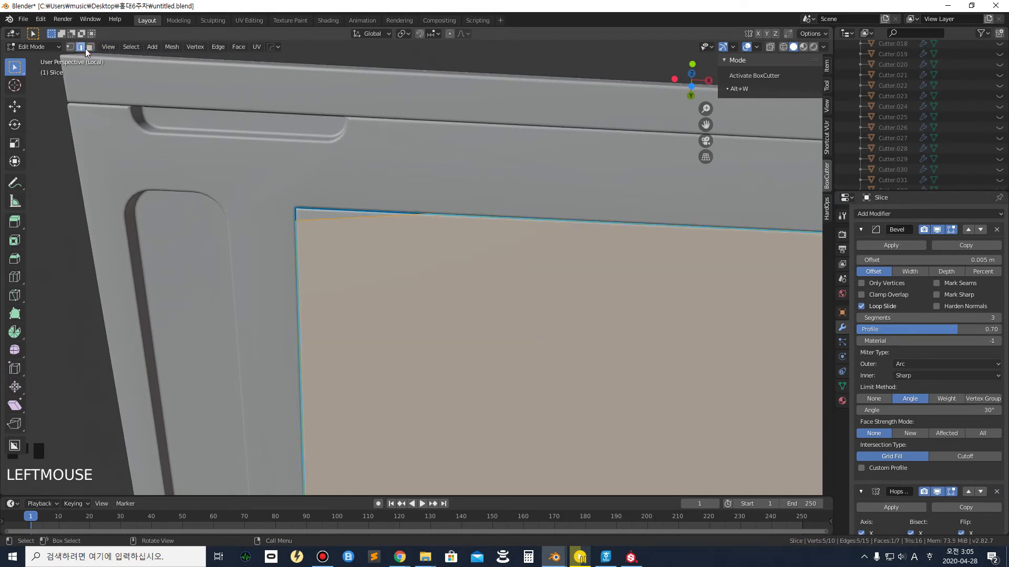
pyautogui.click(324, 218)
pyautogui.scroll(2, 321, 219)
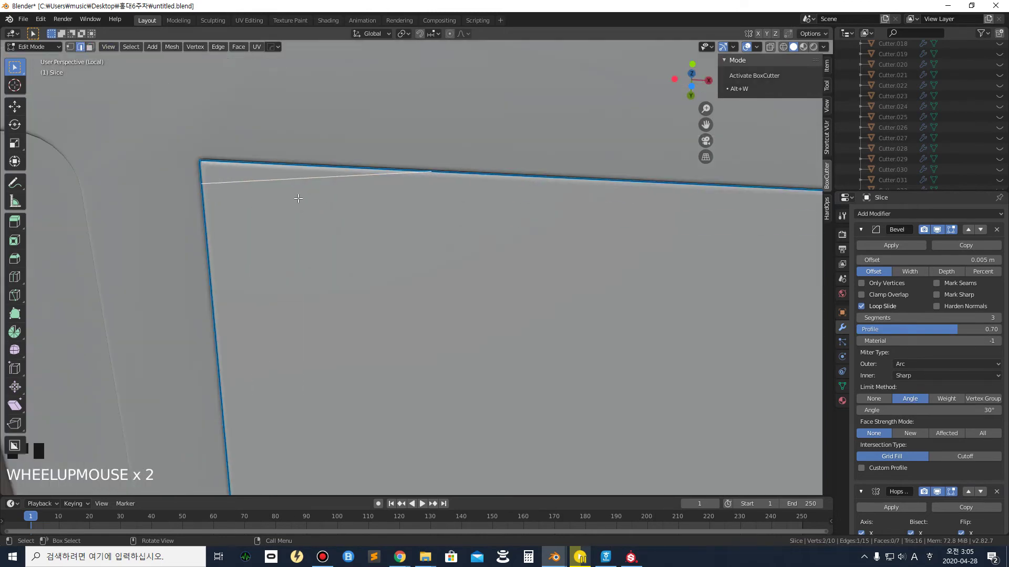
pyautogui.rightClick(273, 180)
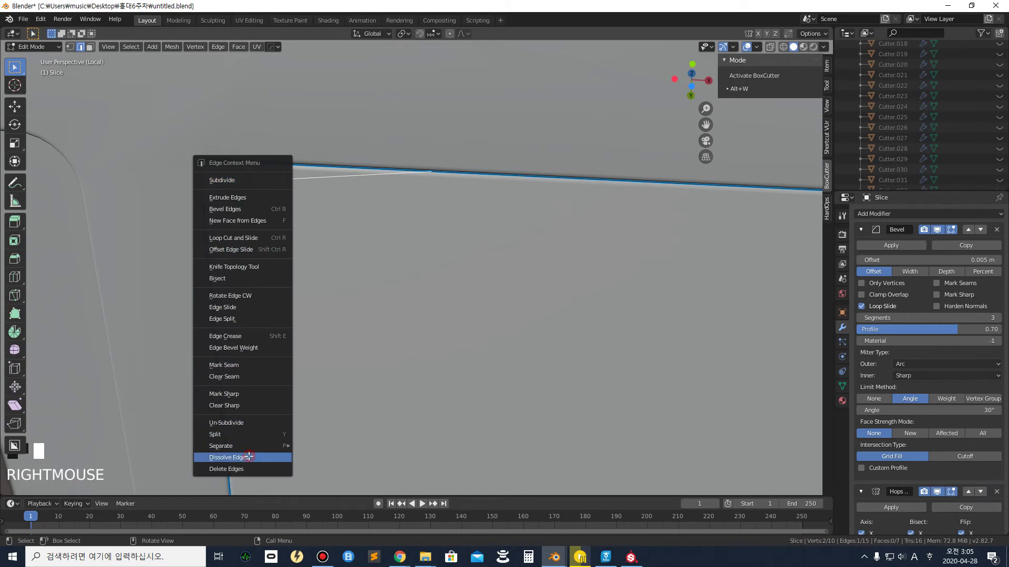
pyautogui.click(248, 456)
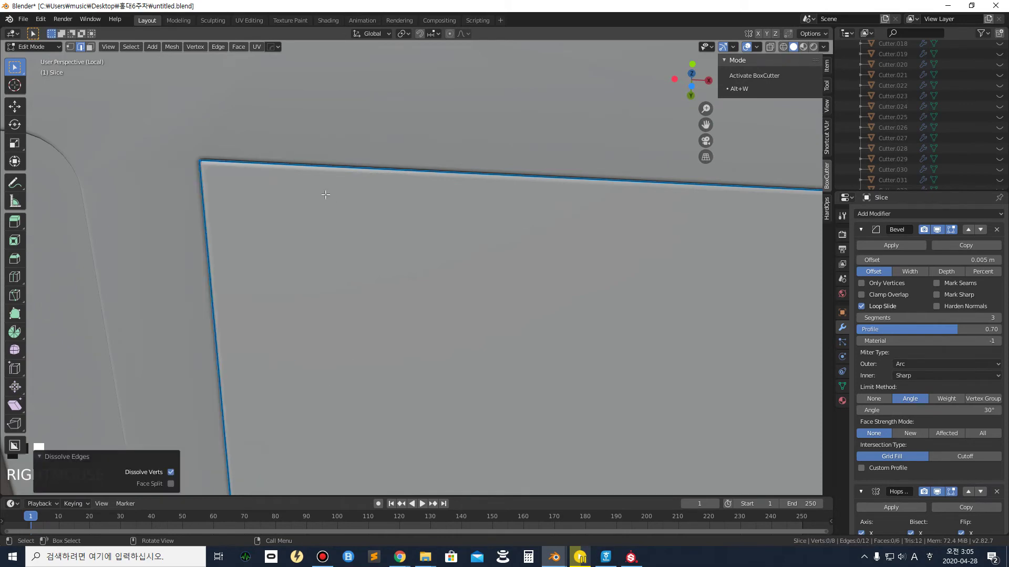
# Round the panel's short side edge with a bevel about 0.0737 m wide in 8 segments, and return to Object Mode
pyautogui.scroll(-5, 327, 195)
pyautogui.moveTo(364, 258); pyautogui.dragTo(463, 267, button='middle')
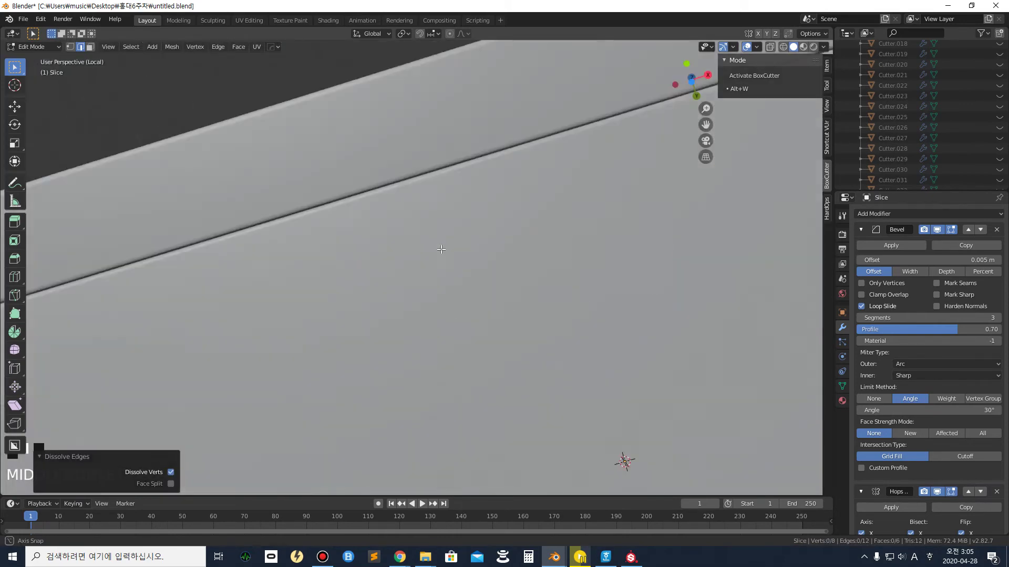
pyautogui.scroll(-3, 463, 267)
pyautogui.moveTo(463, 267); pyautogui.dragTo(503, 240, button='middle')
pyautogui.scroll(3, 505, 273)
pyautogui.click(344, 257)
pyautogui.scroll(-3, 347, 268)
pyautogui.moveTo(347, 268); pyautogui.dragTo(381, 317, button='middle')
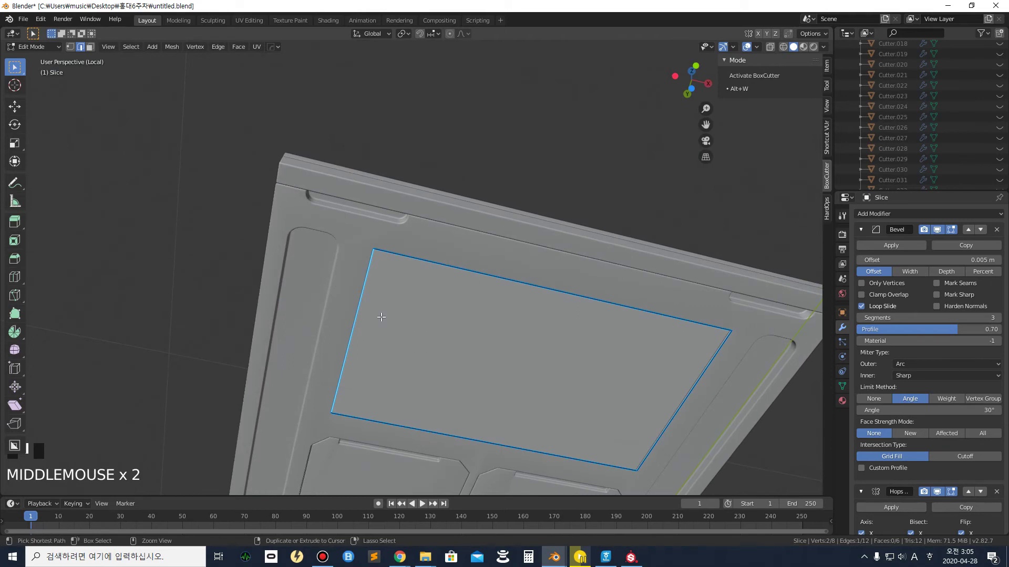
pyautogui.hotkey('ctrl', 'b')
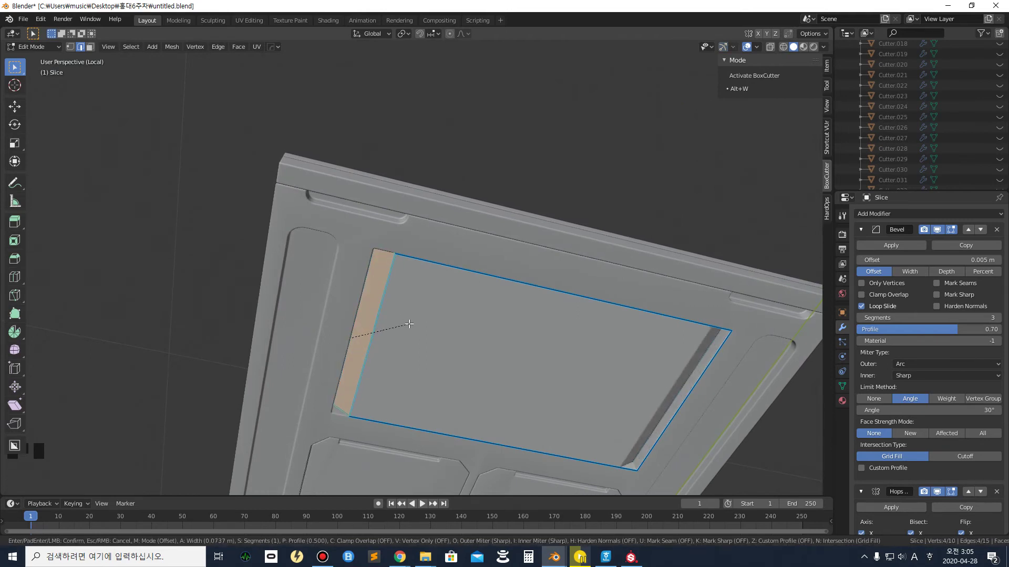
pyautogui.scroll(3, 409, 324)
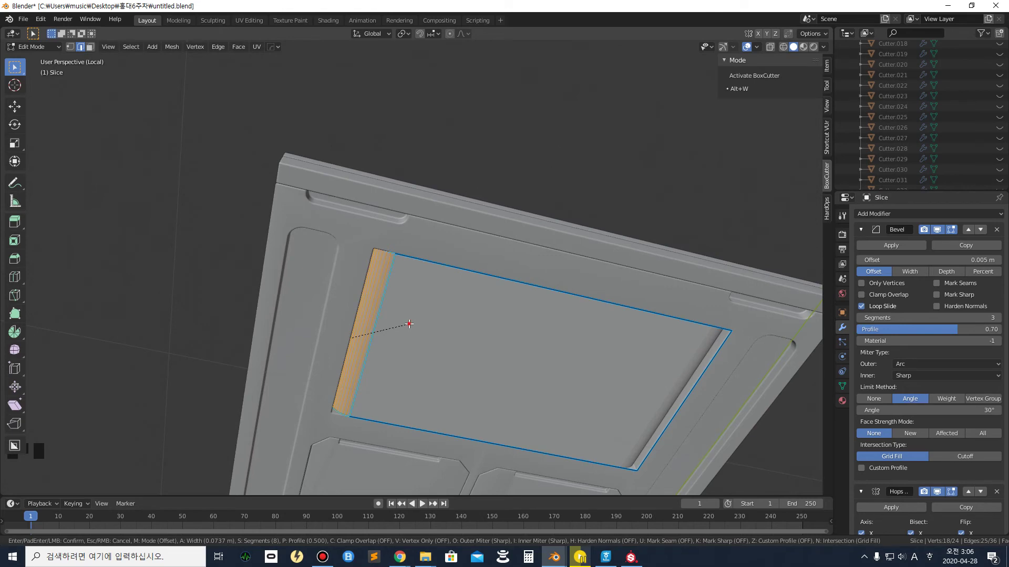
pyautogui.click(409, 324)
pyautogui.click(225, 241)
pyautogui.moveTo(523, 315); pyautogui.dragTo(549, 270, button='middle')
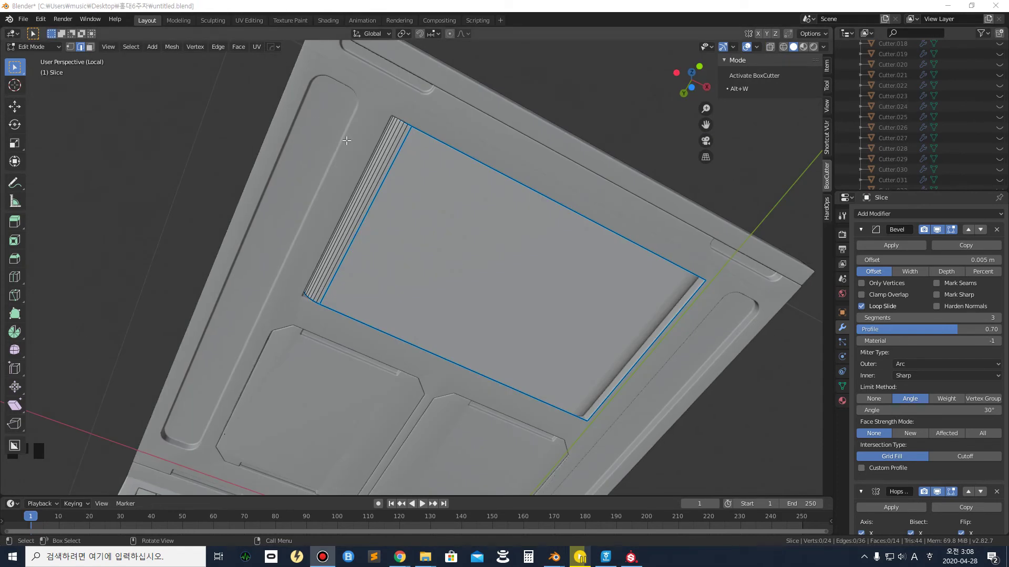
pyautogui.click(14, 67)
pyautogui.press('Tab')
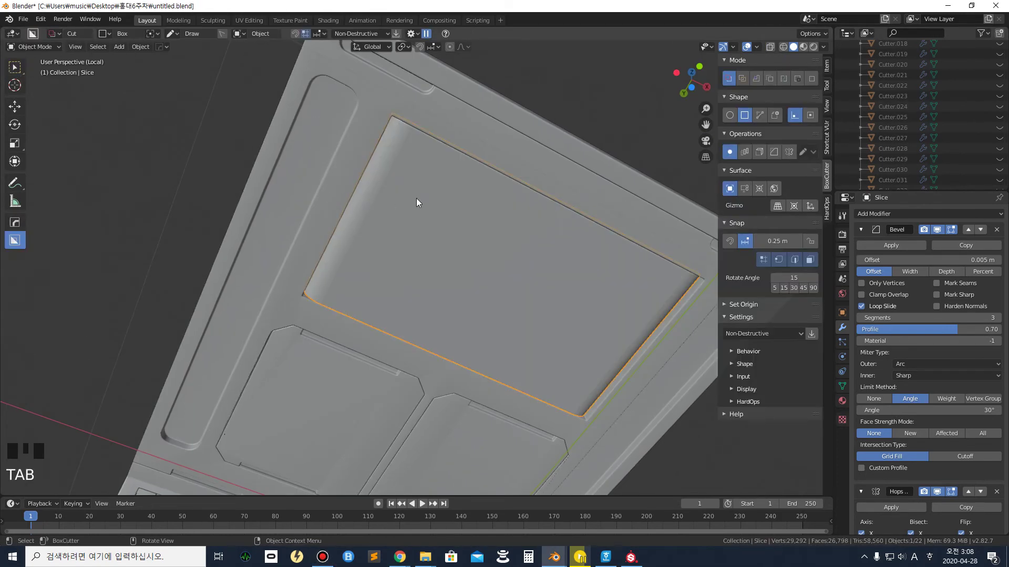
# Draw a small cut box across the panel's rounded side near its upper corner, bevel it into a pill shape, and extrude its depth
pyautogui.click(427, 166)
pyautogui.moveTo(397, 140); pyautogui.dragTo(319, 164, button='middle')
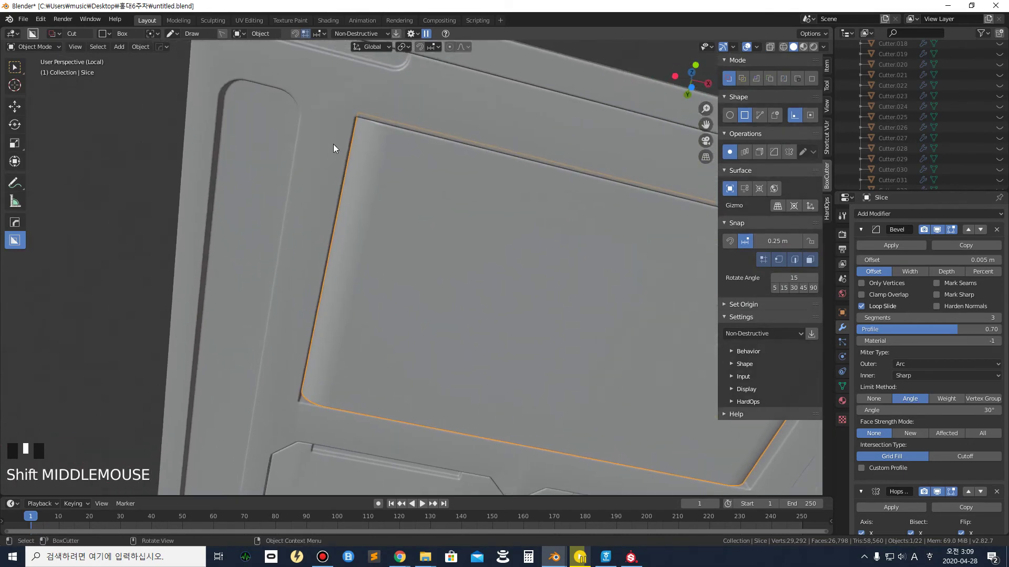
pyautogui.moveTo(391, 178); pyautogui.dragTo(327, 142)
pyautogui.press('b')
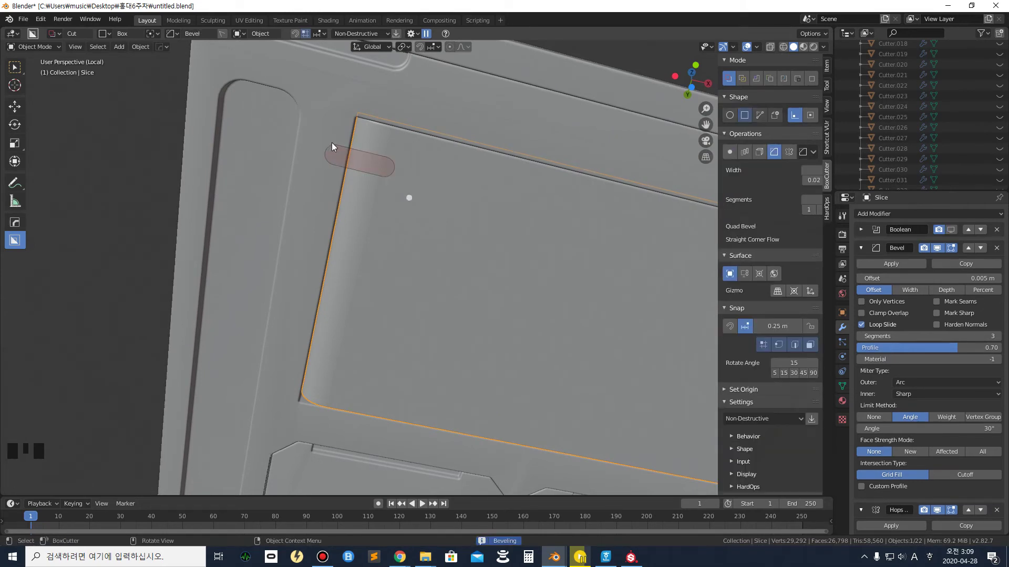
pyautogui.scroll(-3, 332, 143)
pyautogui.scroll(3, 332, 143)
pyautogui.press('e')
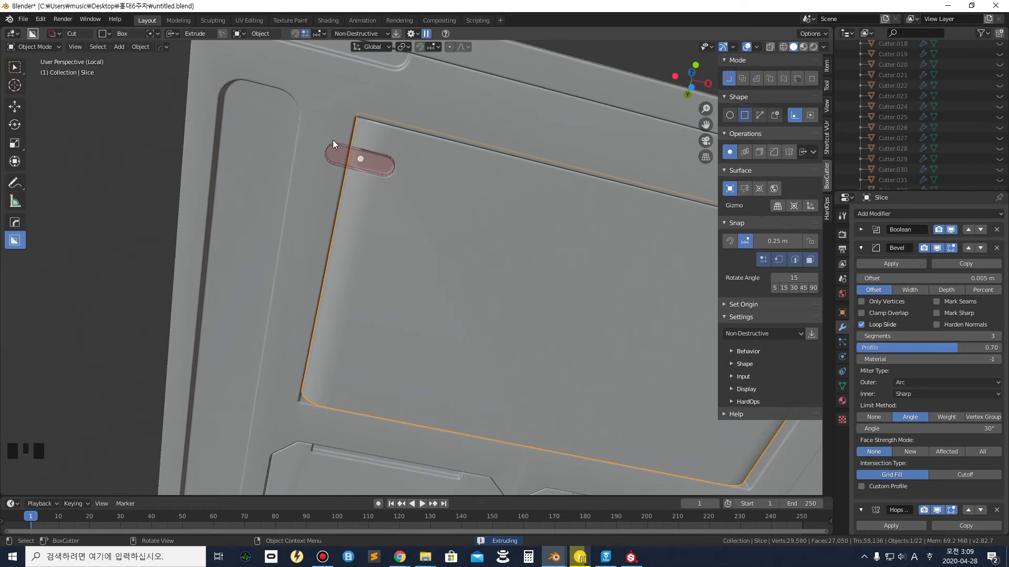
pyautogui.click(336, 137)
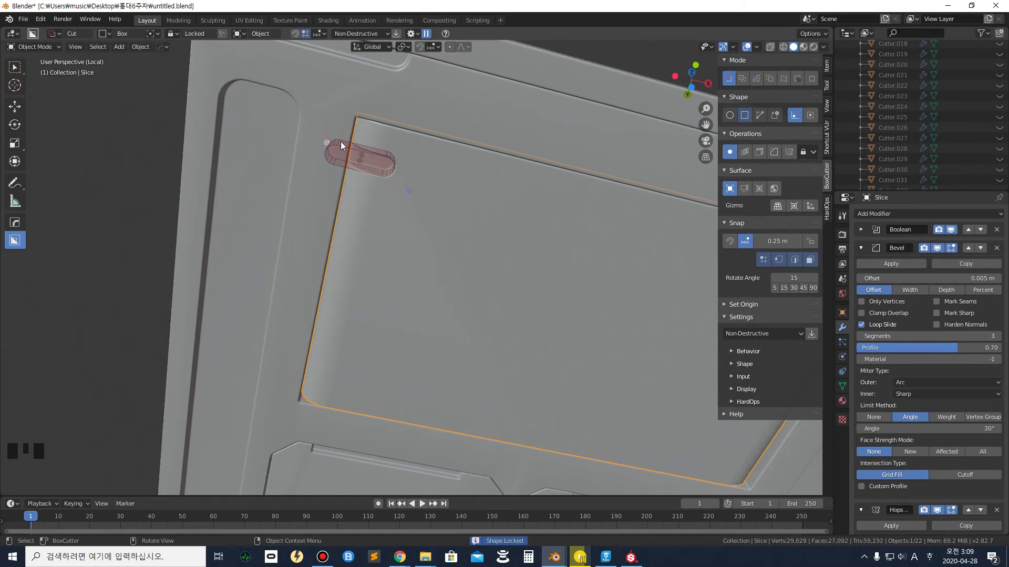
# Array the pill-shaped cutter along Y into four evenly spaced copies down the rounded side and apply the cut
pyautogui.press('v')
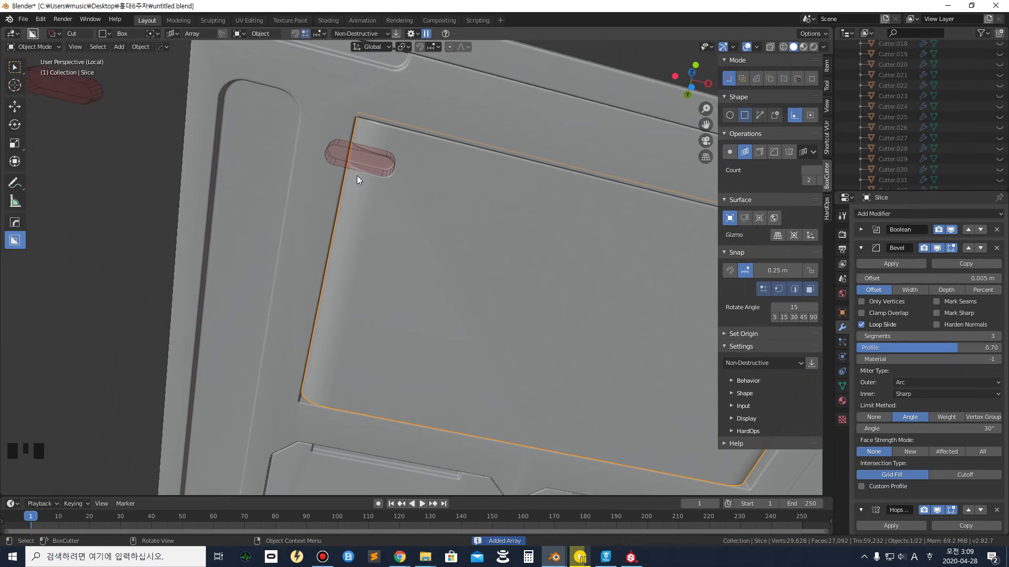
pyautogui.press('y')
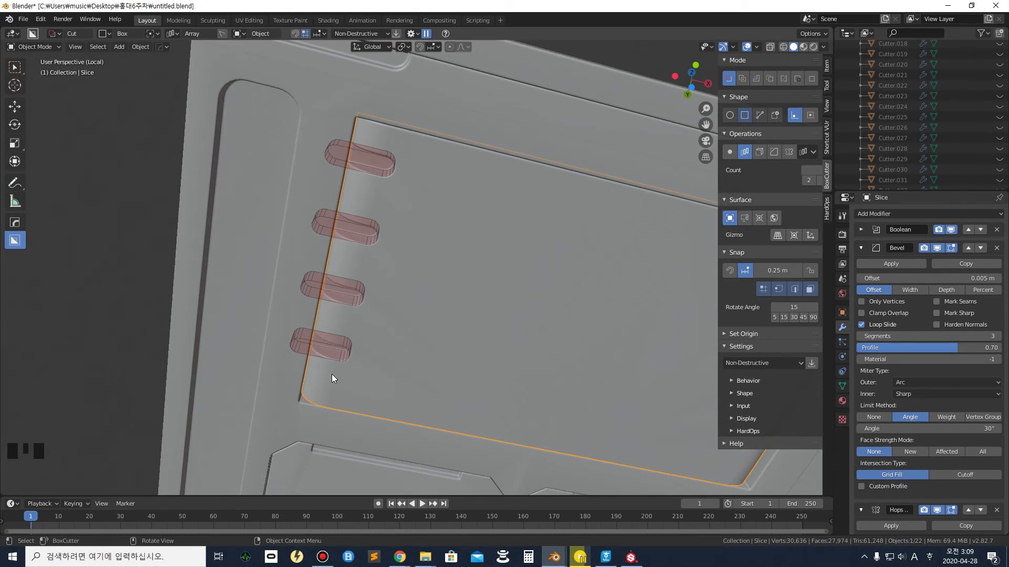
pyautogui.press('Tab')
pyautogui.scroll(-1, 333, 345)
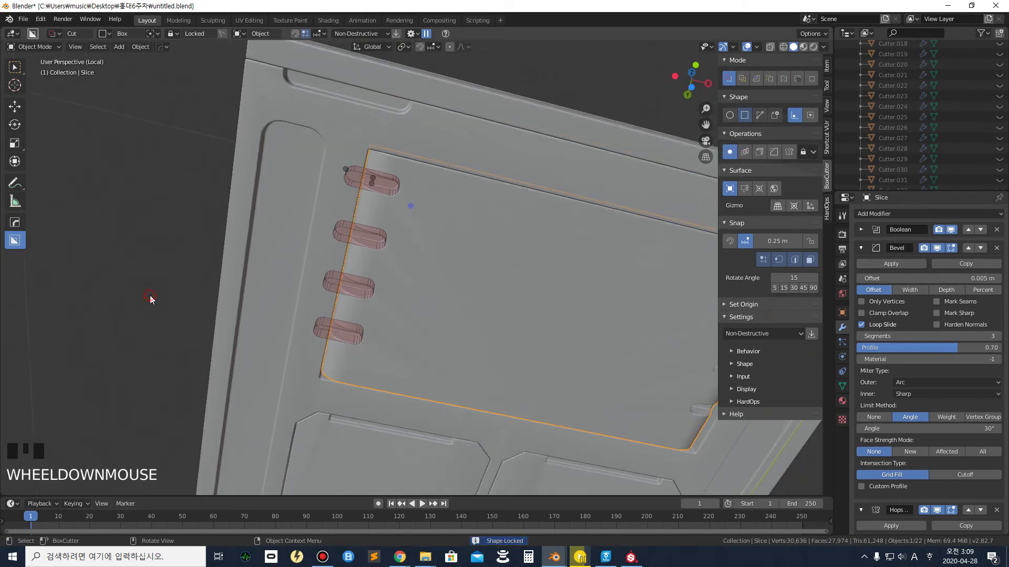
pyautogui.scroll(-1, 151, 297)
pyautogui.keyDown('shift'); pyautogui.moveTo(468, 319); pyautogui.dragTo(368, 255, button='middle'); pyautogui.keyUp('shift')
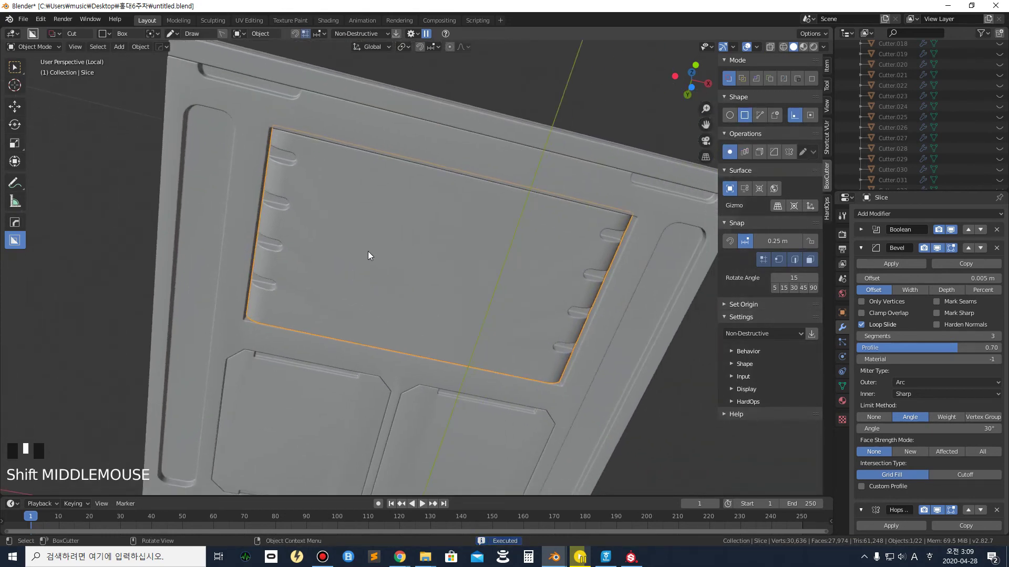
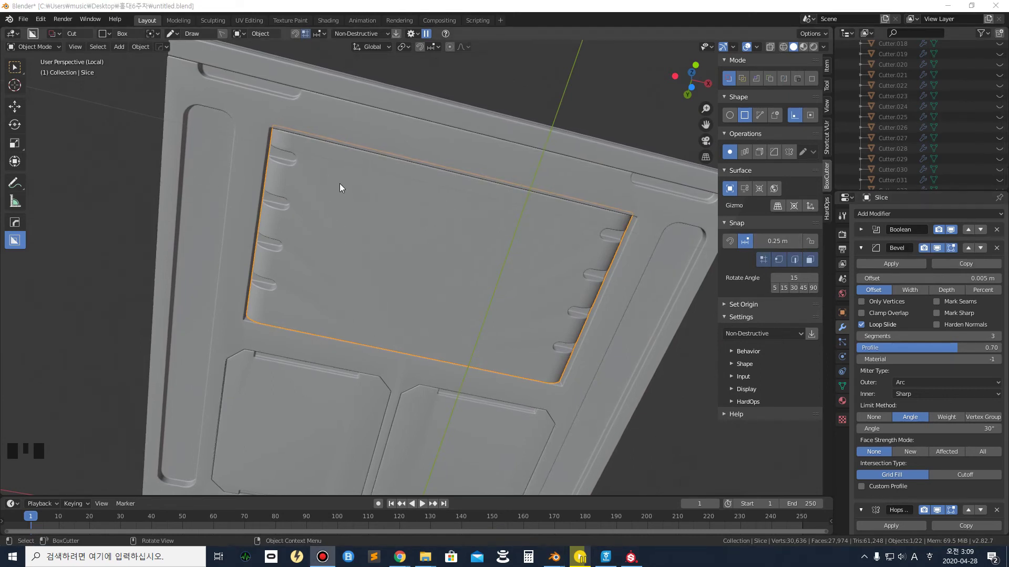
pyautogui.click(364, 178)
pyautogui.click(306, 174)
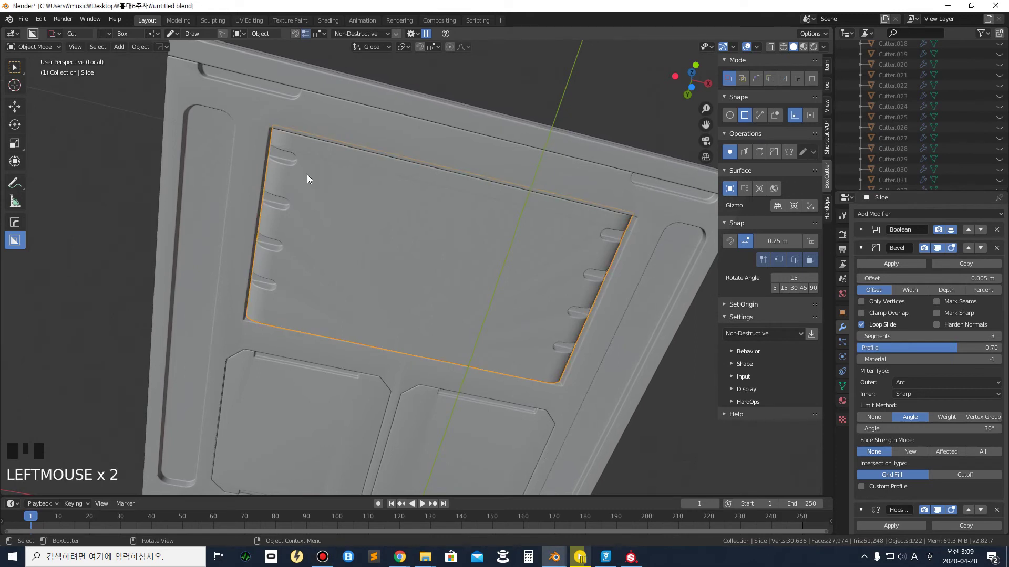
# Cut a box recess into the centre of the notched panel, with corners chamfered by a one-segment bevel and a shallow extruded depth
pyautogui.moveTo(316, 161)
pyautogui.mouseDown()
pyautogui.moveTo(494, 358)
pyautogui.moveTo(532, 364)
pyautogui.mouseUp()
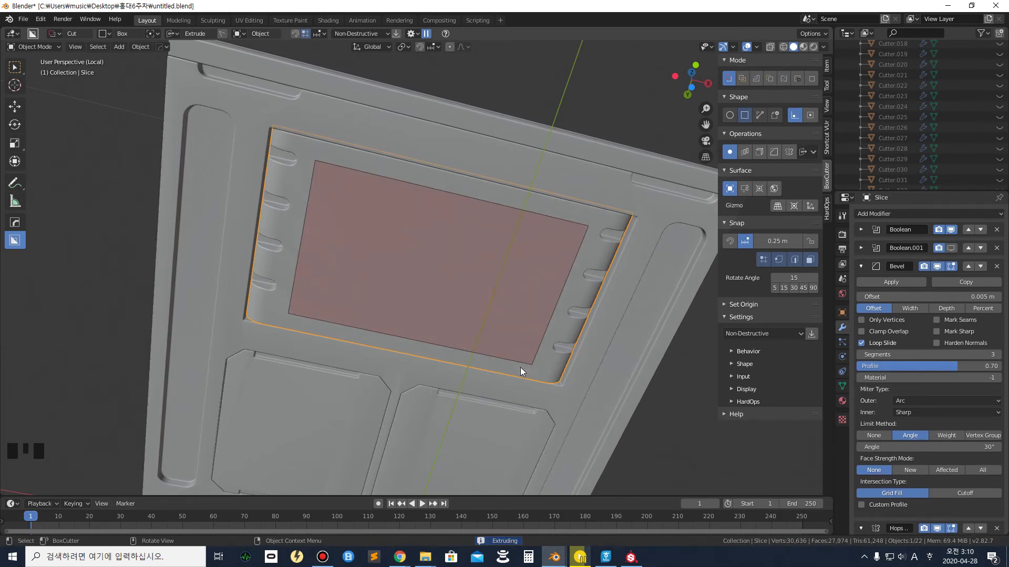
pyautogui.press('b')
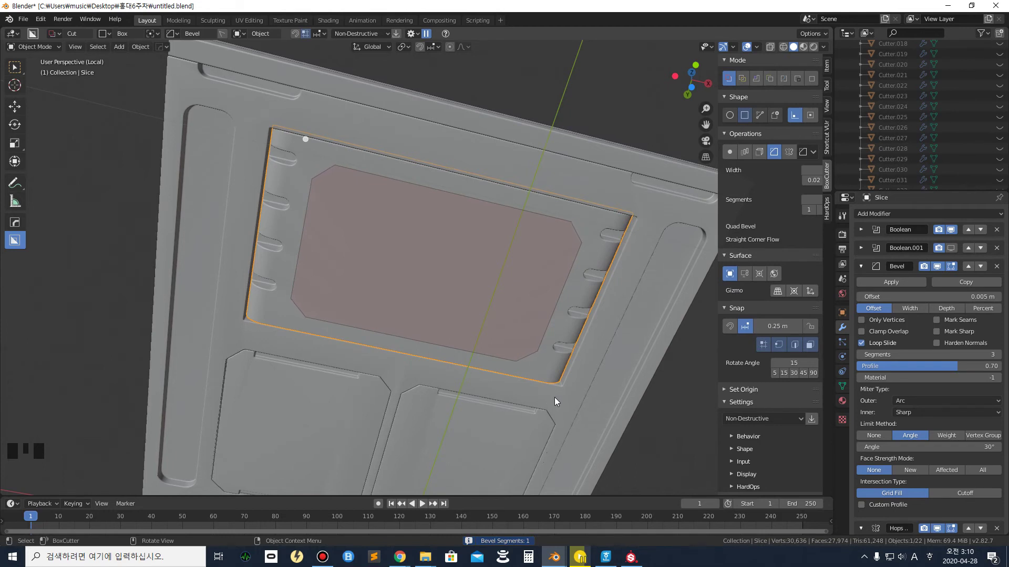
pyautogui.press('Tab')
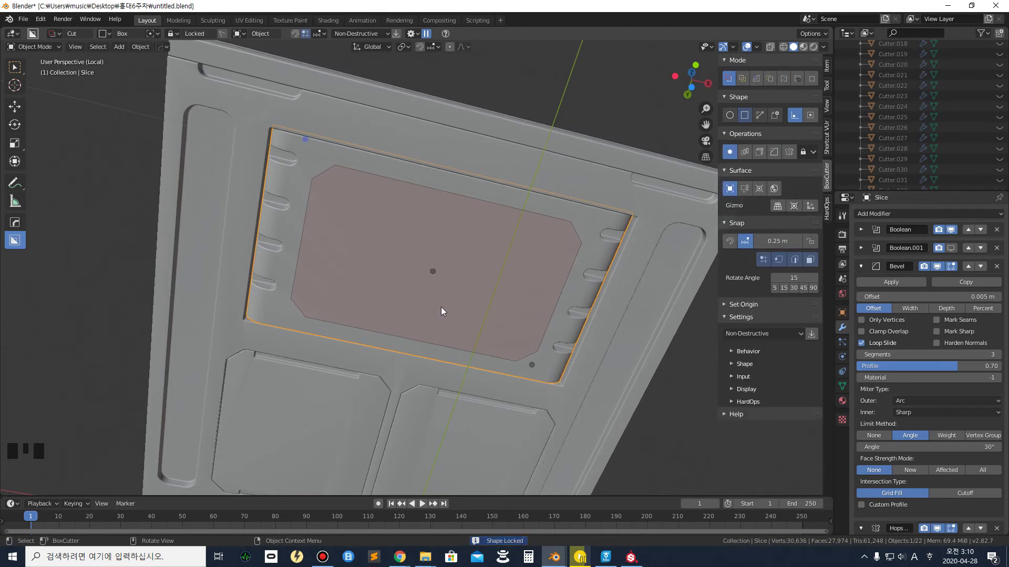
pyautogui.press('e')
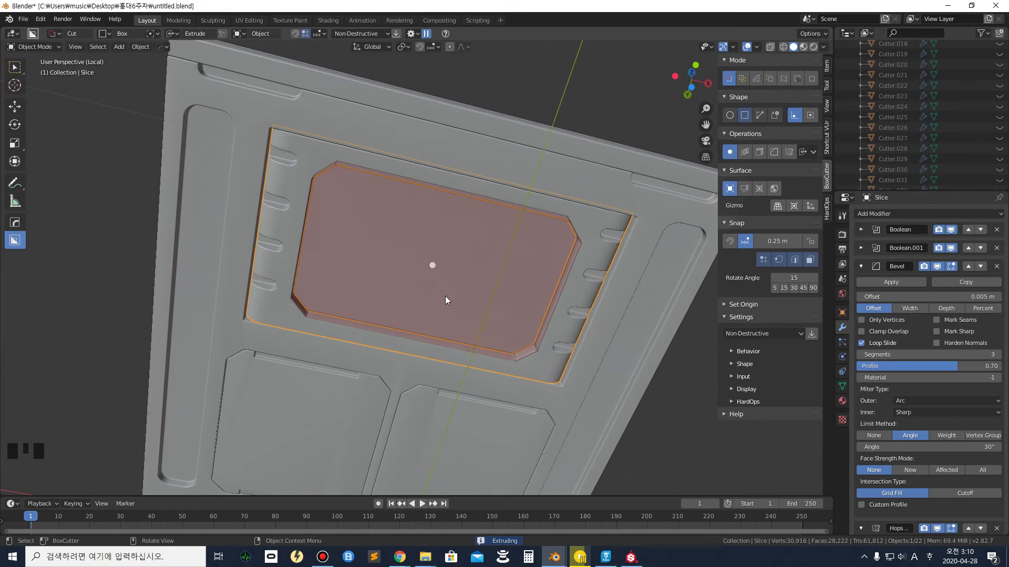
pyautogui.click(447, 292)
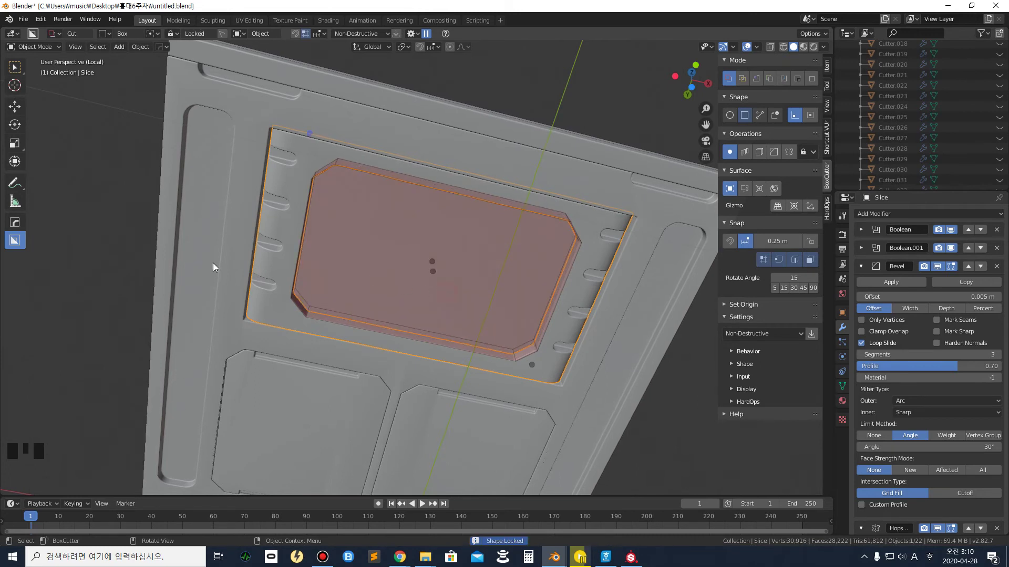
pyautogui.click(109, 287)
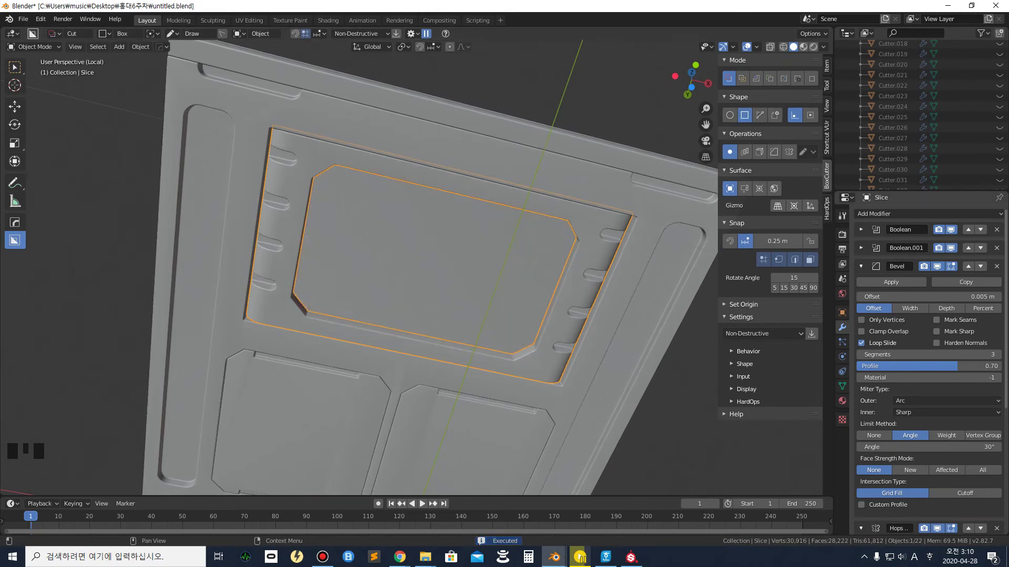
# Add a 2 m plane mesh at the world origin below the ceiling section
pyautogui.scroll(2, 493, 276)
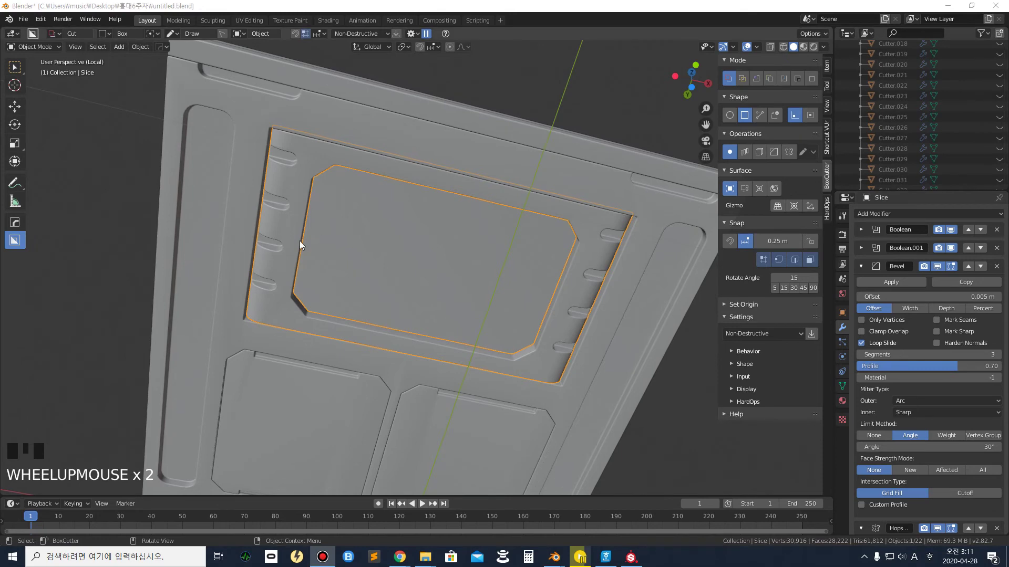
pyautogui.scroll(-2, 378, 301)
pyautogui.moveTo(396, 314); pyautogui.dragTo(421, 351, button='middle')
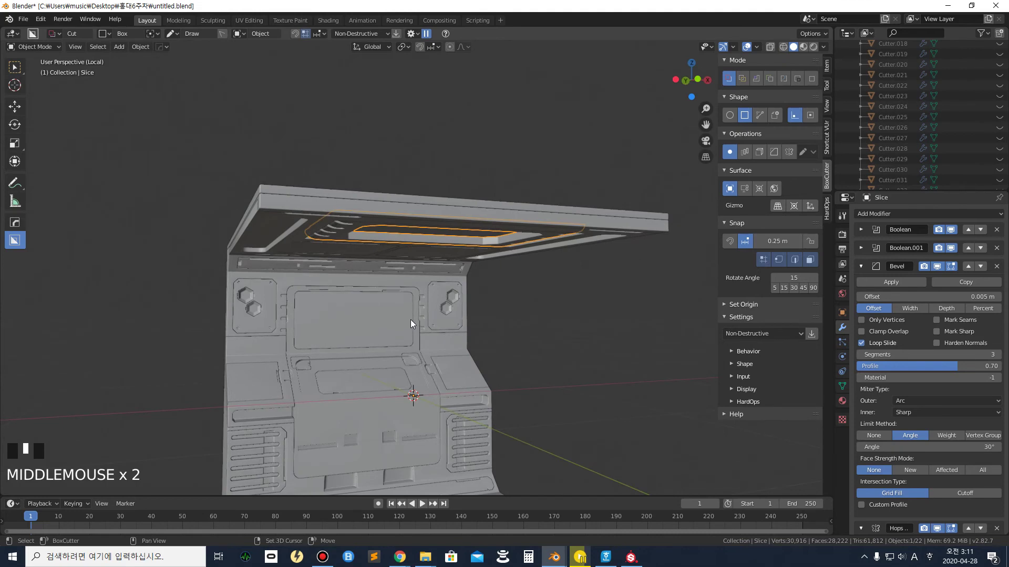
pyautogui.hotkey('shift', 'a')
pyautogui.moveTo(412, 318)
pyautogui.click(465, 318)
pyautogui.moveTo(402, 337); pyautogui.dragTo(362, 350, button='middle')
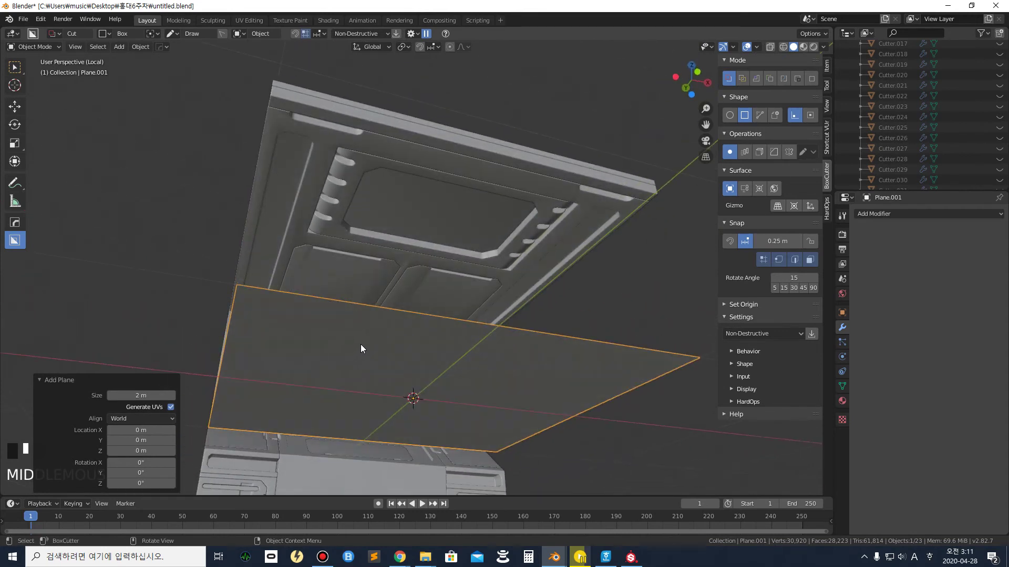
# Scale the new plane to about 0.583 along Y and 0.56 along X
pyautogui.press('s')
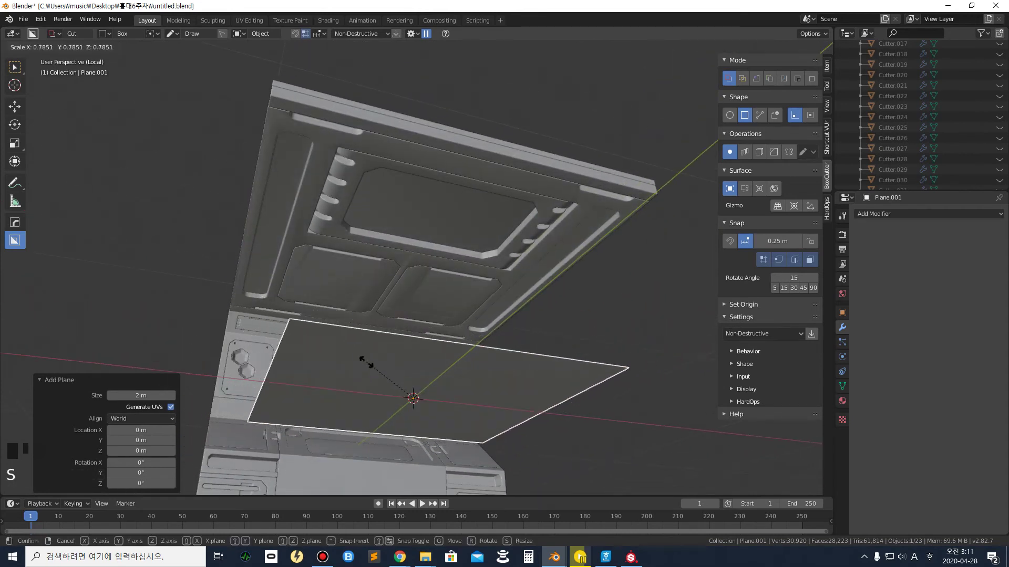
pyautogui.press('y')
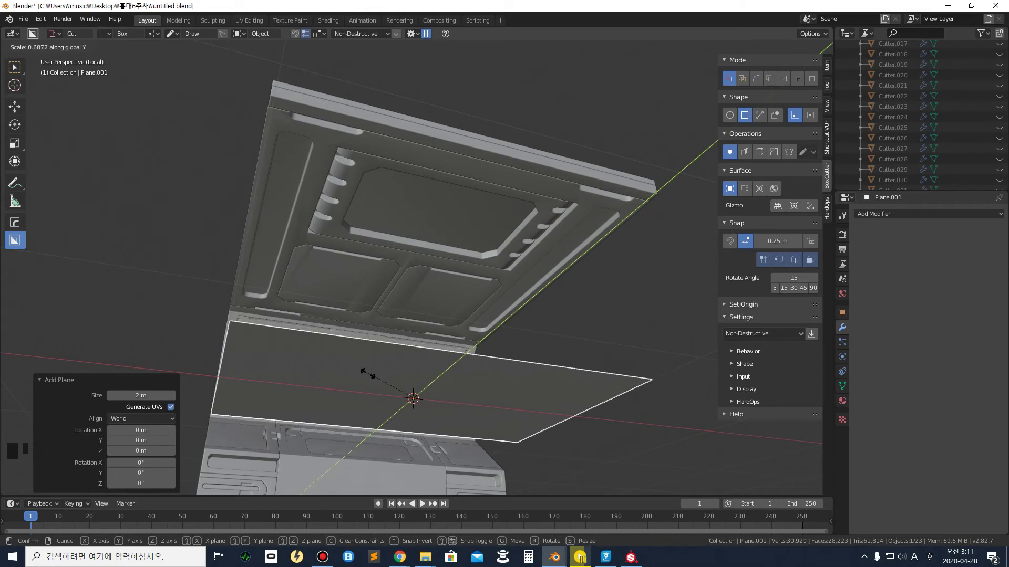
pyautogui.click(371, 388)
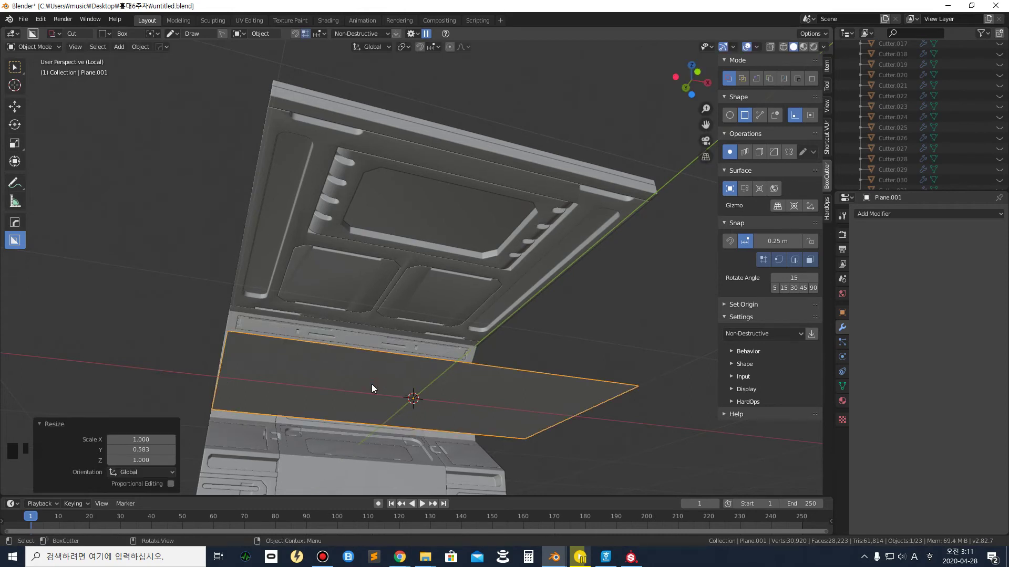
pyautogui.press('s')
pyautogui.press('x')
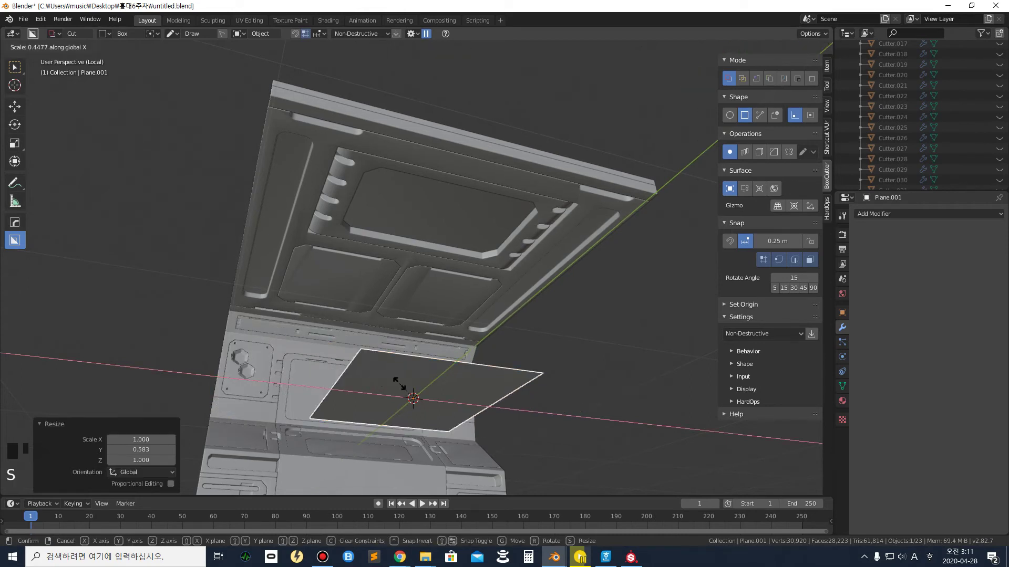
pyautogui.click(395, 383)
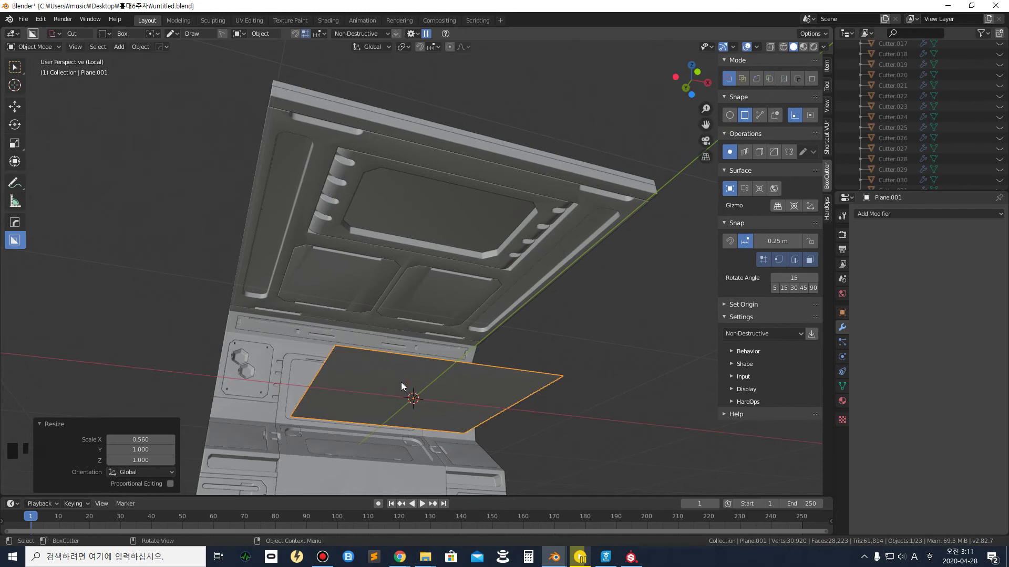
# Raise the plane along Z to the level of the ceiling panel's chamfered recess
pyautogui.click(15, 106)
pyautogui.moveTo(236, 220); pyautogui.dragTo(378, 288, button='middle')
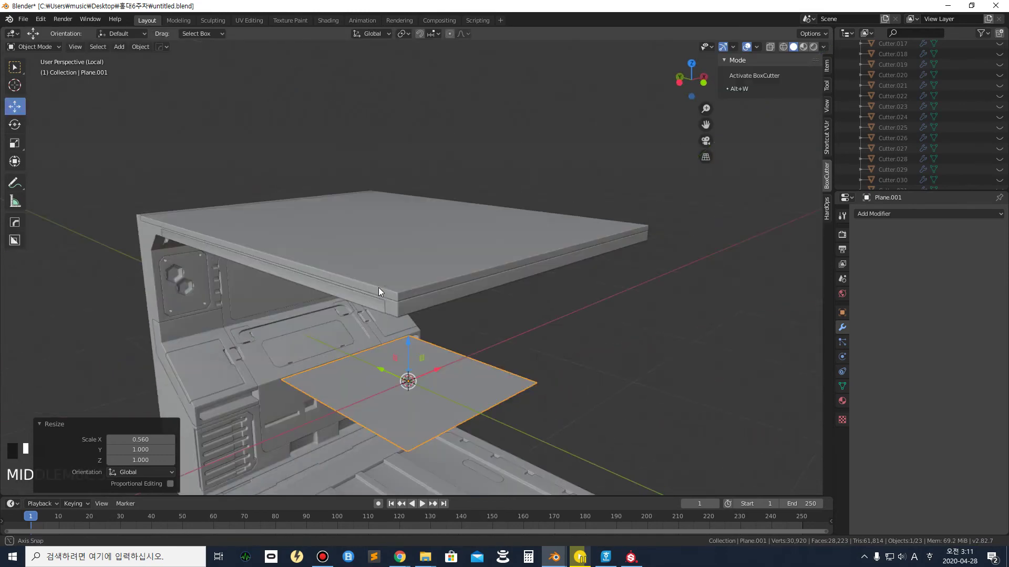
pyautogui.moveTo(406, 348); pyautogui.dragTo(407, 284)
pyautogui.moveTo(407, 284); pyautogui.dragTo(419, 239, button='middle')
pyautogui.moveTo(411, 247); pyautogui.dragTo(414, 198)
pyautogui.moveTo(414, 199)
pyautogui.mouseDown(button='middle')
pyautogui.moveTo(426, 171)
pyautogui.moveTo(415, 179)
pyautogui.mouseUp(button='middle')
pyautogui.moveTo(413, 223); pyautogui.dragTo(415, 229)
# Shift the plane along Y by about -0.302 m, plus a further -0.0615 m, to bring it over the chamfered recess
pyautogui.moveTo(396, 276); pyautogui.dragTo(420, 246)
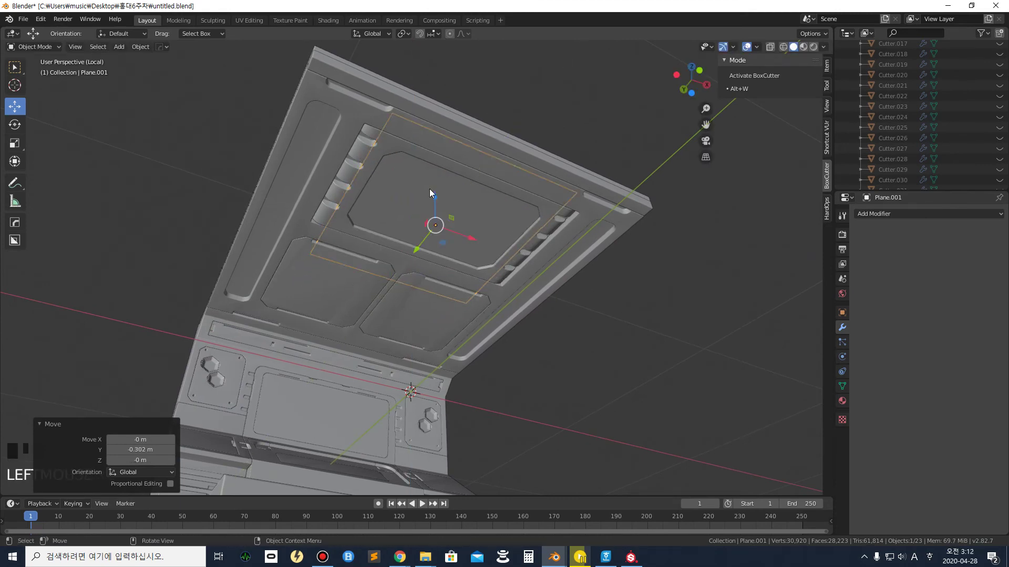
pyautogui.scroll(3, 428, 178)
pyautogui.keyDown('shift'); pyautogui.moveTo(420, 186); pyautogui.dragTo(412, 254, button='middle'); pyautogui.keyUp('shift')
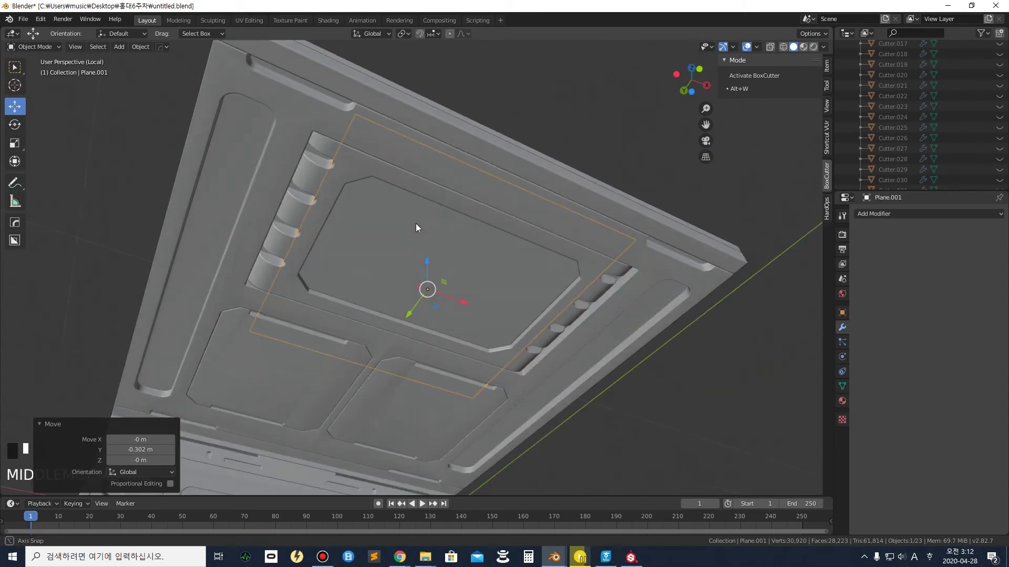
pyautogui.moveTo(415, 200); pyautogui.dragTo(406, 268, button='middle')
pyautogui.moveTo(406, 318); pyautogui.dragTo(414, 303)
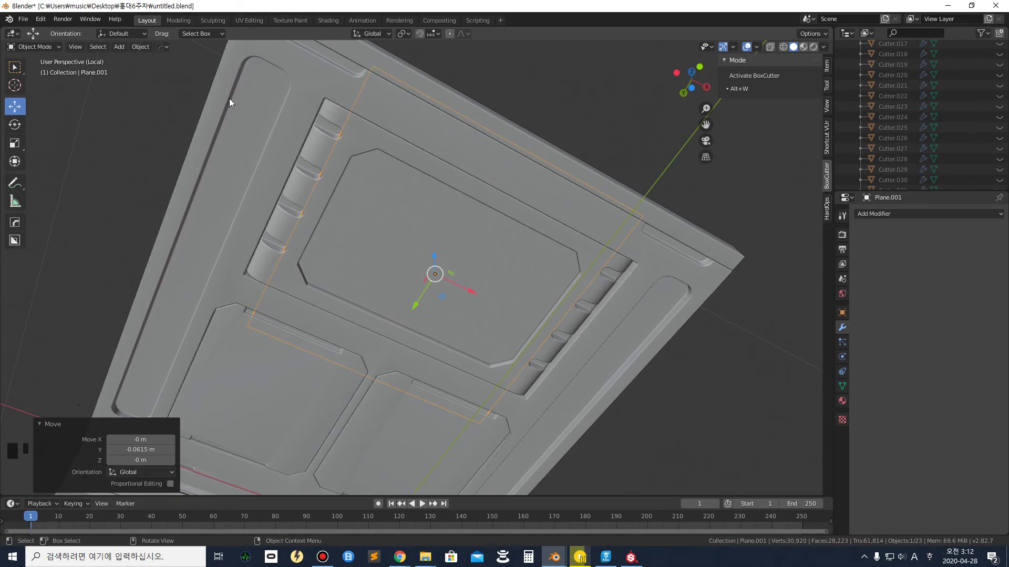
# In Edit Mode with X-ray on, move the plane's outer edge vertices along Y to just outside the recess's outer border
pyautogui.press('Tab')
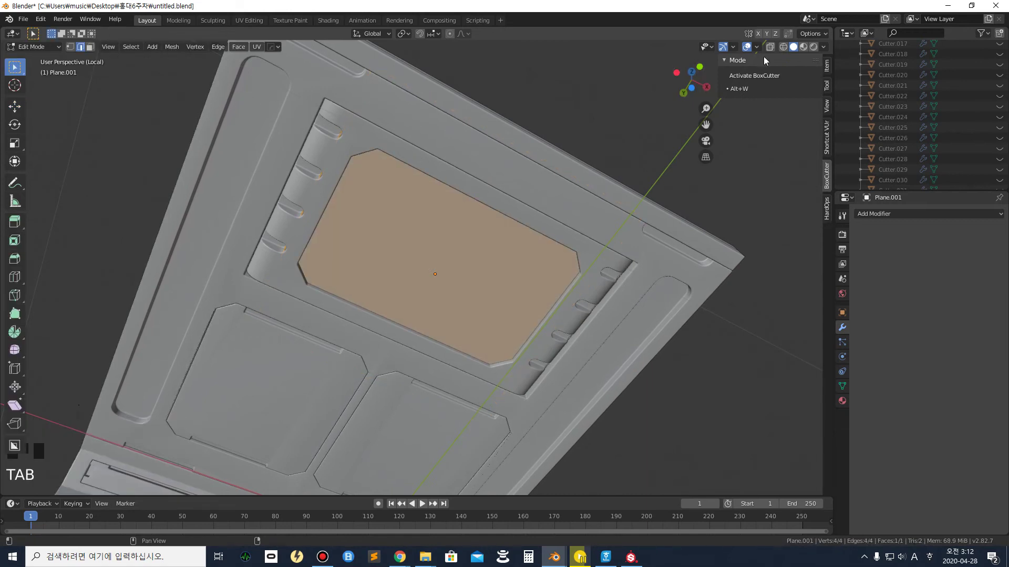
pyautogui.click(772, 46)
pyautogui.moveTo(466, 142); pyautogui.dragTo(207, 103, button='middle')
pyautogui.click(72, 54)
pyautogui.click(70, 47)
pyautogui.moveTo(297, 123)
pyautogui.mouseDown(button='middle')
pyautogui.moveTo(297, 109)
pyautogui.moveTo(299, 120)
pyautogui.mouseUp(button='middle')
pyautogui.moveTo(252, 88); pyautogui.dragTo(618, 147)
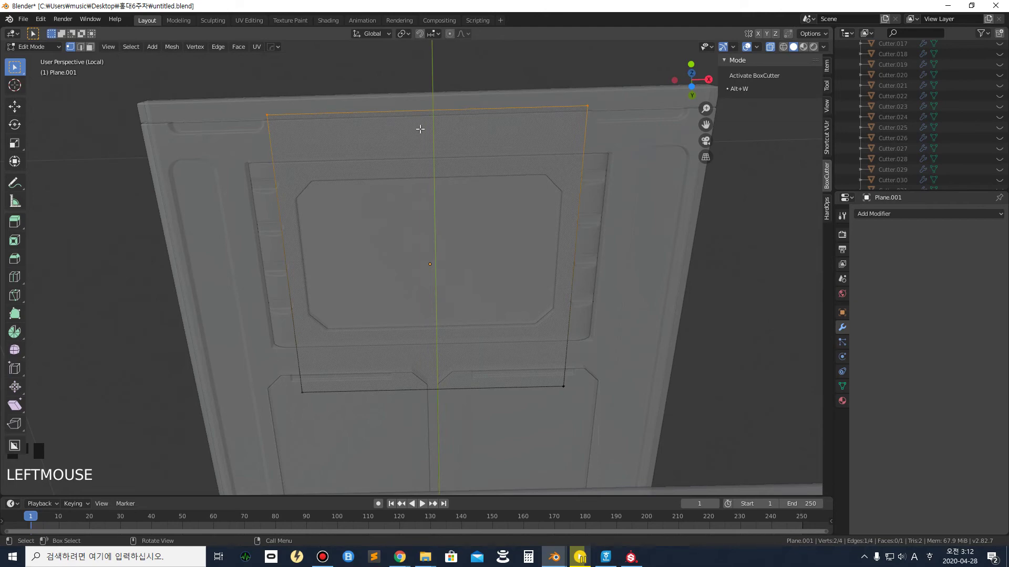
pyautogui.click(15, 106)
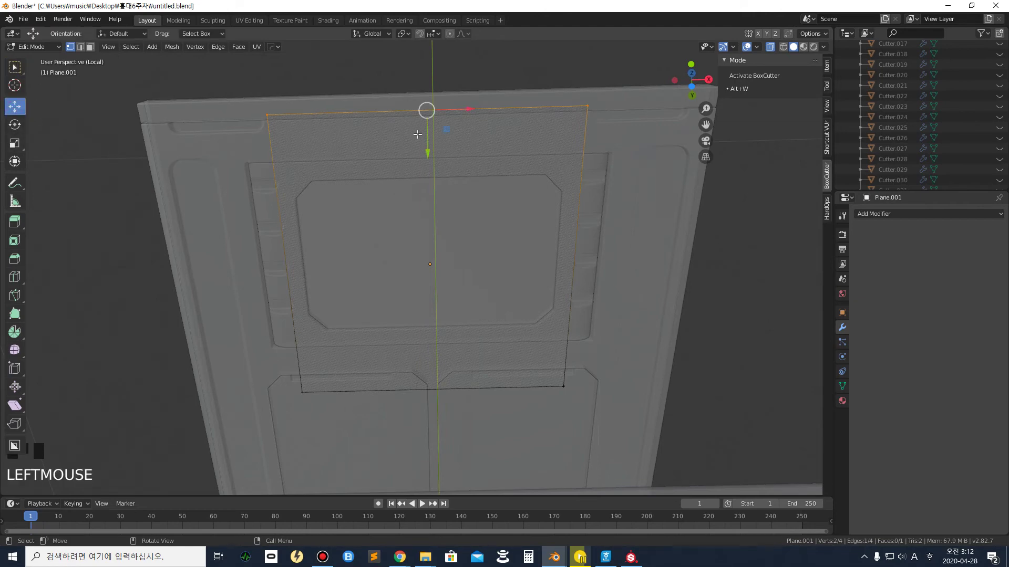
pyautogui.moveTo(426, 144); pyautogui.dragTo(443, 214)
# Move the plane's two side edges inward along X and its remaining edge along Y to fit closely around the recess outline
pyautogui.moveTo(249, 163); pyautogui.dragTo(326, 428)
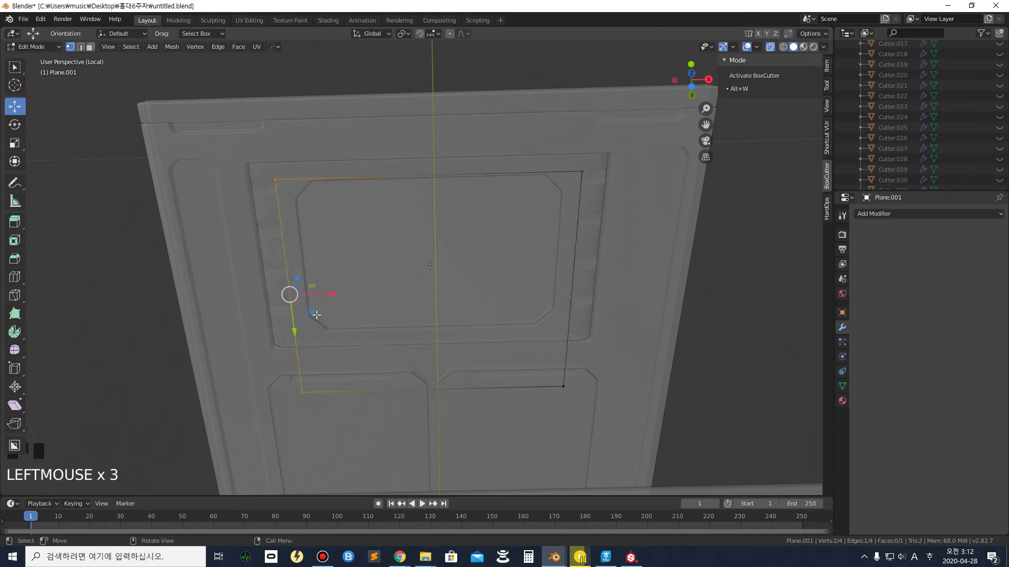
pyautogui.moveTo(322, 296); pyautogui.dragTo(338, 303)
pyautogui.press('b')
pyautogui.moveTo(578, 147); pyautogui.dragTo(599, 208)
pyautogui.keyDown('shift'); pyautogui.moveTo(553, 377); pyautogui.dragTo(590, 412); pyautogui.keyUp('shift')
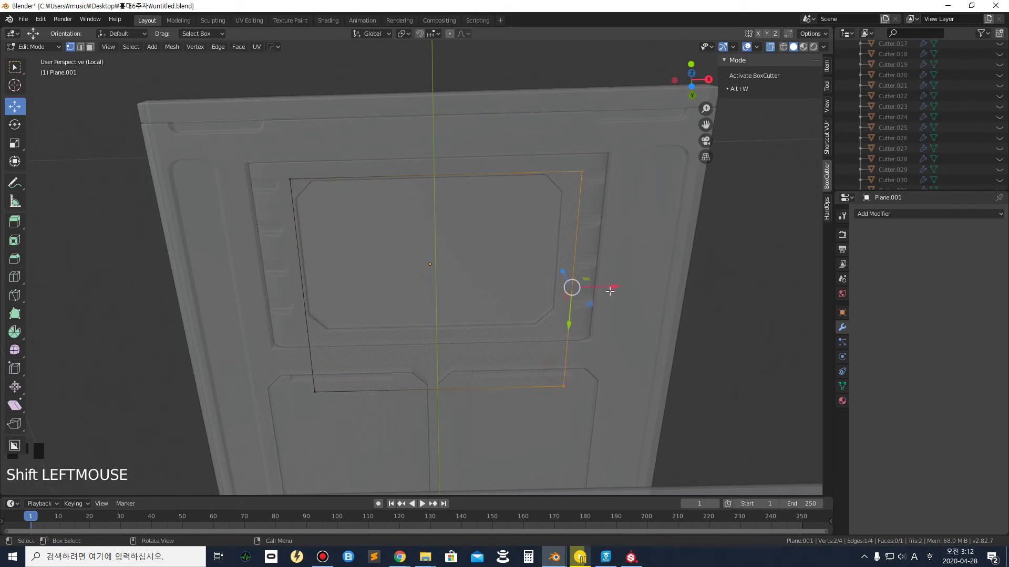
pyautogui.moveTo(612, 285); pyautogui.dragTo(595, 287)
pyautogui.moveTo(290, 374); pyautogui.dragTo(617, 446)
pyautogui.moveTo(432, 388); pyautogui.dragTo(432, 339)
pyautogui.click(88, 292)
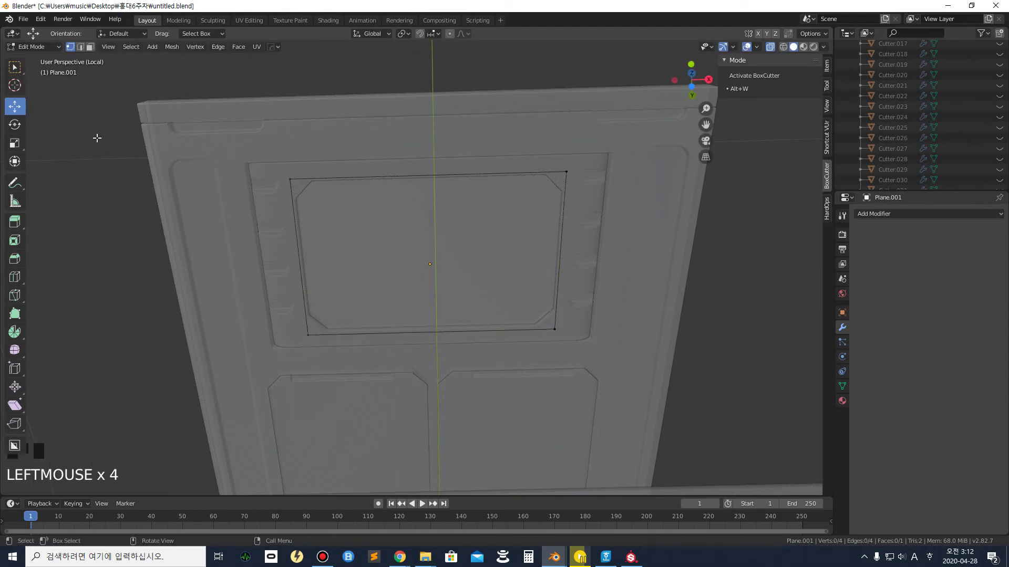
# Return to Object Mode, turn off X-ray and check the plane's fit over the chamfered recess
pyautogui.press('Tab')
pyautogui.moveTo(128, 271); pyautogui.dragTo(232, 259, button='middle')
pyautogui.click(771, 48)
pyautogui.scroll(2, 392, 299)
pyautogui.scroll(-2, 392, 298)
pyautogui.moveTo(391, 299); pyautogui.dragTo(406, 257, button='middle')
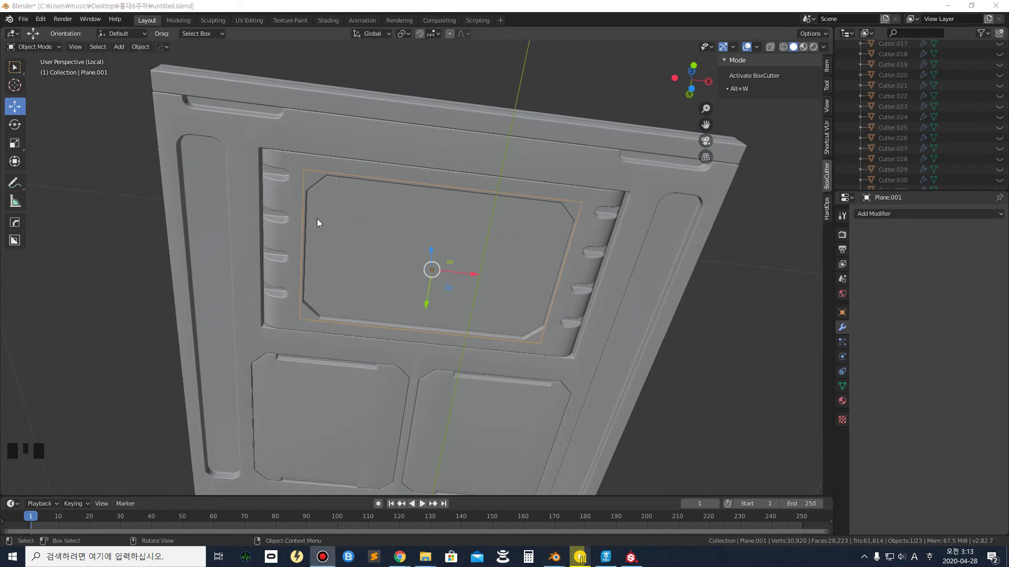
# In Edit Mode with edge selection and X-ray on, add 8 evenly spaced, unslid loop cuts across the plane, running along X
pyautogui.press('Tab')
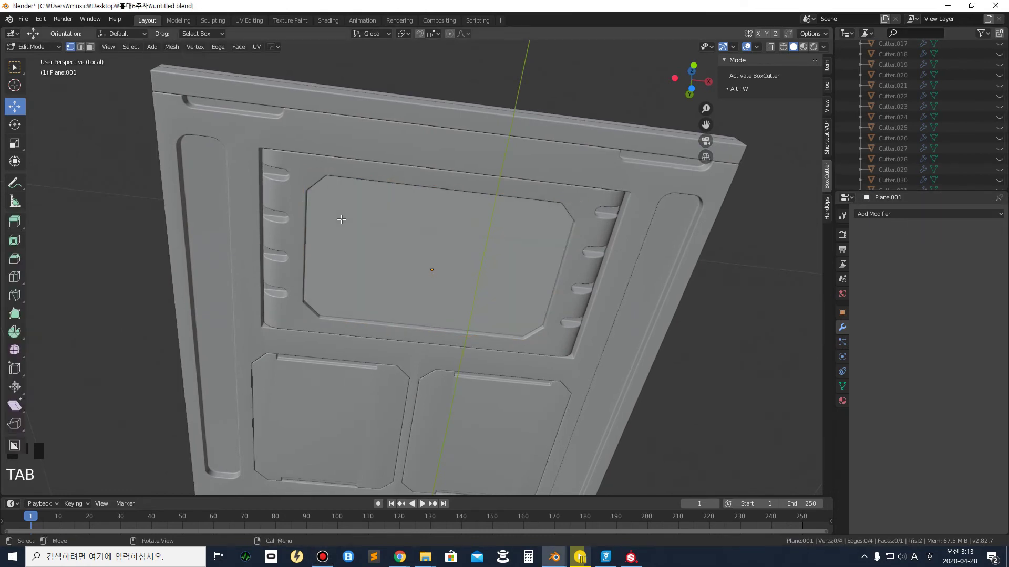
pyautogui.click(342, 219)
pyautogui.click(80, 46)
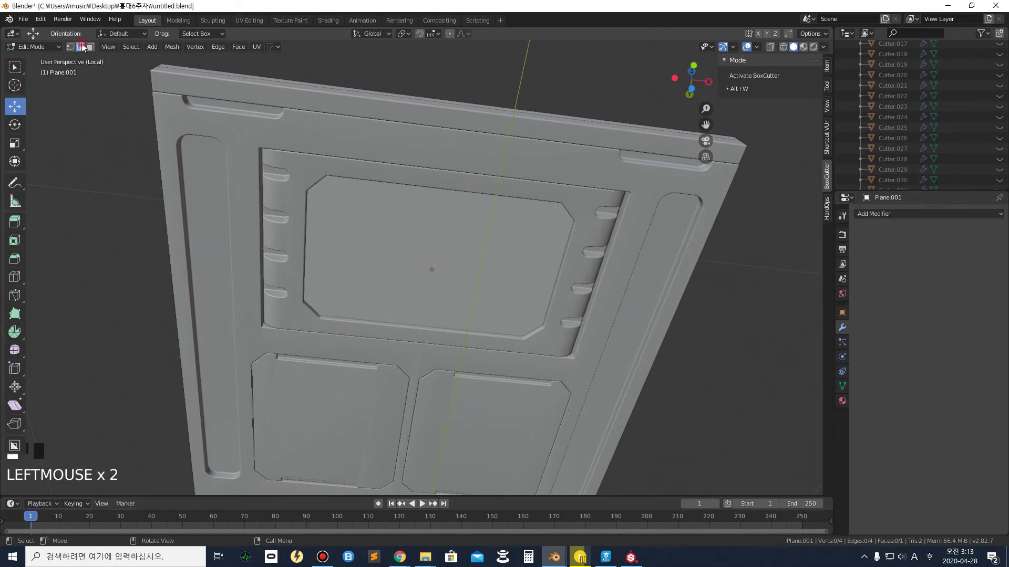
pyautogui.click(770, 47)
pyautogui.click(346, 173)
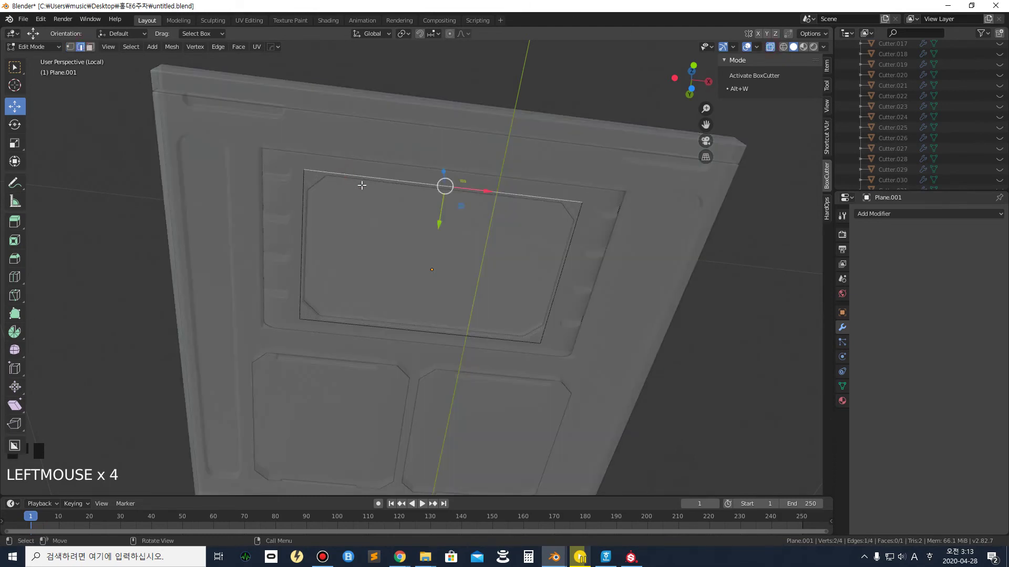
pyautogui.hotkey('ctrl', 'r')
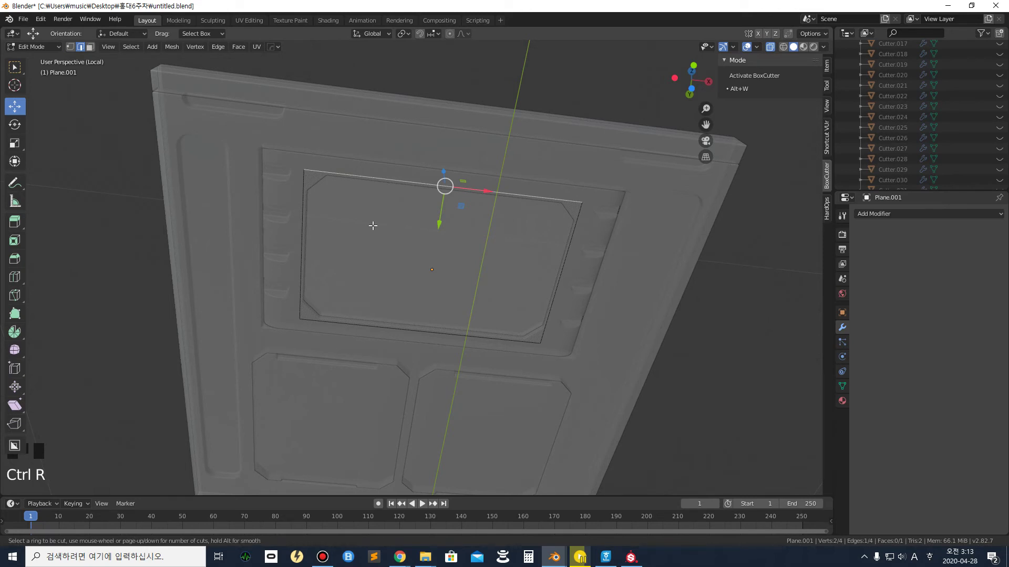
pyautogui.scroll(2, 343, 273)
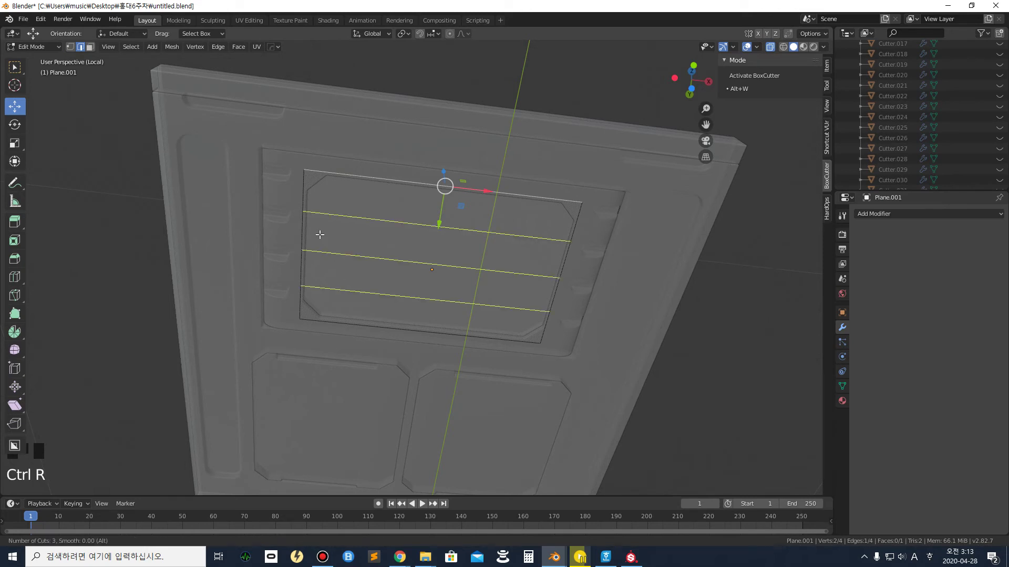
pyautogui.scroll(2, 319, 235)
pyautogui.scroll(3, 319, 235)
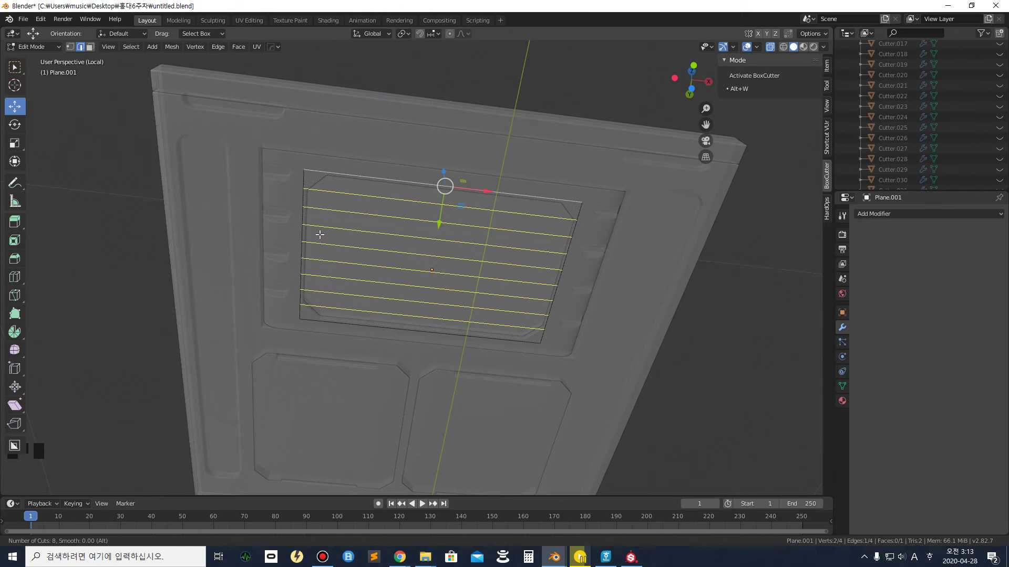
pyautogui.click(320, 235)
pyautogui.rightClick(320, 234)
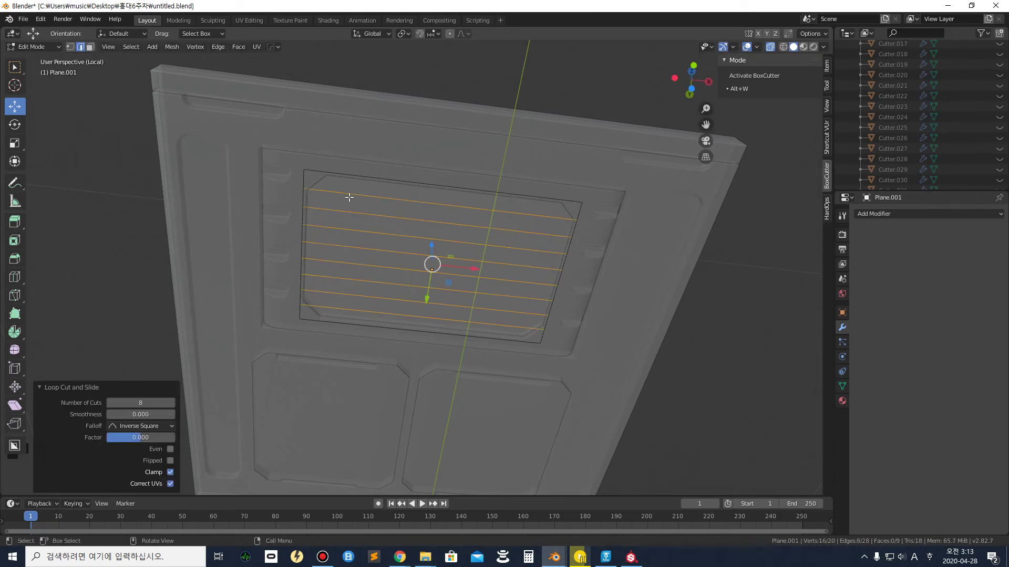
# Add 12 evenly spaced, unslid loop cuts across the plane, running along Y to form a grid with the existing cuts
pyautogui.click(304, 181)
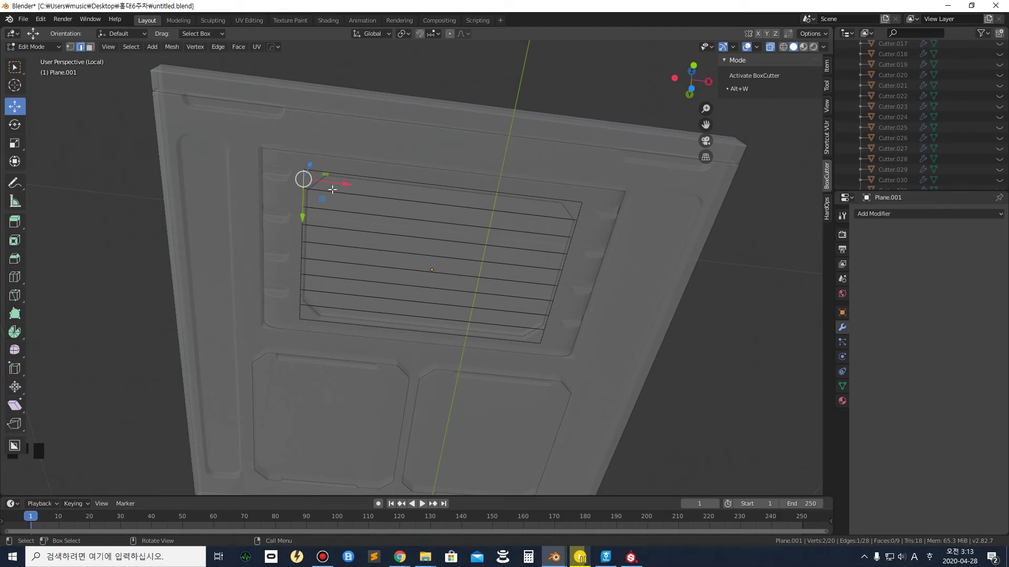
pyautogui.click(321, 177)
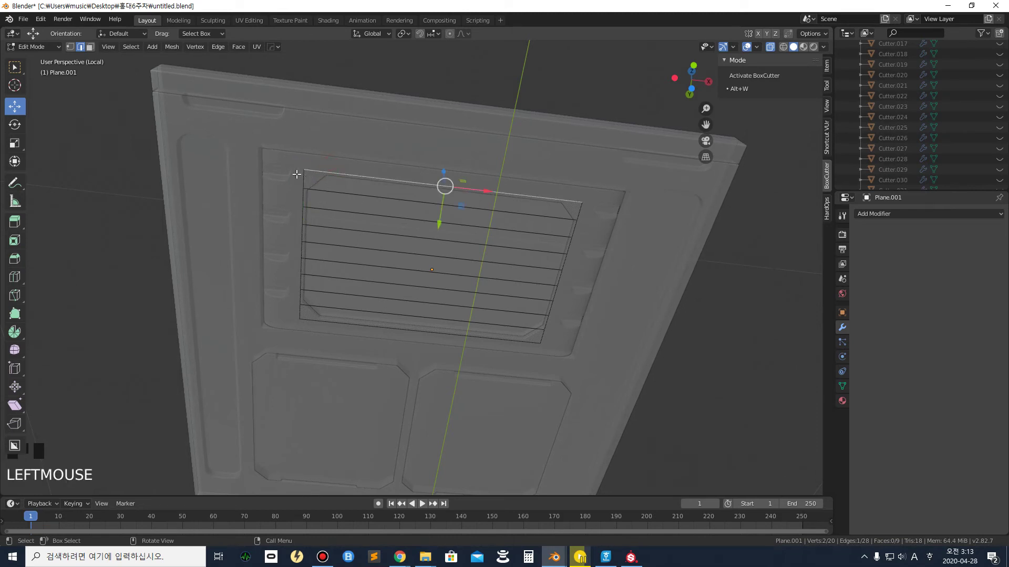
pyautogui.moveTo(291, 152); pyautogui.dragTo(322, 356)
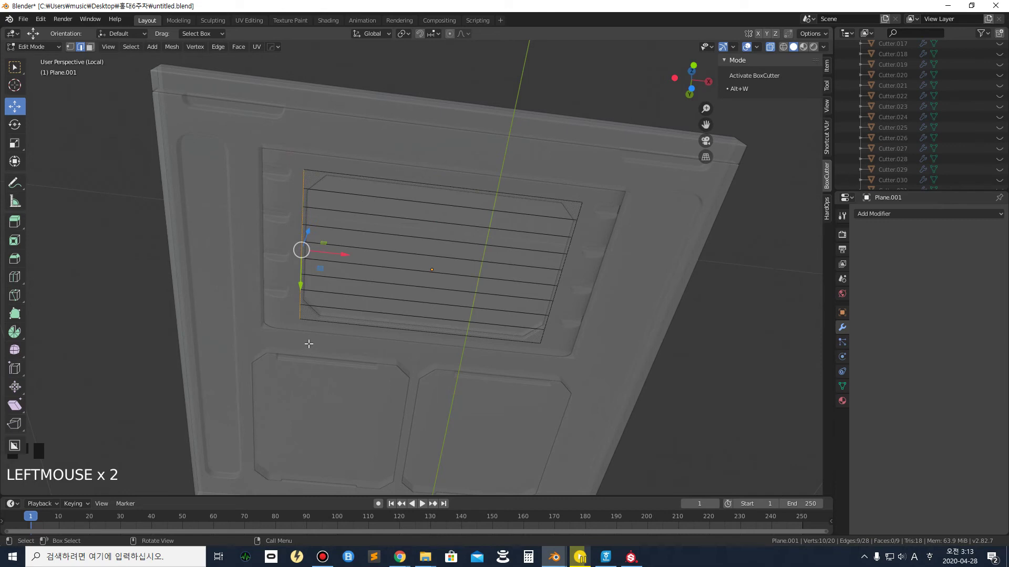
pyautogui.hotkey('ctrl', 'r')
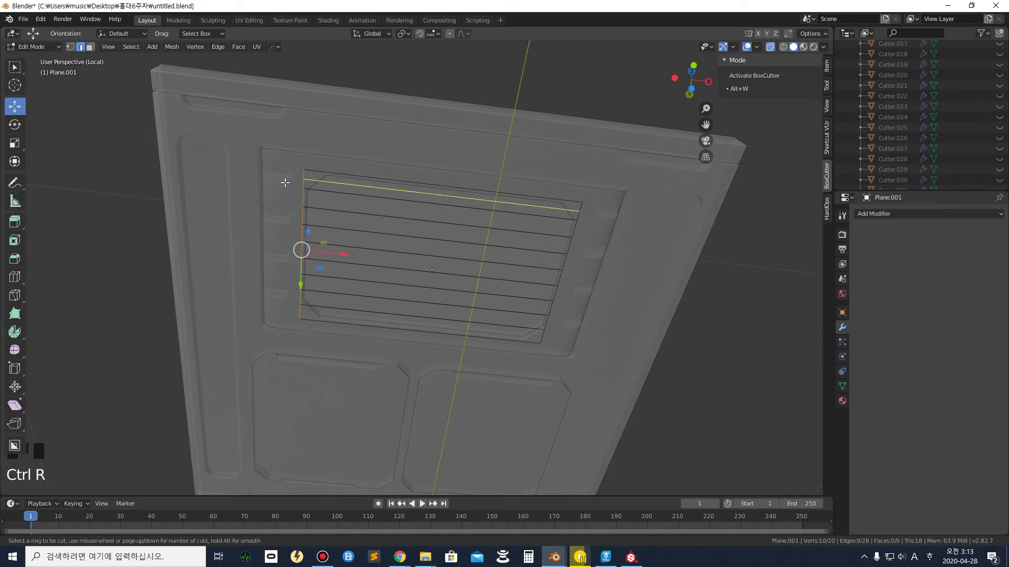
pyautogui.scroll(1, 315, 186)
pyautogui.scroll(10, 315, 185)
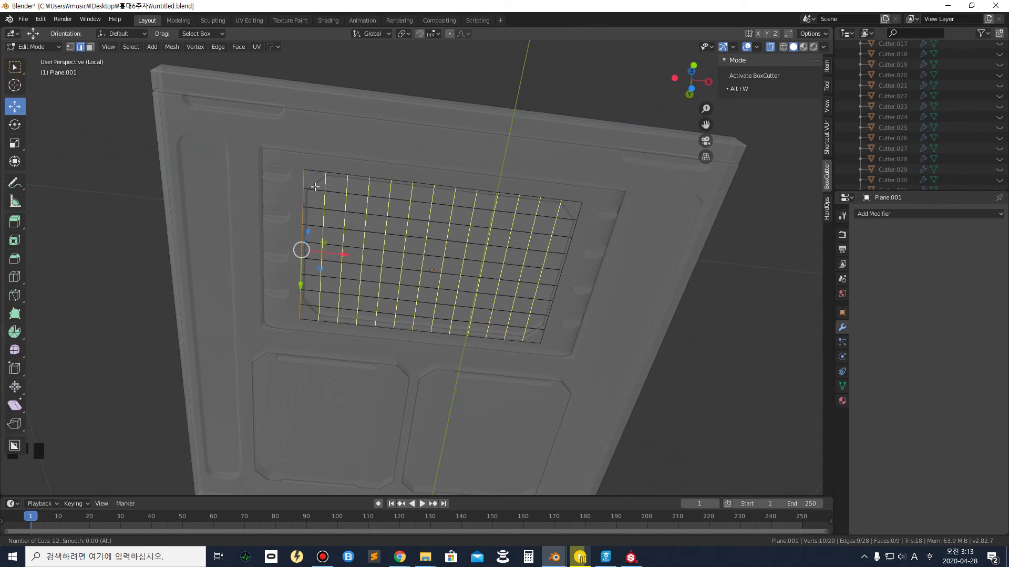
pyautogui.click(315, 186)
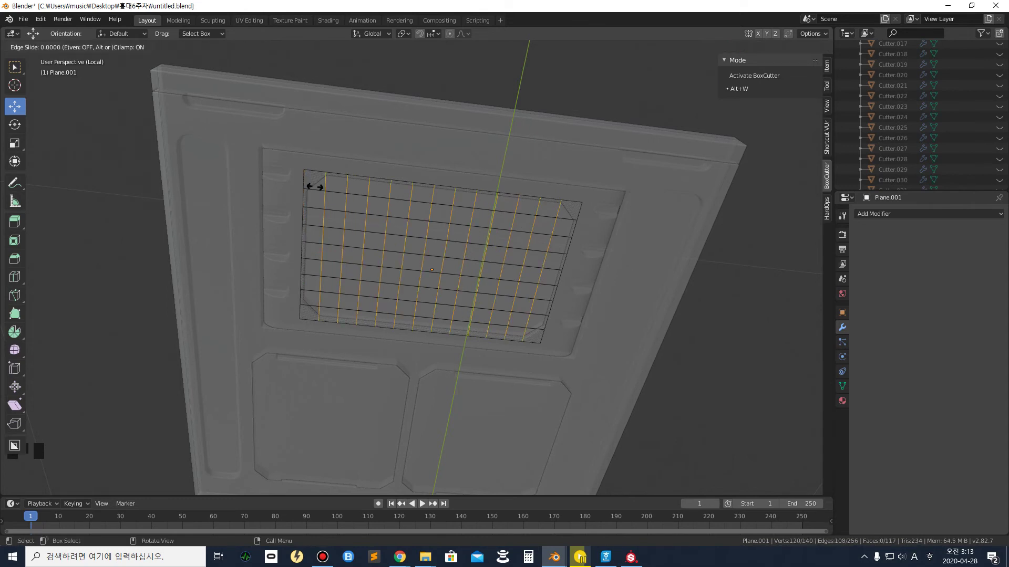
pyautogui.click(314, 186)
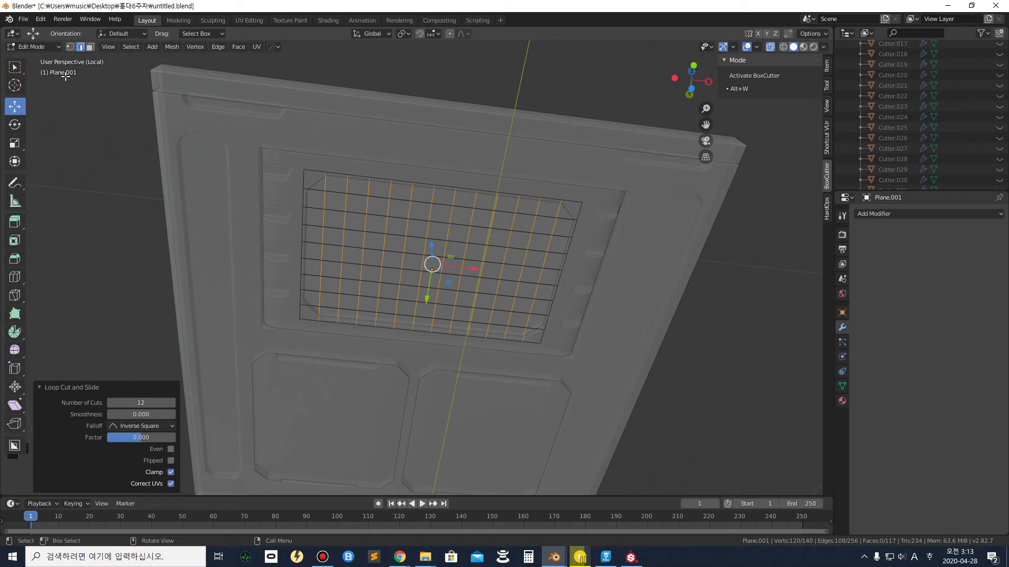
# Select all faces of the plane, subdivide them with 1 cut, poke them with 0 m offset and convert the triangles to quads
pyautogui.click(90, 47)
pyautogui.press('a')
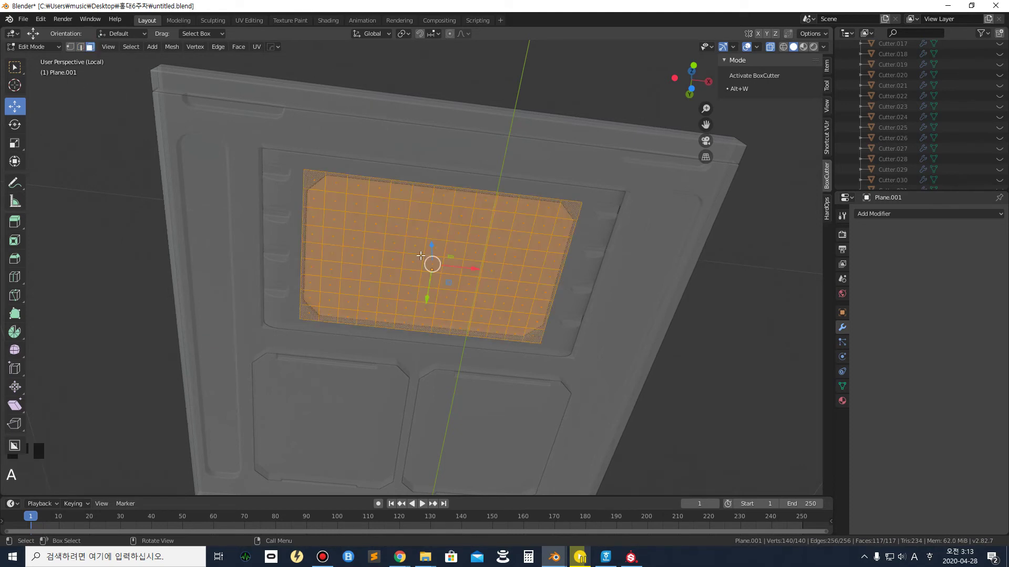
pyautogui.rightClick(409, 245)
pyautogui.click(411, 249)
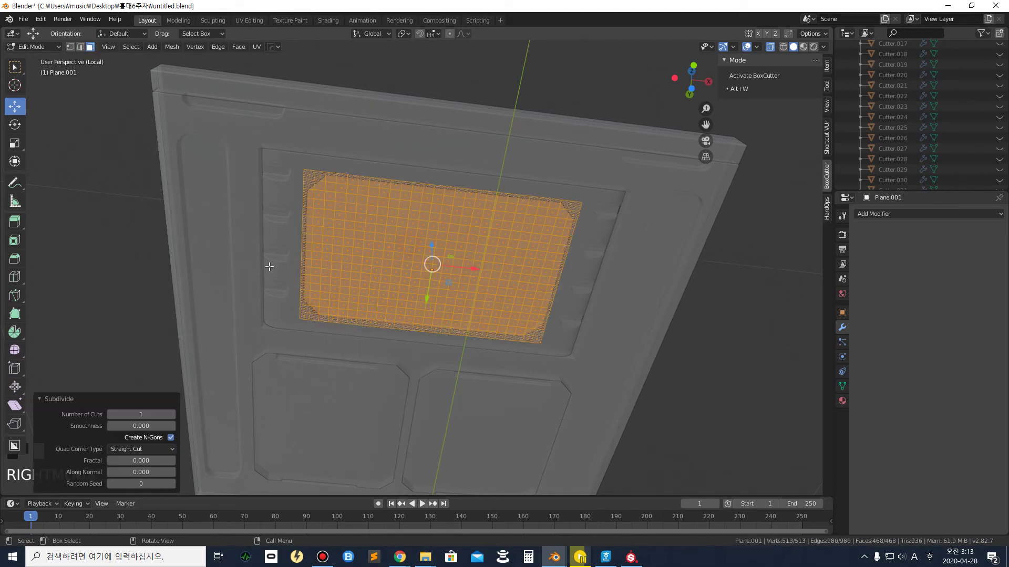
pyautogui.rightClick(380, 236)
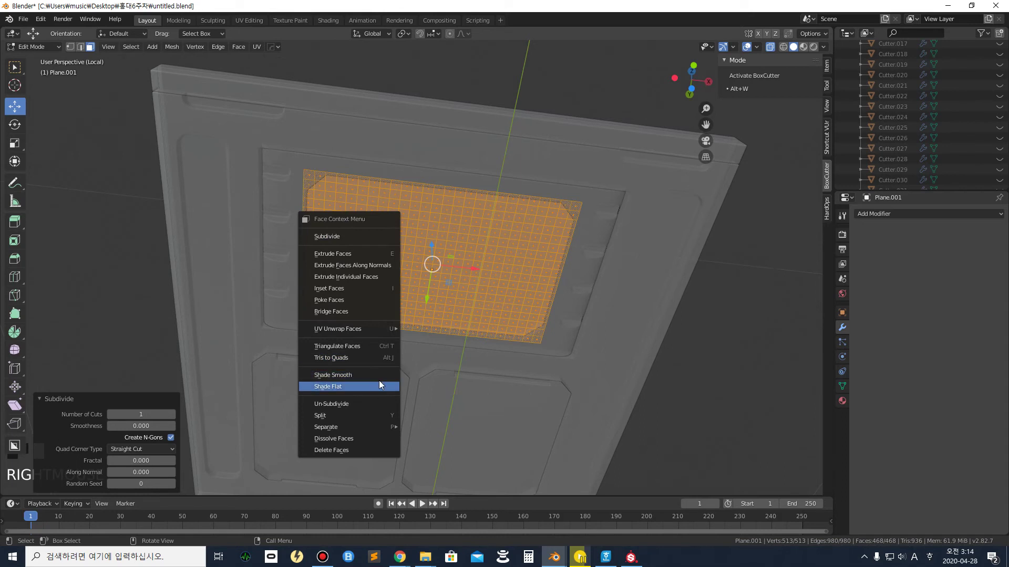
pyautogui.click(374, 302)
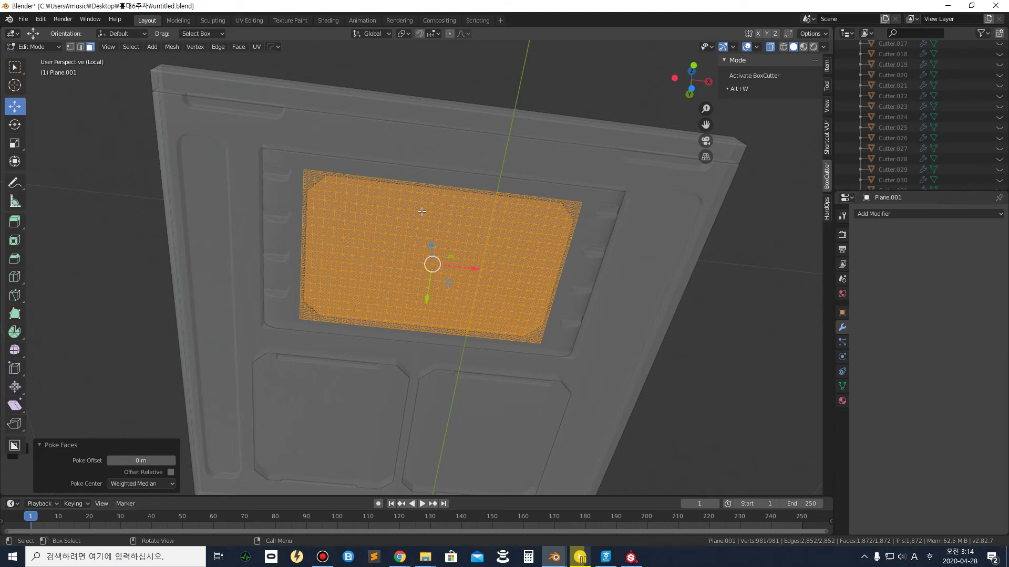
pyautogui.hotkey('alt', 'j')
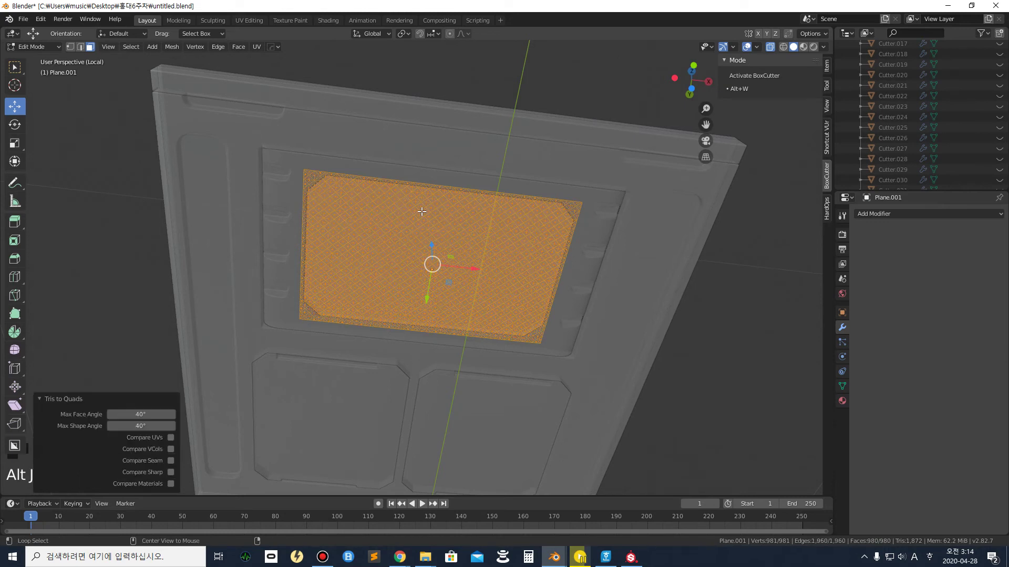
# Inset the selected diagonal faces of the plane
pyautogui.scroll(1, 382, 188)
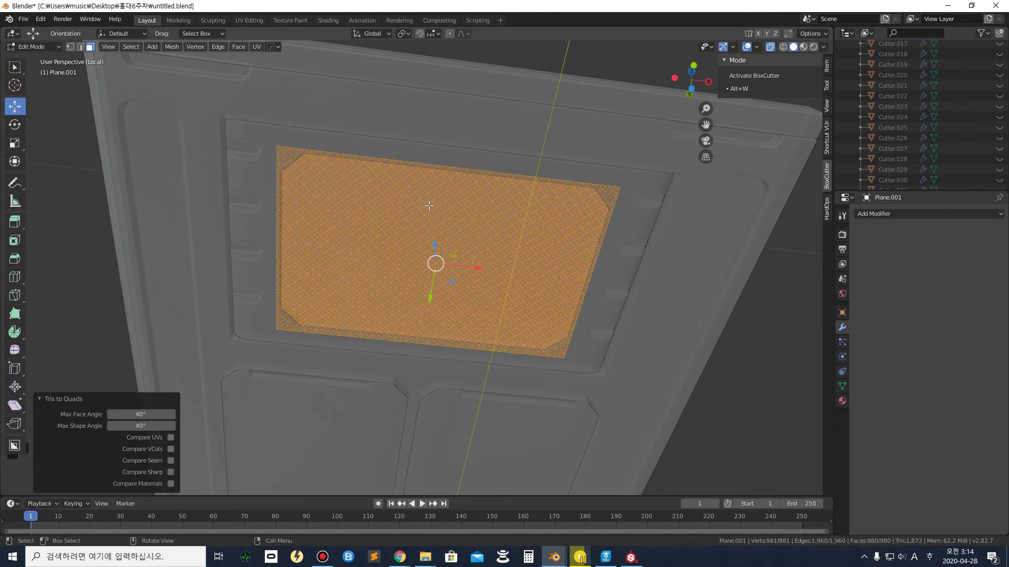
pyautogui.press('i')
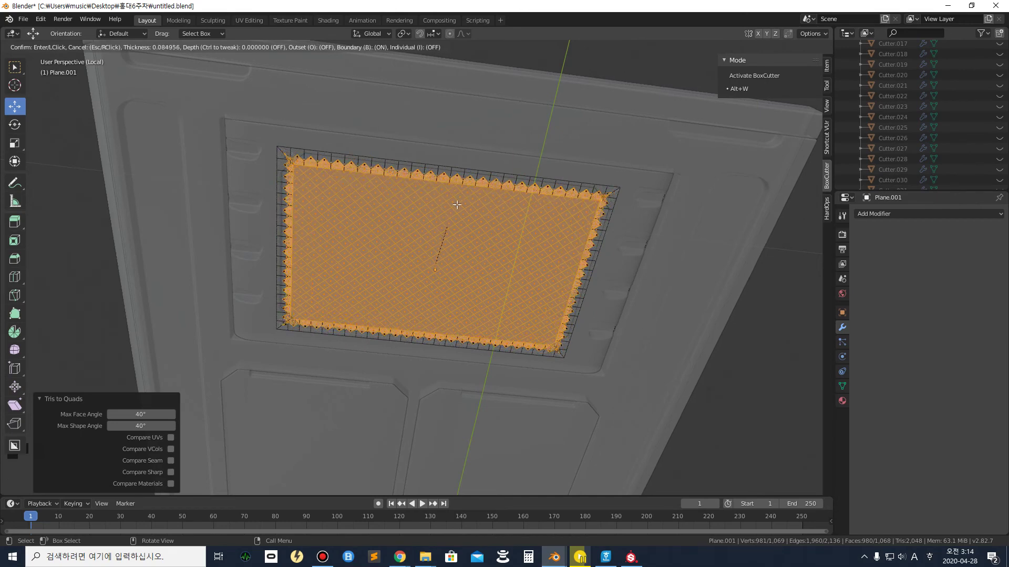
pyautogui.press('Escape')
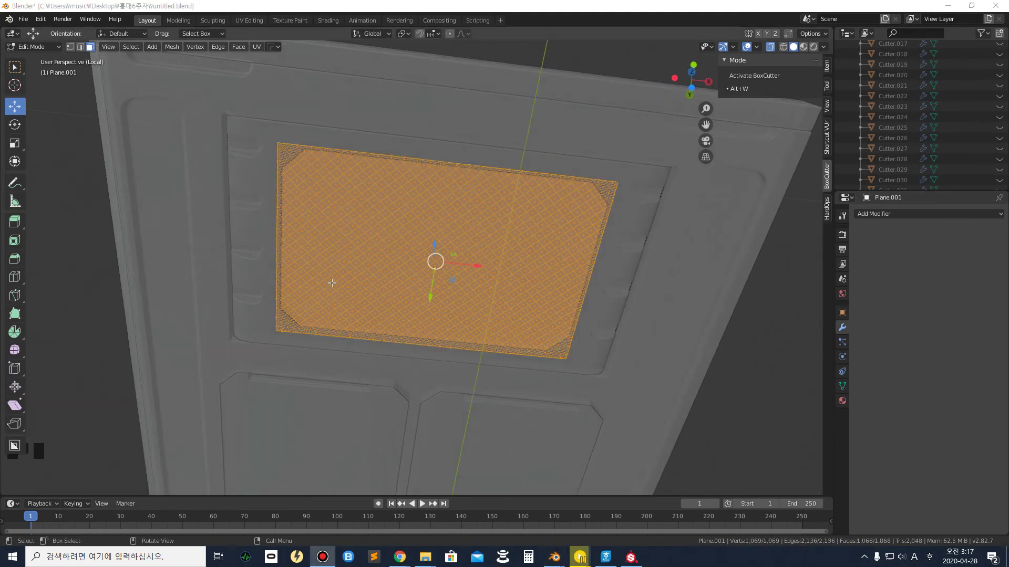
pyautogui.middleClick(389, 197)
pyautogui.press('i')
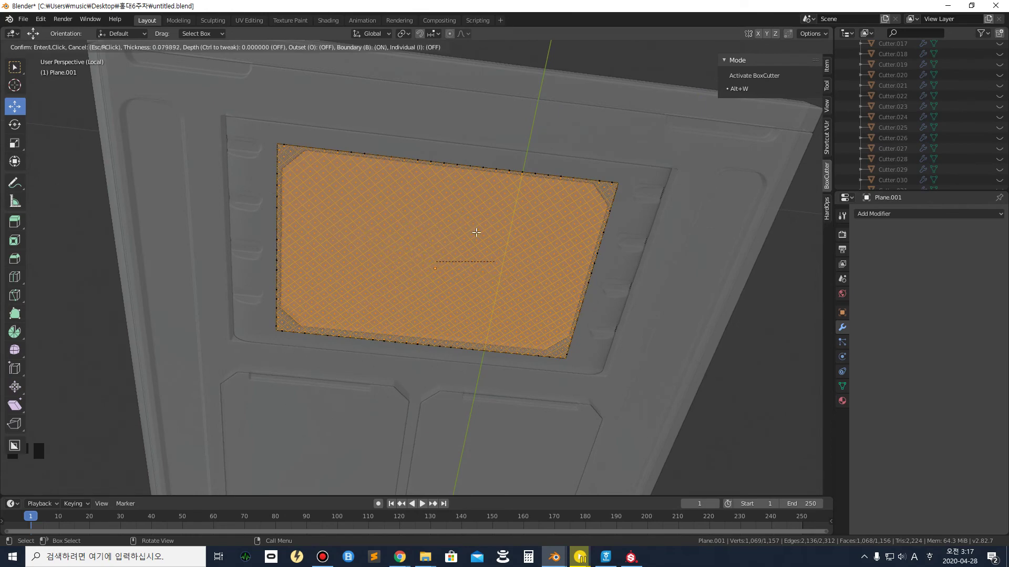
pyautogui.click(439, 244)
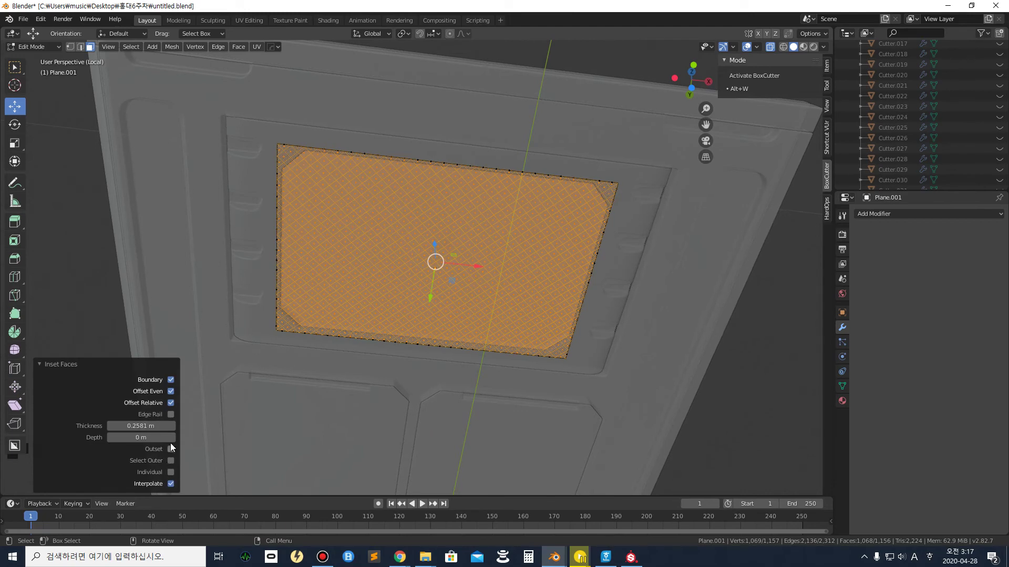
# Set the inset to Individual with Offset Even and Offset Relative on, a thickness of 0.194 m and a depth of 0 m
pyautogui.click(172, 399)
pyautogui.click(171, 392)
pyautogui.moveTo(152, 426)
pyautogui.mouseDown()
pyautogui.moveTo(169, 426)
pyautogui.moveTo(124, 426)
pyautogui.moveTo(150, 426)
pyautogui.moveTo(127, 437)
pyautogui.moveTo(139, 438)
pyautogui.mouseUp()
pyautogui.click(155, 434)
pyautogui.write('0')
pyautogui.click(87, 479)
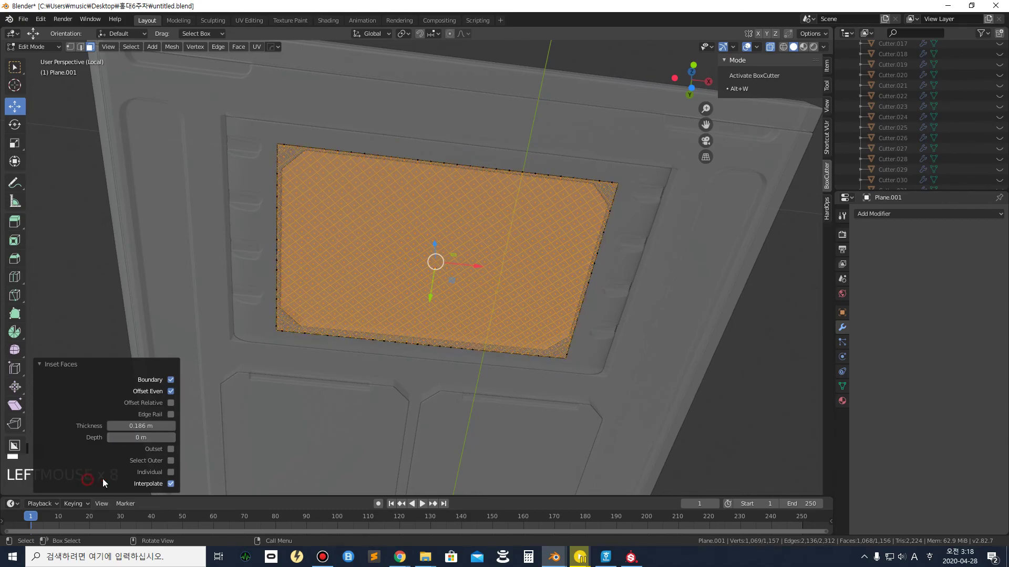
pyautogui.click(171, 473)
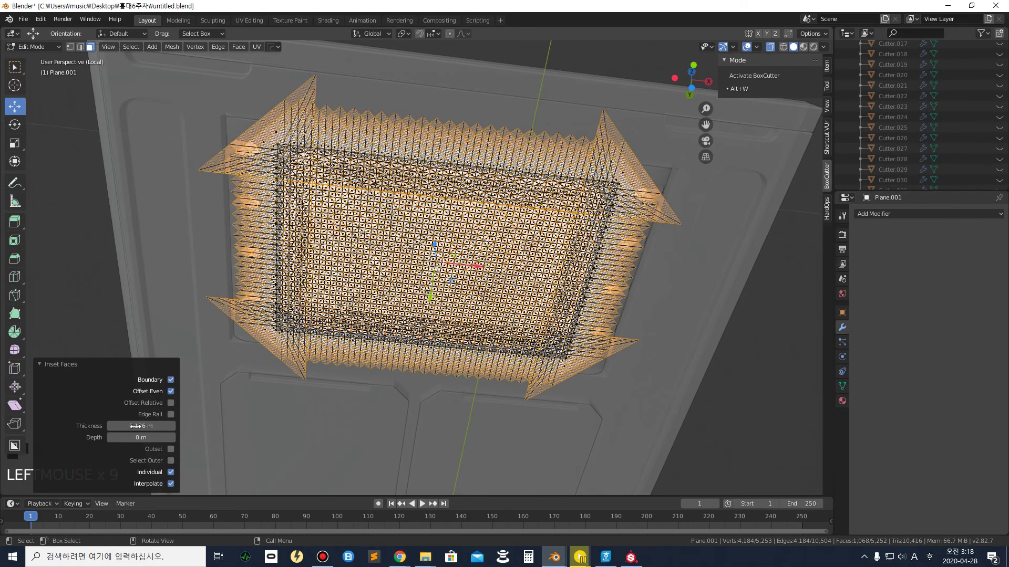
pyautogui.moveTo(140, 426); pyautogui.dragTo(126, 426)
pyautogui.click(171, 403)
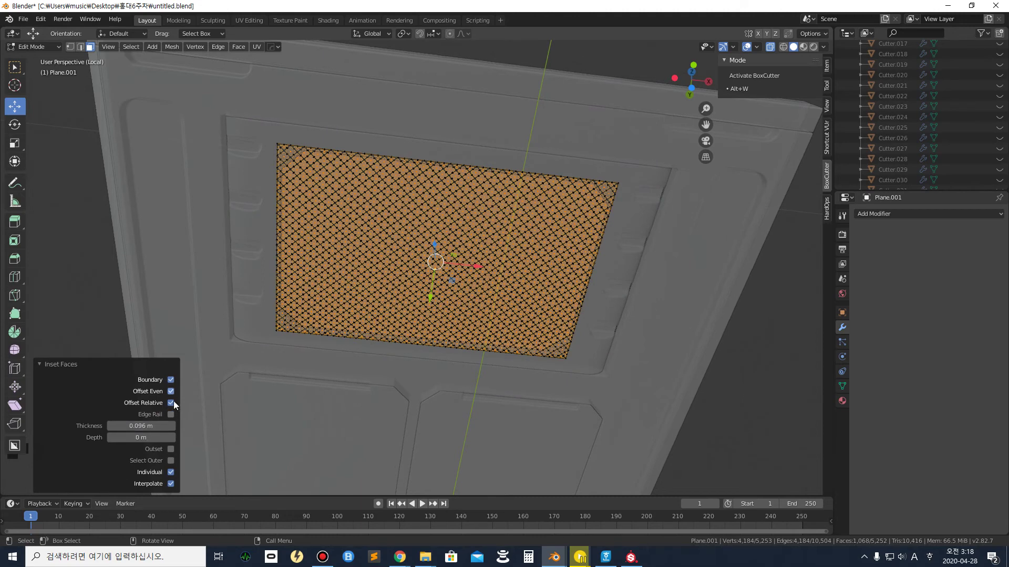
pyautogui.moveTo(127, 426)
pyautogui.mouseDown()
pyautogui.moveTo(153, 426)
pyautogui.moveTo(144, 426)
pyautogui.mouseUp()
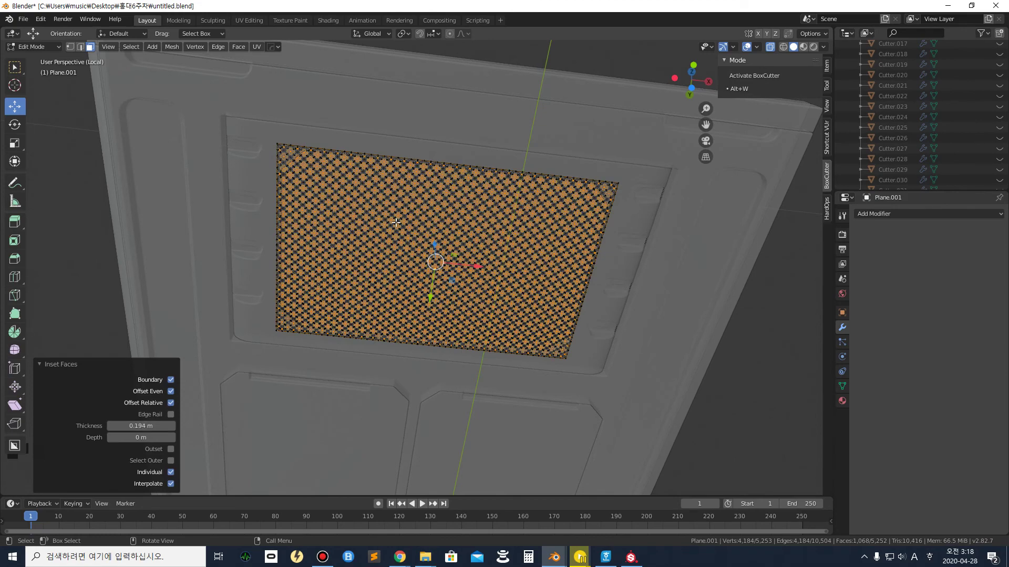
# Extrude the inset faces 0.0261 m along their normal and turn off X-ray to inspect the grille in the recess
pyautogui.scroll(3, 395, 223)
pyautogui.moveTo(395, 222); pyautogui.dragTo(415, 228, button='middle')
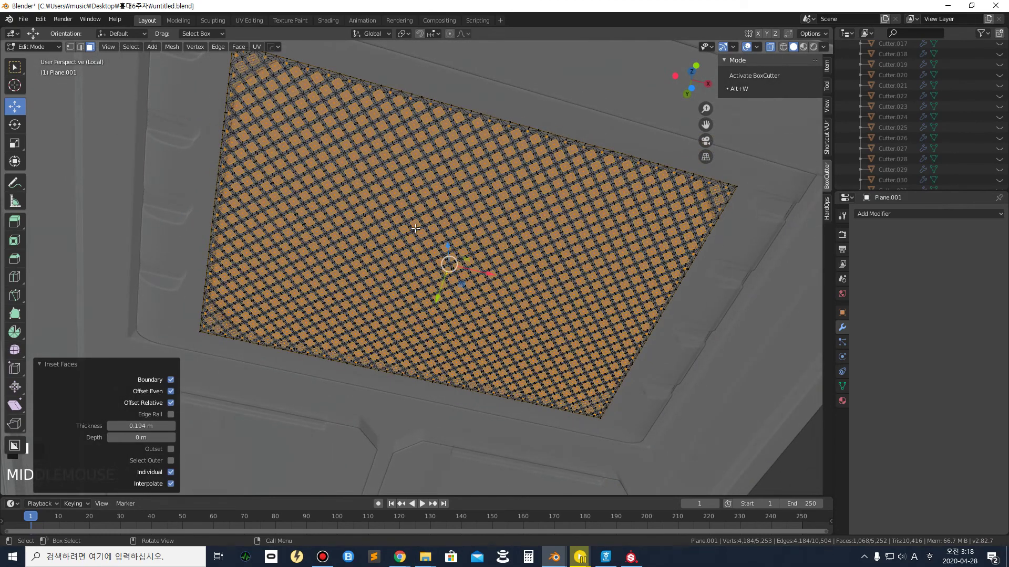
pyautogui.press('e')
pyautogui.click(523, 163)
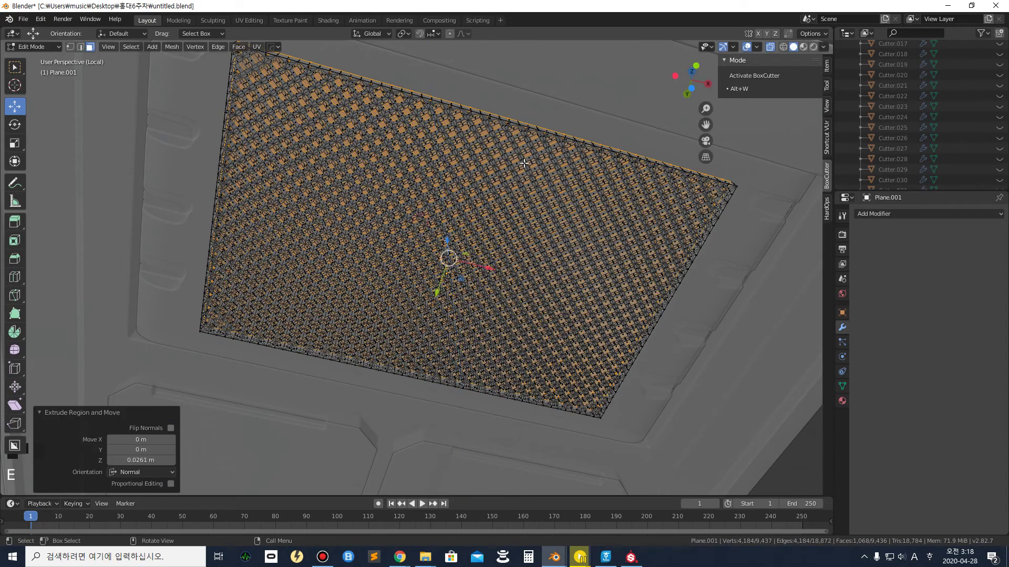
pyautogui.click(770, 47)
pyautogui.moveTo(578, 158); pyautogui.dragTo(498, 210, button='middle')
pyautogui.scroll(4, 546, 174)
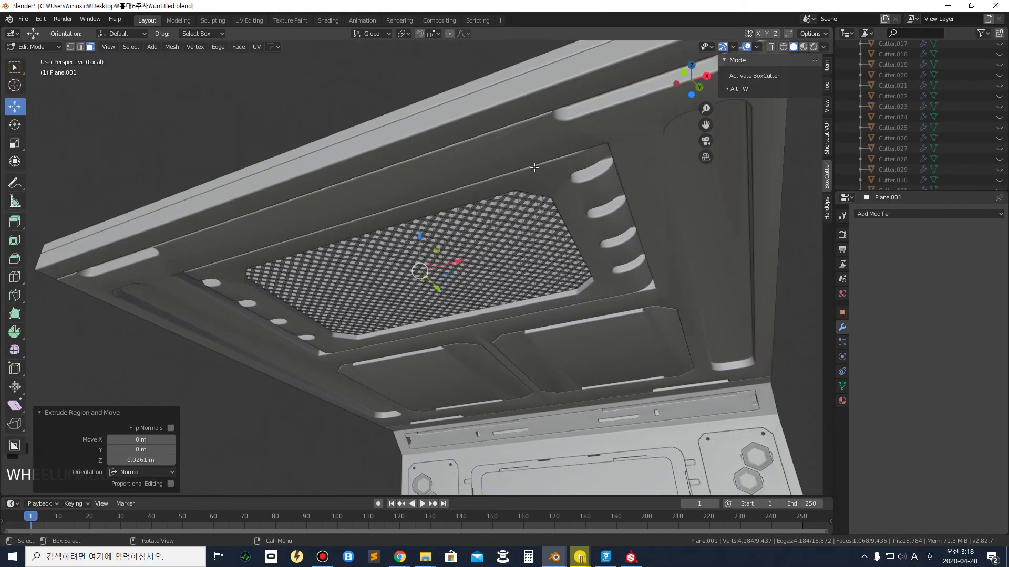
# Return to Object Mode and examine the ceiling grille together with the wall and floor
pyautogui.click(287, 118)
pyautogui.moveTo(253, 210); pyautogui.dragTo(343, 232, button='middle')
pyautogui.press('Tab')
pyautogui.keyDown('shift'); pyautogui.moveTo(407, 268); pyautogui.dragTo(510, 216, button='middle'); pyautogui.keyUp('shift')
pyautogui.scroll(-2, 510, 215)
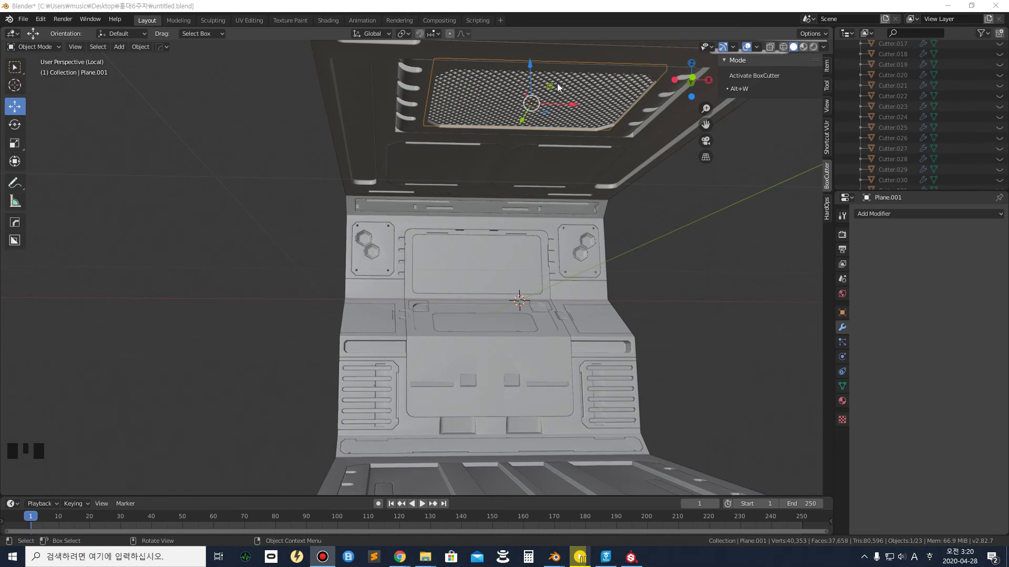
# Duplicate the ceiling grille along X and move the copy a further -0.68 m on X, clear of the structure
pyautogui.click(568, 106)
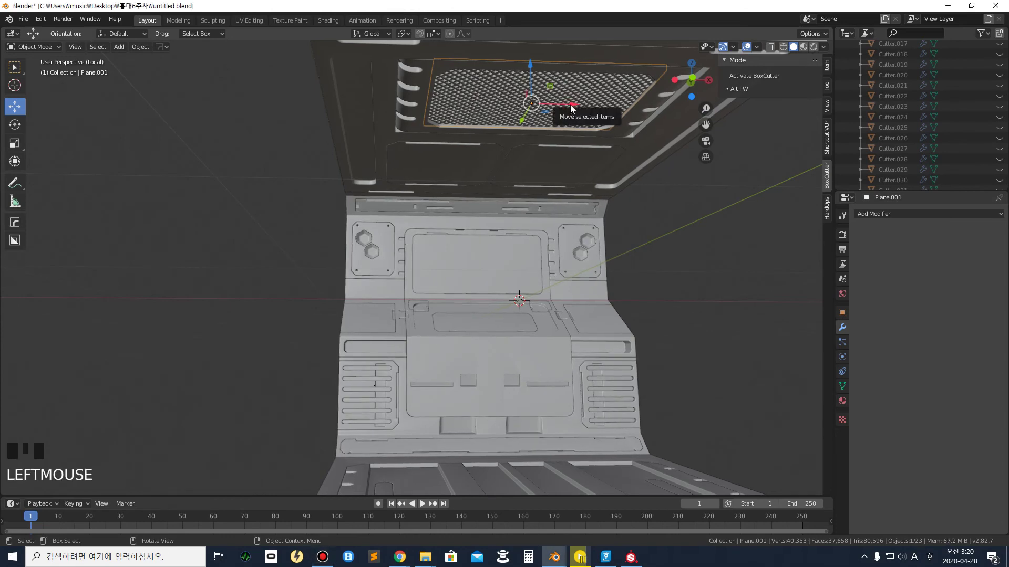
pyautogui.moveTo(558, 120); pyautogui.dragTo(560, 98, button='middle')
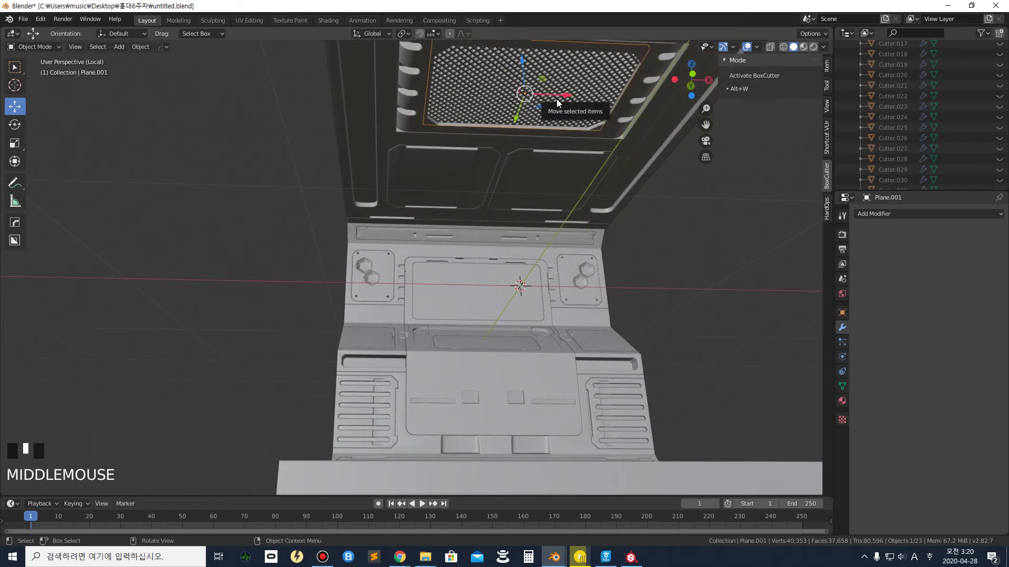
pyautogui.hotkey('shift', 'd')
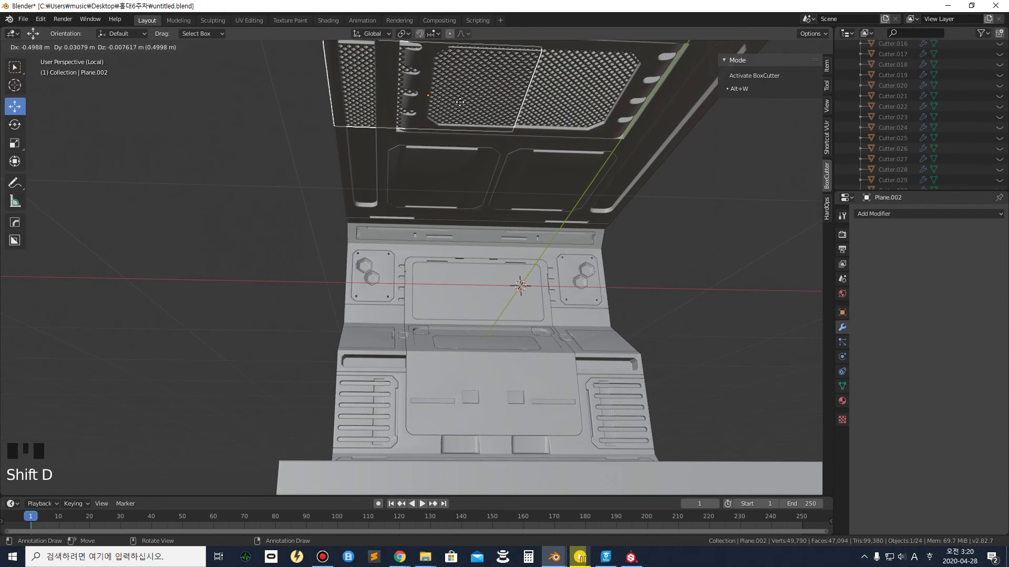
pyautogui.press('x')
pyautogui.click(267, 105)
pyautogui.moveTo(267, 106); pyautogui.dragTo(318, 175, button='middle')
pyautogui.scroll(-3, 319, 173)
pyautogui.moveTo(364, 241); pyautogui.dragTo(244, 265)
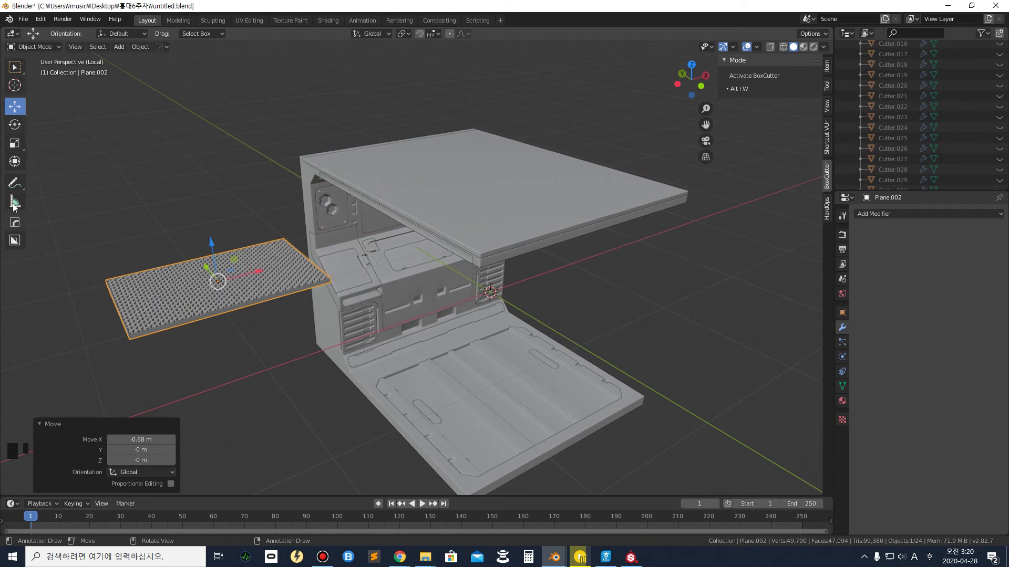
# Rotate the grille copy 90° about the global Y axis so it stands upright
pyautogui.click(19, 84)
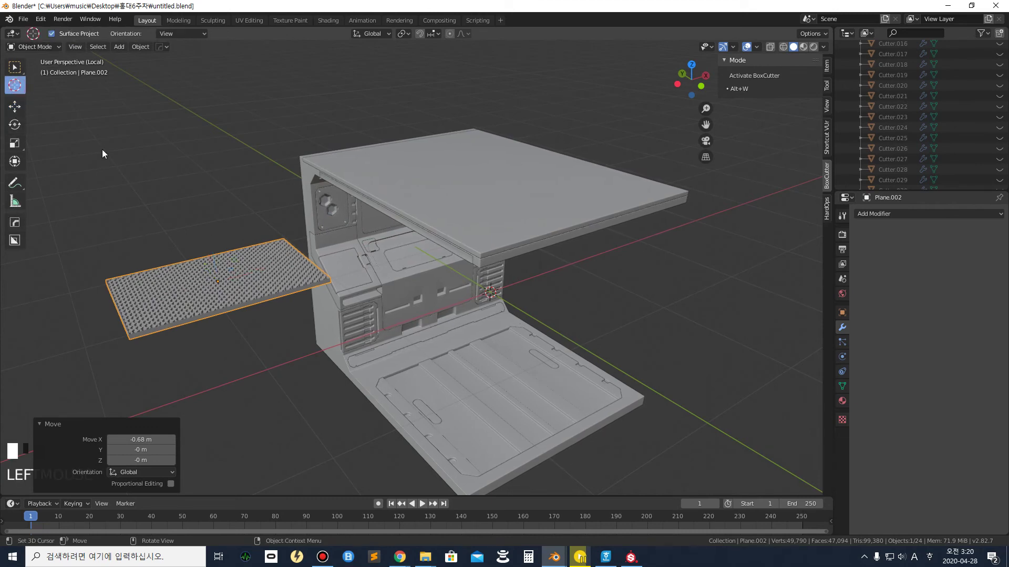
pyautogui.click(15, 125)
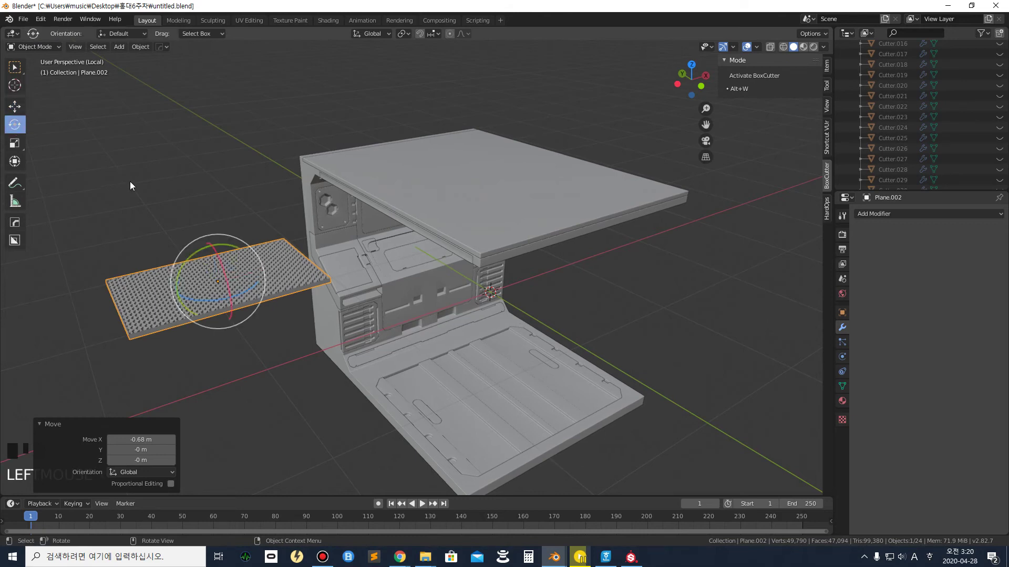
pyautogui.moveTo(196, 251); pyautogui.dragTo(257, 237)
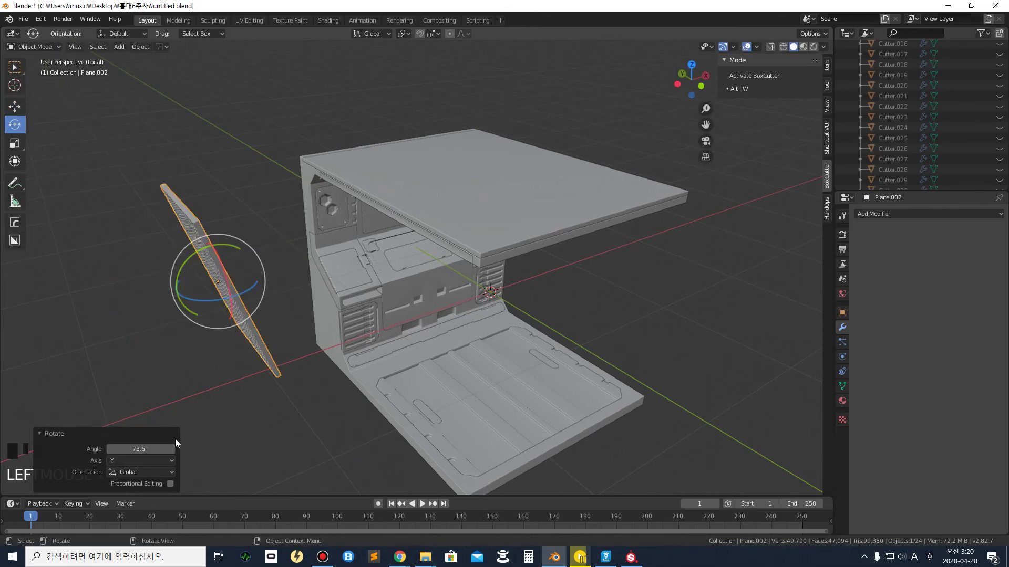
pyautogui.click(164, 450)
pyautogui.write('90')
pyautogui.press('Return')
# Reposition the upright grille copy beside the structure's outer side
pyautogui.moveTo(275, 238)
pyautogui.mouseDown(button='middle')
pyautogui.moveTo(348, 216)
pyautogui.moveTo(216, 248)
pyautogui.moveTo(266, 237)
pyautogui.mouseUp(button='middle')
pyautogui.scroll(1, 172, 250)
pyautogui.keyDown('shift'); pyautogui.moveTo(172, 251); pyautogui.dragTo(367, 239, button='middle'); pyautogui.keyUp('shift')
pyautogui.click(14, 106)
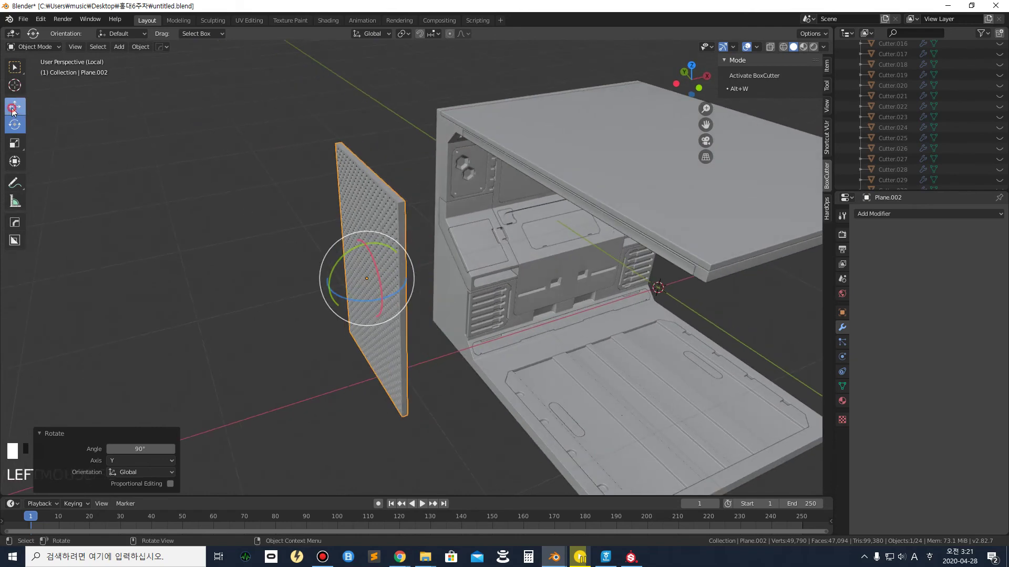
pyautogui.moveTo(363, 240); pyautogui.dragTo(260, 200)
pyautogui.moveTo(448, 270); pyautogui.dragTo(231, 202, button='middle')
pyautogui.moveTo(232, 203); pyautogui.dragTo(455, 202)
# Select the structure's main wall-and-floor body next to the upright grille copy
pyautogui.scroll(3, 622, 256)
pyautogui.moveTo(622, 256); pyautogui.dragTo(408, 190, button='middle')
pyautogui.click(509, 310)
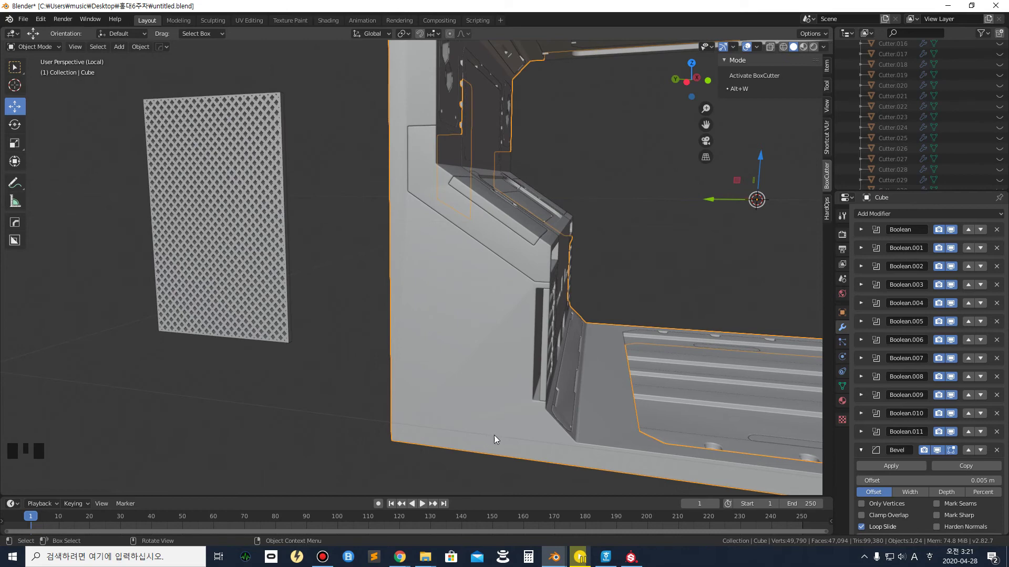
pyautogui.moveTo(521, 447); pyautogui.dragTo(493, 365)
pyautogui.click(478, 391)
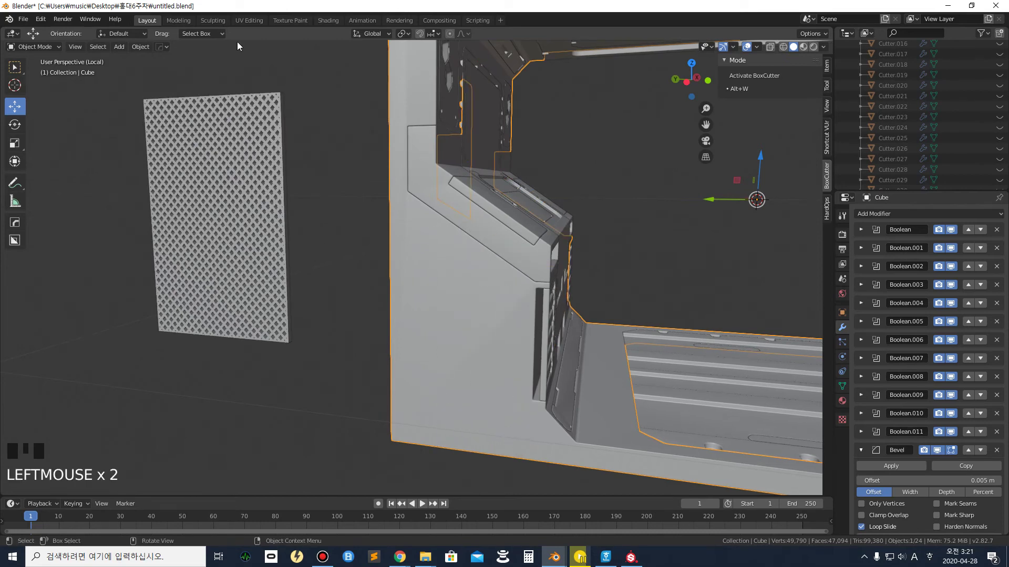
# Cut a shallow rectangular recess with a BoxCutter box into the wall body's end face, below the sloped console
pyautogui.click(15, 240)
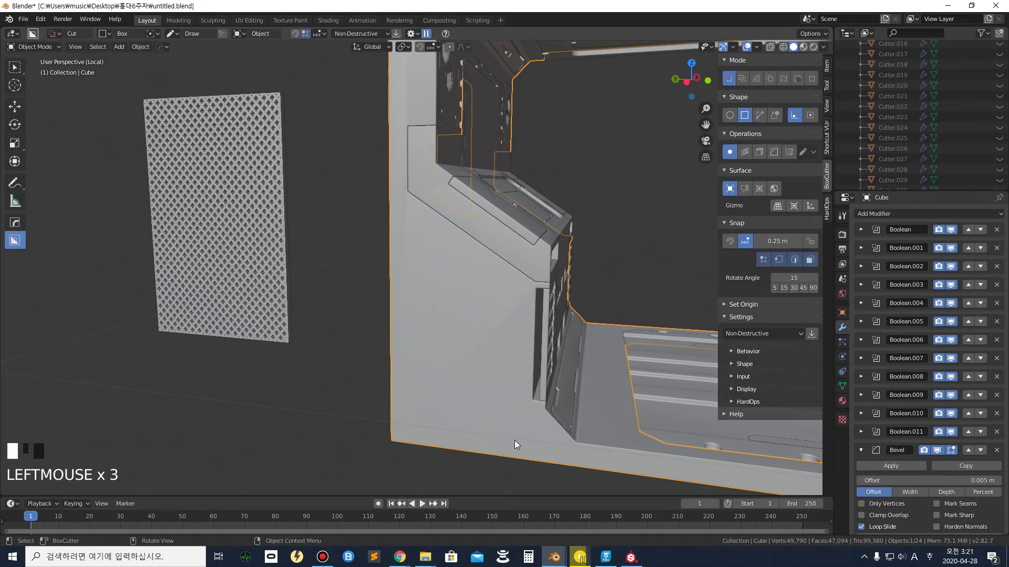
pyautogui.moveTo(513, 443)
pyautogui.mouseDown()
pyautogui.moveTo(425, 261)
pyautogui.moveTo(398, 182)
pyautogui.moveTo(406, 196)
pyautogui.mouseUp()
pyautogui.moveTo(428, 210)
pyautogui.mouseDown(button='middle')
pyautogui.moveTo(401, 229)
pyautogui.moveTo(443, 218)
pyautogui.mouseUp(button='middle')
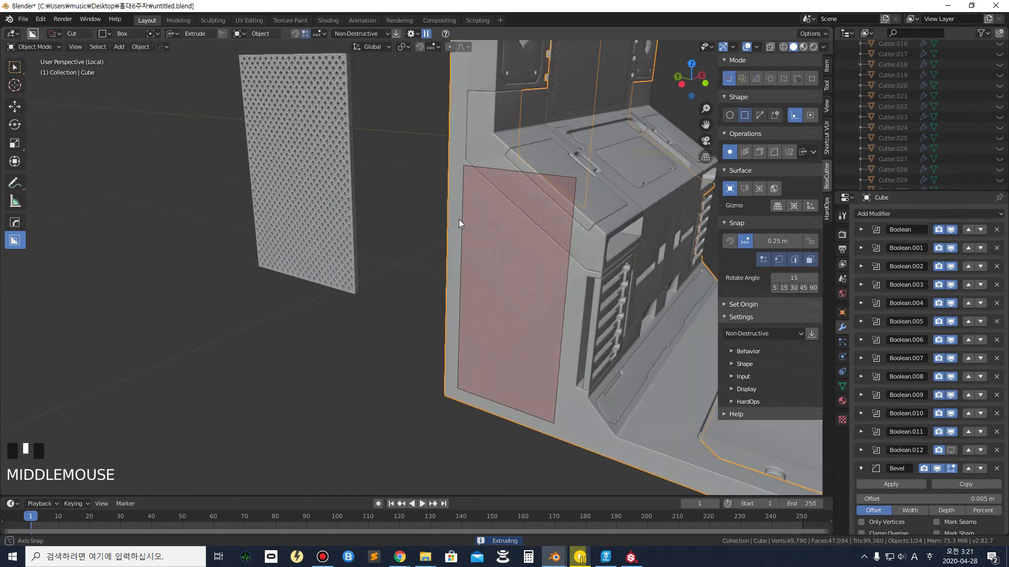
pyautogui.click(493, 232)
pyautogui.scroll(2, 517, 188)
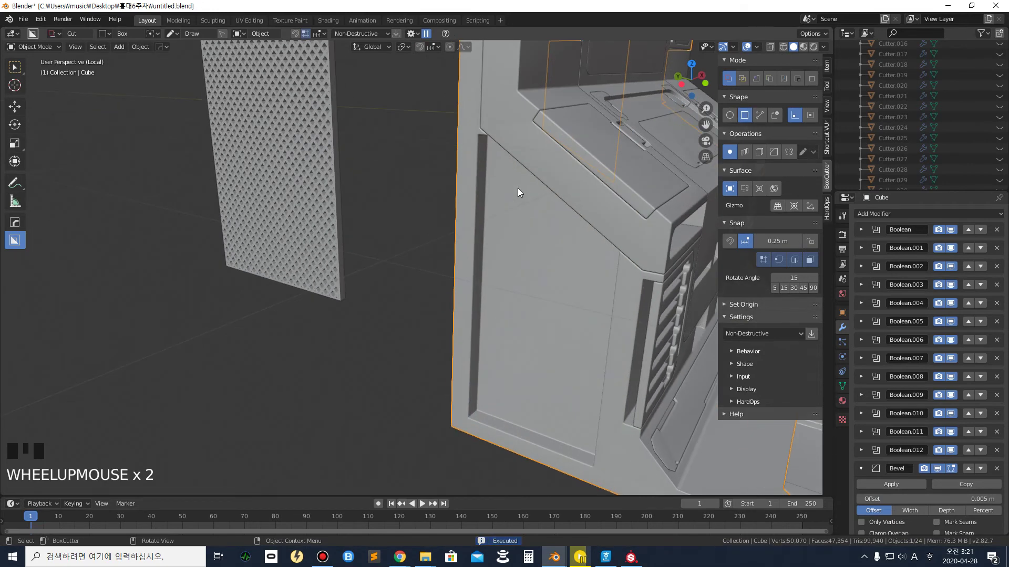
pyautogui.moveTo(518, 188); pyautogui.dragTo(446, 210, button='middle')
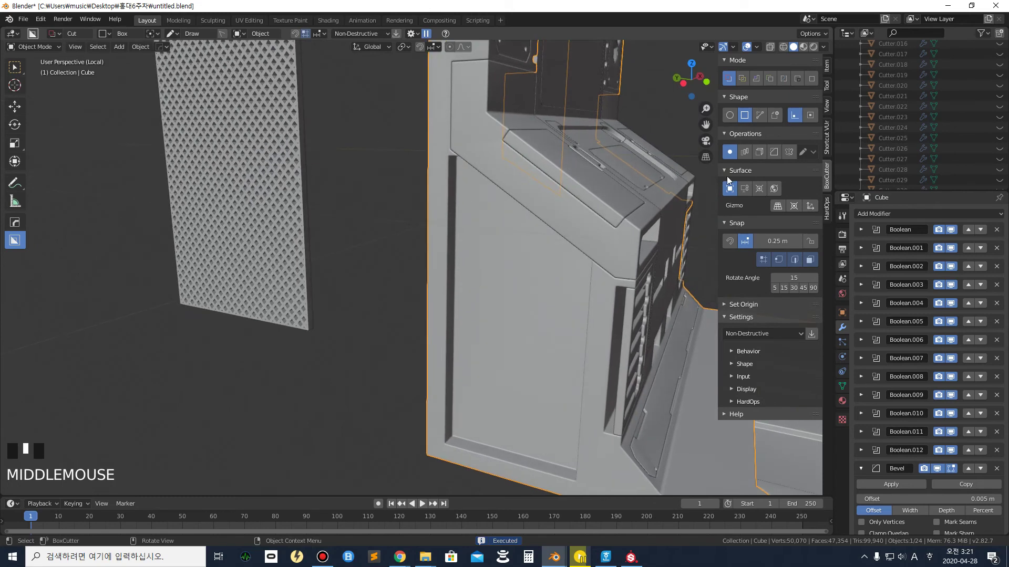
# Unhide Cutter.067, the cutter of the new end-face recess, and open its mesh for editing
pyautogui.scroll(-20, 976, 165)
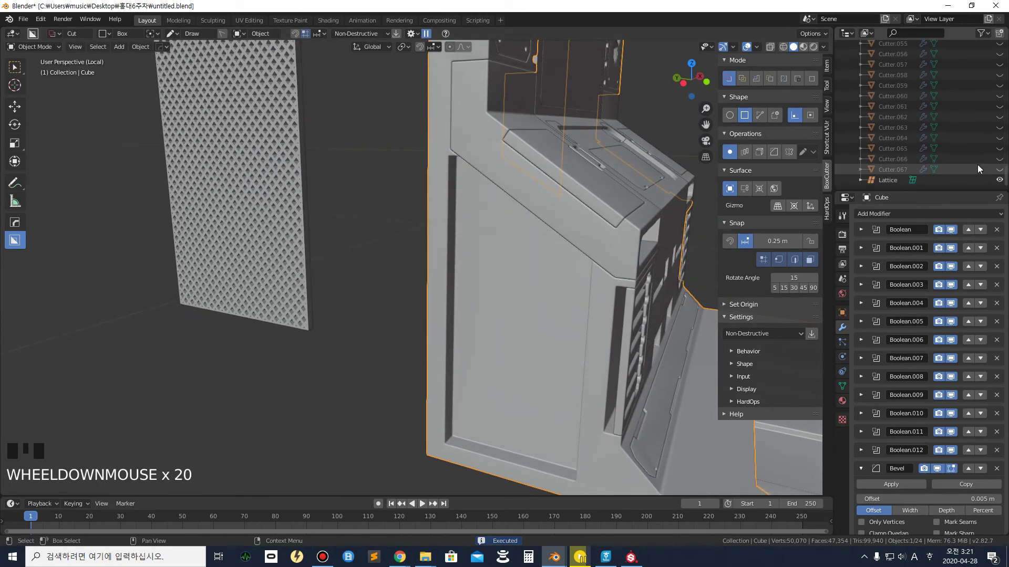
pyautogui.scroll(-4, 977, 165)
pyautogui.click(999, 169)
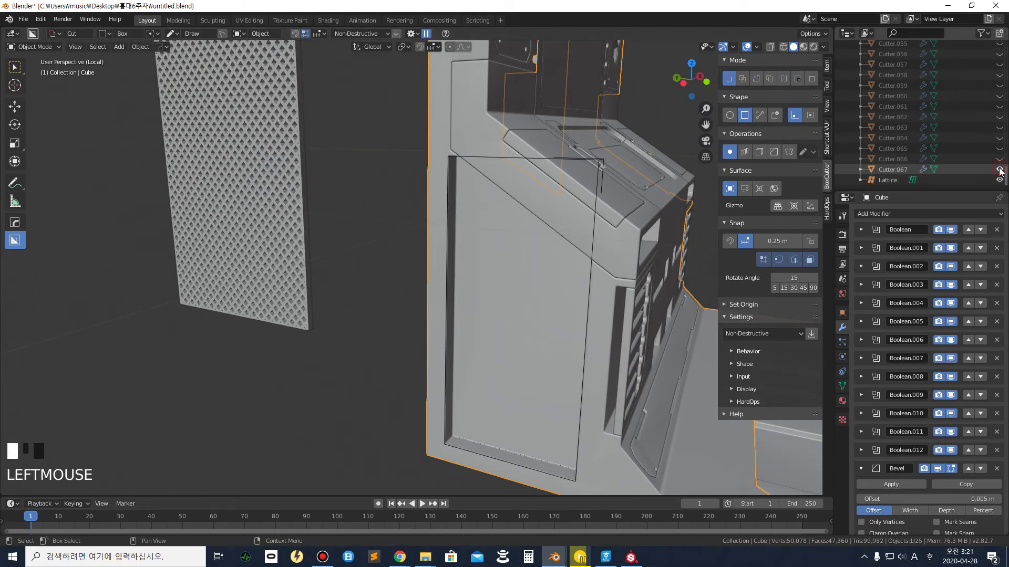
pyautogui.scroll(2, 594, 161)
pyautogui.scroll(-2, 603, 165)
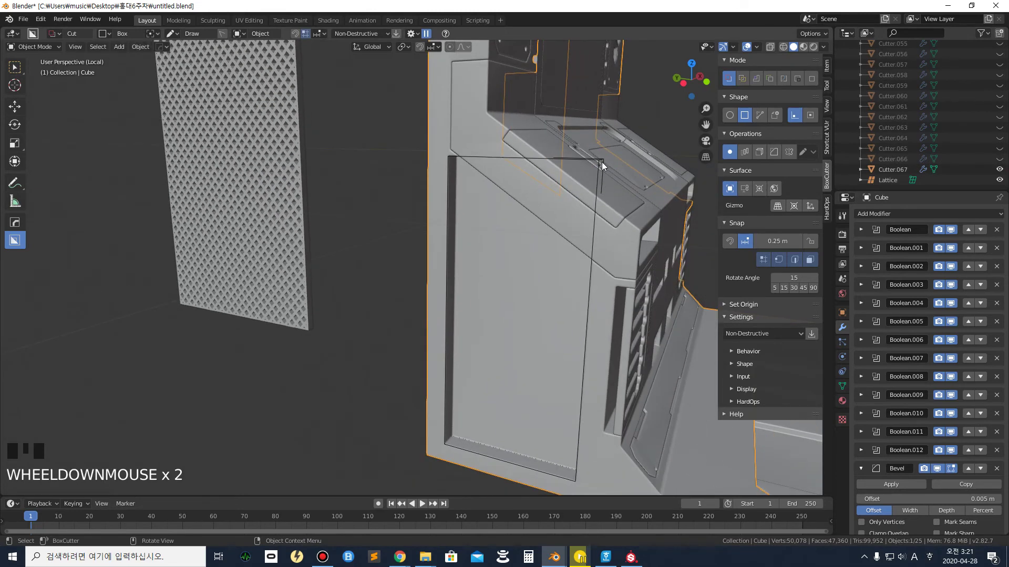
pyautogui.click(600, 164)
pyautogui.press('Tab')
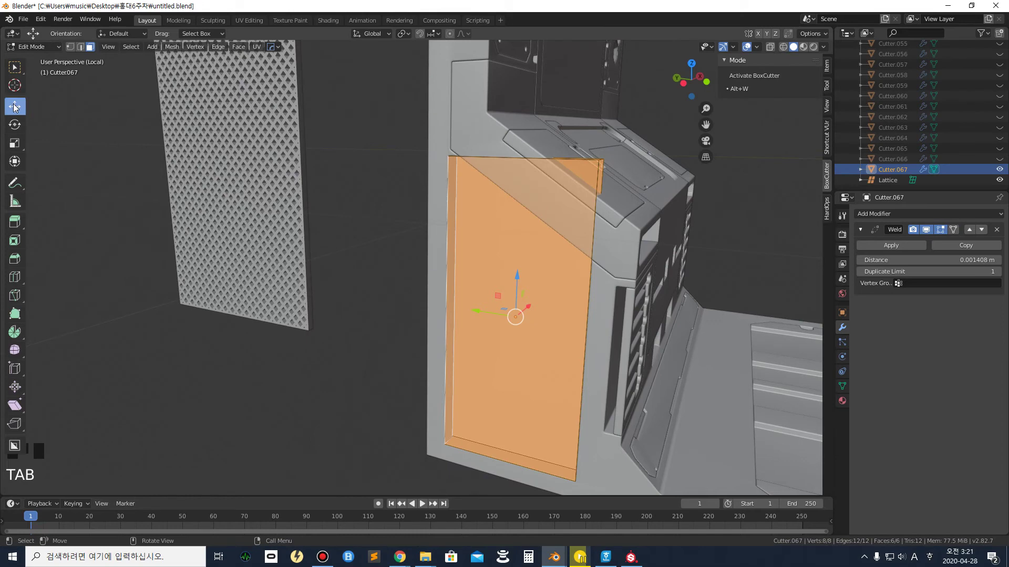
# Lower the cutter's upper inner corner vertices by 0.322 m on Z so its upper edge follows the console slope
pyautogui.click(69, 47)
pyautogui.click(600, 159)
pyautogui.moveTo(601, 159); pyautogui.dragTo(630, 185)
pyautogui.hotkey('ctrl', 'z')
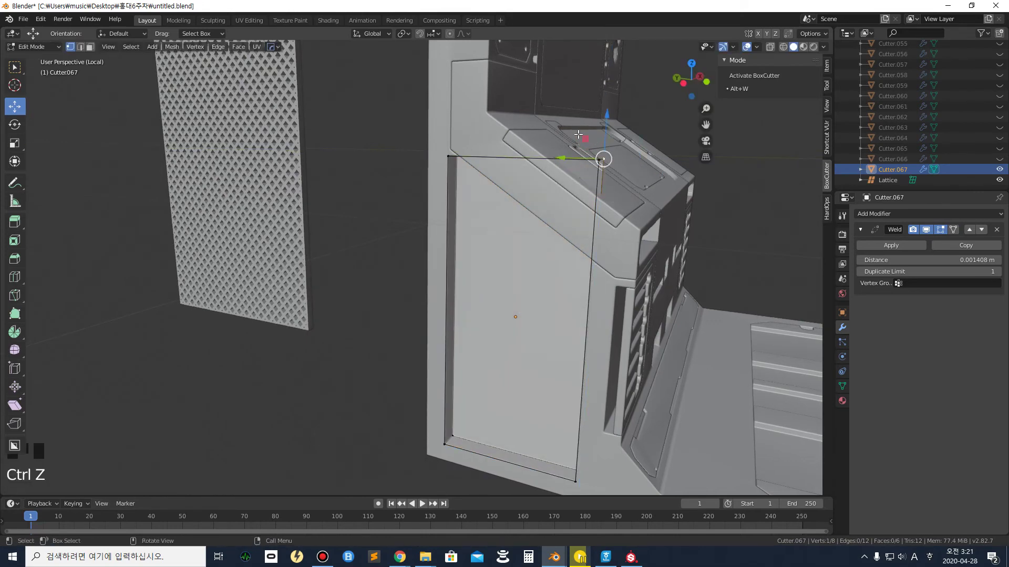
pyautogui.click(420, 106)
pyautogui.moveTo(578, 139); pyautogui.dragTo(621, 169)
pyautogui.moveTo(602, 128); pyautogui.dragTo(592, 272)
pyautogui.moveTo(592, 272); pyautogui.dragTo(420, 203, button='middle')
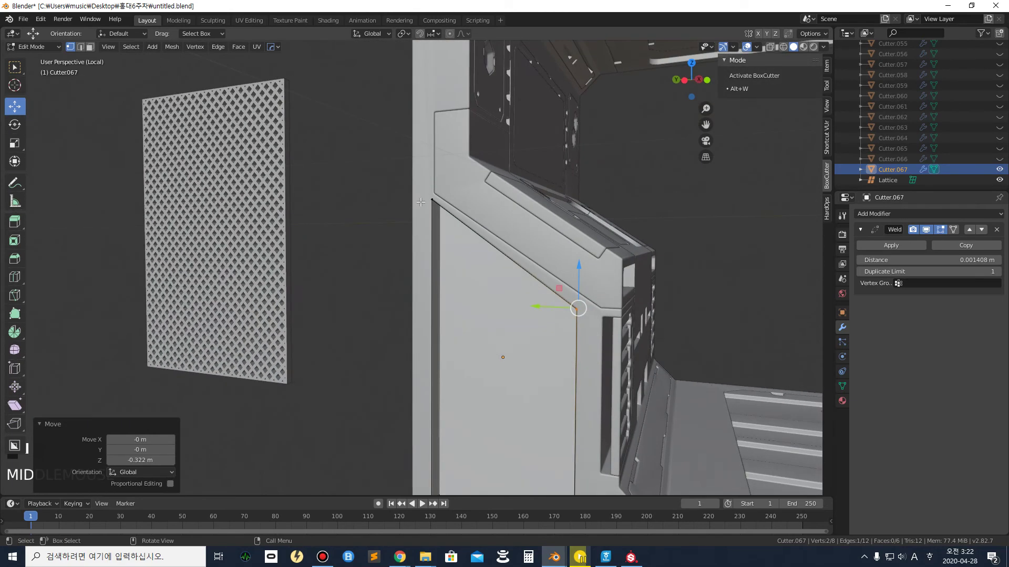
# Select both vertices of the cutter's upper outer corner through the mesh and lower them slightly on Z
pyautogui.click(377, 176)
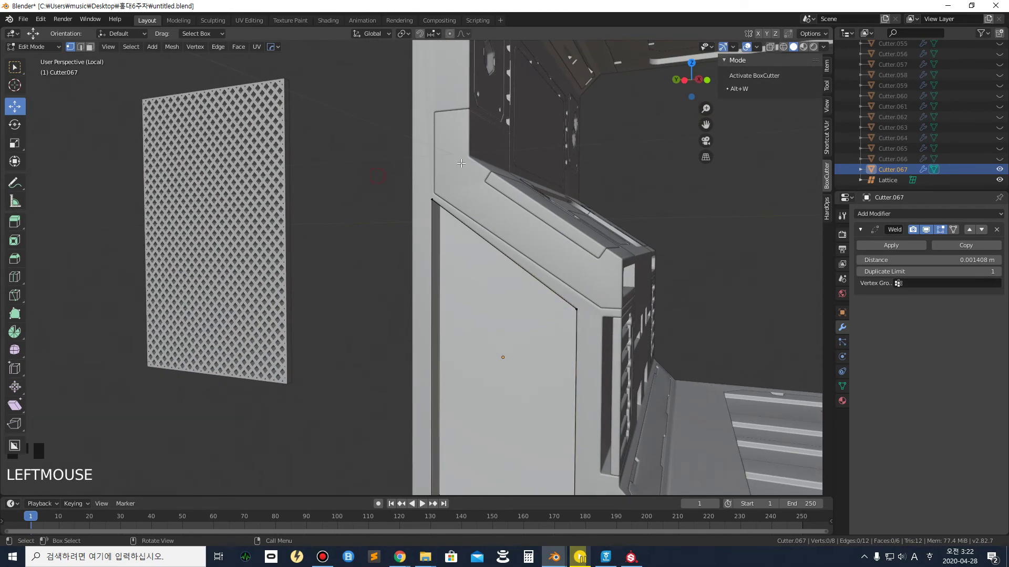
pyautogui.click(769, 46)
pyautogui.click(375, 179)
pyautogui.moveTo(447, 220); pyautogui.dragTo(447, 217)
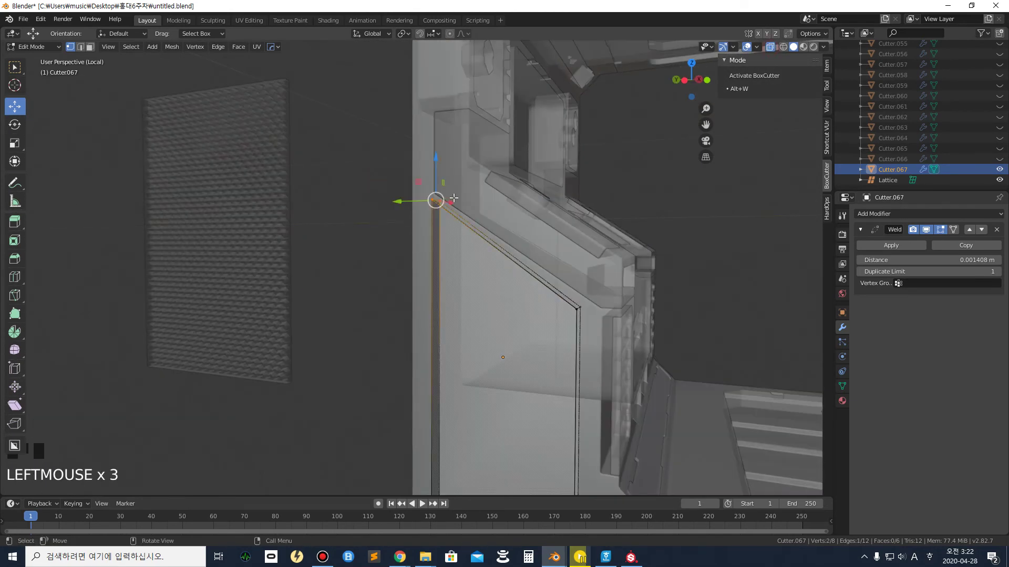
pyautogui.moveTo(441, 160); pyautogui.dragTo(438, 173)
pyautogui.click(361, 210)
pyautogui.scroll(-2, 435, 250)
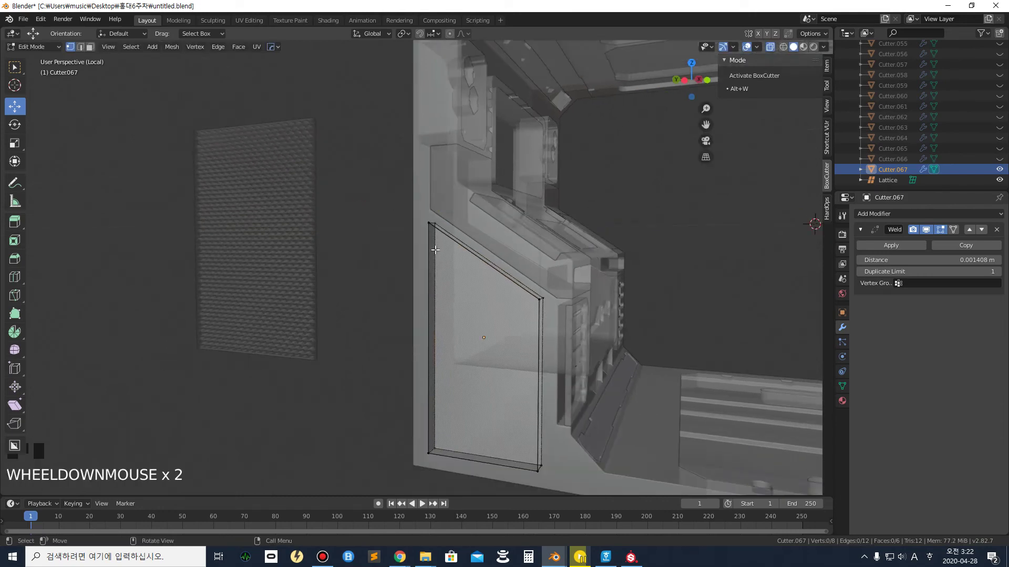
# Round the cutter's upper corners with 8-segment bevels, about 0.043 m on the outer one and 0.054 m on the inner one
pyautogui.keyDown('shift'); pyautogui.moveTo(518, 369); pyautogui.dragTo(520, 340, button='middle'); pyautogui.keyUp('shift')
pyautogui.scroll(2, 520, 340)
pyautogui.moveTo(423, 122); pyautogui.dragTo(488, 180)
pyautogui.hotkey('ctrl', 'b')
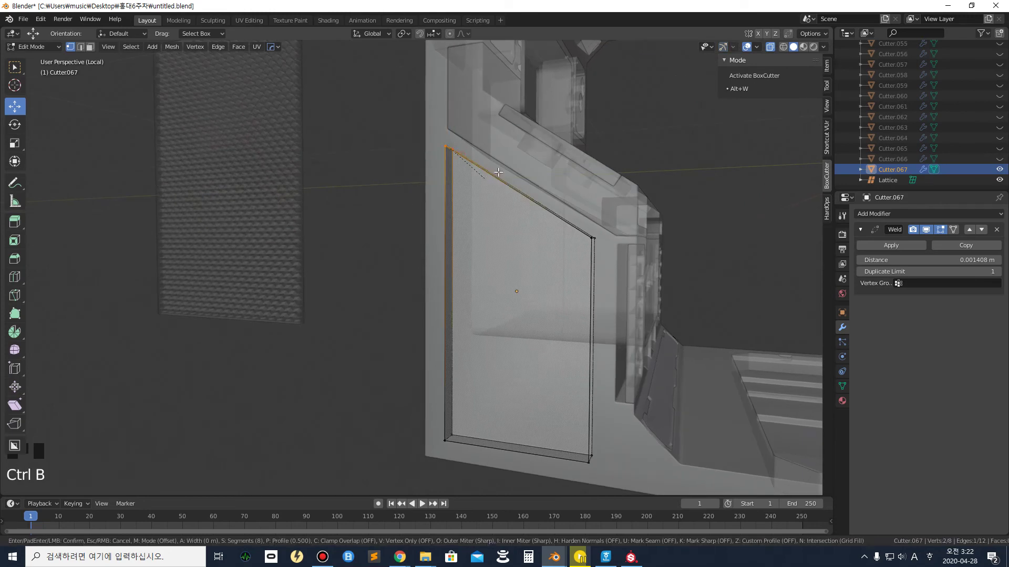
pyautogui.click(507, 172)
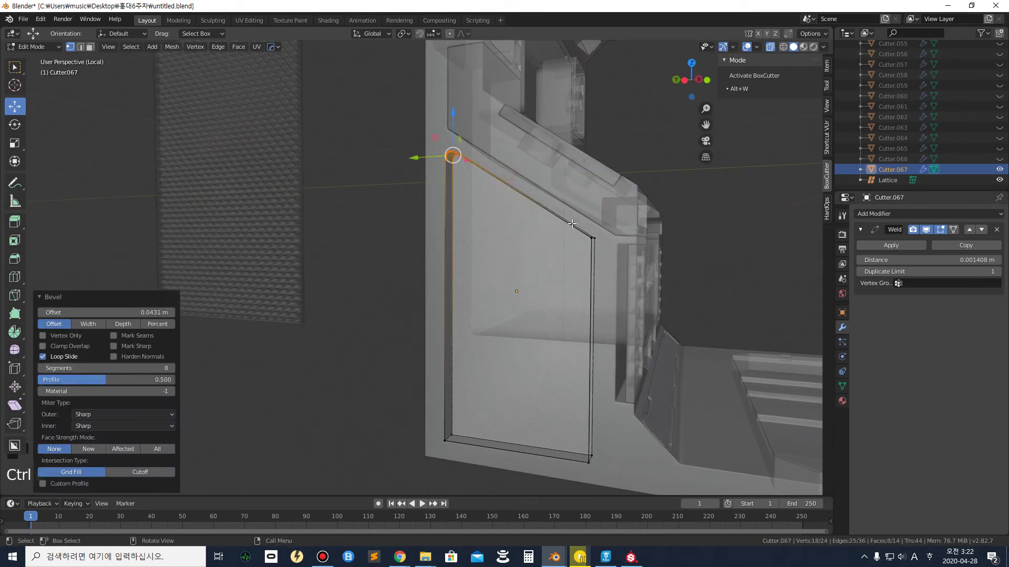
pyautogui.click(592, 238)
pyautogui.hotkey('ctrl', 'b')
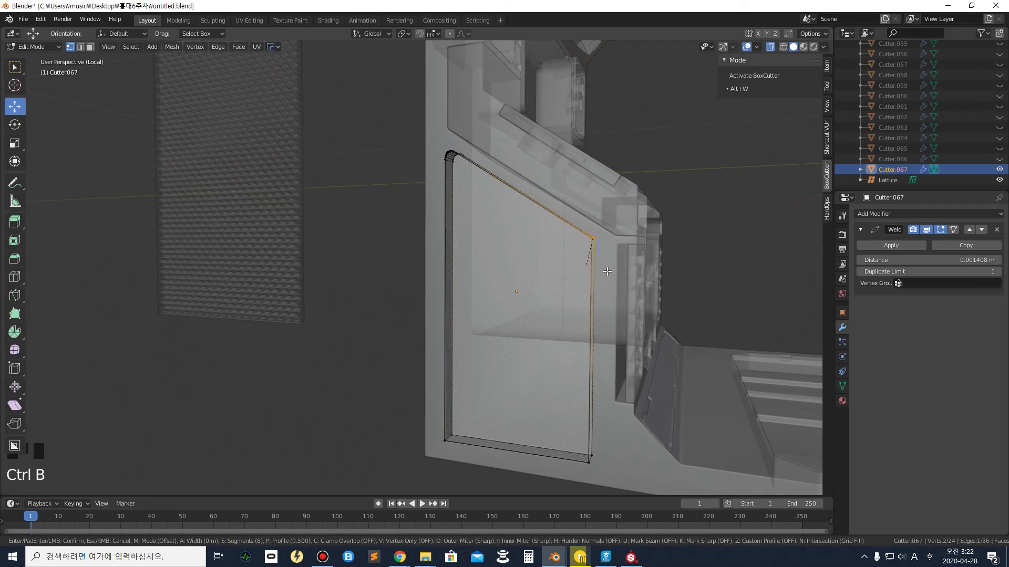
pyautogui.click(625, 275)
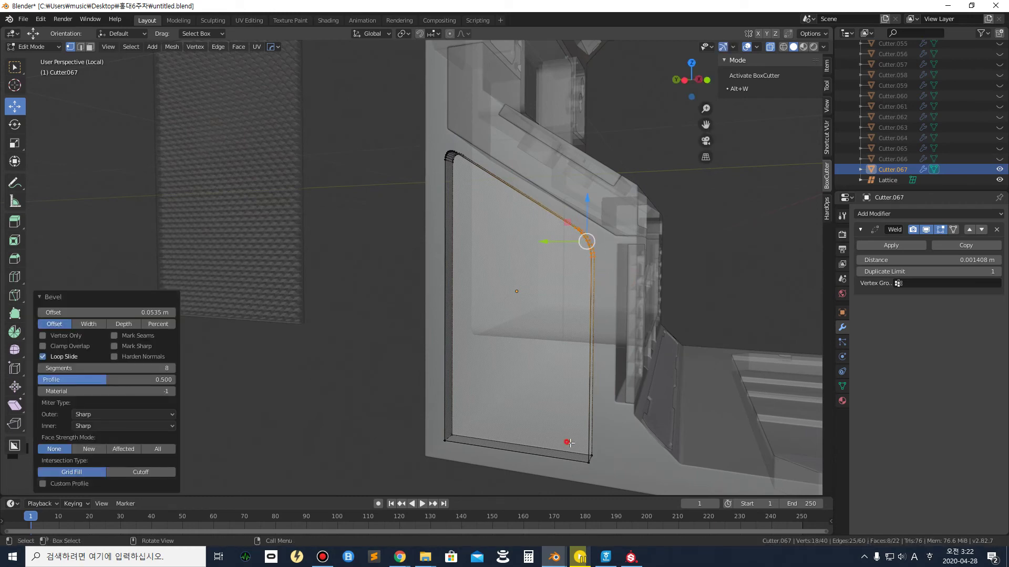
# Round the cutter's lower corners with 8-segment bevels, large on the inner one and about 0.12 m on the outer one, and finish mesh editing
pyautogui.click(590, 458)
pyautogui.hotkey('ctrl', 'b')
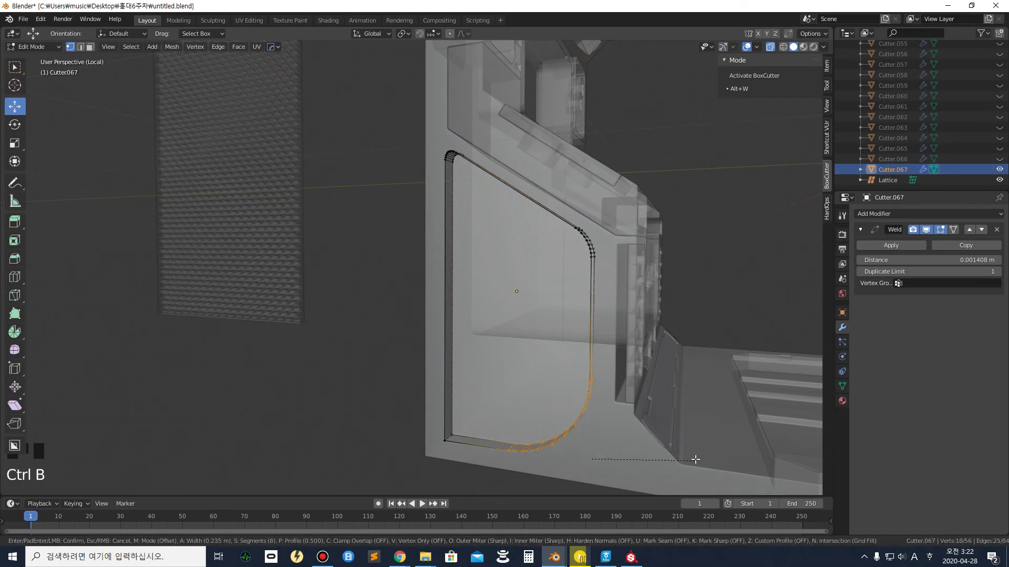
pyautogui.click(722, 459)
pyautogui.click(446, 433)
pyautogui.hotkey('ctrl', 'b')
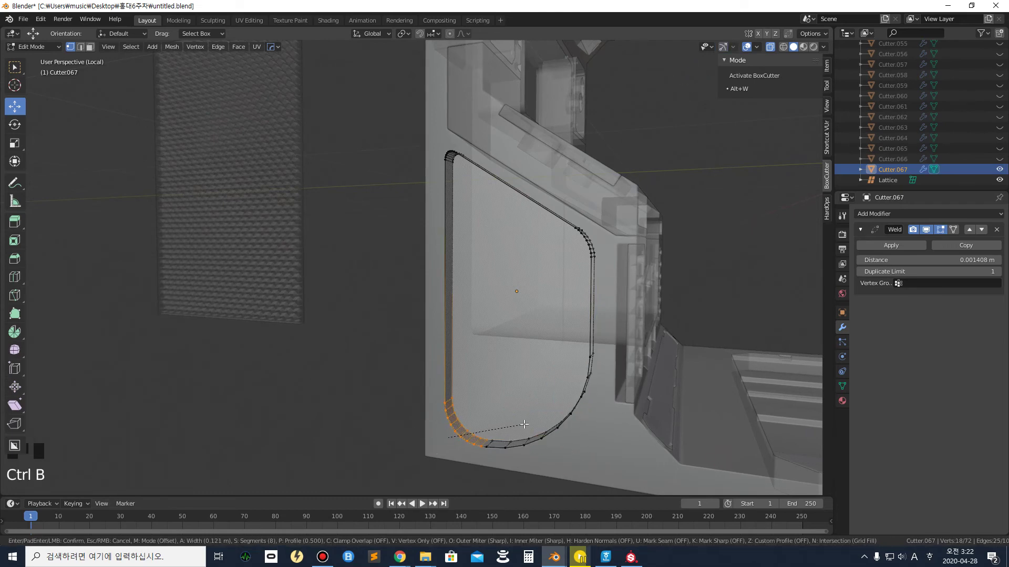
pyautogui.click(524, 424)
pyautogui.scroll(-3, 367, 362)
pyautogui.click(418, 331)
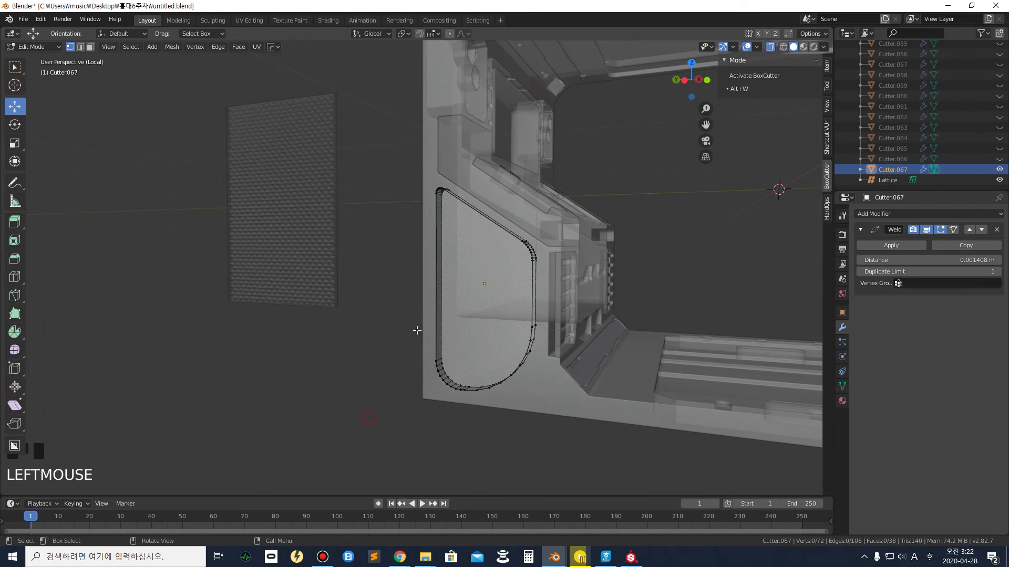
pyautogui.click(770, 47)
pyautogui.click(367, 367)
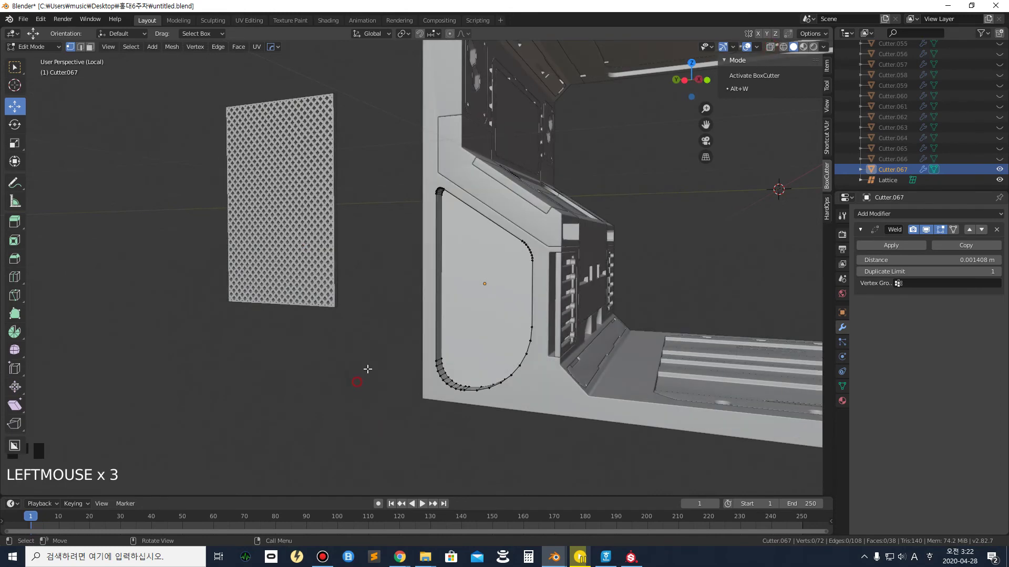
pyautogui.press('Tab')
# Select the upright grille copy and move it -1.04 m on Y in front of the rounded recess
pyautogui.click(471, 284)
pyautogui.moveTo(471, 282); pyautogui.dragTo(502, 254, button='middle')
pyautogui.click(273, 130)
pyautogui.moveTo(367, 159); pyautogui.dragTo(373, 216, button='middle')
pyautogui.moveTo(302, 206); pyautogui.dragTo(299, 219, button='middle')
pyautogui.scroll(-2, 209, 152)
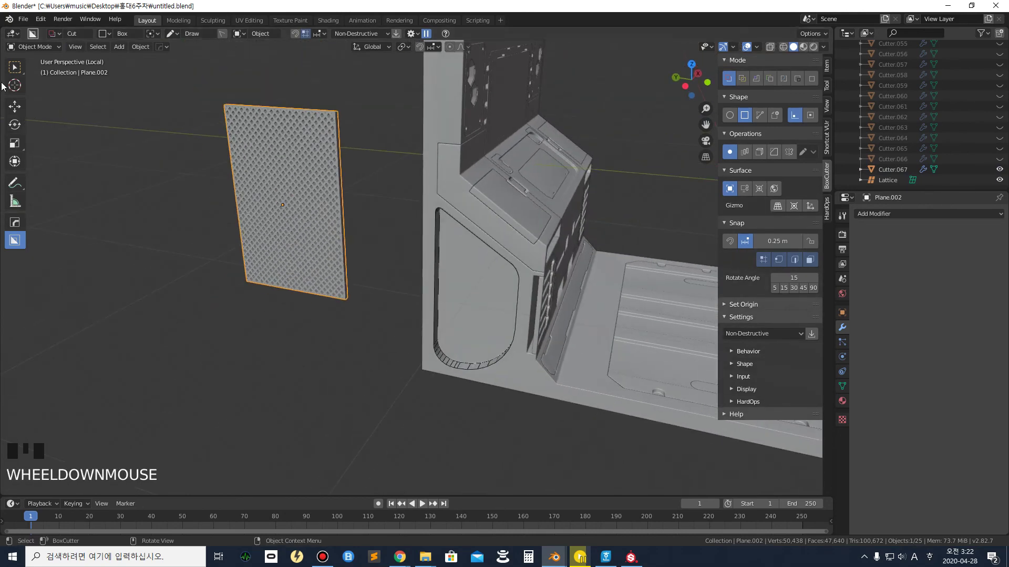
pyautogui.click(15, 106)
pyautogui.click(322, 217)
pyautogui.moveTo(323, 216); pyautogui.dragTo(484, 216)
# Move the grille about 0.13 m on X into the wall body and lower it on Z to cover the rounded recess
pyautogui.moveTo(484, 215); pyautogui.dragTo(514, 204, button='middle')
pyautogui.scroll(5, 547, 205)
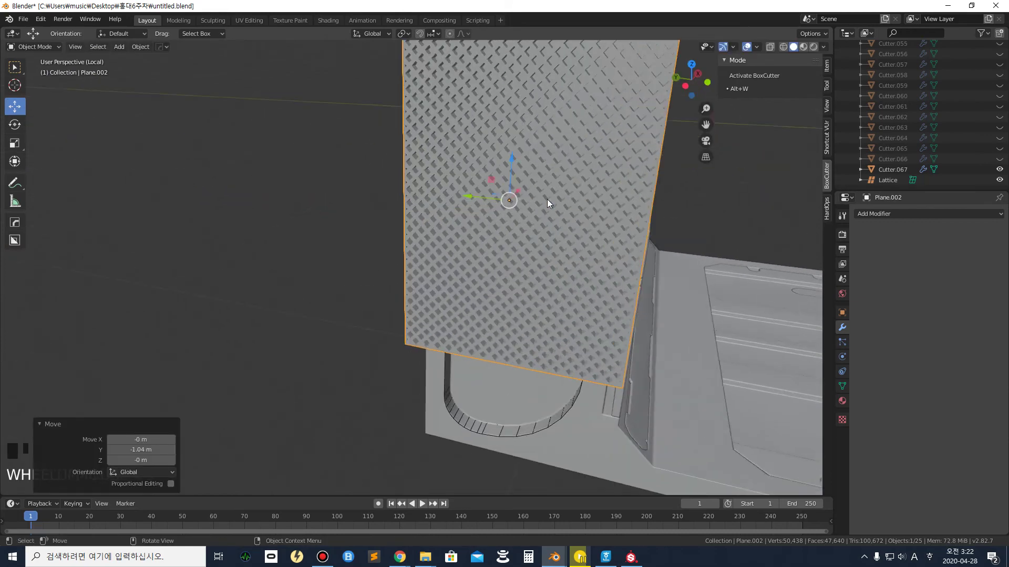
pyautogui.scroll(-2, 574, 192)
pyautogui.moveTo(574, 191); pyautogui.dragTo(507, 190, button='middle')
pyautogui.scroll(-2, 529, 200)
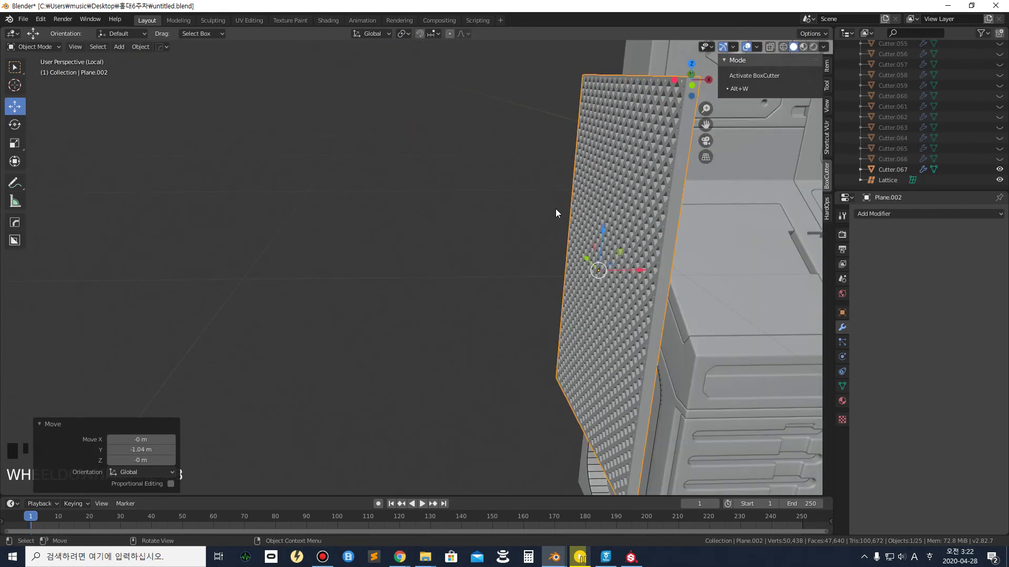
pyautogui.moveTo(626, 269); pyautogui.dragTo(679, 275)
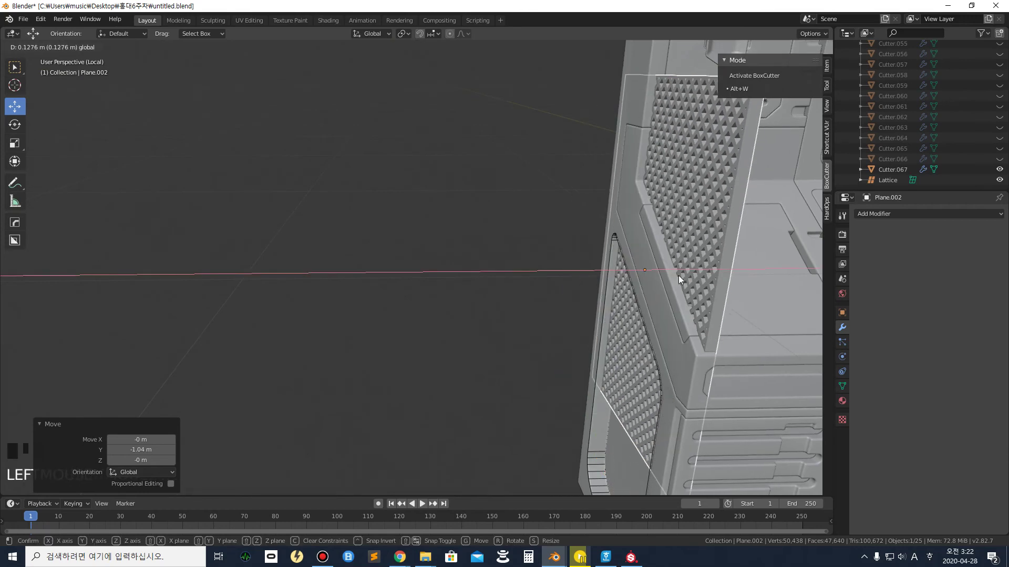
pyautogui.scroll(-2, 647, 248)
pyautogui.moveTo(648, 248); pyautogui.dragTo(506, 215, button='middle')
pyautogui.moveTo(512, 209); pyautogui.dragTo(522, 278)
# Open the grille mesh for editing in vertex selection mode, with the recess seen from the end
pyautogui.scroll(2, 515, 269)
pyautogui.keyDown('shift'); pyautogui.moveTo(508, 271); pyautogui.dragTo(405, 209, button='middle'); pyautogui.keyUp('shift')
pyautogui.scroll(2, 347, 262)
pyautogui.keyDown('shift'); pyautogui.moveTo(401, 251); pyautogui.dragTo(454, 230, button='middle'); pyautogui.keyUp('shift')
pyautogui.moveTo(362, 202); pyautogui.dragTo(360, 200, button='middle')
pyautogui.press('Tab')
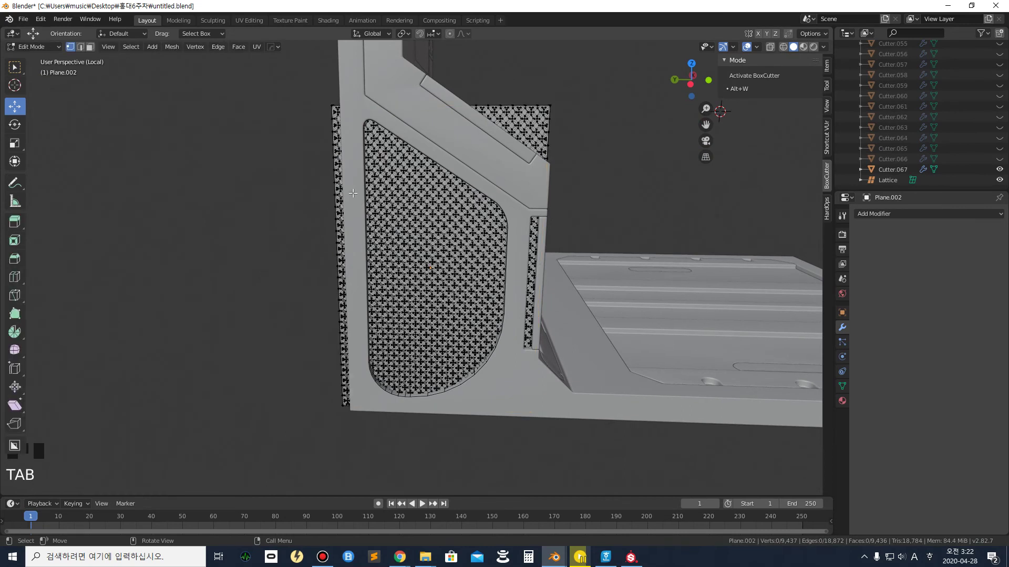
pyautogui.click(72, 46)
# Try to knife-cut the grille mesh vertically along the recess's outer edge and diagonally across it
pyautogui.press('k')
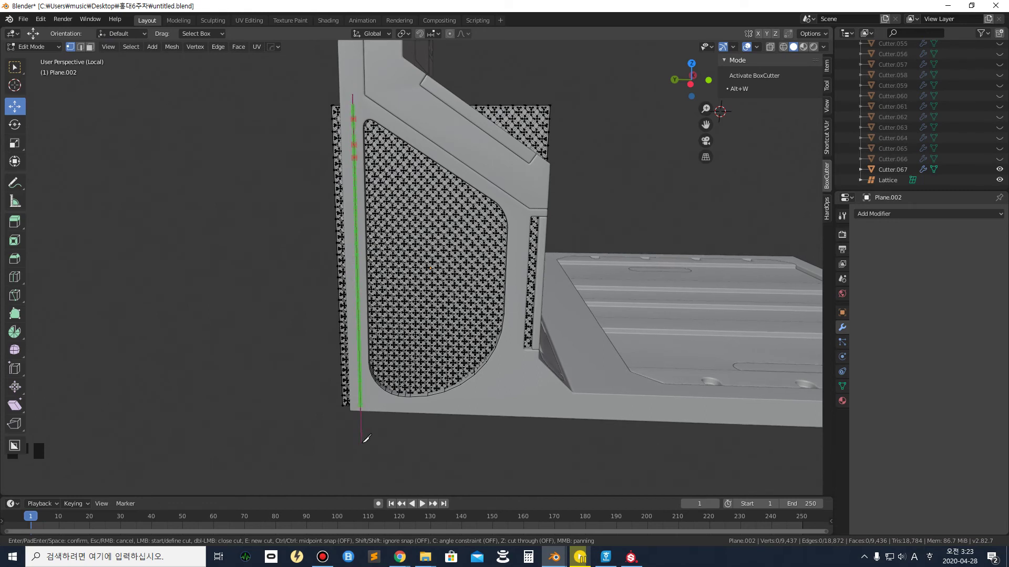
pyautogui.click(362, 442)
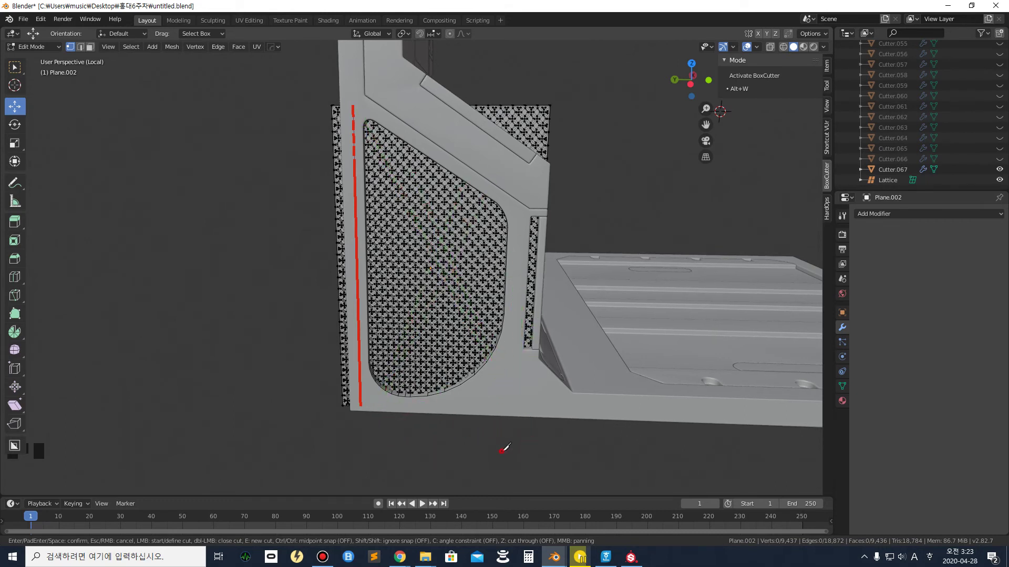
pyautogui.press('ctrl')
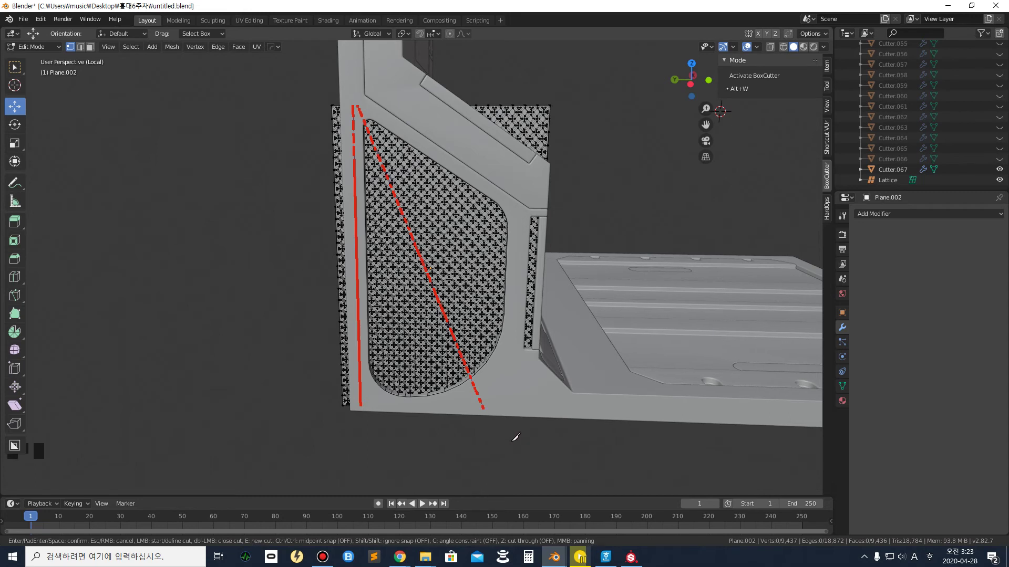
pyautogui.press('Return')
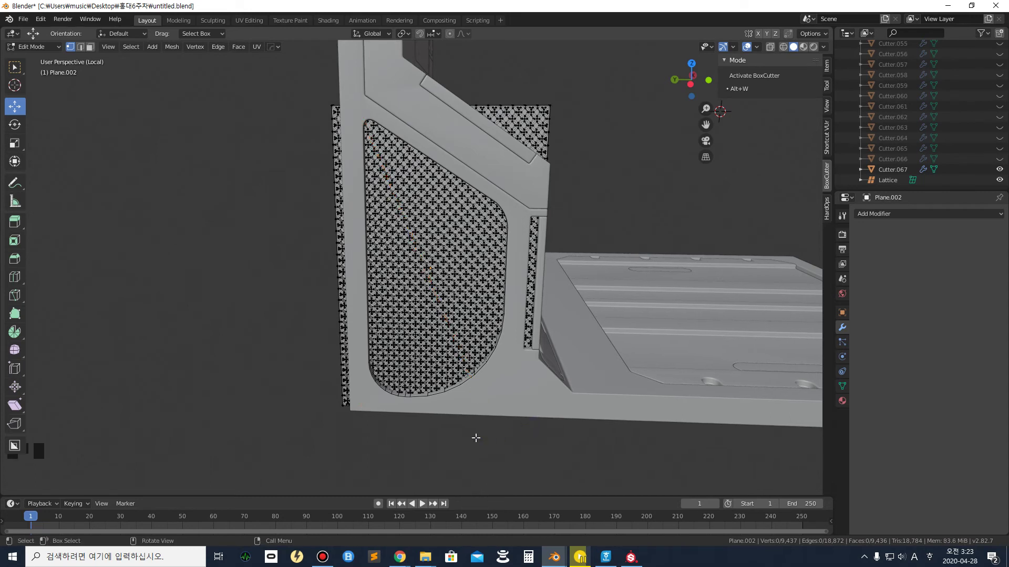
pyautogui.click(354, 96)
pyautogui.moveTo(353, 264); pyautogui.dragTo(353, 264)
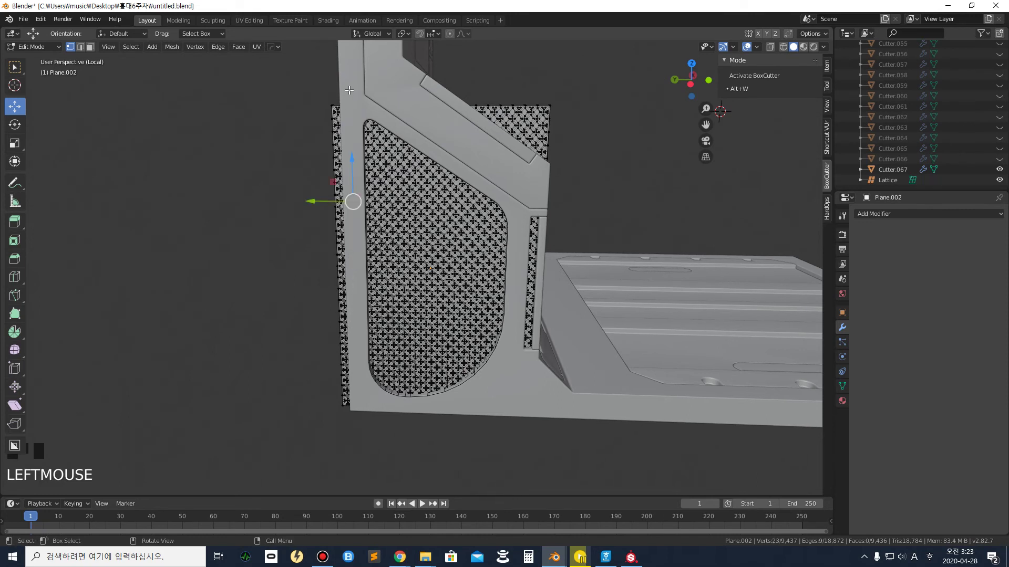
# Circle-select the grille vertices showing outside the recess beside, above and in the narrow side slot, and delete them
pyautogui.moveTo(15, 65); pyautogui.dragTo(64, 114)
pyautogui.moveTo(333, 83)
pyautogui.mouseDown()
pyautogui.moveTo(344, 415)
pyautogui.moveTo(479, 412)
pyautogui.moveTo(522, 352)
pyautogui.moveTo(531, 372)
pyautogui.moveTo(541, 95)
pyautogui.moveTo(539, 110)
pyautogui.moveTo(518, 102)
pyautogui.moveTo(473, 114)
pyautogui.mouseUp()
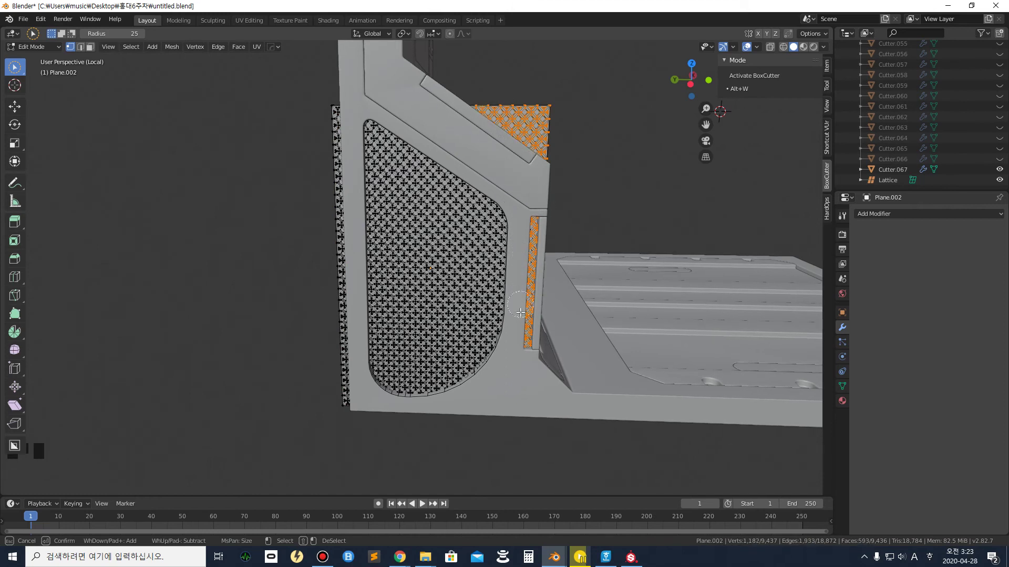
pyautogui.moveTo(348, 406)
pyautogui.mouseDown()
pyautogui.moveTo(337, 336)
pyautogui.moveTo(342, 92)
pyautogui.mouseUp()
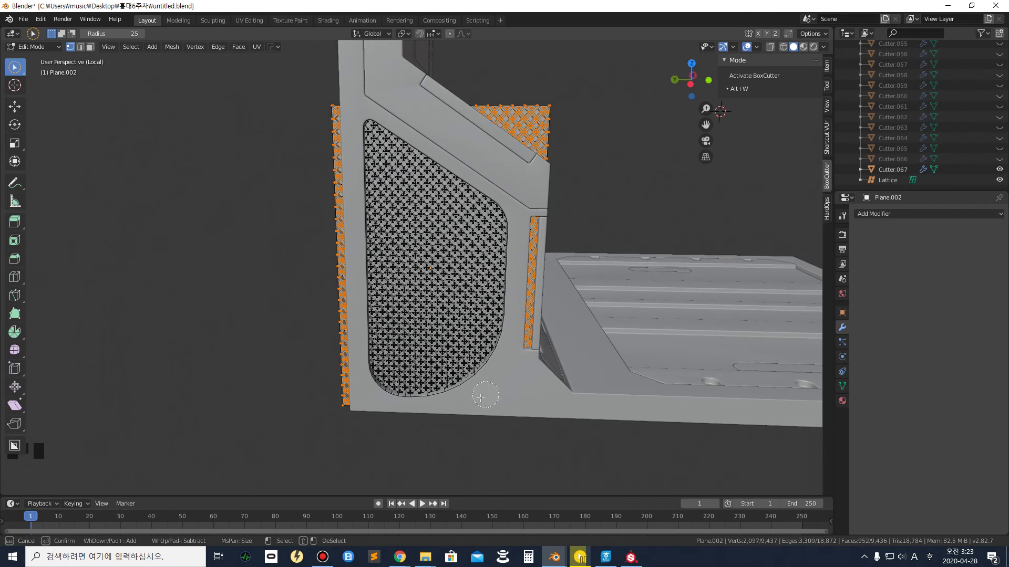
pyautogui.moveTo(434, 413)
pyautogui.mouseDown()
pyautogui.moveTo(387, 412)
pyautogui.moveTo(339, 363)
pyautogui.moveTo(339, 147)
pyautogui.mouseUp()
pyautogui.moveTo(431, 119); pyautogui.dragTo(462, 131)
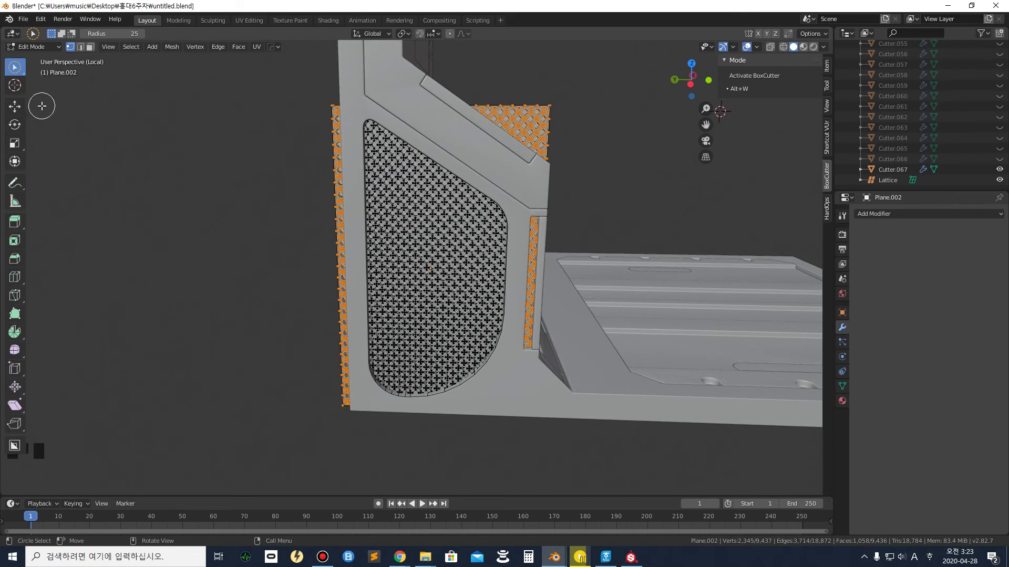
pyautogui.press('Delete')
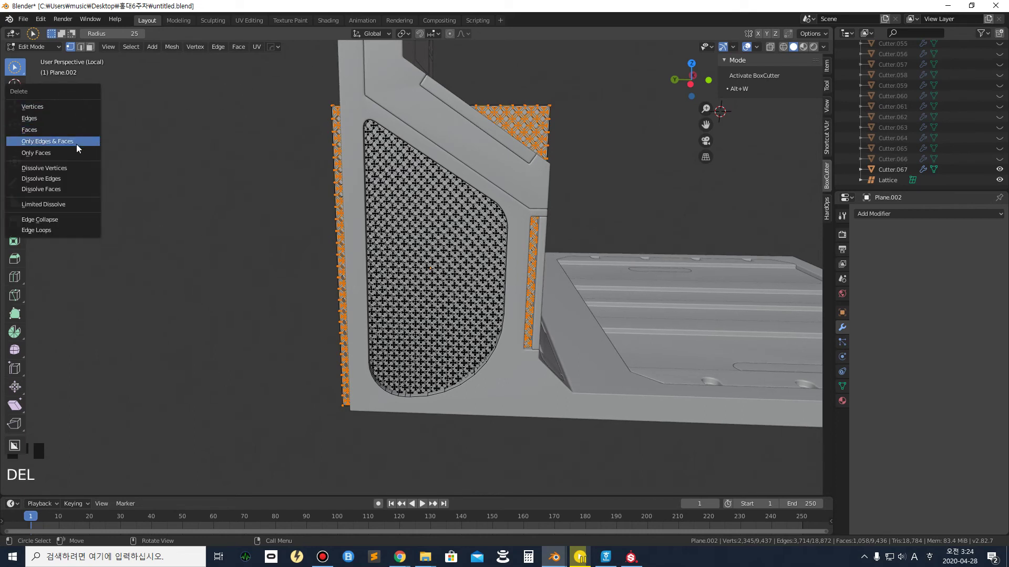
pyautogui.click(58, 108)
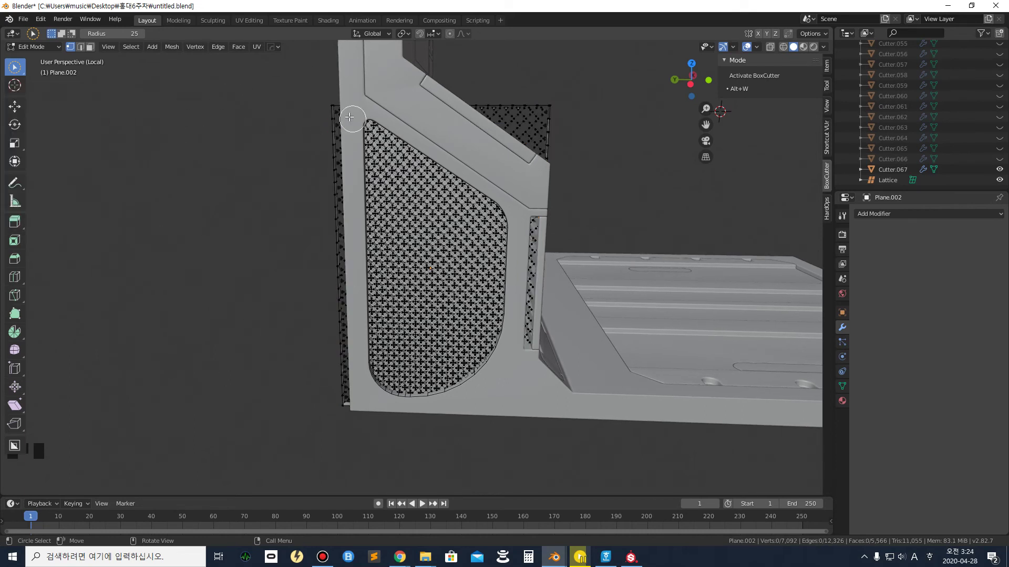
# Turn on X-ray and circle-select all remaining grille vertices outside the rounded recess outline
pyautogui.moveTo(333, 95); pyautogui.dragTo(338, 118)
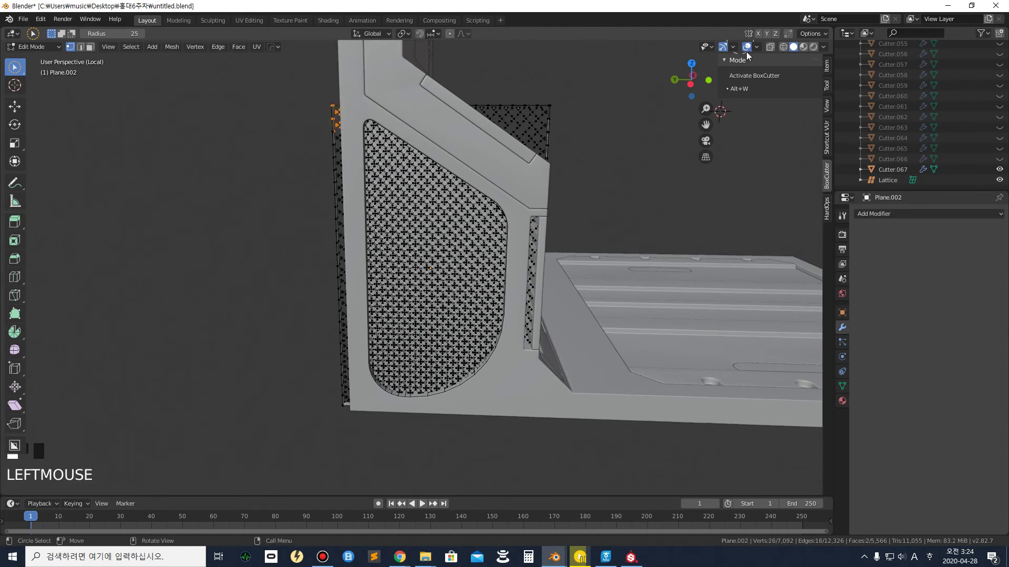
pyautogui.click(770, 46)
pyautogui.moveTo(337, 92)
pyautogui.mouseDown()
pyautogui.moveTo(347, 394)
pyautogui.moveTo(361, 403)
pyautogui.moveTo(350, 381)
pyautogui.moveTo(378, 407)
pyautogui.moveTo(465, 410)
pyautogui.moveTo(531, 379)
pyautogui.moveTo(526, 396)
pyautogui.moveTo(540, 239)
pyautogui.moveTo(534, 369)
pyautogui.mouseUp()
pyautogui.moveTo(535, 212)
pyautogui.mouseDown()
pyautogui.moveTo(542, 131)
pyautogui.moveTo(548, 157)
pyautogui.moveTo(519, 113)
pyautogui.moveTo(337, 95)
pyautogui.moveTo(403, 105)
pyautogui.moveTo(393, 110)
pyautogui.moveTo(505, 183)
pyautogui.moveTo(504, 140)
pyautogui.moveTo(521, 152)
pyautogui.moveTo(423, 112)
pyautogui.moveTo(509, 171)
pyautogui.mouseUp()
pyautogui.moveTo(524, 212); pyautogui.dragTo(521, 297)
pyautogui.moveTo(521, 337)
pyautogui.mouseDown()
pyautogui.moveTo(506, 368)
pyautogui.moveTo(518, 336)
pyautogui.moveTo(501, 371)
pyautogui.moveTo(455, 411)
pyautogui.moveTo(477, 398)
pyautogui.moveTo(412, 412)
pyautogui.moveTo(376, 404)
pyautogui.moveTo(391, 413)
pyautogui.moveTo(355, 385)
pyautogui.moveTo(347, 114)
pyautogui.mouseUp()
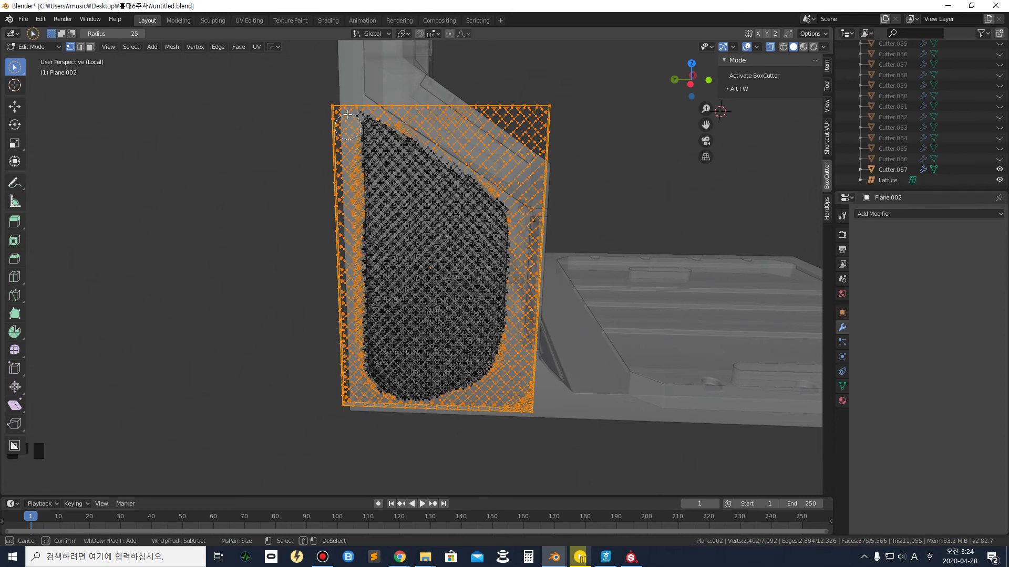
pyautogui.moveTo(430, 109); pyautogui.dragTo(418, 105)
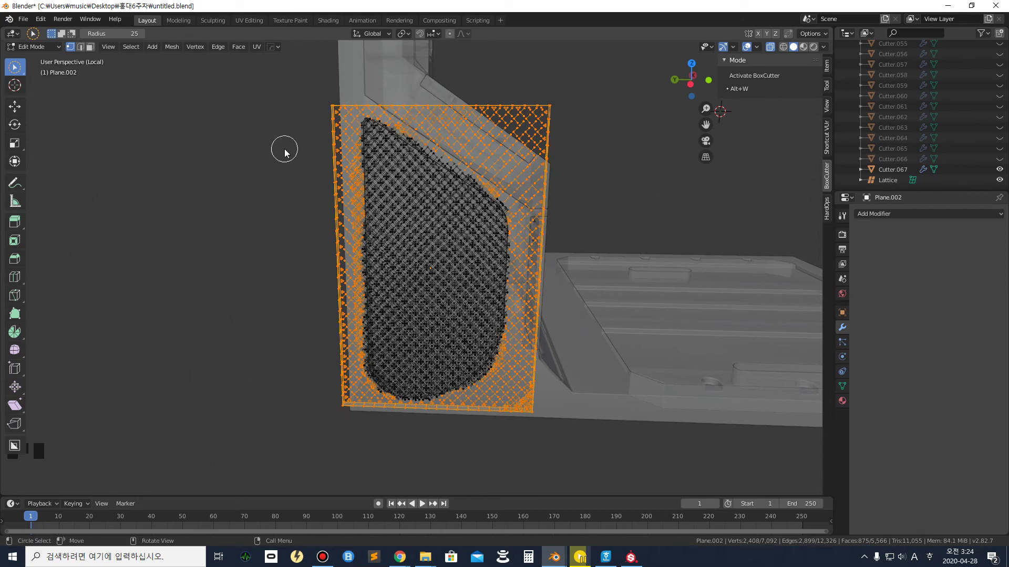
# Delete the selected outer vertices and the stray ones along the recess's upper and lower edges
pyautogui.press('Delete')
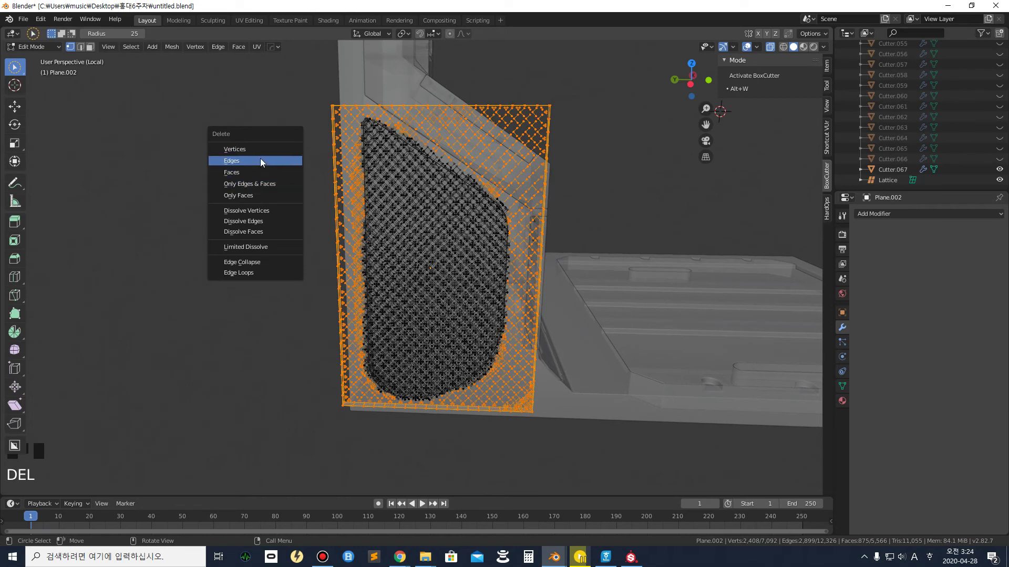
pyautogui.click(265, 147)
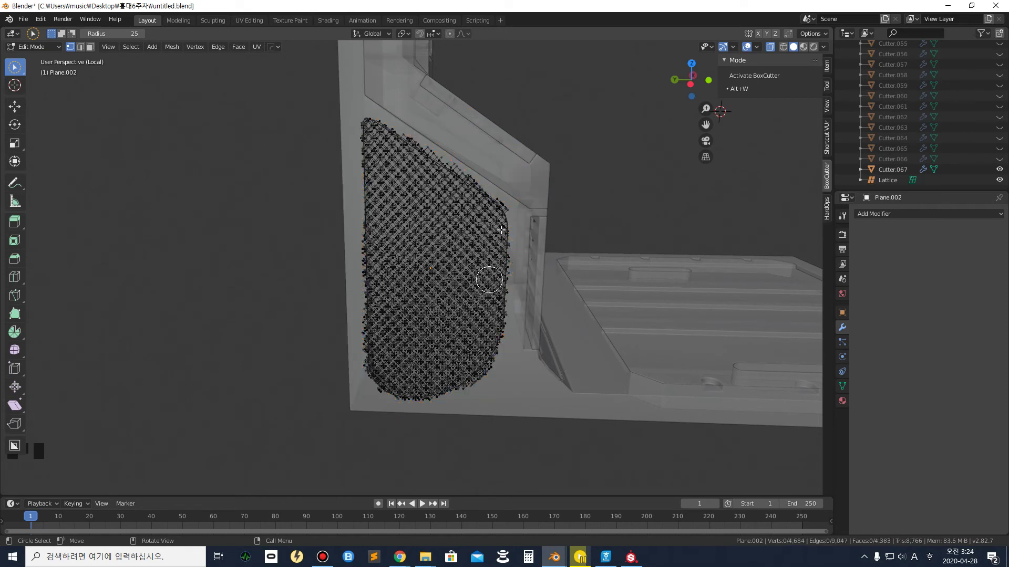
pyautogui.click(508, 189)
pyautogui.press('Delete')
pyautogui.click(516, 211)
pyautogui.moveTo(482, 174); pyautogui.dragTo(391, 114)
pyautogui.press('Delete')
pyautogui.click(378, 104)
pyautogui.moveTo(390, 413)
pyautogui.mouseDown()
pyautogui.moveTo(443, 409)
pyautogui.moveTo(506, 363)
pyautogui.moveTo(449, 414)
pyautogui.mouseUp()
pyautogui.press('Delete')
pyautogui.click(441, 408)
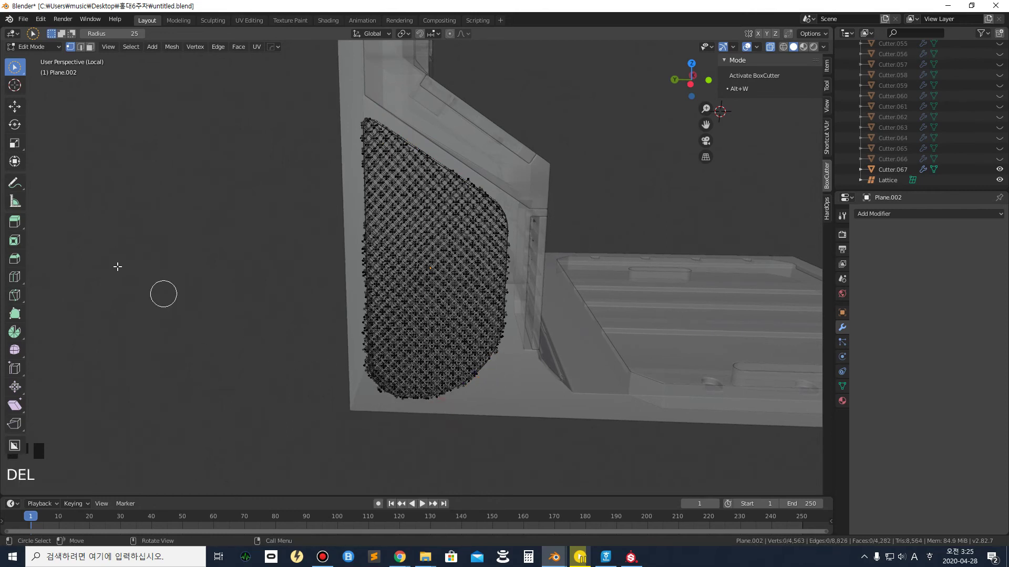
# Turn off X-ray, check the grille edge, and undo the deletions back to the selection around the recess
pyautogui.click(776, 49)
pyautogui.moveTo(437, 265); pyautogui.dragTo(419, 266, button='middle')
pyautogui.scroll(-2, 415, 233)
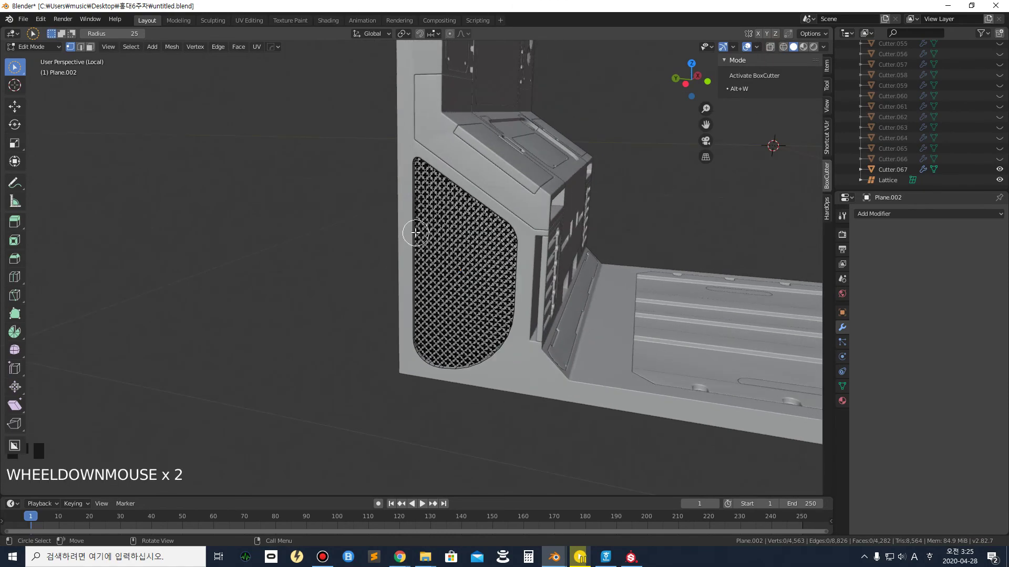
pyautogui.scroll(9, 395, 174)
pyautogui.scroll(-8, 398, 172)
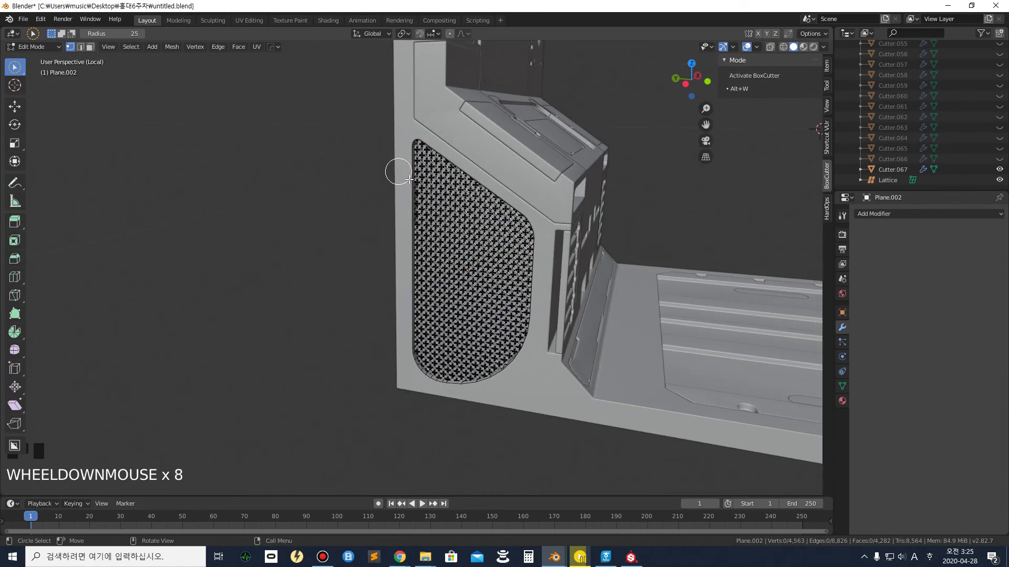
pyautogui.hotkey('ctrl', 'z')
pyautogui.hotkey('ctrl', 'z')
pyautogui.hotkey('ctrl', 'z')
pyautogui.hotkey('ctrl', 'z')
pyautogui.hotkey('ctrl', 'z')
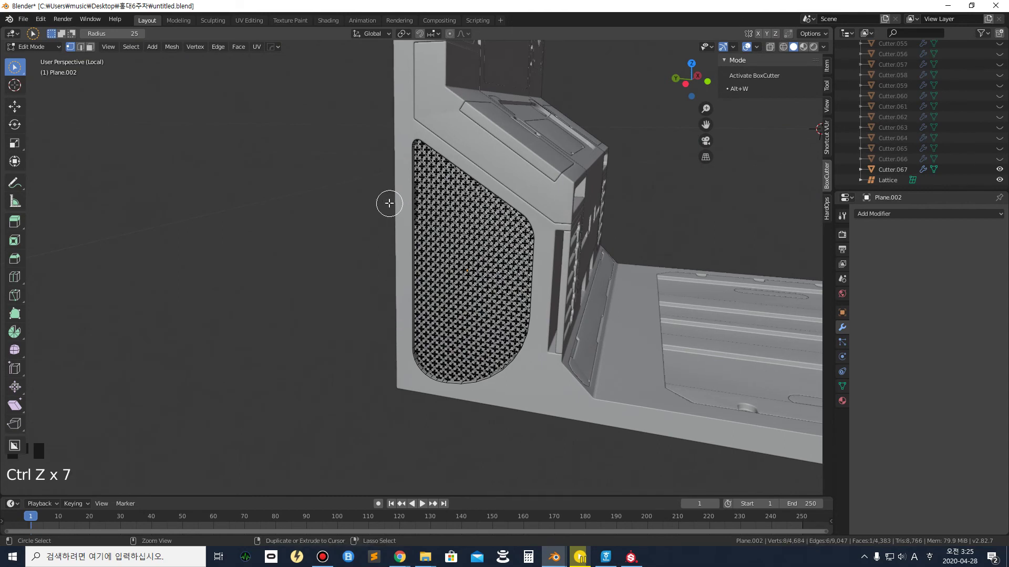
pyautogui.hotkey('ctrl', 'z')
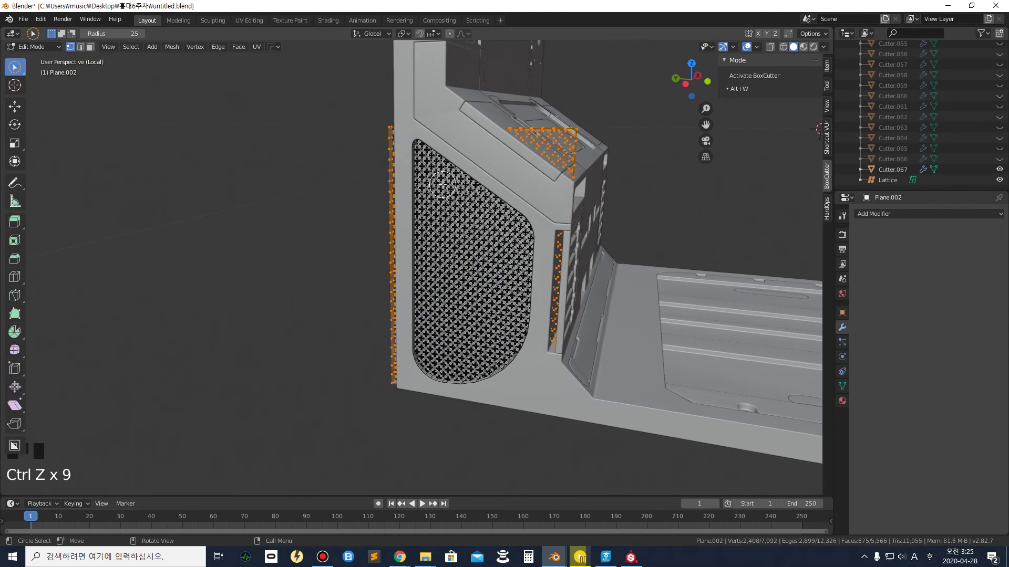
# Try deleting the selected vertices around the recess again with X-ray off, and undo it
pyautogui.press('Delete')
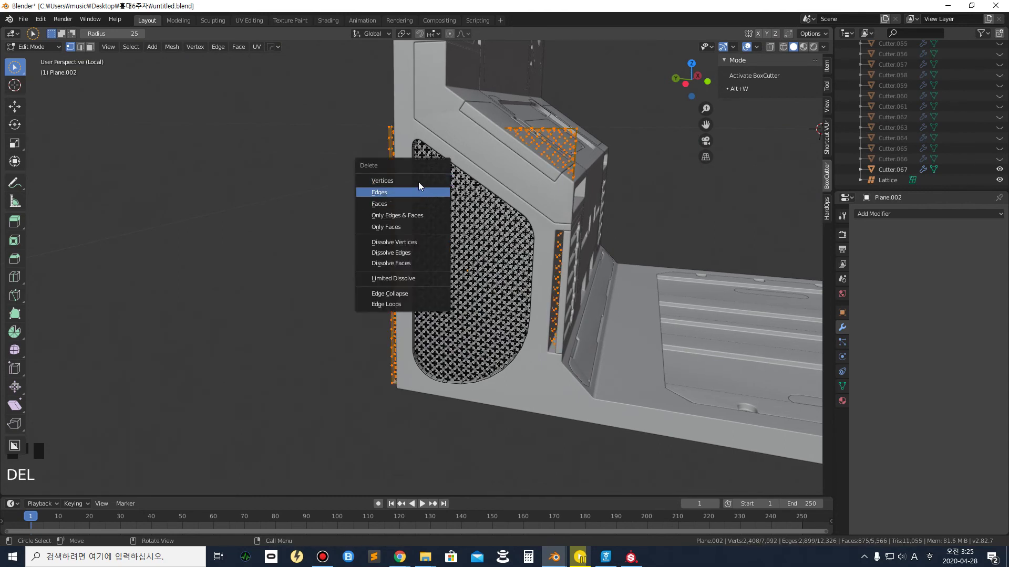
pyautogui.click(417, 183)
pyautogui.scroll(1, 371, 205)
pyautogui.hotkey('ctrl', 'z')
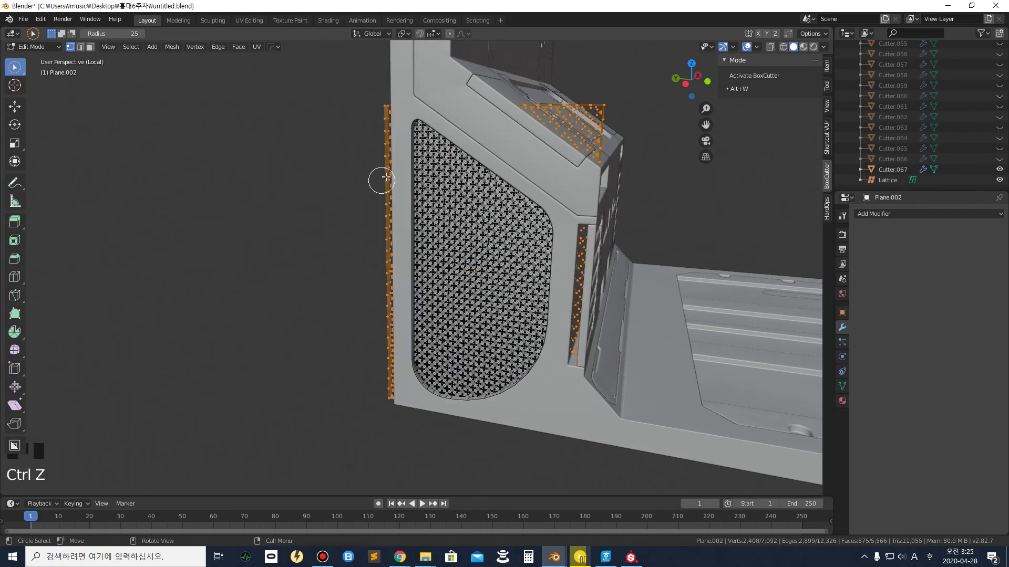
# With X-ray on, deselect a strip of vertices along the recess's outer vertical edge, delete the remaining selection, and turn X-ray off
pyautogui.scroll(3, 382, 179)
pyautogui.moveTo(387, 174); pyautogui.dragTo(432, 161, button='middle')
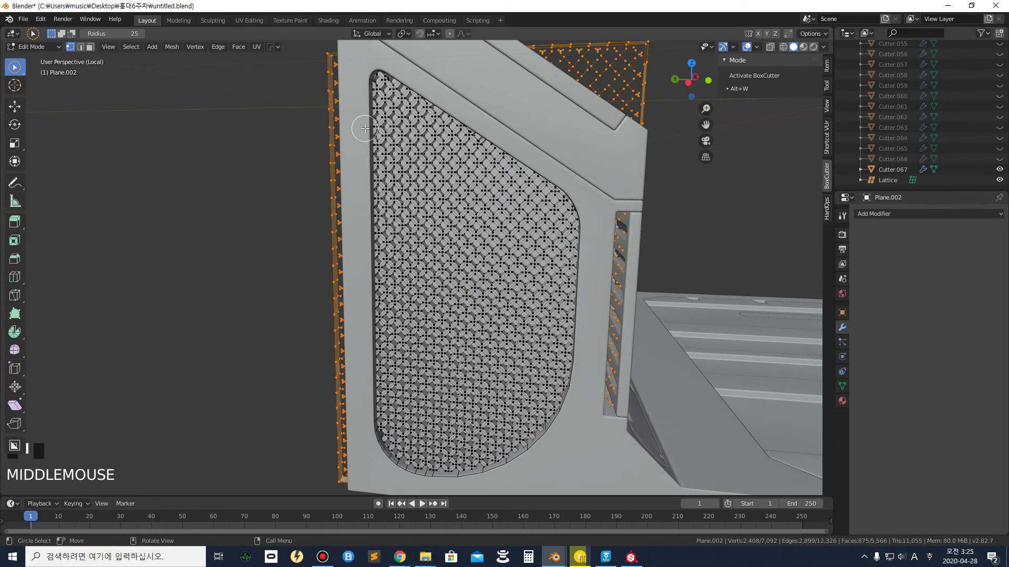
pyautogui.scroll(-3, 365, 126)
pyautogui.click(768, 47)
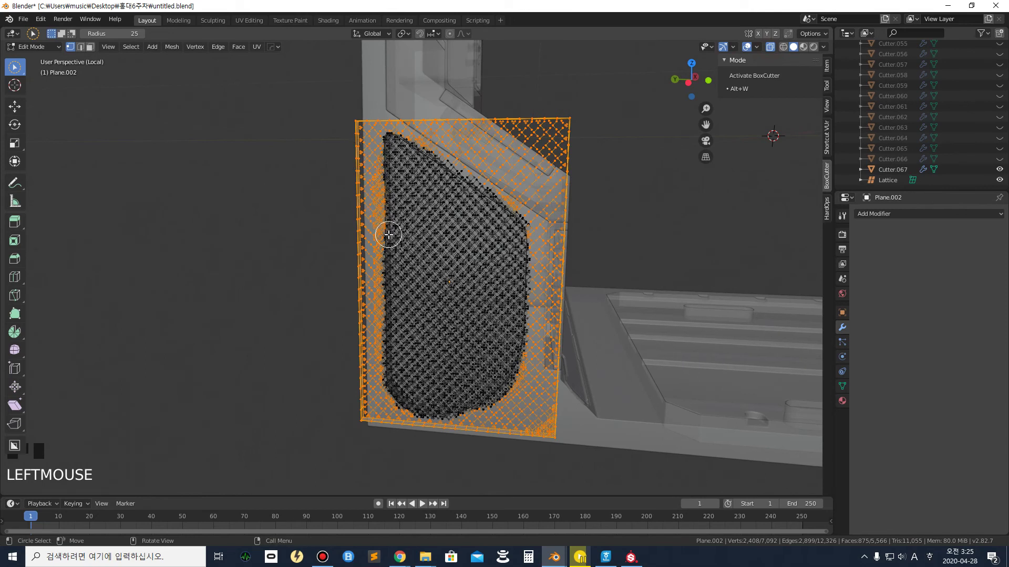
pyautogui.moveTo(385, 227)
pyautogui.keyDown('shift'); pyautogui.mouseDown()
pyautogui.moveTo(395, 225)
pyautogui.moveTo(391, 244)
pyautogui.mouseUp(); pyautogui.keyUp('shift')
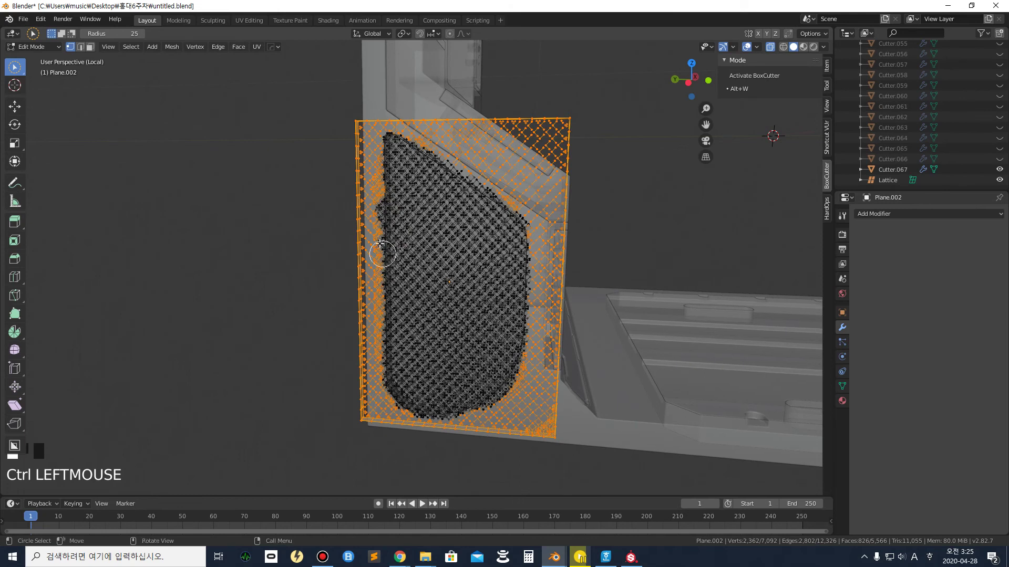
pyautogui.keyDown('ctrl'); pyautogui.moveTo(390, 248); pyautogui.dragTo(393, 273); pyautogui.keyUp('ctrl')
pyautogui.keyDown('ctrl'); pyautogui.moveTo(397, 205); pyautogui.dragTo(390, 227); pyautogui.keyUp('ctrl')
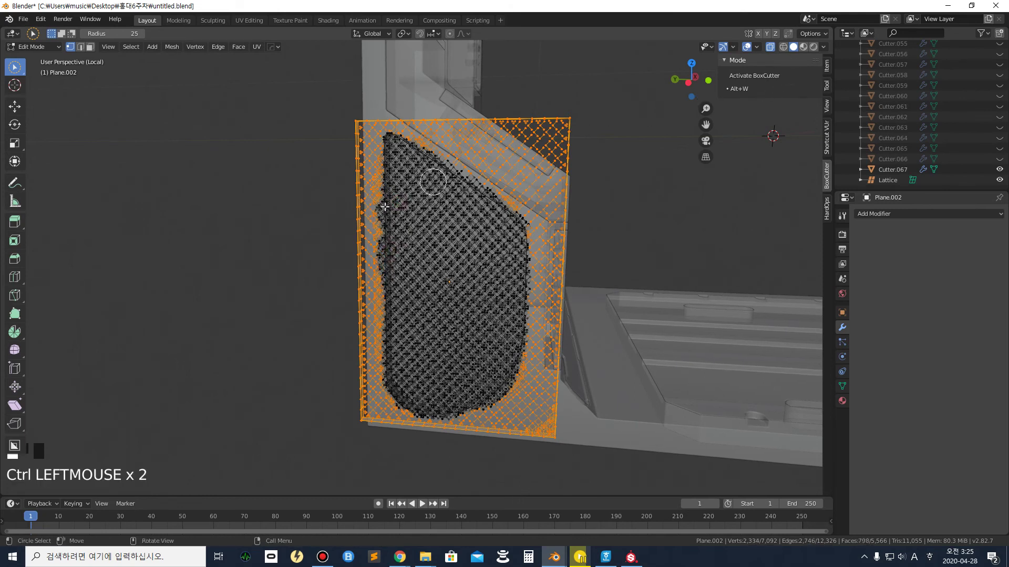
pyautogui.press('Tab')
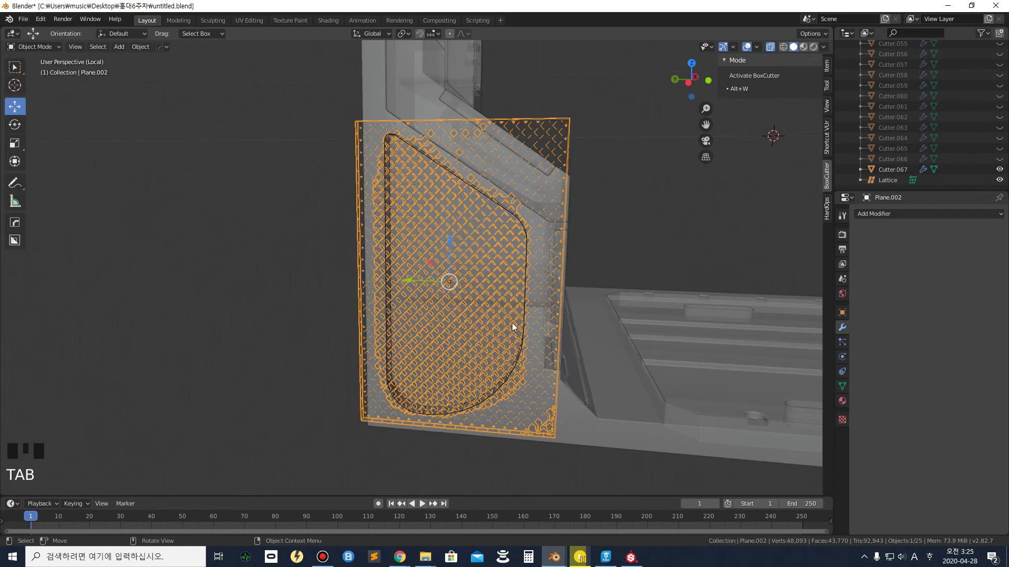
pyautogui.press('Tab')
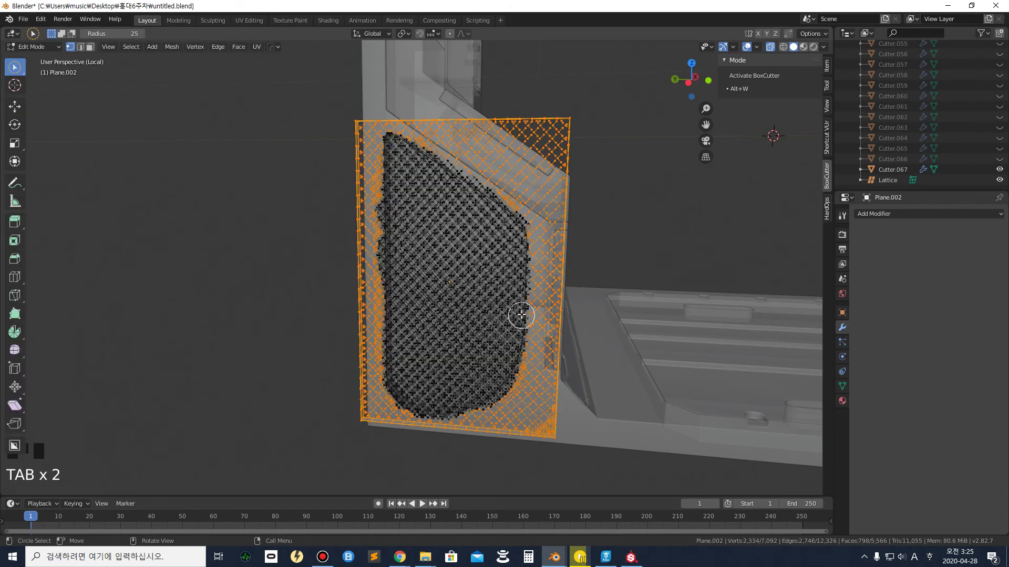
pyautogui.press('Delete')
pyautogui.click(505, 308)
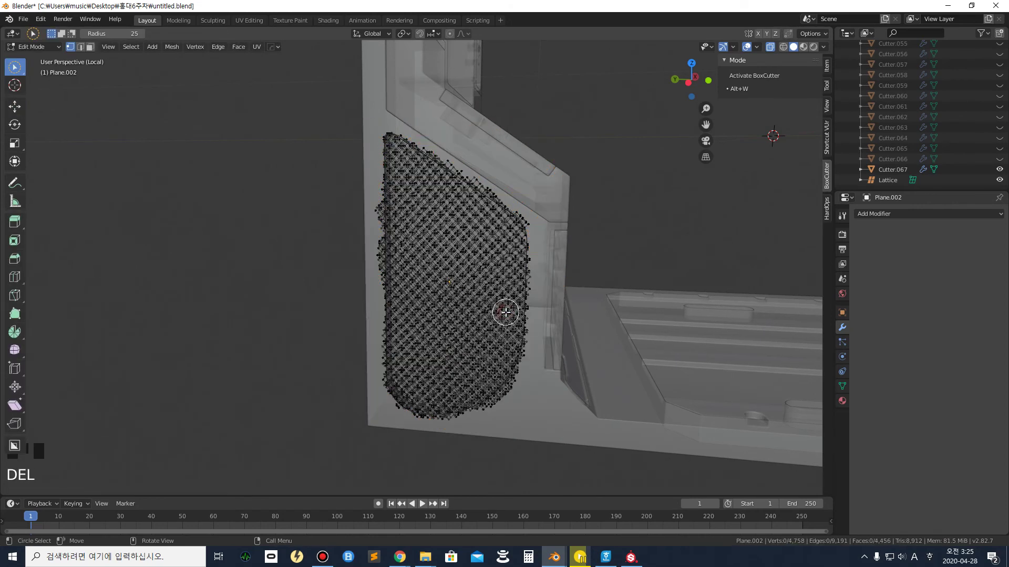
pyautogui.click(770, 47)
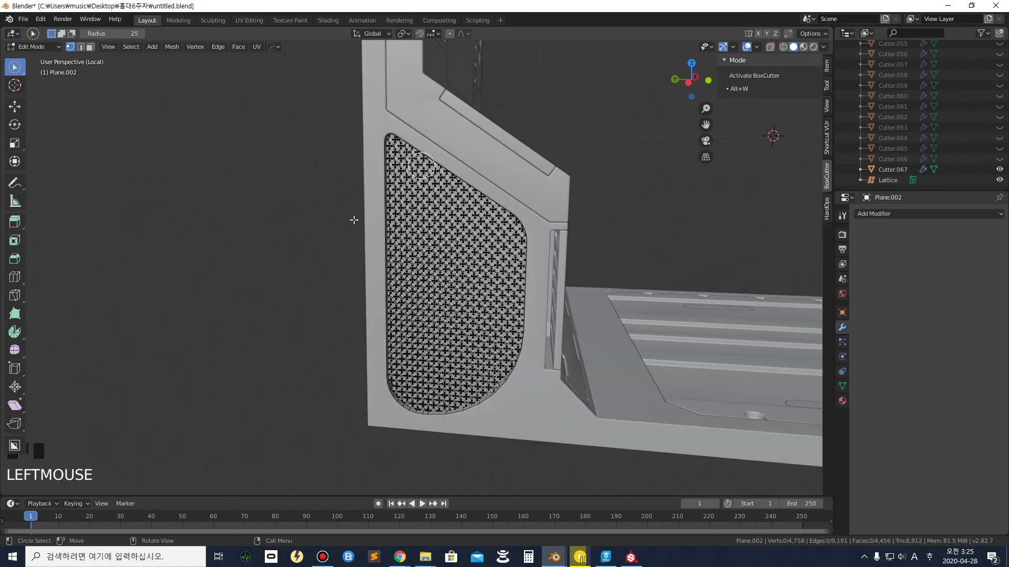
# Check the trimmed grille in the recess from several angles, leave Edit Mode and deselect it
pyautogui.moveTo(293, 295); pyautogui.dragTo(339, 296, button='middle')
pyautogui.moveTo(285, 288); pyautogui.dragTo(270, 286, button='middle')
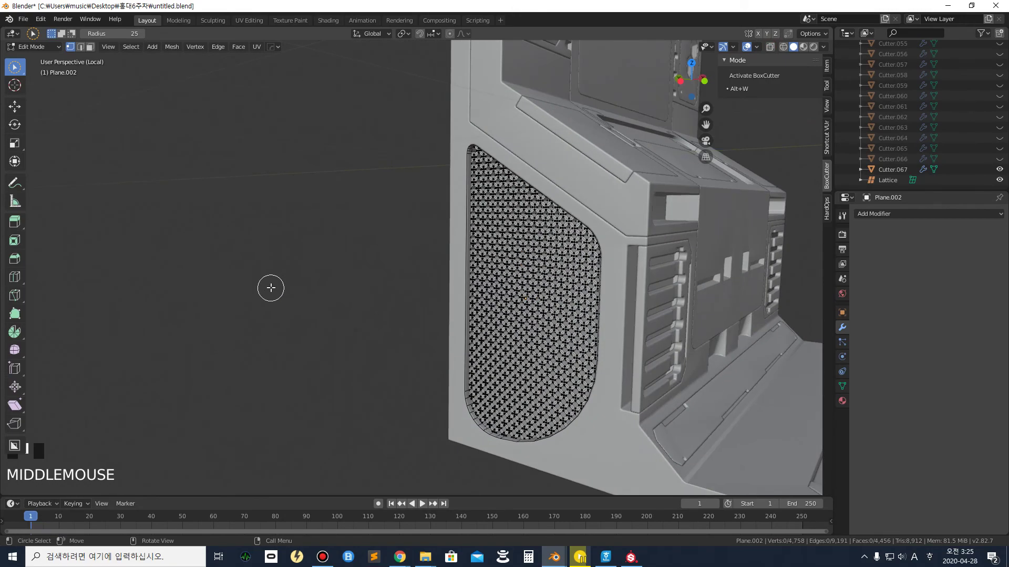
pyautogui.scroll(-4, 408, 261)
pyautogui.moveTo(408, 261); pyautogui.dragTo(466, 263, button='middle')
pyautogui.scroll(-4, 397, 283)
pyautogui.scroll(8, 466, 264)
pyautogui.scroll(3, 444, 290)
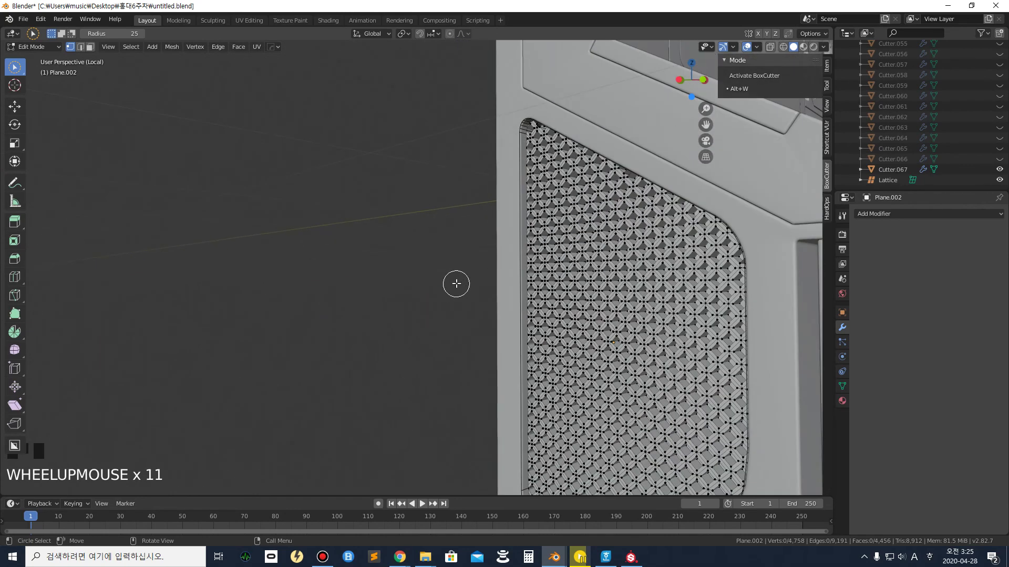
pyautogui.press('Tab')
pyautogui.click(298, 263)
# Examine the corridor section's inner wall and the ceiling panels from below
pyautogui.scroll(-4, 298, 261)
pyautogui.moveTo(298, 260); pyautogui.dragTo(480, 261, button='middle')
pyautogui.scroll(-2, 318, 288)
pyautogui.moveTo(406, 222); pyautogui.dragTo(357, 153, button='middle')
pyautogui.scroll(2, 396, 230)
pyautogui.scroll(4, 370, 150)
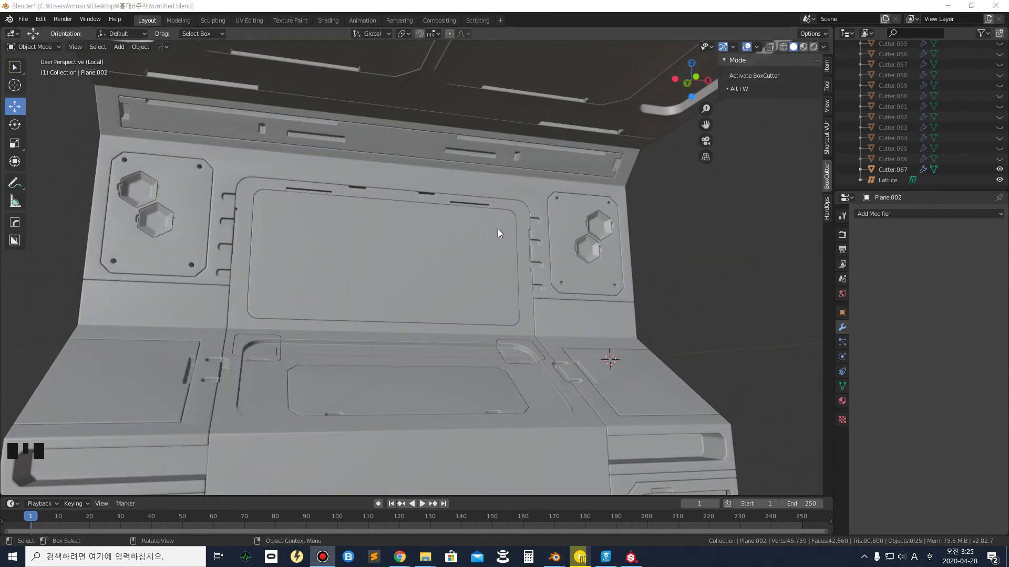
pyautogui.moveTo(496, 229); pyautogui.dragTo(478, 245, button='middle')
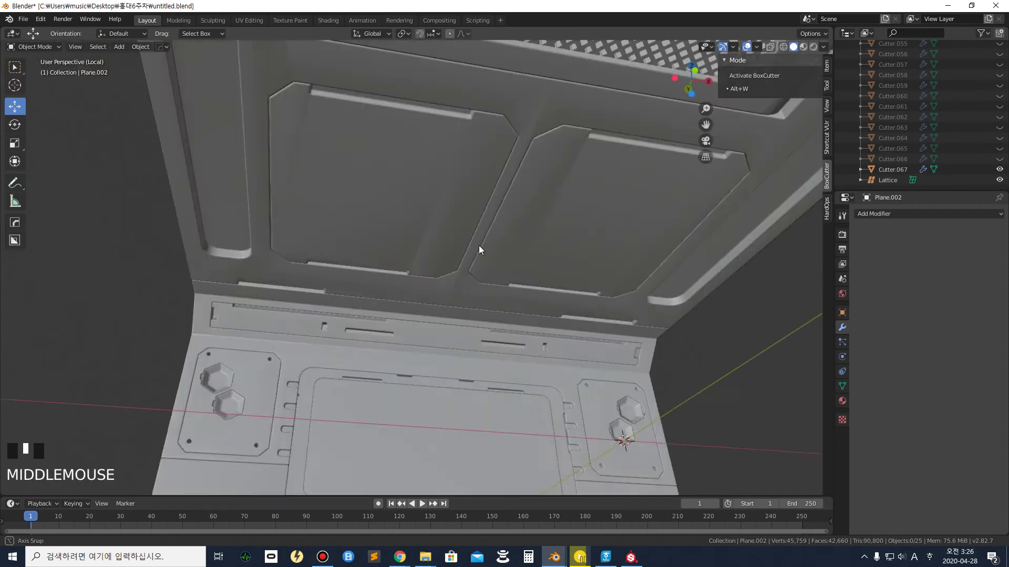
pyautogui.scroll(-3, 478, 245)
pyautogui.scroll(3, 283, 162)
pyautogui.moveTo(283, 163); pyautogui.dragTo(191, 77, button='middle')
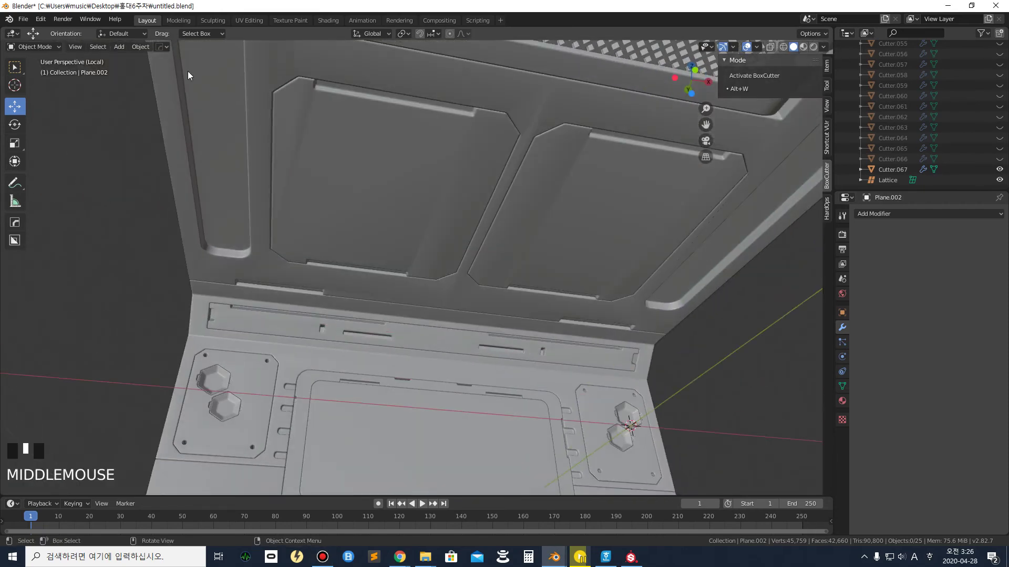
# Select the pair of chamfered ceiling panels and apply the HardOps Sharpen operation to them in Ssharp mode
pyautogui.click(15, 65)
pyautogui.click(380, 156)
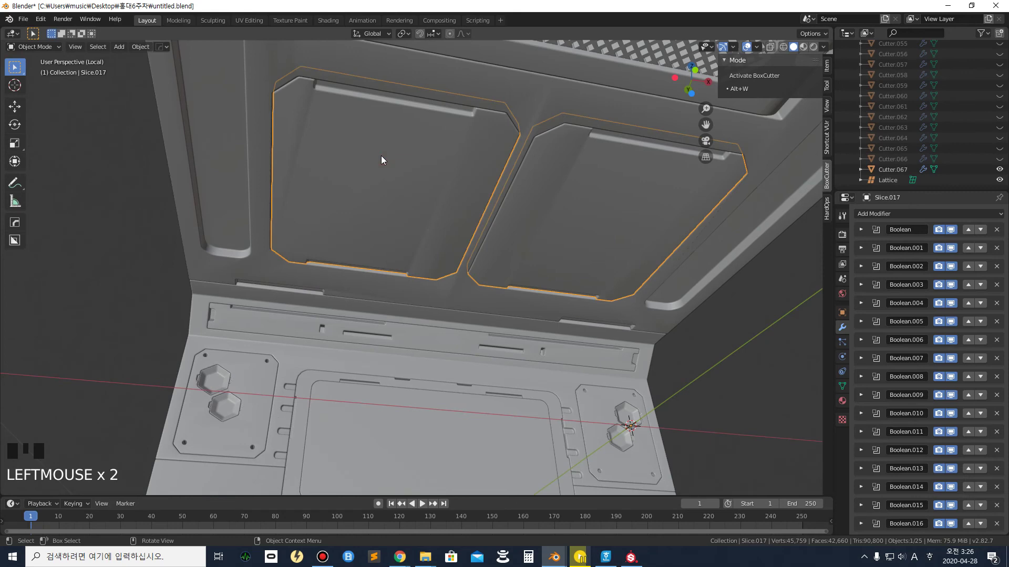
pyautogui.press('Tab')
pyautogui.press('Tab')
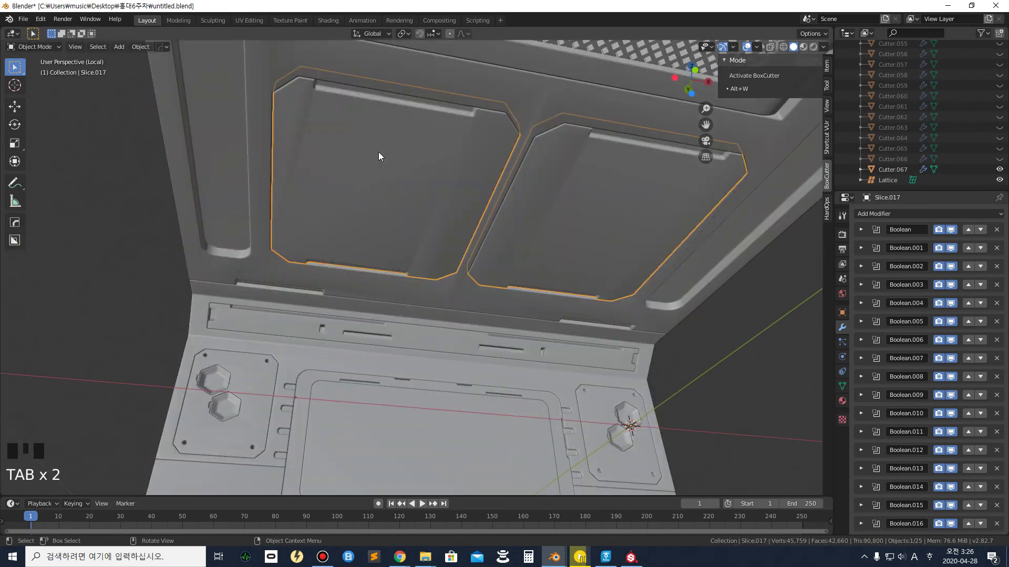
pyautogui.rightClick(380, 152)
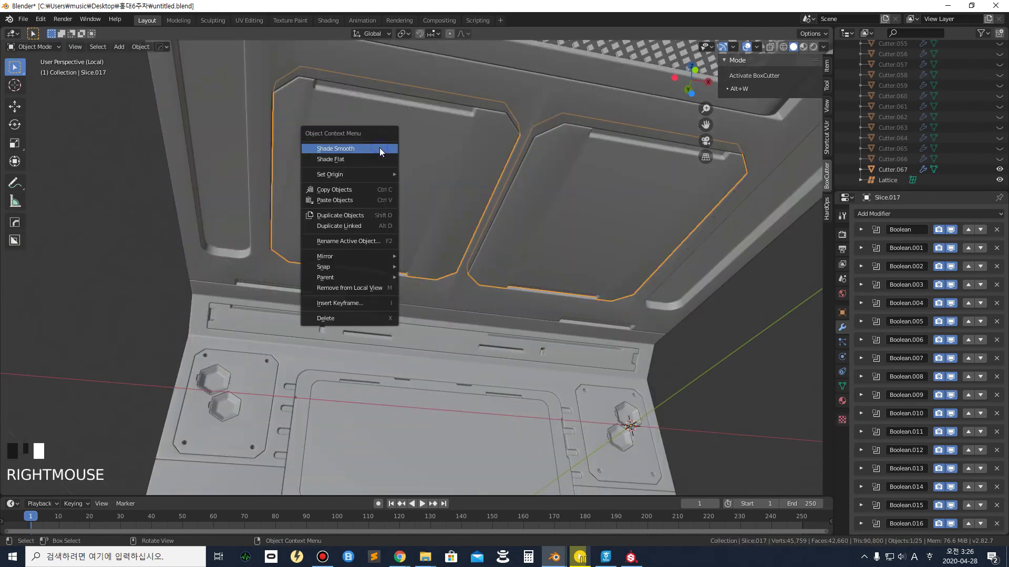
pyautogui.moveTo(276, 192); pyautogui.dragTo(298, 190, button='right')
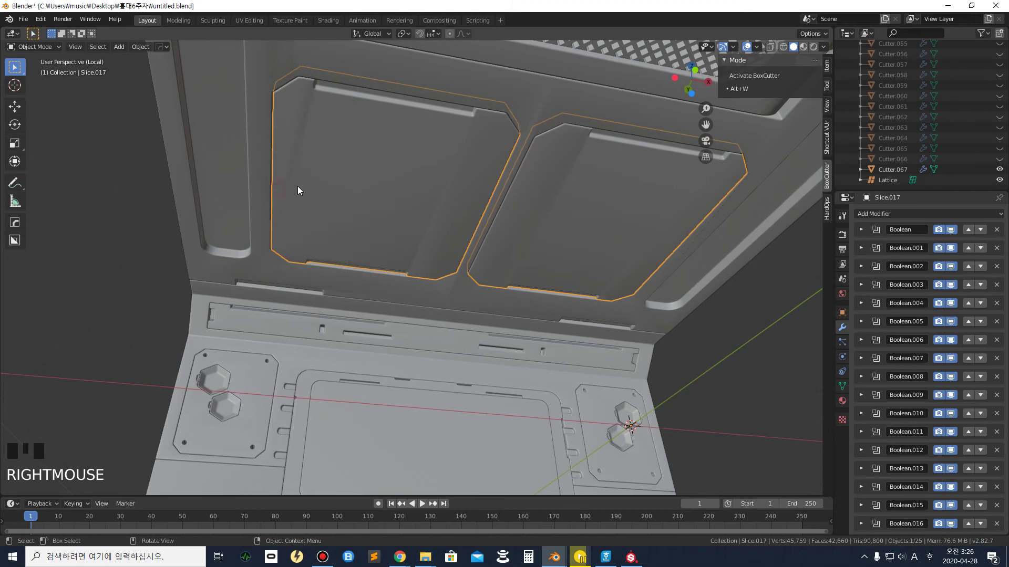
pyautogui.press('q')
pyautogui.click(305, 185)
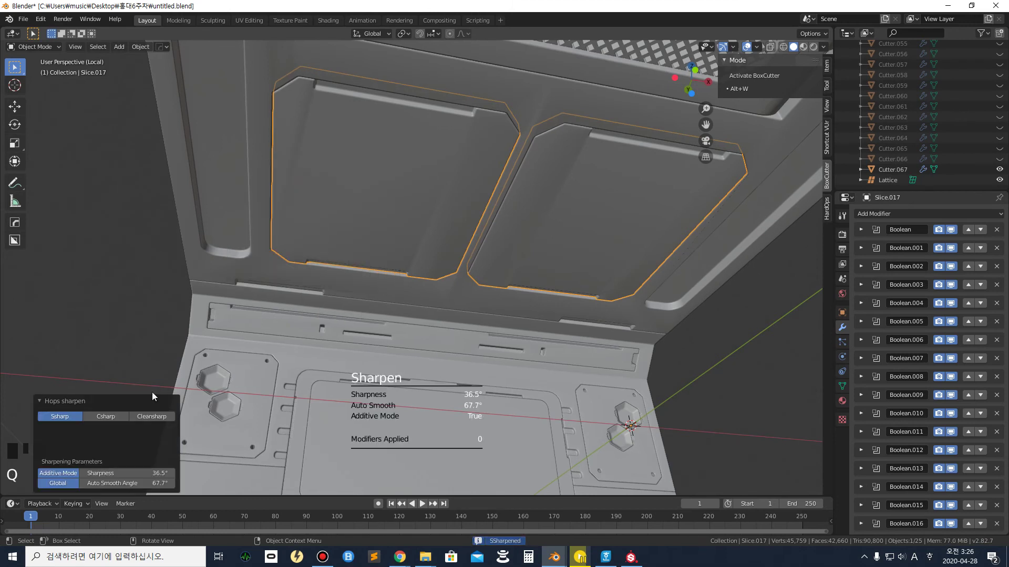
# Switch the Sharpen operation on the chamfered ceiling panels to Csharp mode and deselect the panels
pyautogui.click(113, 417)
pyautogui.click(171, 267)
pyautogui.click(312, 164)
pyautogui.click(382, 175)
pyautogui.moveTo(382, 175)
pyautogui.mouseDown(button='middle')
pyautogui.moveTo(382, 153)
pyautogui.moveTo(383, 168)
pyautogui.mouseUp(button='middle')
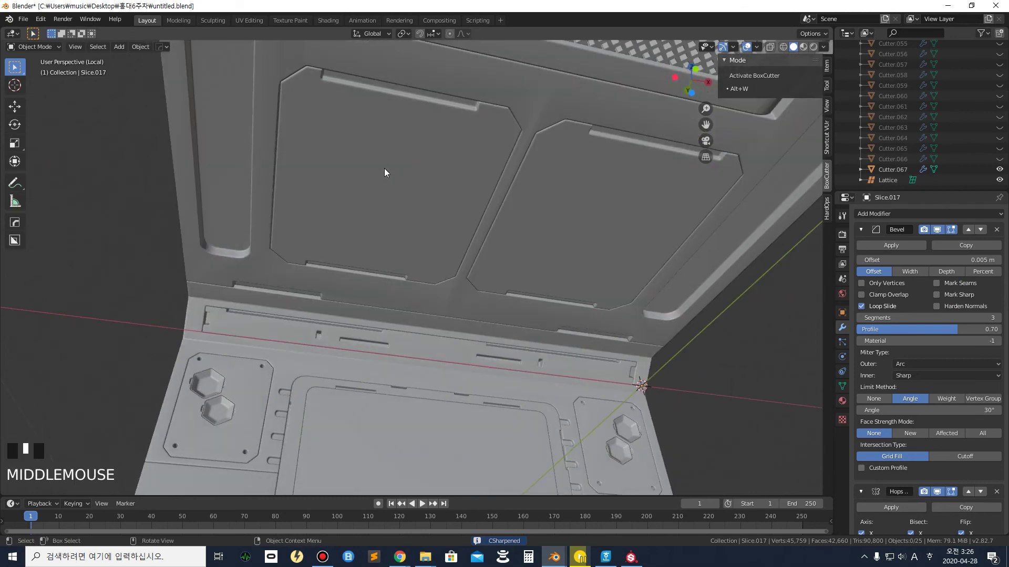
# Select the ceiling body around the chamfered panels, apply HardOps Sharpen in Csharp mode, and deselect it
pyautogui.click(454, 296)
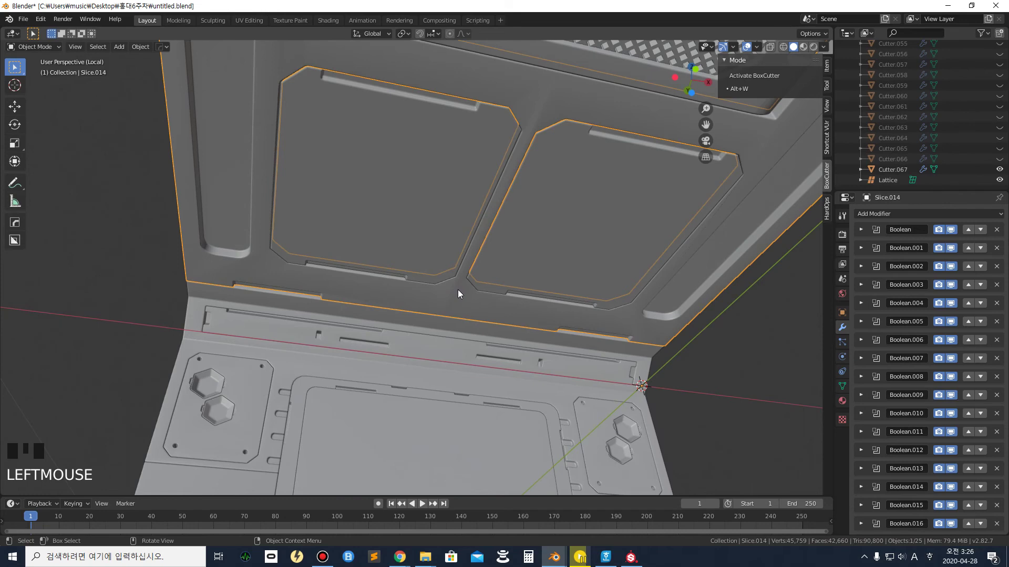
pyautogui.scroll(-3, 448, 273)
pyautogui.scroll(4, 448, 274)
pyautogui.scroll(2, 424, 306)
pyautogui.scroll(-2, 416, 313)
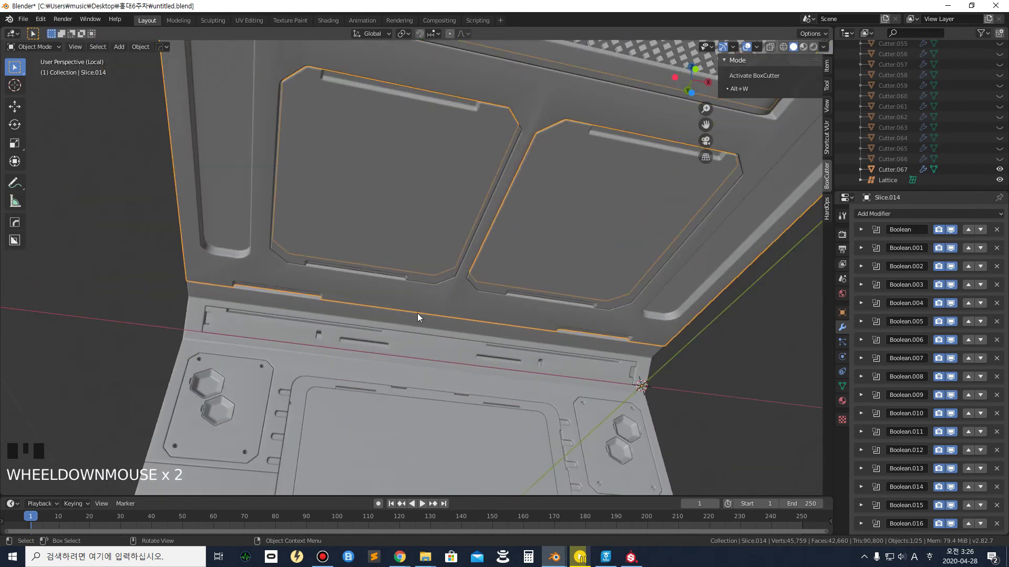
pyautogui.press('q')
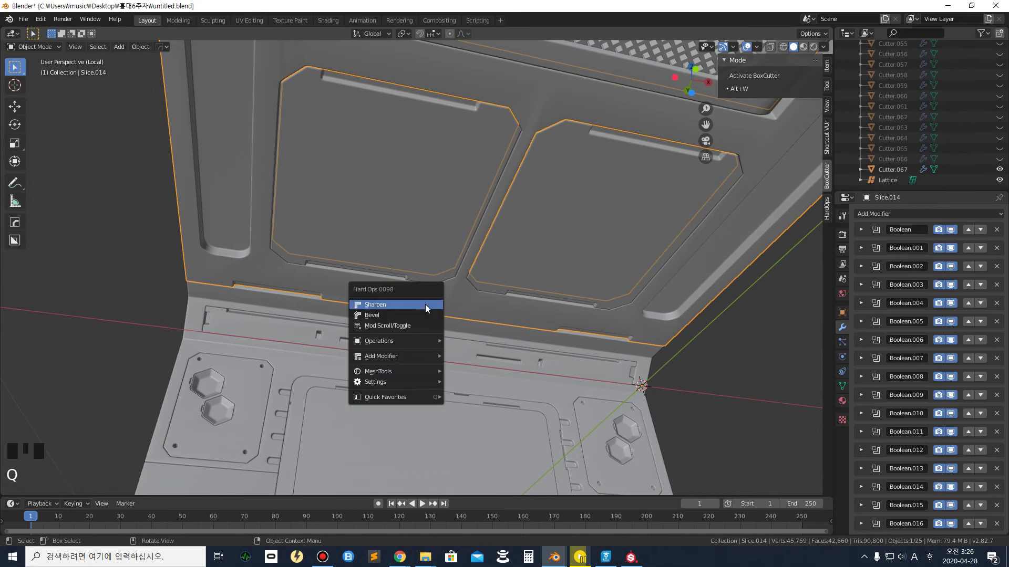
pyautogui.click(425, 308)
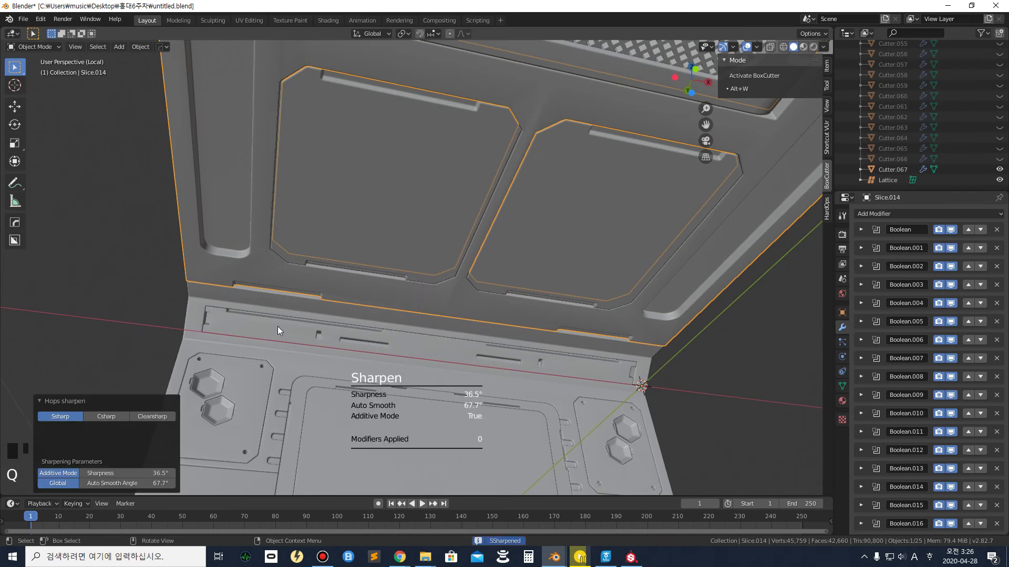
pyautogui.click(106, 416)
pyautogui.click(108, 307)
# Examine the shading of the ceiling, its grille and the wall below from several angles
pyautogui.scroll(-3, 294, 235)
pyautogui.moveTo(360, 232); pyautogui.dragTo(437, 286, button='middle')
pyautogui.scroll(2, 444, 344)
pyautogui.keyDown('shift'); pyautogui.moveTo(444, 345); pyautogui.dragTo(460, 217, button='middle'); pyautogui.keyUp('shift')
pyautogui.scroll(-2, 440, 156)
pyautogui.moveTo(460, 217); pyautogui.dragTo(387, 279, button='middle')
pyautogui.scroll(3, 386, 223)
pyautogui.scroll(-3, 432, 206)
pyautogui.moveTo(431, 206); pyautogui.dragTo(441, 298, button='middle')
pyautogui.moveTo(483, 181); pyautogui.dragTo(490, 203, button='middle')
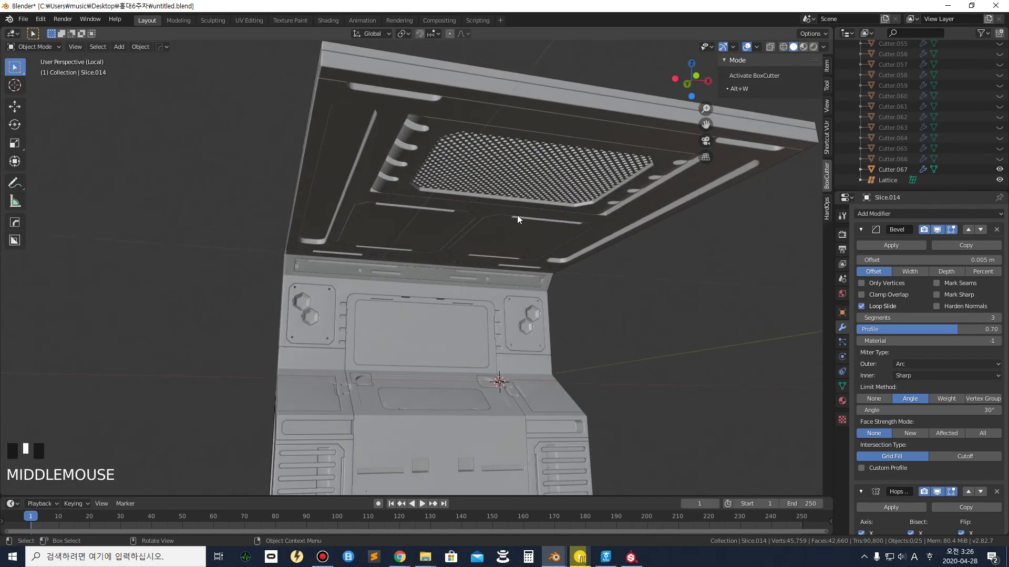
# In the ceiling body's existing material, set Metallic to 1.0 and Roughness to 0.3
pyautogui.click(841, 401)
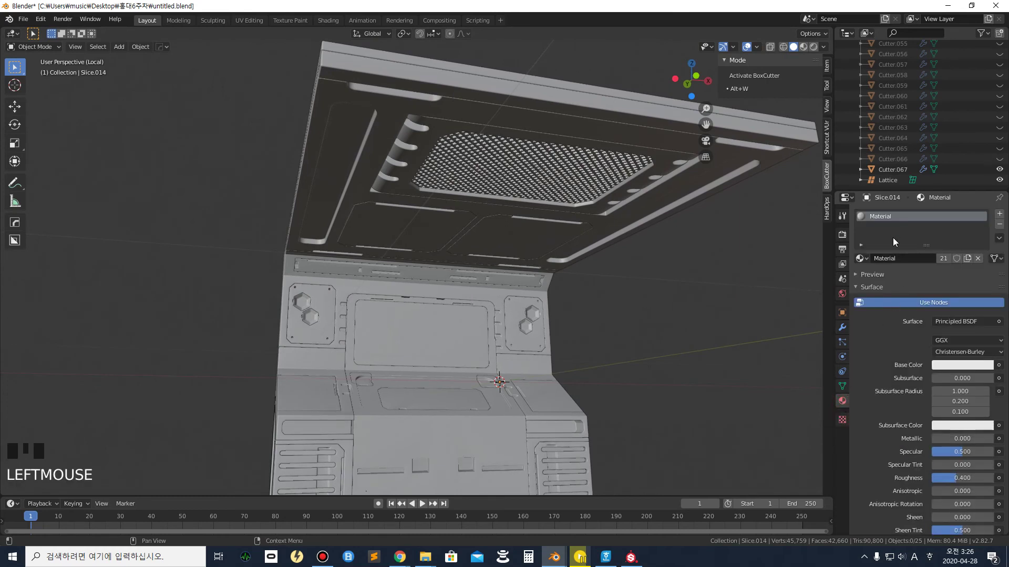
pyautogui.click(891, 215)
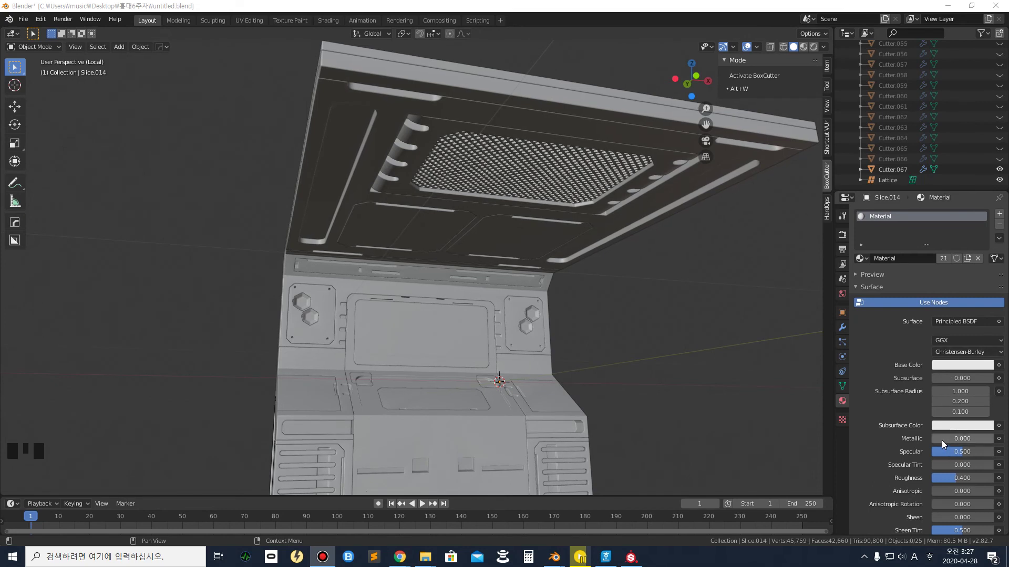
pyautogui.moveTo(942, 438); pyautogui.dragTo(990, 438)
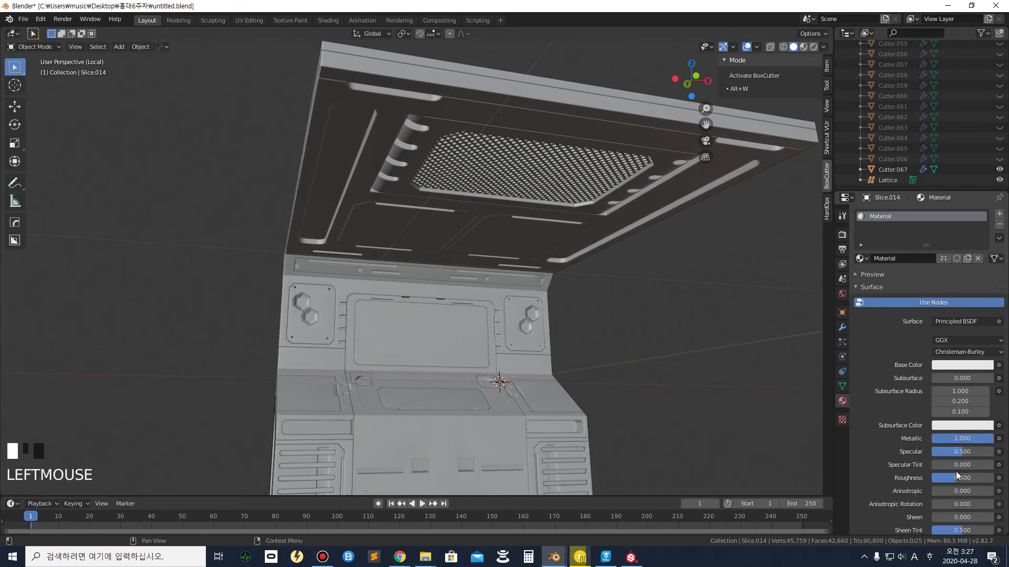
pyautogui.moveTo(968, 479); pyautogui.dragTo(968, 479)
pyautogui.doubleClick(968, 478)
pyautogui.write('0.3')
pyautogui.press('Return')
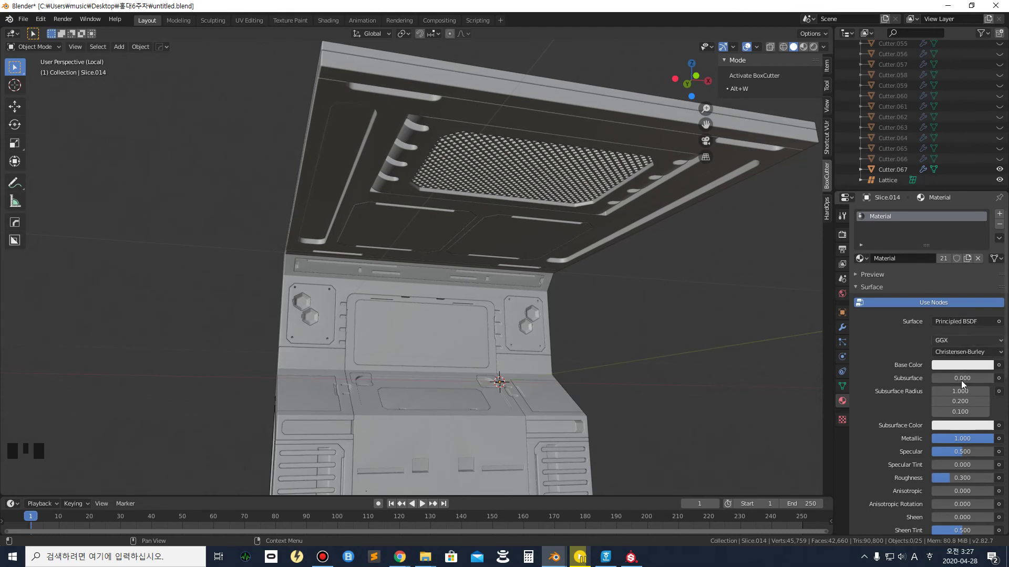
# Show the viewport in Material Preview and give the metallic material a very pale cool base color
pyautogui.click(942, 363)
pyautogui.moveTo(952, 272); pyautogui.dragTo(932, 263)
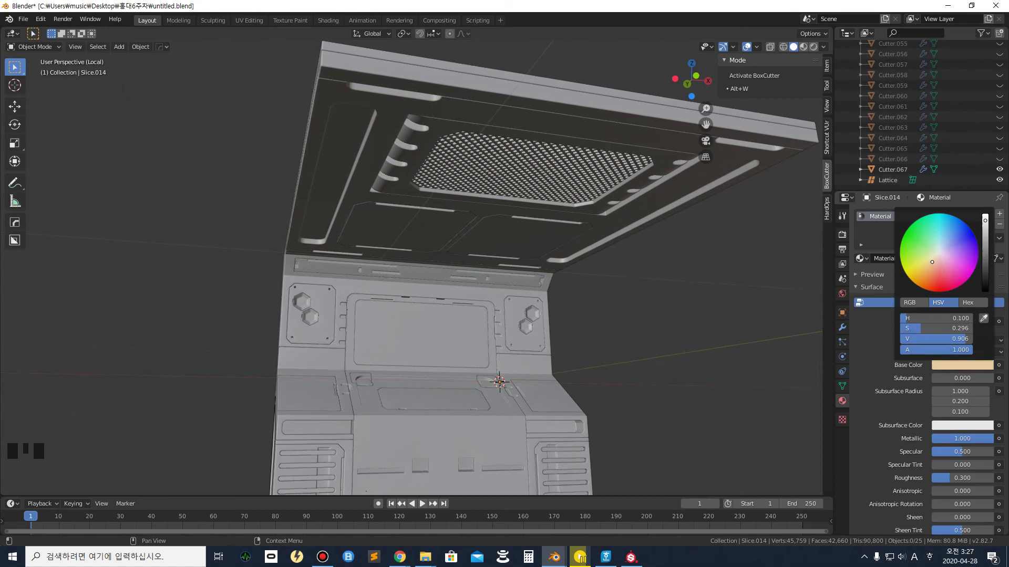
pyautogui.click(804, 47)
pyautogui.scroll(-2, 466, 307)
pyautogui.moveTo(467, 307)
pyautogui.mouseDown(button='middle')
pyautogui.moveTo(466, 349)
pyautogui.moveTo(460, 234)
pyautogui.mouseUp(button='middle')
pyautogui.scroll(2, 429, 346)
pyautogui.click(961, 364)
pyautogui.moveTo(938, 272); pyautogui.dragTo(937, 250)
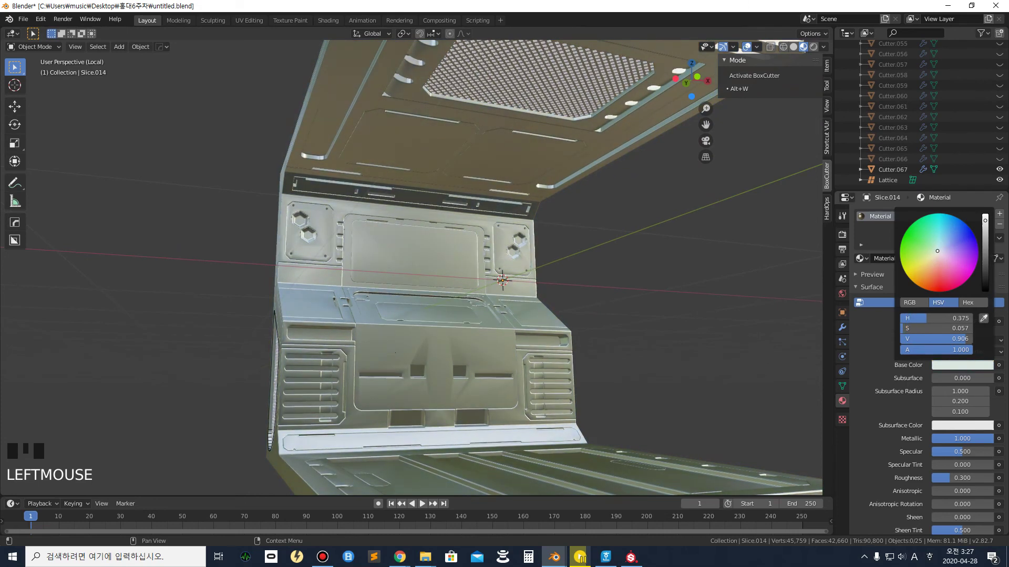
# Examine how the metallic material looks on the corridor's wall and floor
pyautogui.moveTo(660, 286); pyautogui.dragTo(502, 246, button='middle')
pyautogui.scroll(3, 304, 179)
pyautogui.keyDown('shift'); pyautogui.moveTo(338, 217); pyautogui.dragTo(374, 183, button='middle'); pyautogui.keyUp('shift')
pyautogui.scroll(3, 246, 148)
pyautogui.scroll(-4, 251, 138)
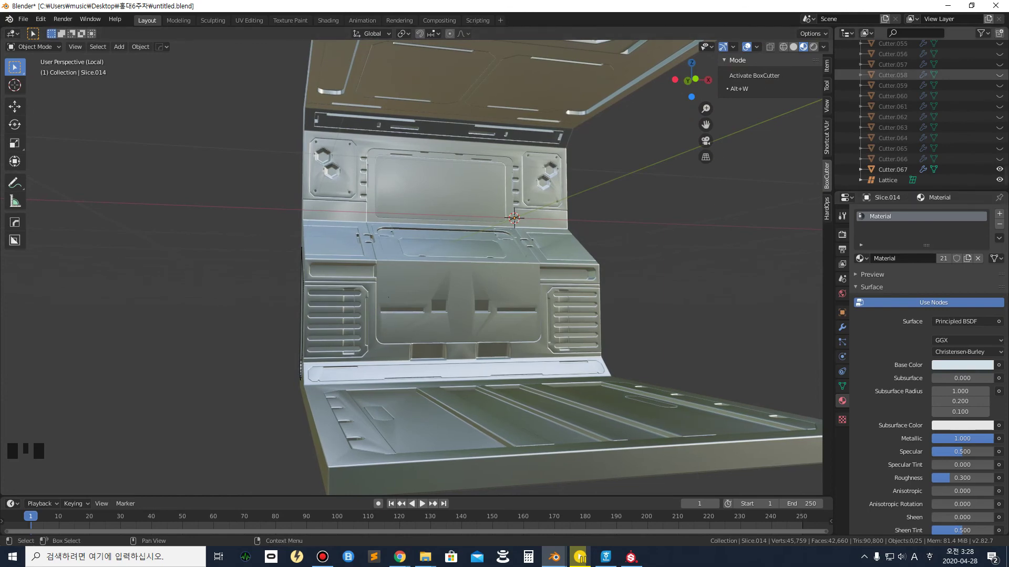
pyautogui.scroll(1, 453, 186)
pyautogui.scroll(1, 453, 186)
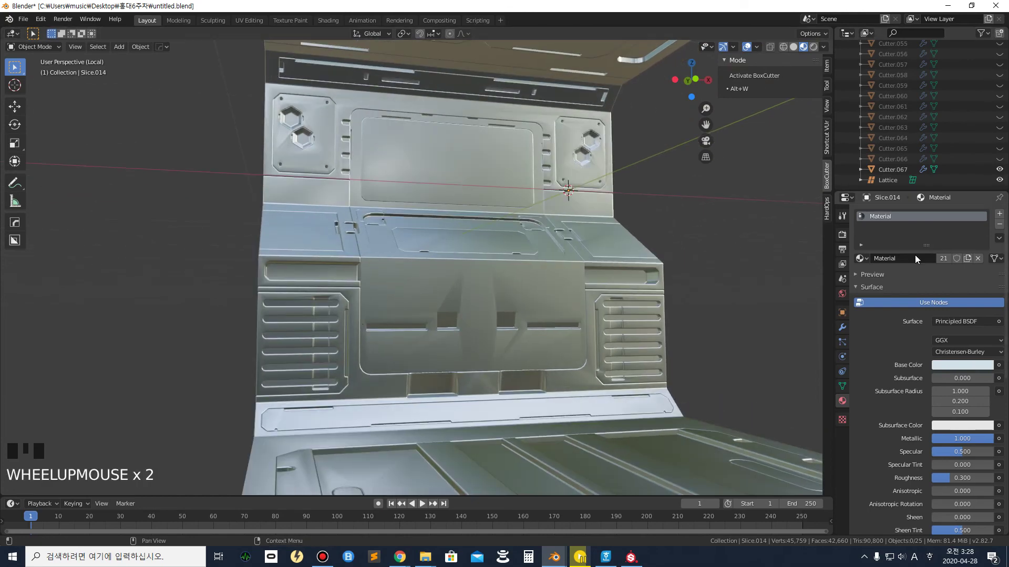
# Select the rectangular screen panel on the upper wall and add a second material slot with a new material
pyautogui.click(432, 164)
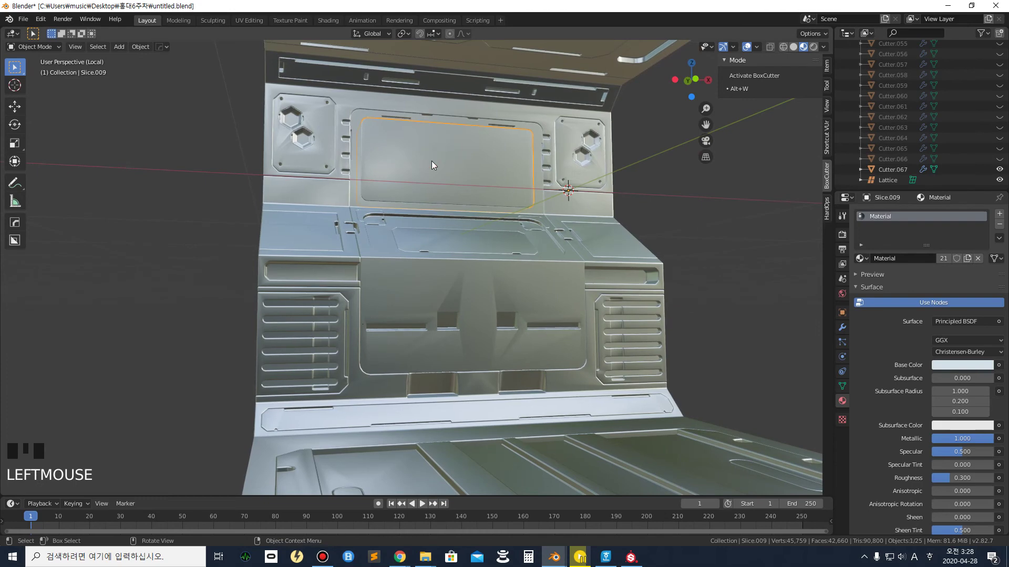
pyautogui.click(415, 154)
pyautogui.click(415, 154)
pyautogui.moveTo(436, 143); pyautogui.dragTo(434, 152, button='middle')
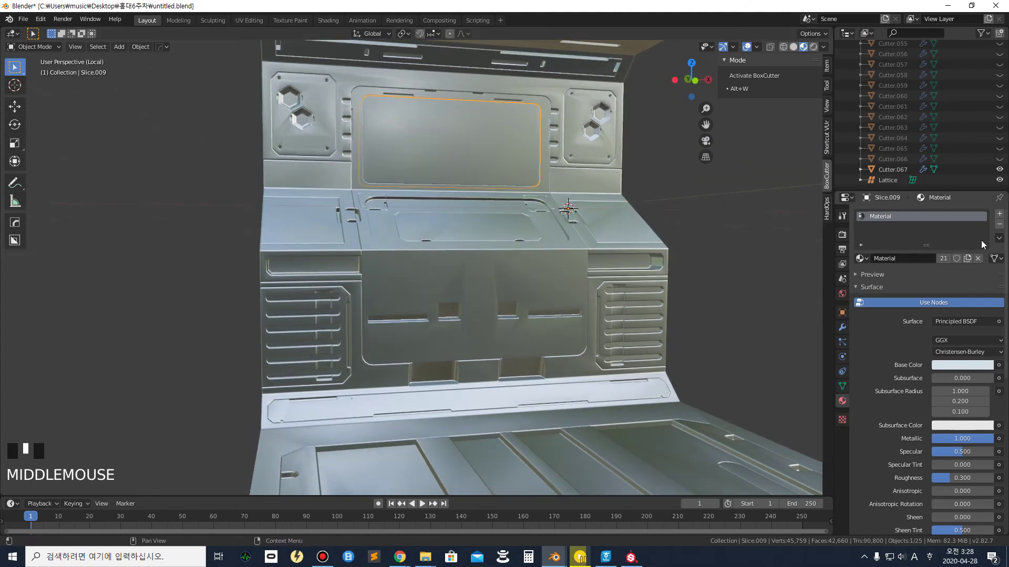
pyautogui.click(1000, 214)
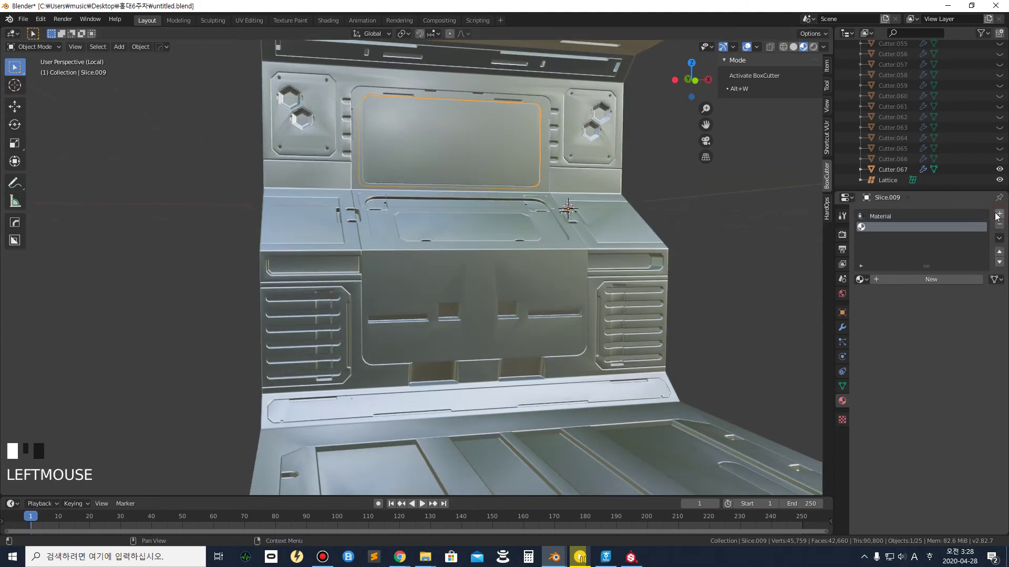
pyautogui.click(884, 279)
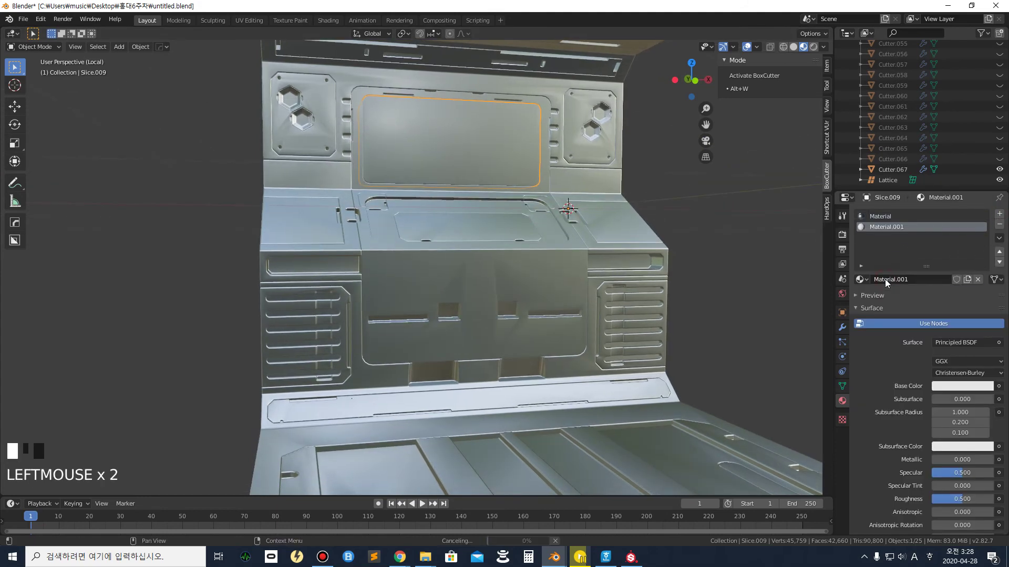
# Change the screen panel's new material to an Emission surface shader
pyautogui.click(969, 374)
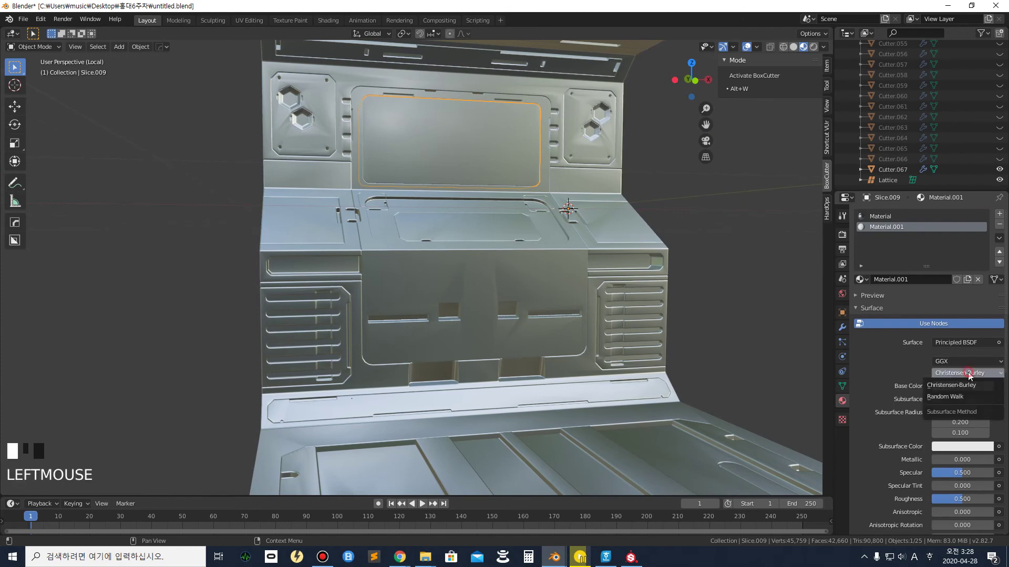
pyautogui.click(966, 343)
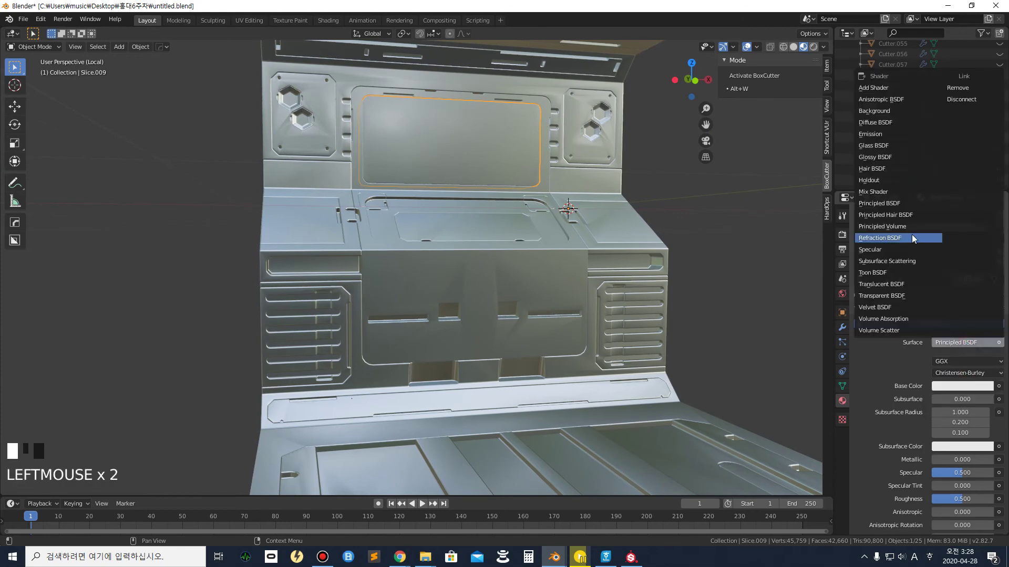
pyautogui.click(883, 134)
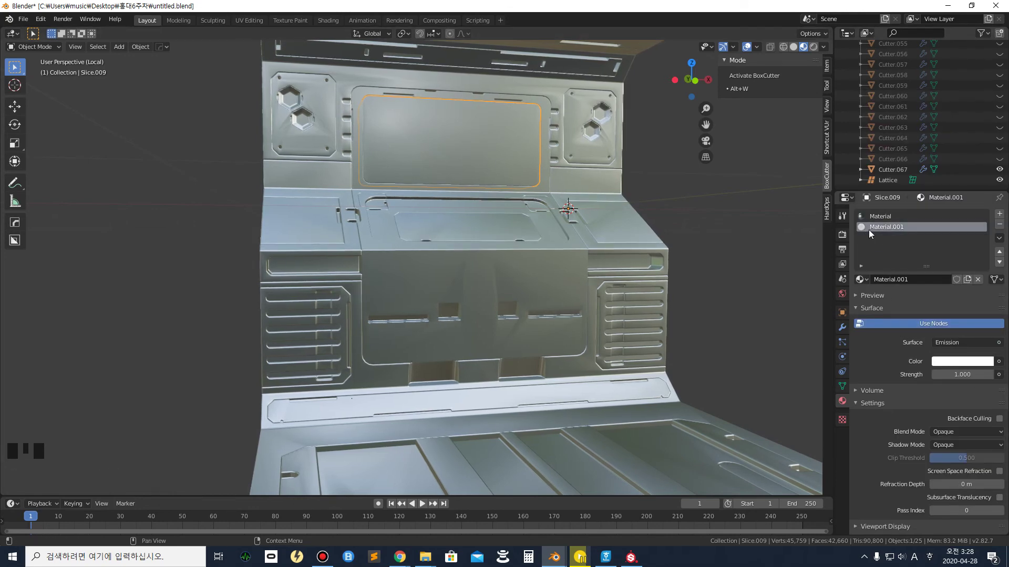
pyautogui.click(862, 266)
pyautogui.click(862, 267)
pyautogui.click(859, 309)
pyautogui.click(860, 310)
pyautogui.click(444, 140)
pyautogui.click(444, 140)
pyautogui.press('Tab')
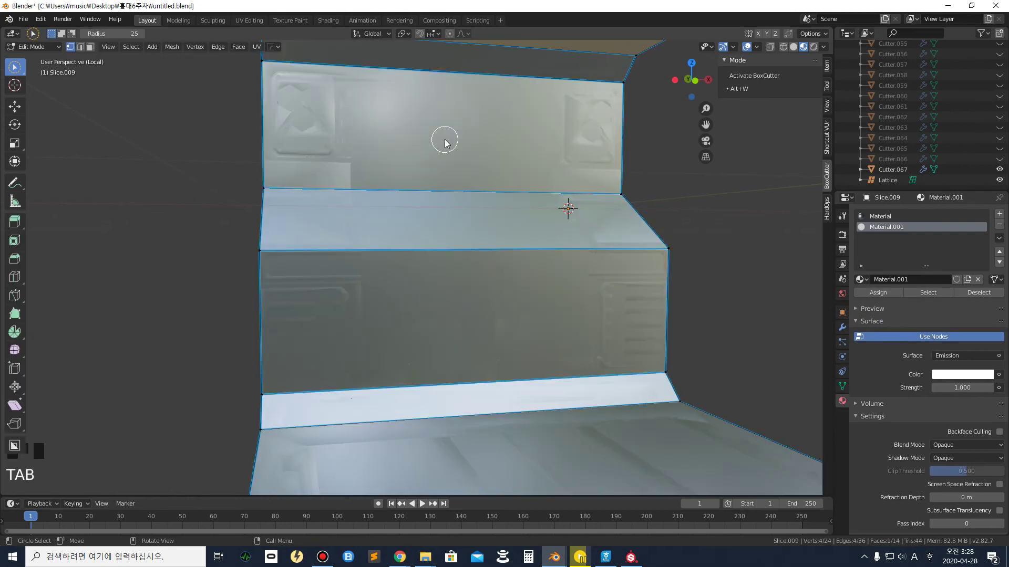
pyautogui.press('Tab')
# Apply the HardOps Sharpen operation to the wall's screen panel in Csharp mode and reselect the panel
pyautogui.click(450, 136)
pyautogui.rightClick(450, 135)
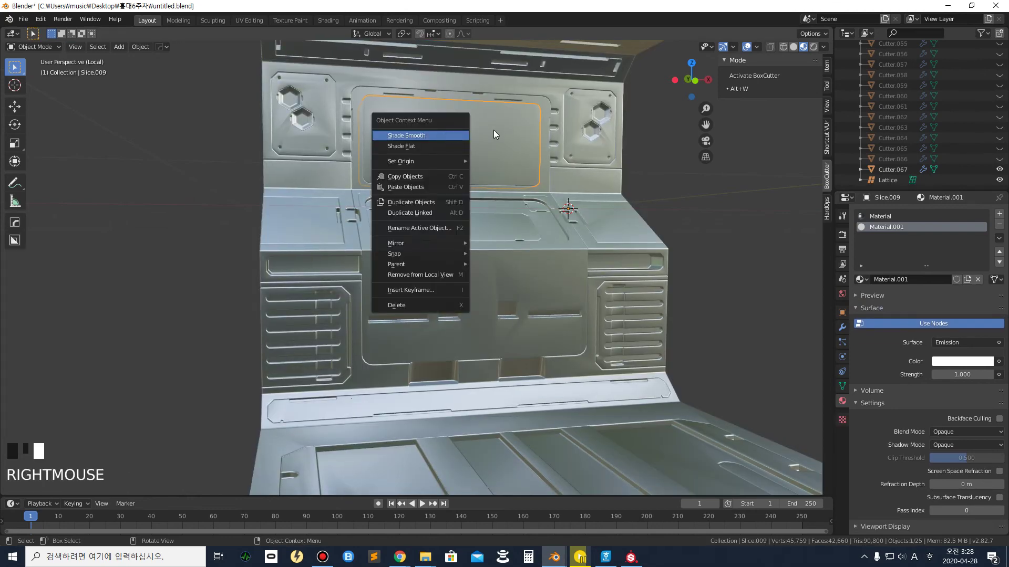
pyautogui.press('q')
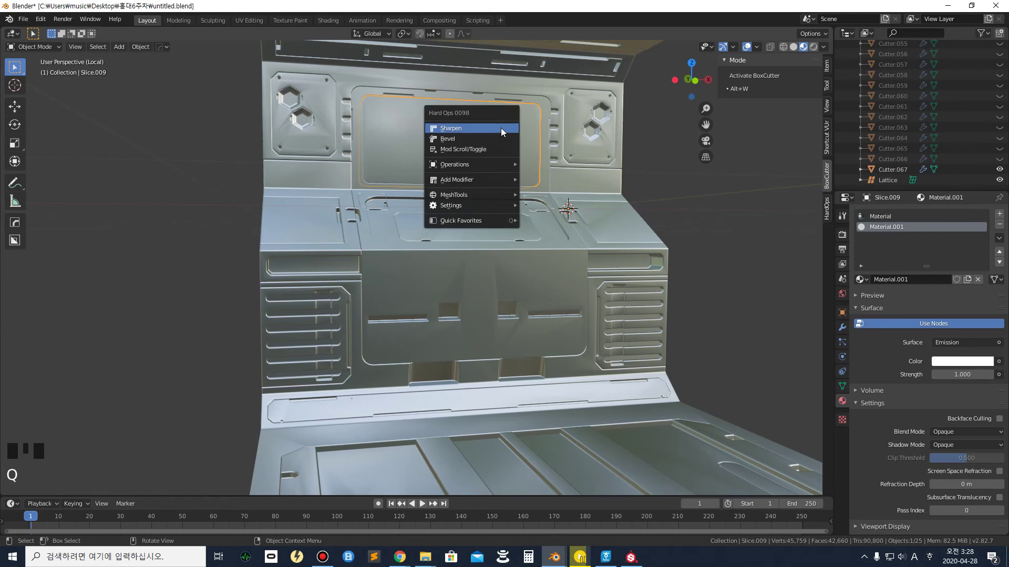
pyautogui.click(496, 128)
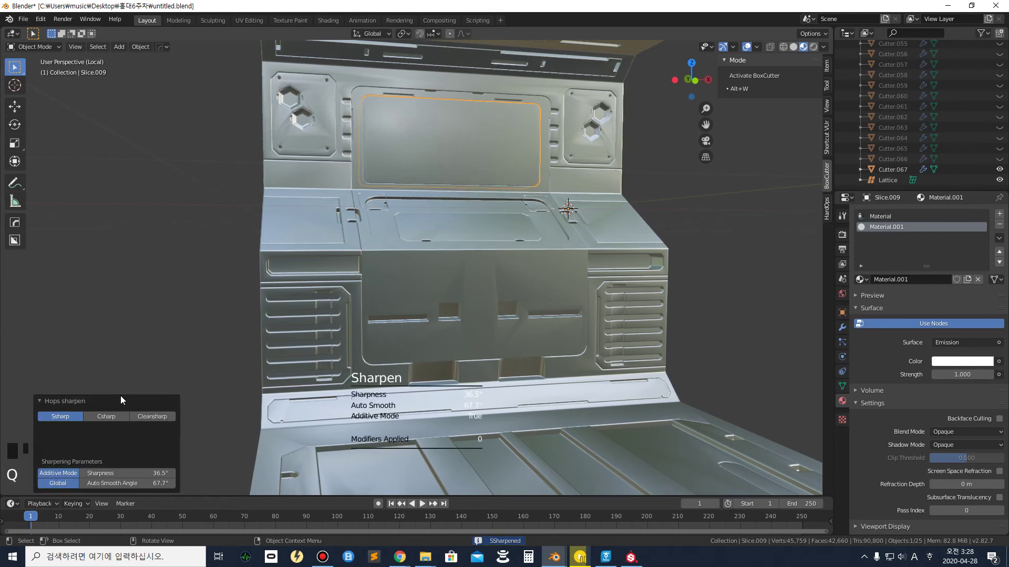
pyautogui.click(123, 415)
pyautogui.click(206, 209)
pyautogui.click(456, 138)
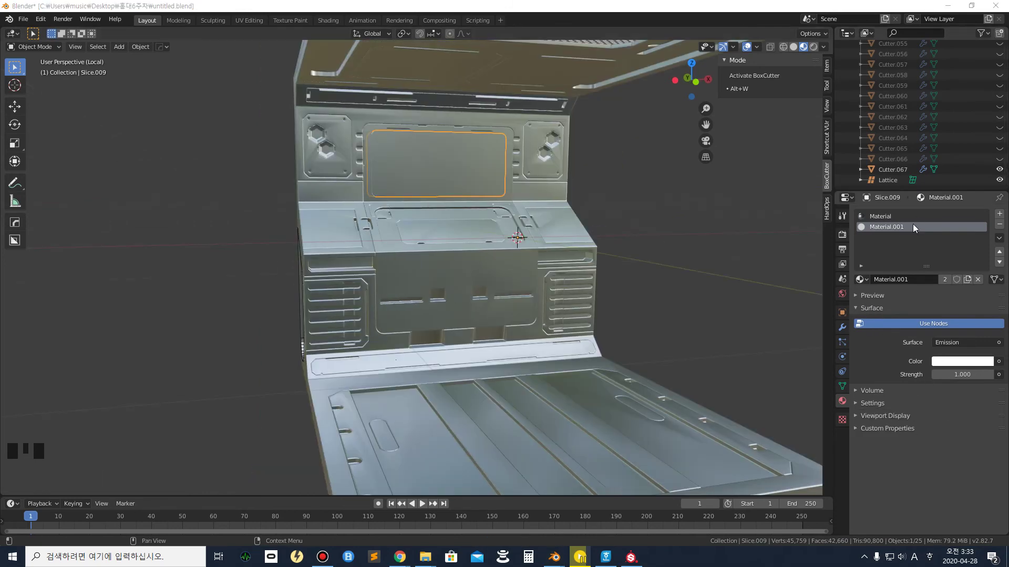
# Set the emission strength of the screen panel's second material to 4
pyautogui.click(962, 374)
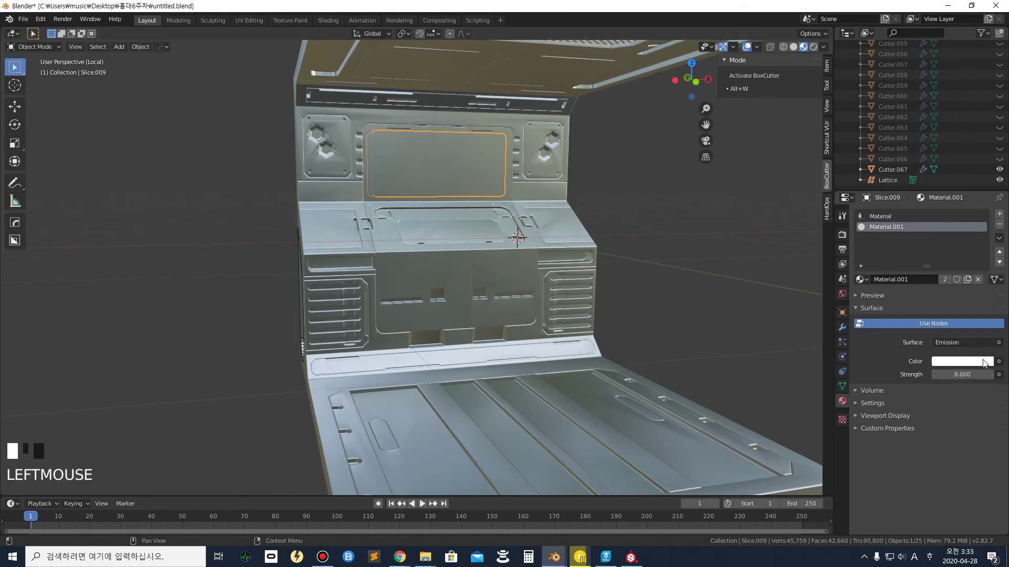
pyautogui.click(971, 375)
pyautogui.write('4')
pyautogui.press('Return')
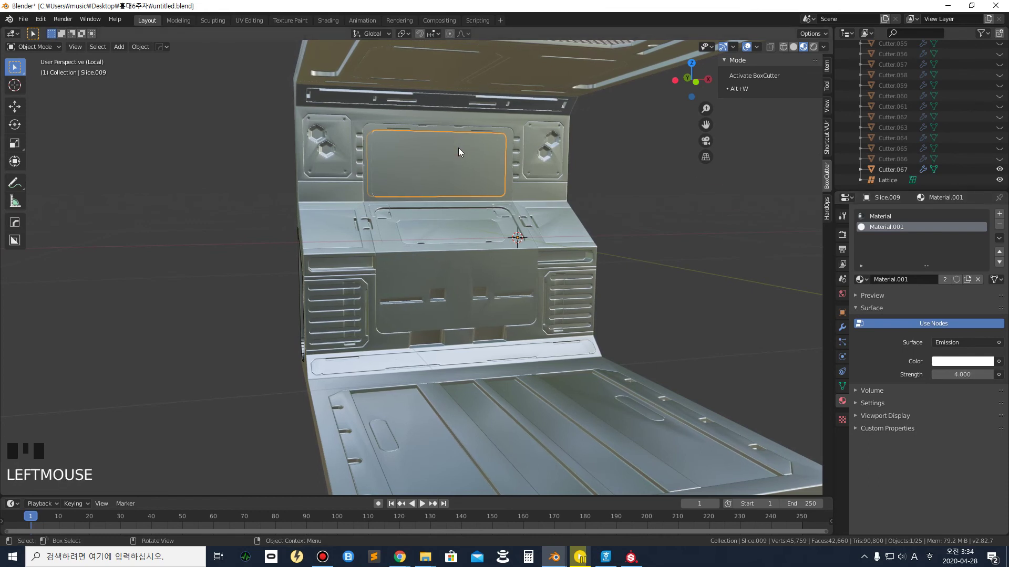
# Assign the emission material to all faces of the screen panel in Edit Mode and return to Object Mode
pyautogui.click(482, 154)
pyautogui.click(474, 154)
pyautogui.press('Tab')
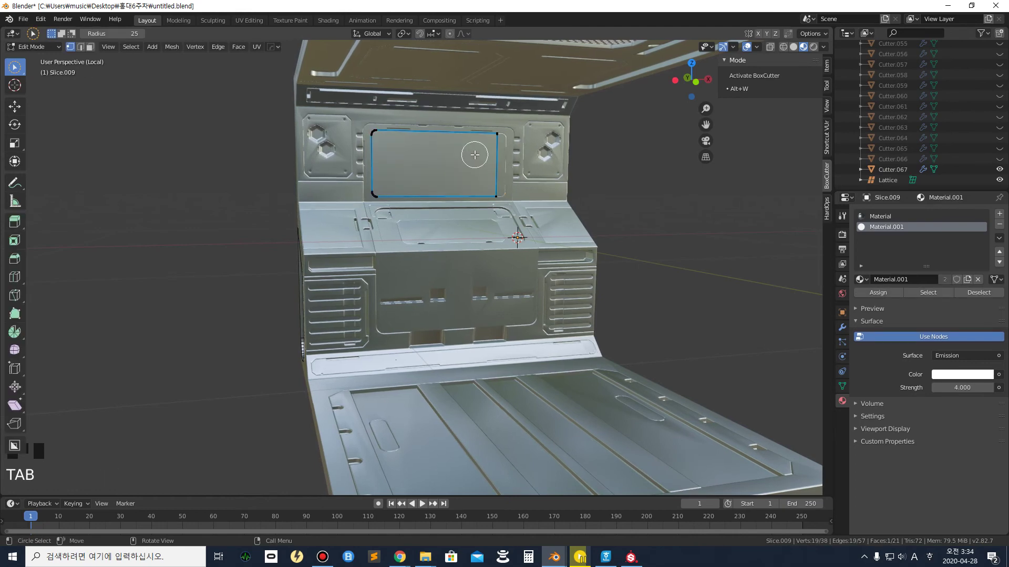
pyautogui.press('a')
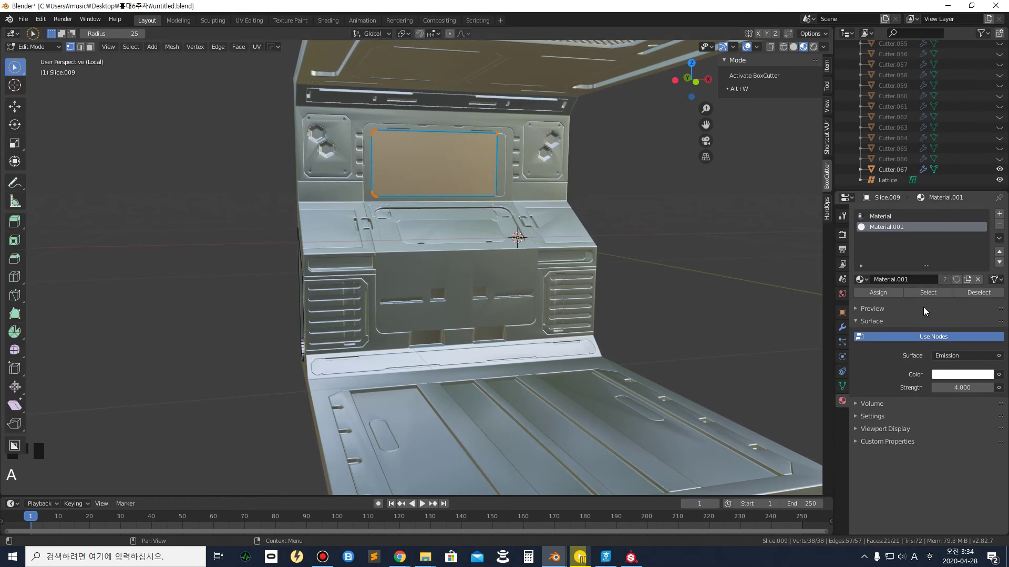
pyautogui.click(886, 291)
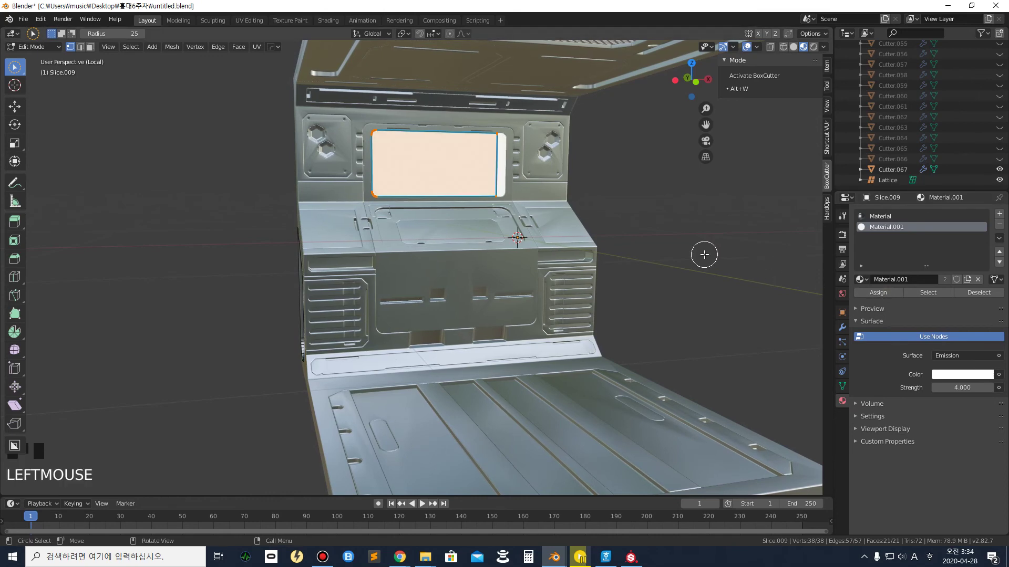
pyautogui.press('Tab')
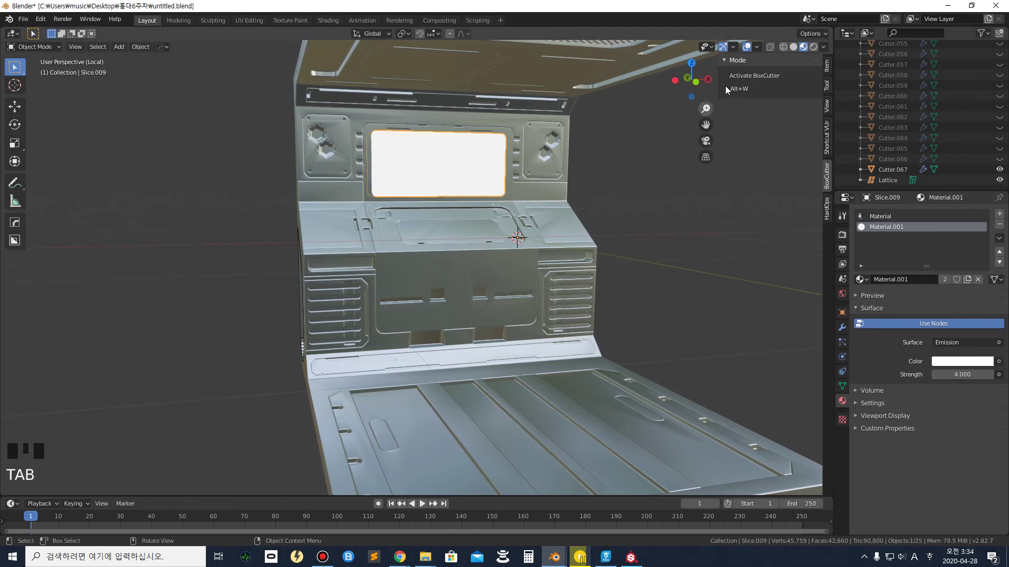
# Open the ceiling panel object in Edit Mode and clear its current selection
pyautogui.scroll(-2, 626, 208)
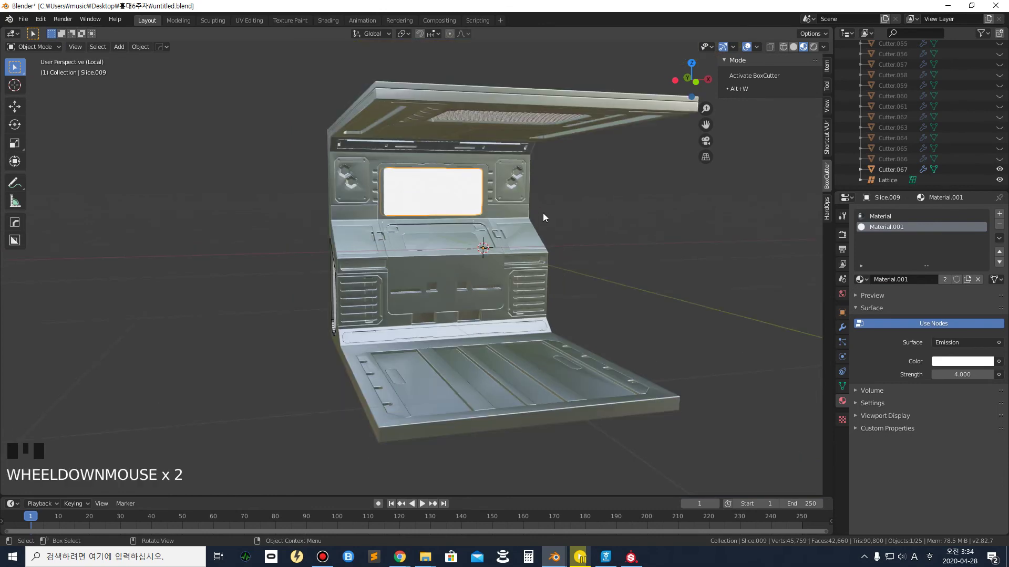
pyautogui.moveTo(559, 213); pyautogui.dragTo(421, 216, button='middle')
pyautogui.moveTo(422, 175); pyautogui.dragTo(389, 201, button='middle')
pyautogui.scroll(3, 345, 152)
pyautogui.click(341, 143)
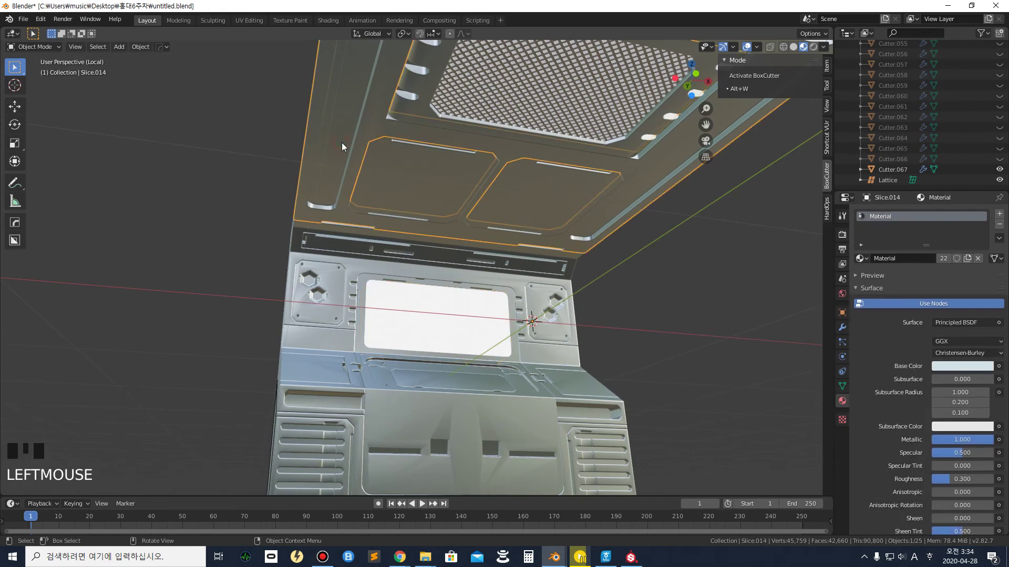
pyautogui.keyDown('shift'); pyautogui.moveTo(341, 143); pyautogui.dragTo(334, 219, button='middle'); pyautogui.keyUp('shift')
pyautogui.press('Tab')
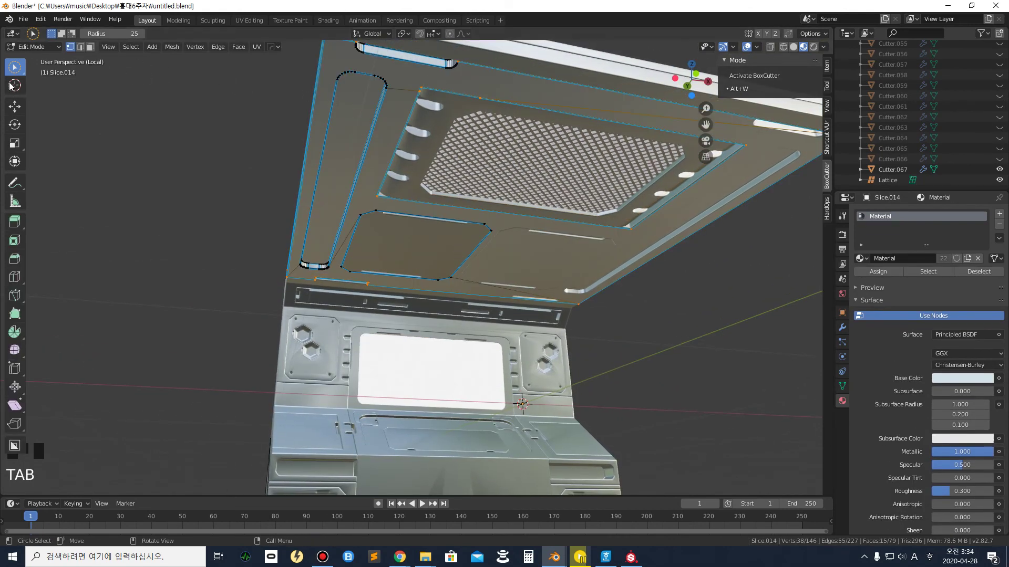
pyautogui.moveTo(14, 67); pyautogui.dragTo(55, 91)
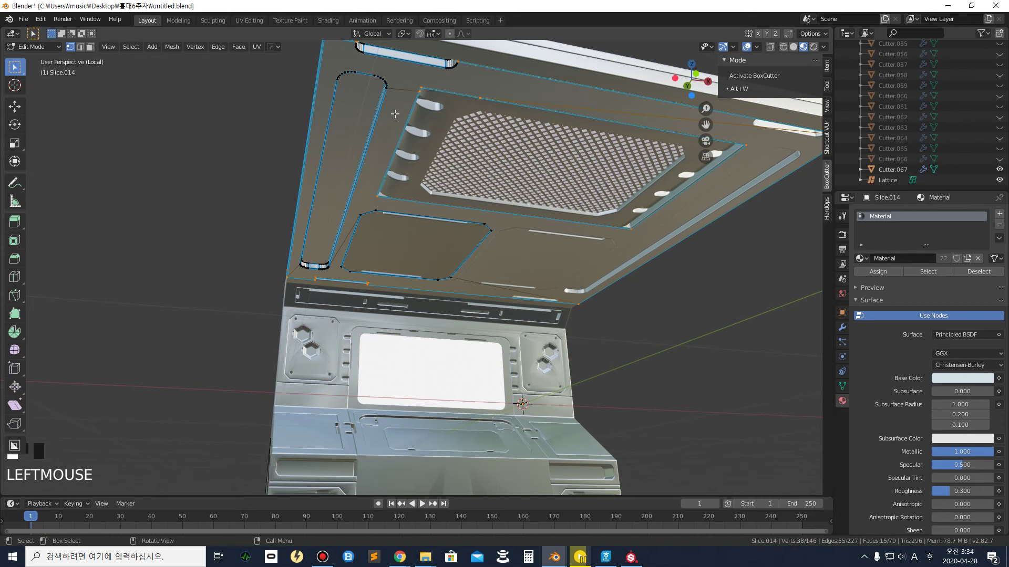
pyautogui.click(349, 127)
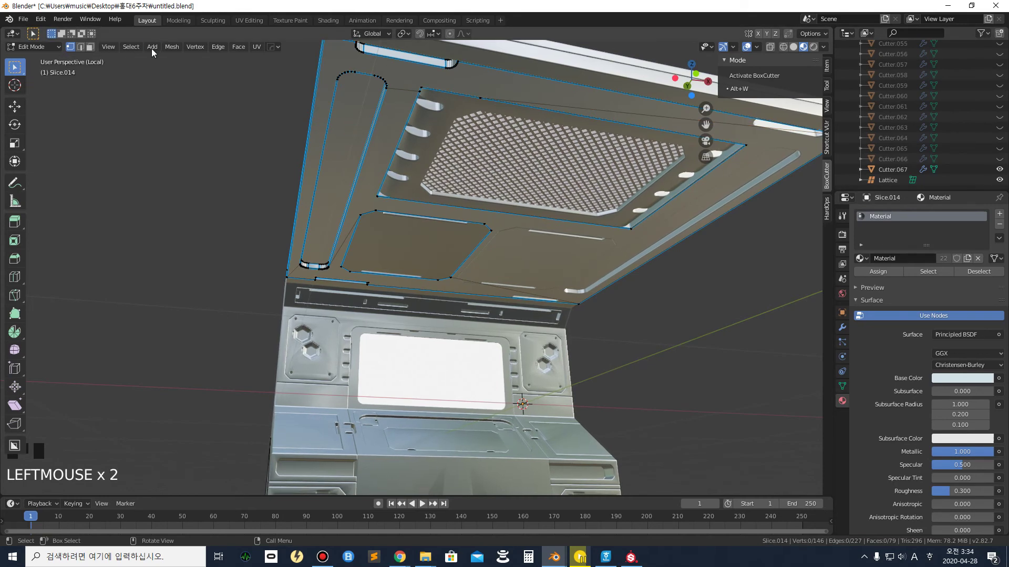
# Switch to face selection and select the long rounded strip face along one side of the ceiling
pyautogui.click(90, 46)
pyautogui.click(343, 147)
pyautogui.scroll(-2, 343, 147)
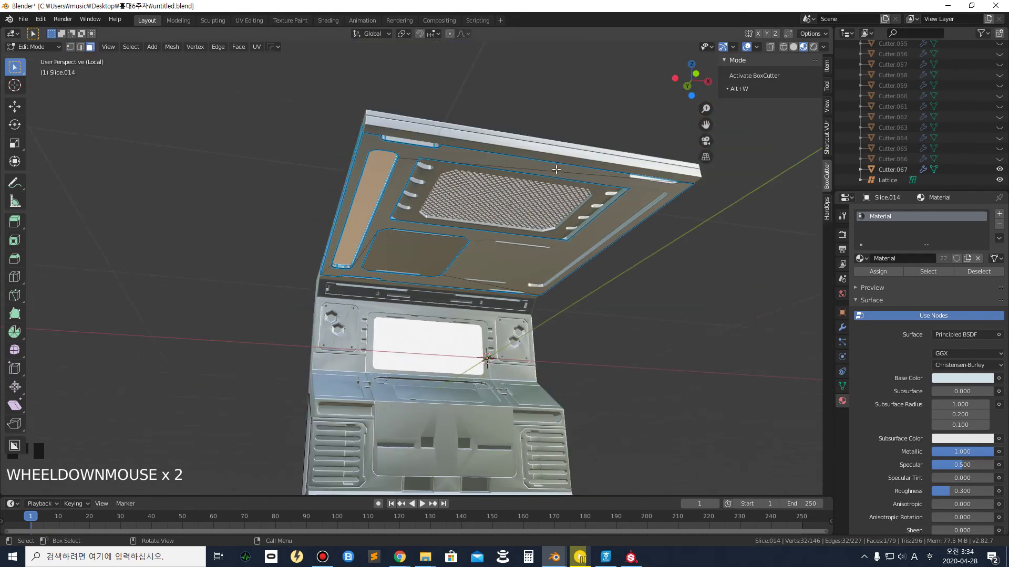
pyautogui.moveTo(343, 147); pyautogui.dragTo(646, 185, button='middle')
pyautogui.keyDown('shift'); pyautogui.click(633, 167); pyautogui.keyUp('shift')
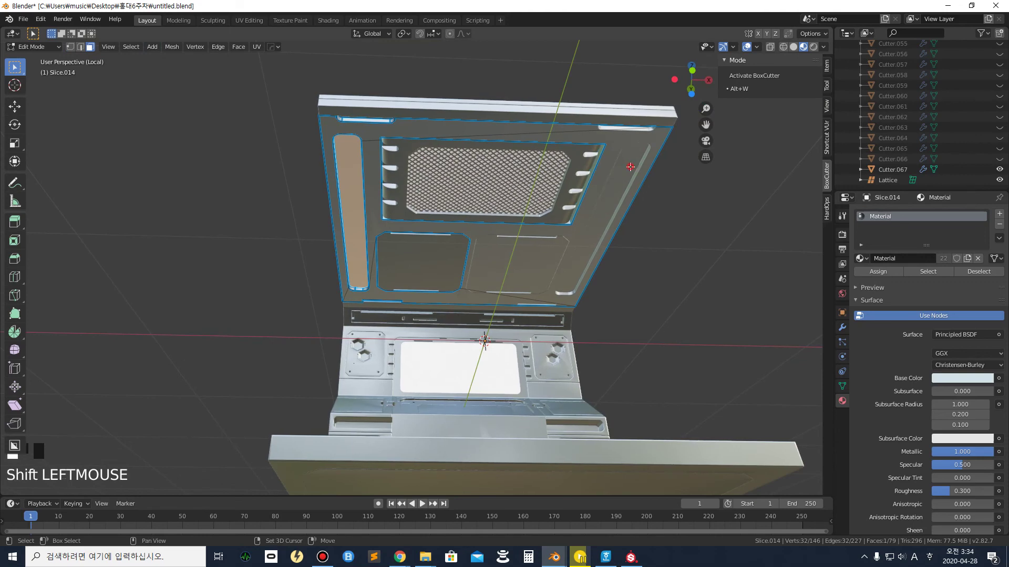
pyautogui.click(667, 195)
pyautogui.click(348, 184)
pyautogui.scroll(2, 348, 185)
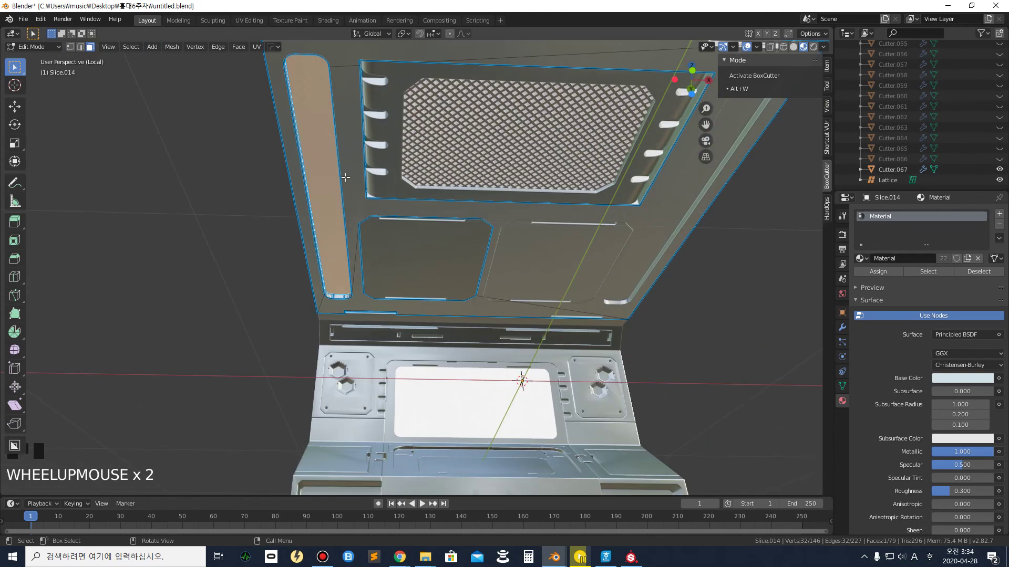
pyautogui.moveTo(348, 185); pyautogui.dragTo(399, 200, button='middle')
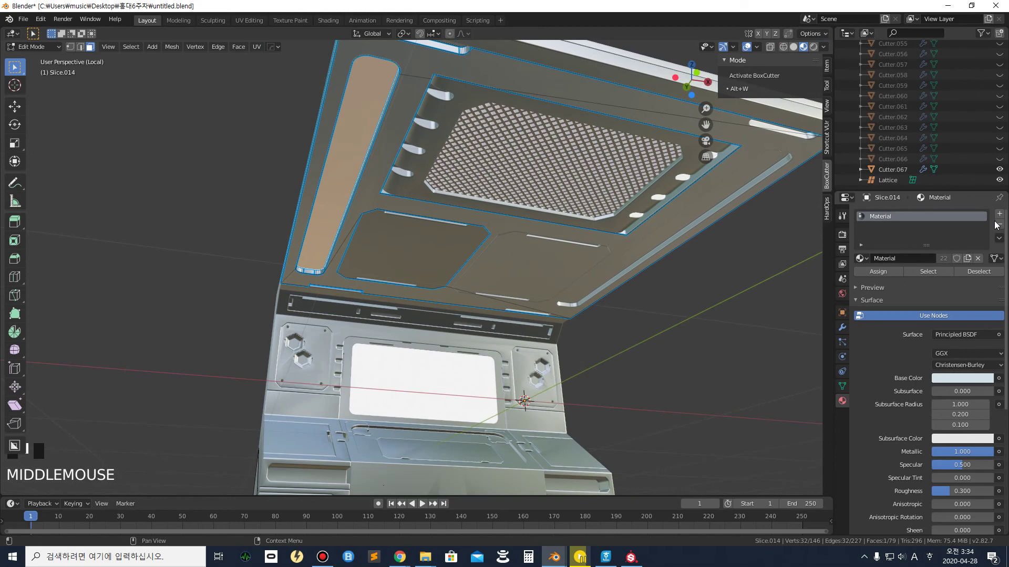
# Add a second material slot to the ceiling, link the emissive Material.001 and assign it to the selected strip face
pyautogui.click(999, 213)
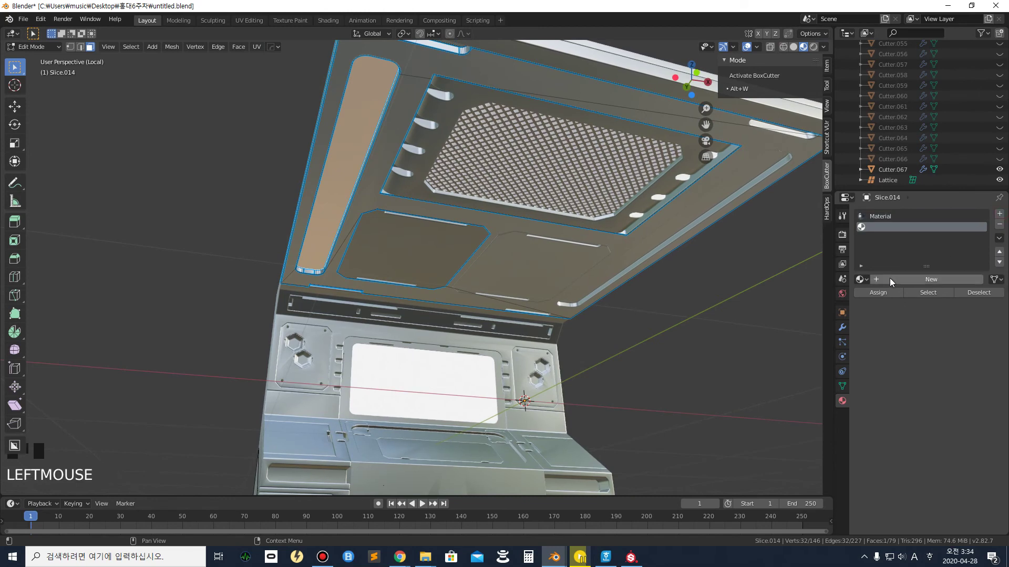
pyautogui.click(861, 279)
pyautogui.click(877, 304)
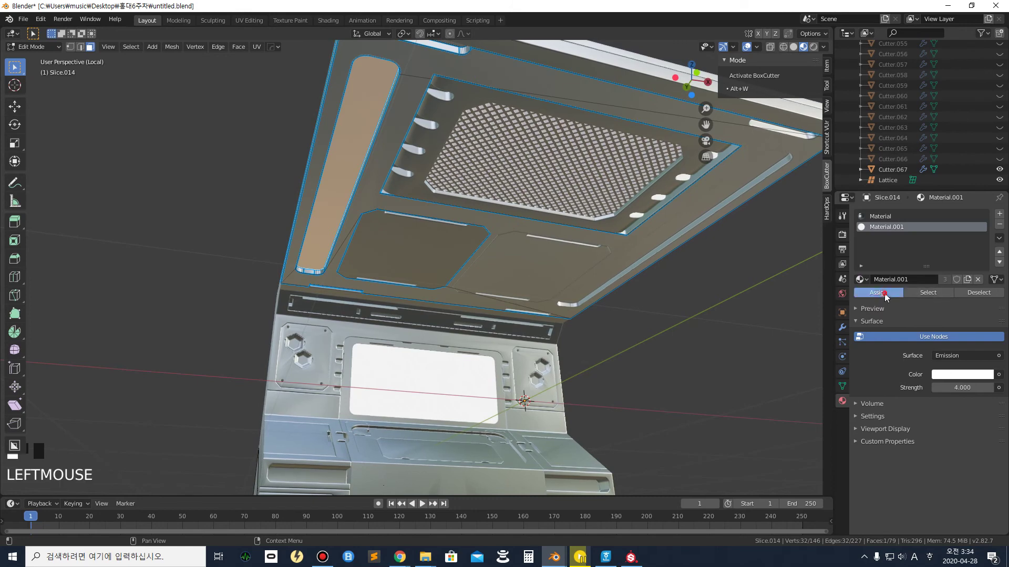
pyautogui.click(878, 293)
pyautogui.click(234, 260)
# Review the glowing ceiling strips from the front and return the ceiling to Object Mode
pyautogui.scroll(-2, 233, 260)
pyautogui.moveTo(250, 259); pyautogui.dragTo(311, 147, button='middle')
pyautogui.moveTo(311, 147); pyautogui.dragTo(311, 154, button='middle')
pyautogui.click(190, 317)
pyautogui.scroll(-3, 624, 210)
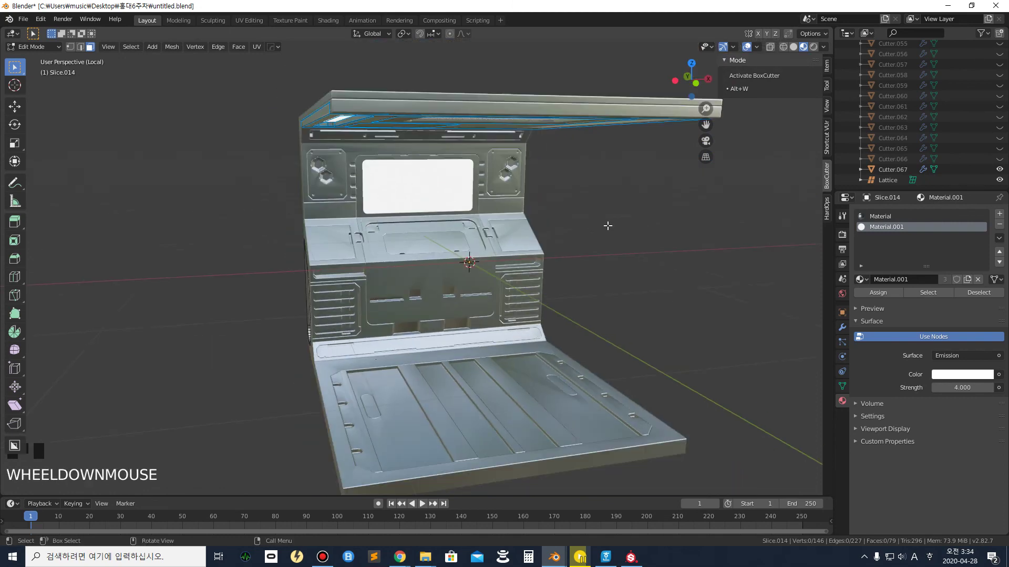
pyautogui.moveTo(608, 226); pyautogui.dragTo(624, 205, button='middle')
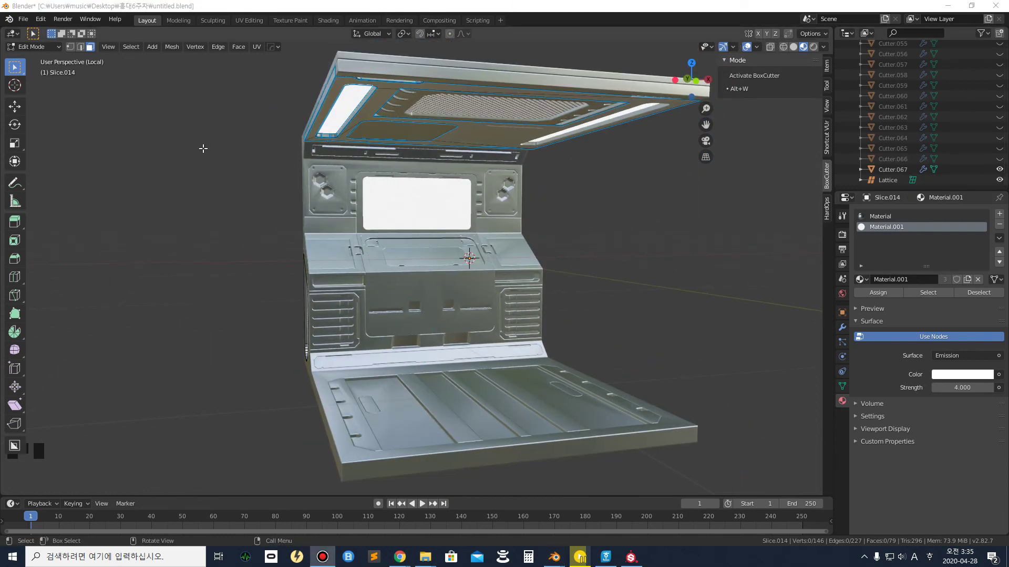
pyautogui.click(52, 46)
pyautogui.click(41, 56)
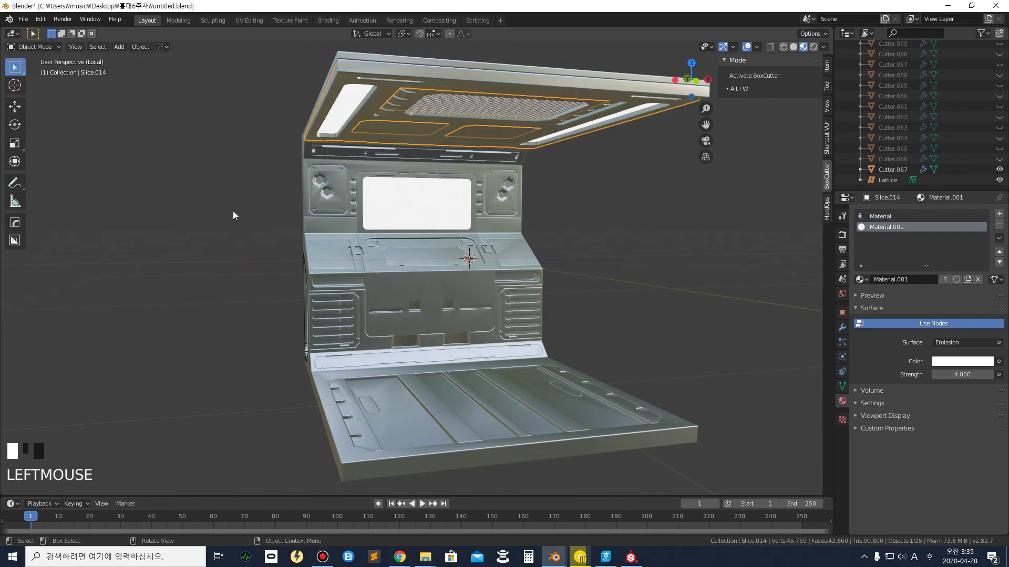
# Turn on the Wireframe overlay for the whole corridor section
pyautogui.scroll(3, 454, 283)
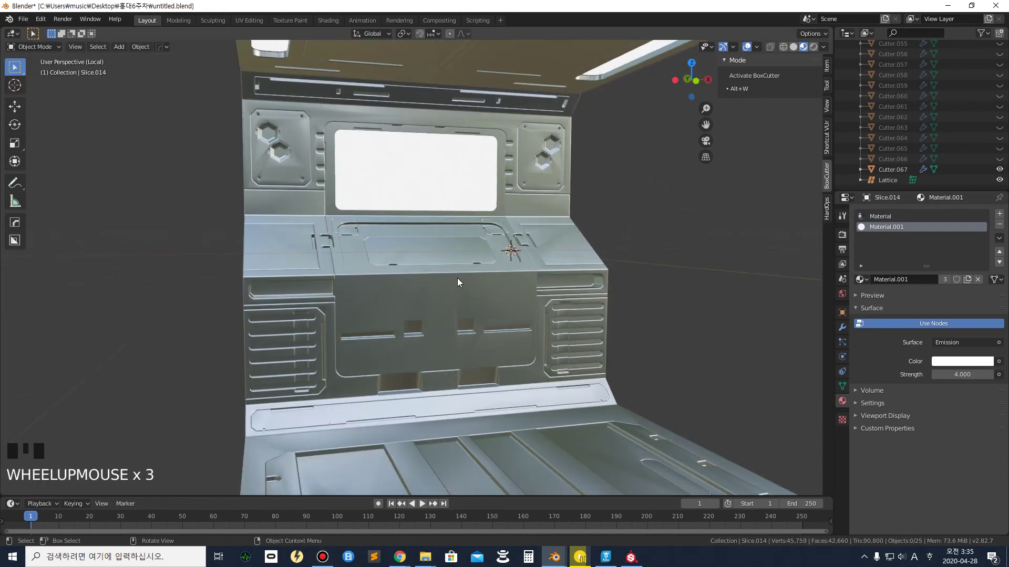
pyautogui.scroll(2, 258, 150)
pyautogui.keyDown('shift'); pyautogui.moveTo(257, 149); pyautogui.dragTo(236, 141, button='middle'); pyautogui.keyUp('shift')
pyautogui.scroll(3, 223, 130)
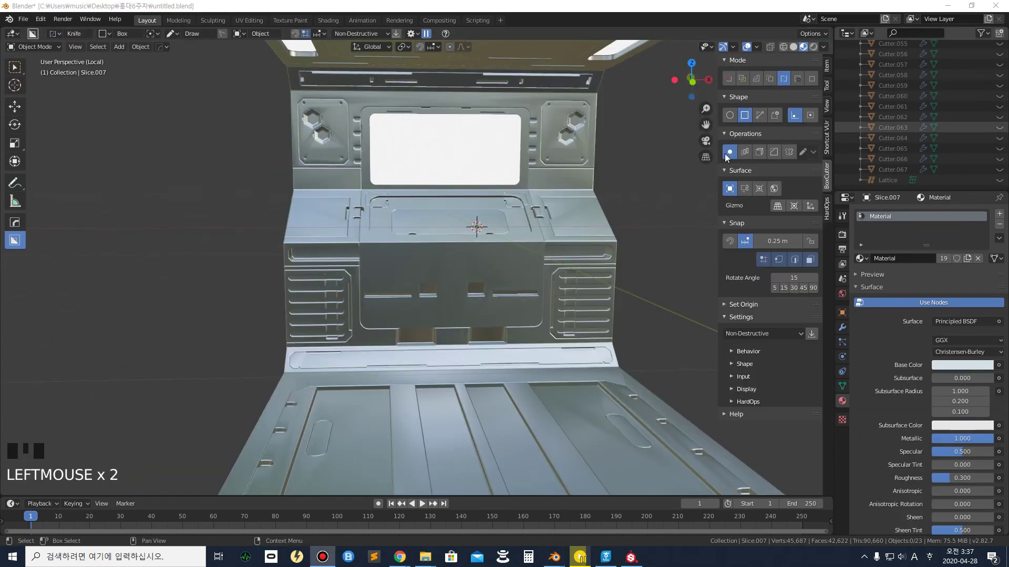
pyautogui.scroll(3, 638, 88)
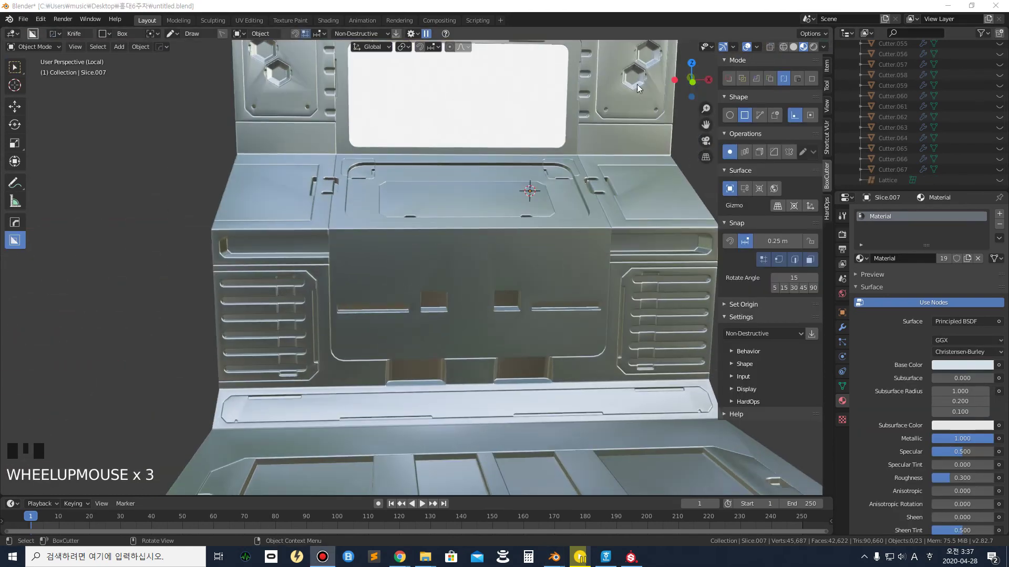
pyautogui.moveTo(464, 146); pyautogui.dragTo(436, 251, button='middle')
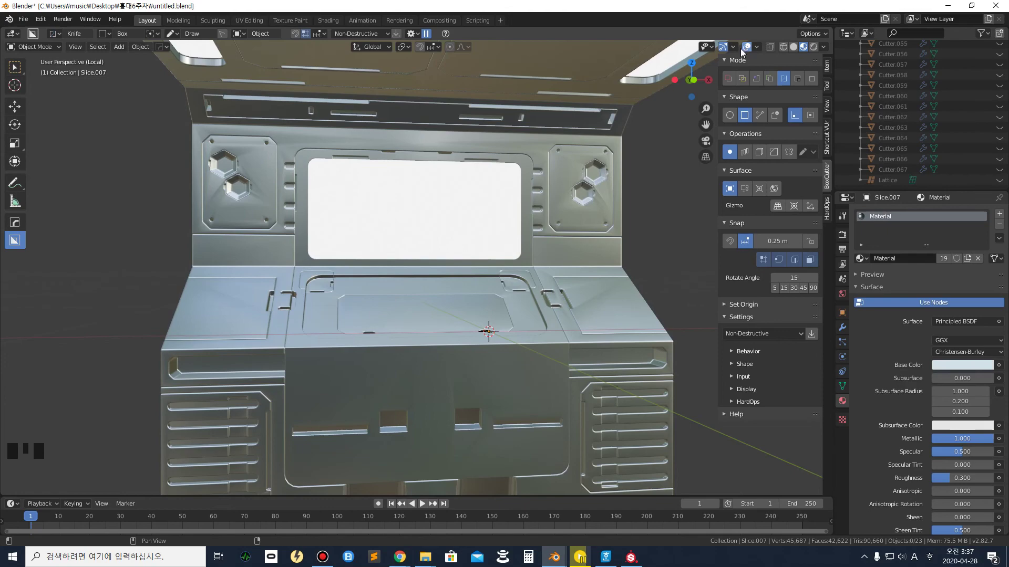
pyautogui.click(756, 48)
pyautogui.click(701, 235)
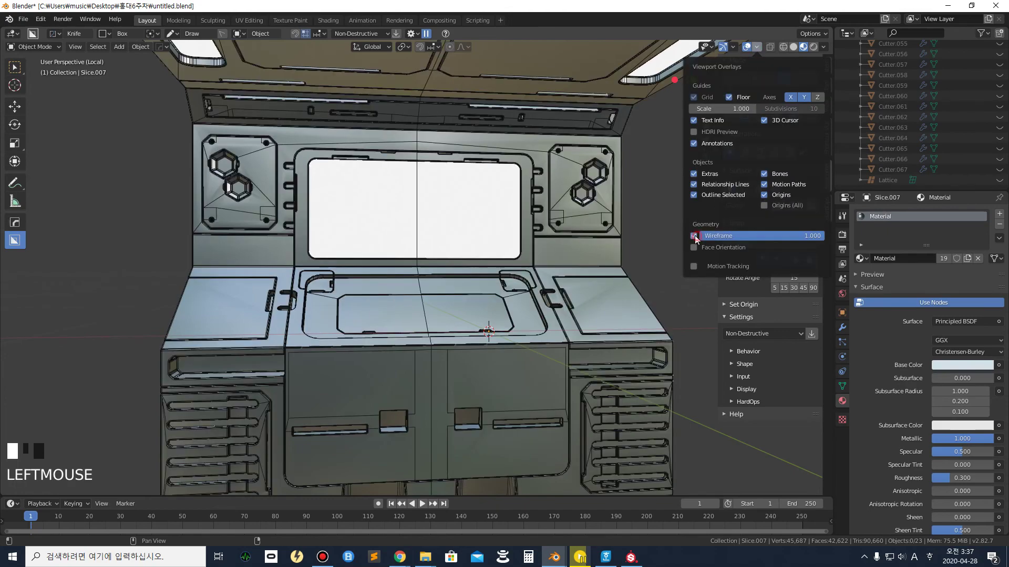
# Select the wall plate with the two hexagonal recesses and check its base mesh in Edit Mode
pyautogui.scroll(3, 225, 193)
pyautogui.keyDown('shift'); pyautogui.moveTo(225, 194); pyautogui.dragTo(282, 234, button='middle'); pyautogui.keyUp('shift')
pyautogui.scroll(3, 308, 227)
pyautogui.scroll(-1, 301, 240)
pyautogui.scroll(7, 298, 240)
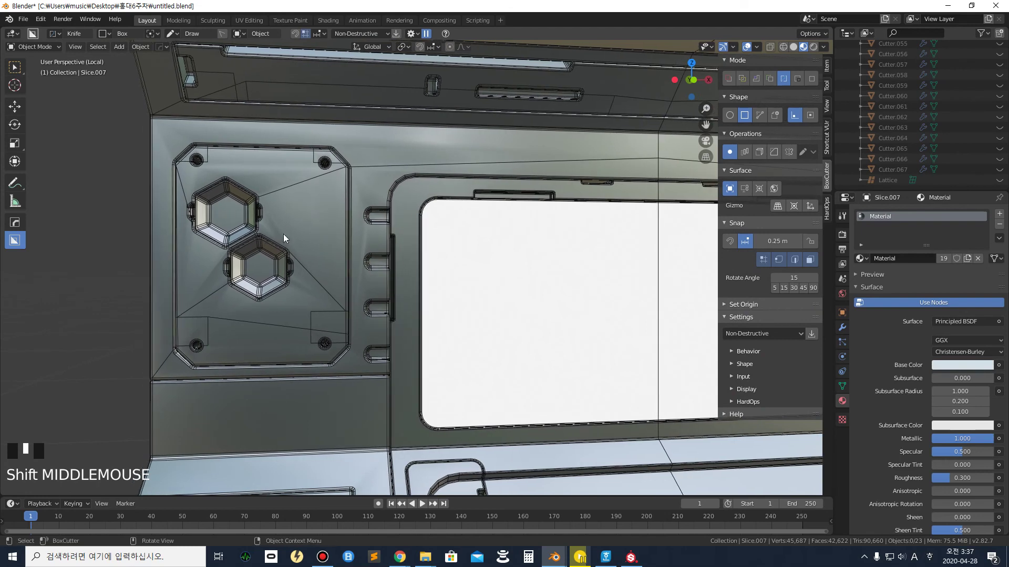
pyautogui.click(294, 219)
pyautogui.press('Tab')
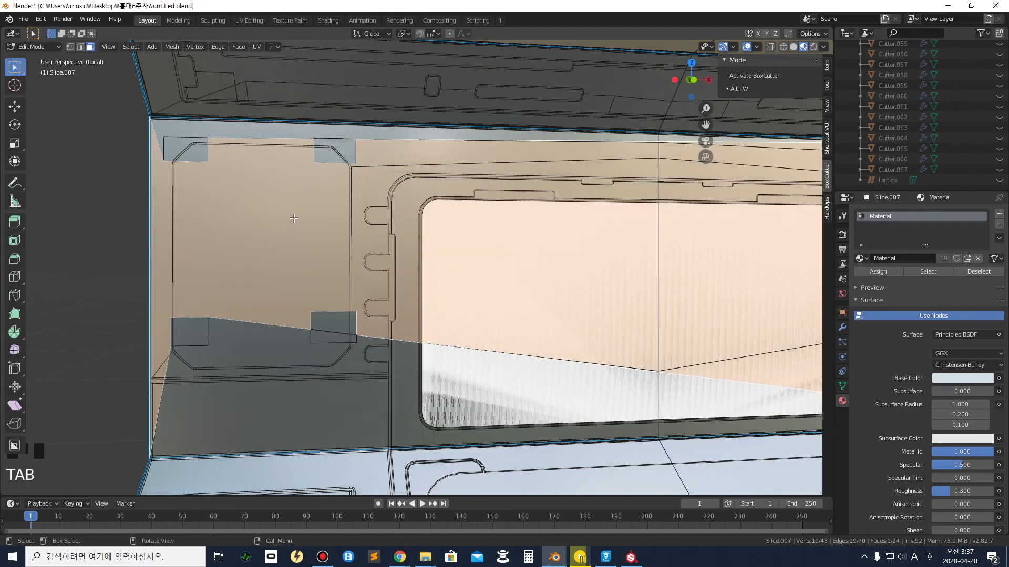
pyautogui.press('Tab')
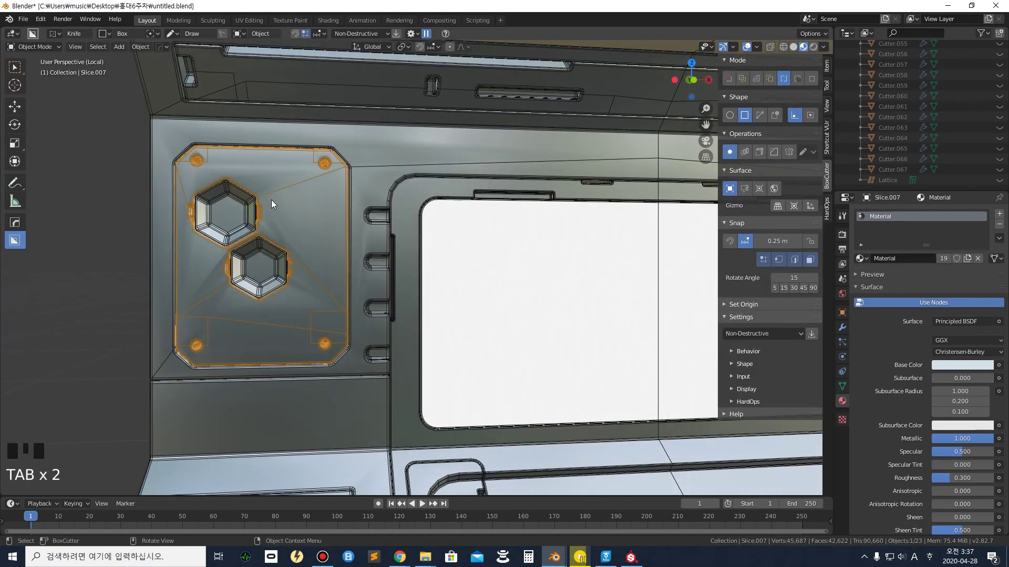
# Apply the HardOps Sharpen operation to the hexagon plate in Cleansharp mode, trying RemoveModifiers and leaving it off
pyautogui.press('q')
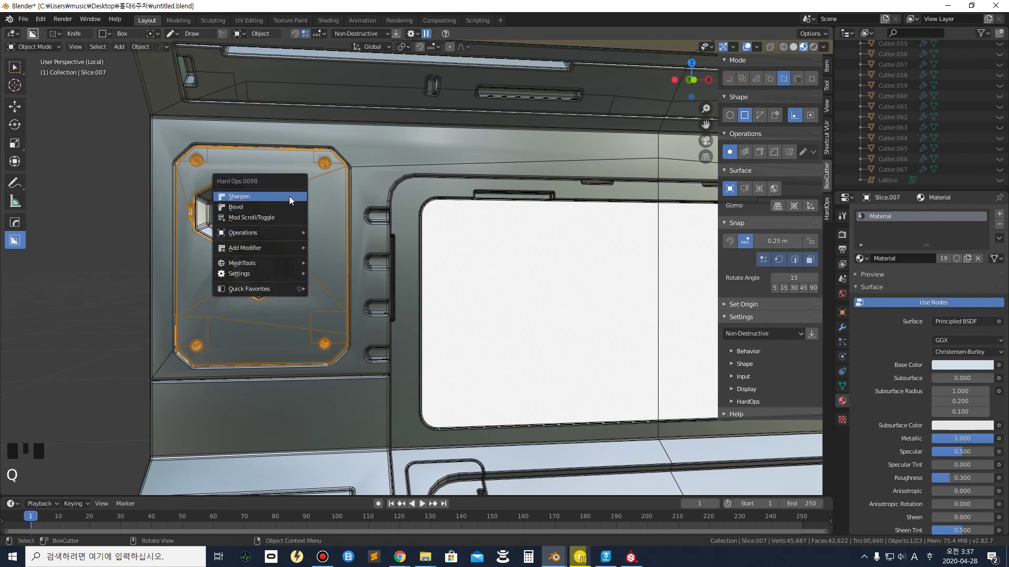
pyautogui.click(289, 197)
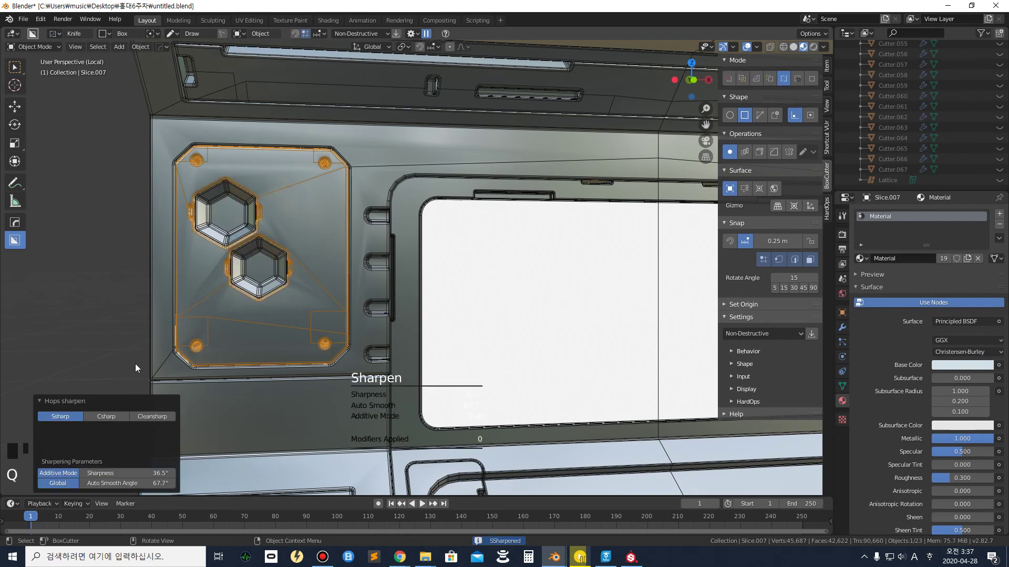
pyautogui.click(160, 417)
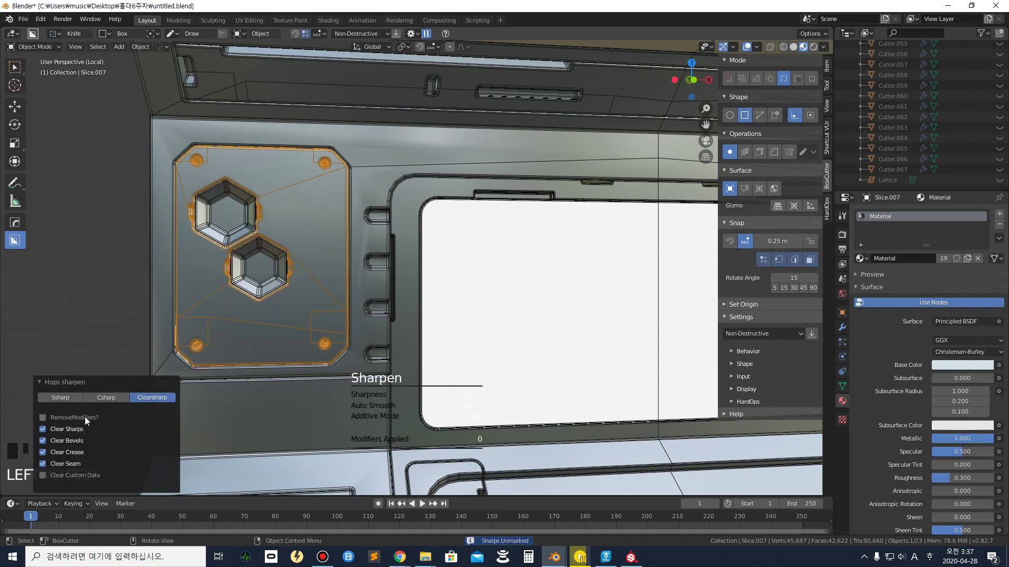
pyautogui.click(44, 418)
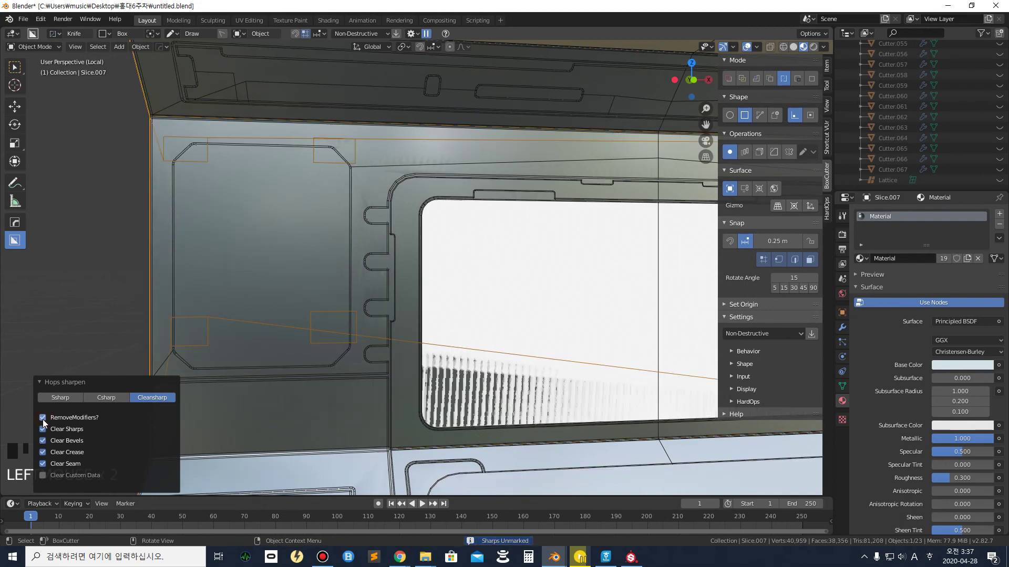
pyautogui.click(43, 418)
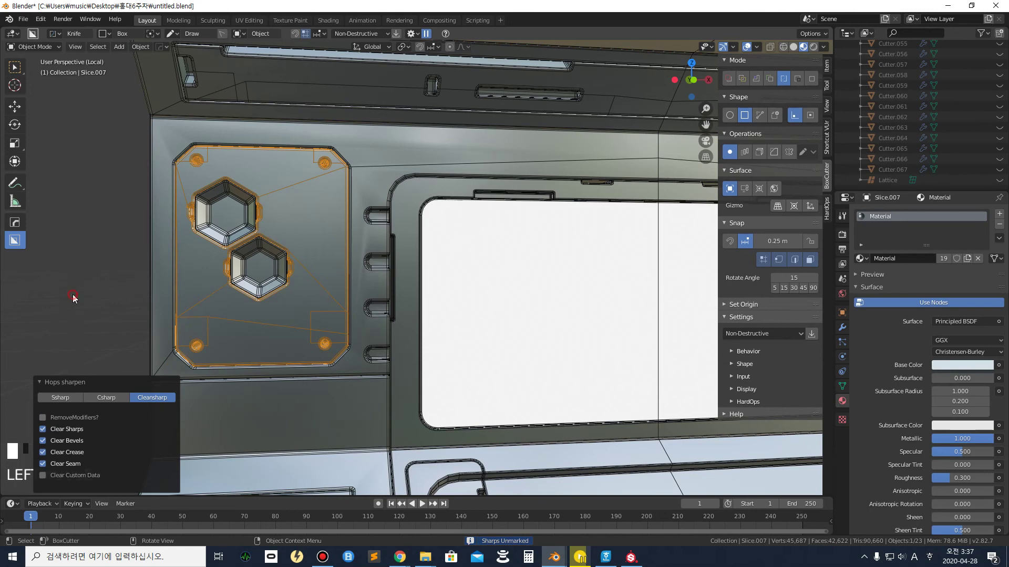
pyautogui.click(101, 282)
# Apply the HardOps Sharpen operation in Cleansharp mode to the main wall body
pyautogui.click(199, 159)
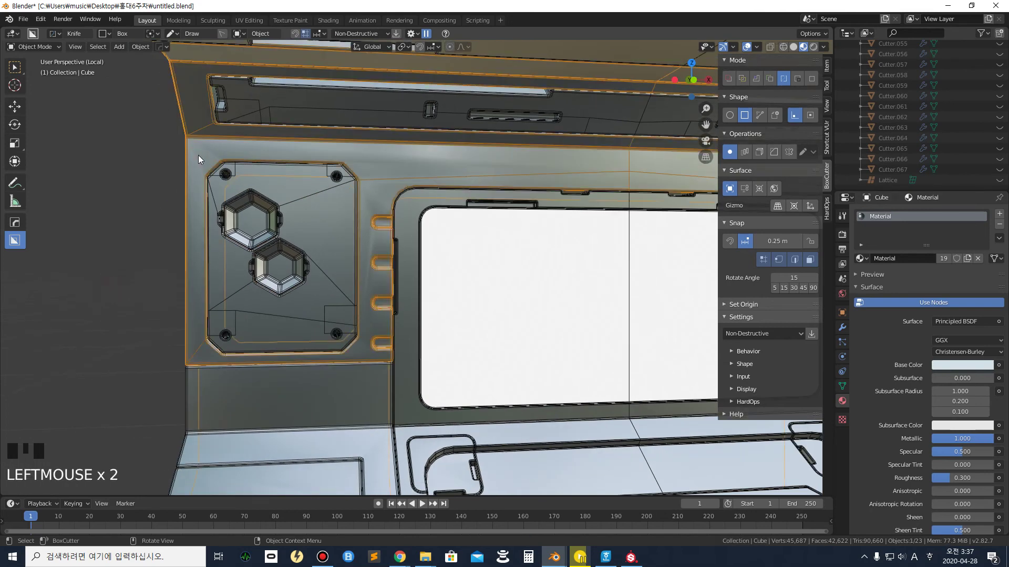
pyautogui.press('Tab')
pyautogui.press('Tab')
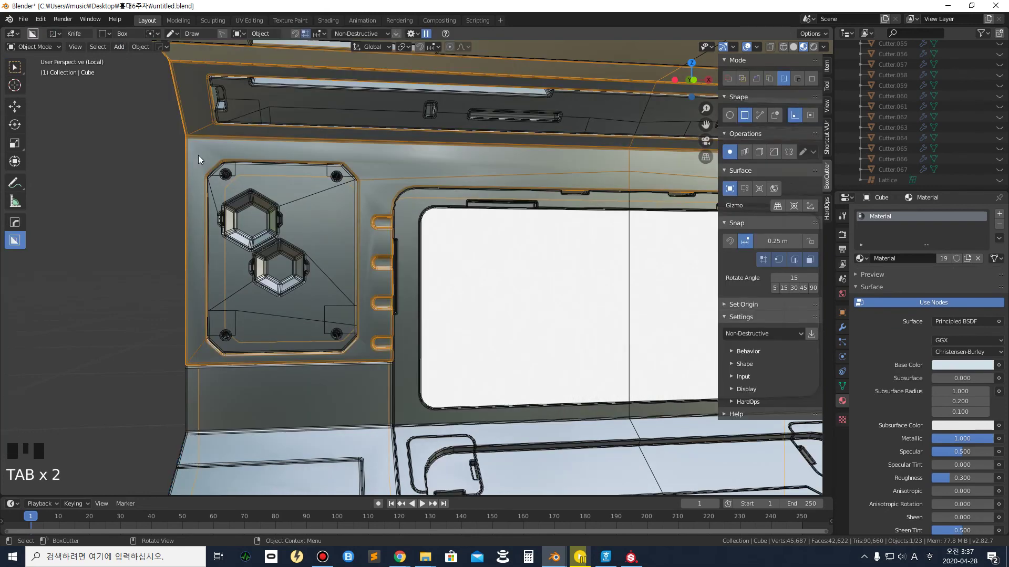
pyautogui.click(198, 153)
pyautogui.click(197, 152)
pyautogui.press('q')
pyautogui.click(197, 152)
pyautogui.click(150, 419)
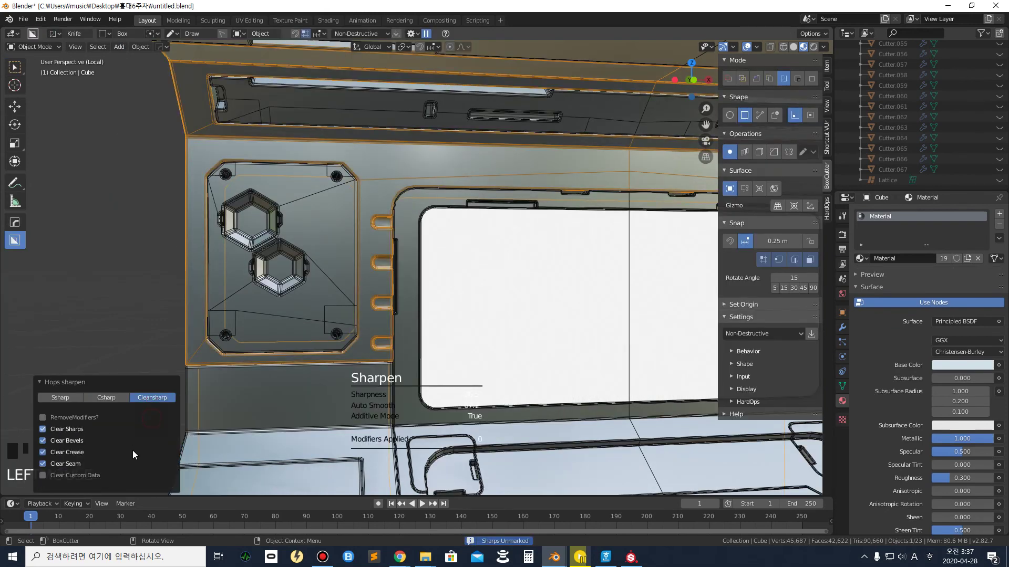
# Apply the HardOps Sharpen operation in Cleansharp mode to the rectangular side panel on the sloped console
pyautogui.scroll(-8, 115, 257)
pyautogui.keyDown('shift'); pyautogui.moveTo(191, 260); pyautogui.dragTo(377, 308, button='middle'); pyautogui.keyUp('shift')
pyautogui.moveTo(451, 286); pyautogui.dragTo(424, 321, button='middle')
pyautogui.scroll(3, 322, 247)
pyautogui.keyDown('shift'); pyautogui.moveTo(322, 247); pyautogui.dragTo(822, 247, button='middle'); pyautogui.keyUp('shift')
pyautogui.click(265, 286)
pyautogui.press('Tab')
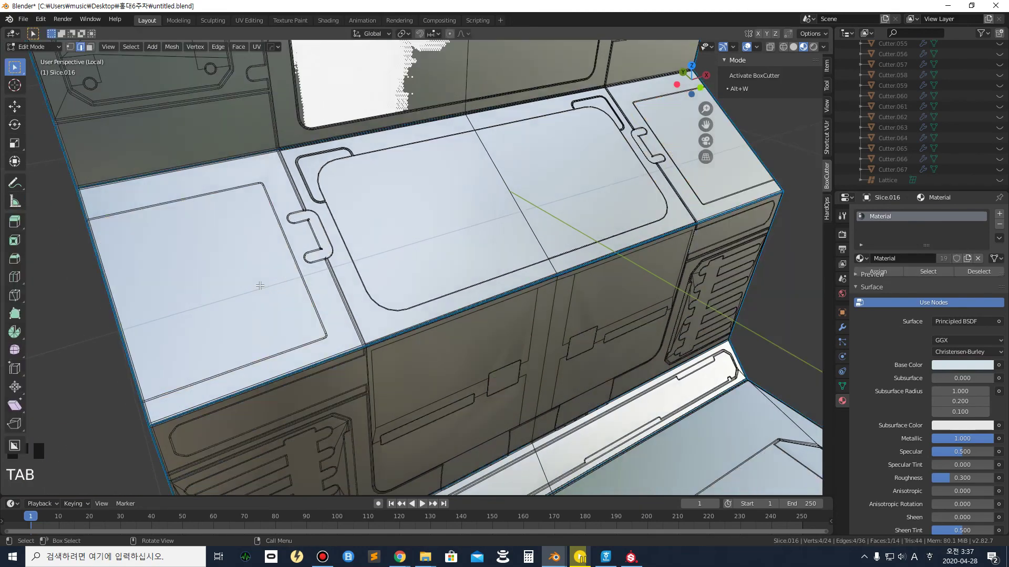
pyautogui.press('Tab')
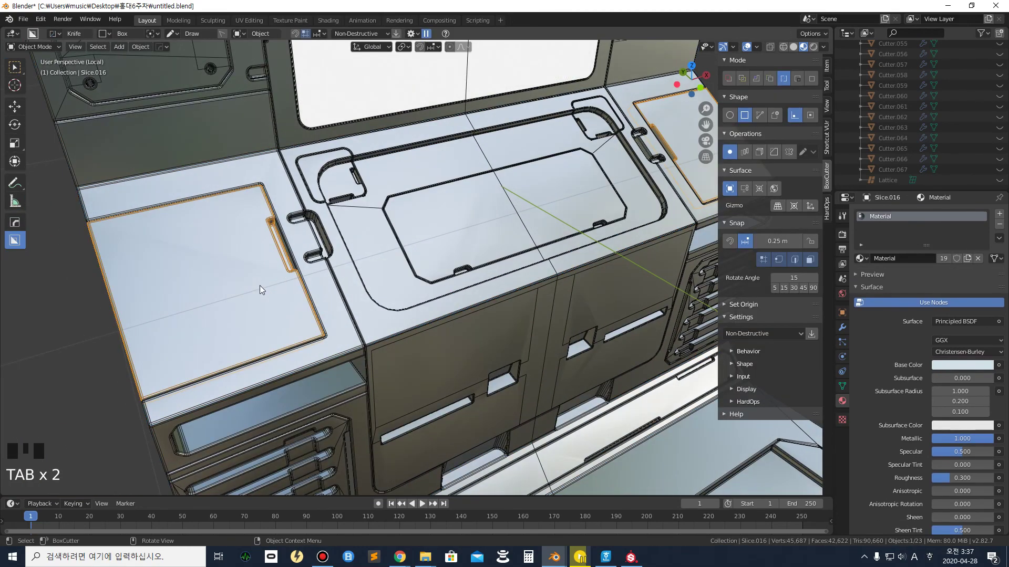
pyautogui.press('q')
pyautogui.click(260, 285)
pyautogui.click(152, 417)
# Apply the HardOps Sharpen operation in Cleansharp mode to the console's central octagonal panel and deselect it
pyautogui.scroll(-4, 174, 298)
pyautogui.moveTo(175, 297); pyautogui.dragTo(261, 261, button='middle')
pyautogui.click(344, 289)
pyautogui.press('q')
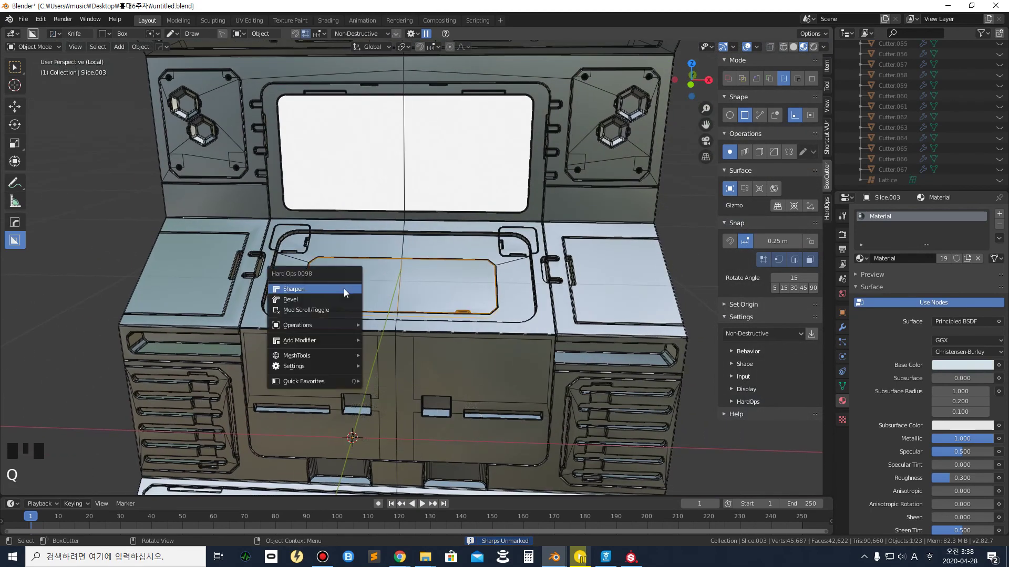
pyautogui.click(343, 289)
pyautogui.click(170, 418)
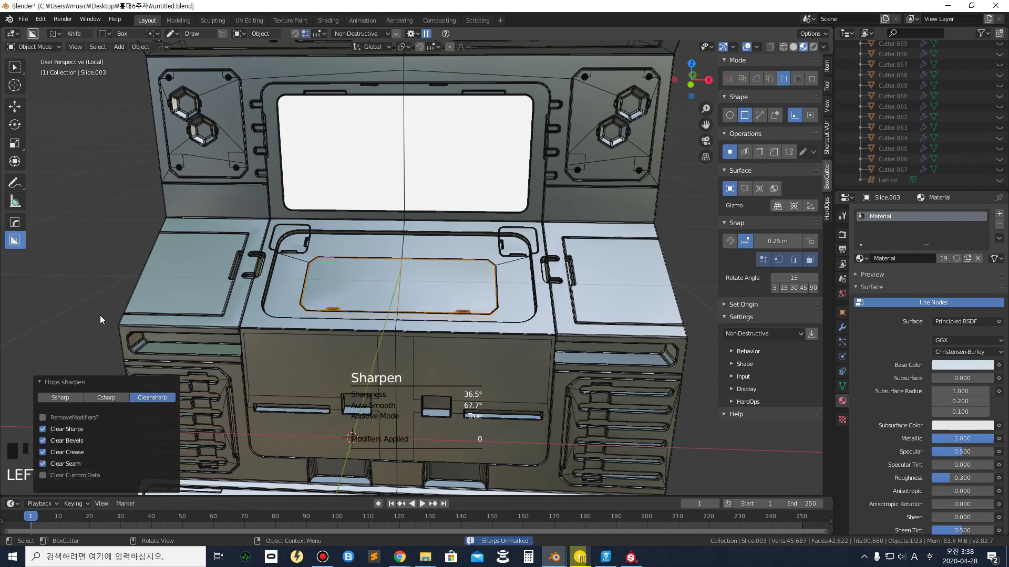
pyautogui.click(76, 281)
pyautogui.scroll(-3, 467, 290)
pyautogui.scroll(4, 494, 294)
pyautogui.keyDown('shift'); pyautogui.moveTo(494, 294); pyautogui.dragTo(222, 255, button='middle'); pyautogui.keyUp('shift')
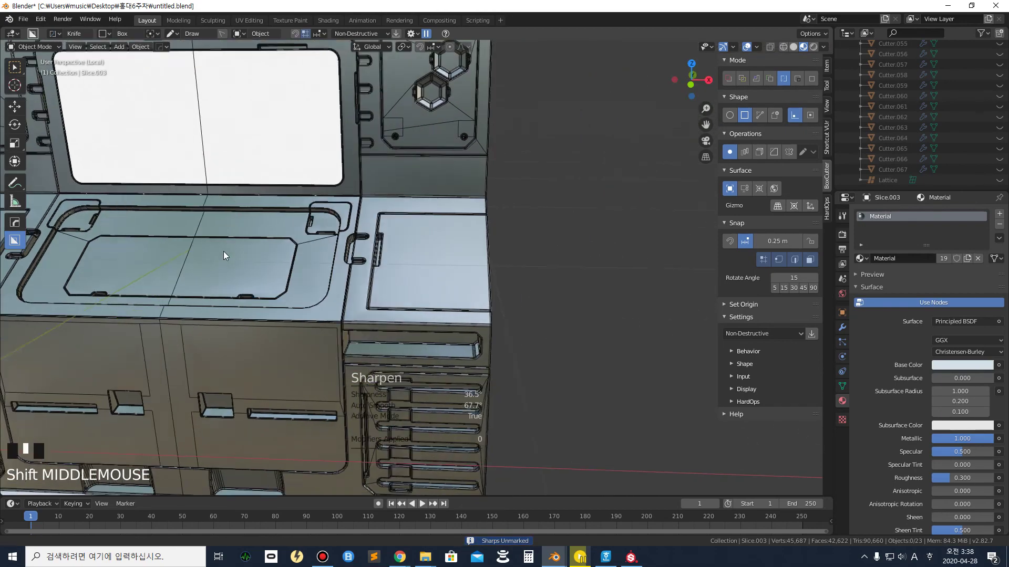
# Apply the HardOps Sharpen operation in Cleansharp mode to the central wall-and-console piece with the cabinet front, and deselect it
pyautogui.click(397, 270)
pyautogui.scroll(-3, 392, 295)
pyautogui.moveTo(392, 296); pyautogui.dragTo(398, 323, button='middle')
pyautogui.keyDown('shift'); pyautogui.scroll(-2, 392, 282); pyautogui.keyUp('shift')
pyautogui.scroll(2, 392, 279)
pyautogui.click(385, 242)
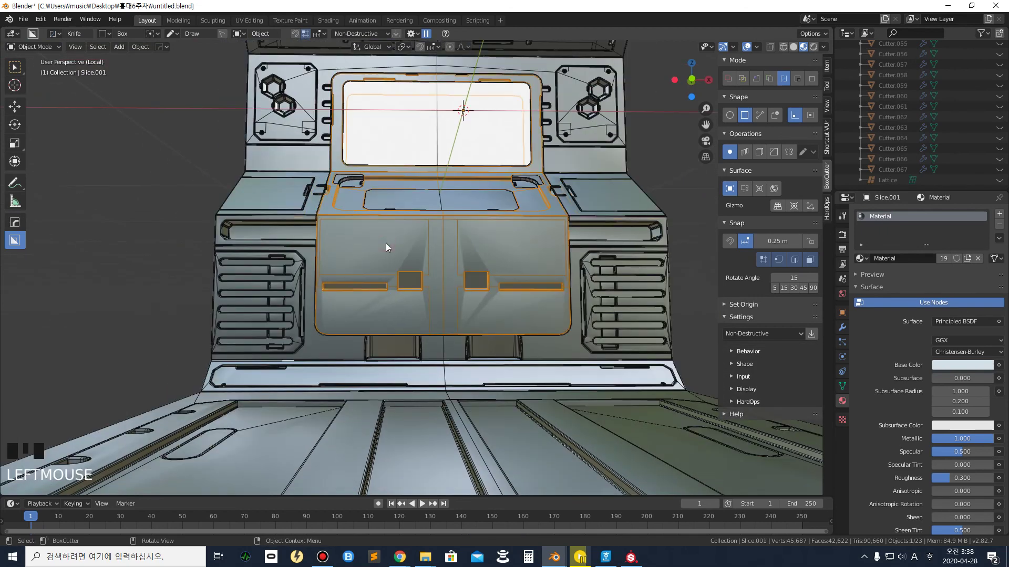
pyautogui.press('q')
pyautogui.click(385, 243)
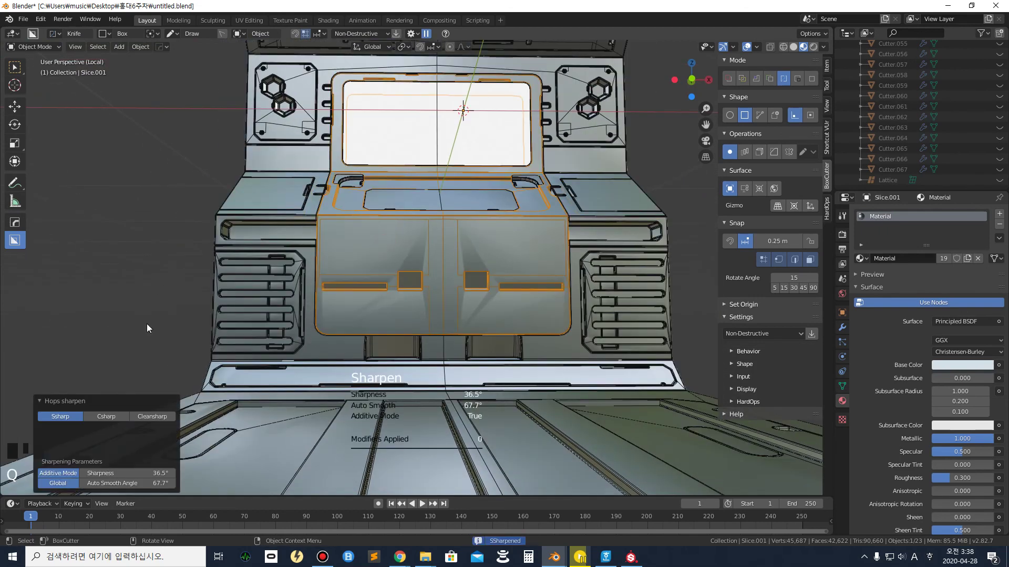
pyautogui.click(145, 417)
pyautogui.click(146, 242)
# Select the oblong slot piece in the floor and check its mesh in Edit Mode
pyautogui.moveTo(300, 263); pyautogui.dragTo(372, 289, button='middle')
pyautogui.scroll(3, 430, 319)
pyautogui.keyDown('shift'); pyautogui.moveTo(430, 320); pyautogui.dragTo(308, 301, button='middle'); pyautogui.keyUp('shift')
pyautogui.scroll(-3, 434, 209)
pyautogui.keyDown('shift'); pyautogui.scroll(2, 411, 302); pyautogui.keyUp('shift')
pyautogui.moveTo(411, 302); pyautogui.dragTo(443, 306, button='middle')
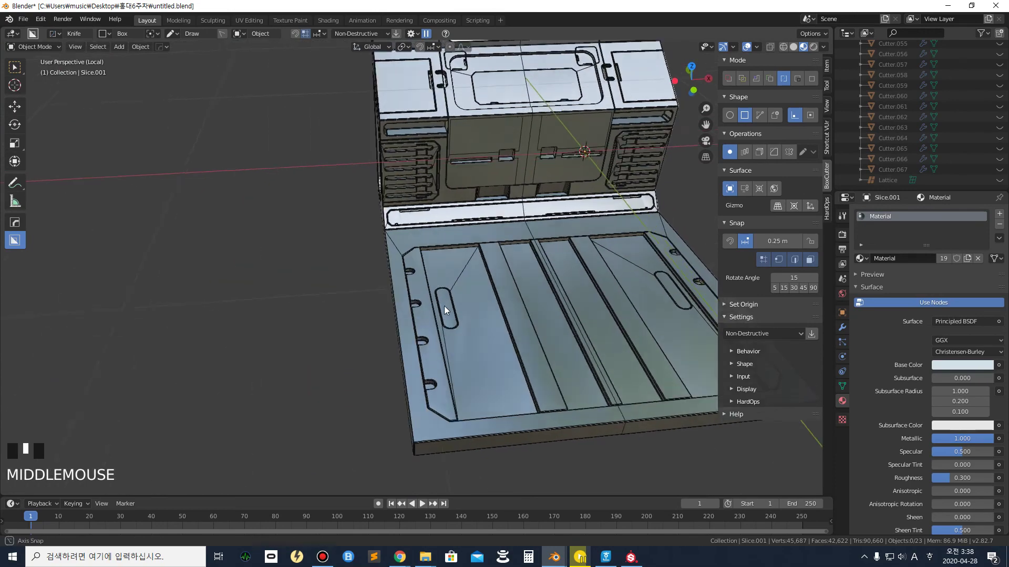
pyautogui.scroll(4, 443, 306)
pyautogui.click(472, 351)
pyautogui.scroll(-3, 534, 348)
pyautogui.keyDown('shift'); pyautogui.moveTo(534, 347); pyautogui.dragTo(462, 307, button='middle'); pyautogui.keyUp('shift')
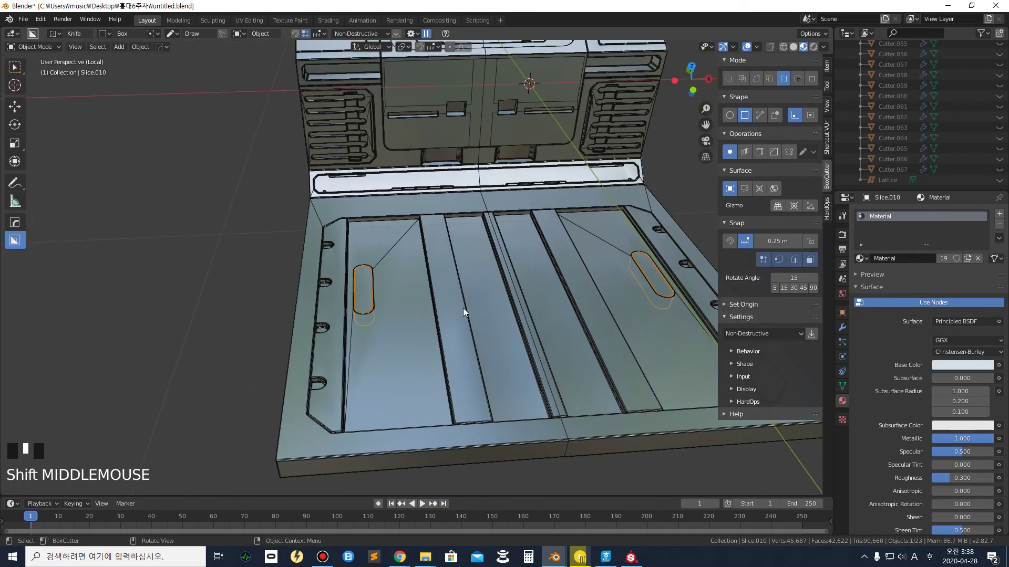
pyautogui.press('Tab')
pyautogui.press('Tab')
# Apply the HardOps Sharpen operation in Cleansharp mode to the large grooved floor panel
pyautogui.click(356, 349)
pyautogui.click(360, 303)
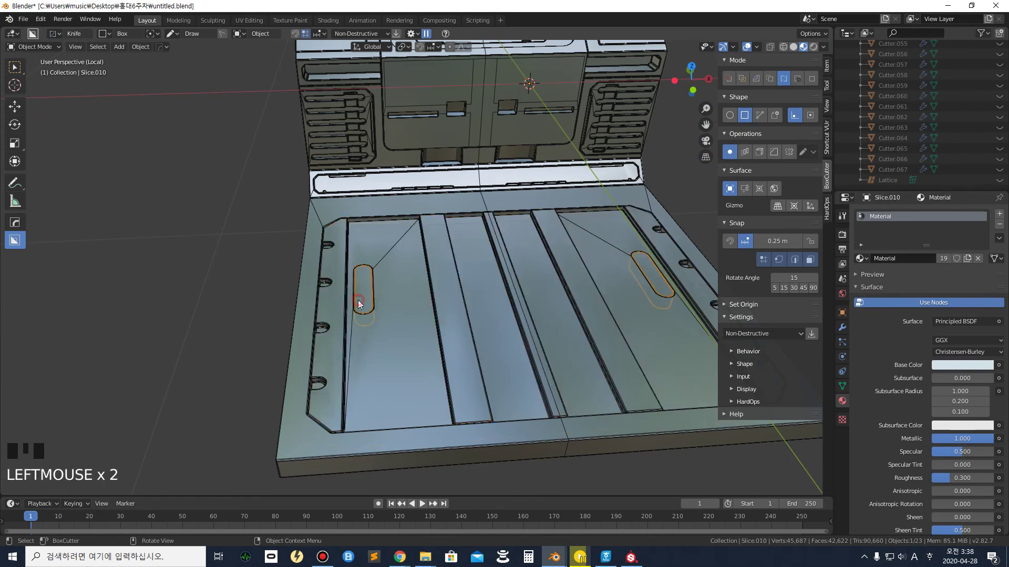
pyautogui.click(349, 340)
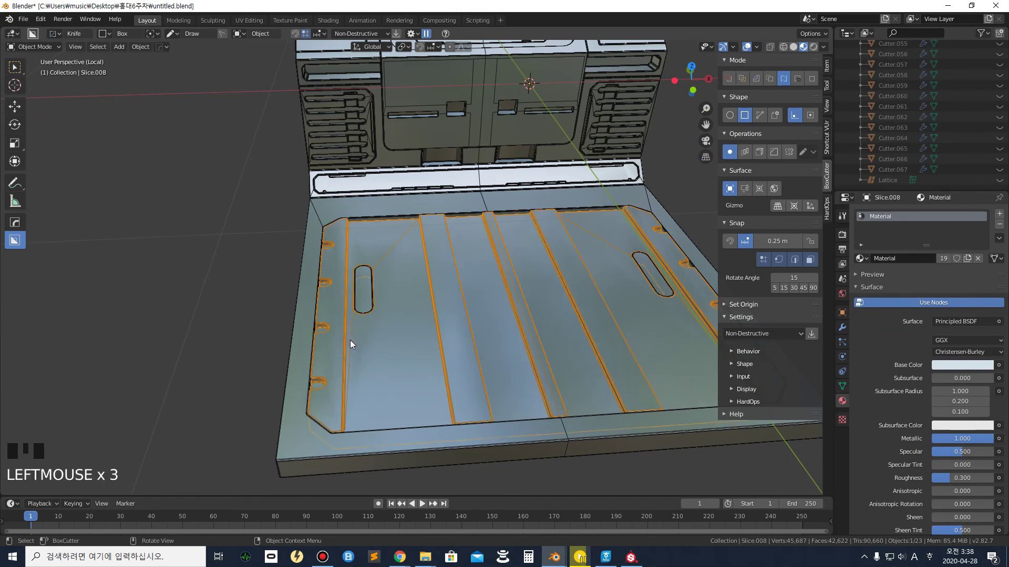
pyautogui.press('q')
pyautogui.click(350, 339)
pyautogui.click(163, 420)
# Apply the HardOps Sharpen operation in Cleansharp mode to the main body around the floor panel
pyautogui.click(304, 315)
pyautogui.press('q')
pyautogui.click(302, 315)
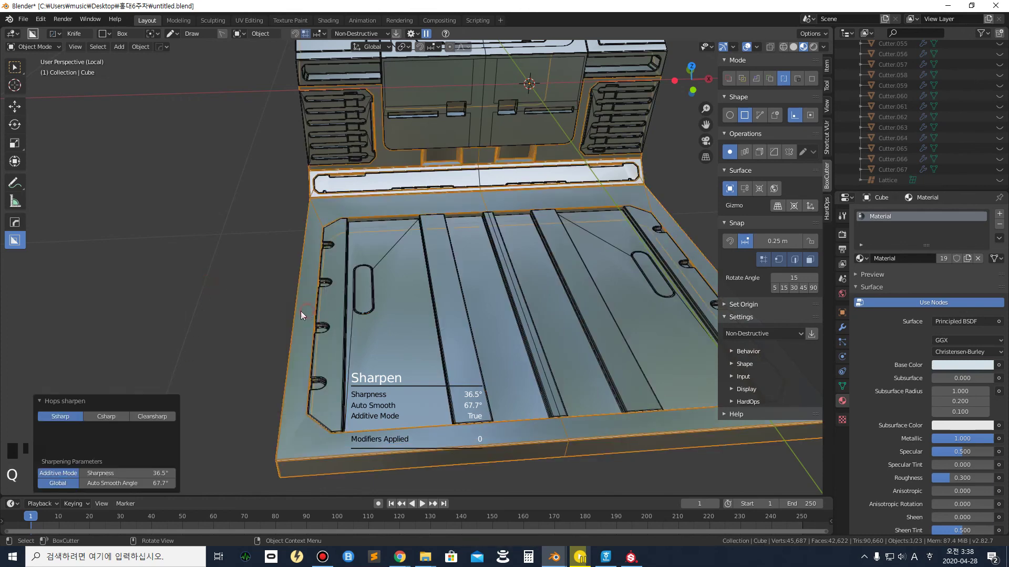
pyautogui.click(153, 416)
pyautogui.click(405, 226)
# Apply the HardOps Sharpen operation in Cleansharp mode to the floor's oblong slot piece and check its mesh in Edit Mode
pyautogui.click(367, 300)
pyautogui.click(375, 355)
pyautogui.click(362, 289)
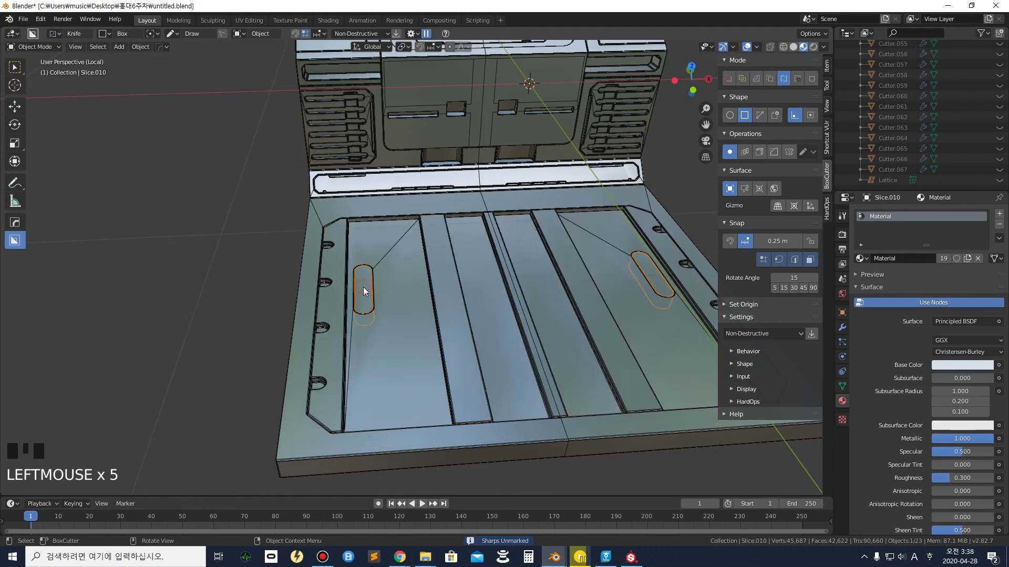
pyautogui.press('Tab')
pyautogui.press('Tab')
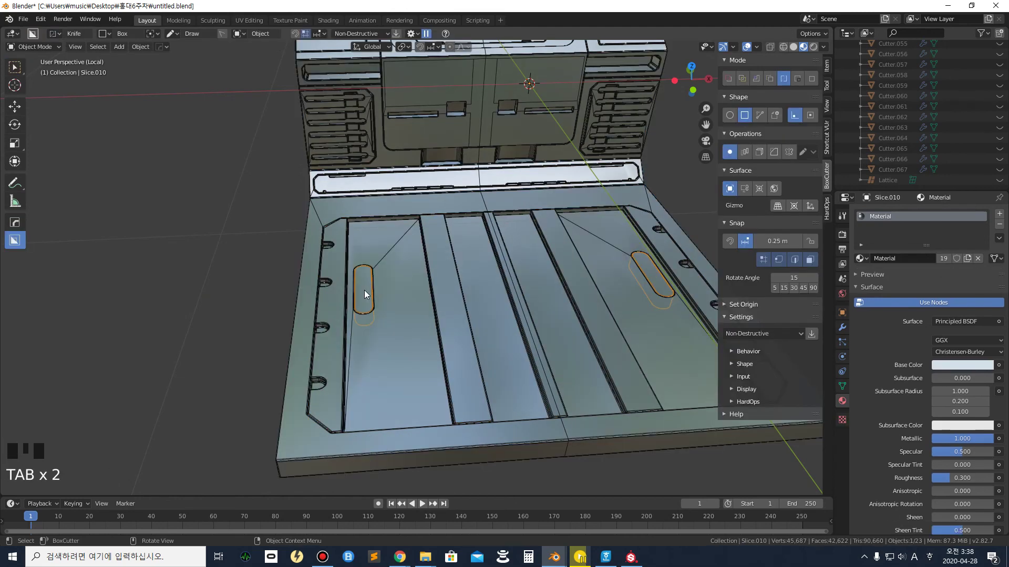
pyautogui.press('q')
pyautogui.click(366, 292)
pyautogui.click(156, 417)
pyautogui.click(369, 298)
pyautogui.click(368, 298)
pyautogui.press('Tab')
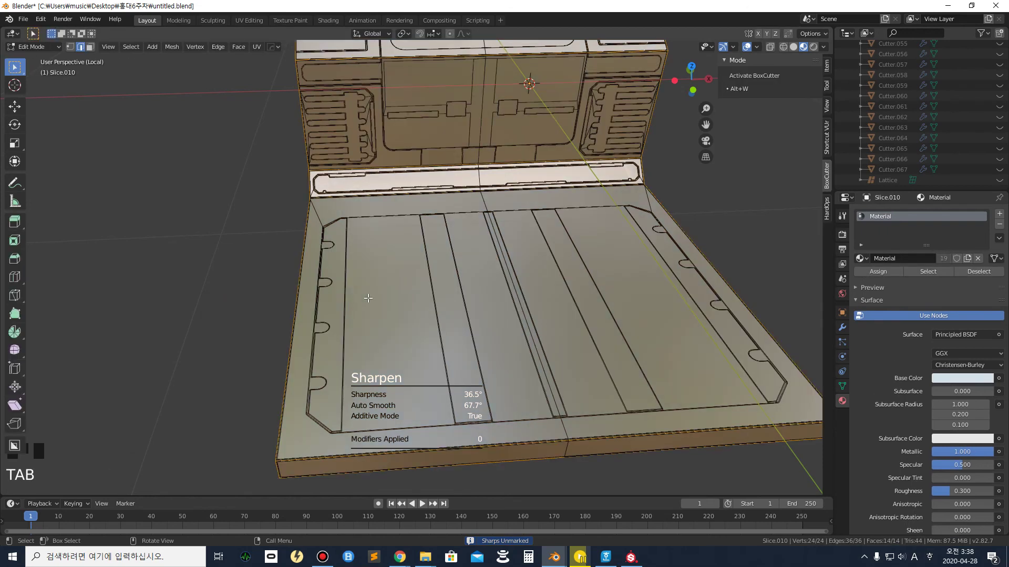
pyautogui.press('Tab')
# Reapply the HardOps Sharpen operation in Cleansharp mode to the main body and deselect it
pyautogui.click(358, 204)
pyautogui.press('q')
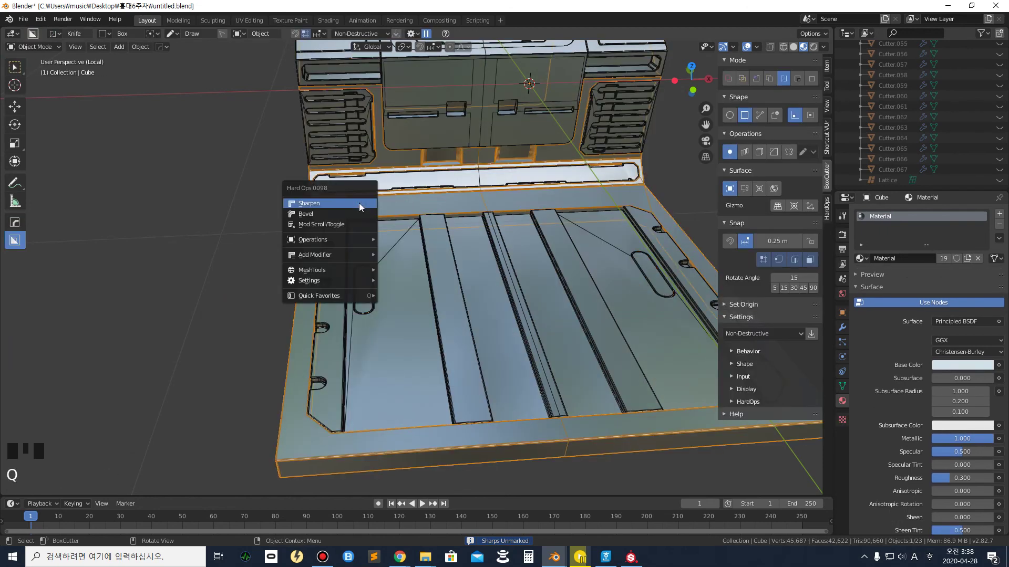
pyautogui.click(359, 203)
pyautogui.click(157, 413)
pyautogui.click(201, 270)
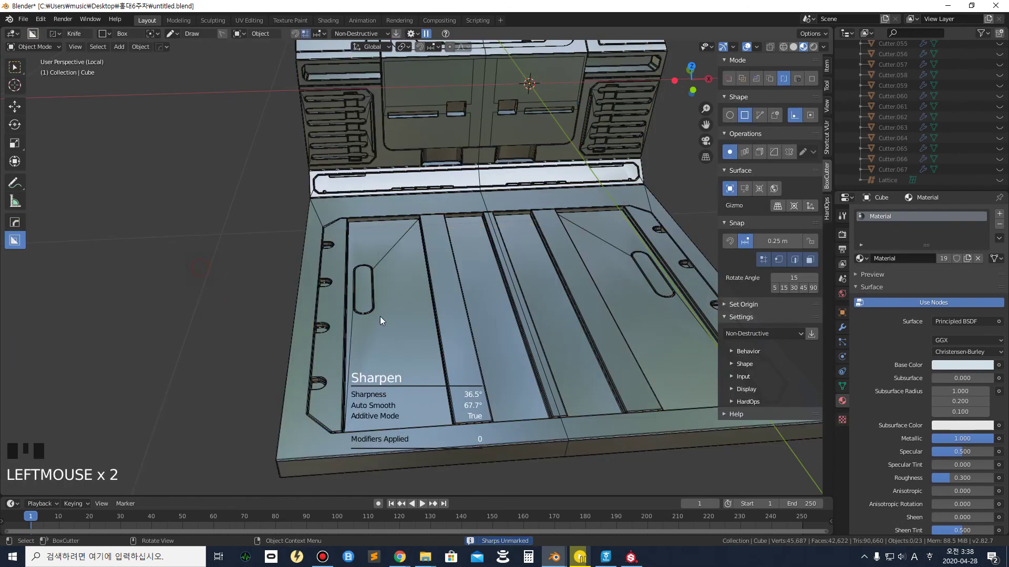
# Check the oblong slot piece's mesh in Edit Mode and apply the HardOps Sharpen operation in Csharp mode to the main body
pyautogui.click(360, 298)
pyautogui.press('Tab')
pyautogui.press('Tab')
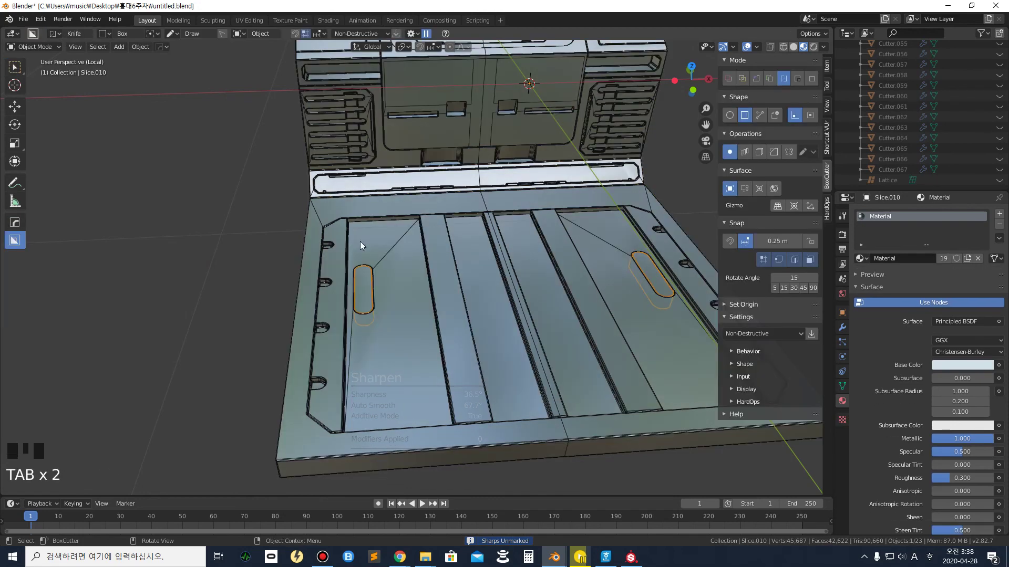
pyautogui.click(377, 202)
pyautogui.press('q')
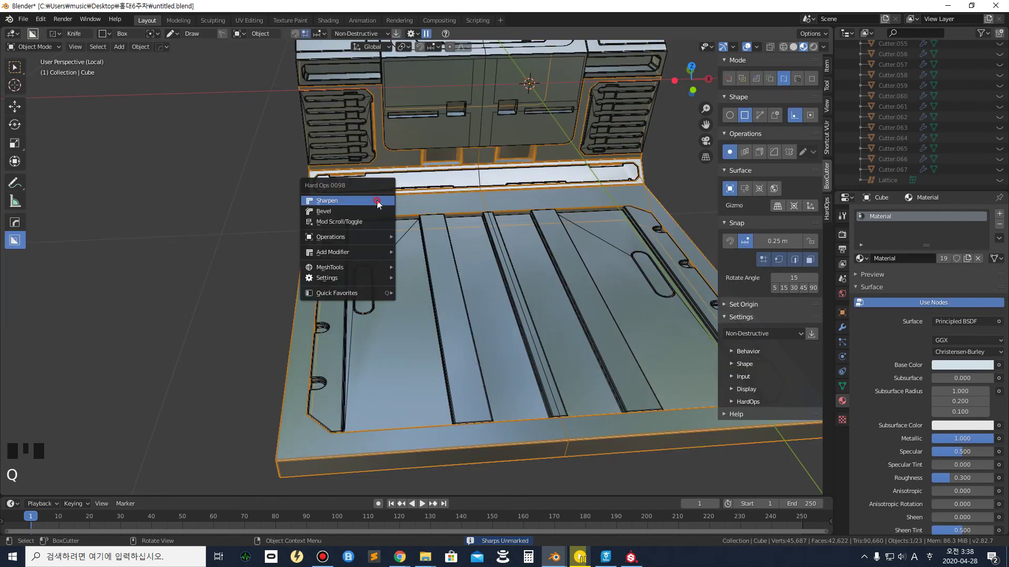
pyautogui.click(377, 200)
pyautogui.click(120, 418)
pyautogui.click(244, 272)
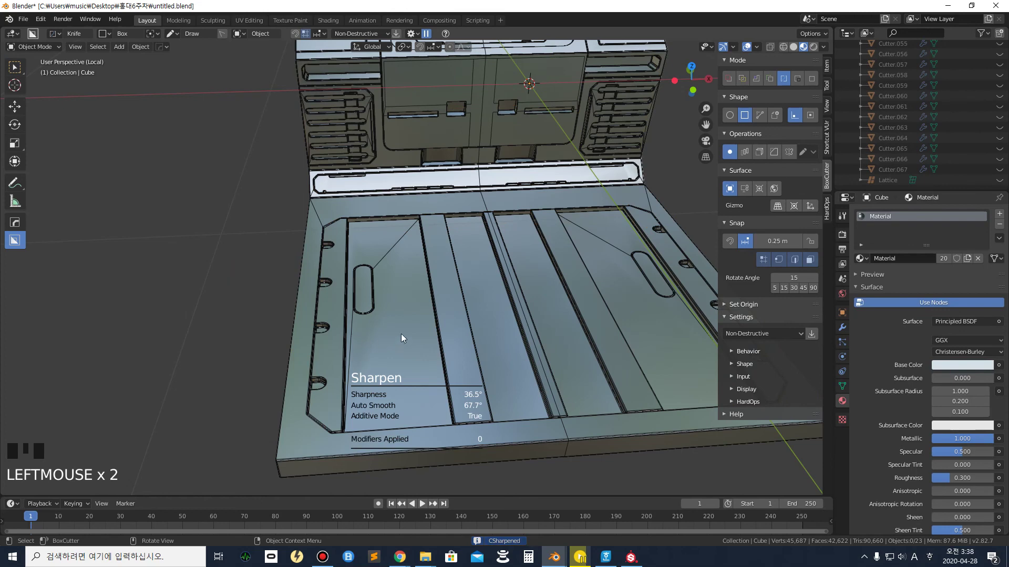
# Apply the HardOps Sharpen operation in Csharp mode to the floor's oblong slot piece and deselect it
pyautogui.click(367, 291)
pyautogui.click(368, 293)
pyautogui.press('q')
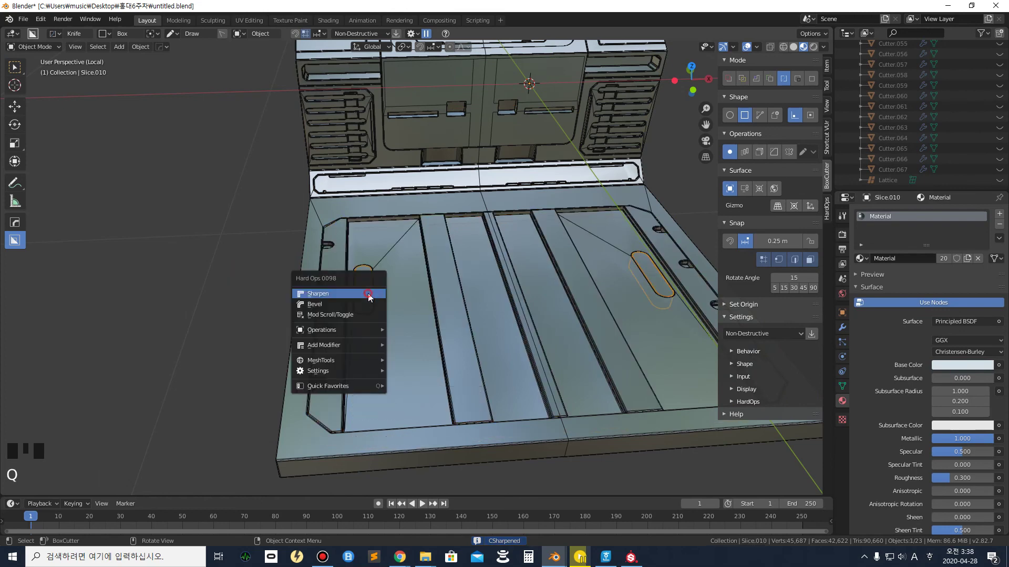
pyautogui.click(368, 293)
pyautogui.click(161, 416)
pyautogui.click(233, 282)
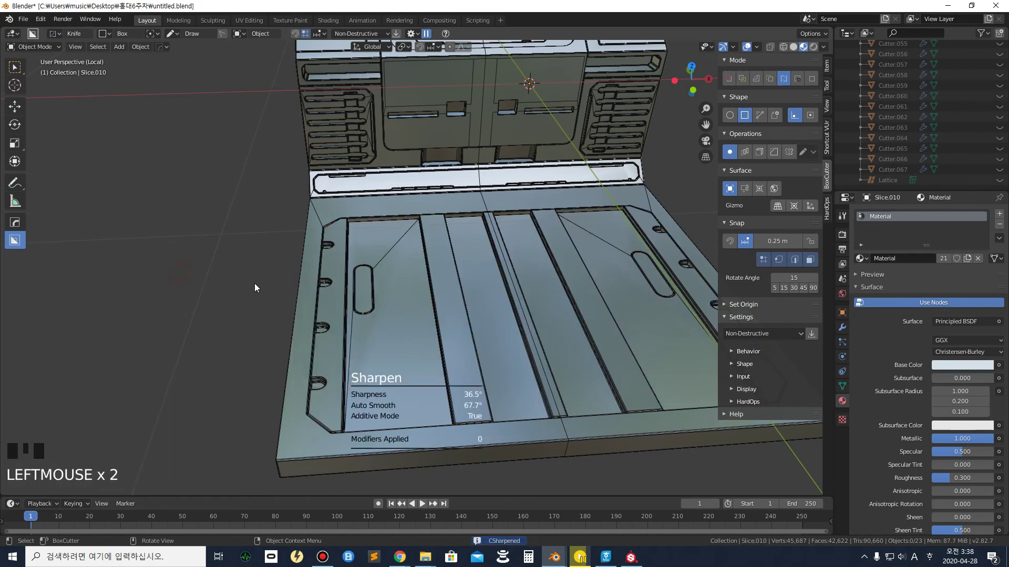
pyautogui.press('q')
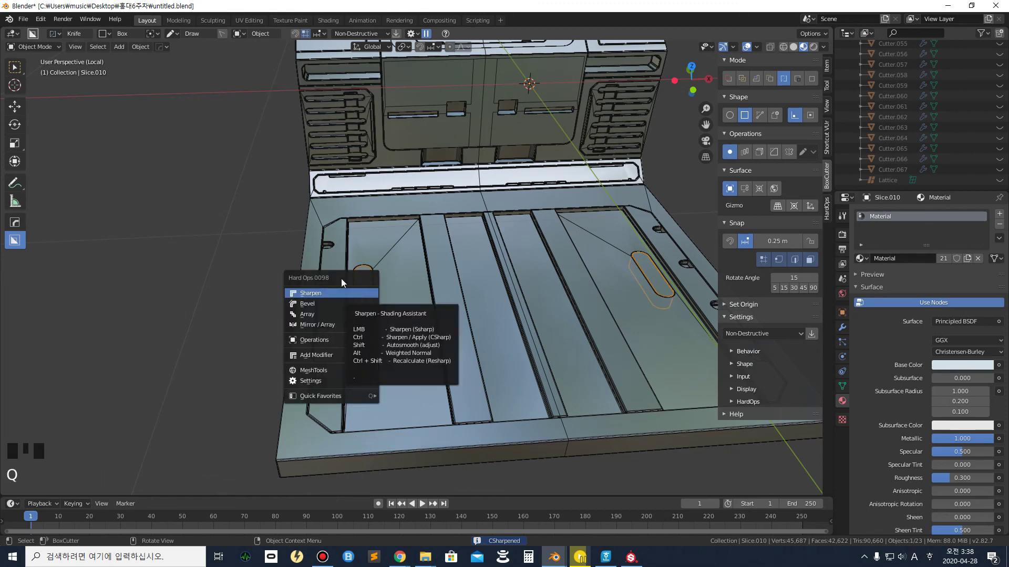
pyautogui.click(196, 245)
# Select the oblong slot piece's top face, add a second material slot with Material.001, and assign it to that face
pyautogui.click(360, 297)
pyautogui.press('Tab')
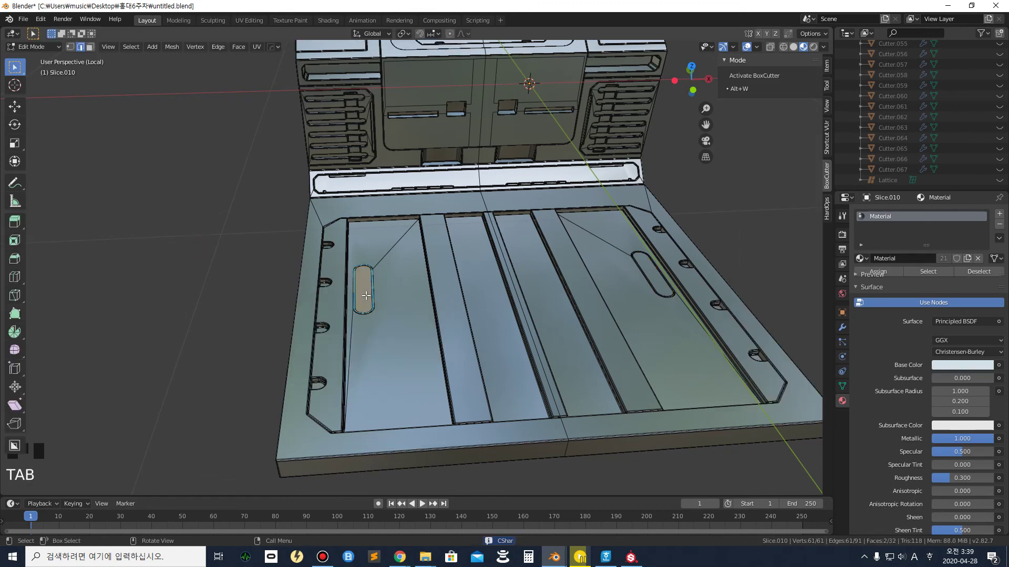
pyautogui.click(365, 281)
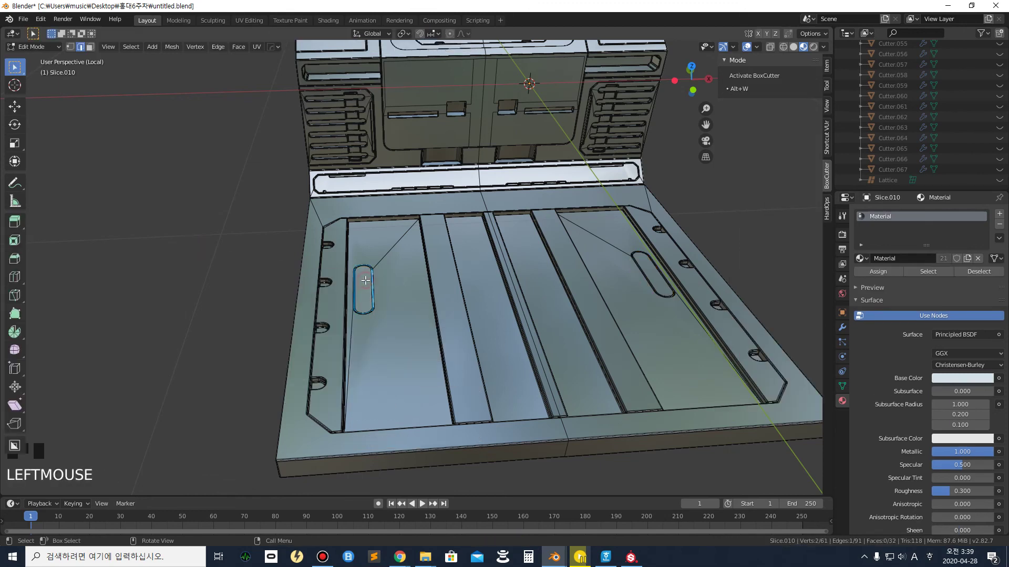
pyautogui.click(90, 48)
pyautogui.click(365, 296)
pyautogui.scroll(-2, 373, 291)
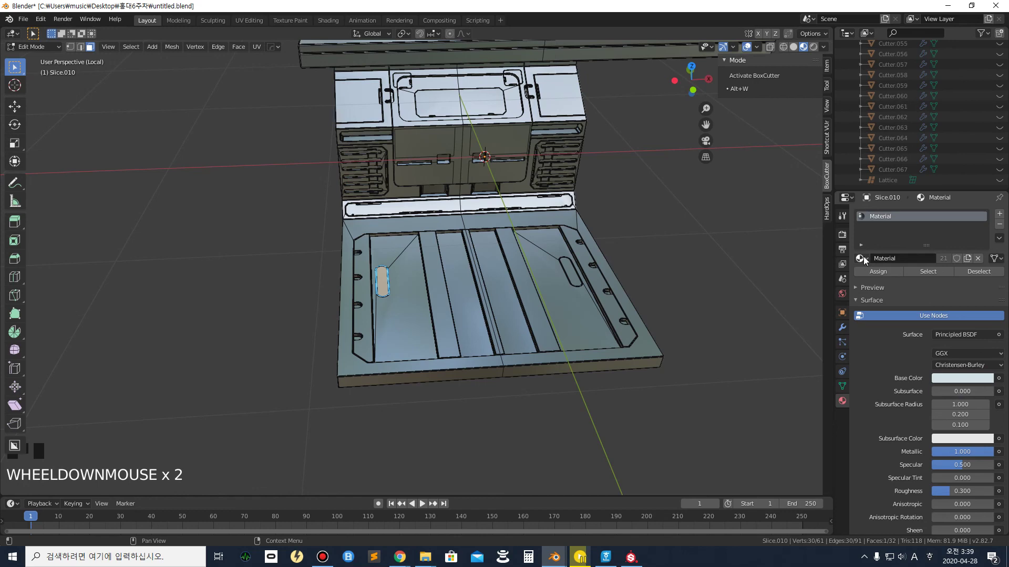
pyautogui.click(999, 213)
pyautogui.click(860, 279)
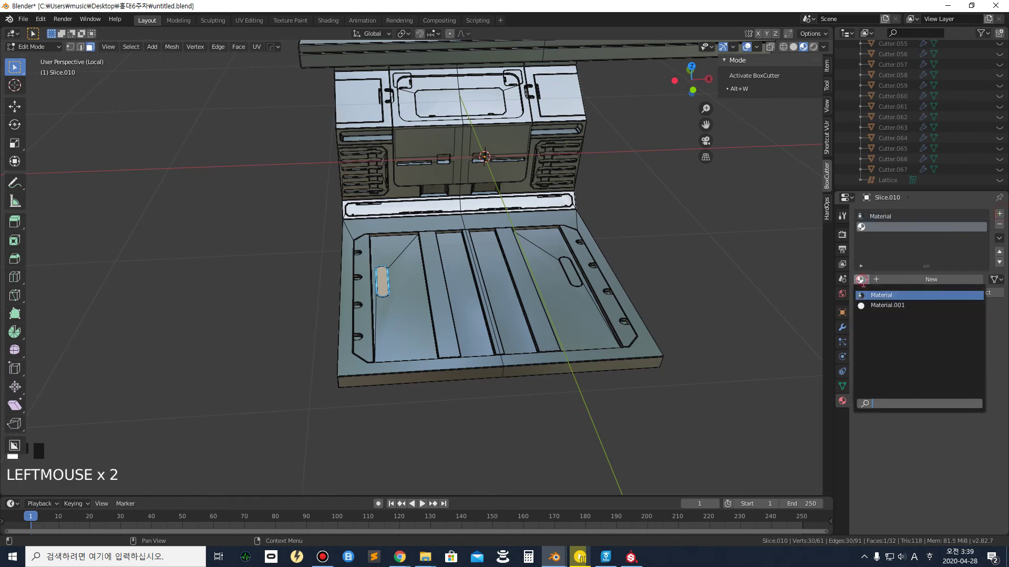
pyautogui.click(887, 305)
pyautogui.click(878, 293)
pyautogui.click(267, 361)
pyautogui.scroll(2, 387, 275)
pyautogui.moveTo(387, 275); pyautogui.dragTo(394, 367, button='middle')
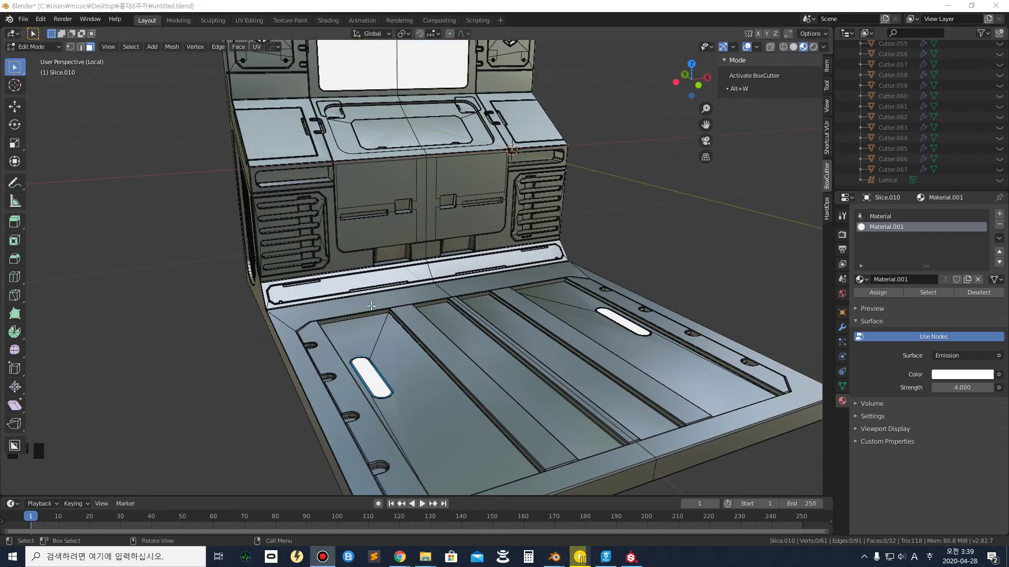
pyautogui.press('Tab')
# Turn off the wireframe display in the viewport overlays
pyautogui.scroll(-3, 246, 300)
pyautogui.keyDown('shift'); pyautogui.moveTo(247, 300); pyautogui.dragTo(310, 261, button='middle'); pyautogui.keyUp('shift')
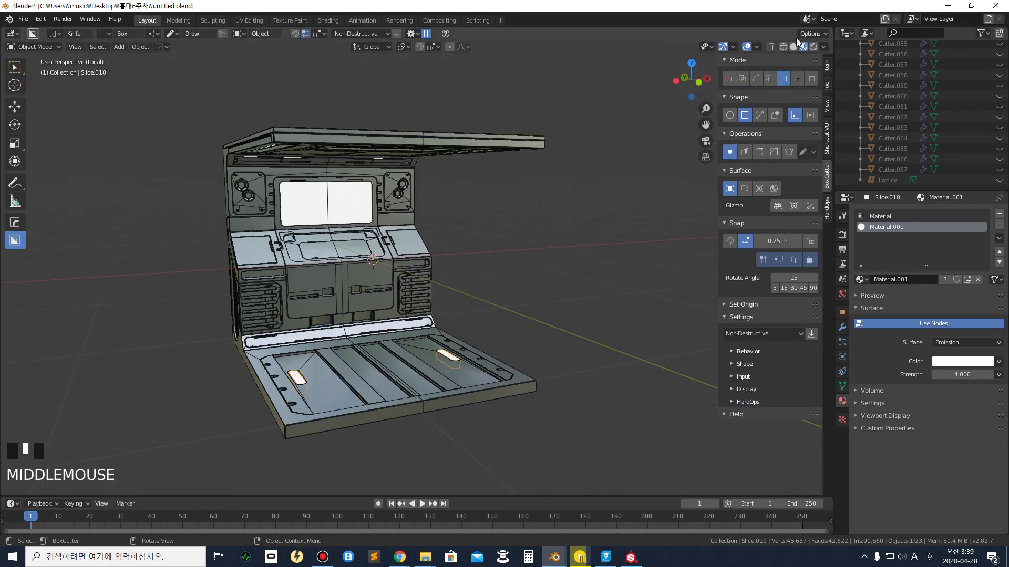
pyautogui.click(757, 46)
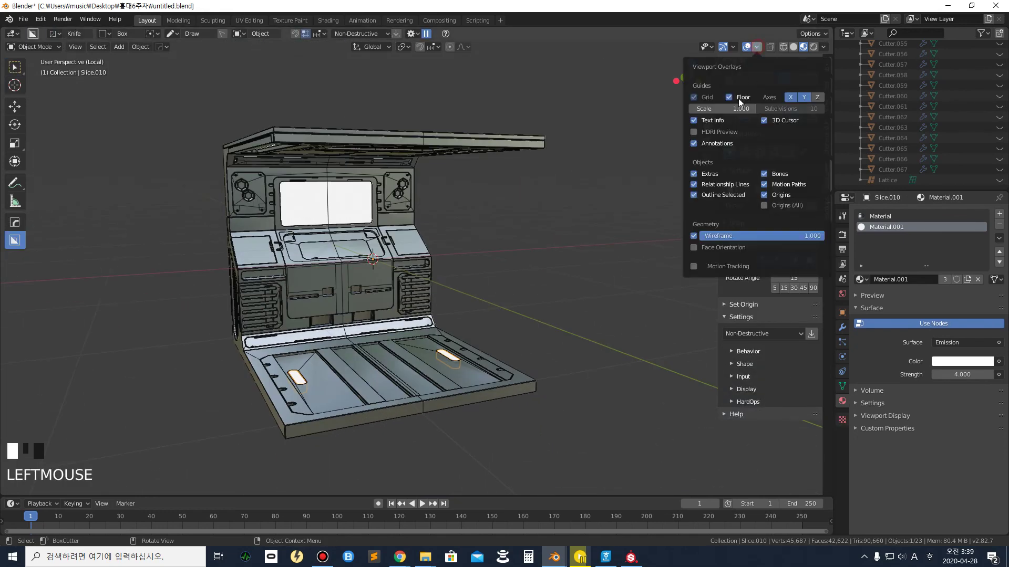
pyautogui.click(693, 237)
pyautogui.scroll(2, 368, 233)
pyautogui.moveTo(356, 239)
pyautogui.mouseDown(button='middle')
pyautogui.moveTo(411, 240)
pyautogui.moveTo(328, 254)
pyautogui.moveTo(342, 248)
pyautogui.mouseUp(button='middle')
pyautogui.scroll(-3, 342, 249)
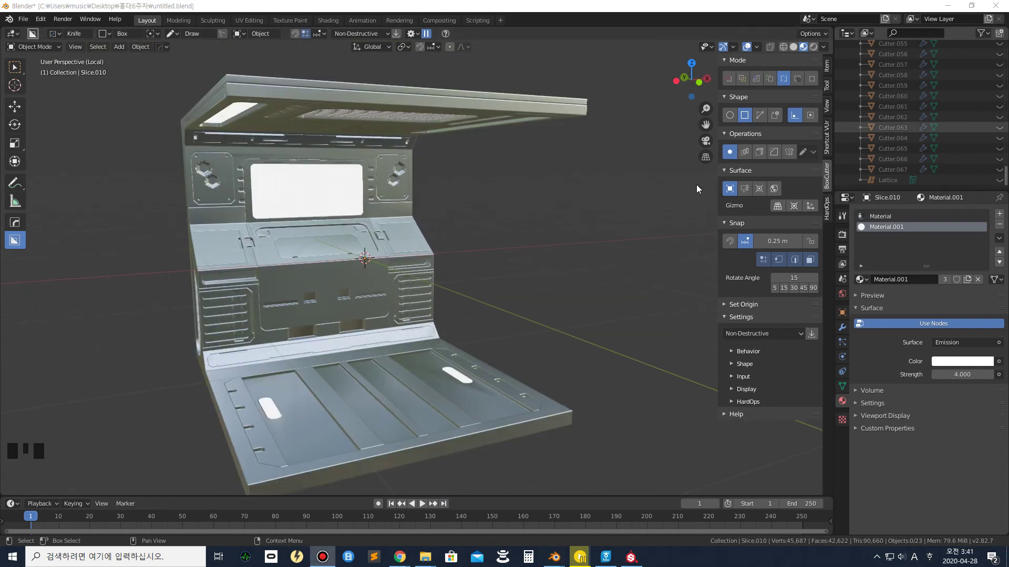
# Apply the HardOps Eevee HQ render setup to the viewport
pyautogui.middleClick(601, 222)
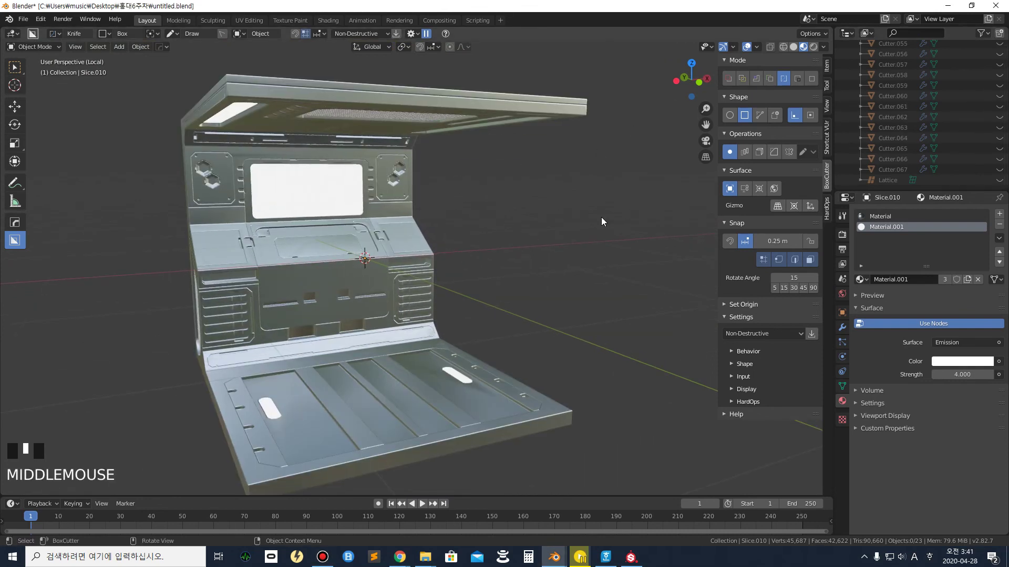
pyautogui.hotkey('alt', 'v')
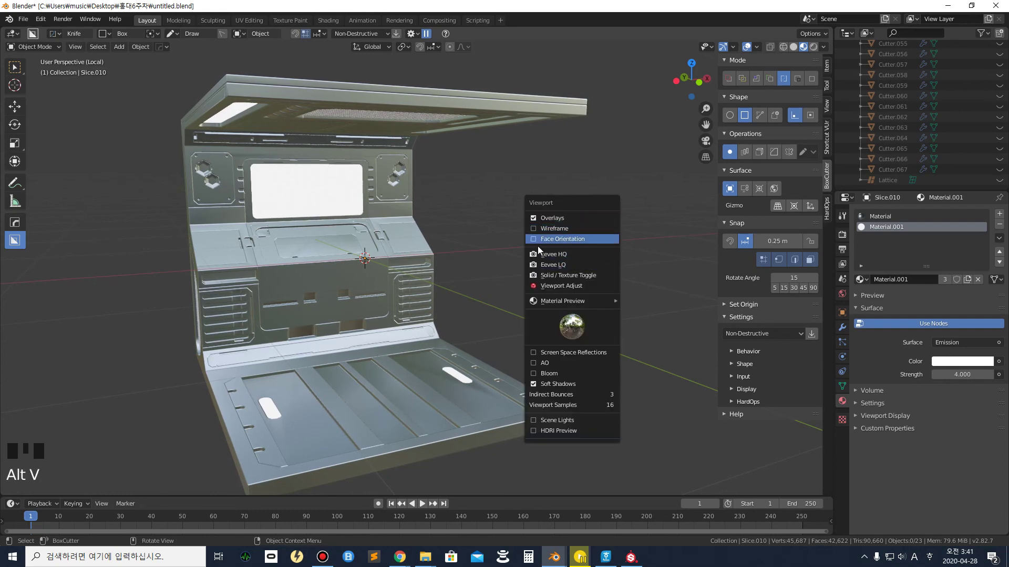
pyautogui.click(553, 254)
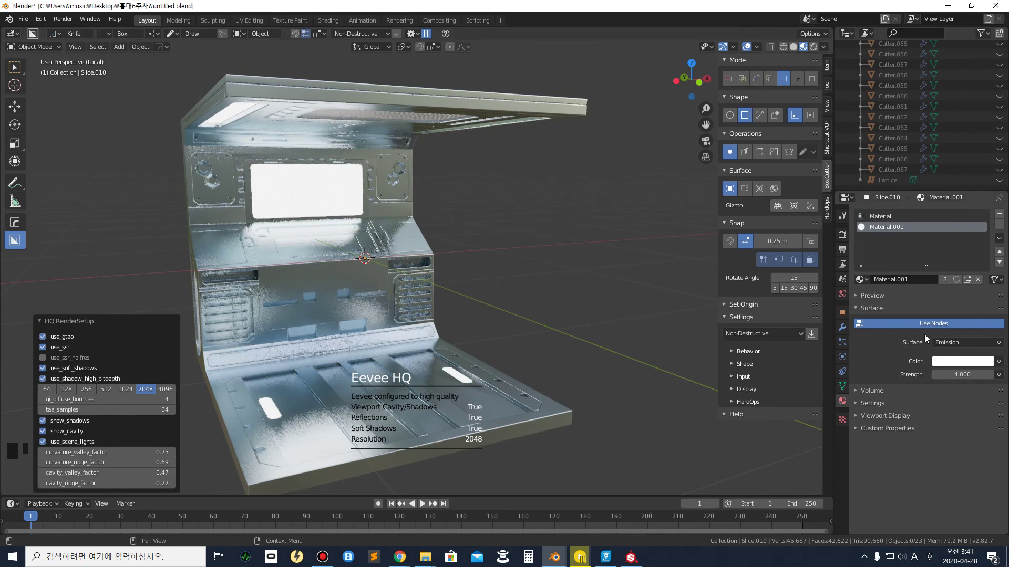
# Change the base color of the metallic Material to a darker warm grey
pyautogui.click(893, 216)
pyautogui.click(960, 385)
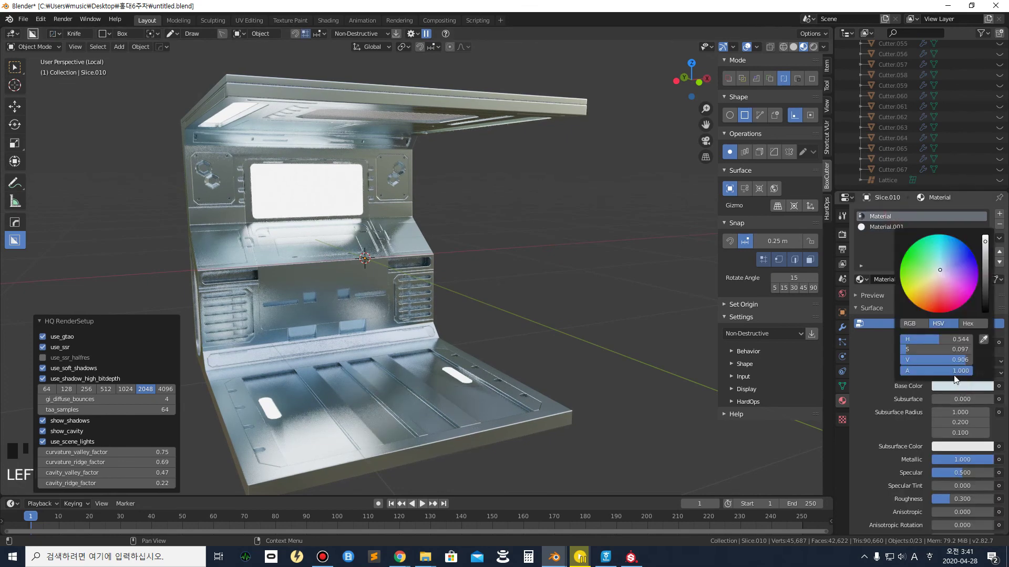
pyautogui.moveTo(938, 267)
pyautogui.mouseDown()
pyautogui.moveTo(919, 286)
pyautogui.moveTo(941, 286)
pyautogui.moveTo(951, 270)
pyautogui.moveTo(933, 256)
pyautogui.mouseUp()
pyautogui.moveTo(940, 270); pyautogui.dragTo(985, 259)
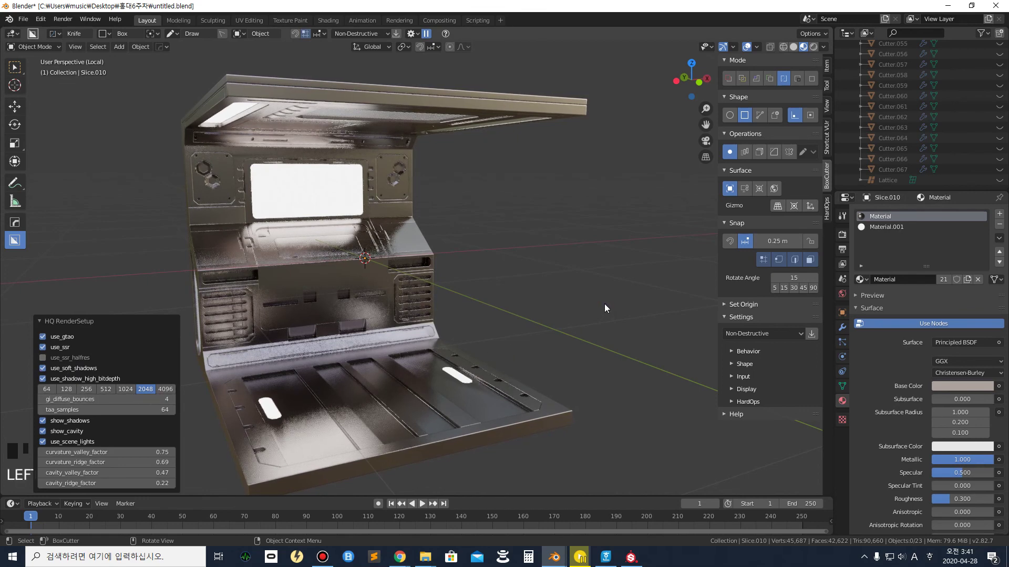
# Collapse the HQ RenderSetup options and switch the viewport to solid shading with the HardOps Solid / Texture Toggle
pyautogui.hotkey('alt', 'v')
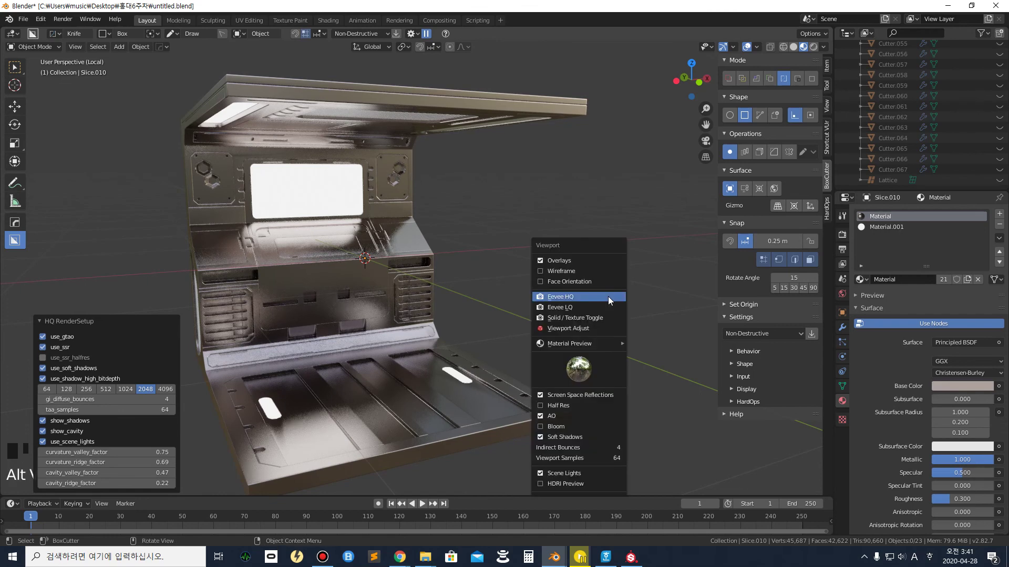
pyautogui.click(131, 320)
pyautogui.hotkey('alt', 'v')
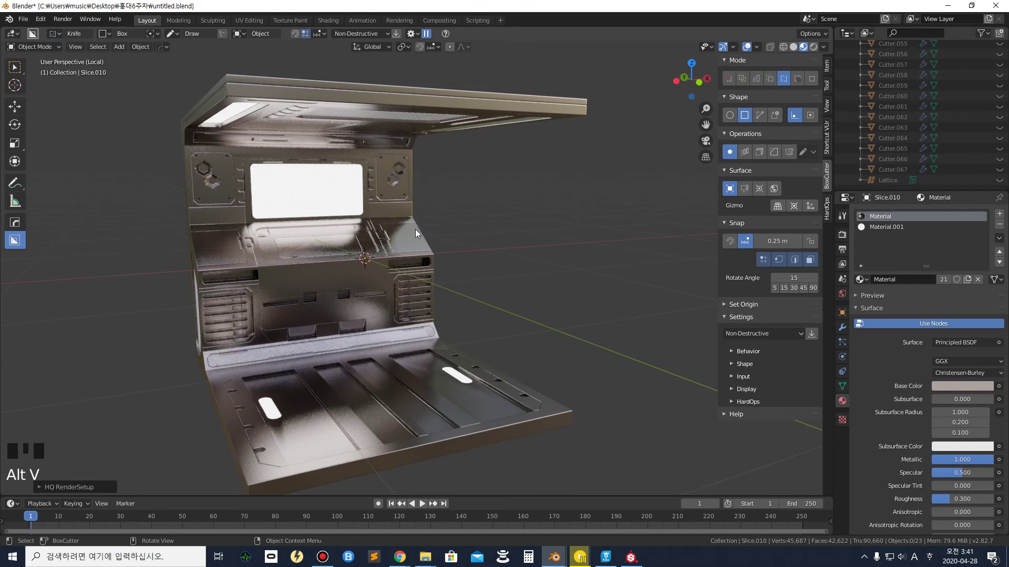
pyautogui.hotkey('alt', 'v')
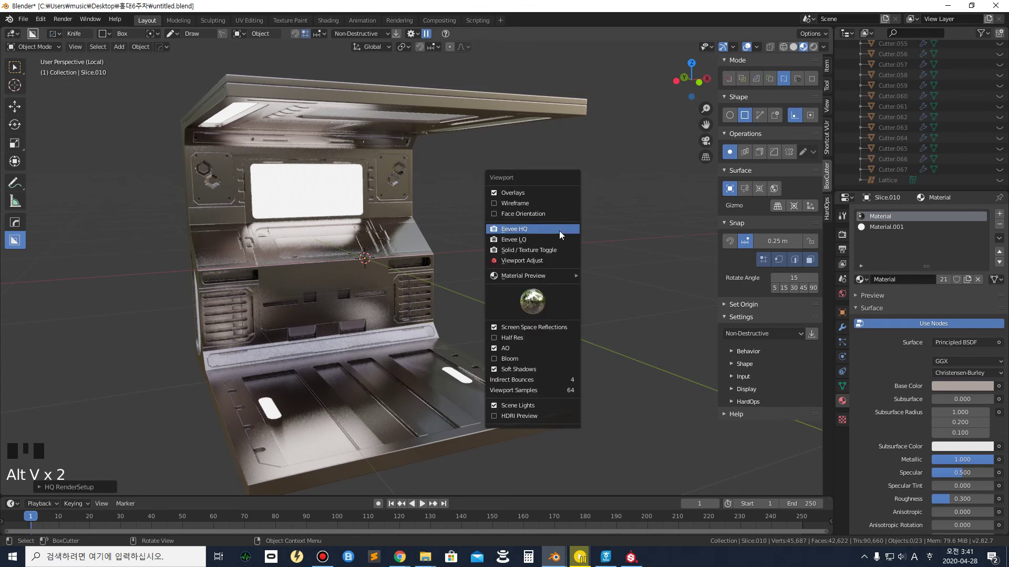
pyautogui.click(505, 250)
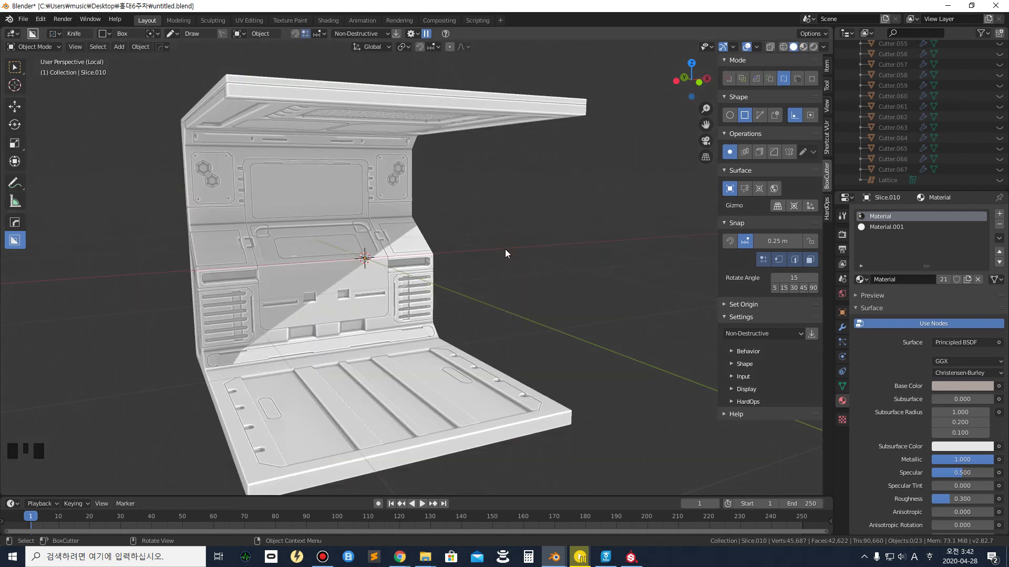
# Toggle the viewport's soft shadows off and back on, and do the same for AO
pyautogui.hotkey('alt', 'v')
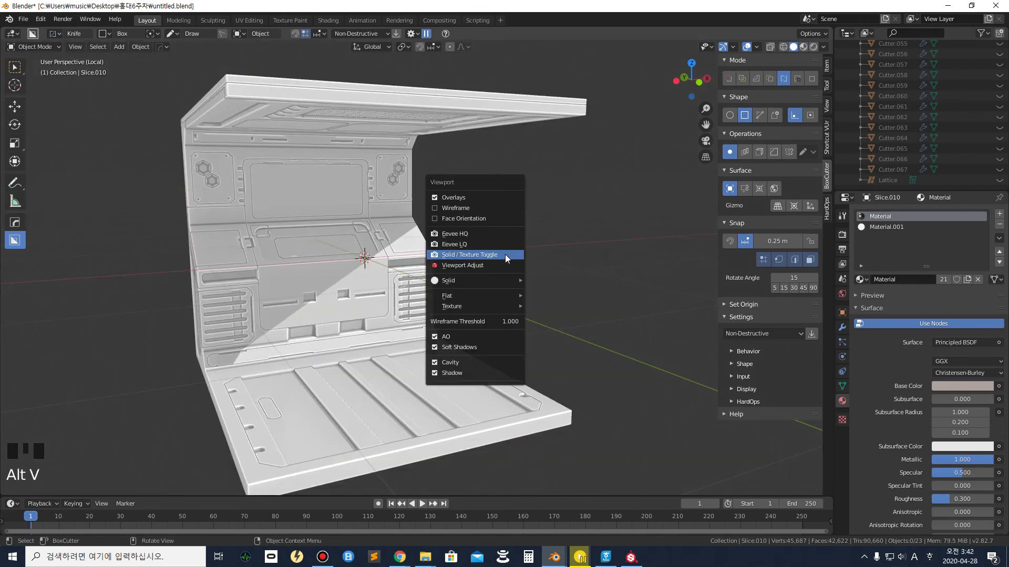
pyautogui.click(434, 347)
pyautogui.hotkey('alt', 'v')
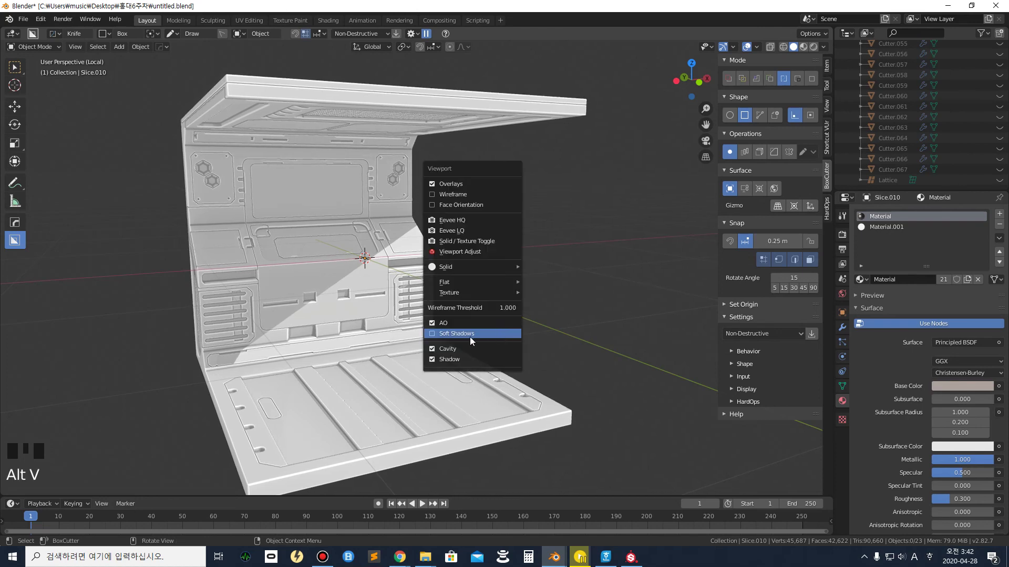
pyautogui.click(434, 334)
pyautogui.hotkey('alt', 'v')
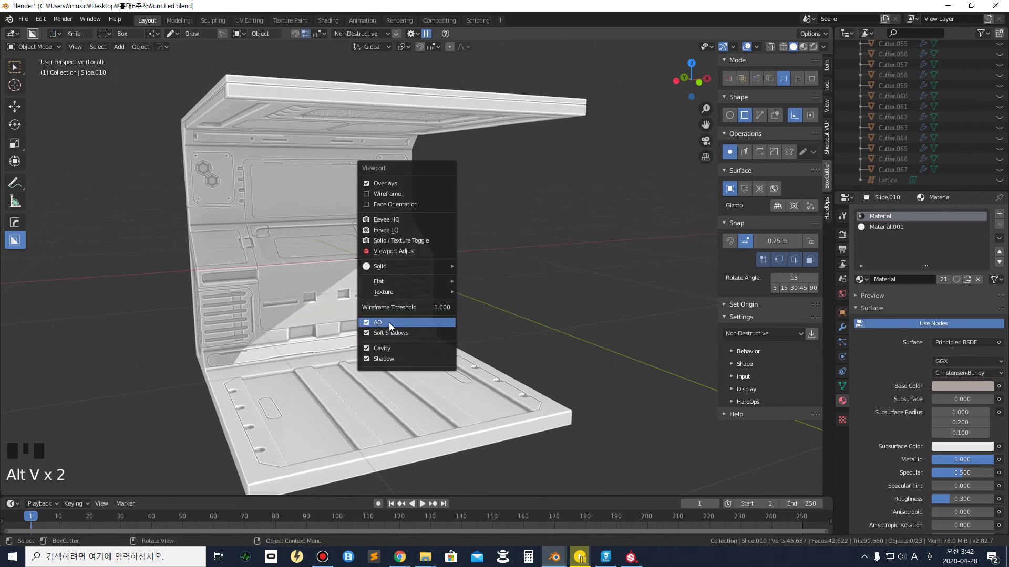
pyautogui.click(362, 321)
pyautogui.hotkey('alt', 'v')
pyautogui.click(296, 322)
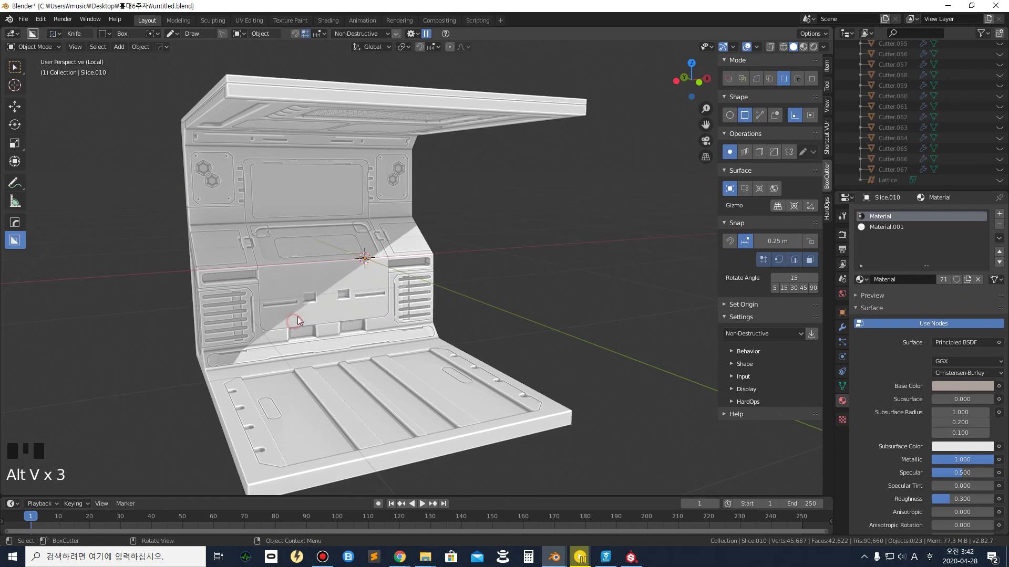
# Toggle the viewport's Shadow option off and back on, and do the same for Cavity
pyautogui.hotkey('alt', 'v')
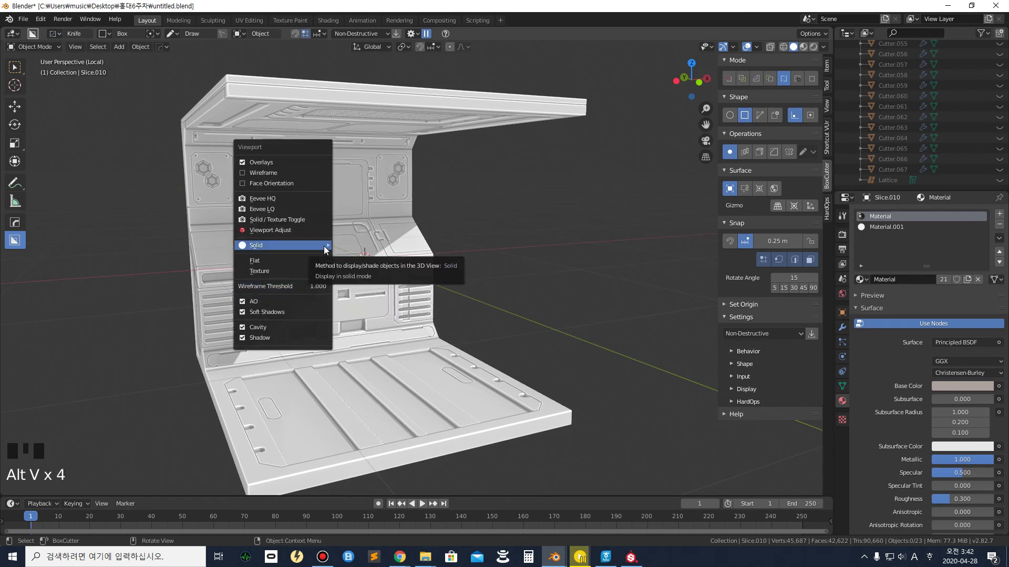
pyautogui.click(241, 338)
pyautogui.hotkey('alt', 'v')
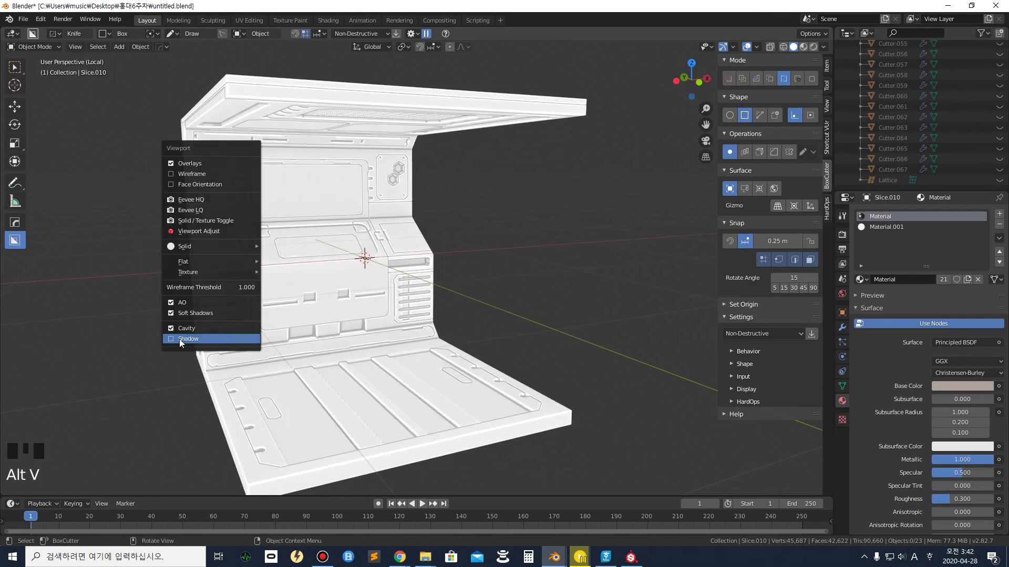
pyautogui.click(168, 339)
pyautogui.hotkey('alt', 'v')
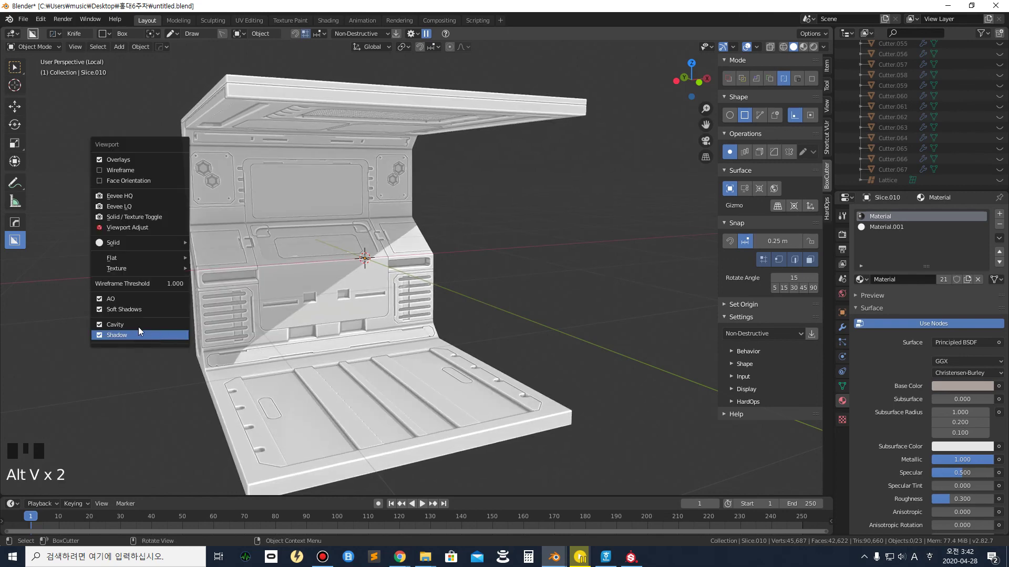
pyautogui.click(101, 326)
pyautogui.hotkey('alt', 'v')
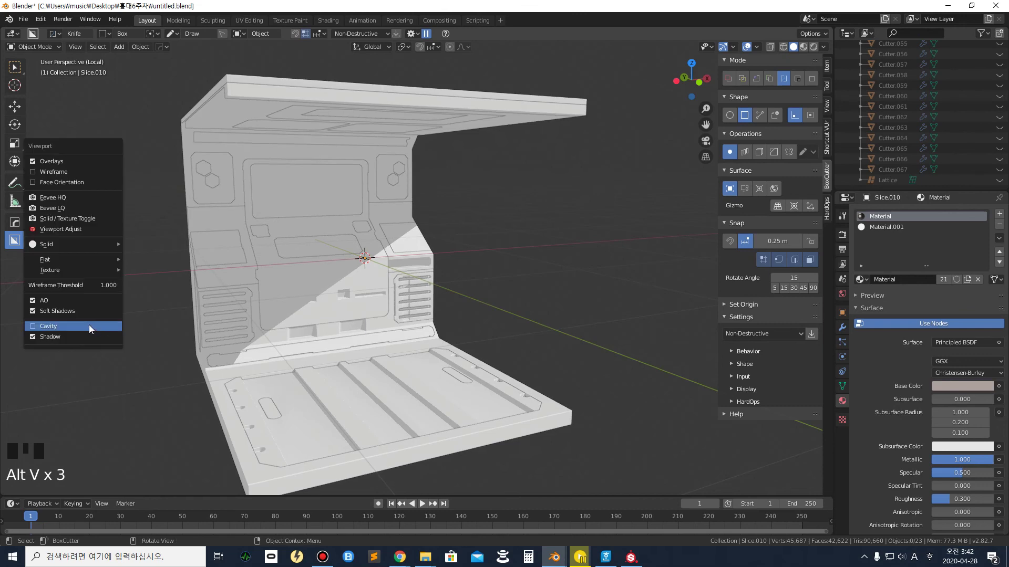
pyautogui.click(34, 326)
pyautogui.hotkey('alt', 'v')
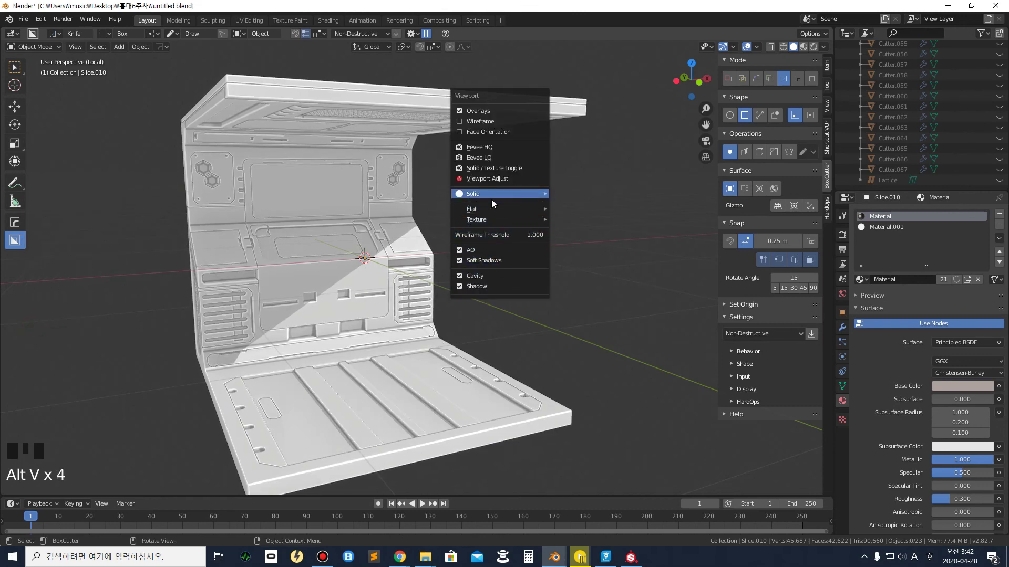
pyautogui.moveTo(531, 196)
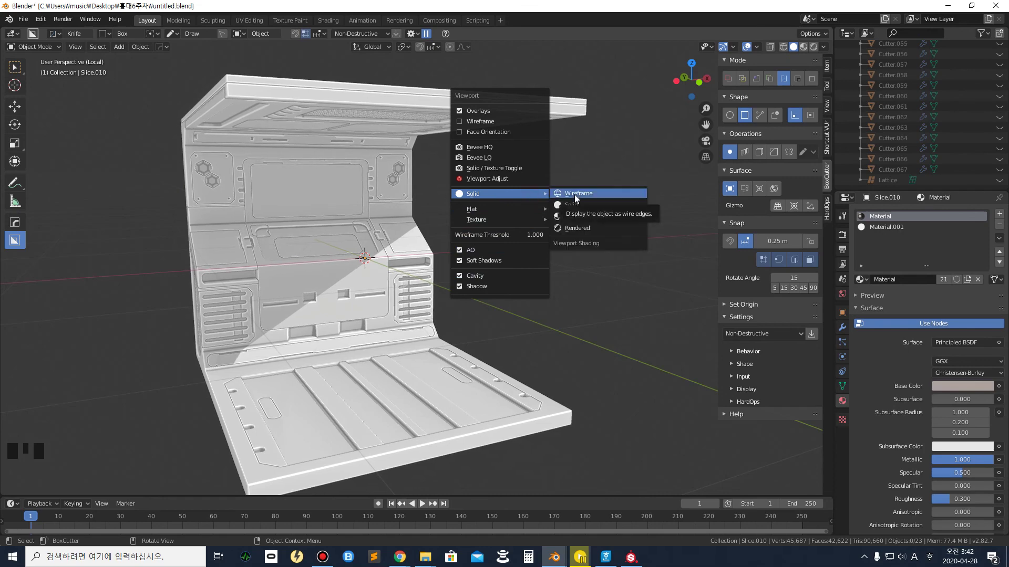
pyautogui.click(636, 137)
pyautogui.moveTo(342, 282); pyautogui.dragTo(364, 277, button='middle')
pyautogui.scroll(2, 231, 263)
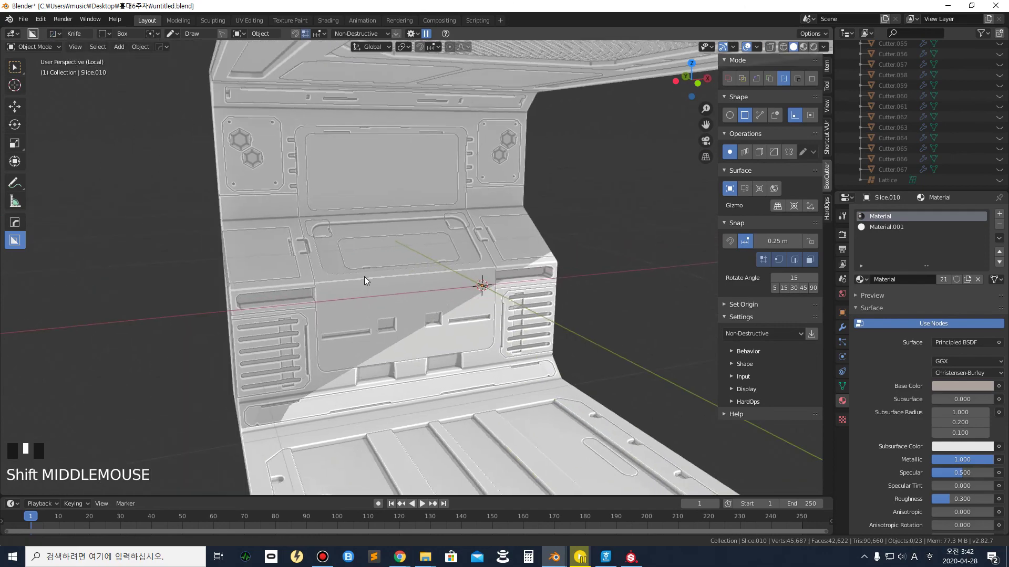
pyautogui.moveTo(437, 241); pyautogui.dragTo(528, 281, button='middle')
pyautogui.scroll(-3, 459, 243)
pyautogui.keyDown('shift'); pyautogui.moveTo(457, 250); pyautogui.dragTo(428, 227, button='middle'); pyautogui.keyUp('shift')
# Collapse Collection and Cutters in the Outliner and make Collection the active collection
pyautogui.scroll(10, 959, 134)
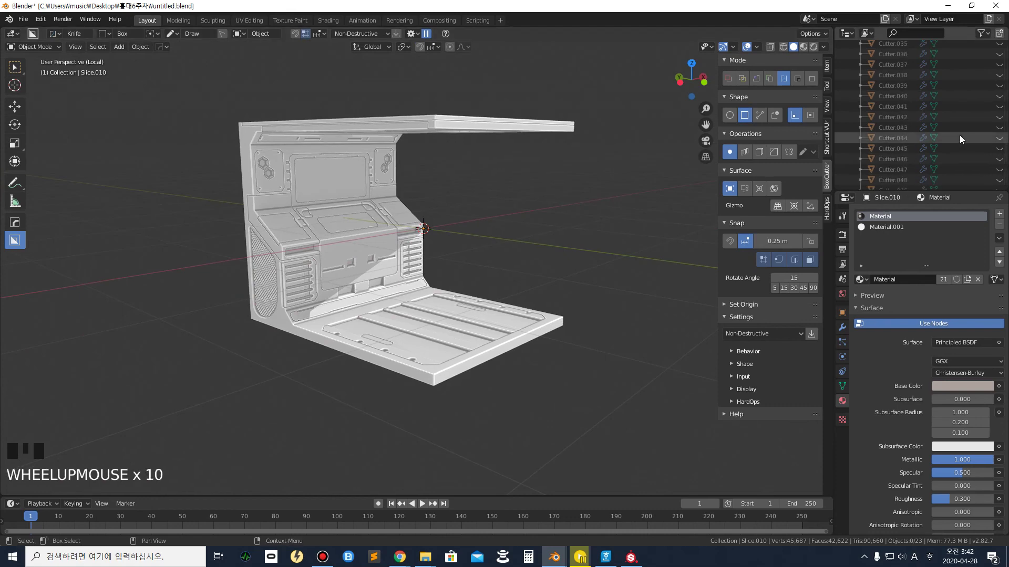
pyautogui.scroll(20, 970, 147)
pyautogui.click(848, 62)
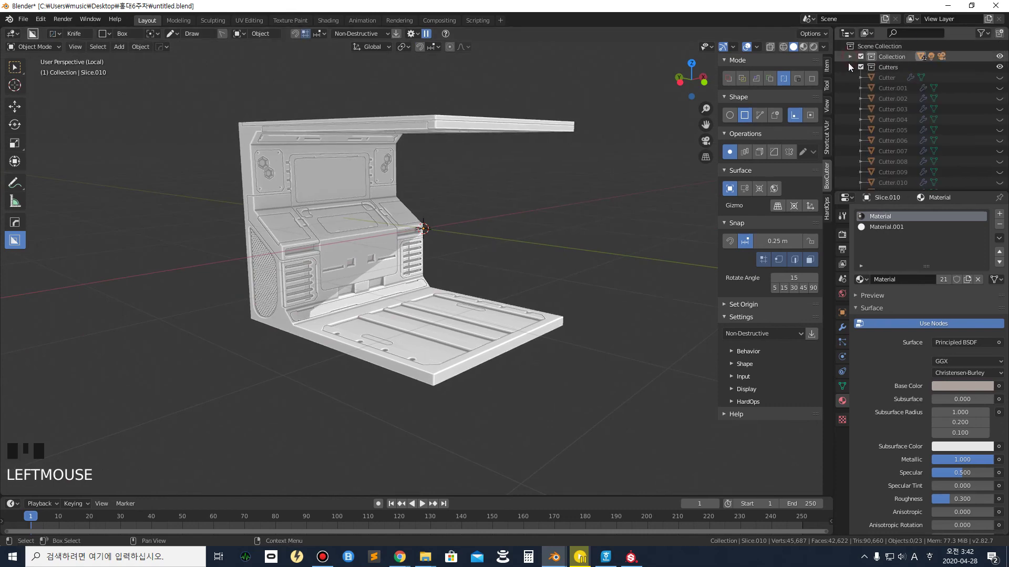
pyautogui.click(849, 66)
pyautogui.click(866, 57)
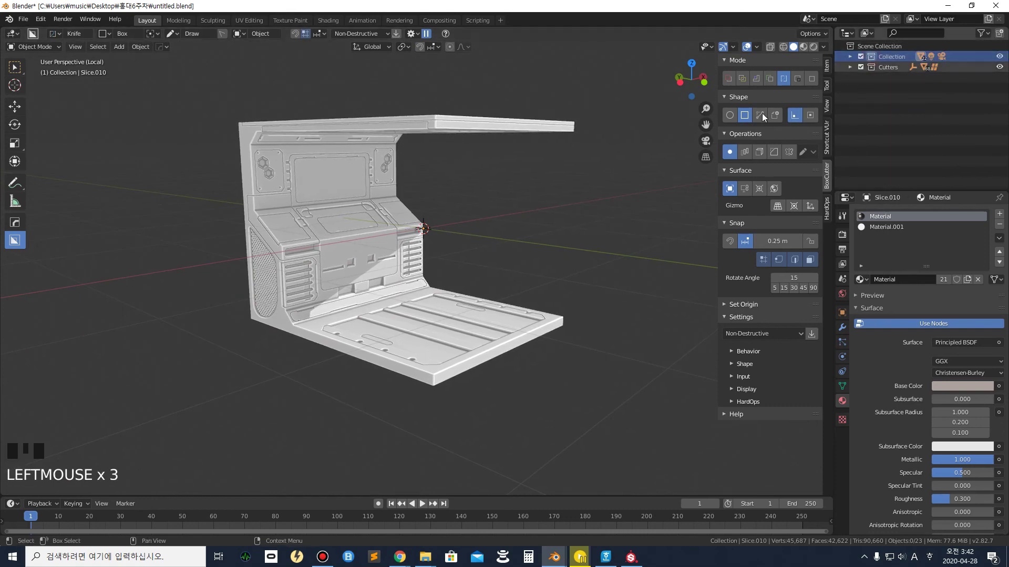
pyautogui.hotkey('shift', 'a')
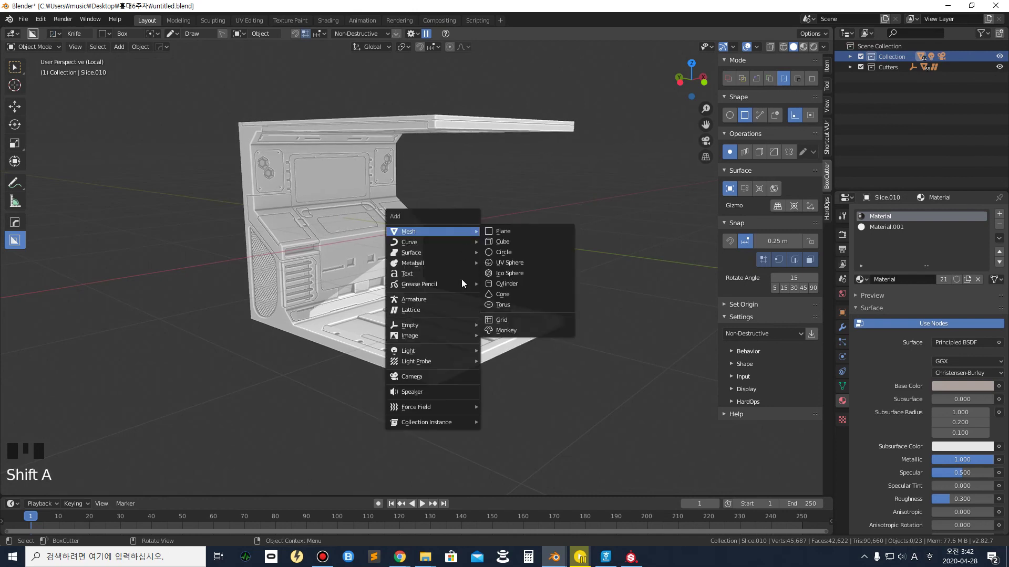
pyautogui.moveTo(452, 422)
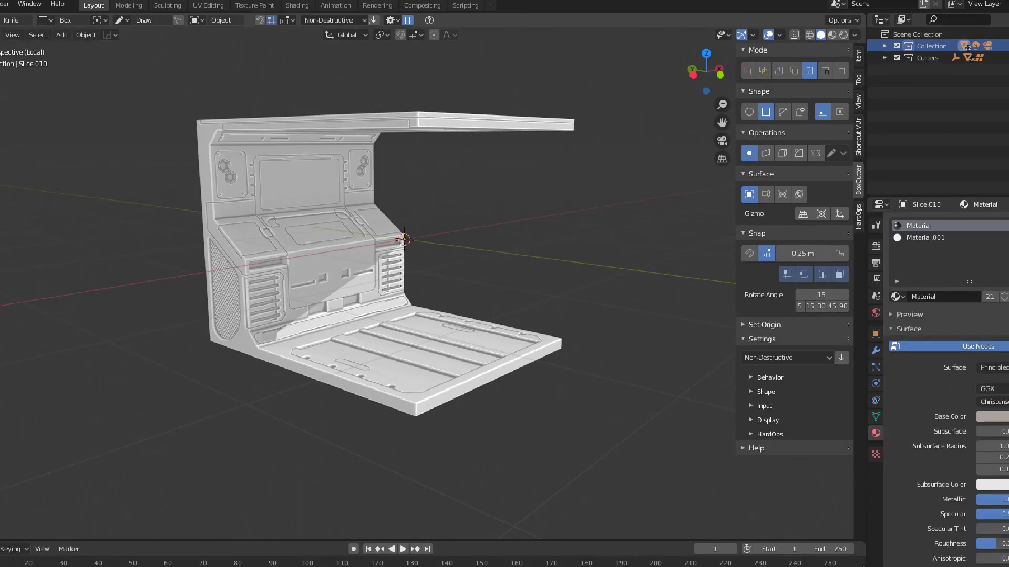
pyautogui.moveTo(583, 346)
pyautogui.mouseDown()
pyautogui.moveTo(281, 132)
pyautogui.moveTo(530, 218)
pyautogui.mouseUp()
pyautogui.moveTo(527, 117); pyautogui.dragTo(796, 48)
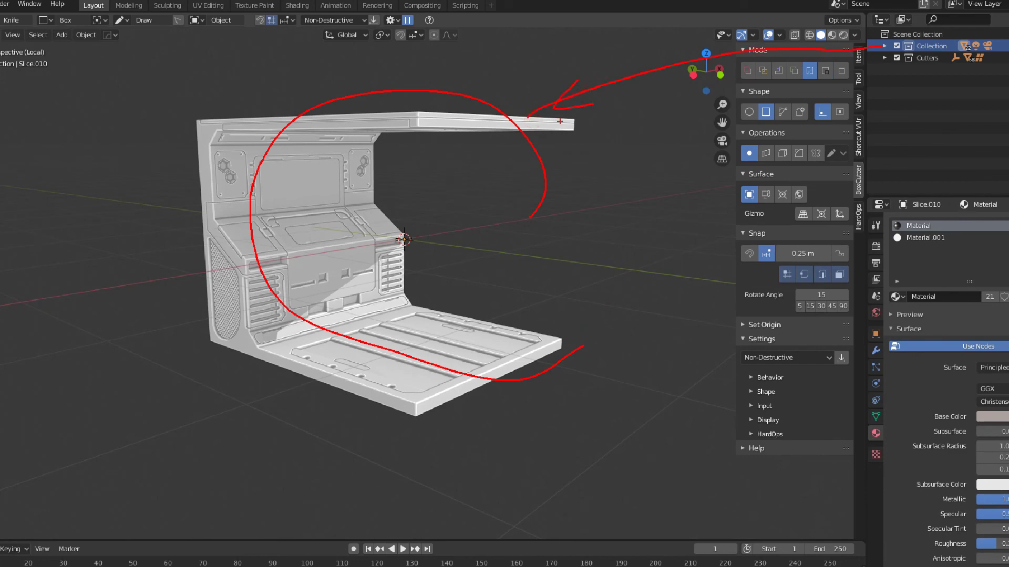
pyautogui.press('Escape')
pyautogui.moveTo(484, 262); pyautogui.dragTo(430, 304, button='middle')
pyautogui.click(374, 304)
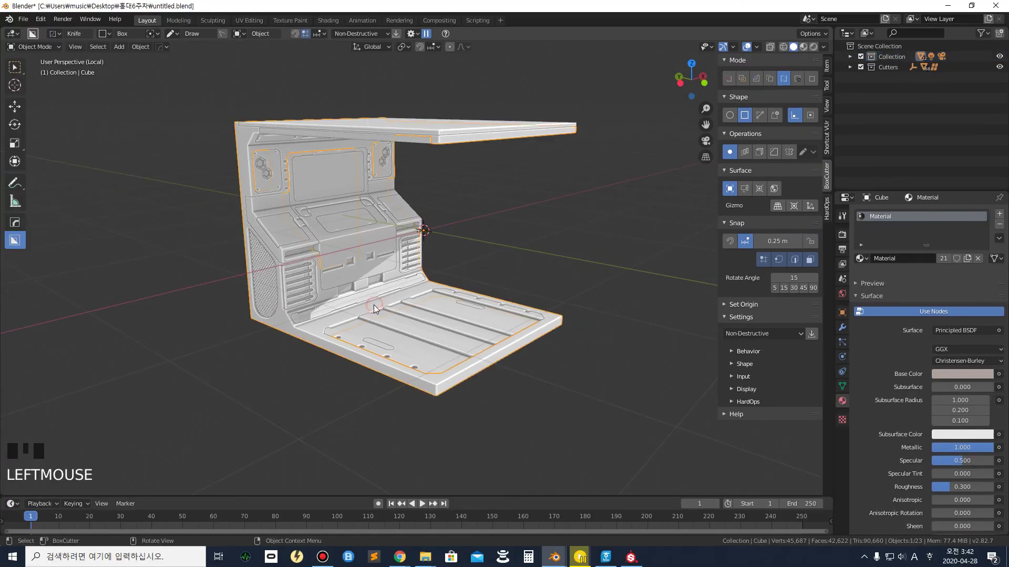
pyautogui.click(604, 256)
pyautogui.click(368, 311)
pyautogui.click(566, 277)
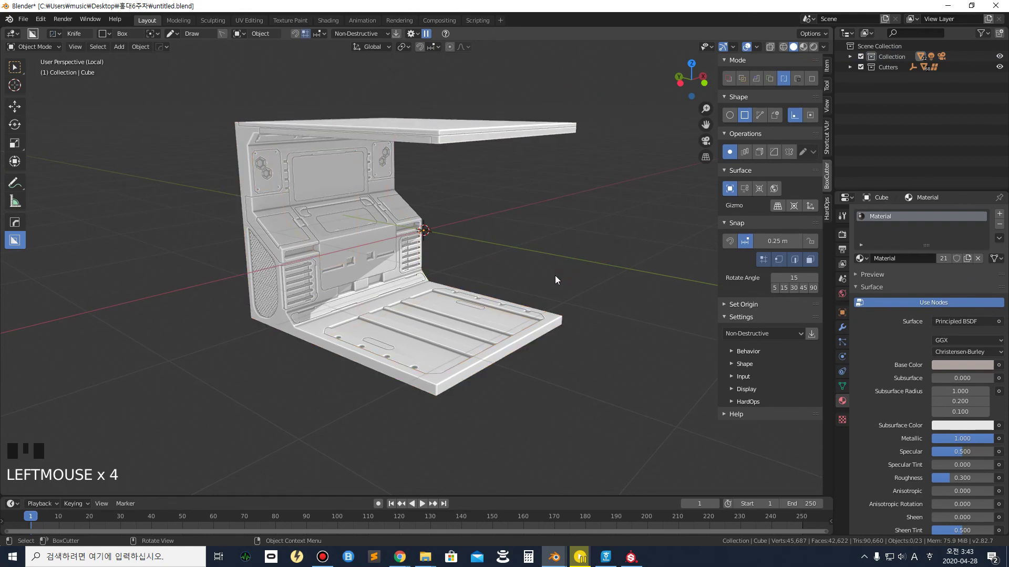
# Add a collection instance of Collection to the scene
pyautogui.hotkey('shift', 'a')
pyautogui.moveTo(526, 468)
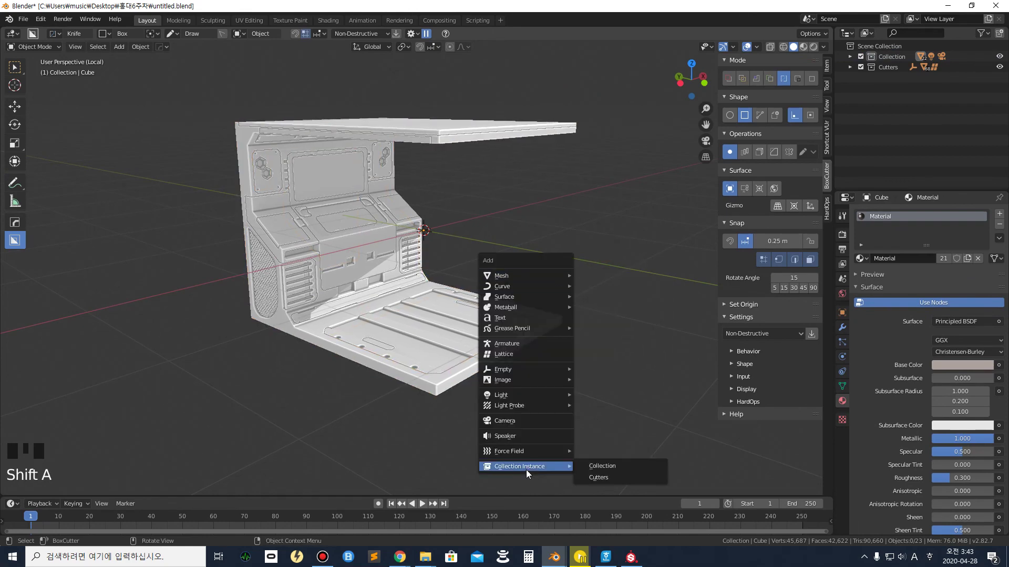
pyautogui.click(606, 465)
pyautogui.scroll(-3, 380, 278)
pyautogui.scroll(3, 399, 269)
pyautogui.keyDown('shift'); pyautogui.moveTo(433, 245); pyautogui.dragTo(393, 235, button='middle'); pyautogui.keyUp('shift')
pyautogui.scroll(-3, 393, 235)
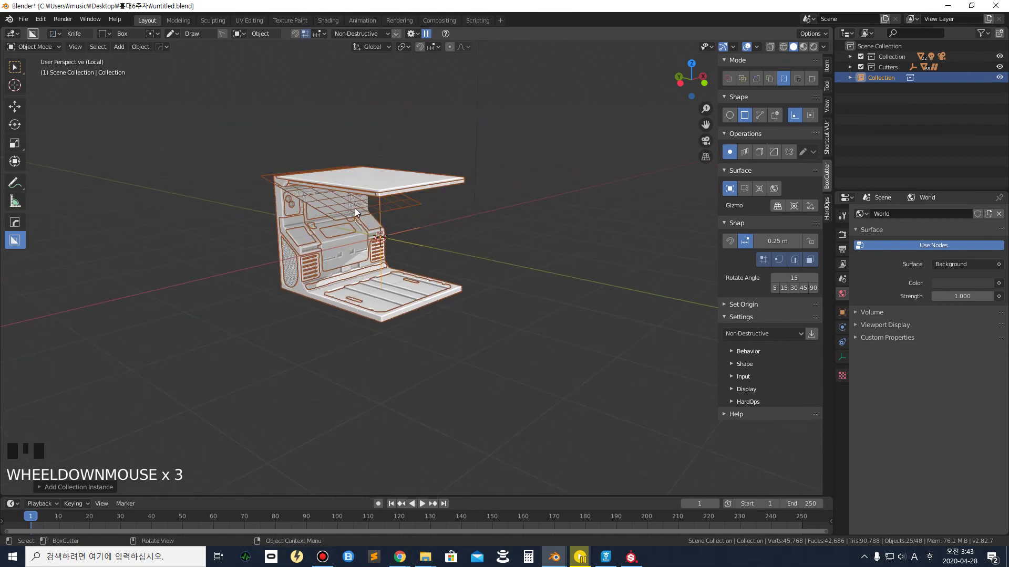
pyautogui.scroll(2, 354, 208)
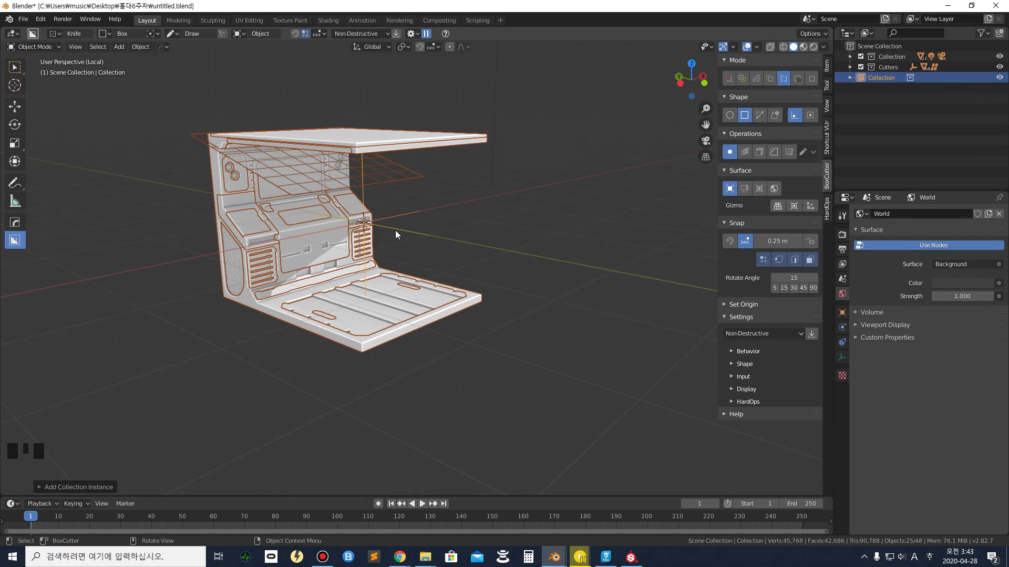
# Move the collection instance along the Y axis, away from the original corridor section
pyautogui.press('w')
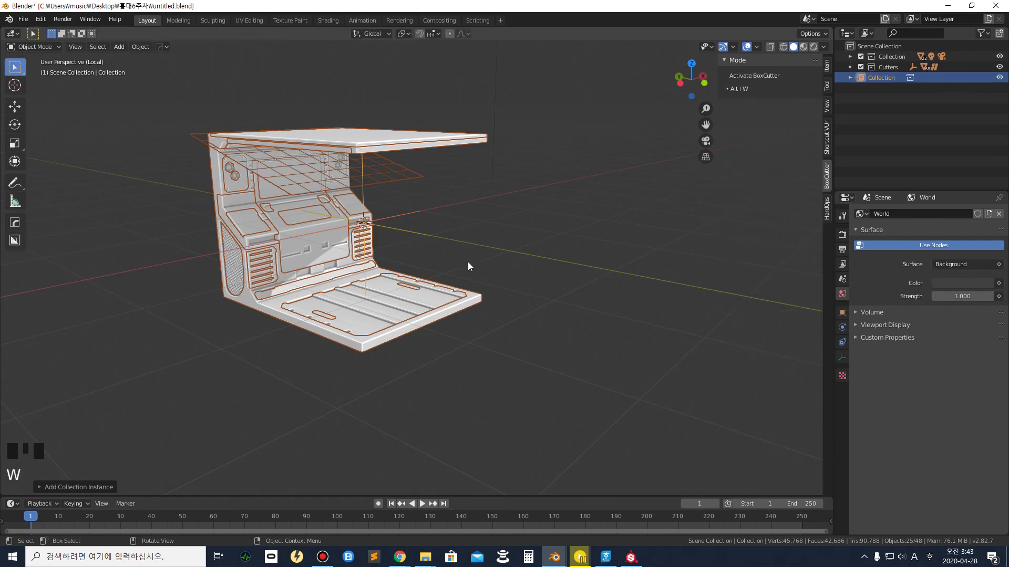
pyautogui.moveTo(280, 203); pyautogui.dragTo(310, 191, button='middle')
pyautogui.click(20, 110)
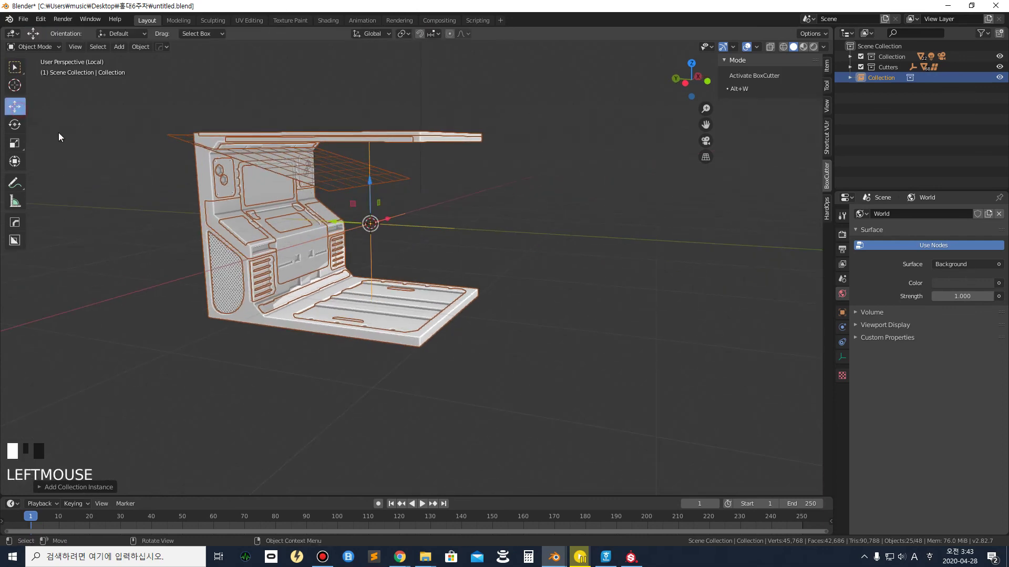
pyautogui.moveTo(388, 231); pyautogui.dragTo(342, 219, button='middle')
pyautogui.moveTo(342, 221); pyautogui.dragTo(469, 268)
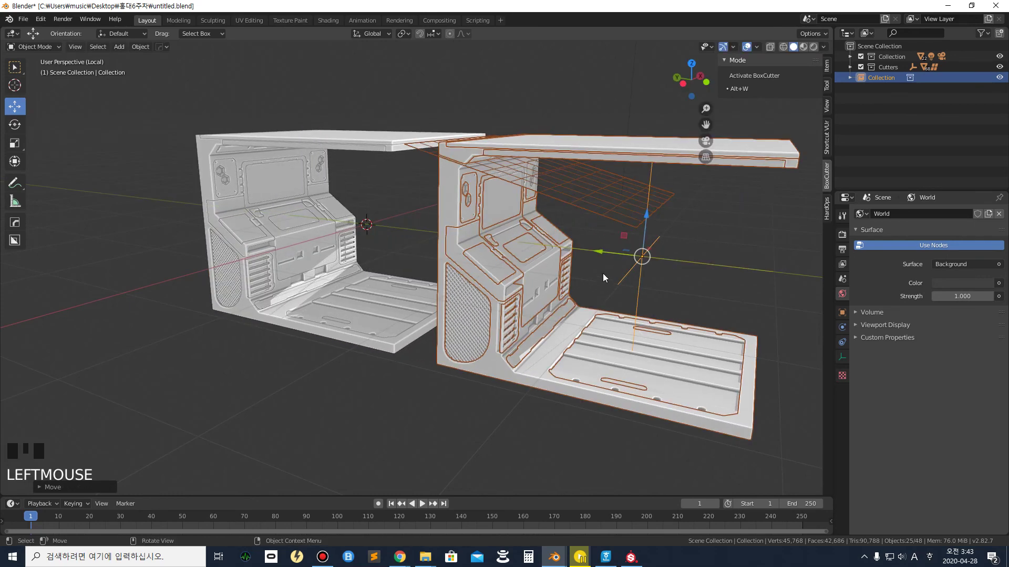
# Rotate the collection instance 180° about the global Z axis so it faces the original section
pyautogui.click(15, 125)
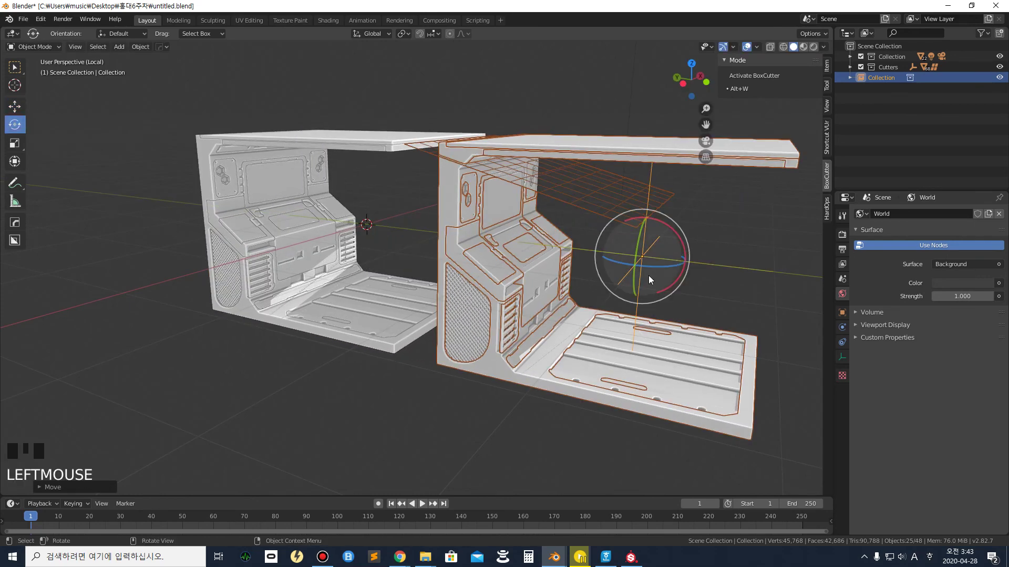
pyautogui.moveTo(651, 266); pyautogui.dragTo(795, 249)
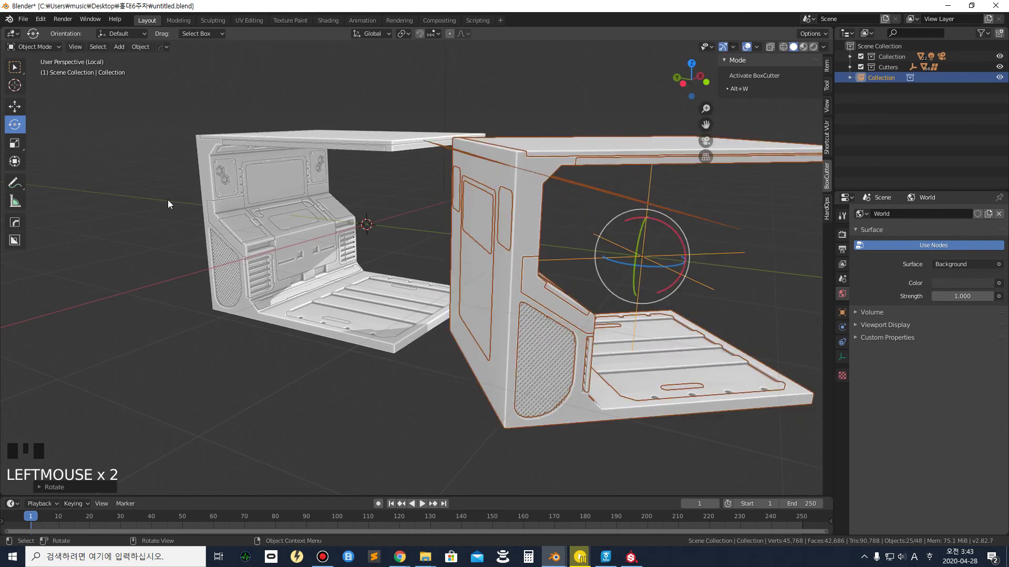
pyautogui.click(52, 487)
pyautogui.click(157, 448)
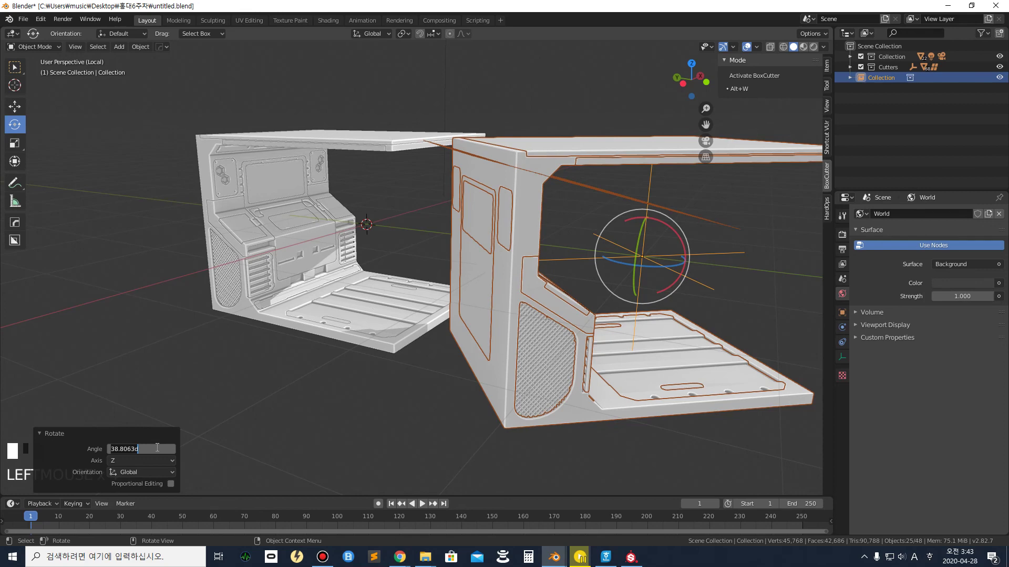
pyautogui.write('180')
pyautogui.press('Return')
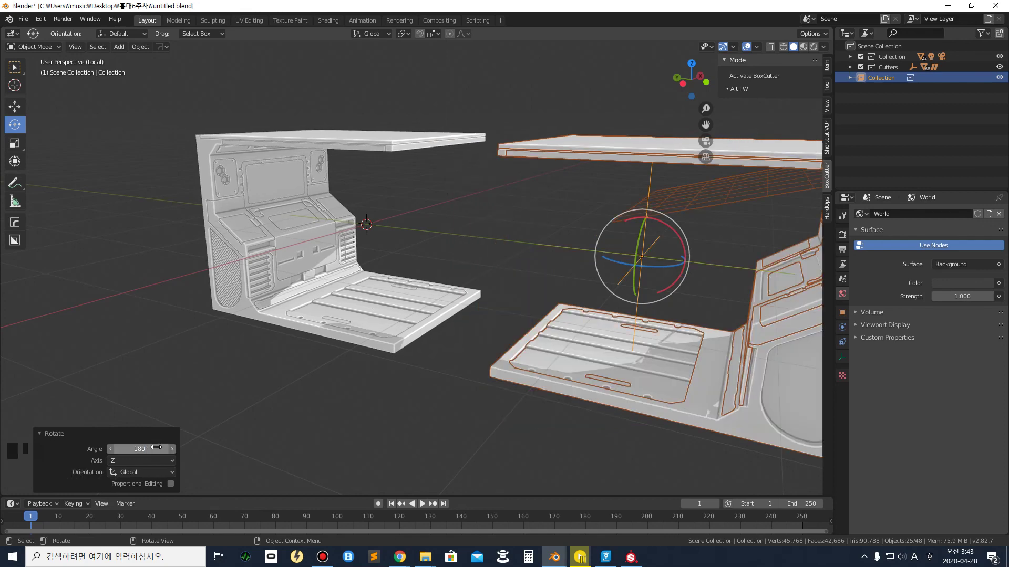
# Move the rotated instance 0.991 m along Y so its floor and ceiling meet the original section's edges
pyautogui.click(14, 106)
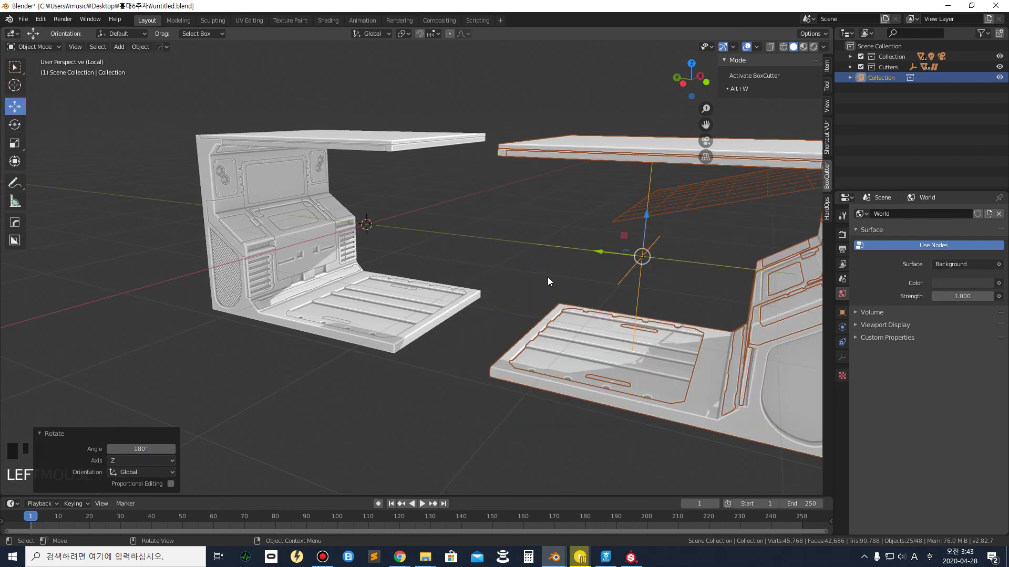
pyautogui.moveTo(599, 250); pyautogui.dragTo(485, 239)
pyautogui.moveTo(409, 314)
pyautogui.mouseDown(button='middle')
pyautogui.moveTo(425, 285)
pyautogui.moveTo(401, 333)
pyautogui.moveTo(415, 302)
pyautogui.mouseUp(button='middle')
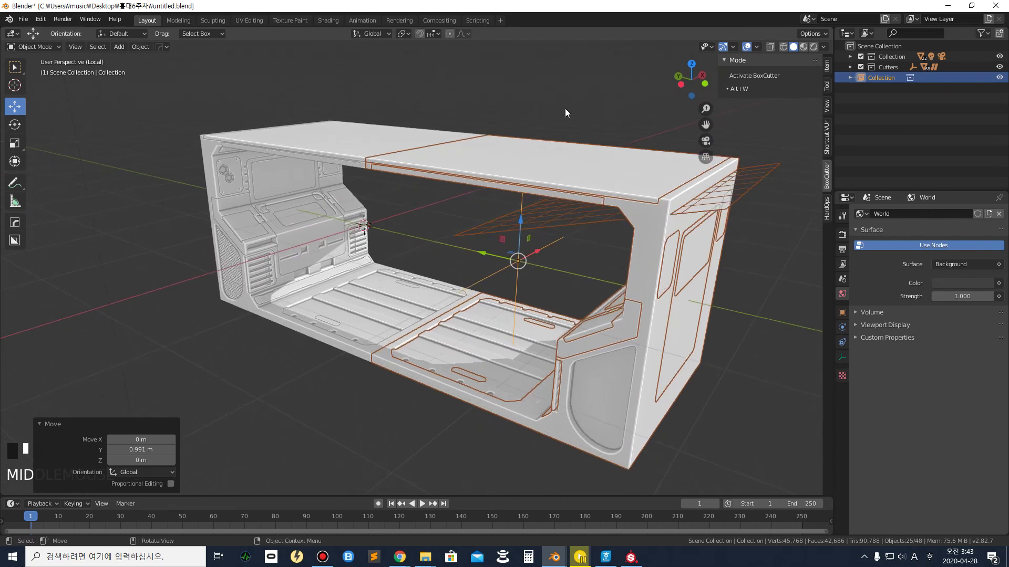
pyautogui.click(491, 158)
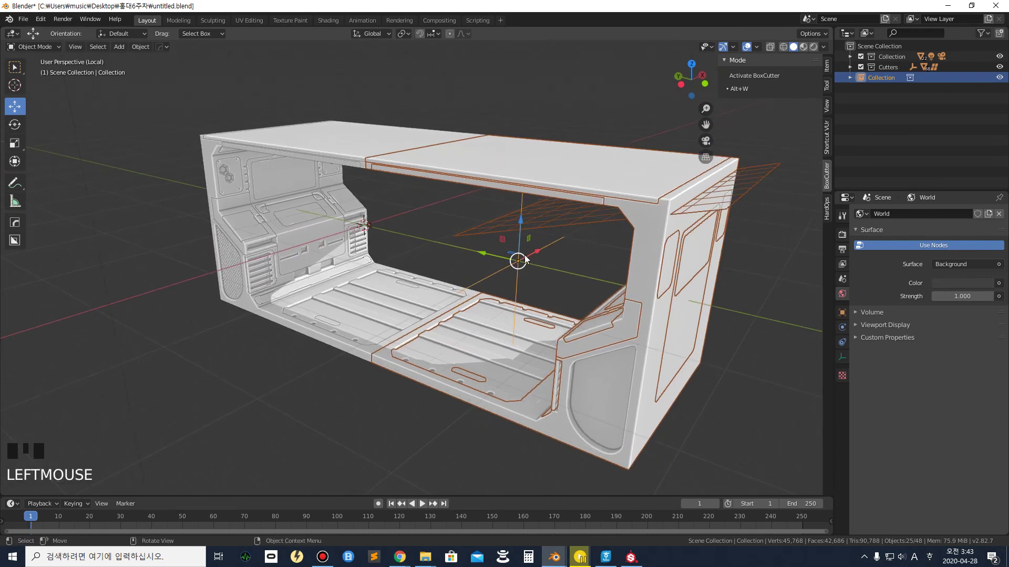
# Duplicate the rotated collection instance and offset the copy 2 m along the global X axis
pyautogui.hotkey('shift', 'd')
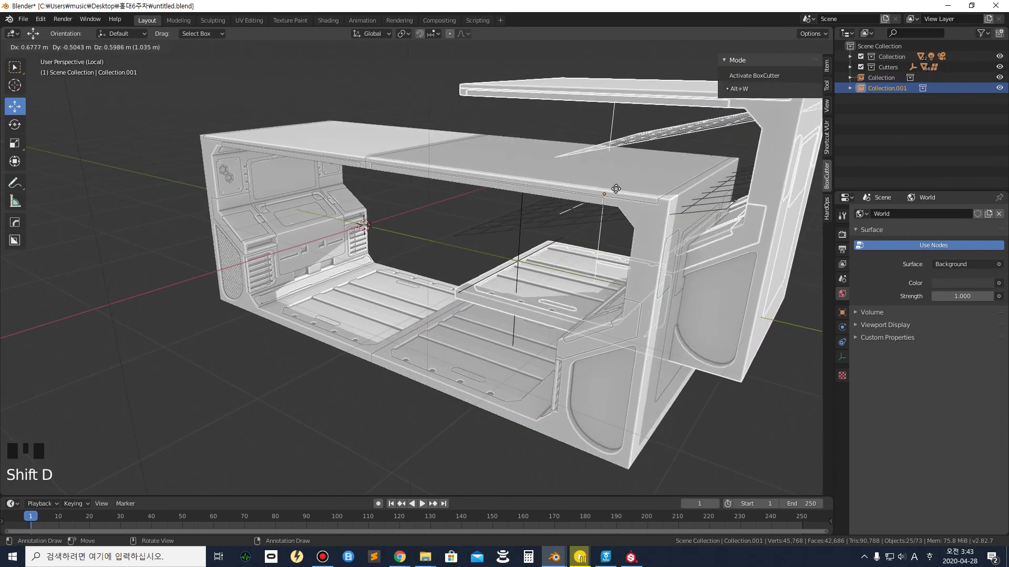
pyautogui.press('x')
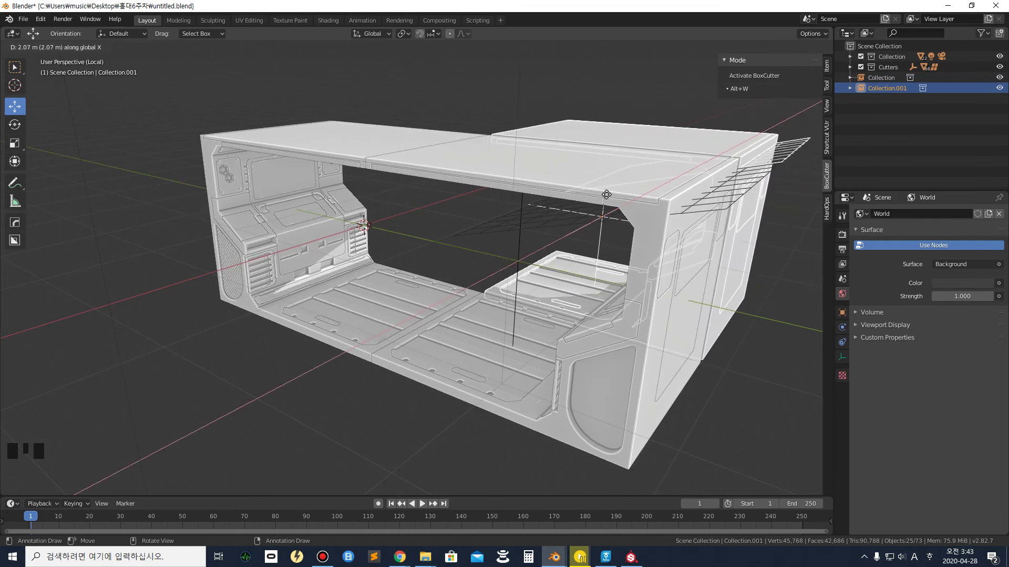
pyautogui.click(606, 199)
pyautogui.moveTo(604, 210); pyautogui.dragTo(480, 247, button='middle')
pyautogui.scroll(-3, 552, 159)
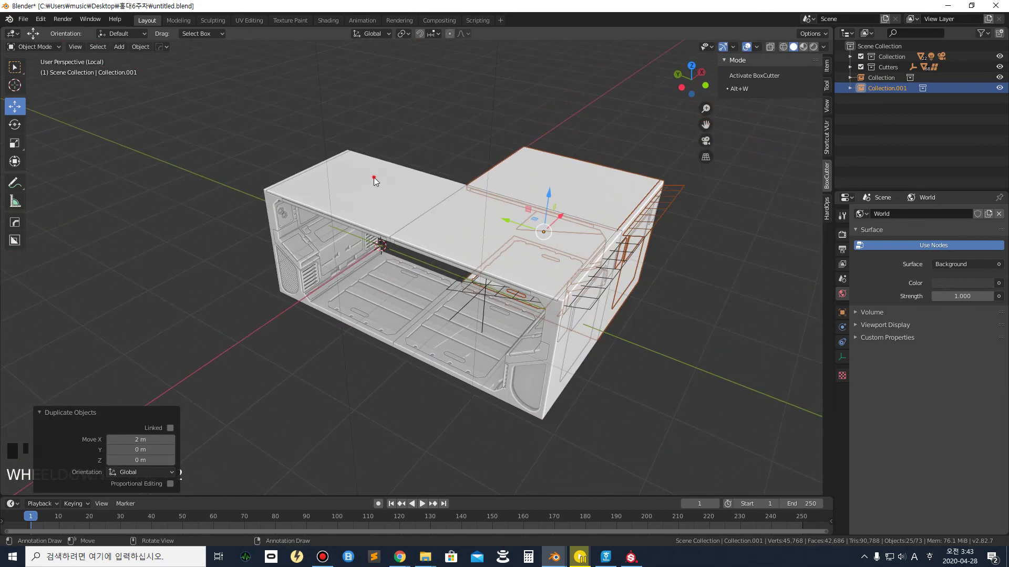
# Duplicate the offset collection instance and move the copy 2.91 m along the global Y axis to the opposite side of the corridor
pyautogui.click(374, 178)
pyautogui.click(879, 58)
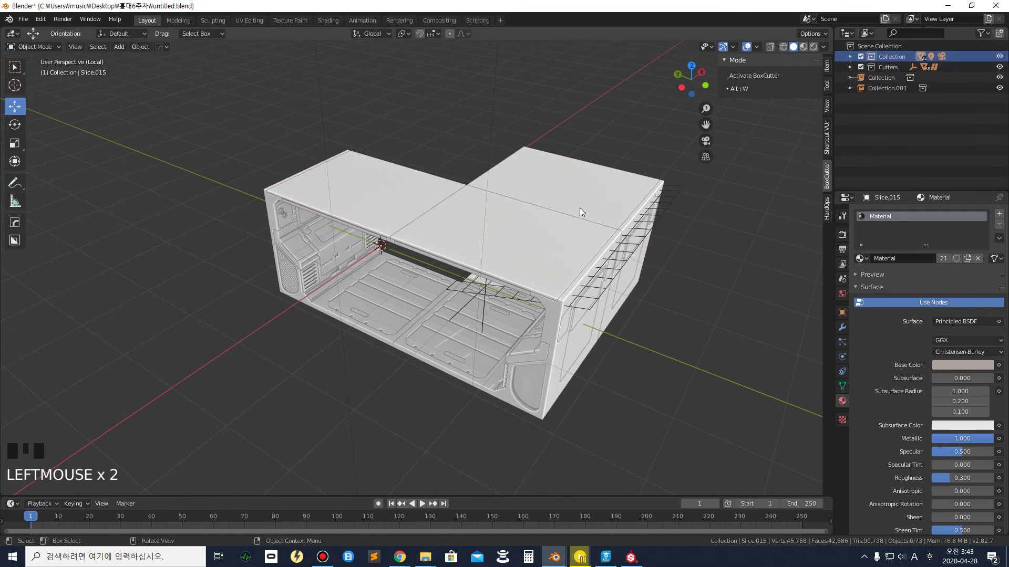
pyautogui.click(624, 187)
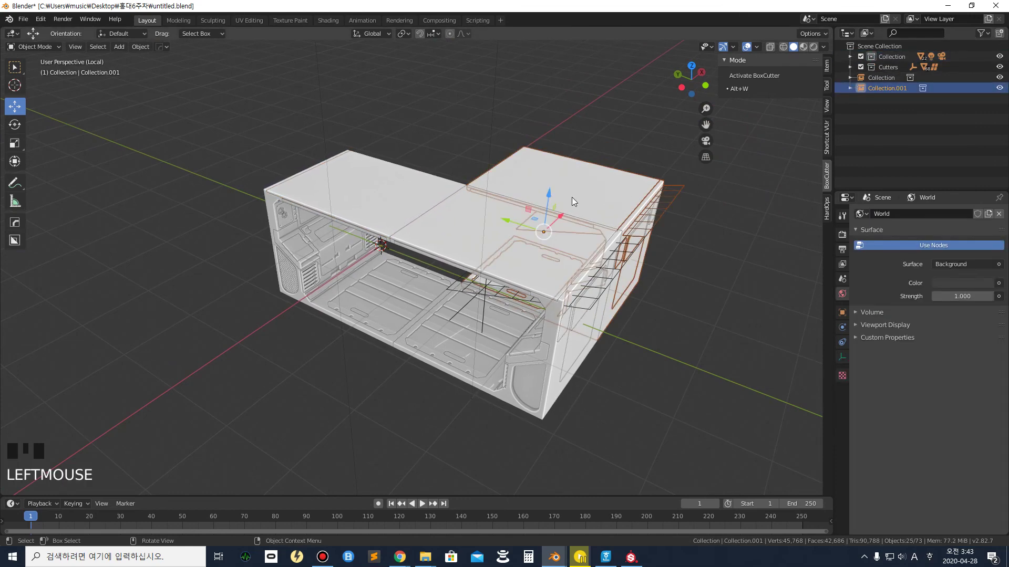
pyautogui.keyDown('shift'); pyautogui.moveTo(504, 205); pyautogui.dragTo(494, 285, button='middle'); pyautogui.keyUp('shift')
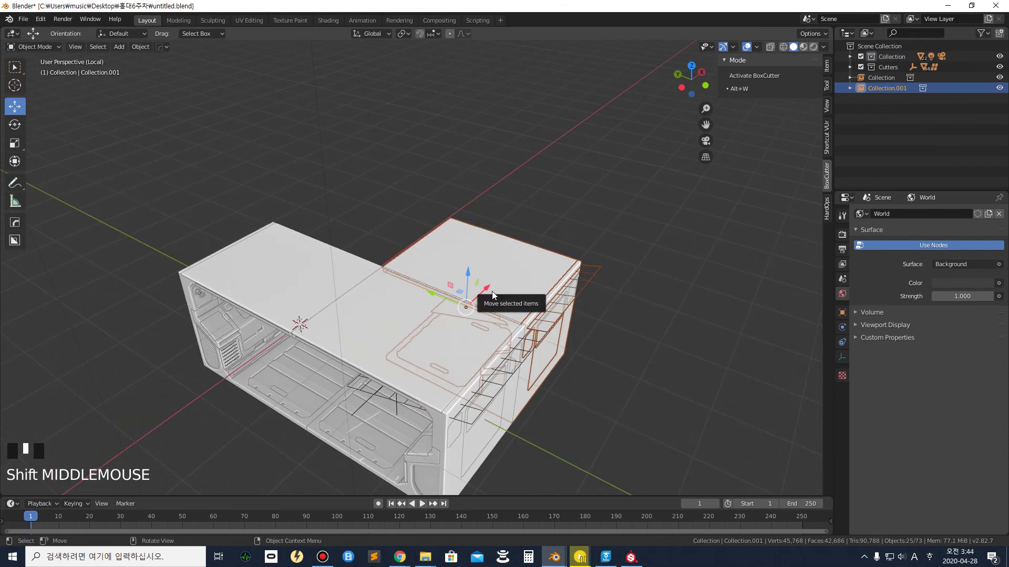
pyautogui.hotkey('shift', 'd')
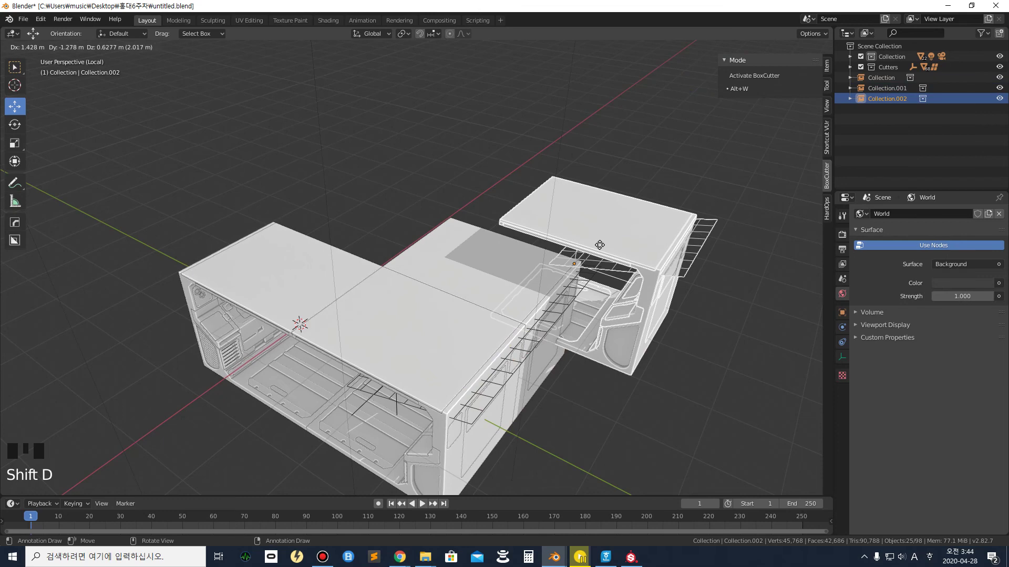
pyautogui.rightClick(599, 245)
pyautogui.moveTo(440, 298); pyautogui.dragTo(310, 248)
pyautogui.moveTo(309, 248); pyautogui.dragTo(437, 256, button='middle')
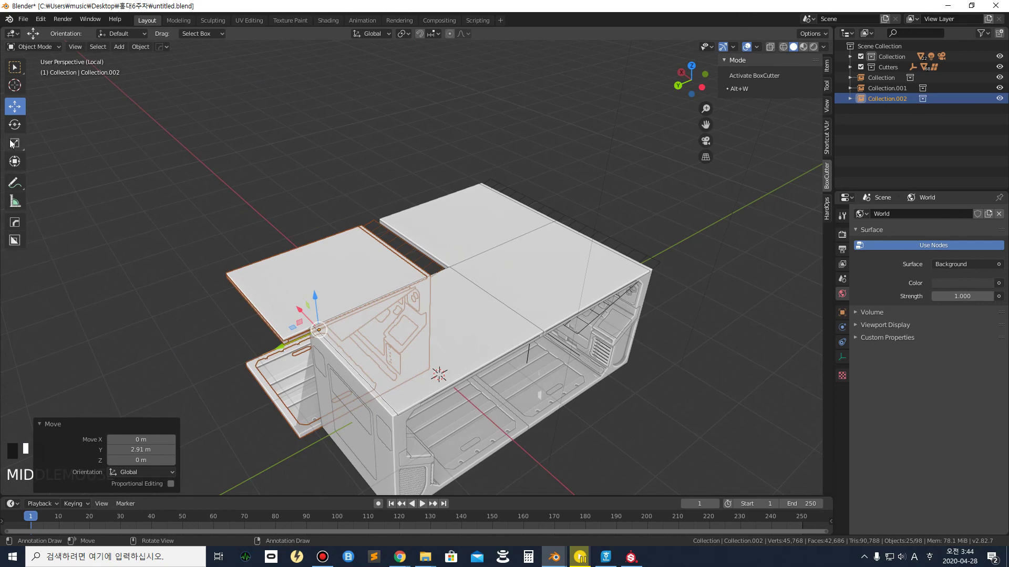
# Rotate the new copy 180° about the global Z axis so it faces the opposite instance
pyautogui.click(14, 124)
pyautogui.moveTo(301, 355); pyautogui.dragTo(259, 403)
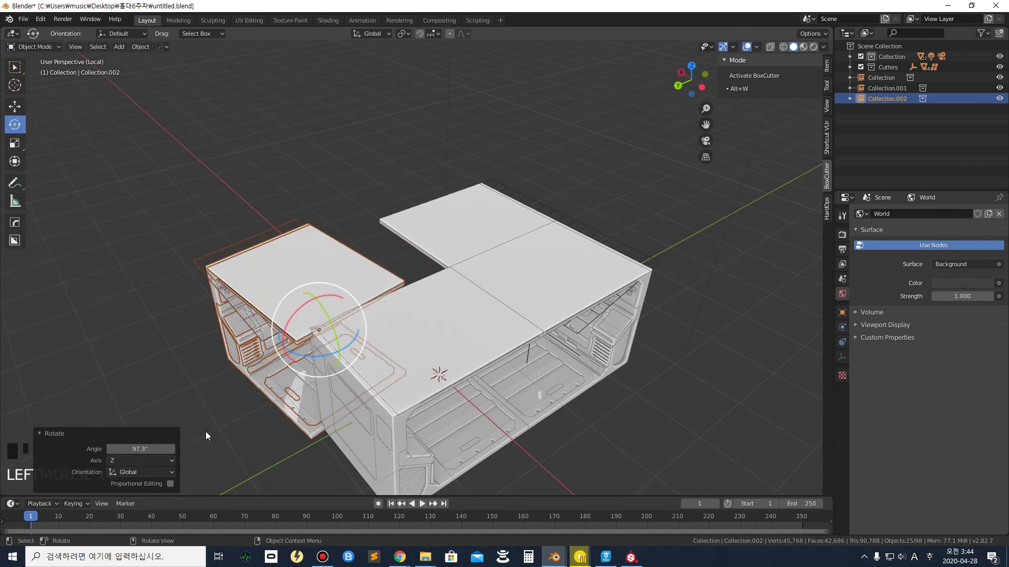
pyautogui.click(138, 449)
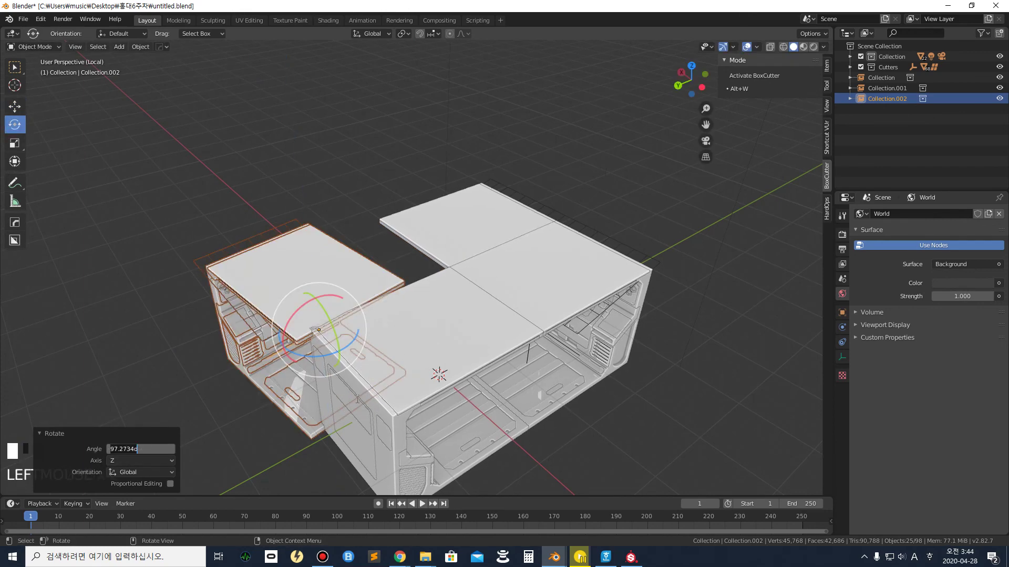
pyautogui.press('Return')
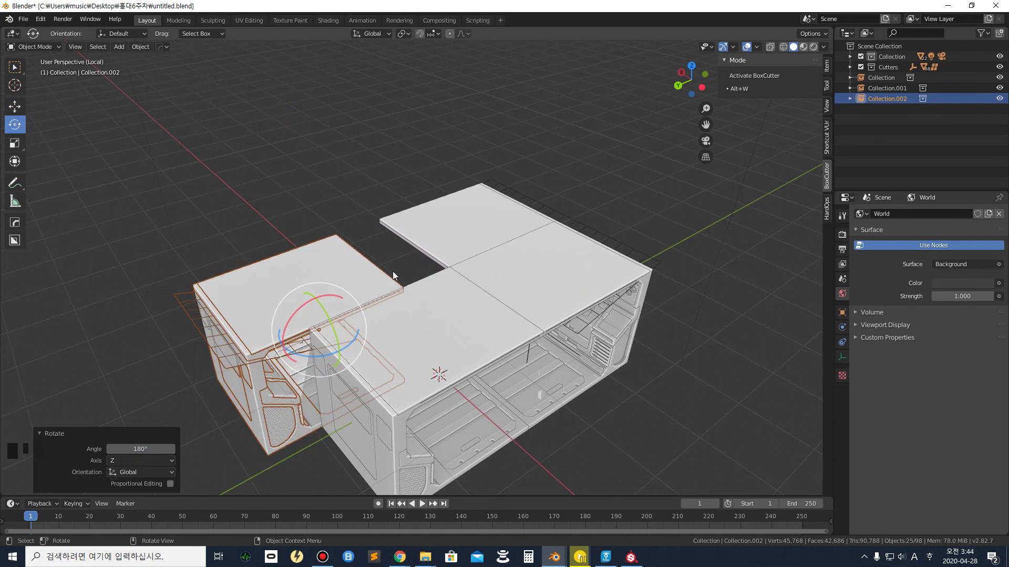
# Move the rotated copy about -0.89 m along the global Y axis to close the gap with the adjoining sections
pyautogui.click(16, 106)
pyautogui.moveTo(282, 347); pyautogui.dragTo(335, 331)
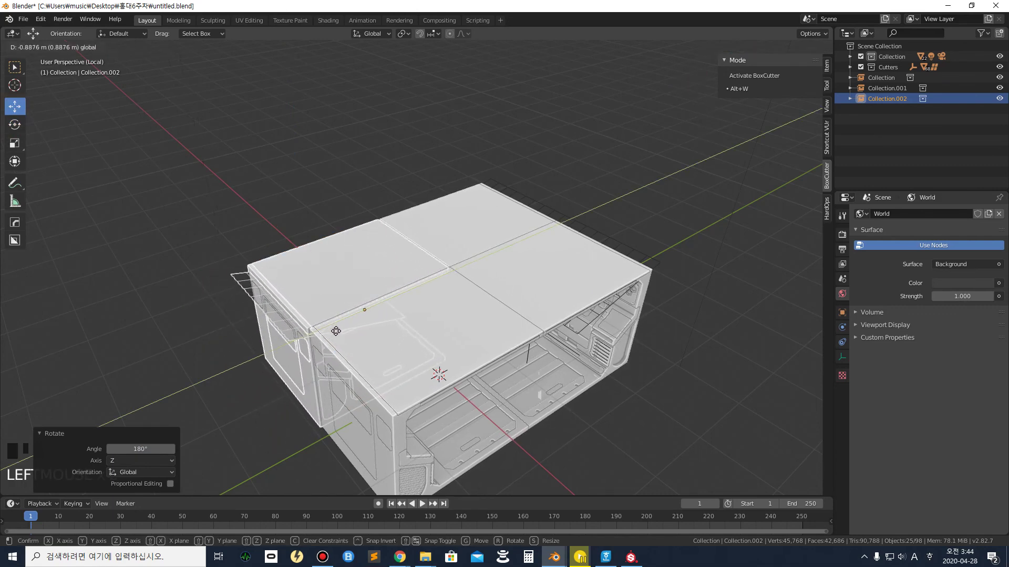
pyautogui.click(335, 331)
pyautogui.click(659, 298)
# Hide the viewport overlays to get a clean view of the assembled corridor's interior
pyautogui.moveTo(658, 297); pyautogui.dragTo(563, 241, button='middle')
pyautogui.scroll(4, 283, 261)
pyautogui.keyDown('shift'); pyautogui.moveTo(282, 261); pyautogui.dragTo(469, 258, button='middle'); pyautogui.keyUp('shift')
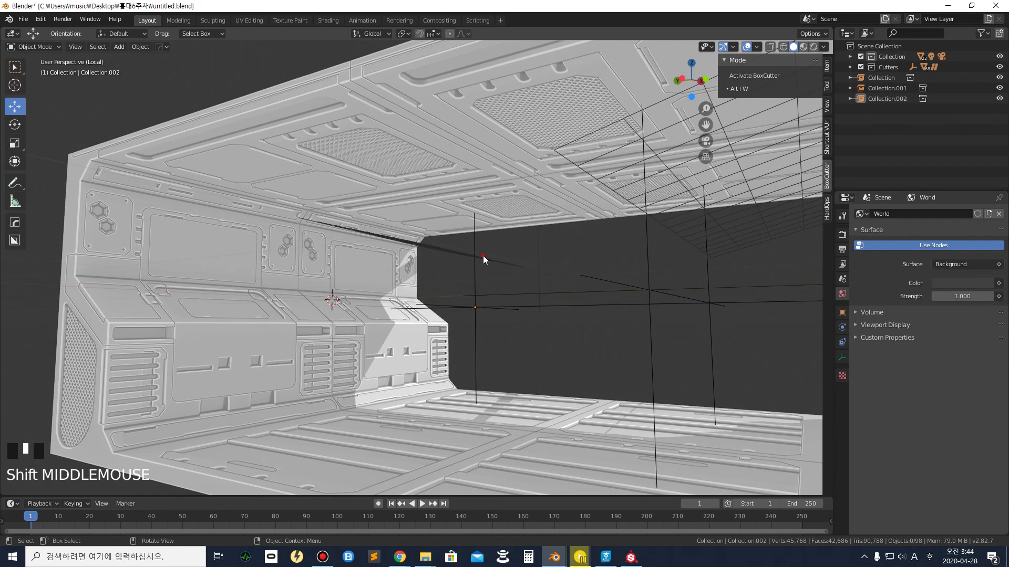
pyautogui.click(489, 261)
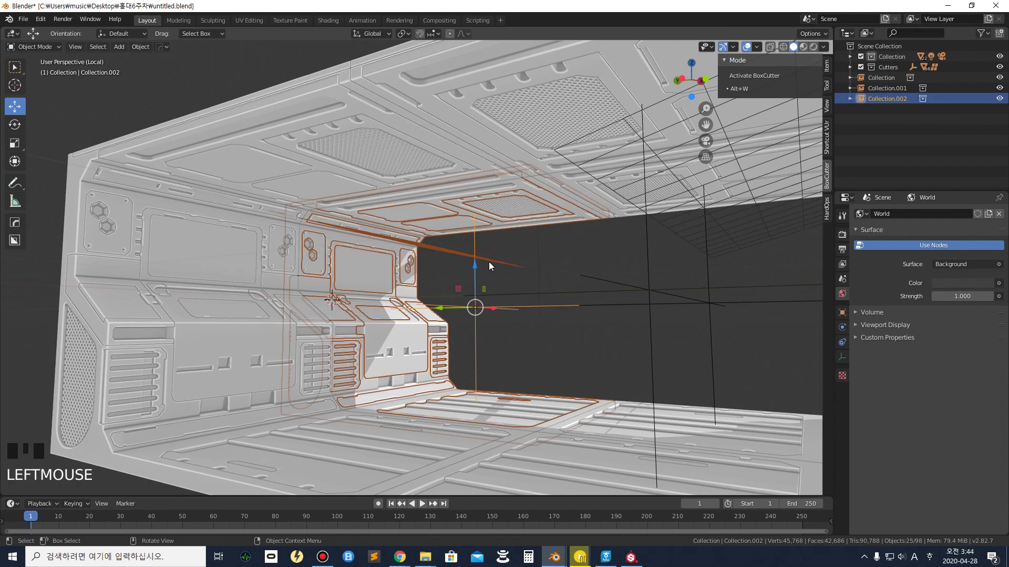
pyautogui.click(742, 46)
pyautogui.click(744, 46)
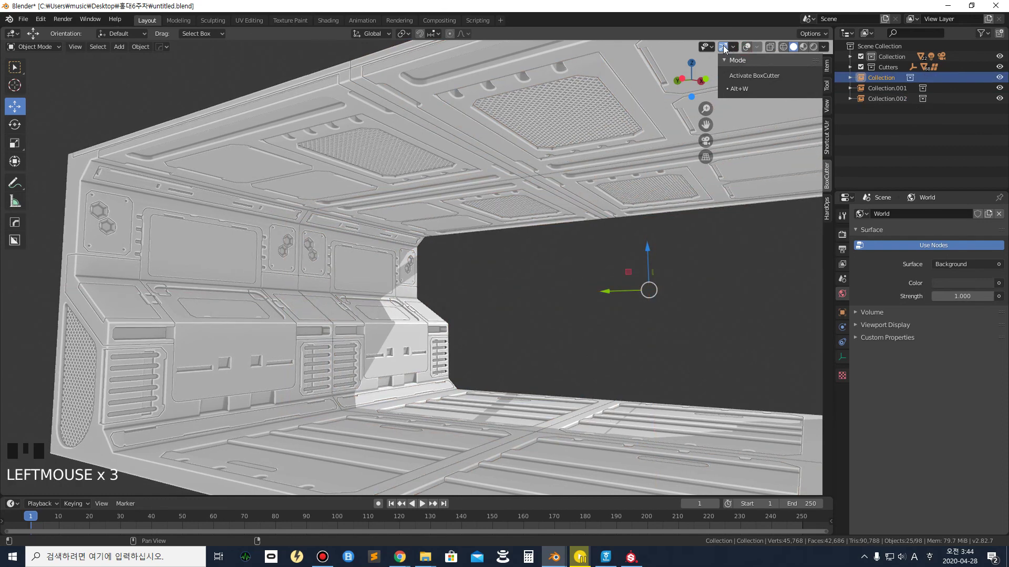
pyautogui.click(746, 47)
pyautogui.click(747, 47)
pyautogui.click(747, 47)
pyautogui.moveTo(471, 273)
pyautogui.keyDown('shift'); pyautogui.mouseDown(button='middle')
pyautogui.moveTo(477, 286)
pyautogui.moveTo(468, 259)
pyautogui.mouseUp(button='middle'); pyautogui.keyUp('shift')
pyautogui.click(746, 47)
pyautogui.click(746, 47)
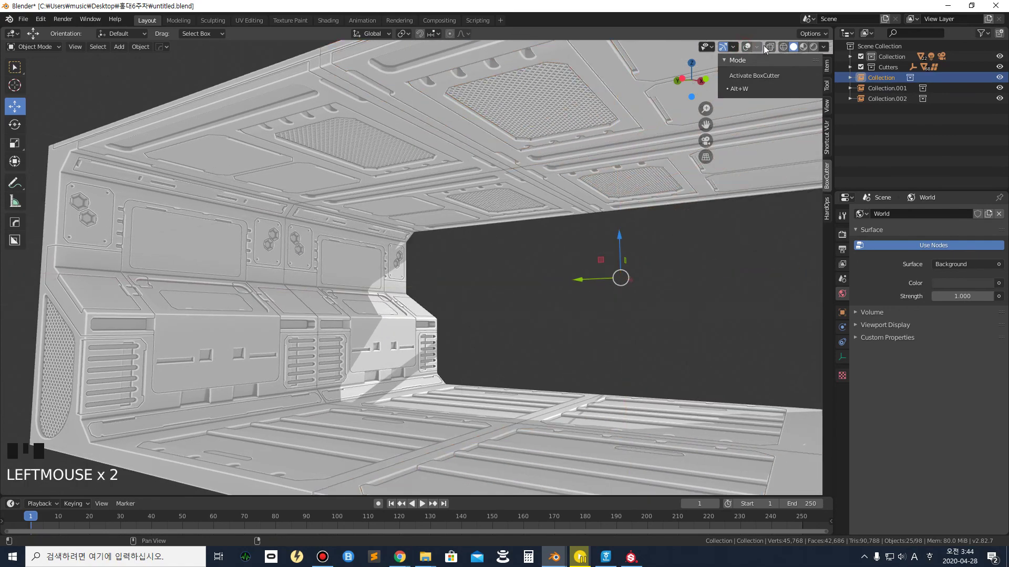
# Switch the viewport to Material Preview shading and examine the metallic walls, floor and emissive lights inside the assembled corridor
pyautogui.click(803, 46)
pyautogui.moveTo(427, 261); pyautogui.dragTo(382, 211, button='middle')
pyautogui.scroll(2, 405, 262)
pyautogui.scroll(-2, 405, 240)
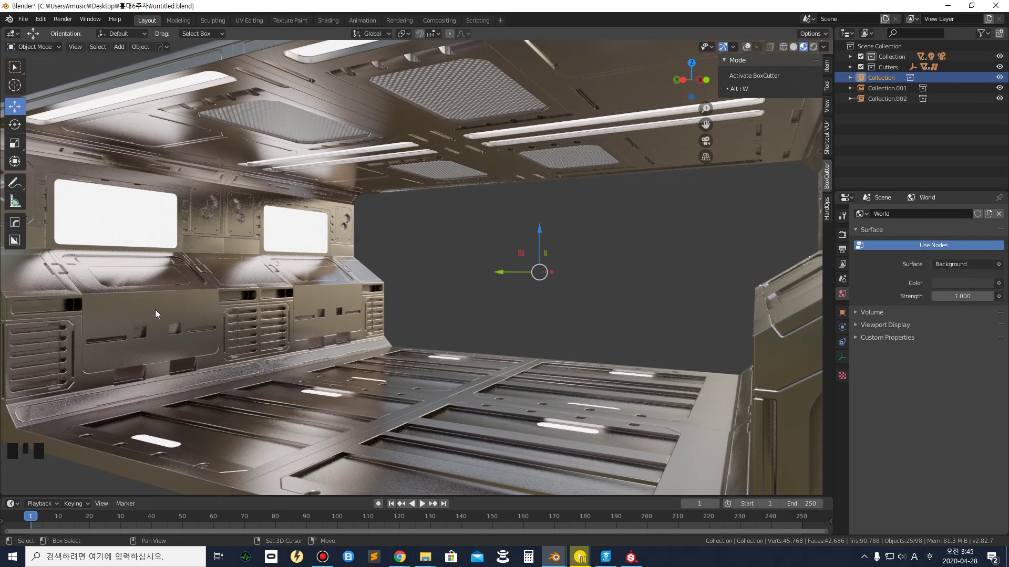
pyautogui.keyDown('shift'); pyautogui.moveTo(155, 314); pyautogui.dragTo(218, 311, button='middle'); pyautogui.keyUp('shift')
pyautogui.scroll(3, 217, 311)
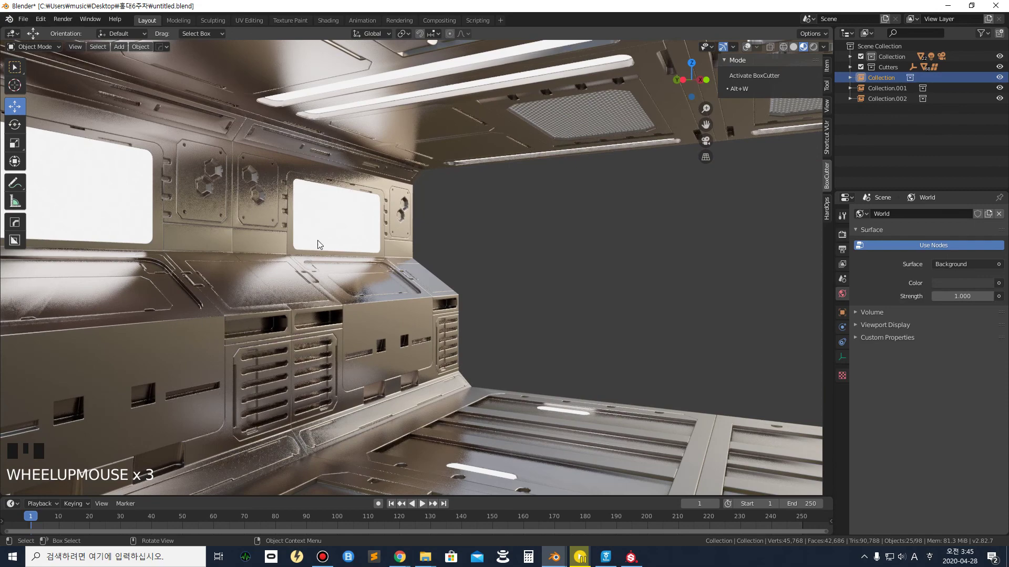
pyautogui.scroll(-2, 433, 240)
pyautogui.keyDown('shift'); pyautogui.moveTo(433, 239); pyautogui.dragTo(501, 258, button='middle'); pyautogui.keyUp('shift')
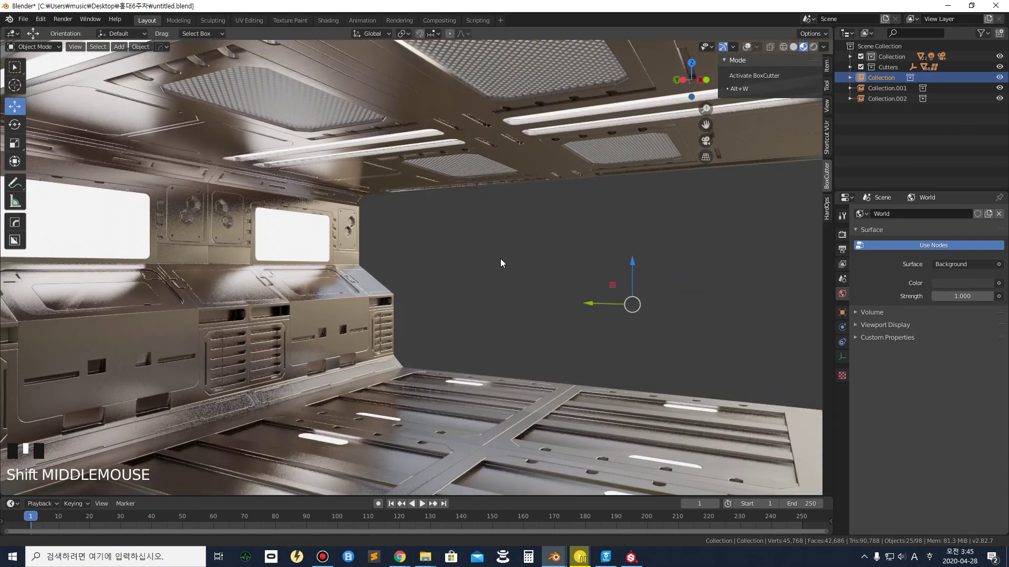
pyautogui.scroll(-1, 247, 345)
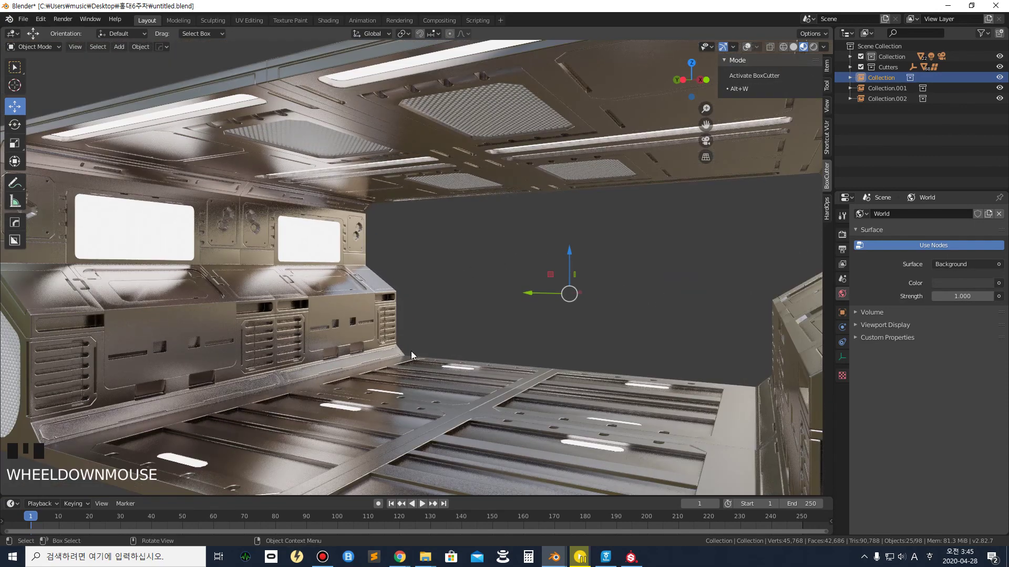